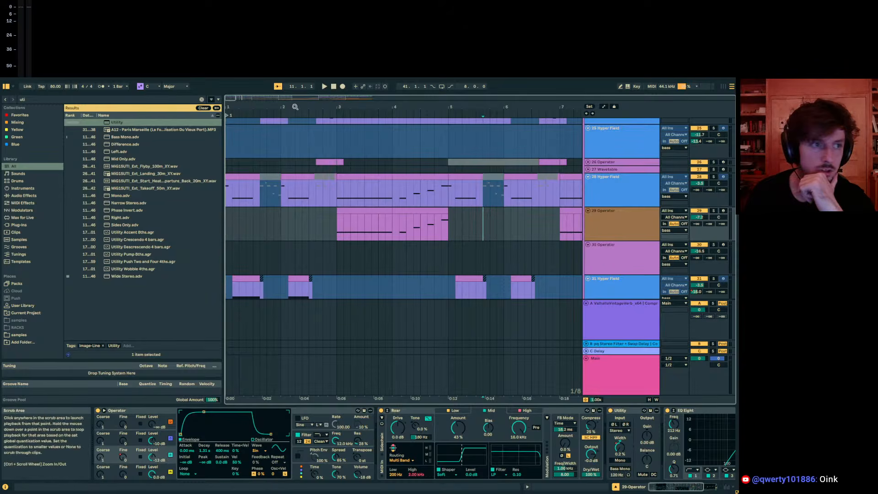
Examine the Hyper Field and Operator bass tracks across the arrangement, from the opening section to the end of drop 2.
drag(294, 106, 293, 77)
click(226, 141)
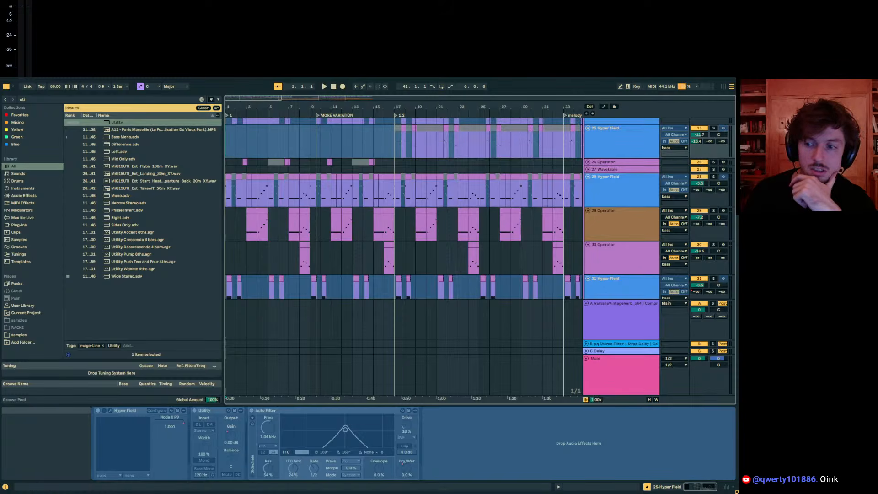
drag(264, 107, 262, 79)
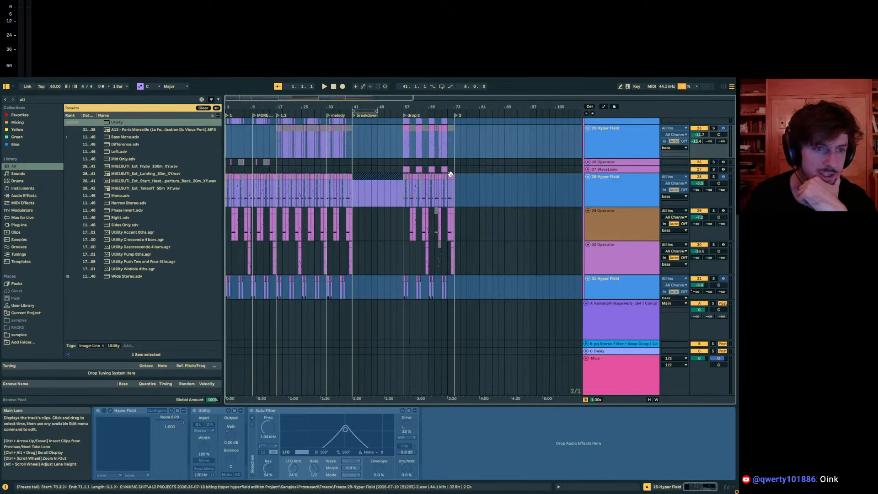
drag(459, 188, 148, 188)
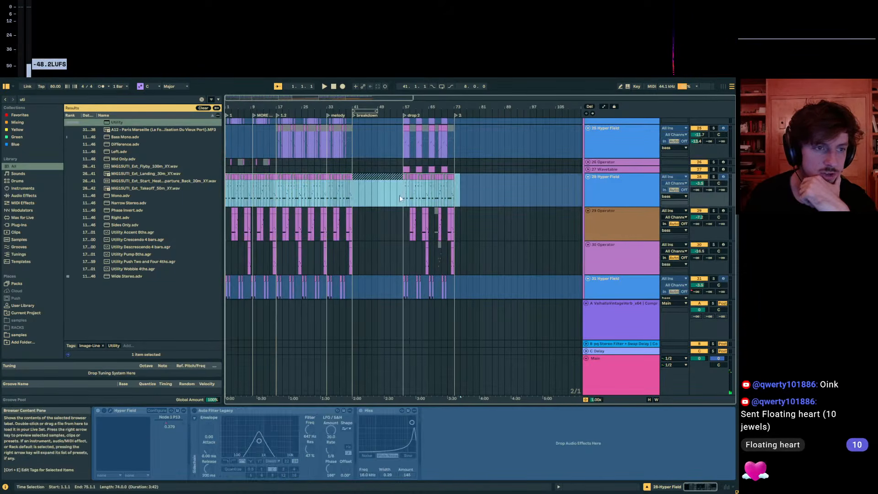
drag(400, 197, 368, 197)
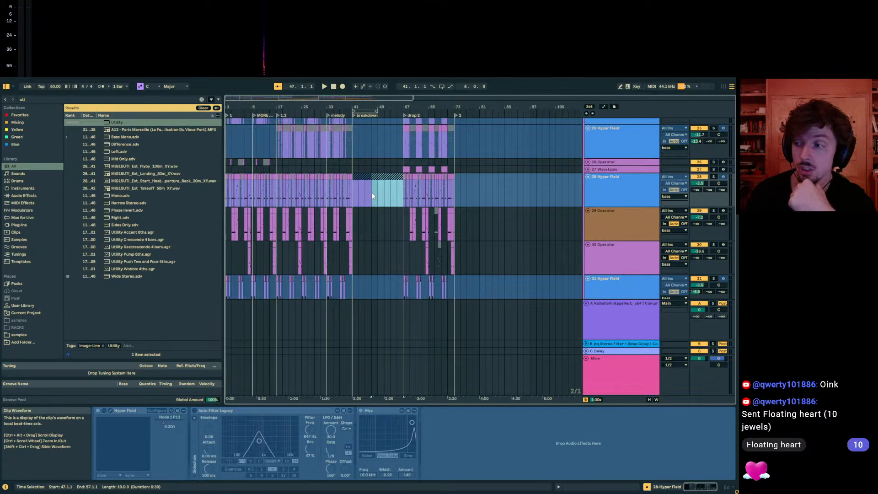
click(227, 169)
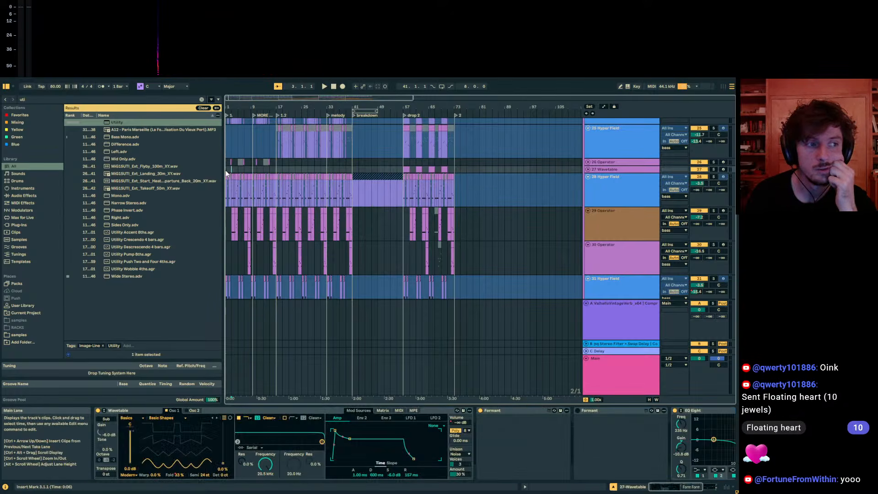
mouse_move(228, 108)
mouse_down()
mouse_move(228, 133)
mouse_move(227, 113)
mouse_up()
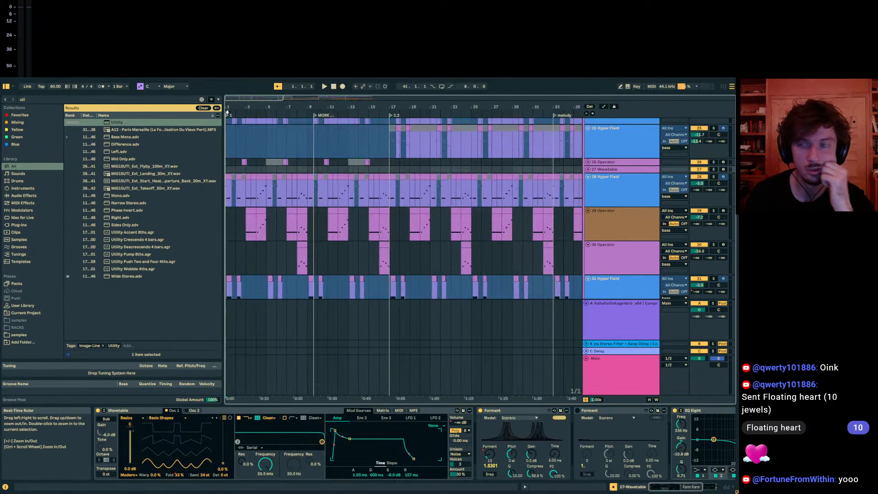
scroll(605, 184, up, 3)
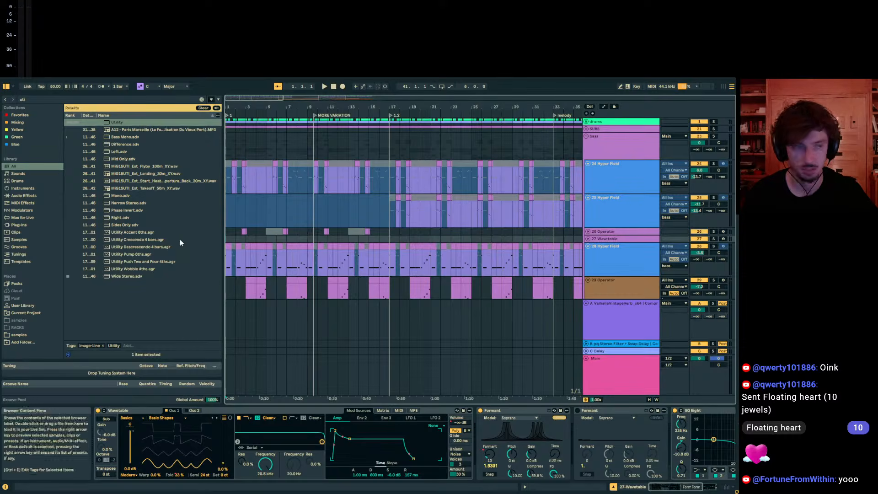
click(228, 144)
drag(227, 106, 234, 128)
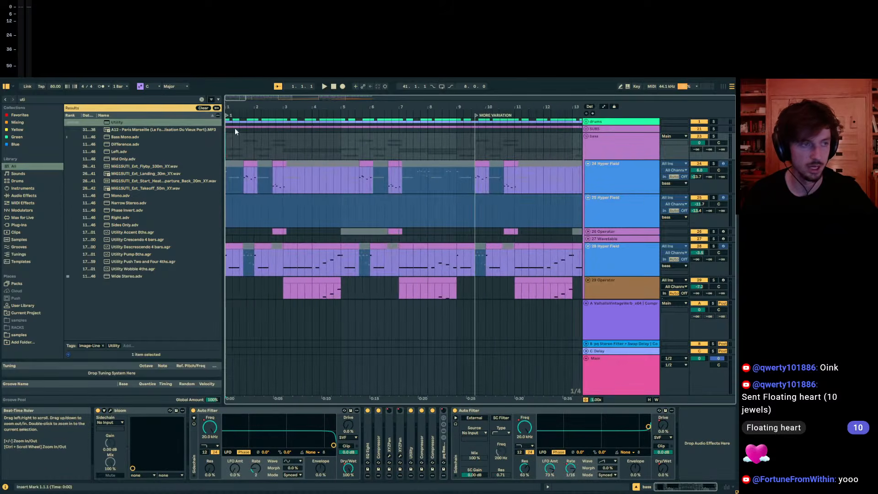
Place the insert marker at the start of the bass group track and play the arrangement from bar 1.
double_click(226, 142)
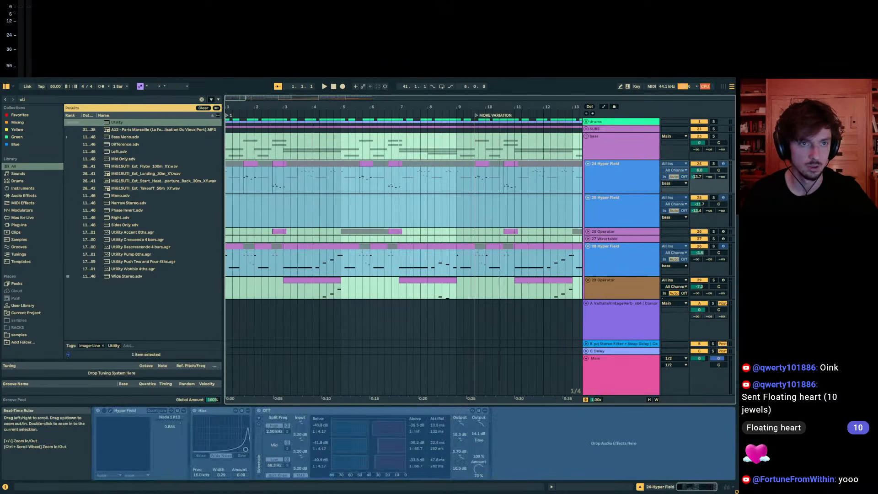
drag(511, 105, 511, 71)
drag(277, 145, 226, 145)
click(439, 141)
drag(436, 144, 490, 148)
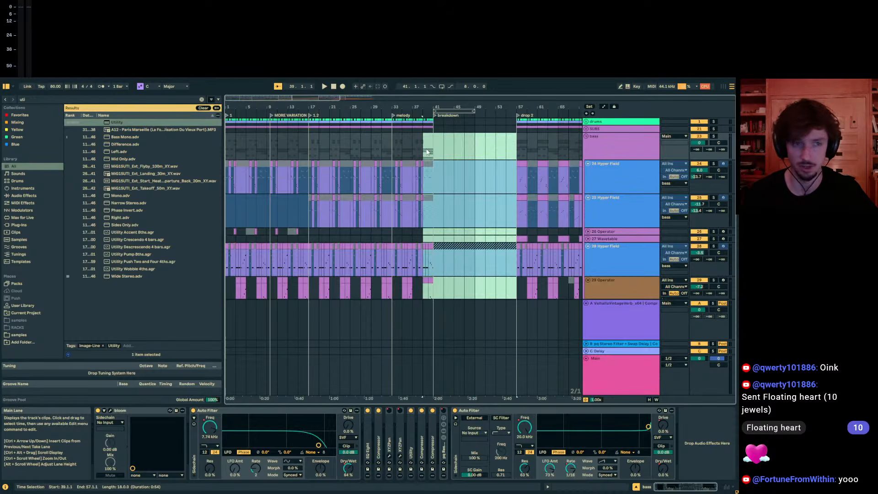
click(231, 144)
key(space)
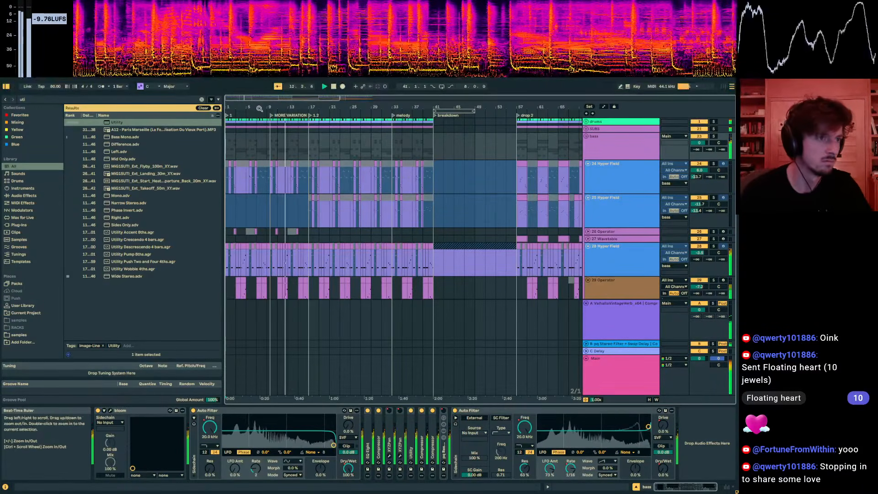
Unfold the MELODY + CHORDS group and look over its tracks around the MORE VARIATION locator during playback.
drag(261, 107, 457, 112)
scroll(446, 149, down, 10)
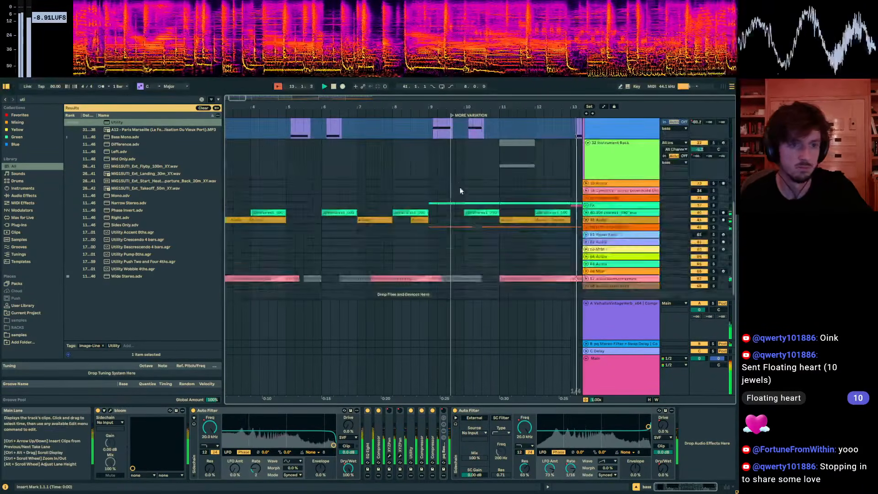
click(449, 210)
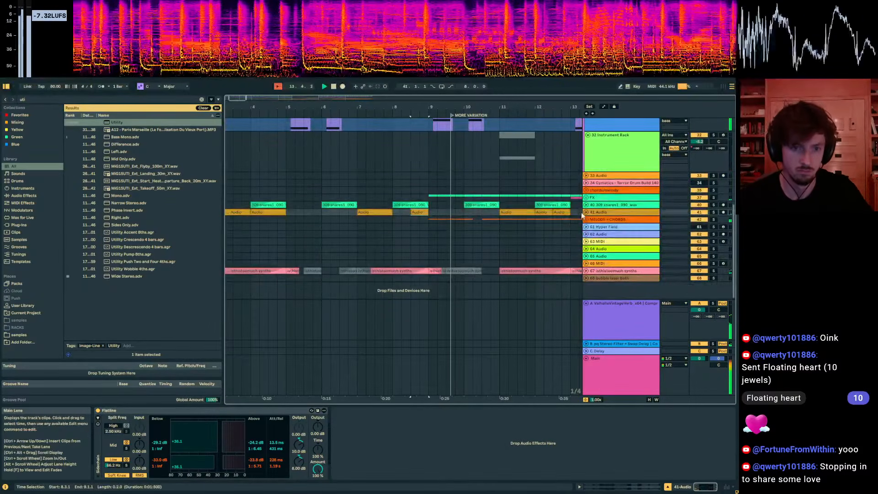
click(587, 219)
scroll(559, 202, down, 10)
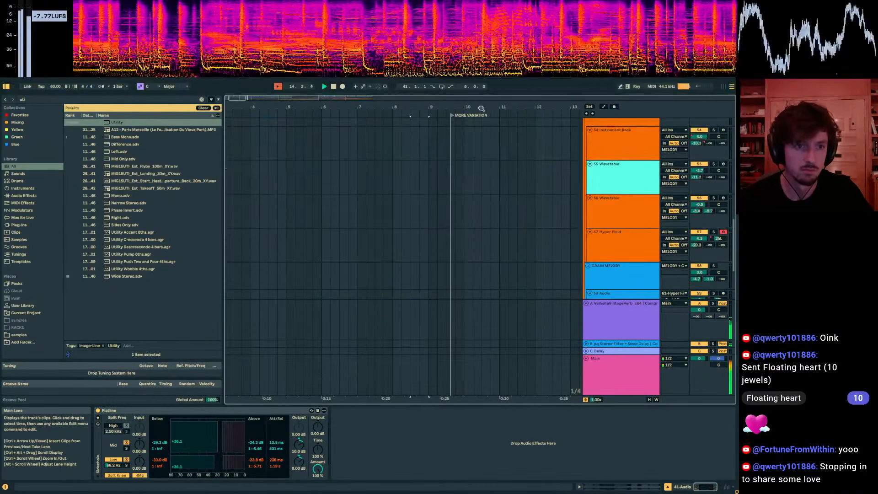
drag(480, 108, 426, 94)
Stop playback and move the MORE VARIATION locator to bar 9.
key(space)
click(422, 206)
key(a)
key(a)
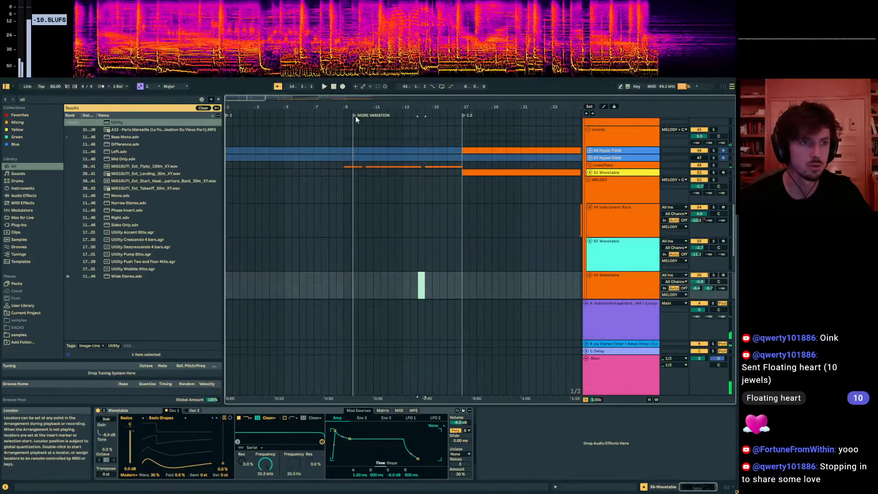
drag(355, 116, 344, 118)
Unfold the snowflake group, play its frozen clips from just before bar 9, and undo the last two changes.
click(588, 166)
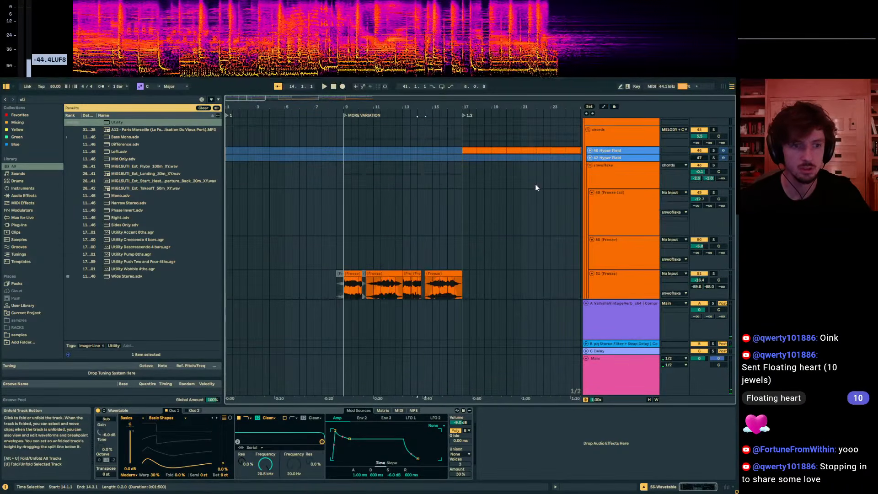
scroll(535, 185, down, 2)
click(347, 200)
drag(344, 204, 341, 211)
key(space)
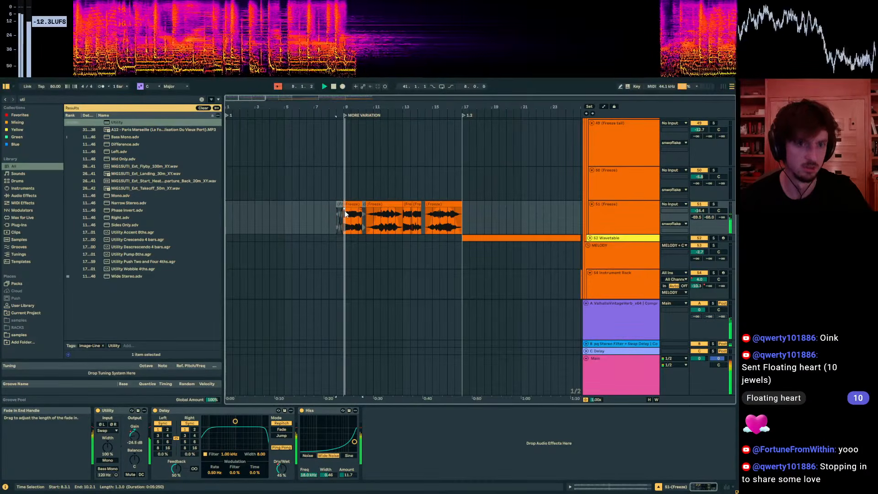
key(ctrl+z)
key(ctrl+z)
Unfold the 52 Wavetable track and copy its eight-bar clip at bar 17 into bars 9 to 17.
click(613, 189)
scroll(615, 221, down, 4)
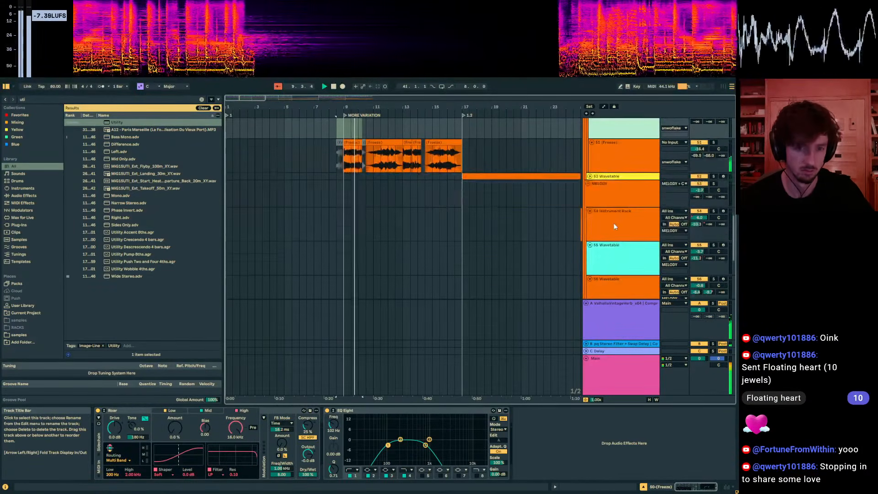
scroll(594, 210, up, 6)
drag(496, 108, 497, 92)
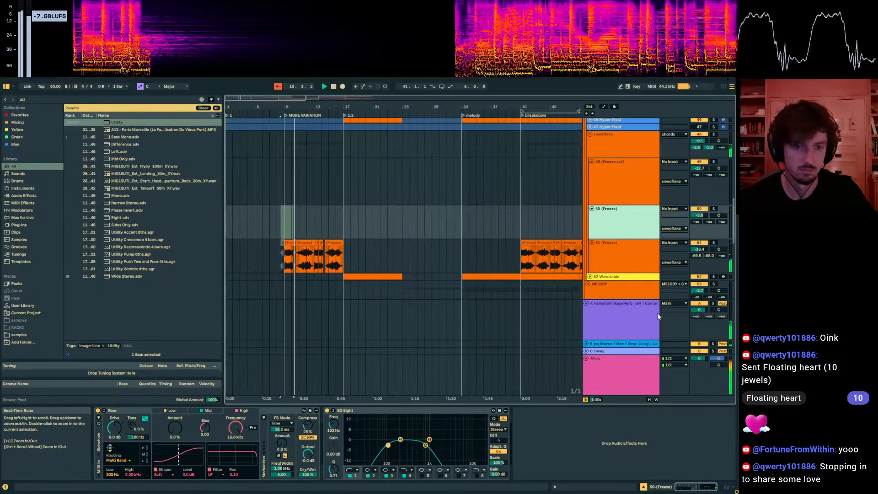
click(590, 277)
scroll(393, 242, down, 2)
click(374, 230)
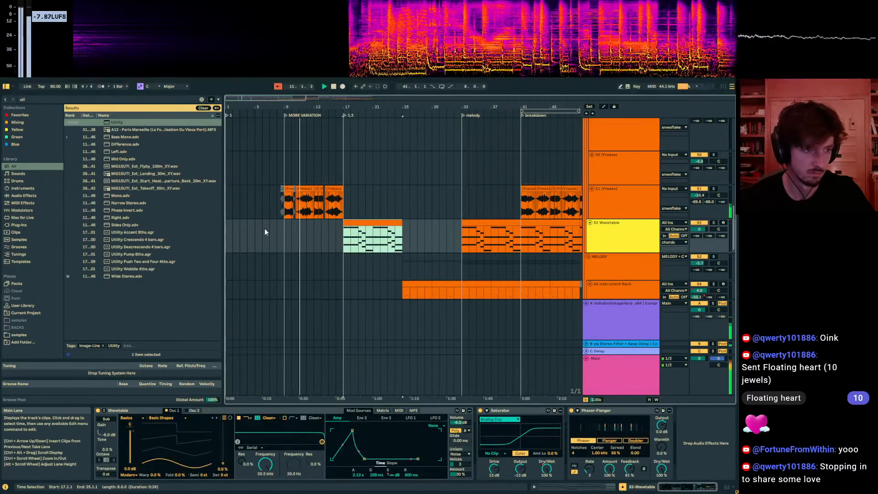
drag(284, 236, 343, 237)
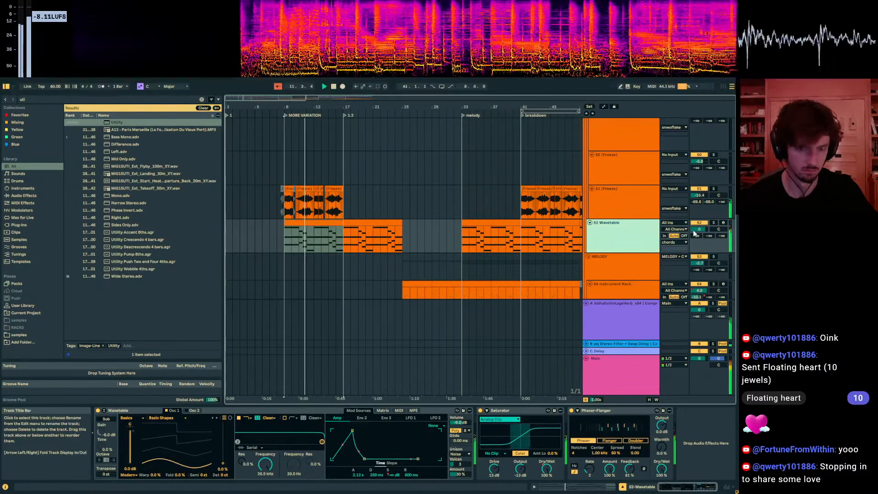
Audition the 52 Wavetable track in solo, restore the full mix, and look over the surrounding tracks.
click(713, 223)
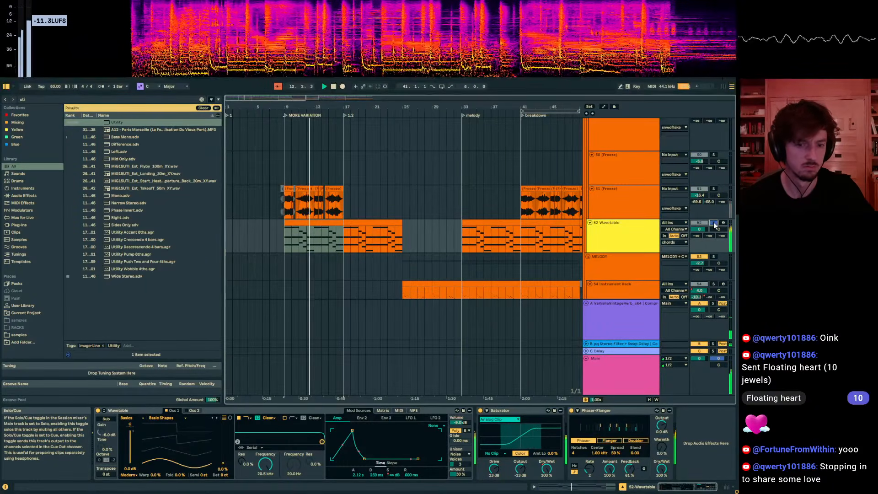
click(713, 223)
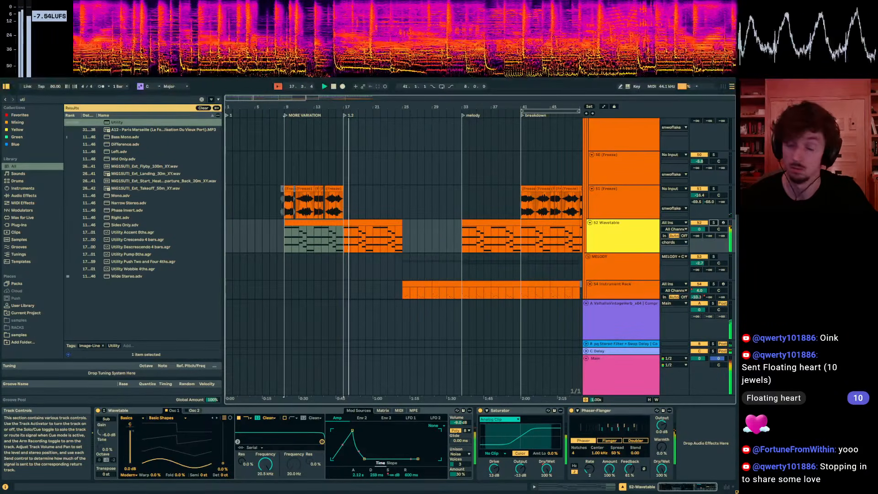
scroll(386, 243, up, 4)
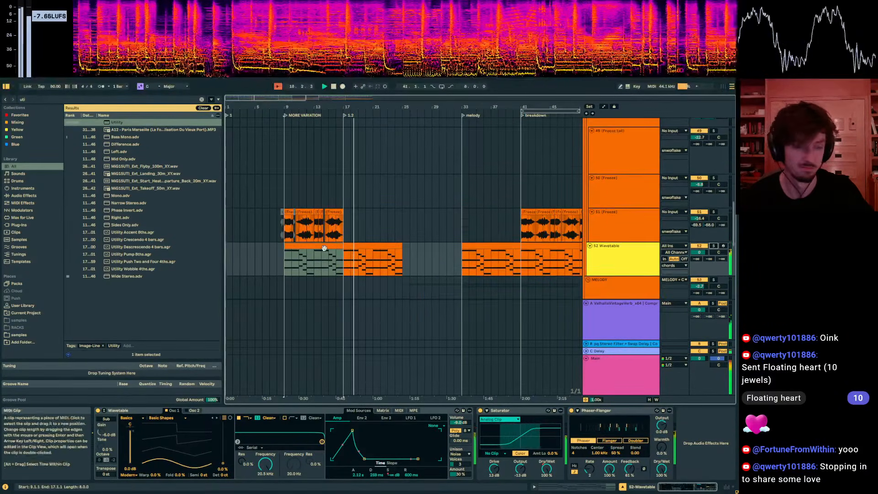
scroll(387, 243, up, 8)
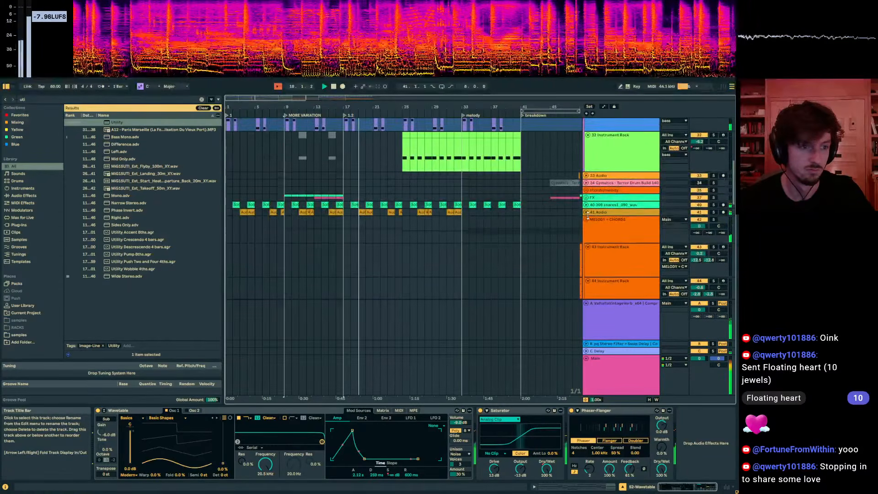
scroll(548, 232, down, 5)
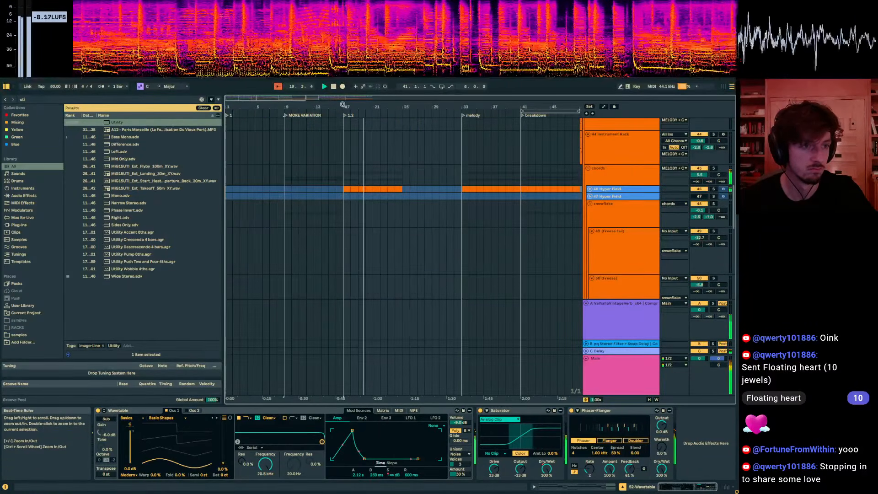
Duplicate the 52 Wavetable clip from bars 17 to 25 so it also fills bars 25 to 33.
drag(370, 107, 442, 140)
scroll(589, 202, down, 4)
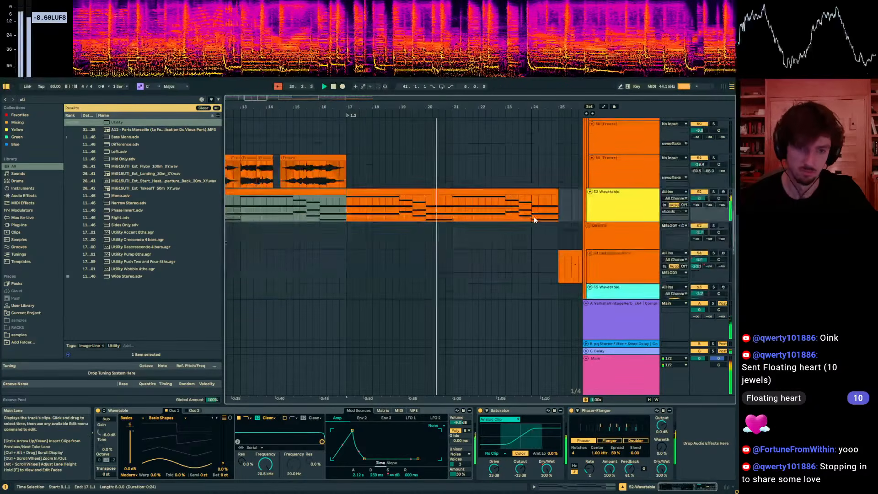
click(436, 218)
scroll(437, 215, down, 5)
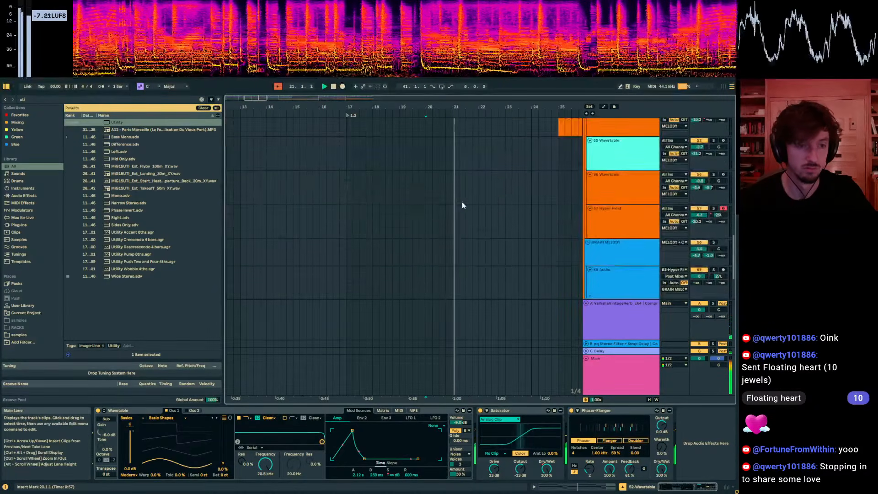
scroll(455, 211, up, 6)
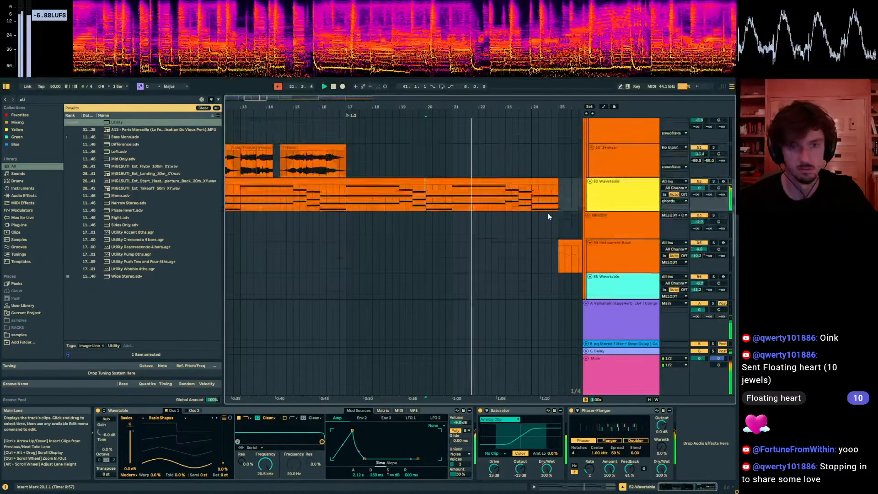
click(526, 235)
scroll(501, 237, up, 2)
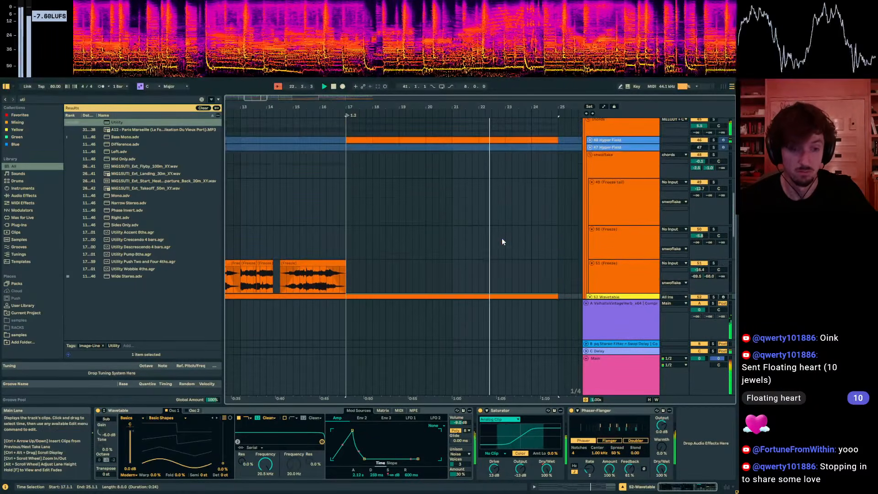
key(ctrl+d)
scroll(328, 286, down, 1)
click(267, 265)
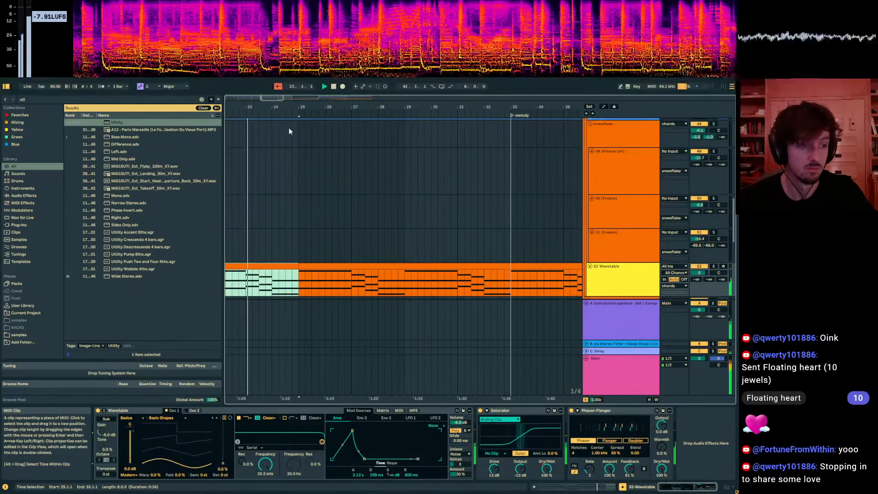
Look over the chord and bass tracks around bars 17 to 26, inspecting the Hyper Field tracks in the bass group.
drag(270, 107, 510, 107)
scroll(510, 167, up, 2)
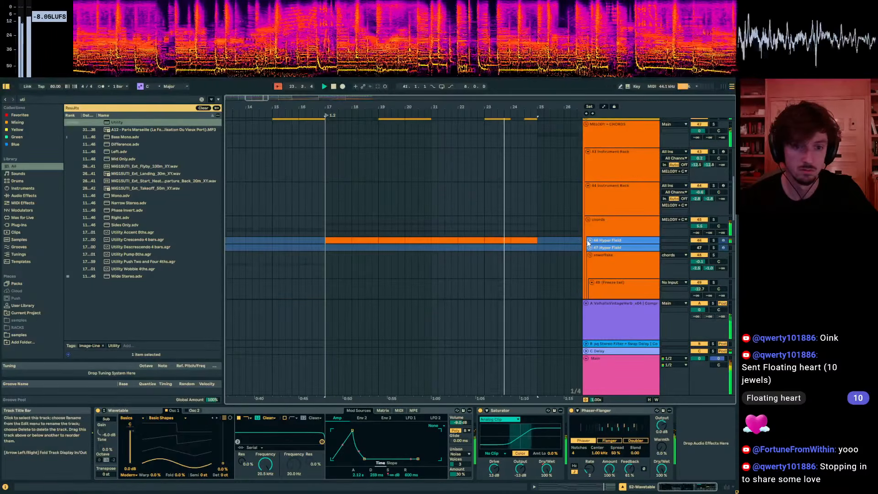
click(590, 241)
scroll(487, 225, up, 10)
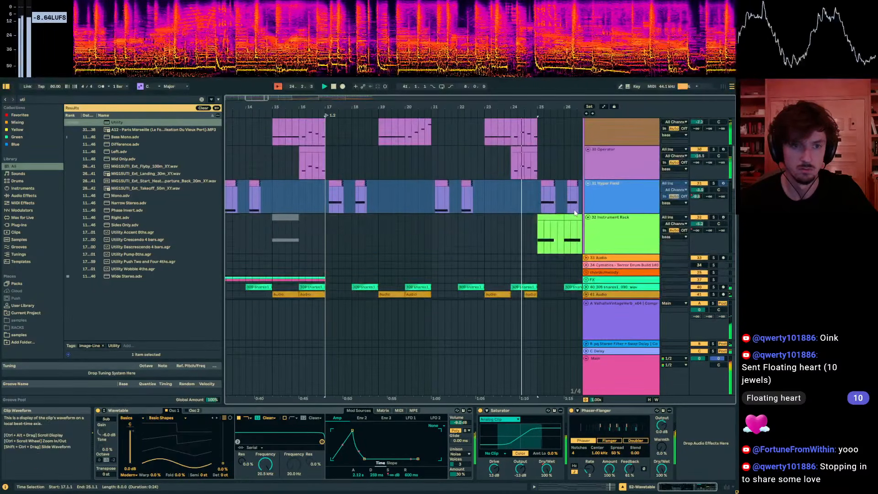
scroll(569, 211, up, 3)
click(324, 218)
scroll(326, 217, up, 2)
click(350, 204)
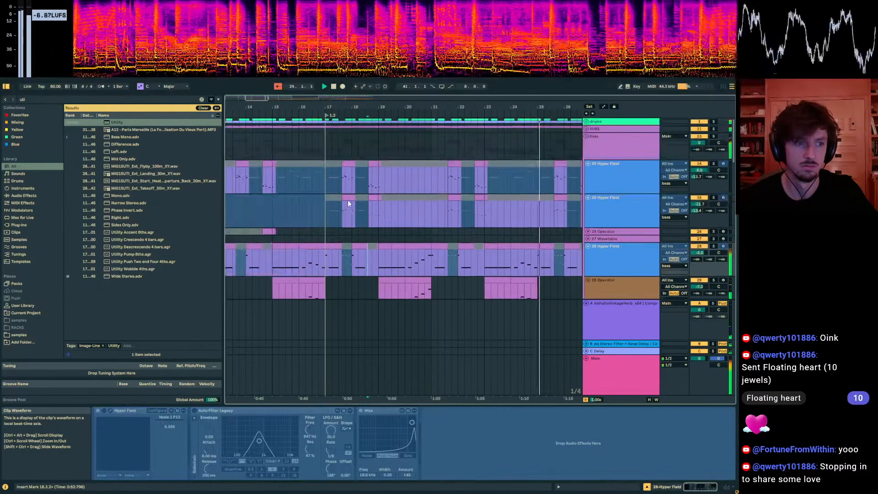
click(340, 221)
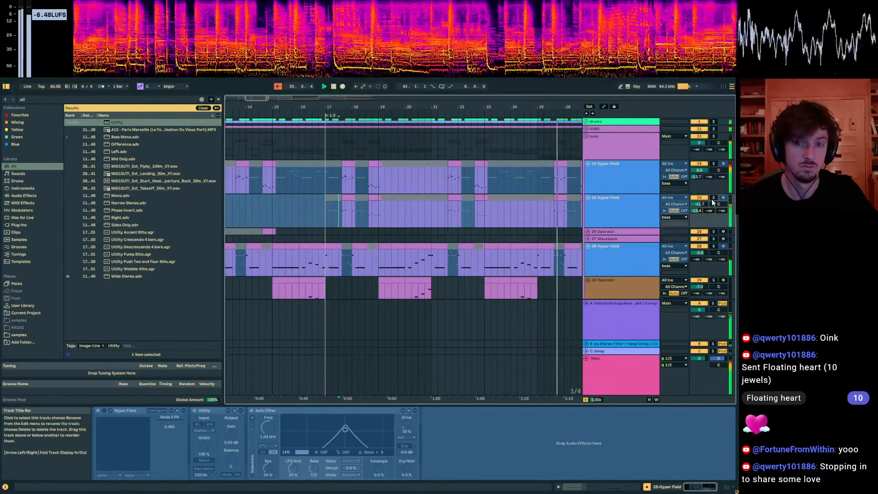
Audition the 25 Hyper Field track in solo from just after bar 17, and replay the passage in the full mix.
click(713, 199)
click(339, 218)
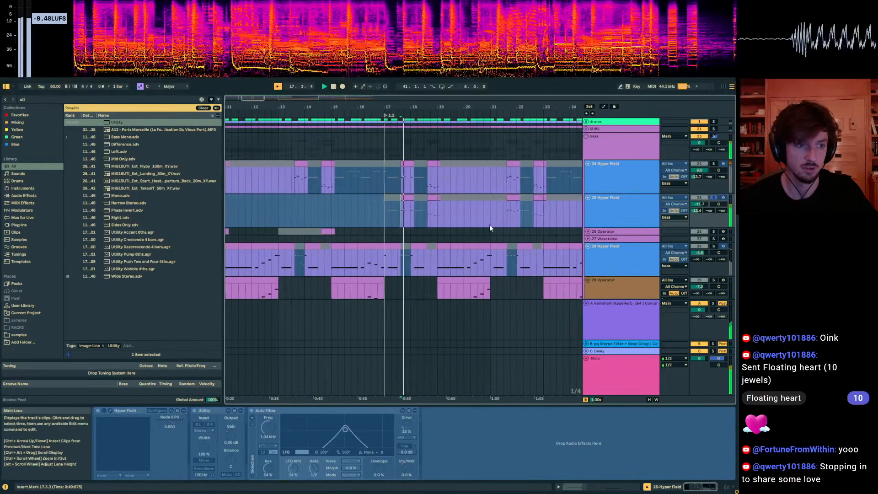
click(713, 198)
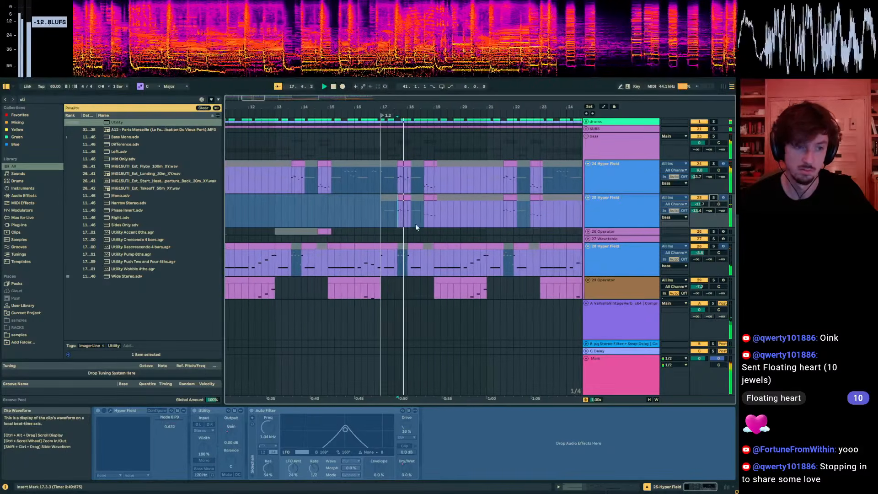
click(363, 214)
key(space)
click(438, 215)
Unfreeze the 25 Hyper Field track and replay the passage after bar 17.
click(619, 181)
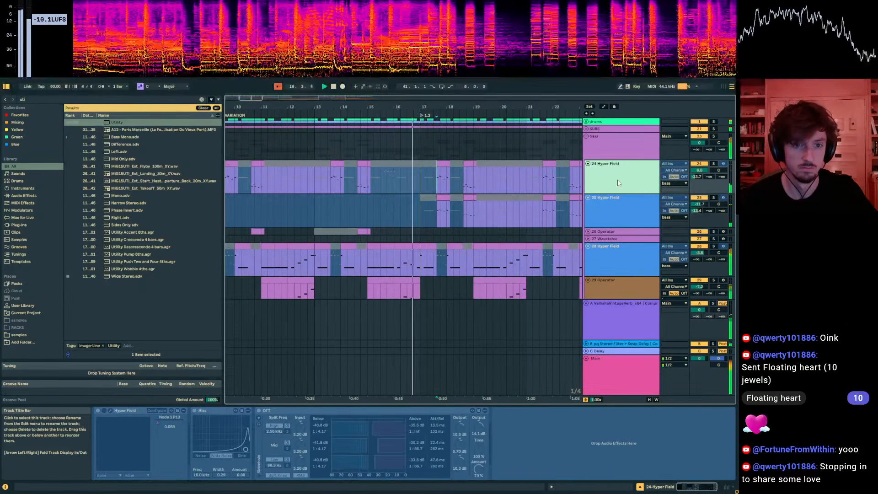
click(624, 205)
right_click(447, 212)
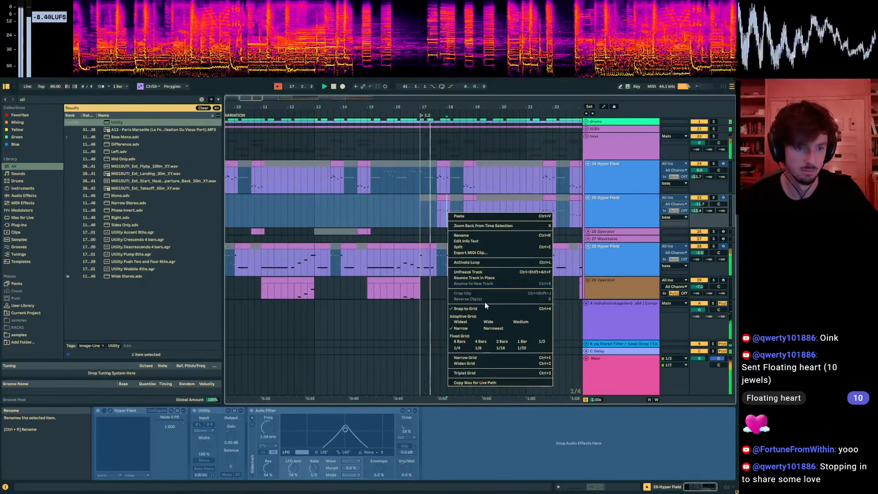
click(435, 216)
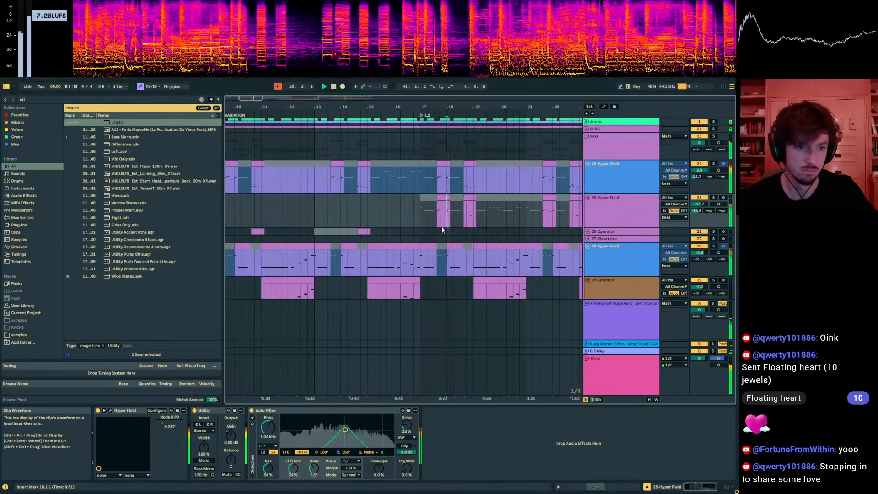
key(space)
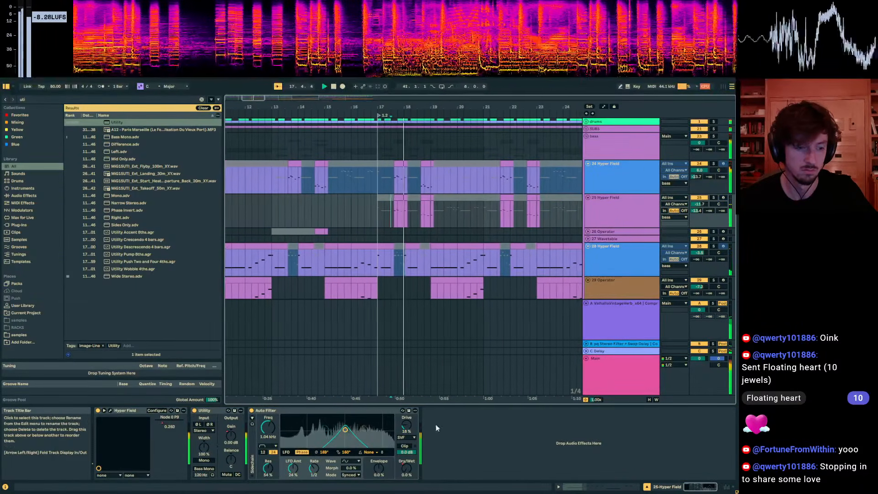
Automate the Auto Filter's Dry/Wet on the 25 Hyper Field track, holding about 61% until bar 19 and dropping sharply from there.
key(space)
key(space)
drag(407, 468, 406, 426)
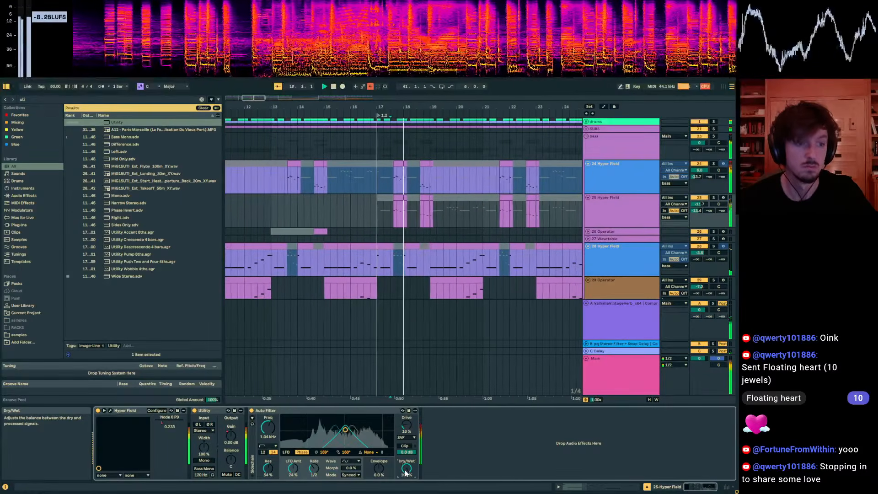
key(space)
key(a)
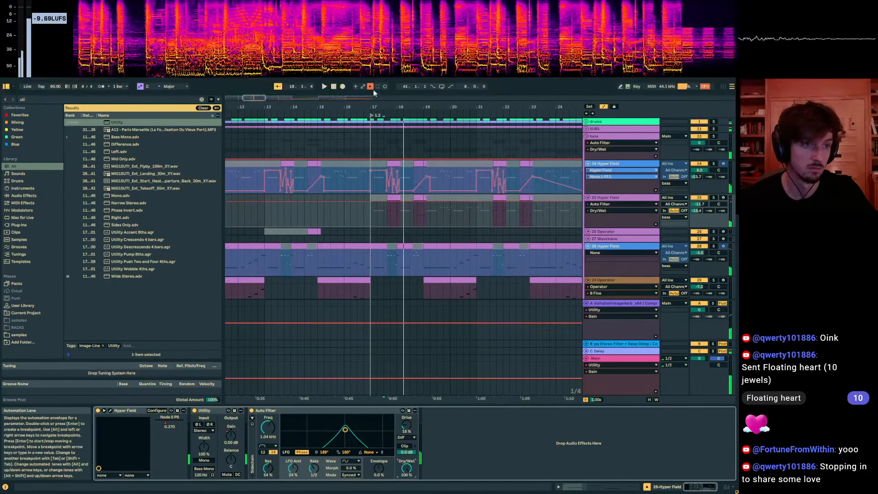
click(371, 86)
click(428, 227)
key(space)
drag(424, 227, 423, 211)
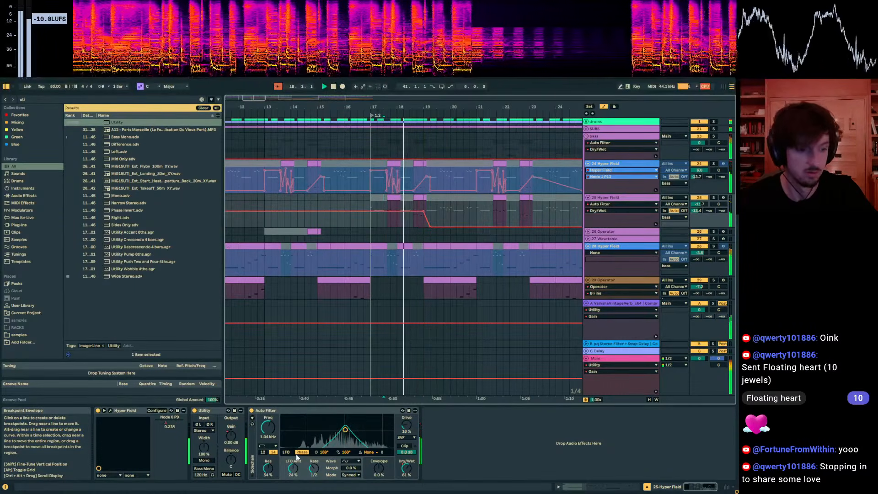
Place the Utility after the Auto Filter on the 25 Hyper Field track and automate its Stereo Width to rise after bar 19.
drag(206, 410, 401, 444)
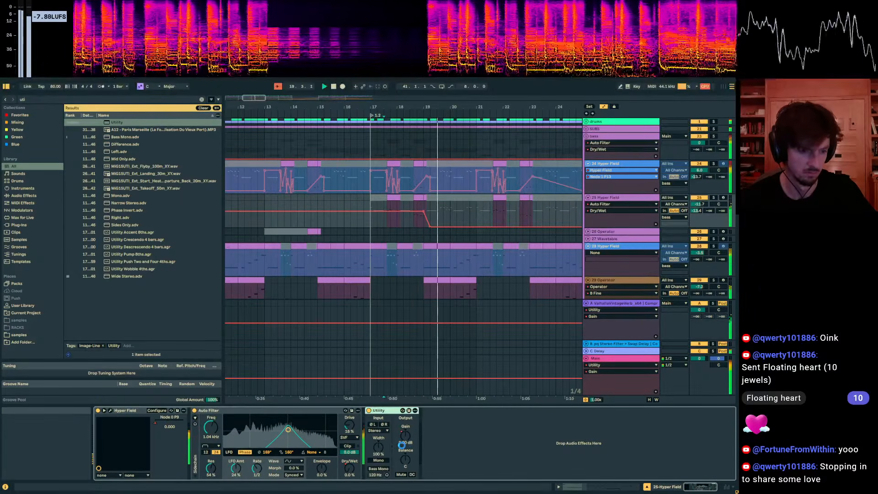
click(378, 447)
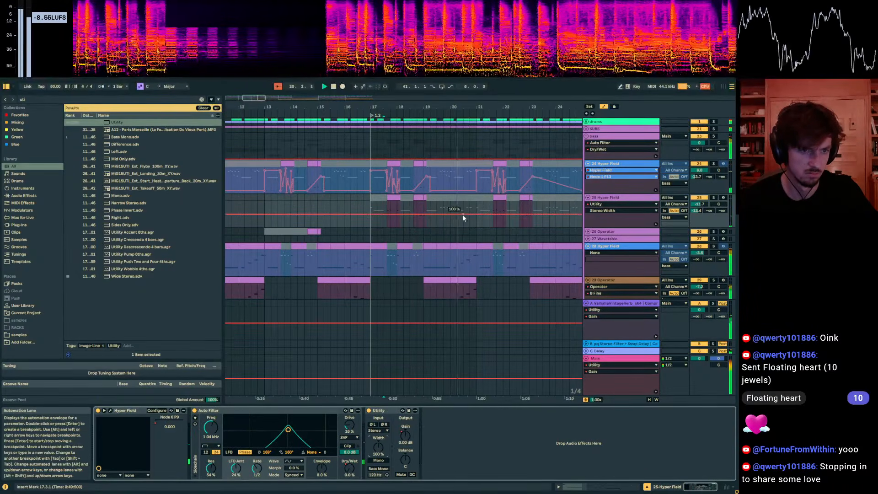
click(462, 215)
drag(435, 215, 430, 222)
key(a)
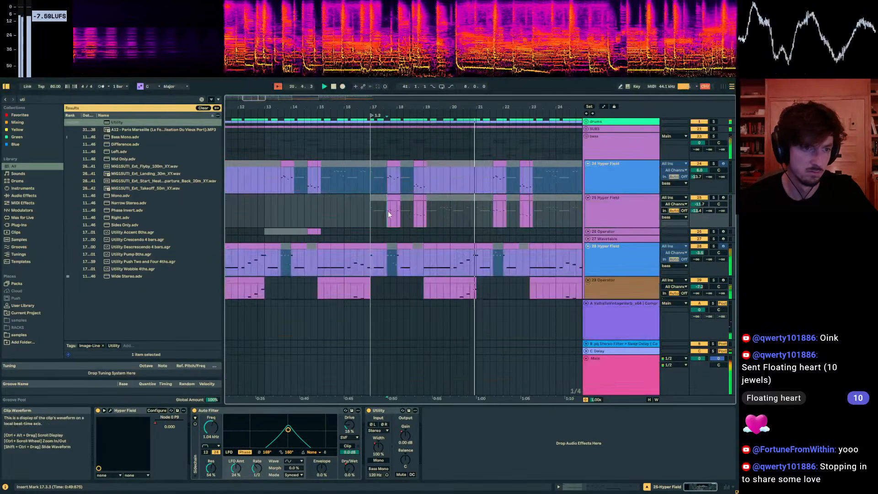
click(387, 211)
key(space)
key(space)
Copy the one-bar MIDI section at bar 20 from the 29 Operator track onto the 25 Hyper Field track.
drag(481, 260, 458, 262)
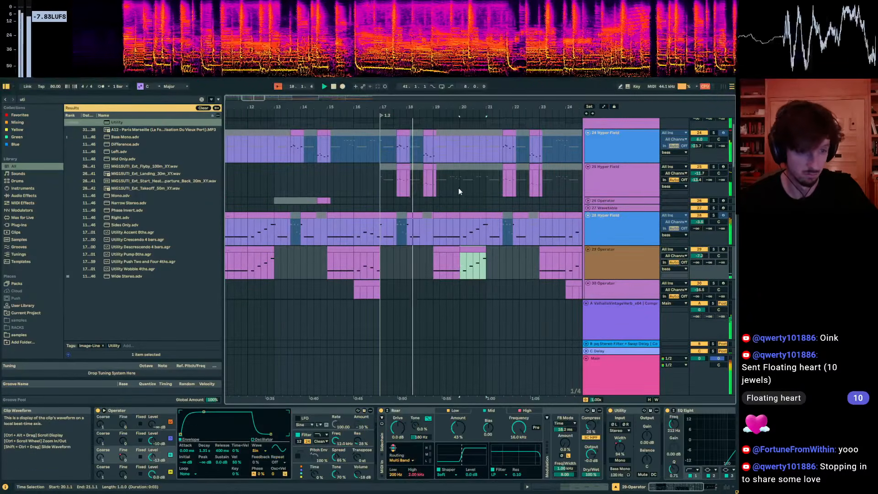
click(459, 188)
key(ctrl+shift+m)
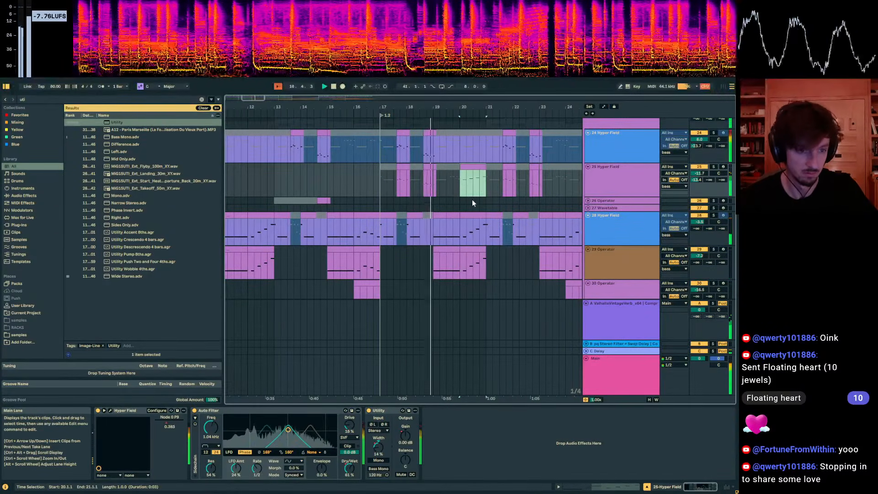
Transpose all notes of the copied clip at bar 20 on the 25 Hyper Field track down an octave.
click(584, 490)
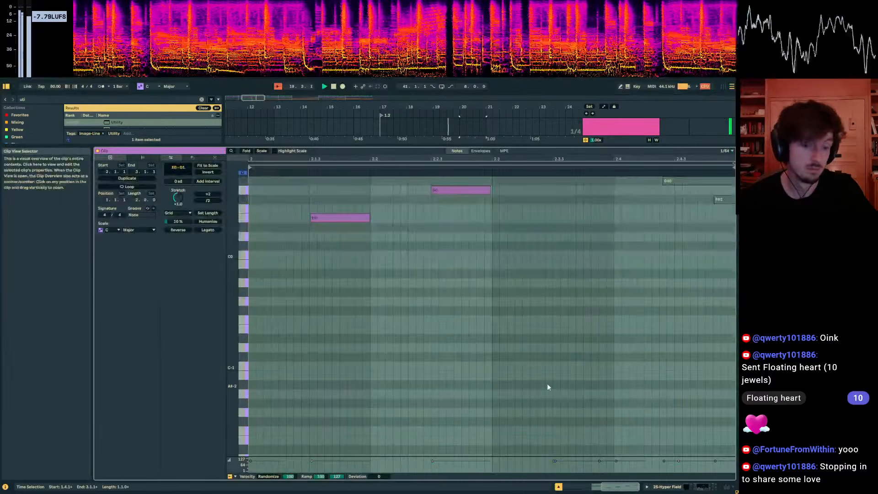
key(ctrl+a)
key(shift+Down)
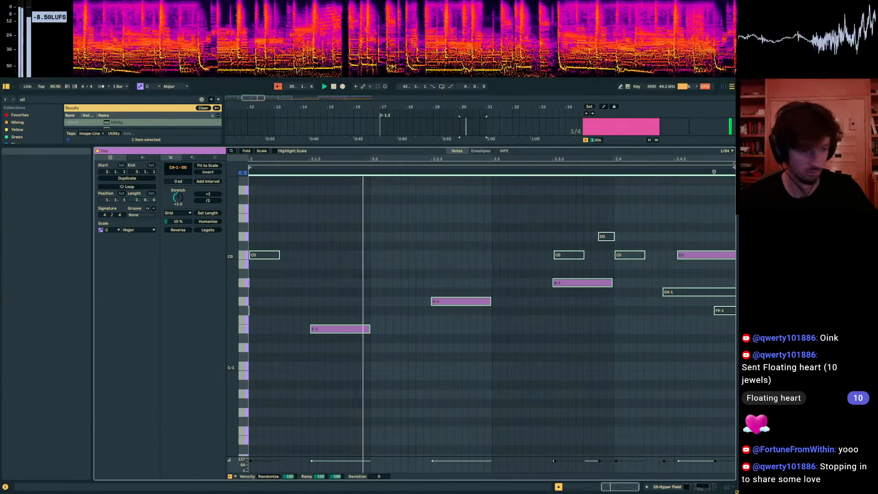
click(678, 490)
Raise the Node 0 P9 automation around bar 21 on the 25 Hyper Field track and play from bar 20.
key(a)
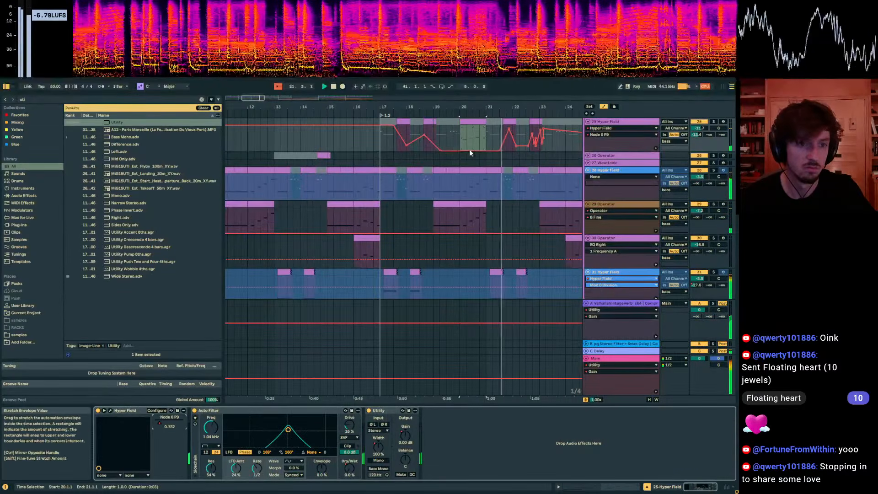
drag(492, 150, 492, 134)
click(463, 132)
key(space)
key(space)
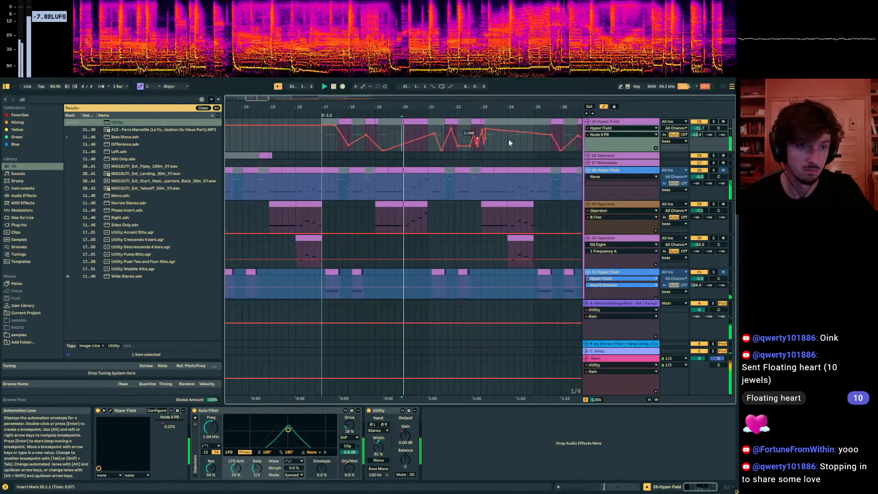
Raise the Node 0 P9 automation at bar 20 and audition the 25 Hyper Field track in solo.
click(713, 122)
scroll(373, 152, up, 1)
drag(374, 160, 375, 151)
key(space)
key(space)
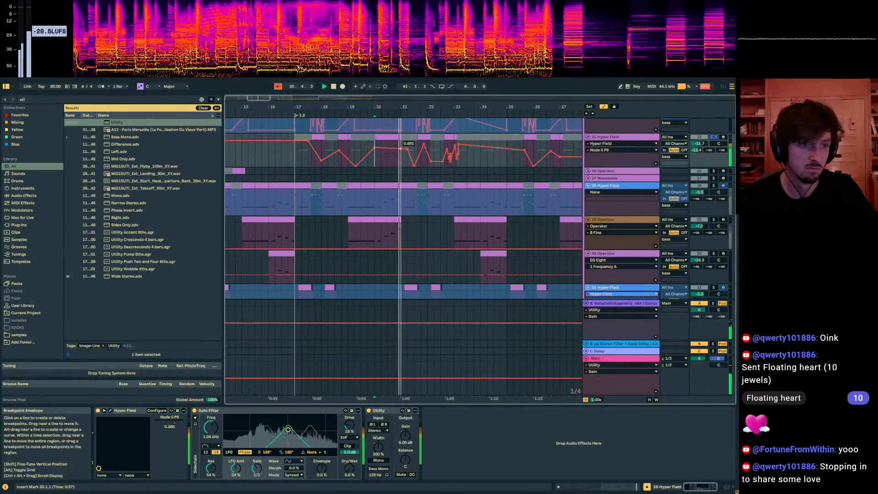
key(space)
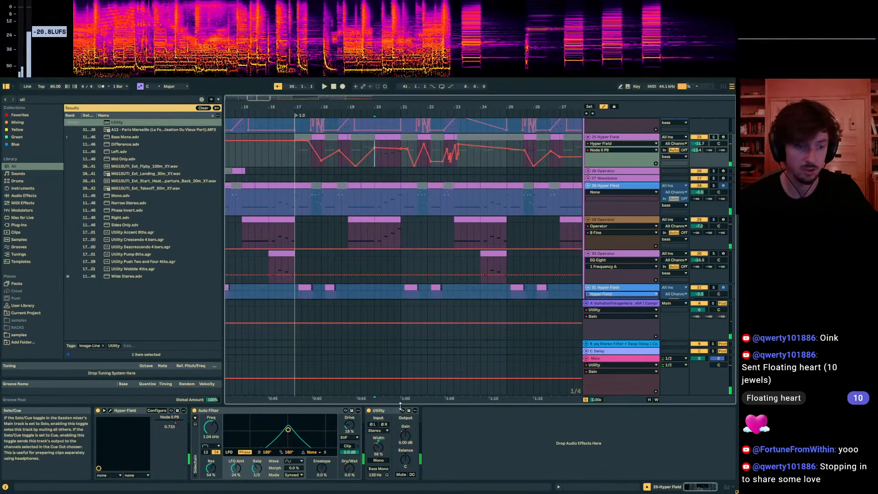
Stretch the Auto Filter Dry/Wet fade and the Utility Stereo Width rise on the 25 Hyper Field track into gradual ramps after bar 19.
key(space)
click(349, 467)
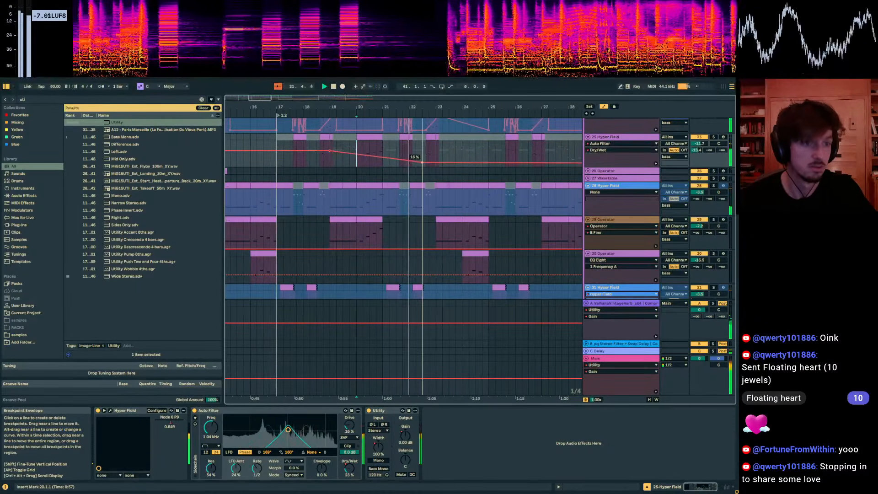
click(380, 449)
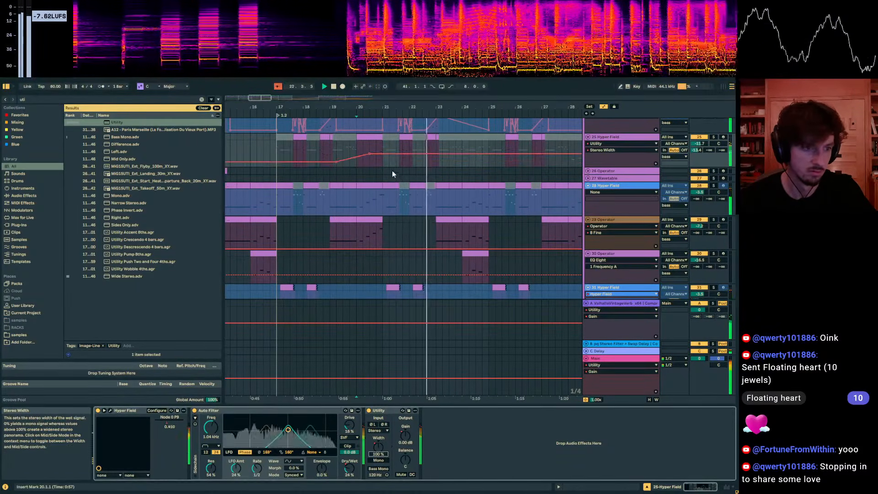
drag(370, 153, 369, 153)
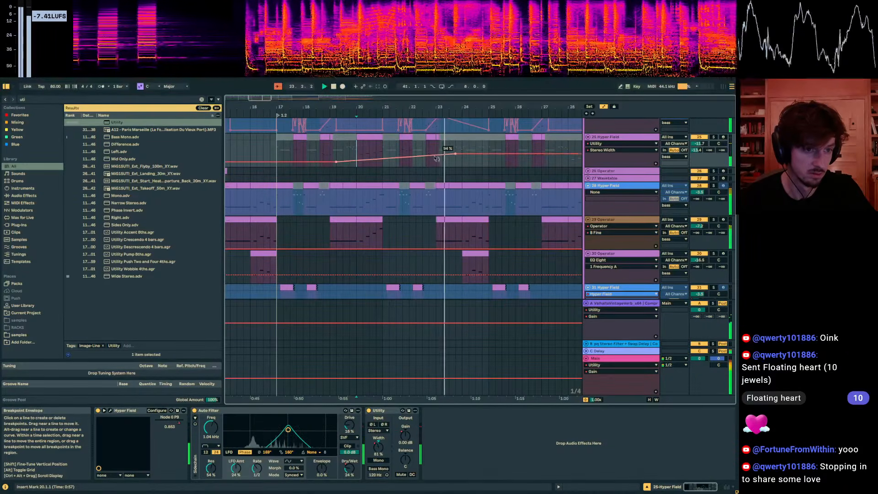
key(space)
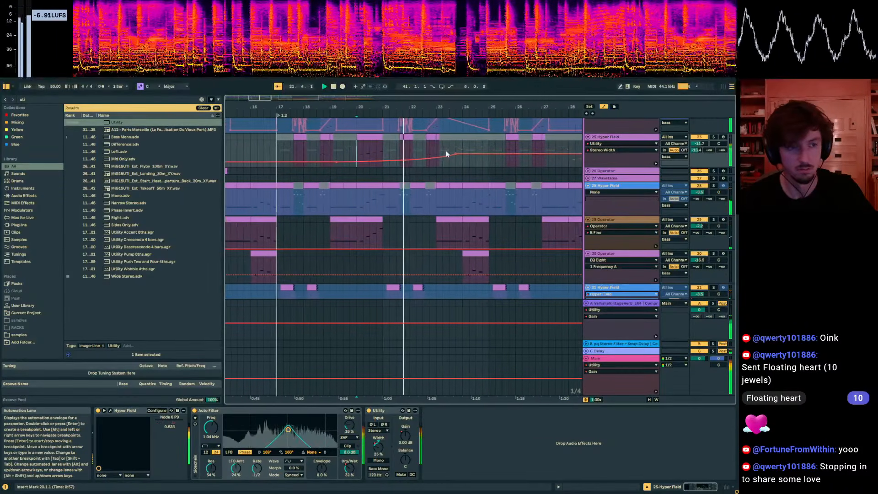
Copy bars 23 to 24 of the frozen 28 Hyper Field track as audio onto a new audio track below it.
scroll(458, 190, up, 1)
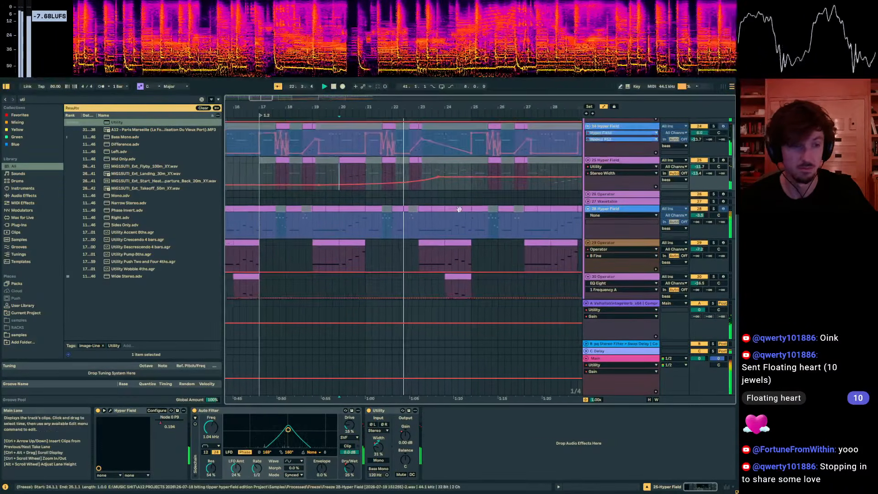
click(414, 229)
key(a)
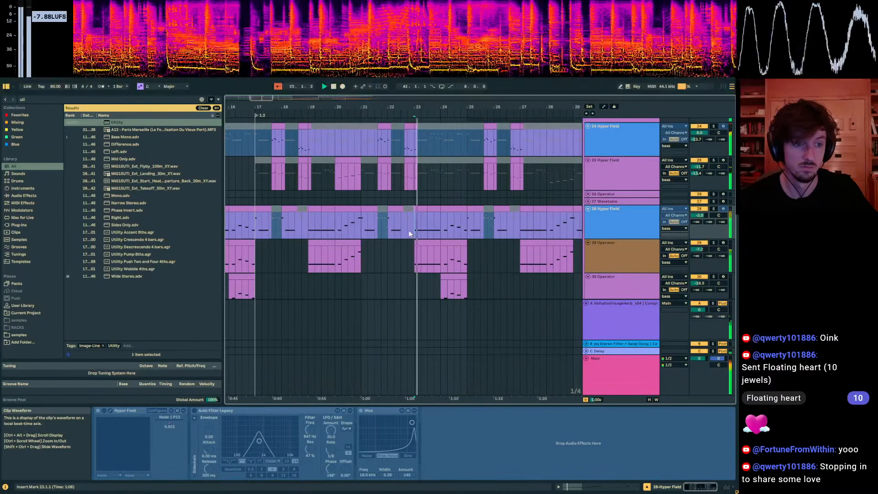
click(635, 214)
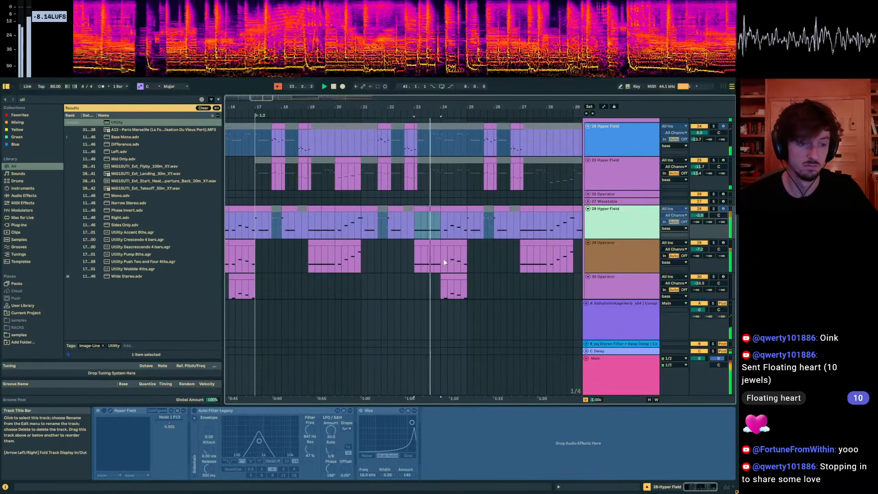
key(ctrl+t)
key(ctrl+alt+v)
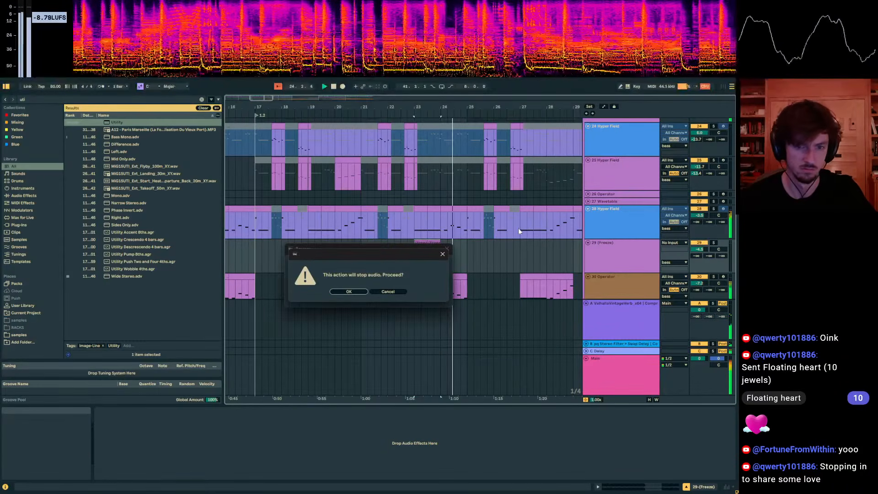
click(442, 254)
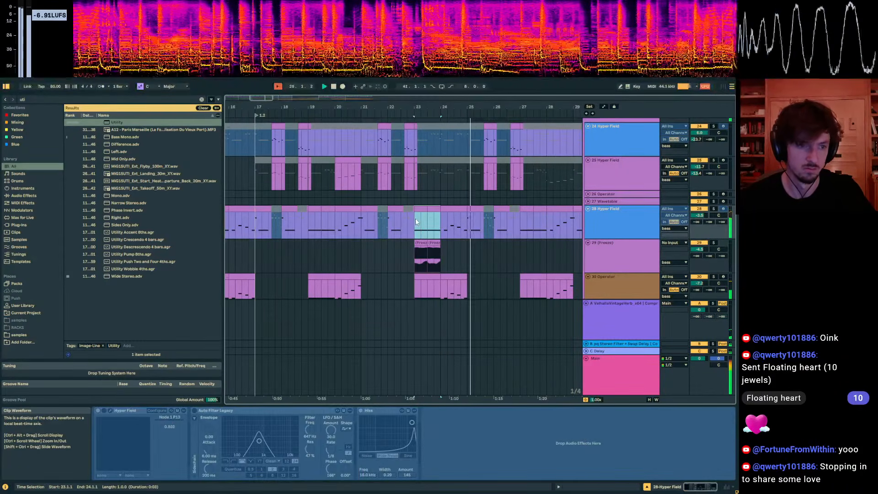
Deactivate bars 23 to 24 on the 28 Hyper Field track and audition the copied audio in solo from just before bar 23.
key(0)
click(408, 265)
key(space)
key(space)
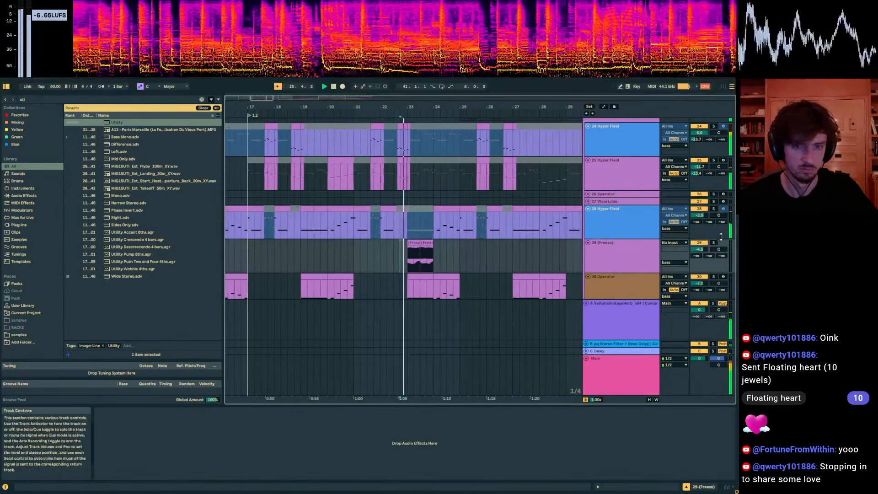
click(714, 243)
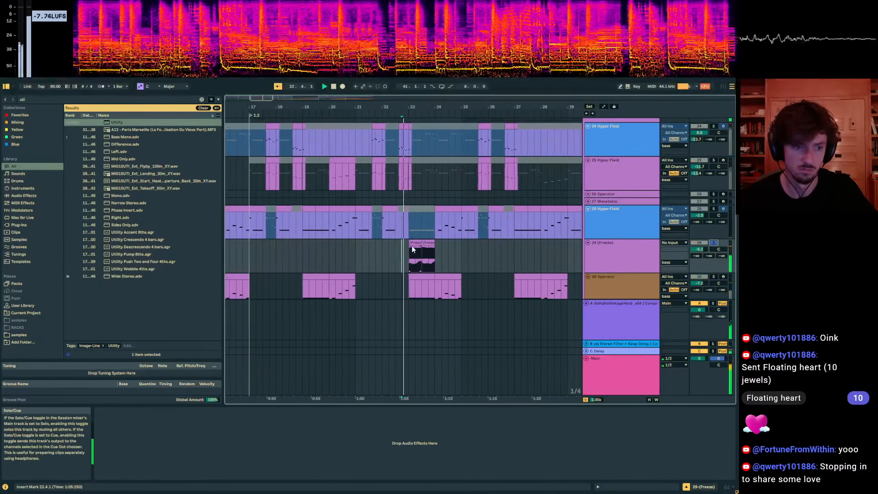
Set both frozen clips at bar 23 to Beats warping that preserves 1/8 segments, shorten their transient envelope and audition them.
scroll(408, 258, up, 3)
drag(458, 256, 402, 256)
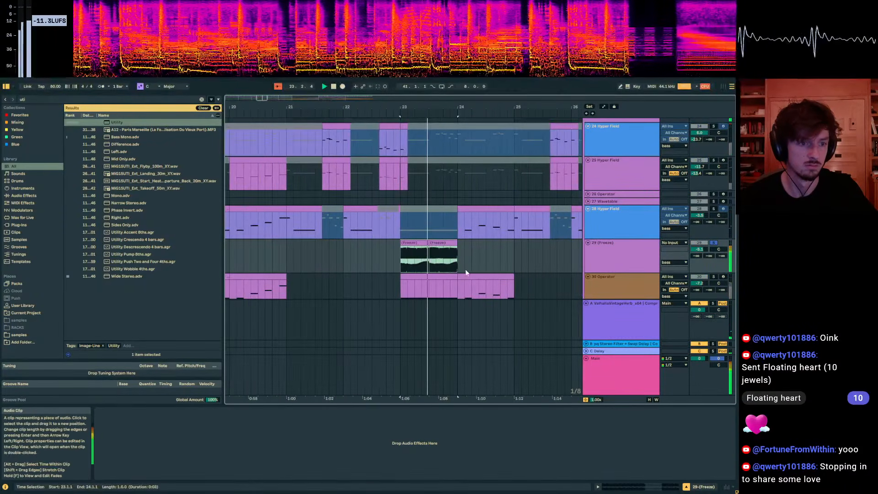
click(612, 488)
key(space)
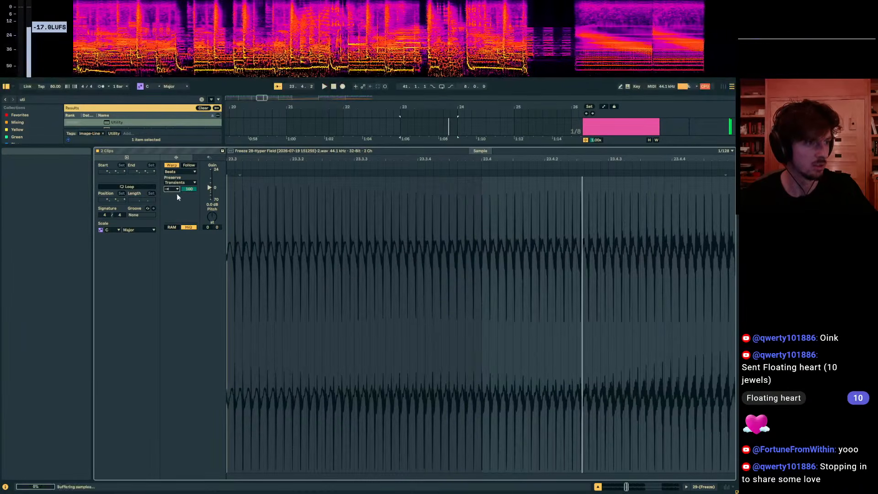
click(172, 189)
key(space)
mouse_move(190, 189)
mouse_down()
mouse_move(190, 211)
mouse_move(190, 190)
mouse_up()
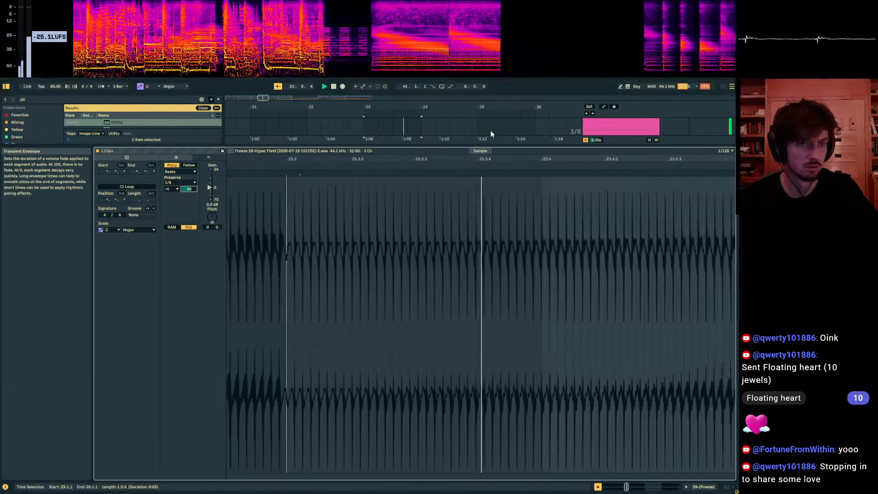
mouse_move(483, 140)
mouse_down()
mouse_move(472, 177)
mouse_move(445, 168)
mouse_move(435, 293)
mouse_up()
key(space)
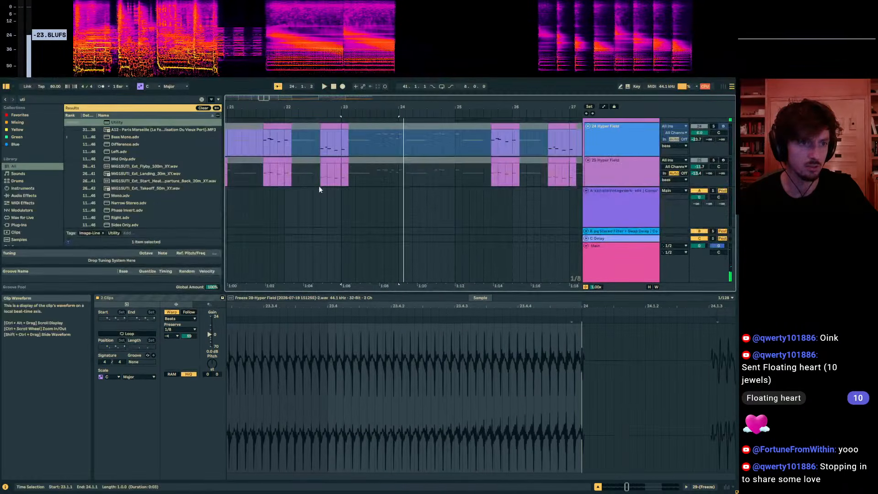
Take the 29 (Freeze) track out of solo and play the full mix from just before bar 23.
scroll(318, 183, down, 3)
click(320, 131)
scroll(713, 145, up, 2)
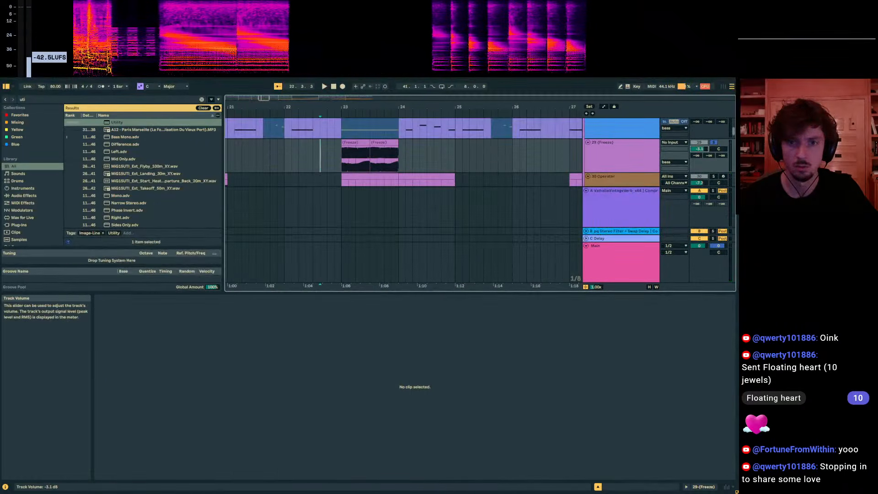
click(716, 142)
key(space)
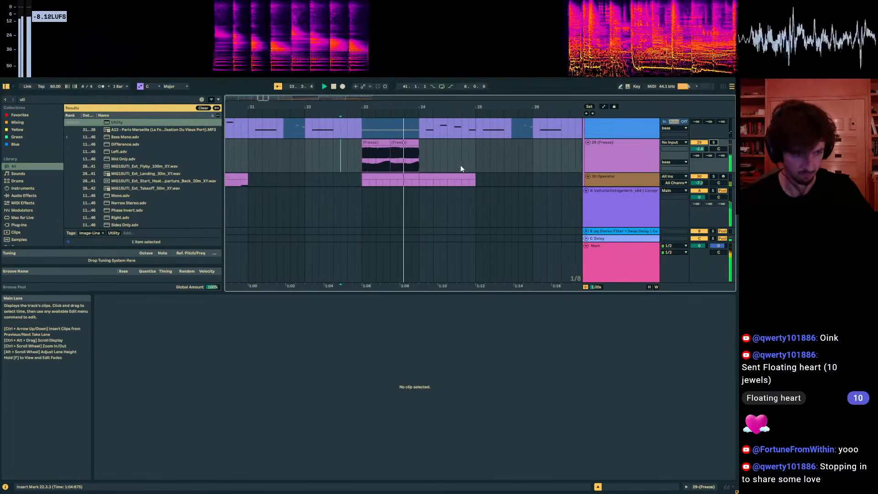
drag(421, 293, 421, 384)
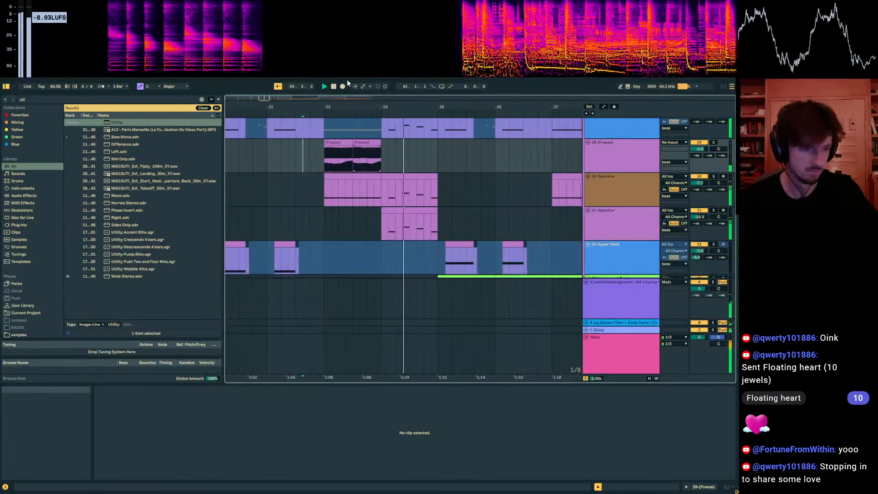
drag(422, 107, 478, 87)
Copy the frozen clips from bar 23 to bar 11 on the 29 (Freeze) track and deactivate that bar on the 28 Hyper Field track.
drag(456, 162, 424, 158)
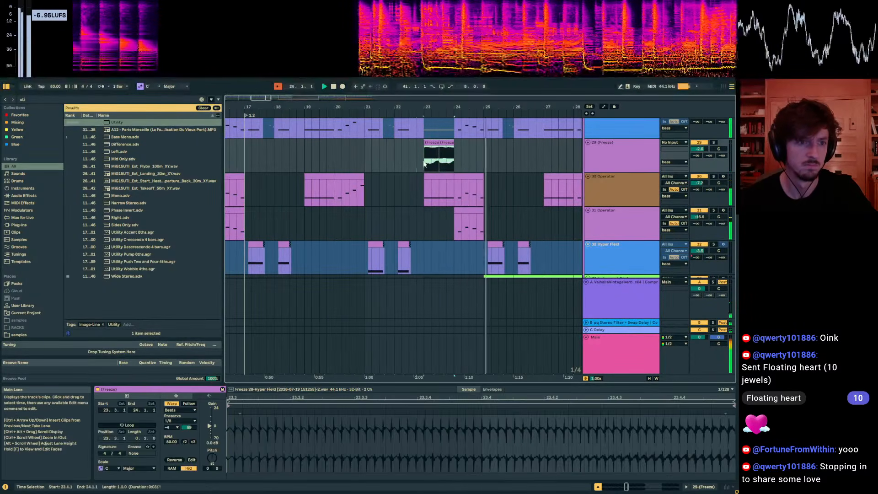
drag(418, 107, 439, 81)
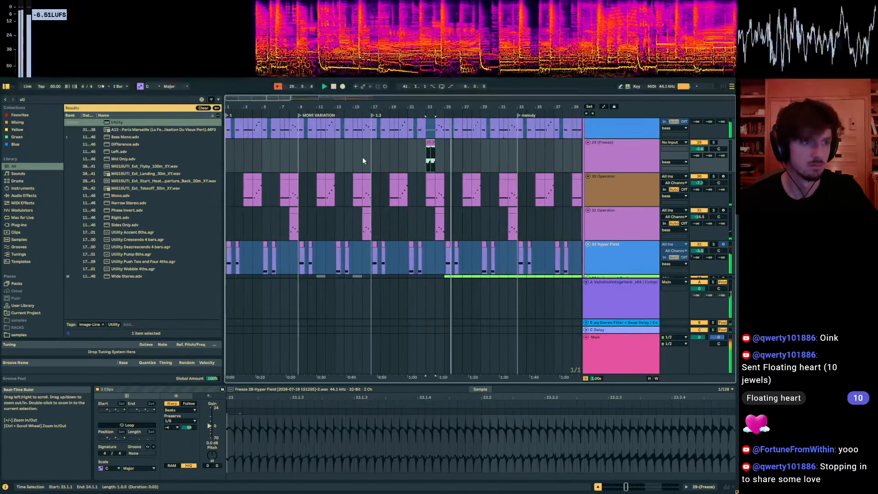
click(319, 153)
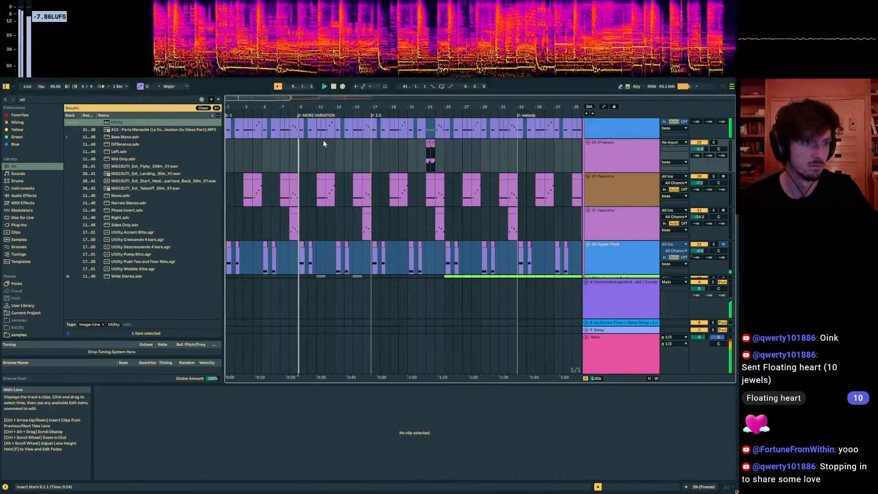
key(ctrl+v)
scroll(320, 151, up, 2)
click(317, 147)
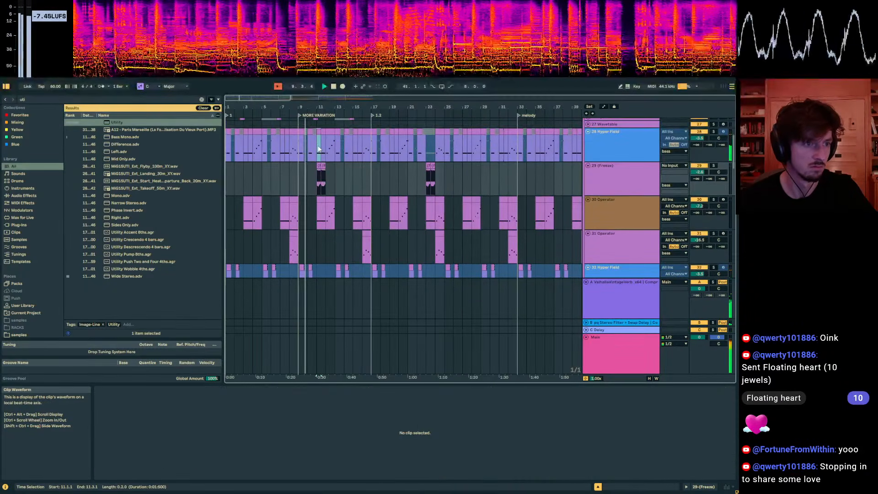
key(0)
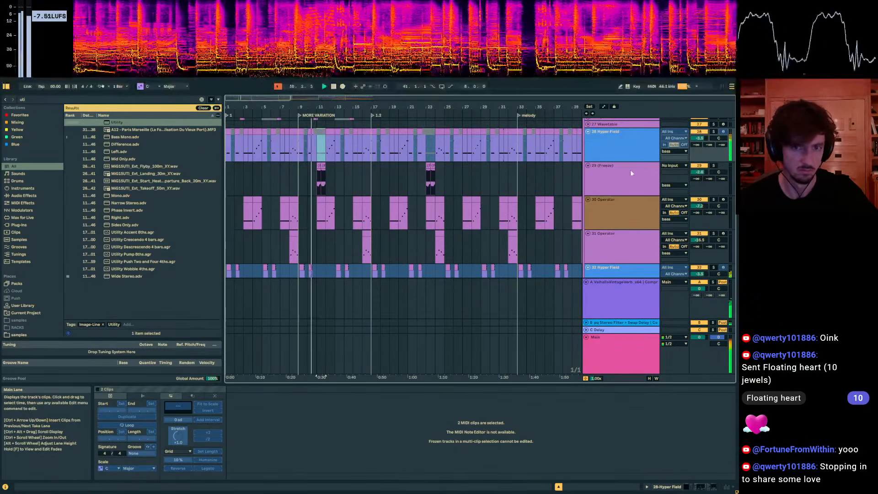
Raise the 29 (Freeze) track's volume to 3.5 dB while playing the mix from bar 11.
drag(700, 174, 701, 171)
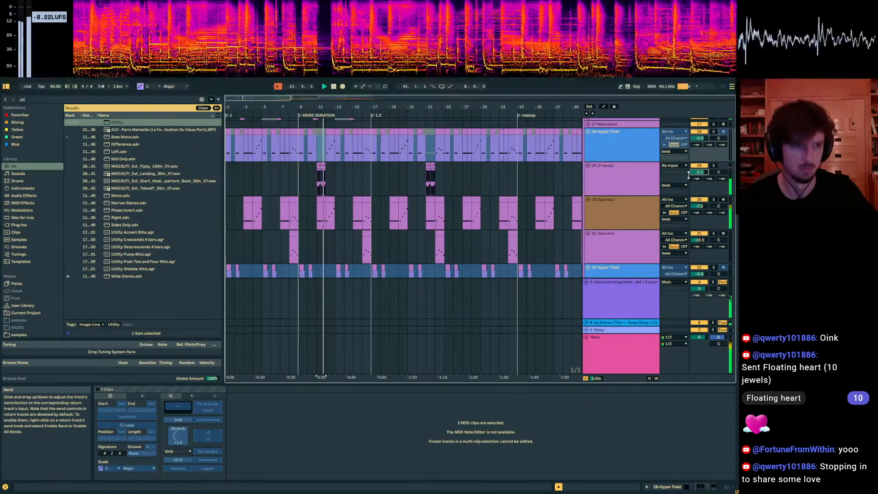
drag(319, 106, 339, 210)
click(321, 184)
key(space)
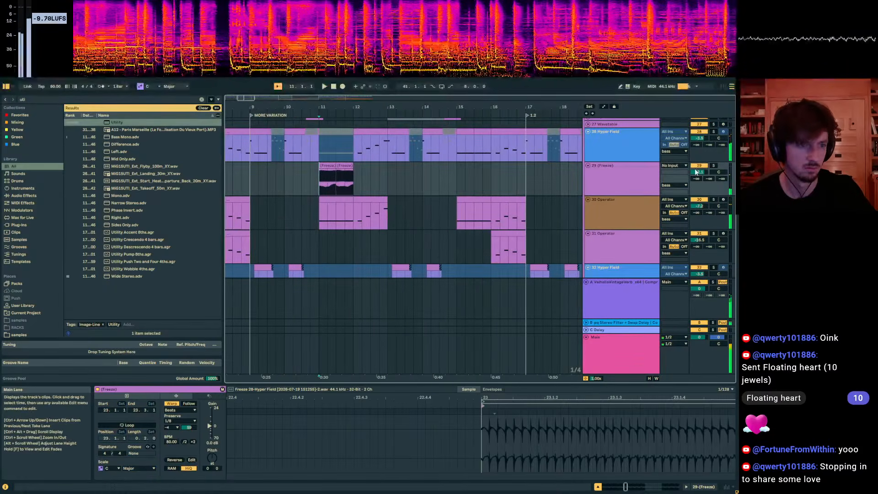
key(space)
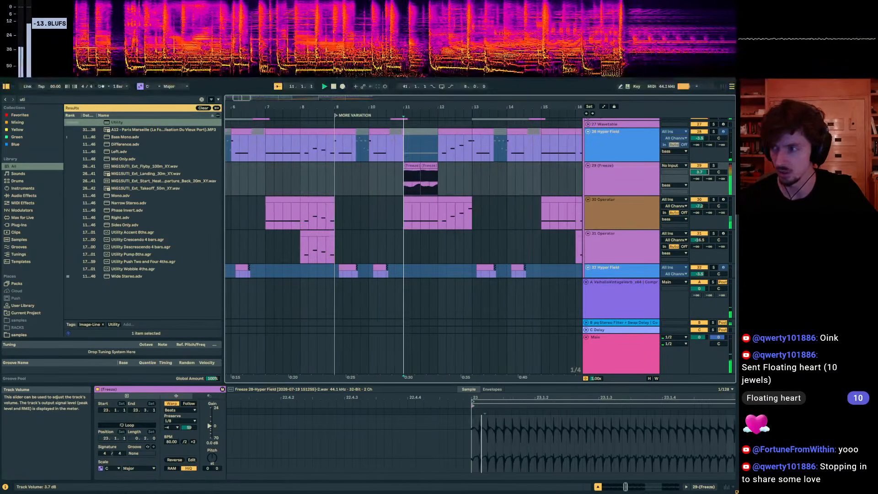
drag(699, 172, 698, 176)
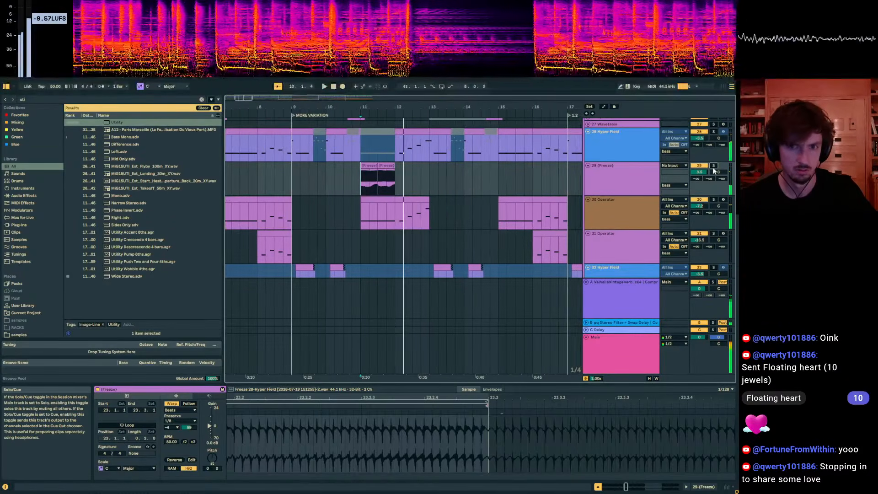
Check the 29 (Freeze) track briefly in solo and play the full mix from just before bar 11.
click(713, 166)
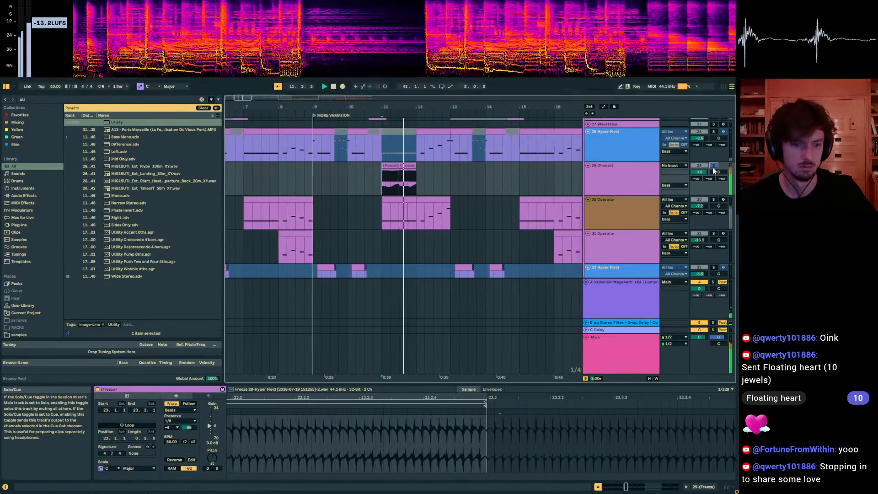
click(712, 166)
click(362, 177)
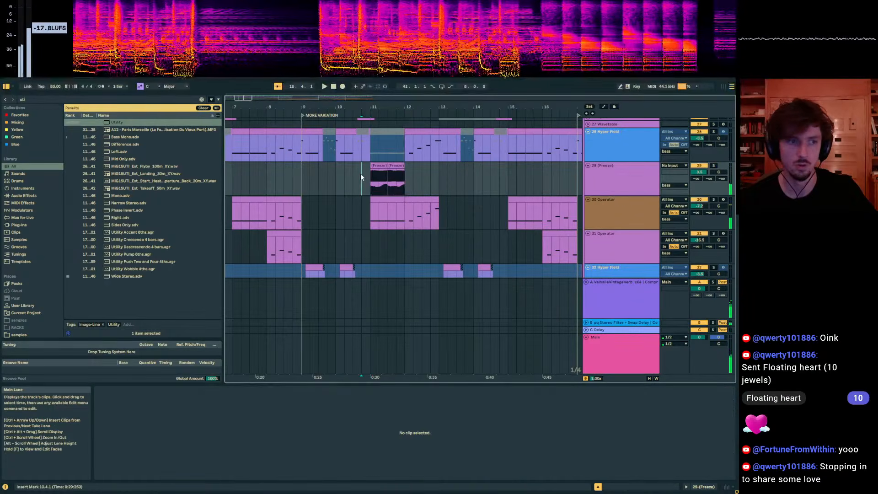
key(space)
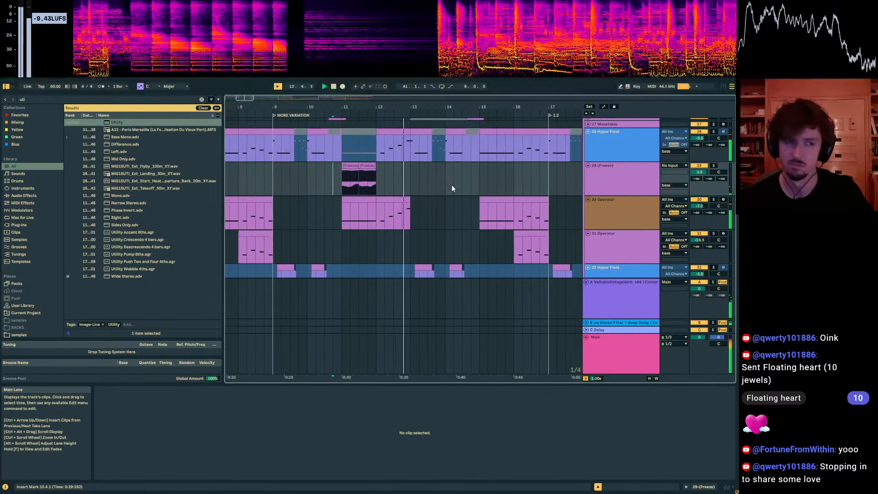
Duplicate bars 9 to 13 of the 29 (Freeze) track onto bars 13 to 17 and deactivate bar 15 on the 28 Hyper Field track.
drag(399, 186, 253, 188)
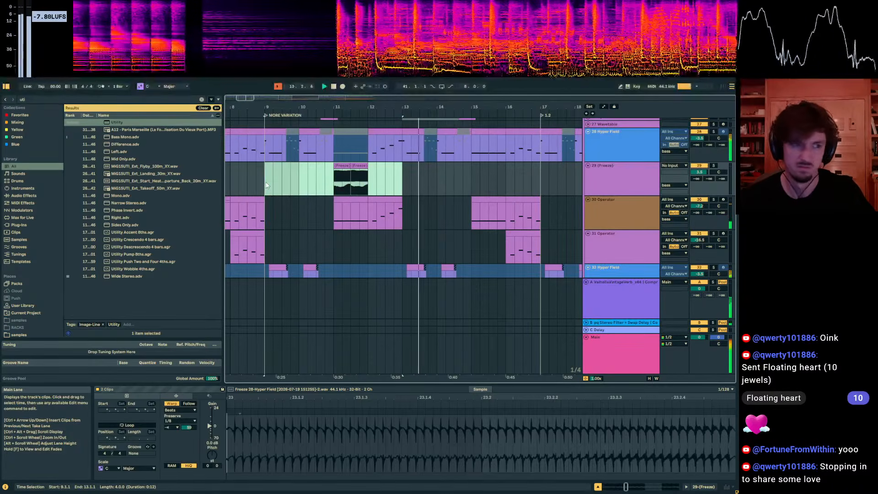
key(ctrl+d)
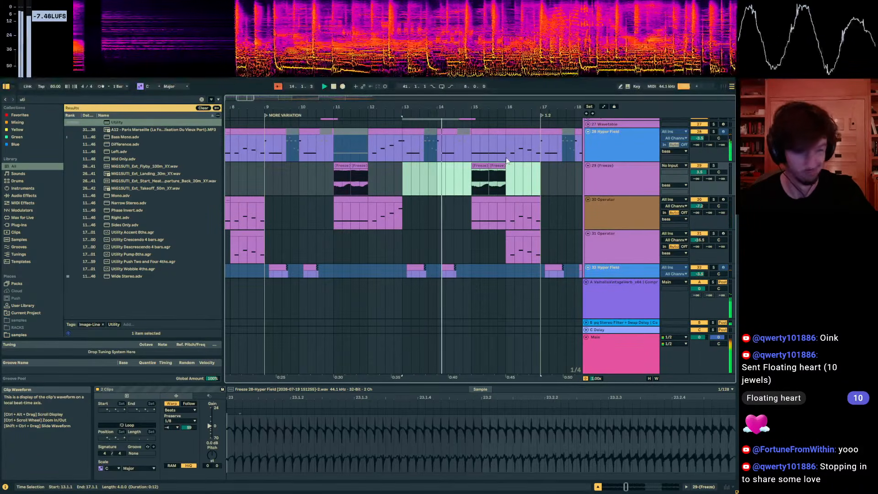
drag(504, 156, 470, 150)
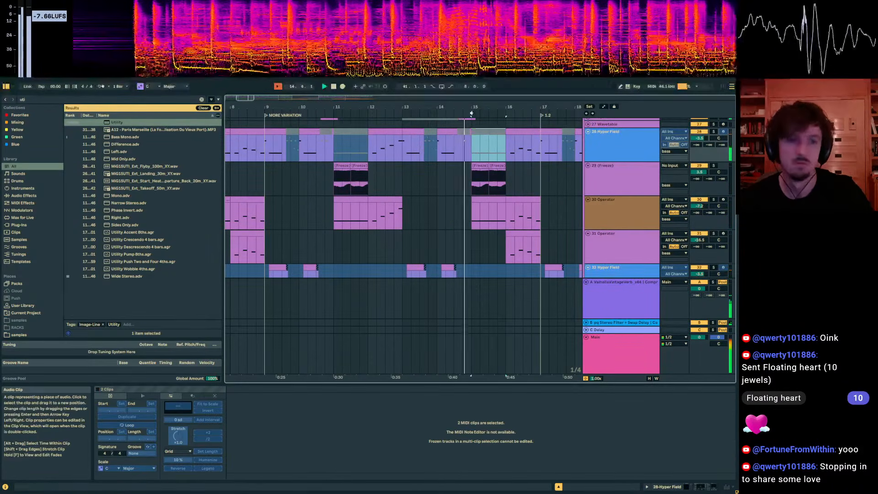
Duplicate the frozen clips from bar 15 to bar 19 on the 29 (Freeze) track and deactivate bar 19 on the 28 Hyper Field track.
drag(471, 106, 409, 87)
drag(420, 181, 394, 181)
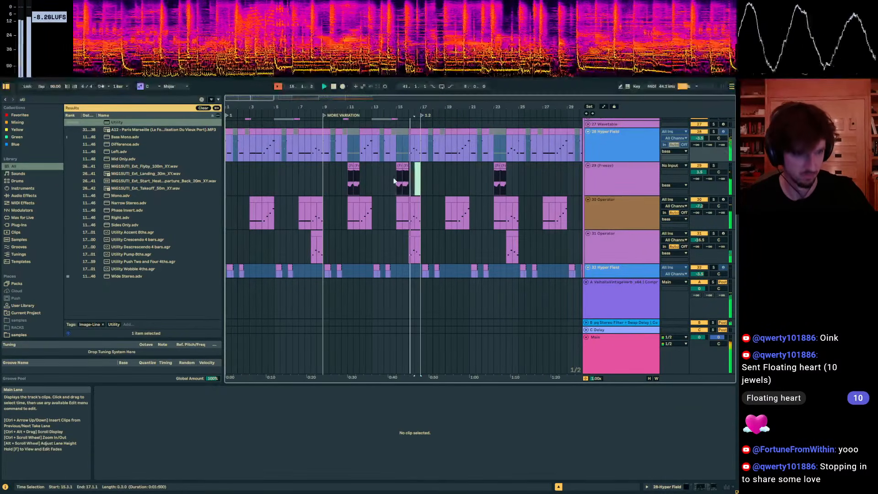
key(ctrl+d)
click(448, 154)
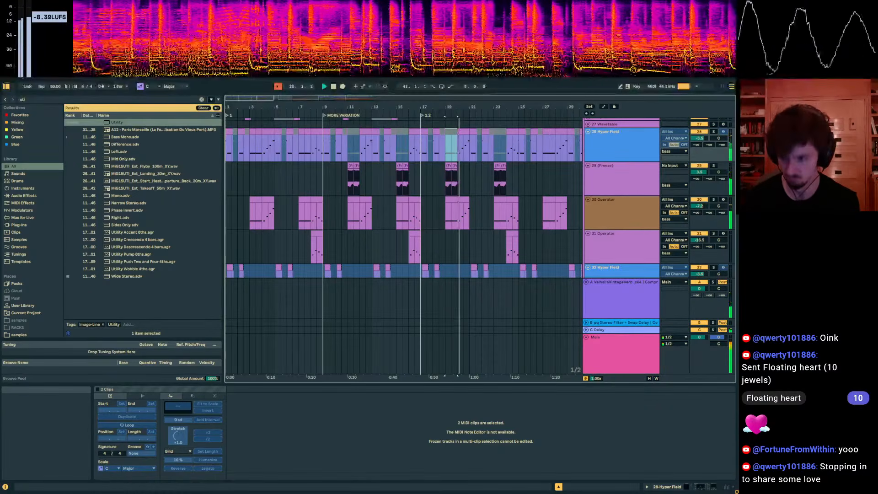
Copy the second half-bar frozen clip of bar 19 to 20.1.3 on the 29 (Freeze) track.
scroll(455, 166, up, 1)
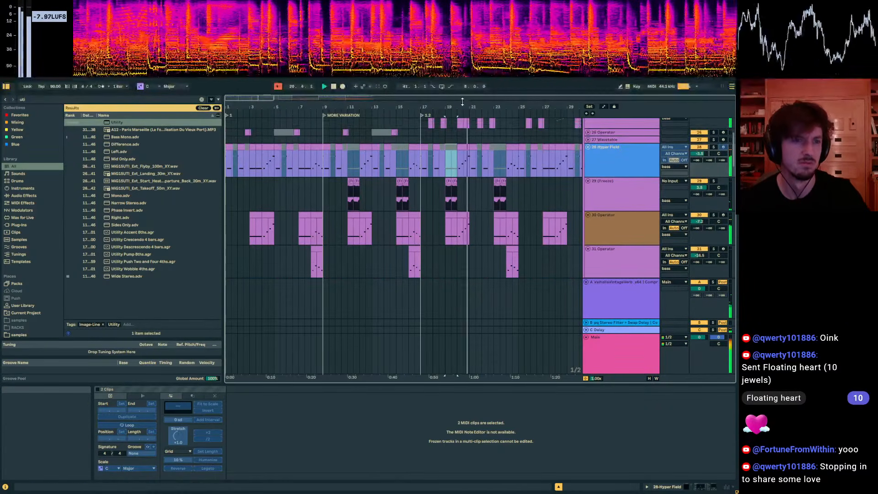
drag(462, 105, 439, 155)
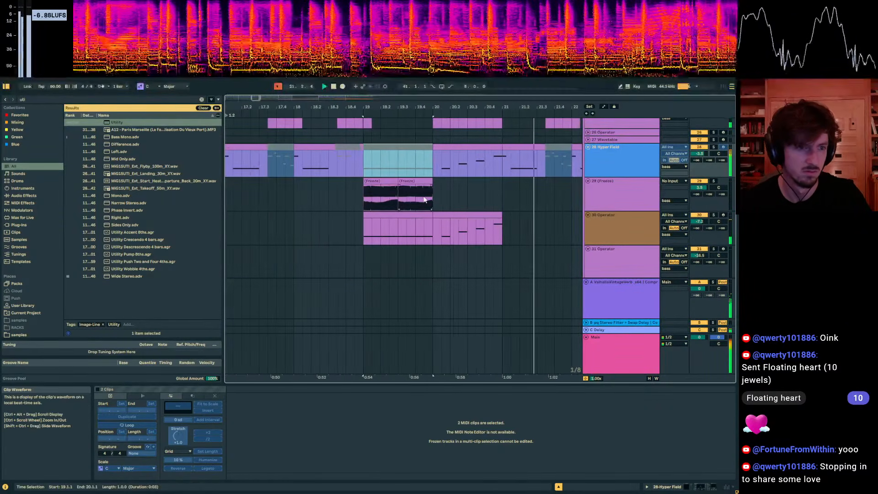
click(424, 182)
click(442, 194)
key(ctrl+v)
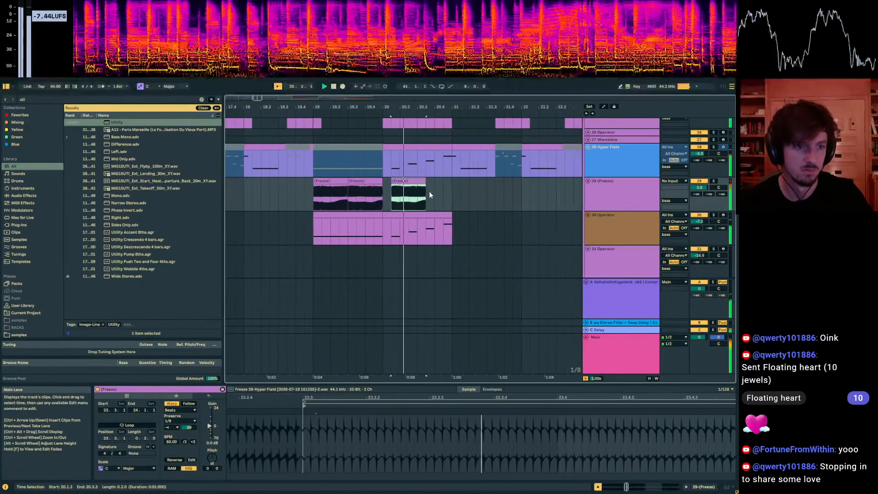
Solo the 29 (Freeze) track and audition the frozen clip in bar 20.
key(space)
key(space)
click(714, 181)
key(space)
key(space)
key(space)
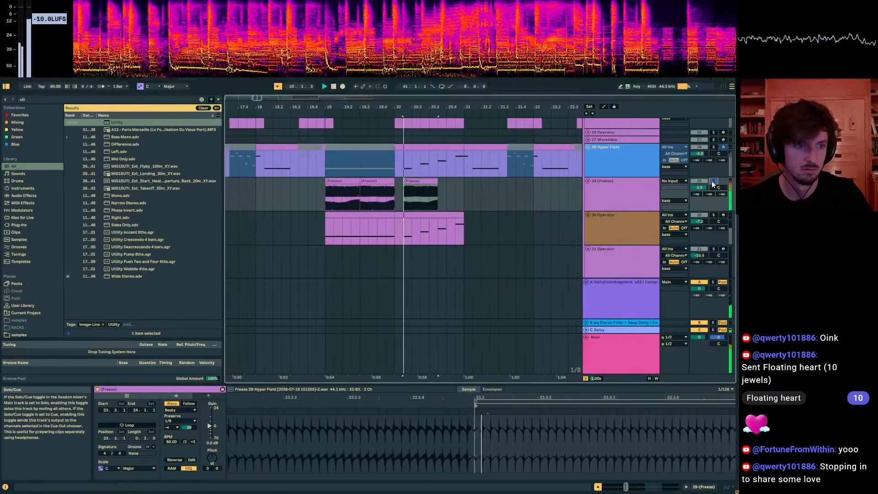
key(space)
Chop the frozen clip in bar 20 into eighth-note pieces ending at 20.3.1 and deactivate the piece at 20.2.1.
click(393, 202)
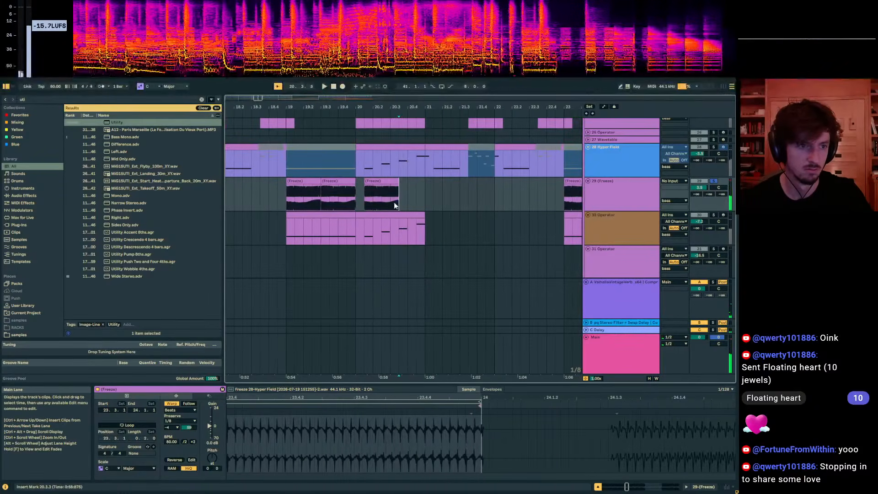
key(ctrl+e)
click(396, 182)
drag(395, 182, 369, 189)
click(379, 183)
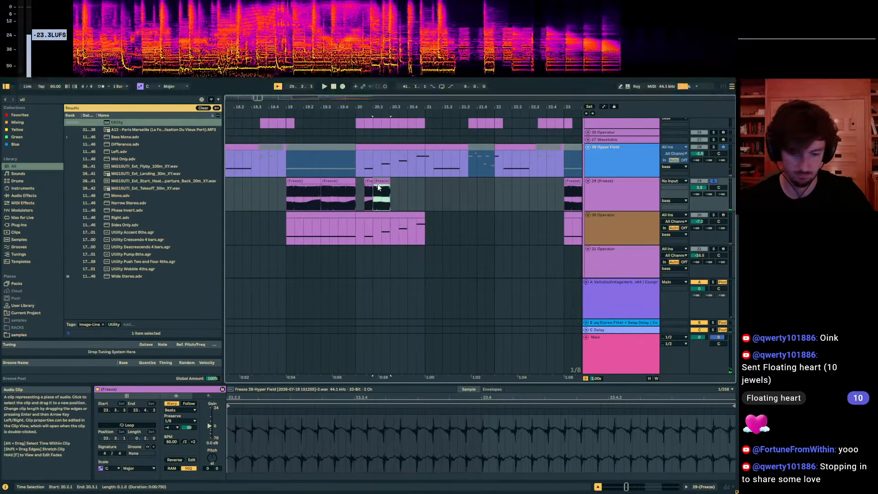
key(0)
click(373, 197)
click(386, 183)
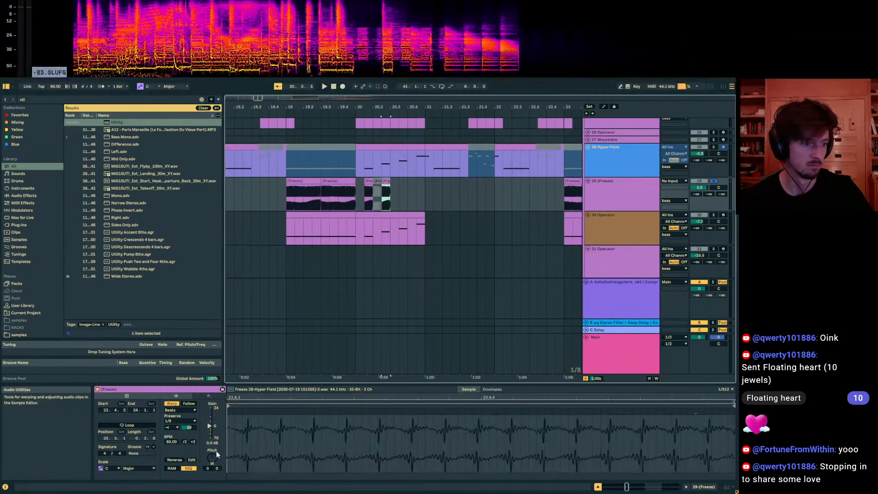
Transpose the frozen piece at 20.2.3 up to +3 semitones and audition it.
drag(212, 456, 213, 443)
key(space)
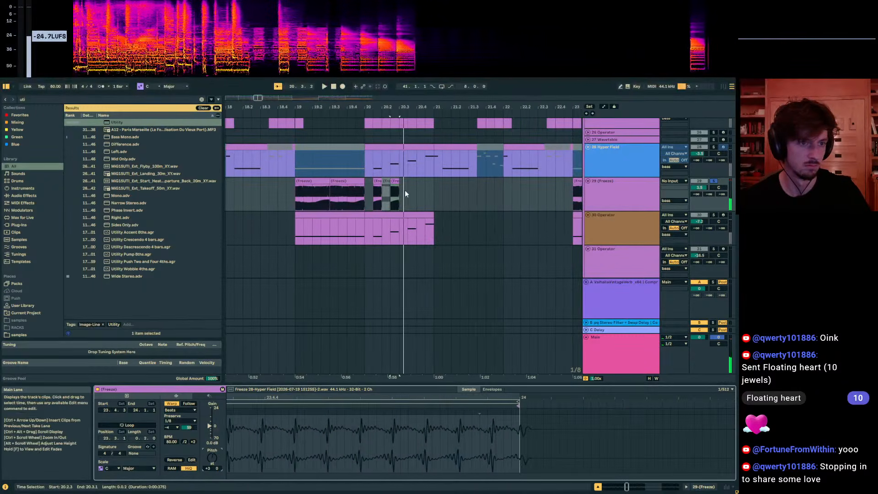
key(space)
Duplicate the deactivated and transposed pieces from 20.2.1 to 20.3.1, raise the audible copy to +5 semitones and audition it.
drag(404, 191, 380, 194)
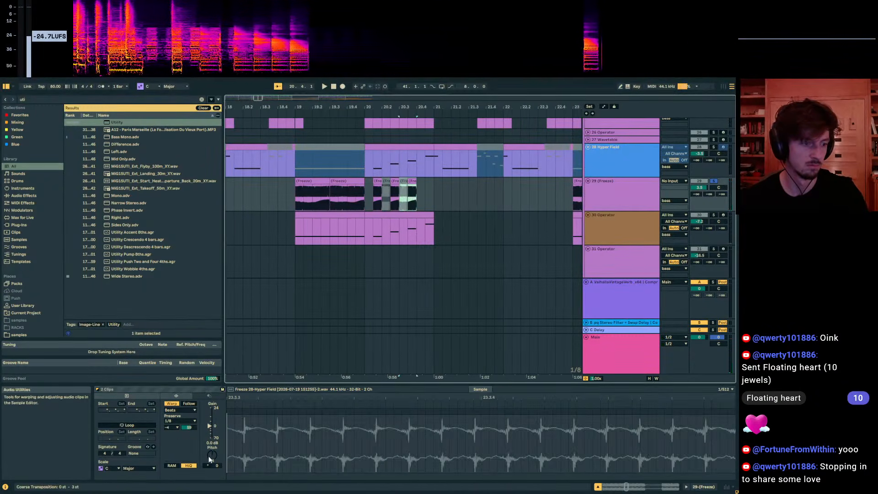
drag(210, 457, 212, 448)
key(space)
key(space)
Duplicate the two pieces from 20.3.1 to 20.4.1 and raise the audible copy to +7 semitones.
drag(397, 204, 386, 202)
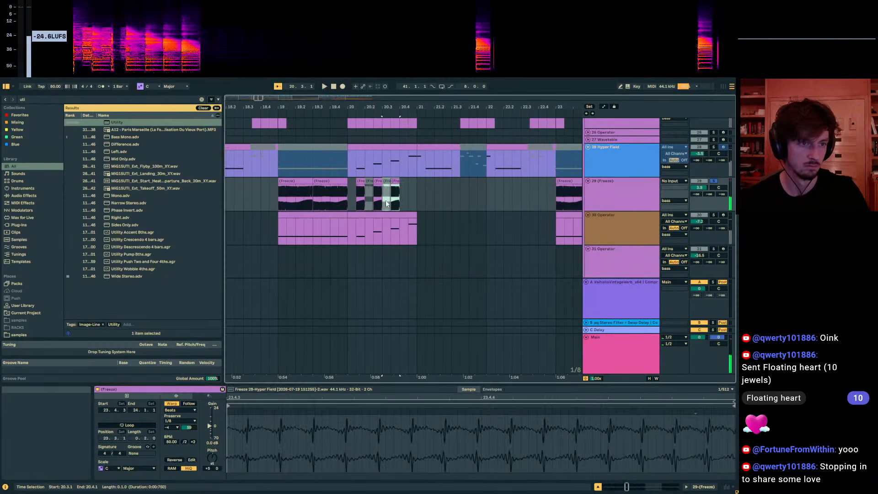
key(ctrl+d)
click(212, 455)
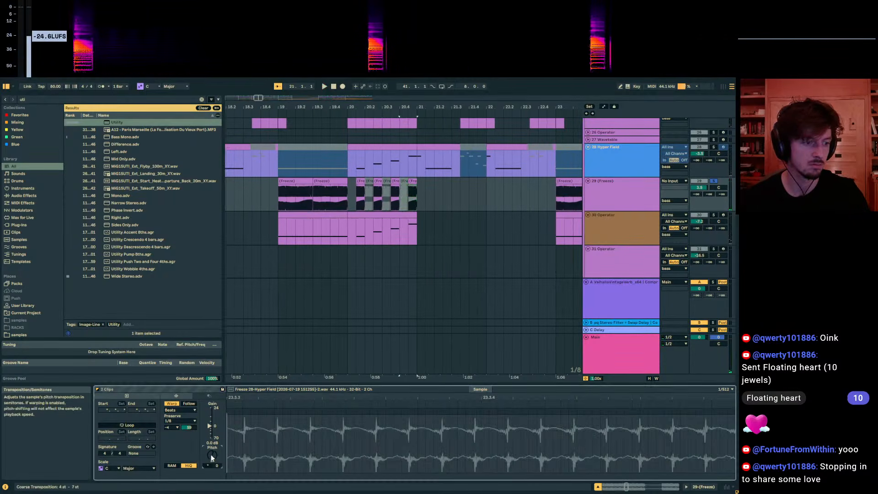
Raise the last audible frozen piece in bar 20 to +8 semitones and audition it.
key(Up)
key(space)
key(space)
key(space)
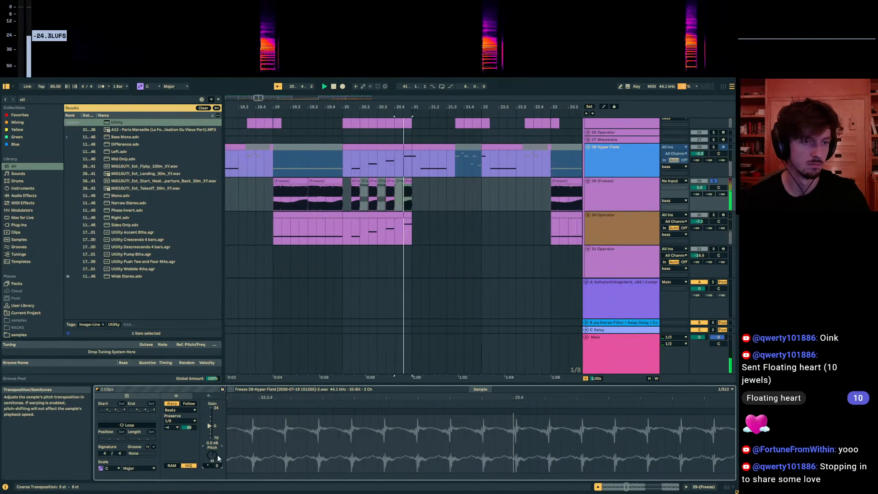
key(space)
Play the frozen bass from bar 19 into the bar 20 fill, comparing it in the full mix and soloed.
click(311, 192)
key(space)
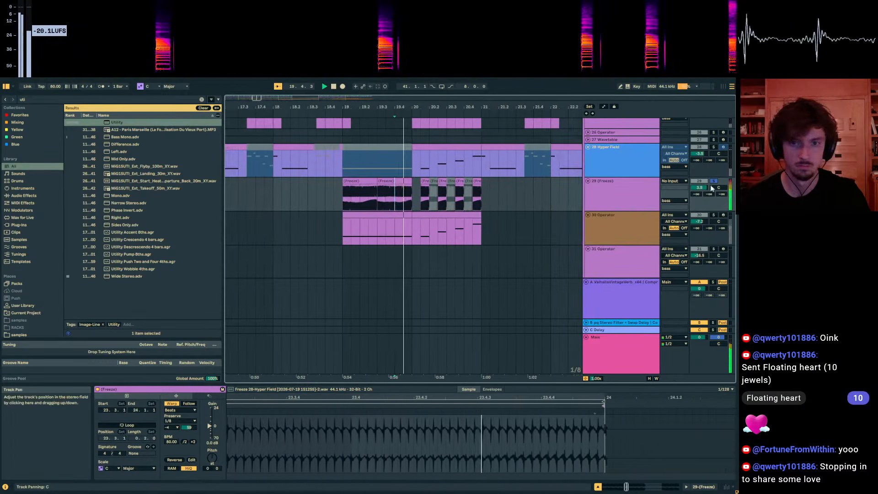
click(714, 181)
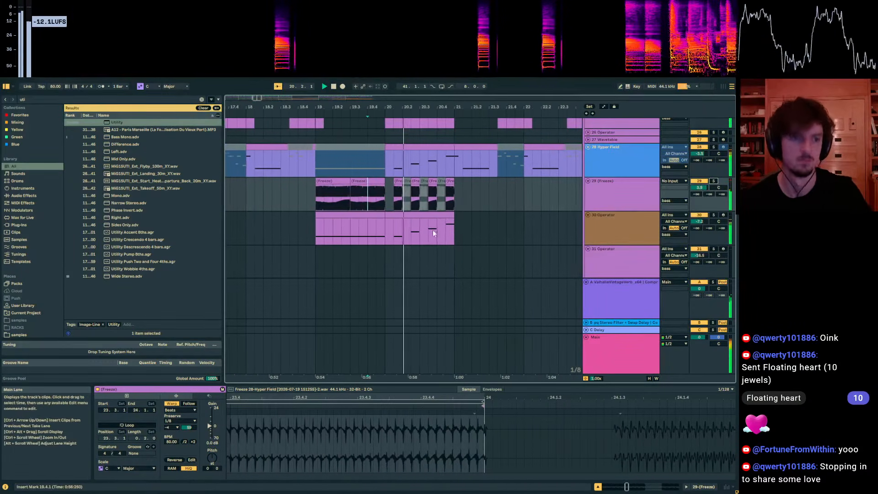
drag(456, 231, 377, 240)
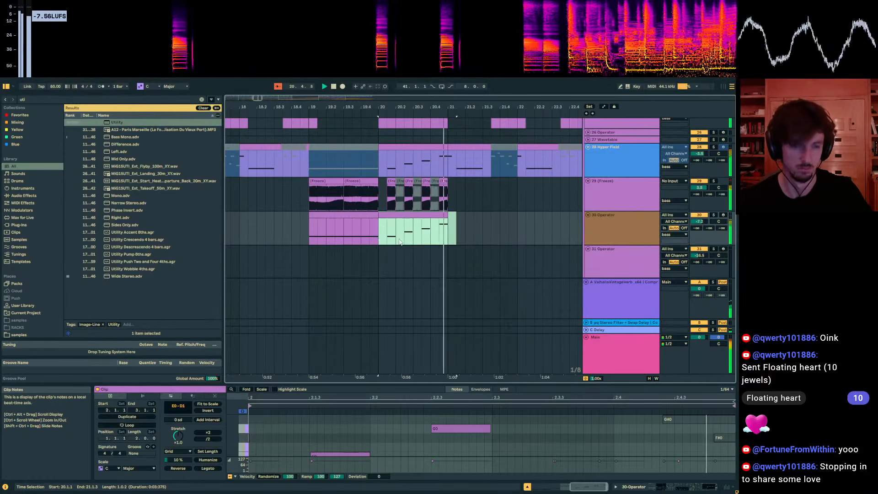
scroll(610, 219, up, 3)
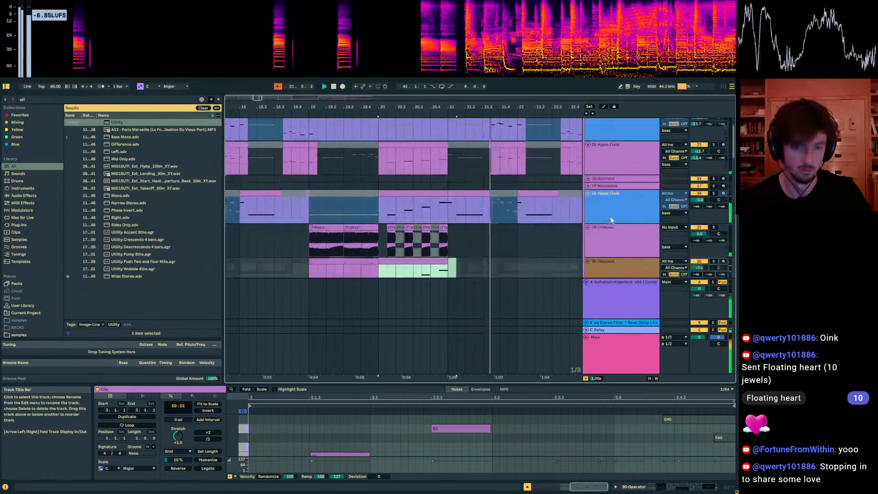
click(714, 228)
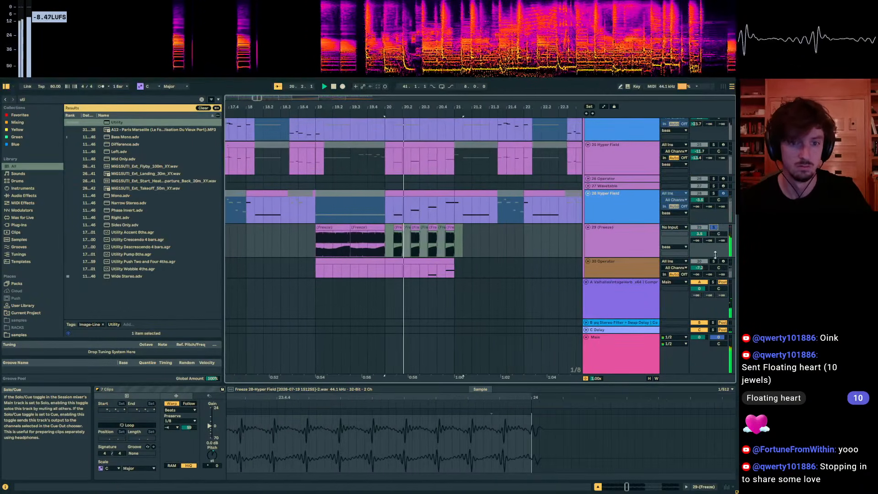
Remove the Auto Filter frequency automation dip on the bass group at bar 20.
scroll(641, 186, up, 3)
click(636, 149)
click(651, 486)
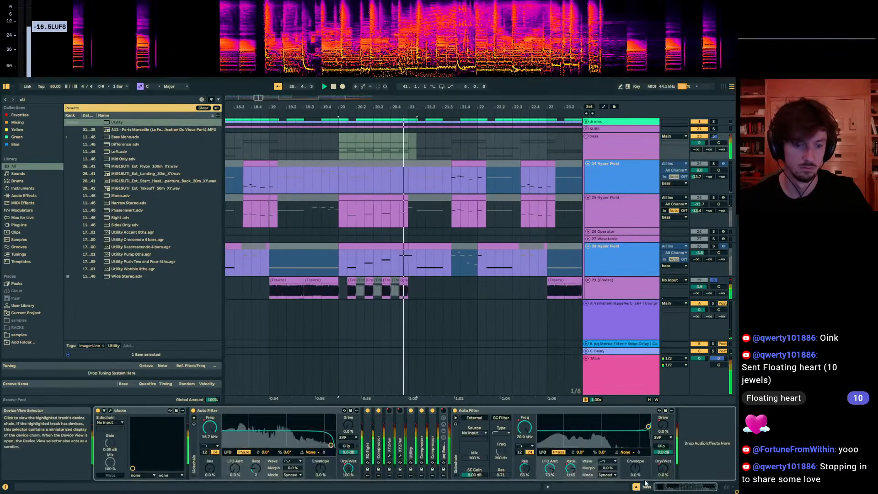
key(a)
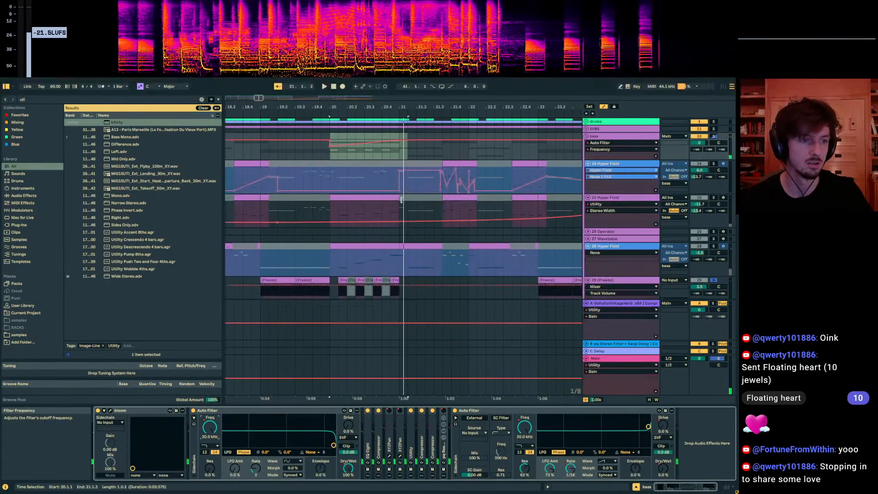
click(331, 146)
click(322, 147)
Play the passage leading into bar 20 with the bass group unsoloed, and hide the automation lanes.
key(space)
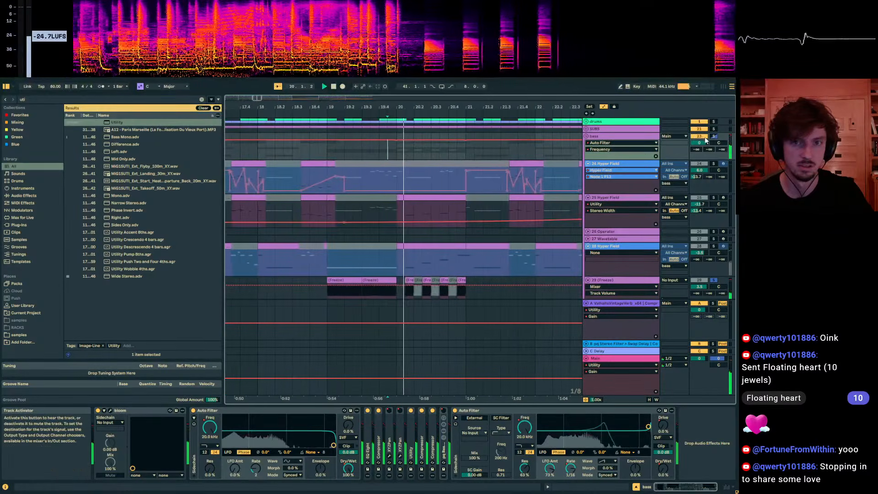
click(714, 136)
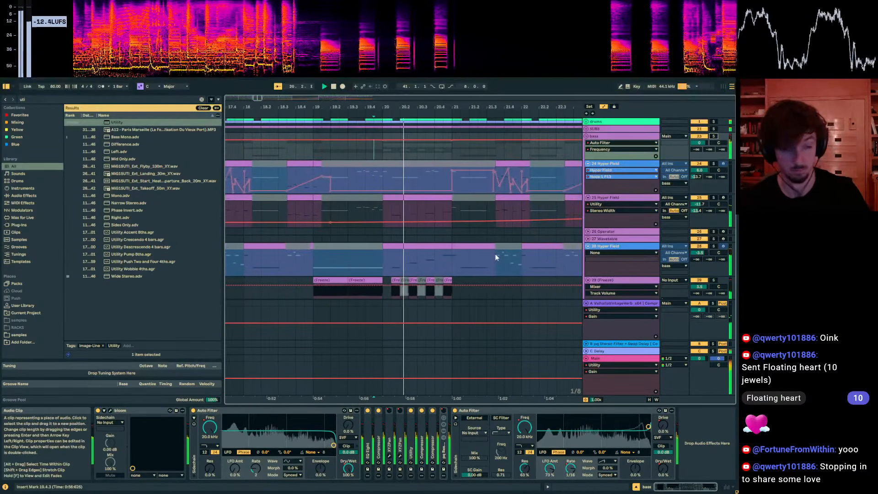
scroll(442, 242, down, 3)
key(a)
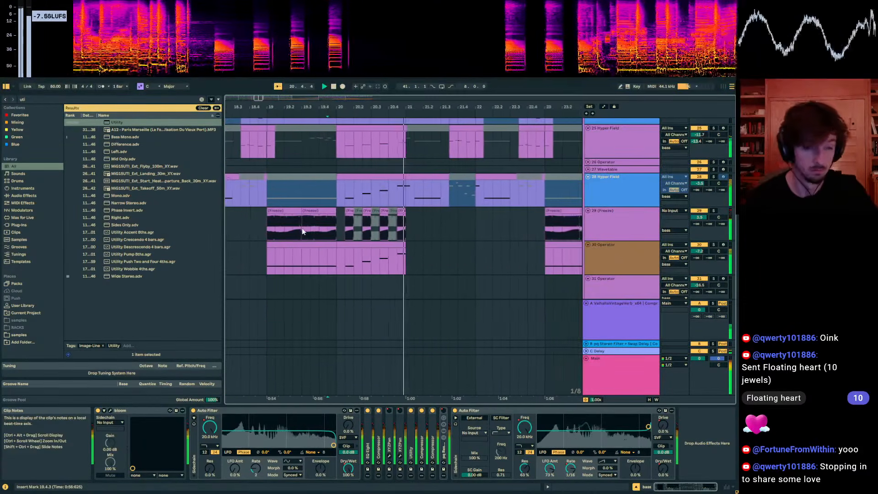
Lower the clip gain of bar 20's first frozen piece to -6 dB and of the piece at 20.2.3 to -3.9 dB.
click(329, 230)
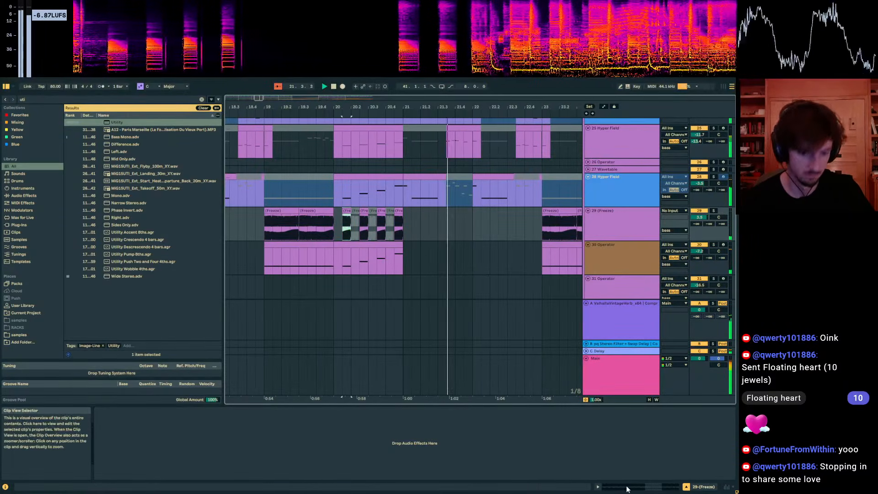
double_click(364, 227)
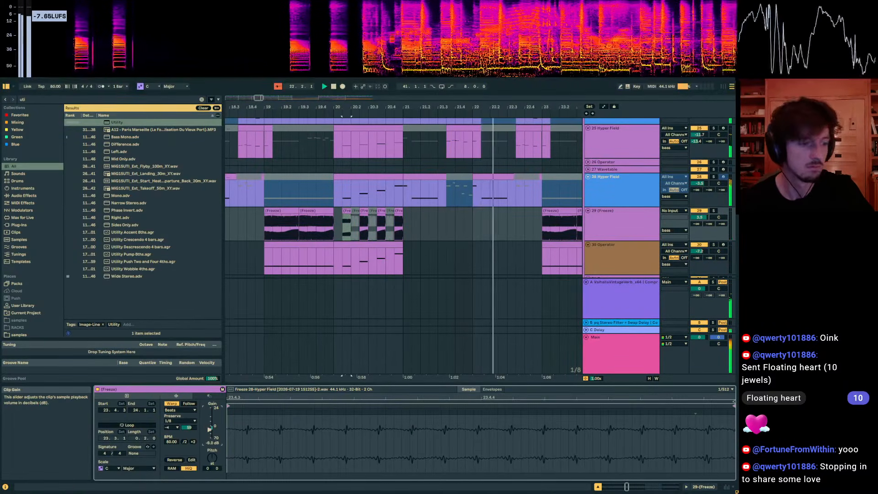
click(372, 211)
click(364, 211)
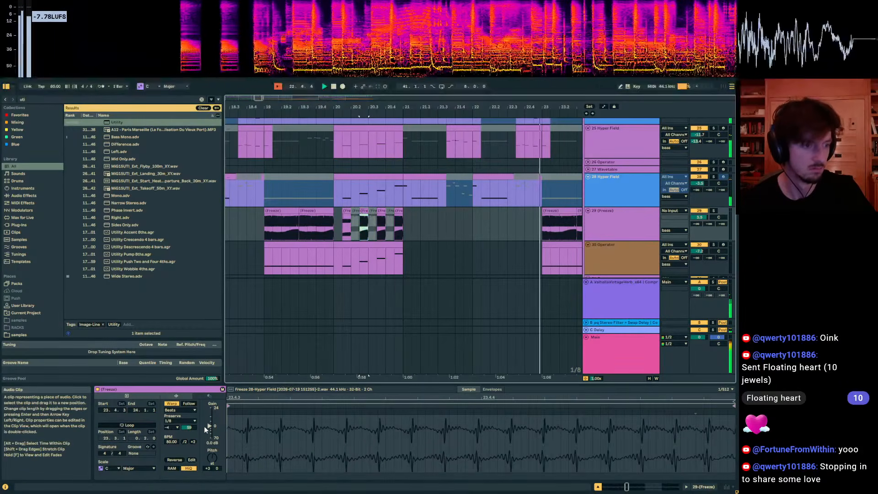
drag(204, 427, 204, 430)
Duplicate the frozen track's material from bars 17 to 25 so the copy fills bars 25 to 33.
drag(496, 109, 399, 110)
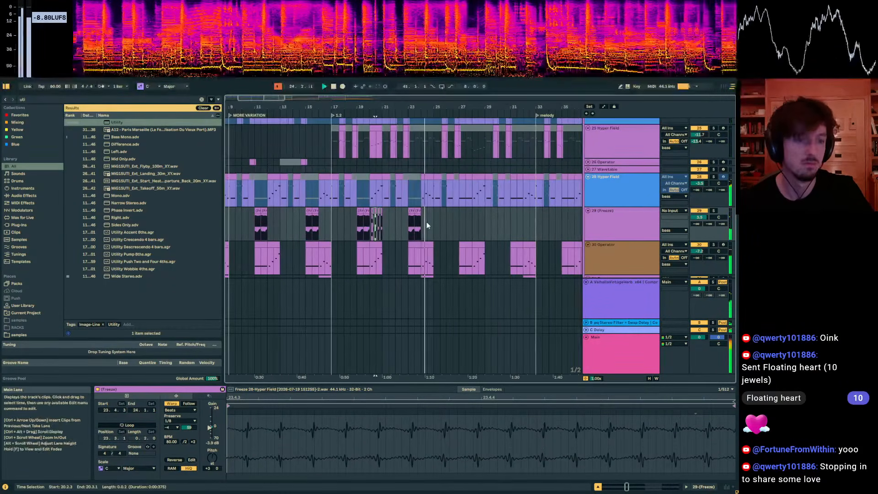
drag(427, 221, 350, 224)
key(ctrl+d)
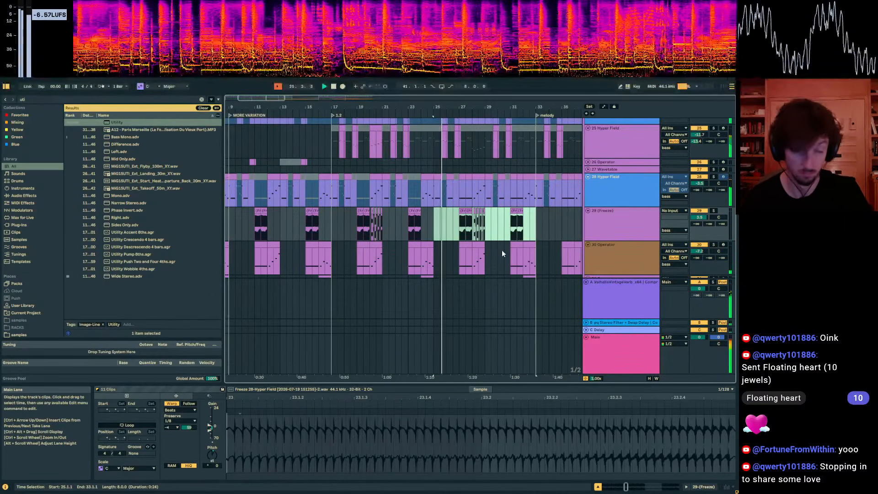
Search the browser for OTT and add the OTT preset to the end of the 33 Instrument Rack track's device chain.
scroll(466, 208, down, 6)
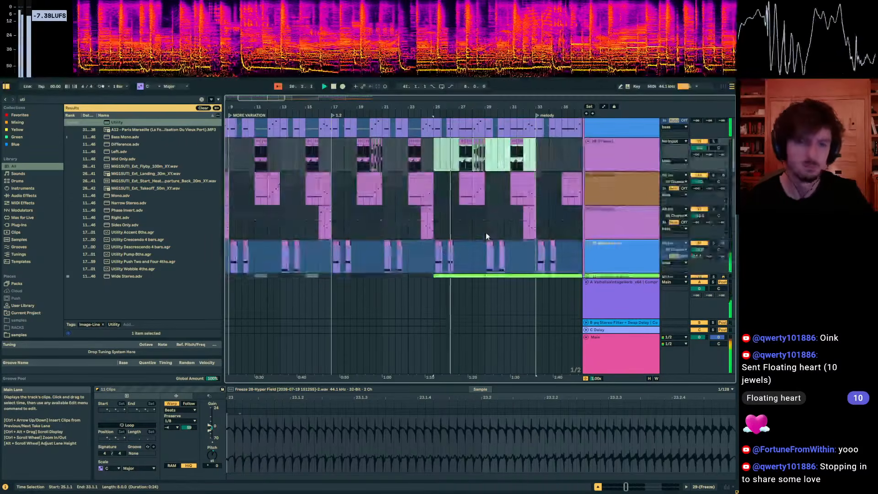
click(456, 238)
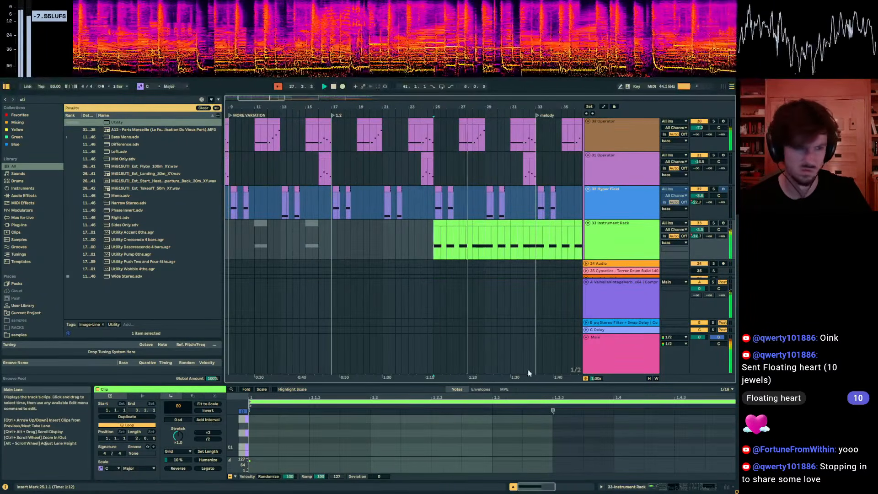
click(659, 488)
key(ctrl+alt+l)
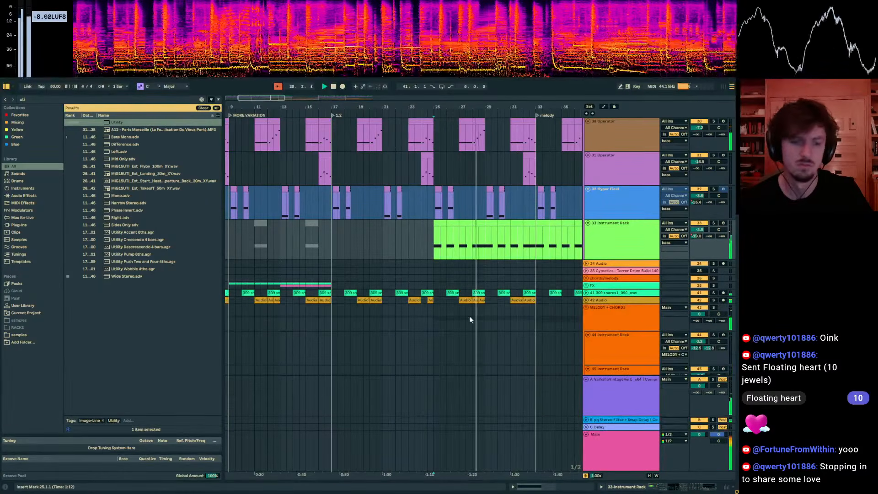
key(ctrl+alt+l)
key(ctrl+f)
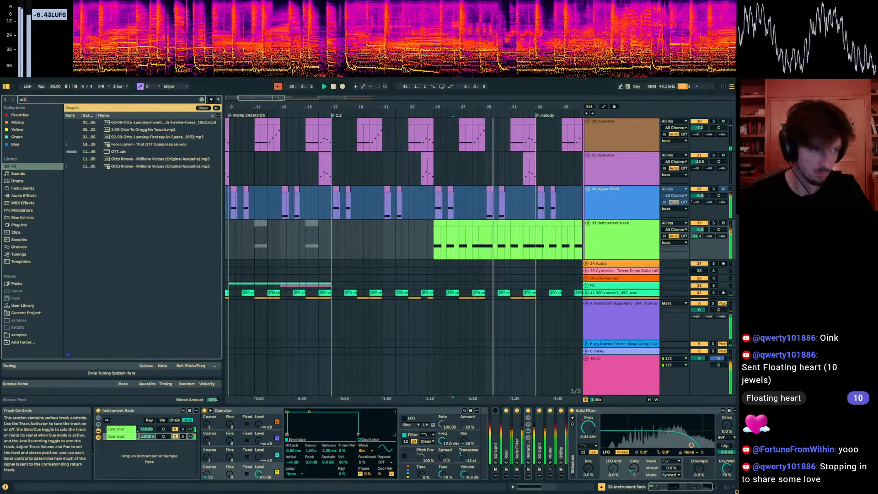
click(118, 152)
key(Return)
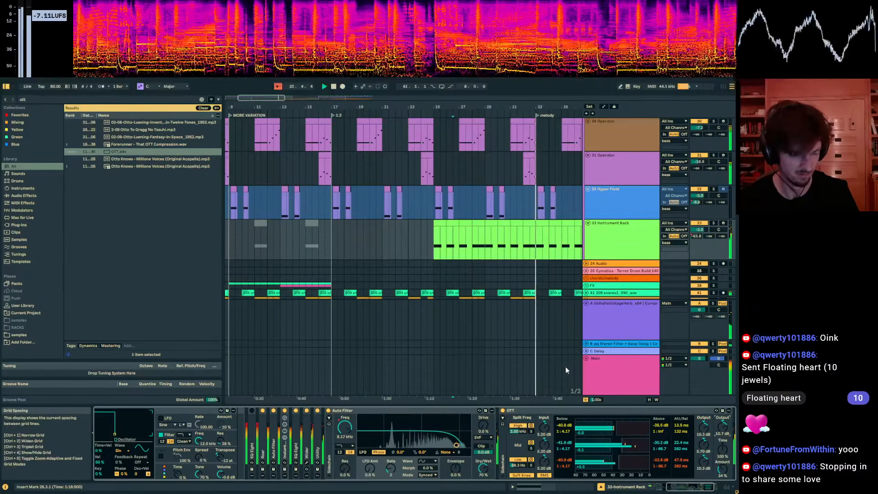
Lower the OTT's Amount and raise the Operator's Spread on the 33 Instrument Rack track.
click(545, 411)
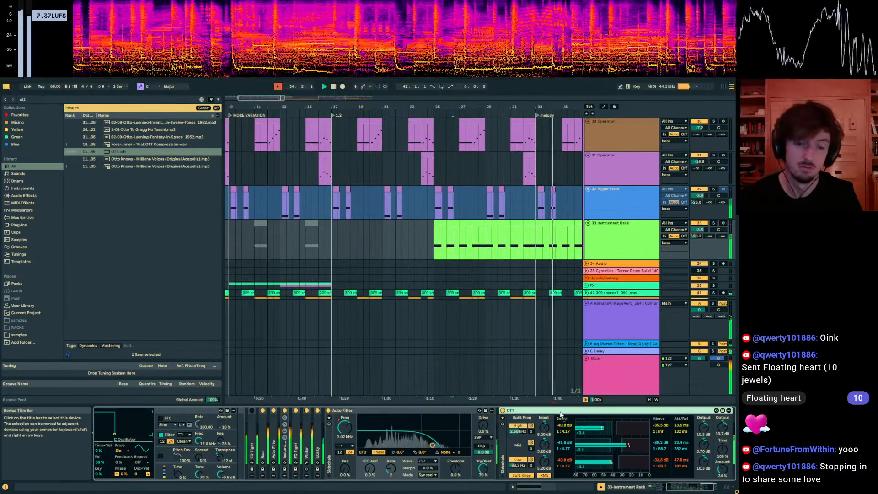
click(635, 245)
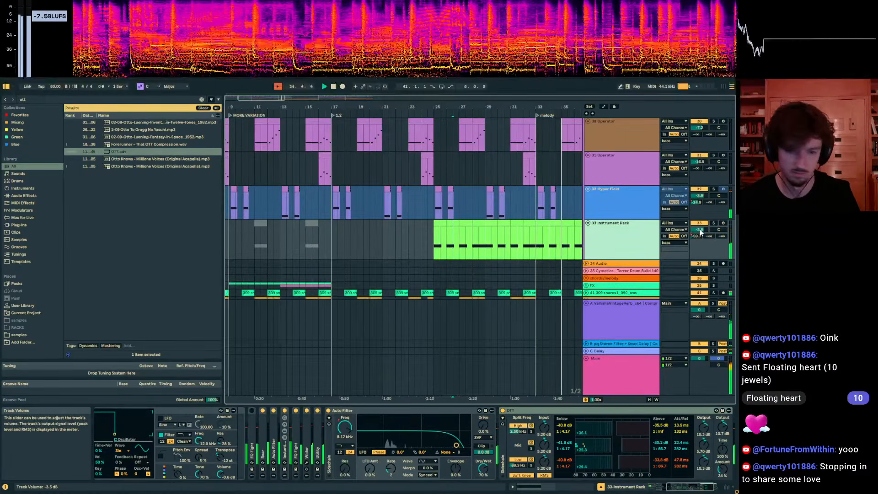
click(722, 425)
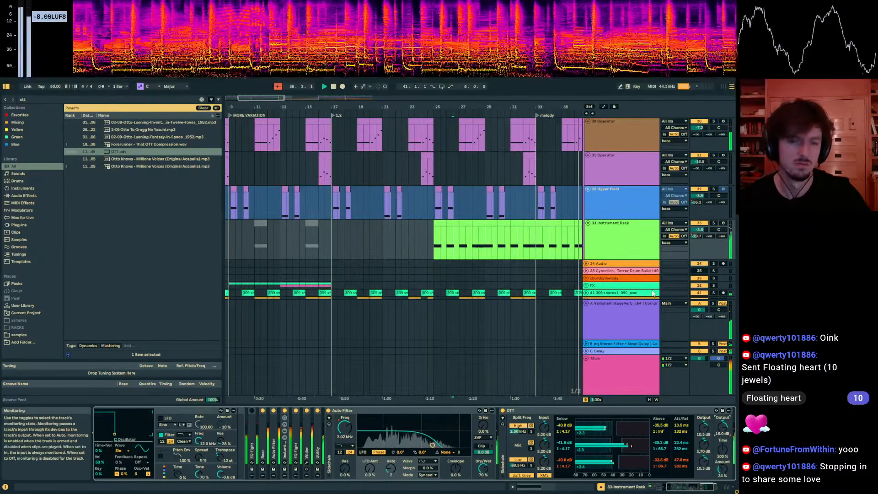
click(454, 320)
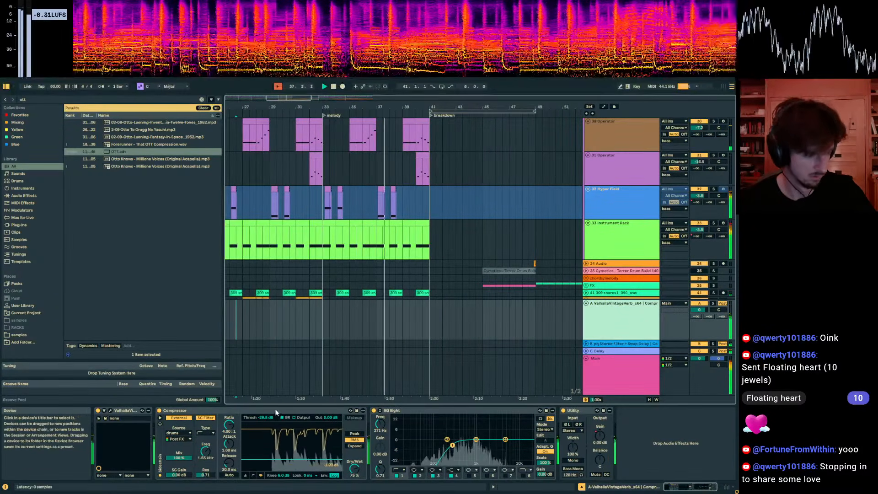
click(377, 241)
drag(722, 469, 723, 490)
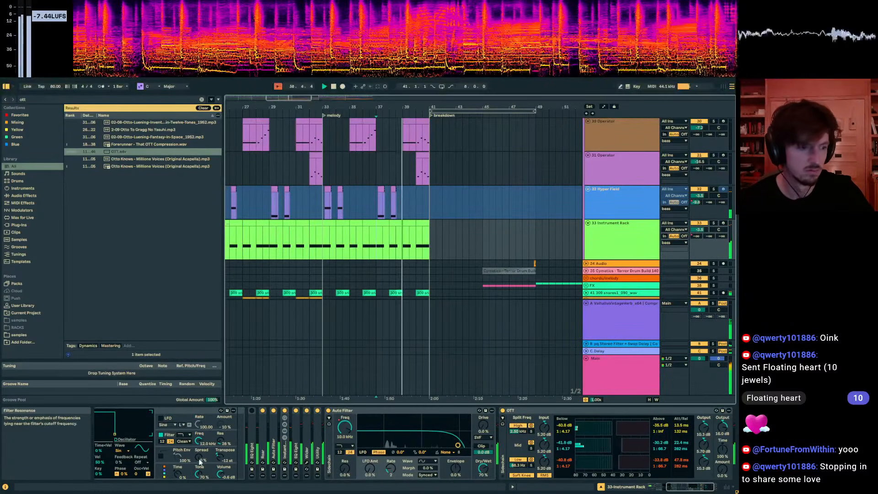
drag(201, 461, 200, 457)
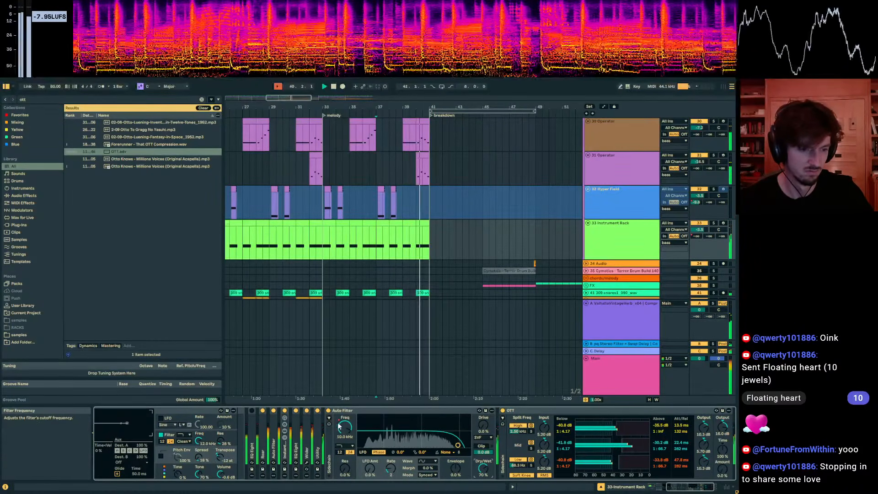
Duplicate the Instrument Rack's bars 33 to 37, including the sawtooth Auto Filter frequency automation, over bars 37 to 41.
key(a)
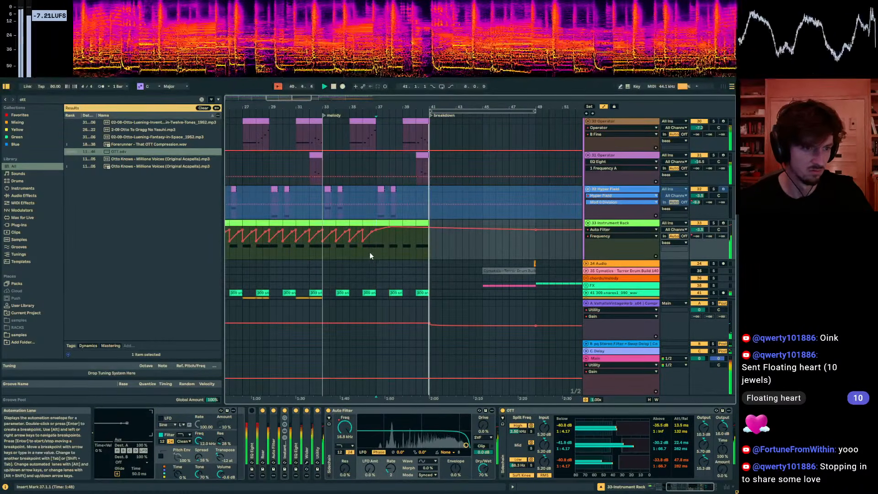
drag(371, 257, 323, 254)
key(ctrl+d)
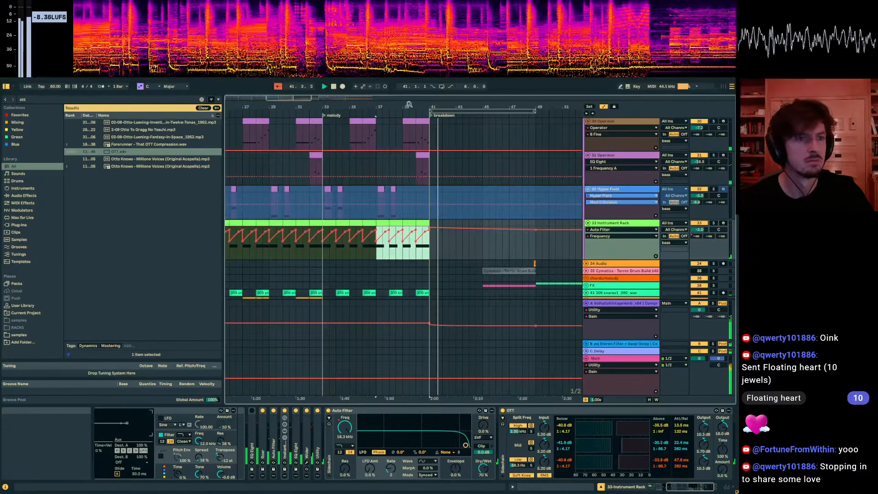
drag(408, 104, 408, 97)
key(a)
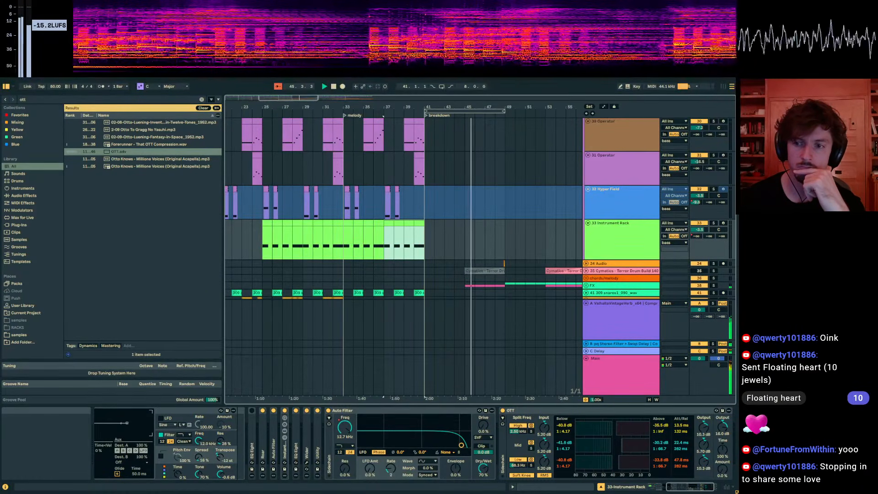
Examine the chord and melody tracks around the breakdown up to drop 2 while the arrangement plays.
scroll(490, 231, down, 10)
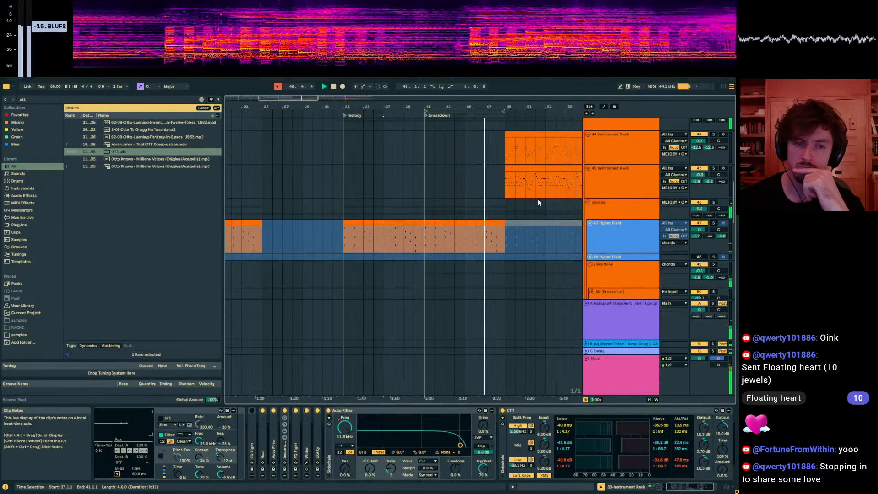
scroll(535, 213, down, 5)
scroll(504, 240, down, 3)
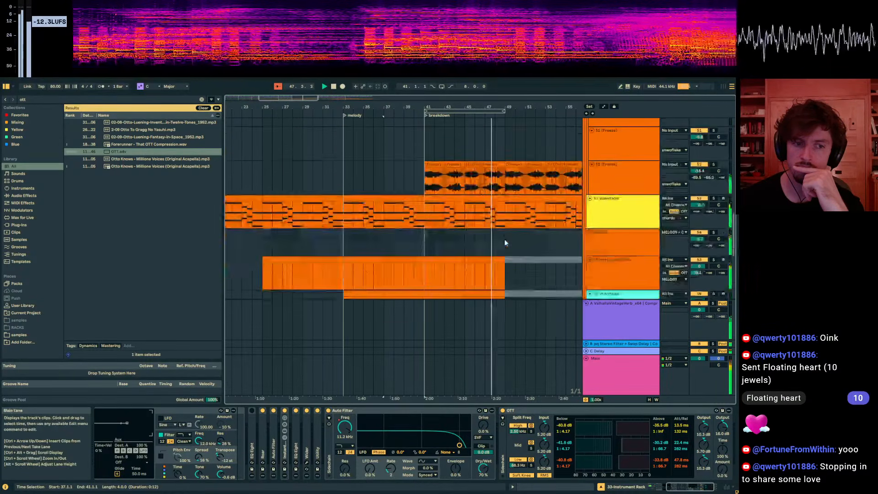
scroll(429, 268, right, 3)
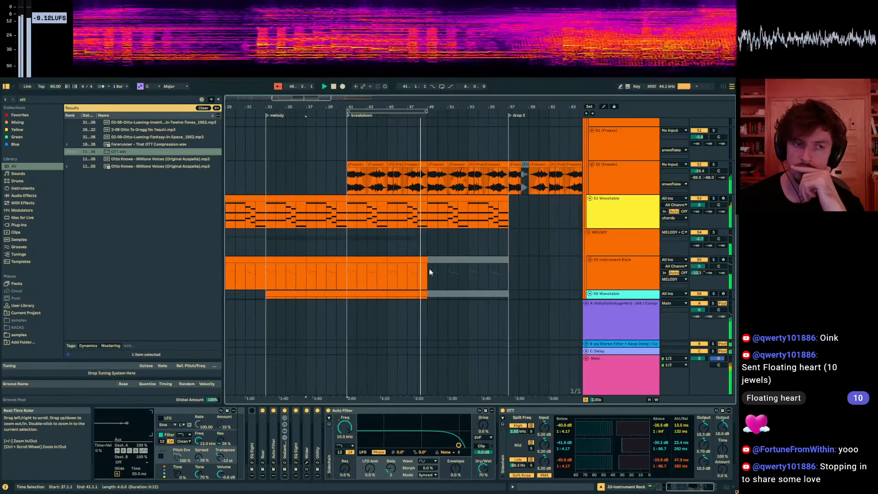
click(424, 245)
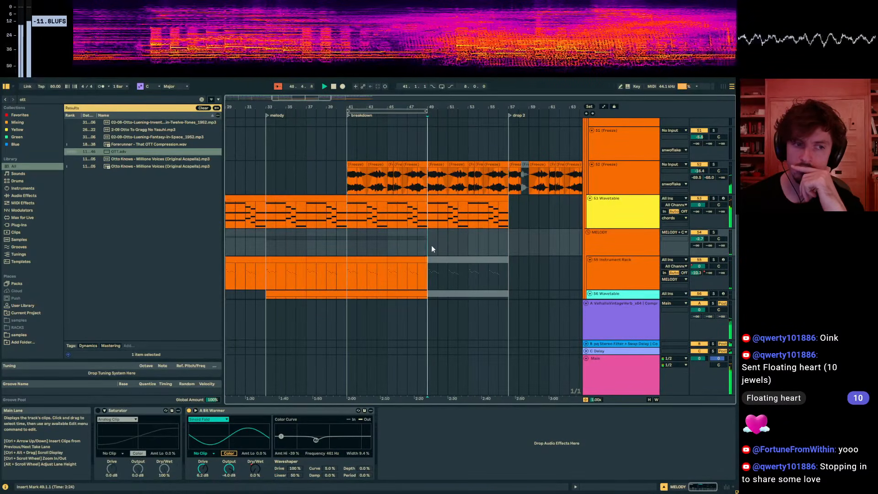
scroll(426, 244, up, 2)
scroll(427, 245, up, 2)
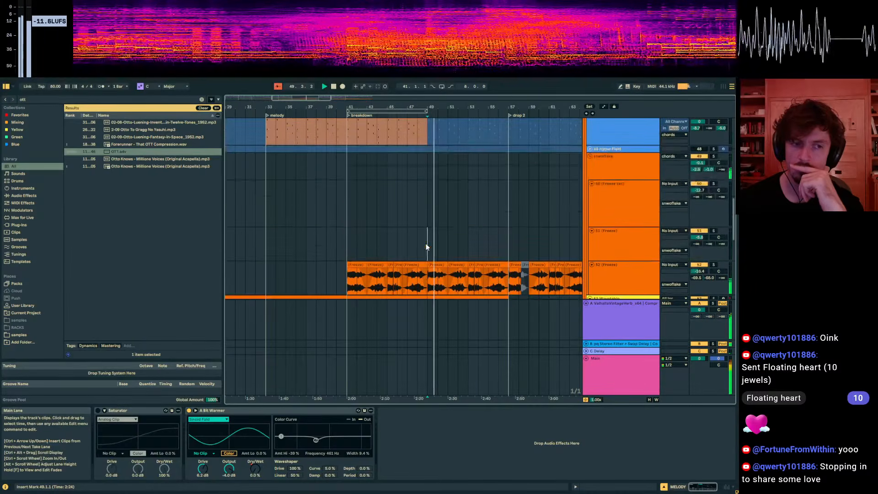
Select the MELODY + CHORDS group to open its device chain and collapse the EQ Eight in it.
click(426, 244)
scroll(435, 249, up, 2)
scroll(438, 246, up, 5)
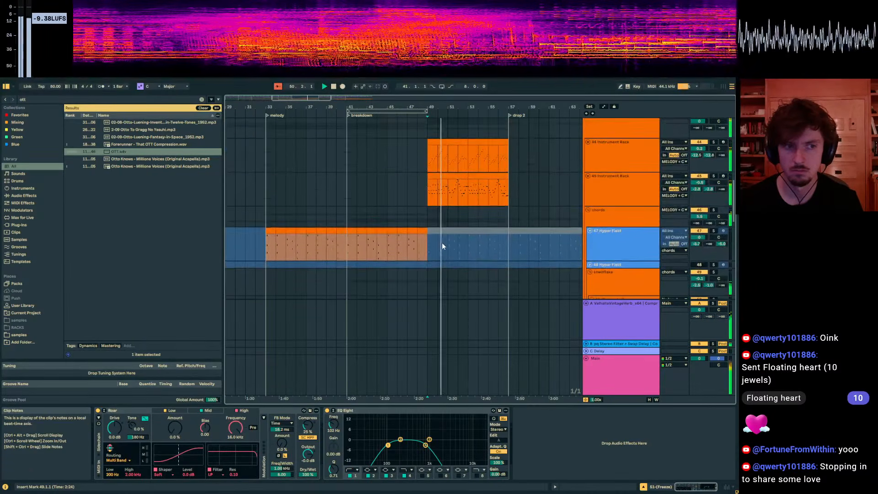
click(426, 249)
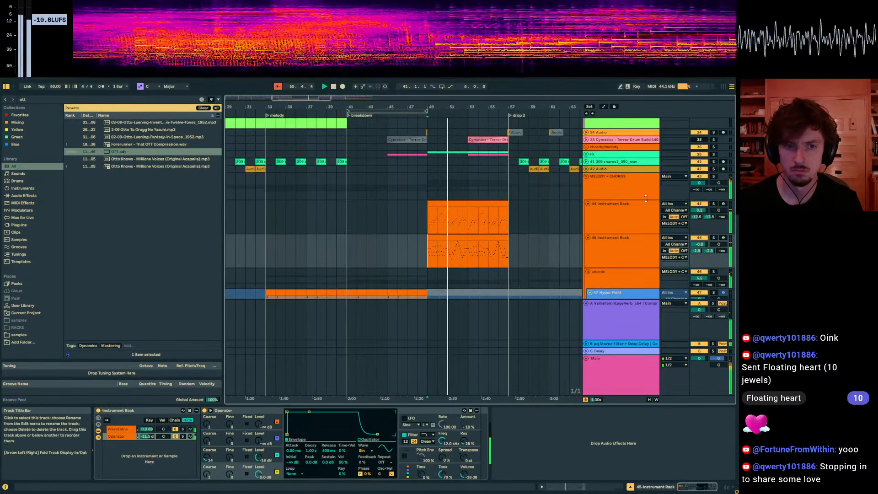
click(632, 192)
double_click(361, 408)
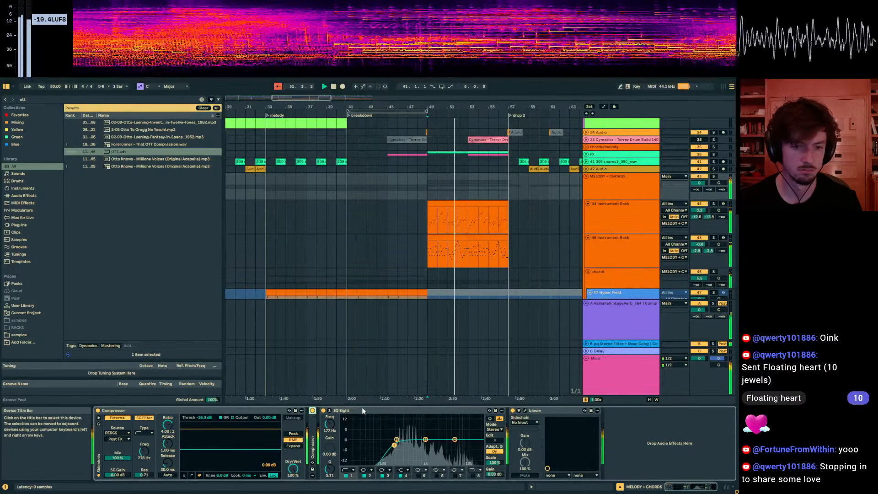
double_click(362, 408)
Search the browser for soothe2, add it to the end of the MELODY + CHORDS chain, and set its band 1 to about 5.9 dB sensitivity at 409 Hz.
key(ctrl+f)
text(s)
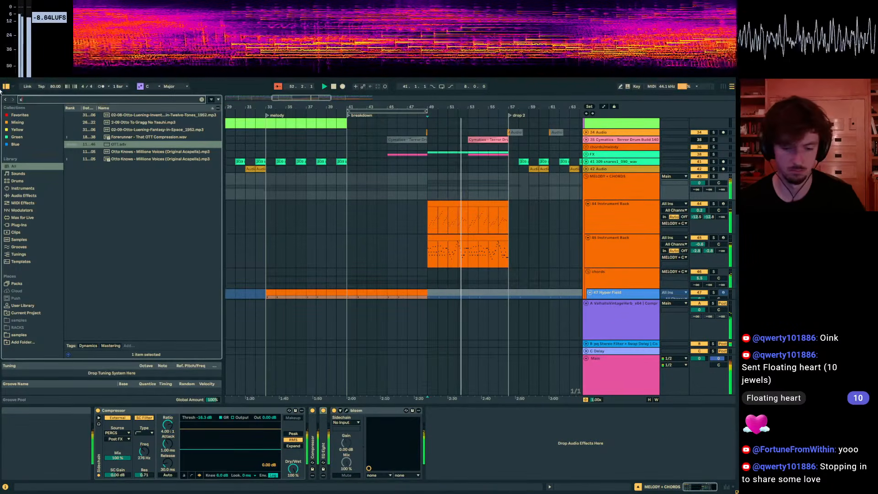
text(ooth)
click(114, 124)
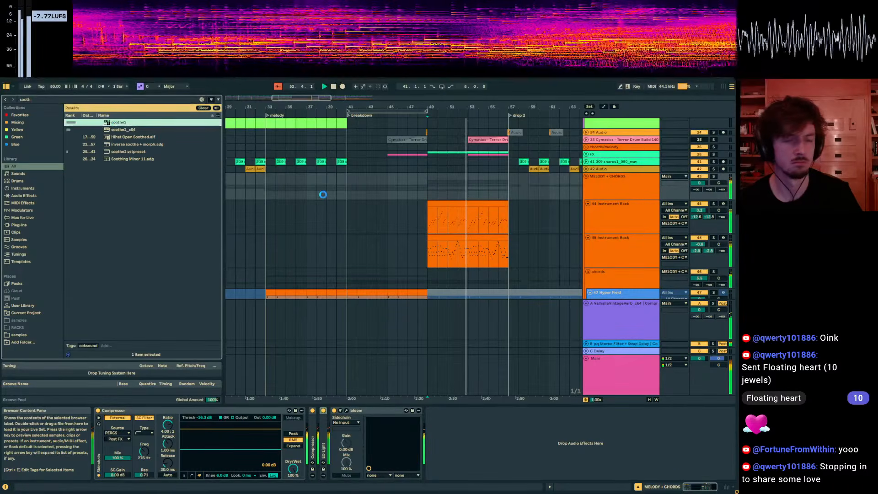
drag(506, 204, 442, 417)
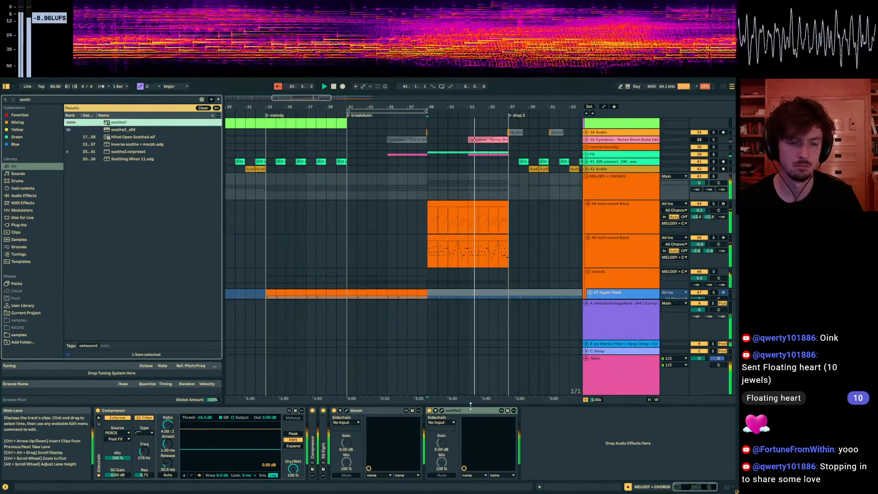
click(446, 411)
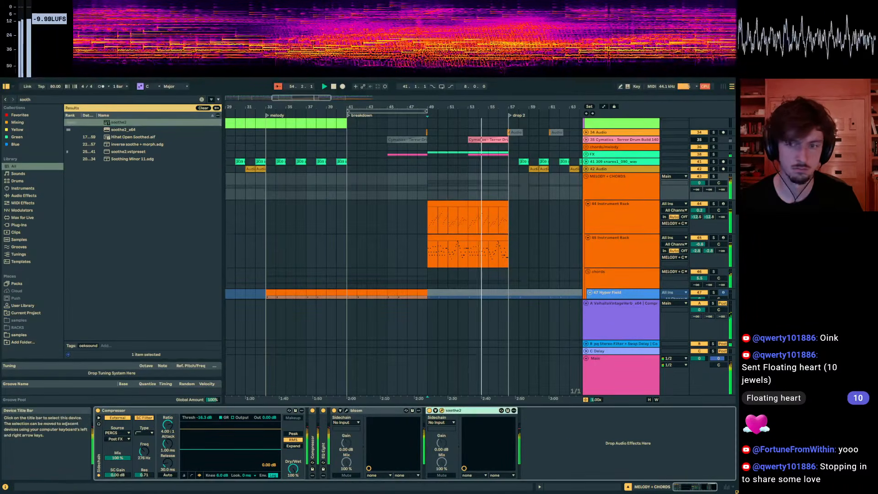
drag(468, 295, 465, 259)
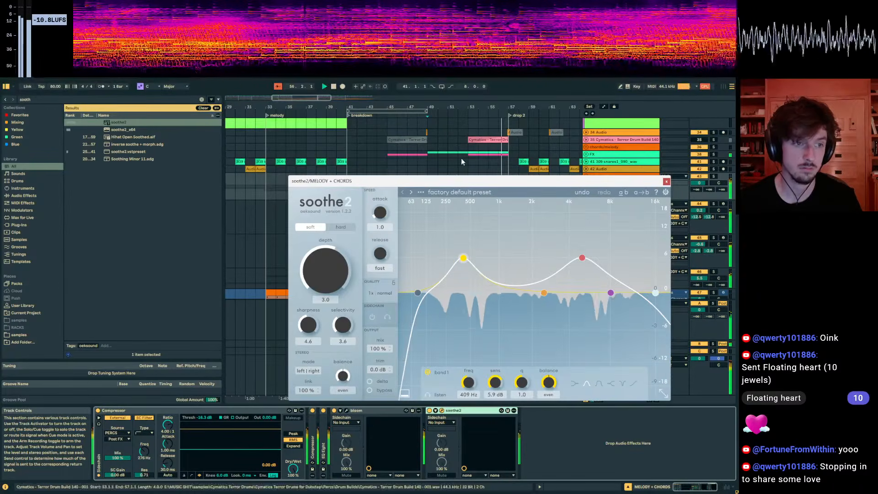
Automate the soothe2 mix on MELODY + CHORDS to 100% at bar 49, ramping down to 0% at drop 2, with 0% outside that section.
drag(440, 182, 376, 394)
key(a)
click(428, 180)
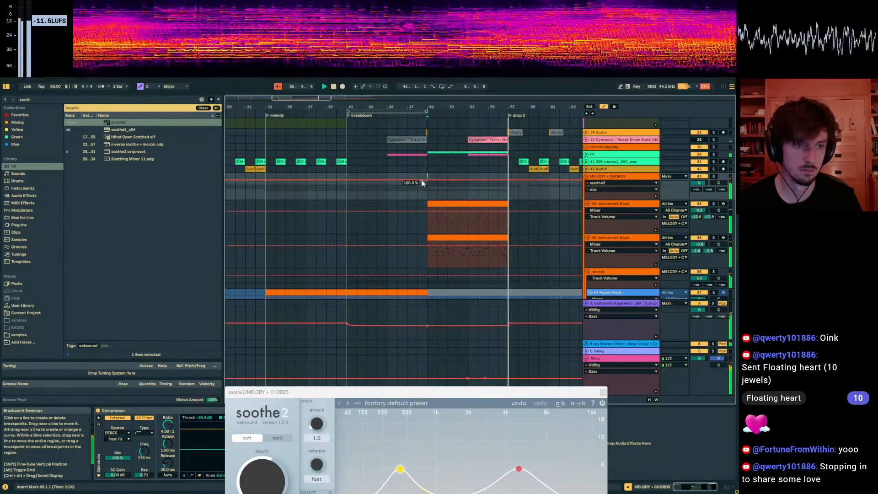
drag(422, 180, 421, 200)
click(508, 182)
drag(508, 183, 508, 200)
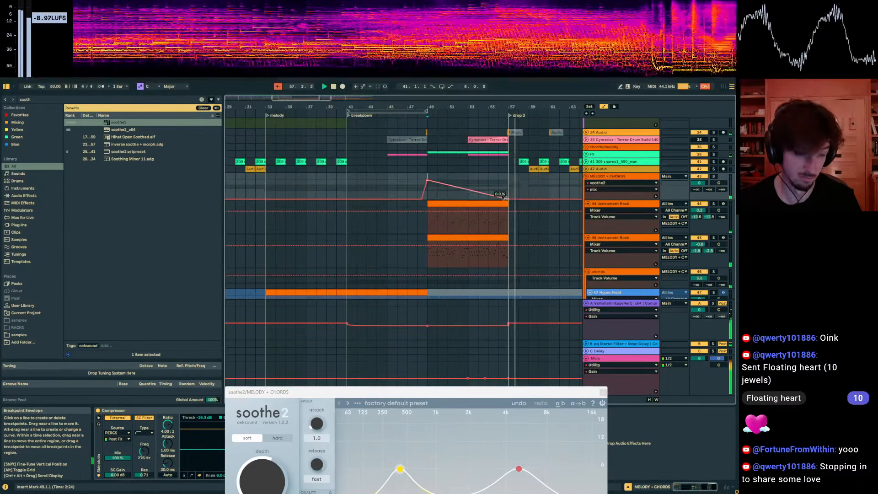
key(a)
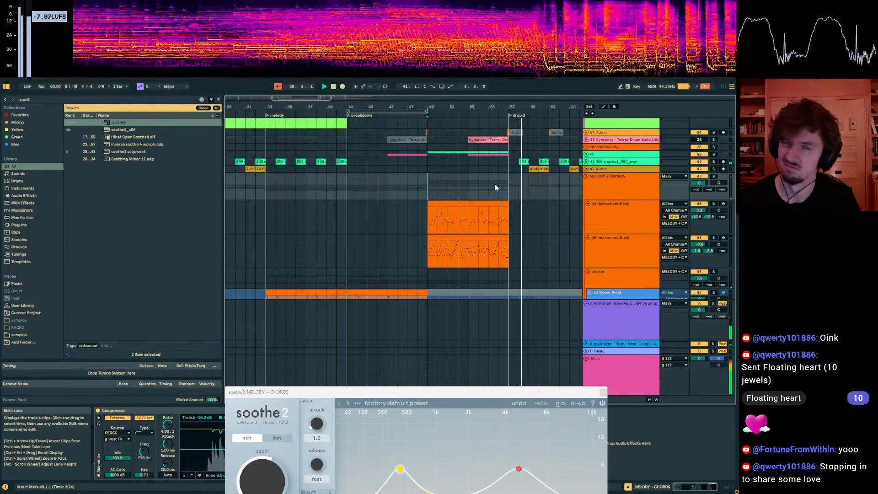
Copy the 29 (Freeze) track's section ending at bar 33 to the start of drop 2 at bar 57 and play it from bar 59.
scroll(498, 188, up, 10)
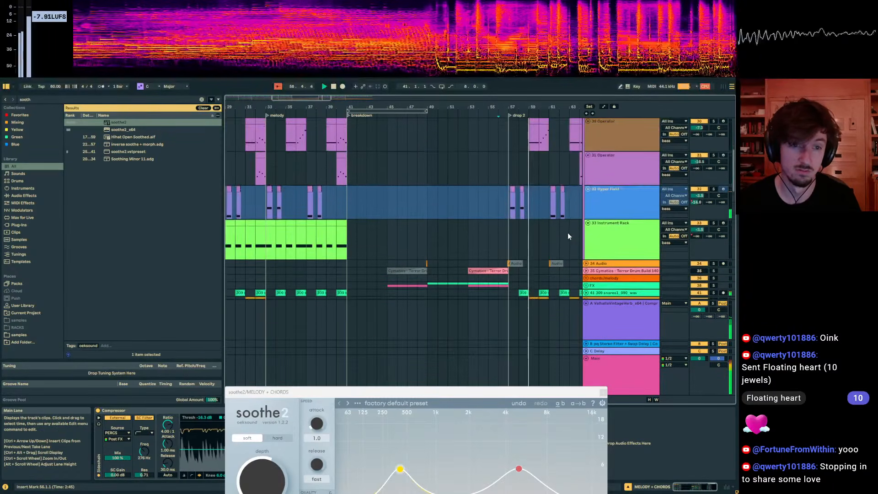
scroll(554, 224, up, 4)
drag(475, 109, 521, 110)
scroll(457, 183, down, 3)
drag(395, 224, 314, 222)
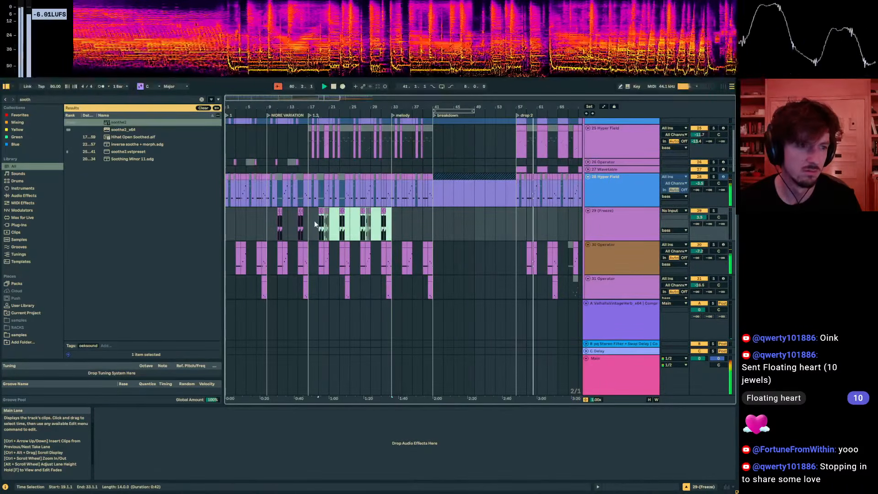
click(516, 231)
key(ctrl+v)
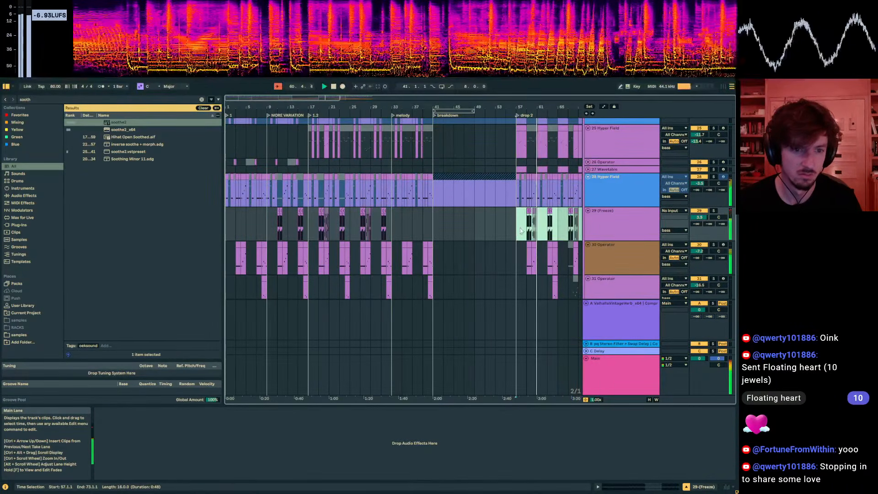
click(527, 231)
key(space)
key(space)
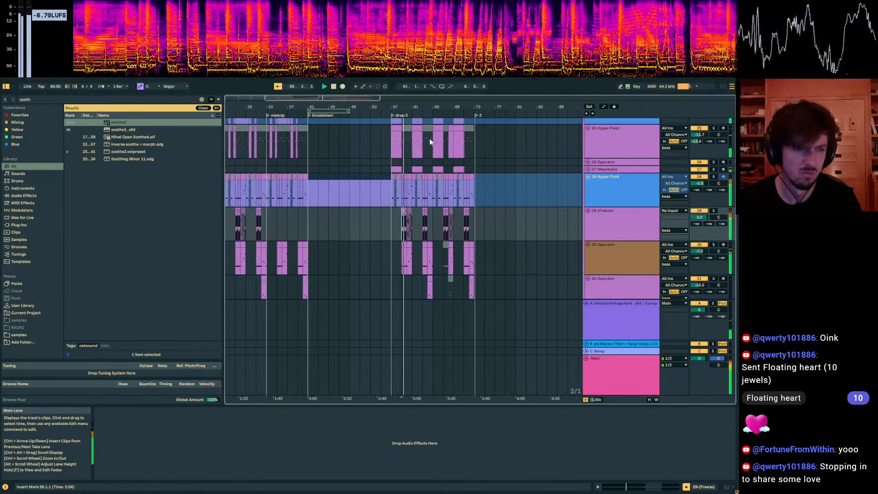
Move the Freeze track out of the bass group to sit above it, routed to Main, and set its volume to 0.3 dB.
drag(404, 108, 399, 167)
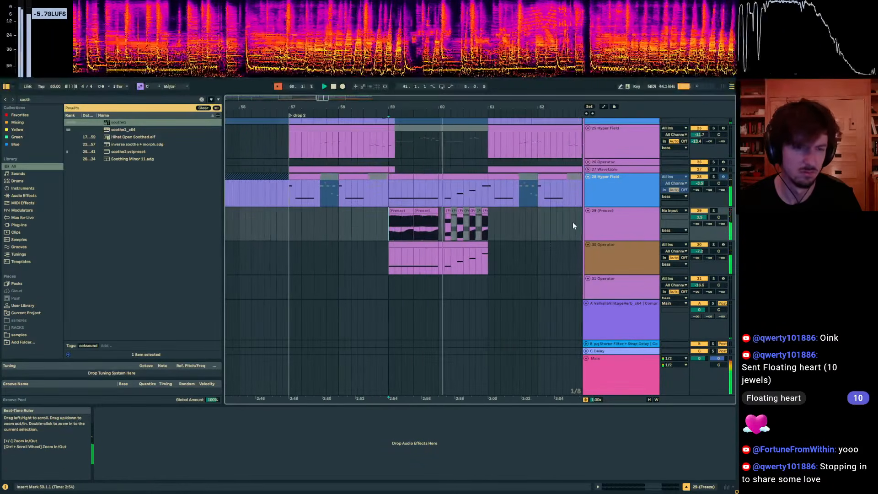
scroll(638, 279, up, 2)
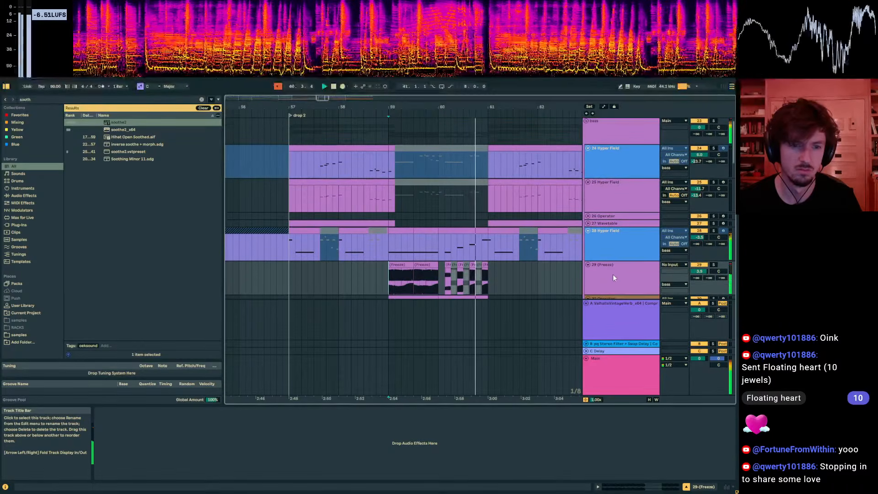
scroll(613, 274, up, 1)
click(614, 283)
drag(603, 144, 423, 147)
click(628, 151)
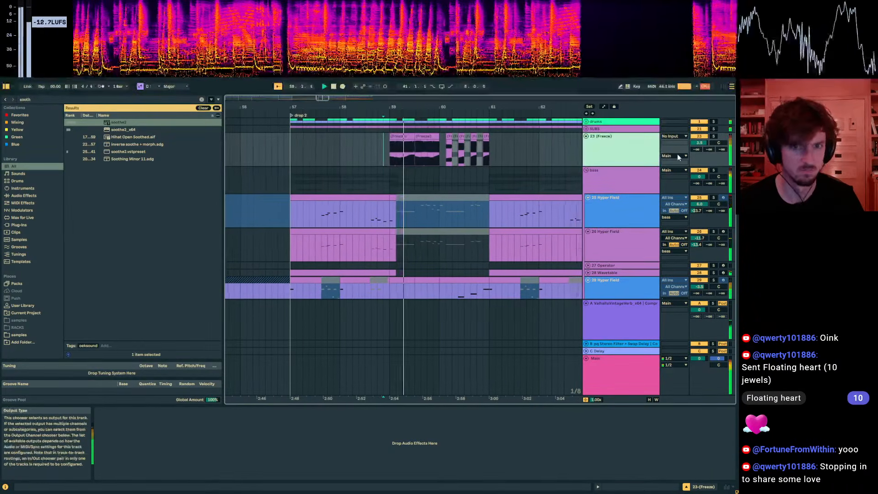
drag(699, 144, 699, 152)
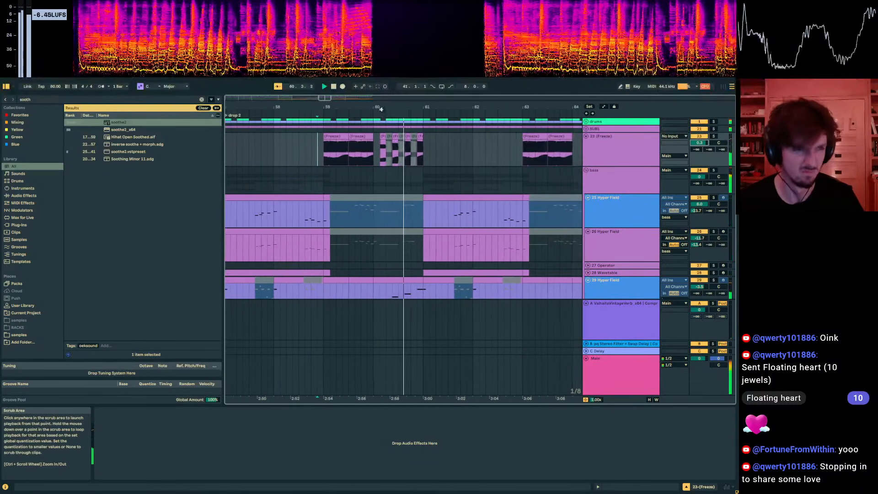
Add an EQ Eight to the end of the bass group's chain and make its first band a low cut at about 160 Hz.
drag(379, 107, 465, 76)
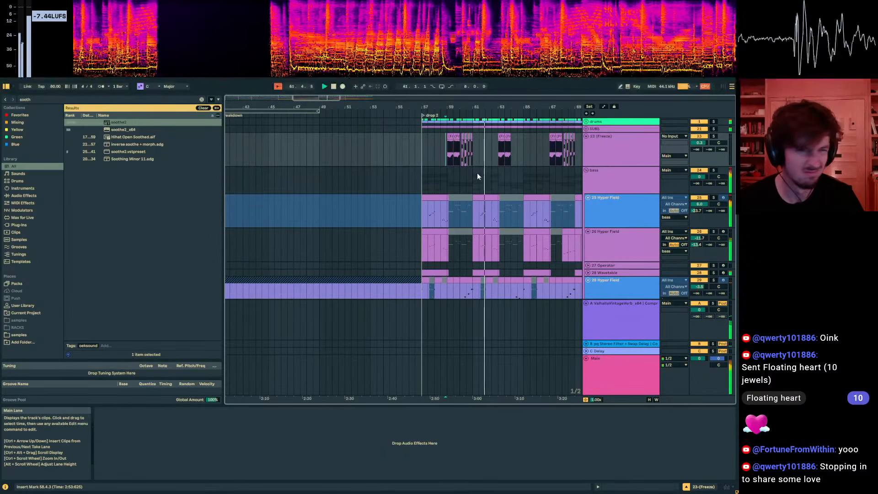
scroll(373, 188, down, 3)
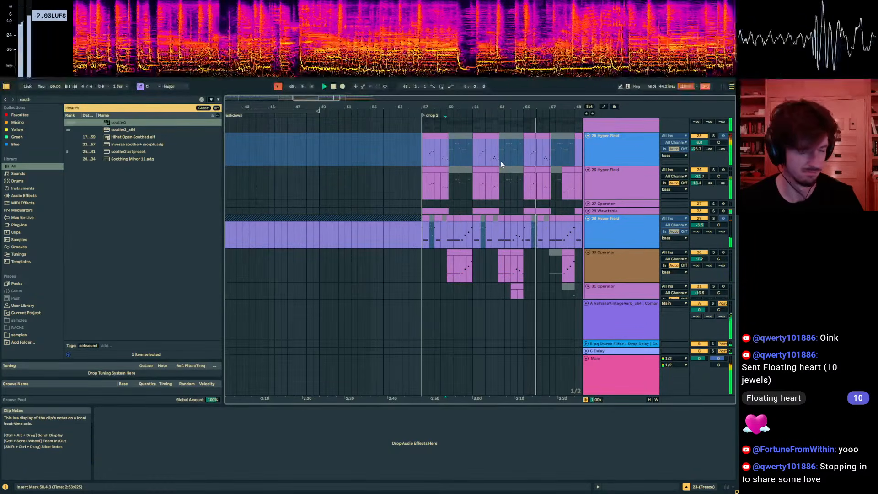
scroll(518, 158, up, 3)
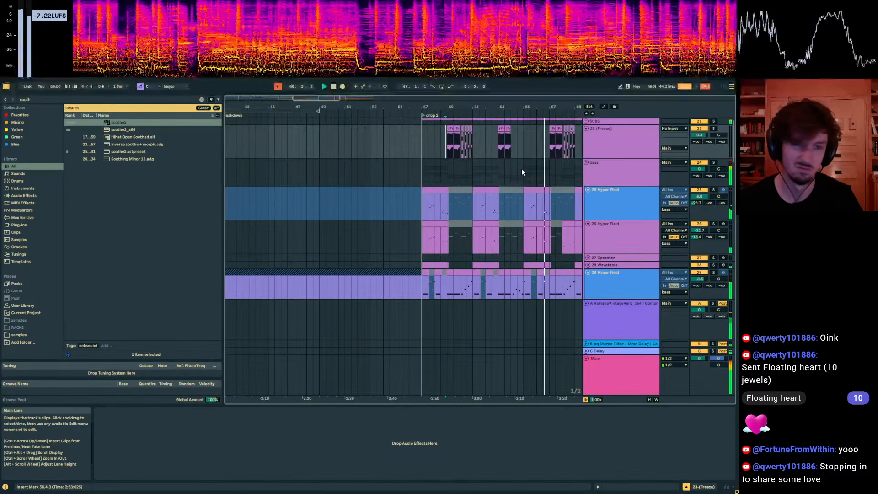
click(521, 172)
scroll(522, 172, up, 1)
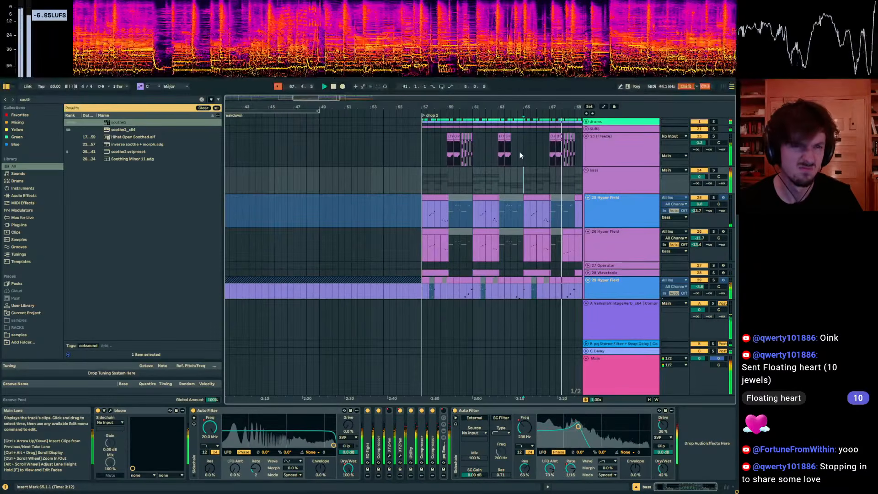
click(416, 179)
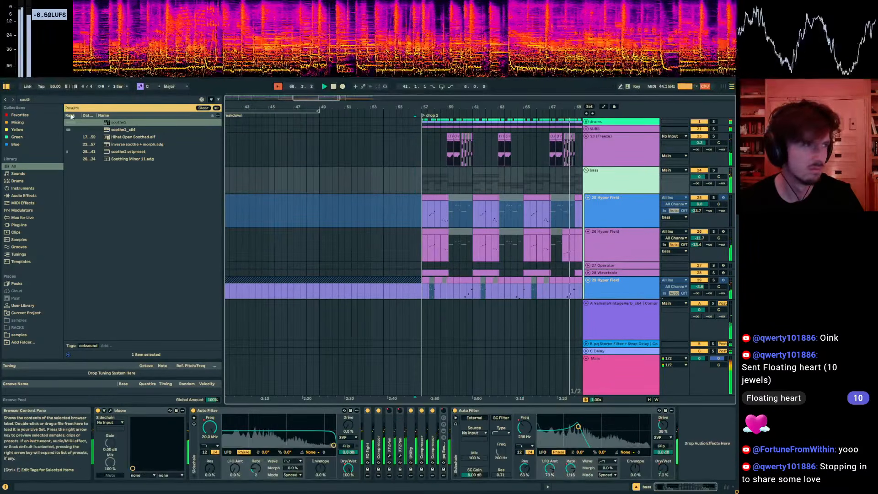
key(ctrl+f)
text(eq 8)
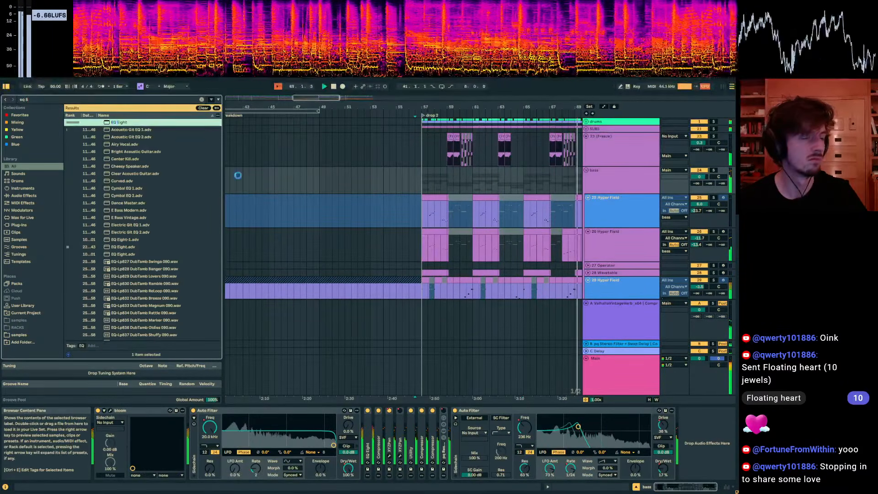
click(575, 470)
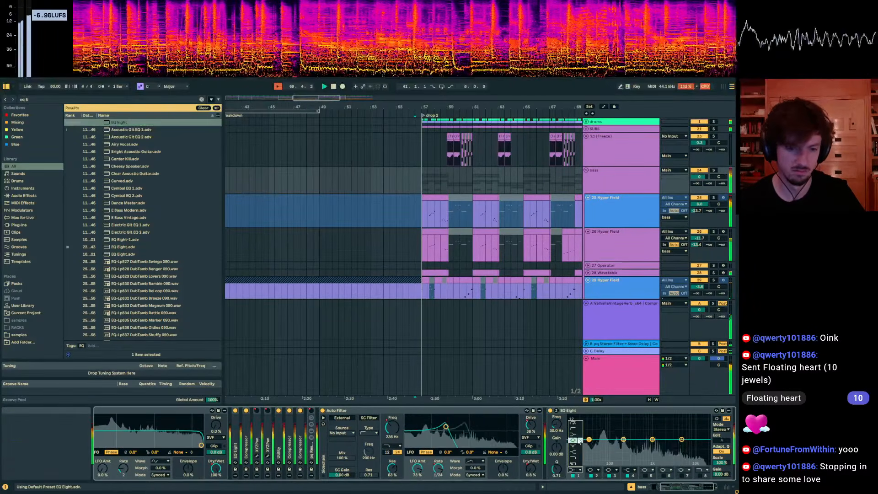
click(572, 431)
drag(590, 440, 619, 445)
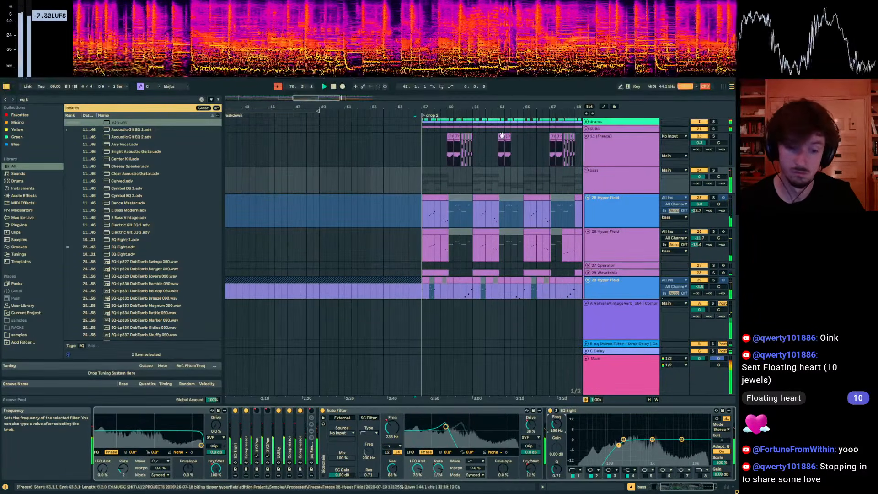
Copy the bass group's new EQ Eight onto the 23 (Freeze) track.
scroll(504, 207, down, 5)
scroll(486, 231, down, 3)
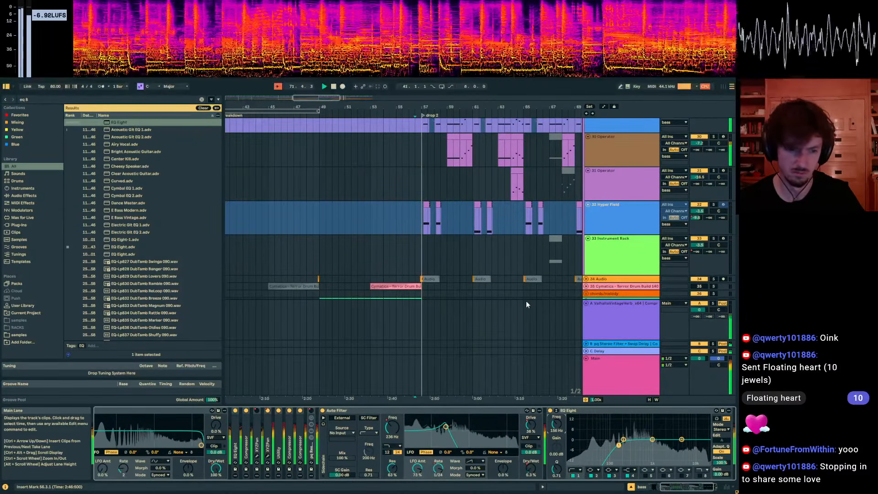
scroll(517, 275, up, 1)
scroll(513, 251, up, 10)
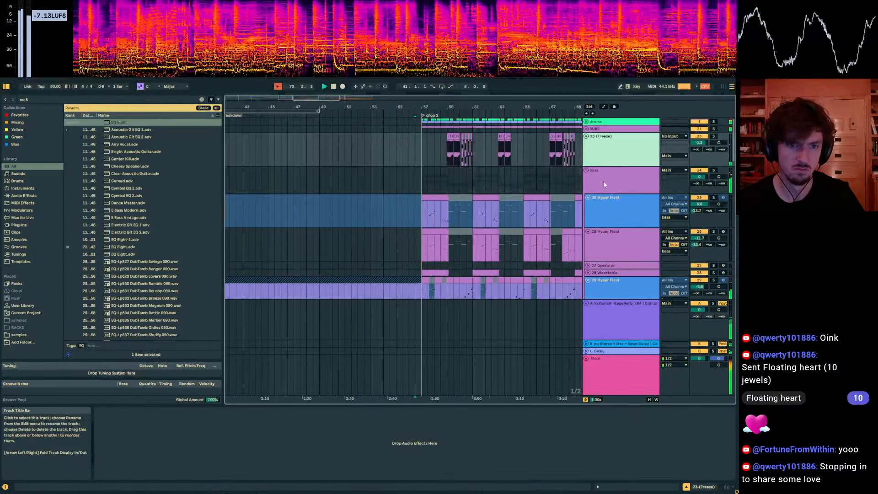
click(570, 411)
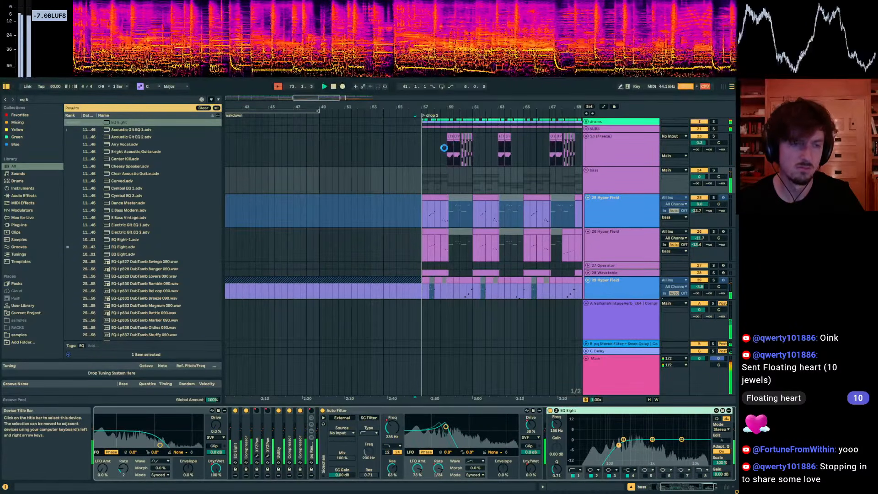
click(455, 154)
Duplicate the 23 (Freeze) track's bars 57 to 73 over bars 73 to 89.
drag(469, 107, 315, 105)
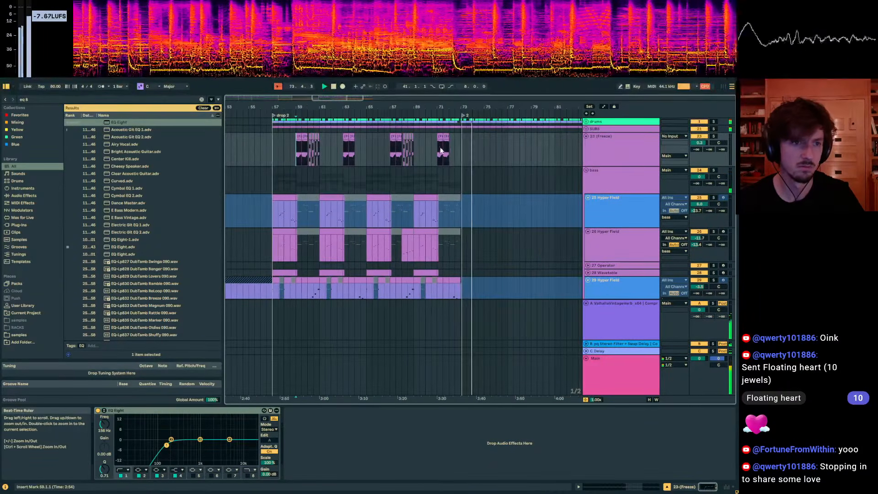
drag(461, 147, 312, 144)
key(ctrl+d)
scroll(424, 209, down, 3)
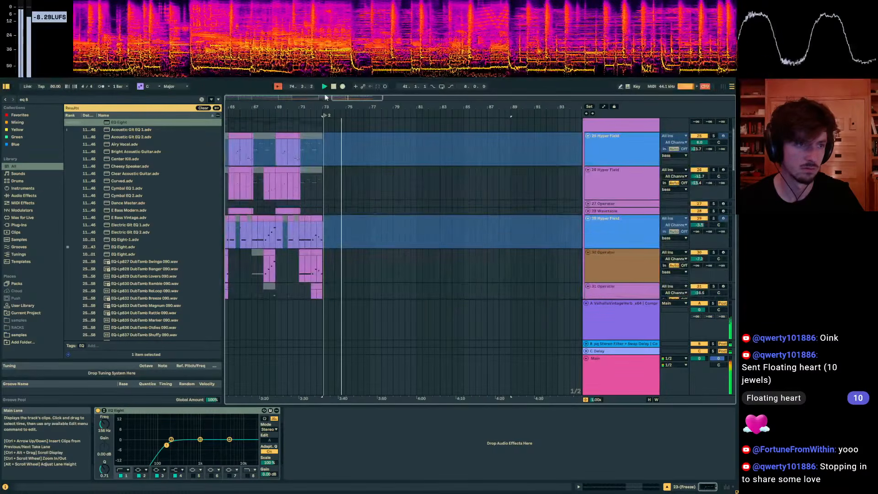
Lower the 23 (Freeze) track's EQ Eight low-cut frequency to 116 Hz and focus on its clips around bars 74 to 77.
drag(347, 107, 548, 108)
scroll(595, 202, up, 3)
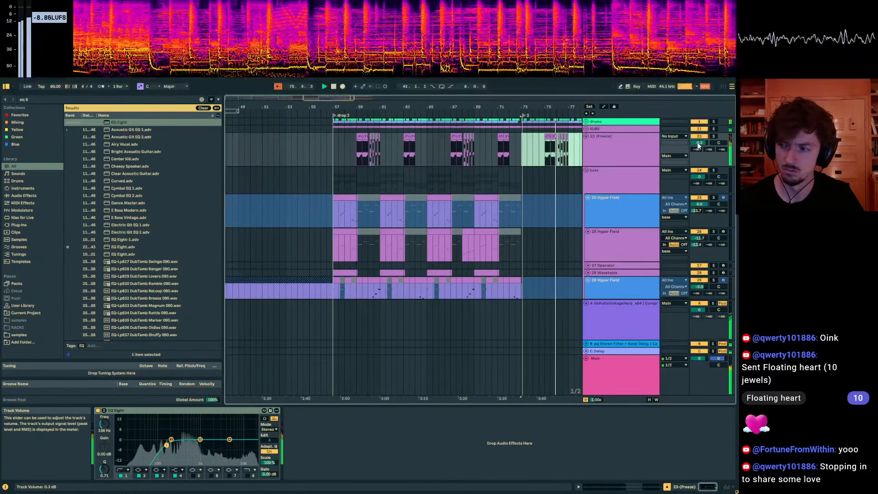
drag(105, 424, 104, 429)
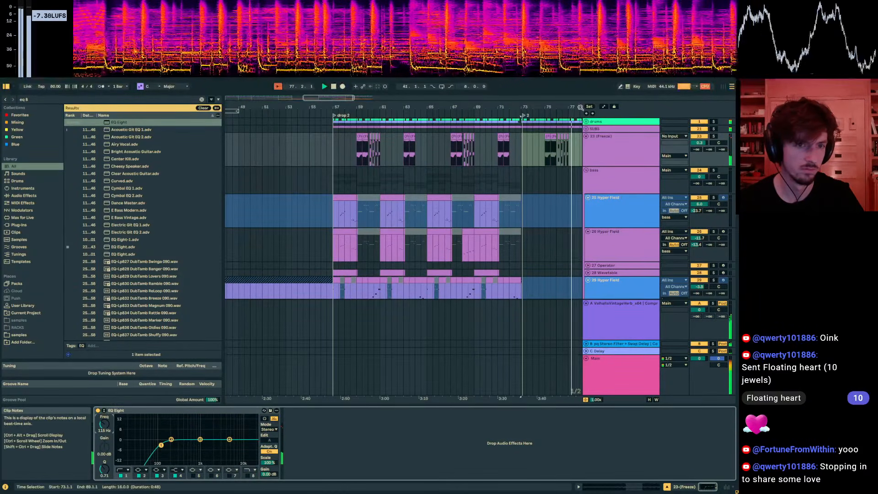
drag(562, 107, 476, 160)
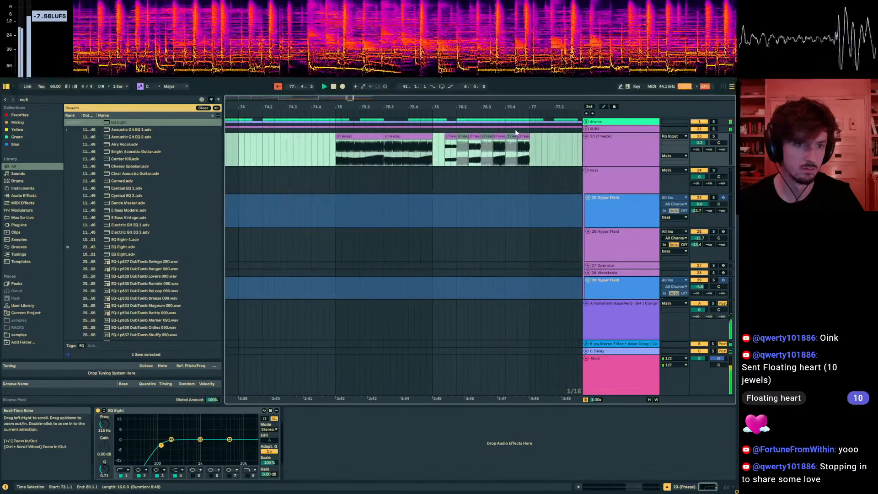
Shorten the transient envelope of the last chopped frozen bass clip before bar 77 to 83 and play it back.
click(527, 137)
click(608, 486)
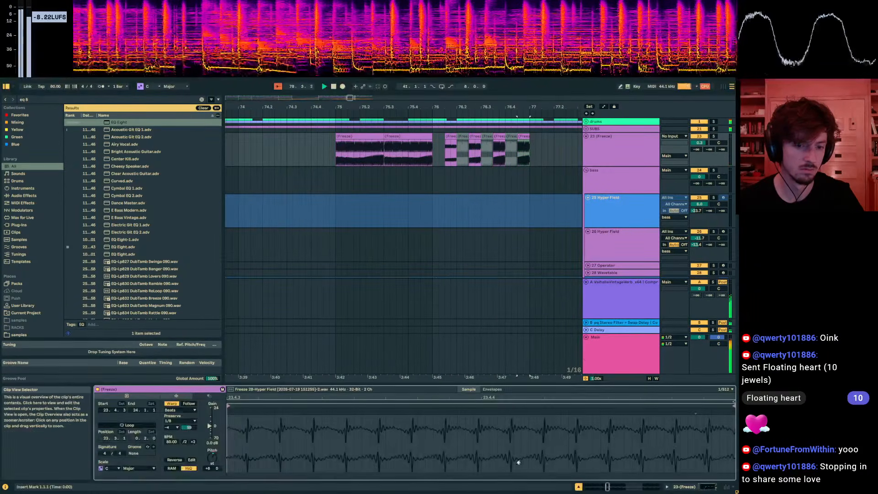
key(space)
key(space)
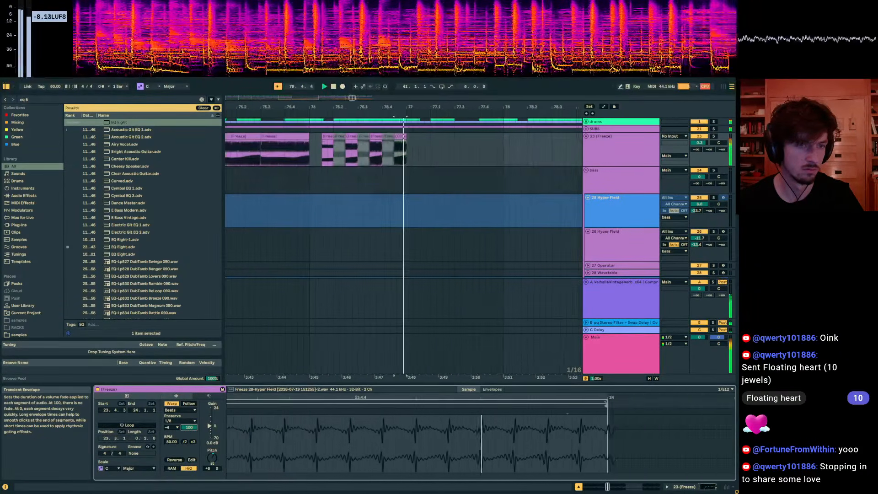
drag(189, 427, 189, 435)
key(space)
key(space)
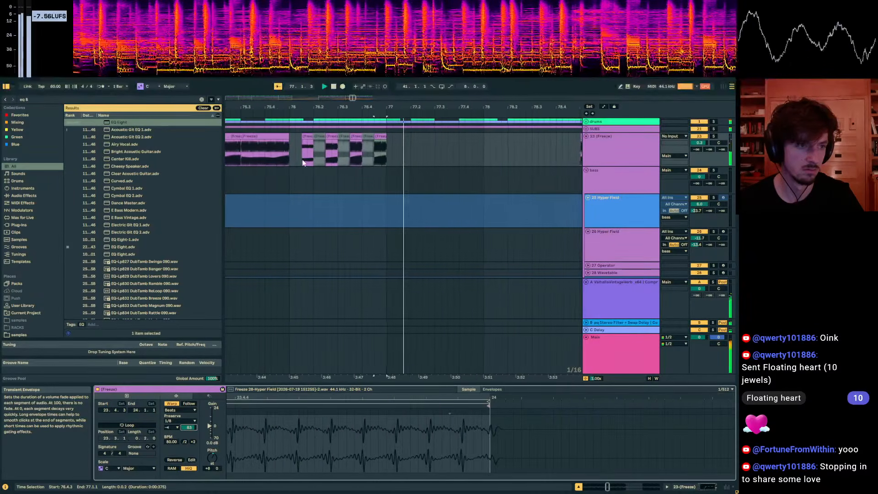
Adjust the gain of the last four chopped frozen bass clips before bar 77 and select the clips across bars 76 to 78.
drag(348, 153, 305, 155)
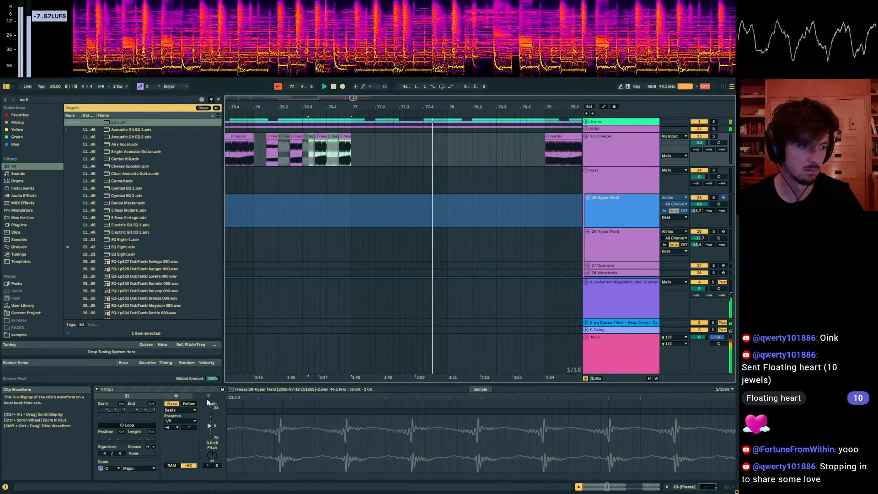
drag(209, 426, 209, 427)
drag(320, 107, 474, 91)
drag(491, 155, 468, 157)
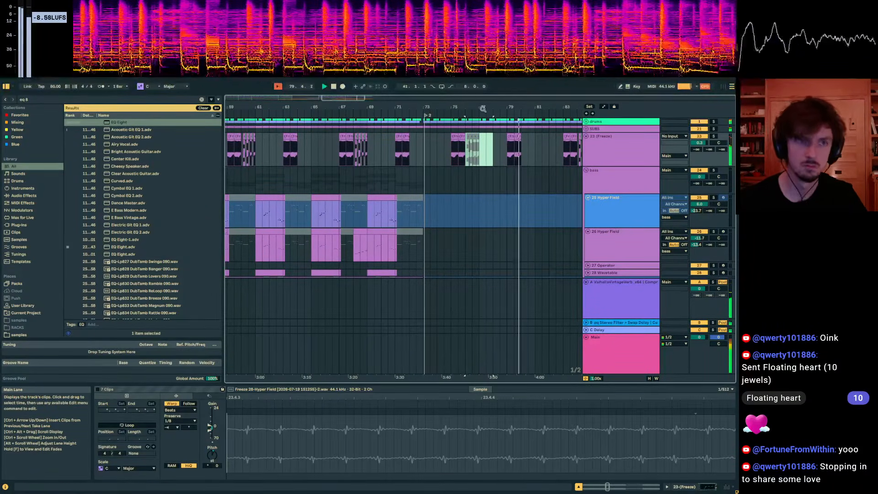
Play the transition from bar 55 at the end of the breakdown into drop 2.
drag(350, 107, 455, 92)
click(359, 160)
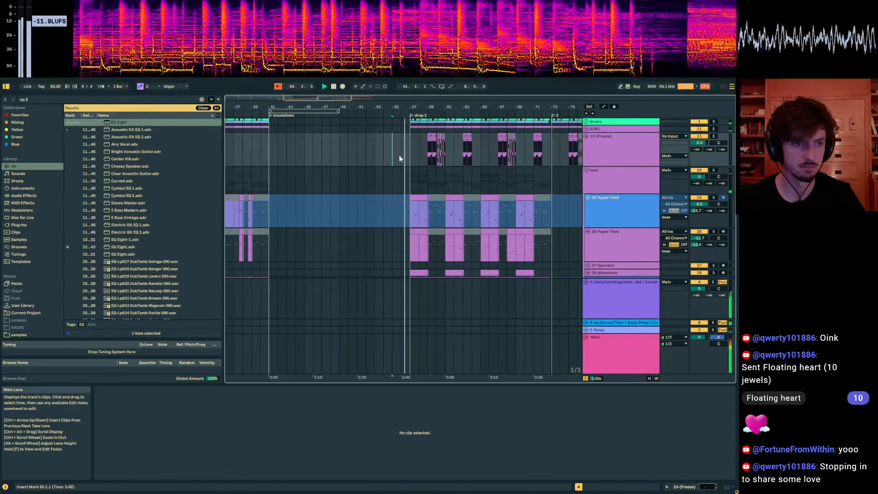
click(397, 155)
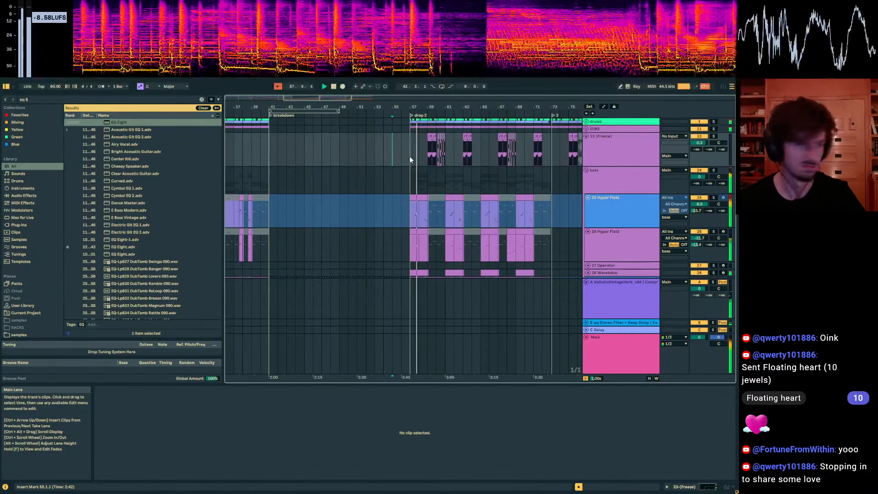
Select bars 48 to 56 in the breakdown, fold all tracks and insert a new audio track directly below the drums group.
click(331, 160)
drag(333, 158, 403, 160)
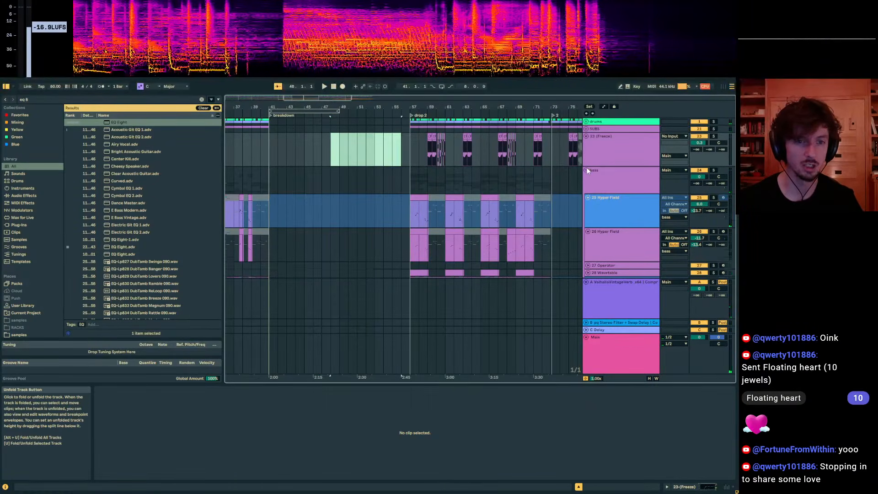
alt+click(586, 170)
click(587, 121)
click(586, 122)
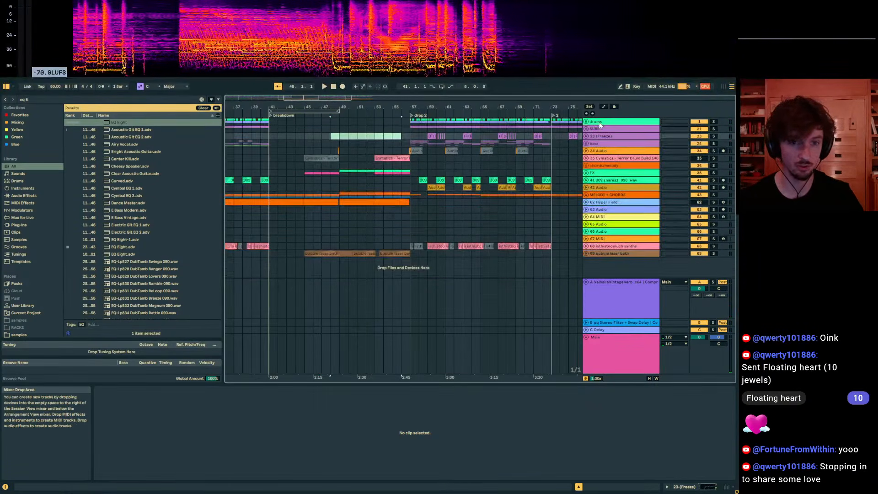
key(ctrl+t)
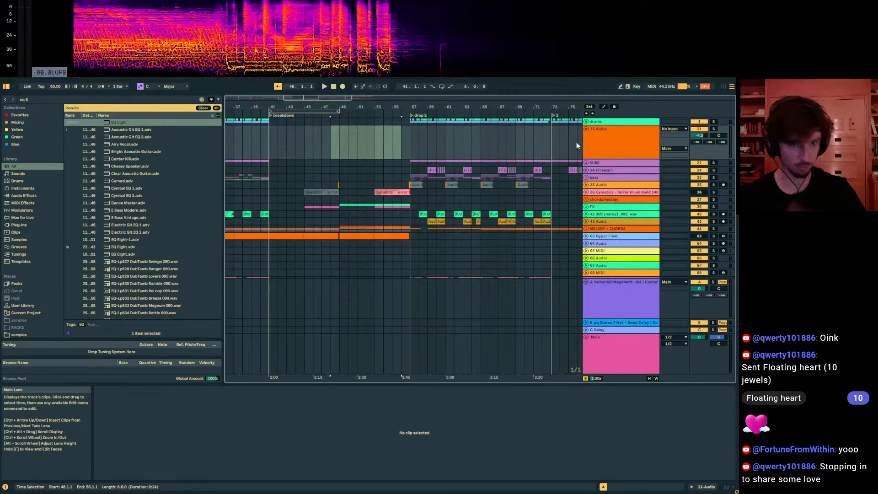
Set the new audio track's input to the drums group and record it from bar 57, the start of drop 2.
click(675, 129)
key(Down)
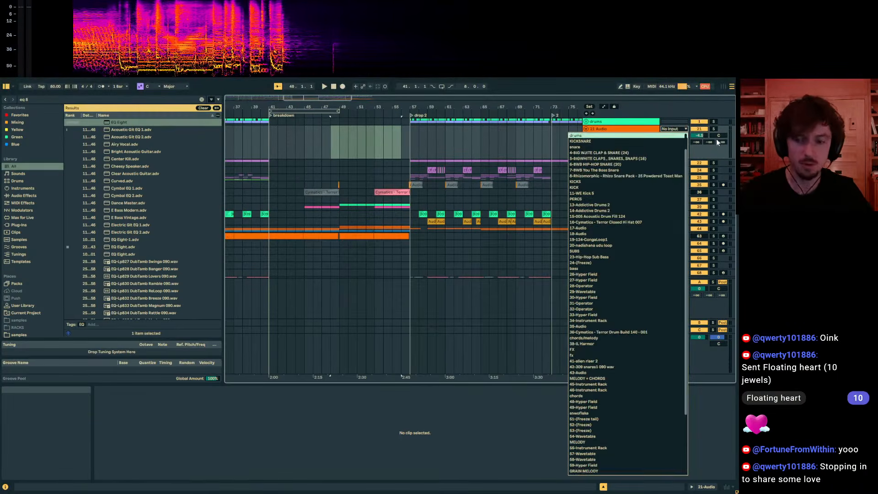
key(Return)
click(411, 145)
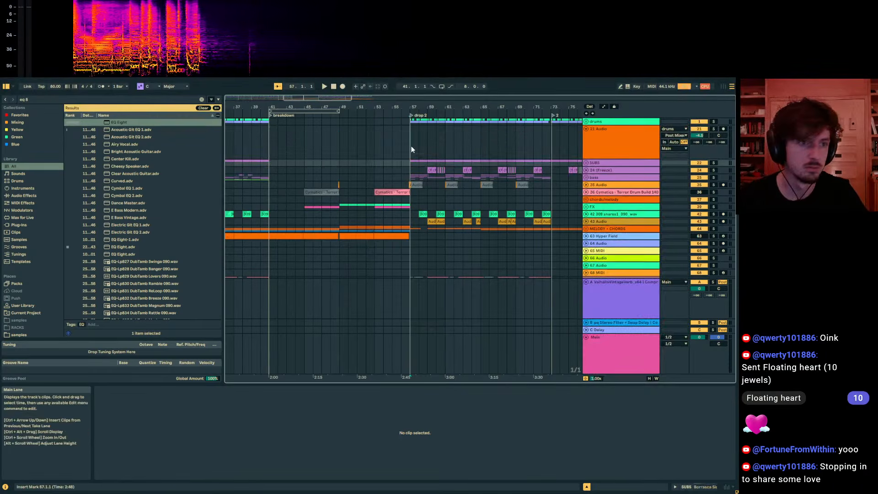
click(343, 88)
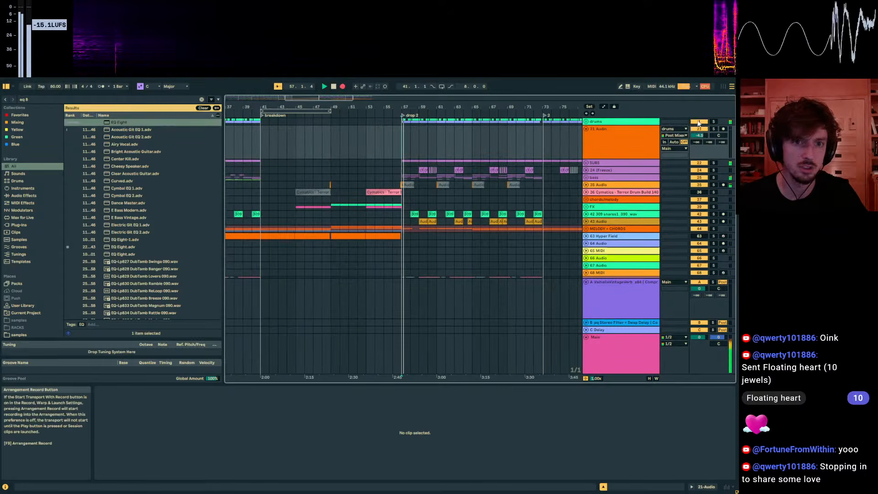
click(343, 86)
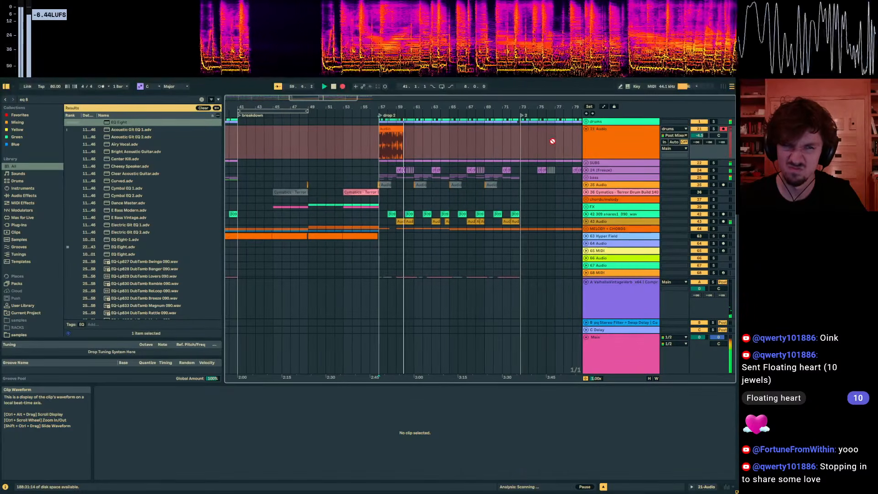
Show the bass group's Auto Filter Dry/Wet automation and adjust its peak between bars 59 and 61 during the recording.
click(586, 163)
click(585, 231)
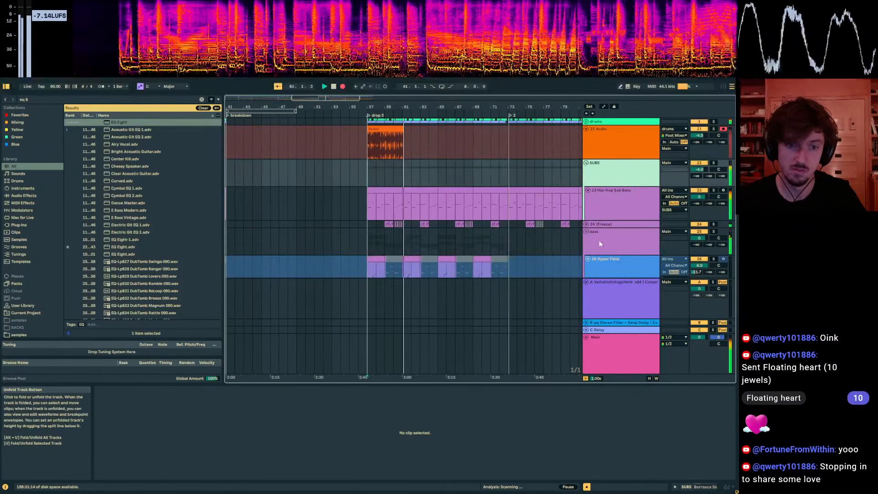
click(684, 485)
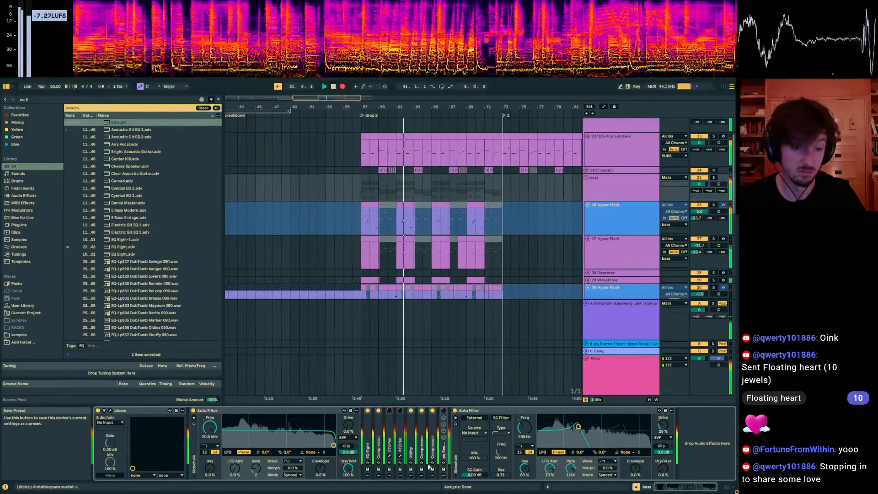
click(664, 469)
key(a)
drag(381, 183, 381, 184)
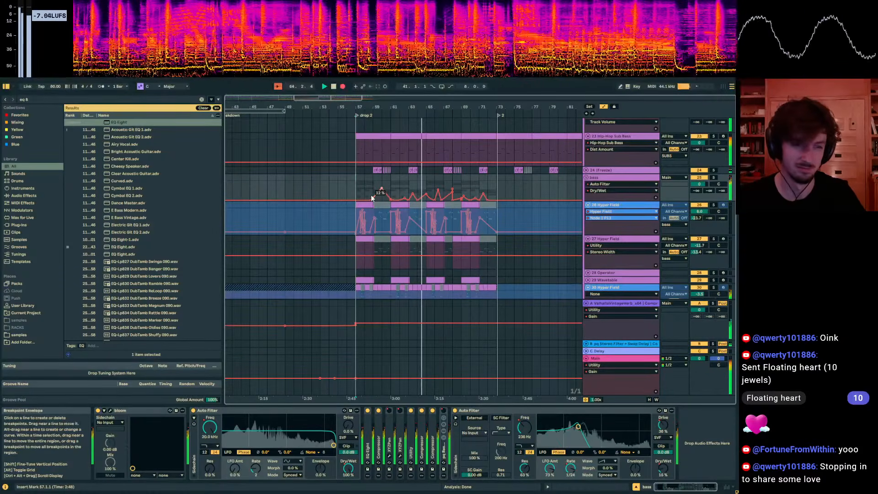
scroll(333, 205, up, 3)
scroll(347, 181, up, 2)
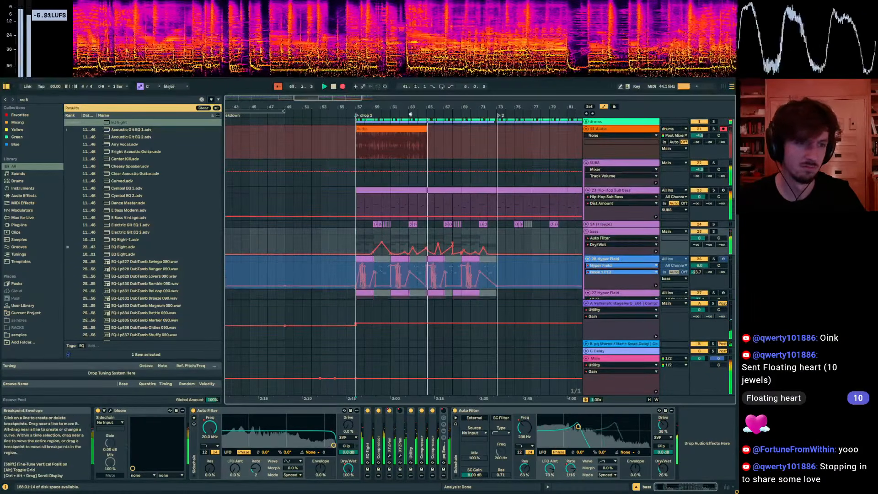
Stop recording and move the recorded drums clip to bars 49 to 57 in the breakdown.
drag(396, 106, 383, 131)
key(space)
click(477, 130)
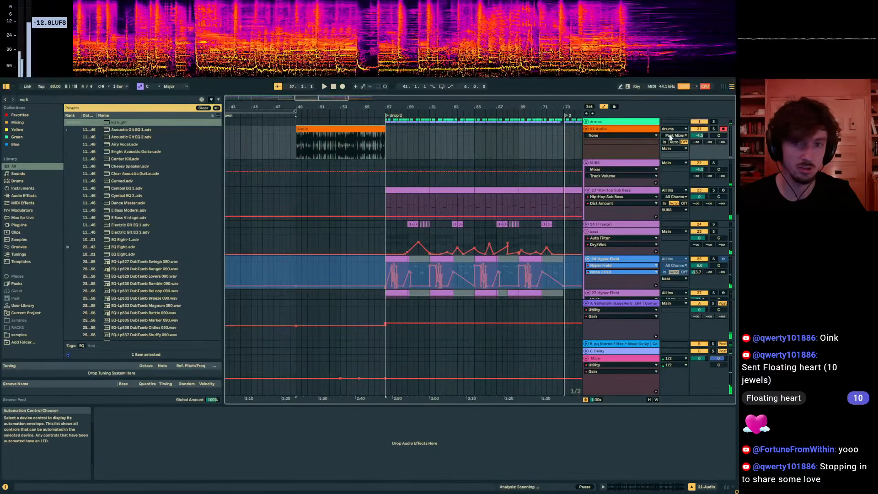
Solo the 21 Audio track and transpose its recorded drums clip up 12 semitones.
click(714, 130)
key(space)
key(shift+Tab)
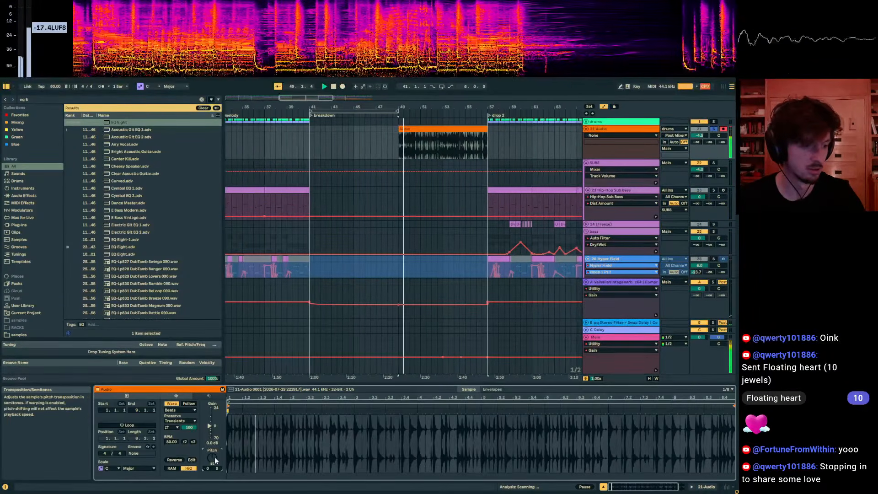
drag(213, 457, 211, 453)
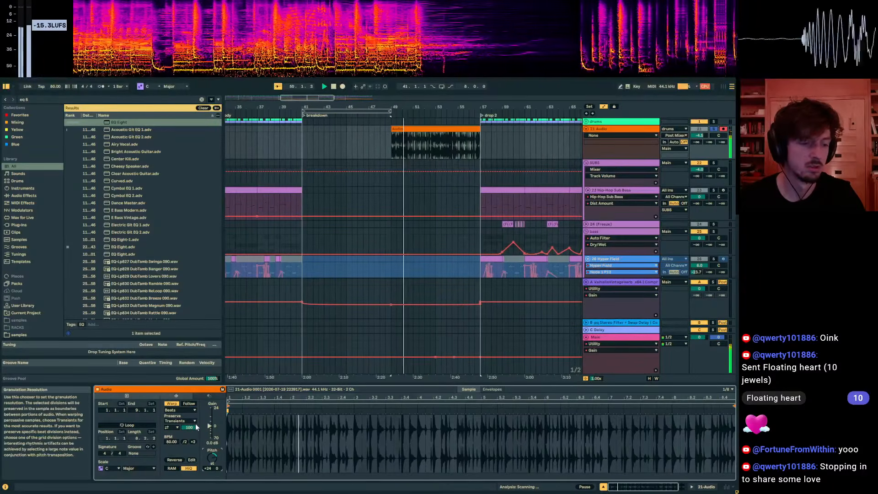
Search the browser for "shift" and add the Shifter effect to the 21 Audio track.
key(ctrl+f)
text(sh)
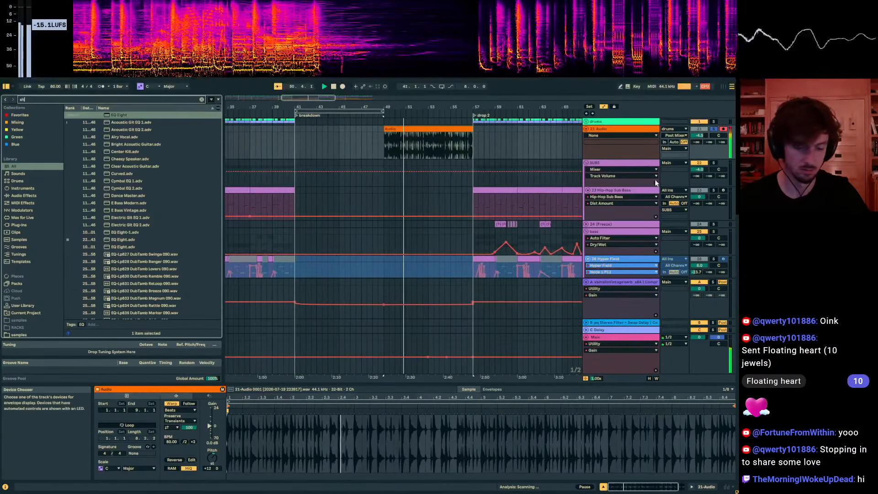
text(ift)
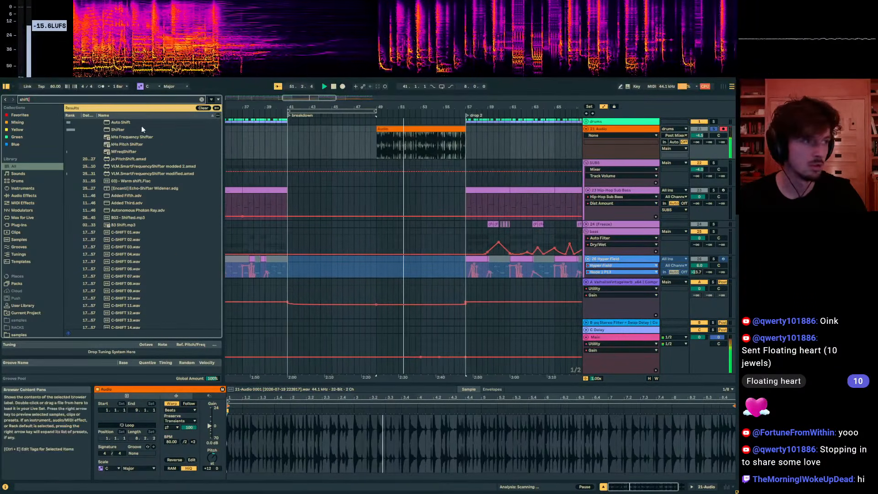
click(127, 130)
key(Return)
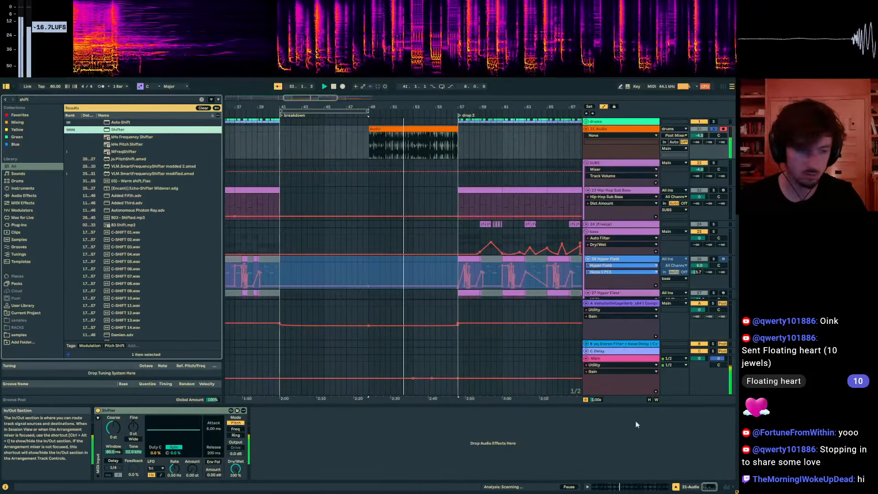
Set the Shifter to Freq mode with raised fine frequency, delay enabled at 1/48 and dry/wet at about 38%.
drag(133, 427, 133, 414)
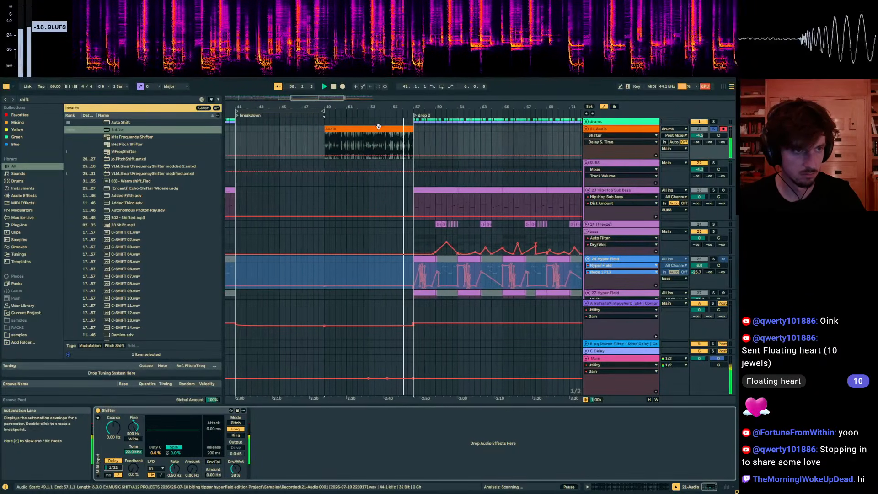
click(375, 131)
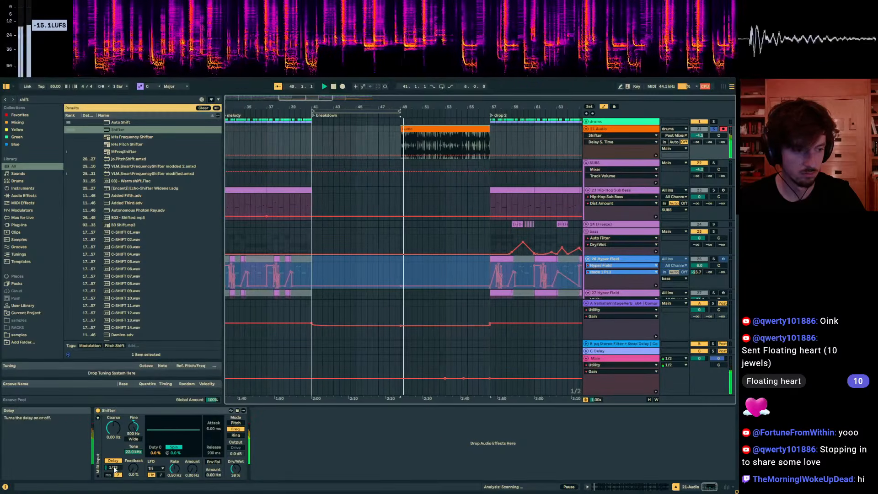
click(114, 469)
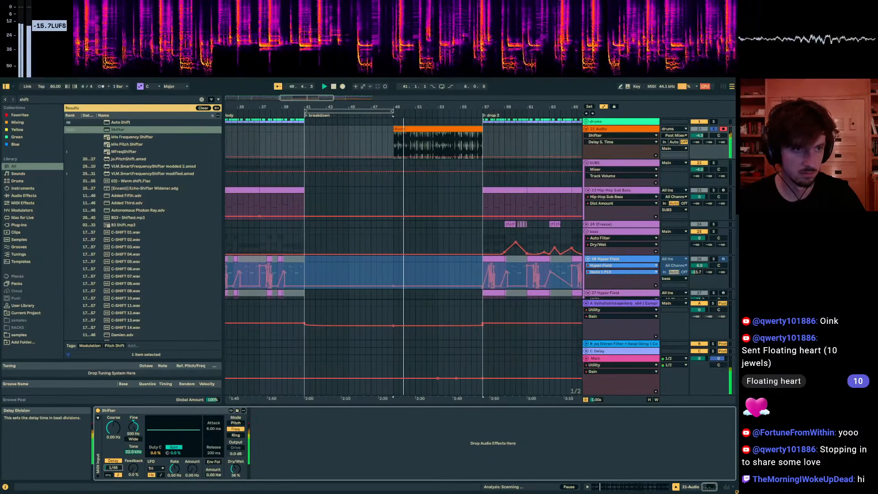
Shorten the recorded drums clip's transient envelope and raise the Shifter's delay feedback to about 26%.
click(607, 489)
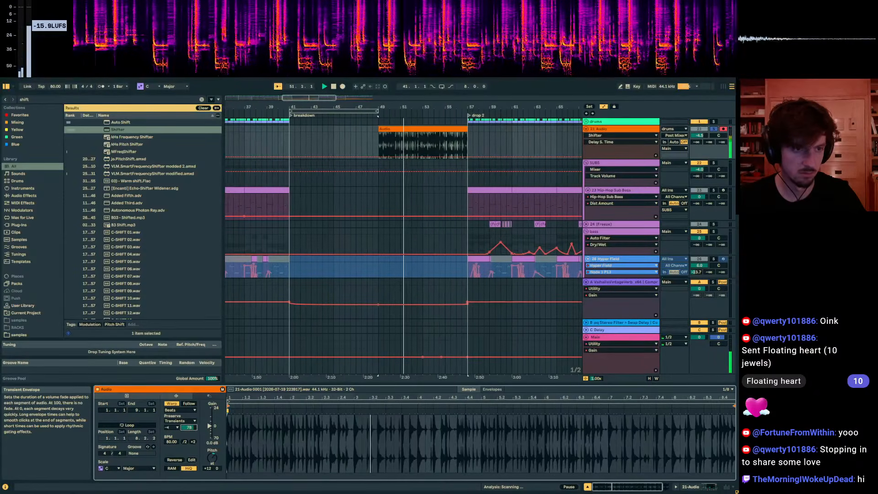
click(692, 488)
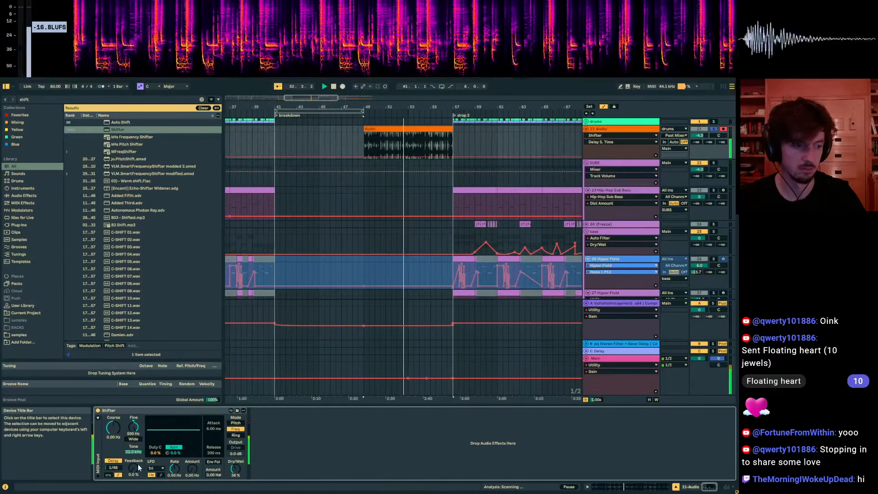
drag(138, 463, 138, 453)
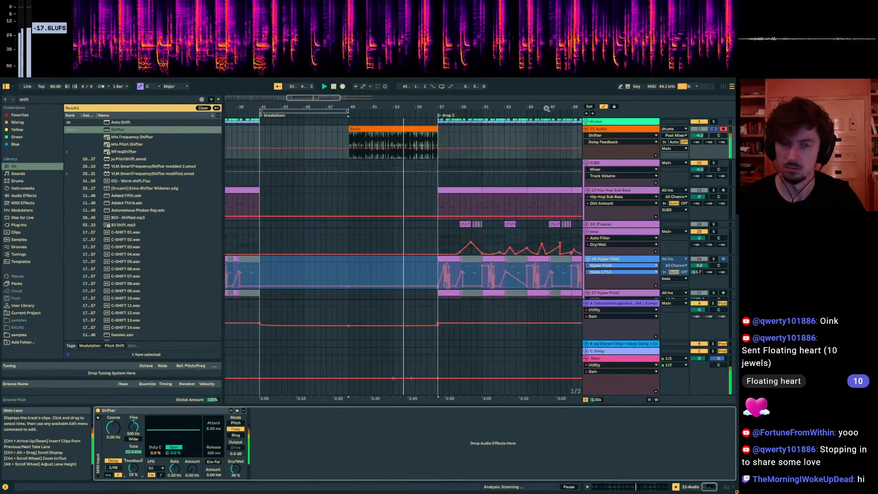
Raise the 21 Audio track's volume, turn off its solo and play the breakdown from just before its drums clip.
drag(705, 137, 707, 136)
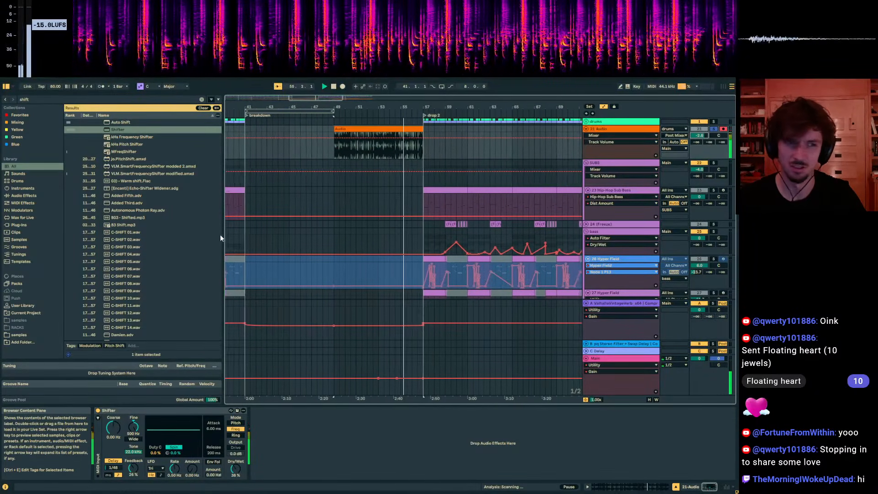
right_click(716, 131)
click(715, 130)
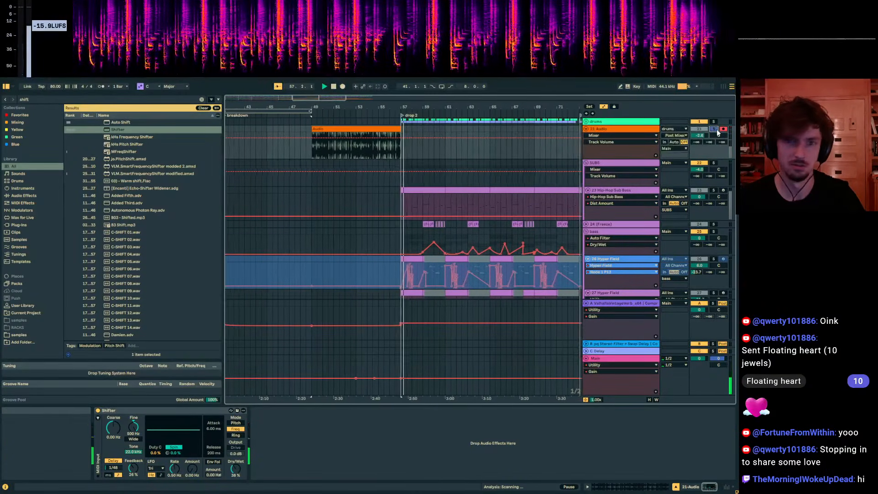
click(715, 130)
key(space)
key(space)
click(386, 150)
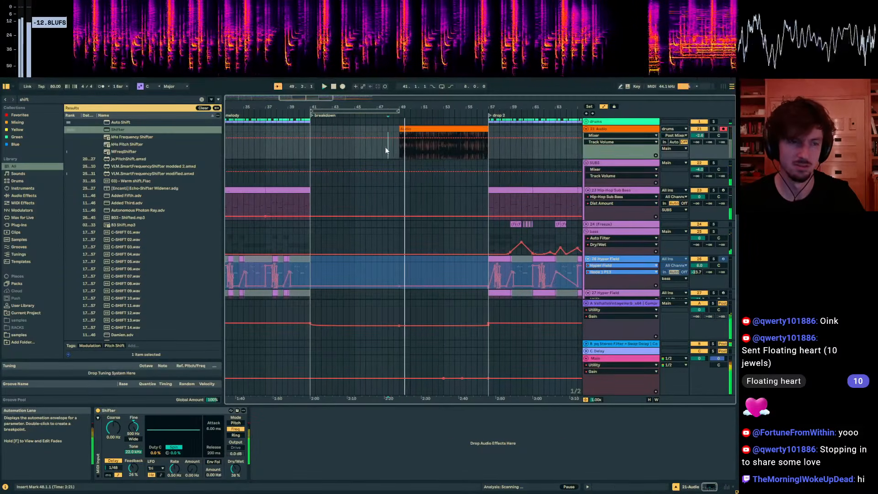
Set the Shifter's dry/wet to 0%, search the browser for "resonat" and add Resonators to the 21 Audio track.
key(ctrl+f)
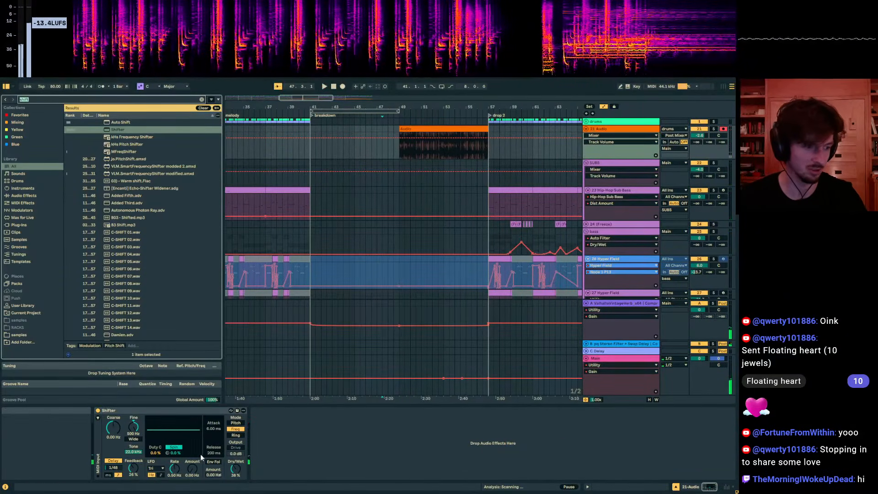
drag(236, 468, 236, 492)
key(space)
click(44, 99)
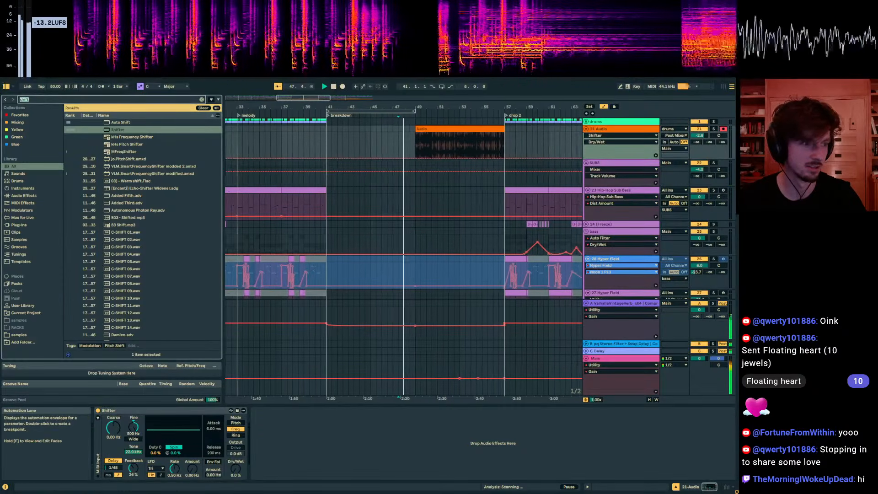
text(resonat)
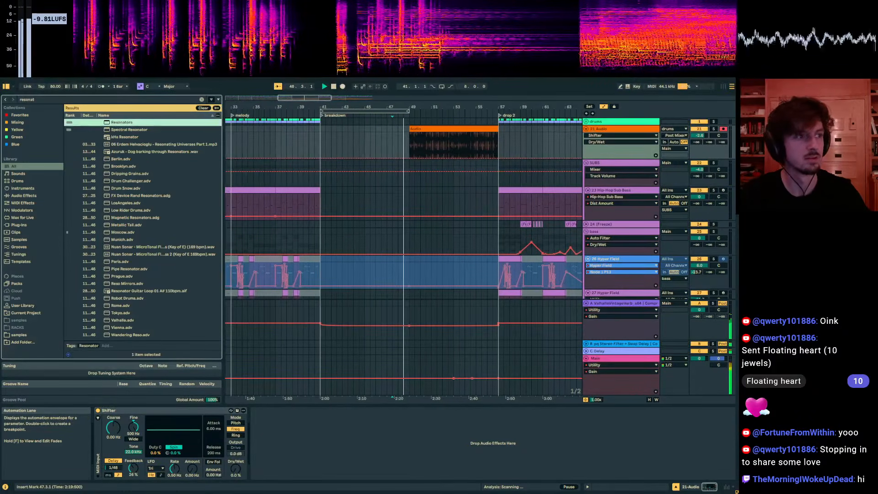
key(Return)
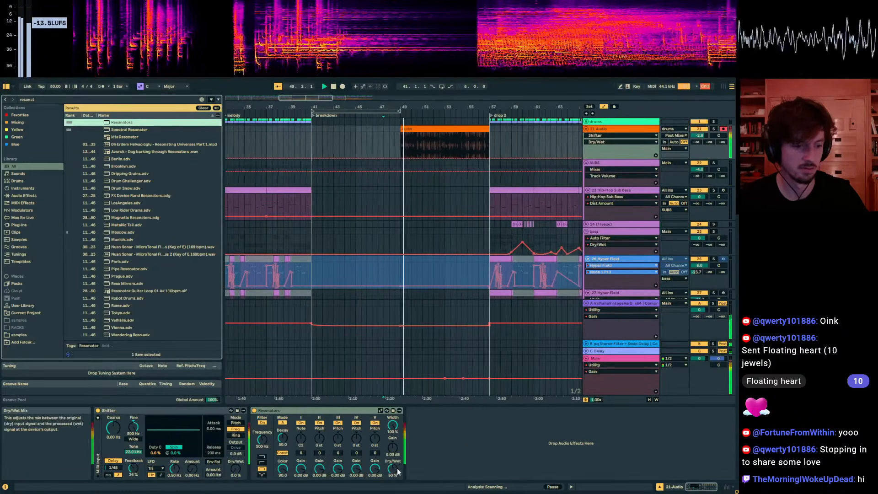
Tune the Resonators to root note E1 with the other voices at +4, +7, +16 and +12 st, and start playback.
drag(300, 446, 301, 455)
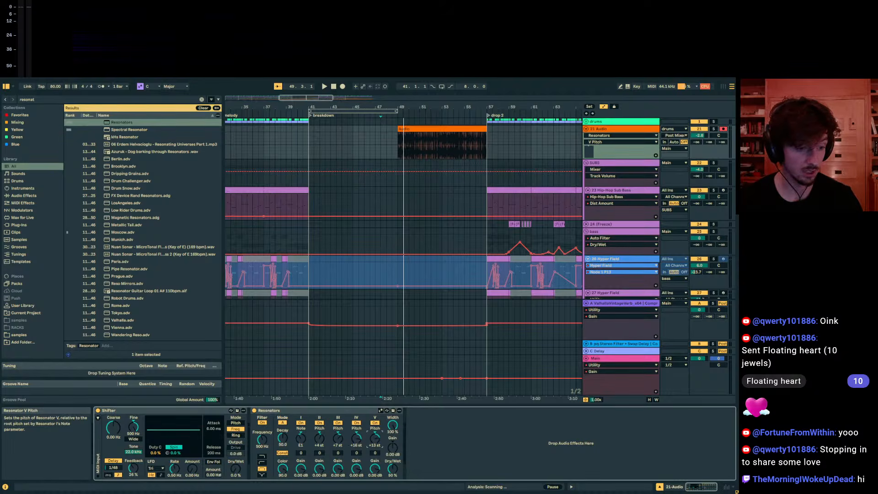
drag(375, 438, 375, 440)
key(space)
Set Resonators to 46% dry/wet with decay about 4.76, Shifter to 47% dry/wet, and the 21 Audio track's volume to about -4.5 dB.
drag(392, 469, 392, 423)
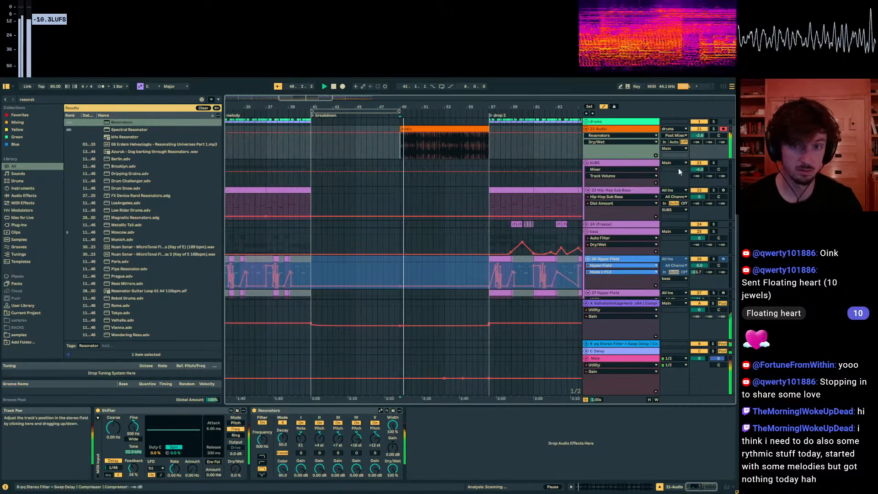
drag(697, 137, 698, 156)
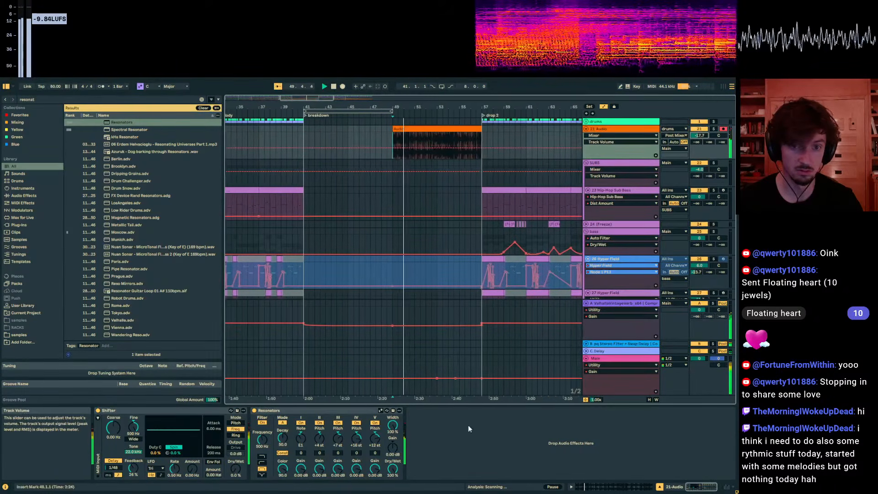
drag(392, 469, 393, 490)
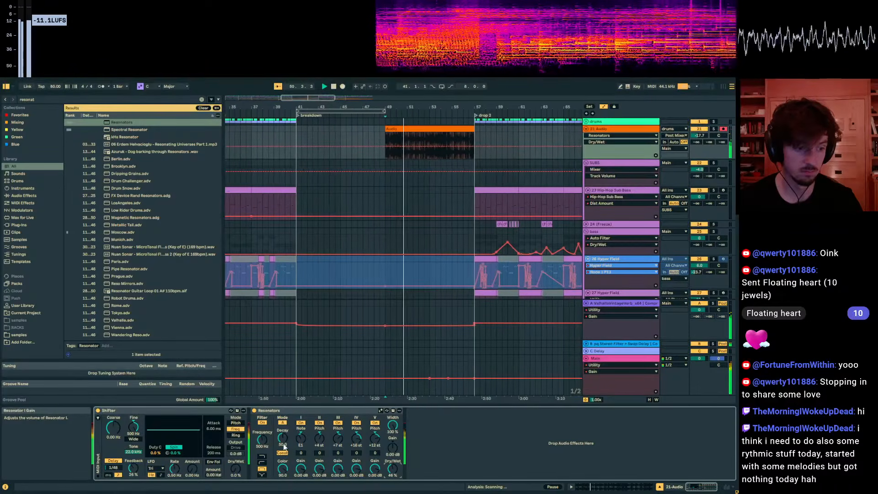
drag(283, 468, 236, 453)
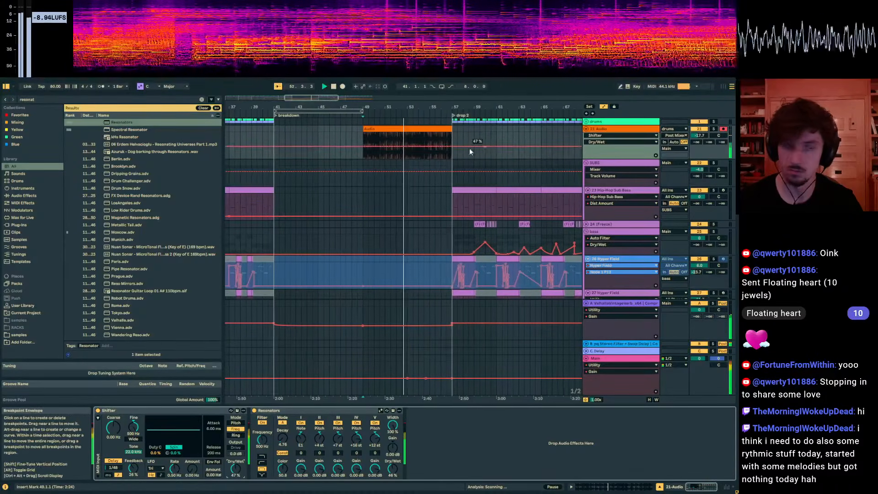
drag(699, 135, 699, 116)
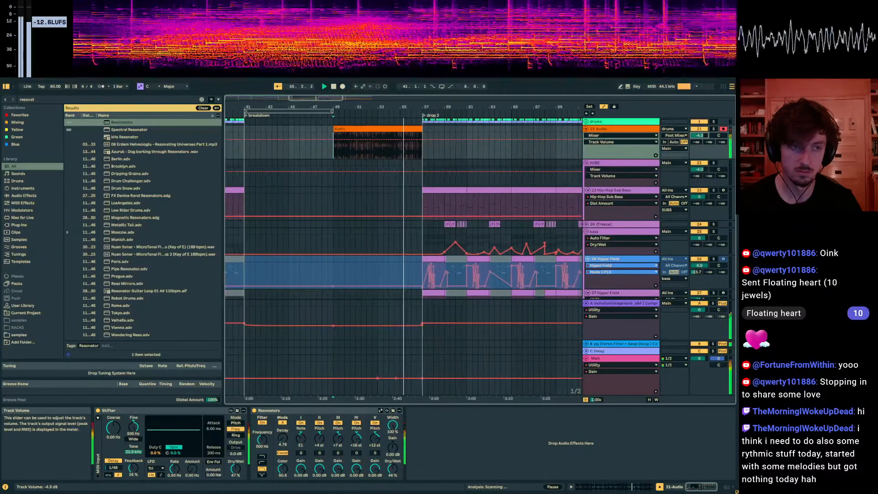
Add a Utility to the 21 Audio track and automate its gain to rise across the drums clip before drop 2.
click(59, 100)
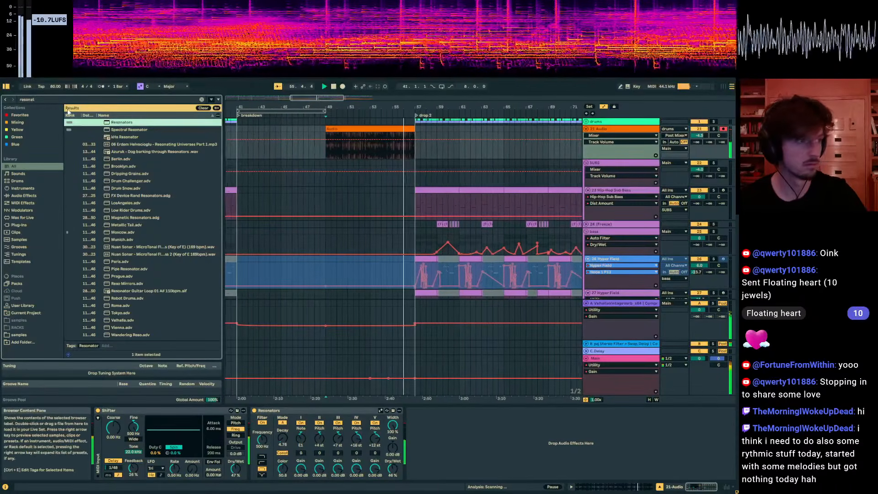
text(ut)
double_click(113, 120)
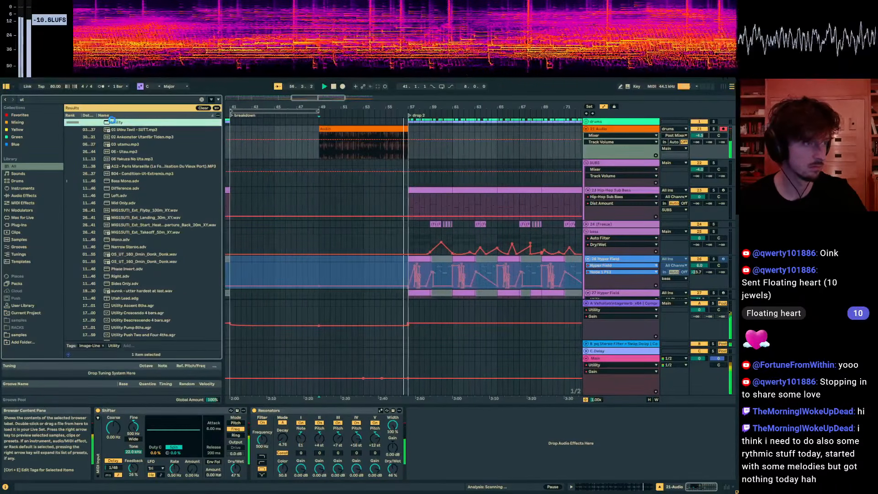
click(447, 437)
key(a)
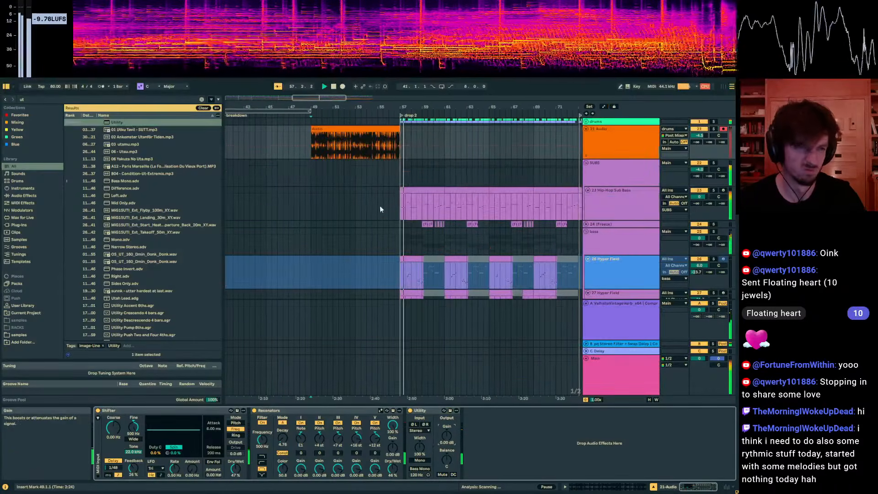
key(a)
drag(392, 149, 391, 148)
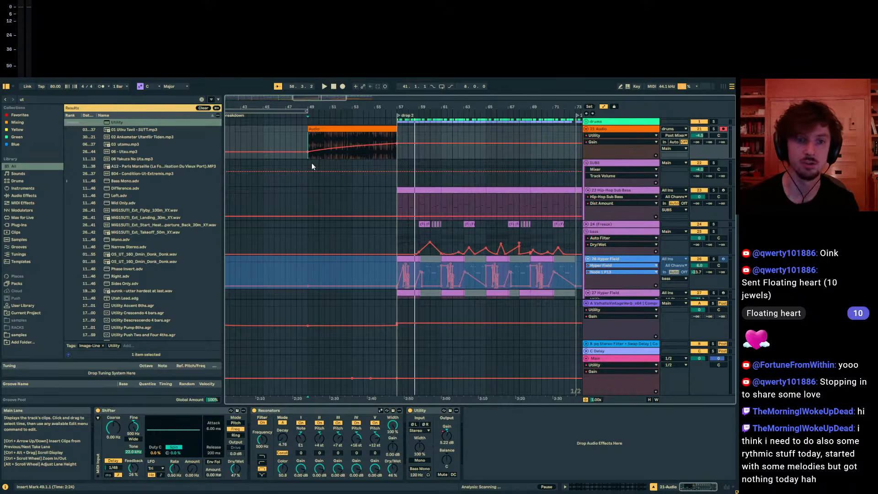
Hide the automation lanes and play drop 2 from its start.
key(a)
click(406, 170)
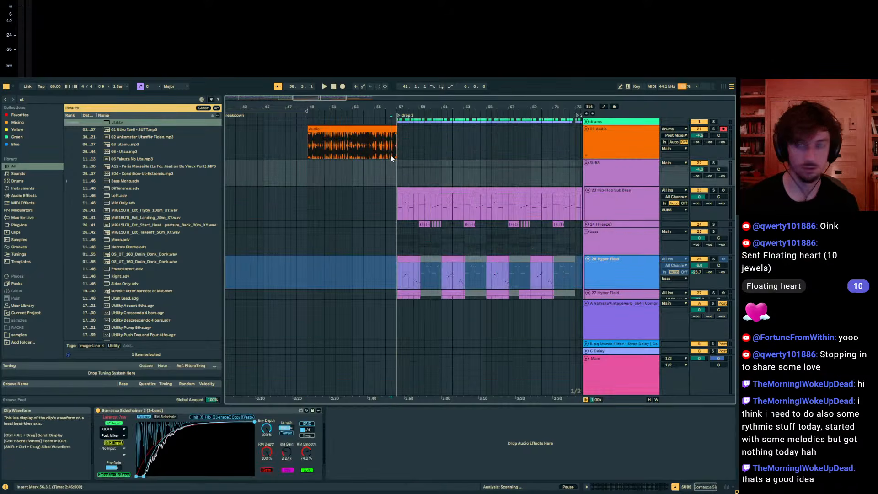
click(391, 156)
click(392, 175)
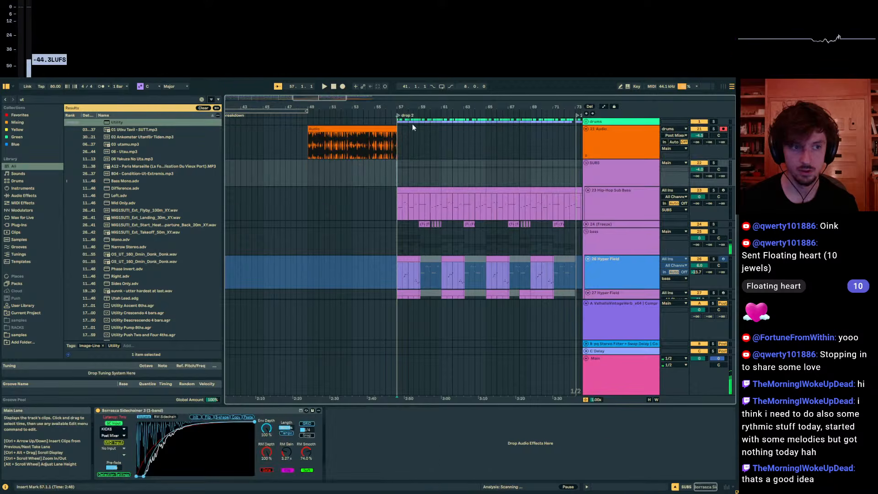
mouse_move(420, 105)
mouse_down()
mouse_move(503, 110)
mouse_move(428, 107)
mouse_up()
key(space)
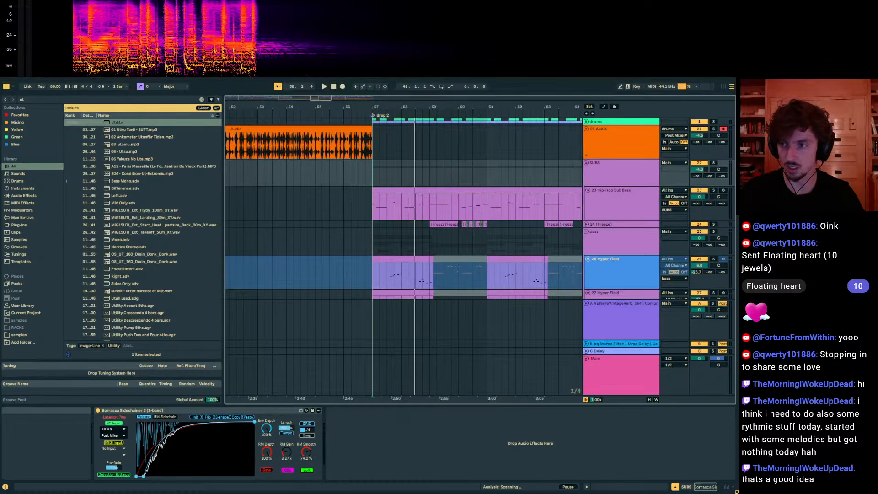
Switch to the YouTube browser window, open "Tipper Live at Camp Bisco 2019", maximize the window and play the video unmuted.
drag(737, 180, 504, 156)
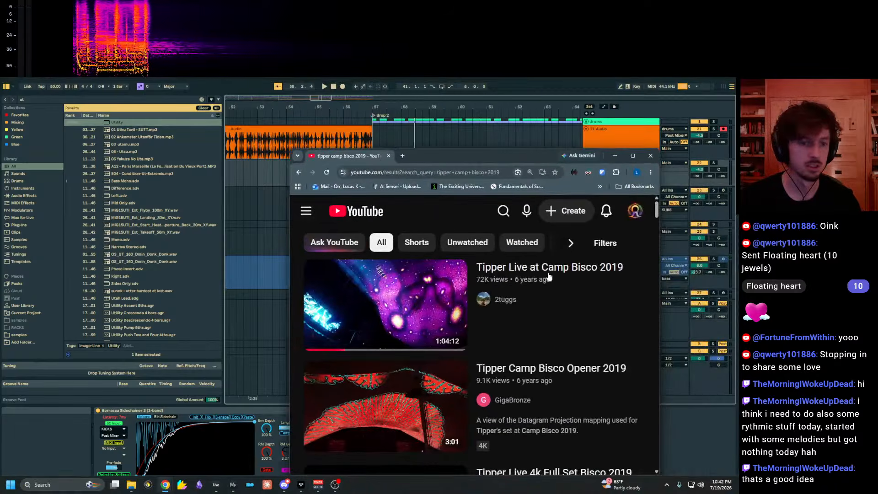
scroll(549, 279, down, 1)
scroll(558, 311, up, 1)
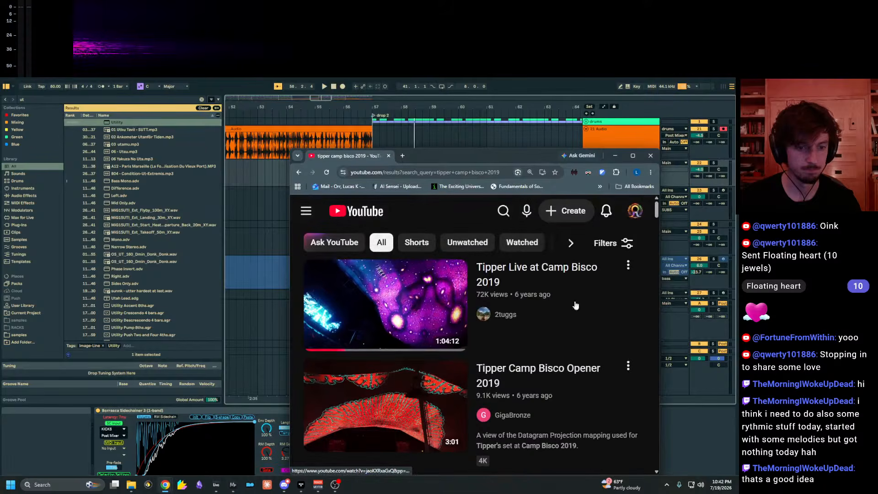
click(538, 281)
drag(491, 161, 491, 154)
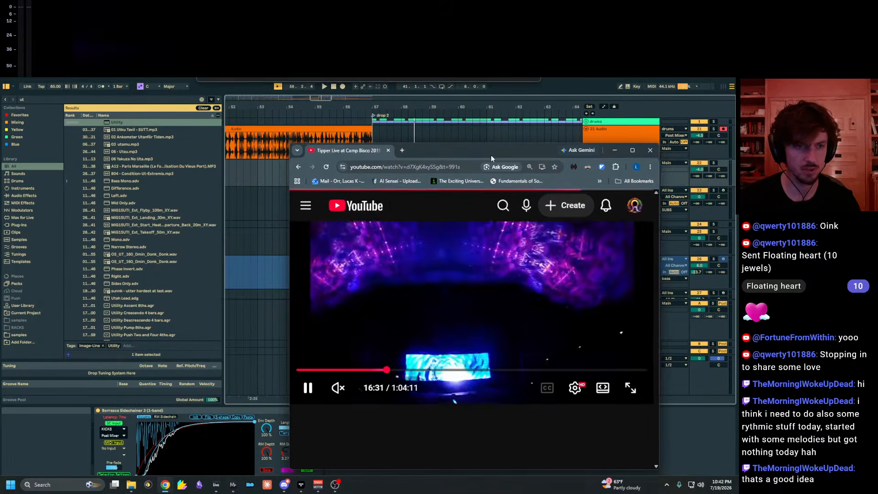
double_click(491, 154)
click(49, 405)
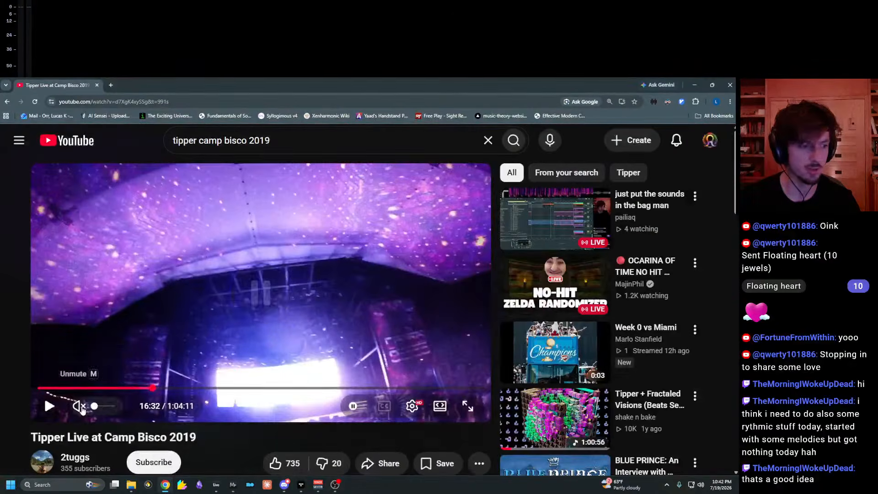
click(81, 407)
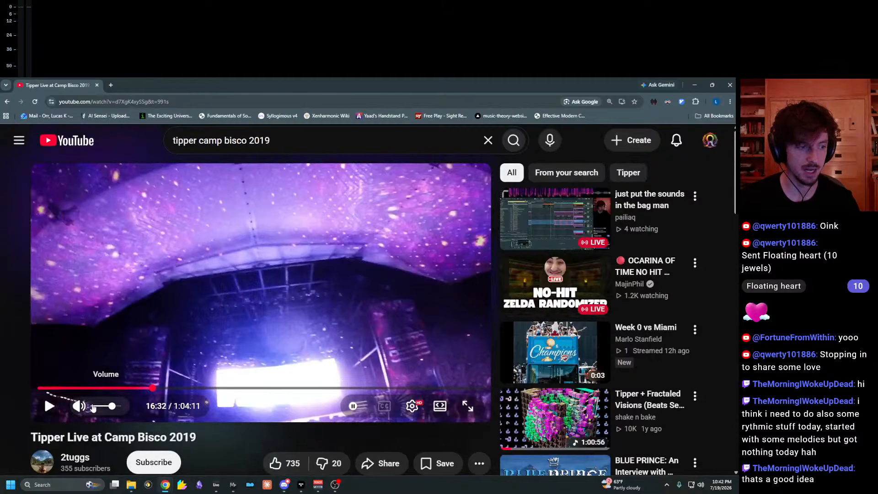
key(space)
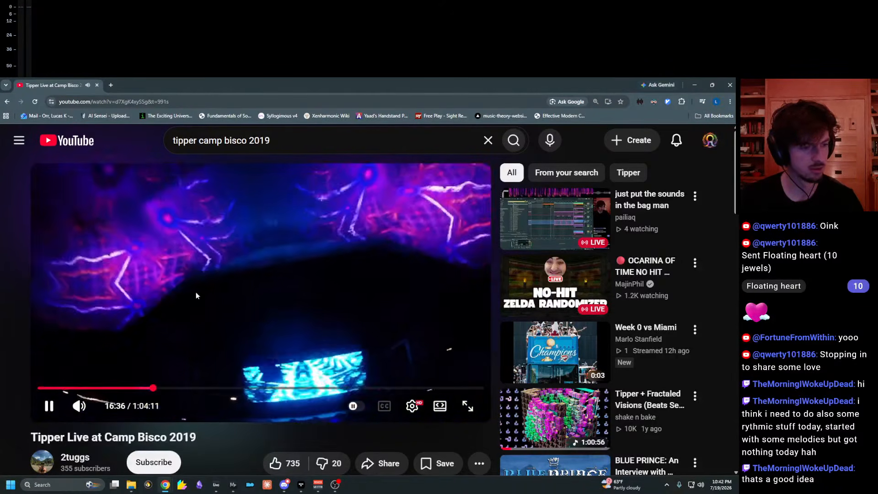
Skip through the Tipper video around 16 minutes to find and listen to a reference passage, and pause it at 16:05.
key(Right)
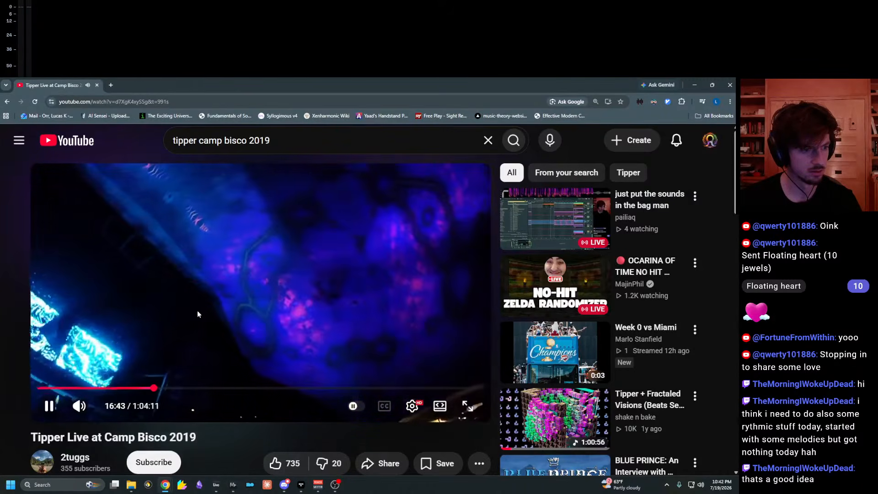
key(Right)
key(Right)
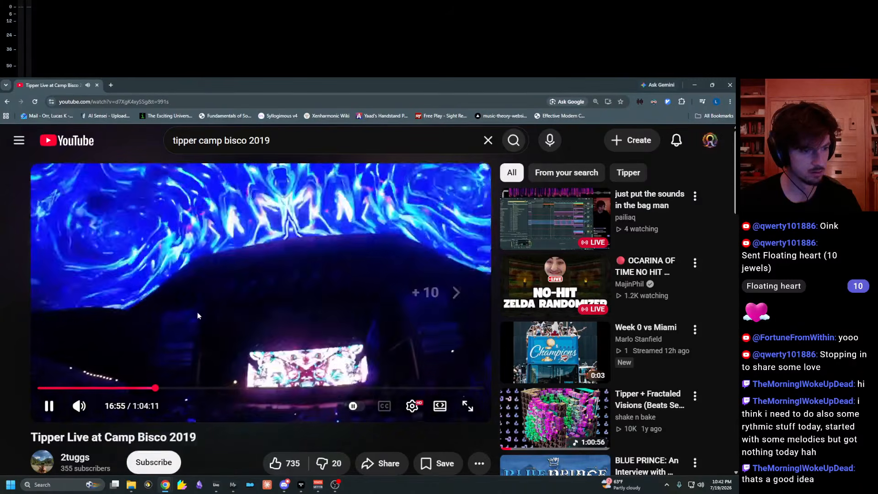
key(Left)
key(Left)
key(Left)
key(Left)
key(Left)
key(Left)
key(Left)
key(Left)
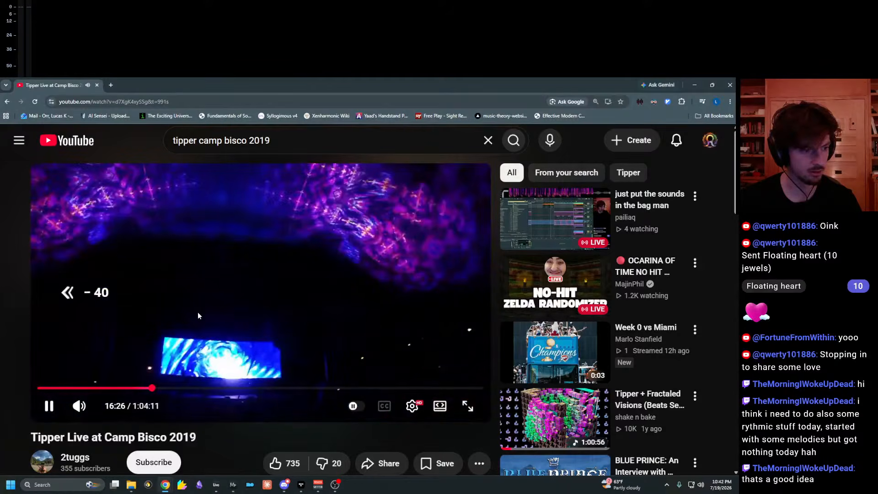
key(Left)
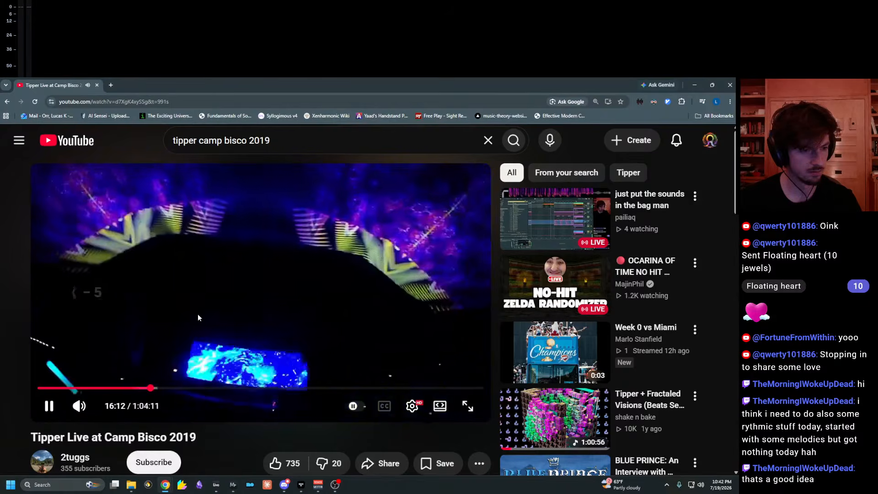
key(Left)
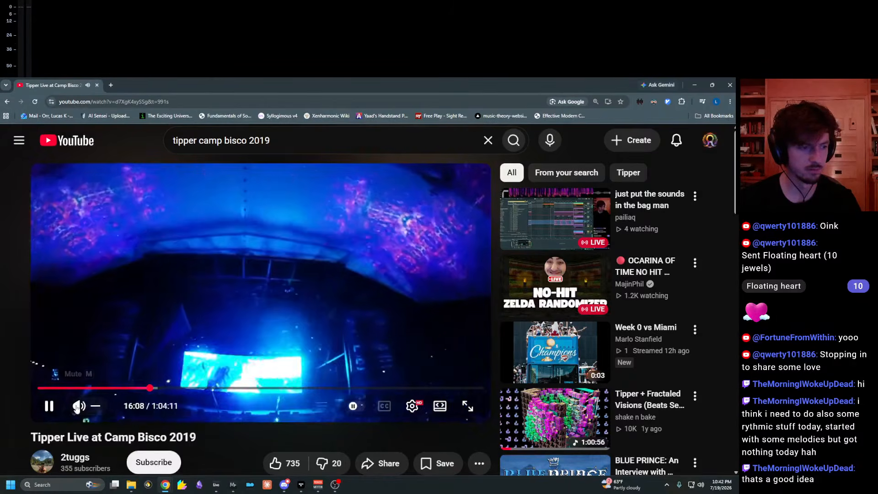
key(Left)
key(Left)
key(Left)
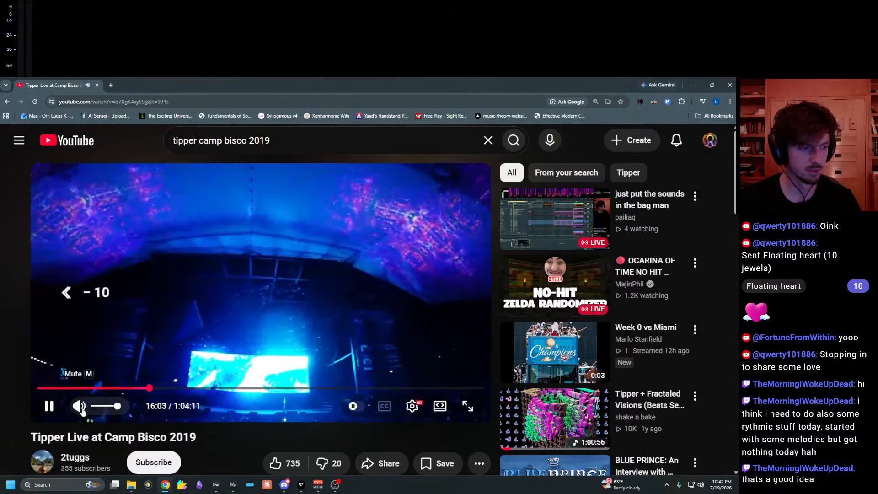
key(Left)
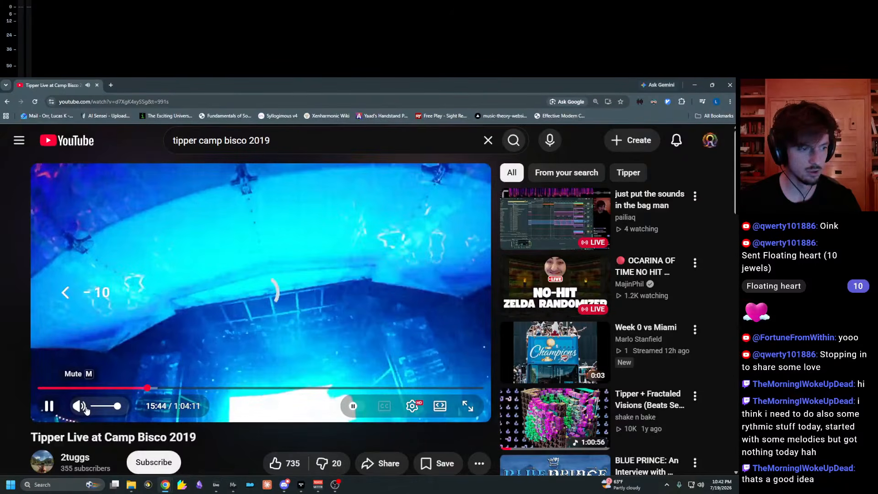
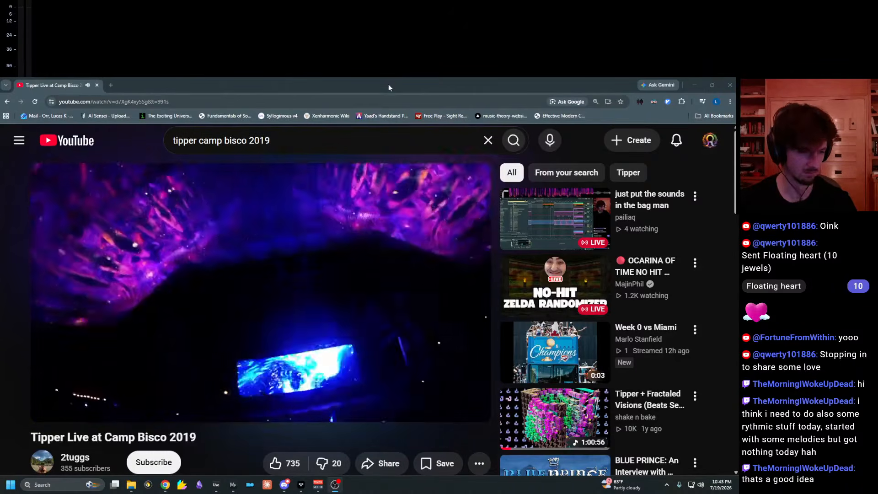
mouse_move(328, 270)
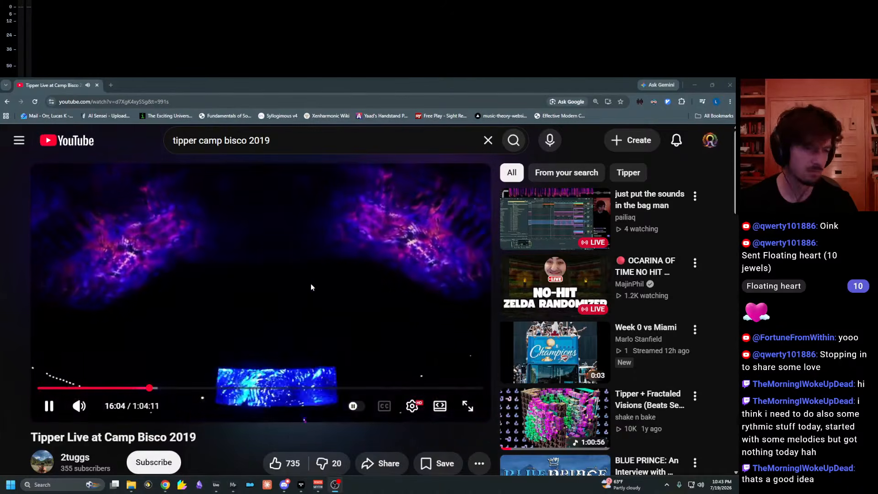
click(293, 273)
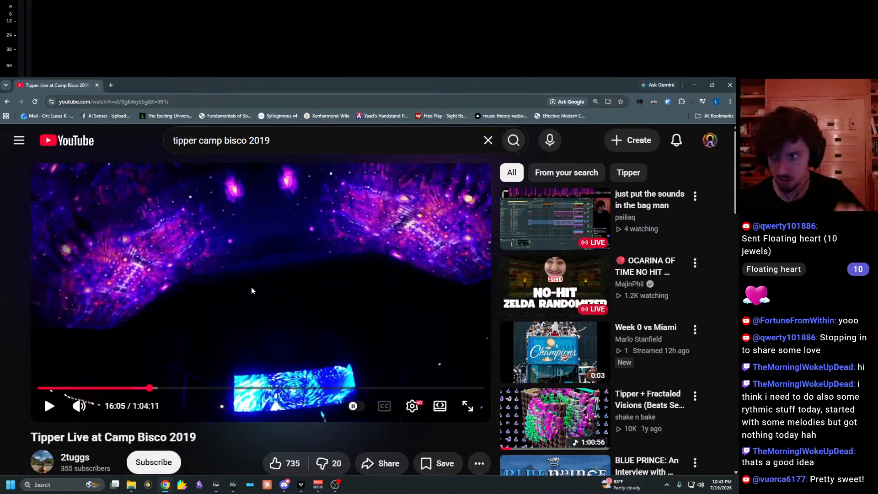
Switch back to Ableton Live and play the Hip-Hop Sub Bass part from the start of drop 2.
key(alt+Tab)
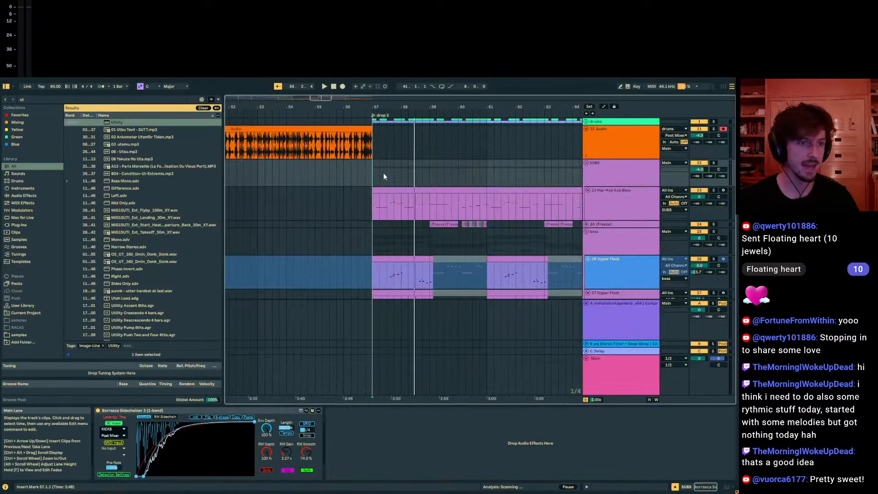
click(372, 207)
key(space)
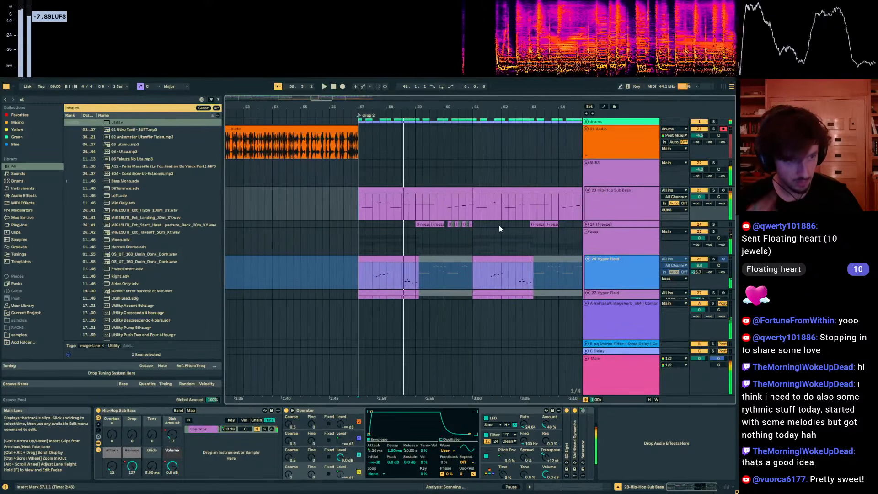
Look over the Hip-Hop Sub Bass clips in drop 2 and the arrangement of the earlier sections around the breakdown.
click(409, 210)
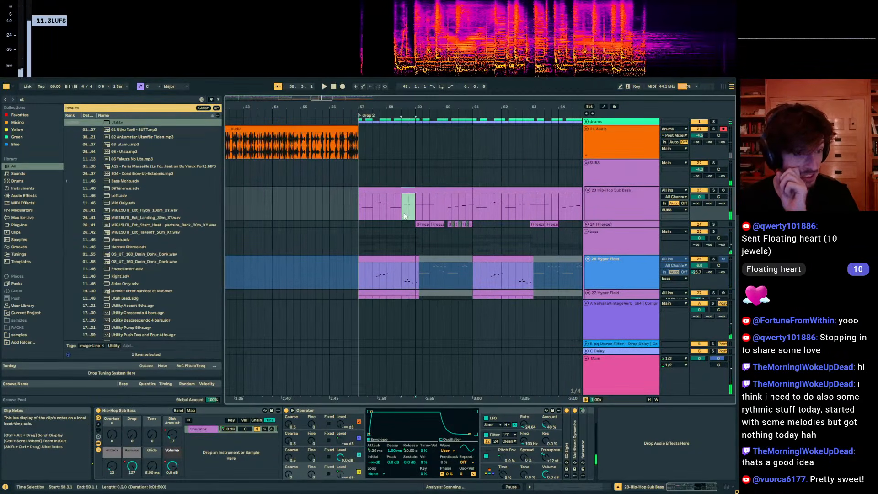
click(400, 207)
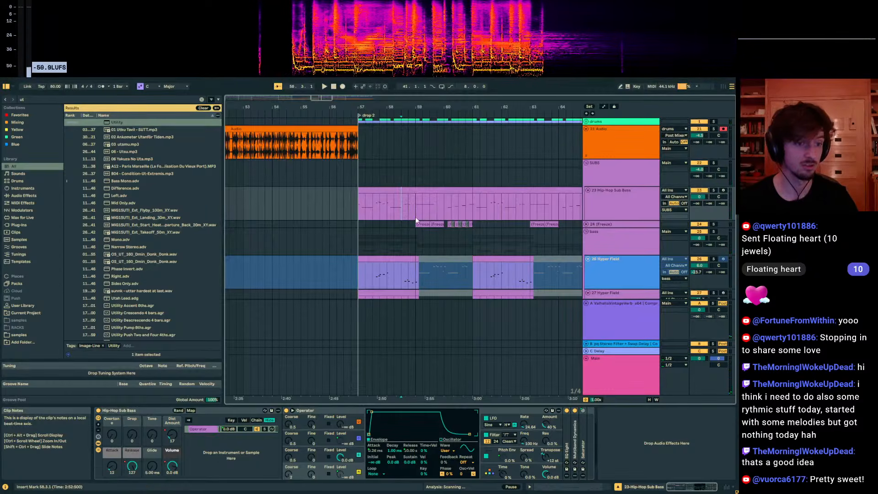
click(417, 212)
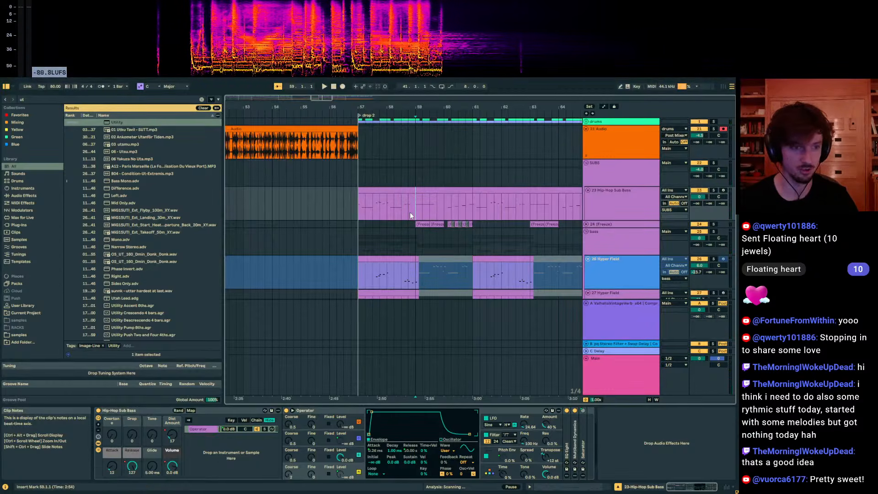
click(517, 190)
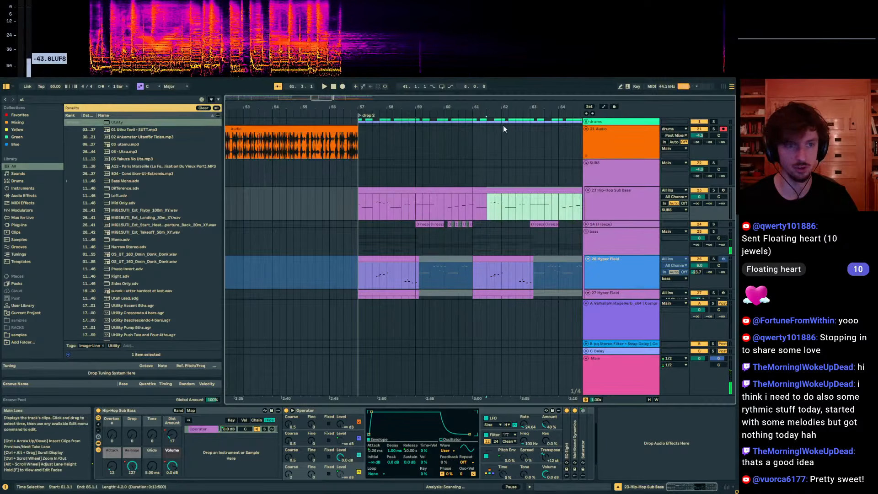
drag(503, 115, 581, 83)
click(519, 232)
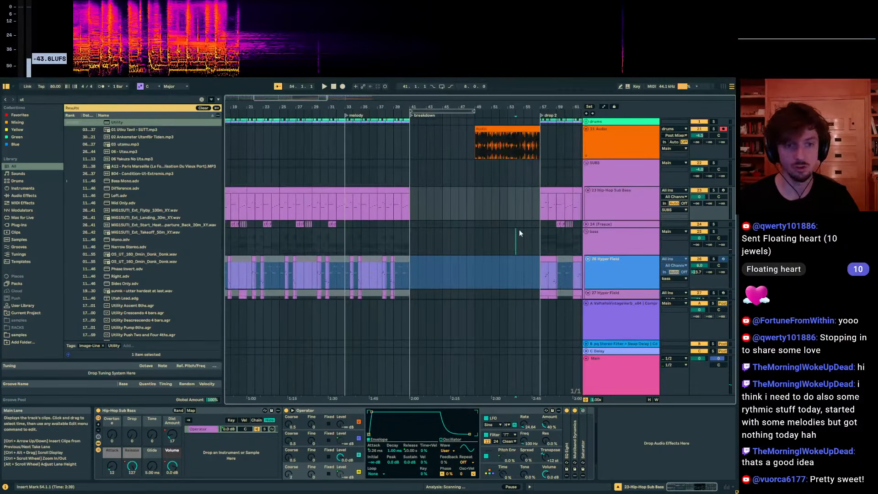
drag(296, 107, 425, 104)
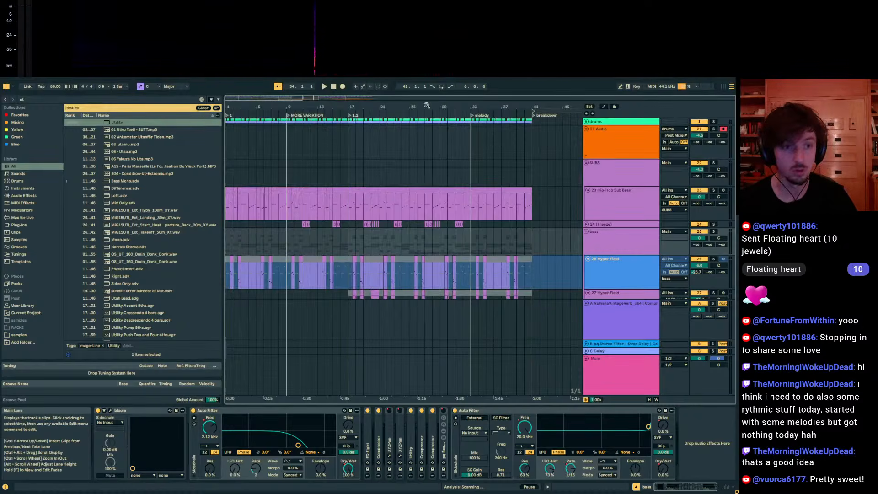
drag(499, 105, 315, 207)
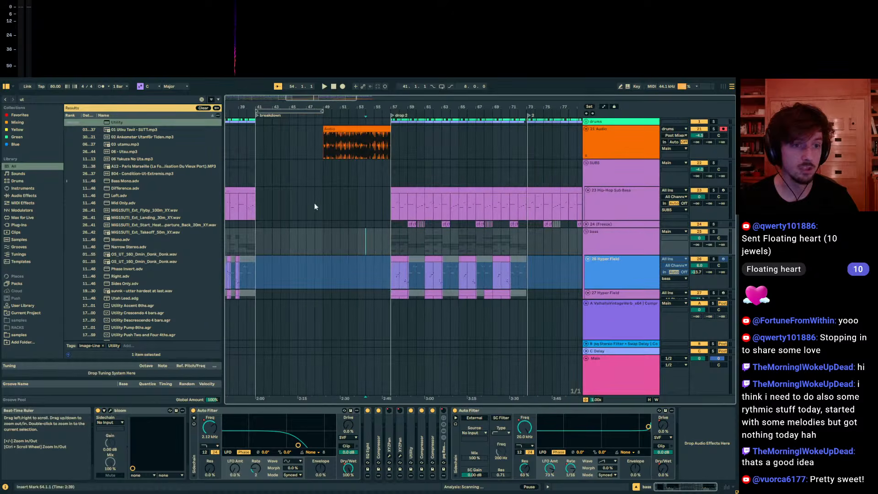
Play into drop 2, lower the 21 Audio track to -8.4 dB and trim its clip to leave a short gap before the drop.
click(387, 213)
scroll(390, 104, up, 4)
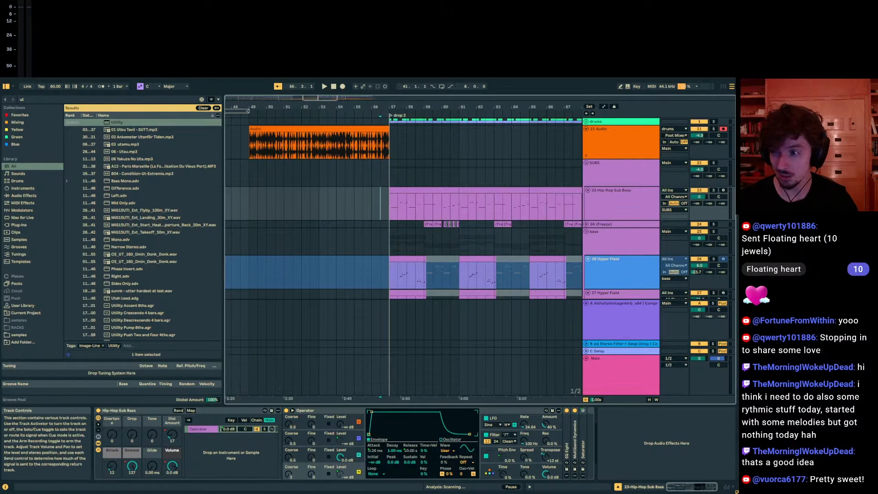
click(355, 208)
key(space)
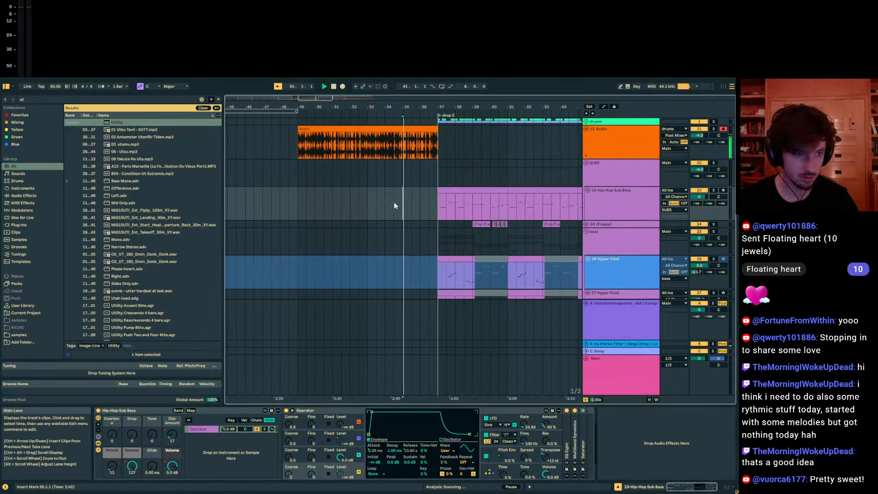
click(422, 207)
click(624, 143)
drag(709, 142, 709, 97)
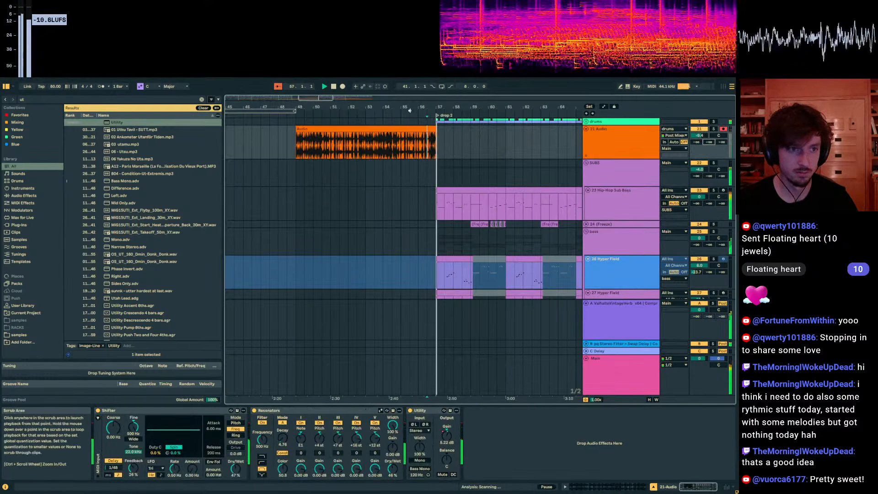
drag(432, 108, 433, 139)
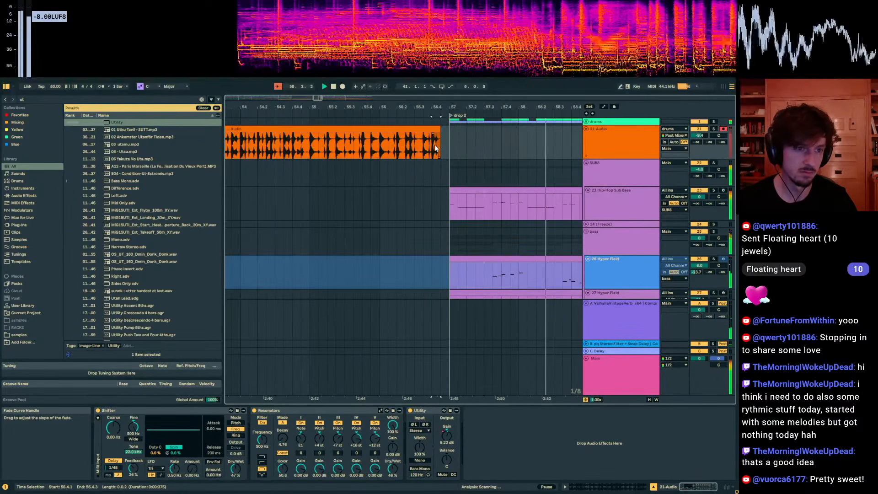
drag(437, 108, 345, 89)
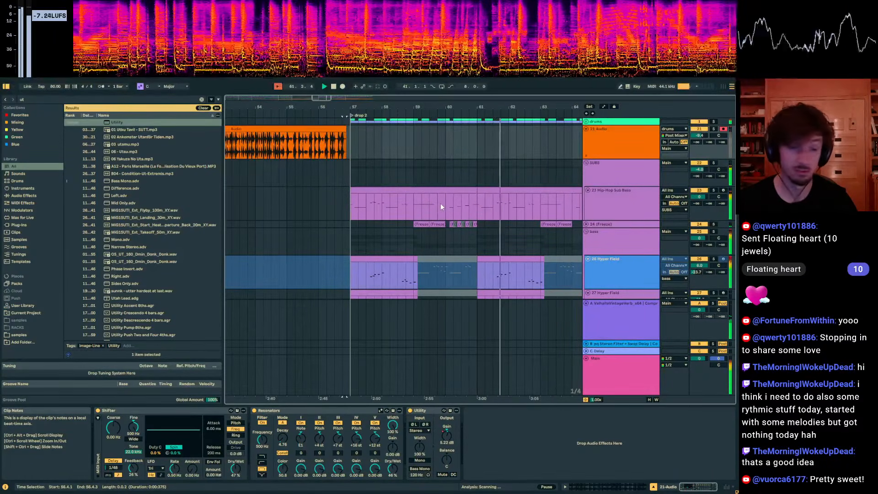
Look through the bass group's tracks in drop 2 during playback.
drag(475, 109, 401, 108)
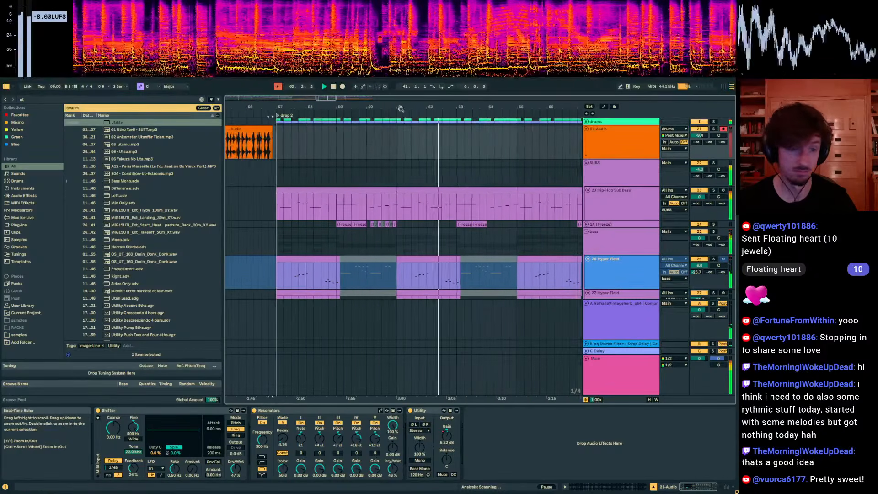
scroll(586, 219, down, 2)
click(587, 201)
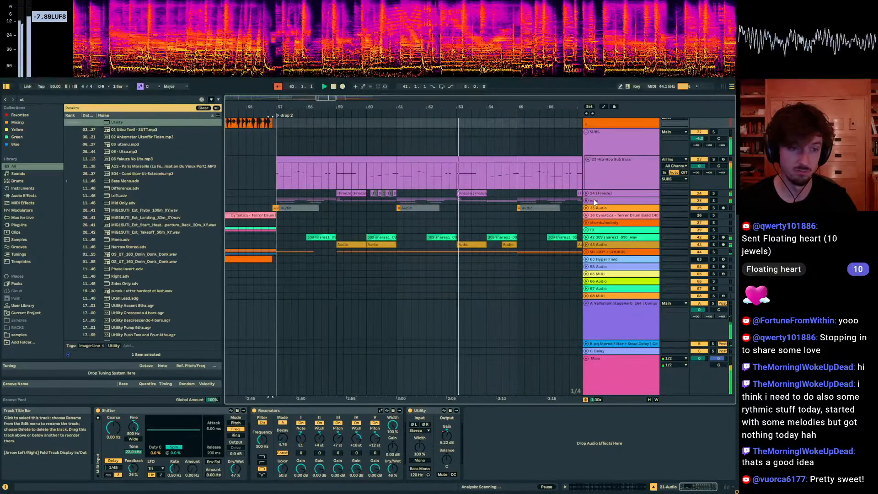
click(593, 200)
scroll(447, 176, down, 3)
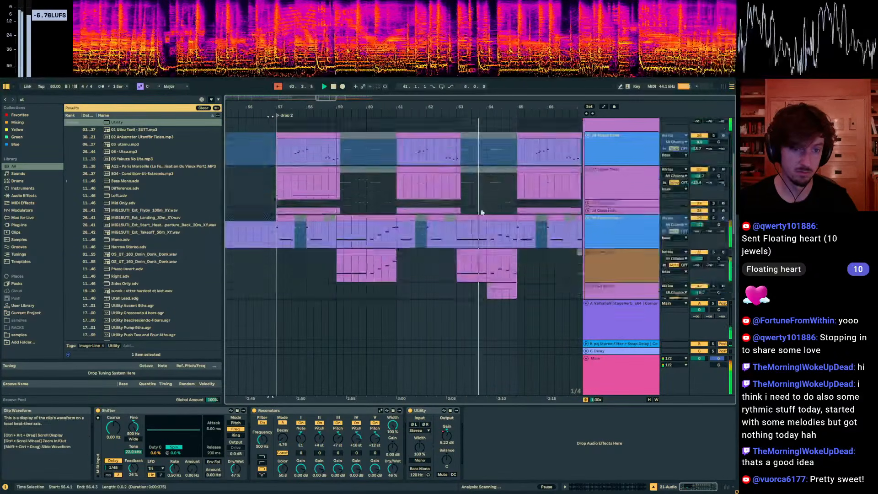
Solo the 27-Hyper Field track and transpose its notes between about bars 62.3 and 63 up one octave.
drag(447, 175, 459, 178)
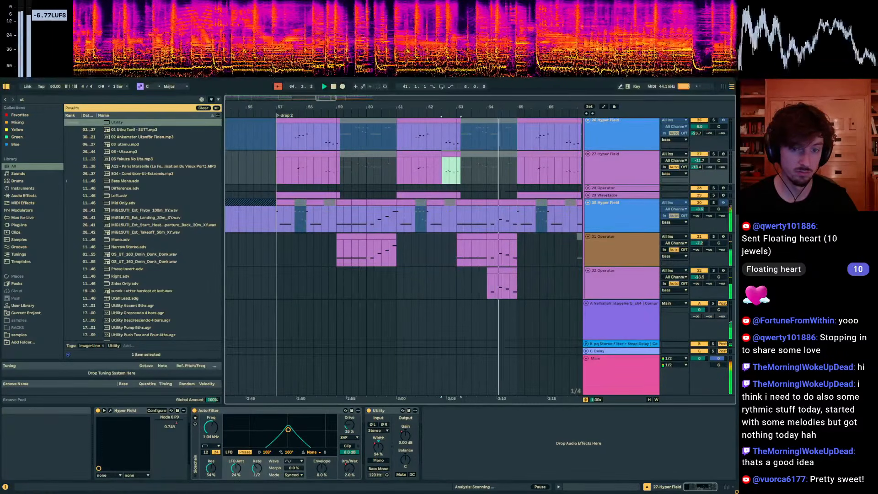
click(714, 154)
key(space)
key(space)
click(595, 487)
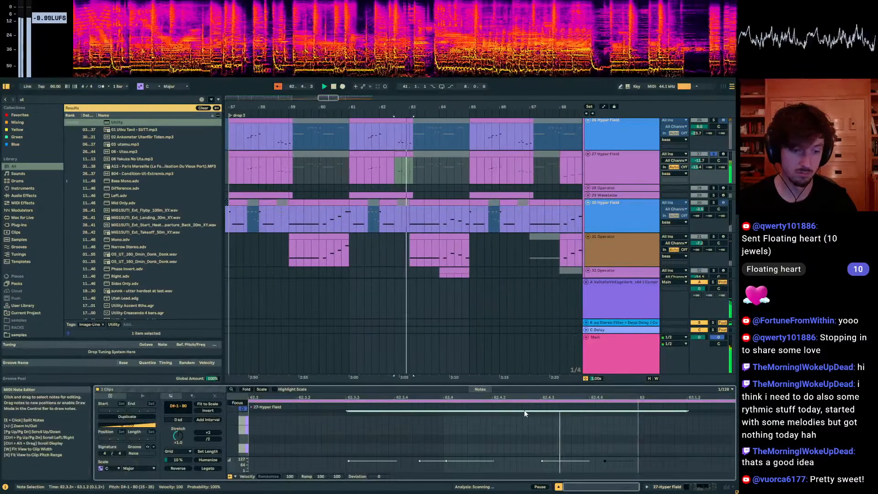
key(ctrl+a)
key(space)
key(space)
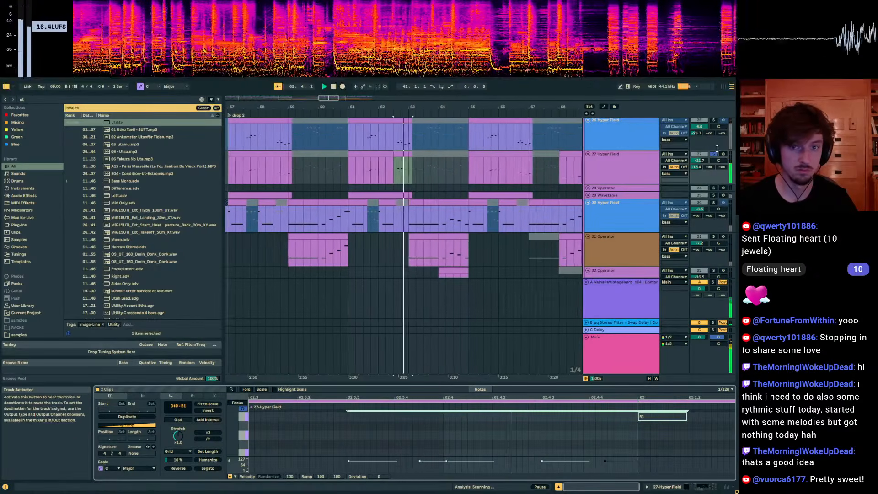
End the solo and check the 26-Hyper Field track's automation around bar 62.
click(631, 132)
key(space)
key(a)
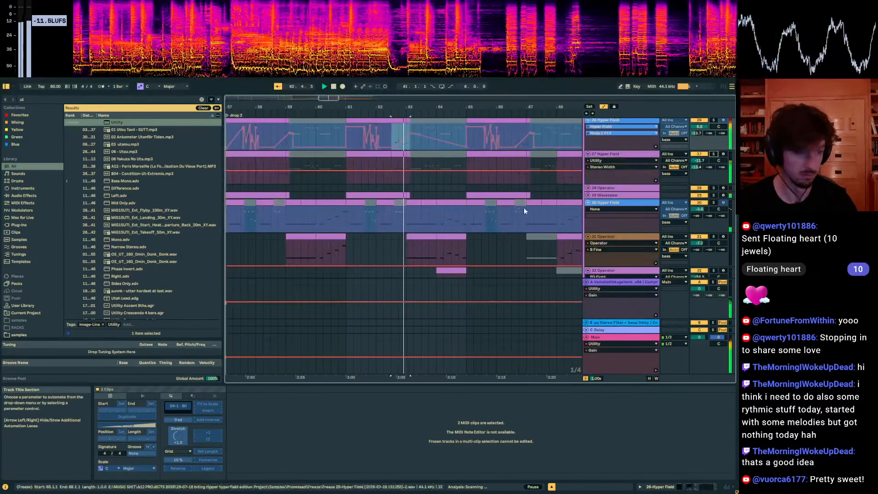
key(a)
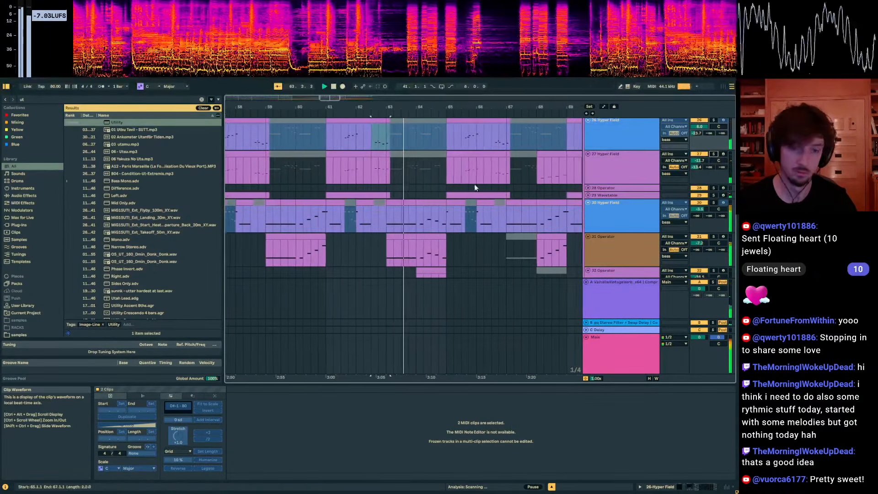
Transpose all 27-Hyper Field notes in the selection from 66.3.1 to 67.3.1 up one octave.
click(505, 174)
double_click(506, 174)
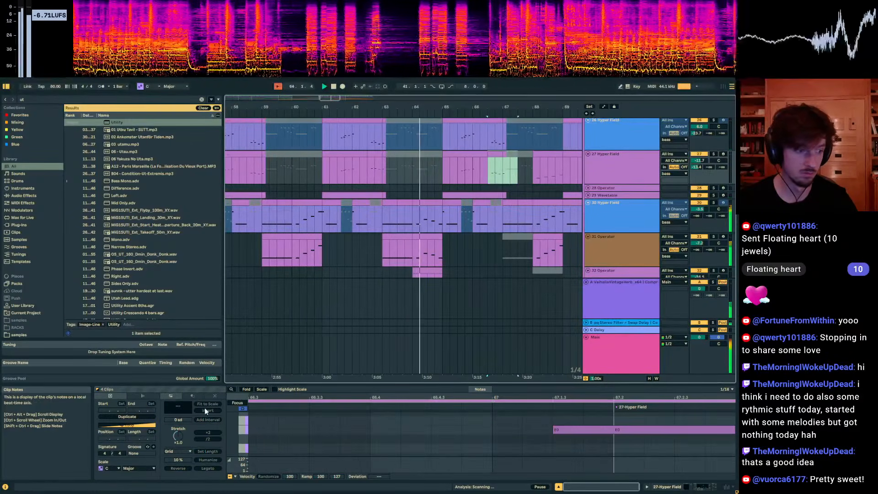
click(243, 408)
click(400, 446)
key(ctrl+a)
key(shift+Up)
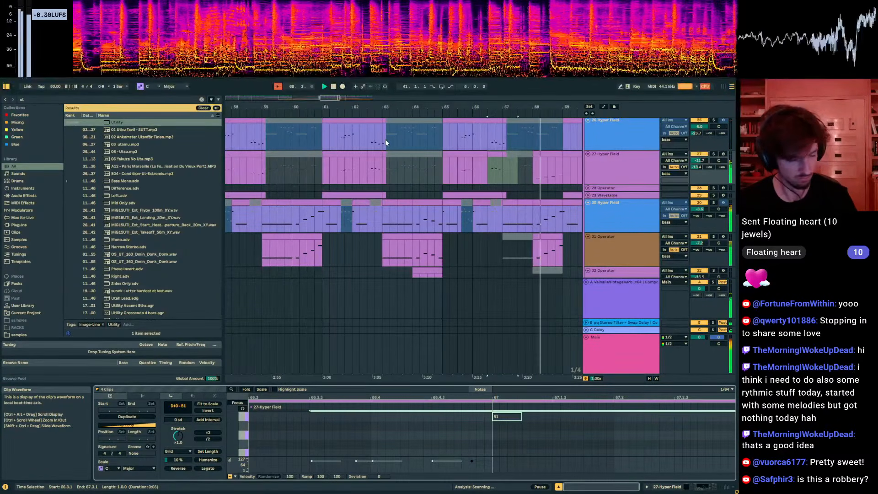
click(533, 177)
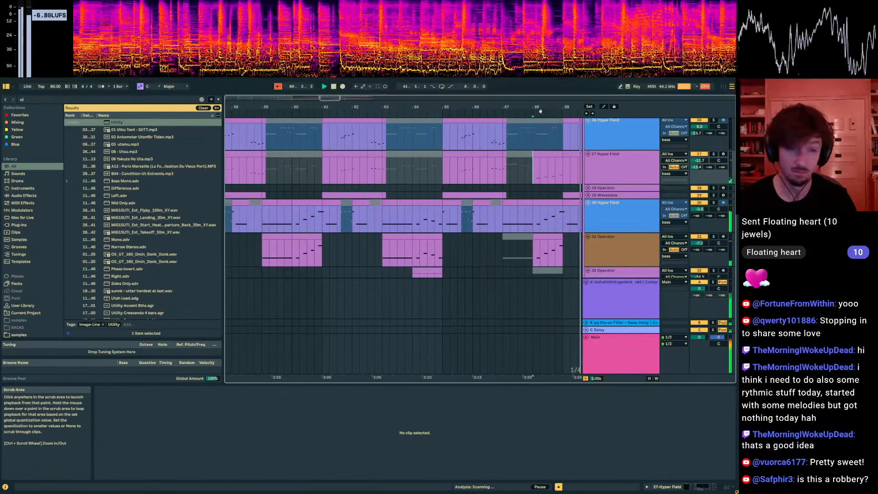
Listen through the end of drop 2 into the section at bar 73 and fold the bass group.
drag(531, 106, 412, 98)
click(450, 198)
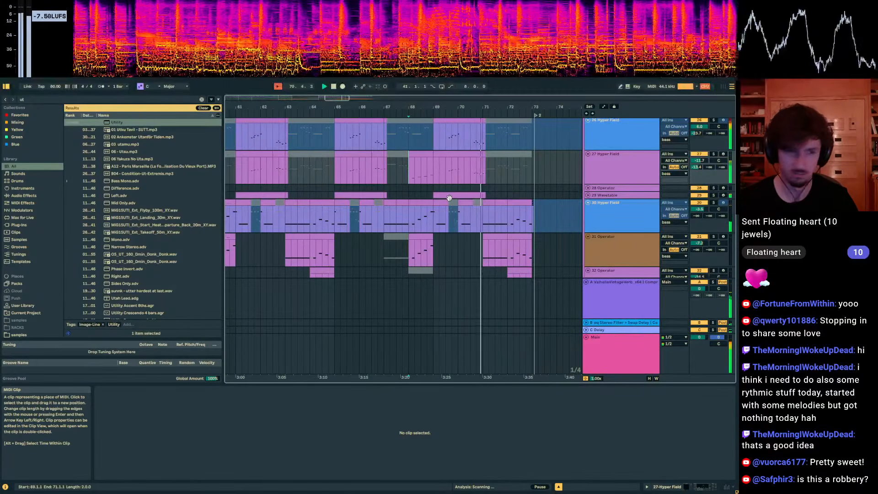
scroll(494, 211, up, 2)
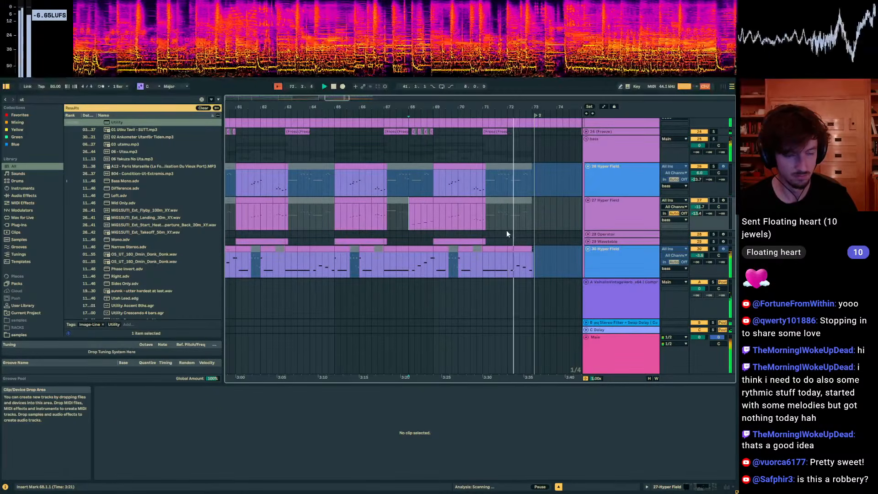
drag(522, 107, 474, 123)
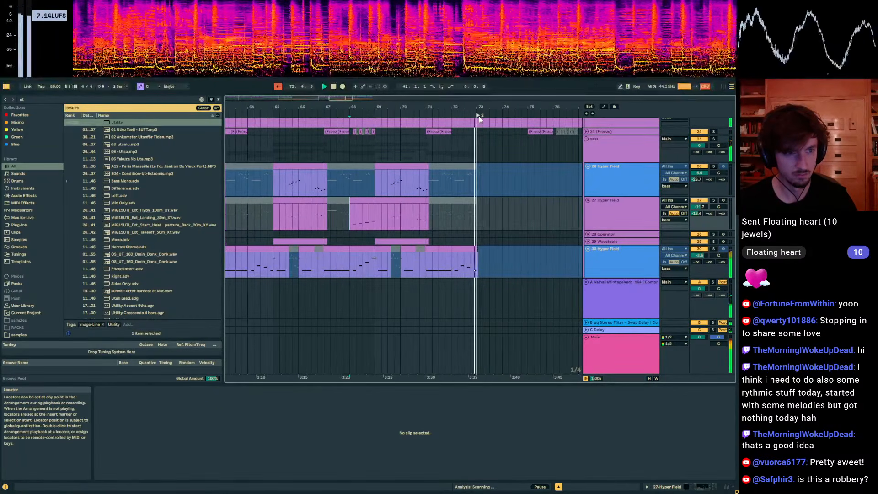
scroll(503, 197, up, 2)
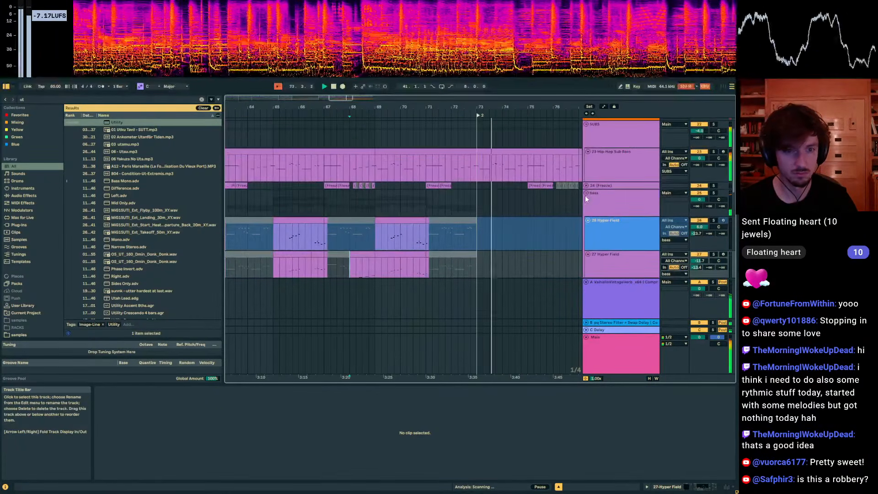
click(586, 196)
click(586, 199)
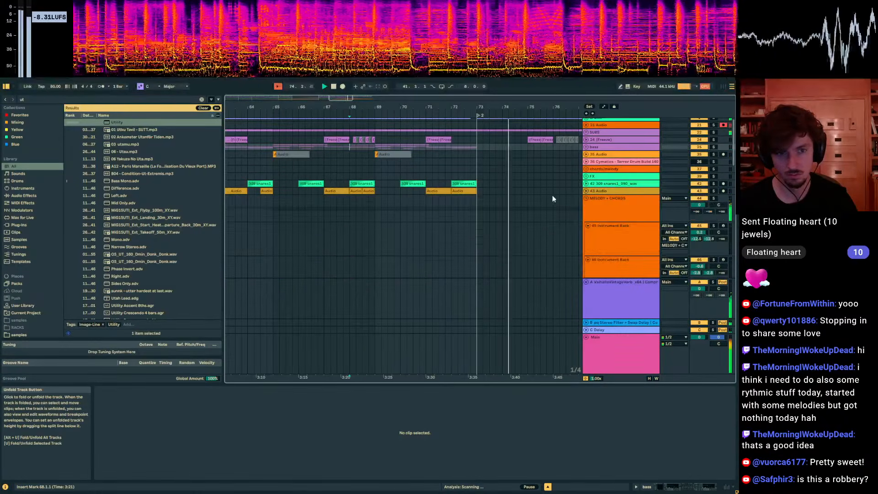
Examine the chord tracks from bar 73, including the frozen clips and the 54-Wavetable clip's notes.
scroll(544, 206, down, 4)
click(529, 224)
click(464, 224)
scroll(514, 245, down, 1)
scroll(513, 246, down, 2)
click(503, 197)
click(482, 197)
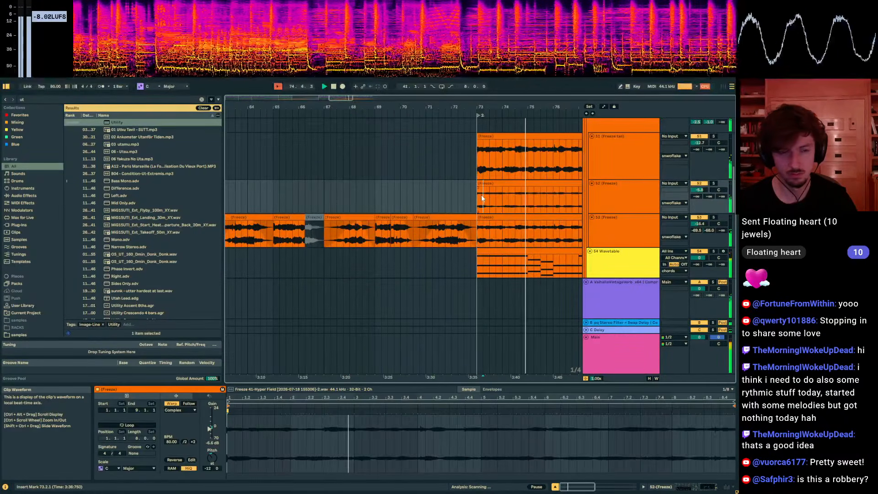
click(488, 265)
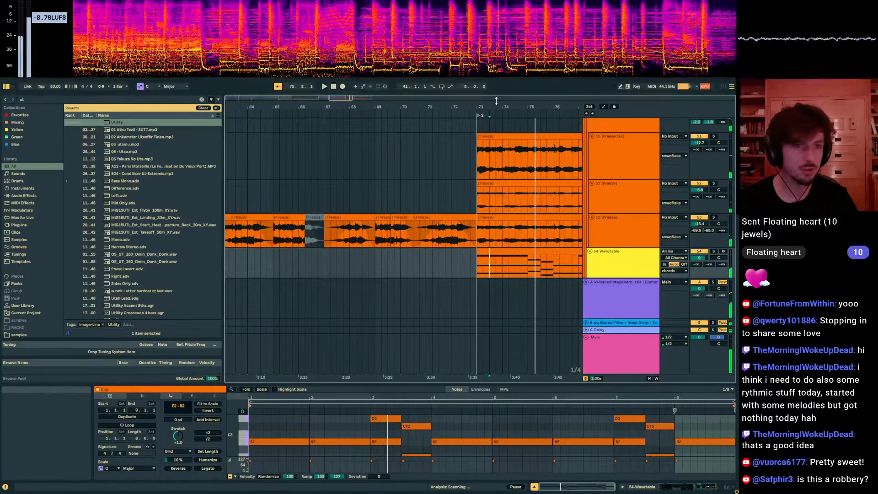
Play from bar 73 and audition the 54-Wavetable chords and the frozen track 53 in solo.
scroll(435, 223, down, 4)
click(409, 200)
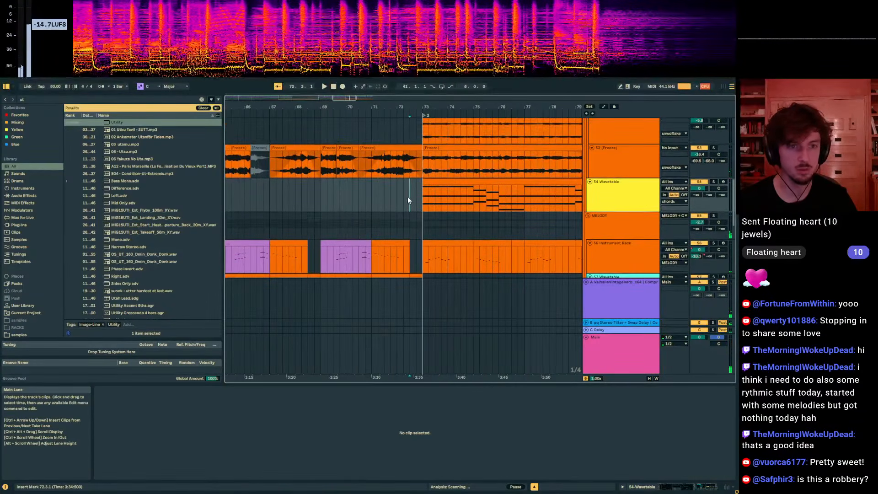
click(424, 201)
key(space)
click(714, 182)
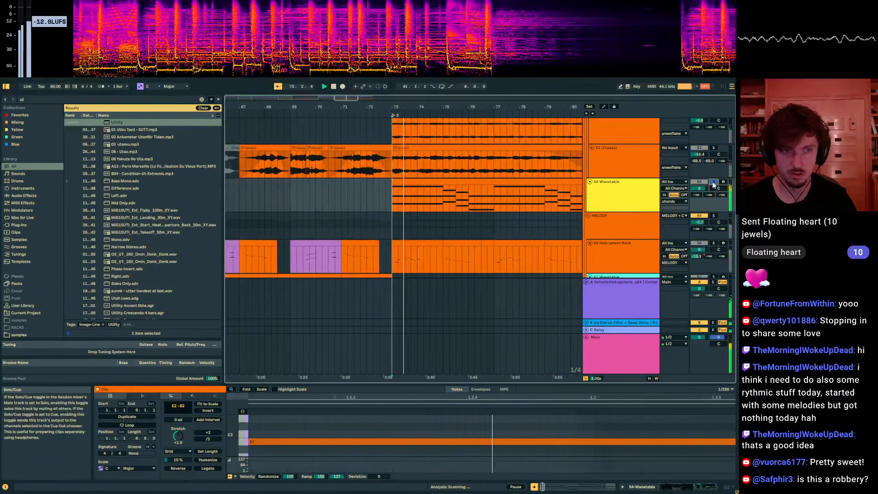
click(714, 148)
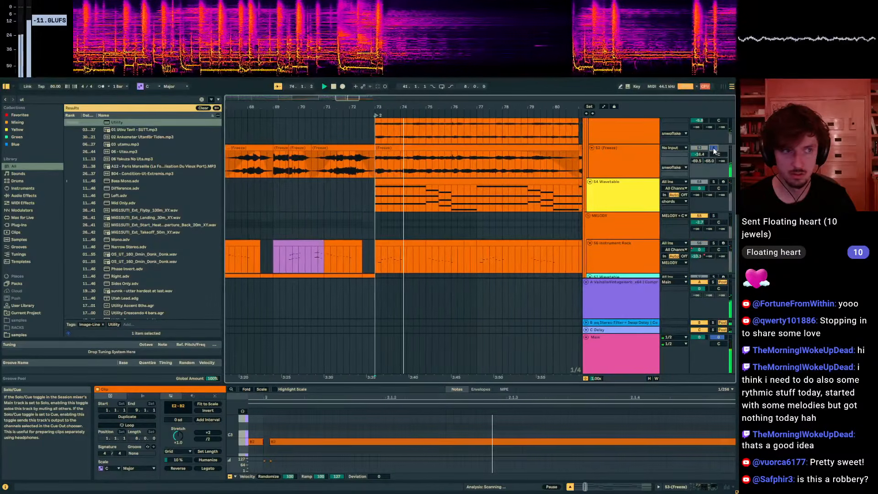
Inspect the melody tracks after bar 73 and the notes of the deactivated 58-Wavetable clip.
scroll(408, 188, down, 1)
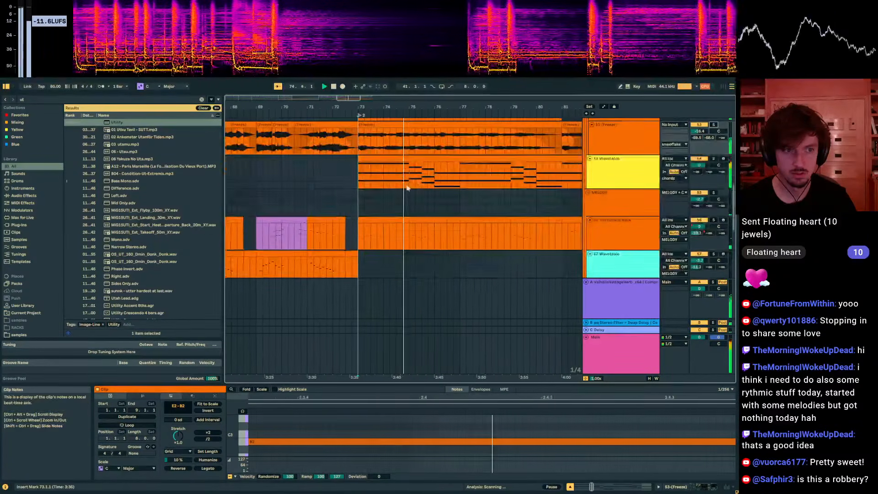
scroll(408, 188, down, 2)
click(351, 186)
scroll(351, 193, down, 2)
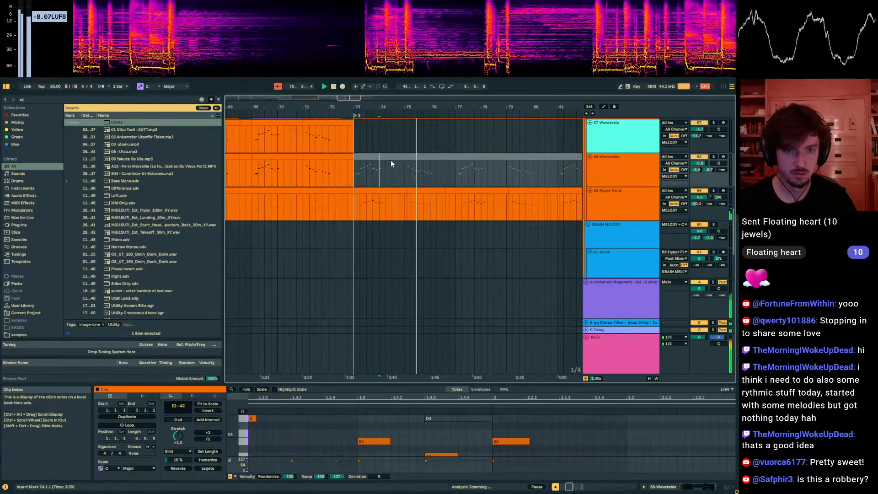
Reactivate the 58-Wavetable melody from bar 73 to about bar 80 and solo the 59-Hyper Field track.
drag(391, 160, 541, 156)
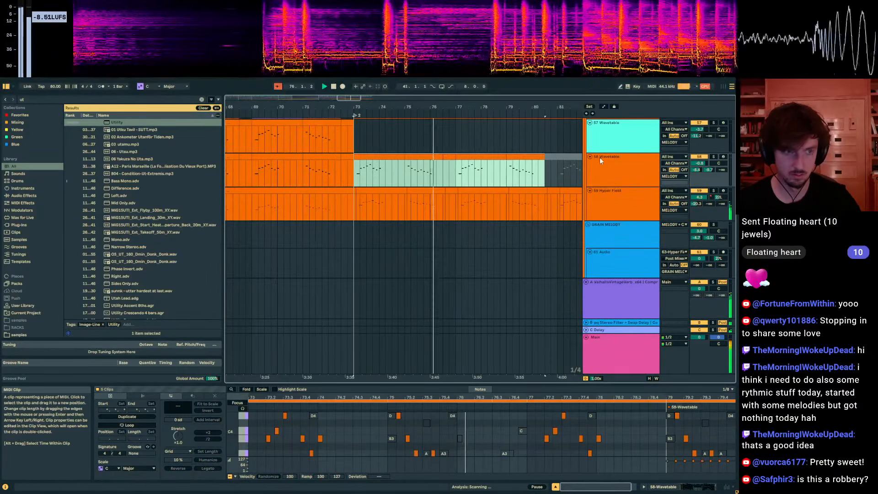
click(713, 191)
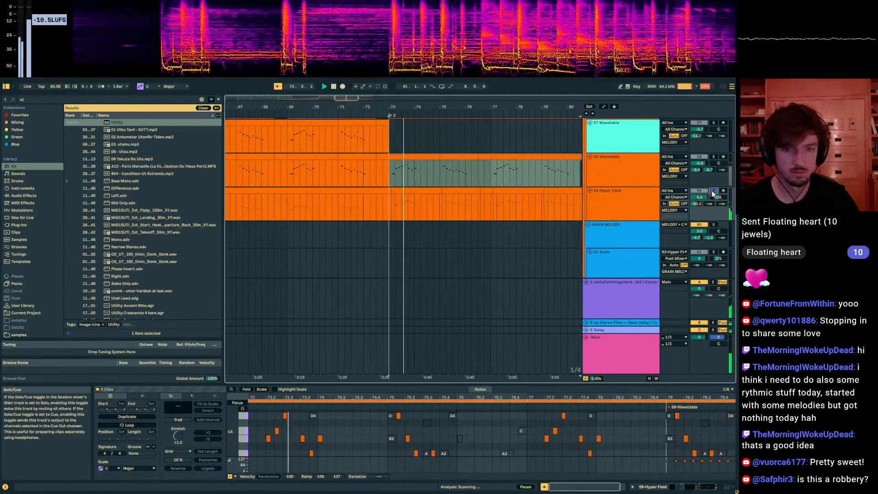
Show the 59-Hyper Field track's devices and examine the modules and envelopes in the Hyper Field synth window.
click(626, 201)
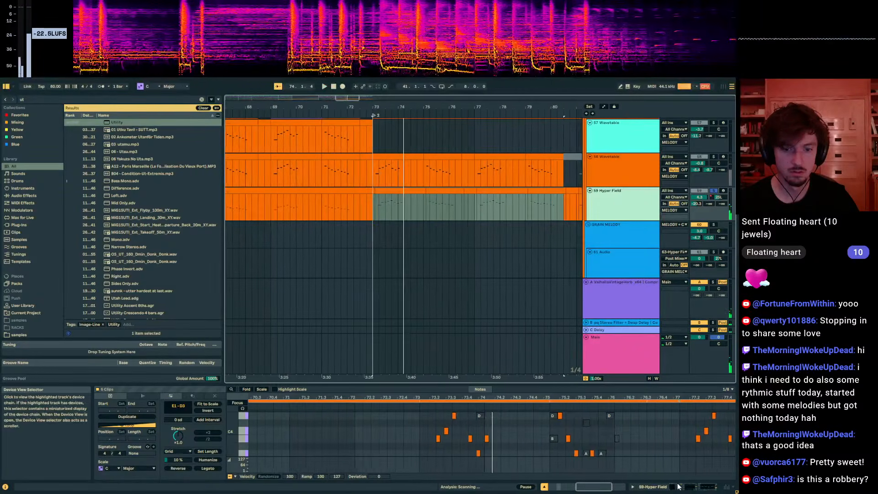
click(679, 486)
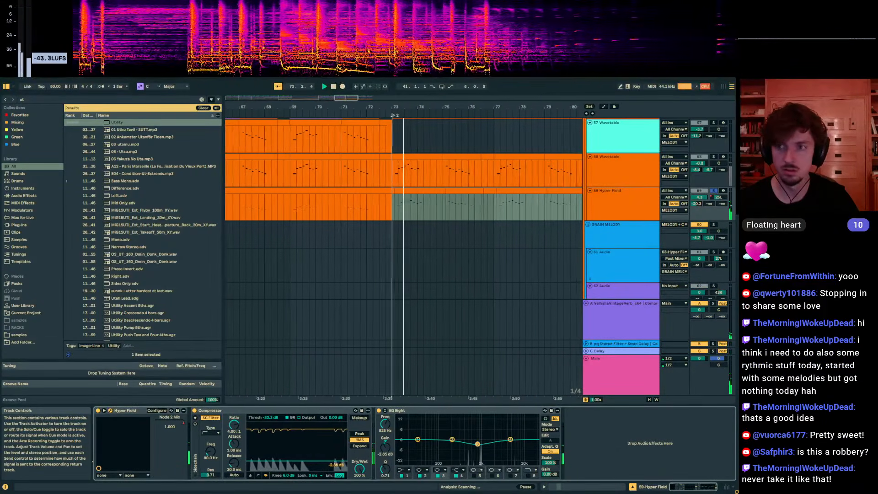
drag(732, 108, 206, 103)
click(652, 128)
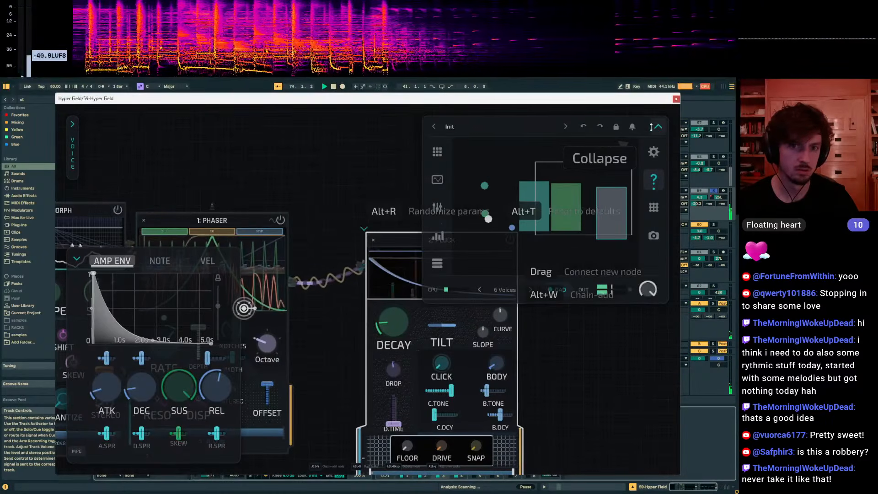
click(659, 128)
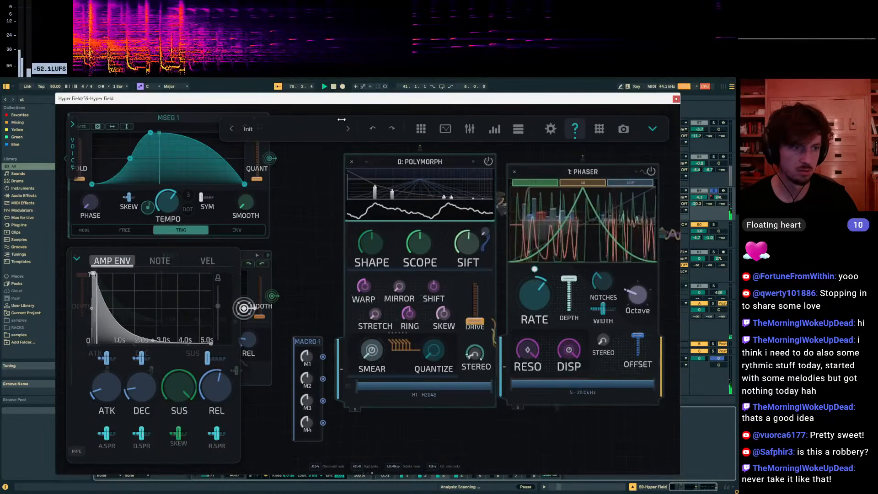
drag(365, 98, 411, 405)
Fold the snwoflake group in the chords and return to the tracks of the MELODY group.
scroll(595, 219, up, 4)
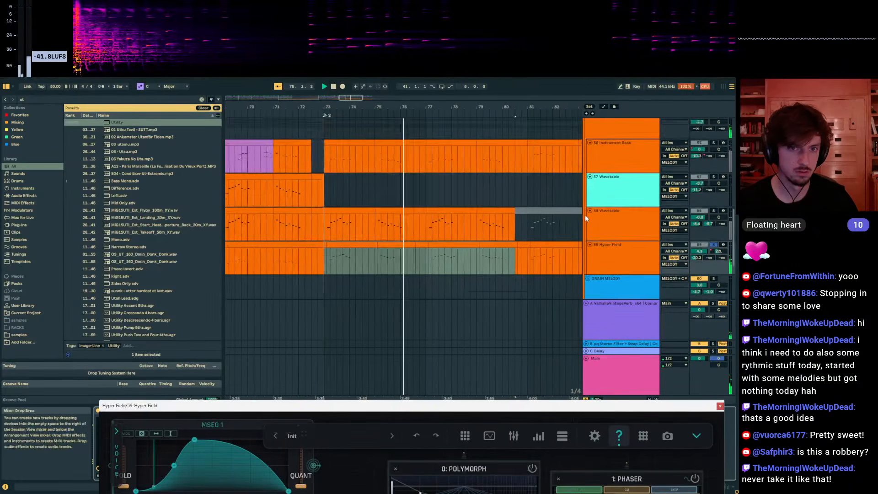
click(603, 177)
scroll(521, 293, up, 5)
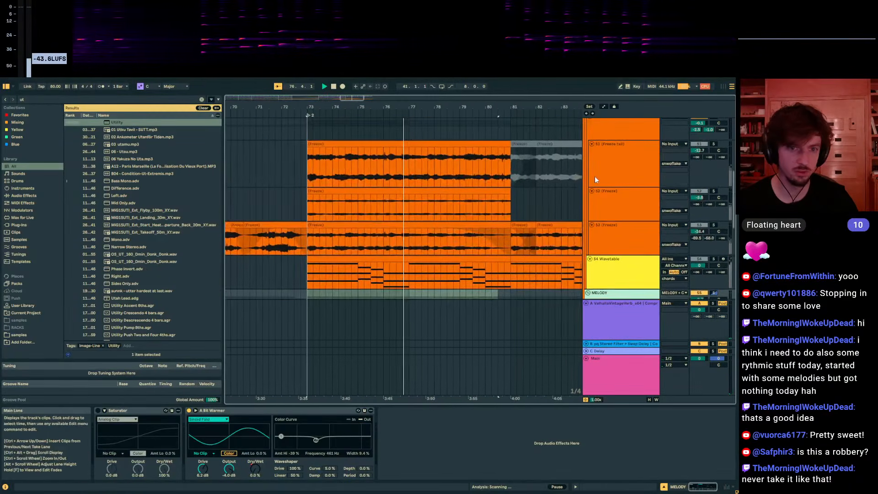
click(643, 169)
scroll(634, 188, down, 5)
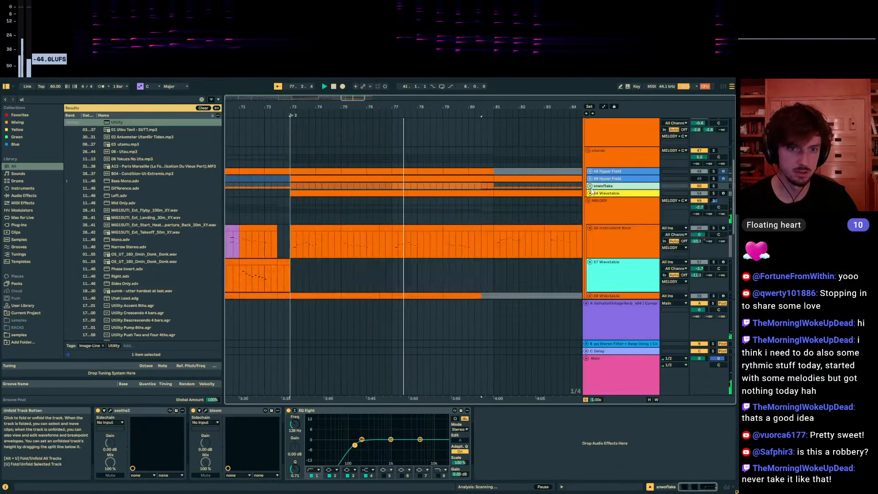
click(627, 201)
Raise the first send of 59-Hyper Field to -10.0, audition it from bar 73 and clear the synth window away.
drag(677, 99, 600, 305)
key(space)
key(space)
mouse_move(696, 196)
mouse_down()
mouse_move(697, 169)
mouse_move(696, 211)
mouse_up()
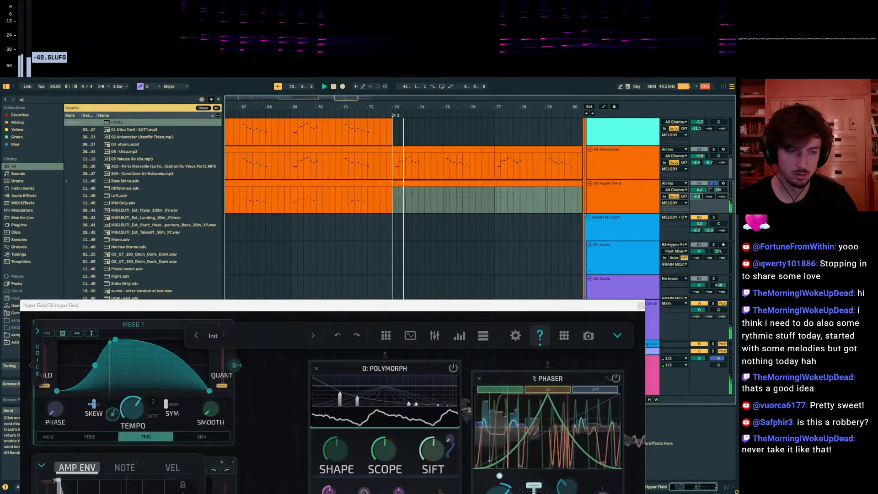
drag(492, 309, 877, 133)
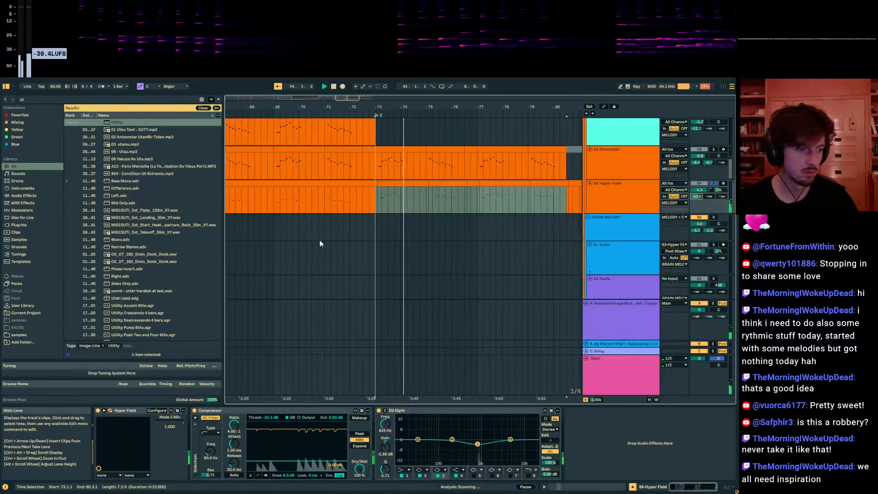
key(space)
key(space)
key(space)
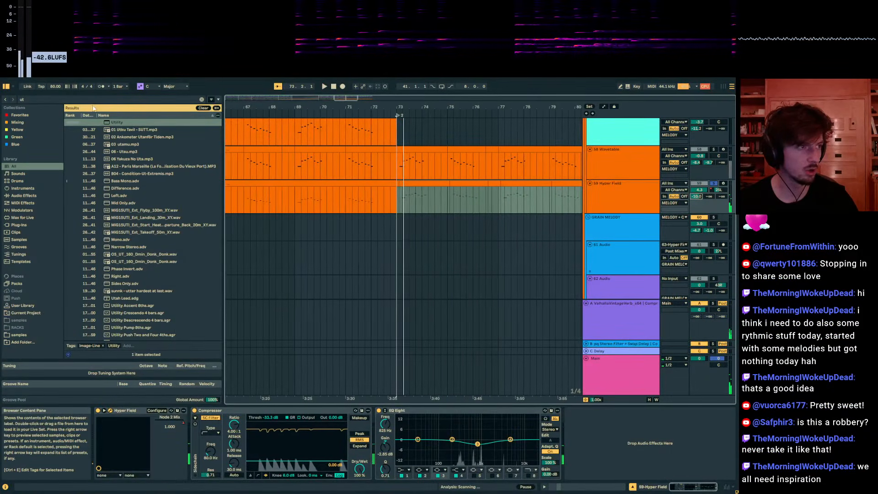
Add a Utility after the EQ Eight on 59-Hyper Field with 9.84 dB gain and unsolo the track.
click(109, 119)
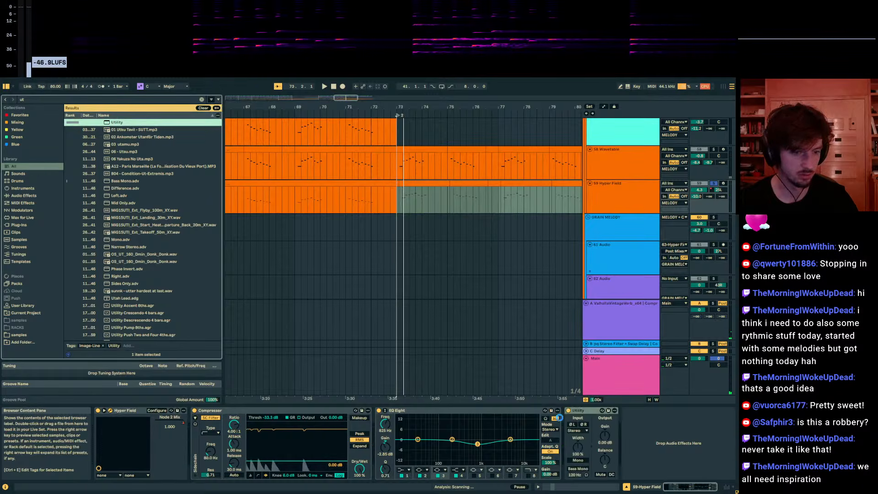
key(space)
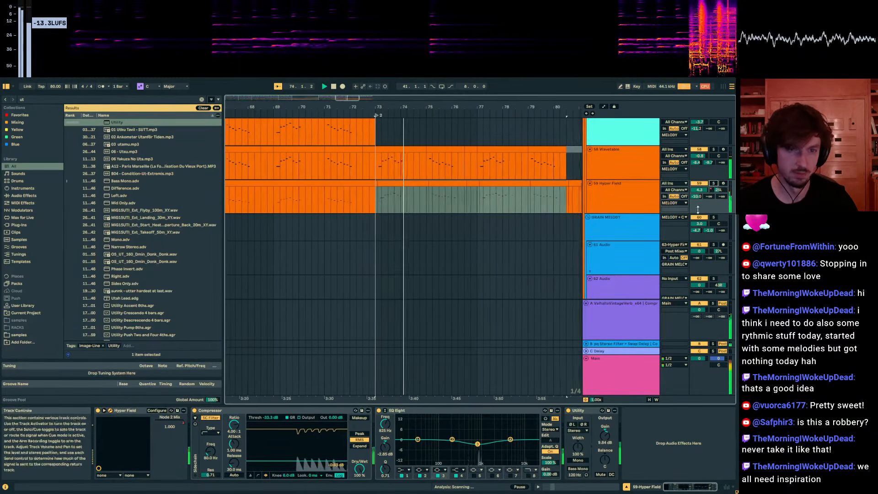
Raise both sends of the 59-Hyper Field track further while the section after bar 73 plays in the full mix.
drag(709, 197, 709, 172)
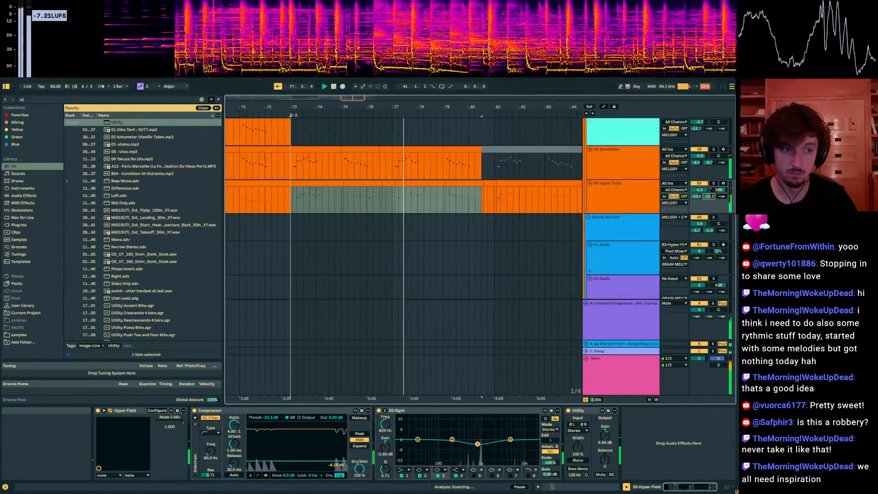
mouse_move(709, 197)
mouse_down()
mouse_move(709, 169)
mouse_move(700, 185)
mouse_up()
click(407, 178)
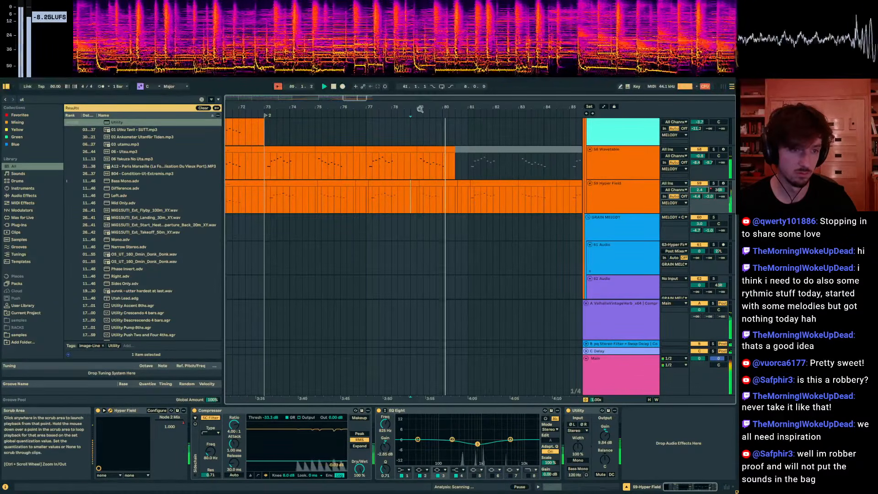
Play the melody section before the breakdown and look over its melody, chord and grain tracks.
drag(420, 110, 466, 87)
drag(415, 199, 398, 199)
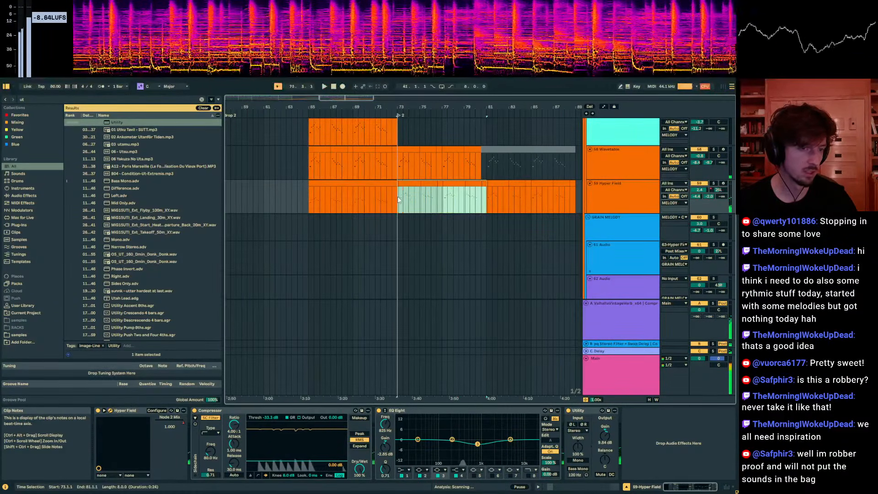
drag(412, 105, 584, 106)
click(328, 203)
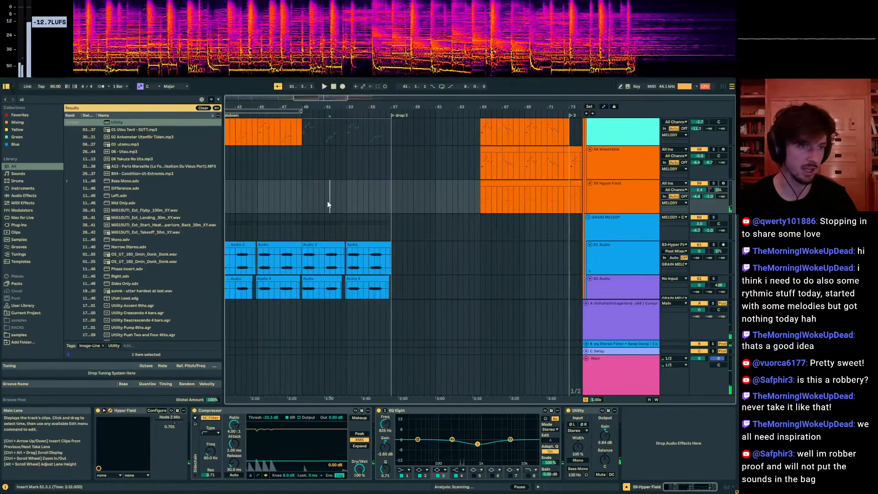
drag(303, 104, 520, 105)
click(367, 197)
key(space)
click(457, 198)
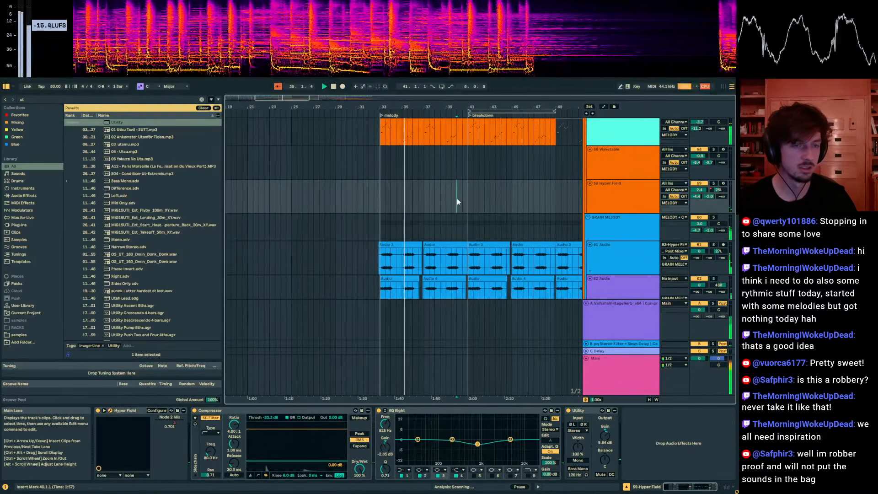
key(Right)
scroll(509, 270, up, 10)
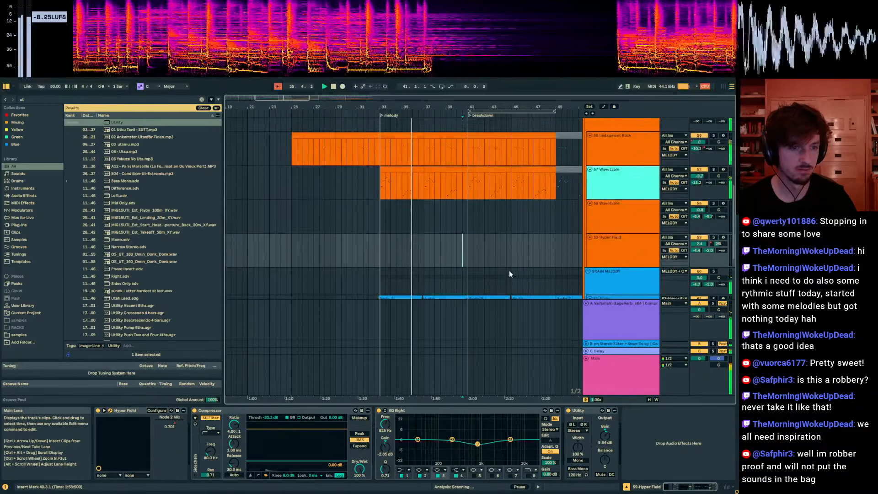
scroll(514, 273, down, 12)
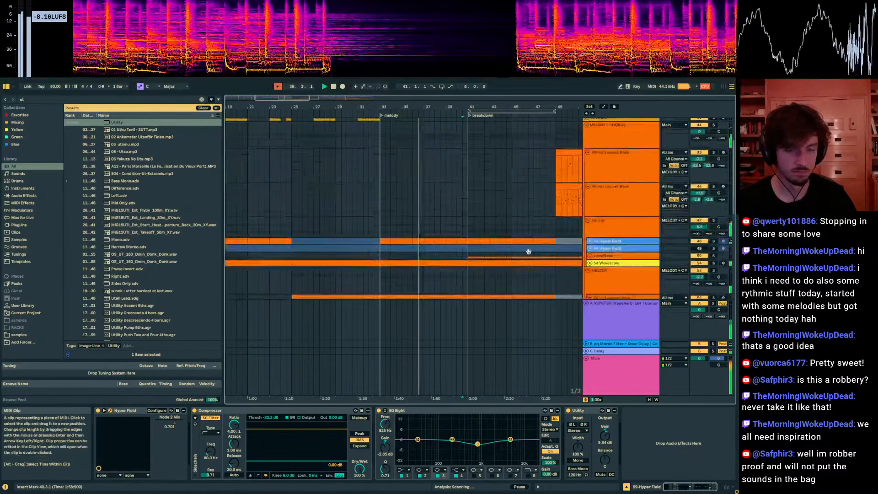
Compare the GRAIN MELODY group with its EQ Eight on and off, and set the low cut to 415 Hz.
click(602, 153)
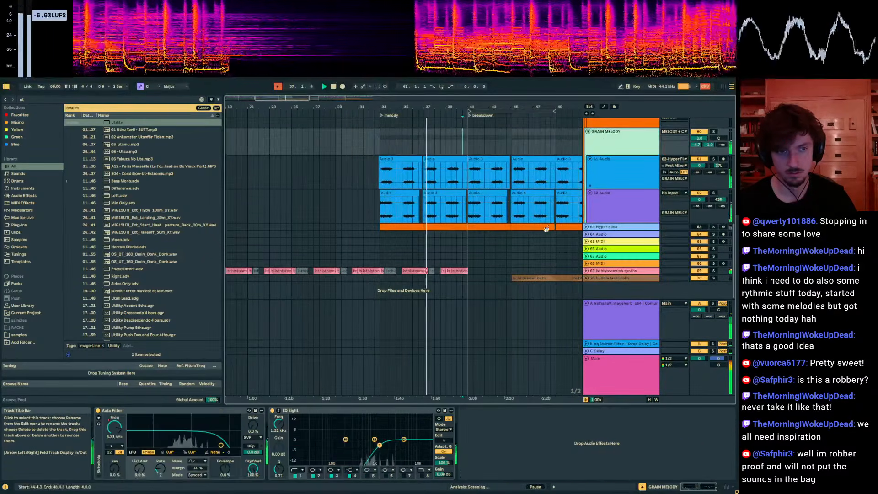
click(272, 410)
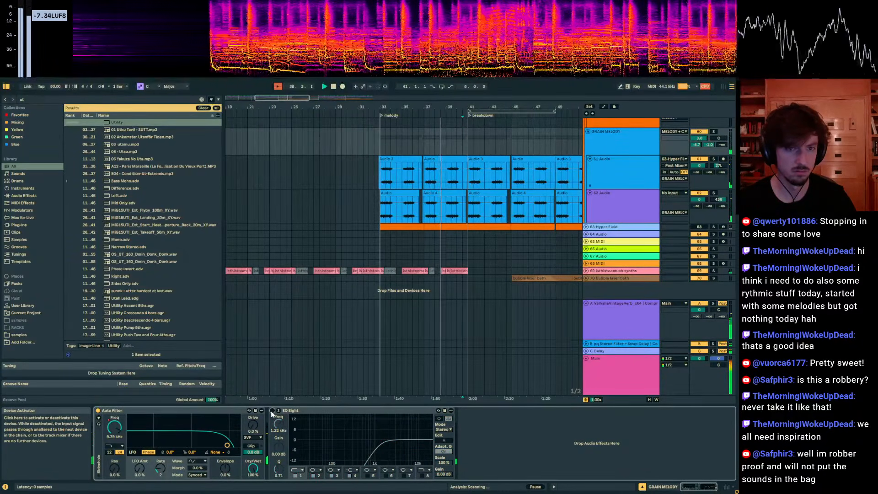
click(272, 411)
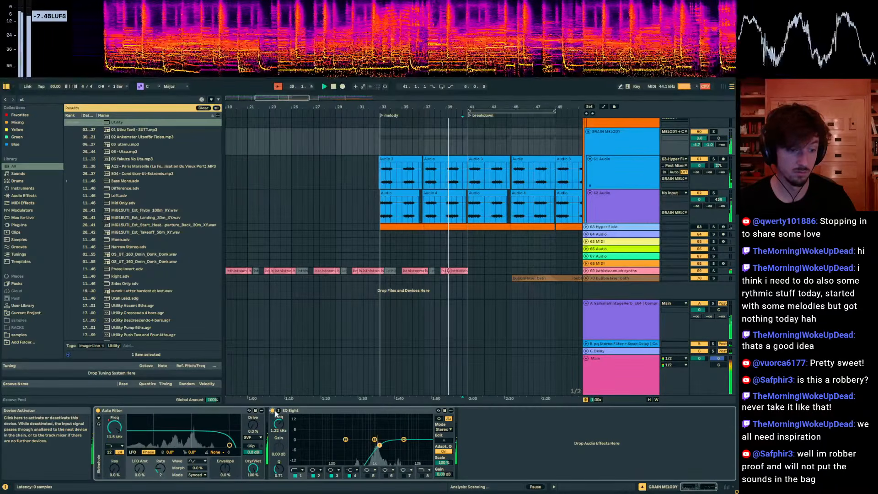
click(272, 411)
click(613, 150)
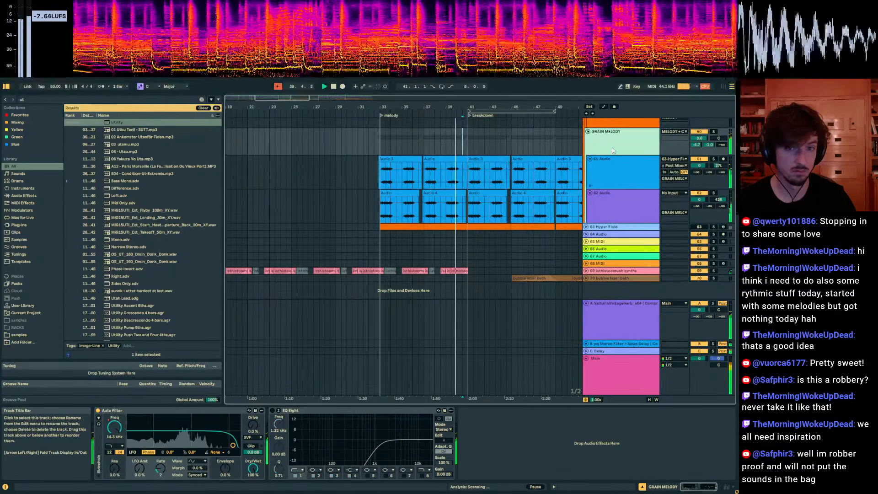
click(272, 411)
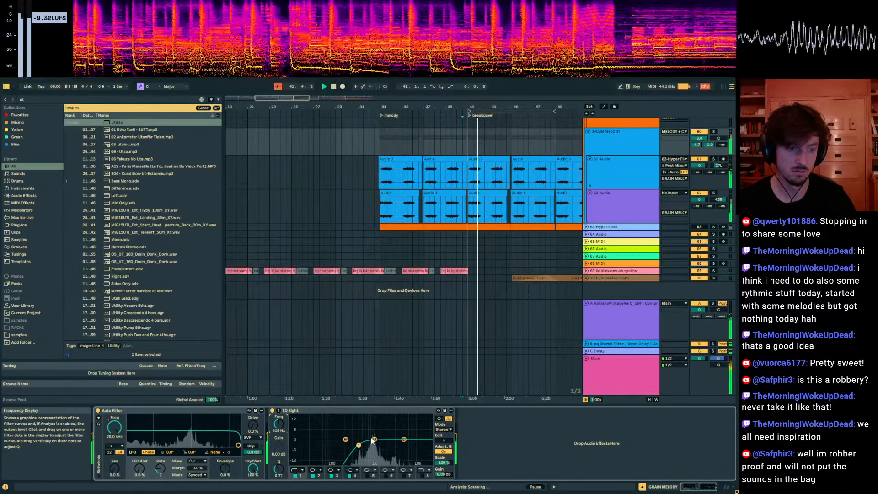
Delete both sidechain Compressors from the pq Stereo Filter + Swap Delay return track.
click(625, 344)
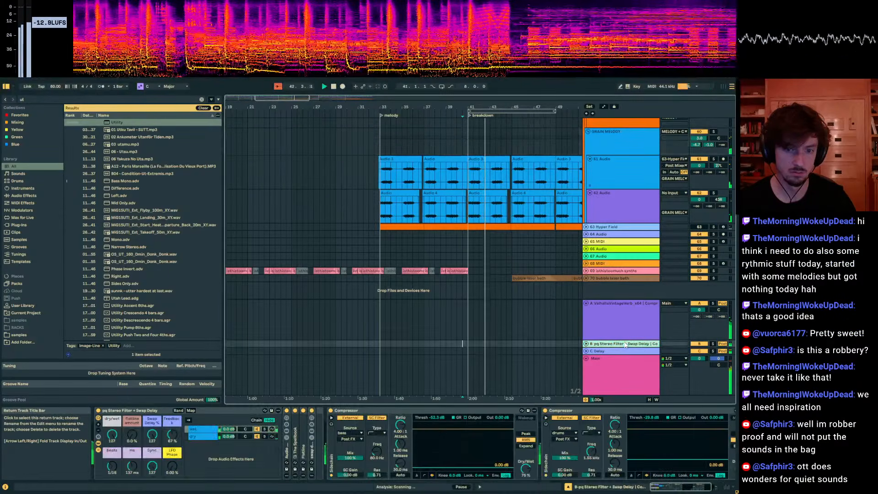
click(482, 411)
key(Delete)
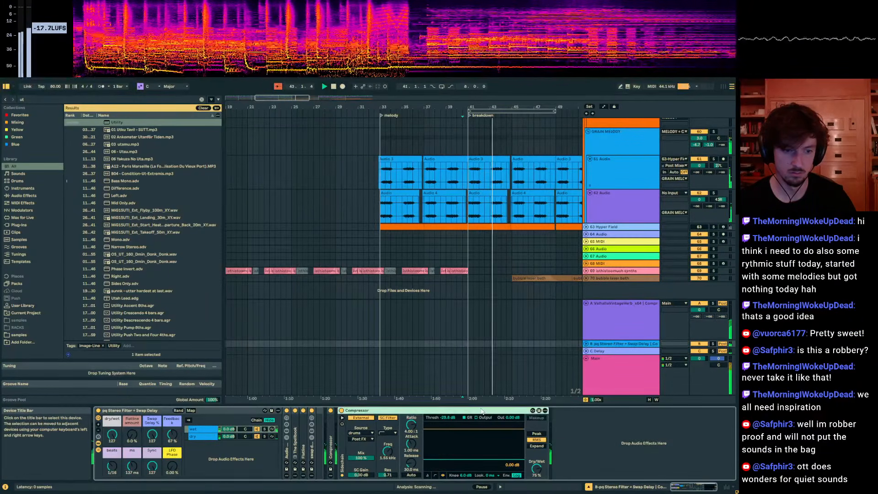
key(Delete)
Try shortening the breakdown by deleting the time from bar 49 to 57, play into drop 2, and undo the deletion.
drag(544, 107, 354, 141)
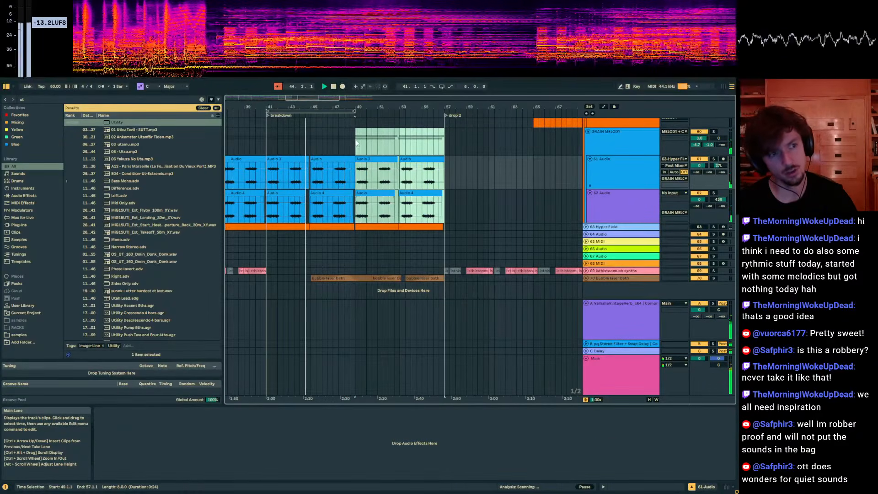
key(ctrl+shift+Delete)
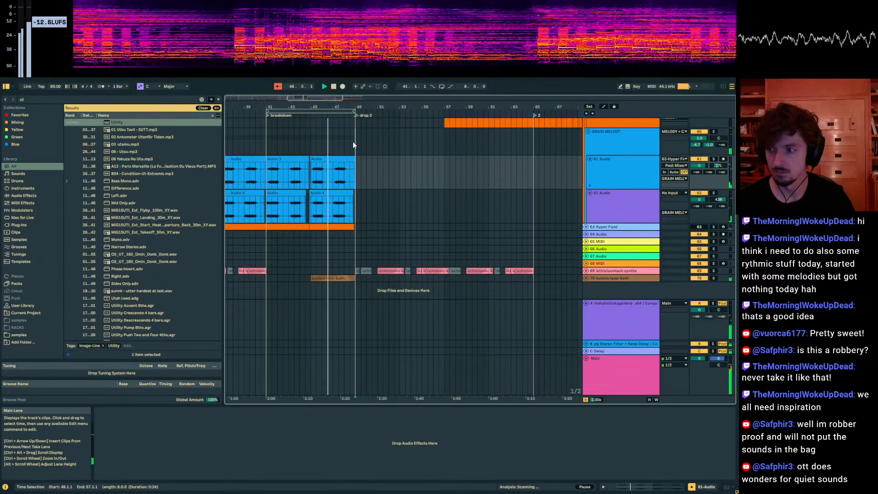
click(344, 143)
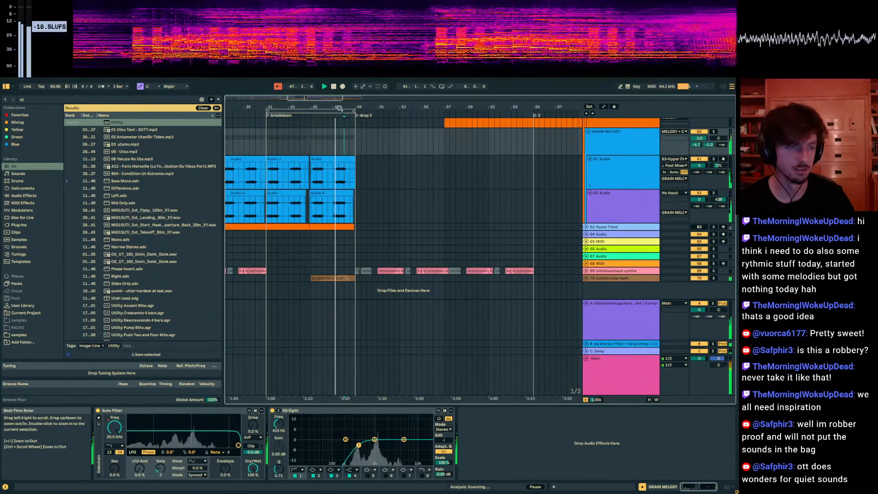
mouse_move(347, 110)
mouse_down()
mouse_move(349, 138)
mouse_move(394, 164)
mouse_move(357, 146)
mouse_move(504, 148)
mouse_up()
click(621, 147)
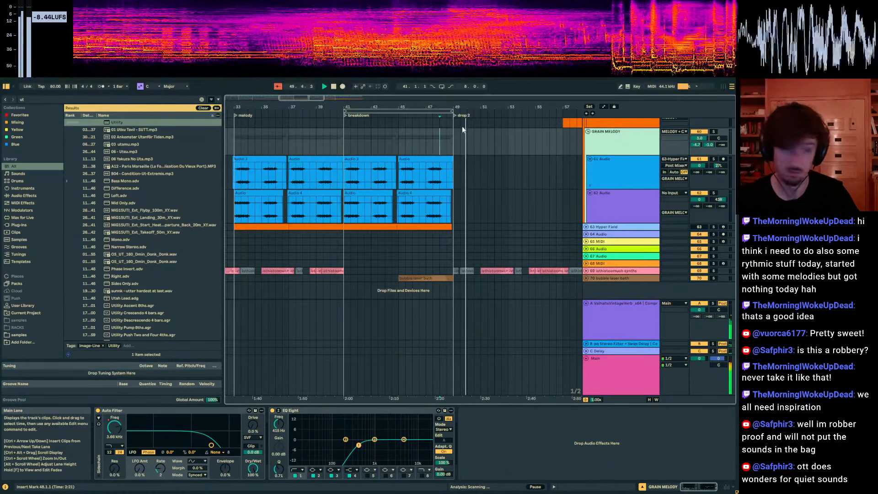
key(space)
click(375, 138)
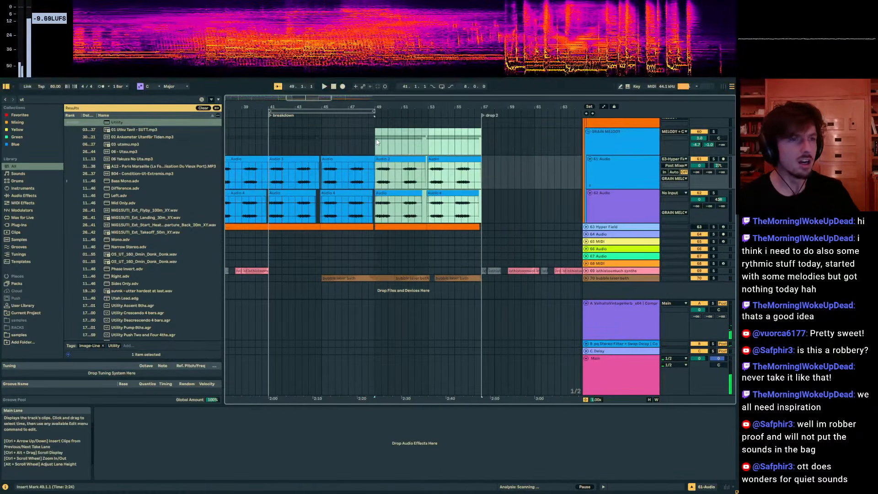
click(370, 138)
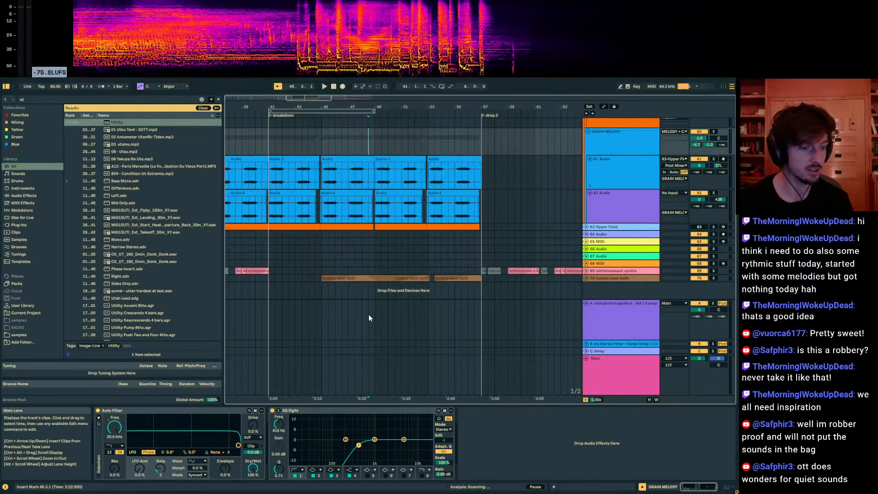
Play the breakdown from just before bar 49 and look over its melody, chord and grain tracks.
drag(368, 316, 491, 312)
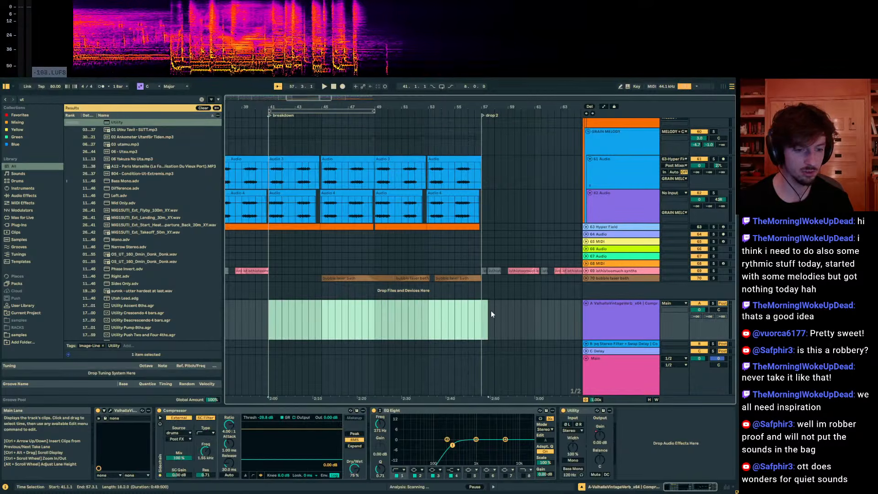
click(355, 322)
click(375, 322)
click(371, 323)
key(space)
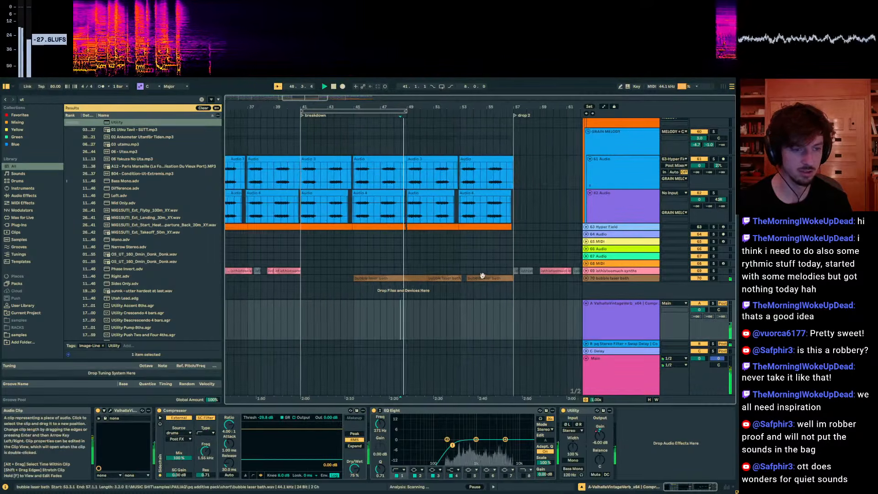
scroll(479, 273, up, 2)
scroll(468, 268, up, 10)
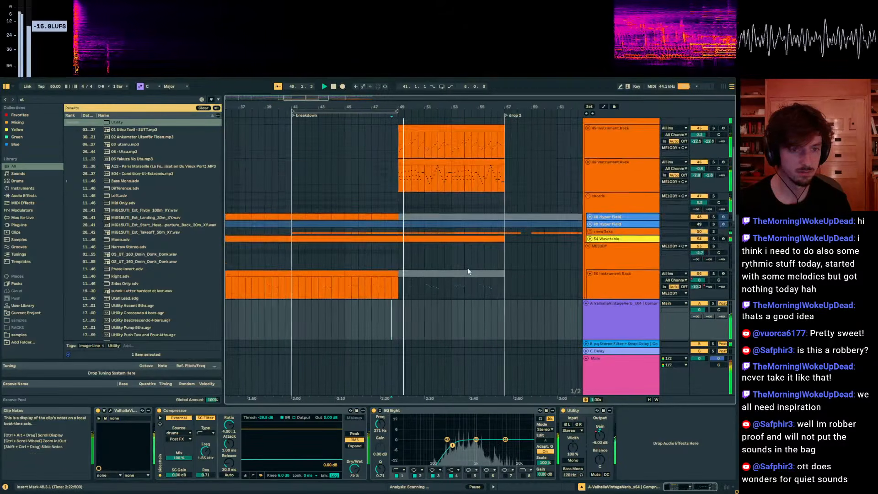
scroll(467, 268, down, 10)
Raise the frequency automation of the low cut in the GRAIN MELODY group's EQ Eight to about 2.63 kHz at bar 49.
click(609, 170)
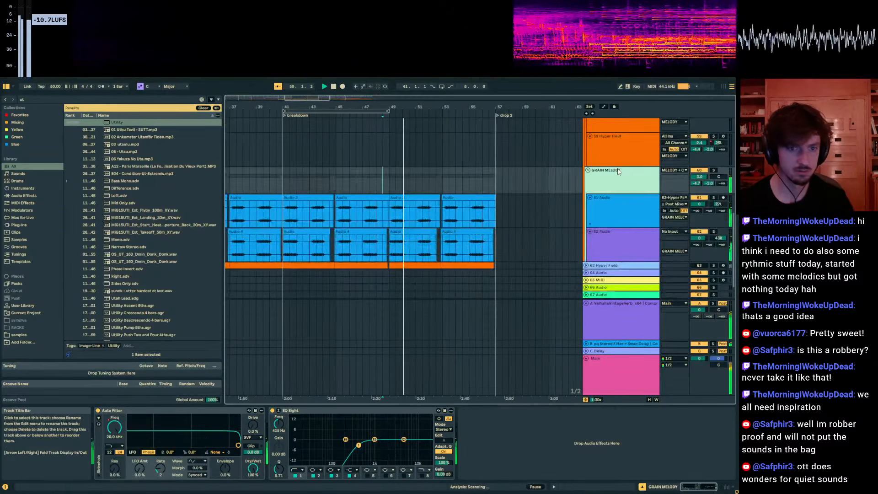
key(a)
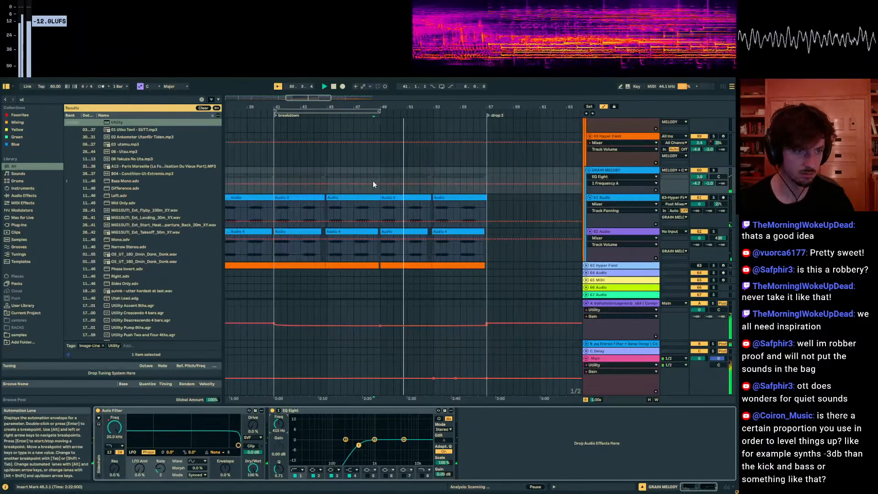
drag(380, 184, 380, 179)
key(a)
Add an EQ Eight to the 21 Audio track and set its first filter to a low cut at 306 Hz.
scroll(379, 183, up, 7)
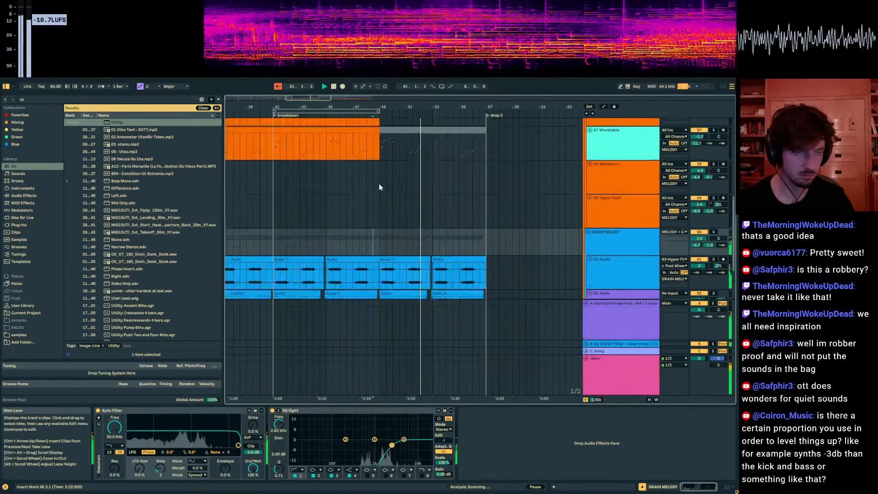
drag(437, 151, 423, 493)
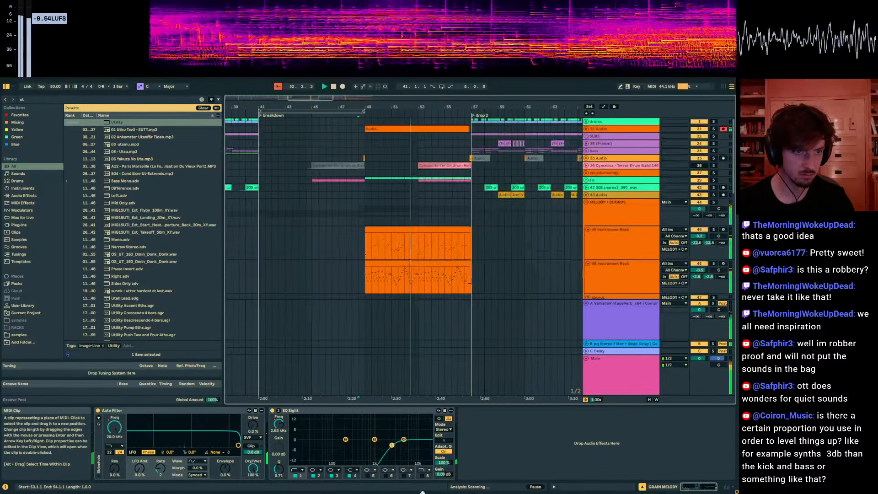
click(590, 128)
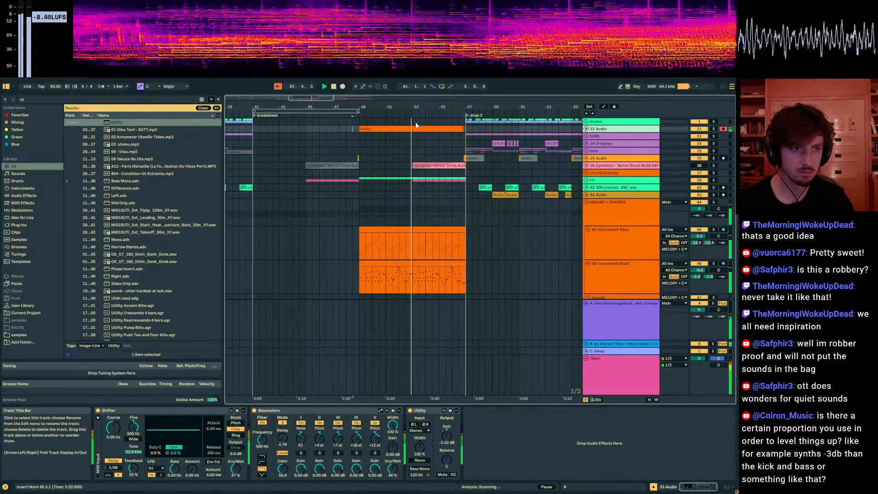
click(586, 129)
drag(362, 133, 543, 126)
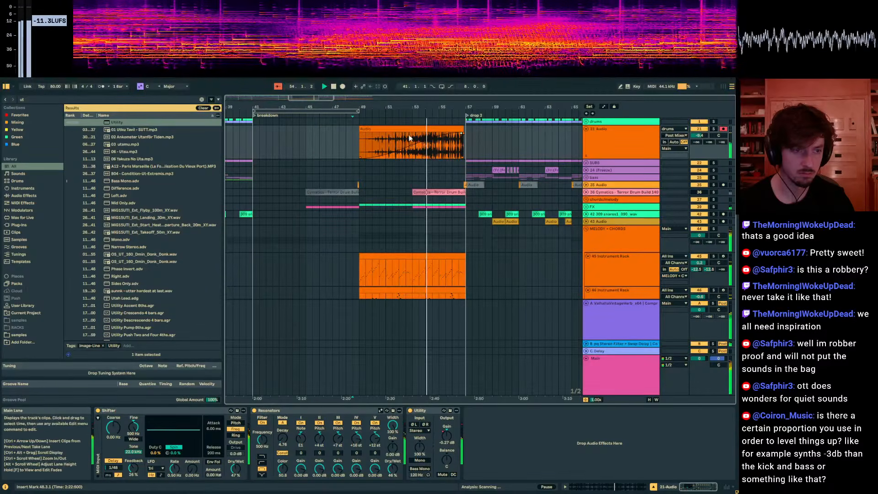
drag(33, 99, 1, 81)
text(eq 8)
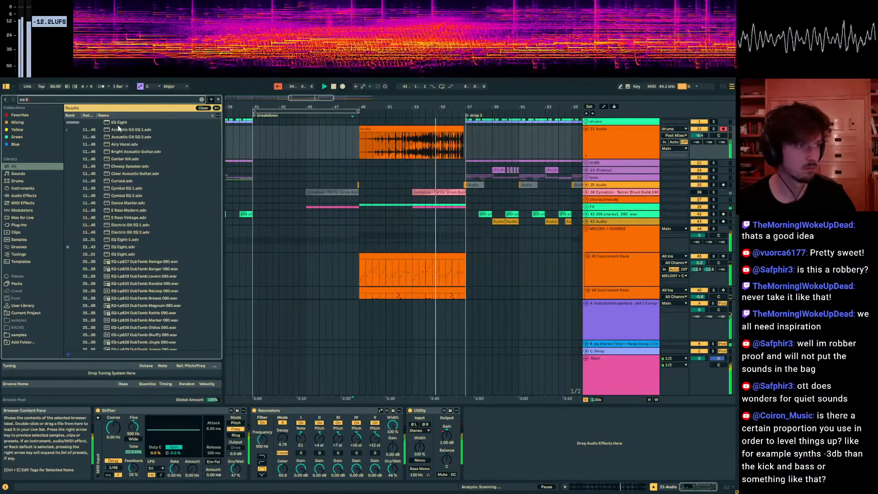
key(Return)
click(493, 470)
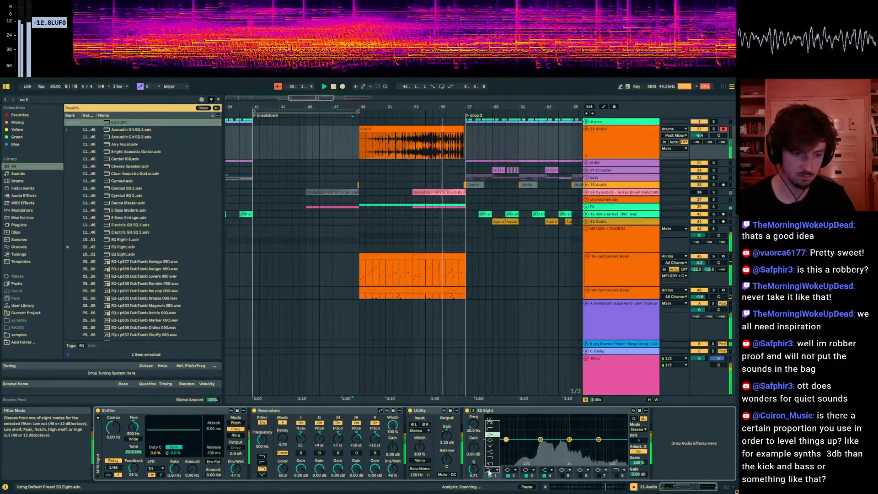
click(491, 428)
drag(474, 424, 473, 399)
Try the 21 Audio track's Resonators at 100% dry/wet and listen to the build running into drop 2.
drag(395, 469, 395, 426)
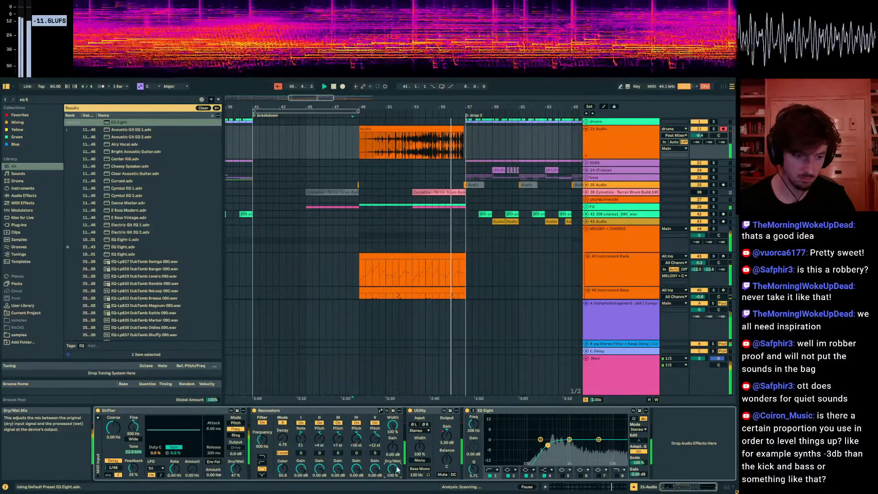
click(453, 172)
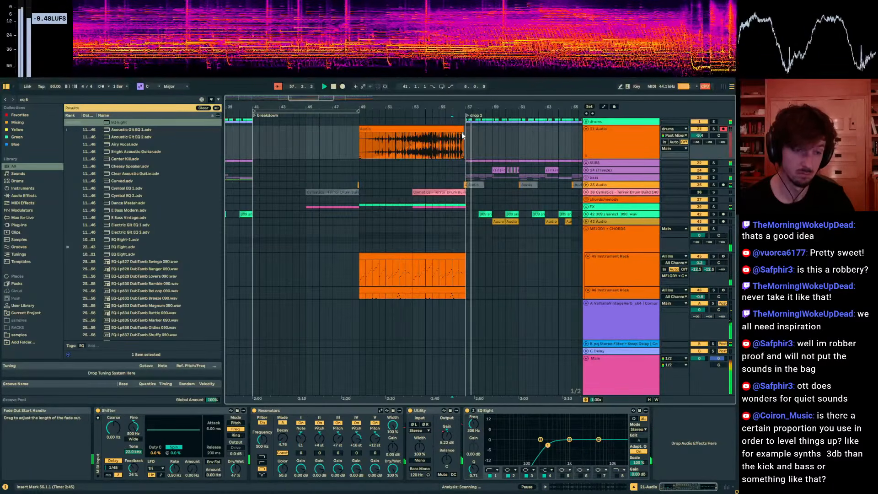
click(444, 146)
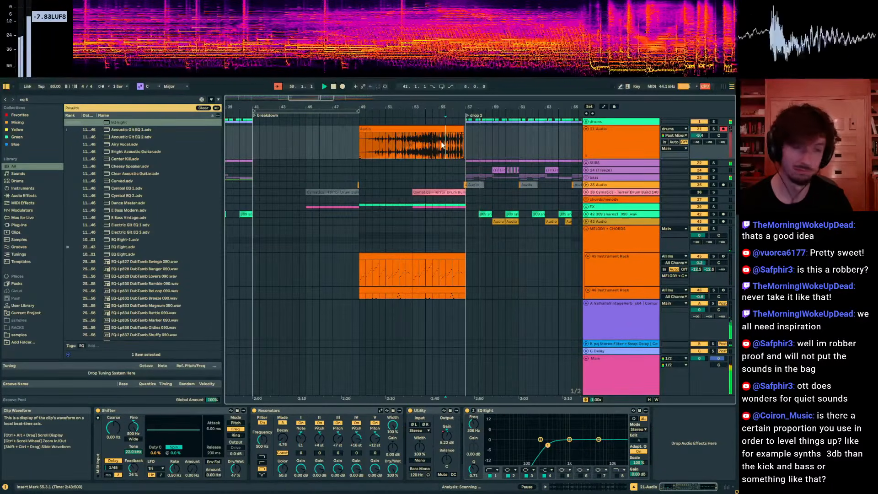
key(space)
Set the Resonators' Decay to about 93 while the 21 Audio build plays, and turn the track back on.
click(437, 151)
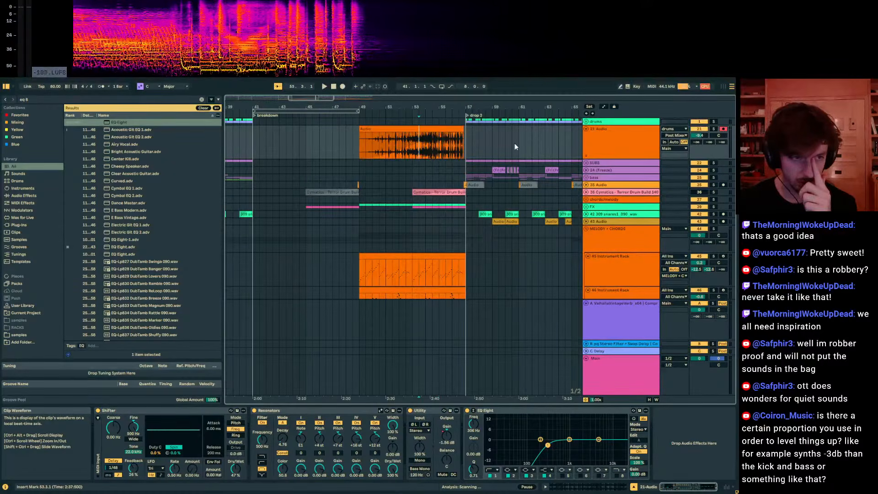
key(space)
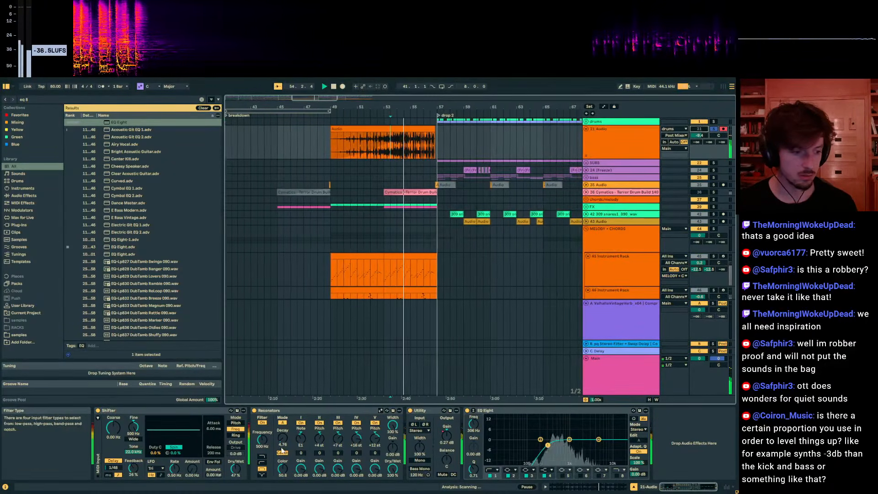
drag(283, 438, 283, 391)
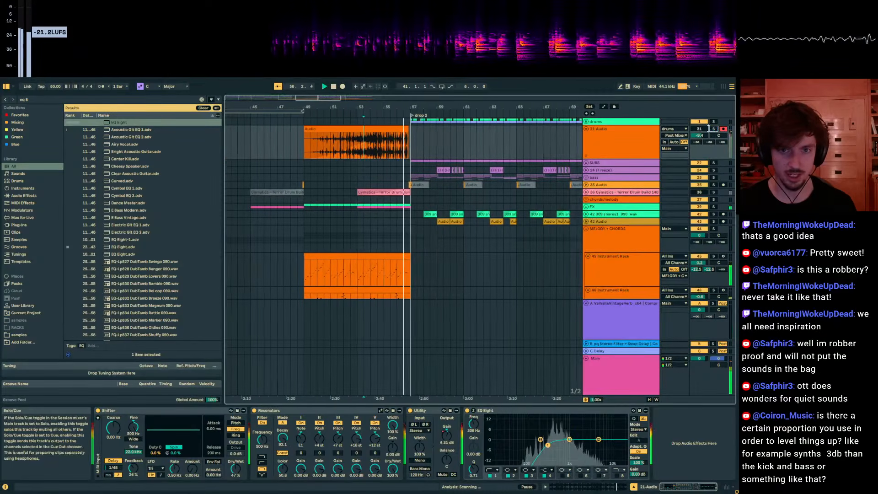
click(701, 129)
key(space)
key(space)
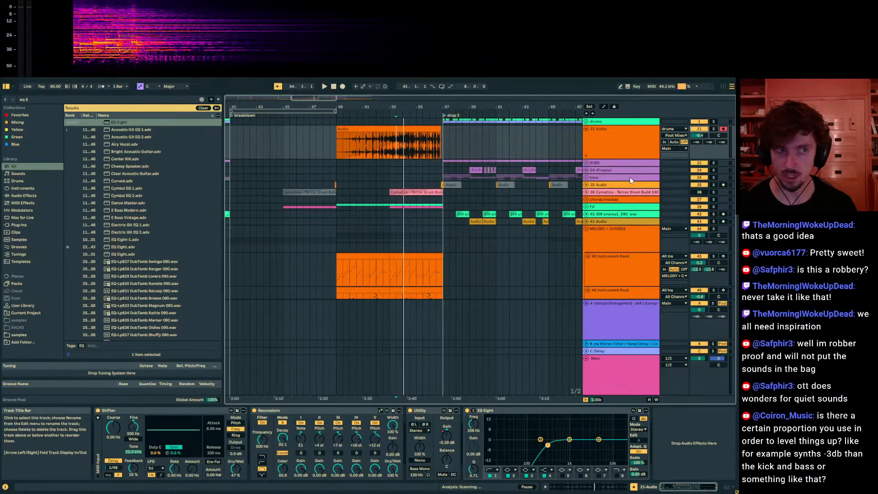
Unfold the drums, PERCS and KICKSNARE groups and examine the levels and devices of the drum tracks and the Main track.
click(614, 150)
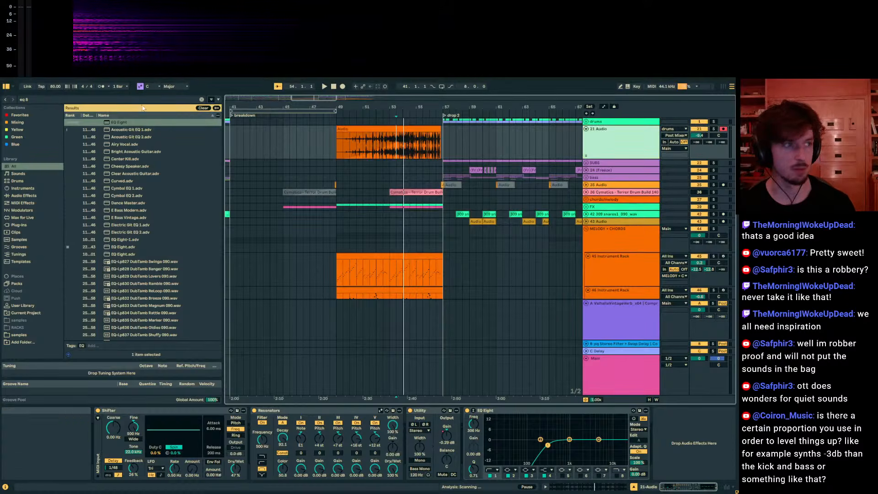
click(23, 99)
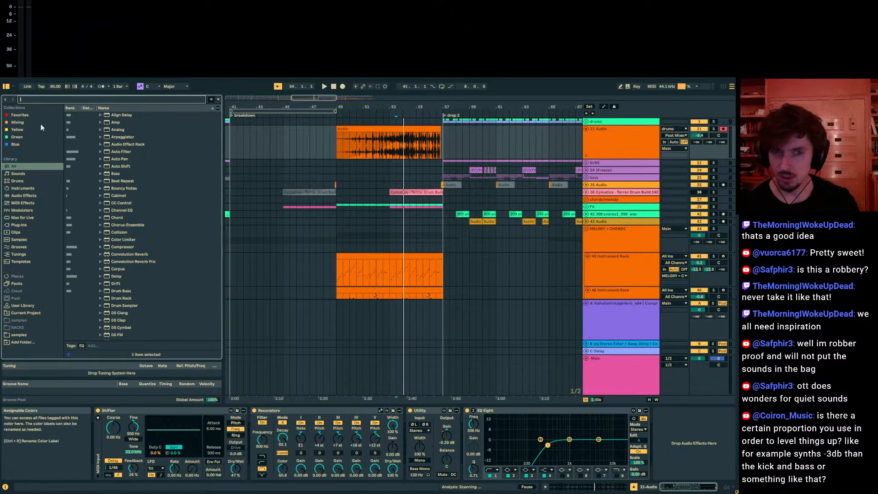
click(586, 122)
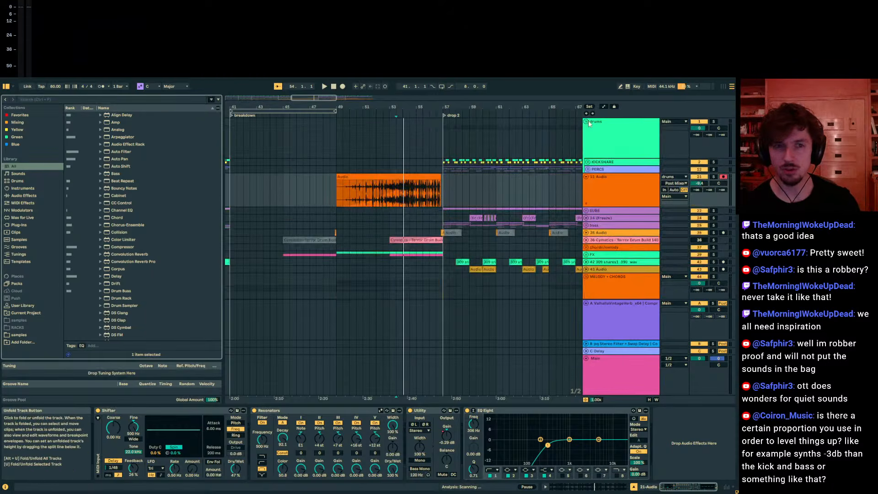
click(588, 170)
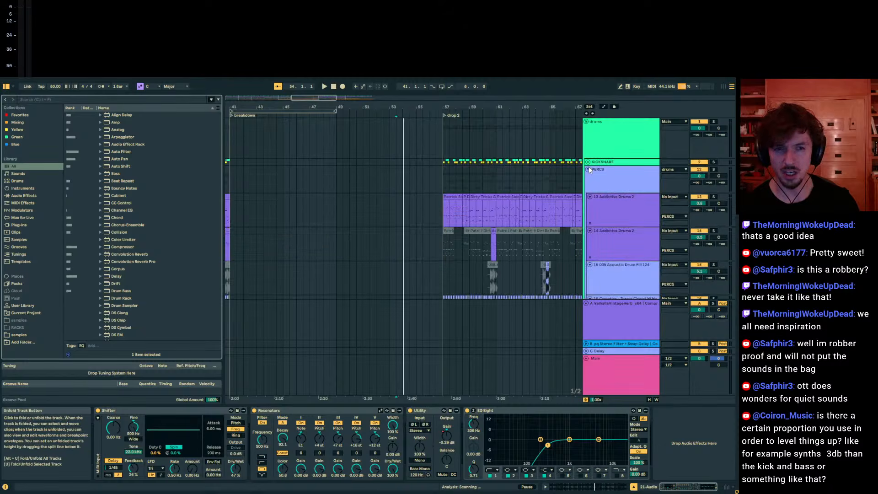
click(588, 163)
scroll(597, 176, down, 5)
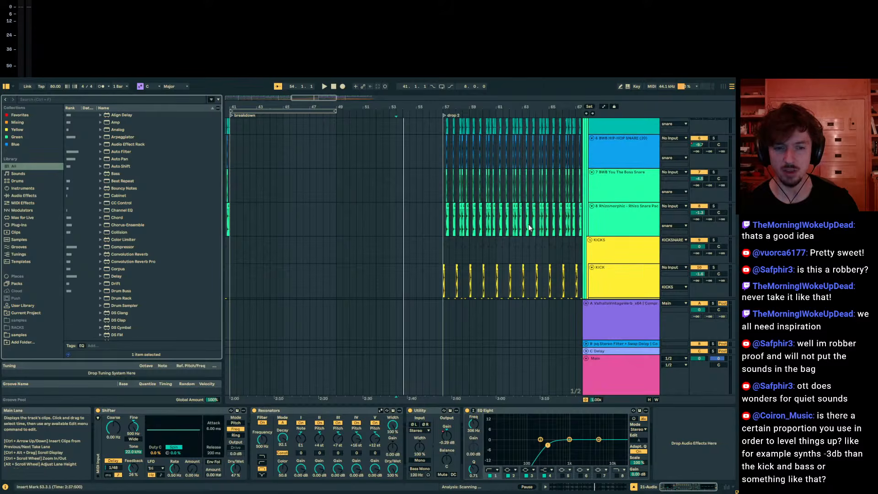
scroll(556, 232, down, 2)
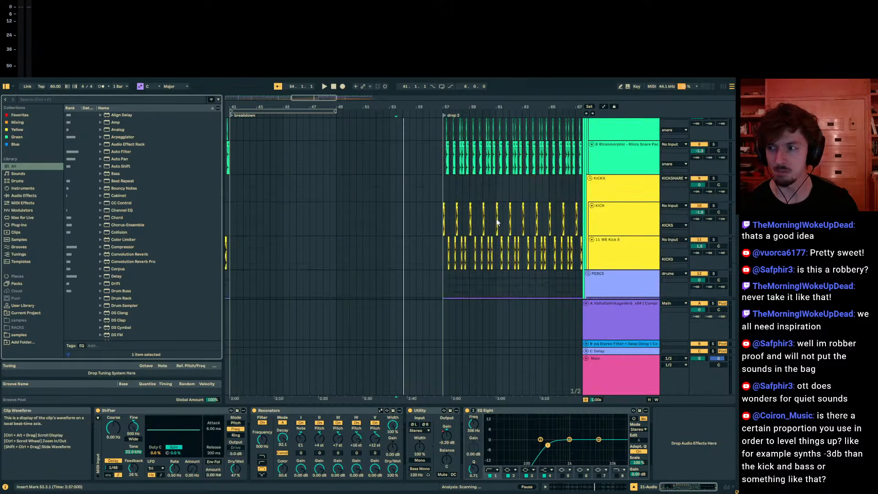
scroll(587, 227, down, 2)
scroll(588, 224, down, 2)
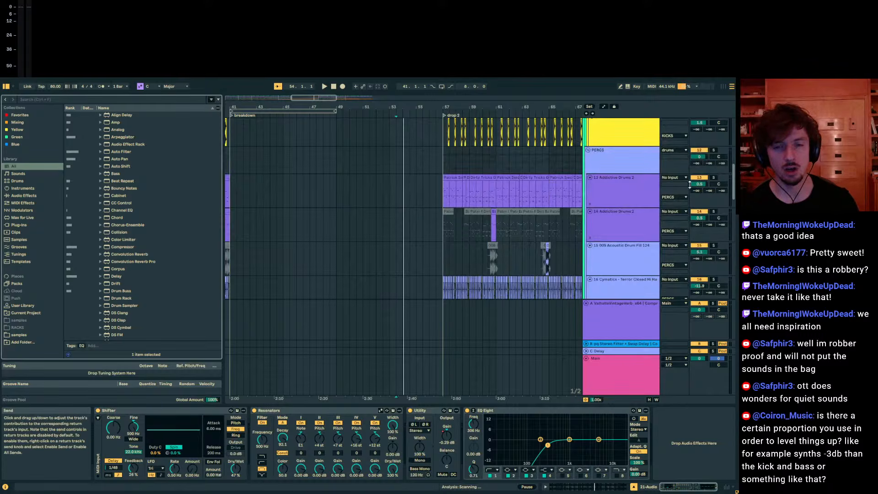
click(615, 212)
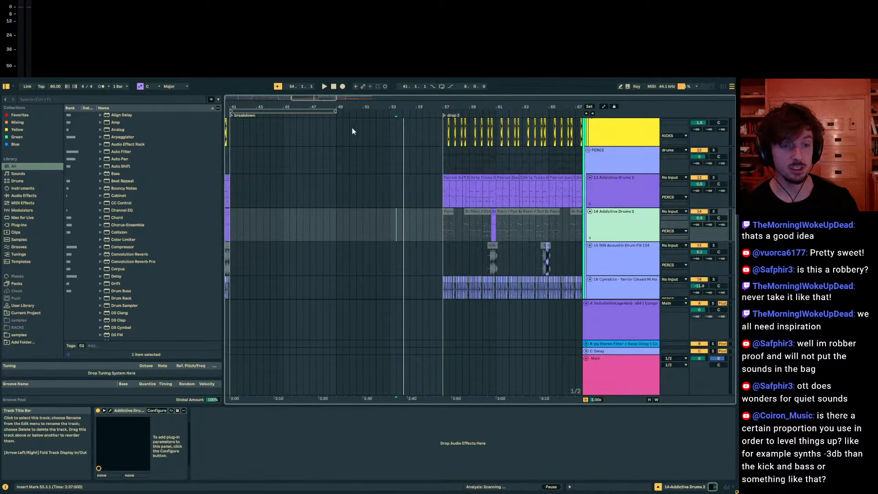
click(596, 380)
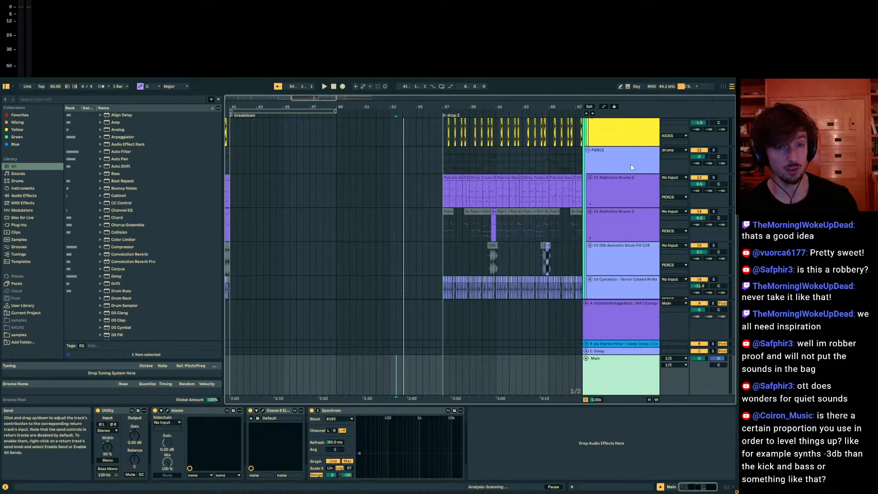
Fold the PERCS, KICKS and snare groups.
click(588, 150)
scroll(591, 169, up, 5)
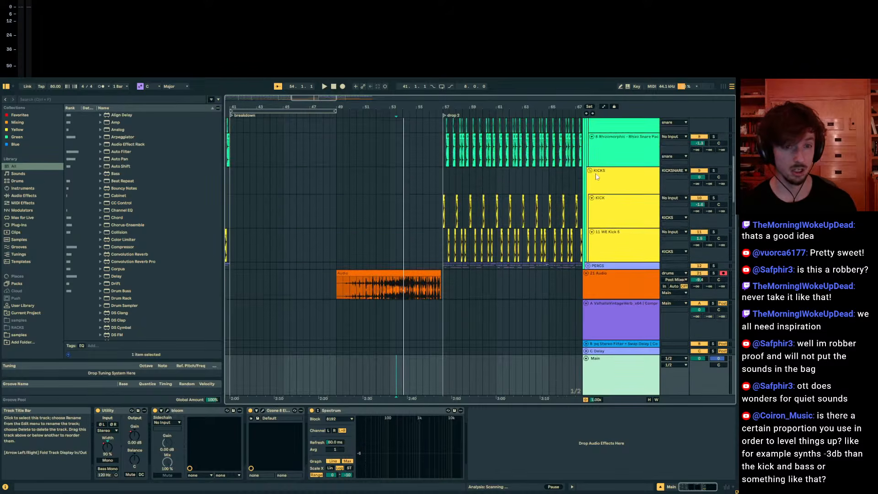
click(591, 170)
click(591, 170)
scroll(591, 169, up, 1)
click(589, 195)
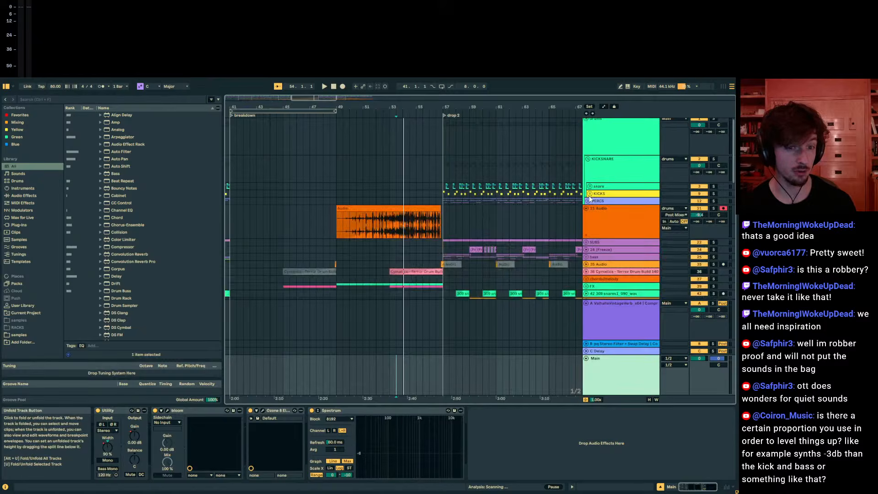
click(589, 196)
click(590, 195)
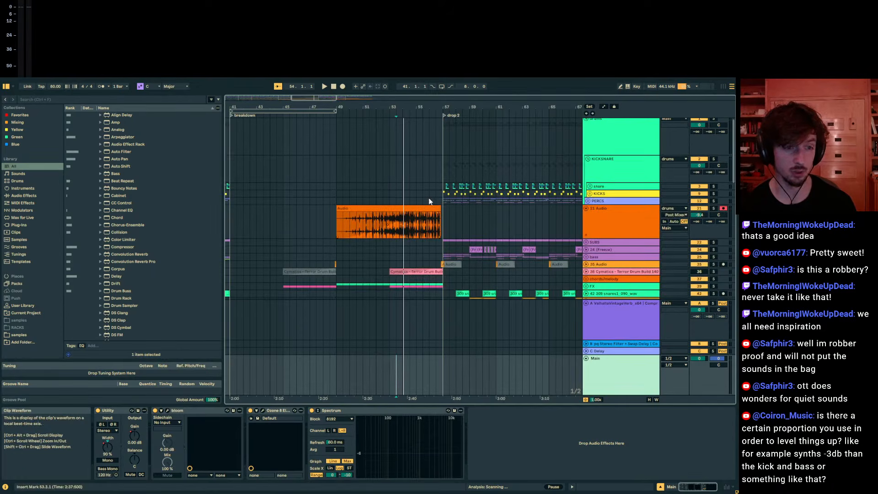
Examine the effects on the snare group at the start of drop 2 and the devices on the Main track.
click(447, 191)
click(446, 188)
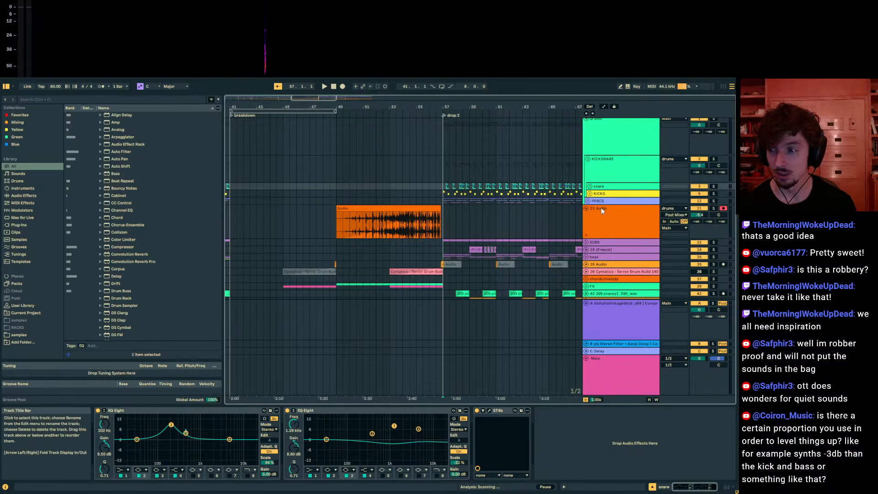
scroll(608, 293, down, 3)
click(614, 360)
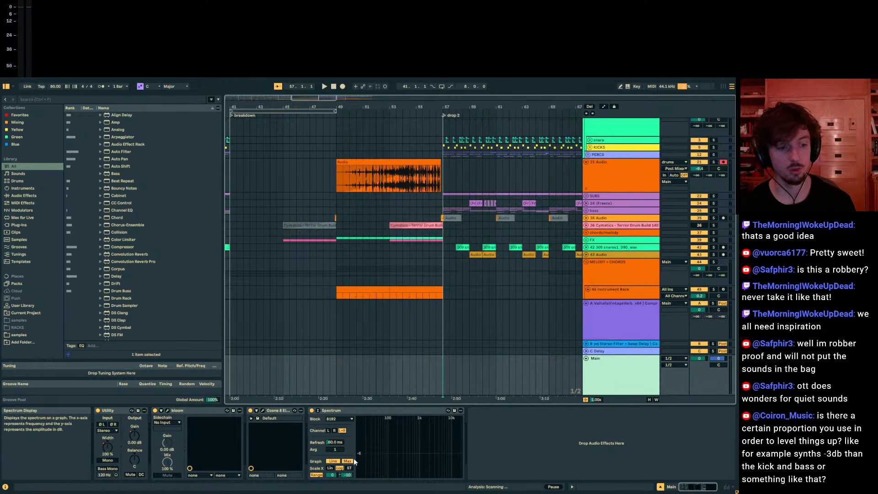
Play the start of drop 2 and examine its low end in the Main track's Spectrum.
drag(349, 475, 349, 483)
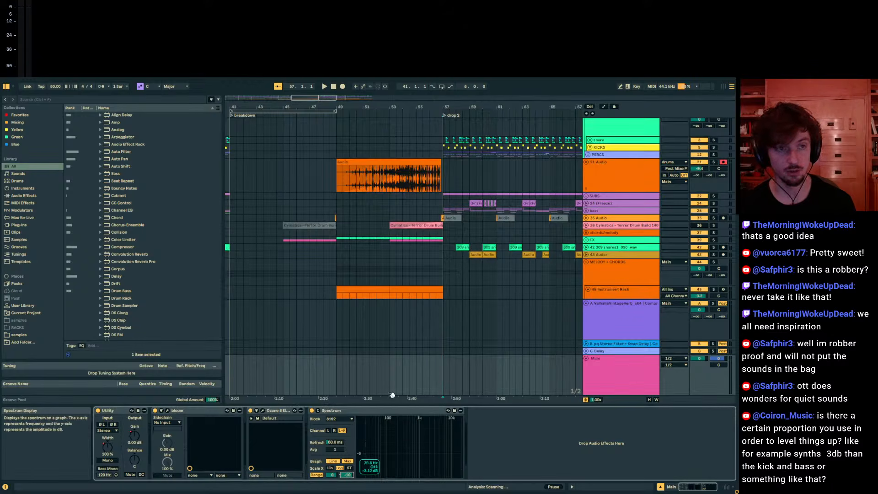
click(444, 382)
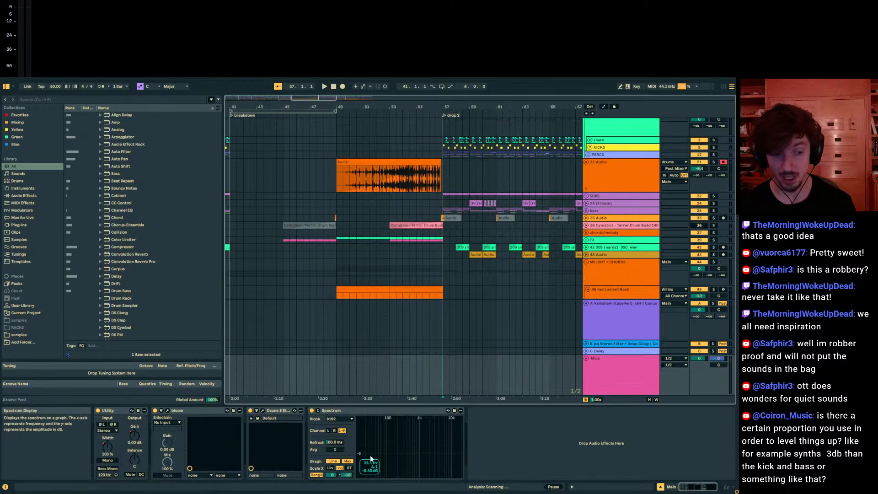
click(438, 372)
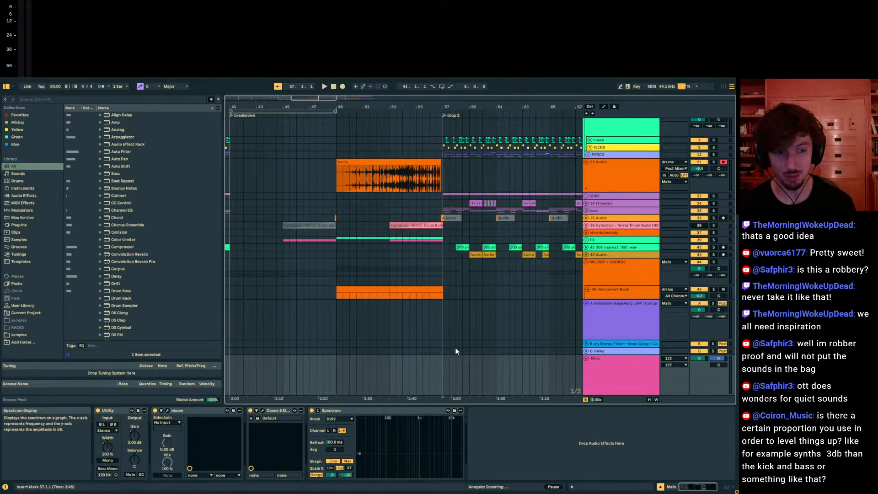
key(space)
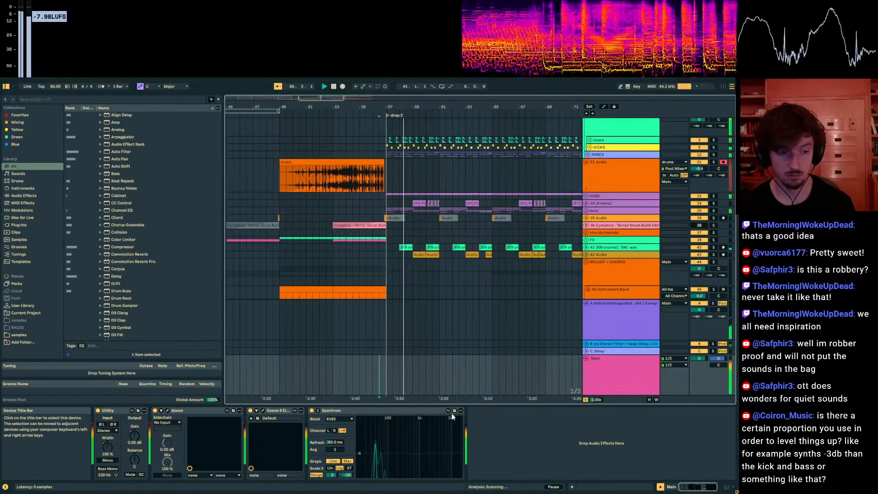
Unfold the KICKS group and raise the KICK track's volume to 3.5 dB.
click(590, 147)
click(634, 201)
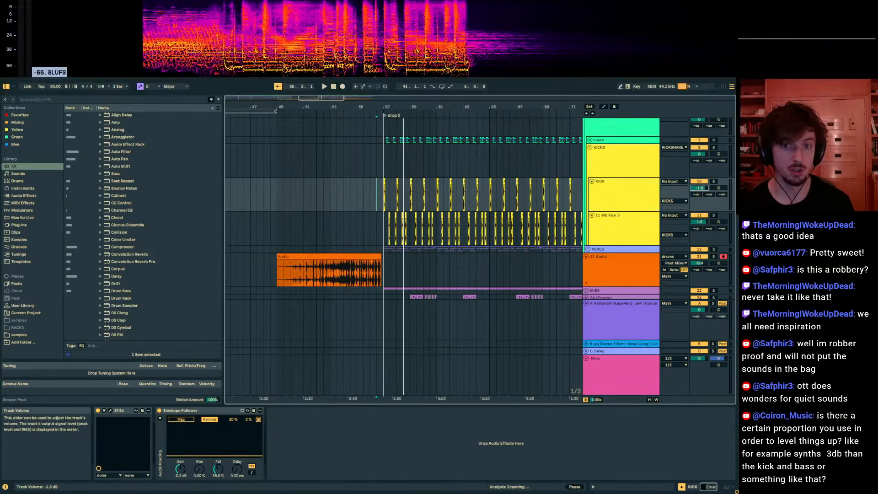
drag(700, 187, 700, 173)
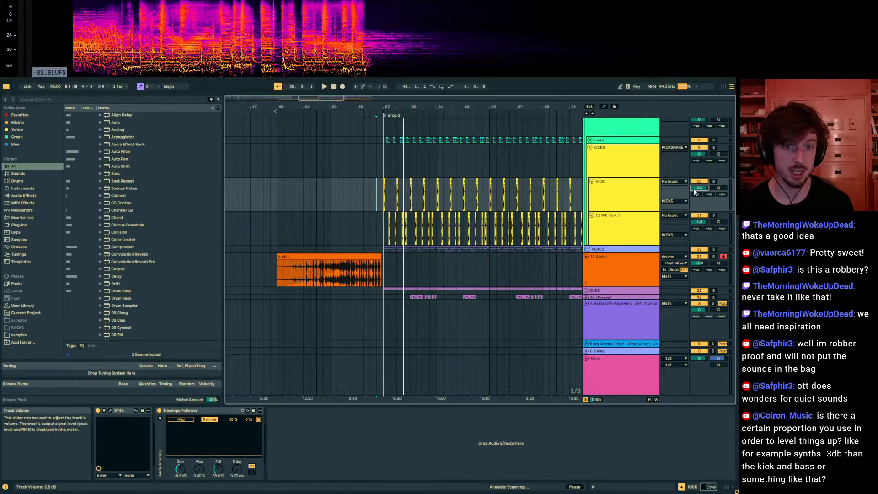
Unfold the SUBS group and lower its group volume slightly.
scroll(595, 222, down, 3)
click(594, 221)
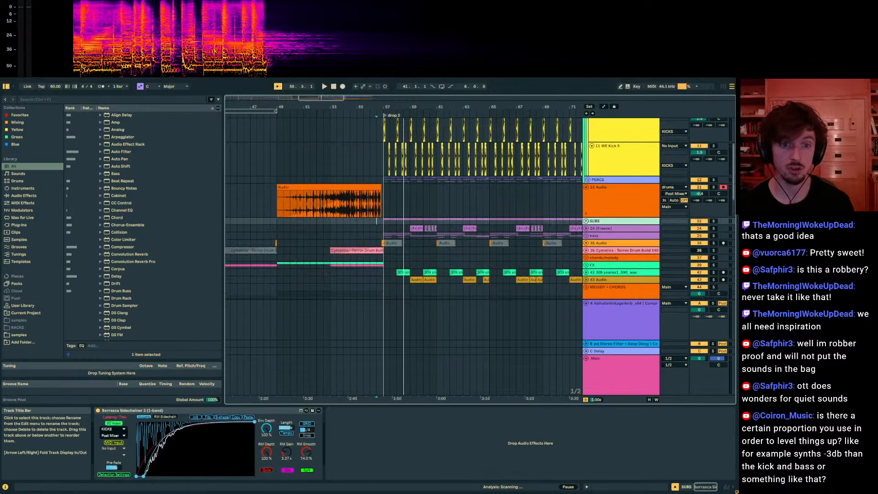
click(586, 221)
click(613, 254)
drag(698, 235, 698, 240)
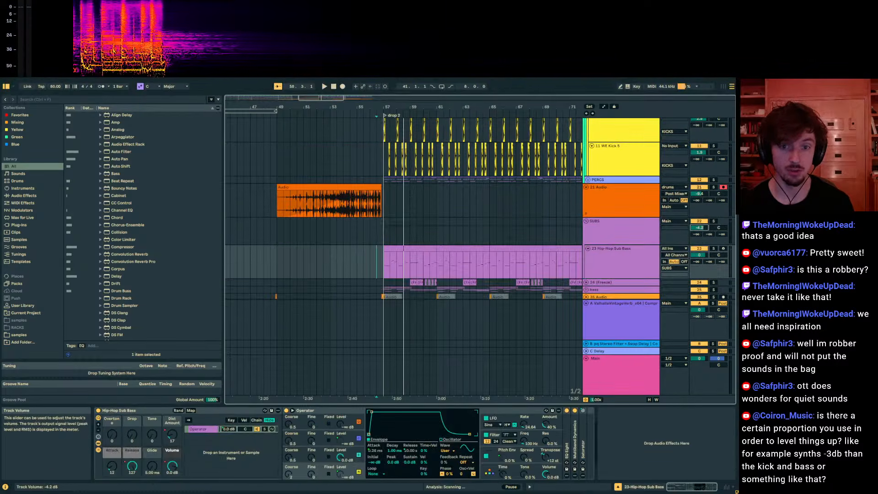
Play drop 2 again and examine the kick and sub peaks in the Main track's Spectrum.
click(626, 355)
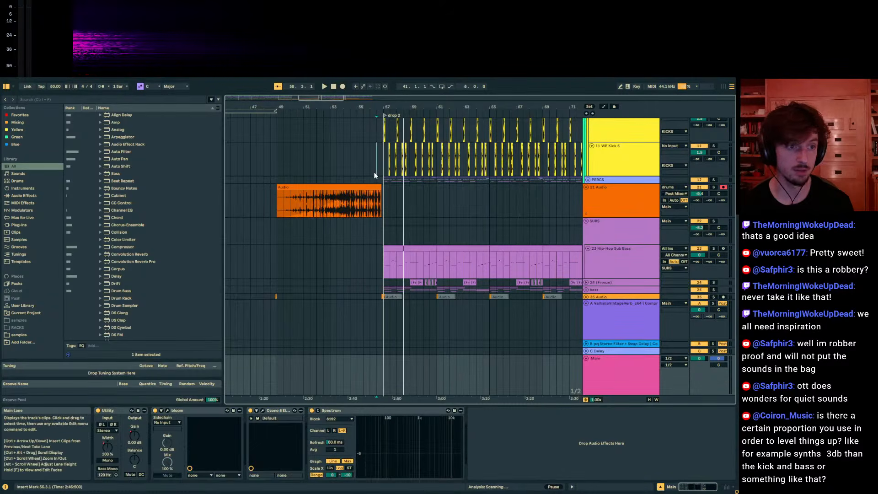
key(space)
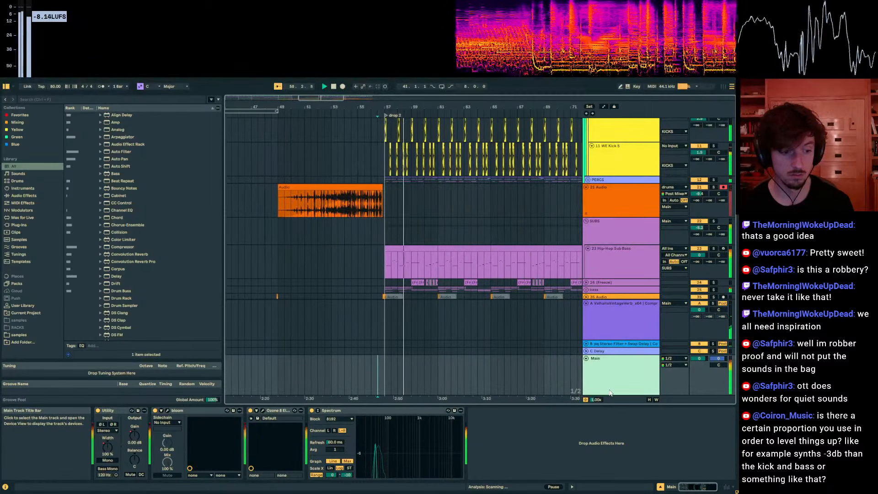
key(space)
Place the playback start at drop 2 and review the devices on the SUBS group and the Hip-Hop Sub Bass track.
click(383, 236)
click(632, 265)
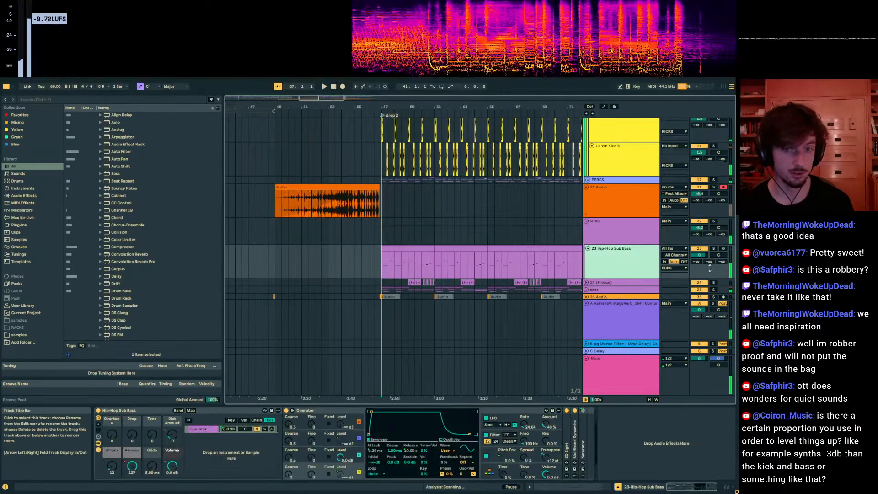
click(635, 236)
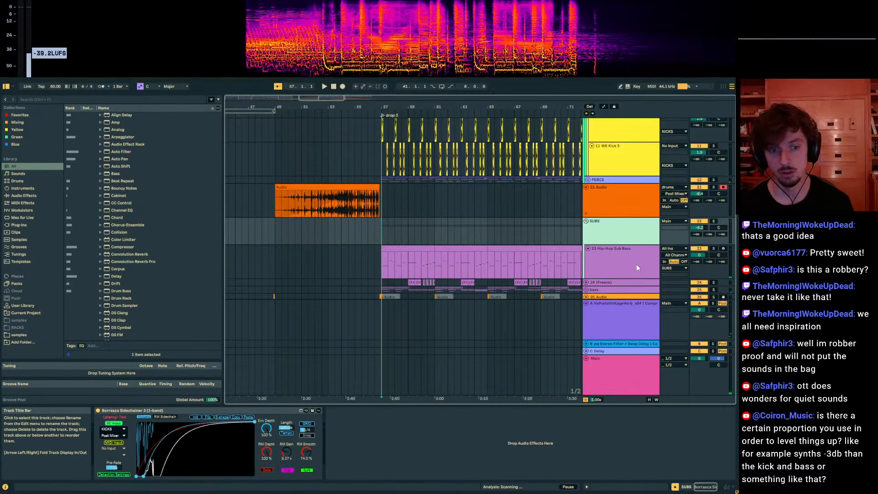
click(636, 266)
click(610, 229)
click(610, 261)
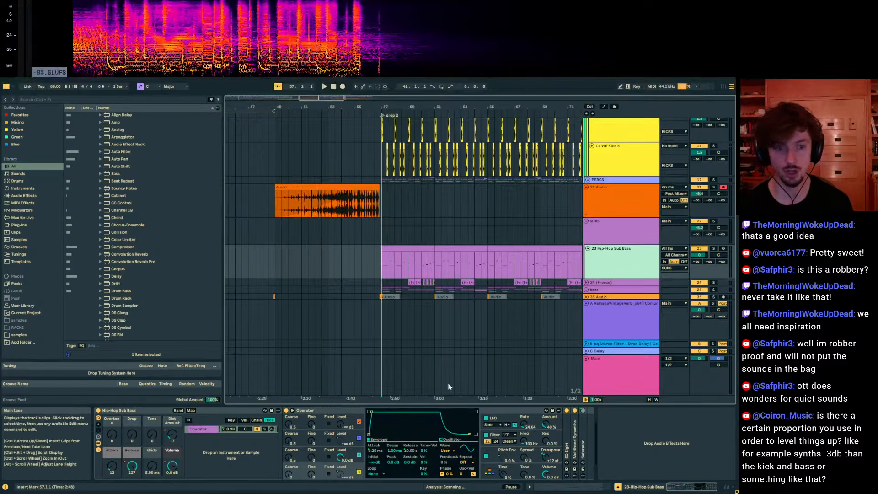
Audition short passages at the start of drop 2 and examine the low frequencies in the Main track's Spectrum.
click(587, 382)
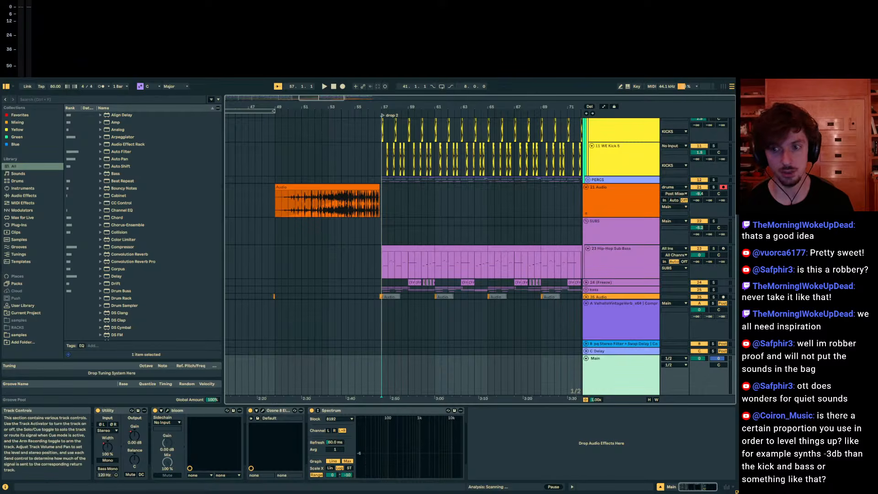
click(391, 259)
key(space)
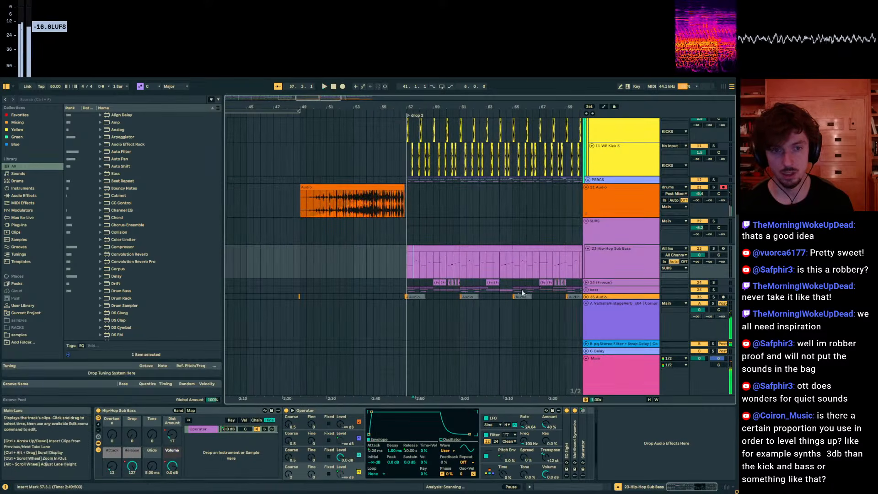
click(605, 371)
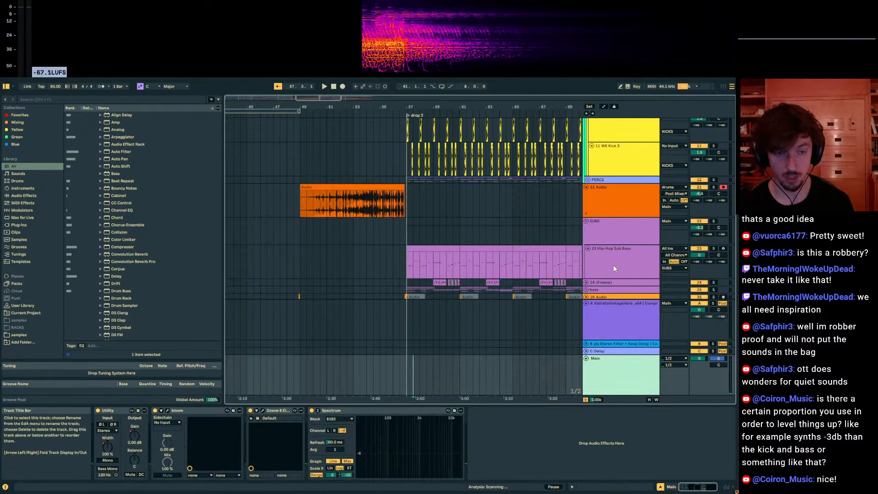
click(409, 264)
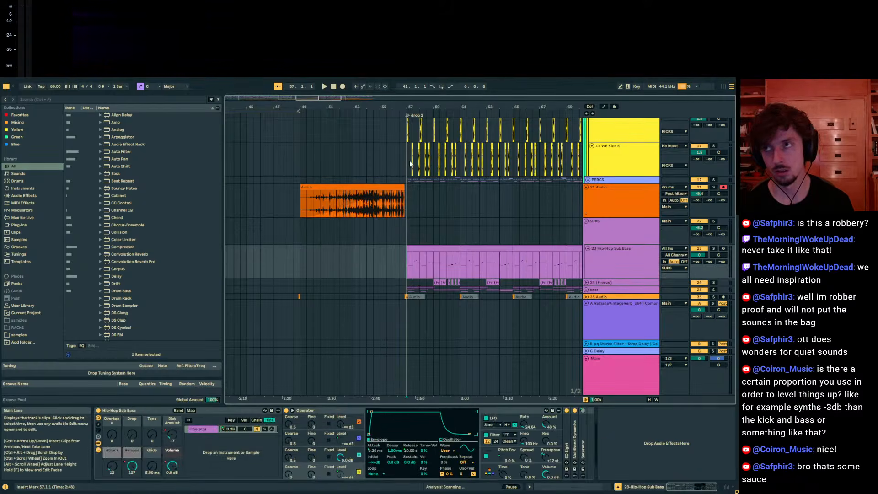
click(446, 265)
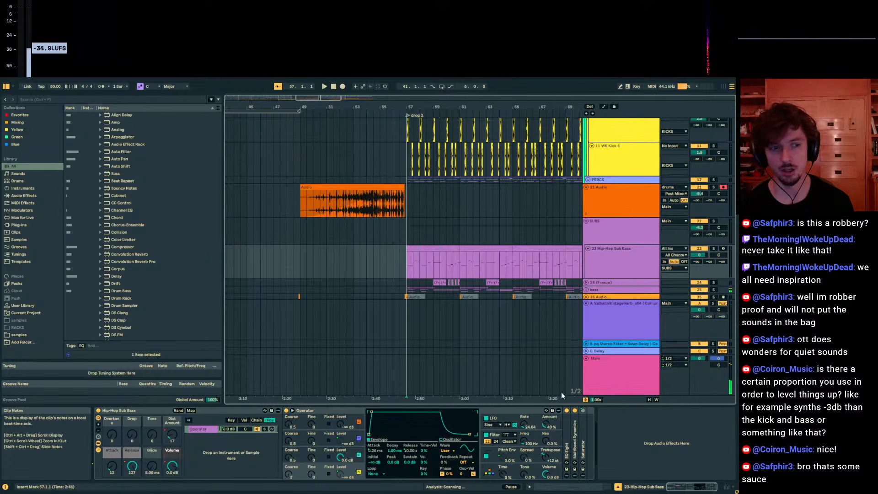
click(602, 372)
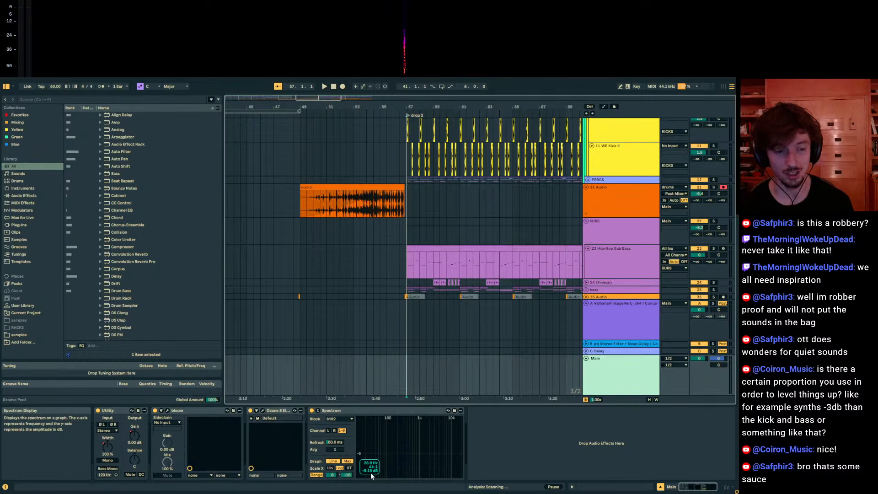
drag(405, 106, 470, 330)
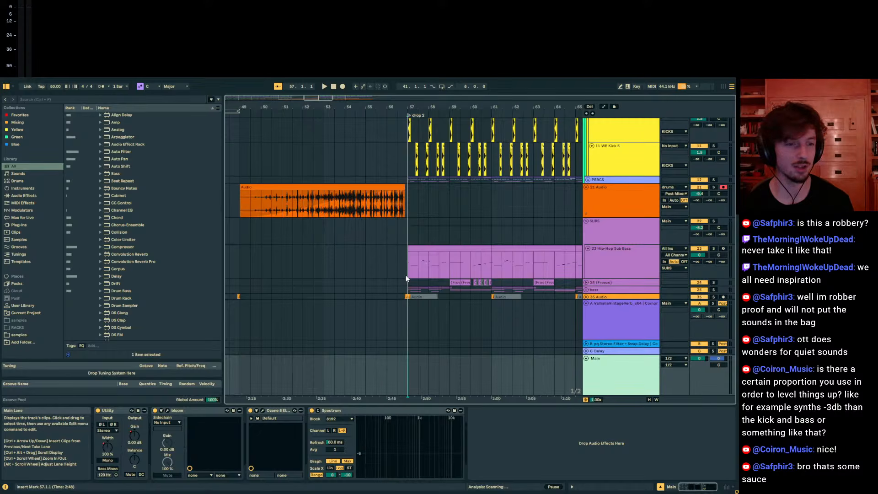
Select the Hip-Hop Sub Bass track and search the browser for "auto pan".
click(625, 260)
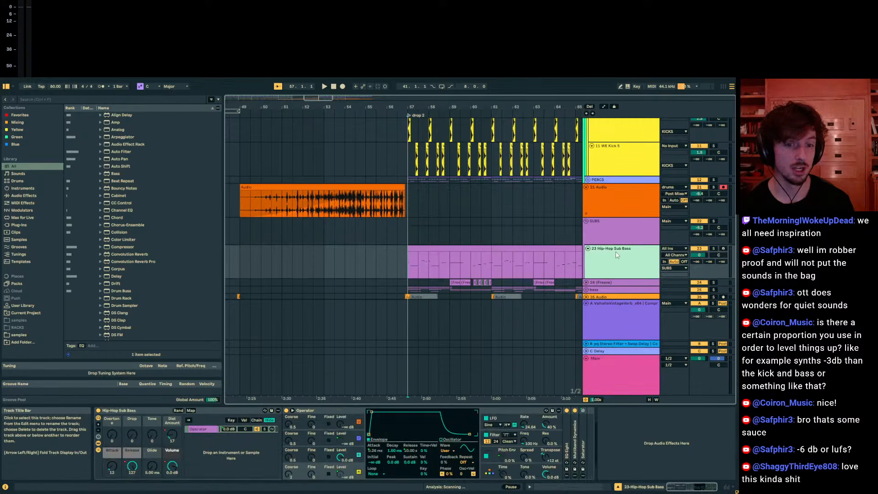
click(62, 99)
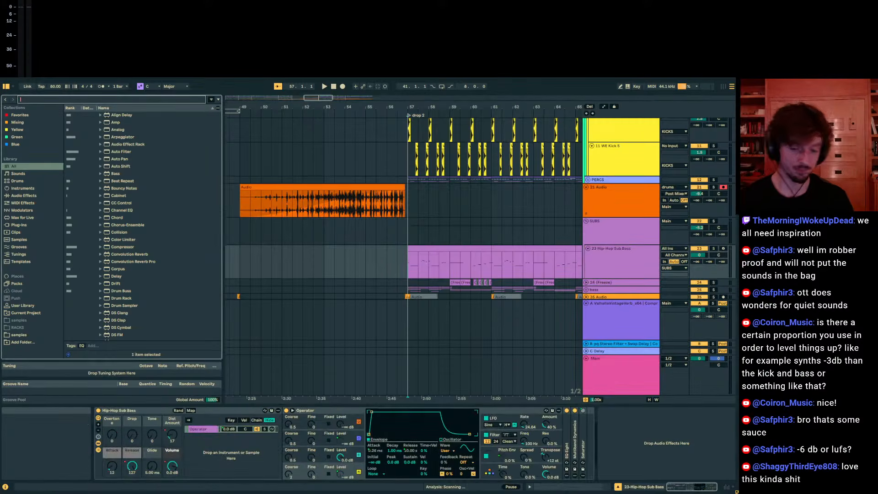
text(auto pan)
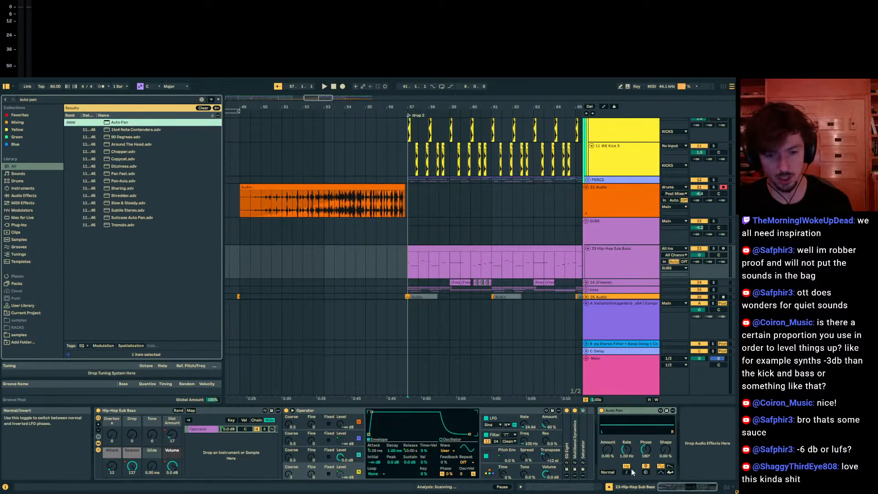
Try an Auto Pan on the sub bass with a tempo-synced rate, 100% amount and reduced phase.
click(629, 472)
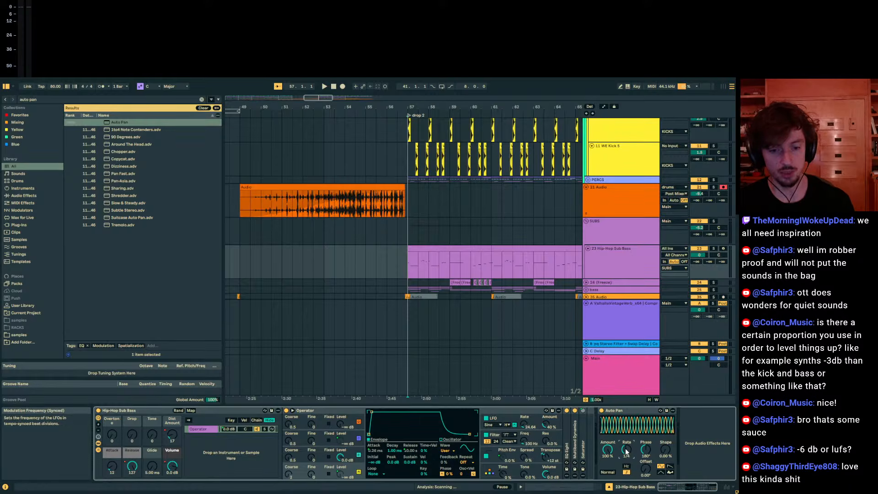
drag(626, 451, 645, 459)
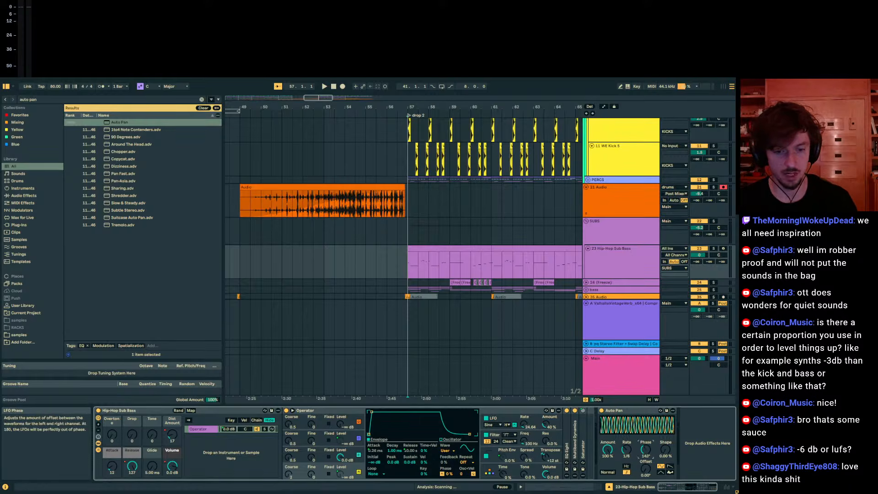
Solo the Hip-Hop Sub Bass track and play drop 2 to hear the sub on its own.
key(space)
click(621, 358)
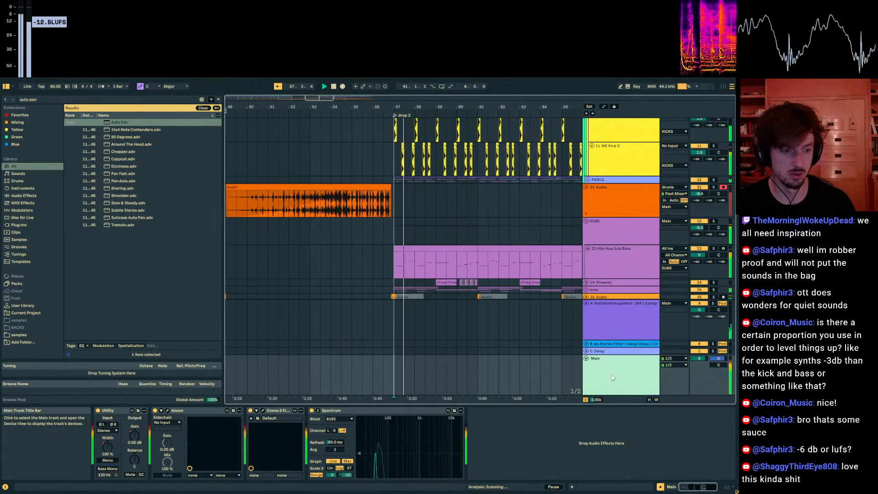
click(714, 249)
key(space)
key(space)
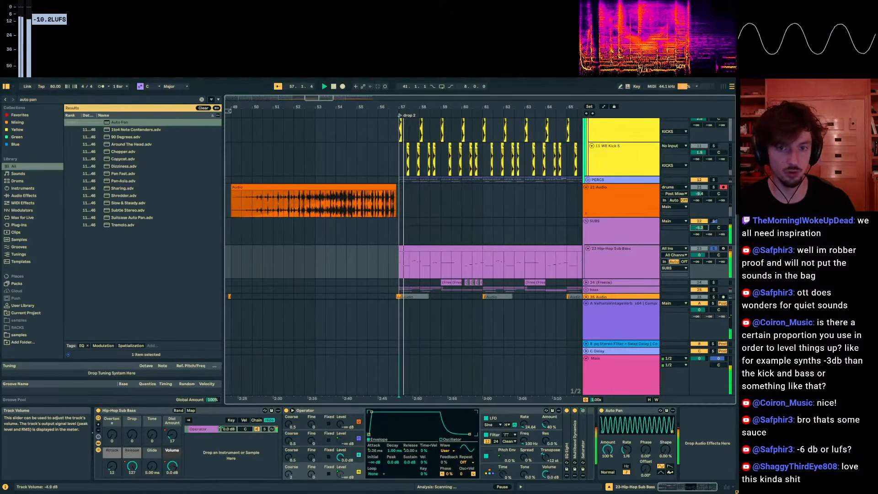
Raise the SUBS group volume and lower the Hip-Hop Sub Bass track to -1.3 dB while checking the Main track's Spectrum.
drag(700, 227, 700, 218)
key(space)
click(630, 376)
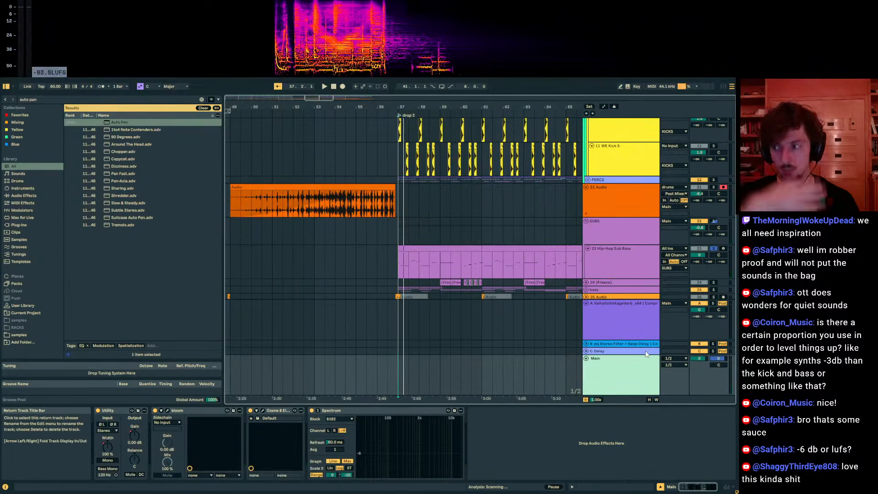
key(space)
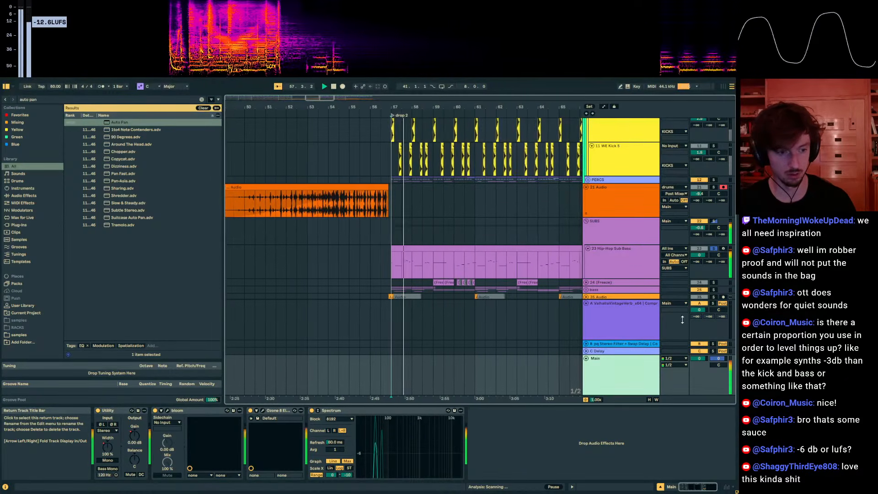
drag(701, 255, 701, 260)
Undo the volume changes on the subs and the added Auto Pan with its settings.
click(615, 257)
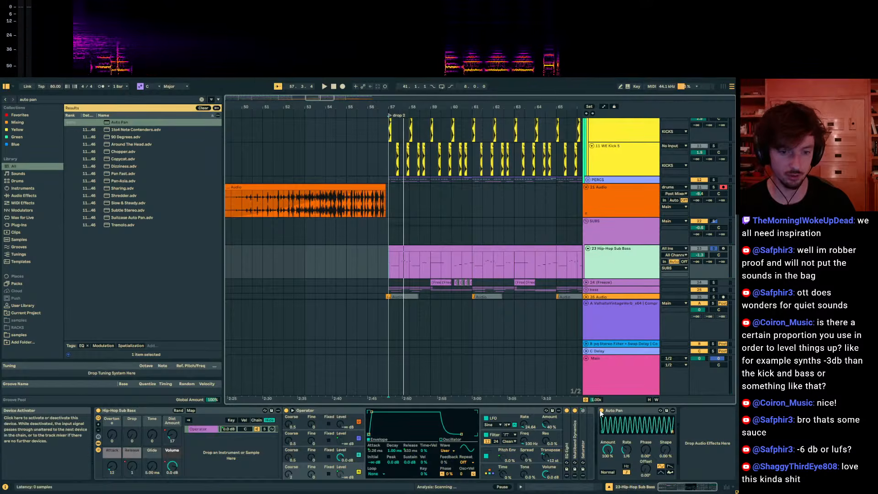
click(601, 410)
key(ctrl+z)
key(ctrl+z)
key(ctrl+z)
key(ctrl+z)
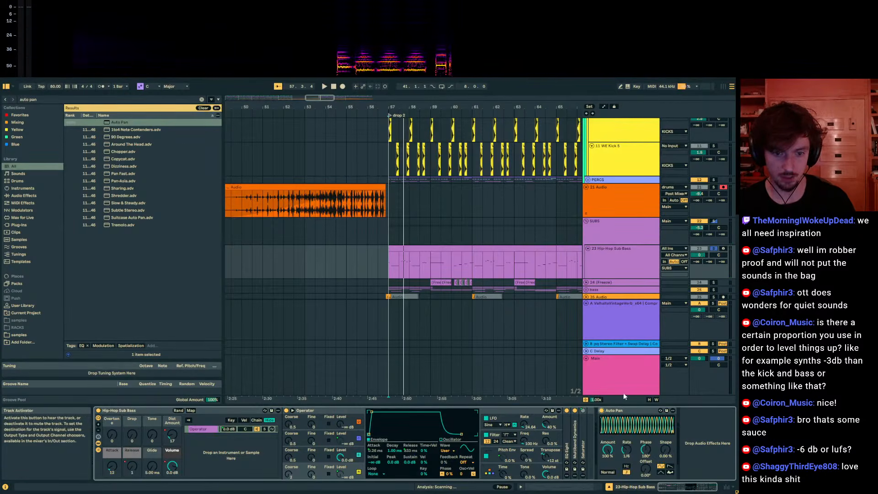
key(ctrl+z)
key(ctrl+z)
key(ctrl+z)
key(ctrl+z)
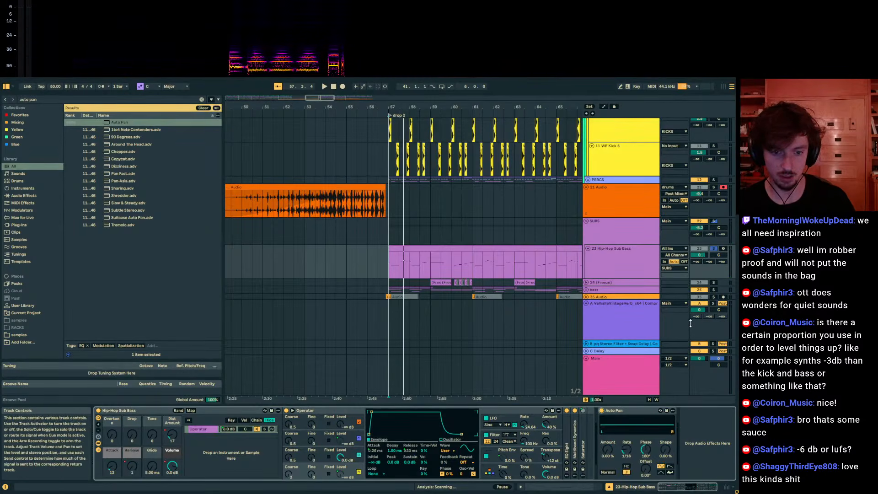
key(ctrl+z)
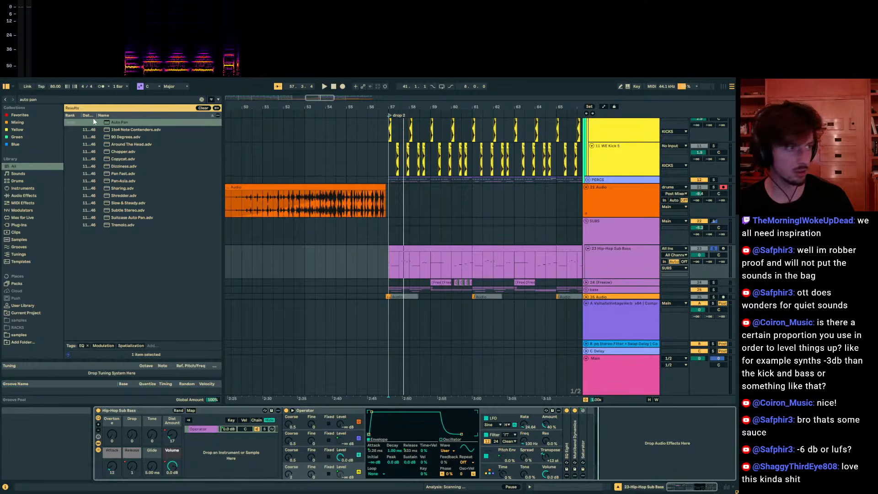
Add an Auto Pan to the end of the Hip-Hop Sub Bass device chain and group it into a rack.
click(111, 123)
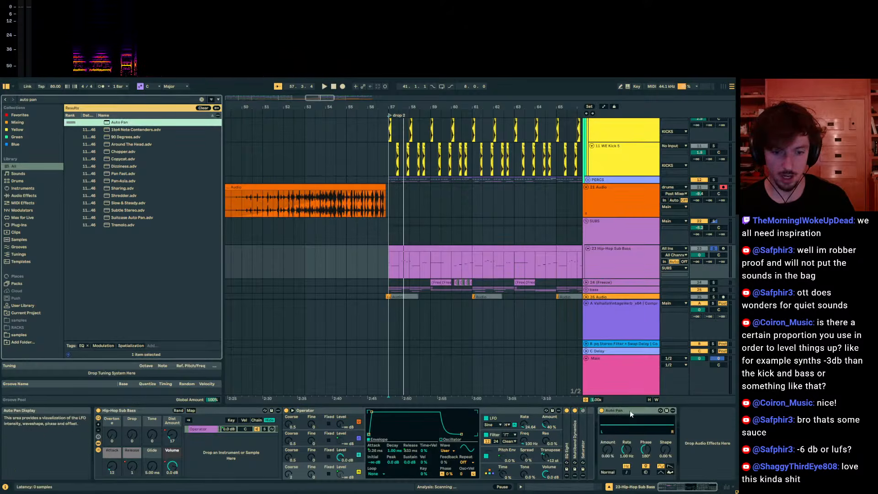
click(630, 412)
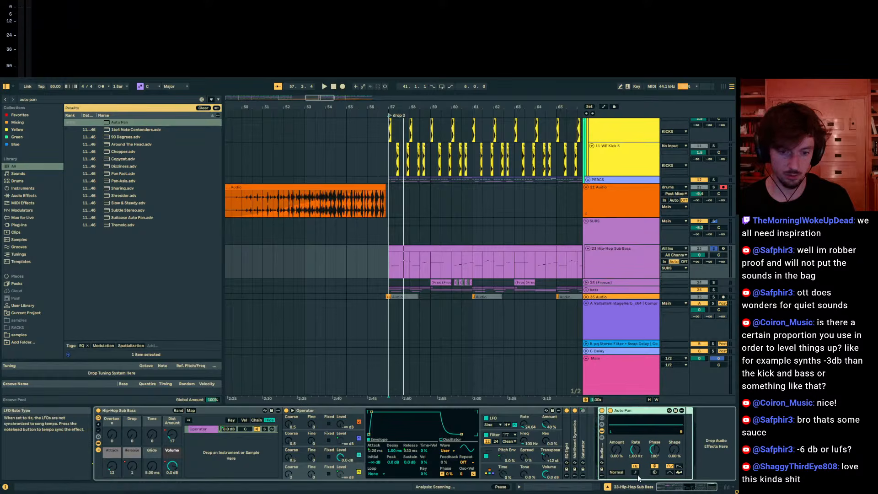
Sync the Auto Pan rate to tempo at 1/8 with Amount at 100% and map Amount to Macro 1 of its rack.
click(637, 473)
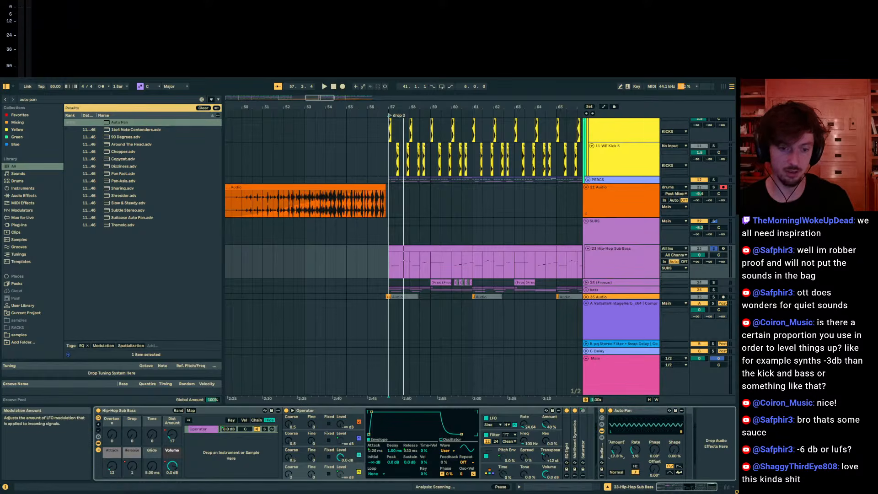
click(602, 419)
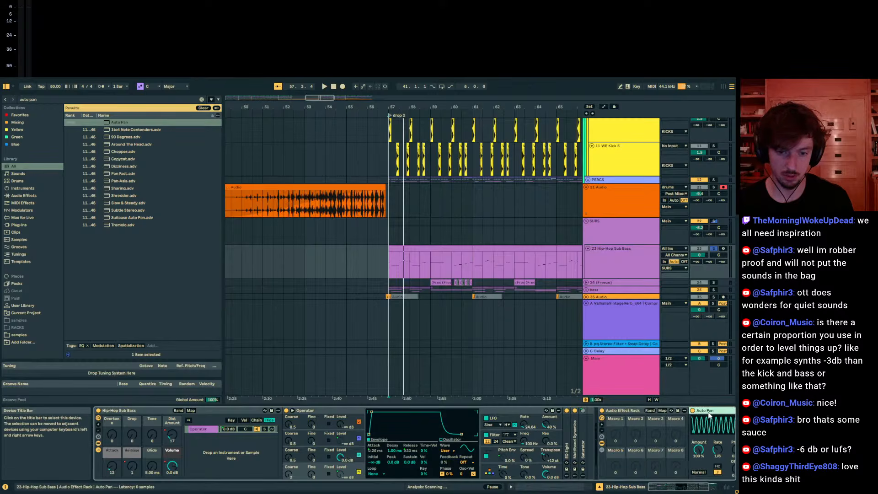
click(628, 411)
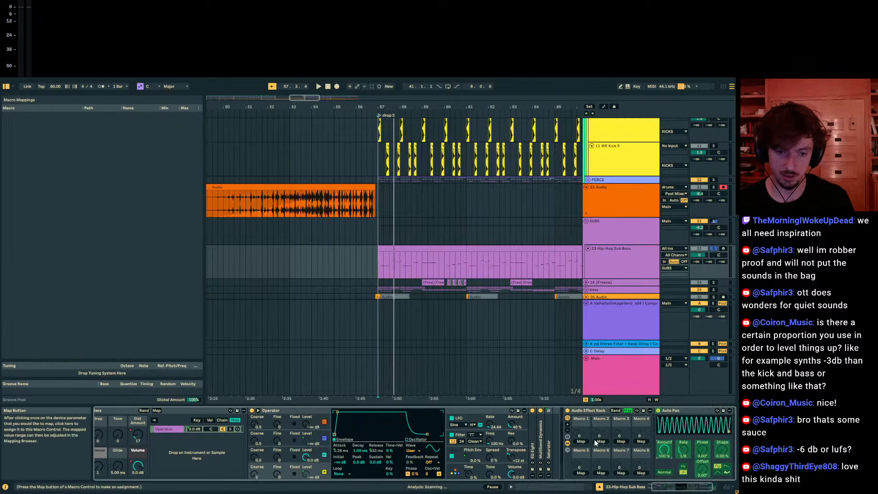
click(627, 411)
key(ctrl+f)
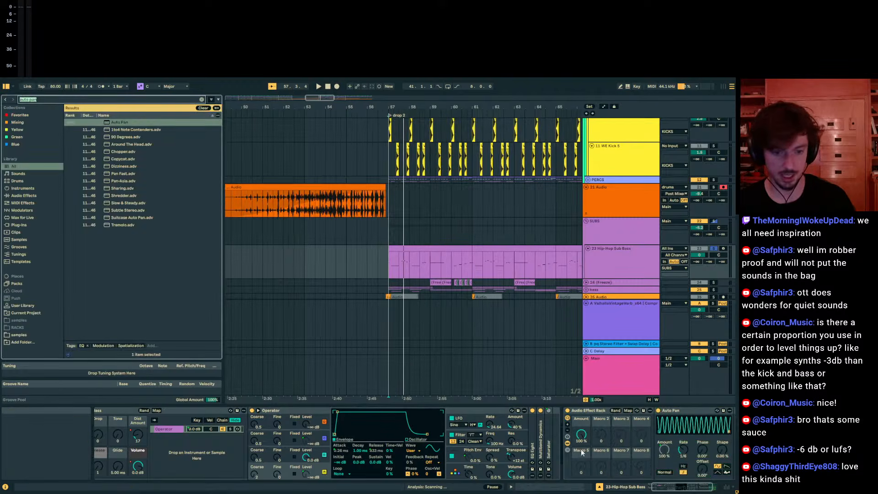
Map the Auto Pan chain's volume to Macro 1 as well, with a minimum of 0.0 dB.
click(567, 437)
click(660, 412)
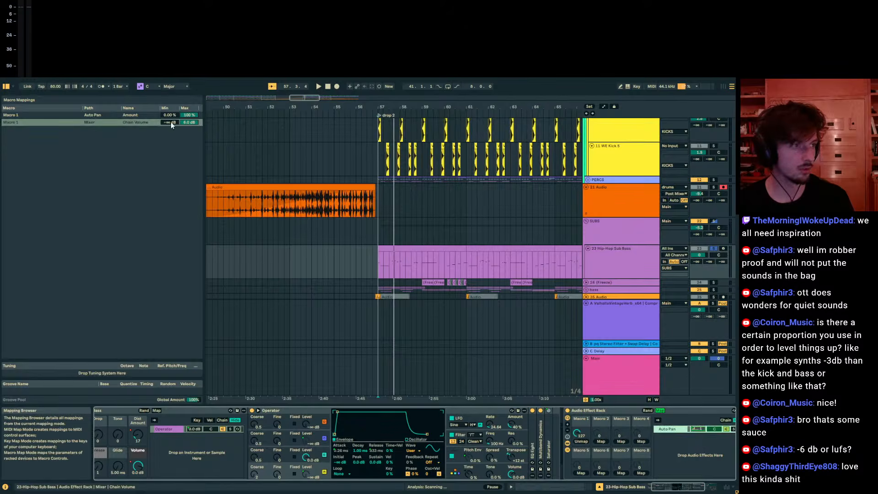
click(171, 122)
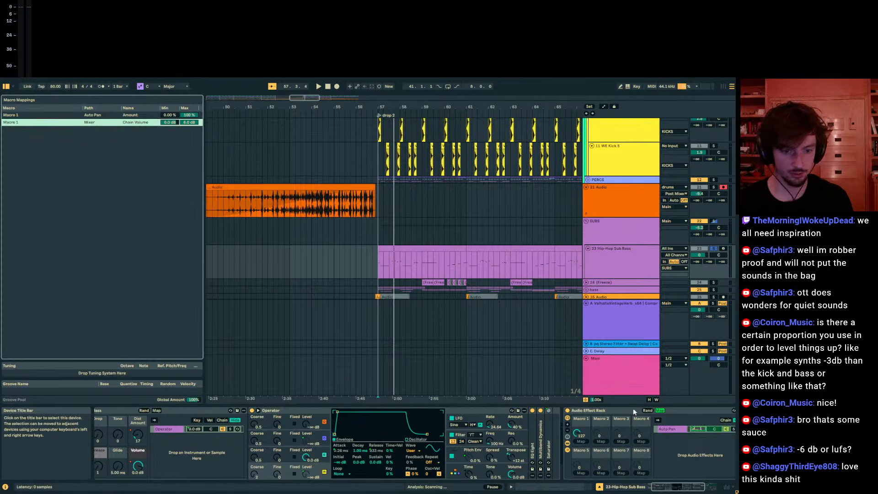
click(659, 411)
click(699, 410)
key(Right)
key(Right)
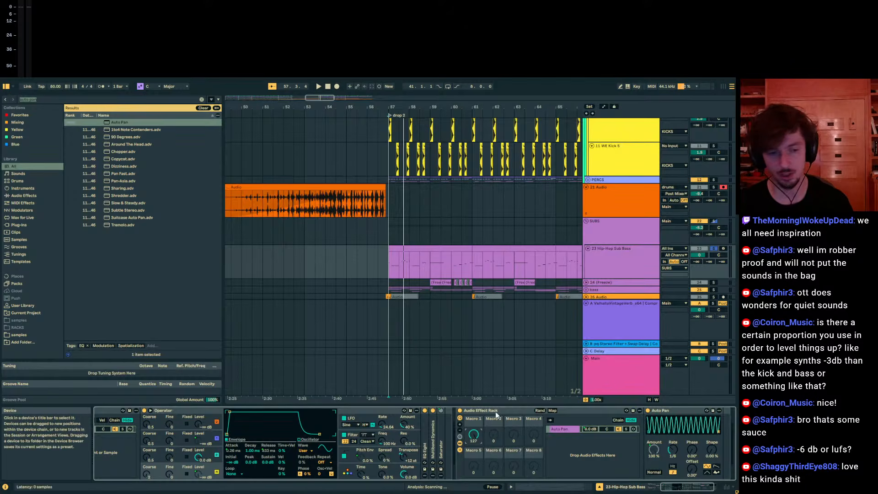
Draw Macro 1 automation on the Hip-Hop Sub Bass track from bar 57, curving up to a peak and sloping back to 0.
key(a)
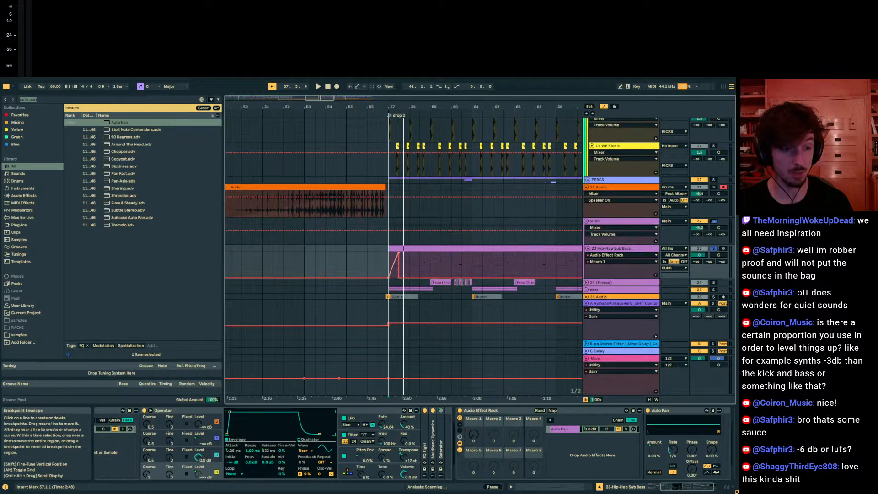
click(389, 259)
drag(404, 108, 420, 323)
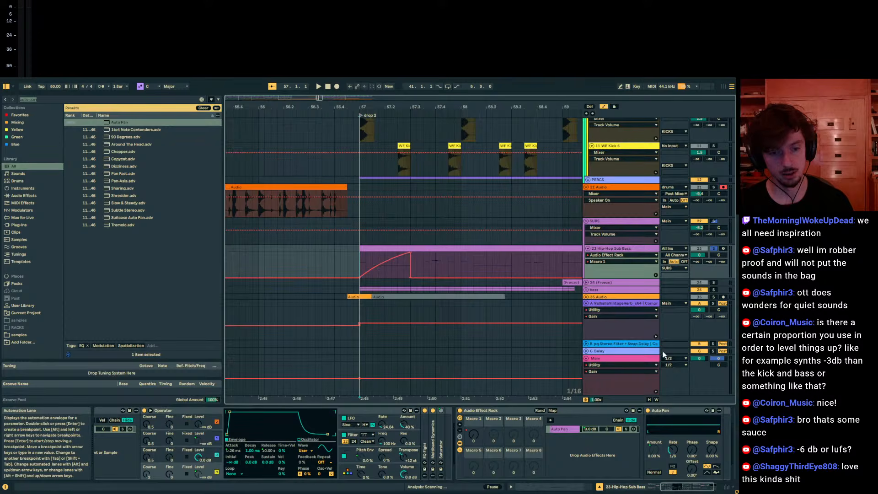
key(space)
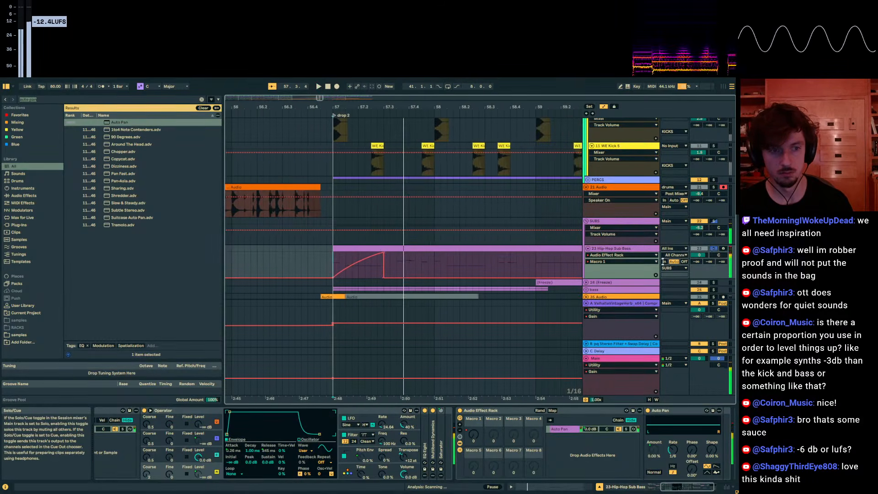
drag(383, 277, 415, 277)
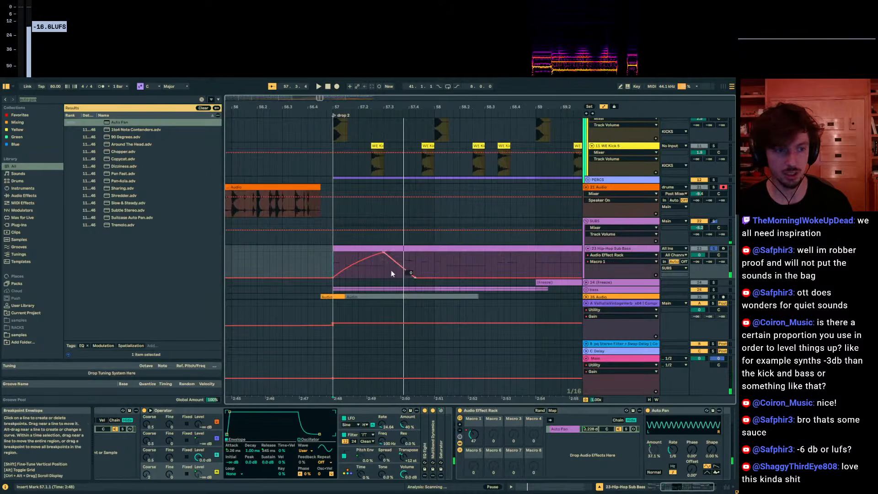
Unsolo the Hip-Hop Sub Bass track and, during playback, draw a lower Macro 1 peak near bar 58 and a flat-topped one after bar 59.
click(326, 266)
click(713, 248)
key(space)
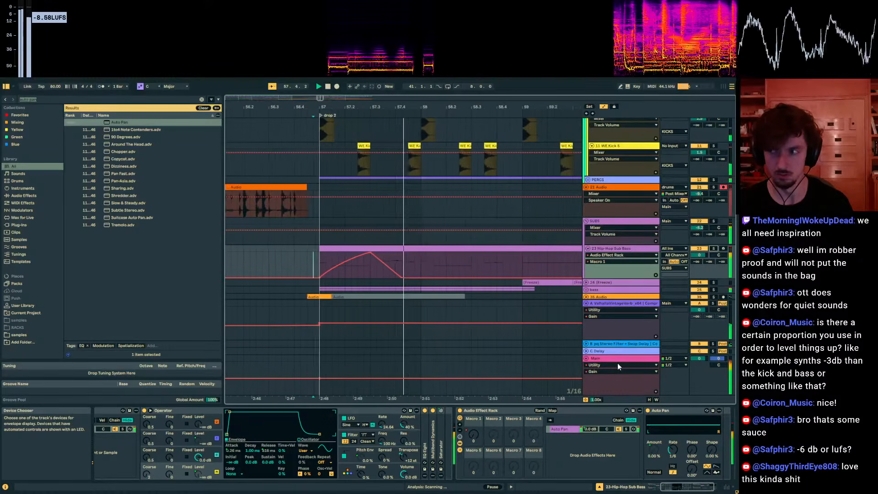
drag(406, 277, 520, 253)
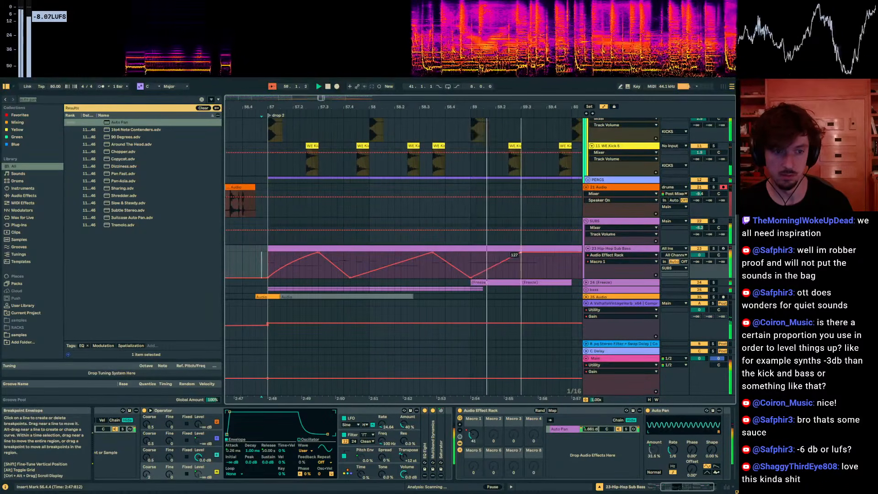
click(540, 253)
drag(553, 253, 583, 278)
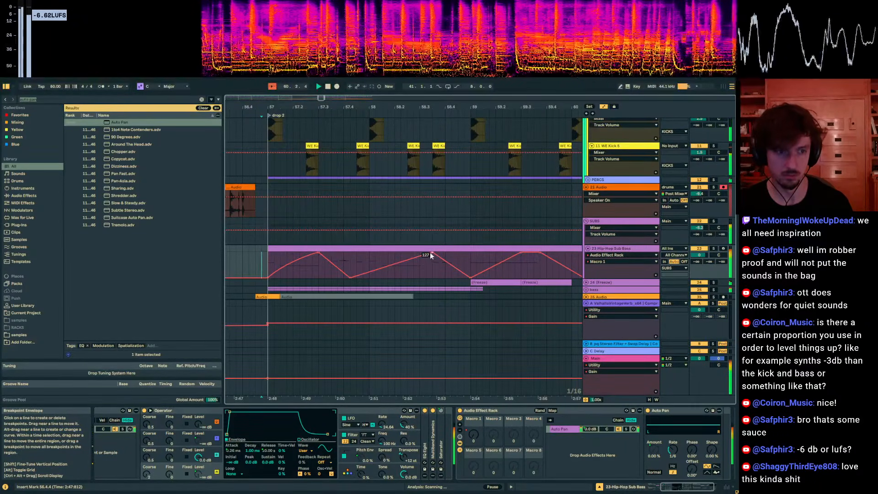
drag(432, 253, 433, 263)
Duplicate the Macro 1 automation of bars 57–61 onto bars 61–65 and play the result around bar 63.
drag(423, 107, 354, 84)
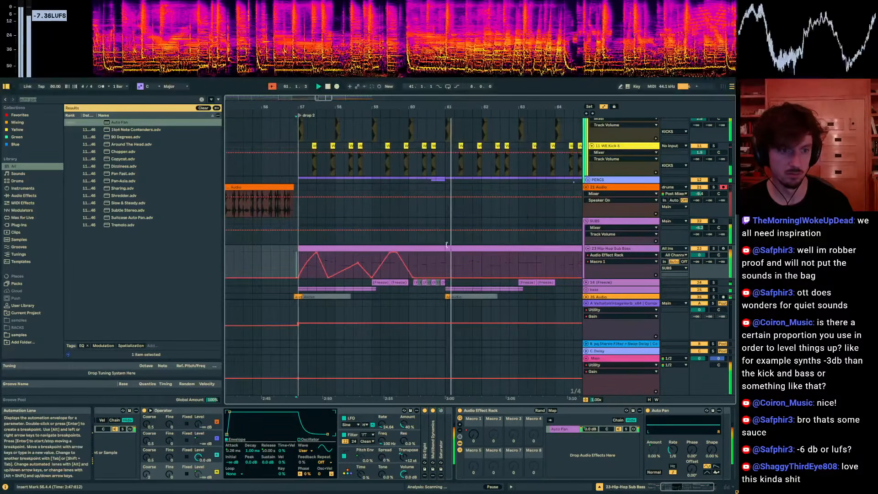
drag(444, 268, 299, 269)
key(ctrl+d)
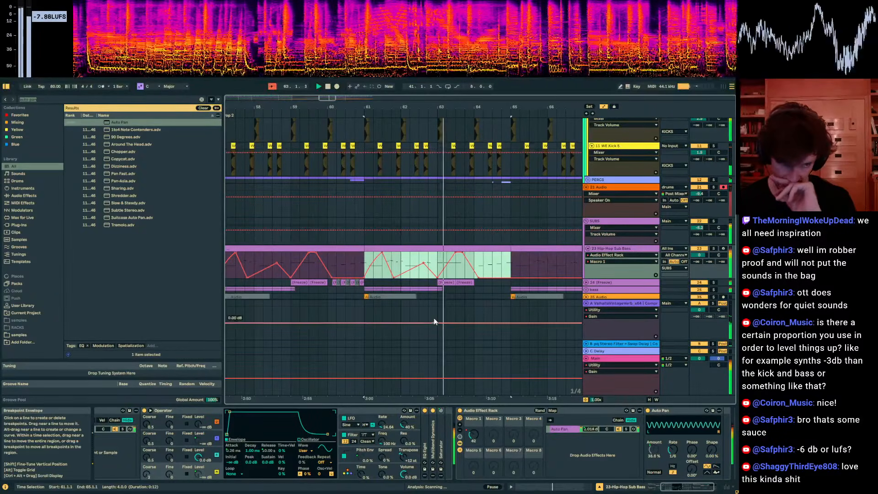
click(476, 366)
key(space)
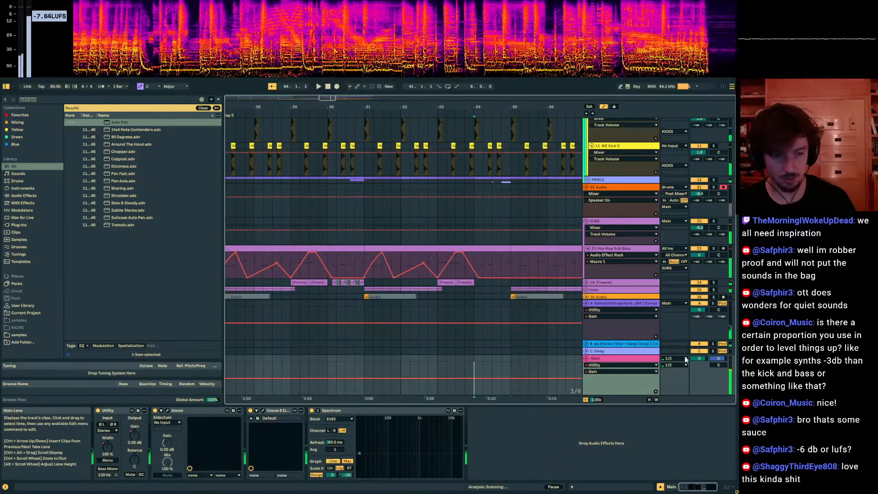
click(433, 356)
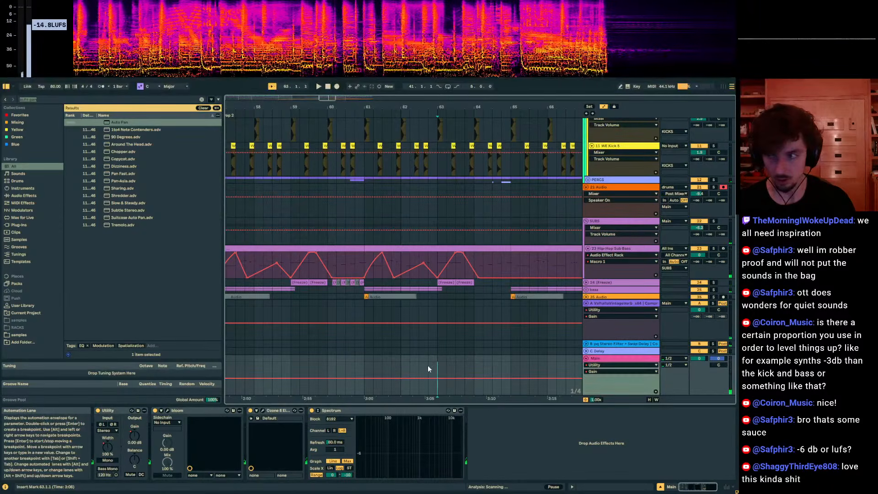
key(space)
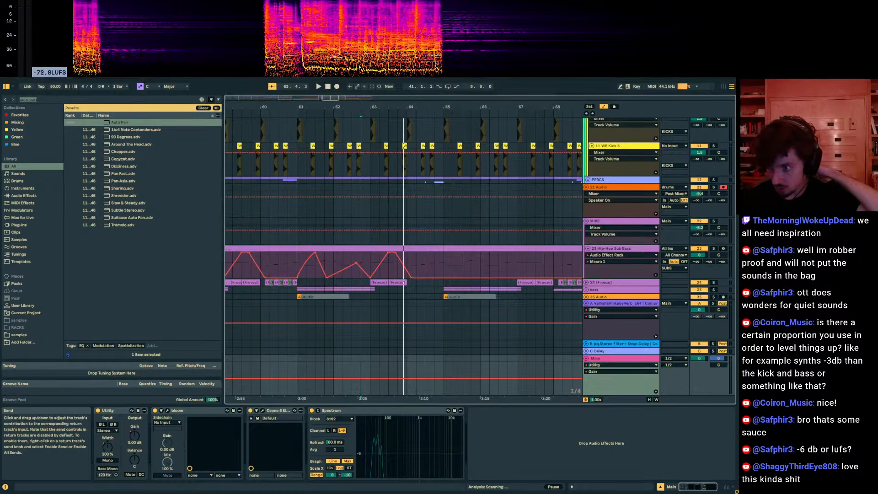
Duplicate the Macro 1 automation of bars 57–65 onto bars 65–73.
drag(352, 106, 465, 87)
drag(348, 260, 517, 264)
key(ctrl+d)
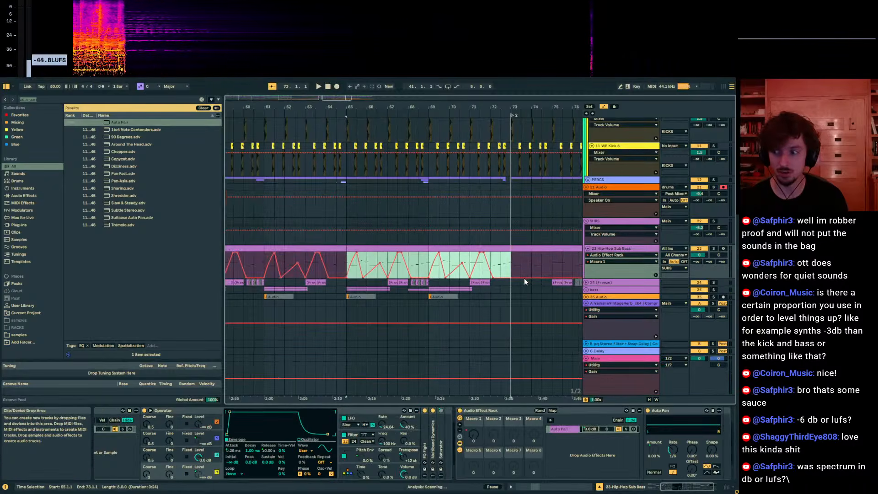
Find "youlean" in the browser, insert Youlean Loudness Meter 2 before the Spectrum on the Main track, and open its window.
click(631, 391)
mouse_move(368, 455)
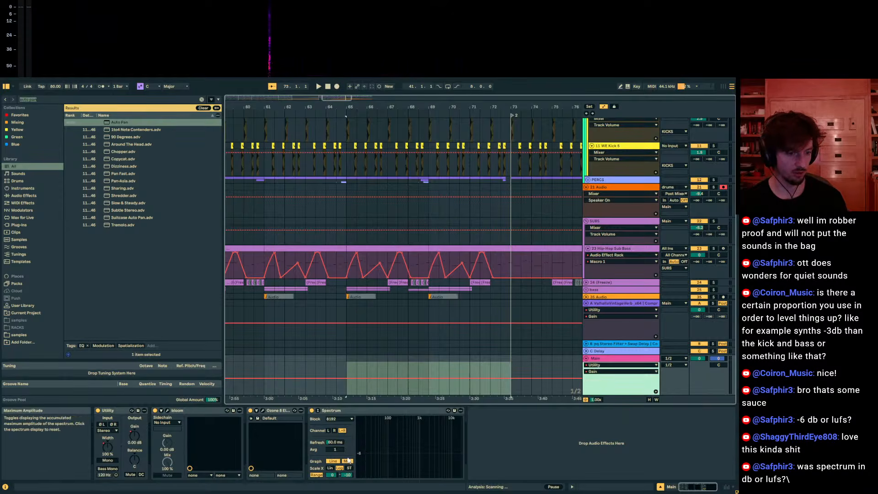
mouse_move(380, 442)
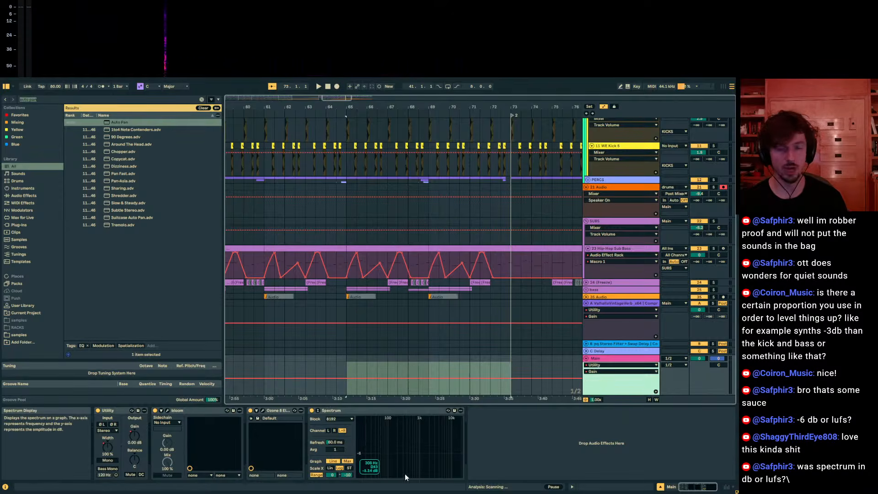
key(ctrl+f)
text(youlean)
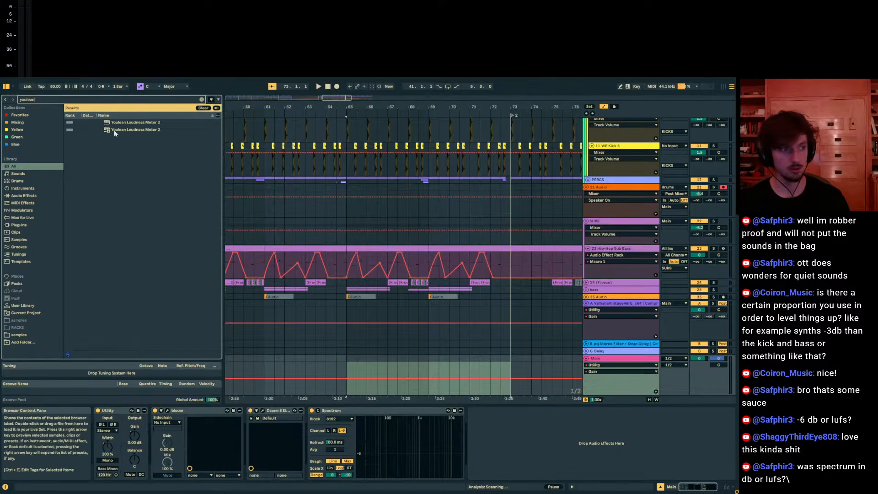
key(Down)
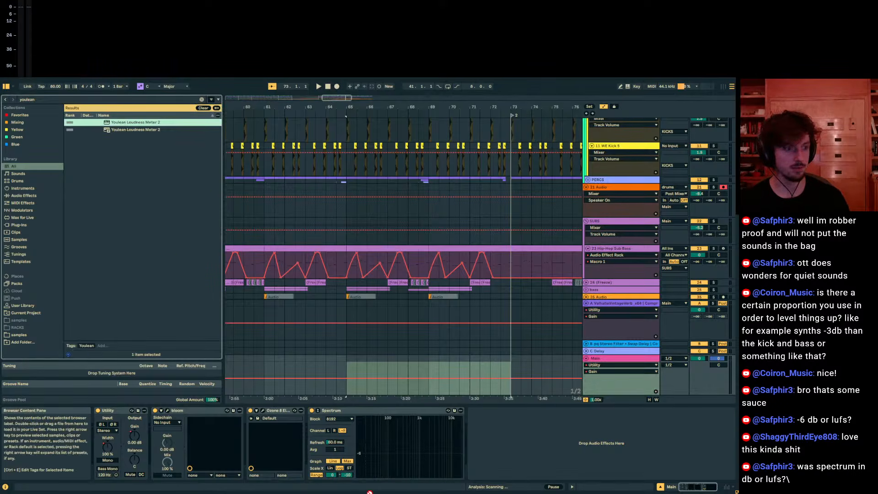
drag(310, 443, 311, 446)
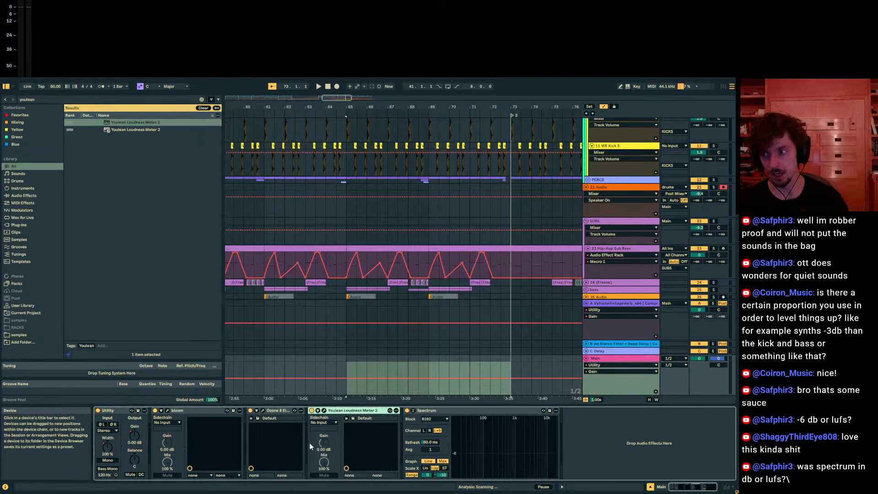
click(323, 411)
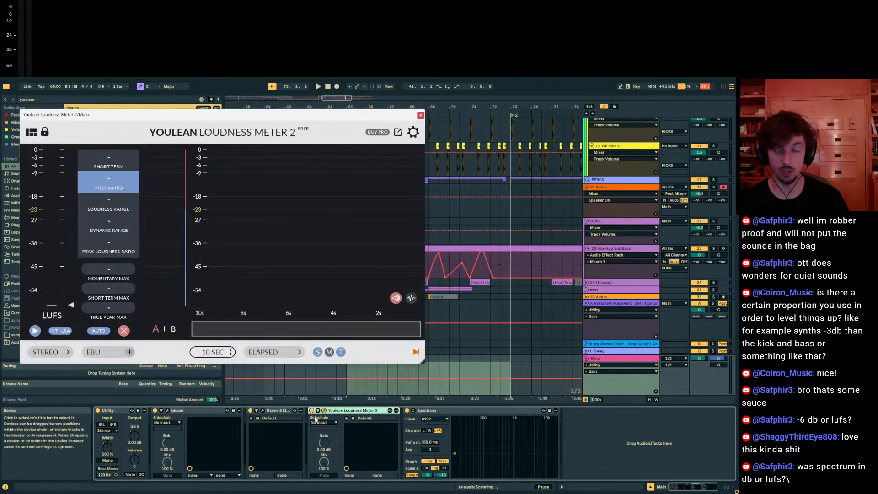
Play the second half of drop 2 from bar 65 and read its loudness in the Youlean meter.
click(315, 419)
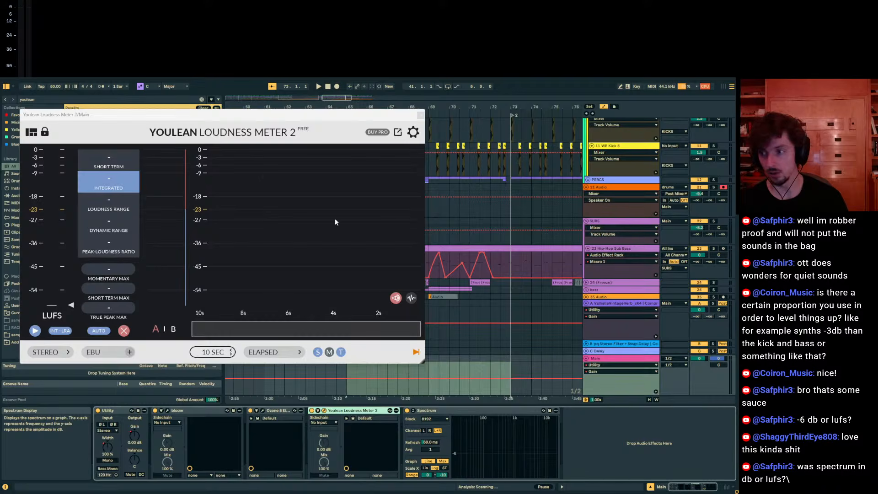
mouse_move(334, 120)
mouse_down()
mouse_move(484, 262)
mouse_move(807, 216)
mouse_move(689, 125)
mouse_move(524, 133)
mouse_move(869, 136)
mouse_up()
click(326, 373)
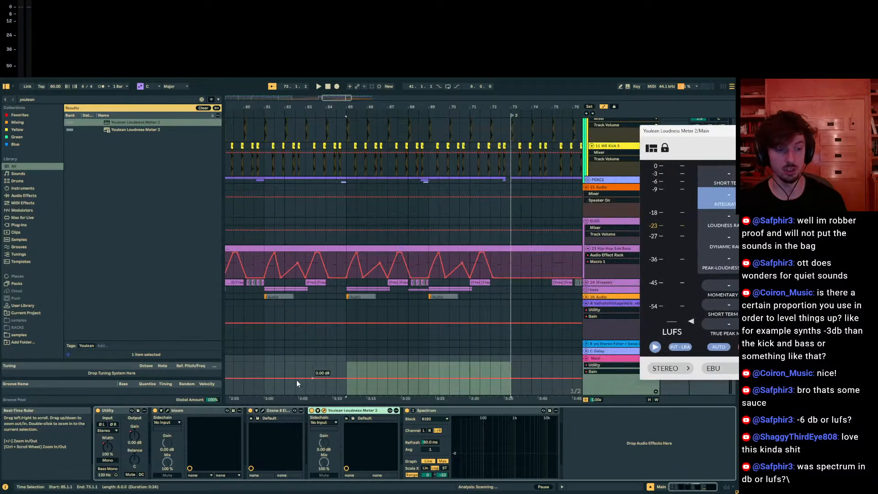
click(345, 363)
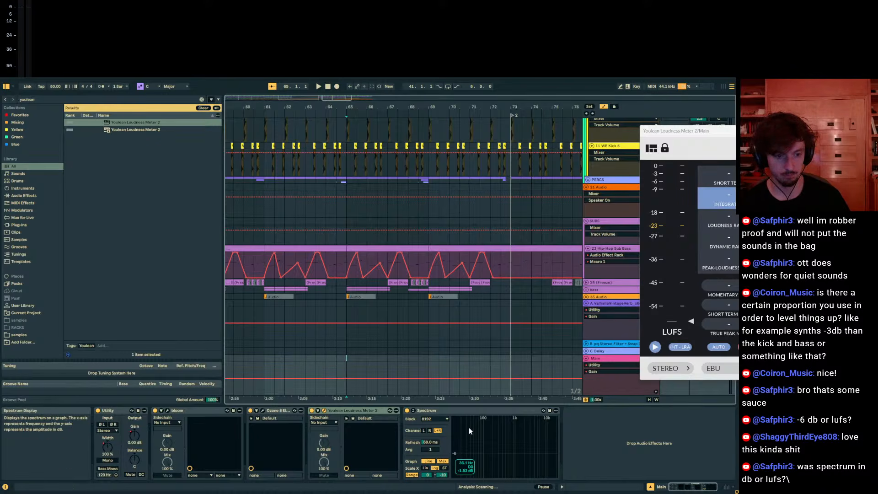
click(344, 359)
key(space)
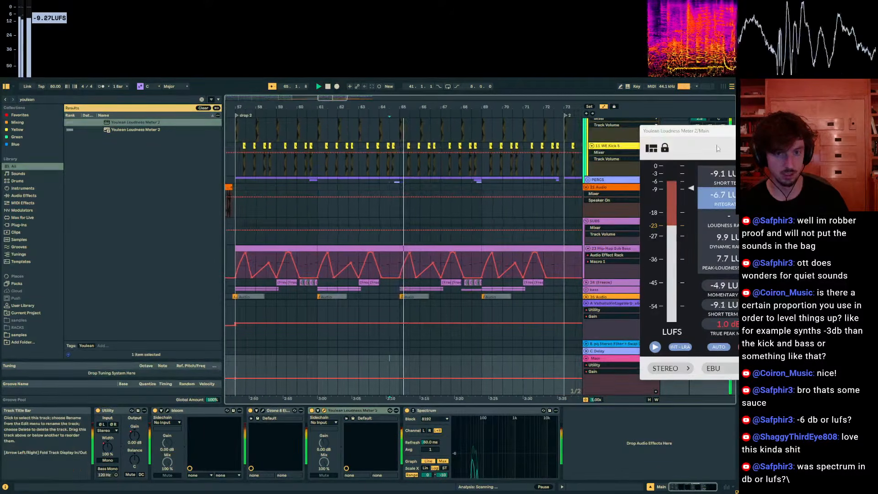
drag(695, 131, 287, 128)
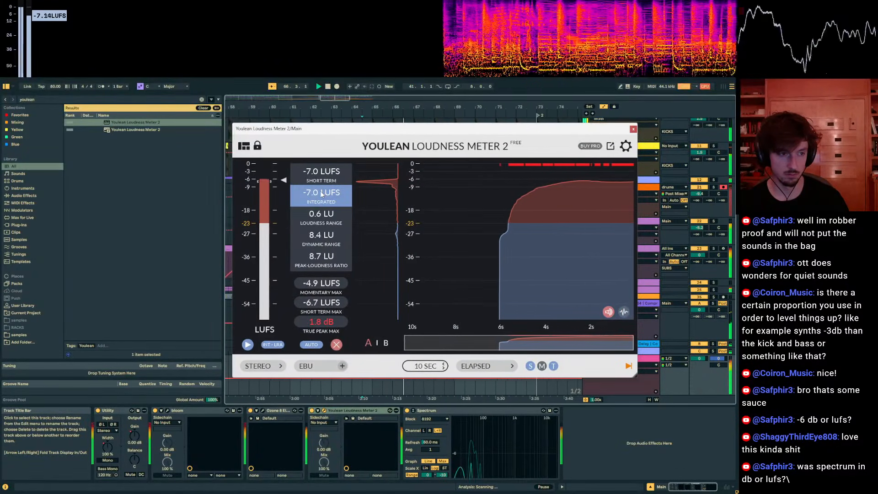
Play drop 2 from just before bar 57 and check its loudness in the Youlean meter on the Main track.
drag(356, 133, 556, 227)
click(348, 245)
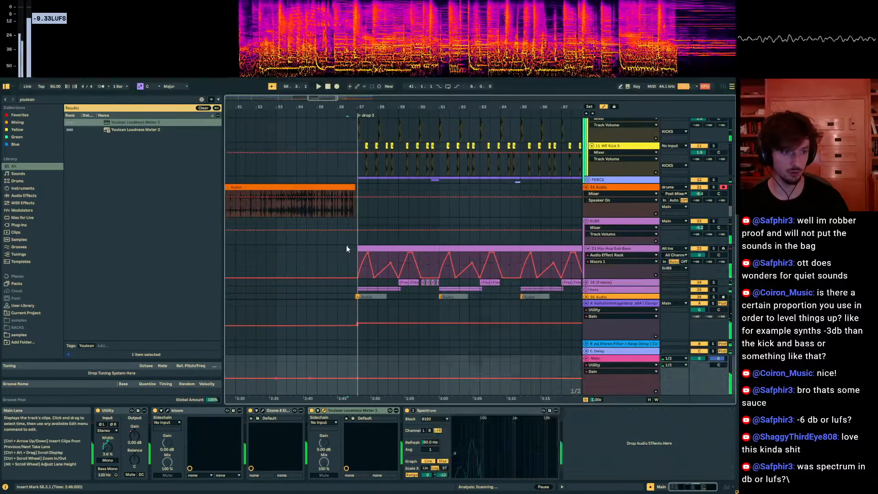
key(space)
click(615, 360)
drag(515, 229, 306, 121)
Open Ozone 8 Elements on the Main track beside the loudness meter and set the Maximizer threshold to -4.0 dB.
click(263, 411)
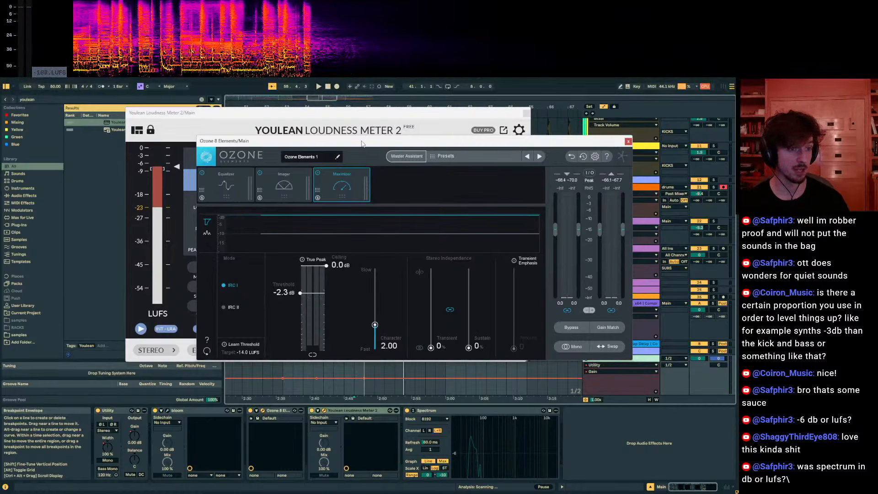
drag(362, 143, 580, 138)
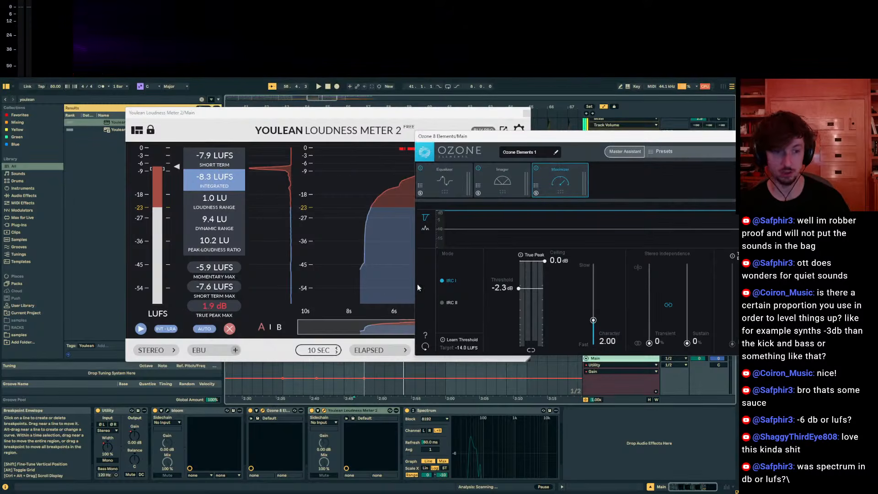
drag(520, 288, 520, 302)
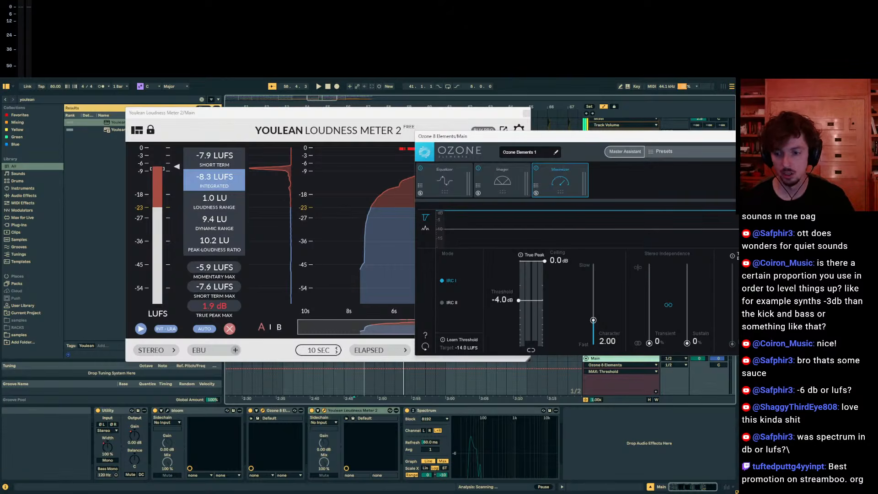
key(super+d)
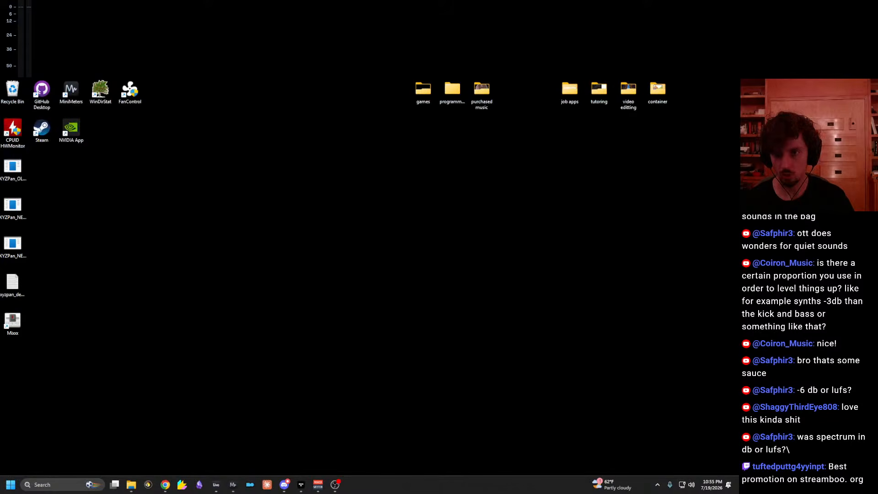
key(super+d)
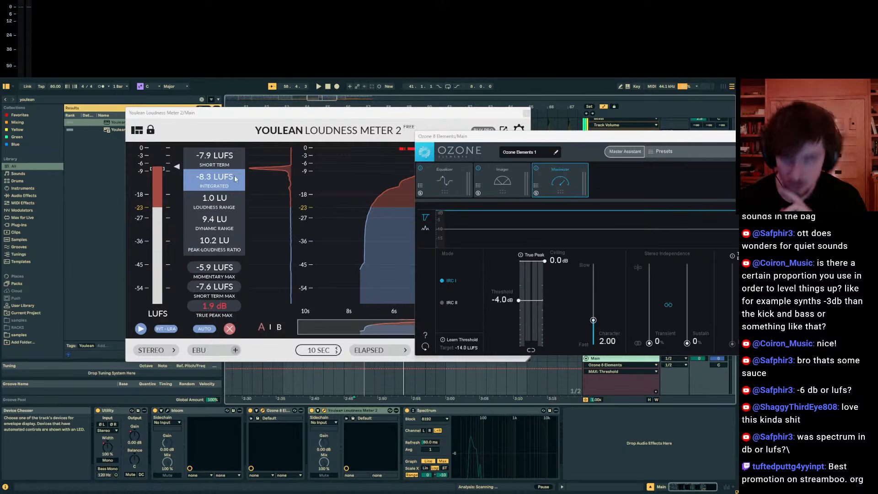
Play drop 2 from bar 57 and check its loudness in the Youlean meter with Ozone's limiting applied.
drag(321, 121, 857, 218)
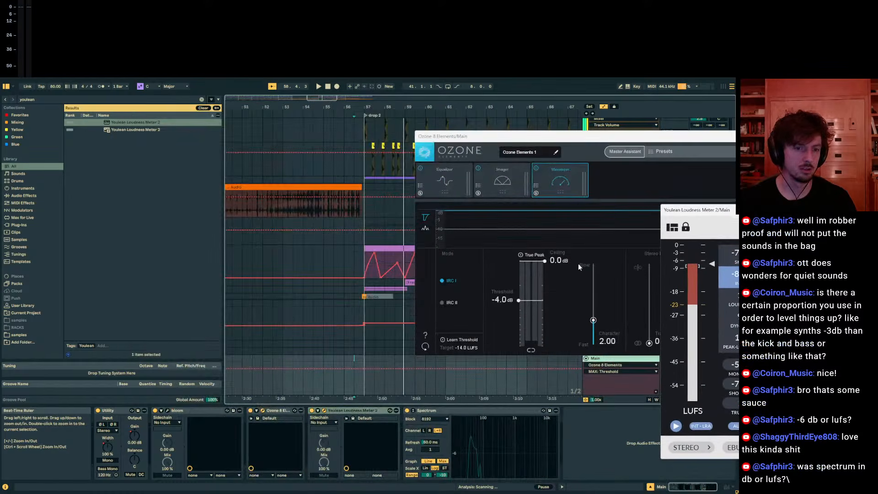
click(363, 255)
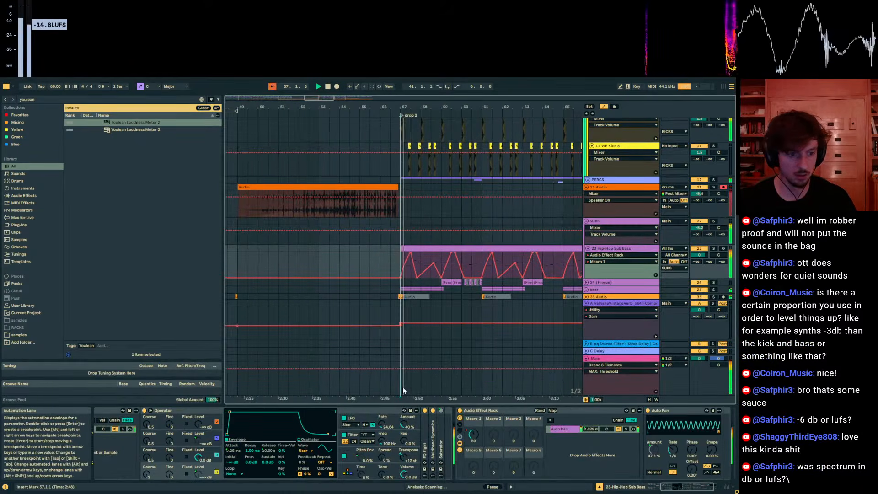
click(352, 383)
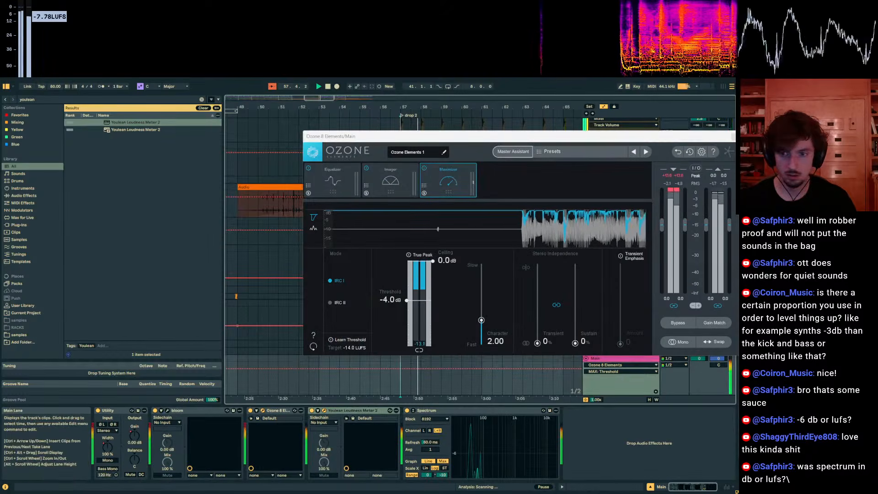
click(324, 410)
drag(229, 160, 235, 160)
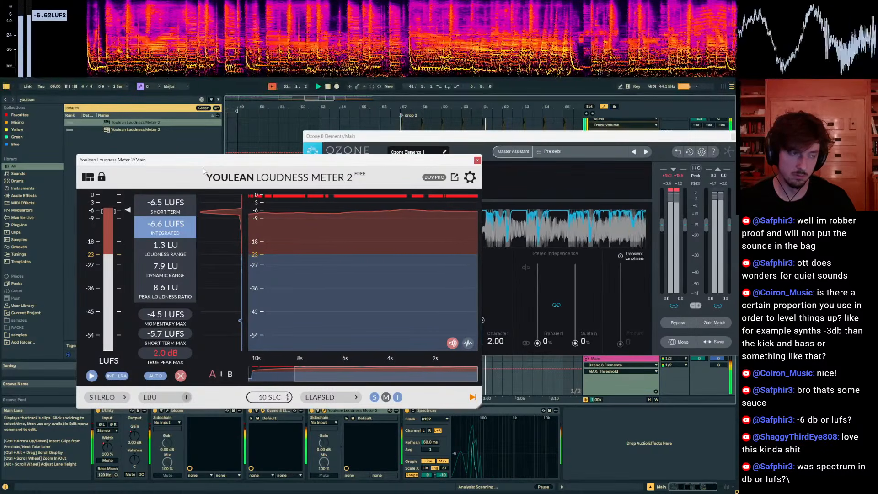
drag(376, 141, 687, 155)
drag(408, 160, 309, 129)
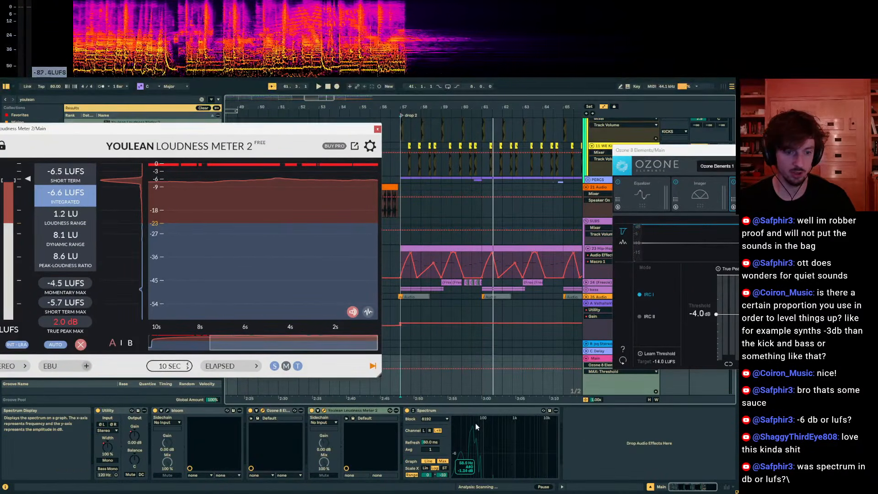
Lower the SUBS group track volume to -7.8 dB and play the start of drop 2 with it.
key(space)
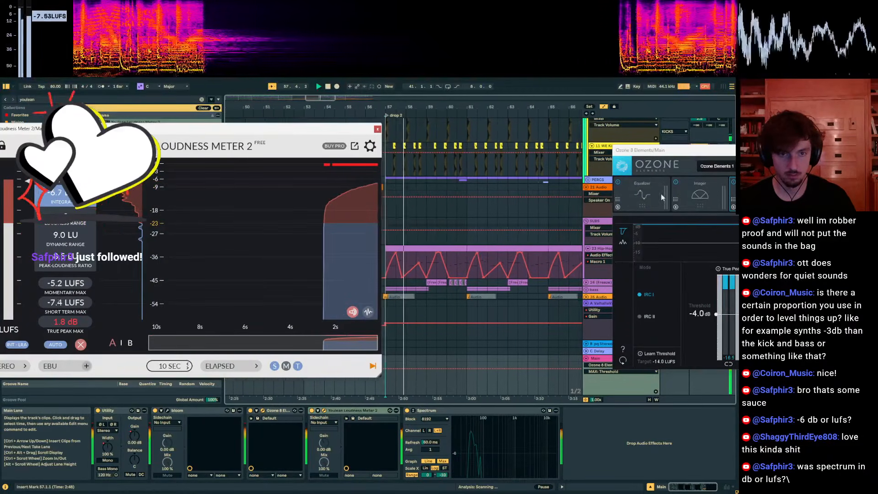
key(space)
drag(666, 150, 805, 220)
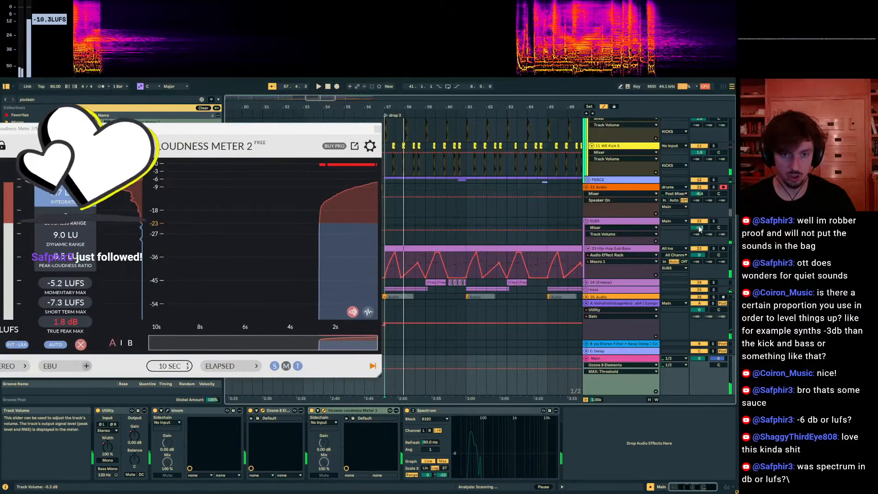
drag(699, 228, 700, 233)
key(space)
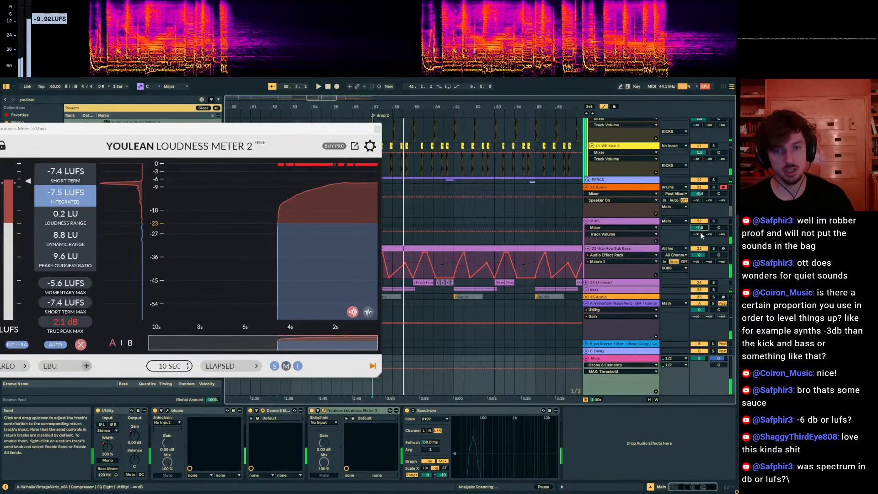
Set the Ozone 8 Elements Maximizer threshold to -4.3 dB while playing drop 2 against the Youlean meter, and close Ozone.
drag(47, 129, 210, 119)
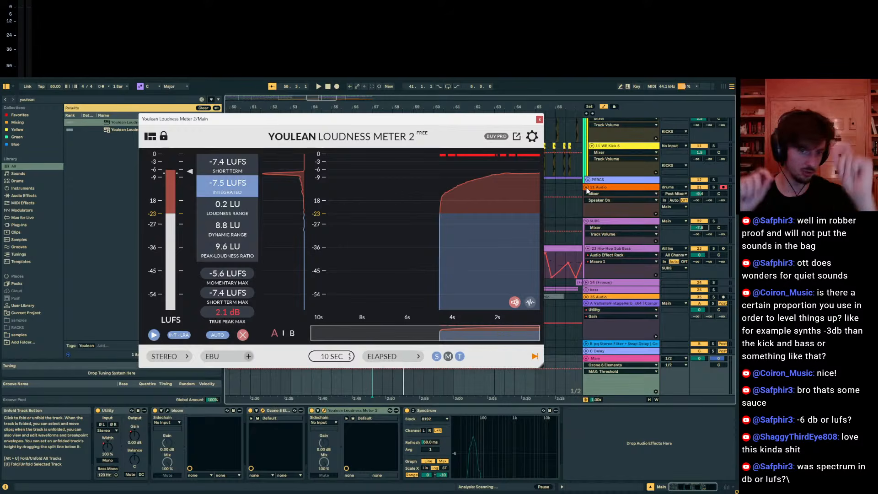
key(space)
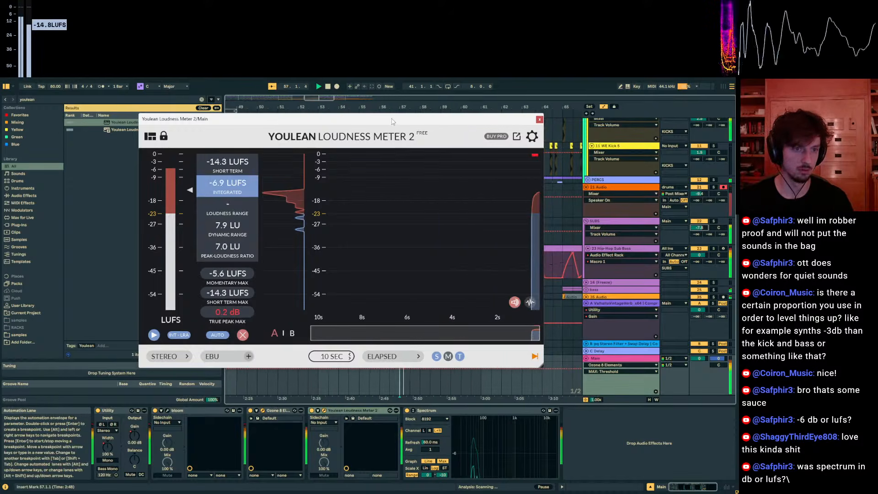
drag(392, 121, 319, 99)
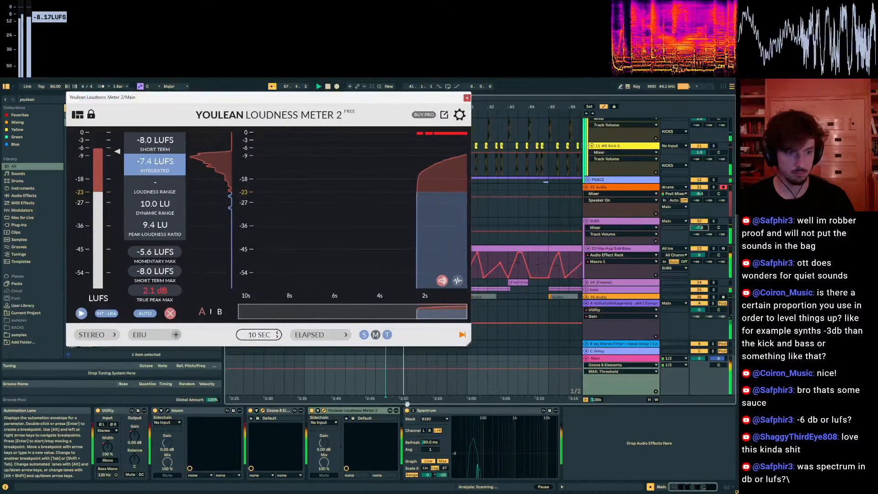
click(263, 411)
drag(492, 146, 301, 128)
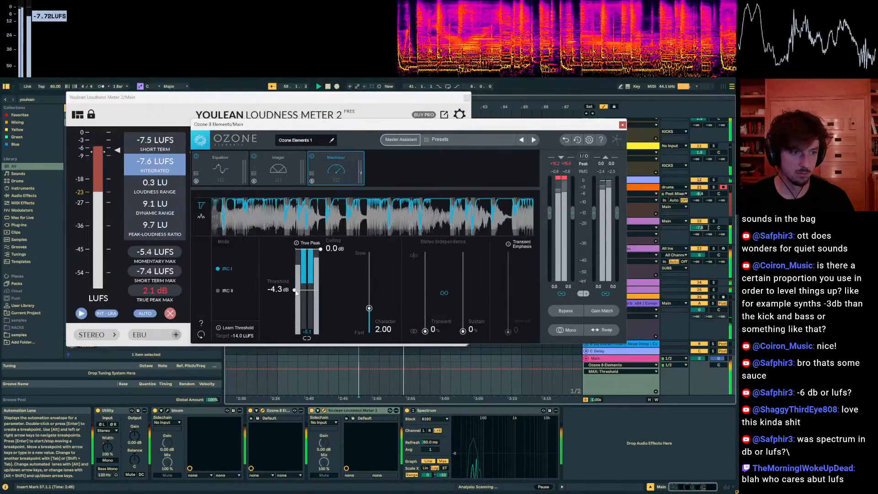
drag(361, 125, 380, 215)
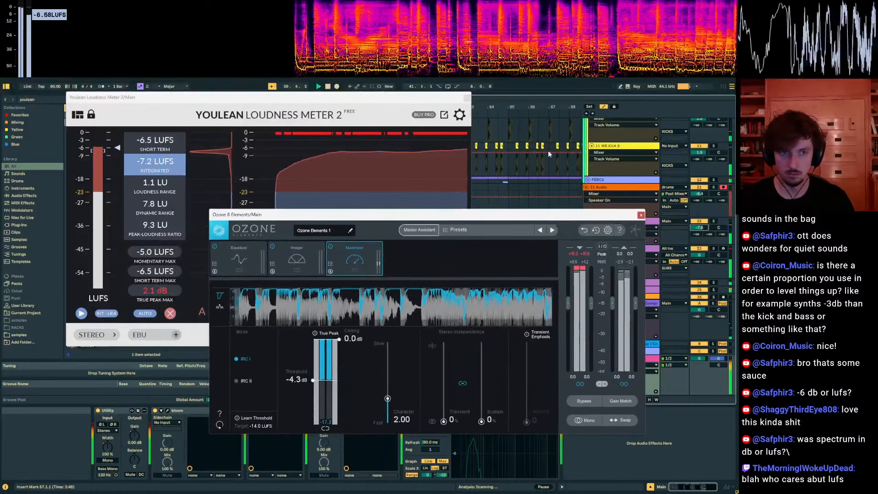
click(641, 215)
drag(256, 97, 225, 243)
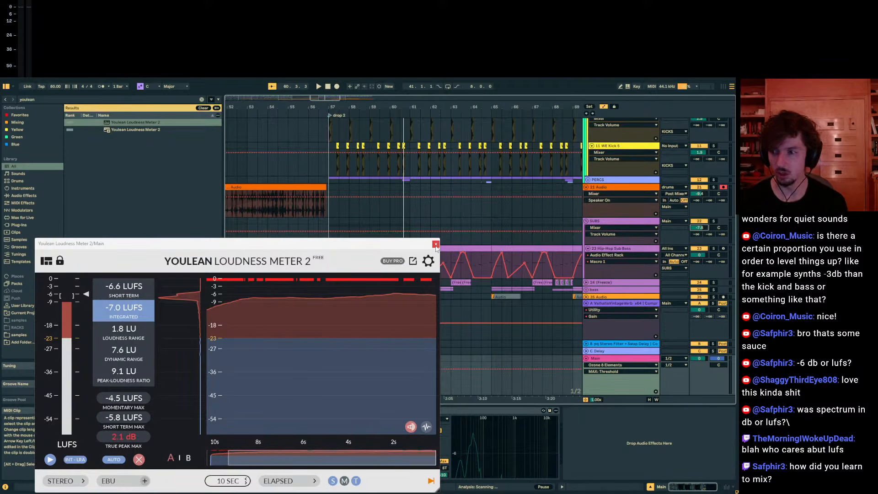
drag(426, 248, 532, 201)
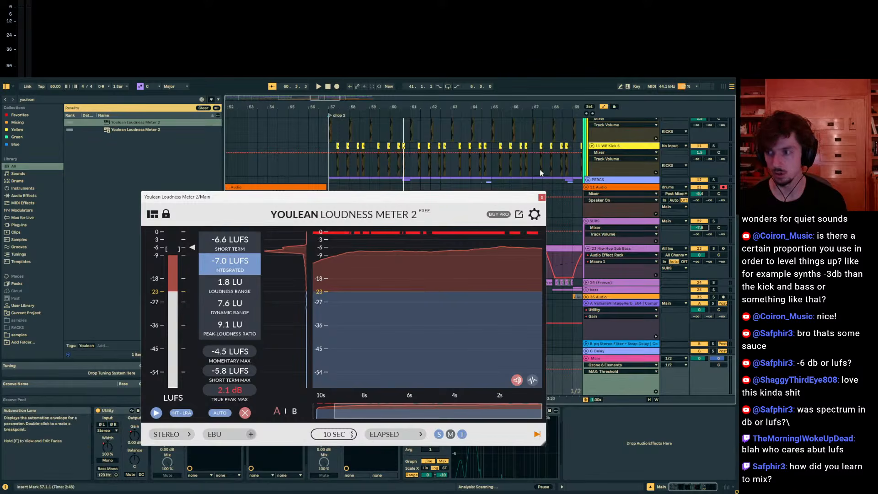
drag(529, 202, 520, 206)
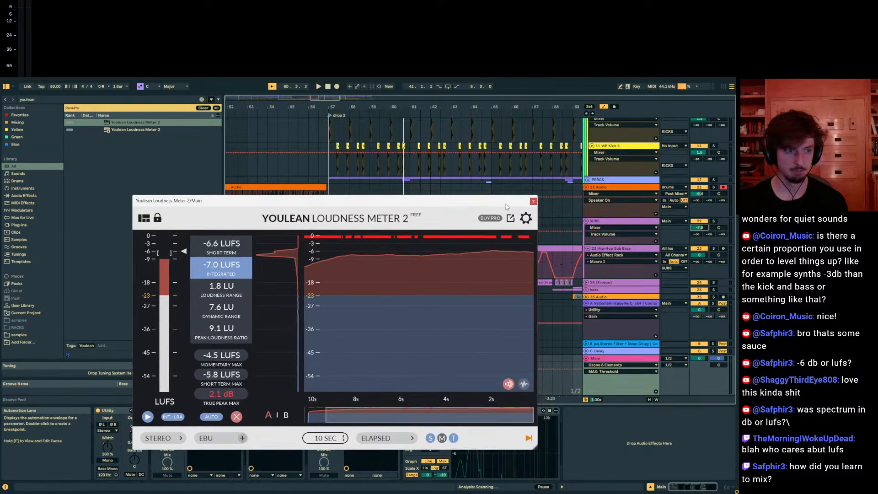
drag(507, 206, 590, 198)
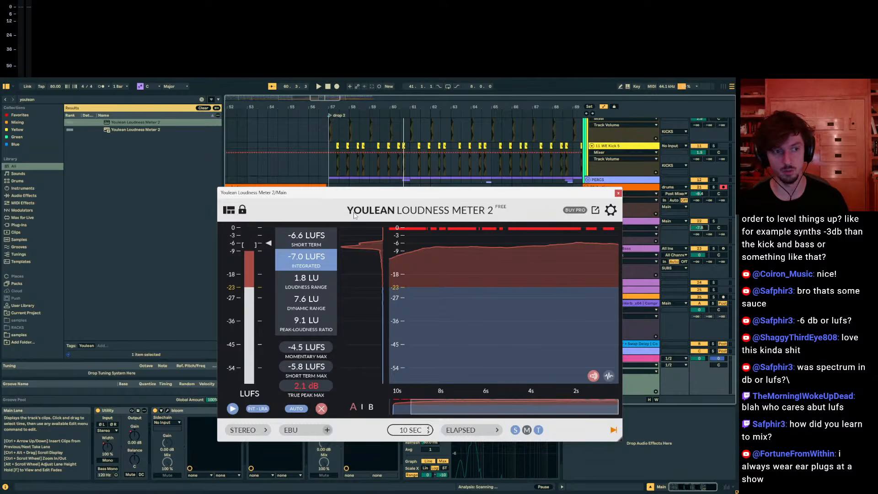
drag(369, 194, 358, 175)
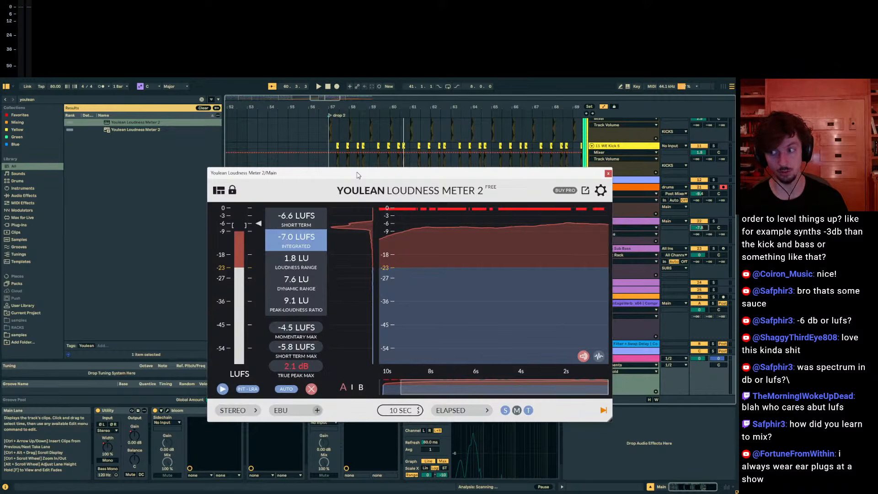
drag(539, 178, 537, 175)
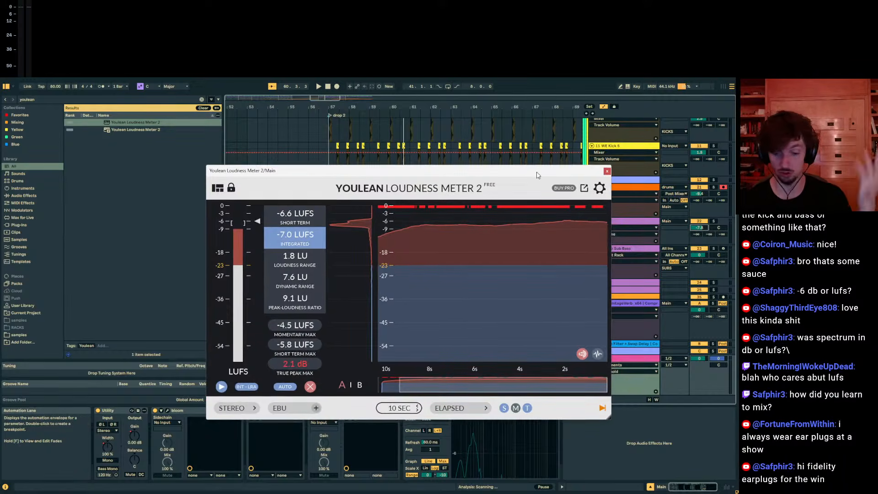
drag(538, 175, 539, 174)
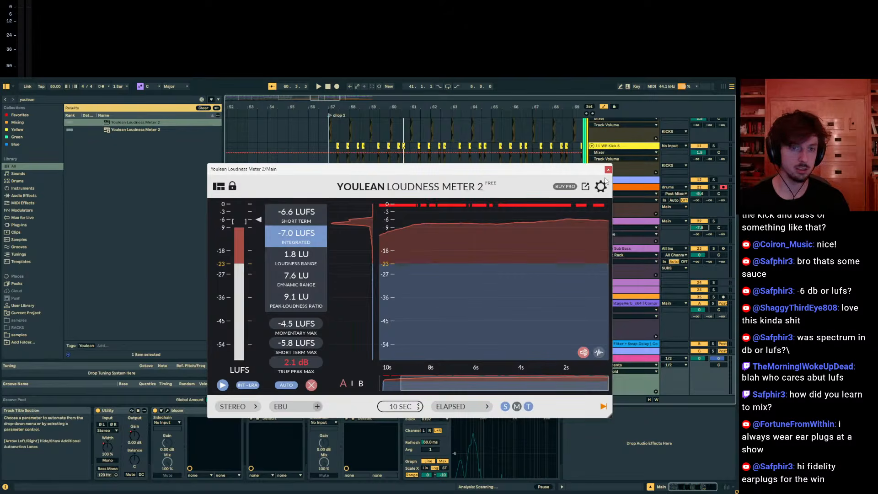
drag(563, 174, 554, 176)
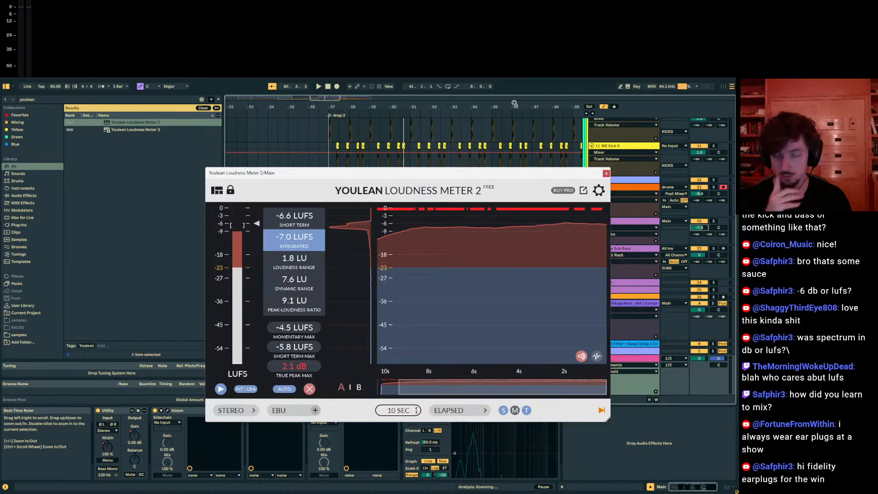
drag(578, 173, 561, 177)
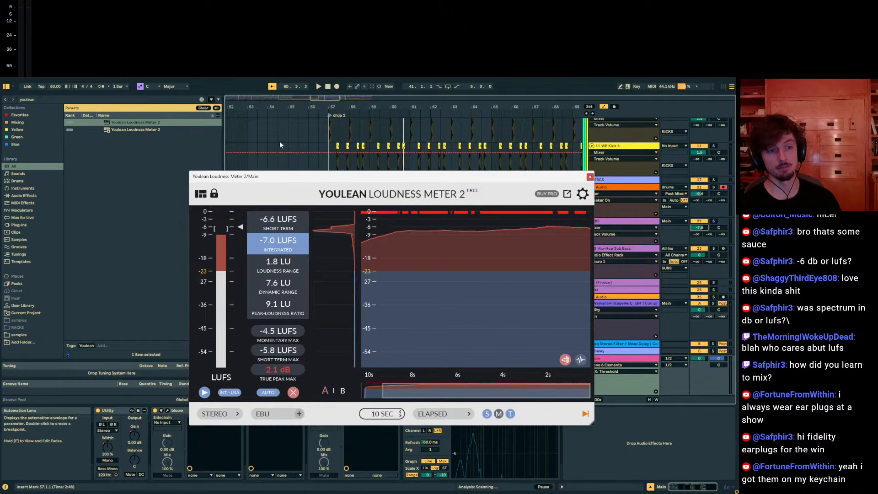
mouse_move(517, 323)
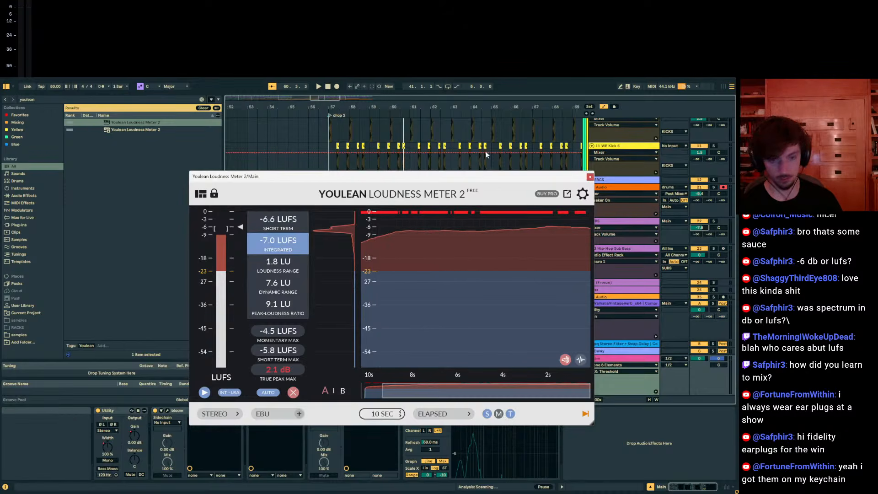
mouse_move(487, 453)
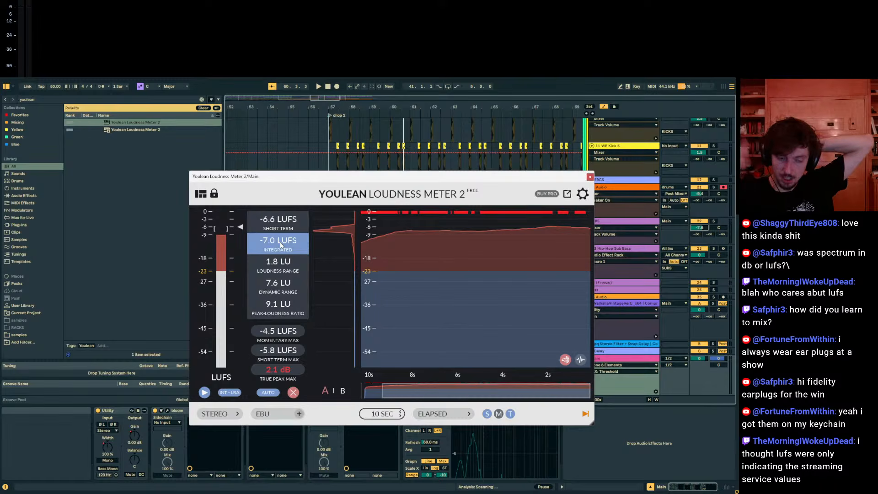
Close the Youlean Loudness Meter window and place the insert marker on the Main track shortly before drop 2.
click(505, 452)
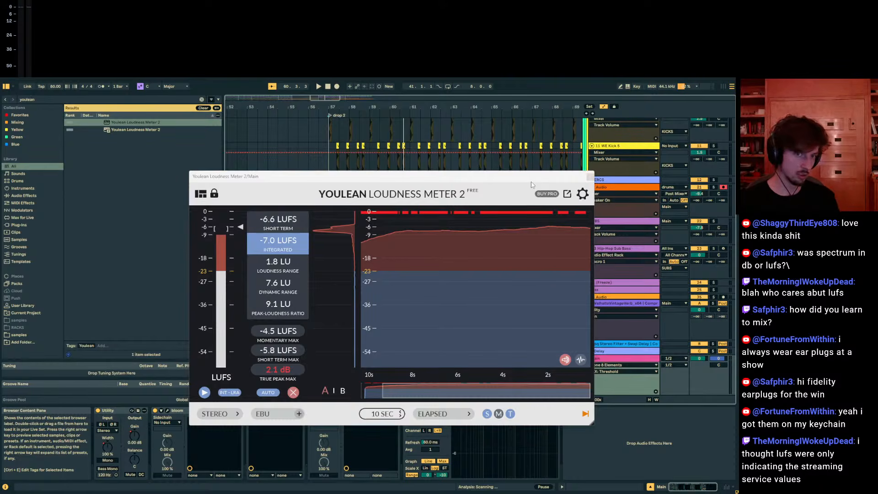
drag(535, 177, 539, 202)
click(594, 201)
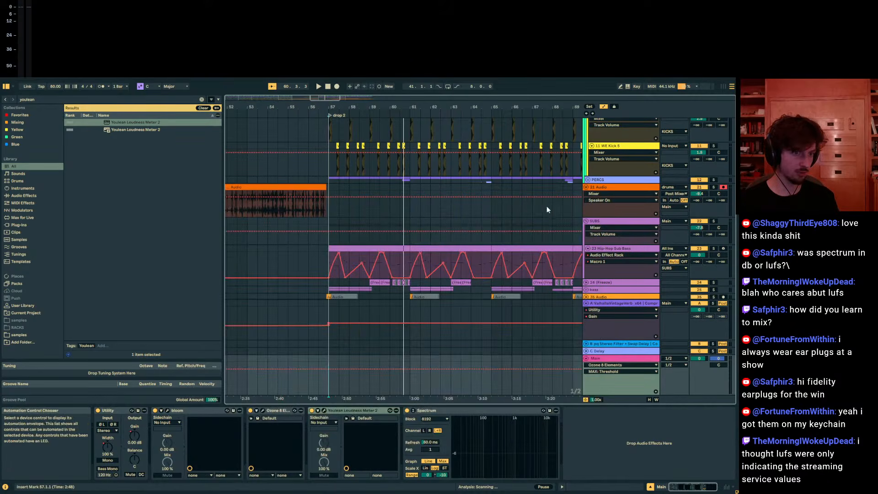
click(298, 263)
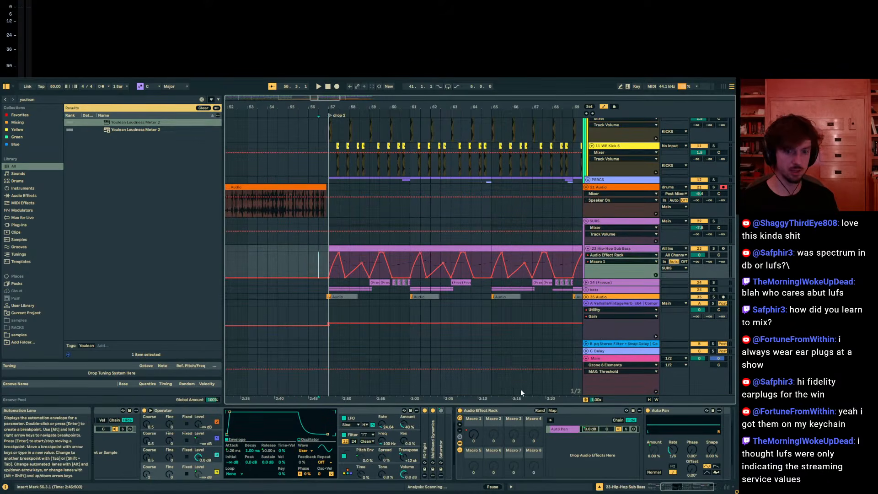
click(609, 360)
click(297, 361)
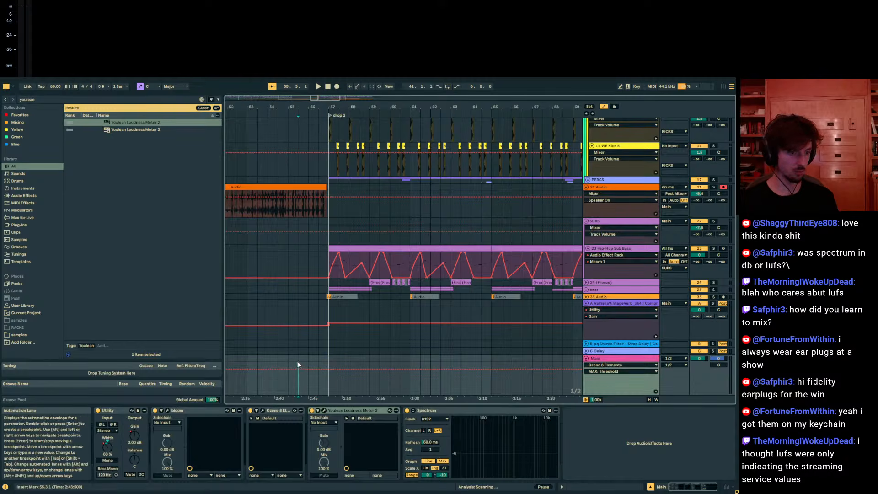
Survey the arrangement around drop 2 and the first drop, and select bars 17 to 21 on the 21-Audio track.
drag(277, 109, 435, 82)
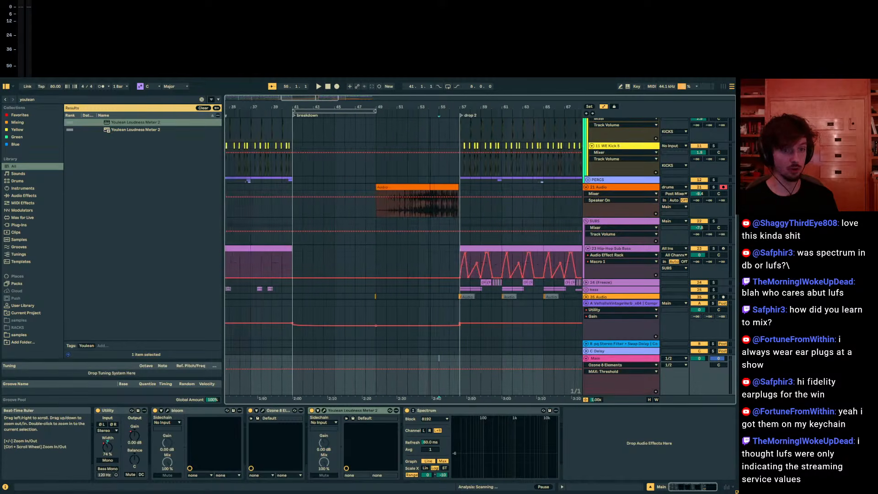
drag(440, 206, 516, 211)
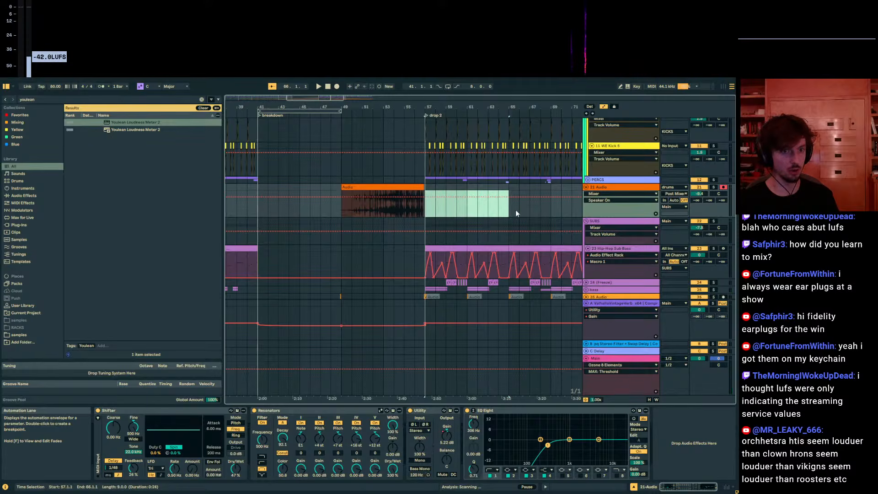
drag(392, 105, 321, 103)
drag(323, 208, 227, 181)
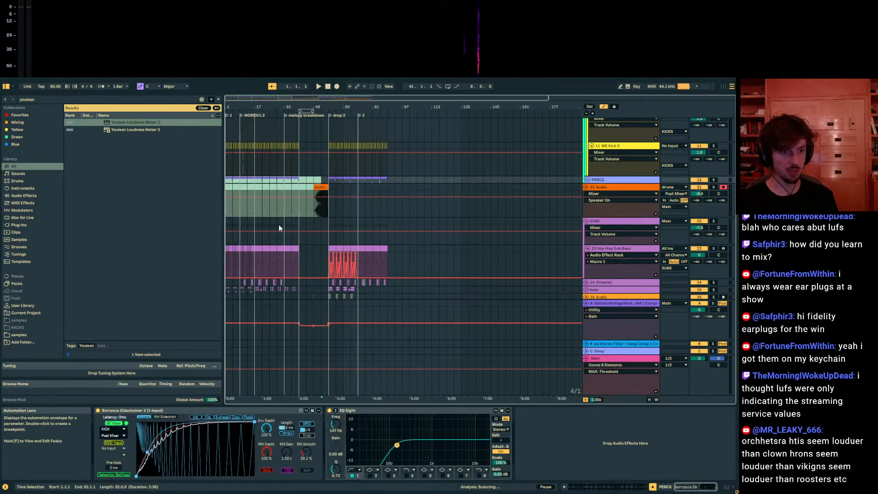
click(287, 215)
drag(256, 214, 259, 214)
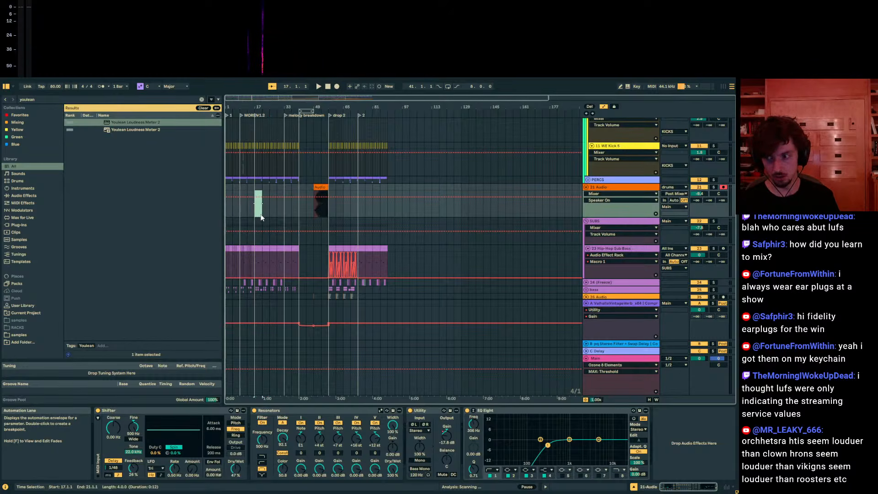
mouse_move(254, 108)
mouse_down()
mouse_move(273, 132)
mouse_move(251, 123)
mouse_up()
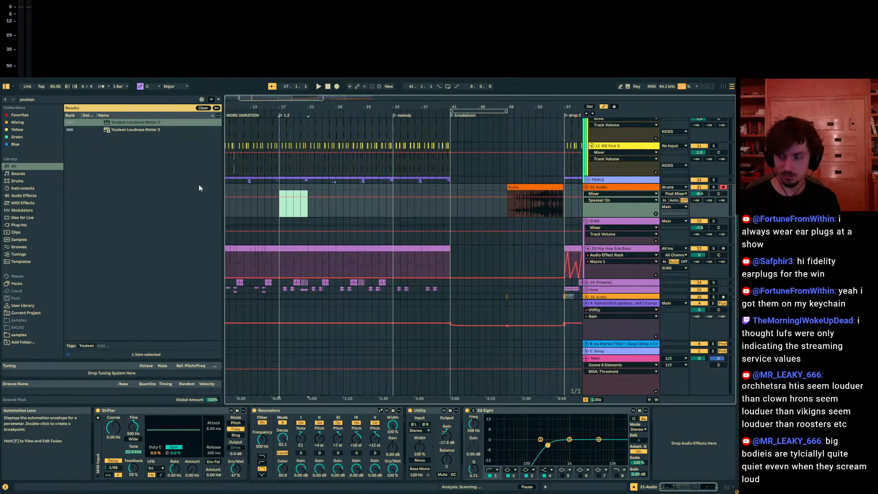
Play the arrangement from bar 1 to hear the first drop.
click(288, 212)
drag(280, 207, 274, 199)
drag(247, 107, 272, 93)
click(226, 213)
key(space)
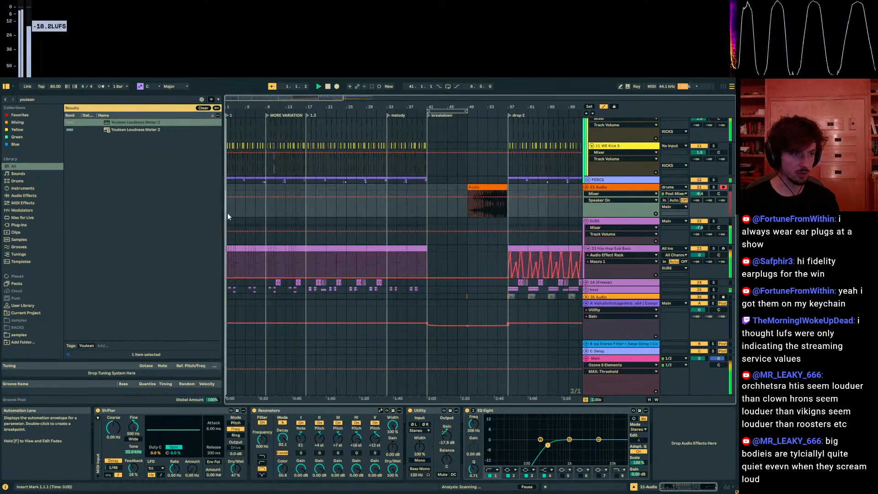
drag(229, 106, 231, 169)
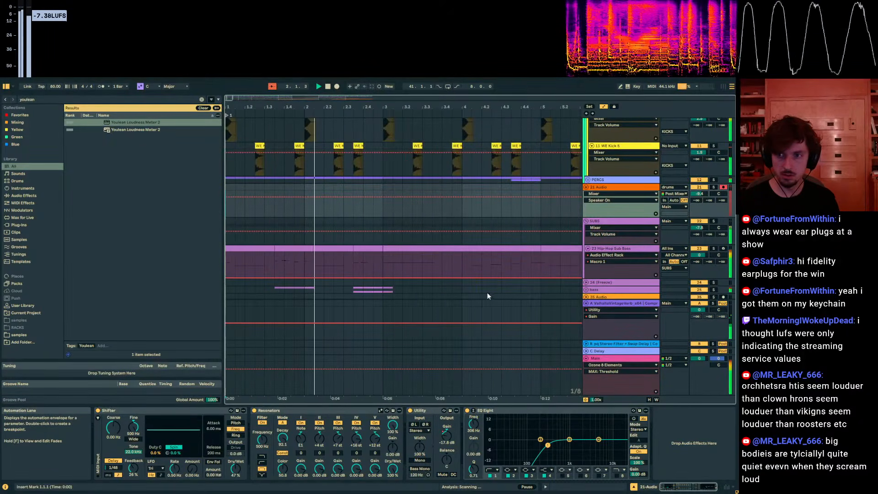
Set the KICK track's volume to 1.2 dB while the first drop plays.
click(373, 382)
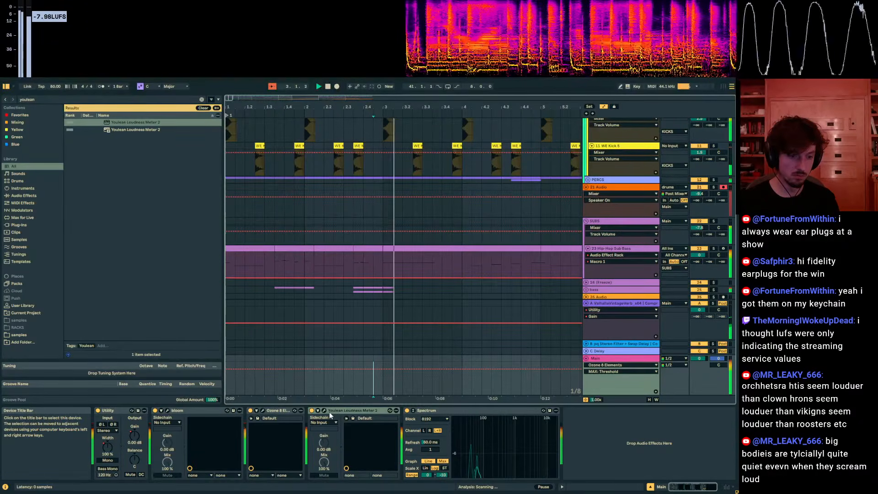
scroll(608, 152, up, 3)
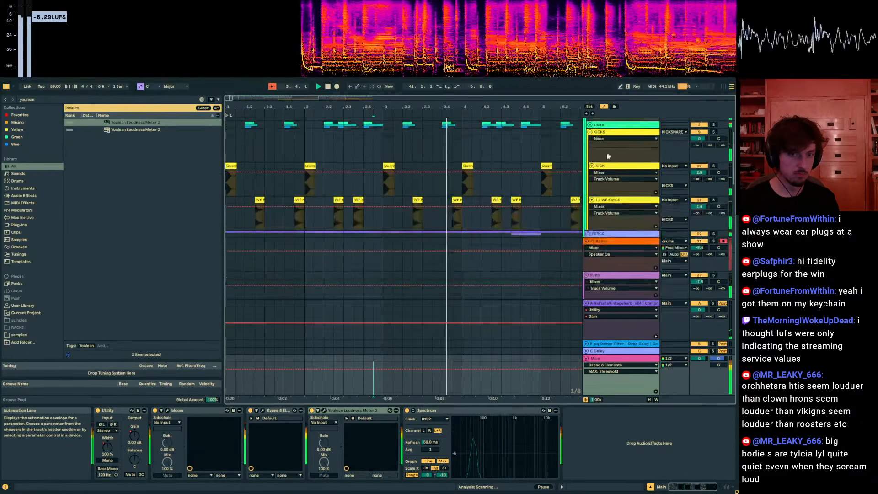
drag(700, 188, 700, 193)
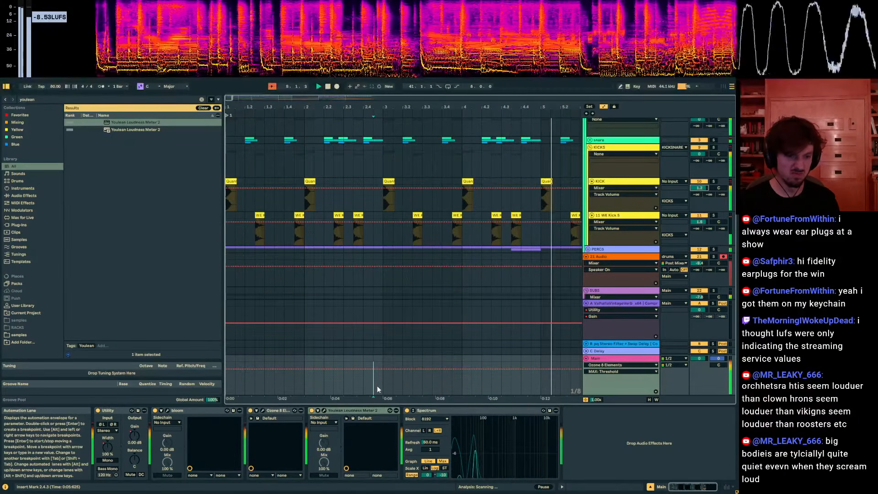
Check the first drop's loudness on the Main track's Youlean Loudness Meter during playback.
click(324, 410)
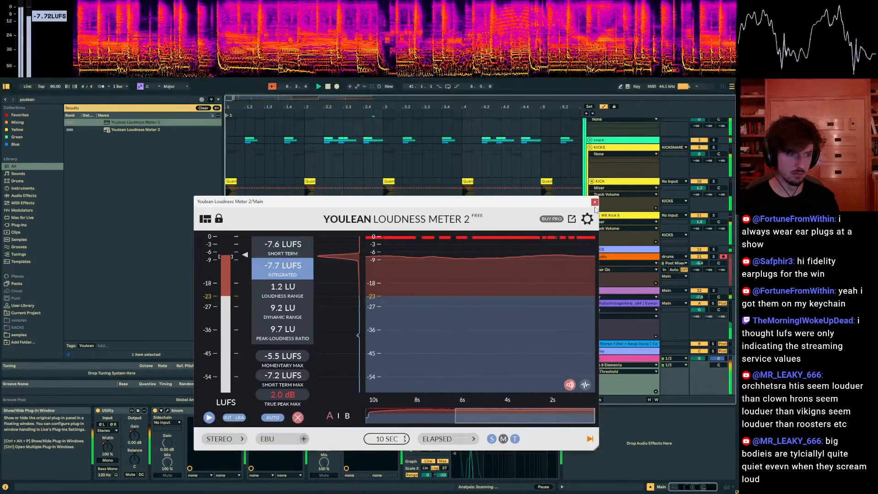
drag(503, 107, 503, 94)
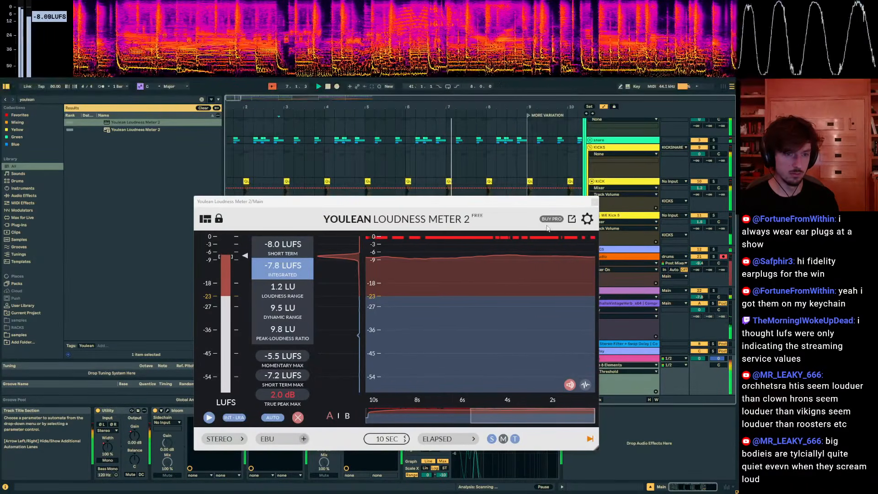
drag(489, 205, 492, 409)
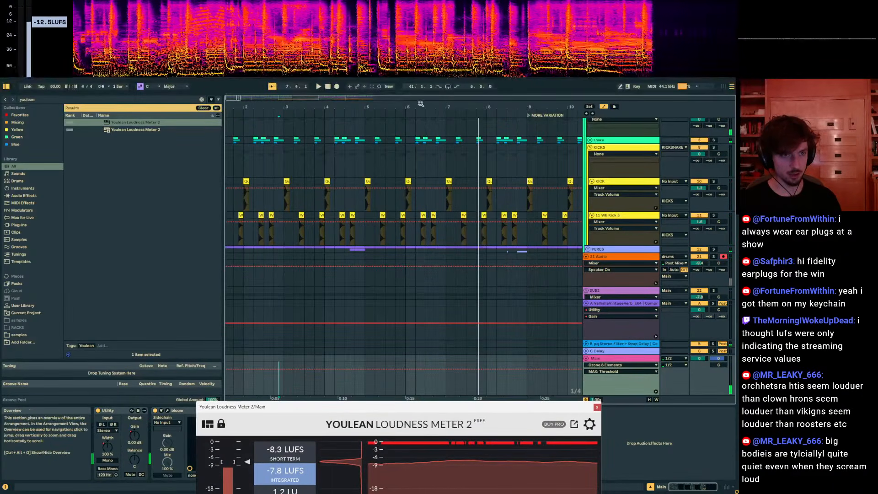
Play drop 2 from bar 59 and check its loudness on the Main track's Youlean Loudness Meter.
drag(420, 106, 420, 71)
drag(516, 274, 725, 281)
drag(512, 105, 539, 104)
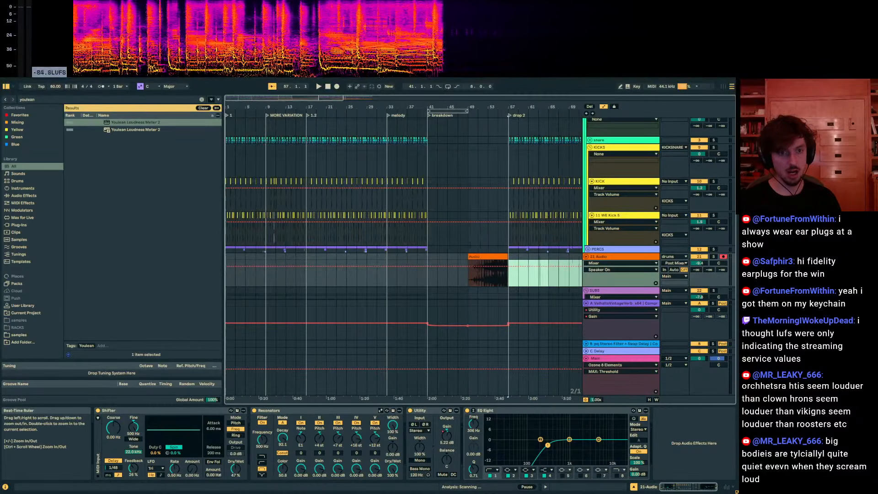
click(512, 280)
drag(515, 279, 549, 277)
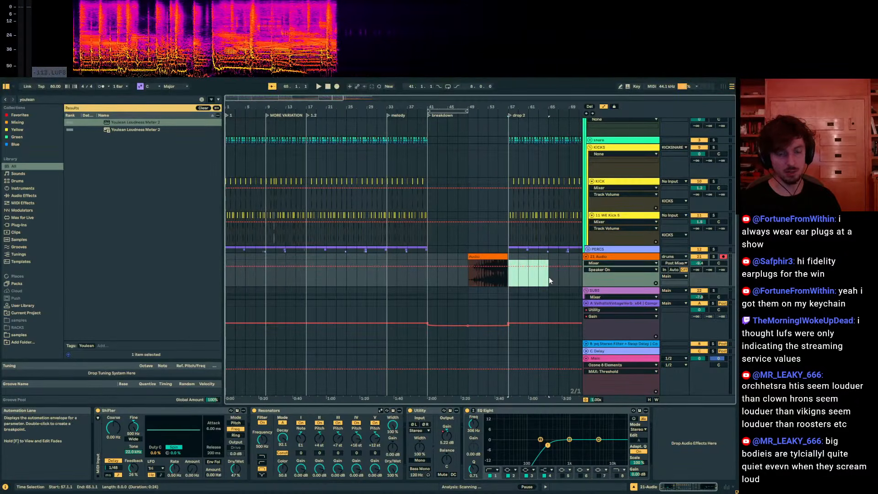
click(522, 284)
key(space)
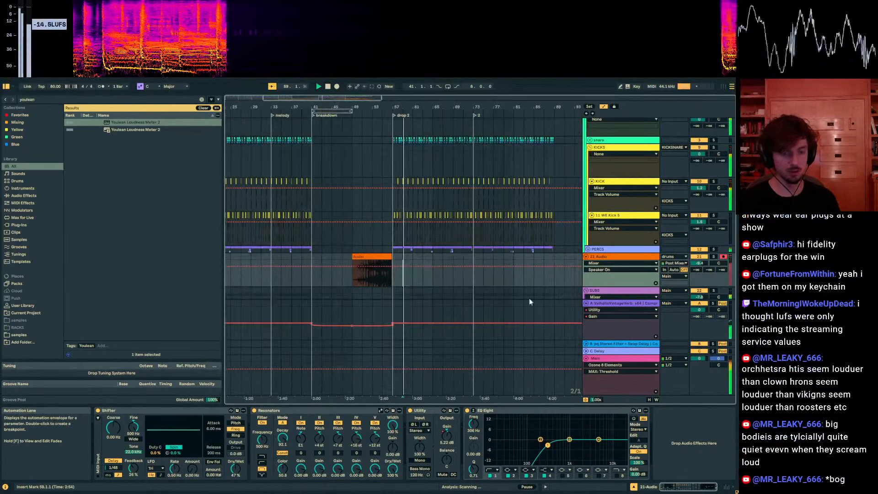
click(599, 359)
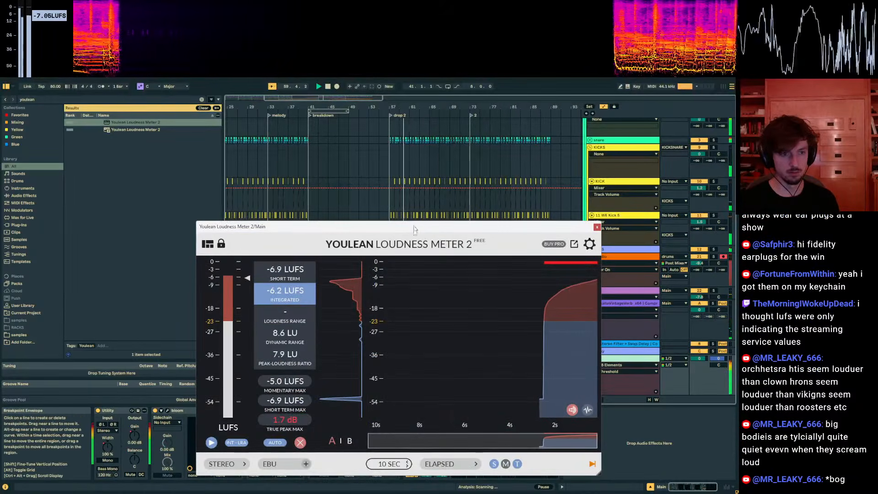
drag(415, 227, 400, 334)
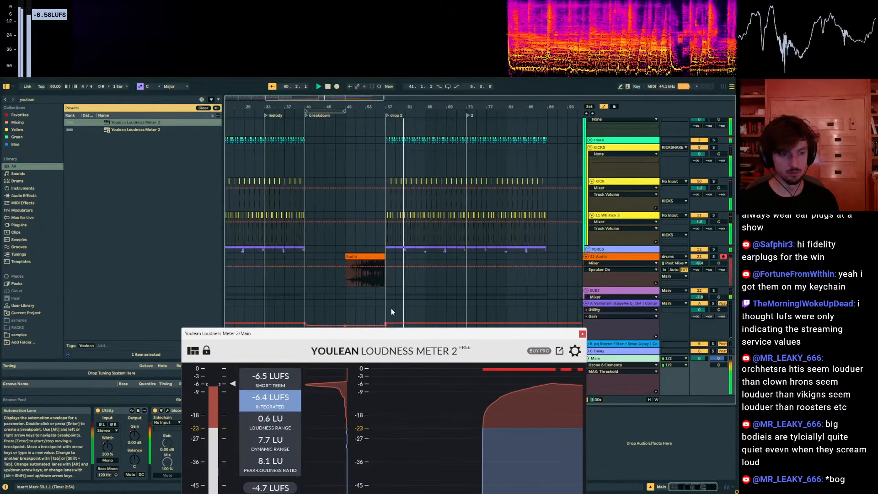
drag(349, 108, 468, 110)
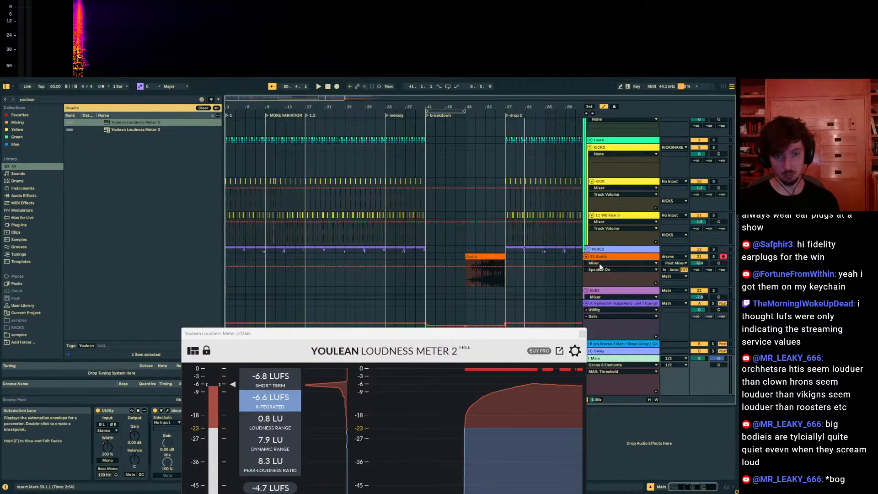
Fold all tracks in the arrangement and look over the section around the MORE VARIATION marker.
alt+click(586, 258)
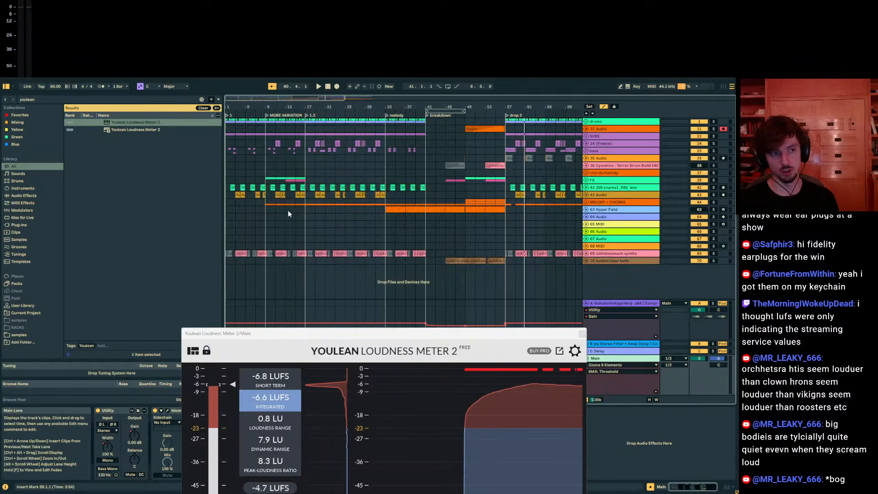
click(267, 211)
drag(272, 107, 272, 160)
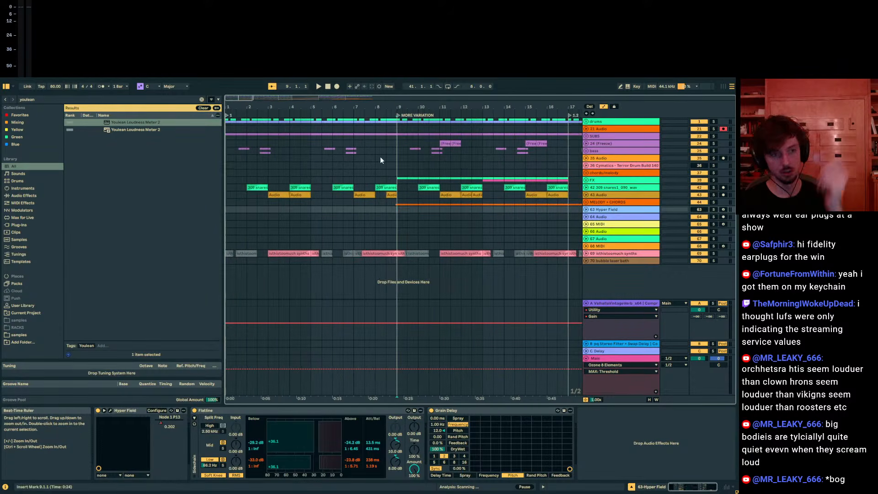
click(386, 224)
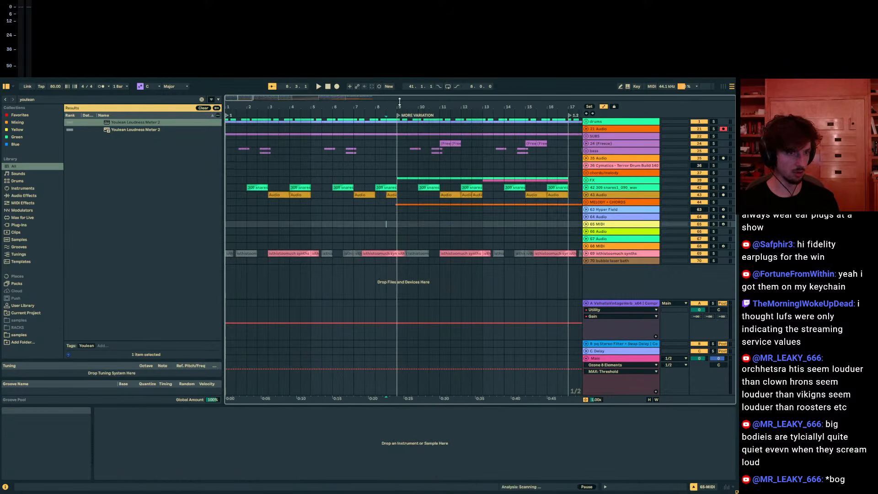
drag(398, 107, 397, 138)
click(382, 228)
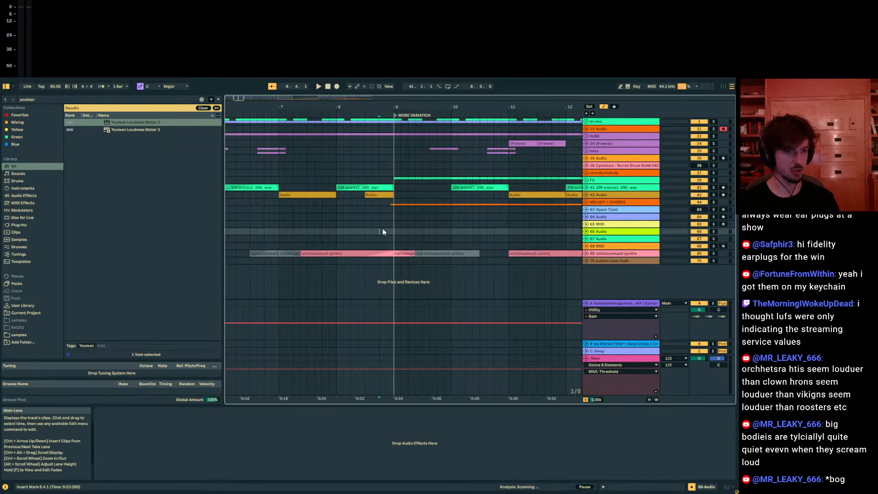
click(389, 224)
drag(399, 107, 399, 73)
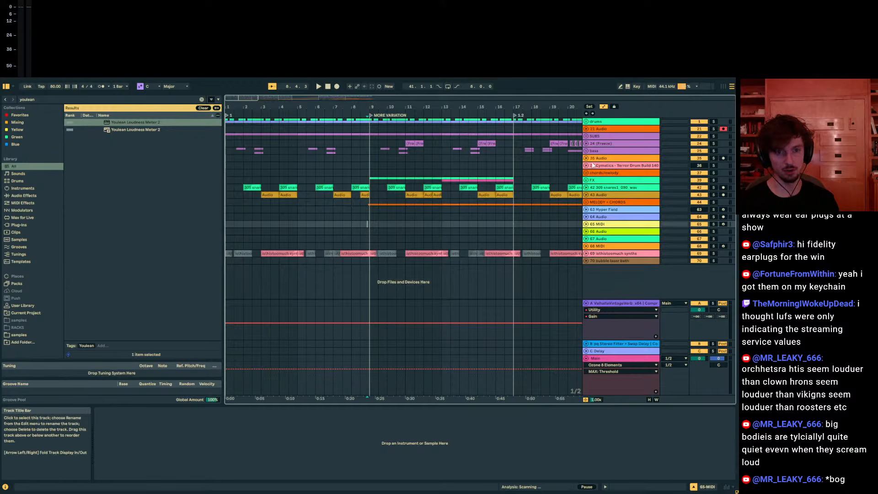
drag(495, 105, 495, 81)
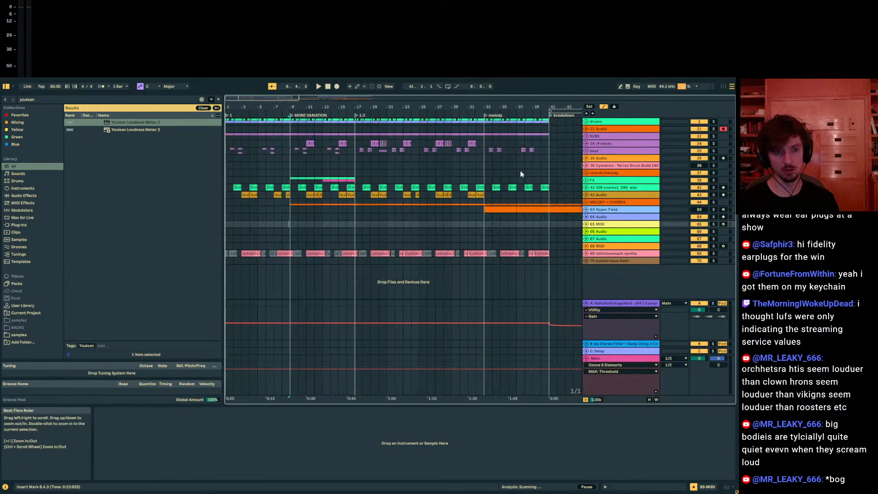
Select the time range from bar 1 to bar 41 on the 21-Audio track.
mouse_move(526, 136)
mouse_down()
mouse_move(282, 136)
mouse_move(541, 129)
mouse_up()
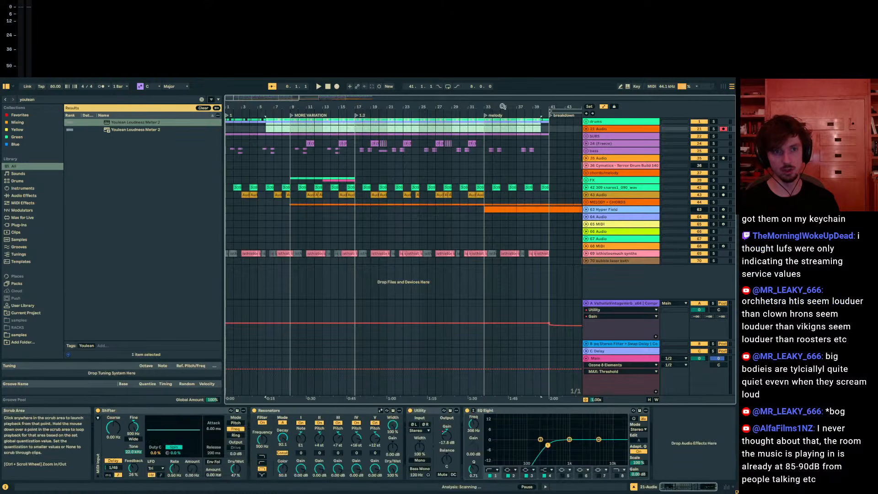
drag(502, 106, 501, 88)
drag(412, 130, 226, 130)
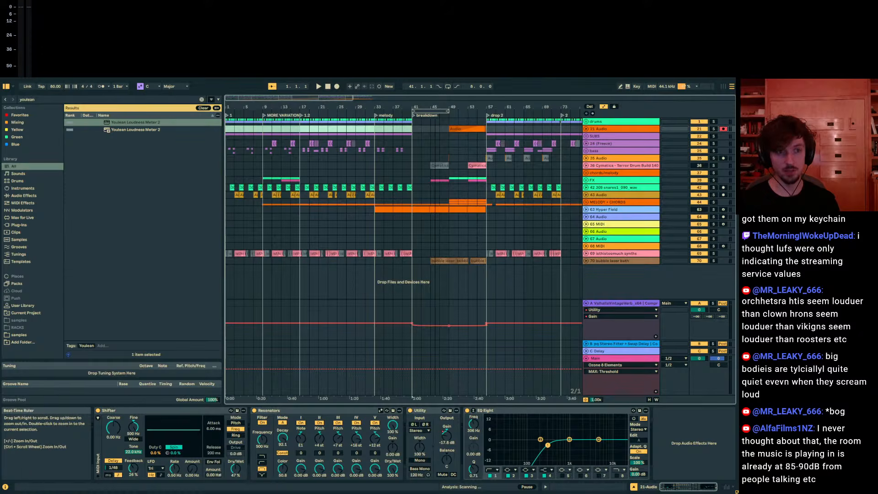
drag(462, 107, 462, 89)
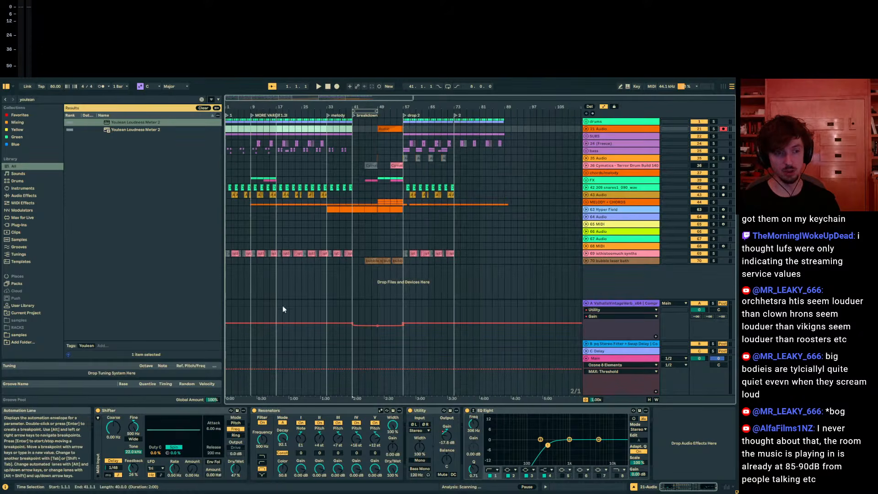
Select bars 5 to 35 on the Main track and close the Youlean Loudness Meter window.
click(238, 384)
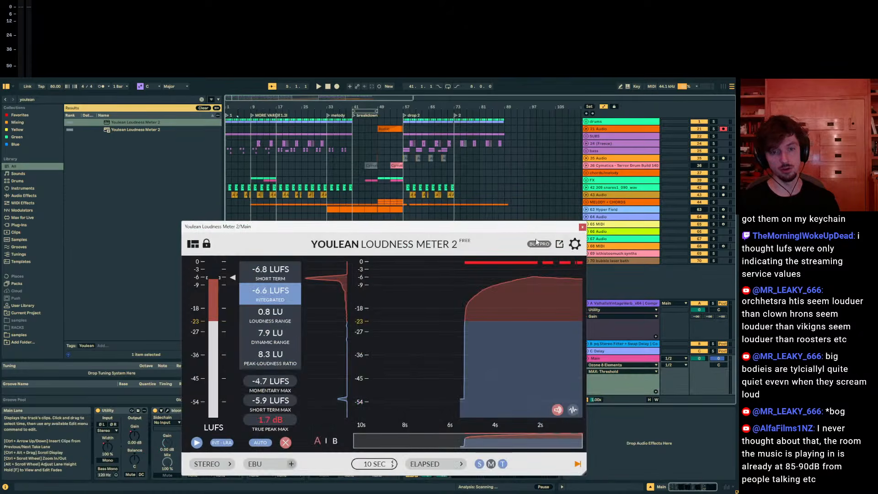
click(582, 228)
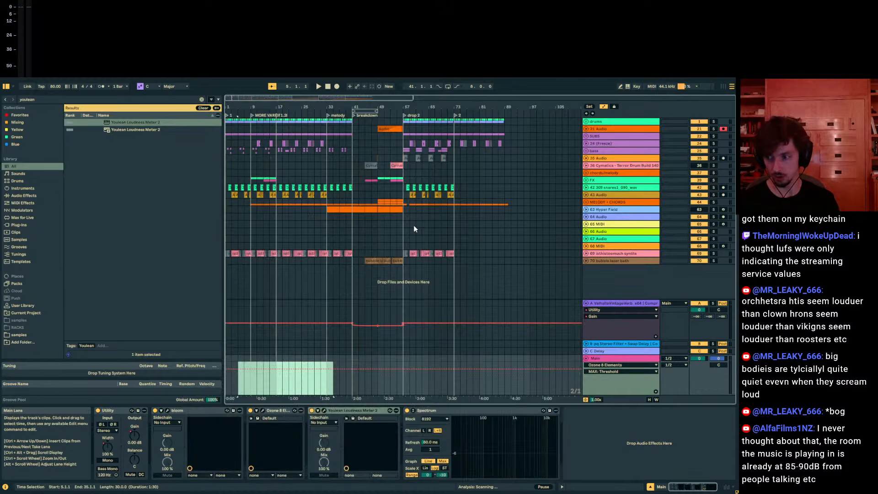
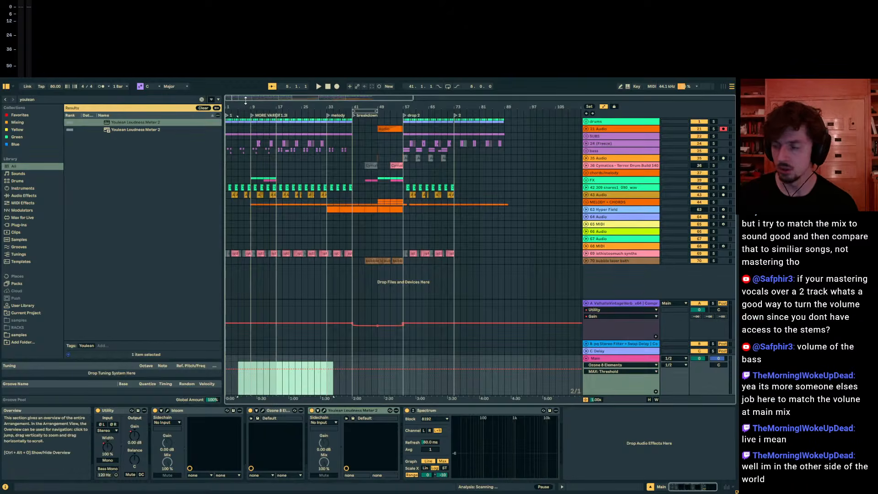
Select 4.3.1 to 5.3.1 on the Main track and hide the automation lanes.
drag(247, 107, 279, 114)
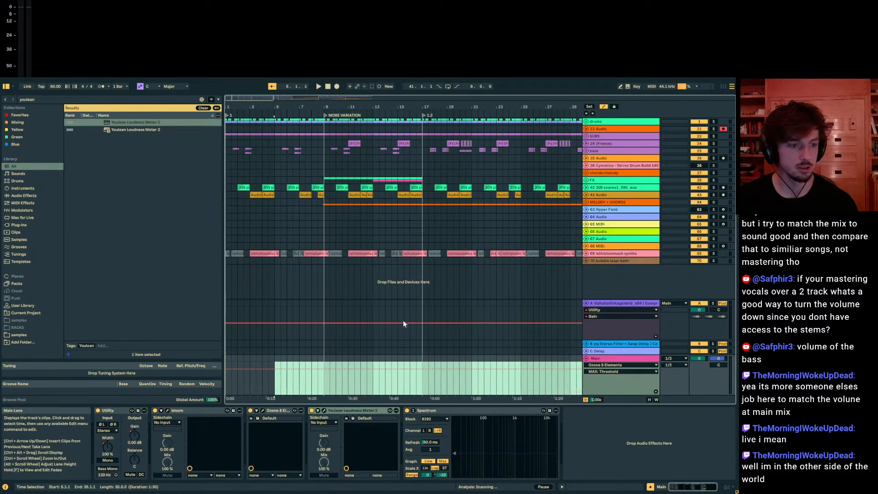
click(281, 388)
mouse_move(268, 389)
mouse_down()
mouse_move(315, 392)
mouse_move(282, 392)
mouse_up()
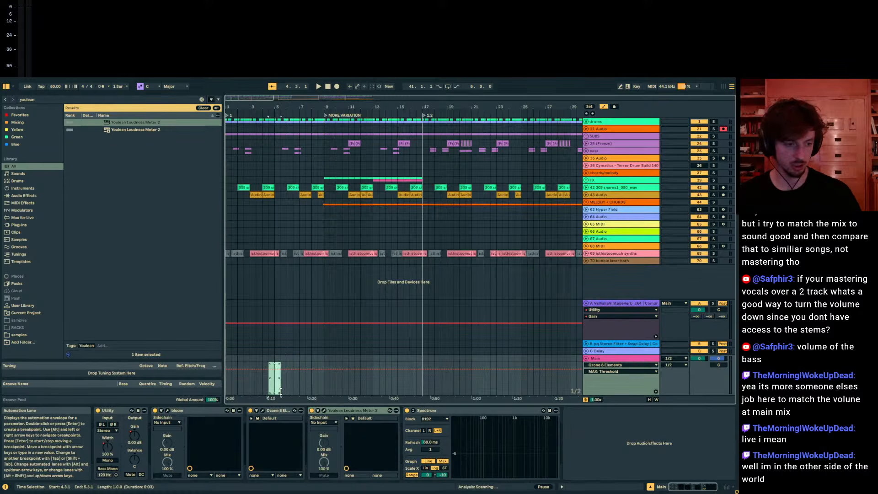
key(a)
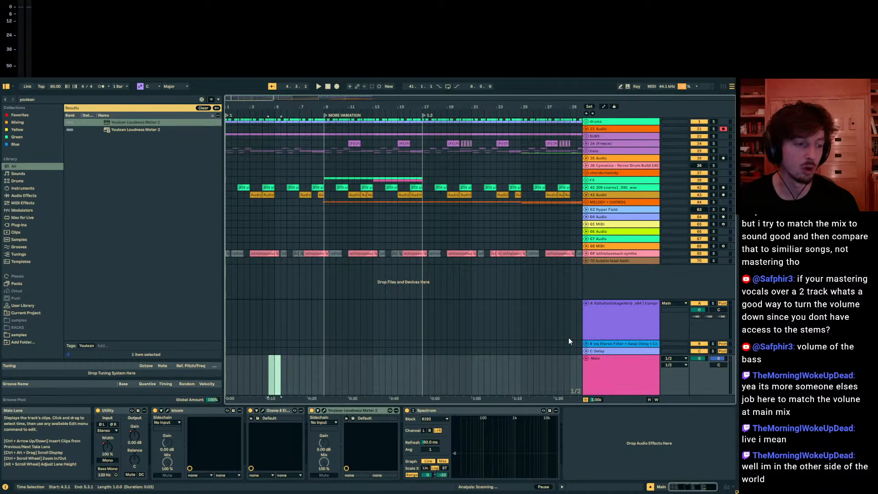
Examine the bloom plug-in's tone and amount settings on the Main track and close its window.
click(167, 411)
drag(382, 215, 414, 139)
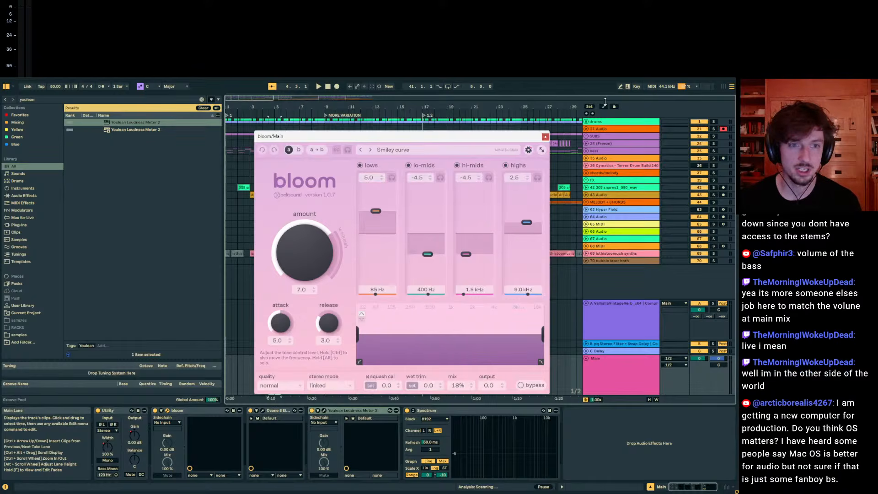
click(546, 136)
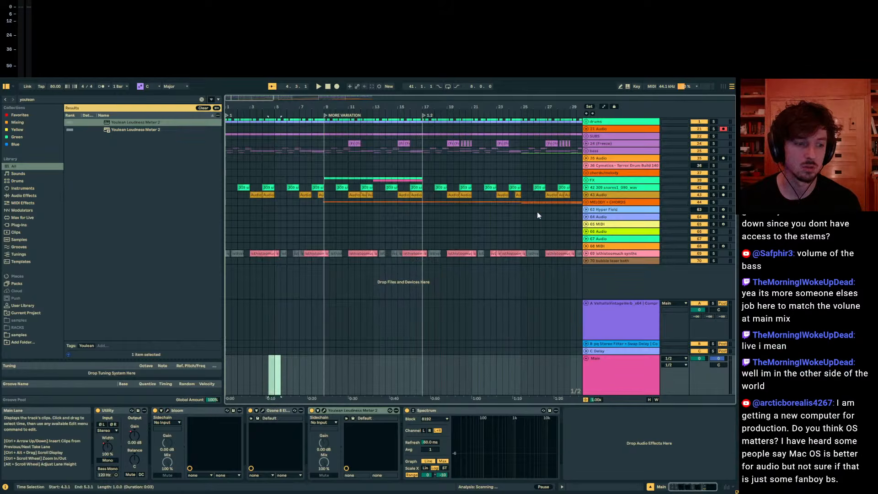
click(167, 413)
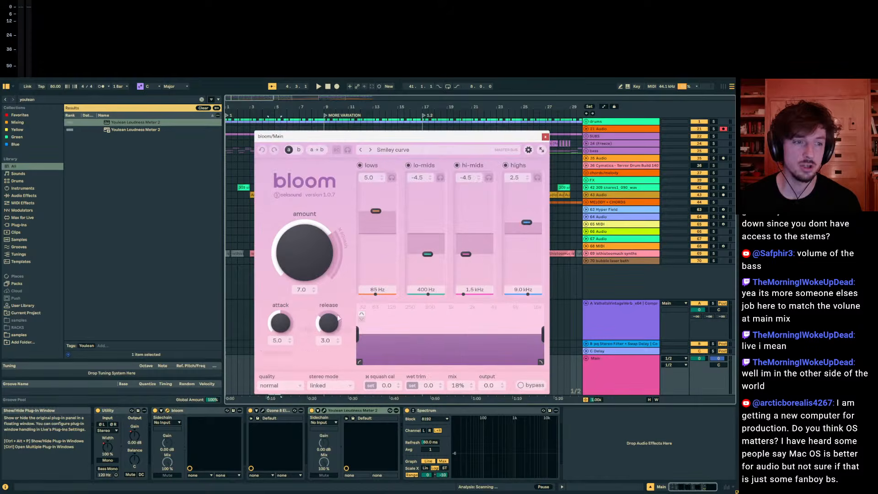
click(545, 136)
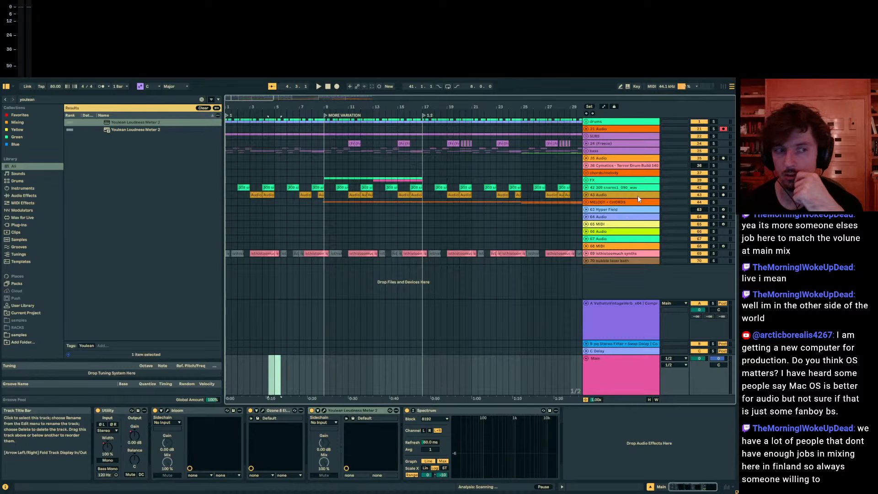
Place the insert marker at bar 9 on the 67-Audio track.
click(315, 369)
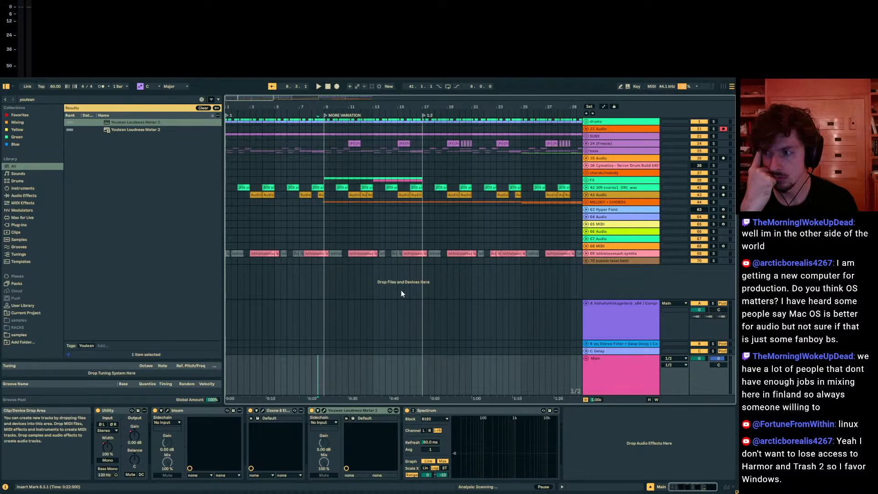
click(312, 238)
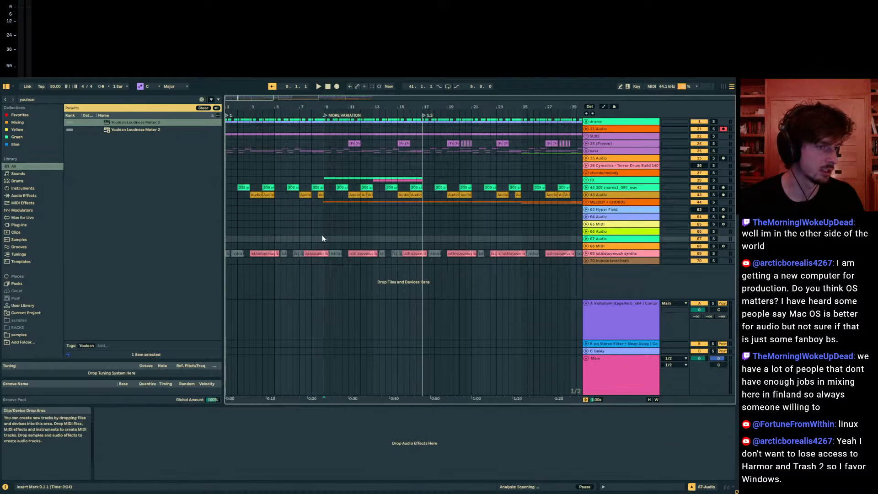
Play the arrangement from bar 9, unfold the bass group and look through its tracks, selecting the 30-Hyper Field track.
key(space)
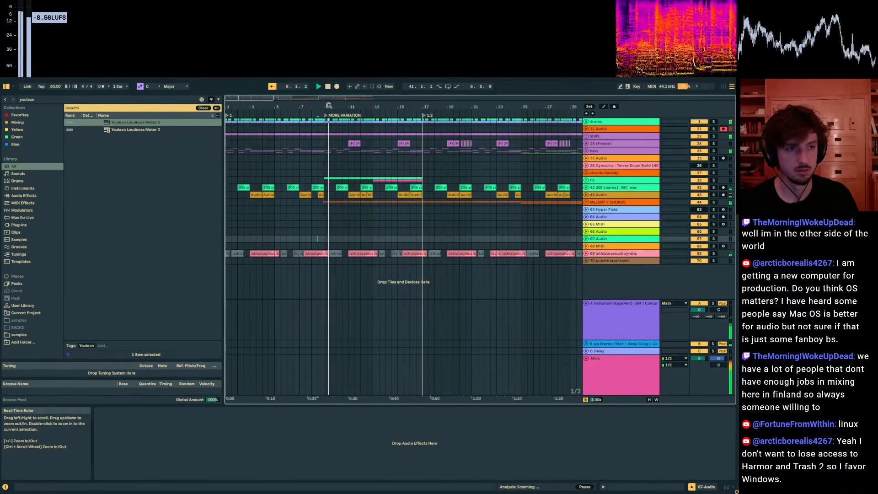
click(586, 151)
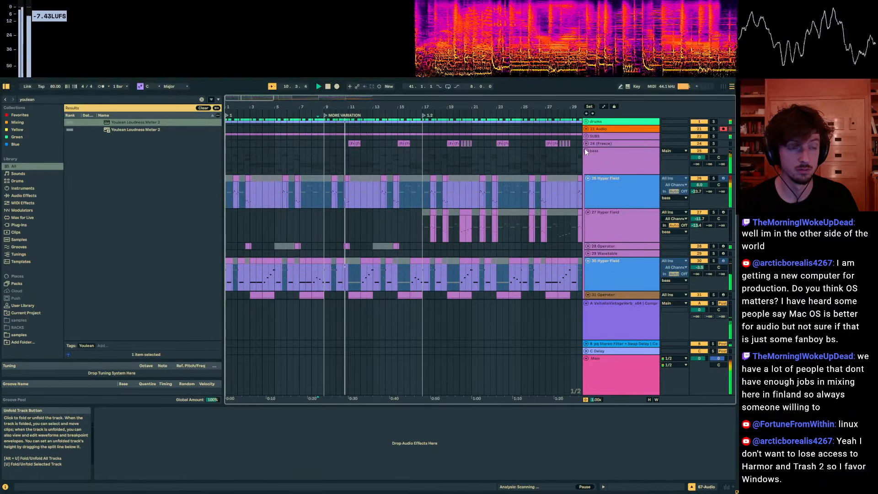
scroll(564, 184, down, 2)
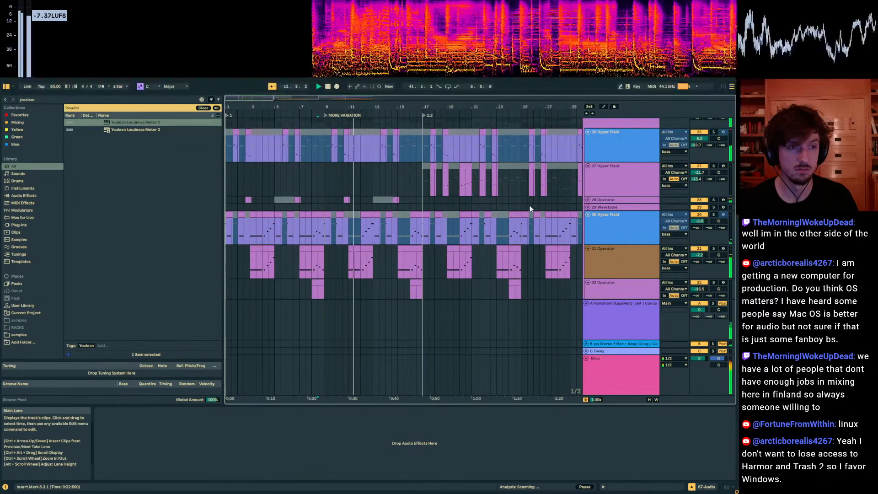
scroll(355, 218, up, 2)
scroll(355, 218, down, 3)
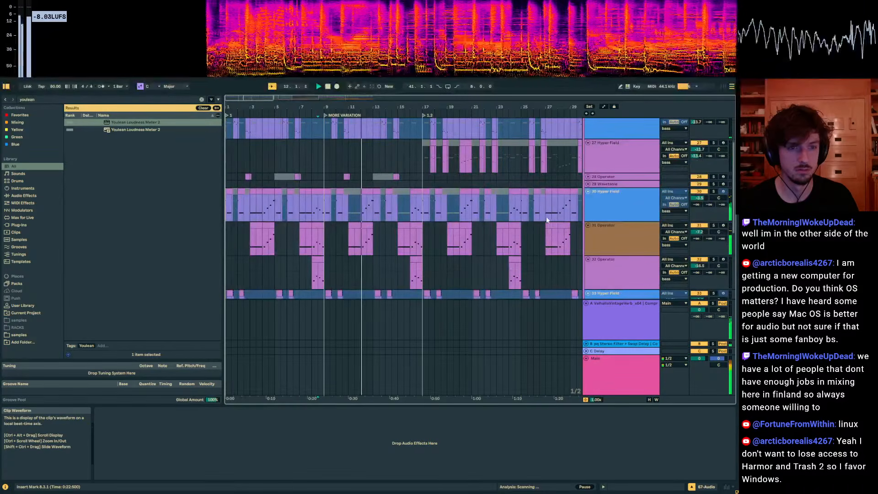
click(609, 205)
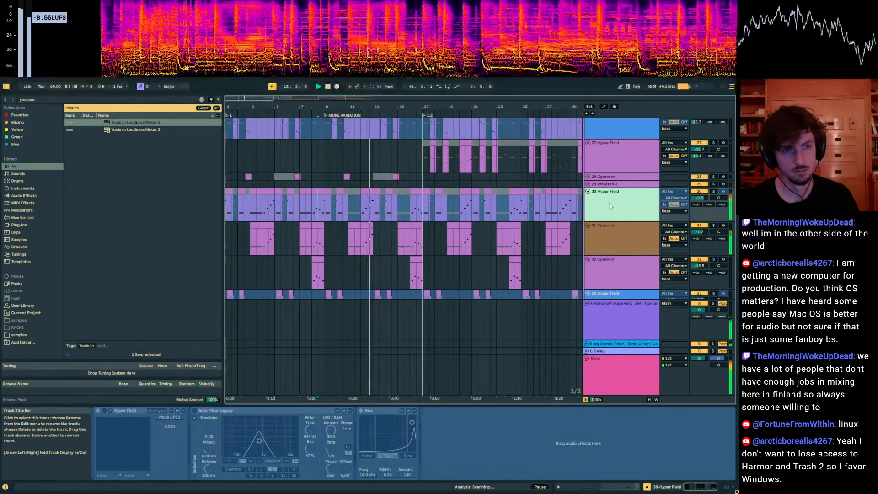
scroll(594, 229, down, 8)
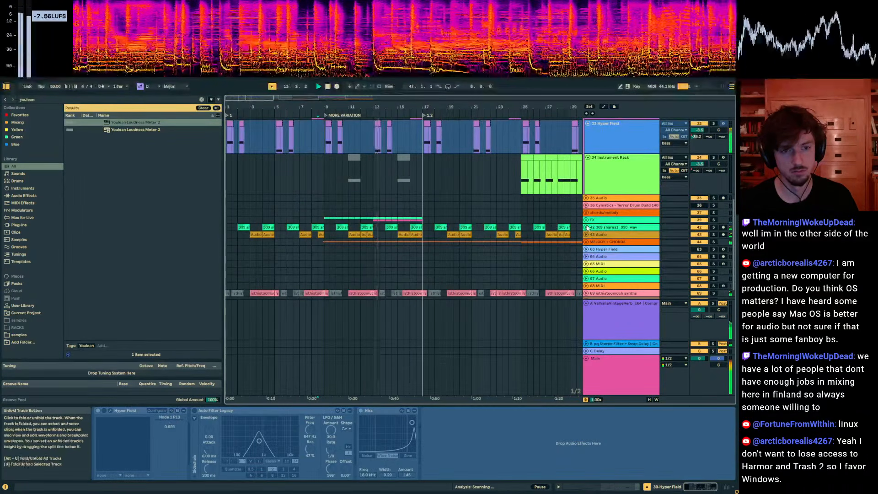
Unfold the FX and MELODY + CHORDS groups and look through the tracks inside them during playback.
click(588, 221)
click(586, 220)
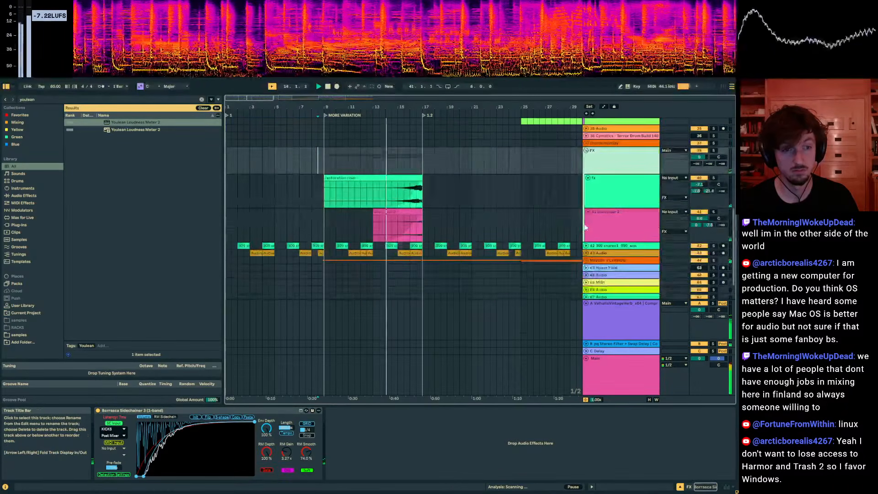
click(587, 253)
scroll(589, 254, down, 5)
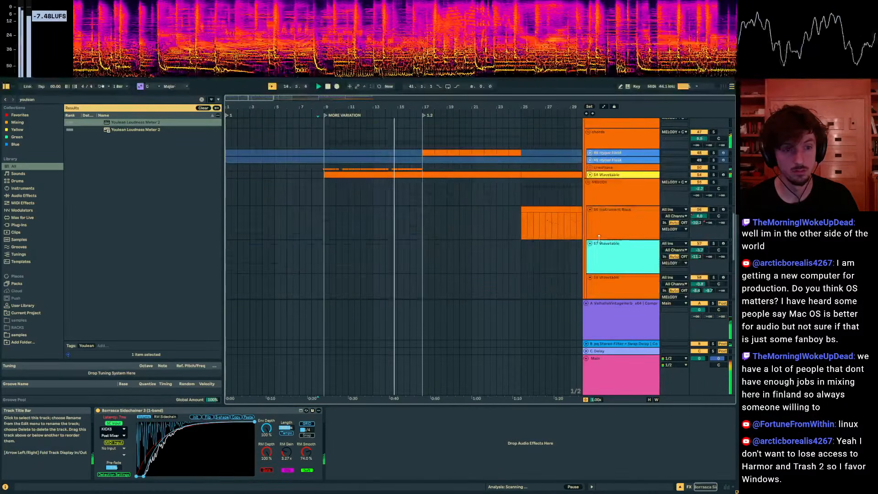
click(590, 168)
click(590, 168)
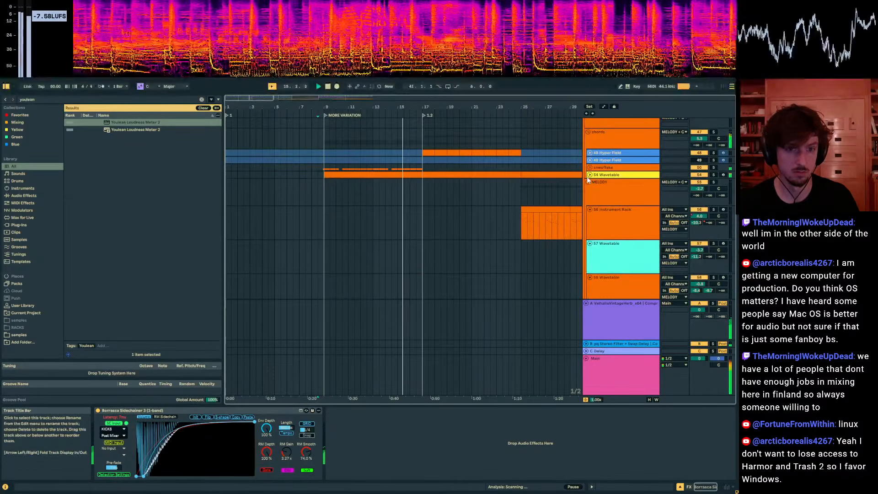
Unfold the 54-Wavetable track and add another Saturator after its Phaser-Flanger, with drive about 5 dB and dry/wet about 98%.
click(590, 175)
click(598, 185)
scroll(596, 197, down, 1)
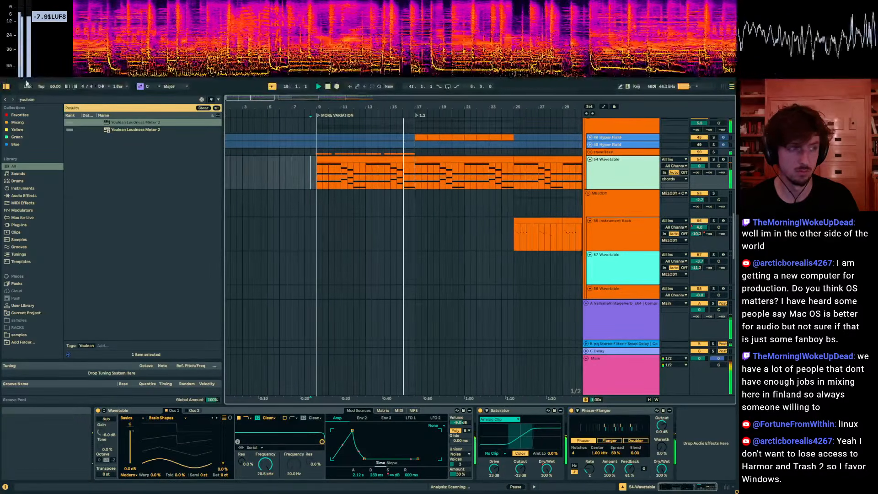
key(ctrl+f)
text(sat)
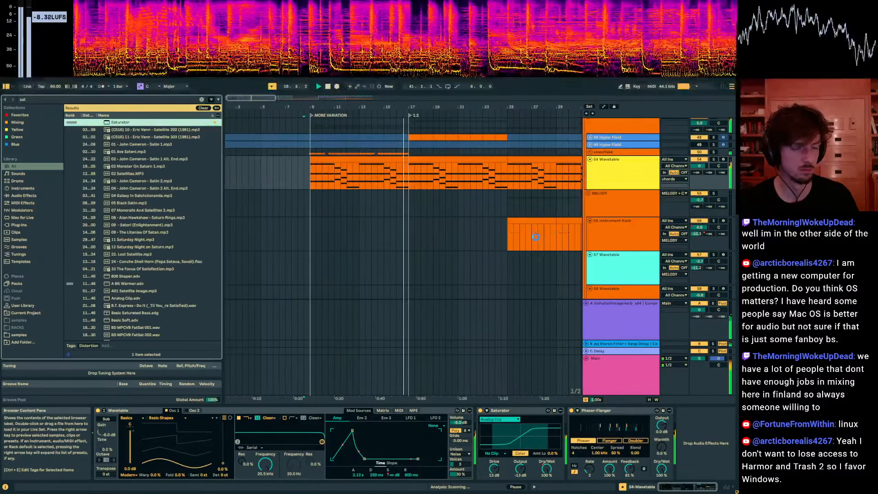
double_click(118, 123)
drag(663, 472, 663, 464)
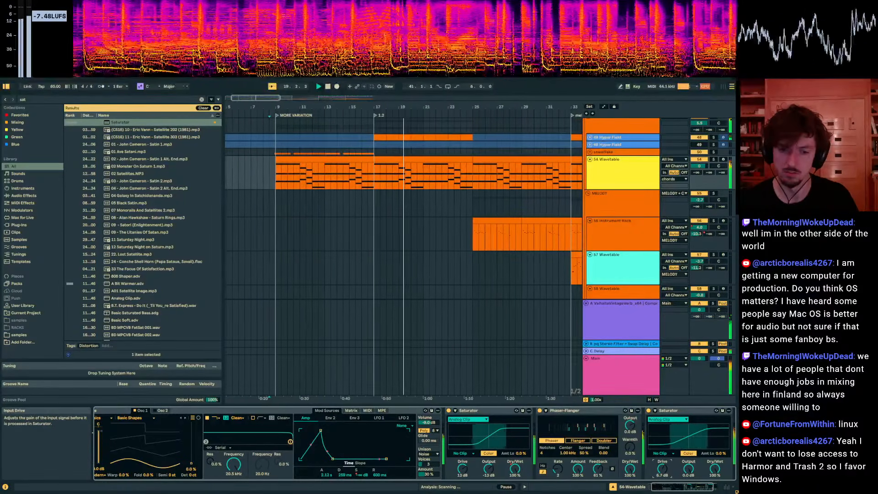
drag(665, 468, 715, 470)
scroll(453, 271, up, 10)
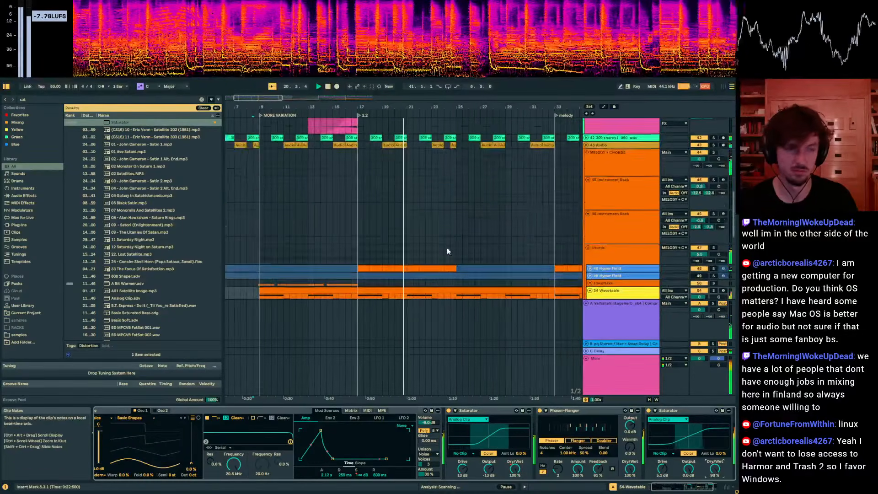
Automate the Utility gain on the 27-Hyper Field track with a rising ramp from bar 20 to 21.
scroll(447, 248, up, 5)
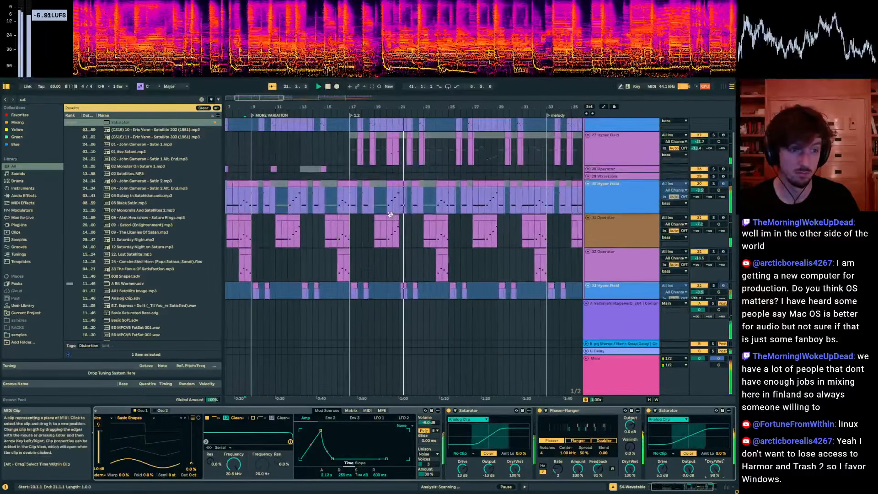
click(391, 196)
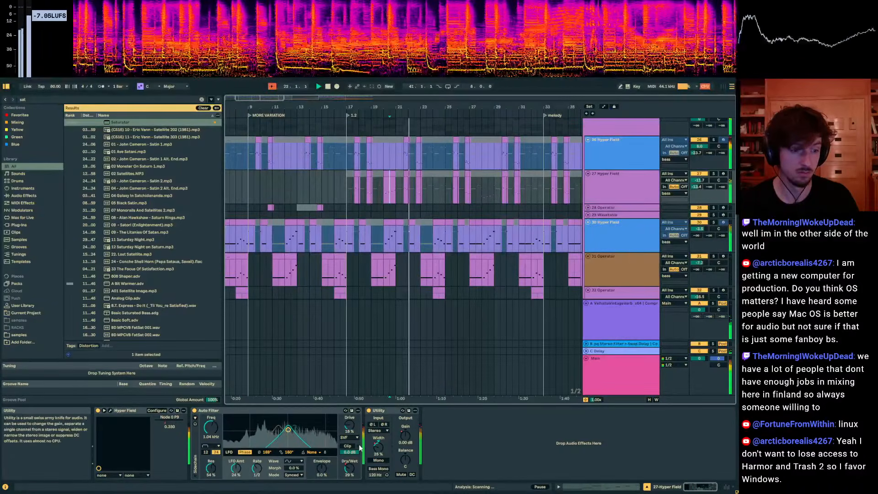
key(a)
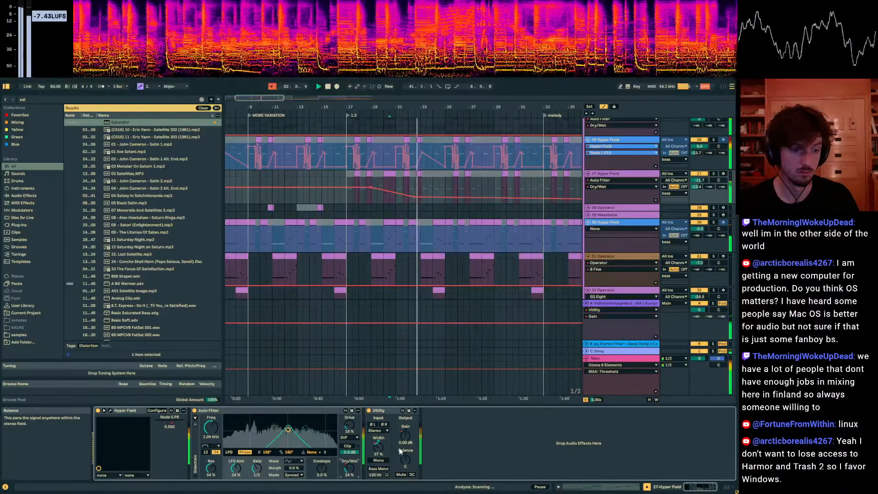
click(402, 437)
drag(388, 108, 388, 124)
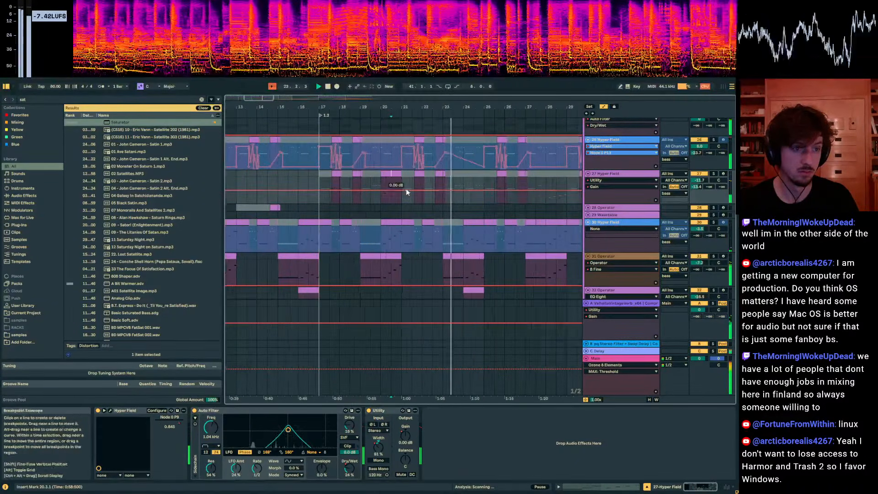
key(a)
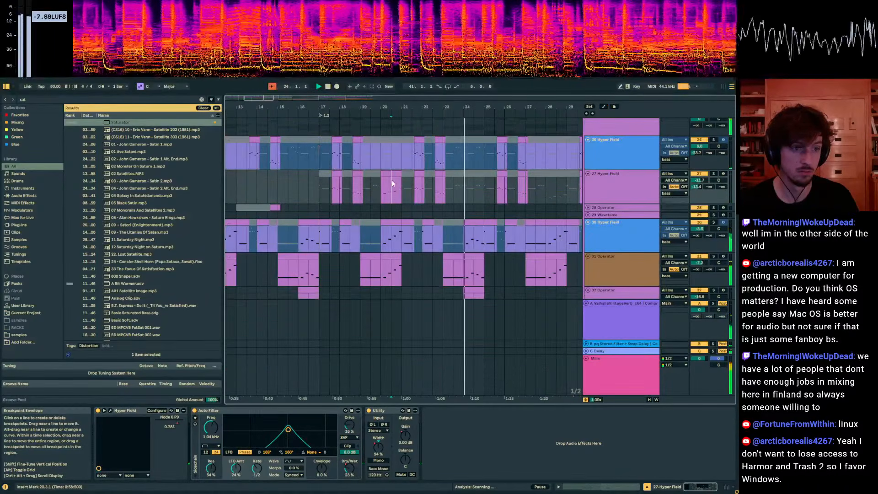
Activate the section from bar 24 to 25 on the 27-Hyper Field track.
click(389, 189)
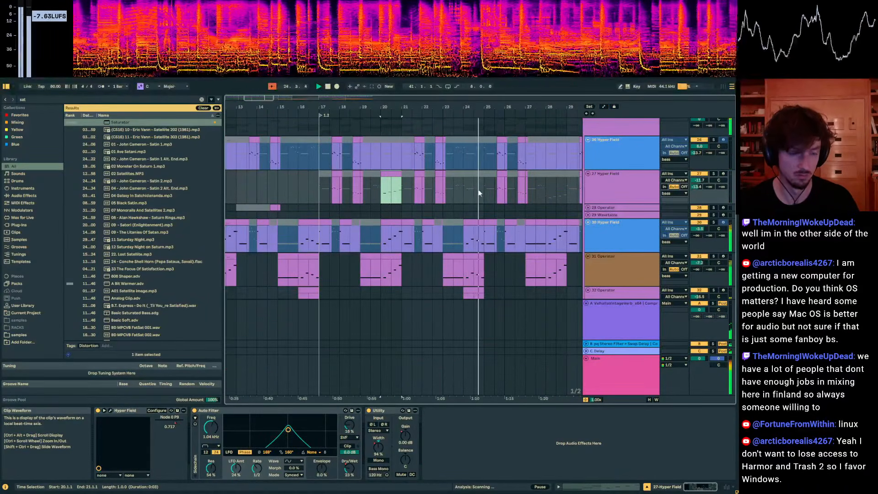
drag(483, 273, 464, 273)
drag(483, 197, 465, 197)
key(0)
Copy the rising Utility gain ramp from bar 20 to bar 24 on the 27-Hyper Field track.
key(a)
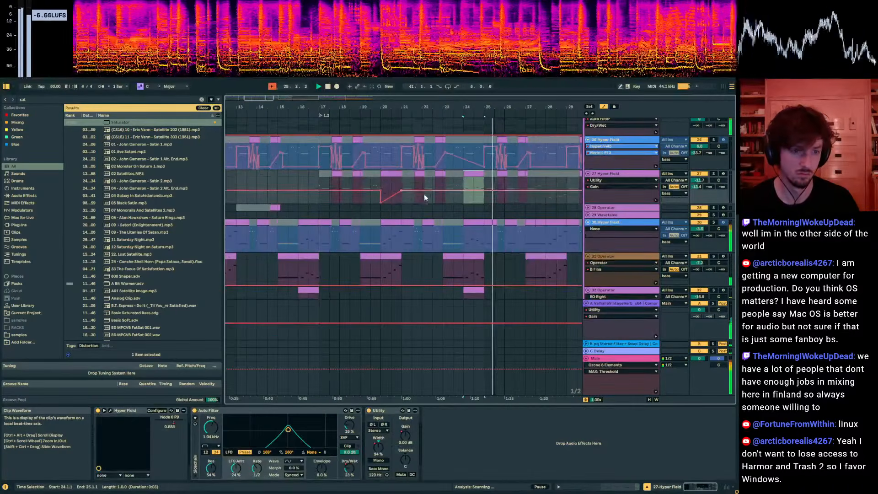
click(396, 183)
click(467, 186)
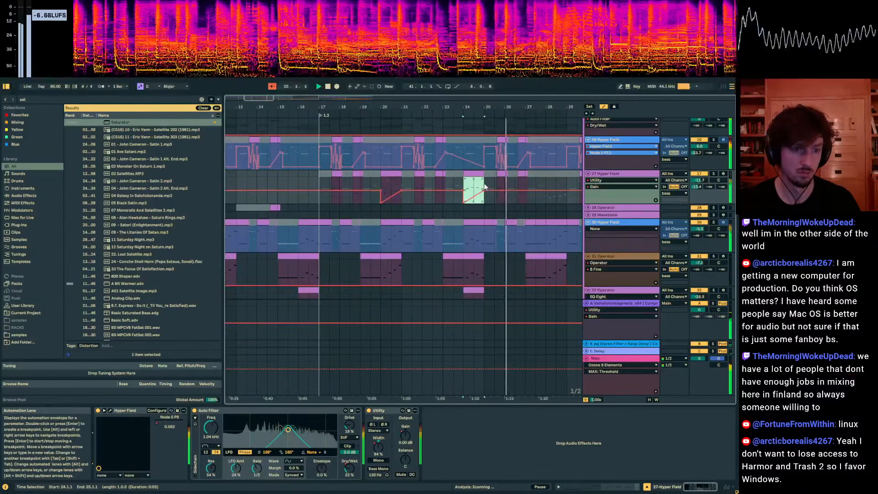
key(a)
Copy the one-bar clip at bar 20 of the 27-Hyper Field track, with its gain ramp, to bar 28.
click(393, 186)
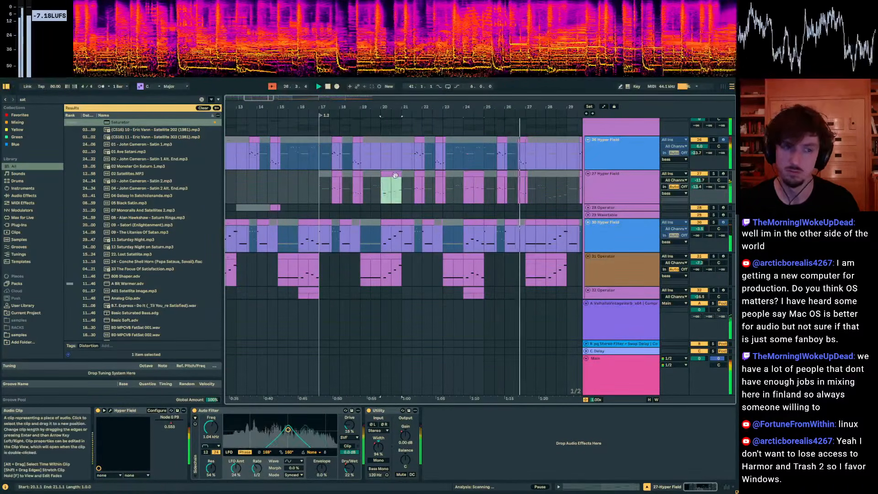
click(546, 185)
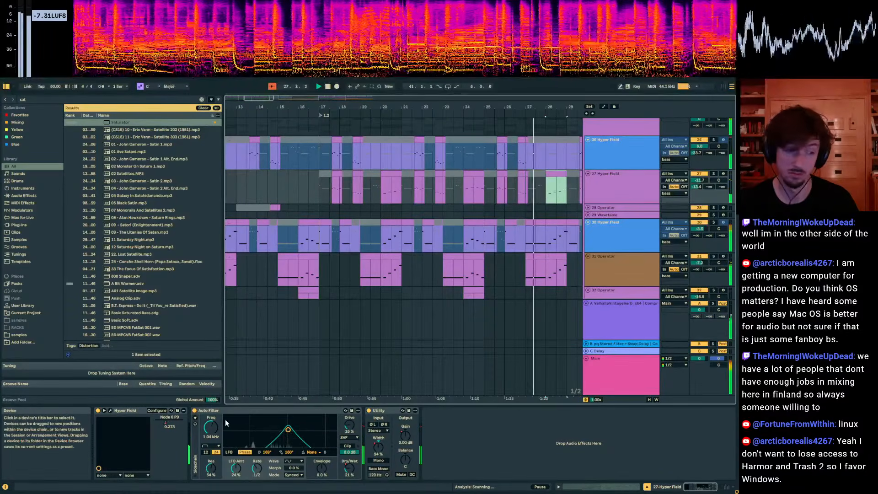
key(a)
key(b)
key(a)
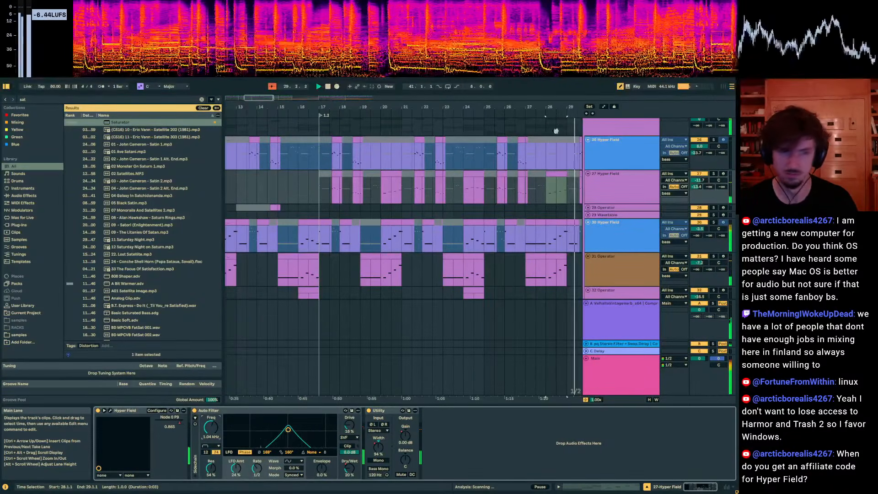
Stop playback and check the Auto Filter and Utility values at several positions between bars 27 and 30 on 27-Hyper Field.
click(412, 196)
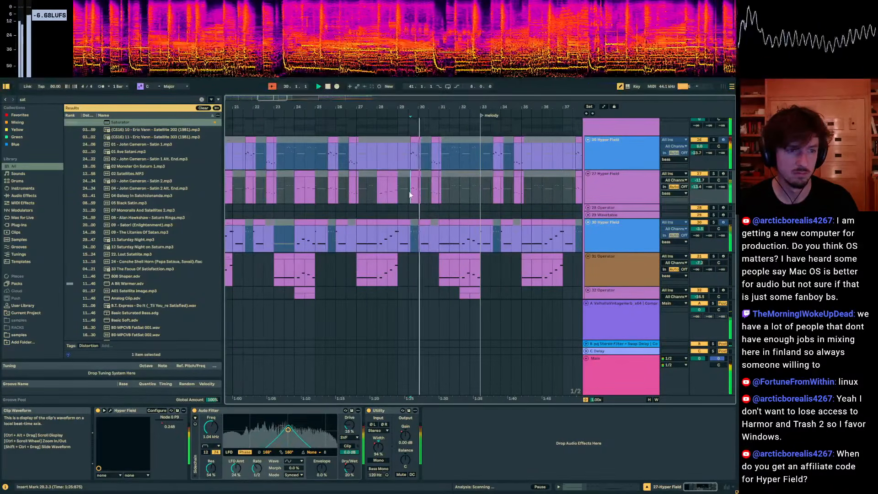
click(422, 189)
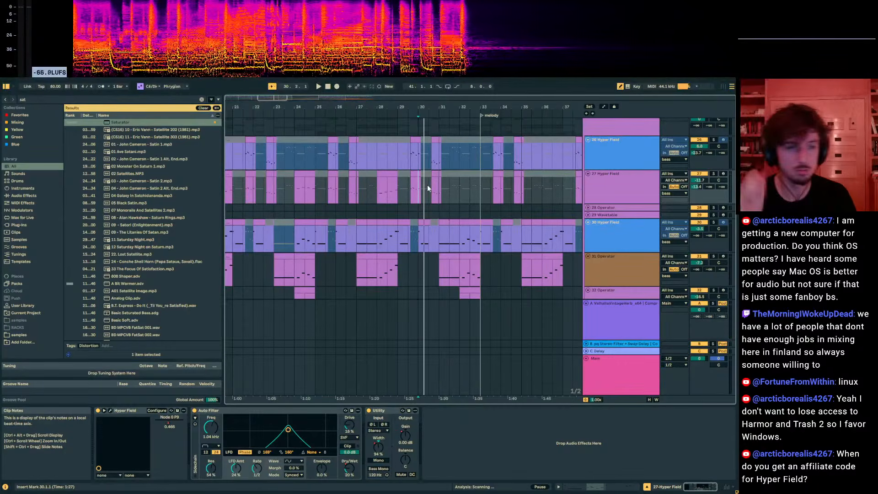
click(398, 195)
drag(390, 110, 393, 157)
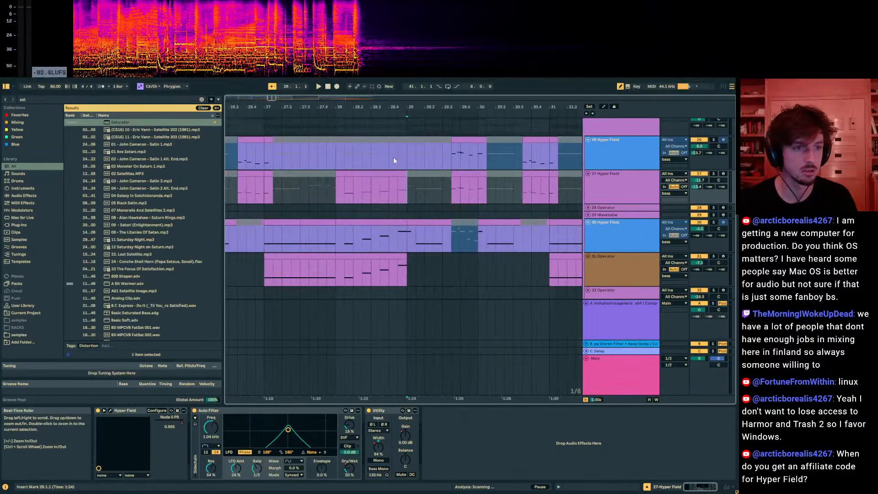
click(383, 193)
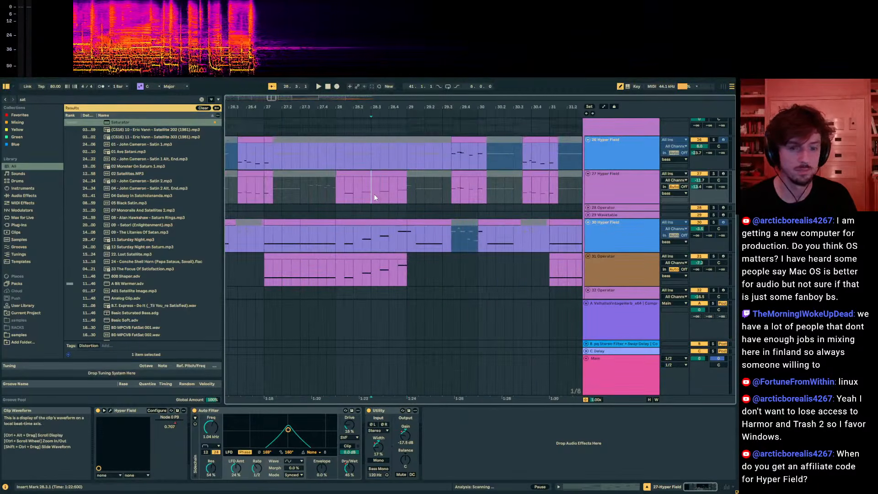
click(371, 199)
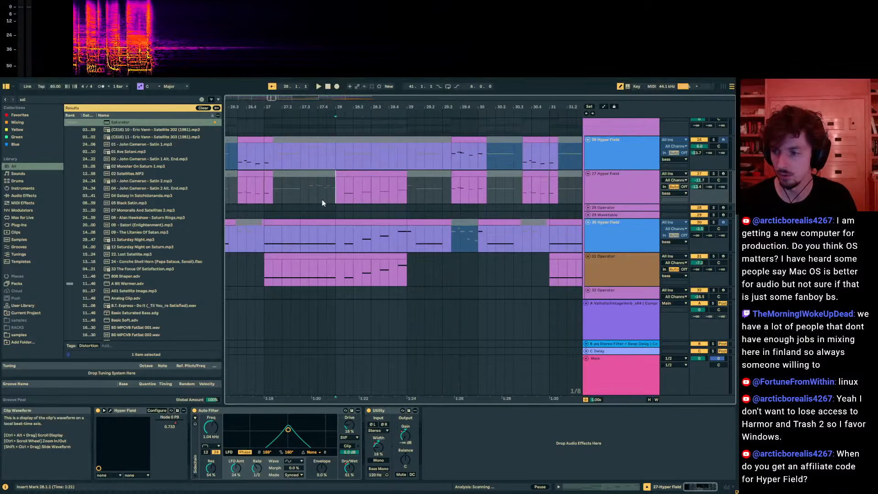
click(266, 197)
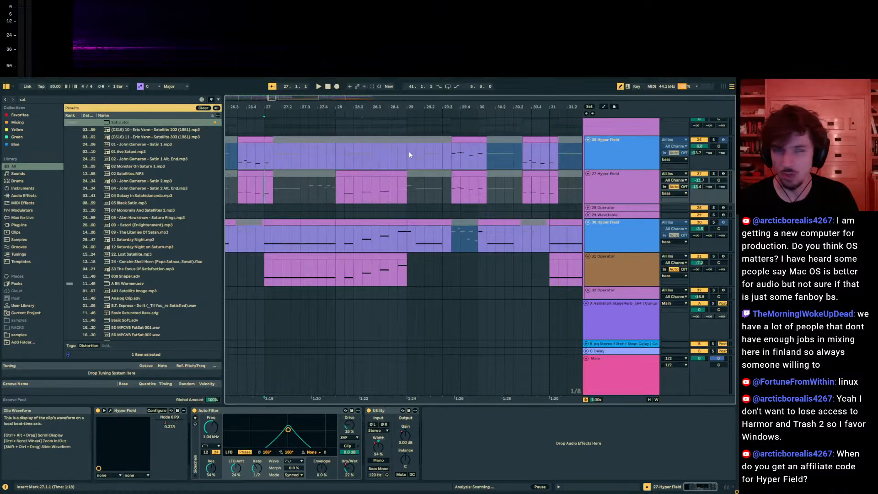
Place the insert marker at 26.3.1 on the 27-Hyper Field track and play back the section from there.
drag(337, 111, 337, 100)
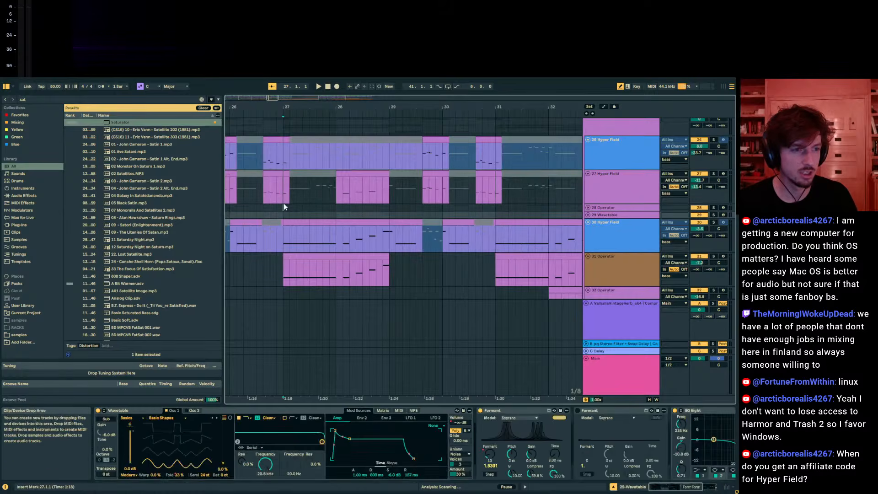
click(272, 197)
click(260, 199)
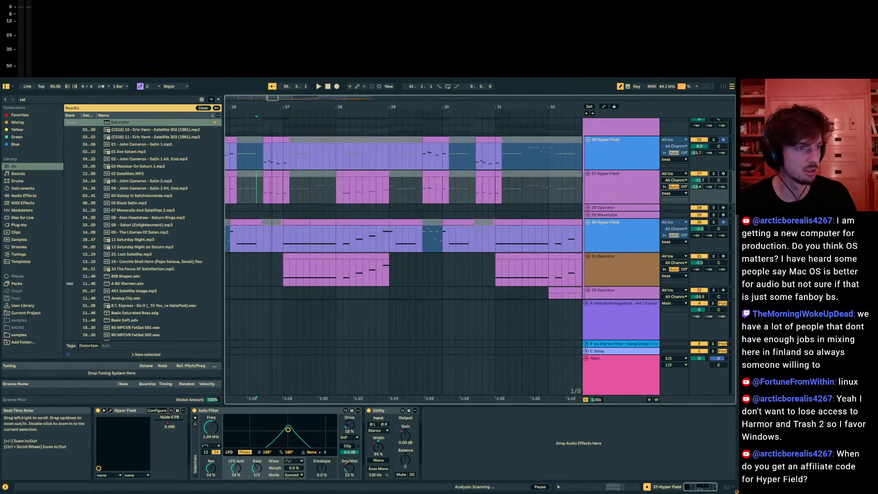
drag(275, 111, 276, 103)
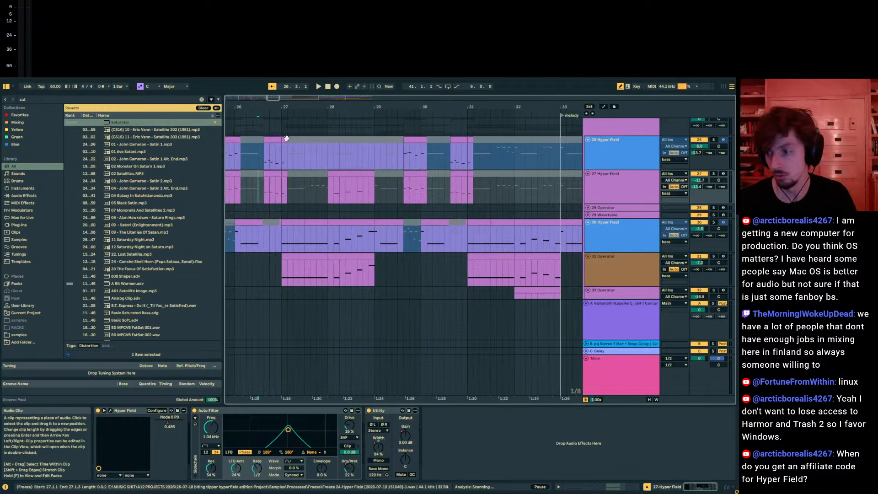
key(space)
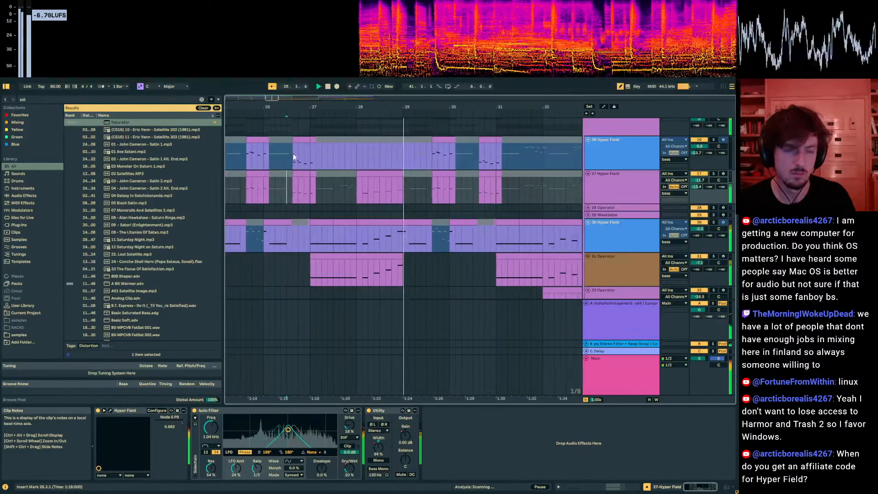
scroll(412, 257, down, 10)
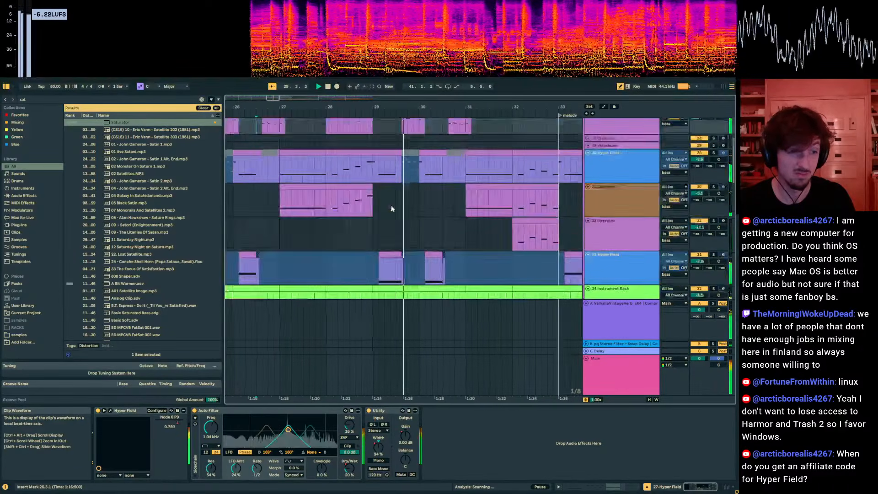
Add lowered Stereo Width automation steps to the 27-Hyper Field track between bars 28 and 30, and turn off Automation Arm.
scroll(418, 255, up, 10)
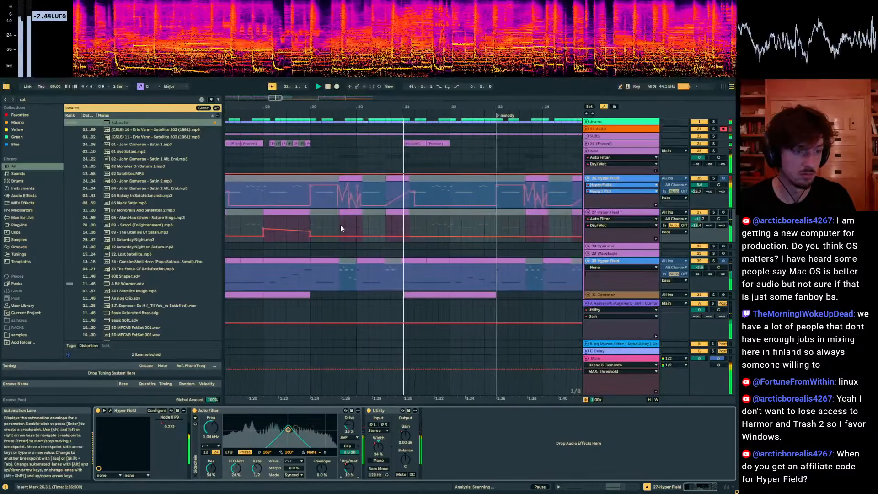
click(334, 219)
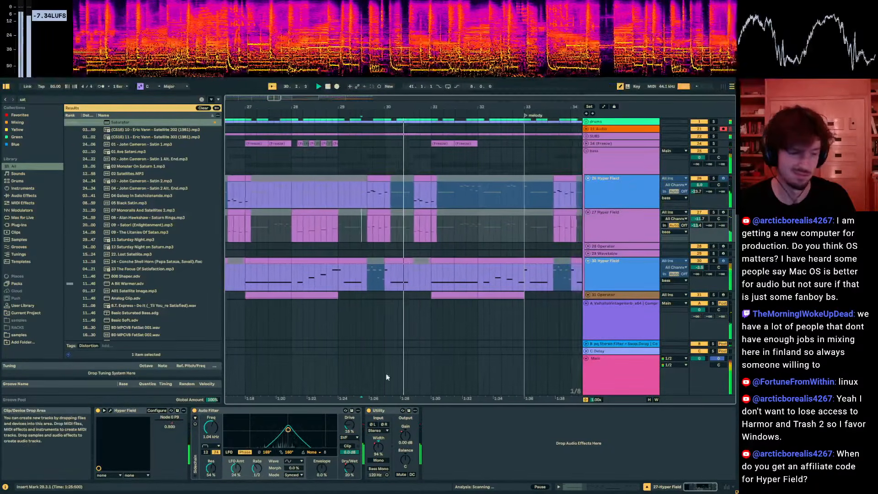
key(a)
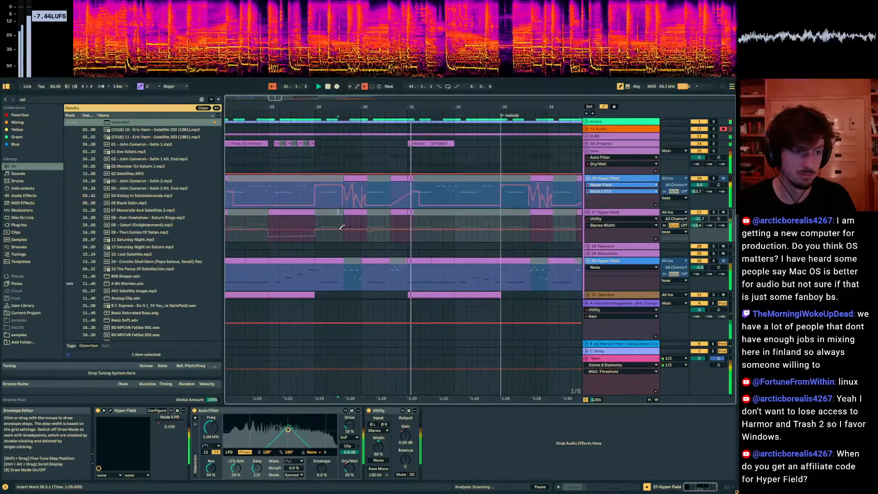
drag(355, 236, 360, 234)
key(a)
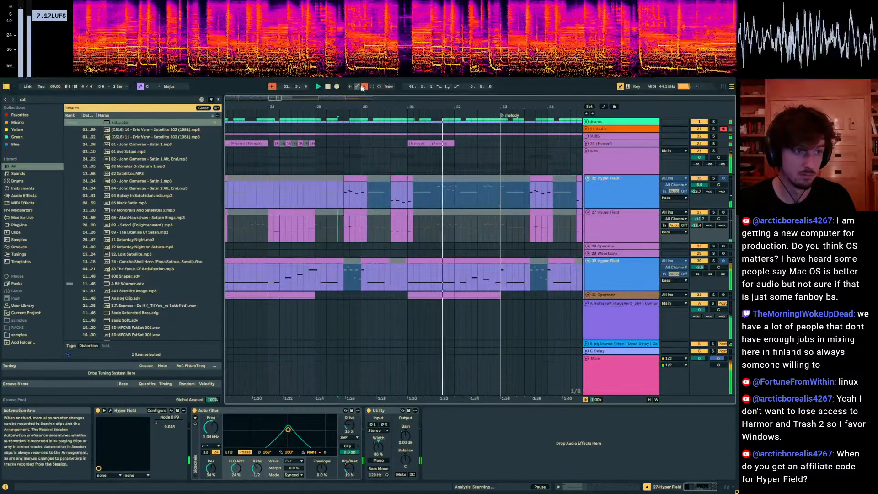
click(364, 86)
key(a)
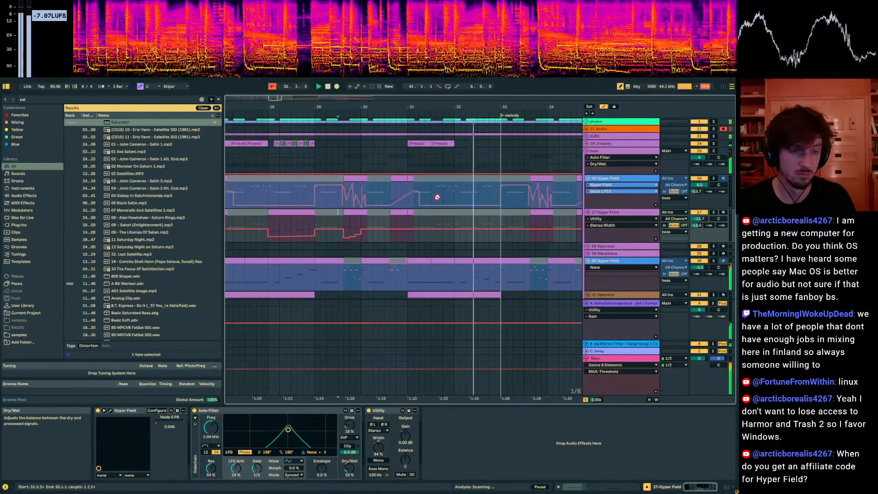
key(a)
Check the bass layers around the melody marker during playback, selecting the 33-Hyper Field clip at 33.1.1.
drag(492, 109, 458, 102)
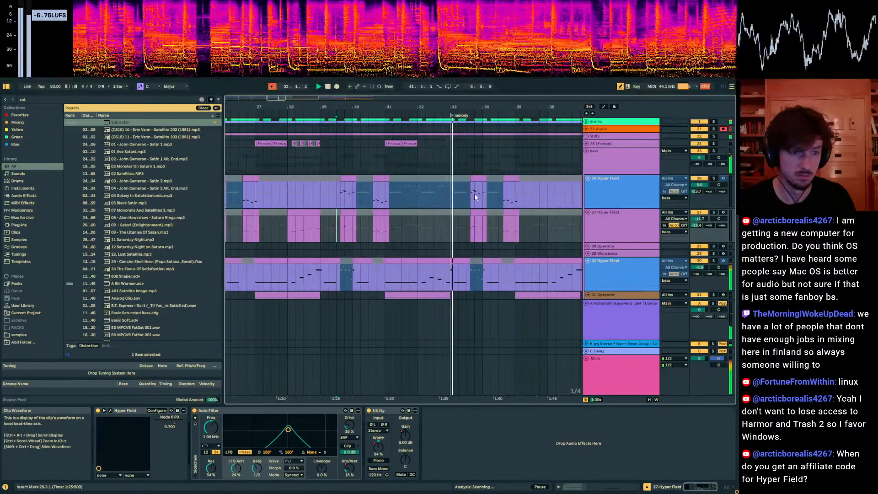
scroll(474, 193, down, 3)
click(437, 224)
scroll(462, 215, up, 3)
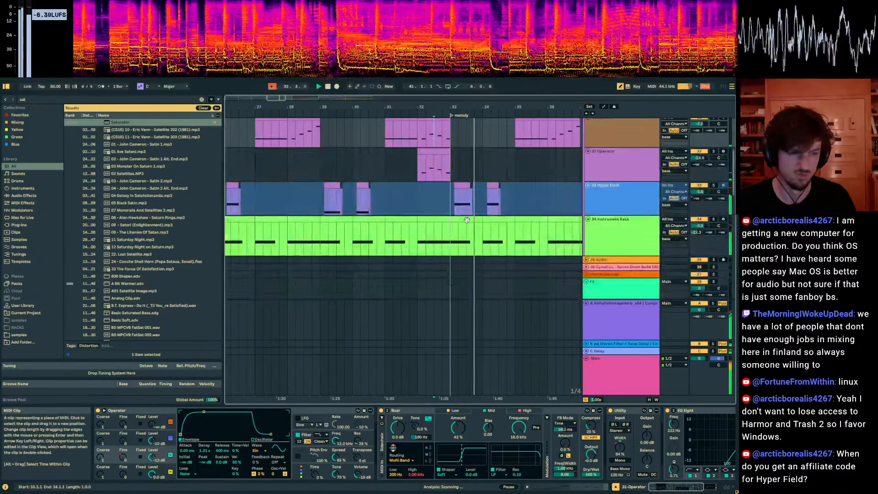
scroll(468, 213, down, 3)
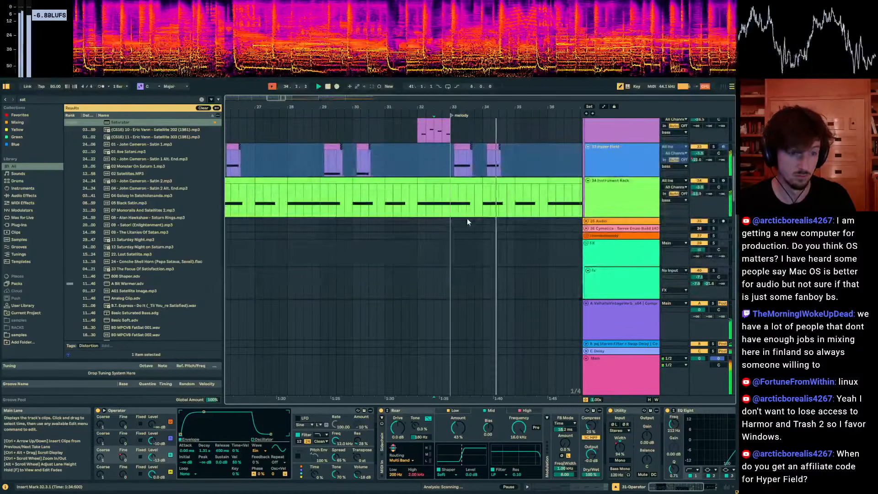
scroll(464, 224, up, 3)
click(461, 234)
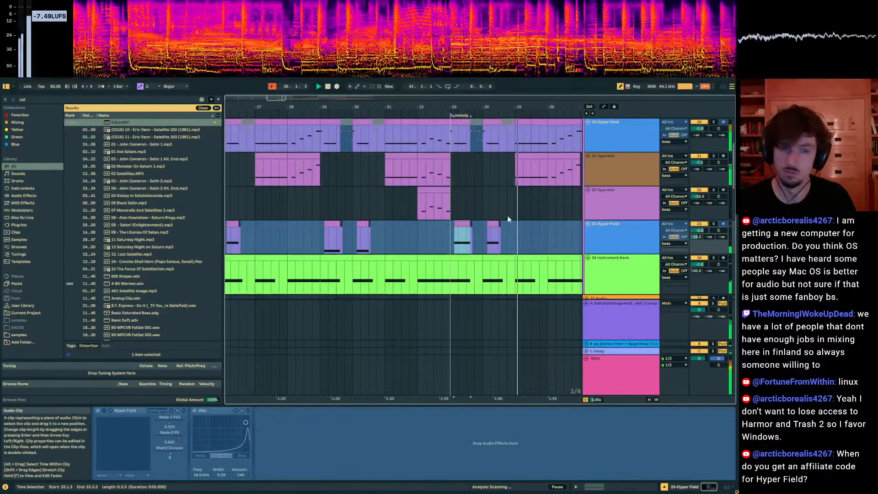
scroll(587, 216, up, 5)
Lower the bass group's Auto Filter Dry/Wet automation to 44% from bar 33 and hold it low until the breakdown.
click(609, 159)
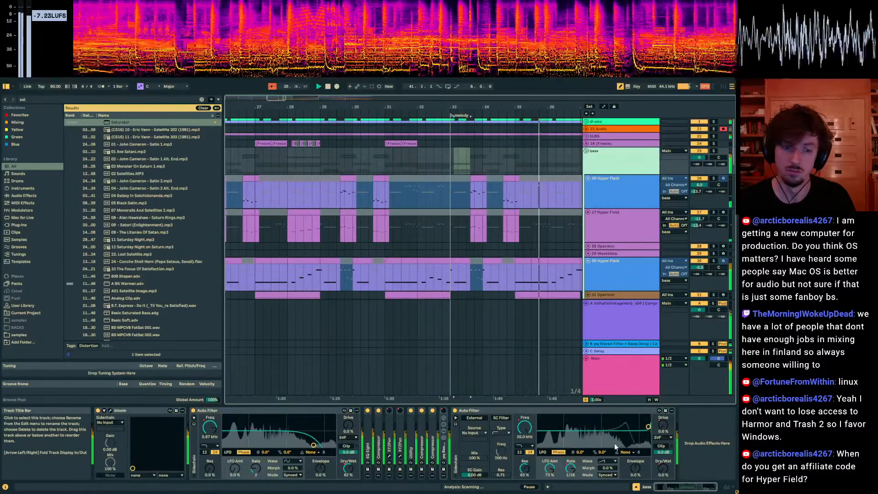
key(a)
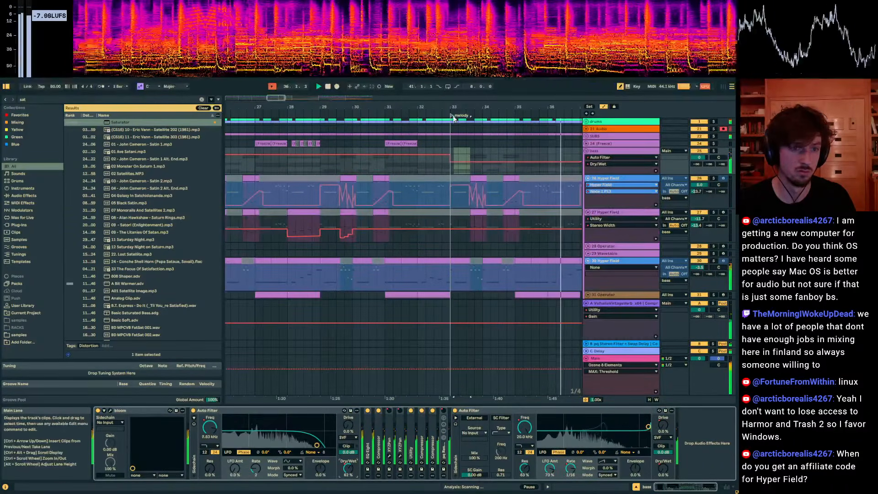
drag(486, 107, 416, 88)
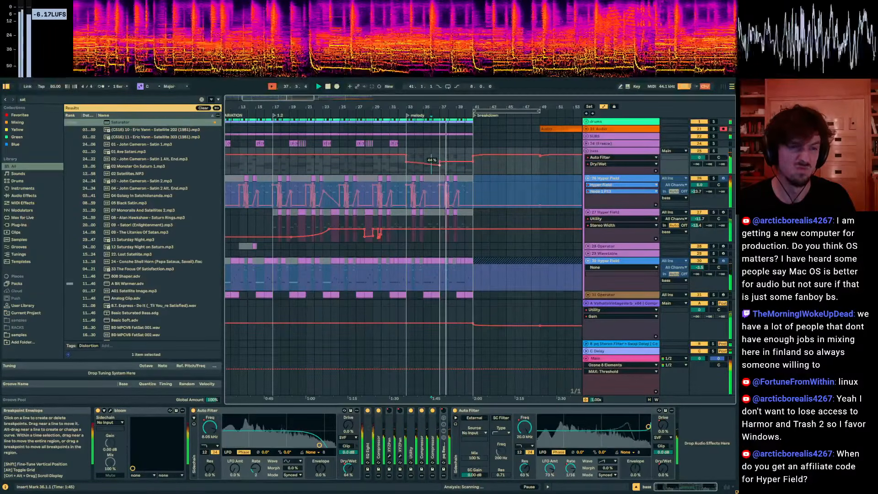
drag(439, 161, 406, 165)
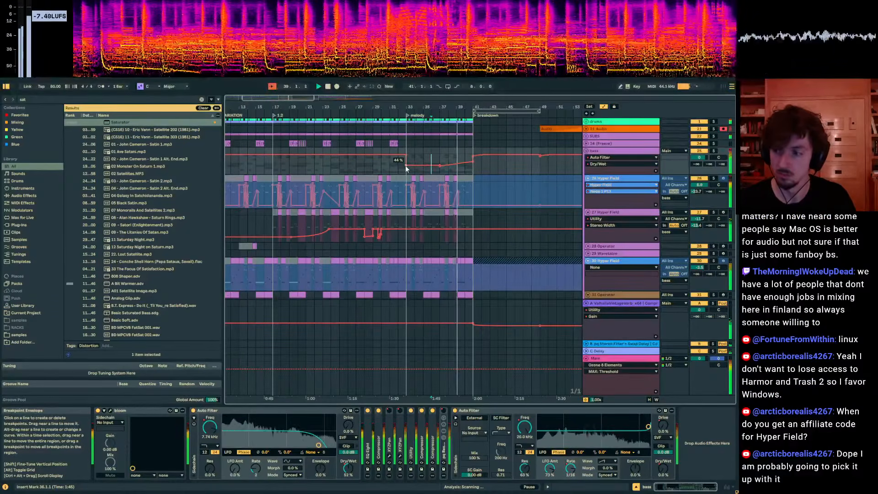
key(a)
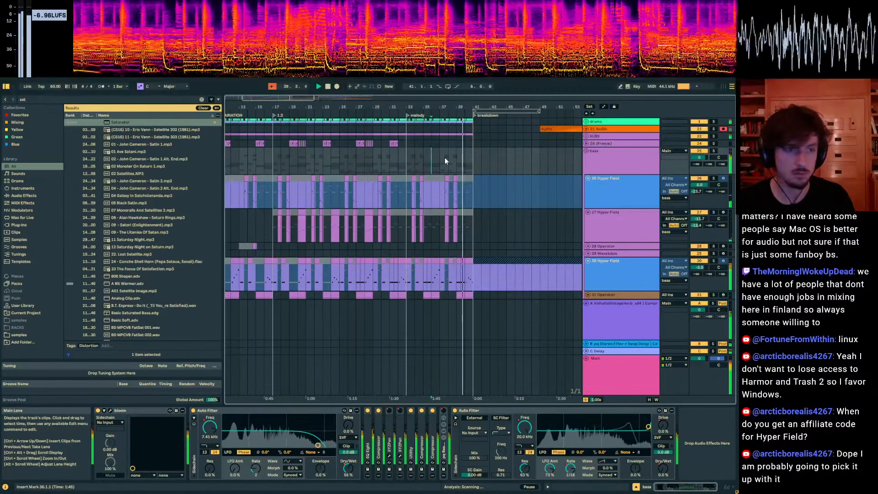
key(a)
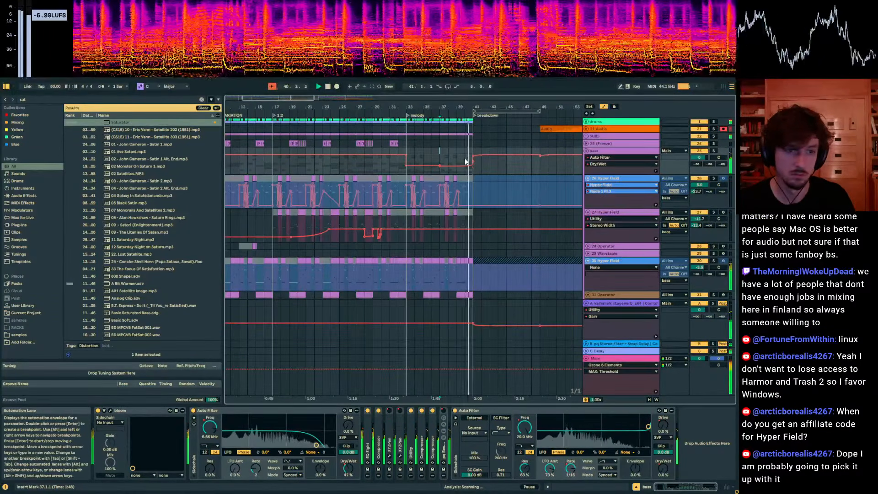
click(466, 162)
scroll(470, 164, up, 3)
click(485, 173)
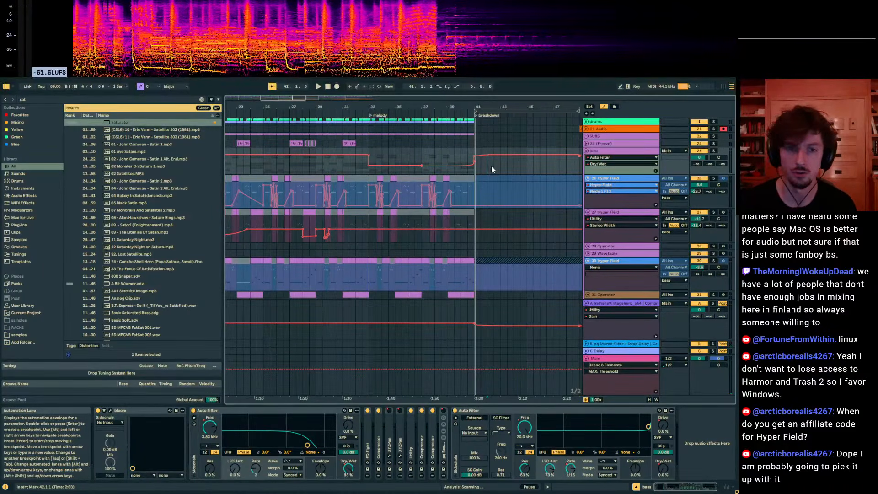
Hide the automation lanes, place the insert marker at 41.1.1 on 27-Hyper Field and fold all tracks.
scroll(471, 192, down, 2)
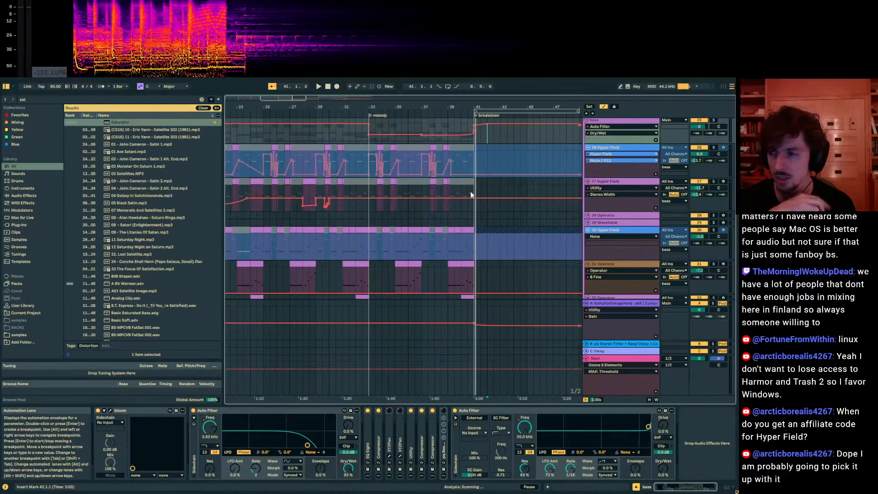
click(432, 195)
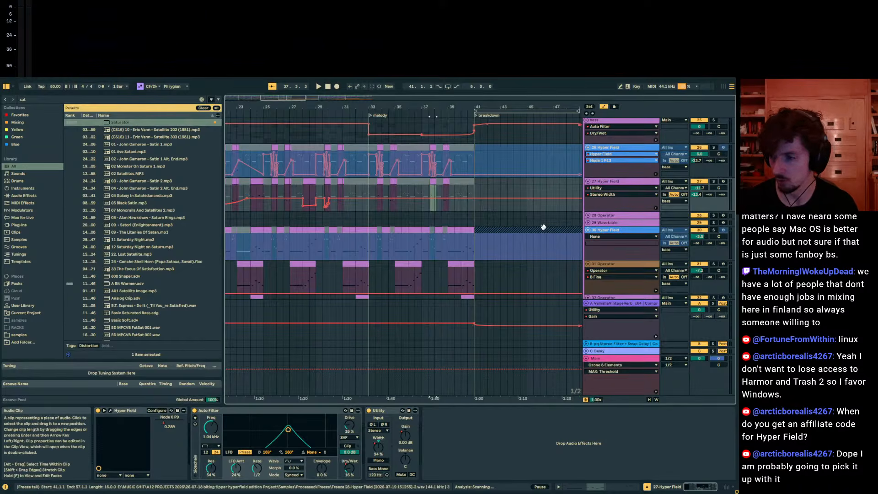
key(a)
click(474, 187)
drag(488, 107, 420, 139)
scroll(464, 142, up, 2)
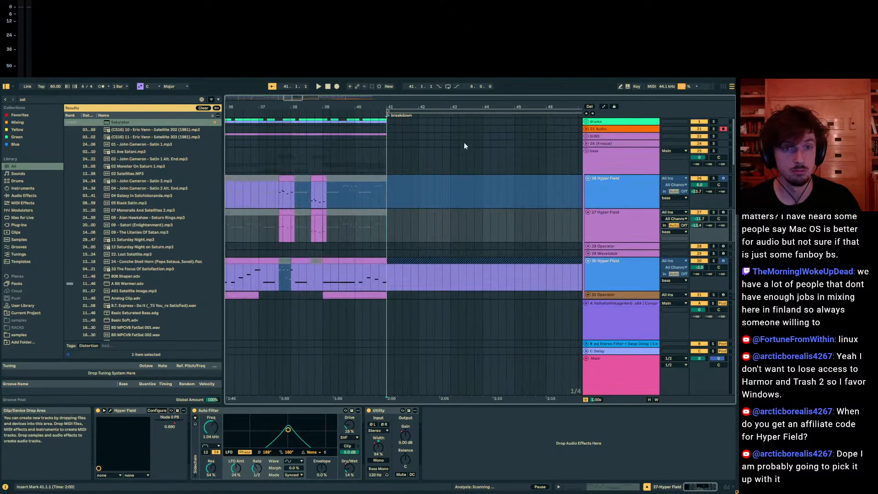
click(596, 156)
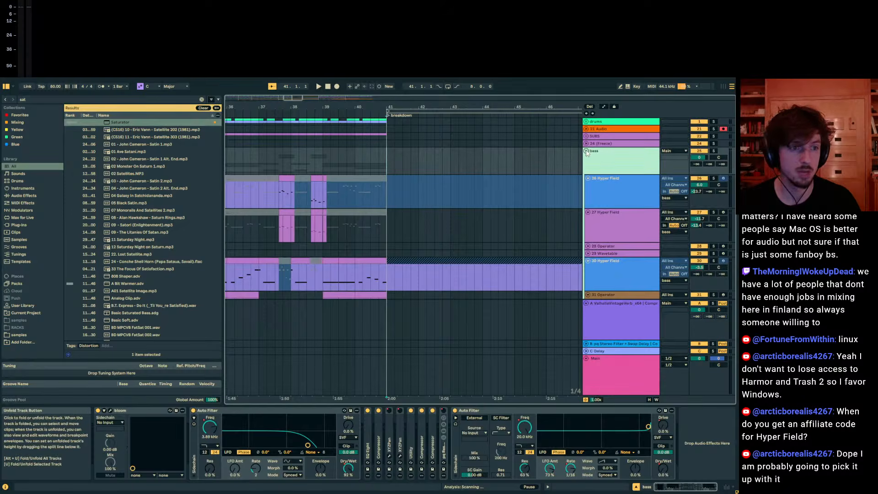
alt+click(586, 151)
Unfold all tracks, close the soothe2 window and inspect the MELODY + CHORDS group's tracks around bar 40.
click(355, 173)
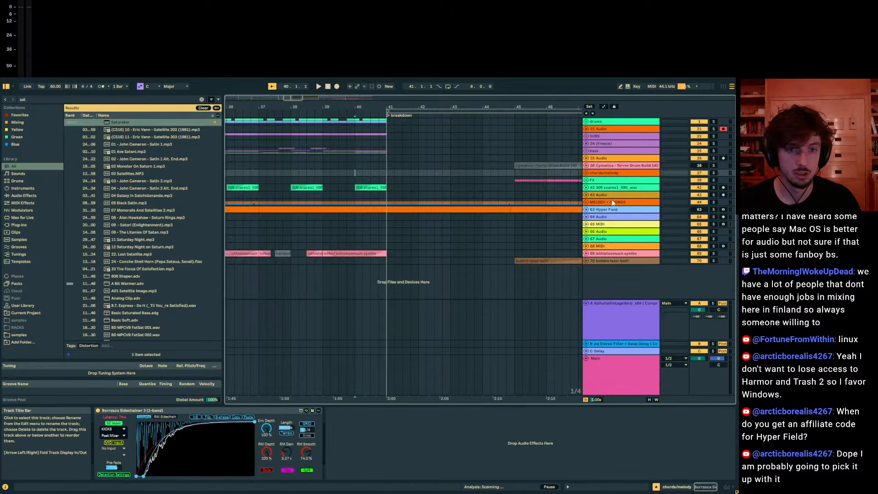
alt+click(586, 202)
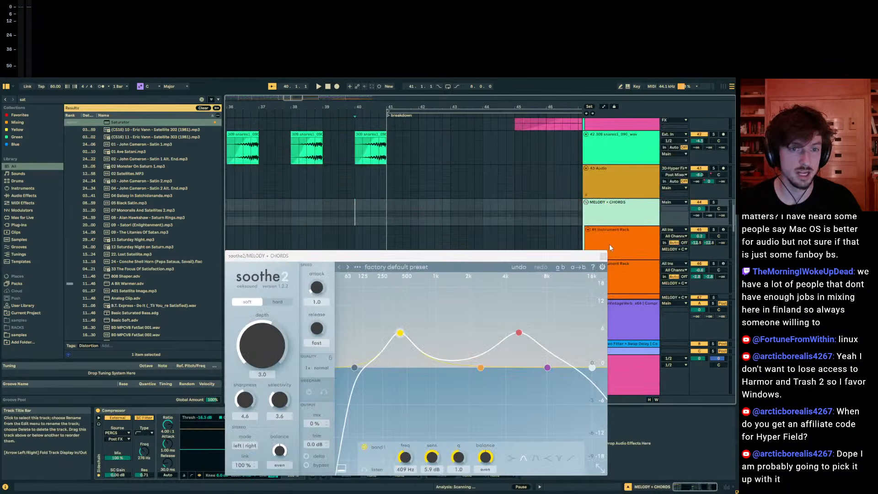
click(603, 256)
click(356, 221)
scroll(377, 201, down, 5)
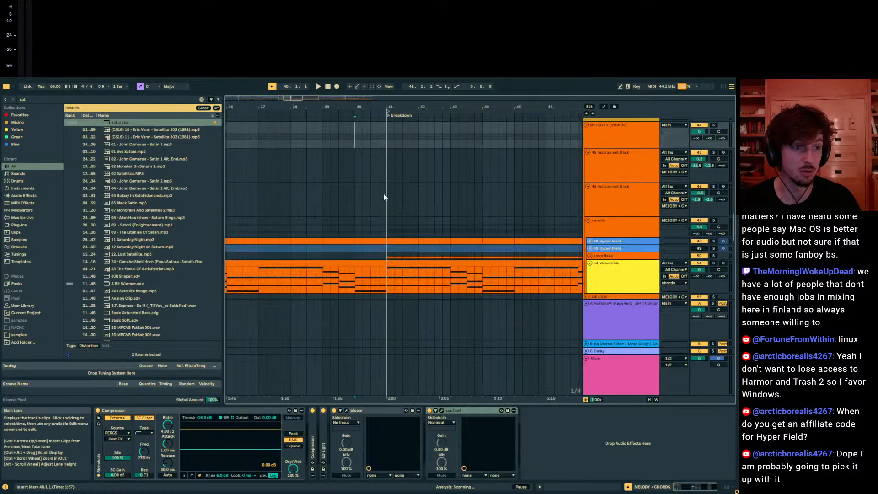
click(339, 201)
scroll(644, 216, up, 4)
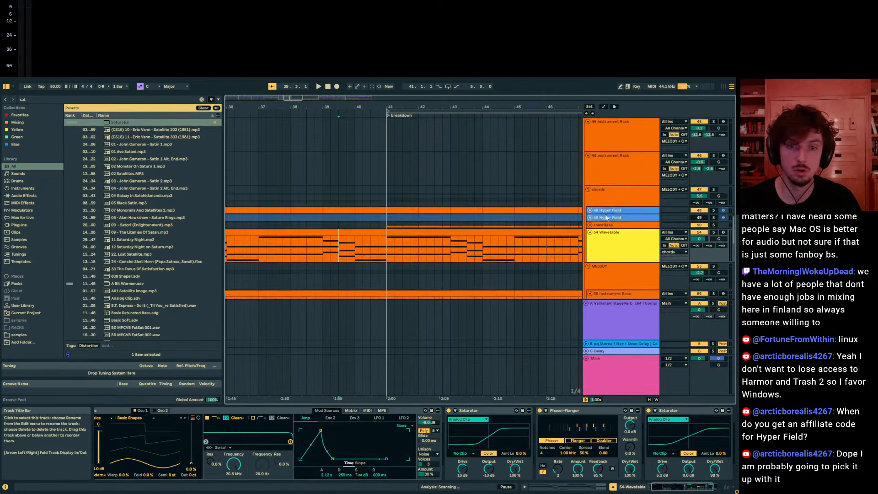
Solo the folded MELODY + CHORDS group, play it back from around bar 38 and unsolo it.
scroll(642, 214, up, 2)
click(633, 184)
click(713, 179)
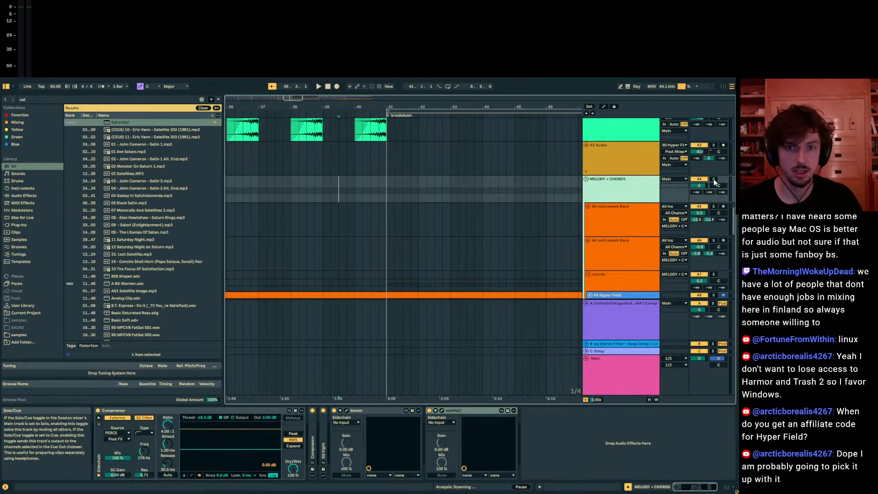
alt+click(587, 178)
click(322, 199)
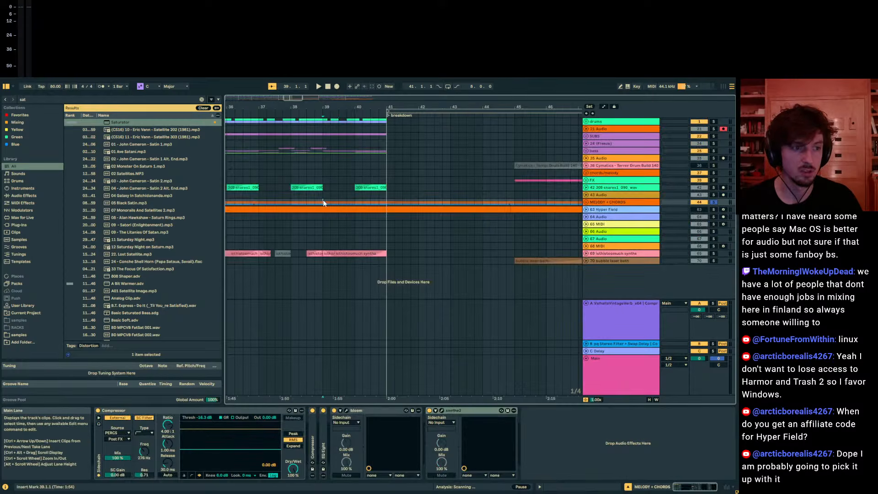
drag(325, 107, 306, 232)
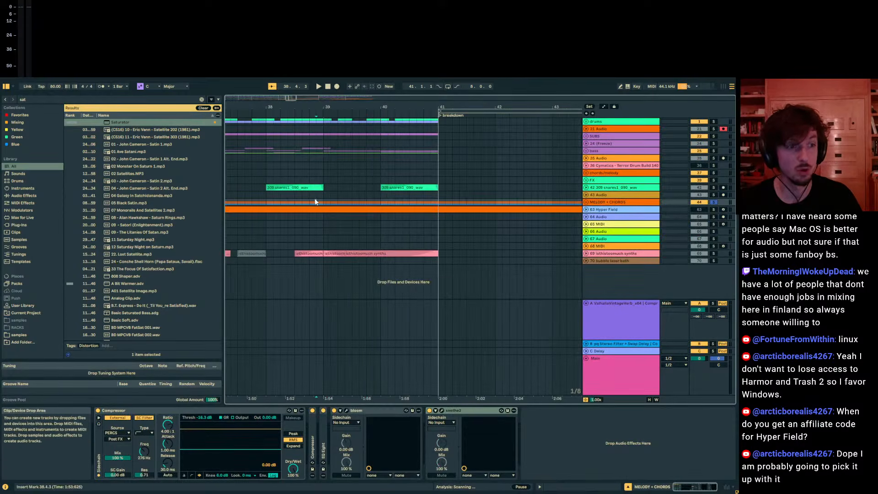
key(space)
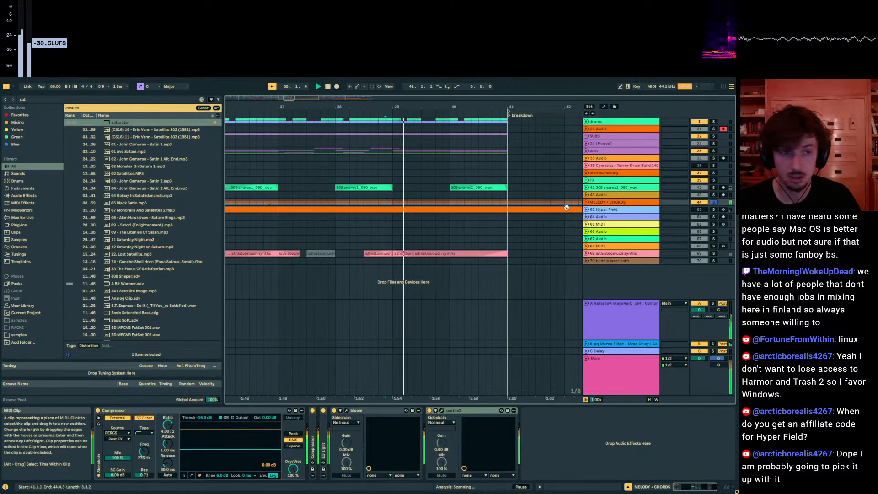
click(713, 202)
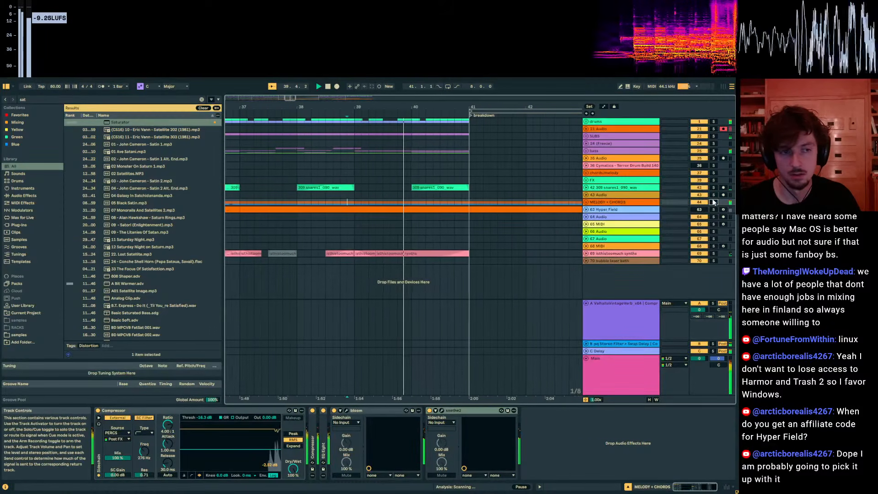
Play back the full mix from 32.3.1, leading into the melody section.
drag(407, 107, 529, 85)
click(409, 202)
key(space)
key(space)
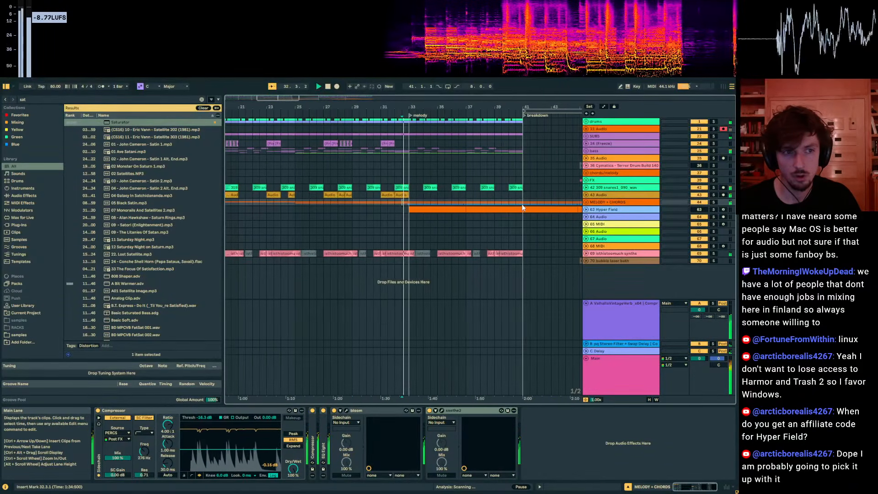
Unfold the tracks, select the bass group's Auto Filter Dry/Wet and display its automation with Automation Arm off.
click(586, 151)
scroll(601, 183, down, 3)
scroll(605, 214, up, 3)
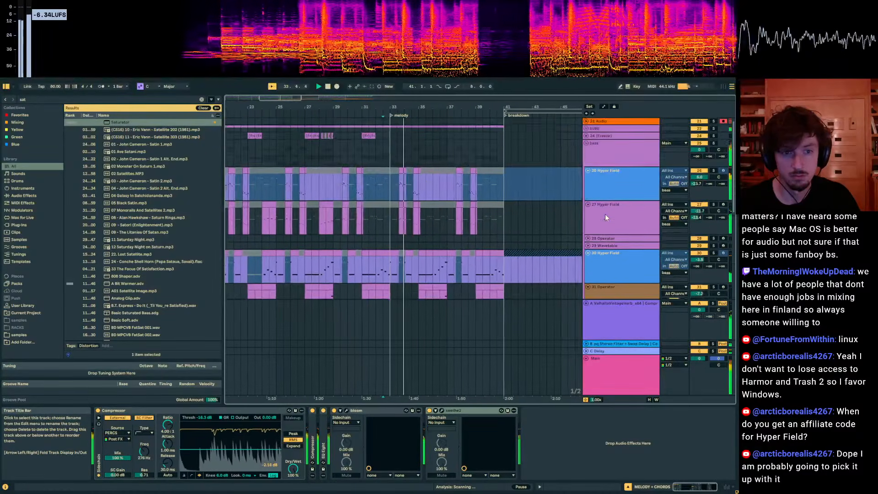
click(610, 167)
double_click(348, 470)
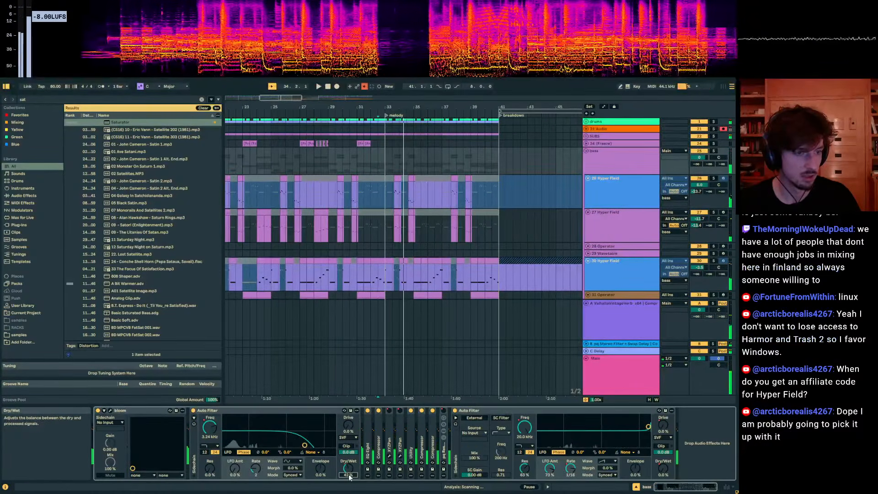
key(space)
key(a)
click(364, 87)
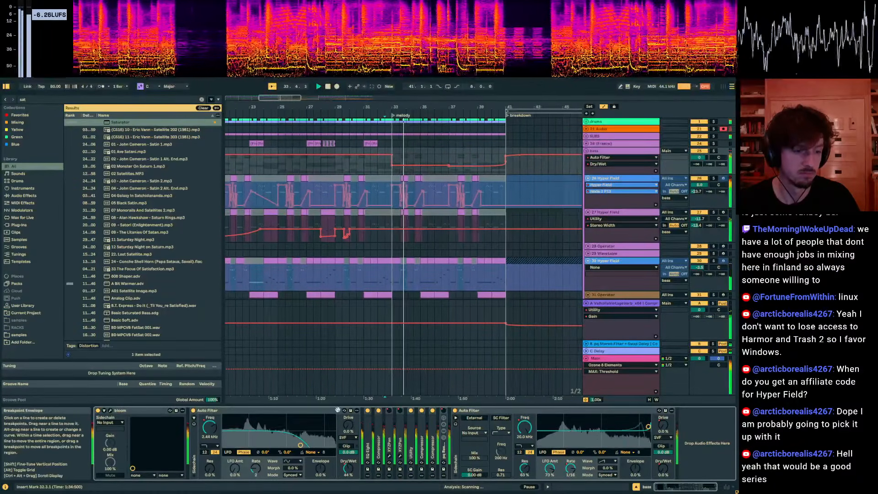
Raise the bass group's Dry/Wet breakpoint at bar 33 so the automation slopes down to bar 37, and play it back.
key(space)
drag(391, 166, 390, 156)
key(space)
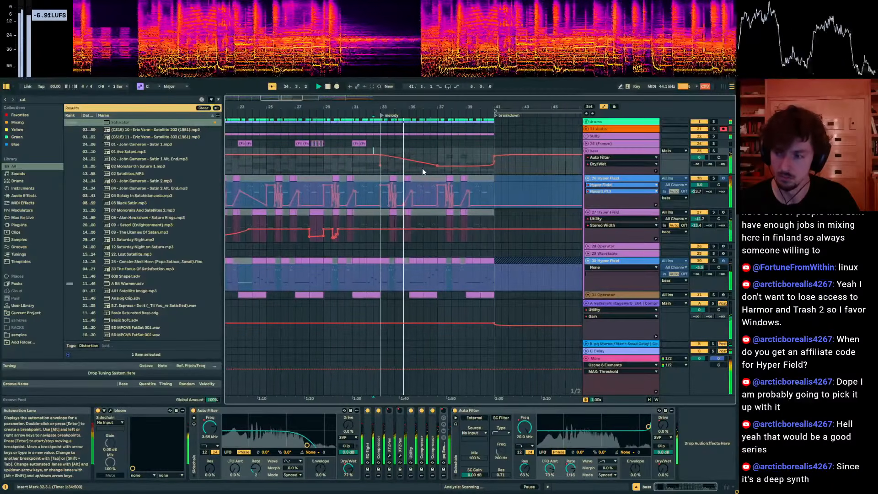
key(a)
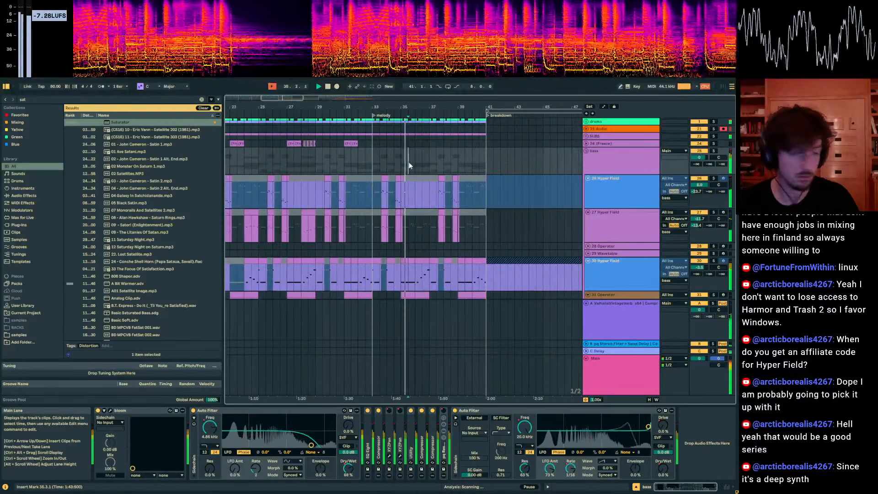
Stop playback, check the bass group's automation in the melody section and place the insert marker at 37.1.1.
click(412, 168)
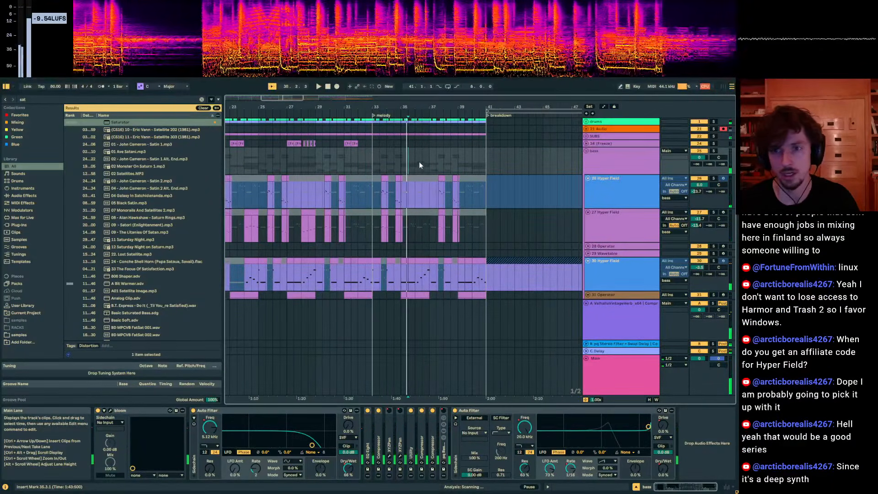
key(a)
drag(416, 164, 424, 161)
key(a)
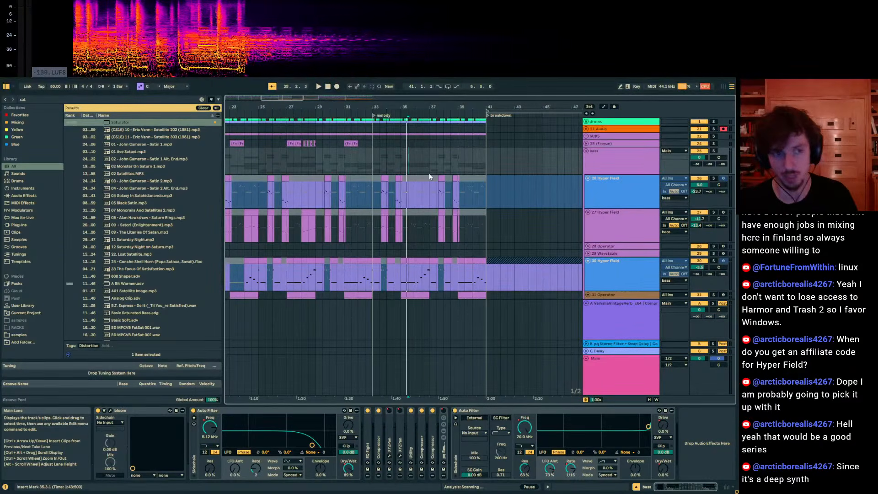
click(610, 158)
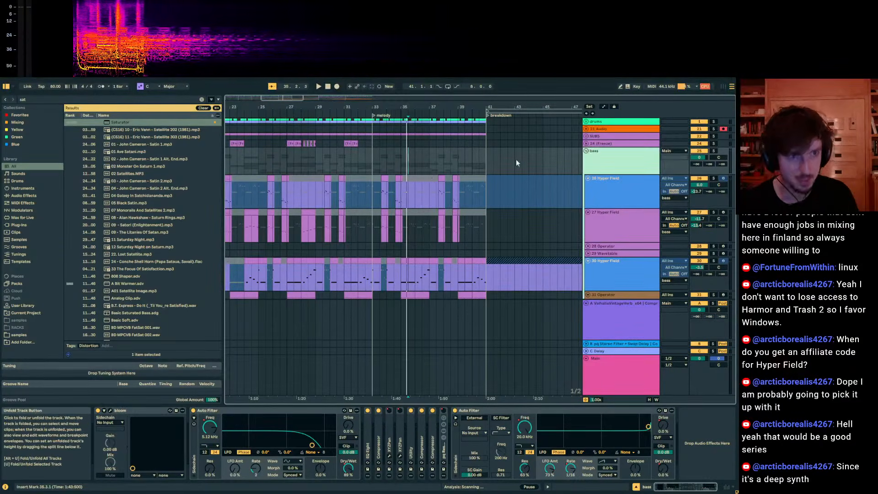
click(429, 153)
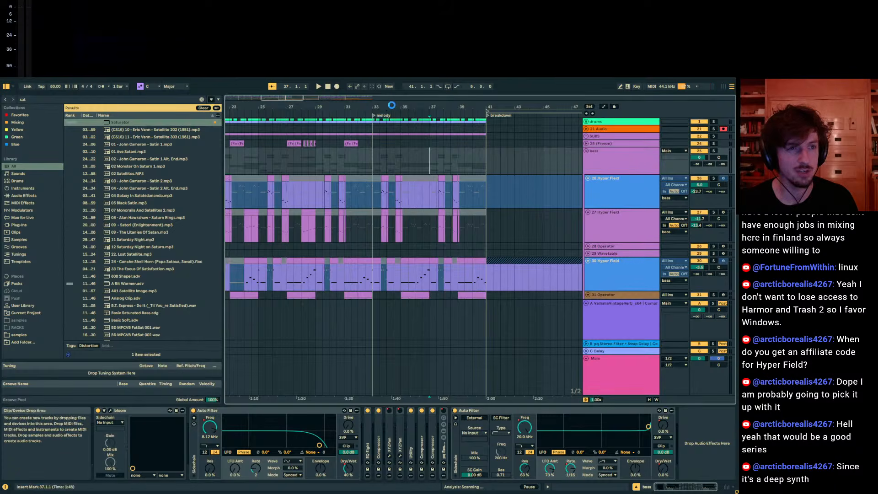
At the start of drop 2, fold the bass group and insert an empty MIDI track below 35 Audio.
scroll(373, 178, right, 5)
click(384, 158)
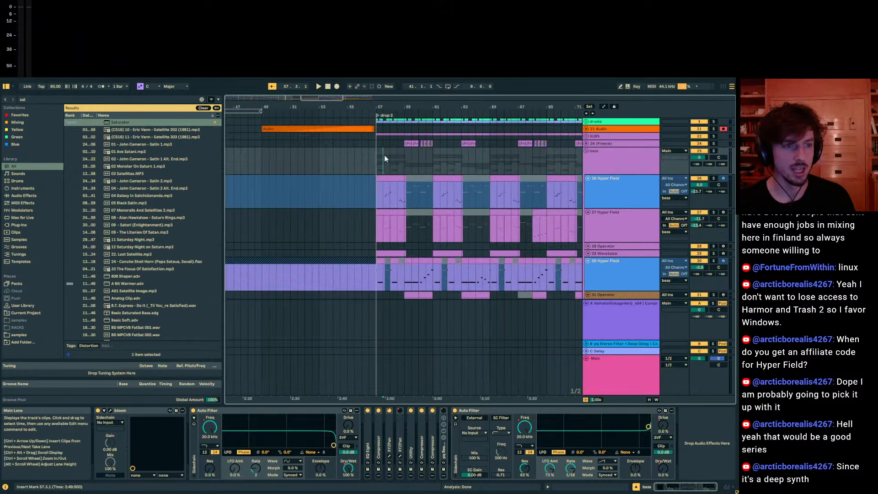
click(379, 166)
drag(376, 106, 380, 156)
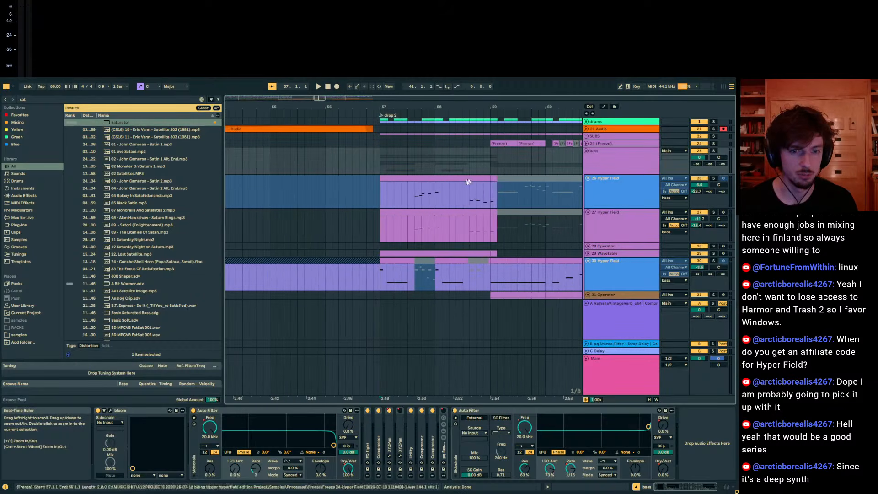
click(587, 150)
click(597, 159)
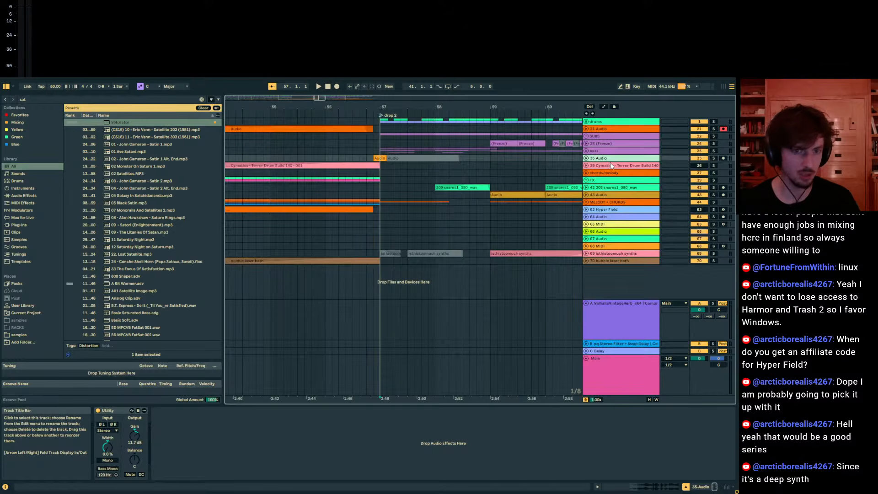
key(ctrl+shift+t)
key(ctrl+f)
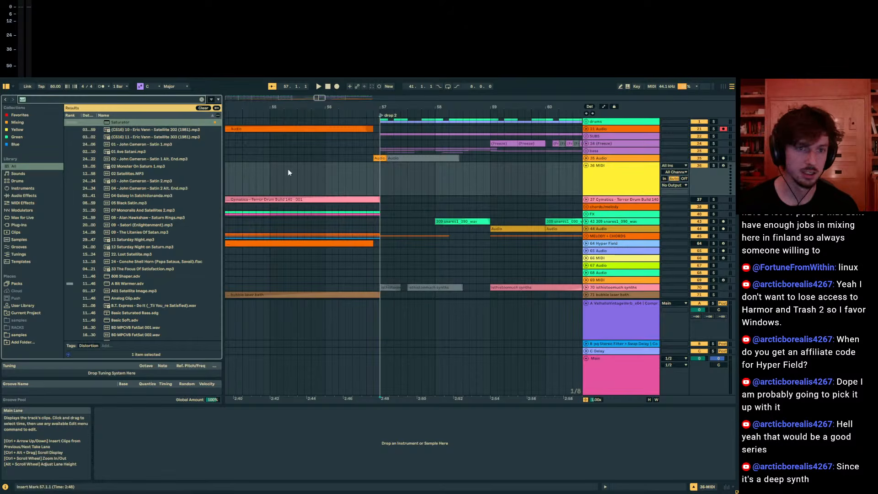
Unfold the bass group, examine its Hyper Field tracks around the start of drop 2 and fold it again.
click(563, 151)
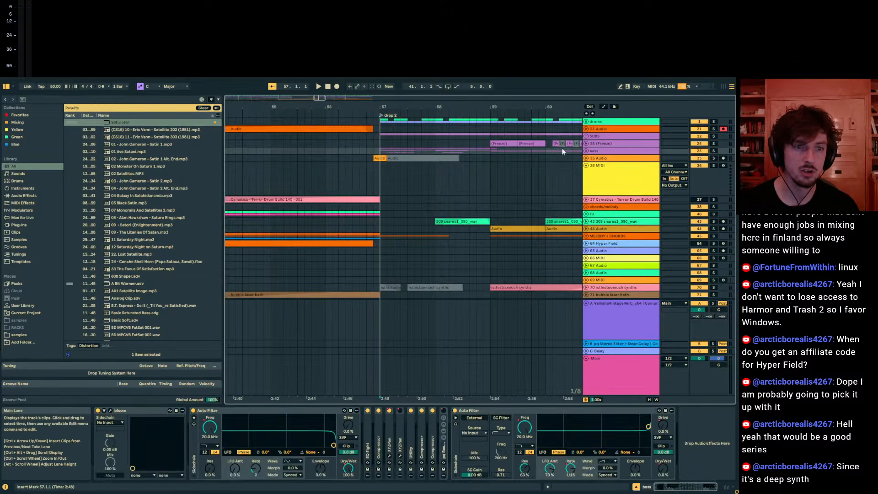
click(587, 151)
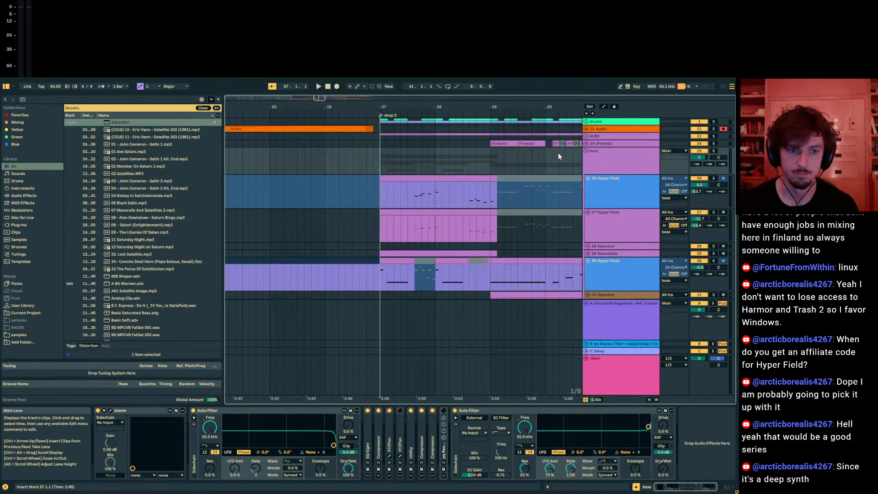
click(415, 234)
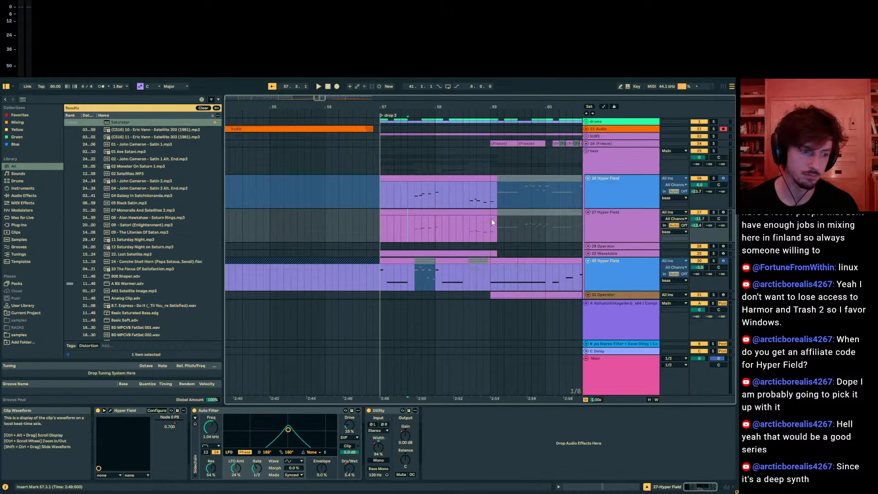
scroll(491, 219, down, 2)
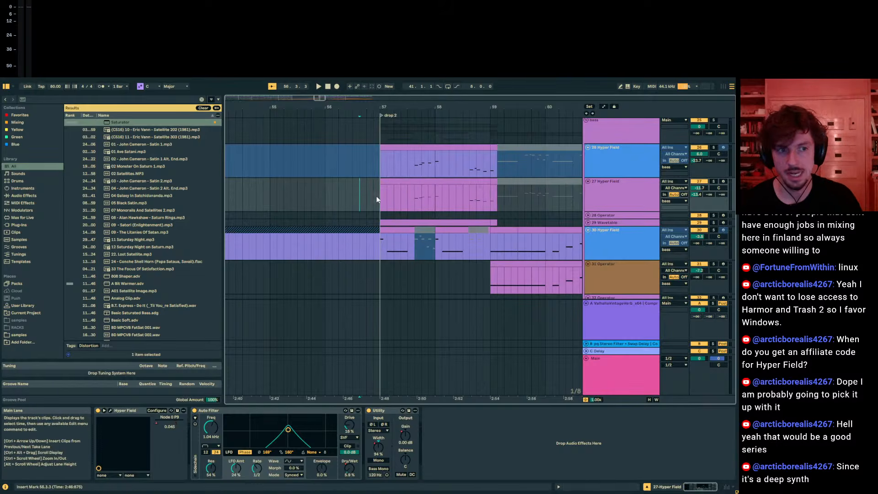
drag(364, 106, 364, 89)
scroll(478, 182, up, 2)
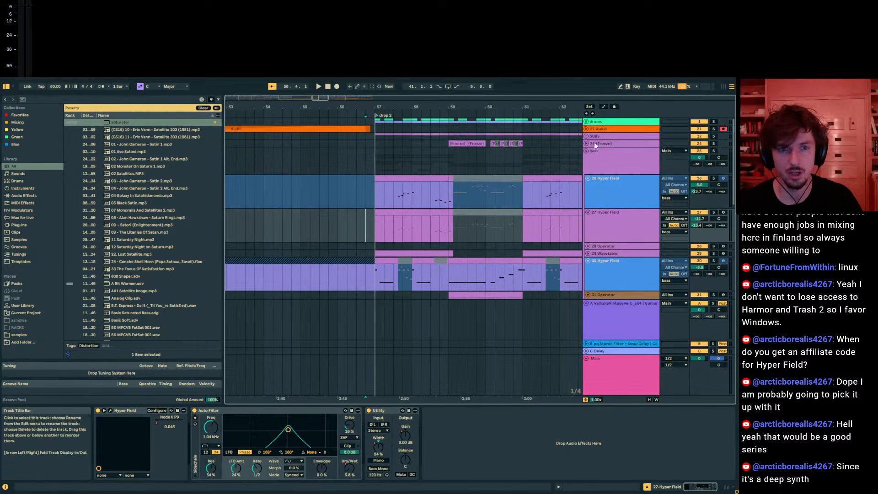
click(586, 151)
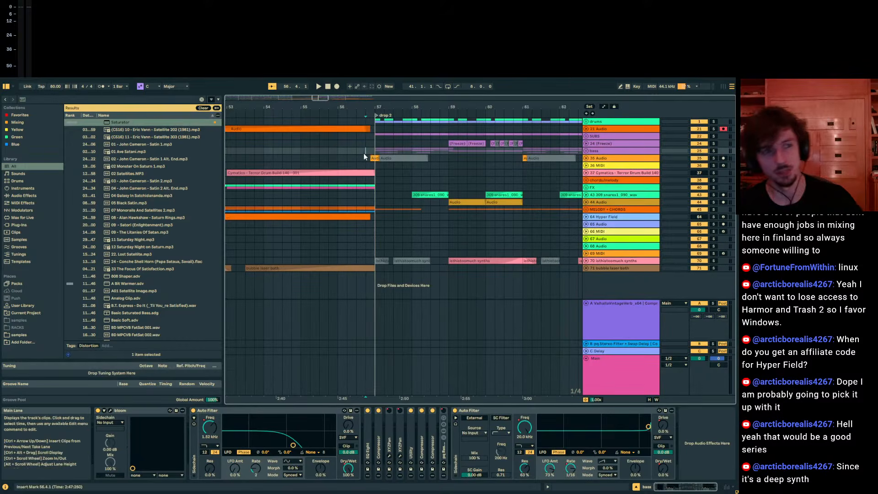
Examine the arrangement from the opening bars of drop 2 back through the breakdown to the melody section.
click(378, 151)
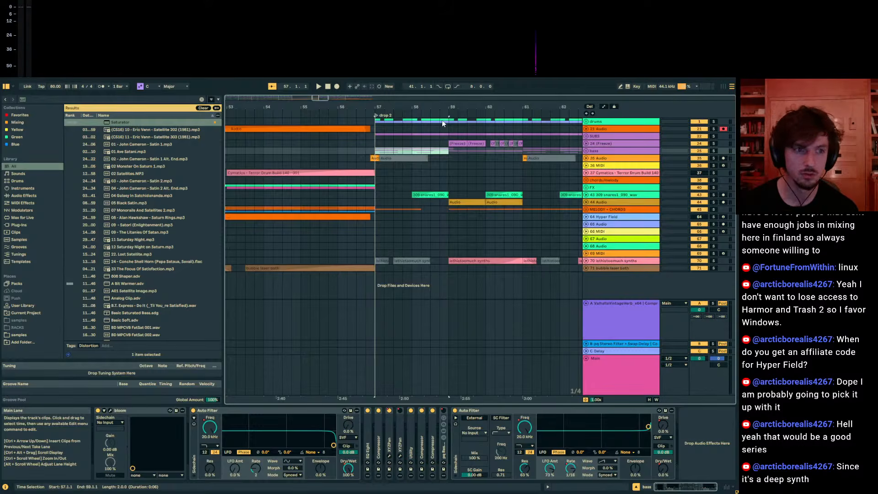
click(369, 152)
drag(348, 108, 452, 149)
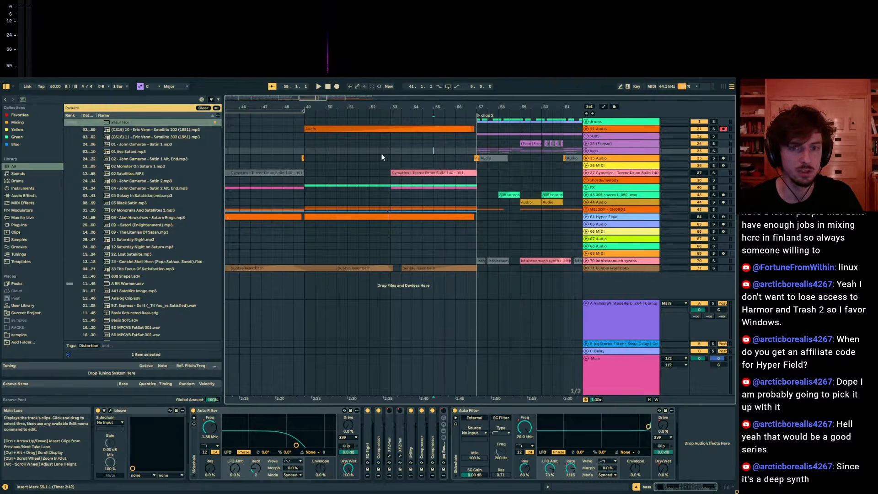
click(277, 158)
drag(269, 108, 426, 96)
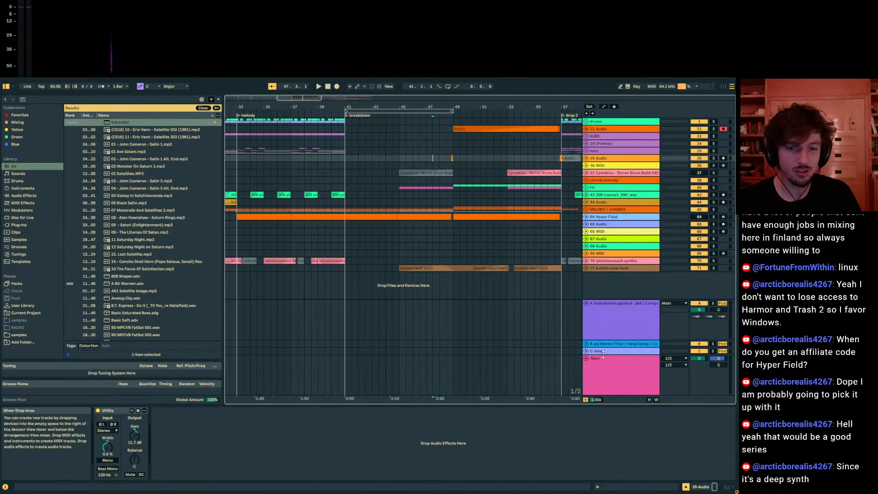
Fold the return and Main tracks and play the arrangement from 40.1.1 into the breakdown.
alt+click(587, 304)
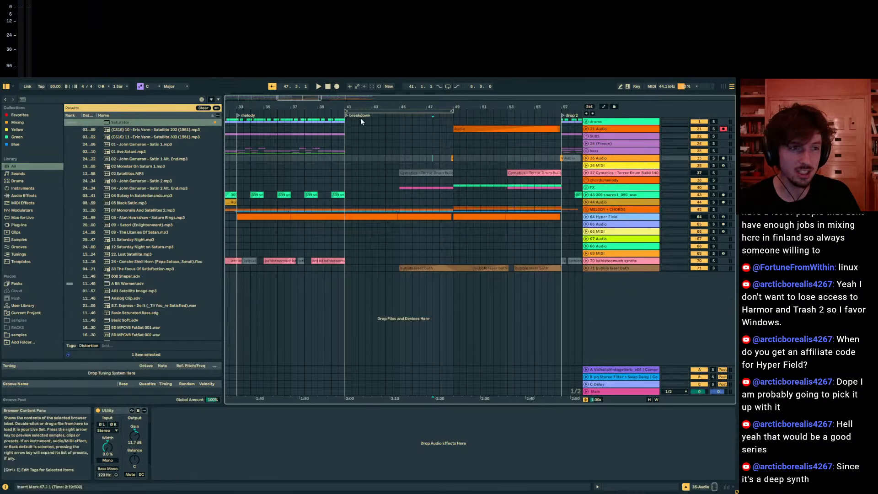
drag(343, 107, 372, 159)
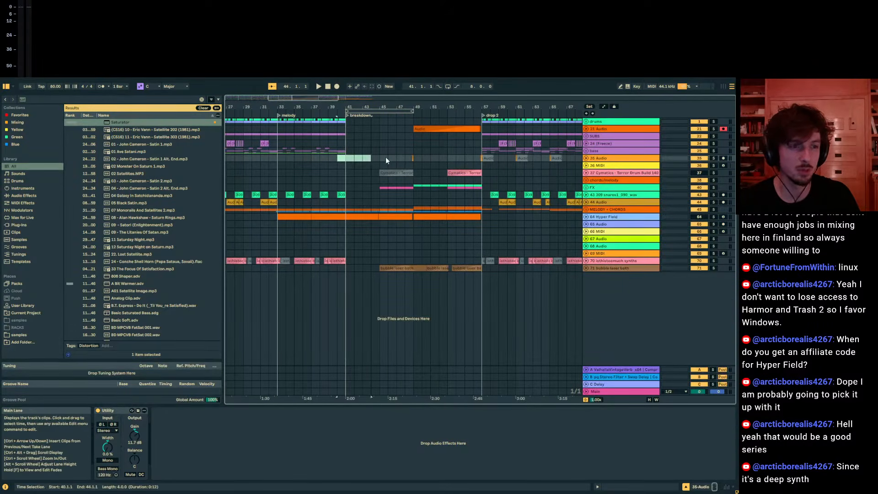
click(342, 158)
key(space)
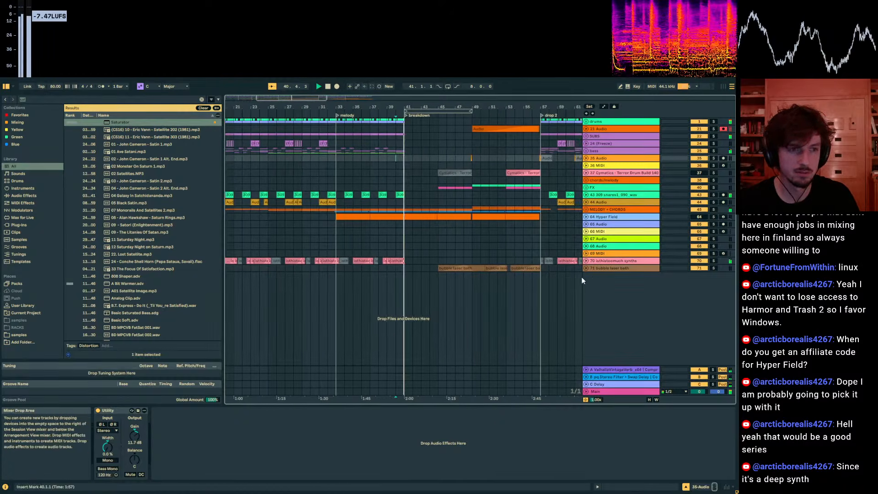
Unfold the MELODY + CHORDS group and check the devices and automation of the MELODY group and 55 Wavetable during playback.
click(585, 210)
scroll(608, 237, down, 3)
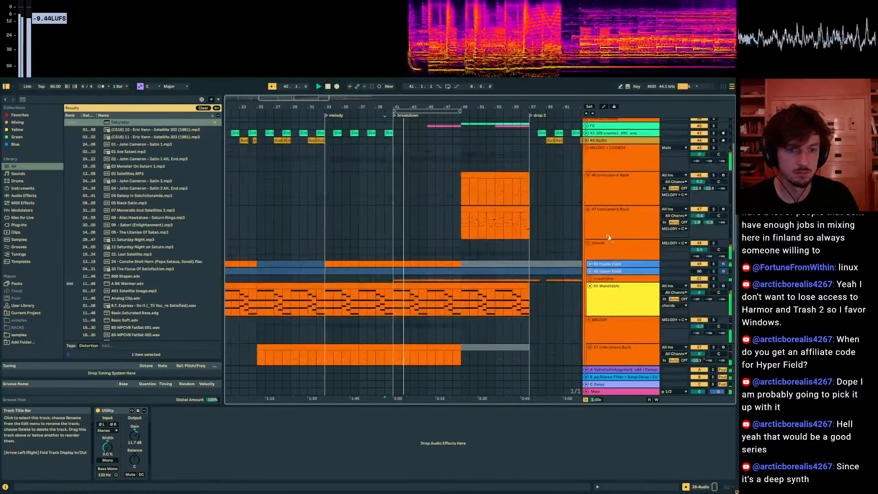
scroll(608, 237, down, 2)
click(619, 277)
scroll(613, 265, down, 5)
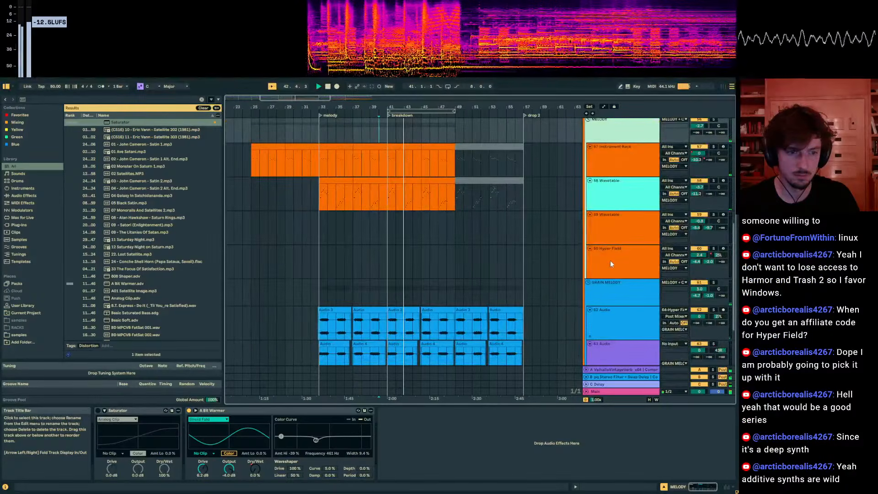
scroll(610, 263, up, 2)
click(608, 229)
scroll(608, 229, up, 3)
click(607, 187)
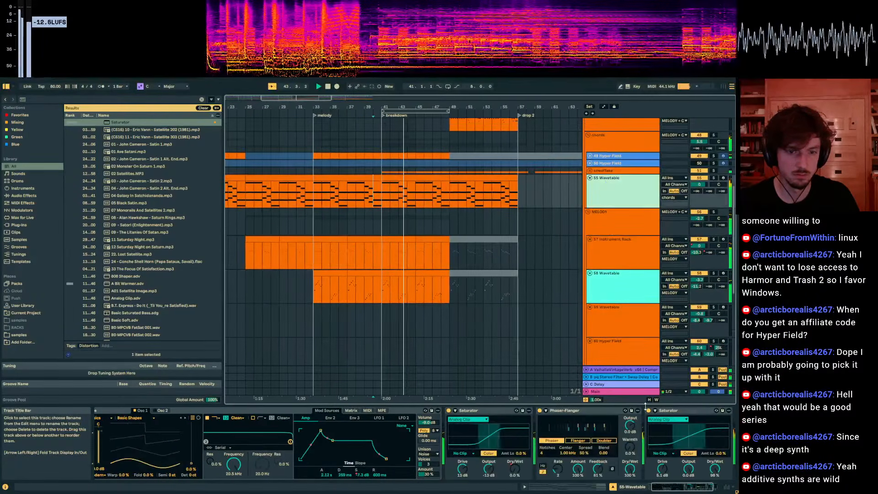
key(a)
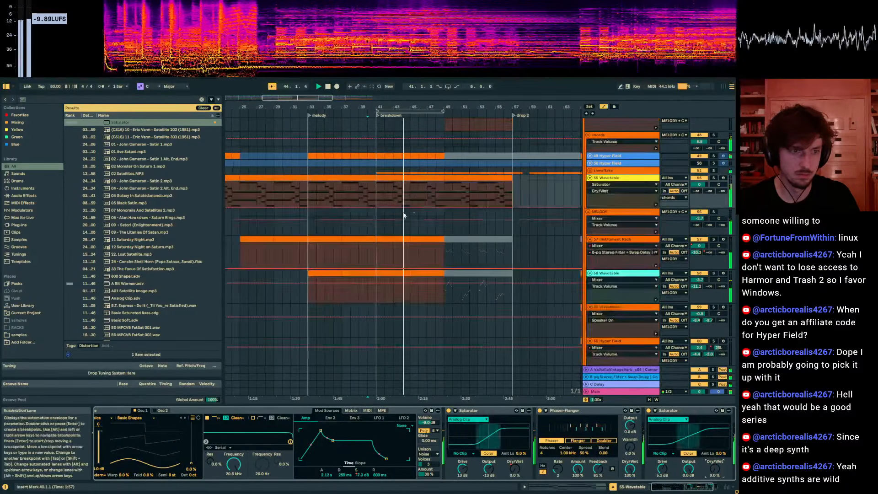
key(a)
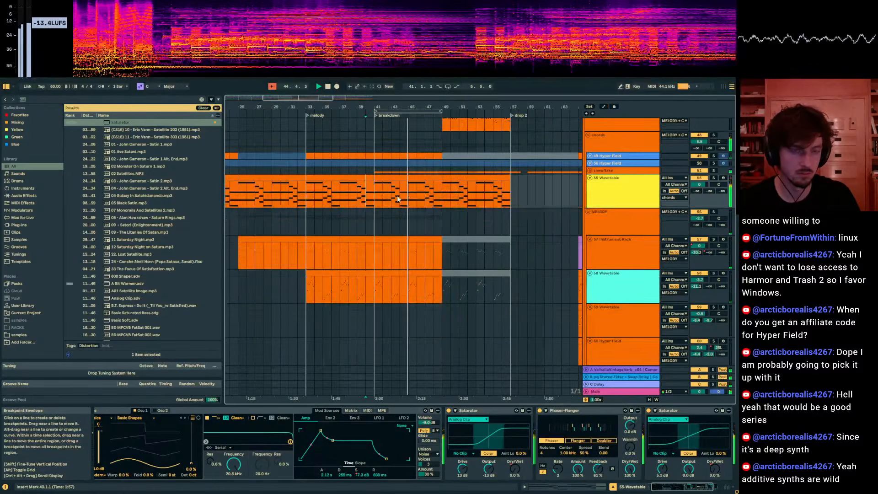
Find Delay in the browser, add it after EQ Eight on the GRAIN MELODY group and set its left delay time to 1.
scroll(481, 196, down, 5)
click(603, 257)
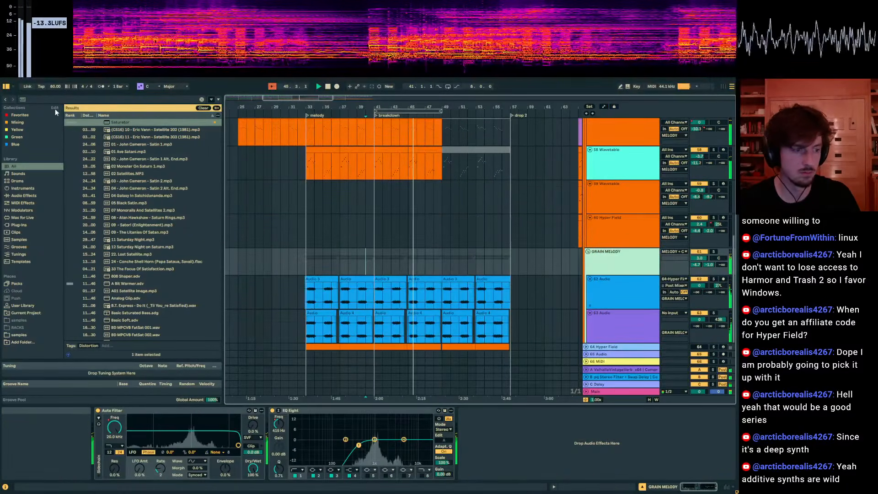
key(ctrl+f)
text(delay)
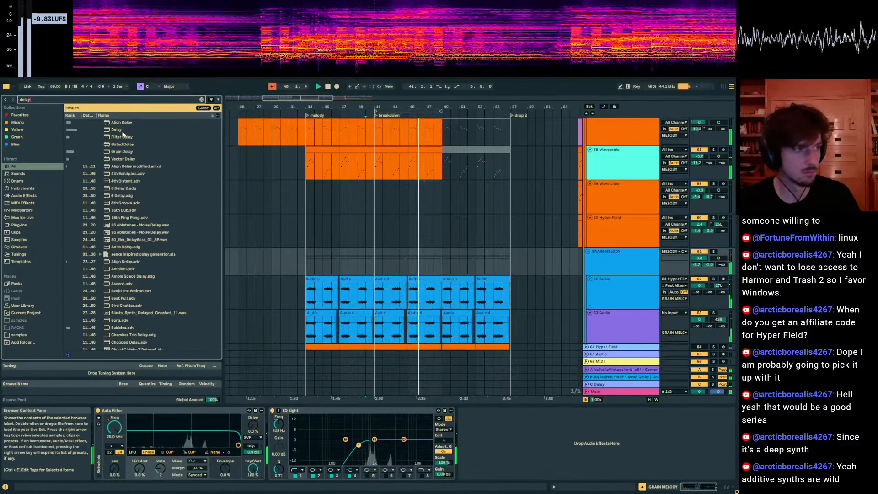
drag(122, 132, 516, 462)
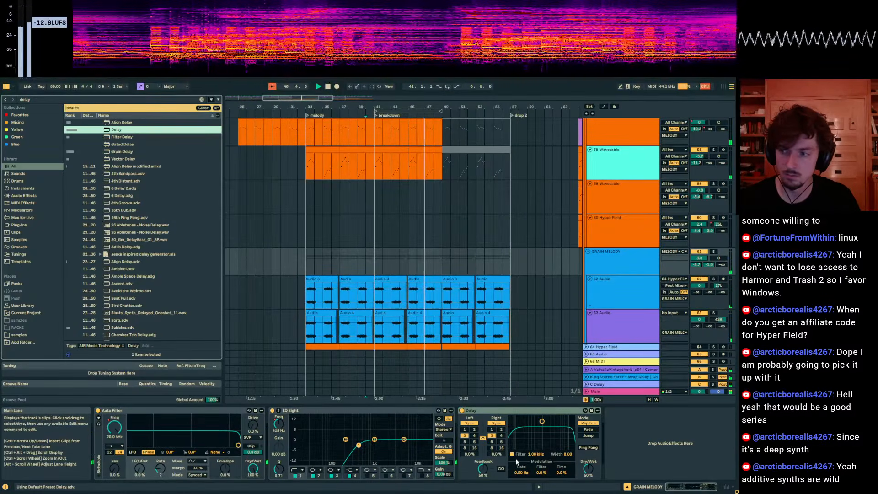
click(465, 430)
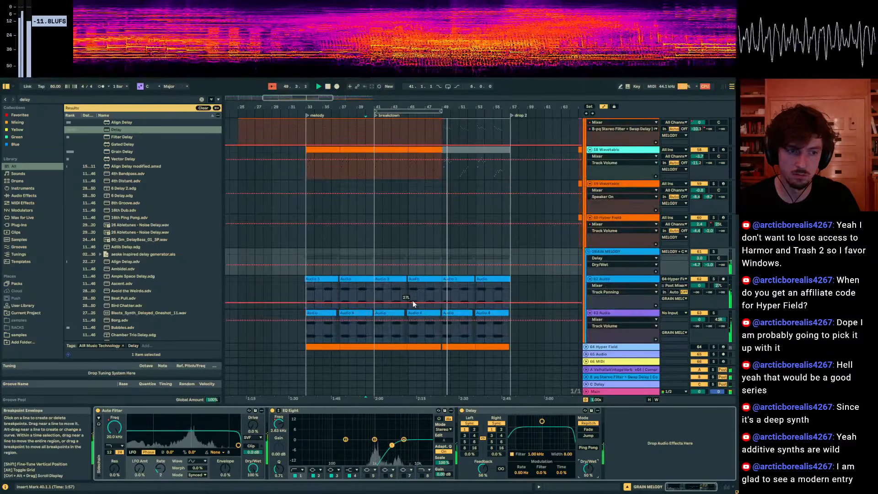
Select the 62 and 63 Audio clips from 49.1.1 to 58.1.1 and lengthen the fade-ins of the clips there.
drag(451, 287, 515, 325)
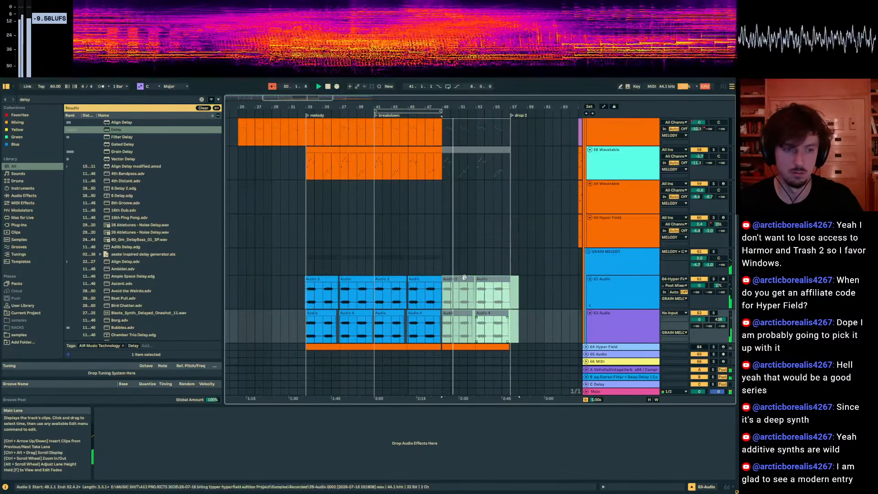
key(0)
drag(443, 284, 449, 285)
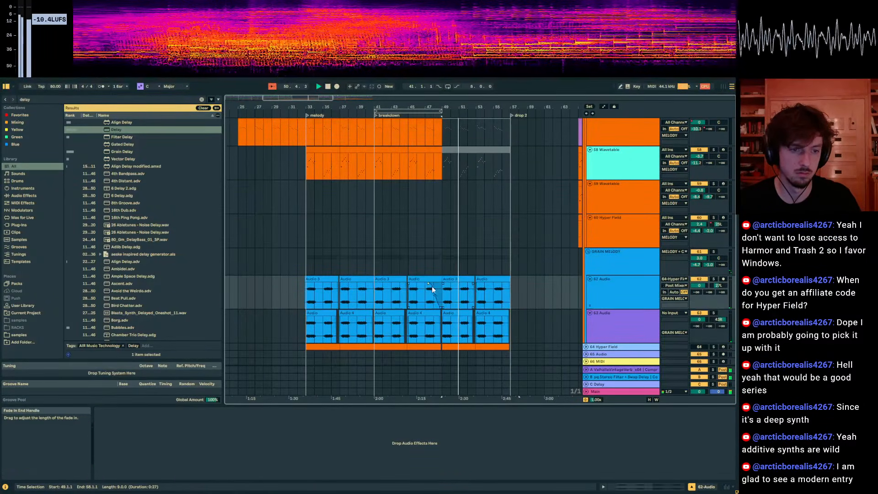
drag(443, 317, 491, 315)
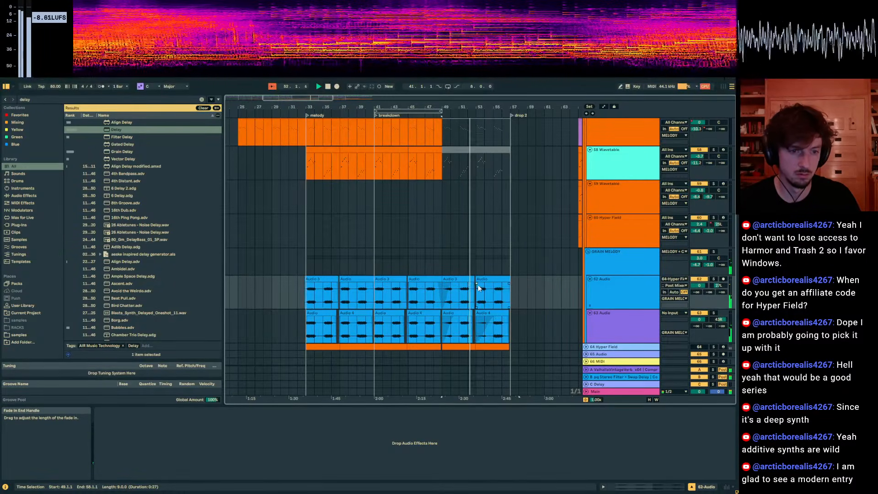
Insert an audio track above the chopped Freeze clips in the snowflake group and paste the copied frozen clip there at 49.1.1.
scroll(482, 230, up, 10)
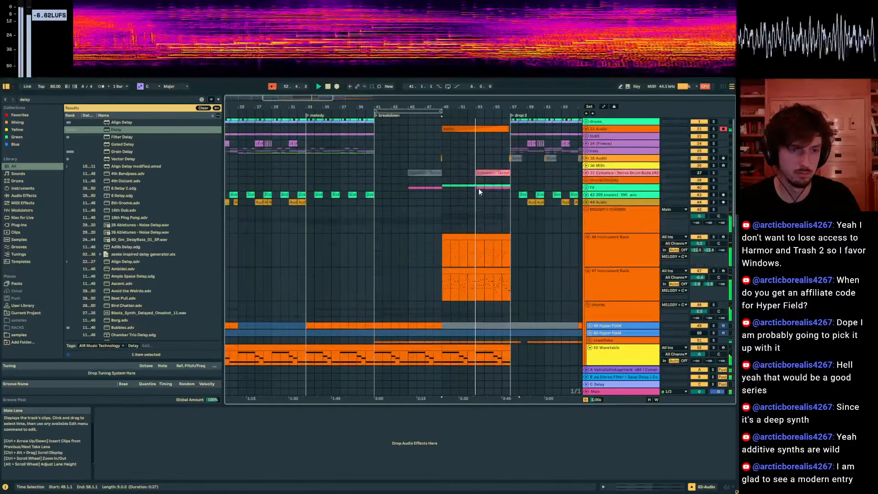
scroll(542, 255, down, 10)
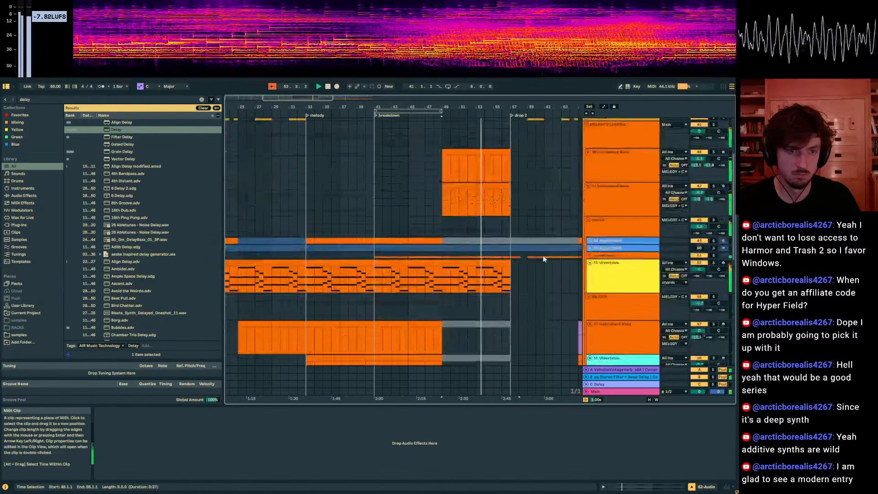
click(504, 224)
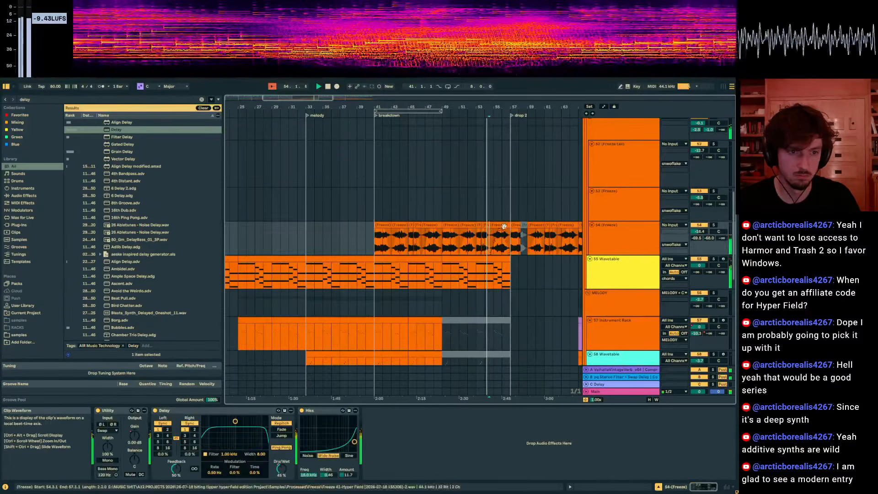
shift+click(446, 225)
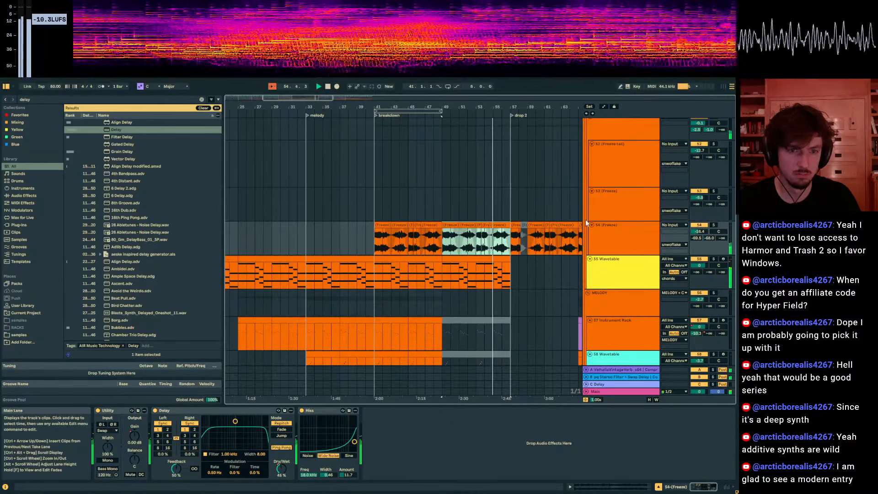
click(610, 204)
key(ctrl+t)
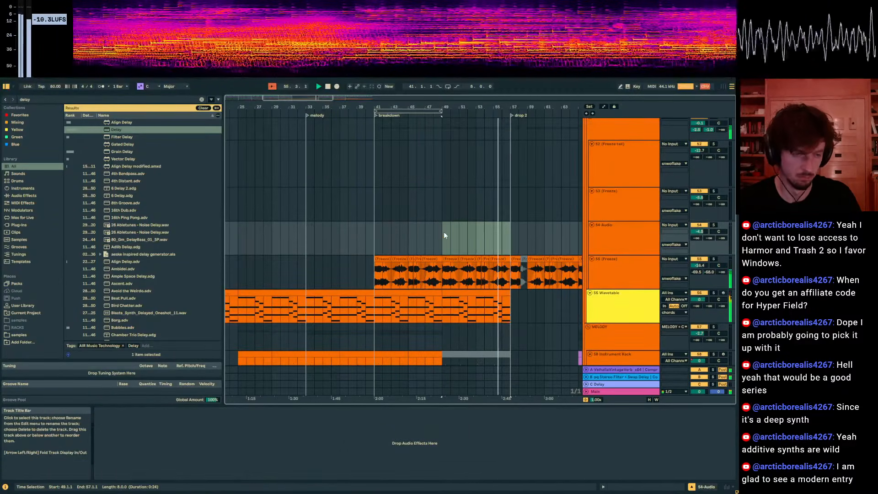
key(ctrl+v)
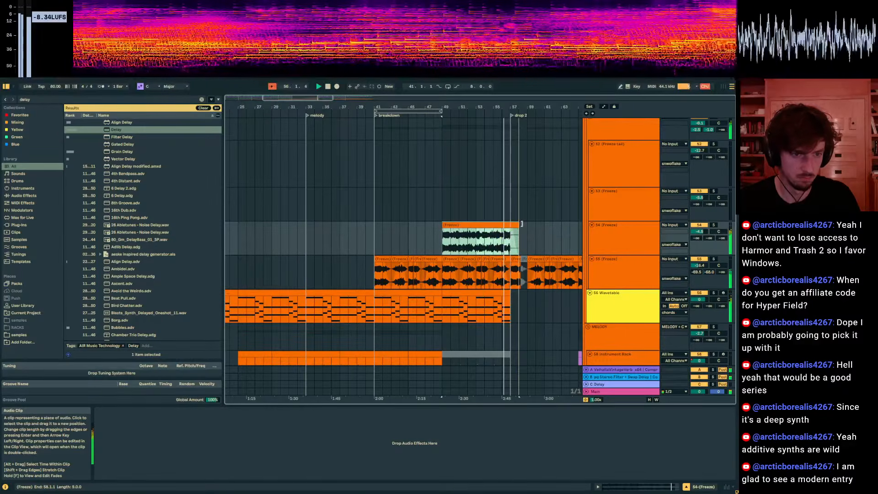
Give the pasted Freeze clip a long, steep fade-in towards drop 2 and raise its track's send B to 0 dB.
drag(444, 229, 495, 233)
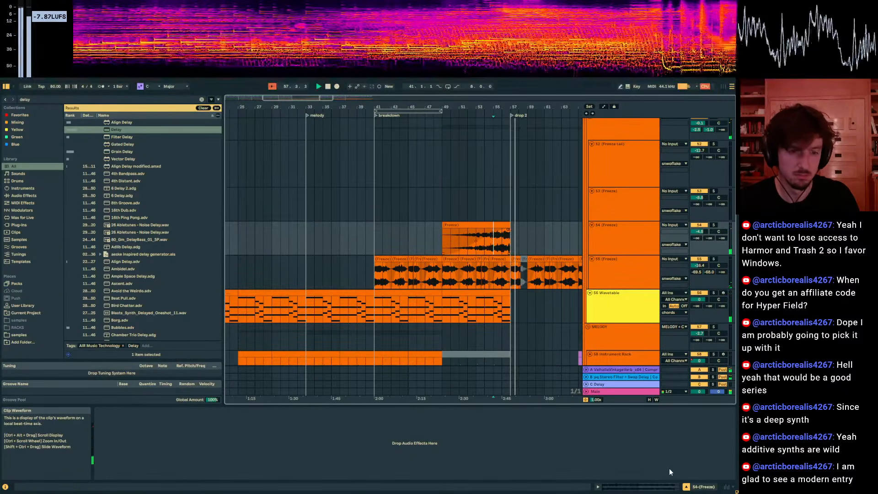
click(623, 488)
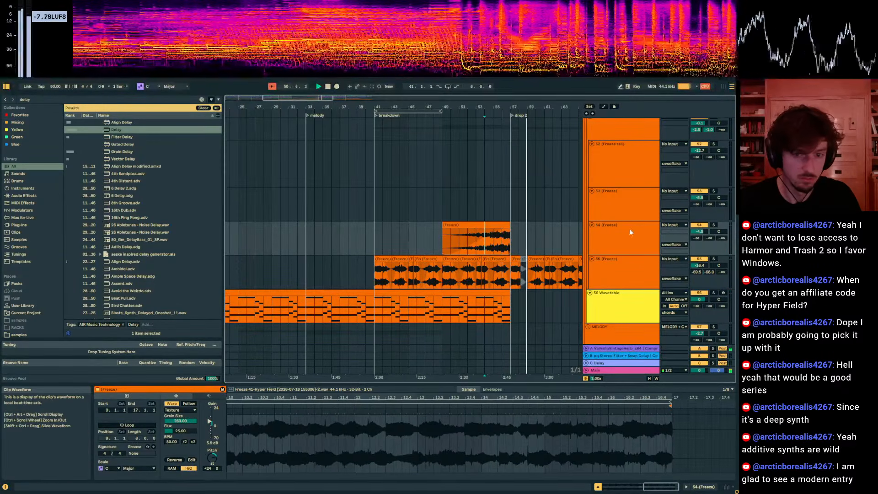
drag(709, 238, 709, 183)
key(space)
key(space)
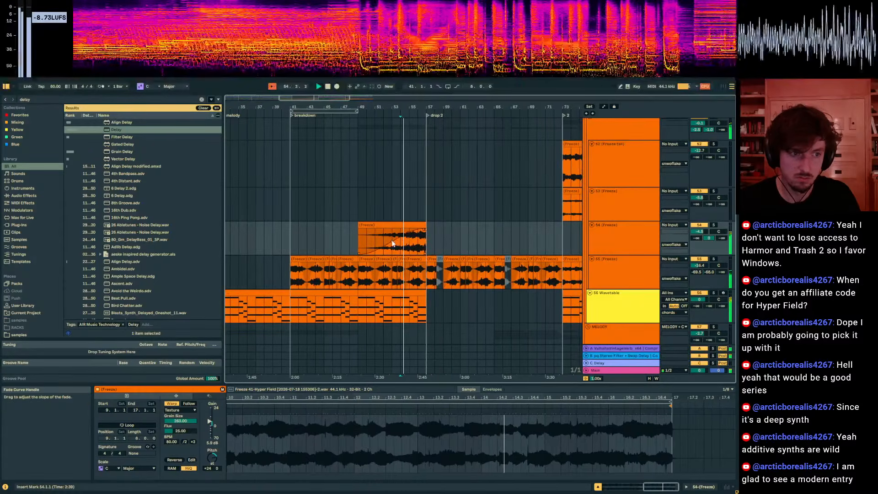
drag(392, 243, 415, 248)
Add Auto Filter to the faded Freeze clip's track with 5.67 kHz frequency, 91% LFO amount and a 1/24 rate.
click(29, 101)
text(auto filt)
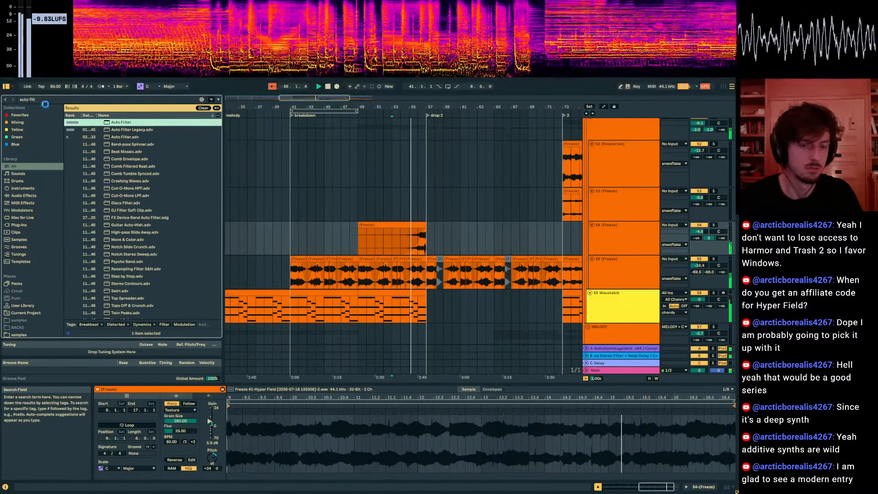
key(Return)
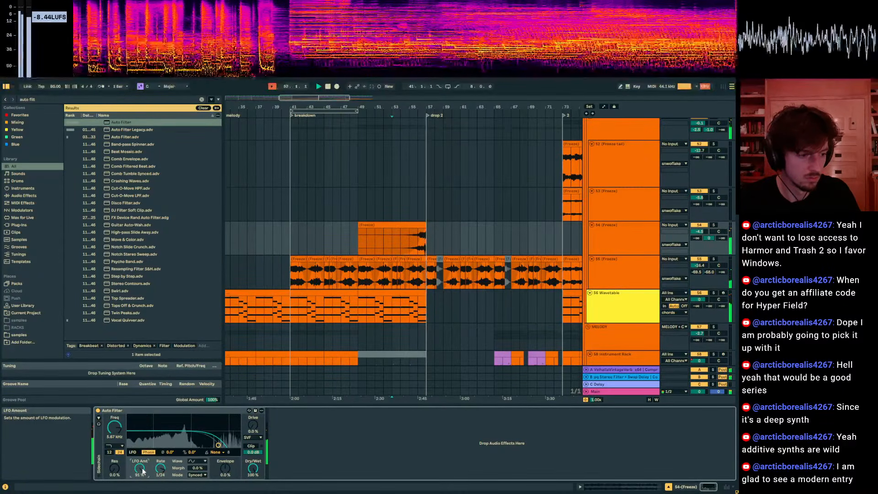
click(419, 250)
key(space)
key(space)
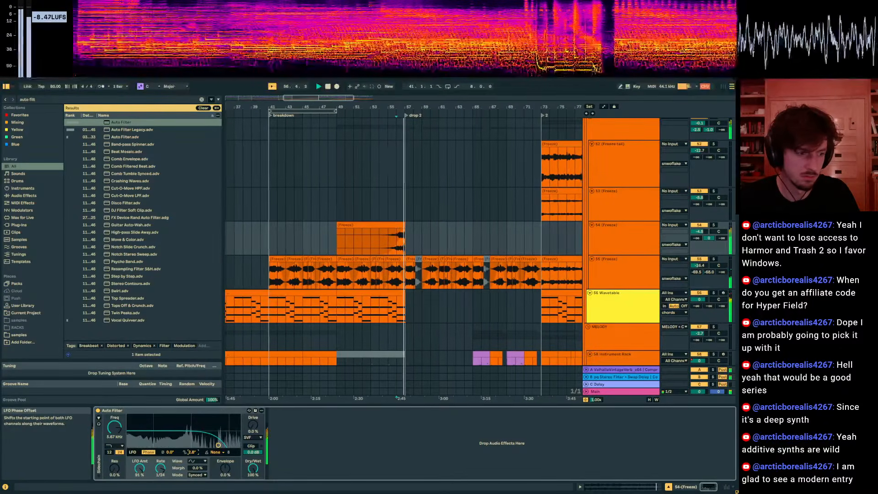
Automate the Auto Filter's LFO phase on the new Freeze track to fall to 0° at drop 2.
drag(191, 452, 170, 416)
key(space)
key(space)
key(a)
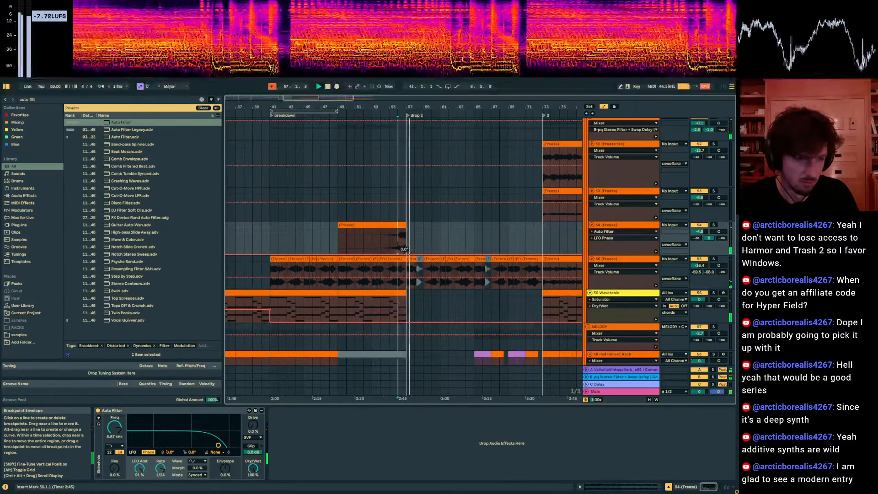
Automate the Utility stereo width on the Main track to curve down to about 15% just before drop 2 and play it back.
click(587, 392)
click(108, 447)
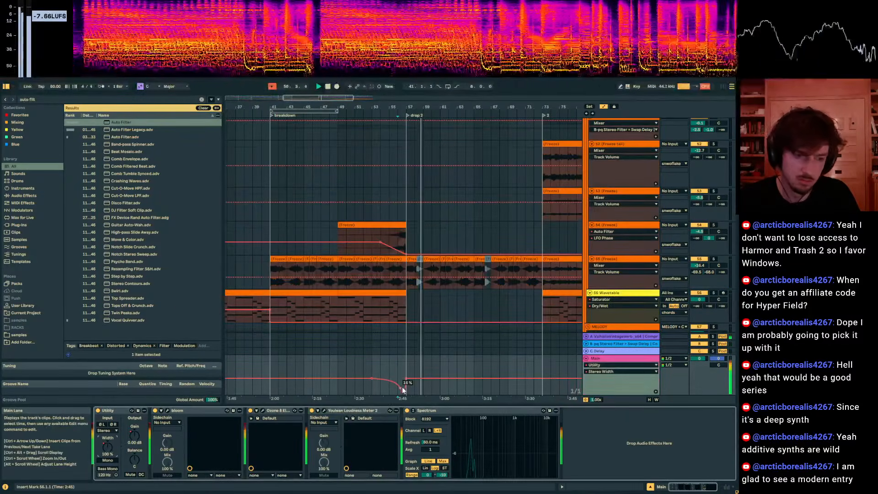
drag(406, 390, 403, 390)
click(374, 371)
key(space)
key(space)
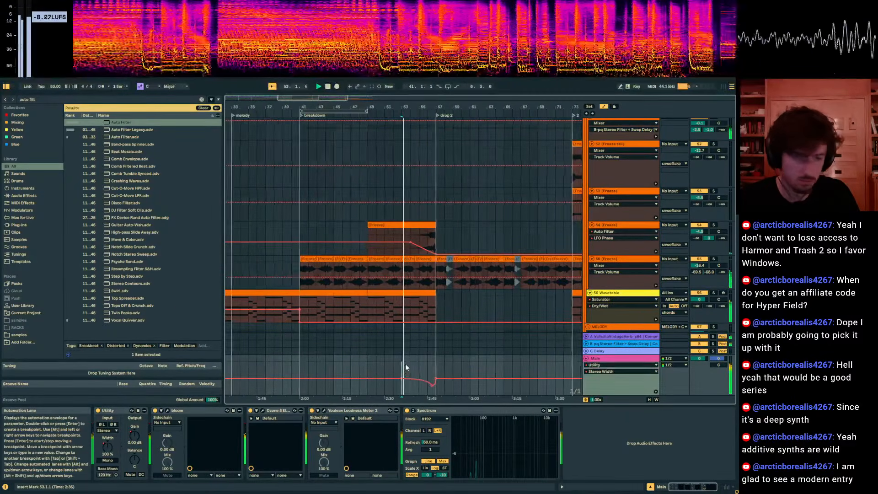
Automate the Auto Filter's LFO amount on the new Freeze track to rise in a curve to 91% at 57.1.1.
key(a)
click(414, 242)
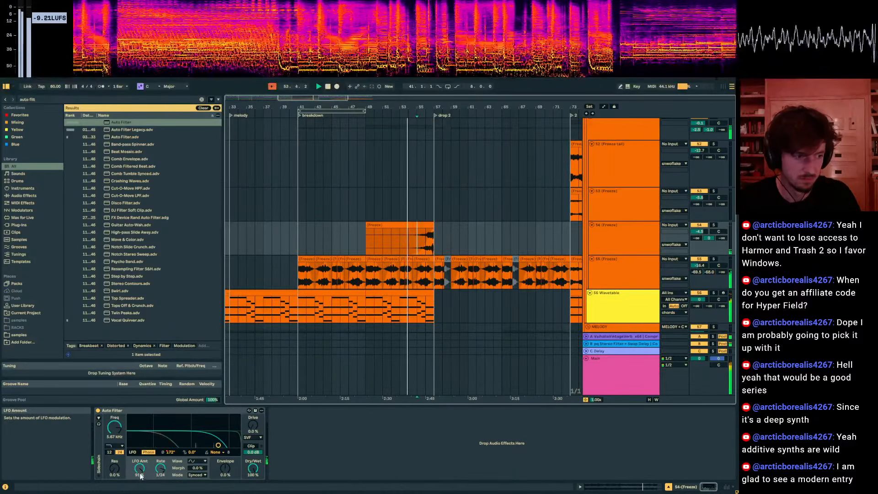
key(a)
click(427, 232)
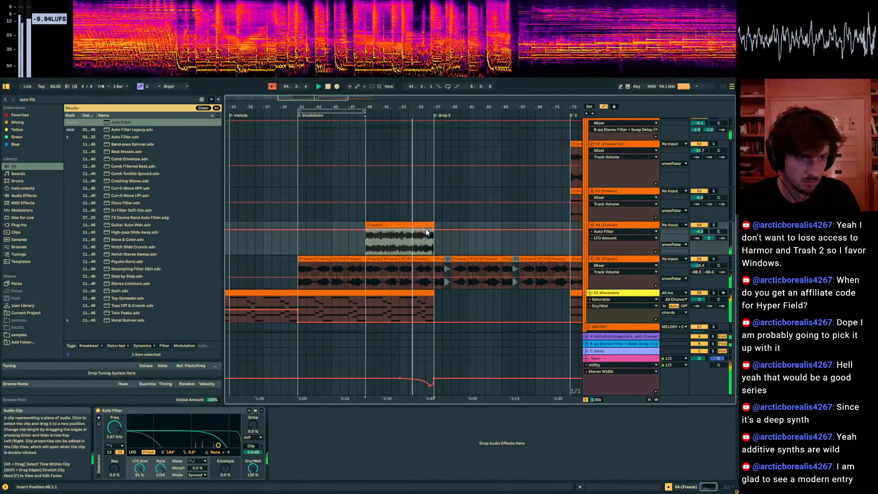
click(417, 232)
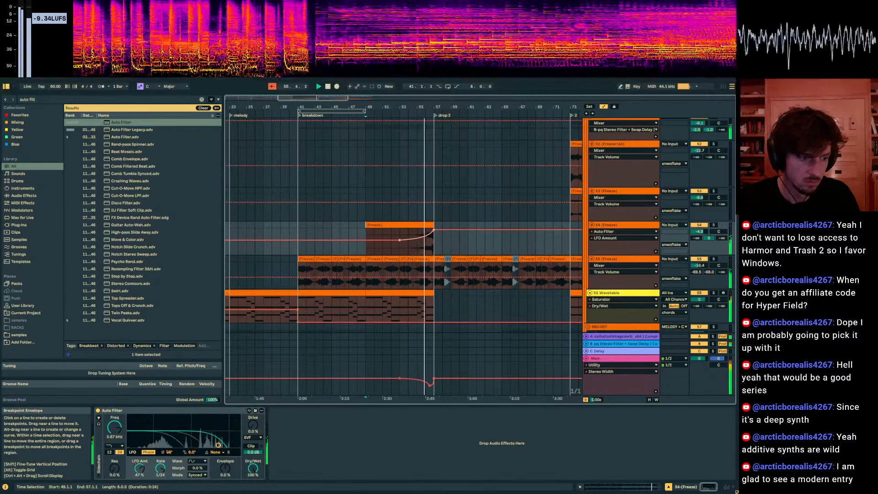
key(a)
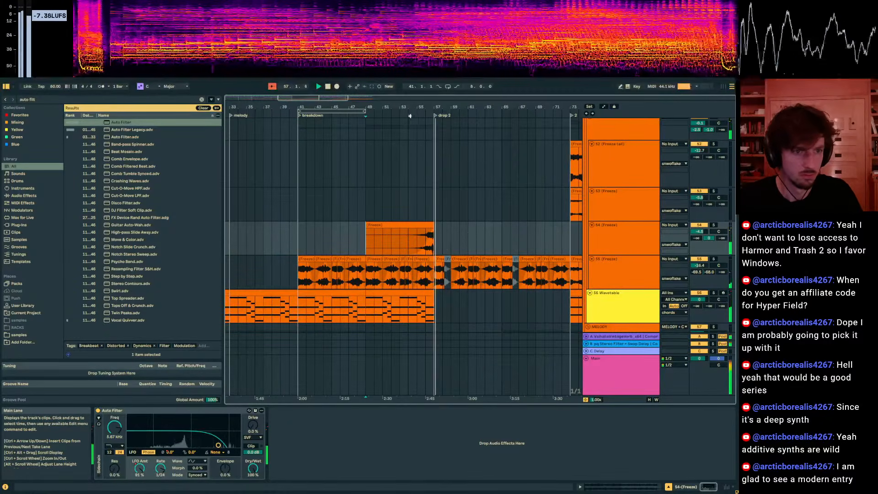
Trim the faded Freeze clip to end at 56.3.1, set its track's send A to -10.3 dB and play the transition.
drag(411, 107, 420, 142)
drag(472, 225, 456, 225)
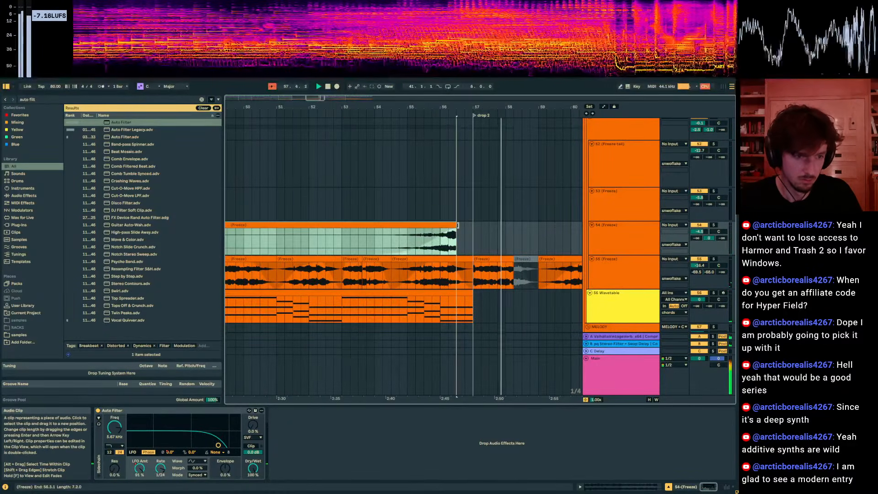
click(449, 241)
key(space)
key(space)
click(401, 232)
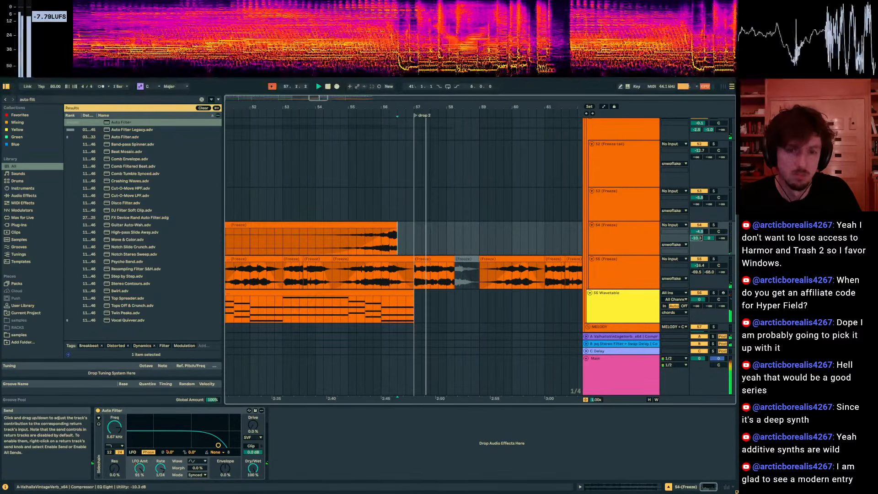
key(space)
key(space)
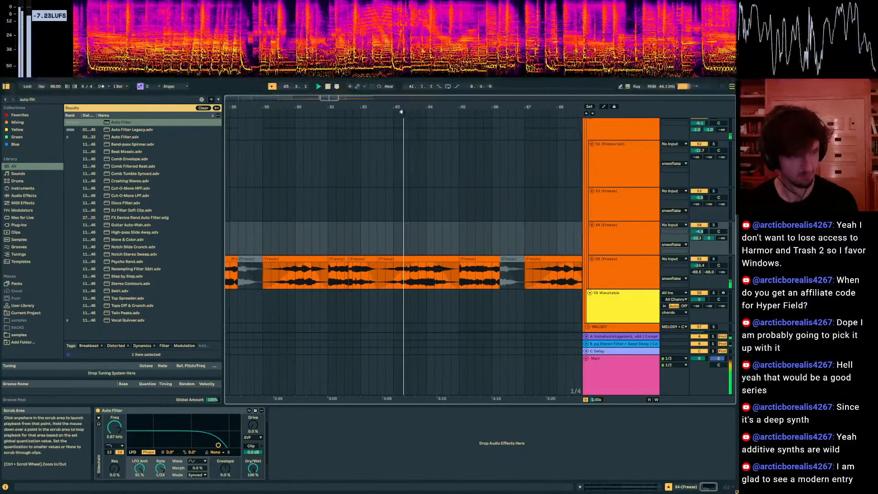
Duplicate the faded Freeze clip's range 49.1.1 to 57.1.1 twice and deactivate the copy starting at 57.1.1.
drag(400, 108, 536, 84)
drag(463, 241, 386, 241)
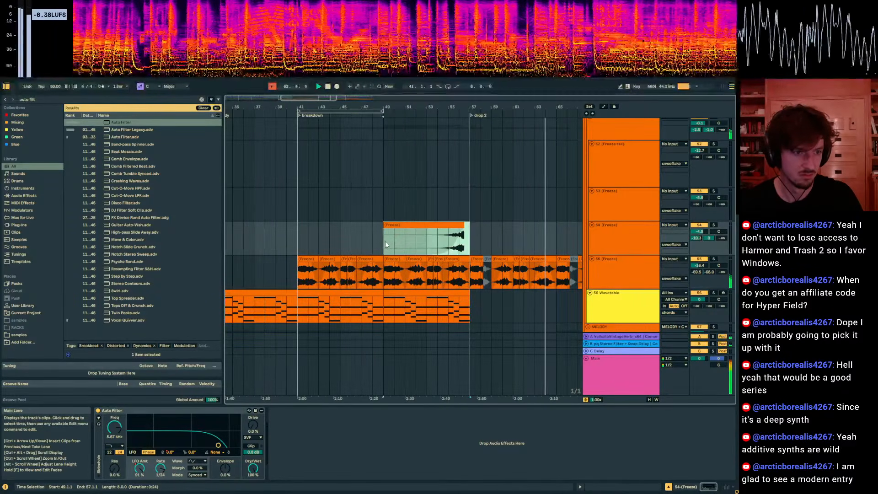
key(ctrl+d)
click(537, 224)
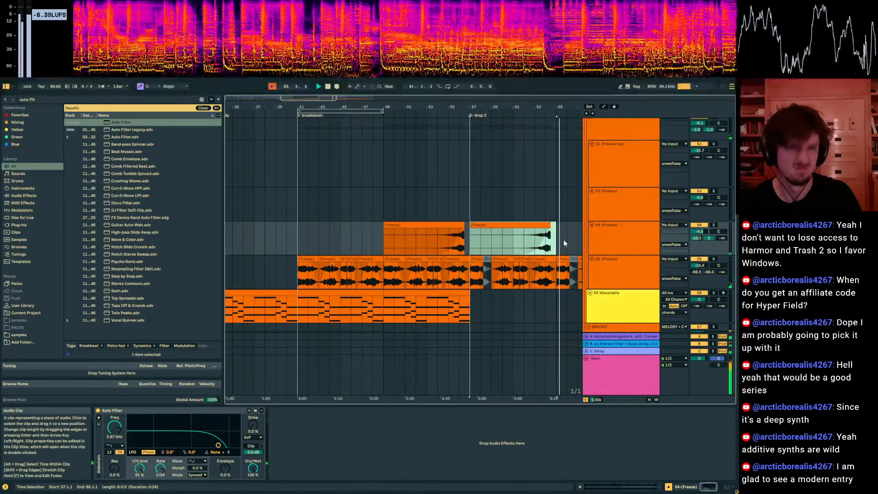
key(ctrl+d)
click(342, 244)
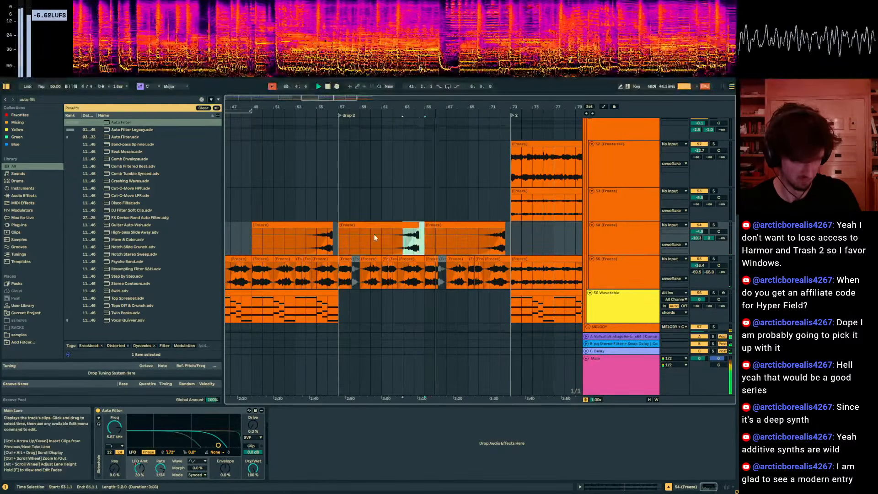
key(0)
Lower the volume of the track holding the faded Freeze clips to about -7.8 dB.
click(700, 232)
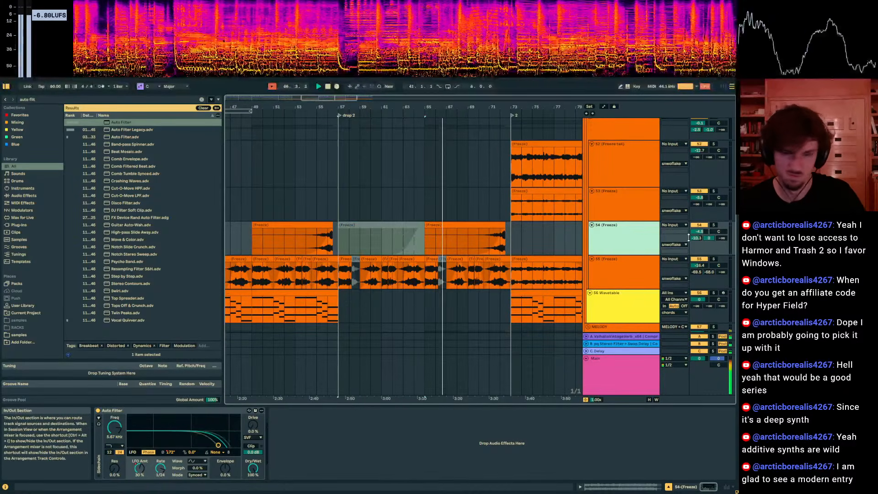
drag(702, 233, 701, 243)
click(605, 248)
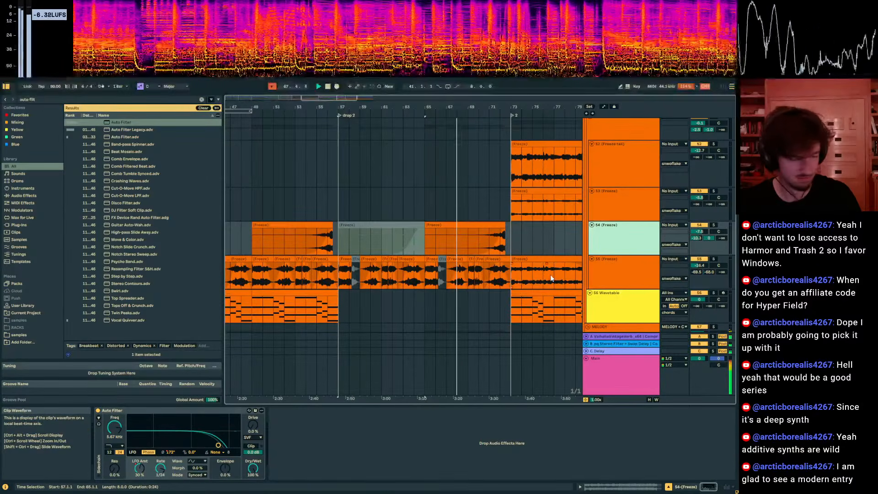
Unfold the bass group and check the 27 Hyper Field clip and devices around 68.1.1 during playback.
scroll(422, 243, up, 10)
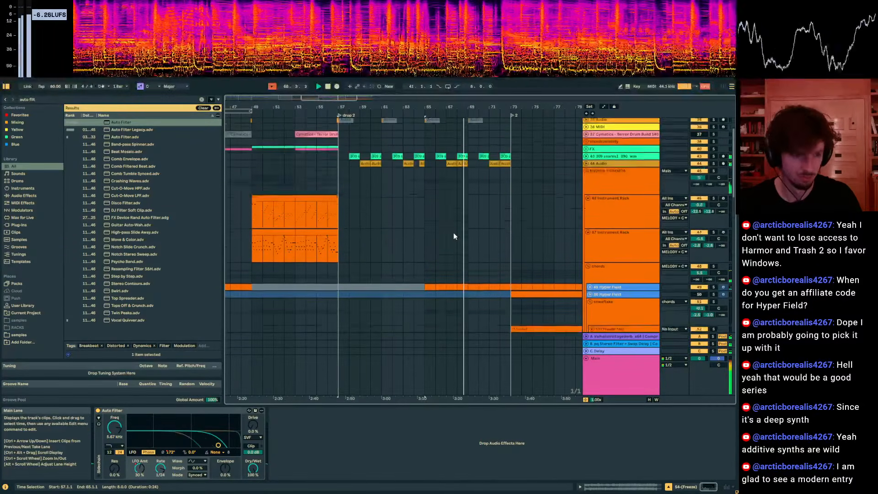
click(586, 151)
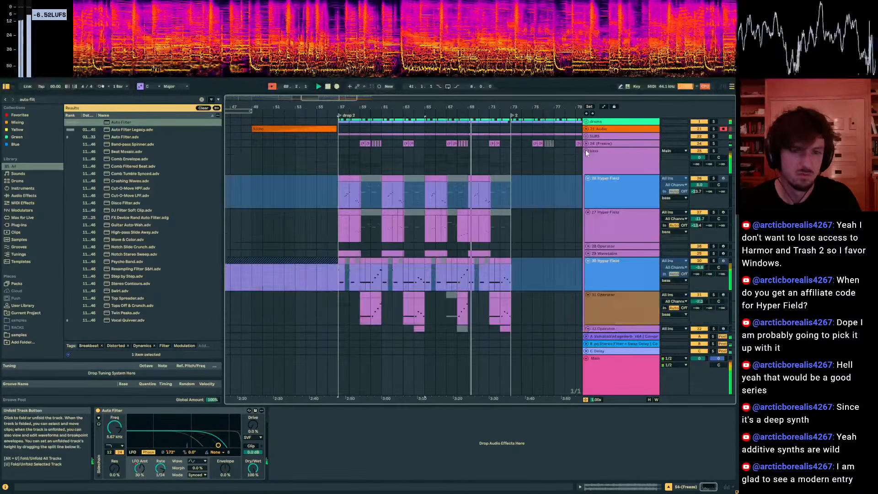
click(458, 213)
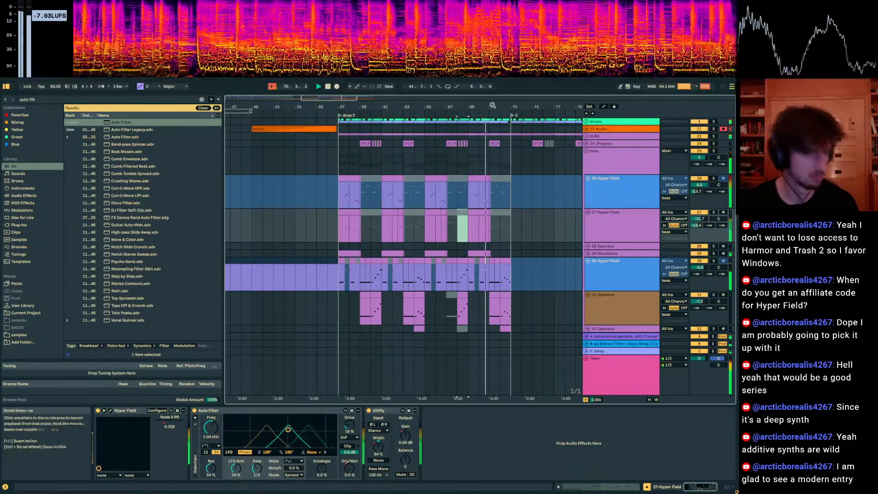
drag(493, 106, 458, 130)
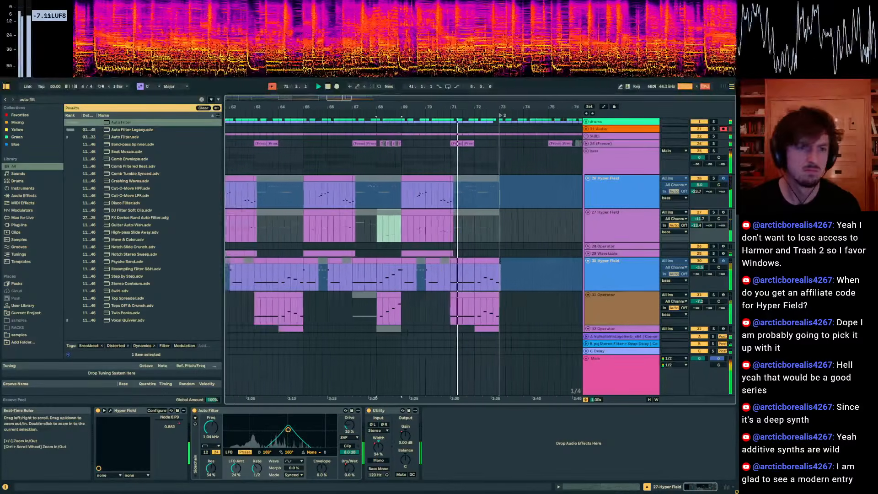
Open the faded Freeze clip that starts at 65.1.1 and lower its clip gain to 3.6 dB.
scroll(457, 193, down, 10)
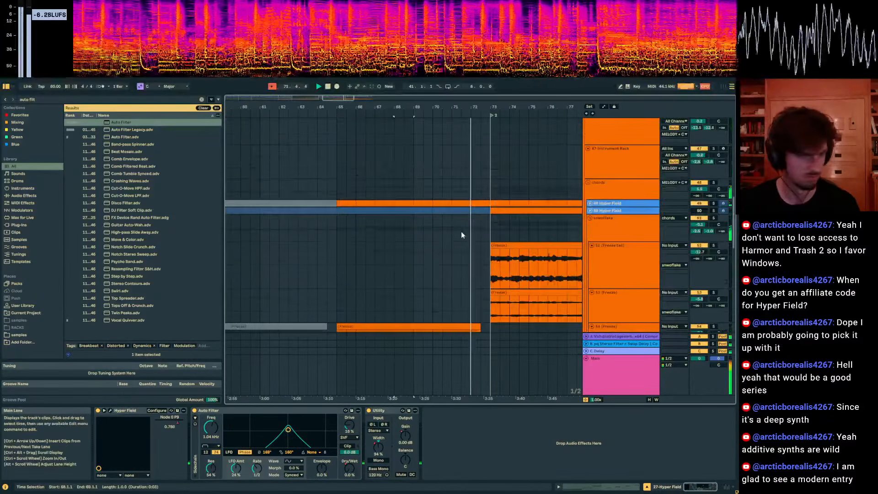
scroll(461, 235, down, 5)
click(478, 208)
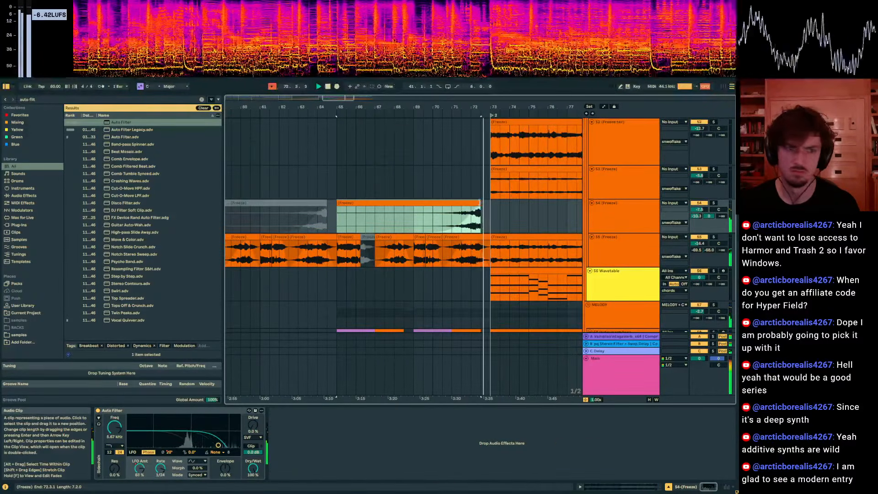
click(615, 487)
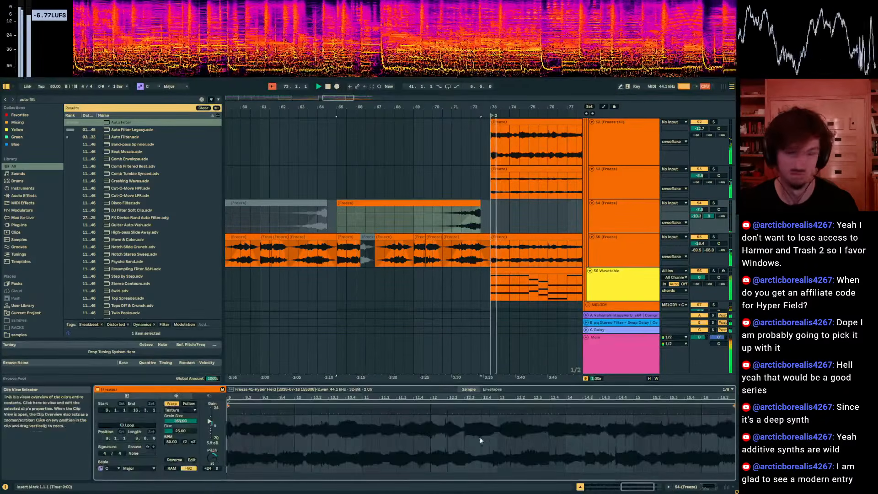
drag(207, 433, 207, 438)
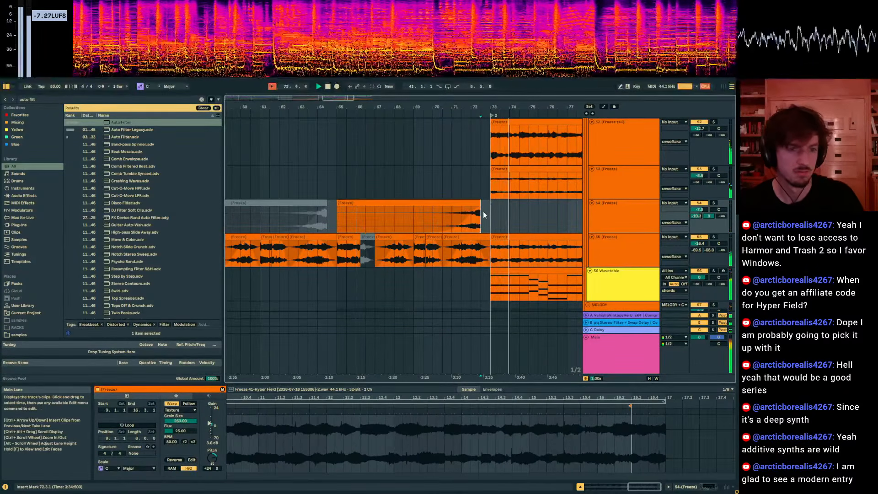
Compare the 60 Wavetable and 61 Hyper Field melody parts from 73.1.1 by soloing each track during playback.
scroll(547, 202, down, 5)
click(501, 200)
key(space)
drag(501, 200, 529, 201)
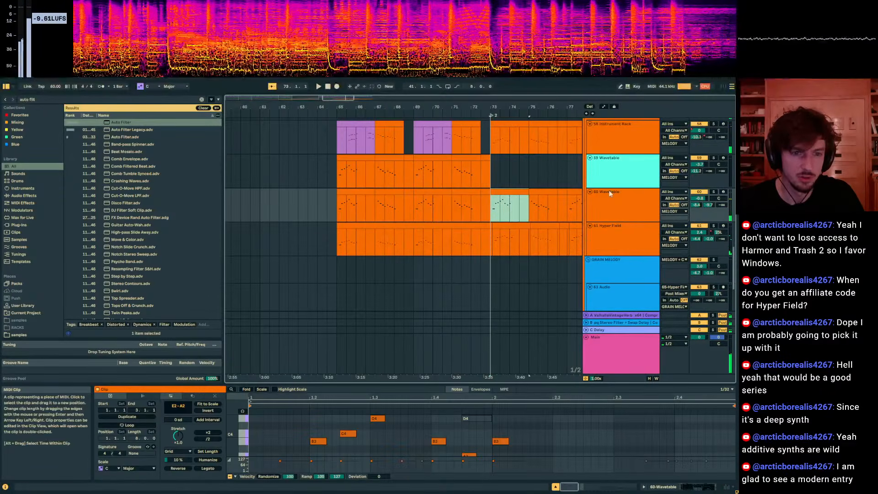
click(714, 192)
key(space)
click(714, 227)
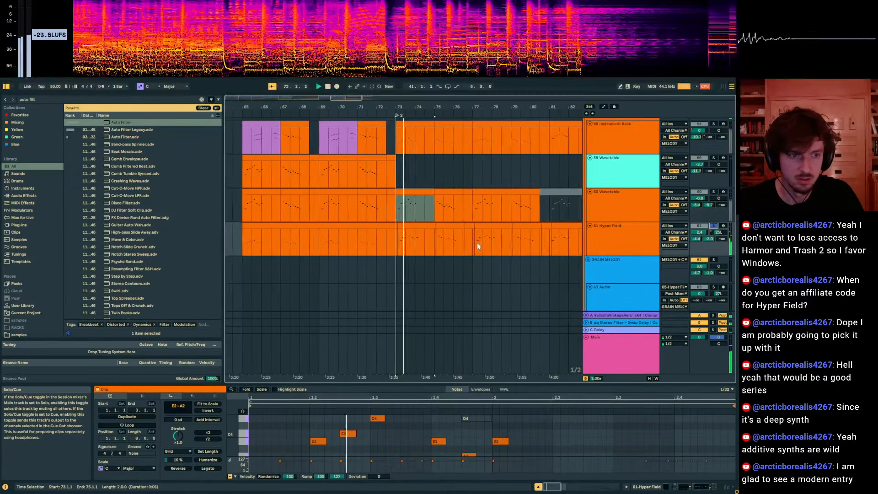
click(405, 225)
click(408, 192)
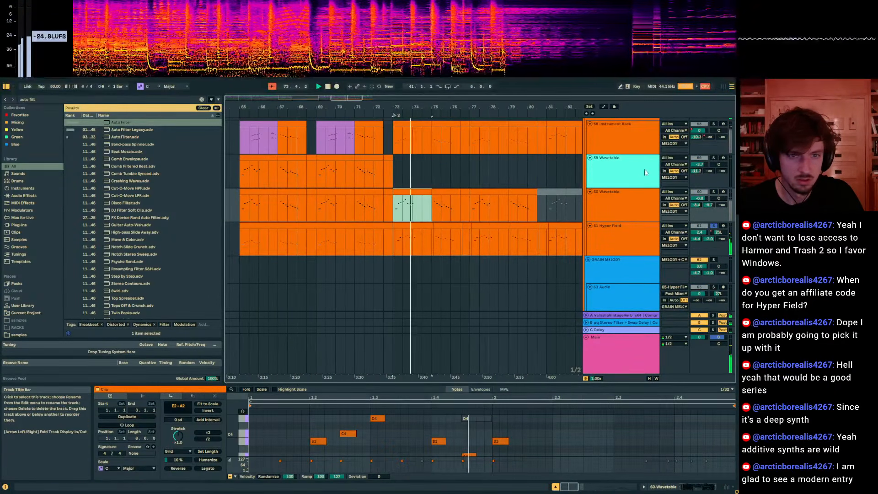
click(714, 192)
key(space)
key(space)
Transpose all notes of the 60 Wavetable clip at 73.1.1 down one octave.
click(523, 429)
key(ctrl+a)
key(shift+Down)
key(space)
key(space)
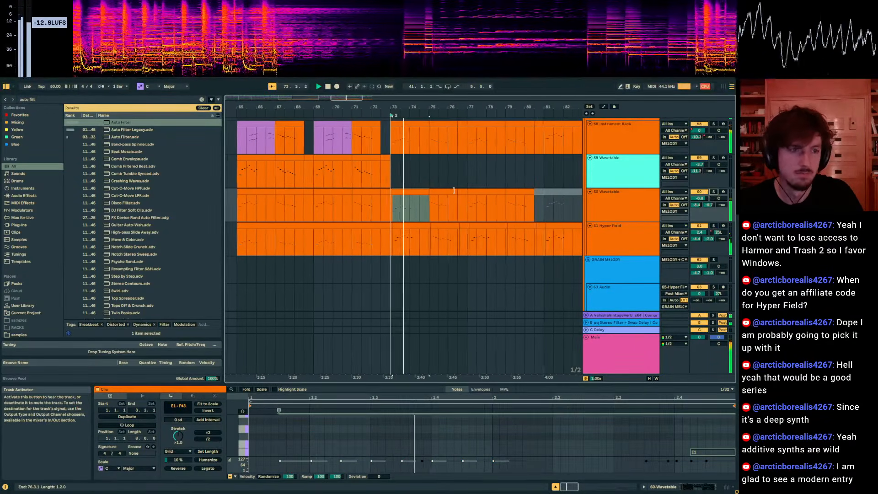
Collapse the Freeze tracks and transpose all notes of the 60 Wavetable clip starting at 75.1.1 down one octave.
scroll(407, 187, up, 3)
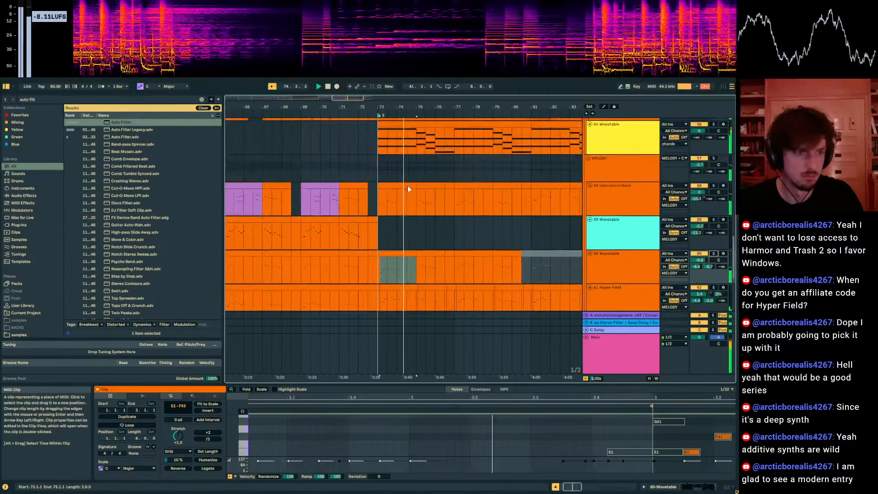
scroll(409, 188, up, 4)
alt+click(592, 173)
scroll(428, 185, up, 4)
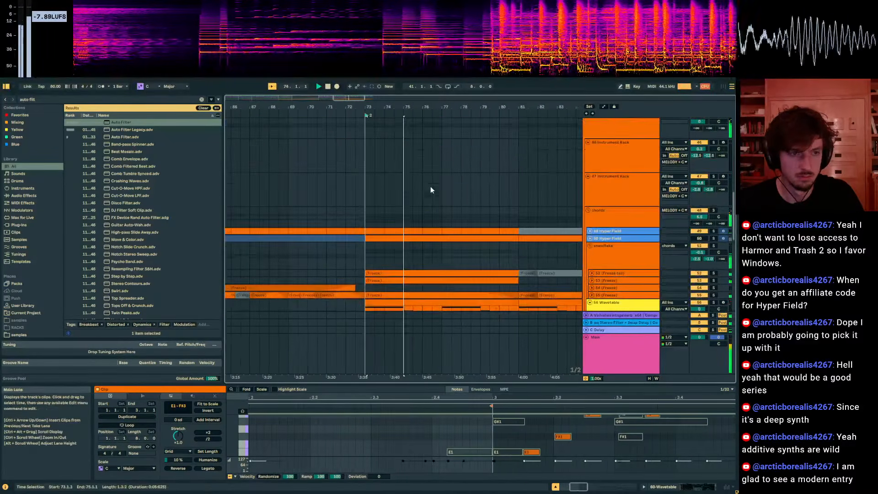
scroll(430, 190, down, 8)
click(411, 286)
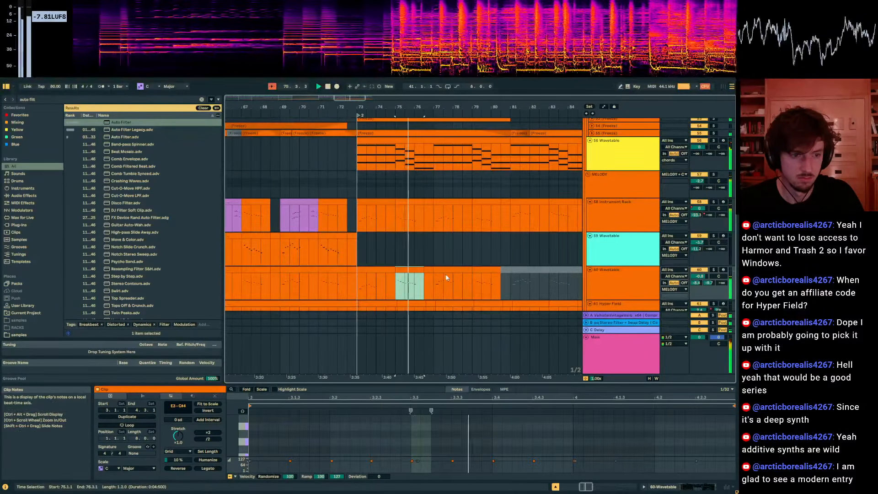
click(487, 438)
key(ctrl+a)
key(shift+Down)
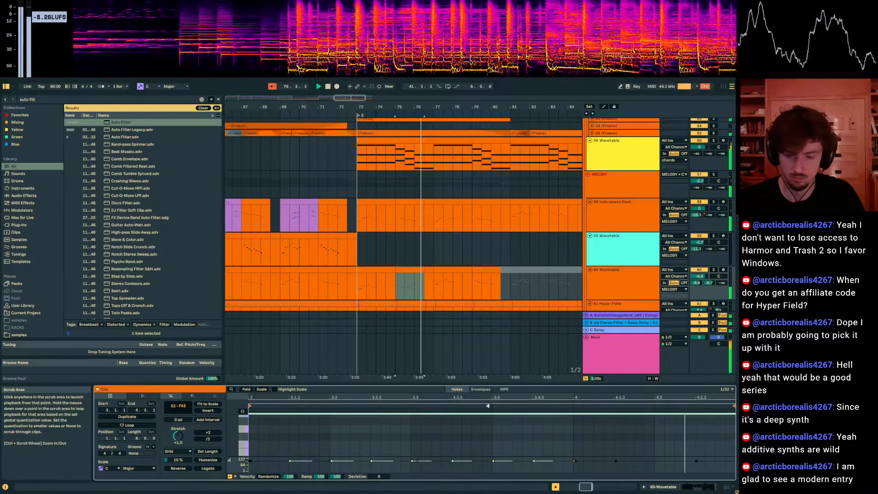
Duplicate the 60 Wavetable clips between 73.1.1 and 77.1.1 into the range 77.1.1 to 81.1.1.
click(432, 273)
click(430, 271)
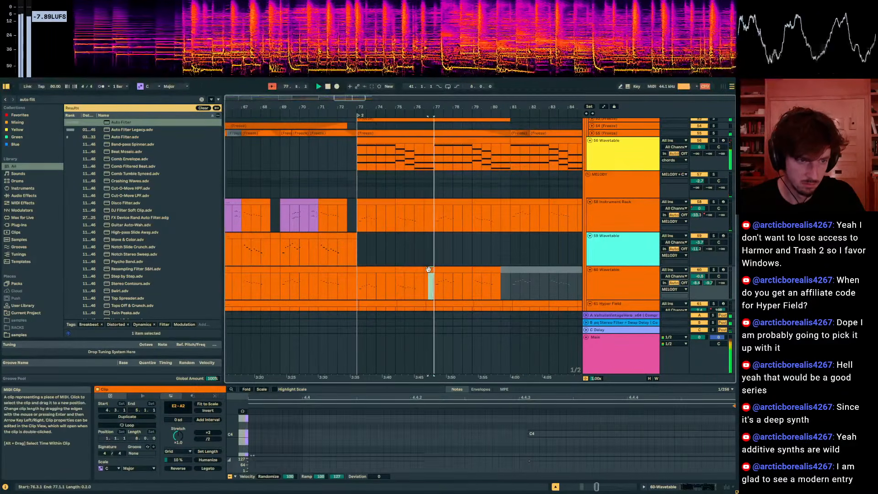
shift+click(372, 272)
key(ctrl+d)
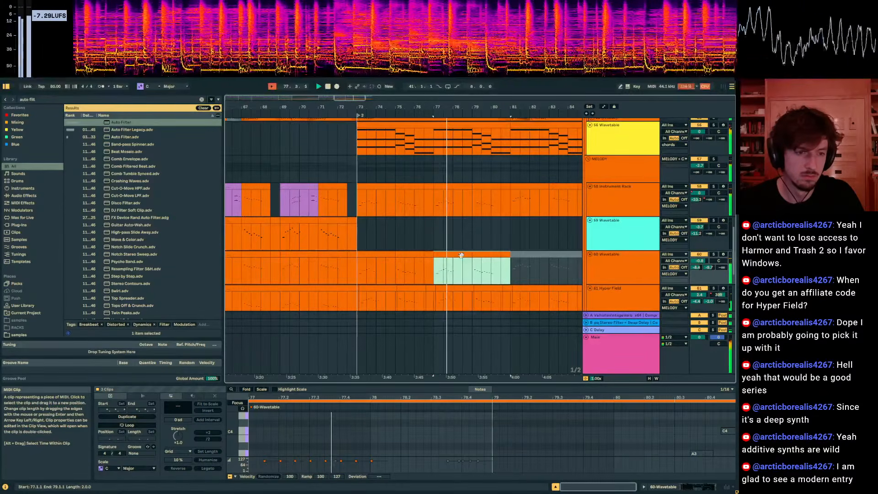
Examine the panning automation of 61 Hyper Field and the melody and chord clips around 81.1.1 during playback.
scroll(450, 243, down, 2)
click(451, 239)
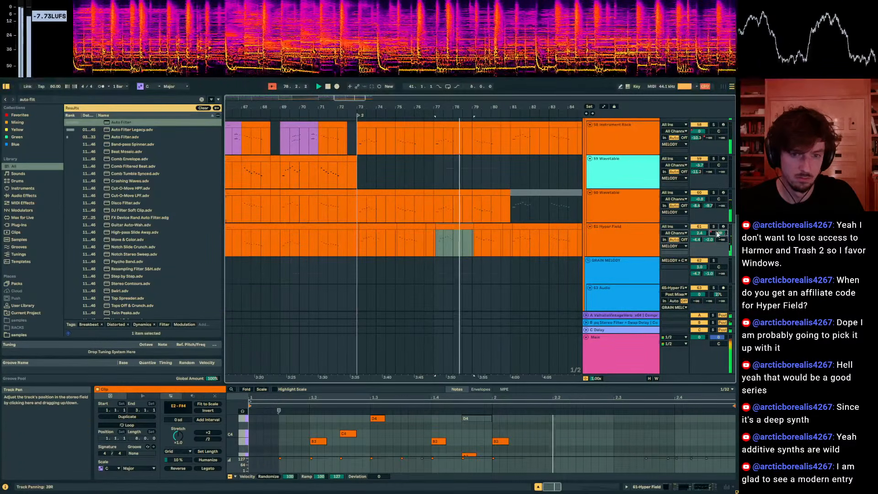
key(a)
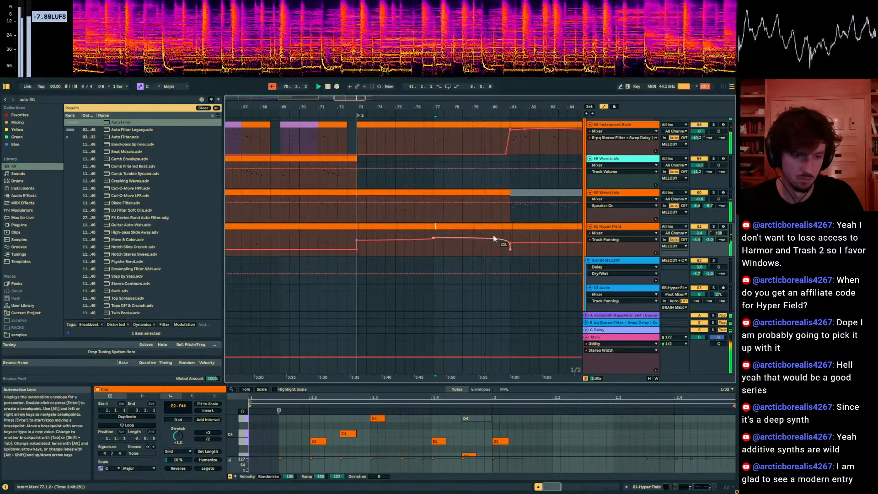
click(467, 248)
key(a)
scroll(508, 246, up, 2)
scroll(508, 246, up, 2)
click(503, 242)
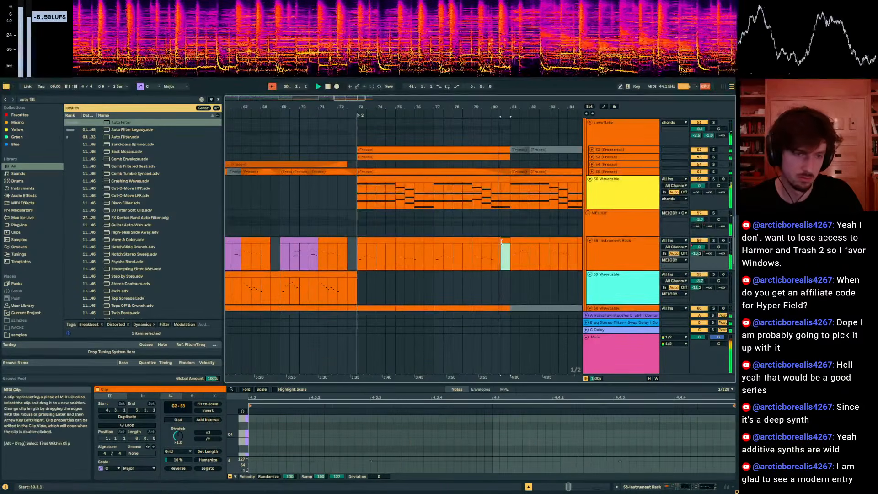
click(502, 213)
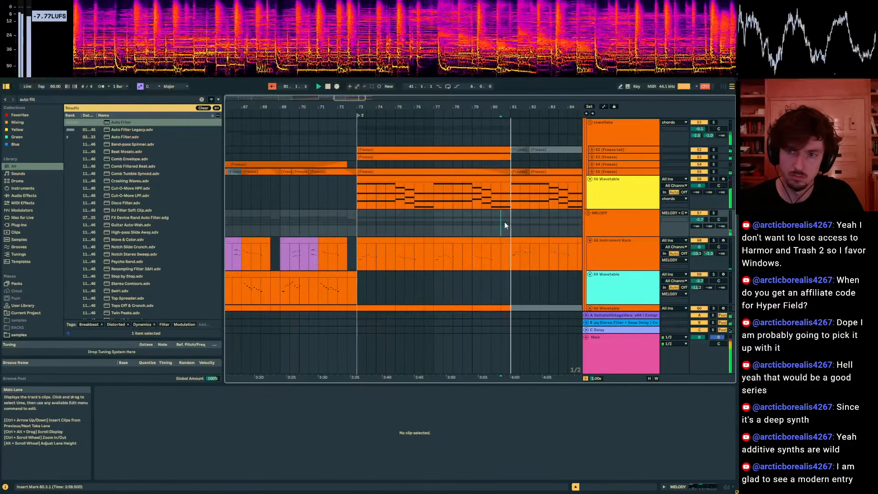
scroll(526, 227, up, 8)
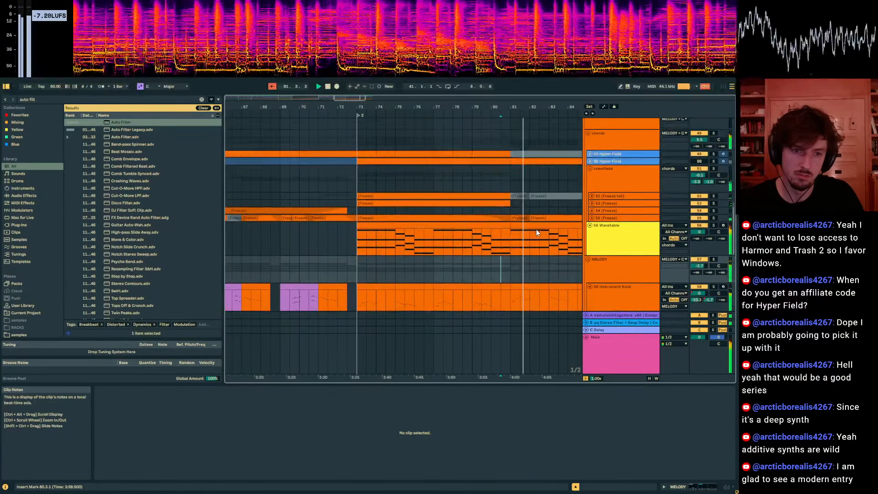
scroll(542, 234, down, 8)
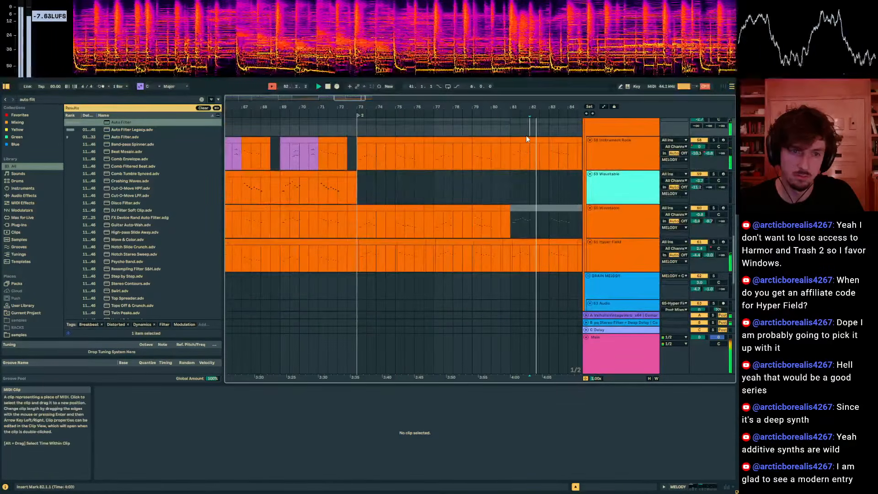
Solo the 61 Hyper Field track and enlarge the note editor for its clip at 81.1.1.
click(527, 136)
click(530, 247)
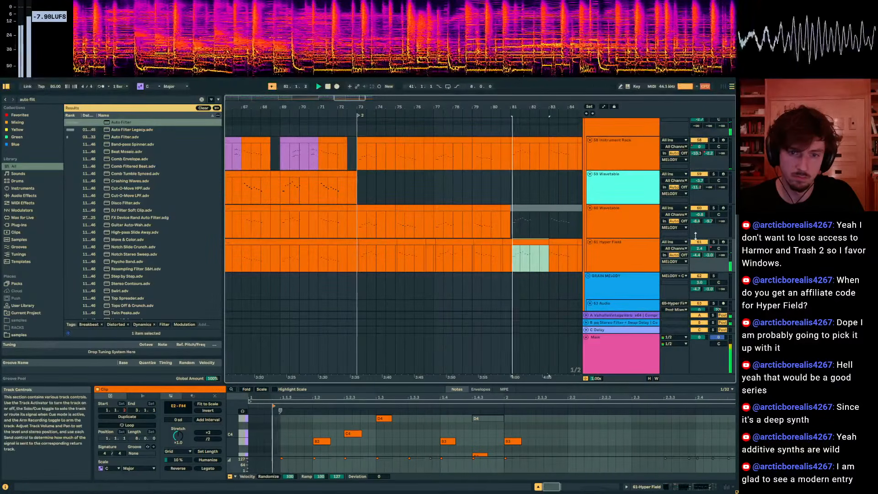
click(713, 242)
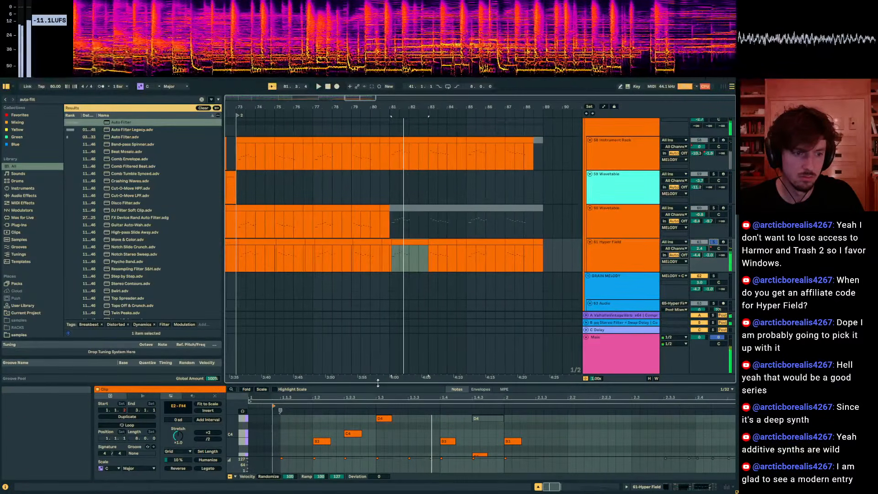
drag(378, 383, 366, 205)
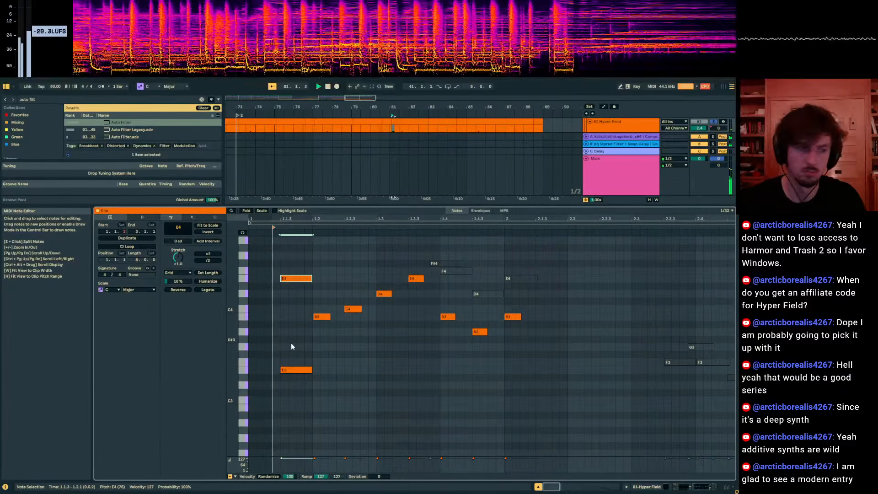
Add a D4 note at 1.2.1 and transpose it together with the E4 note at 1.1.3 down two octaves.
click(315, 286)
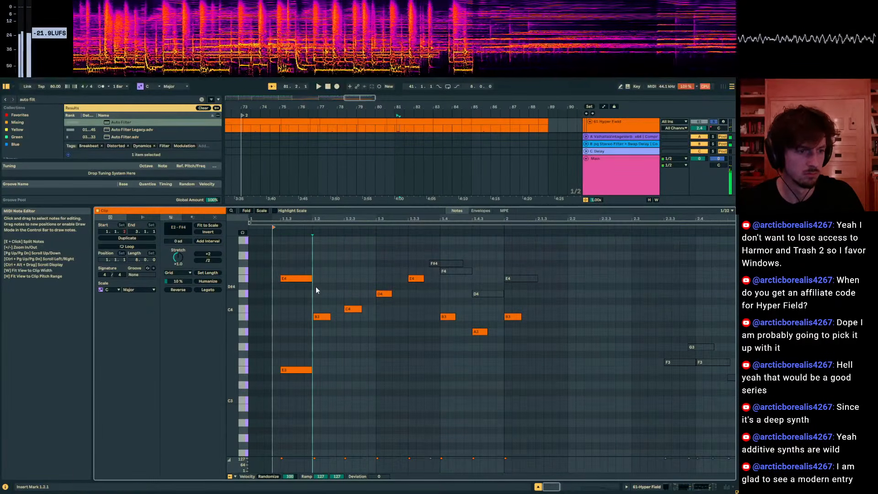
double_click(316, 294)
drag(324, 303, 283, 272)
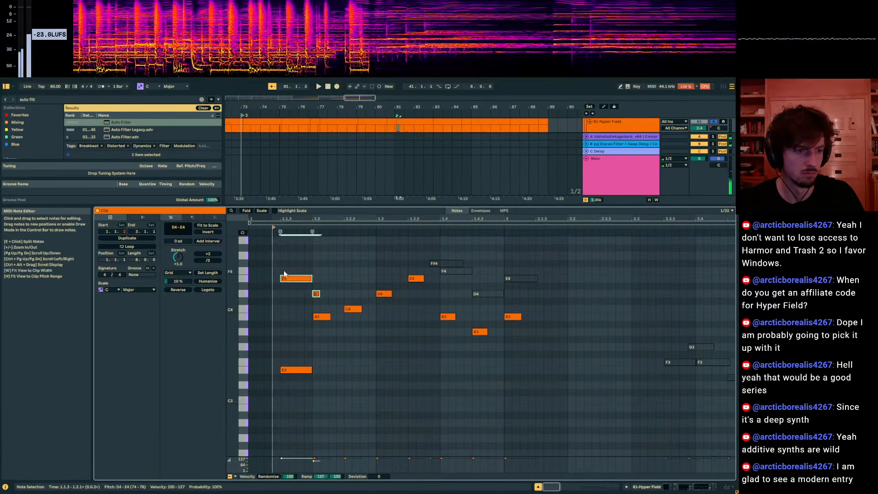
key(shift+Down)
key(shift+Down)
key(space)
scroll(386, 401, down, 2)
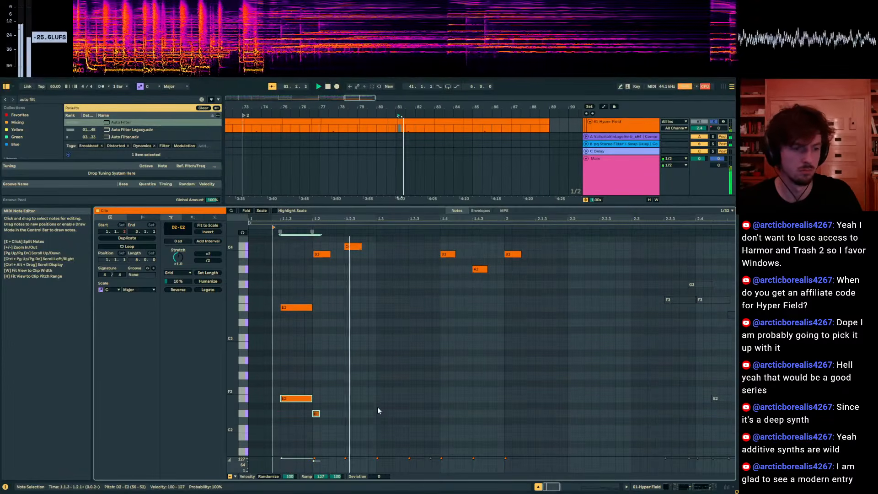
Move the D2 note to 1.2.3 and lengthen it, then deactivate the D2 and E2 notes and unsolo the track.
drag(317, 417, 347, 419)
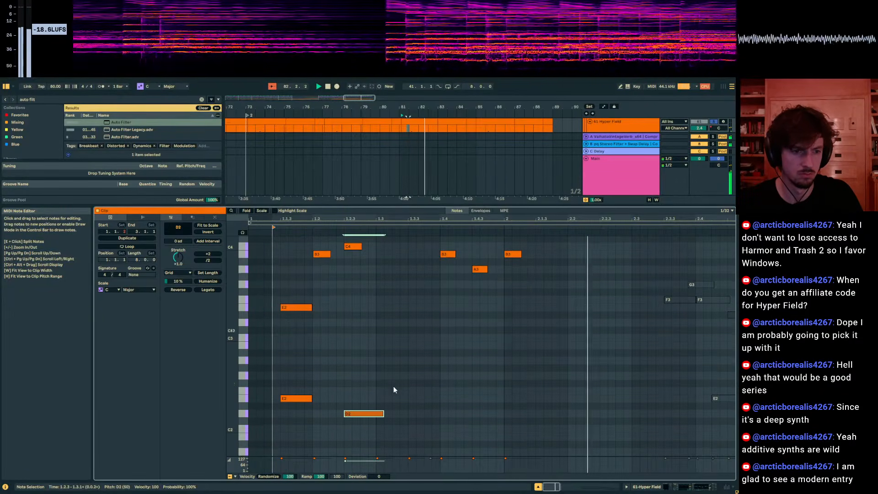
drag(298, 443, 299, 443)
key(space)
key(space)
key(0)
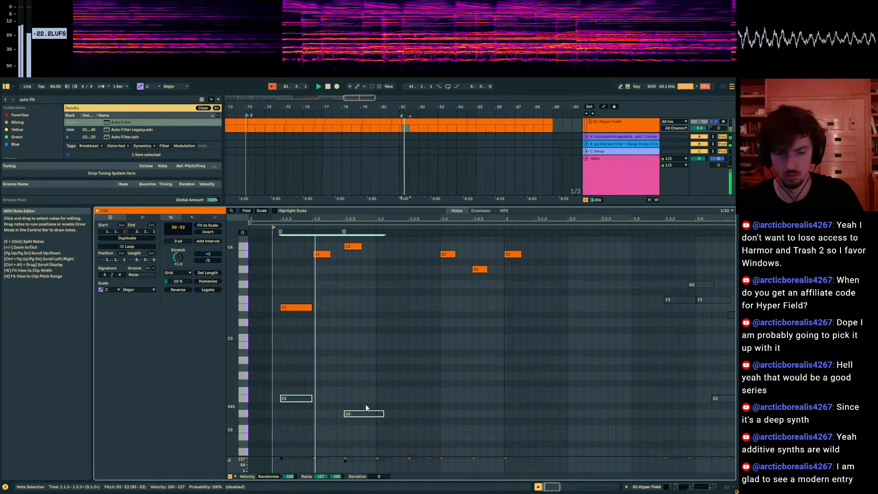
click(713, 122)
key(space)
key(space)
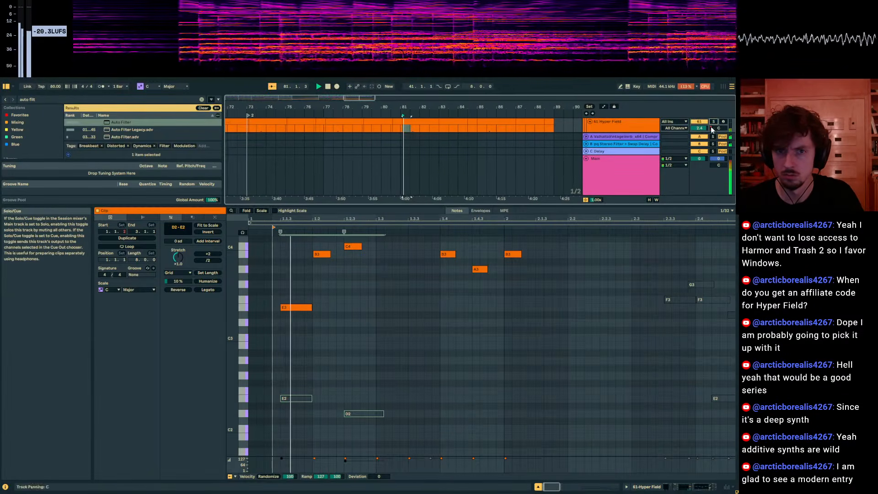
Insert a new MIDI track below 61 Hyper Field and load the default Wavetable instrument onto it.
click(667, 489)
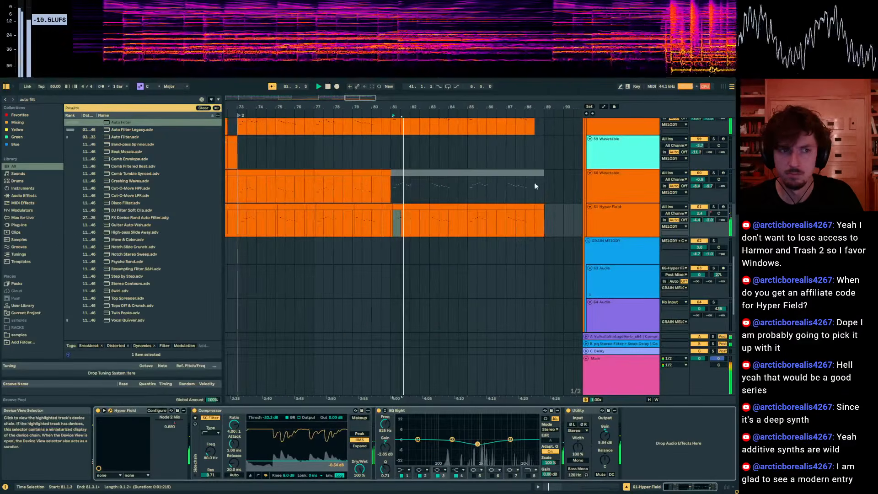
click(626, 231)
key(ctrl+shift+t)
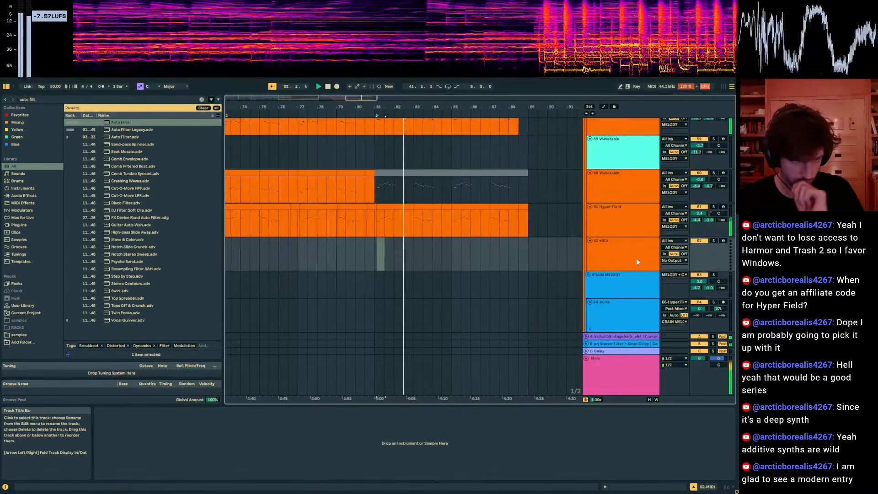
click(64, 99)
text(wavetab)
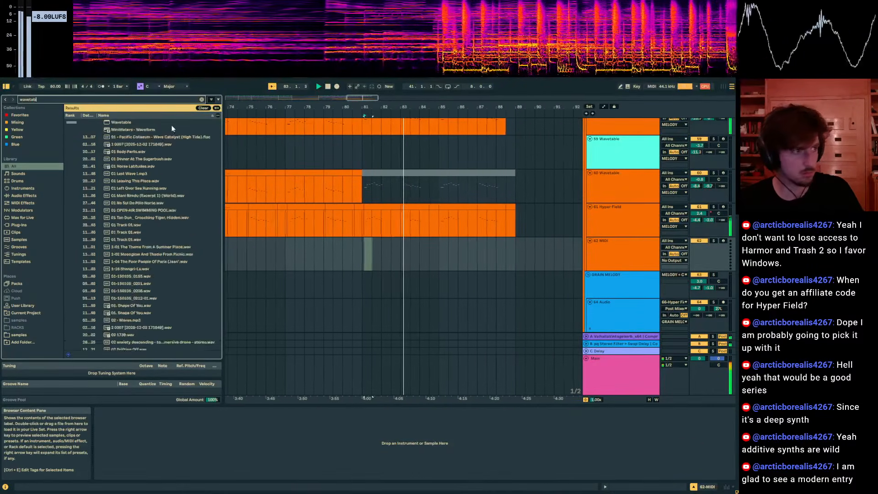
Copy the 61 Hyper Field clips from 81.1.1 to 89.1.1 onto the new 62 Wavetable track at 81.1.1.
click(392, 196)
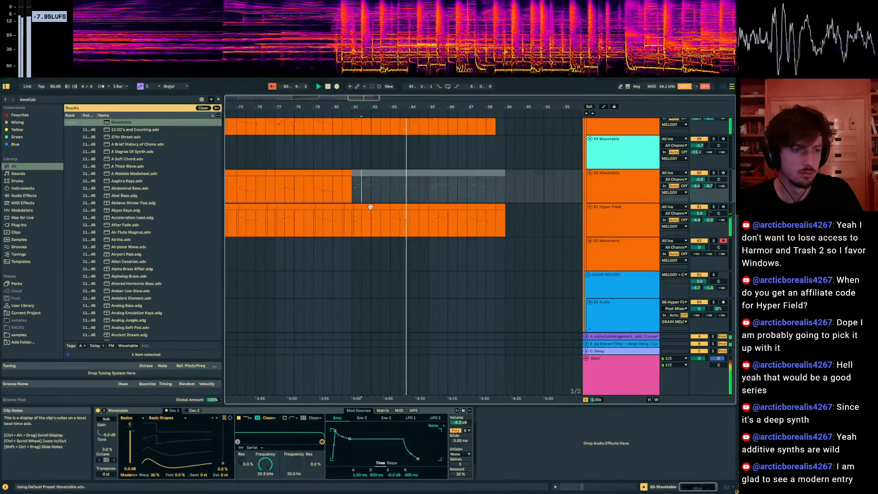
drag(390, 221, 353, 220)
drag(504, 220, 352, 225)
key(ctrl+c)
click(353, 249)
key(ctrl+v)
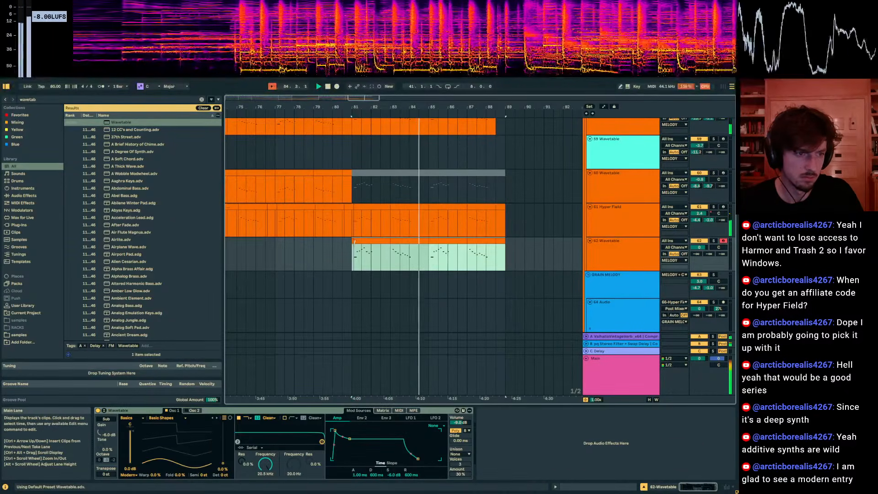
Join the pasted 62 Wavetable clips and shift the result half a beat earlier, starting at 80.4.3.
click(362, 253)
click(377, 240)
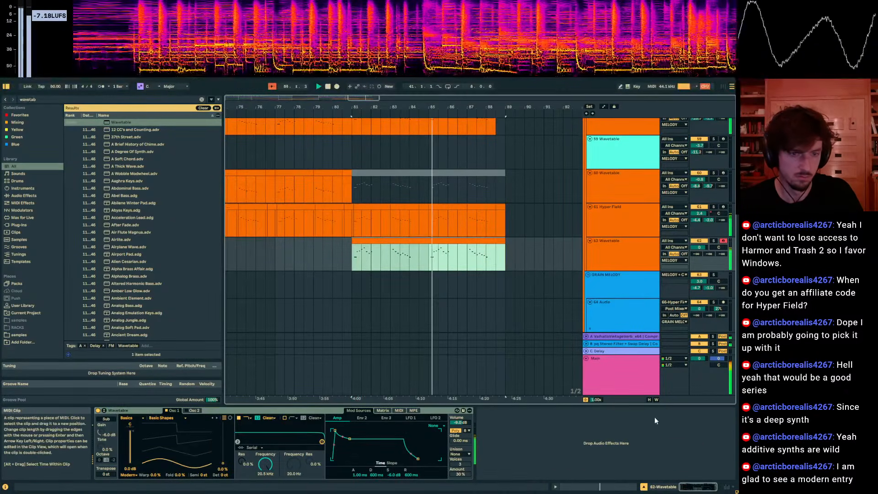
mouse_move(354, 108)
mouse_down()
mouse_move(383, 254)
mouse_move(371, 241)
mouse_up()
click(424, 252)
click(421, 240)
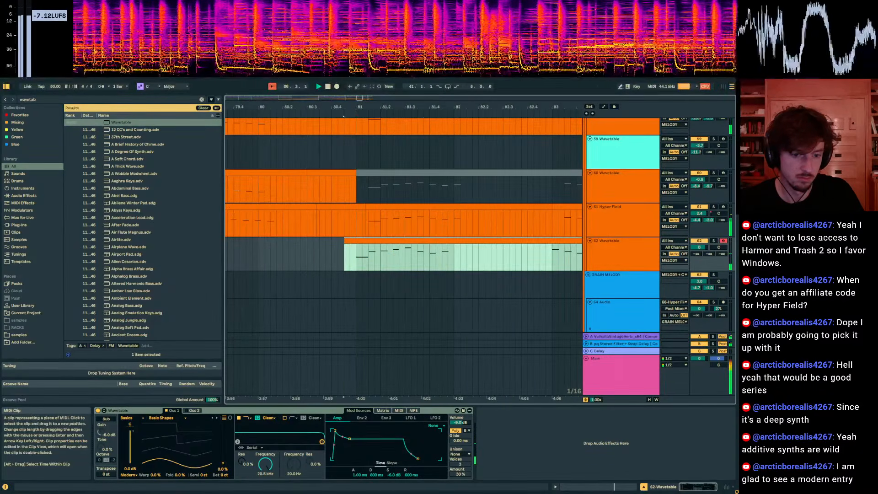
Split the 62 Wavetable clip at 81.1.1 and consolidate the part after the split.
click(622, 486)
key(space)
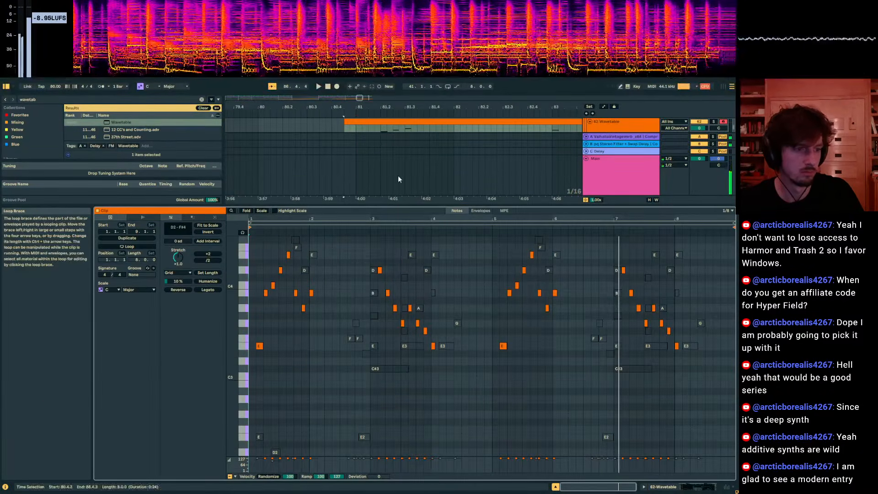
click(356, 128)
key(ctrl+e)
click(365, 123)
key(ctrl+j)
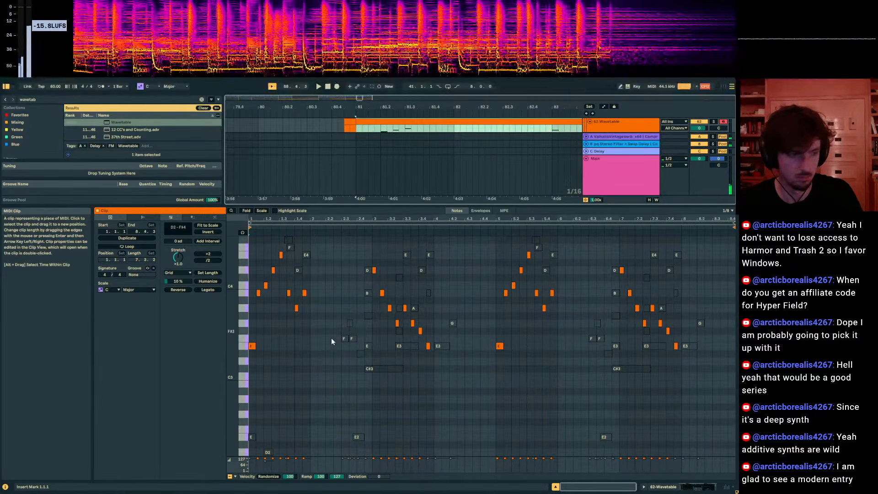
Transpose the opening phrase's melody notes in the 62 Wavetable clip, after the first E notes, down one octave.
drag(329, 319, 252, 220)
key(shift+Down)
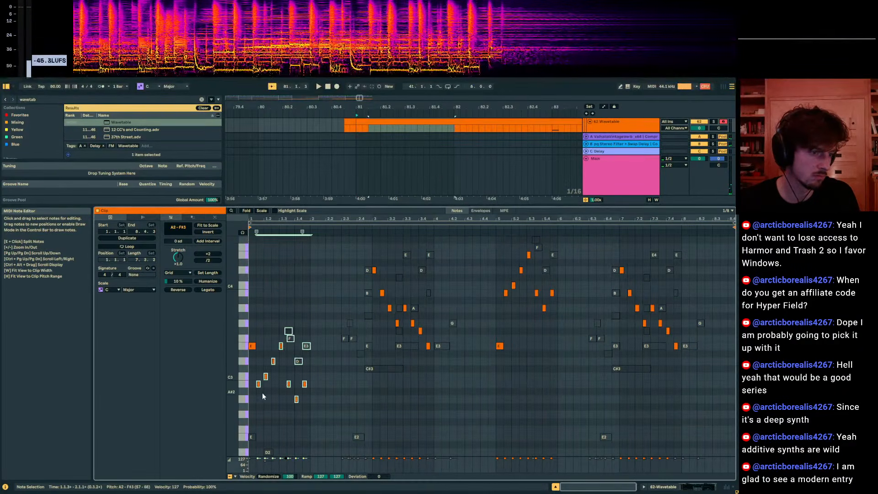
In the 62 Wavetable clip's opening phrase, set the melody note at 1.1.3 to D3 and the one at 1.2.3 to B2.
drag(258, 384, 259, 369)
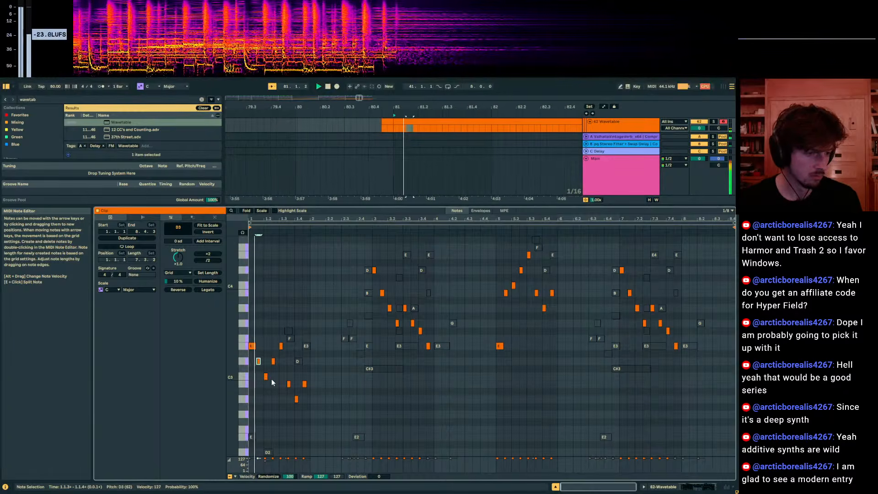
click(266, 377)
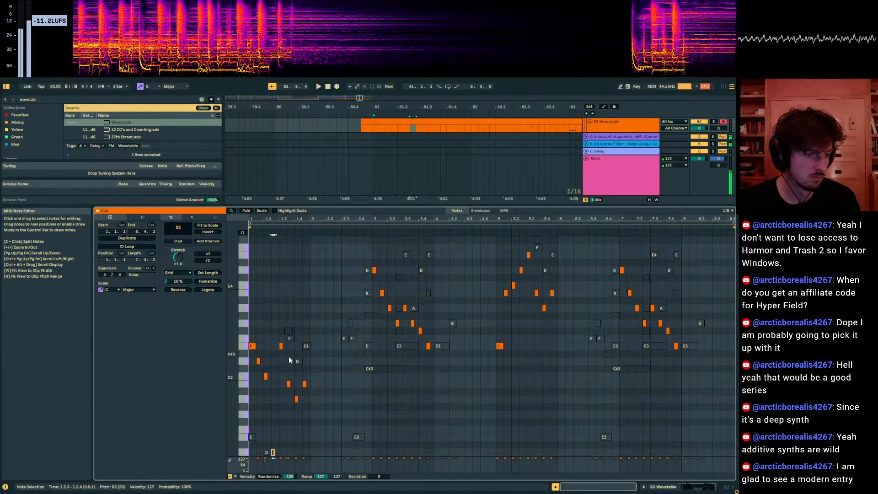
drag(289, 357, 277, 346)
drag(280, 412, 265, 455)
key(shift+Up)
key(Down)
key(Down)
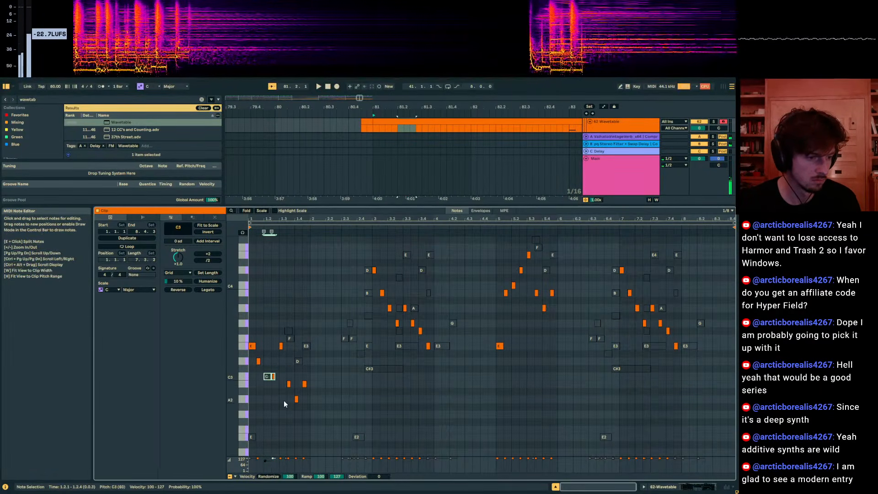
key(Down)
key(Down)
key(Down)
key(space)
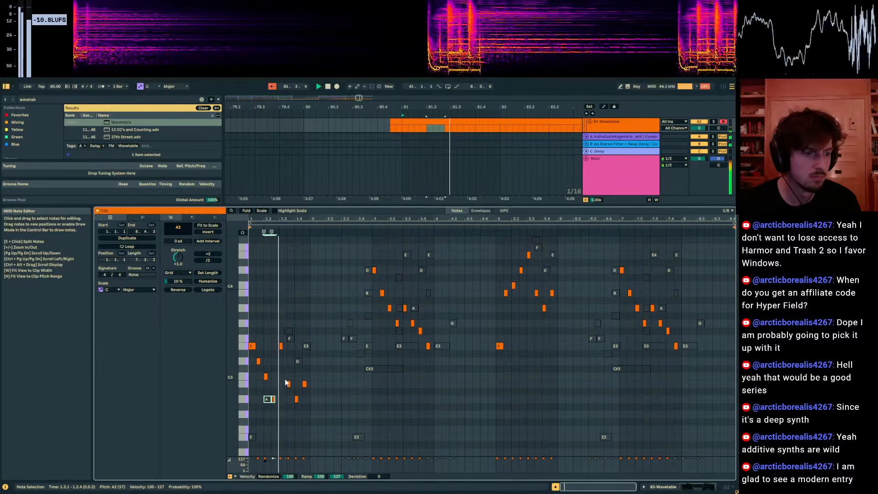
key(Up)
key(Up)
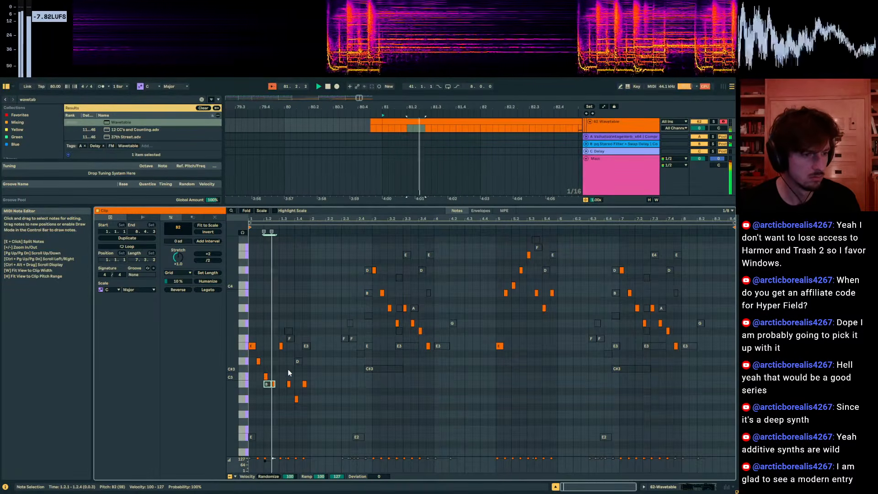
Set the melody notes at 1.3.1 and 1.4.3 to C3 and G2, and add an A2 note at 2.1.1.
drag(288, 369, 277, 343)
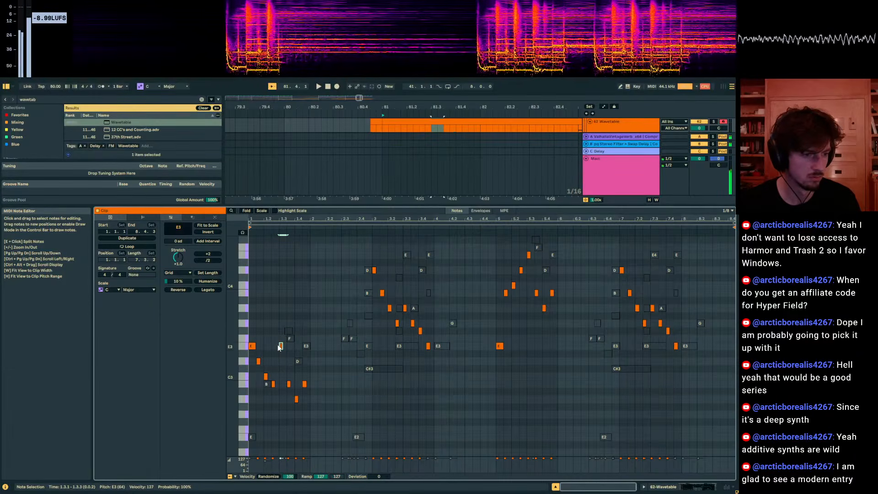
key(Up)
mouse_move(303, 395)
mouse_down()
mouse_move(295, 402)
mouse_move(303, 382)
mouse_up()
key(space)
key(Down)
key(Down)
key(Down)
key(Down)
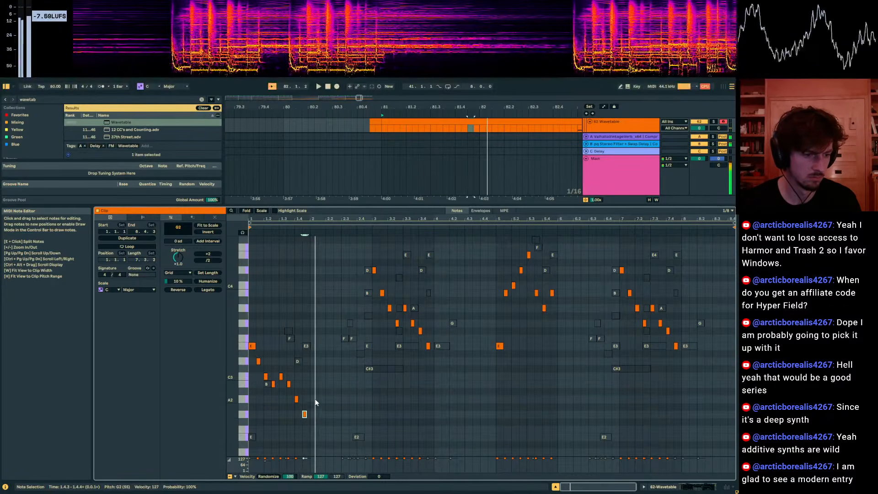
double_click(314, 400)
key(space)
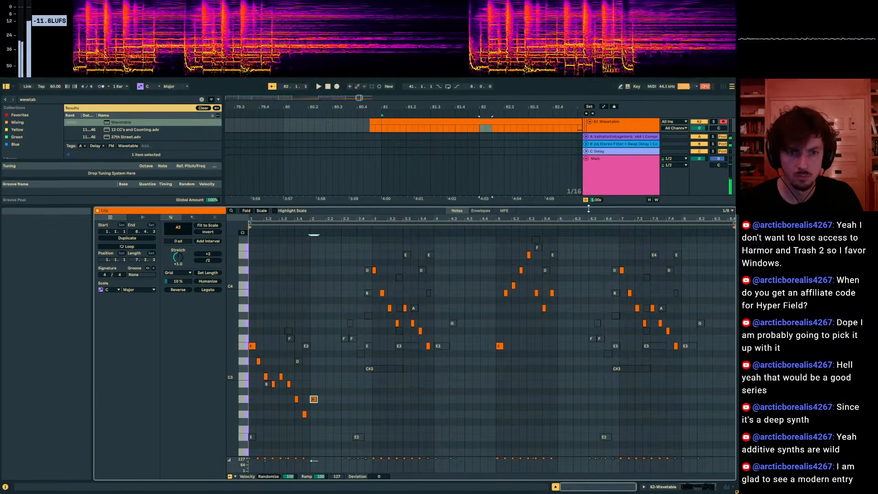
Solo the 62 Wavetable track and set its Wavetable unison mode to Noise.
drag(591, 207, 593, 333)
click(714, 122)
key(space)
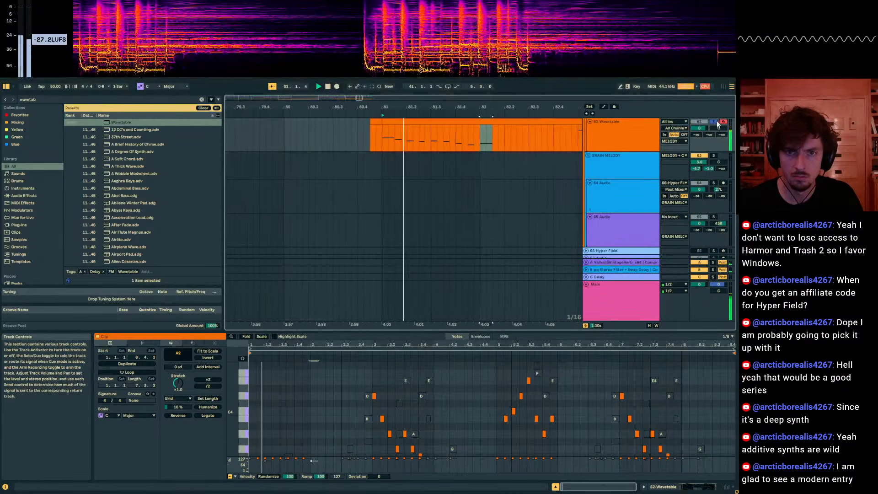
click(679, 486)
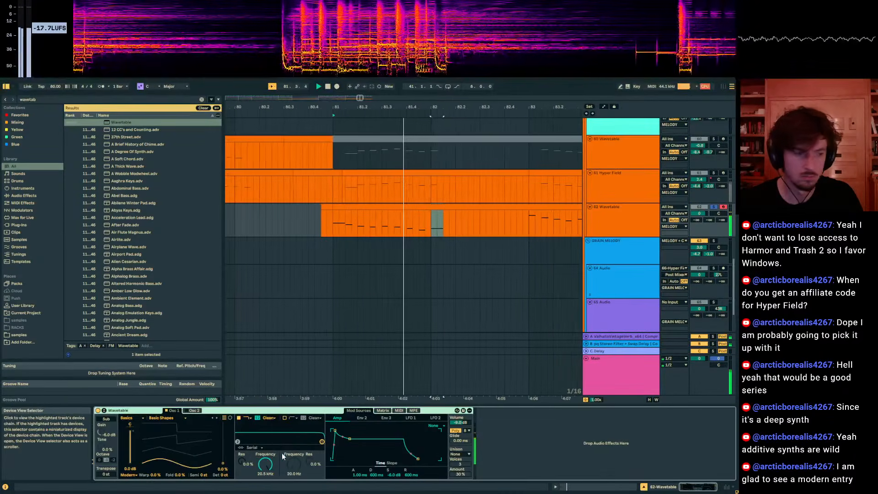
click(456, 455)
key(space)
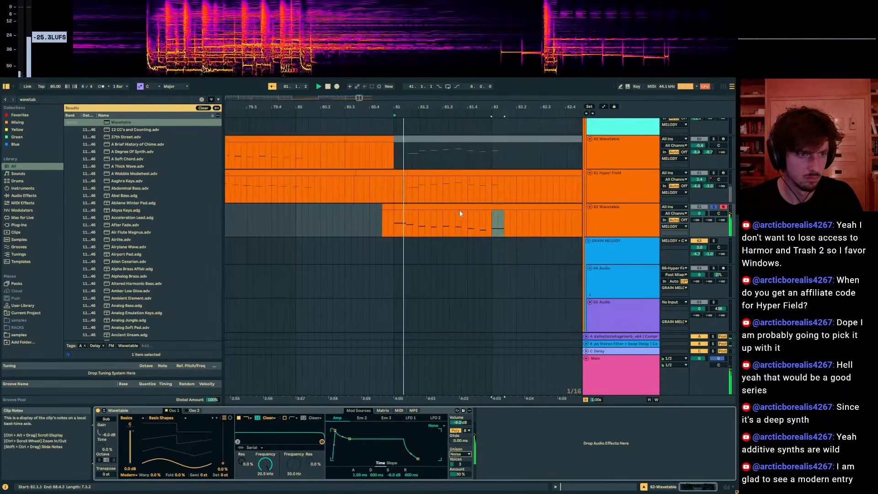
Add a B2 note at 2.1.3 in the 62 Wavetable clip, then unsolo the track and play it in the full mix.
click(459, 212)
click(596, 486)
scroll(343, 430, down, 5)
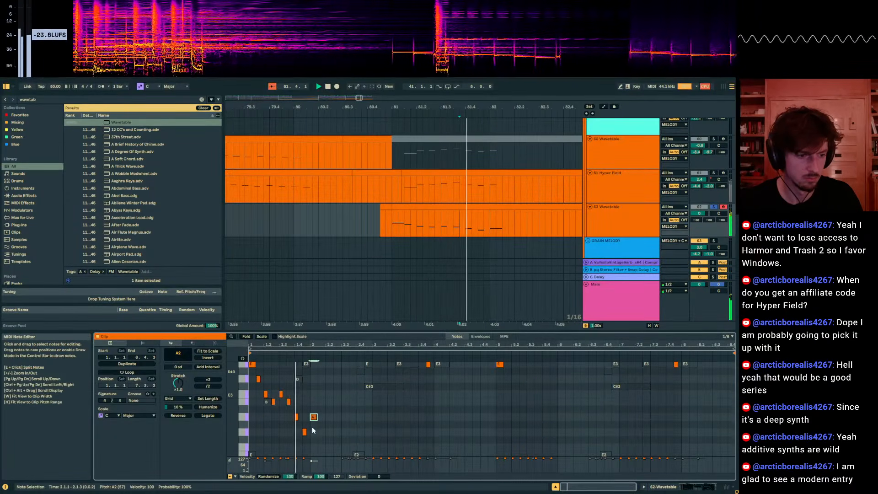
double_click(322, 402)
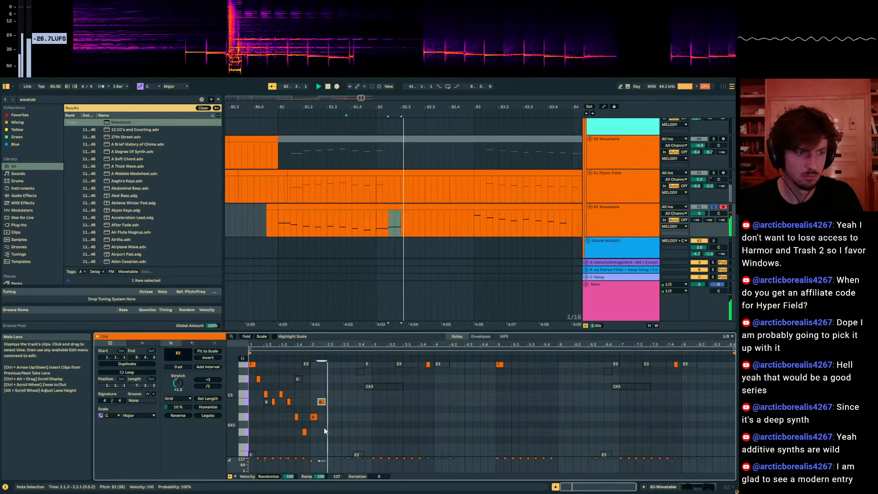
click(338, 438)
click(713, 207)
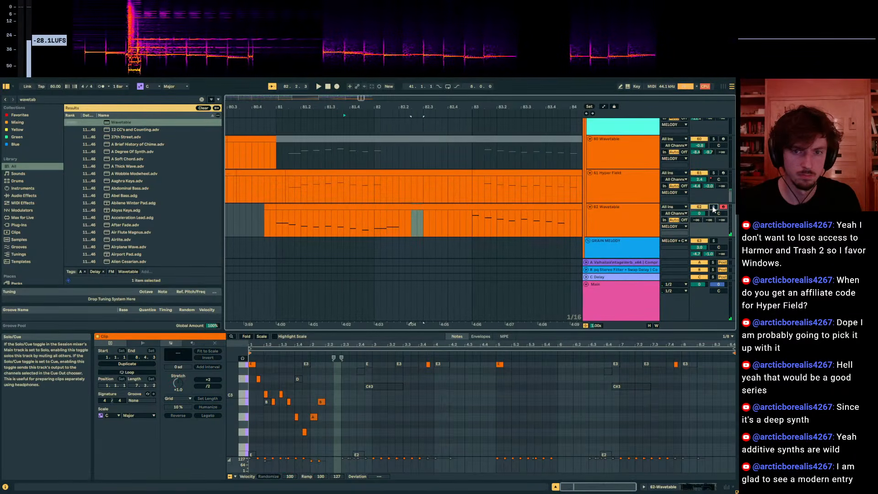
key(space)
click(356, 222)
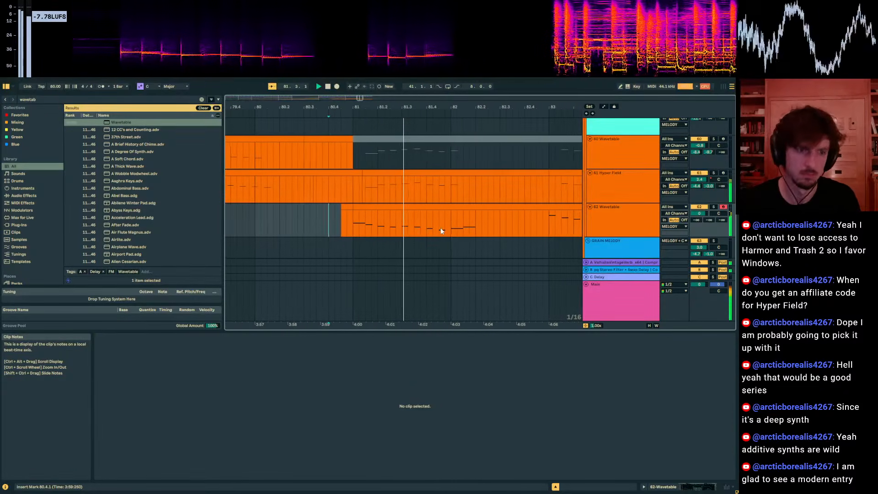
click(411, 230)
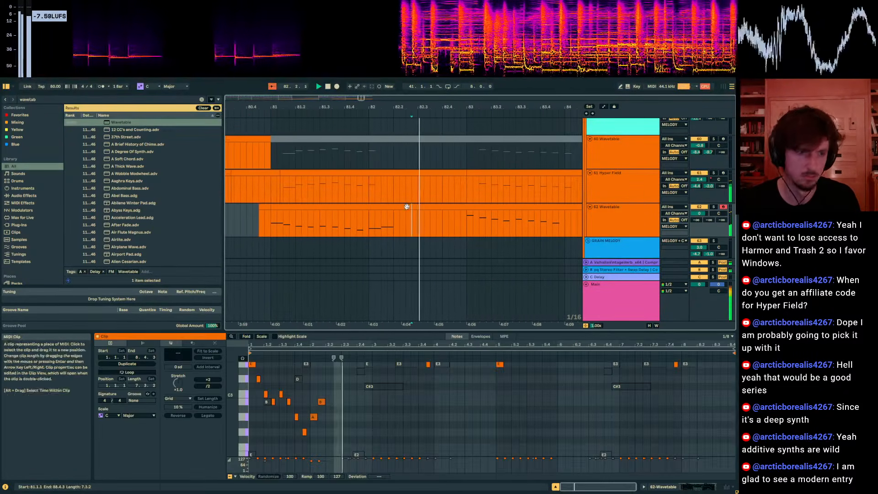
Replace the clip's second phrase at 3.1.1 with a duplicate of the reworked opening phrase from 1.1.1.
click(471, 215)
double_click(471, 215)
drag(432, 332, 429, 169)
scroll(382, 289, up, 2)
drag(367, 225, 461, 338)
key(Delete)
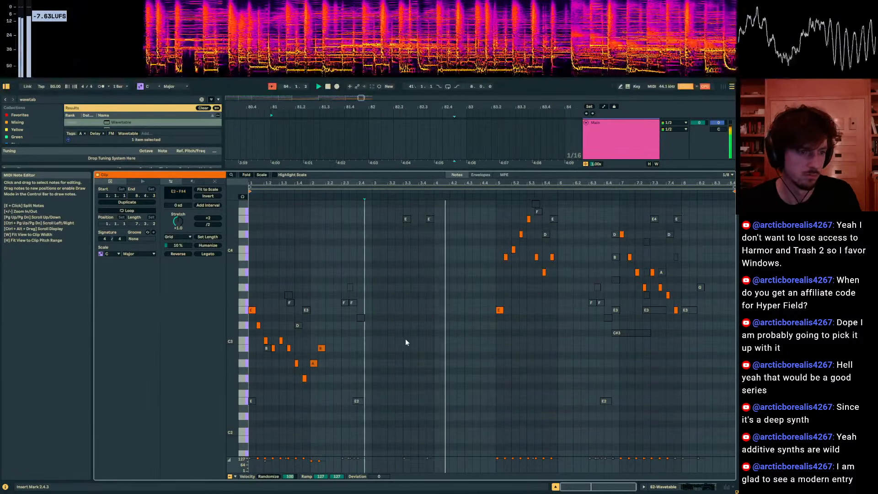
key(space)
drag(371, 405, 247, 282)
key(ctrl+d)
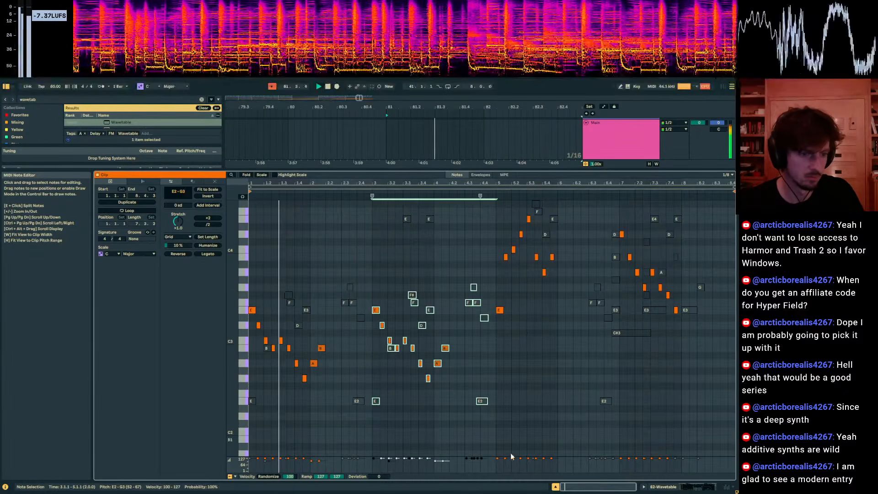
Add a Saturator after Wavetable on the 62 Wavetable track and set its drive to 14 dB.
click(661, 488)
key(space)
click(34, 99)
text(sat)
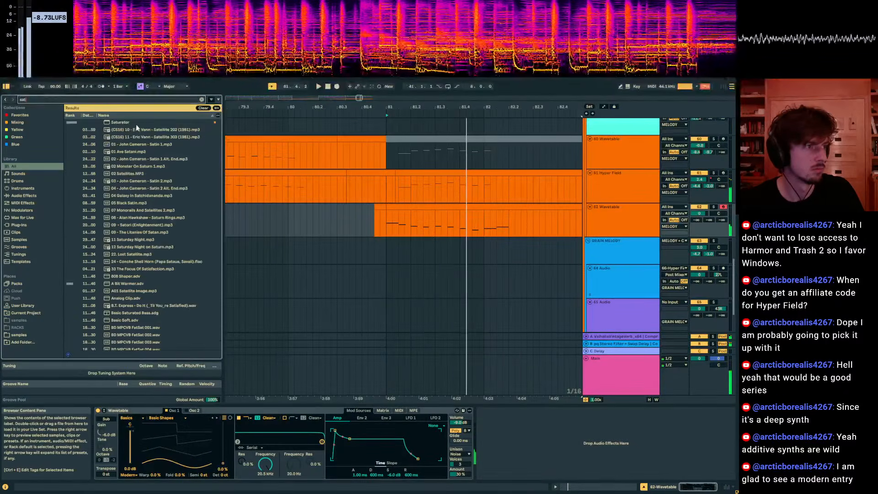
double_click(136, 123)
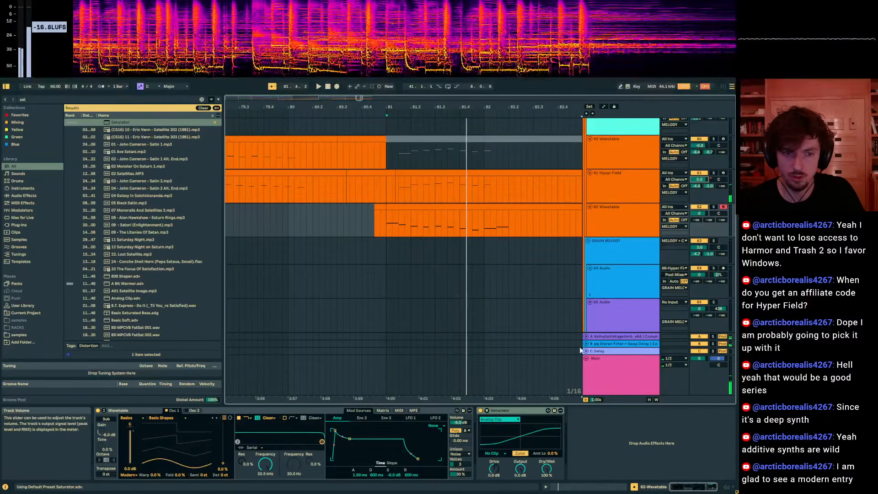
key(space)
drag(493, 471, 438, 324)
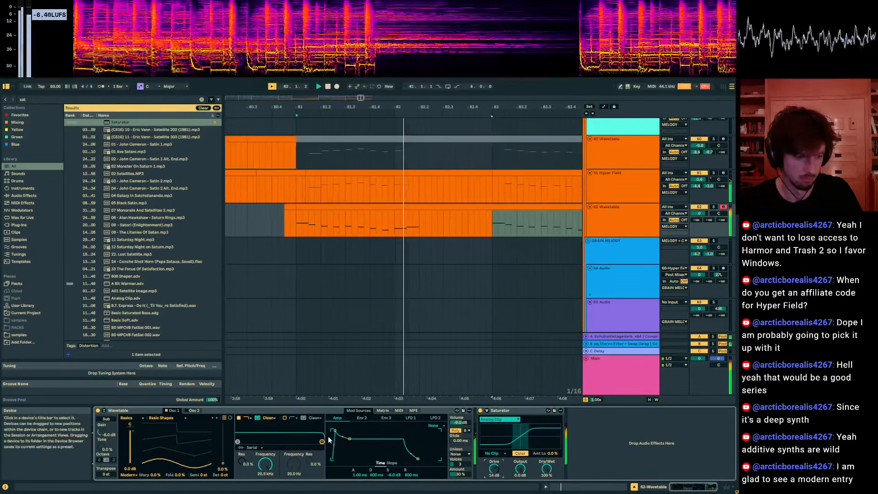
Set the Wavetable amp envelope's decay to 470 ms and its sustain to -12 dB during playback.
drag(350, 439, 349, 444)
key(space)
key(space)
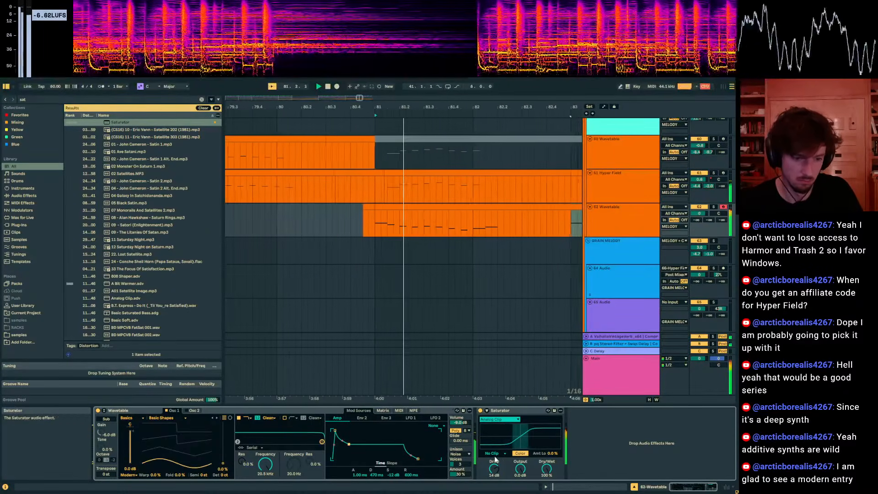
Set the Saturator's drive to 17 dB and dry/wet to 53%, and lower the 62 Wavetable track's volume.
drag(494, 469, 494, 464)
mouse_move(546, 469)
mouse_down()
mouse_move(547, 485)
mouse_move(546, 476)
mouse_up()
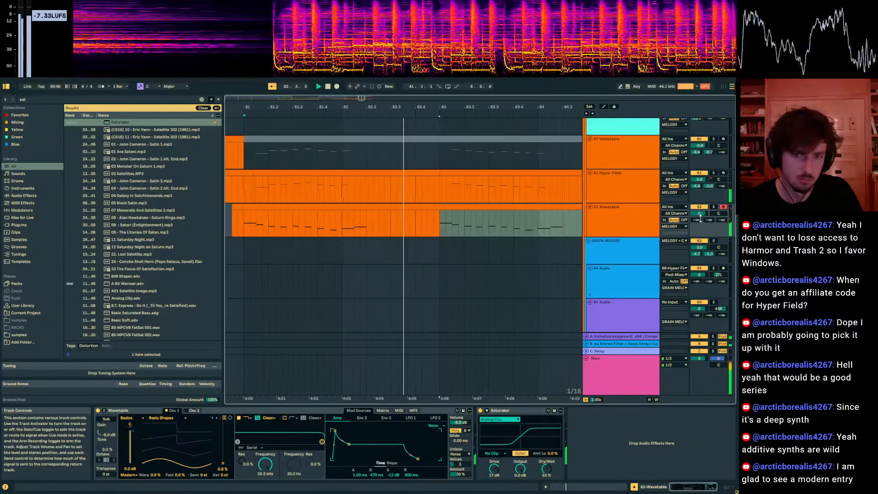
drag(699, 237, 699, 243)
drag(699, 214, 699, 224)
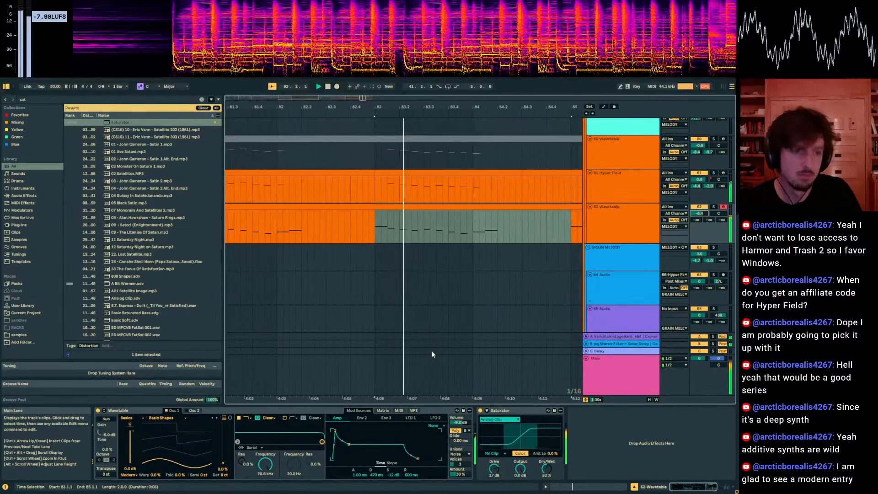
Deactivate the B2 note at 4.1.3 that ends the second phrase in the 62 Wavetable clip.
scroll(453, 215, down, 5)
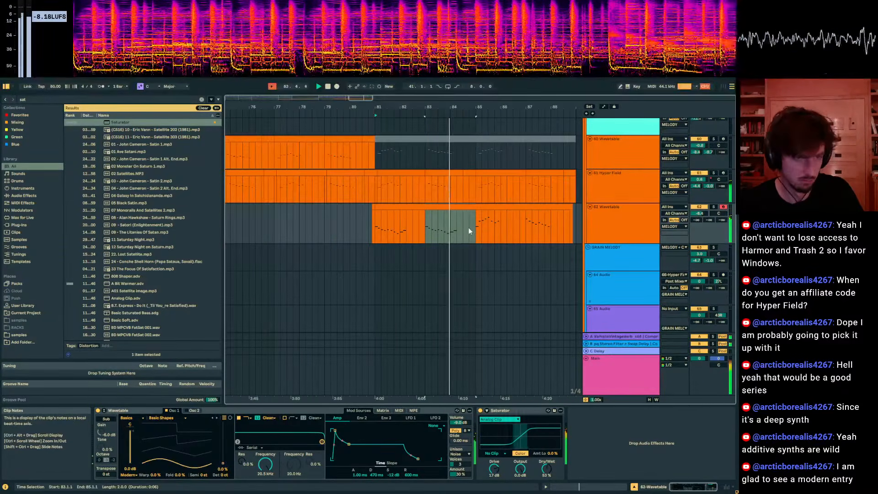
click(470, 213)
click(554, 486)
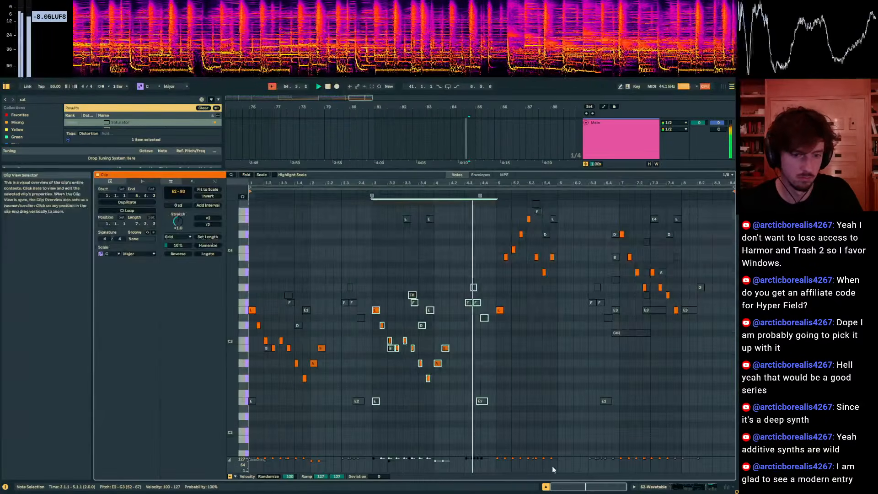
drag(465, 356, 447, 340)
key(0)
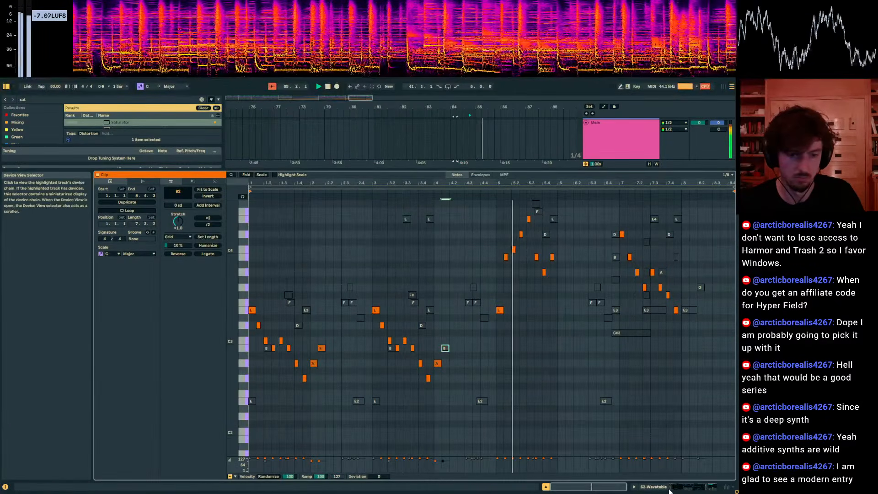
click(671, 487)
Duplicate the 62 Wavetable section from 81.1.1 to 85.1.1 directly after itself and play from just before bar 81.
click(449, 202)
drag(476, 219, 375, 216)
key(ctrl+d)
click(366, 220)
key(space)
key(space)
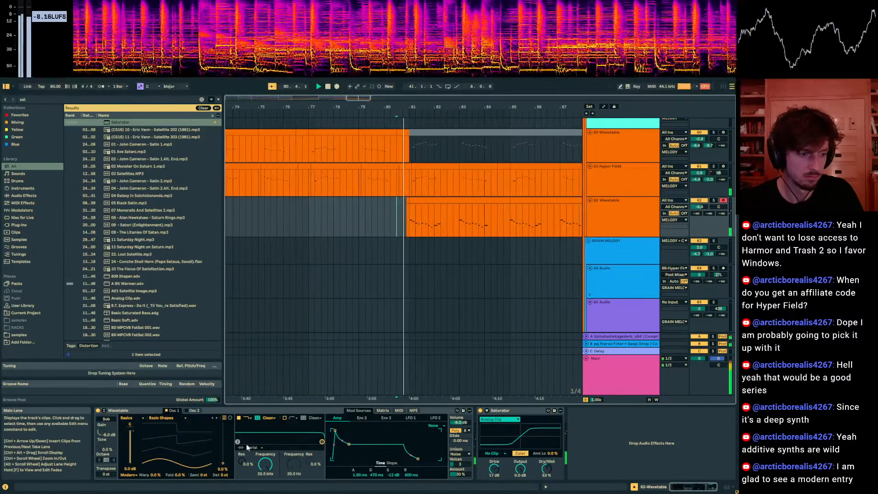
Set oscillator 1's Fold to 17% and deactivate the one-beat section from 83.1 to 83.2 in the 62 Wavetable clip.
drag(180, 475, 180, 459)
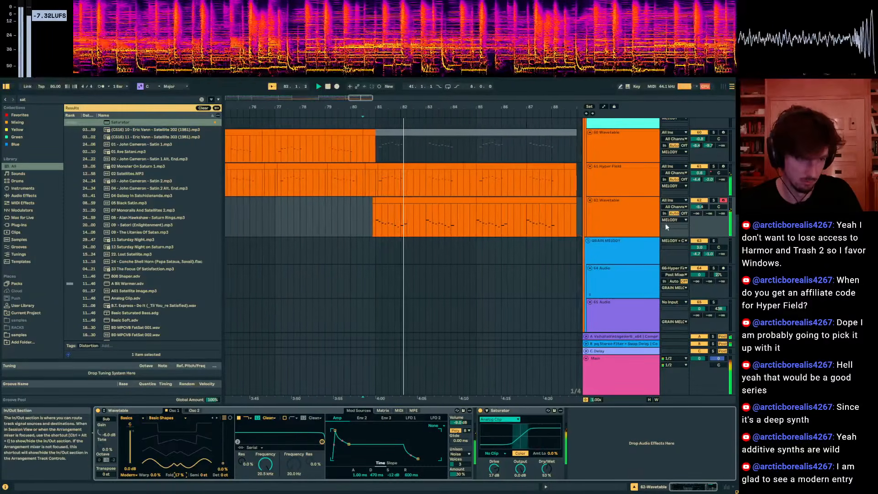
click(375, 218)
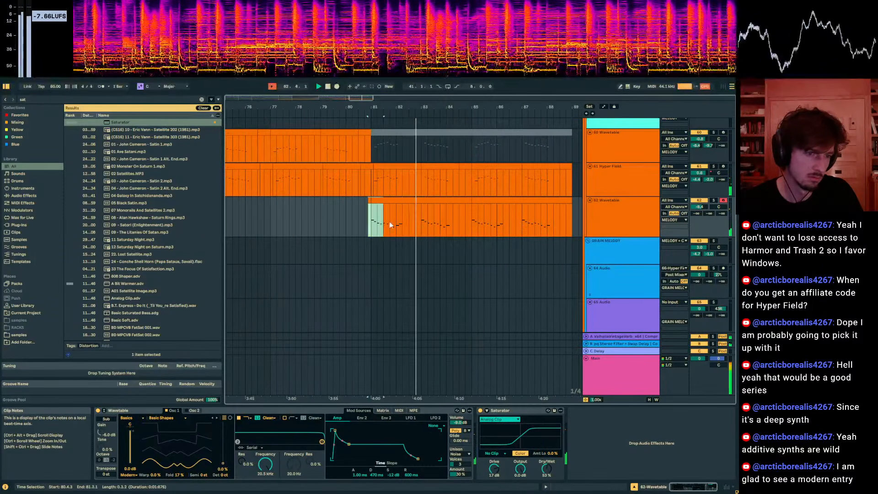
drag(417, 223, 373, 221)
drag(427, 216, 422, 215)
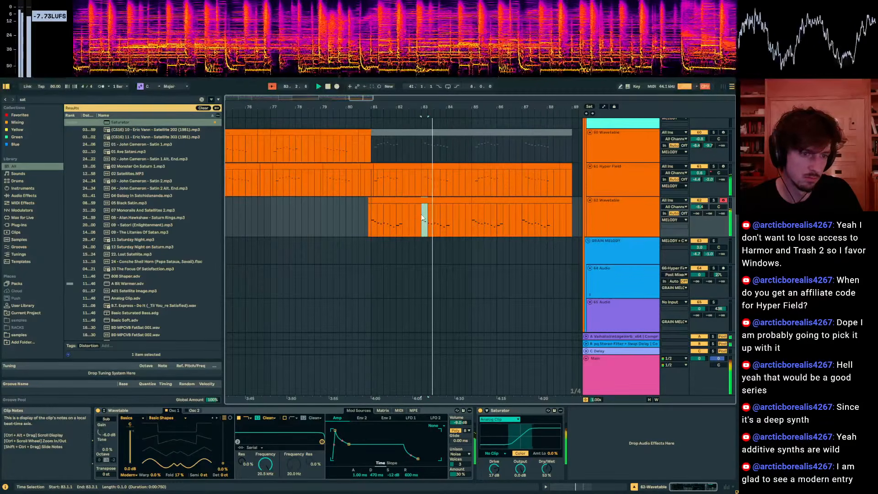
key(Delete)
Open the 62 Wavetable clip containing bar 84, lower the note at clip position 4.1.1 to E2, and replay the passage.
click(450, 228)
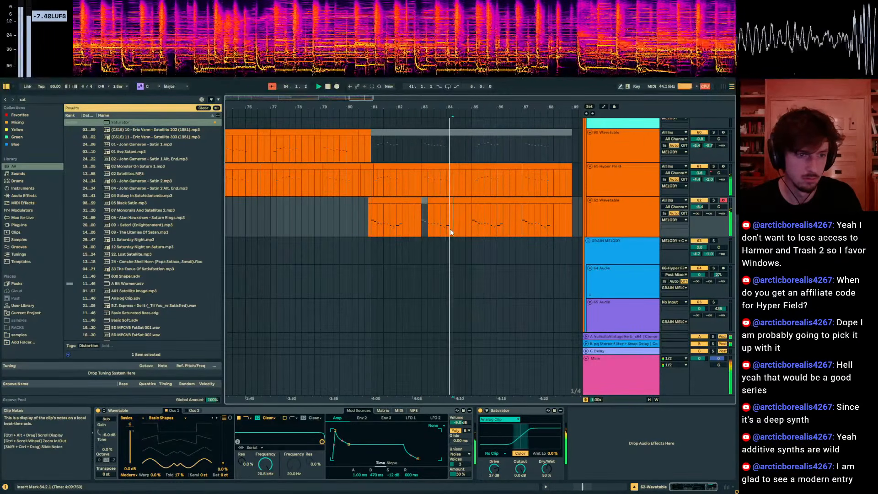
click(568, 486)
click(549, 363)
key(Down)
key(Down)
key(Down)
key(Down)
key(Down)
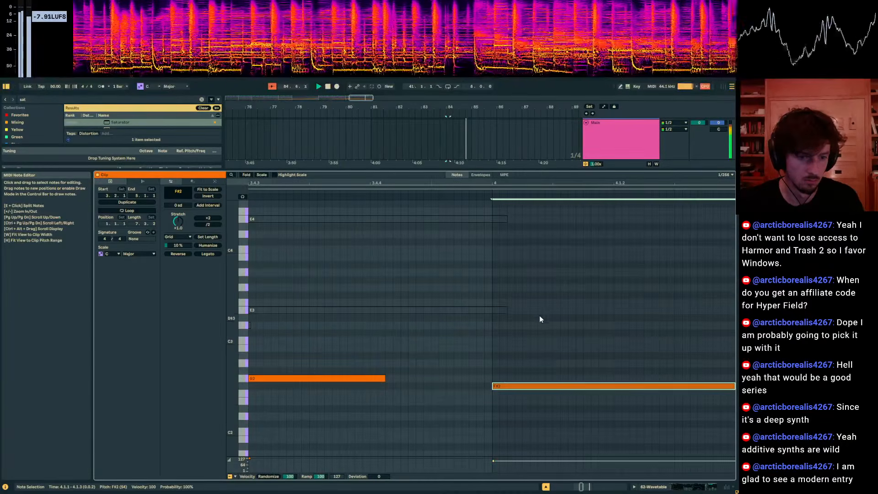
key(space)
key(space)
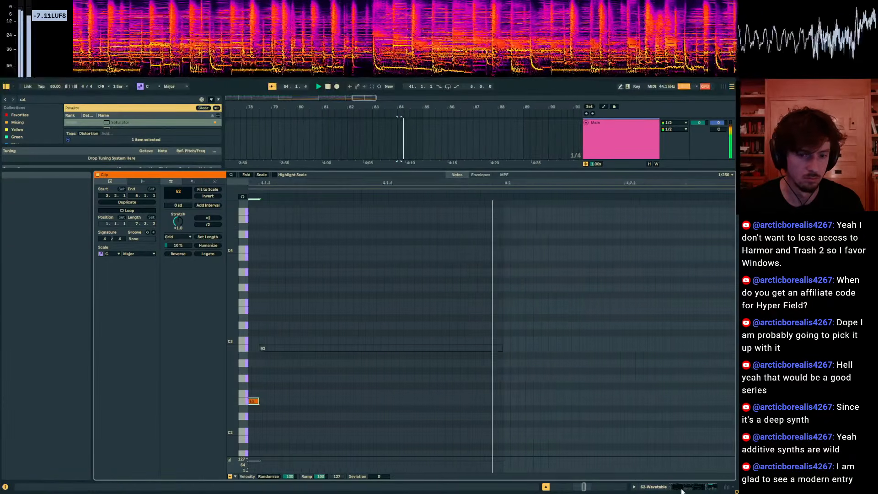
Duplicate bars 81 to 85 of the 62 Wavetable track over the following four bars.
click(685, 487)
scroll(345, 197, up, 1)
click(379, 230)
shift+click(339, 231)
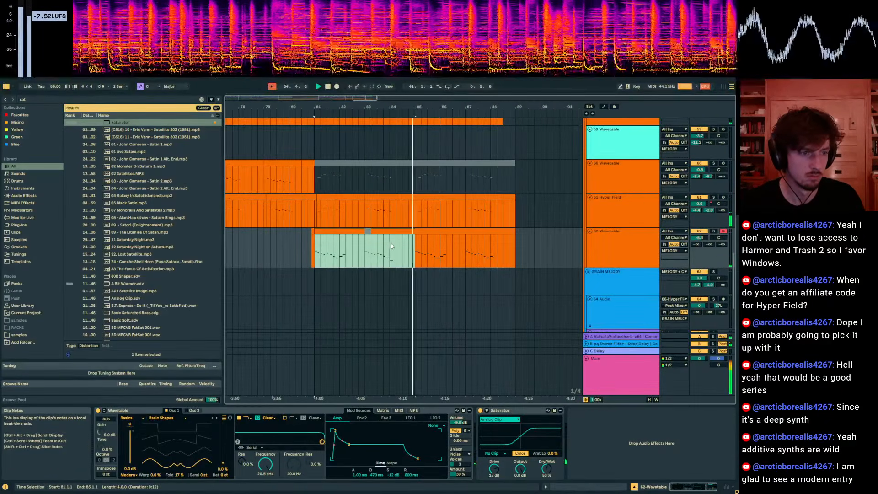
key(ctrl+d)
Fine-tune the 62 Wavetable track volume, raise oscillator 1's Fold to 40%, and stop playback.
click(699, 237)
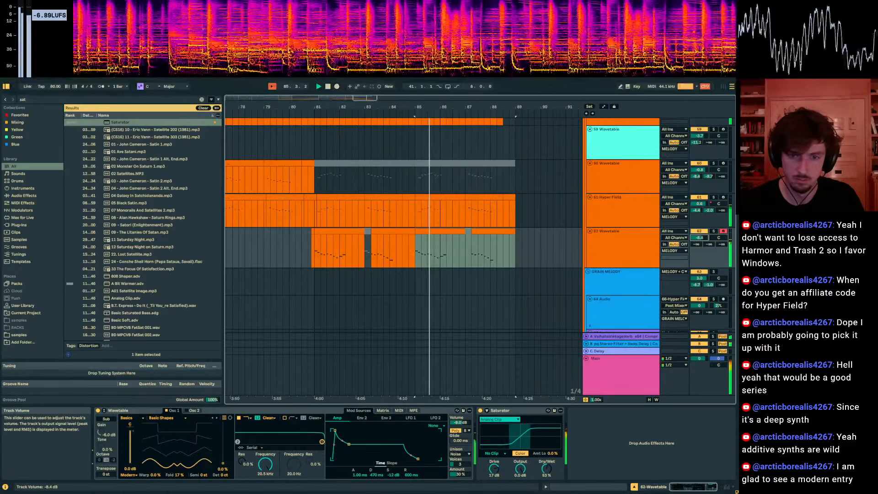
drag(214, 457, 214, 444)
key(space)
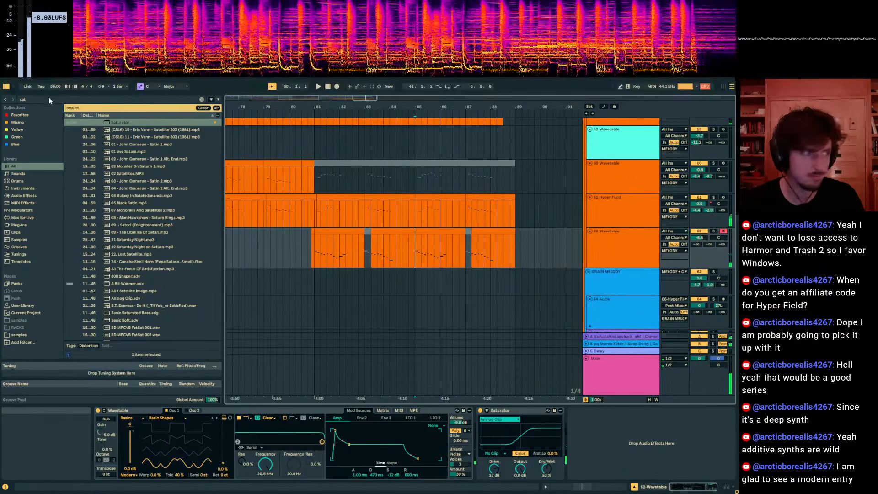
Find the Delay effect in the browser, add it after the Saturator on 62 Wavetable, and play from bar 81.
click(49, 101)
text(delay)
click(115, 131)
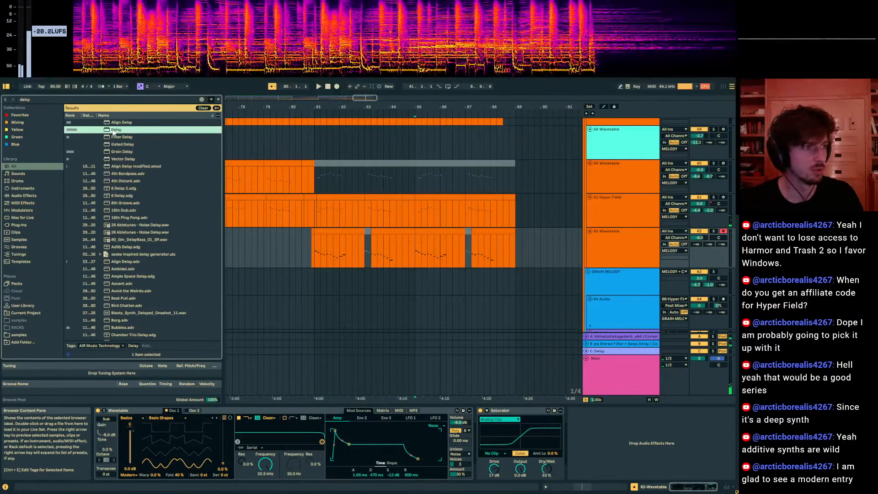
key(Return)
click(323, 255)
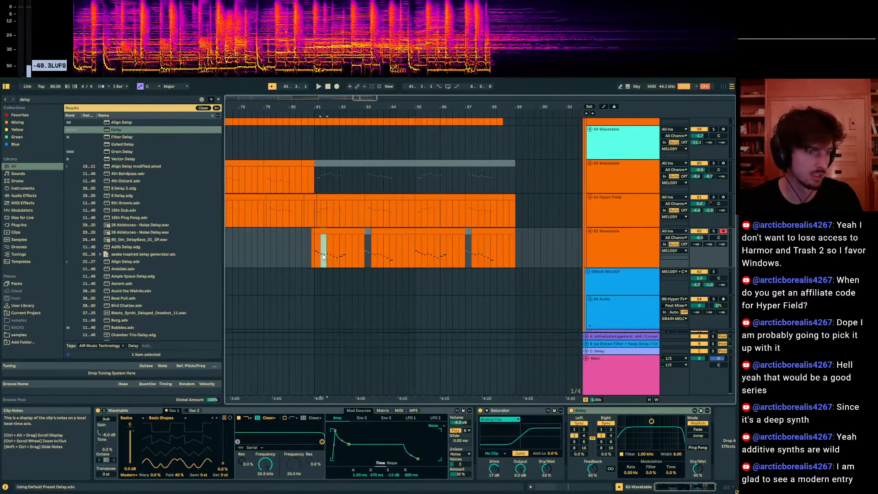
key(space)
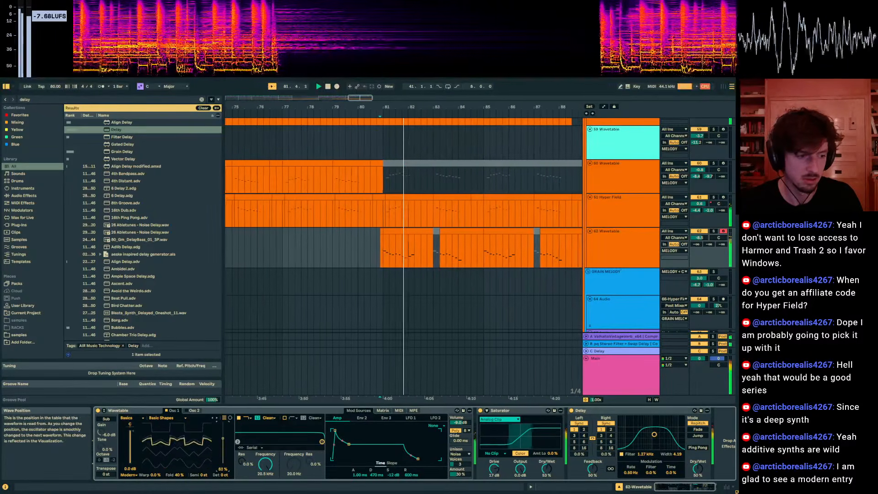
Automate Osc 1 Effect 2 on 62 Wavetable with a ramp rising from bar 81 and falling again towards bar 83.
key(a)
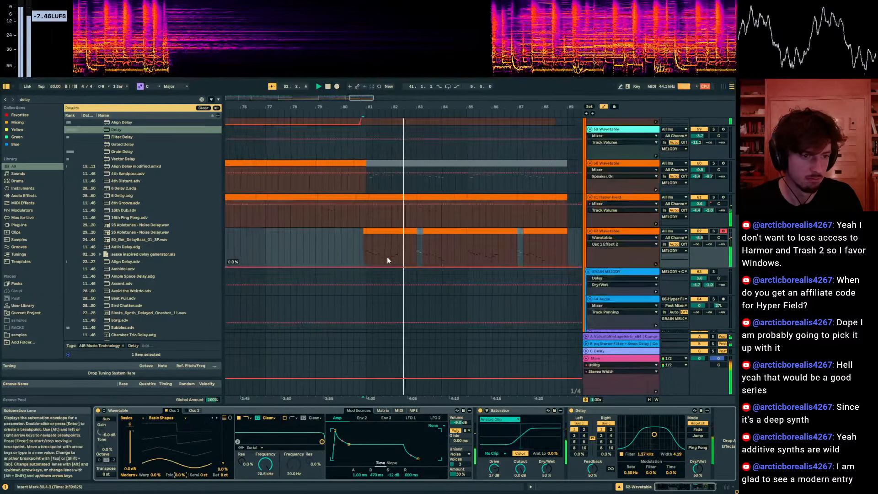
click(366, 270)
click(365, 268)
click(380, 270)
drag(393, 267, 402, 257)
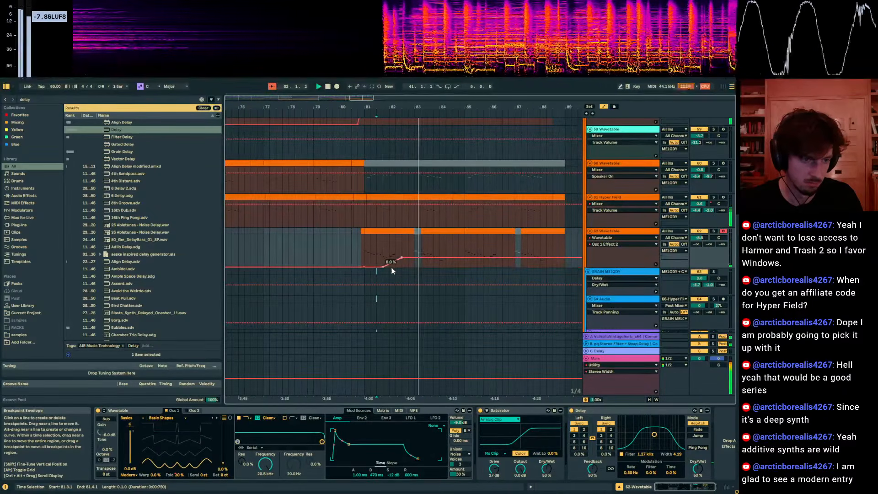
drag(457, 246, 438, 251)
key(ctrl+d)
click(446, 241)
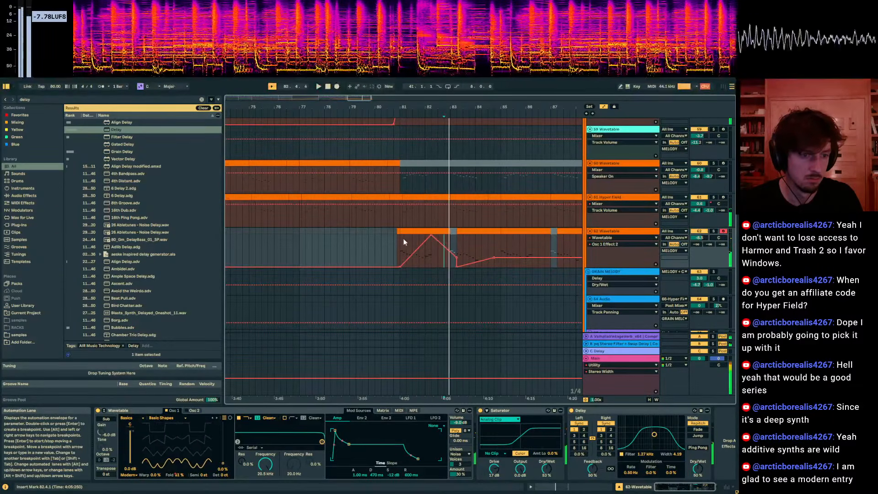
Replay the passage from bar 81 to hear the Fold automation, and hide the automation lanes.
click(402, 238)
key(space)
key(space)
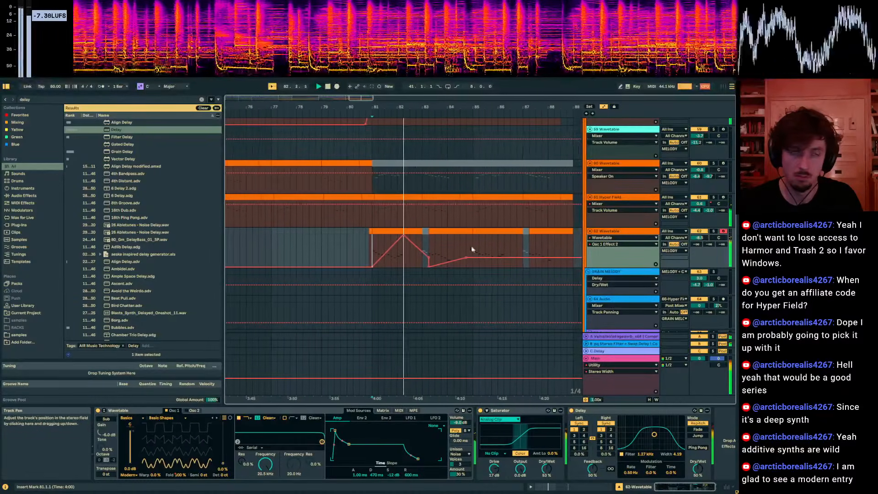
key(a)
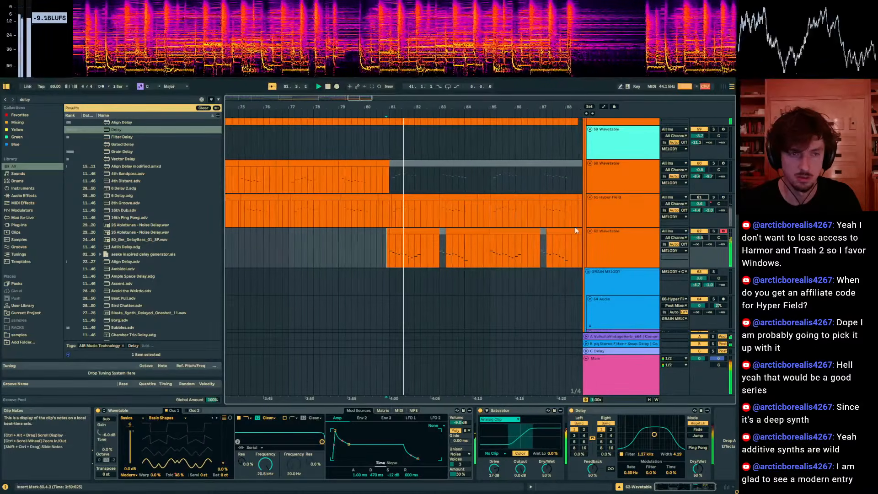
Deactivate bars 81 to 83 of the clip on the 58 Instrument Rack track.
scroll(423, 230, up, 3)
click(401, 179)
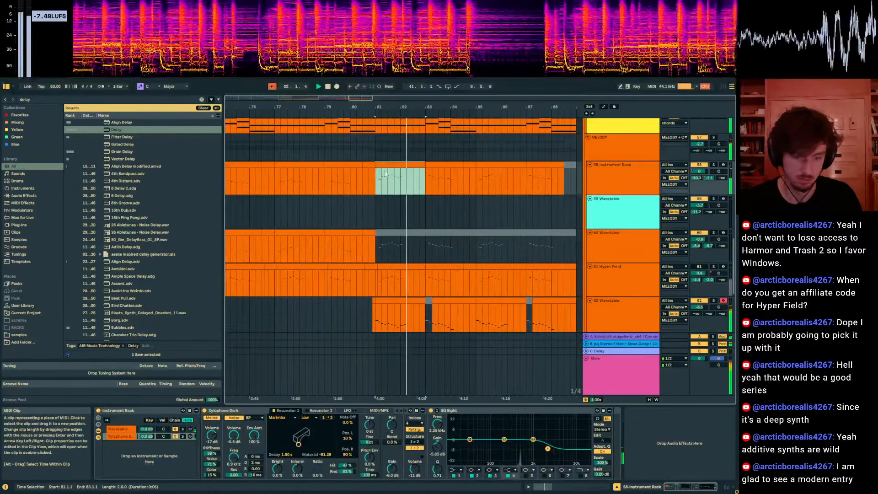
scroll(412, 257, down, 3)
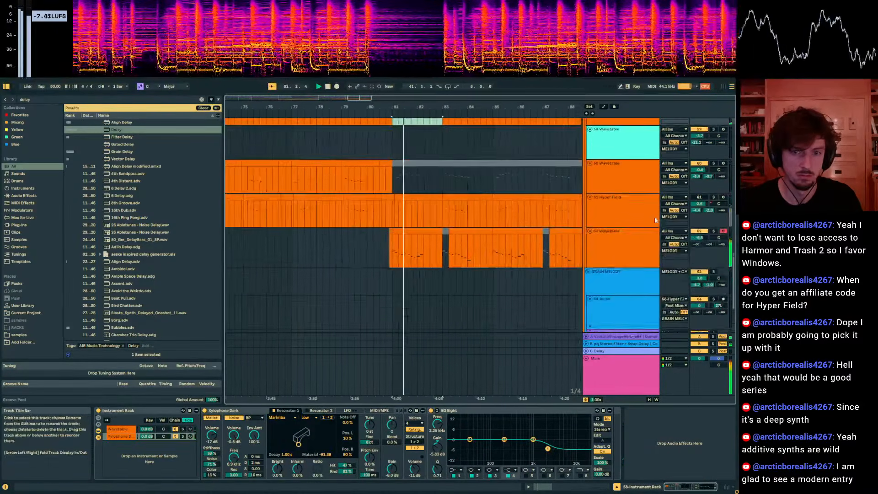
scroll(626, 222, up, 5)
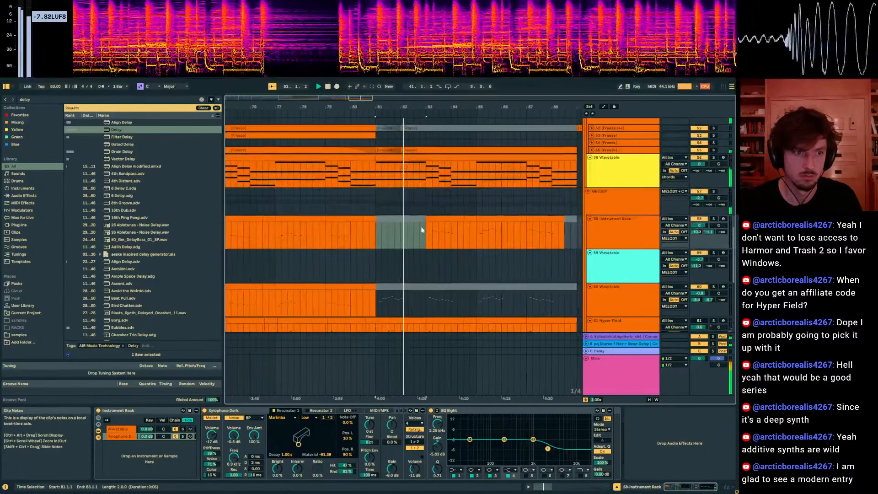
scroll(489, 173, down, 3)
Reactivate the 60 Wavetable clip from bar 81, keeping only the half-bar sections at 84.3 and 88.3 deactivated.
click(430, 220)
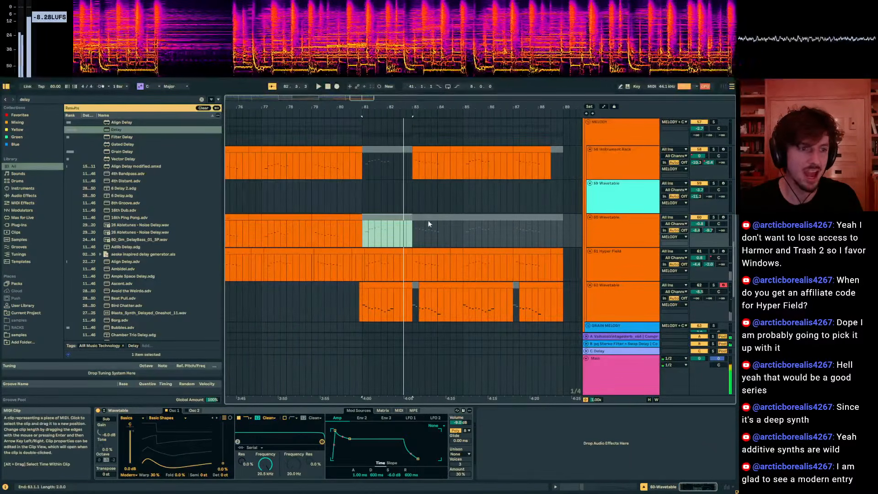
key(0)
click(485, 217)
key(0)
click(535, 222)
click(542, 216)
key(0)
click(508, 198)
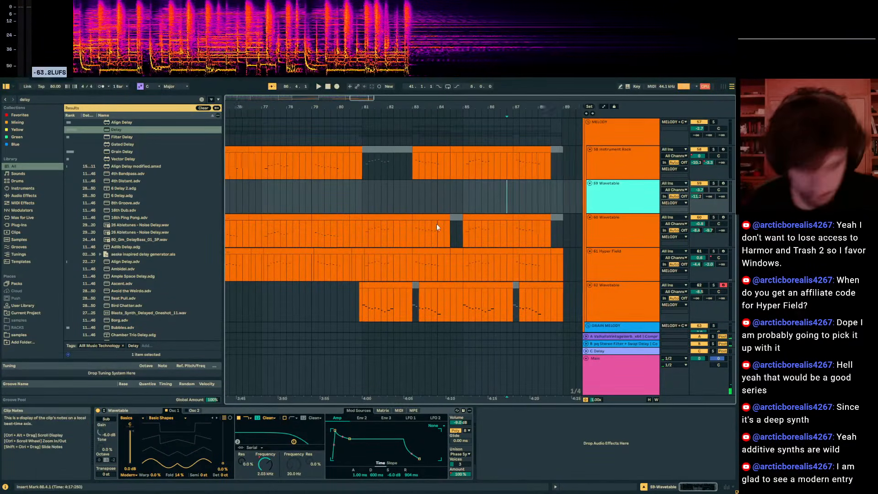
Leave full-screen view and create a new Live Set.
key(F11)
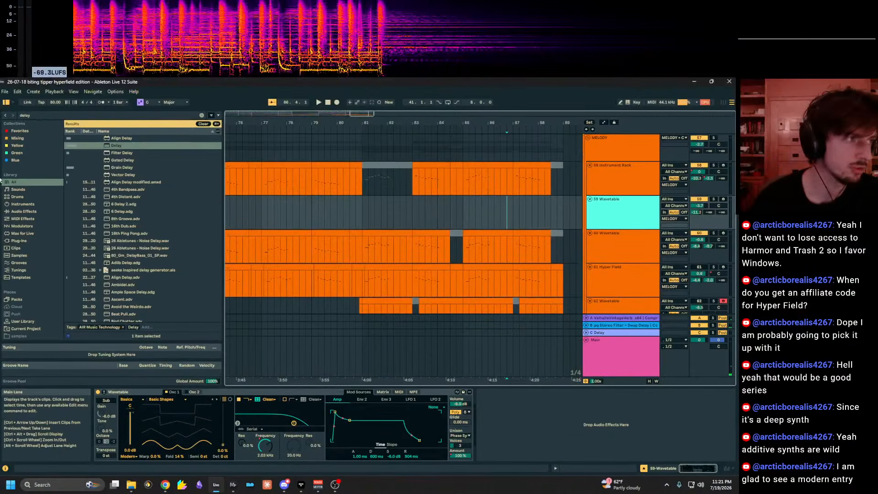
click(5, 93)
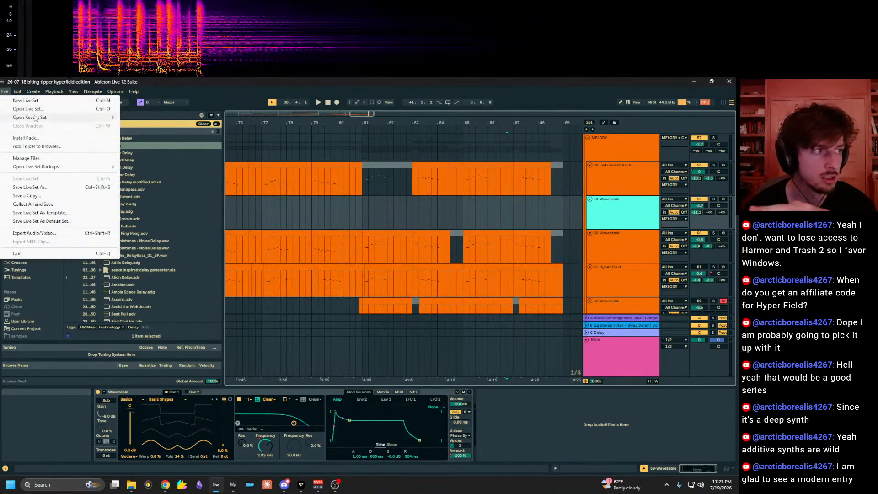
mouse_move(36, 118)
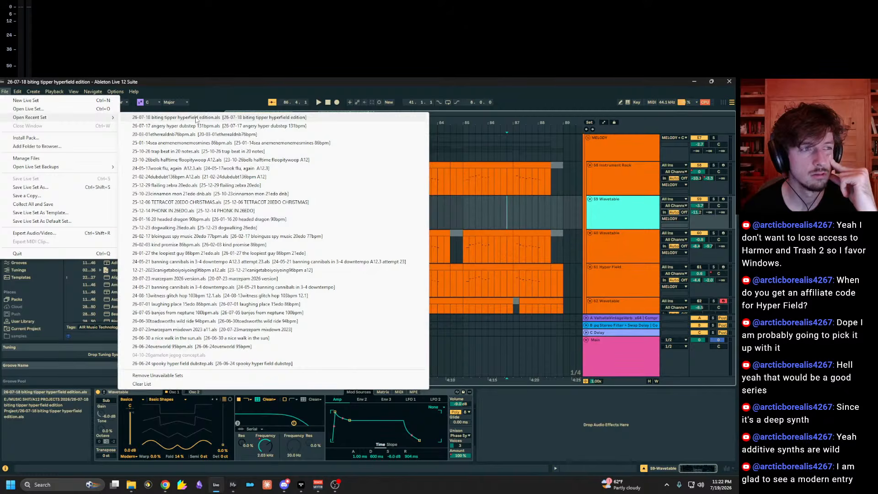
click(27, 100)
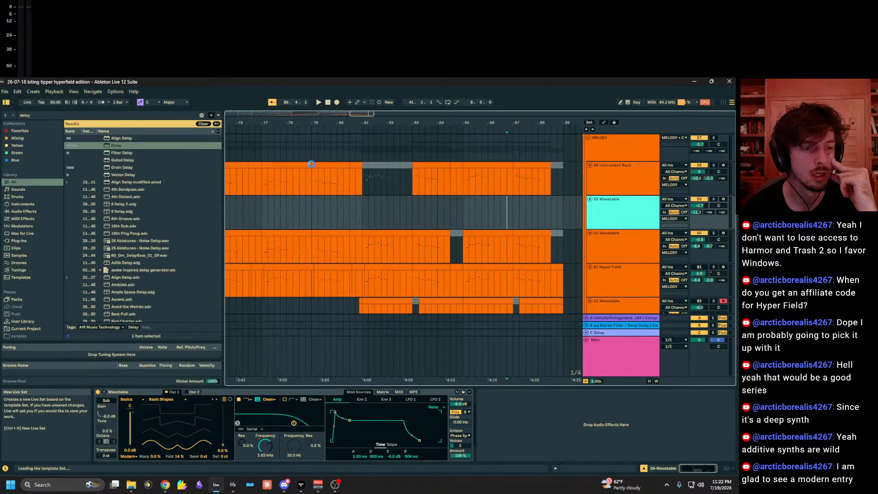
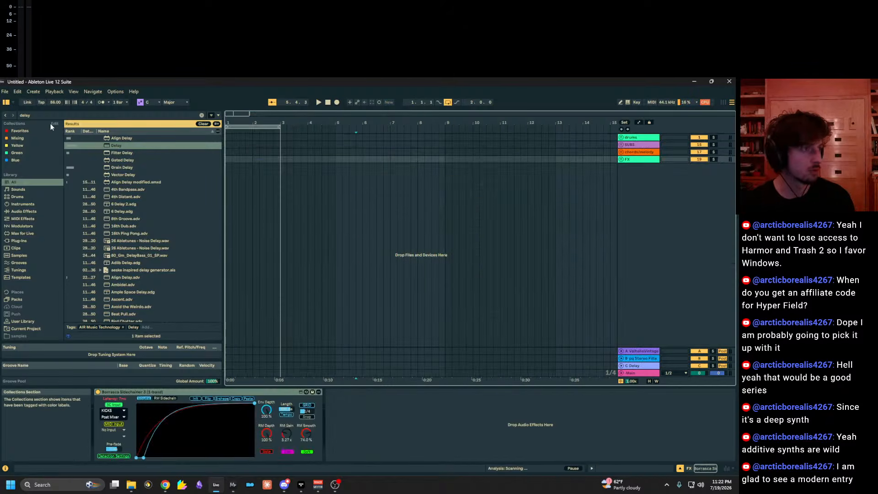
Search the browser for "hyper field" and load the Hyper Field instrument onto a new track.
key(ctrl+f)
text(hyper field)
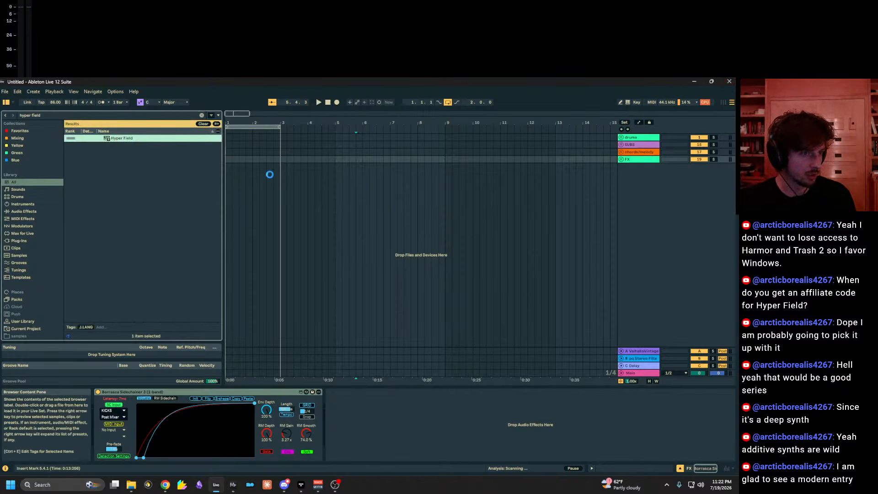
Unfold the drums group, search for "kick" sorted by rank, and place a Quanta & EurythmY kick at bar 1 on the KICK track.
click(622, 138)
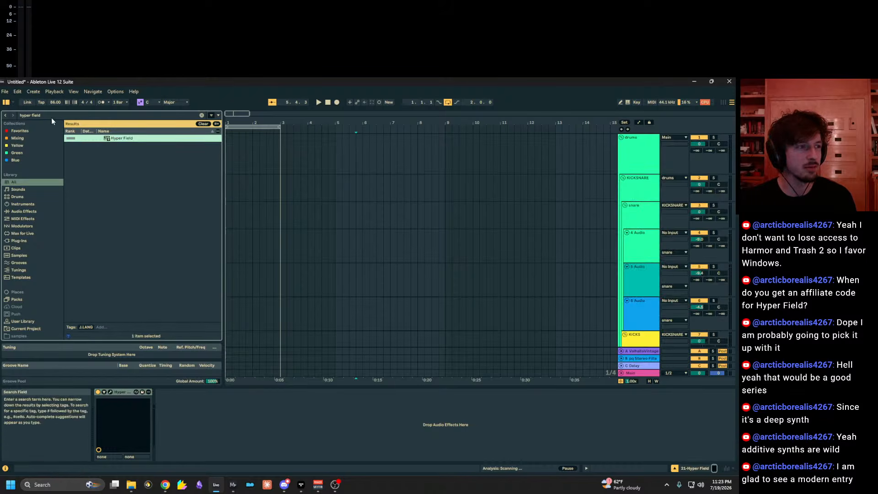
text(kick)
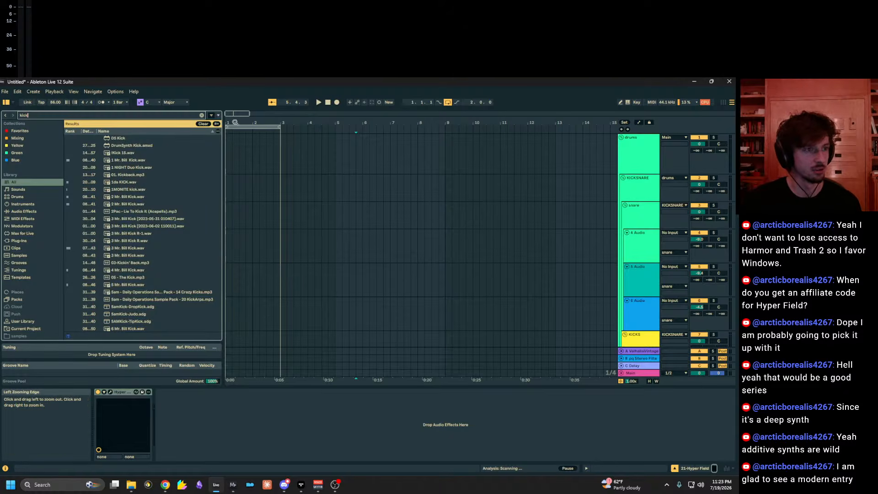
drag(235, 122, 235, 150)
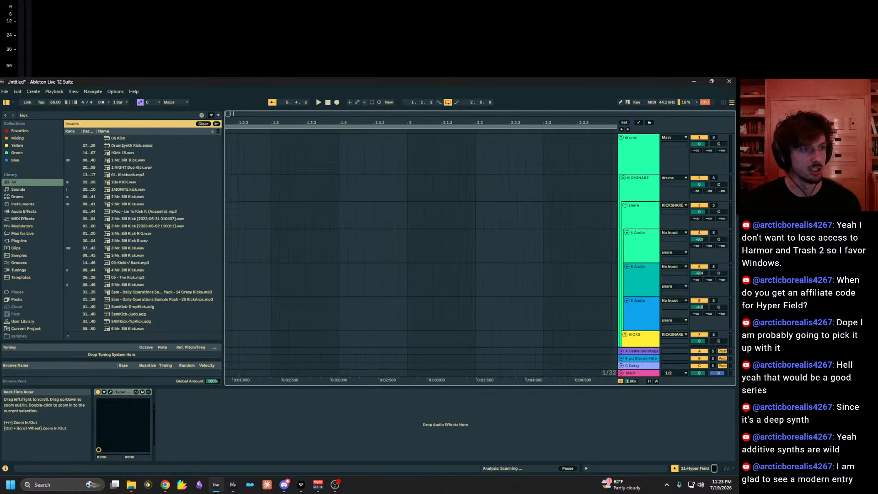
click(79, 131)
click(120, 161)
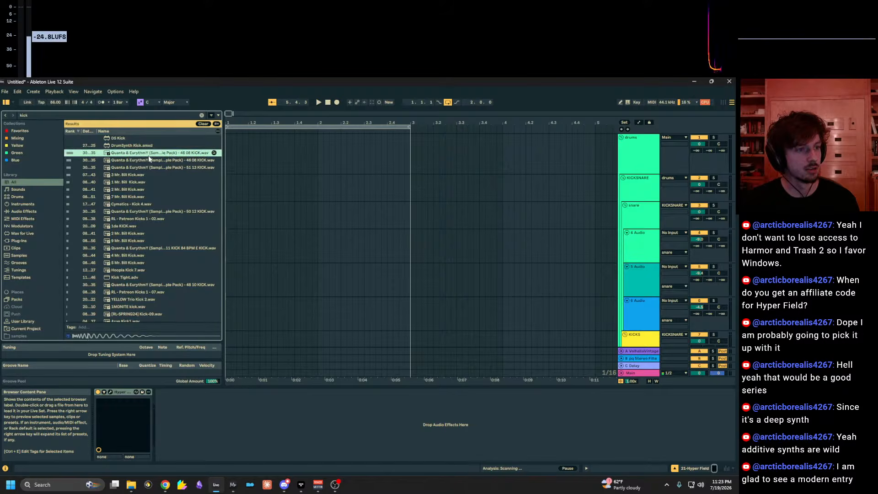
scroll(353, 253, down, 5)
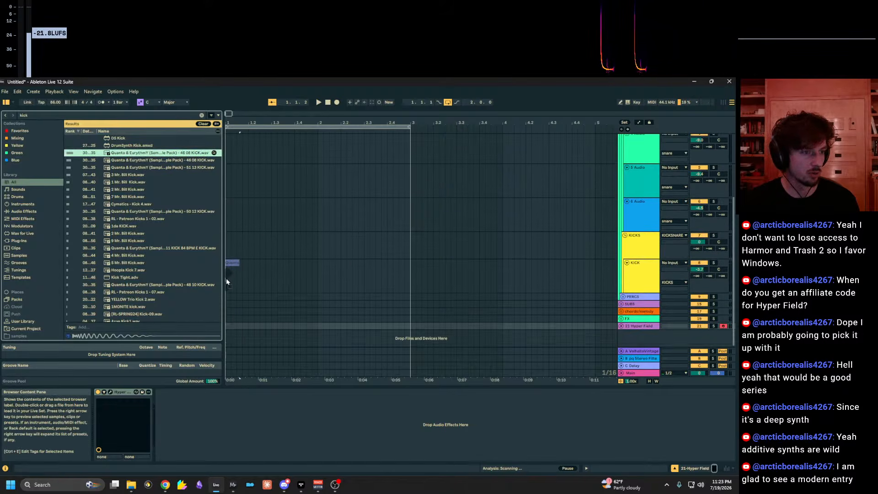
drag(228, 277, 229, 277)
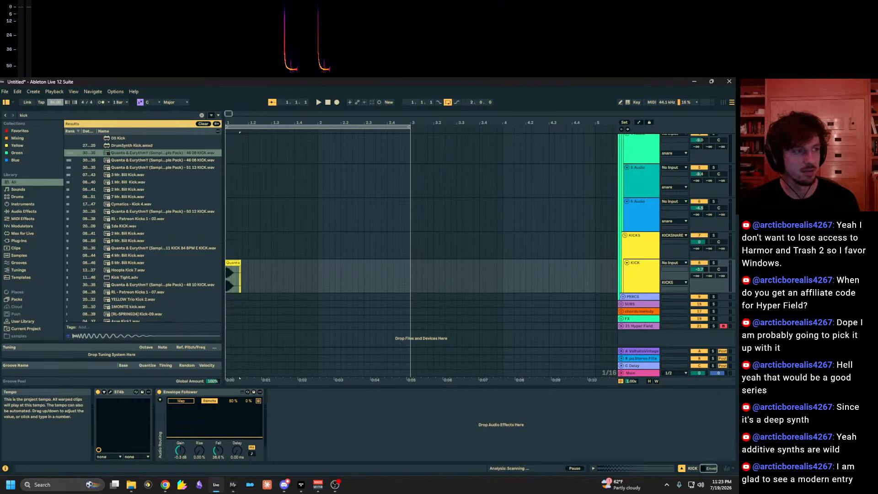
click(277, 273)
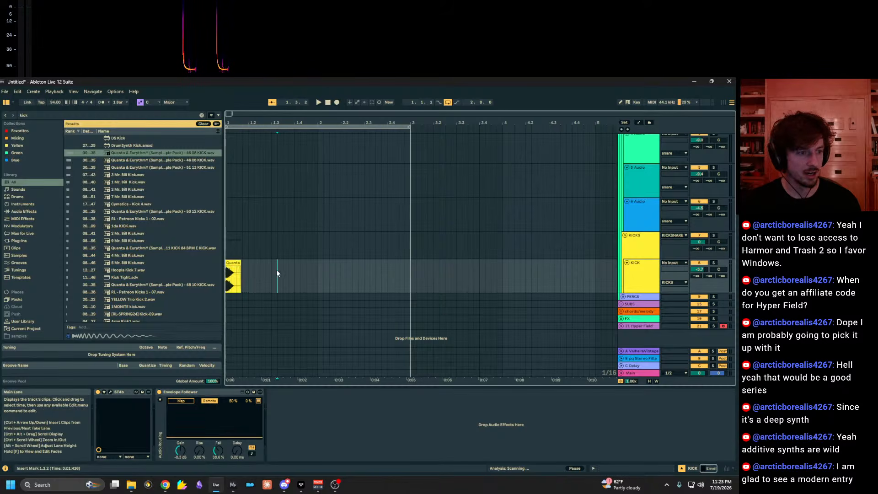
Duplicate the kick to 1.3.3, bar 2 and 2.3.3 on the KICK track, and deactivate the copy at 1.3.3.
key(ctrl+d)
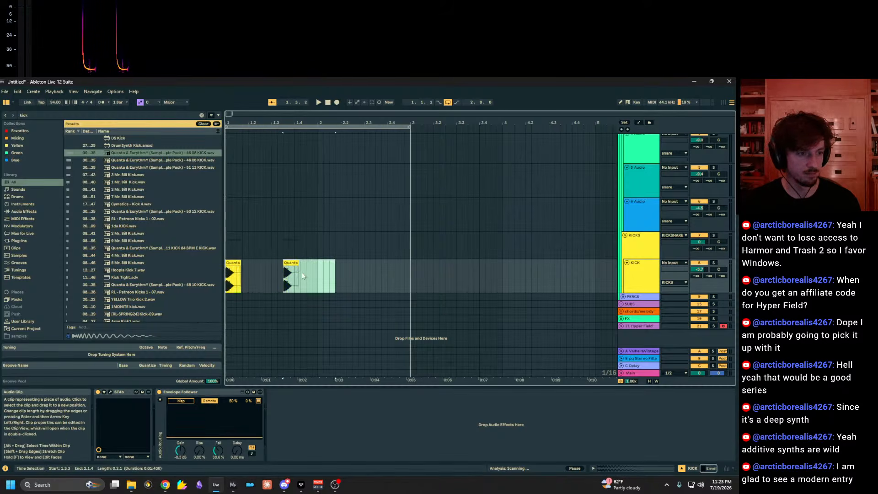
key(ctrl+d)
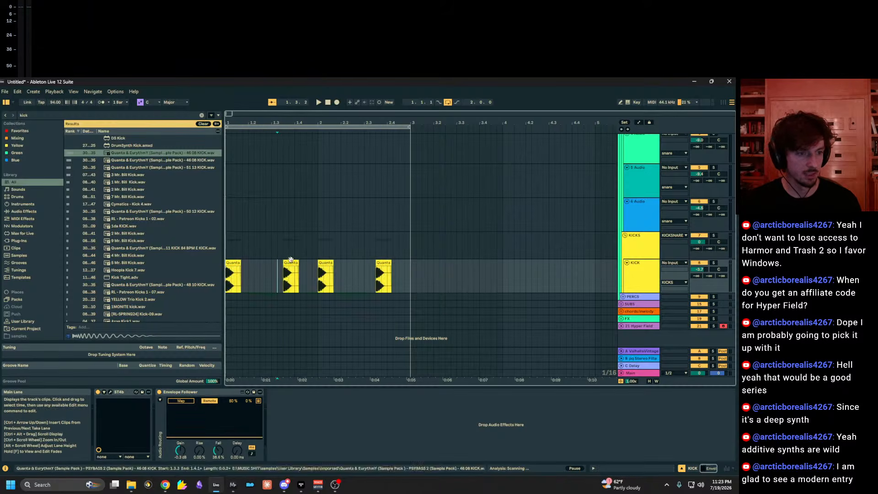
click(285, 263)
key(0)
click(210, 256)
click(231, 247)
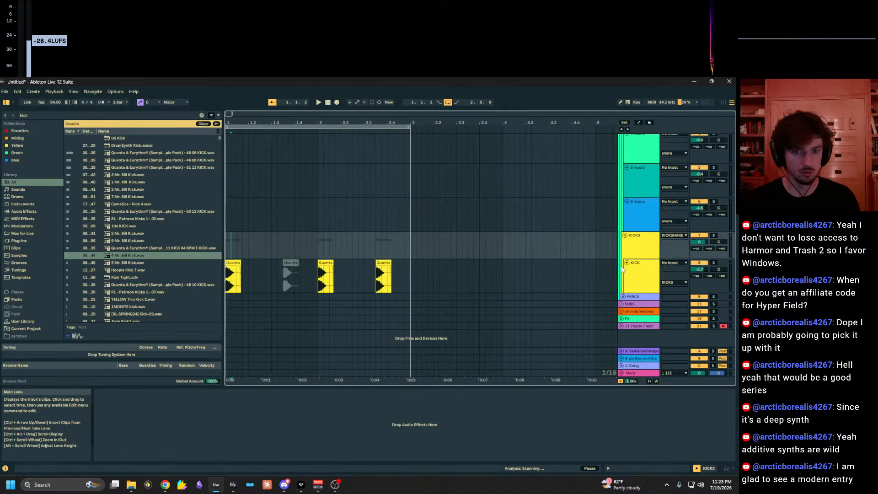
Insert an audio track below KICK, find THIMO-MUELLER_kick-loop among the kick results and place it near bar 1 on that track.
click(640, 274)
key(ctrl+t)
key(ctrl+f)
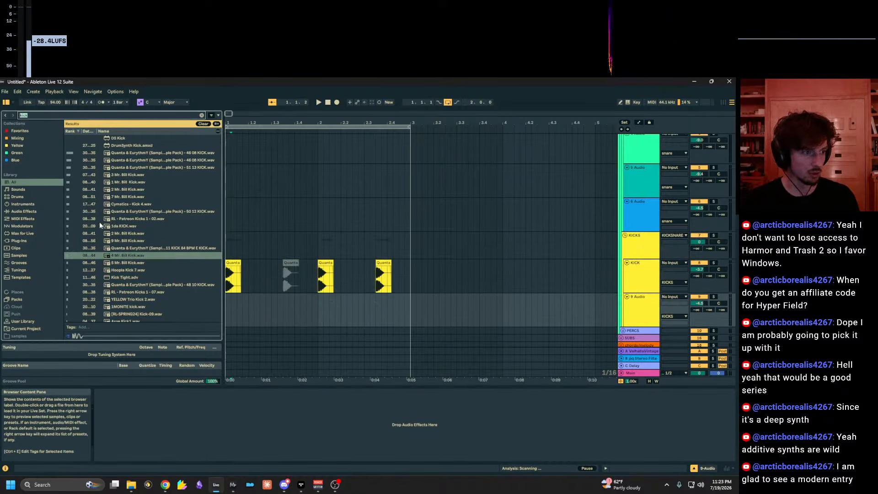
scroll(32, 306, down, 2)
click(19, 329)
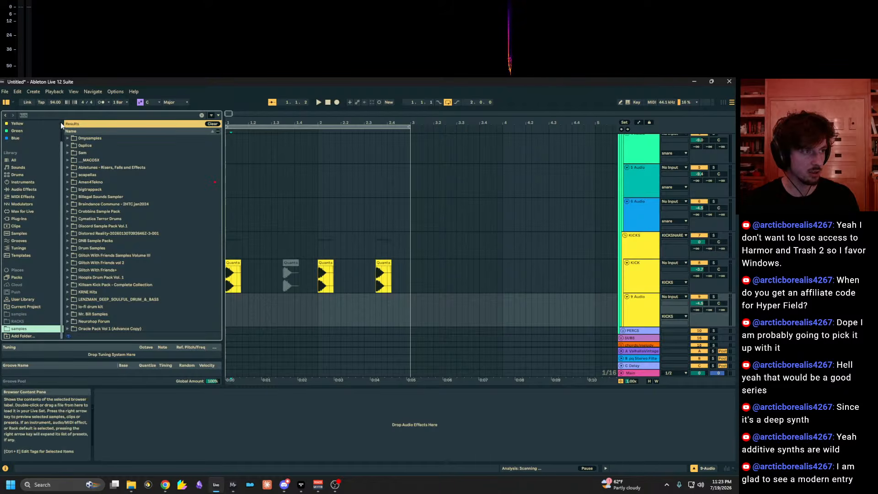
click(22, 160)
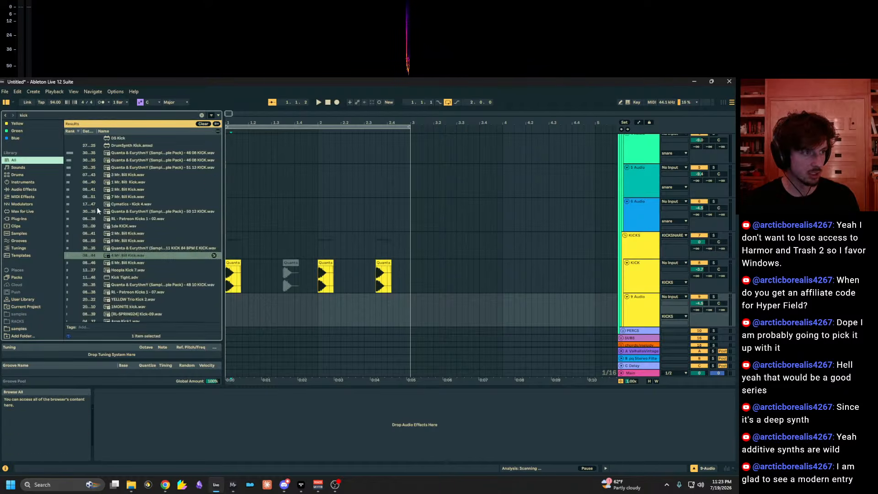
click(128, 286)
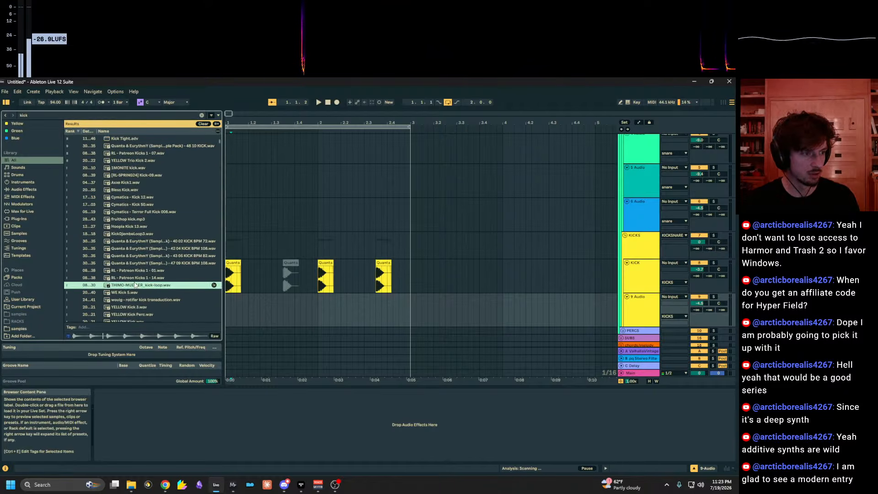
drag(228, 310, 230, 298)
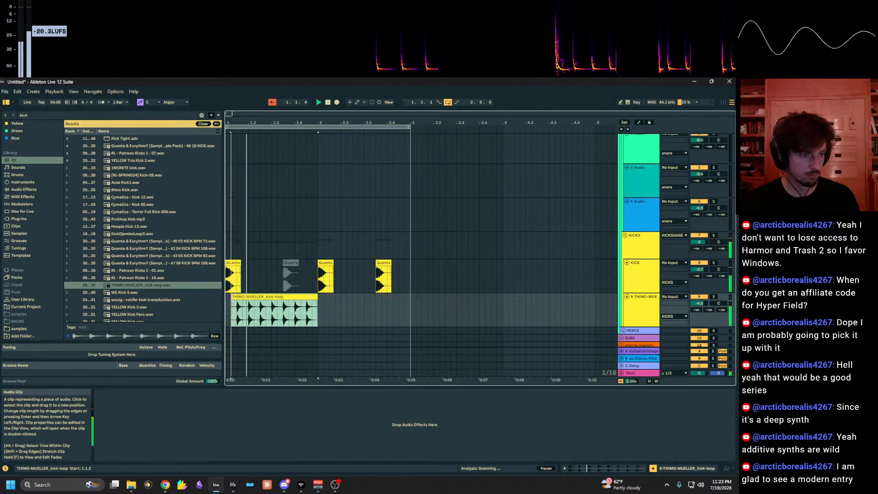
click(229, 302)
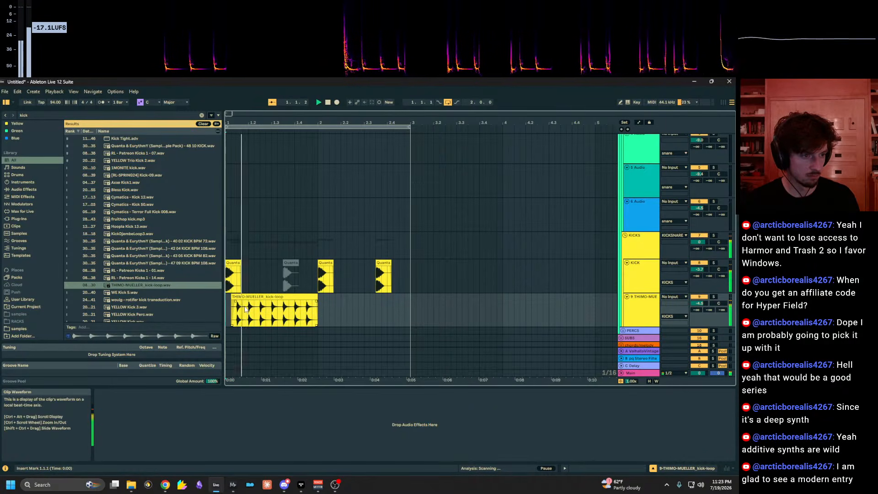
Cut the THIMO-MUELLER kick loop down to a short section starting at 1.1.3 and set its track volume to 0 dB.
click(255, 305)
key(ctrl+e)
click(259, 298)
key(Delete)
drag(240, 297, 226, 304)
click(229, 305)
double_click(700, 303)
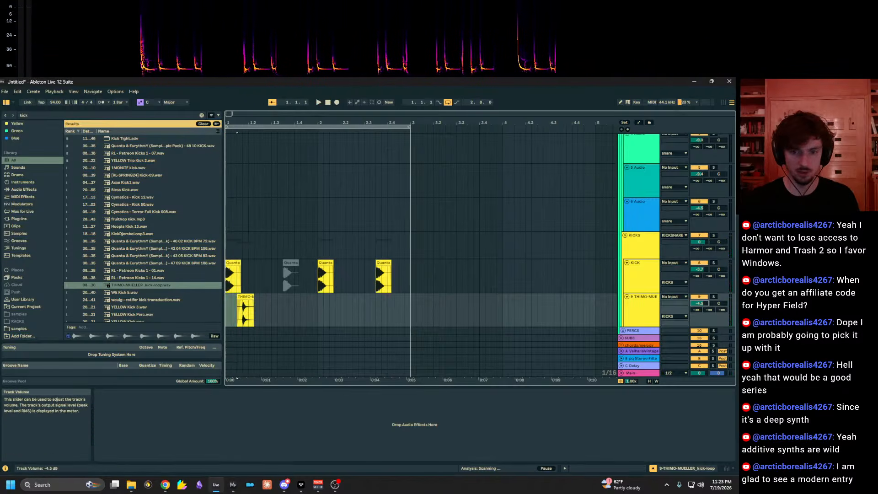
key(space)
key(space)
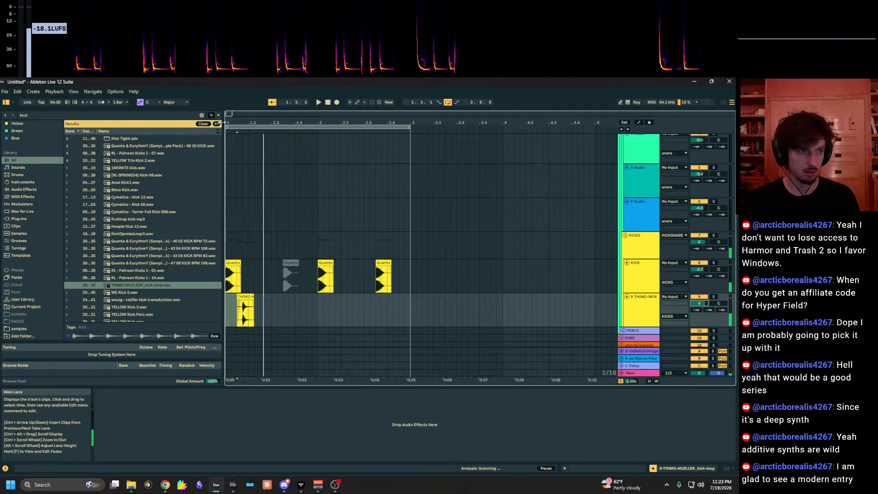
Duplicate the THIMO-MUELLER clip back to back and copy the pair to 1.3.3, beneath the deactivated kick.
click(266, 127)
drag(232, 122, 234, 183)
key(space)
click(307, 297)
drag(306, 296, 371, 298)
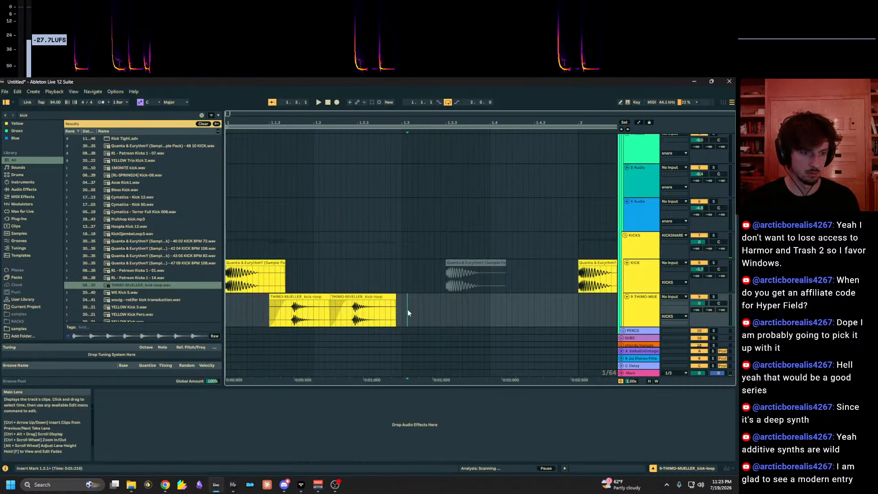
key(ctrl+d)
click(278, 257)
click(277, 263)
key(space)
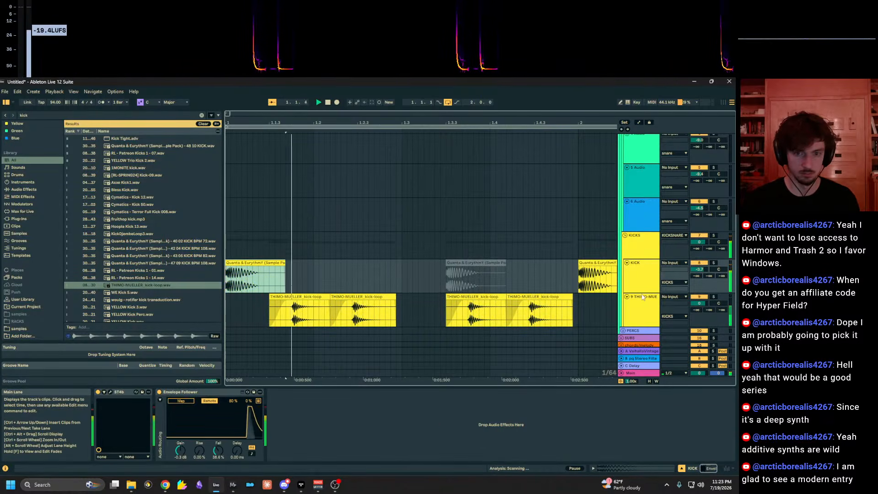
click(472, 298)
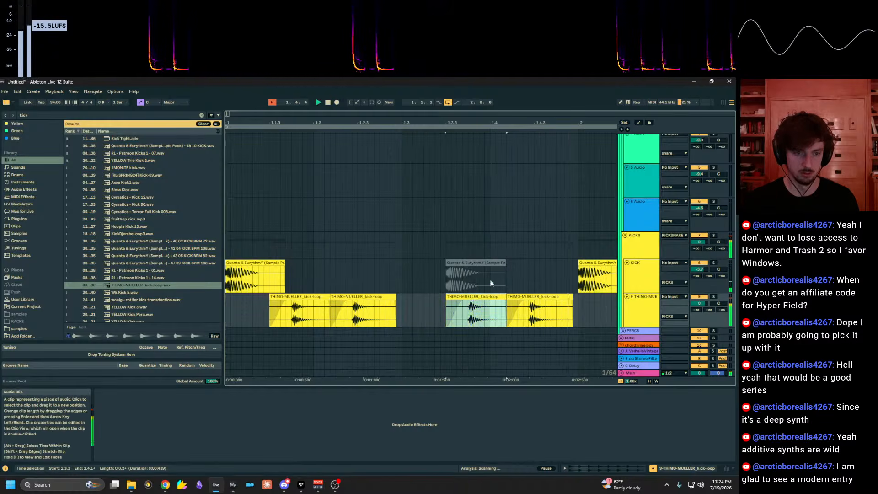
key(space)
drag(502, 123, 502, 94)
drag(349, 325, 219, 326)
key(ctrl+d)
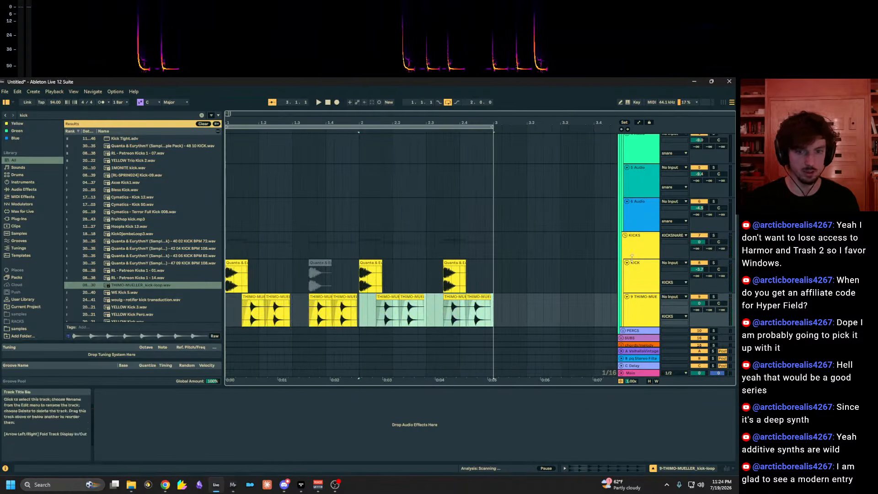
Search the browser for "snare".
scroll(632, 258, up, 2)
click(68, 116)
text(sbnar)
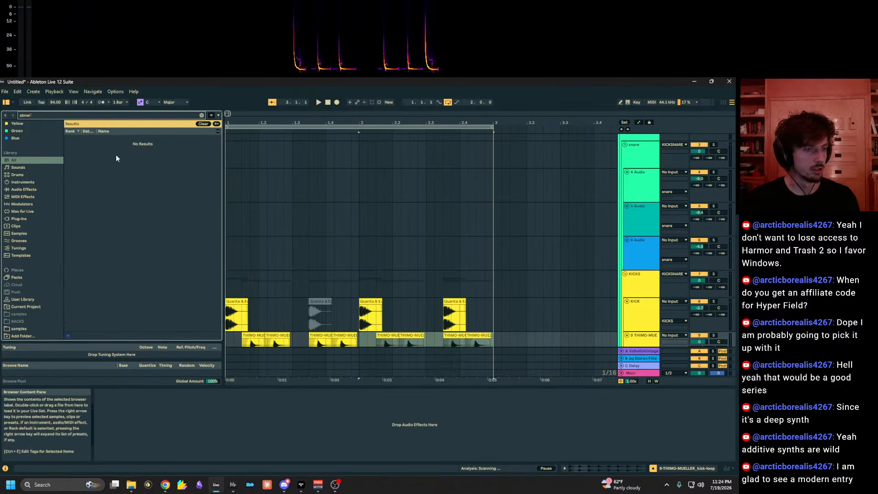
key(BackSpace)
key(BackSpace)
key(BackSpace)
key(BackSpace)
key(BackSpace)
text(snare)
Place the arthur x medic atbash, chrysalis snare_2 and dead snare_2 samples at 1.2 on the three snare tracks.
scroll(181, 181, down, 4)
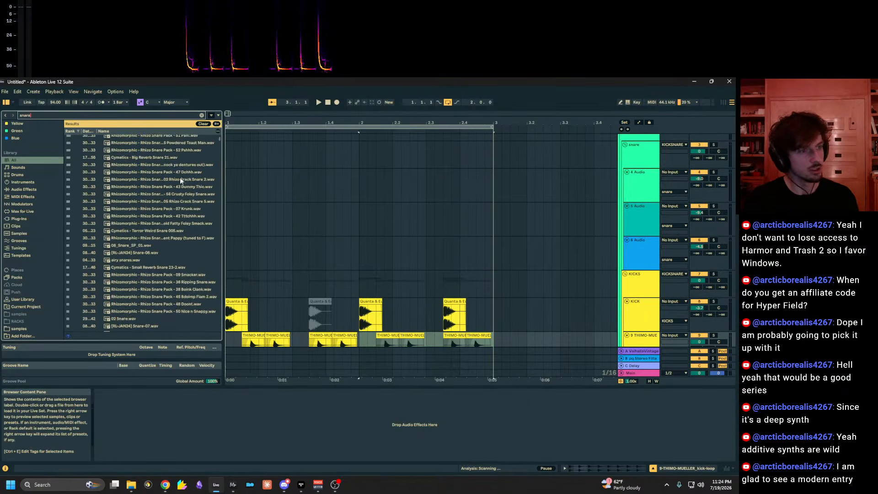
drag(218, 136, 219, 217)
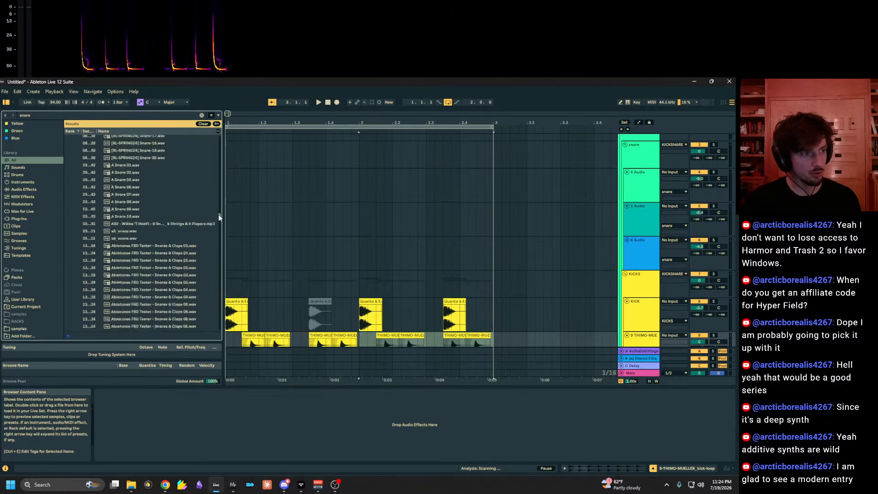
scroll(159, 257, down, 5)
scroll(353, 237, up, 2)
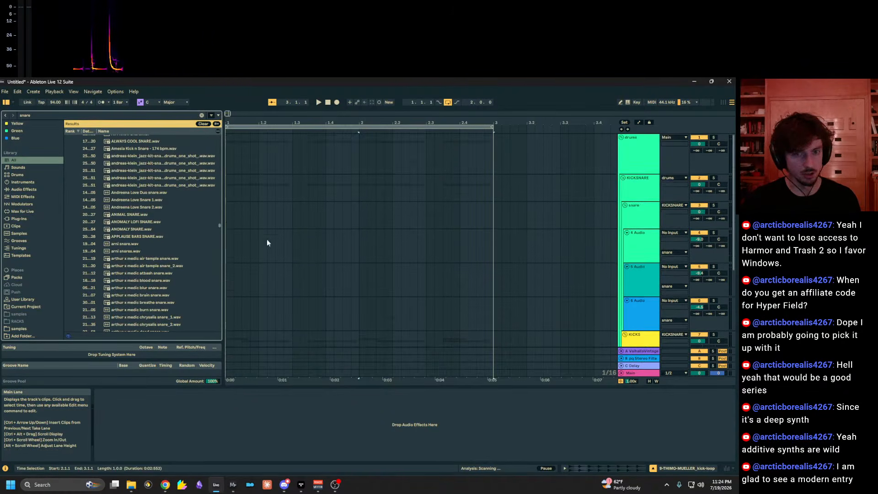
scroll(142, 250, down, 2)
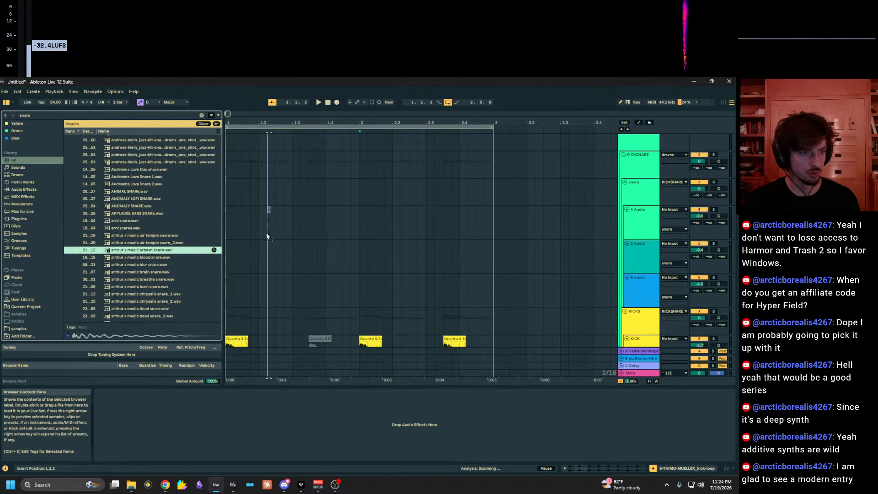
drag(267, 236, 261, 231)
drag(130, 301, 260, 271)
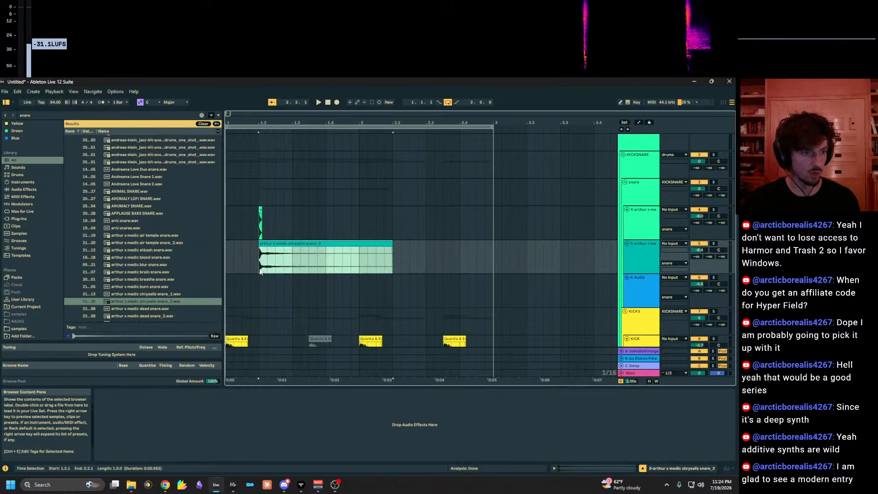
scroll(259, 271, down, 2)
drag(156, 316, 257, 242)
Insert a fourth audio track in the snare group, audition more snares and place AUT_Snare_7-1 at 1.2 on it.
scroll(337, 228, down, 2)
scroll(590, 211, up, 1)
click(652, 219)
key(ctrl+t)
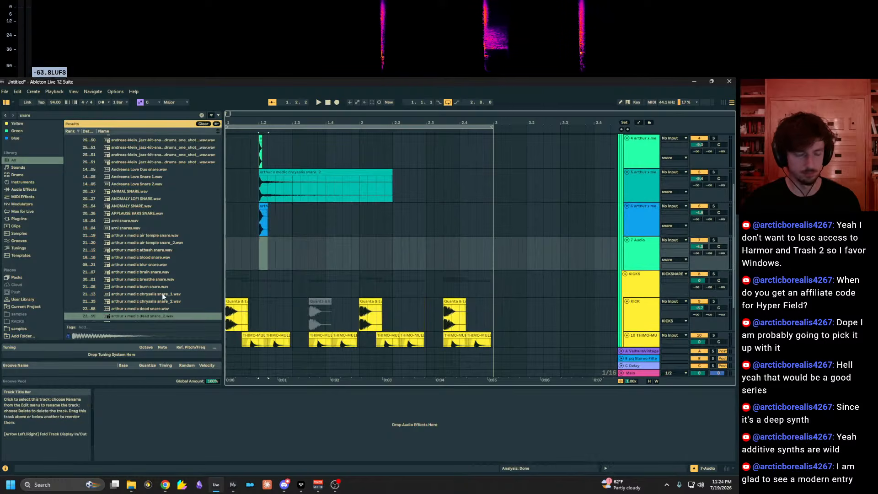
scroll(163, 296, down, 9)
click(156, 269)
scroll(156, 267, down, 4)
click(152, 265)
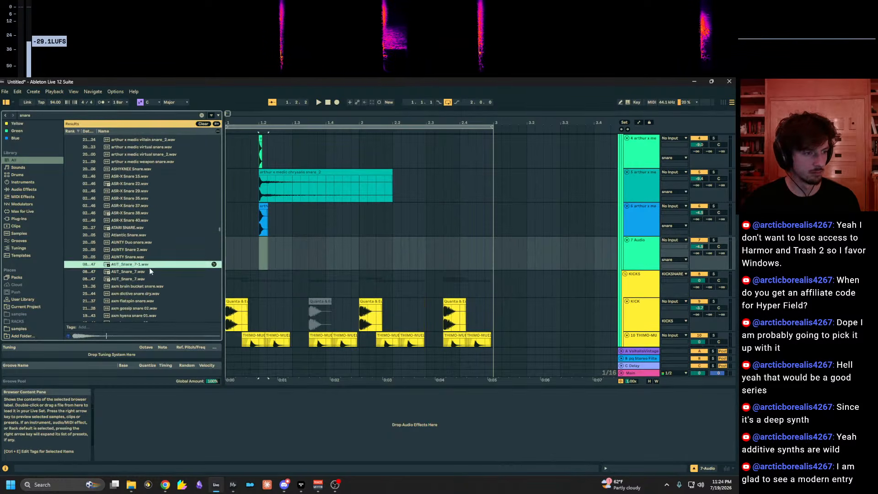
scroll(152, 267, down, 4)
click(151, 267)
click(130, 173)
drag(130, 180, 260, 249)
Audition the BBA snares and place BBA_Snare_12 at 1.2 on a fifth audio track in the snare group.
scroll(142, 238, down, 2)
scroll(142, 238, down, 2)
click(143, 240)
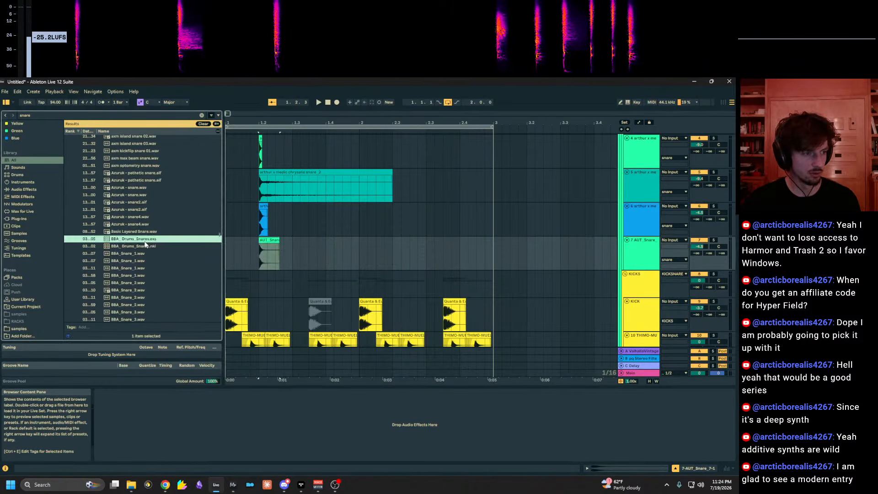
scroll(142, 241, down, 1)
click(141, 247)
scroll(141, 247, down, 3)
click(141, 248)
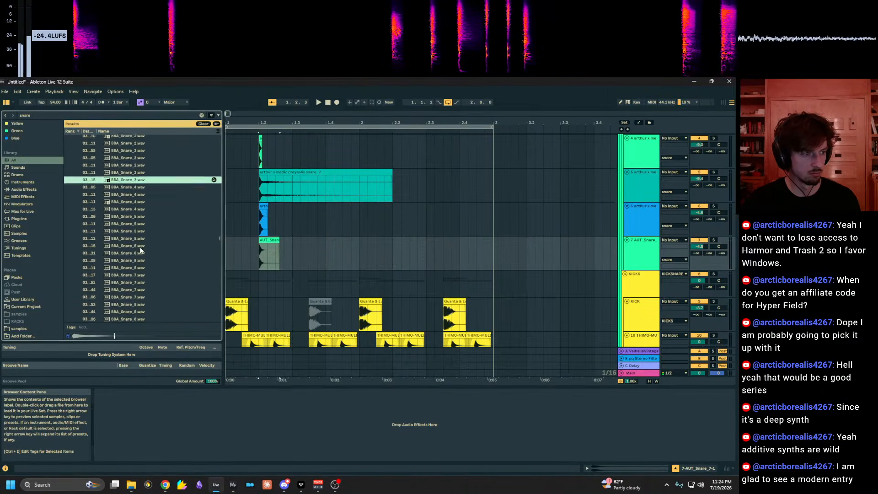
scroll(142, 250, down, 4)
click(142, 248)
scroll(141, 249, down, 4)
click(140, 248)
scroll(141, 249, down, 4)
click(141, 236)
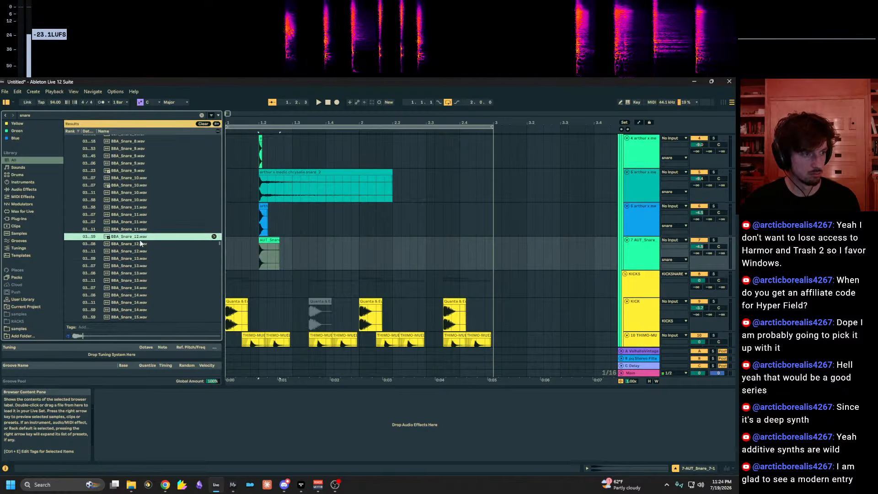
mouse_move(140, 236)
mouse_down()
mouse_move(301, 254)
mouse_move(306, 283)
mouse_move(270, 288)
mouse_up()
click(640, 252)
key(ctrl+t)
Shorten the chrysalis snare_2 clip to about the length of the AUT_Snare_7-1 clip and fade it out over its full length.
click(249, 274)
click(244, 275)
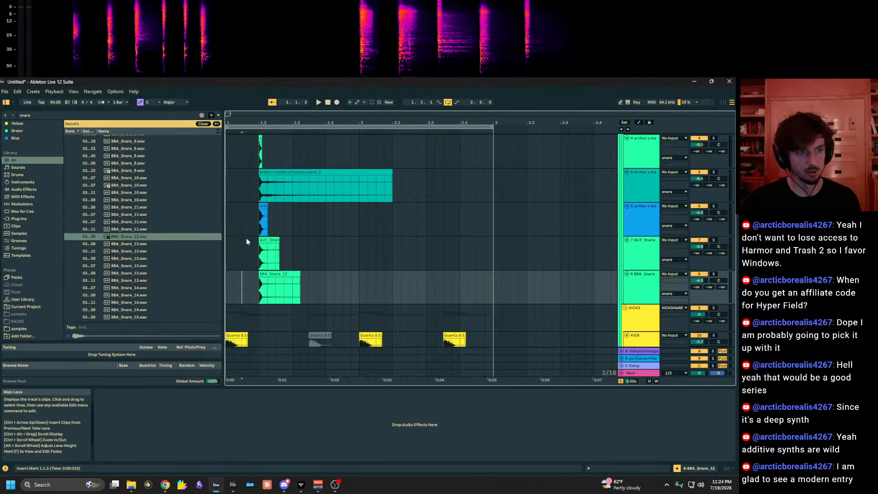
key(space)
scroll(247, 229, up, 1)
key(space)
drag(256, 122, 257, 165)
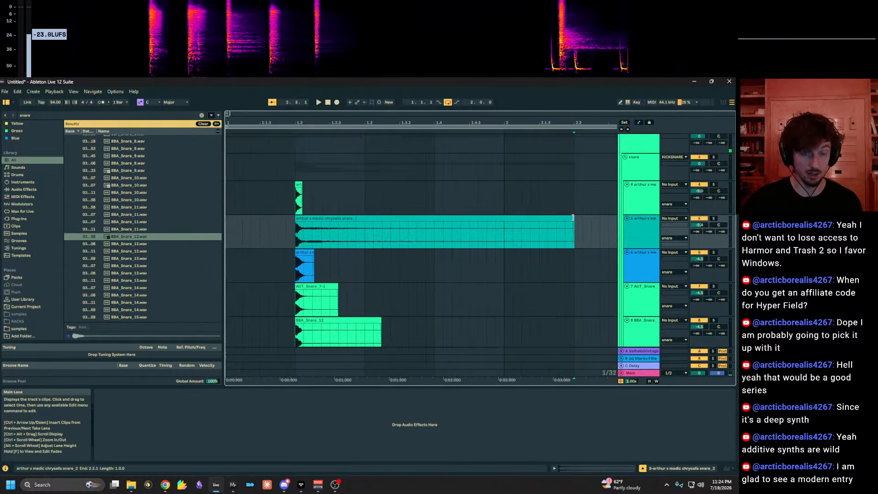
drag(575, 221, 338, 220)
drag(288, 122, 317, 172)
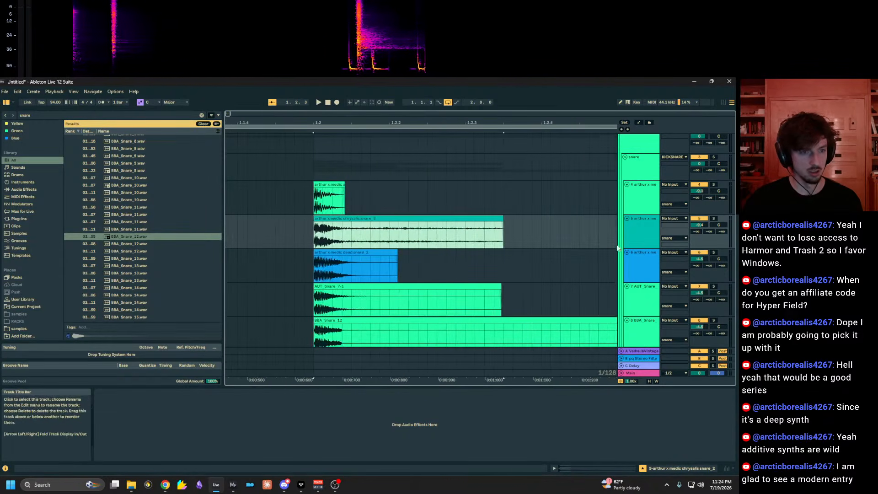
drag(503, 223, 262, 232)
key(space)
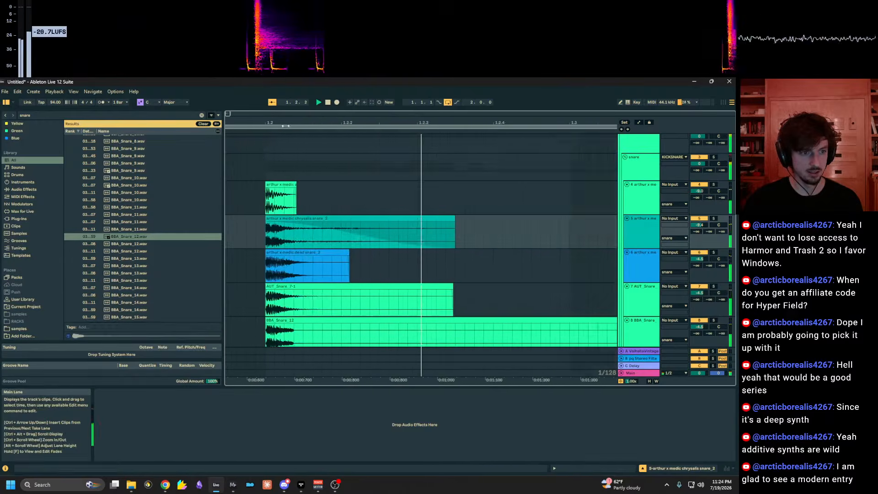
Audition the snare layers, deactivate the chrysalis snare track and adjust the gain Scale of the snare group's EQ Eight.
drag(549, 122, 549, 89)
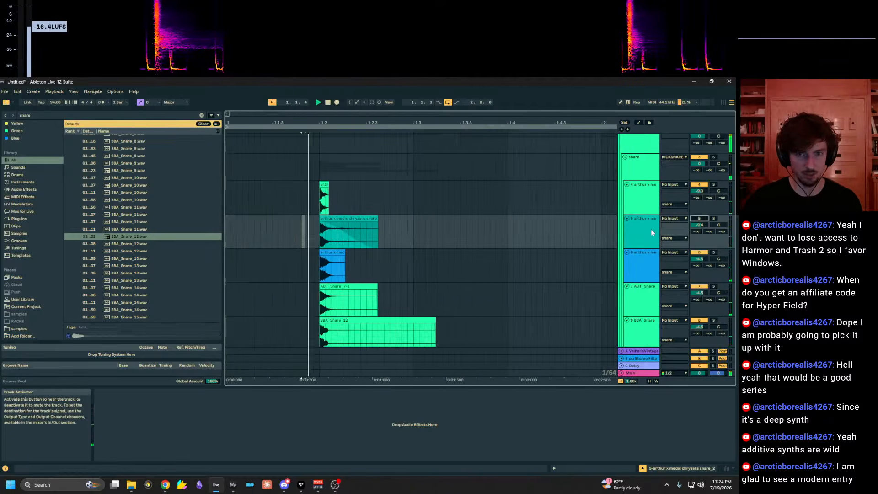
scroll(654, 229, down, 2)
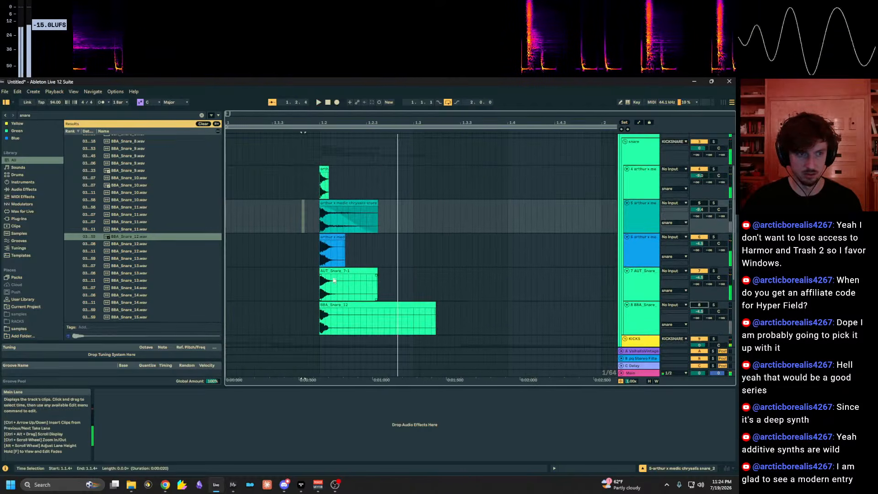
scroll(697, 278, up, 2)
click(552, 171)
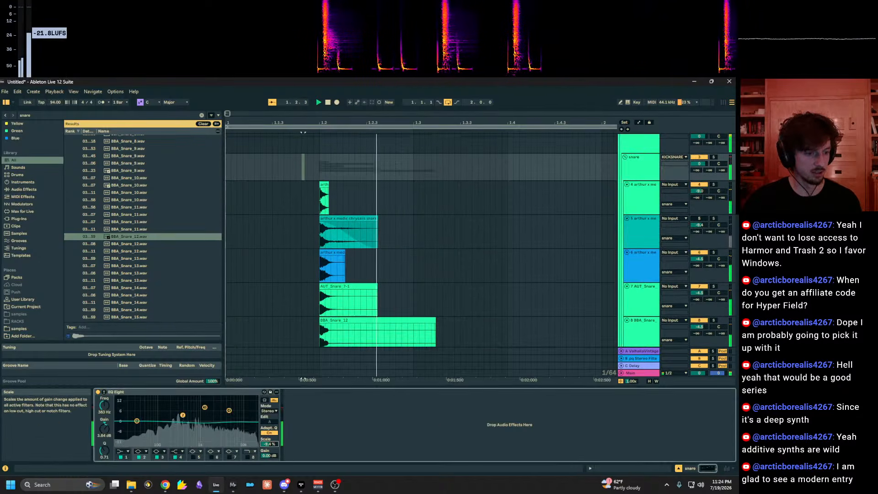
click(42, 114)
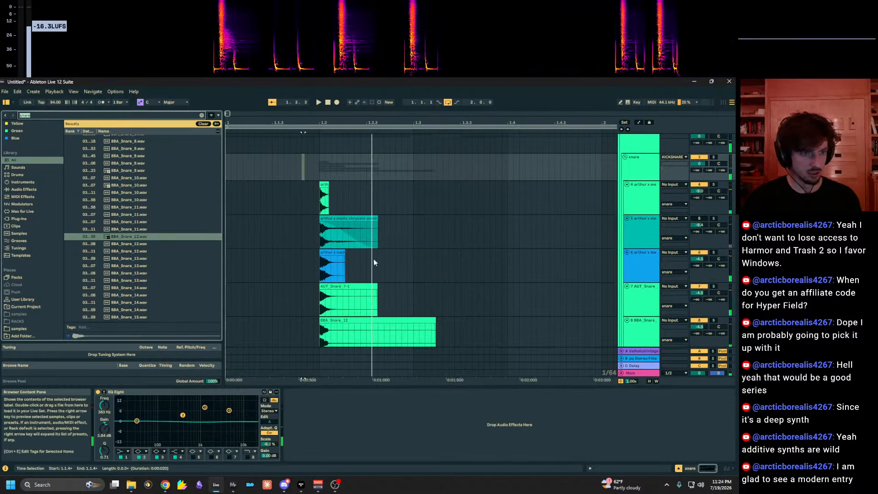
scroll(362, 222, down, 2)
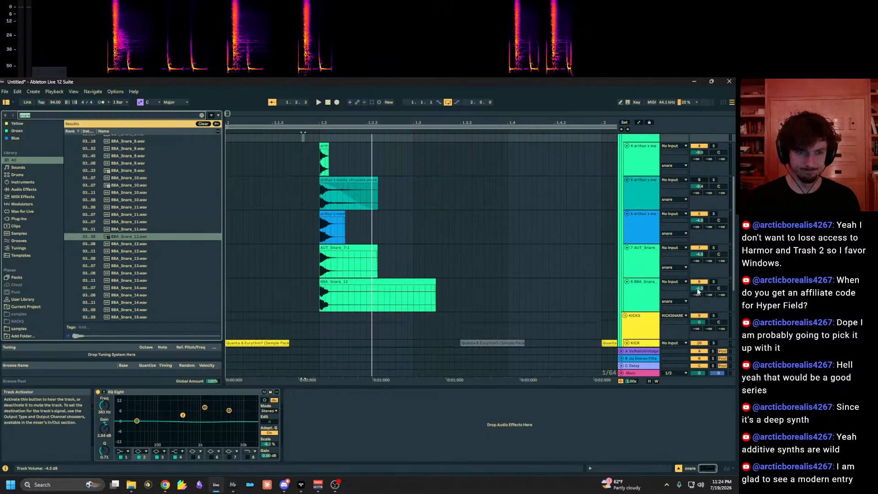
Trim the BBA_Snare_12 clip to a short hit, move it into the gap between beats 1.2 and 1.3, and audition it.
drag(436, 295, 390, 294)
key(space)
click(325, 292)
click(243, 294)
key(space)
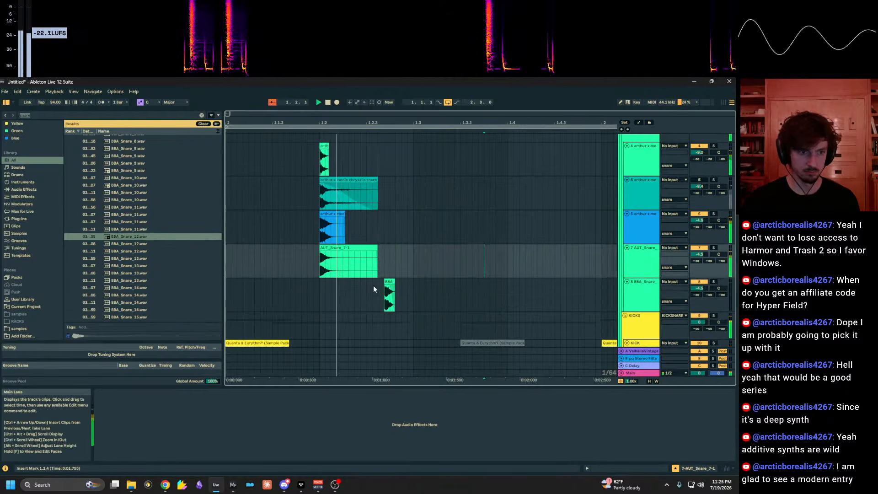
click(392, 281)
key(space)
Duplicate the time range 1.1.1 to 1.3.1 on the BBA snare track so the short hit repeats in the second half of bar 1.
drag(414, 294, 226, 294)
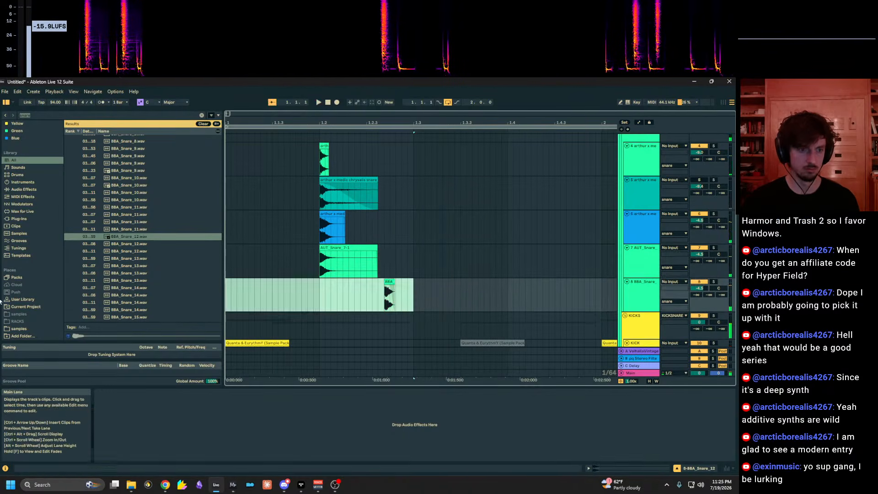
key(ctrl+d)
click(430, 276)
drag(602, 295, 225, 293)
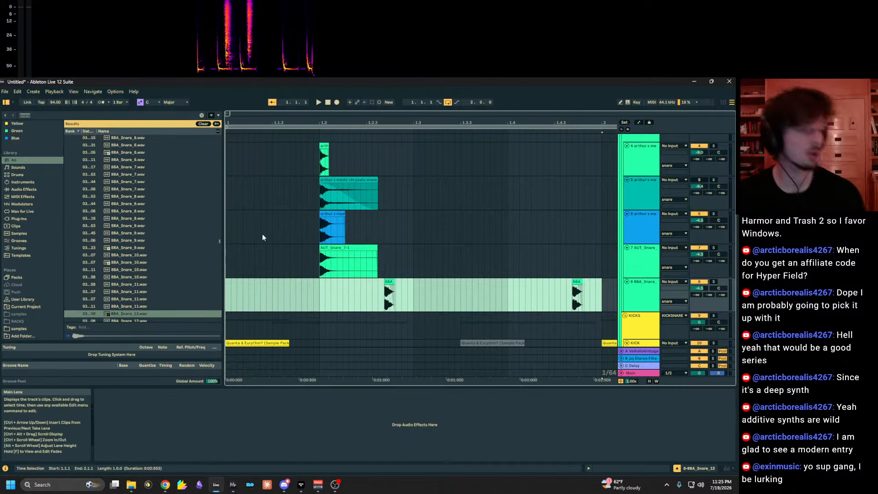
Look through the snare search results and audition some of the BIG WJITE CLAP & SNARE samples.
scroll(188, 194, up, 1)
scroll(185, 210, down, 10)
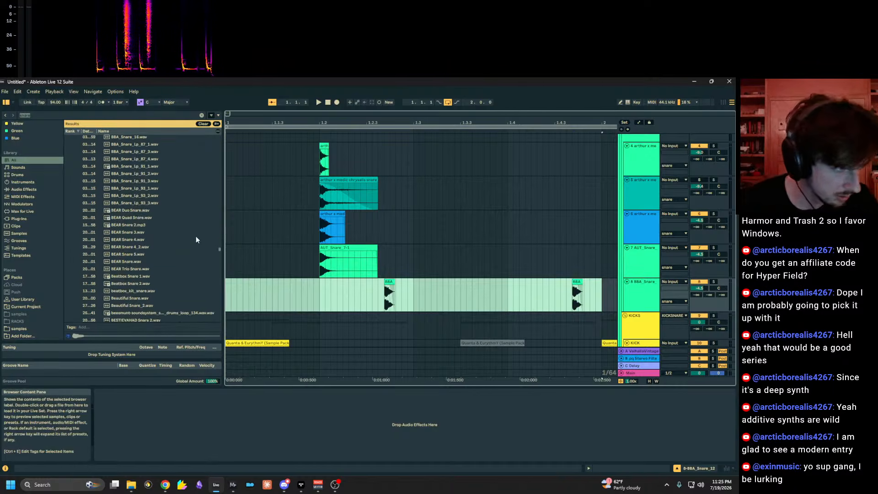
scroll(185, 240, down, 8)
click(182, 249)
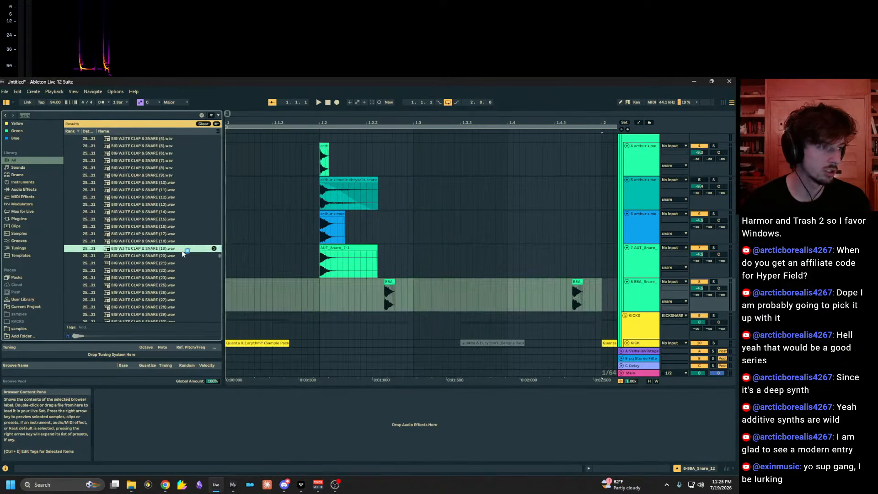
scroll(176, 253, down, 6)
click(157, 272)
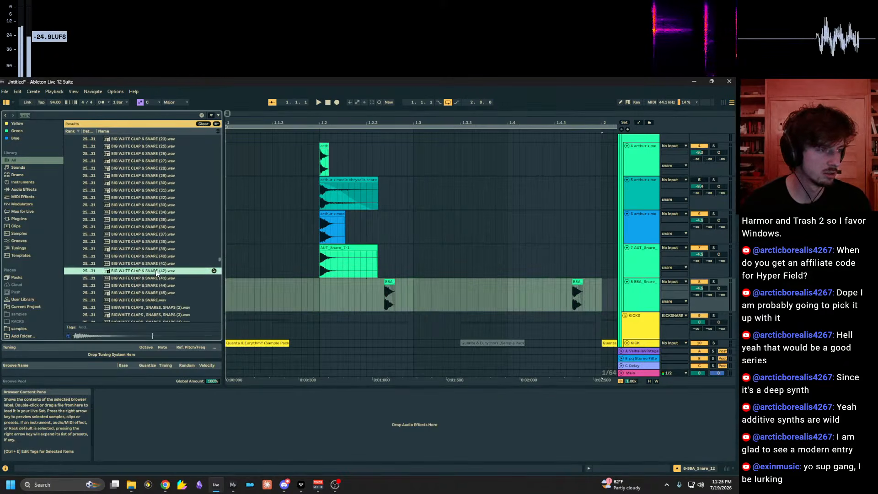
scroll(337, 264, up, 3)
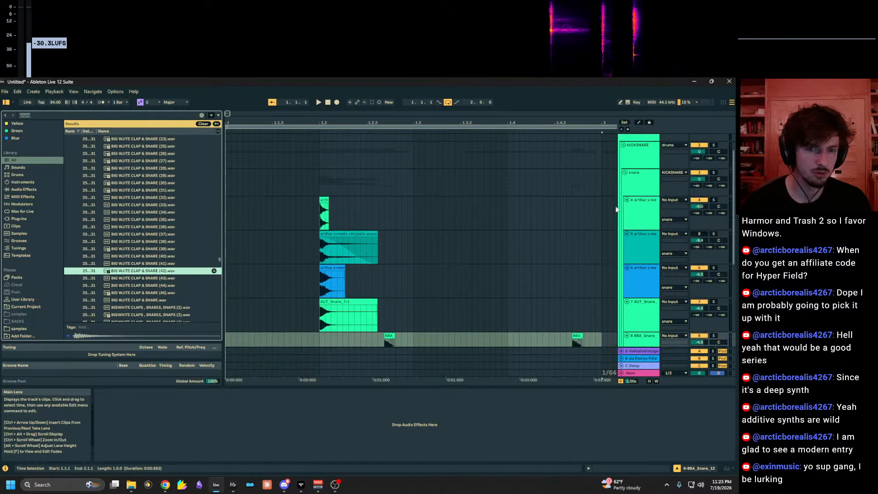
Search the browser for "eq 8", insert a second EQ Eight after the existing one on the snare group, and play the groove.
click(639, 189)
click(39, 116)
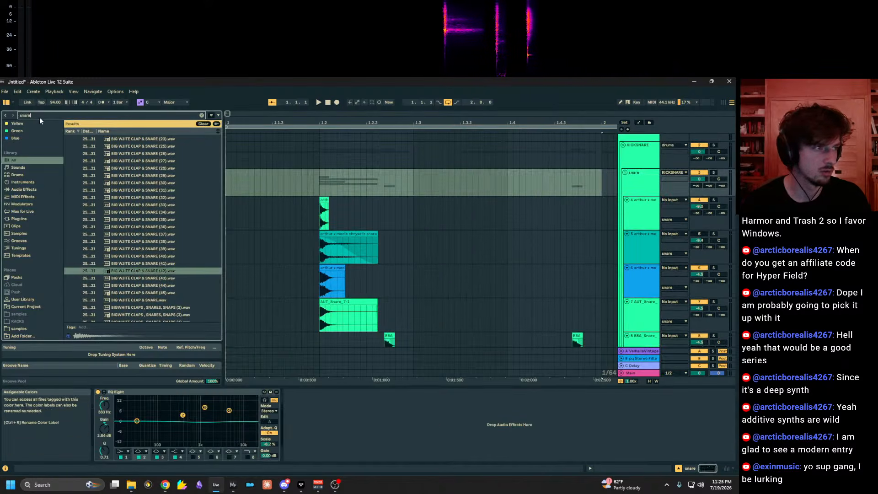
text(eq 8)
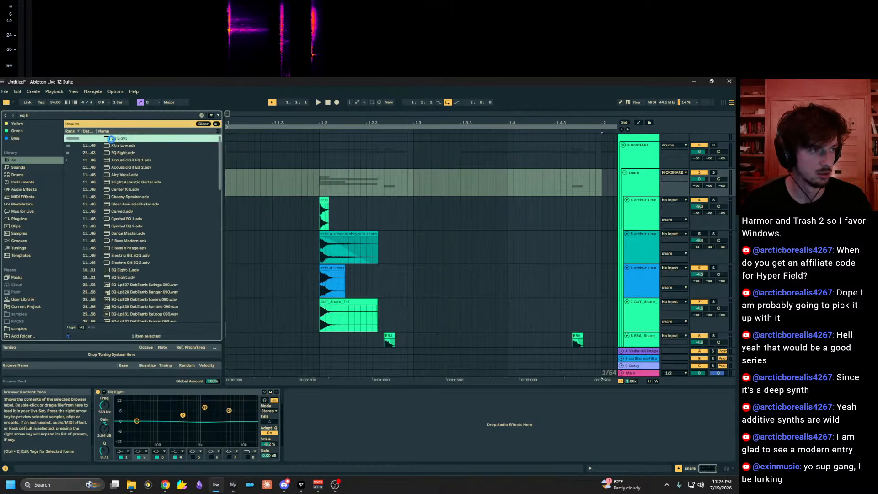
drag(111, 138, 374, 398)
key(space)
key(space)
Boost one band of the second EQ Eight by 15.0 dB with a Q of 2.70 while auditioning the snare group.
drag(294, 451, 294, 430)
key(space)
key(space)
drag(373, 398, 372, 398)
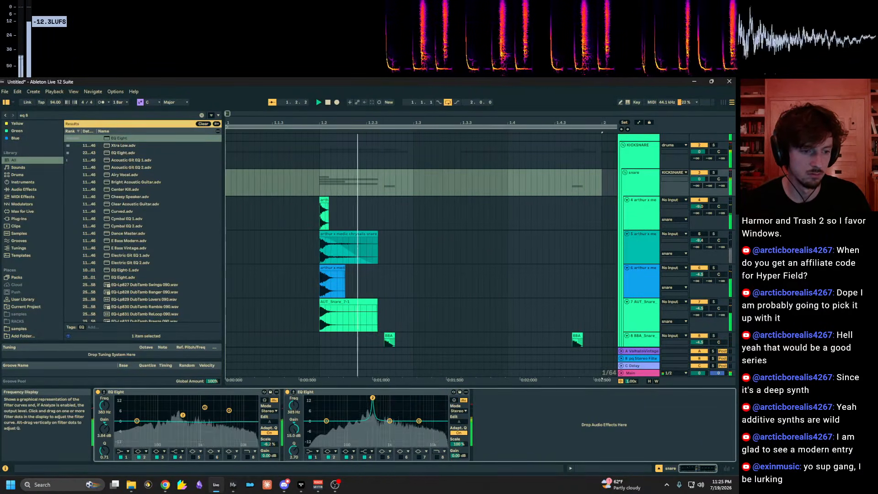
key(space)
key(space)
Tune the boosted band to about 202 Hz and set the second EQ Eight's Scale to 94%, comparing by playback.
mouse_move(459, 444)
mouse_down()
mouse_move(459, 423)
mouse_move(458, 462)
mouse_move(457, 440)
mouse_up()
key(space)
key(space)
key(space)
key(space)
key(space)
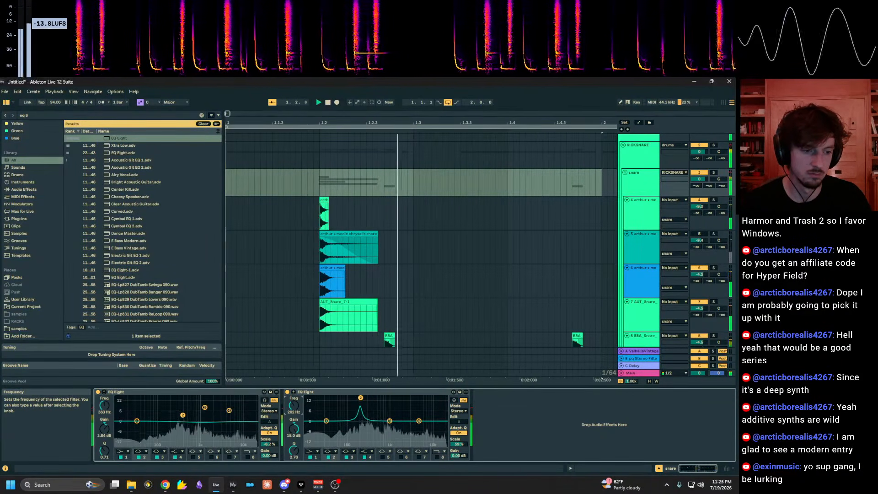
drag(459, 444, 458, 431)
key(space)
key(space)
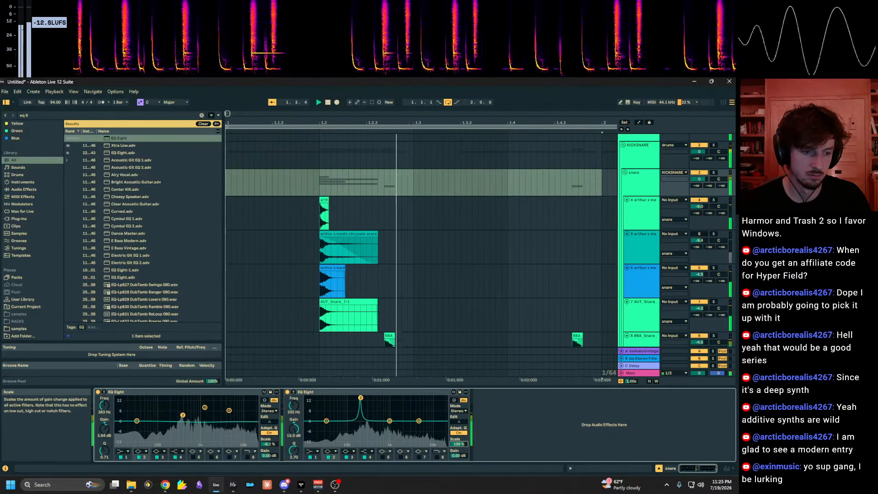
key(space)
key(space)
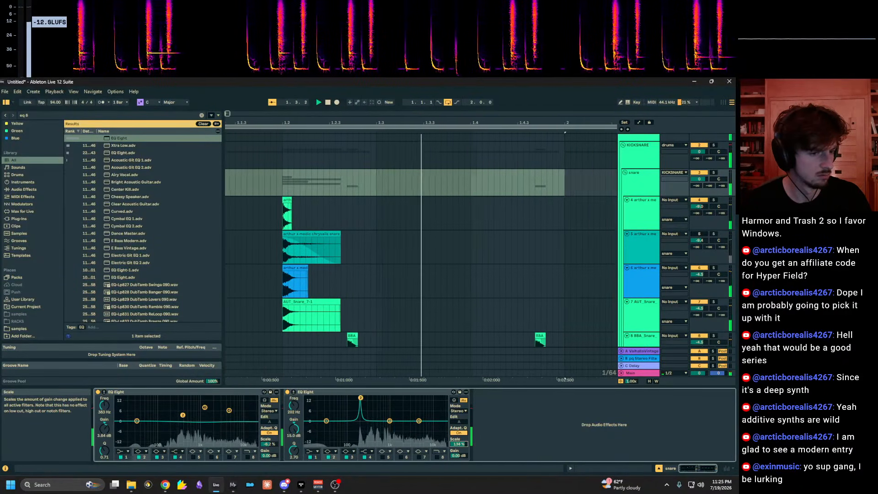
key(ctrl+z)
drag(459, 444, 459, 435)
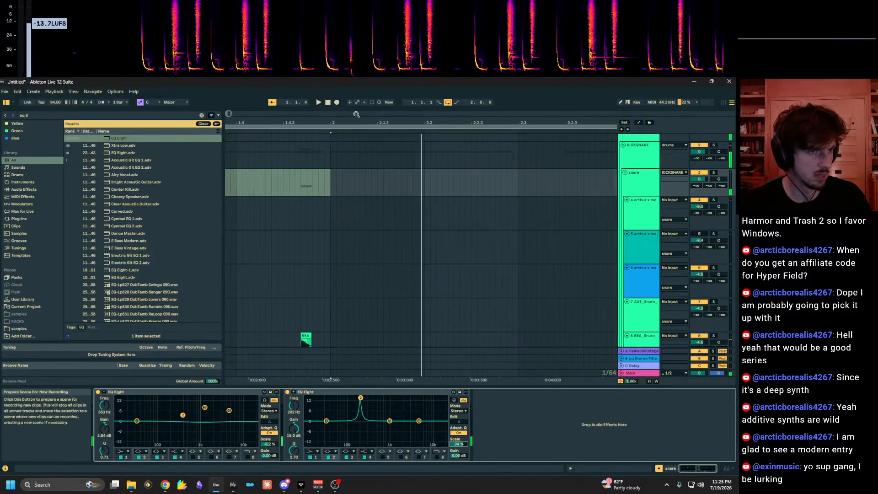
Search the browser for "st4b", add the ST4b plug-in to the snare group, and close its window with the default settings kept.
drag(357, 114, 560, 109)
click(70, 115)
text(st4b)
click(114, 139)
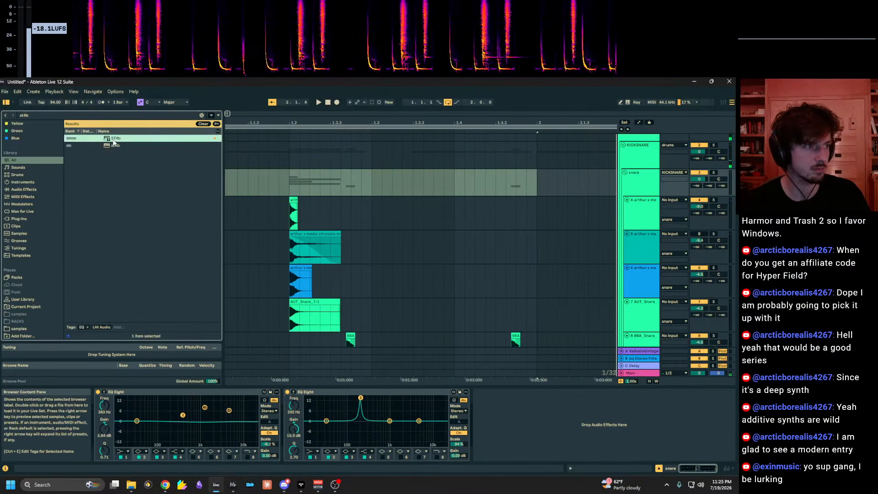
double_click(113, 139)
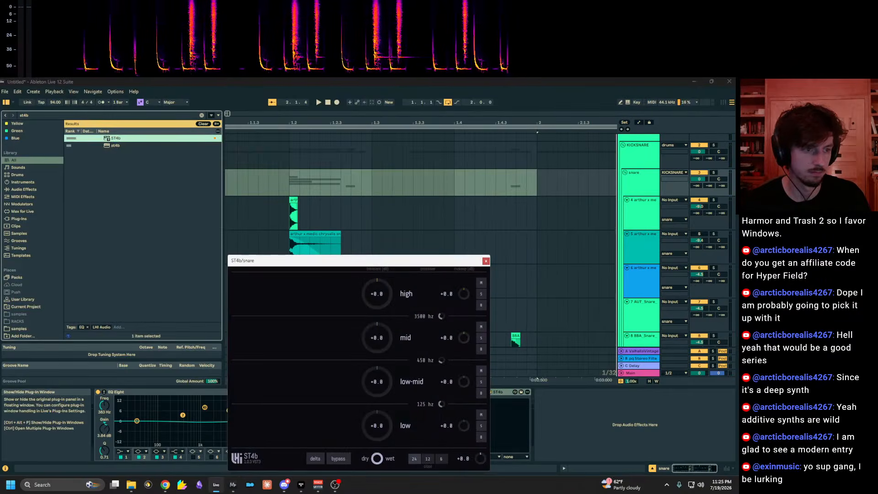
key(space)
click(485, 261)
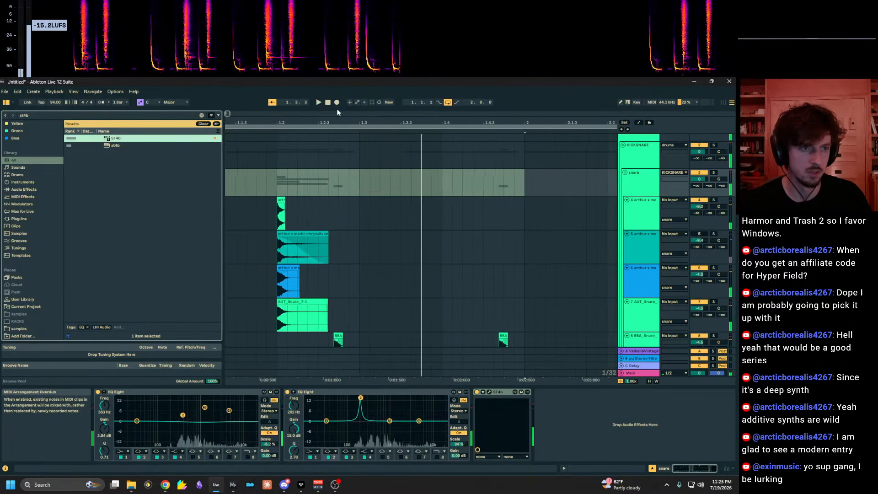
Duplicate the range 1.1.1 to 1.3.1 of the four upper snare layers three times to fill two bars.
drag(337, 120, 373, 113)
scroll(377, 226, down, 2)
drag(345, 161, 154, 252)
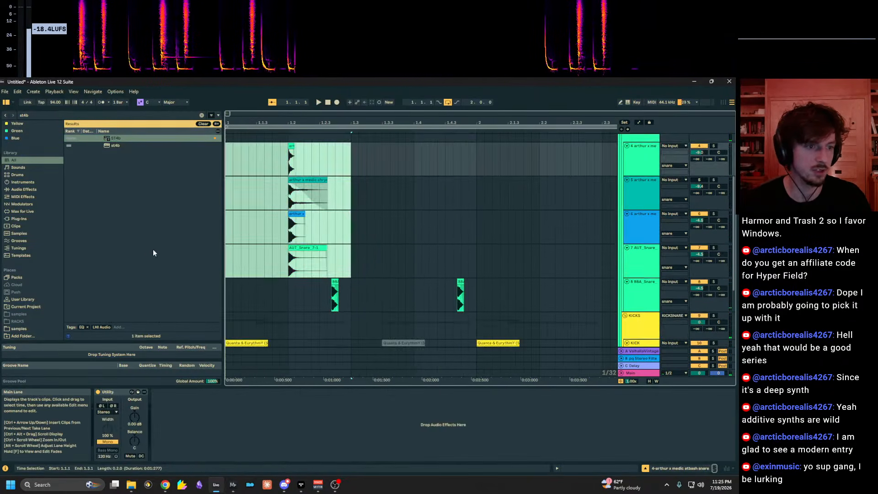
key(ctrl+d)
key(ctrl+d)
key(ctrl+d)
Copy the layered snare hit at 2.4, paste it at 2.2.4 as an extra hit, and play the groove.
drag(430, 123, 531, 114)
drag(520, 265, 473, 158)
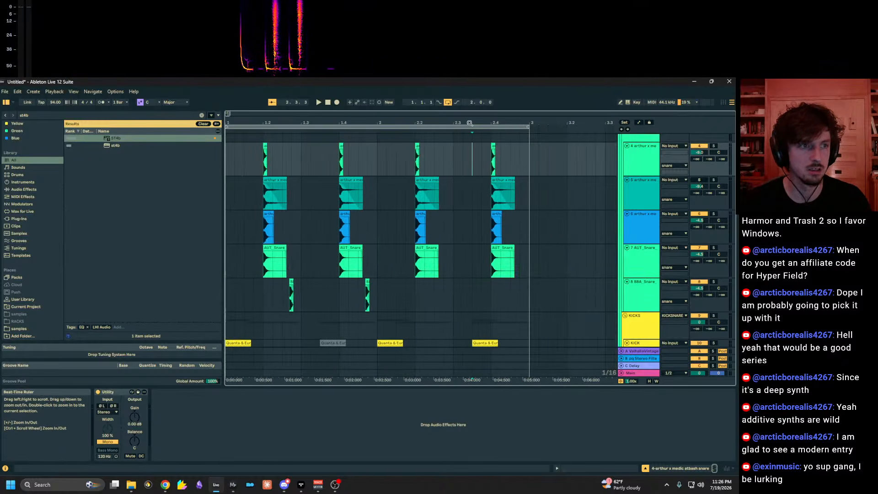
drag(495, 123, 524, 141)
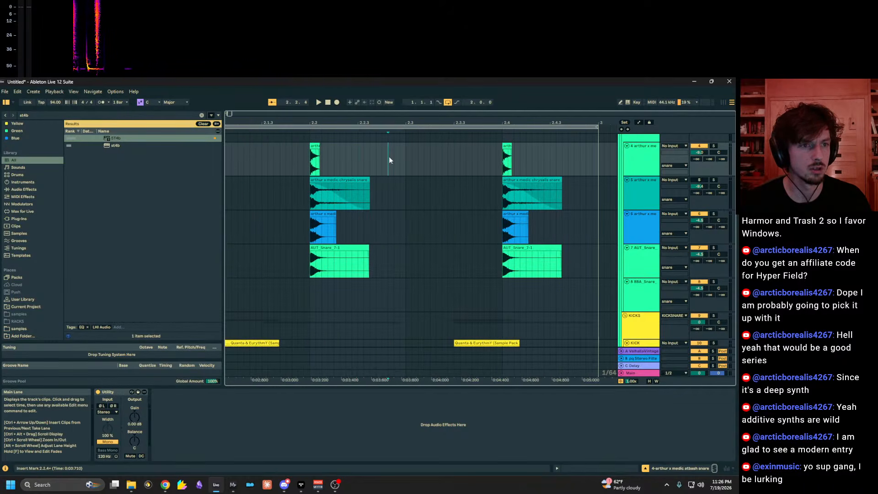
click(383, 157)
key(ctrl+v)
drag(386, 122, 436, 137)
click(342, 158)
key(space)
Deactivate the last kick clip in bar 2 on the KICK track and the second BBA_Snare_12 clip.
scroll(487, 318, down, 4)
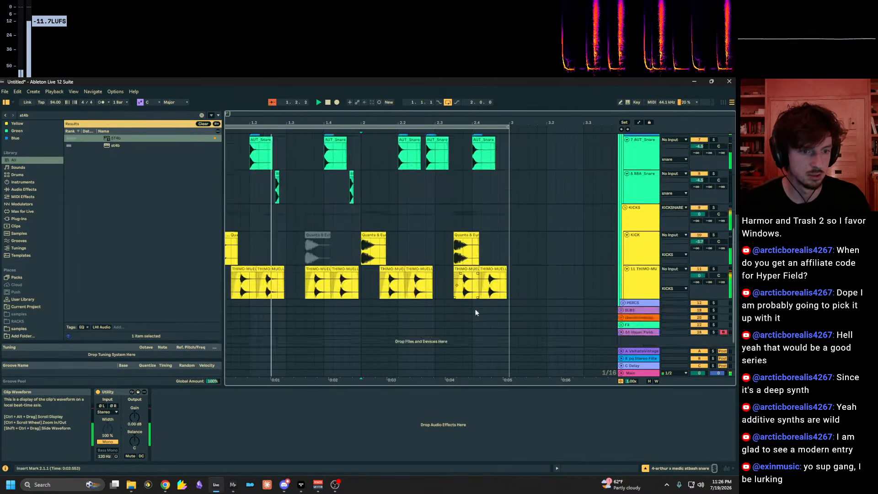
click(474, 235)
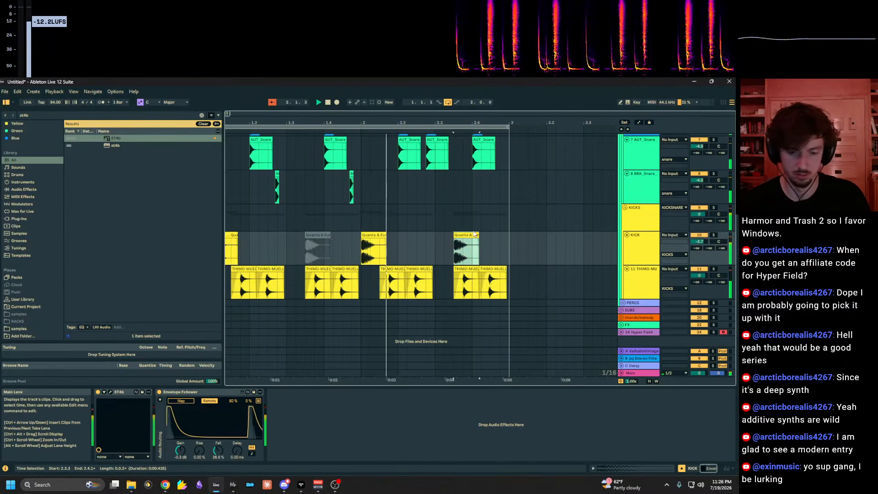
key(0)
scroll(366, 243, up, 2)
drag(360, 232, 206, 224)
key(0)
click(310, 219)
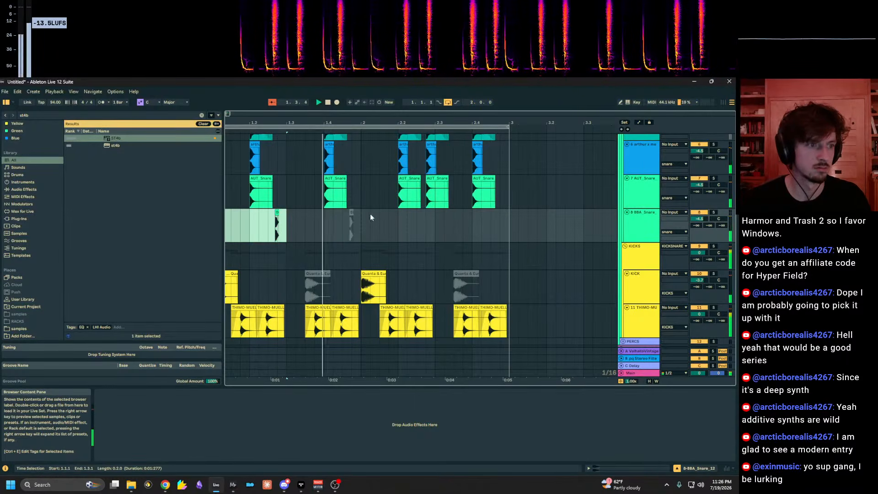
key(space)
Unfold the PERCS group and open the Addictive Drums 2 plug-in window from its track.
scroll(659, 256, down, 2)
click(624, 297)
scroll(630, 300, down, 2)
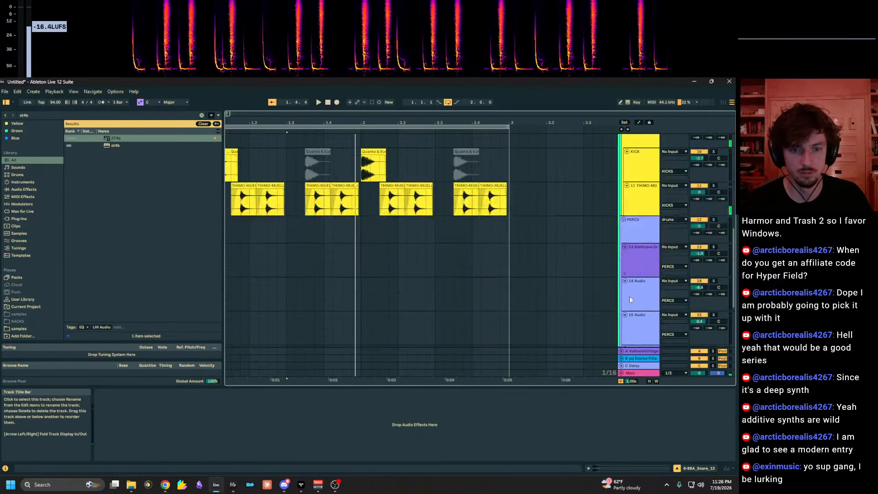
click(640, 261)
click(109, 392)
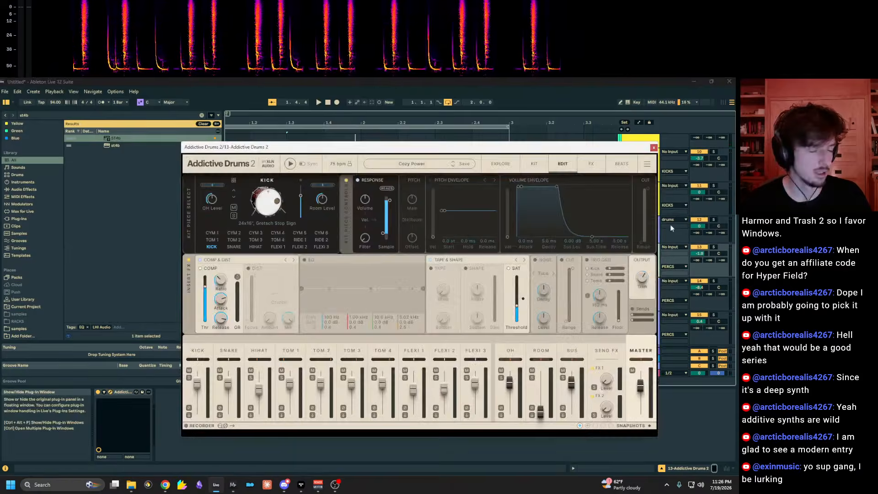
Audition several Vintage Dead presets in the Addictive Drums 2 preset browser and load The Polygraph Kit.
click(434, 169)
click(230, 252)
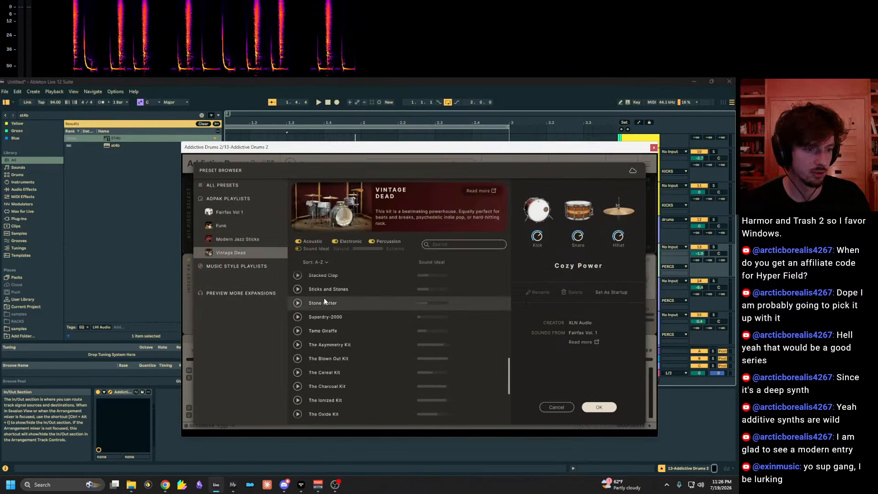
click(297, 317)
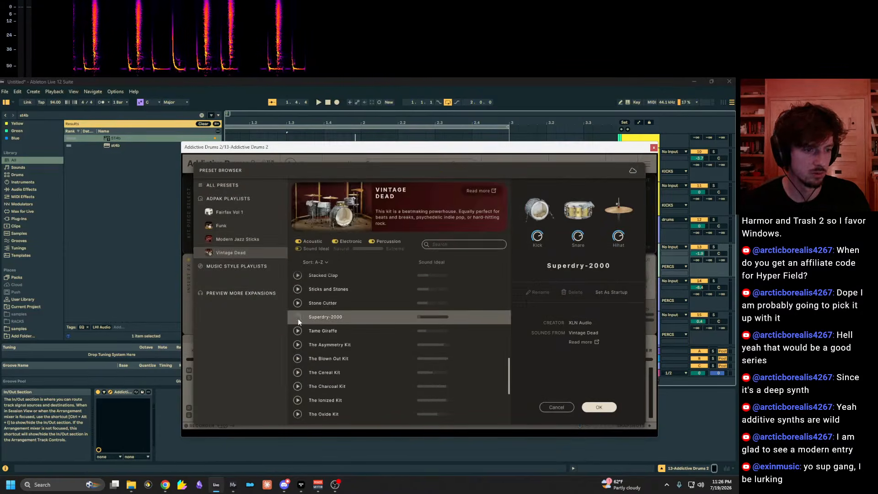
click(301, 346)
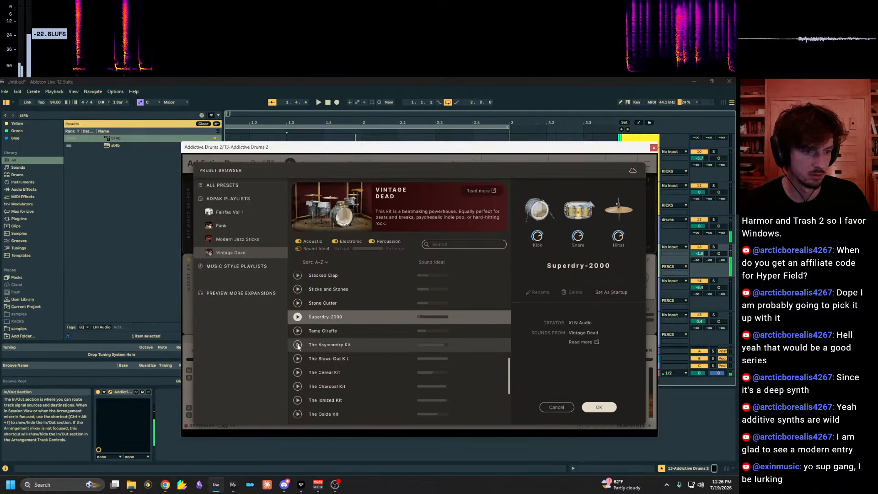
click(298, 359)
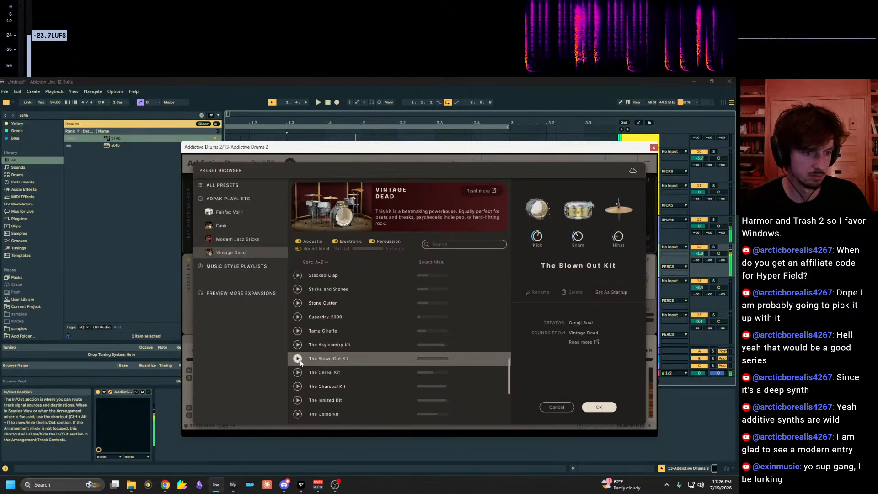
click(299, 347)
scroll(345, 348, down, 3)
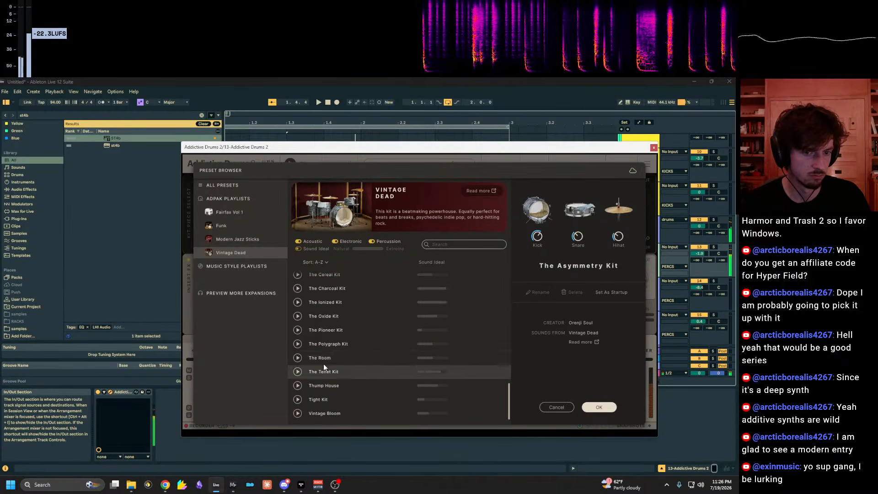
click(300, 358)
key(Up)
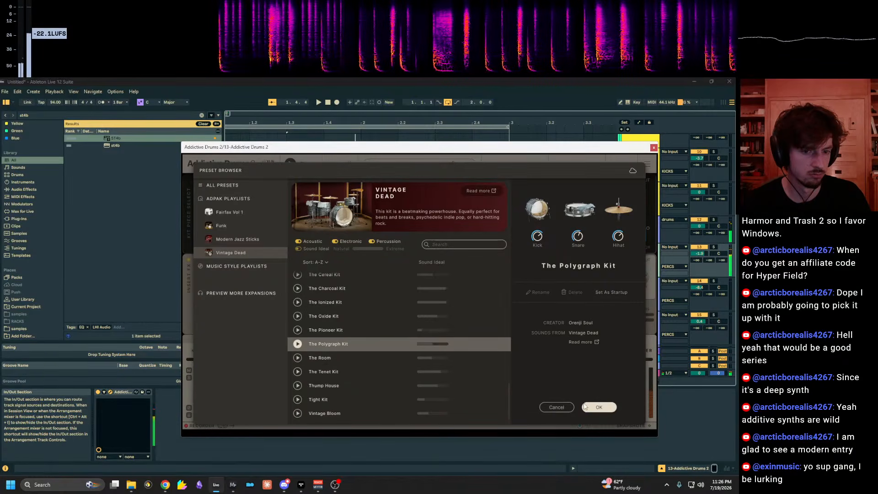
click(599, 408)
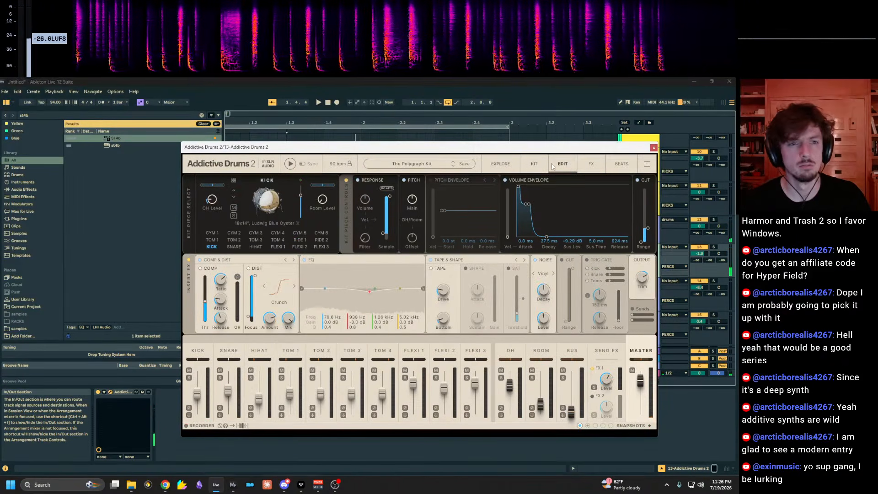
Browse the Dead Beats & Songs MIDI beats, place Dead Beat 03 Hihat 16th Var. at 1.1.1 on the Addictive Drums track and audition it.
click(624, 163)
drag(375, 148, 647, 154)
scroll(451, 218, down, 3)
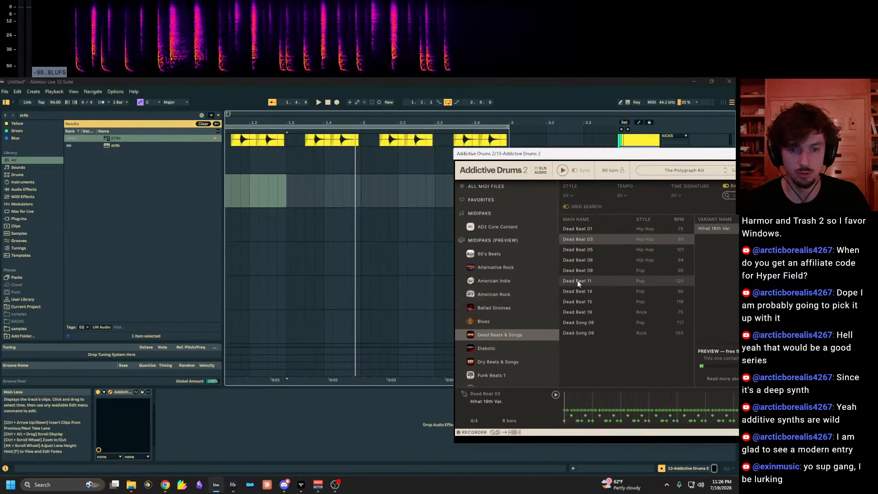
drag(581, 281, 227, 182)
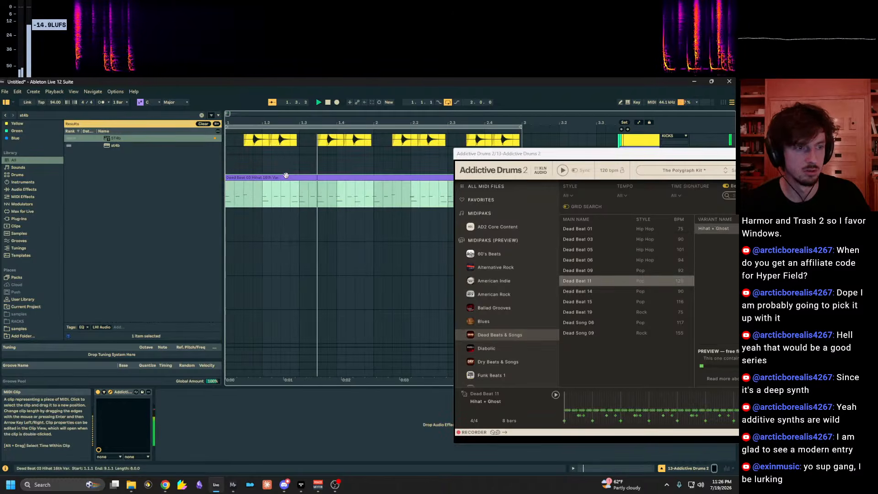
scroll(286, 178, up, 2)
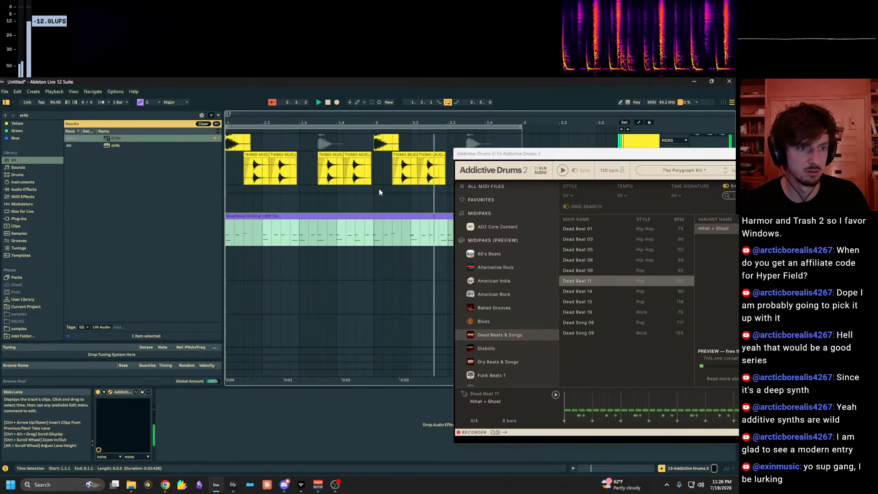
Open the Dead Beat 03 Hihat 16th Var. clip's notes and transpose every C1 note after the first up to C2.
drag(534, 155, 738, 149)
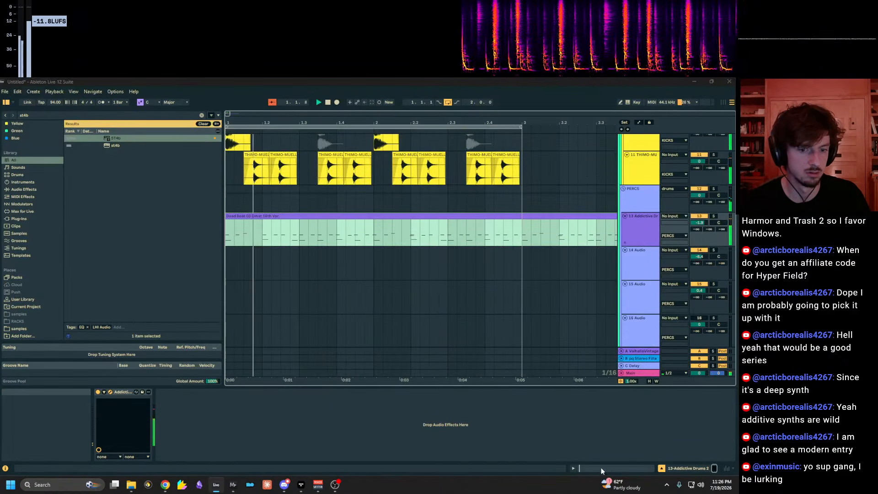
key(space)
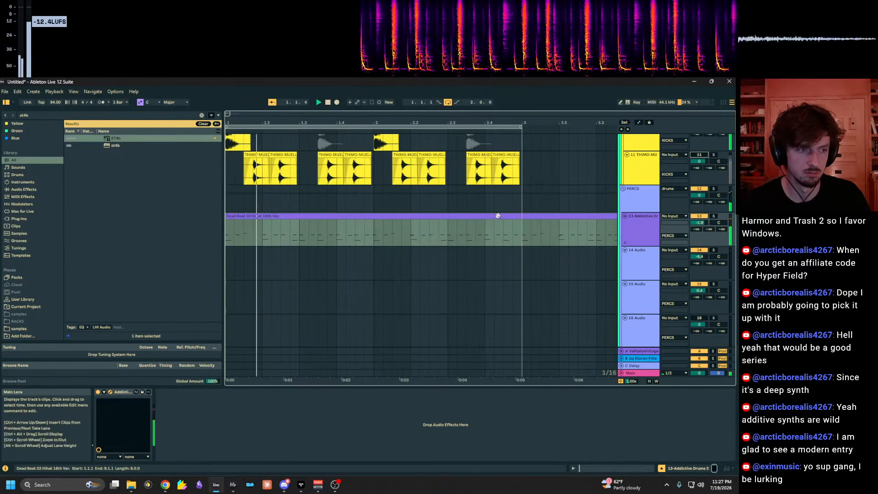
double_click(419, 233)
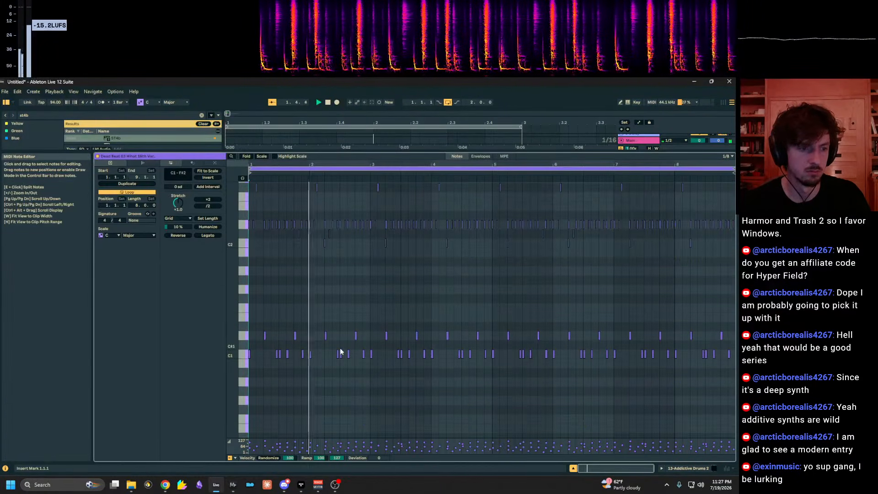
drag(734, 399, 736, 399)
key(Up)
key(Up)
key(Up)
key(Up)
key(Up)
key(Up)
key(Up)
key(Up)
key(Up)
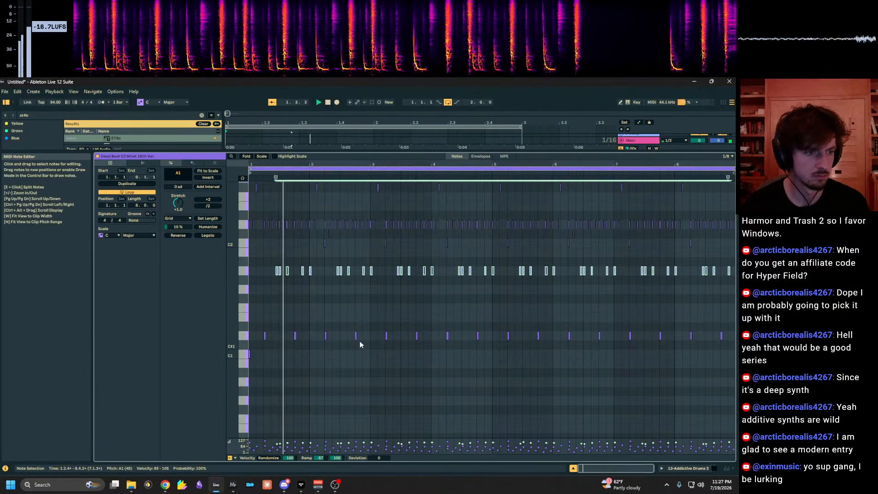
key(Down)
key(Down)
key(Down)
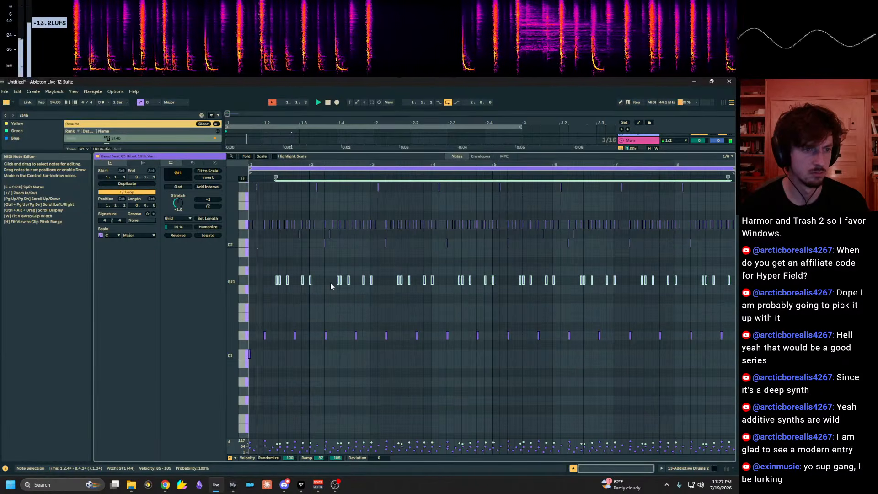
key(Up)
key(Up)
key(Up)
key(Up)
key(Up)
key(Up)
key(Up)
key(Down)
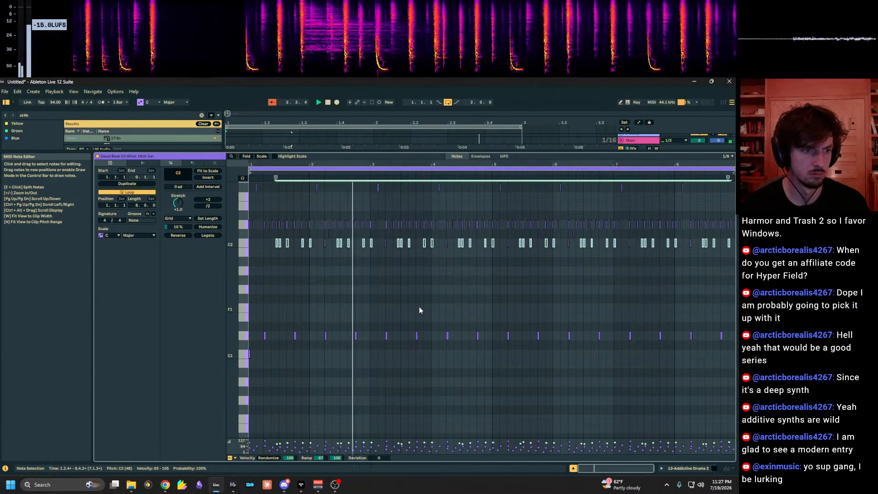
Duplicate the Addictive Drums track inside the PERCS group.
click(689, 469)
scroll(592, 277, down, 3)
click(642, 263)
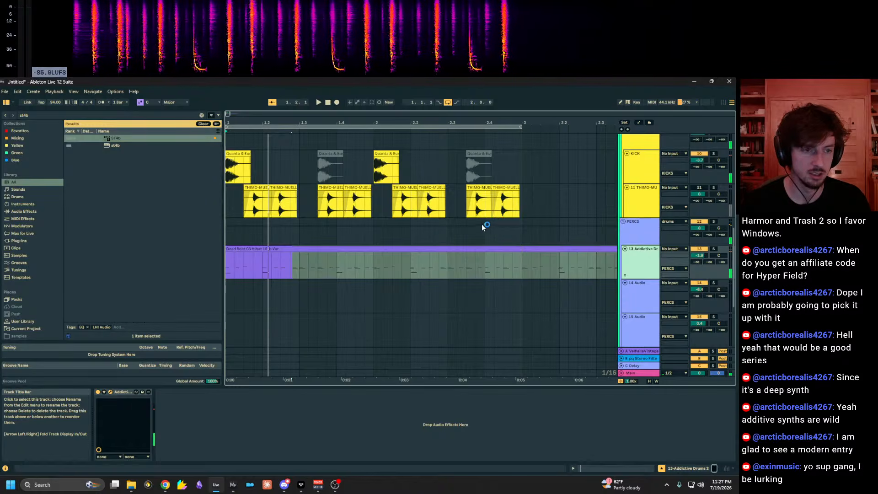
scroll(403, 230, up, 2)
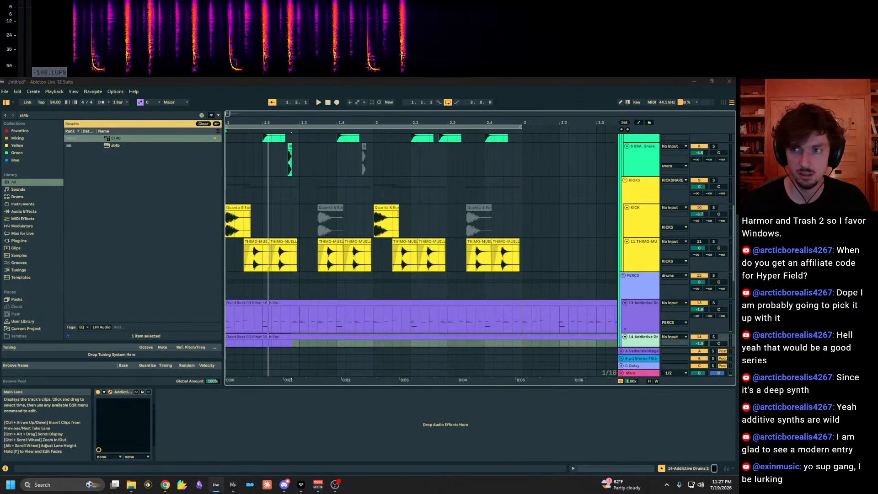
Place the Dead Beat 11 Hihat + Ghost beat at 1.1.1 on the duplicated Addictive Drums track and audition it.
drag(344, 146, 560, 137)
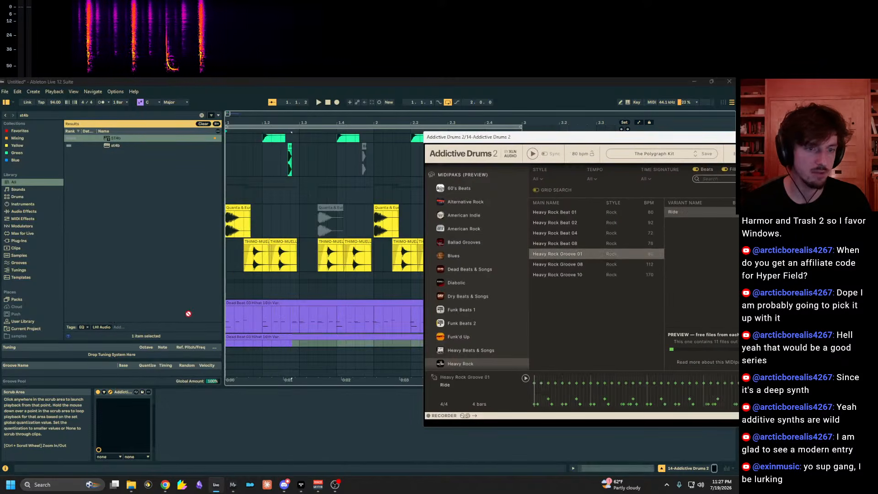
drag(239, 342, 229, 334)
key(space)
click(272, 322)
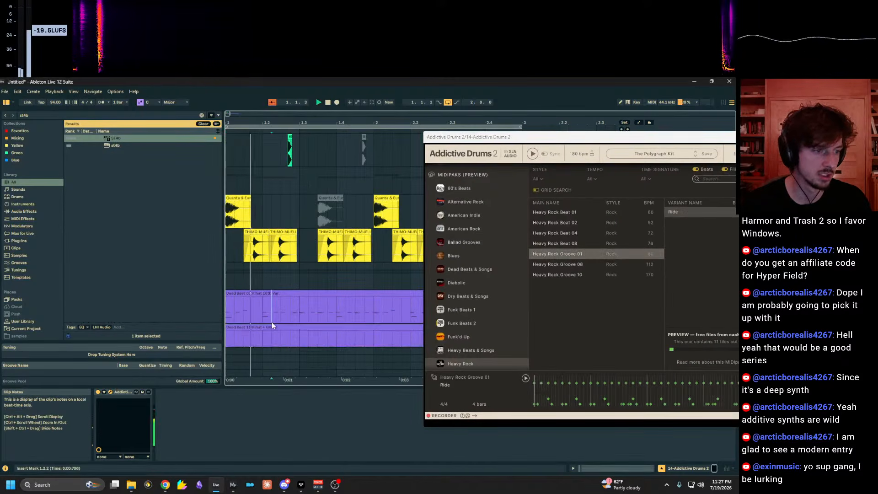
click(280, 326)
Bring up the kit mixer of the first Addictive Drums track's plug-in, play the loop and move the window aside.
scroll(280, 326, down, 5)
mouse_move(394, 139)
mouse_down()
mouse_move(869, 142)
mouse_move(705, 151)
mouse_move(232, 120)
mouse_up()
scroll(589, 322, down, 1)
scroll(589, 322, down, 1)
key(space)
click(477, 259)
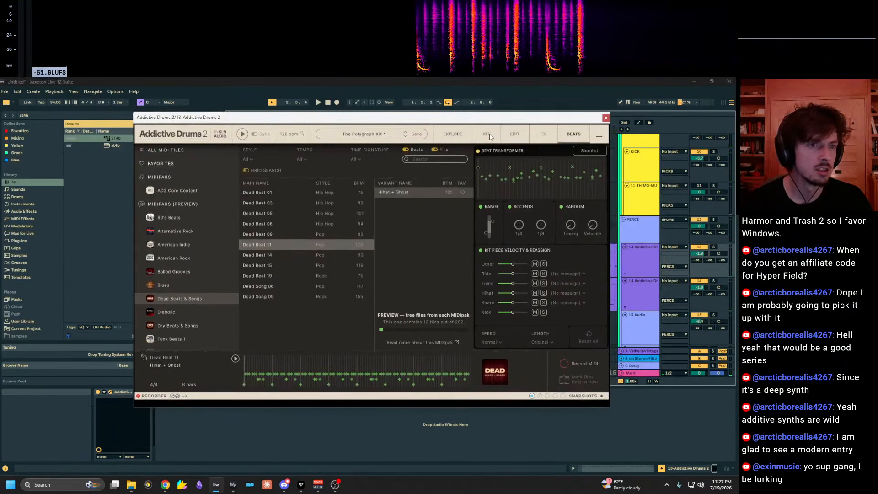
click(486, 134)
key(space)
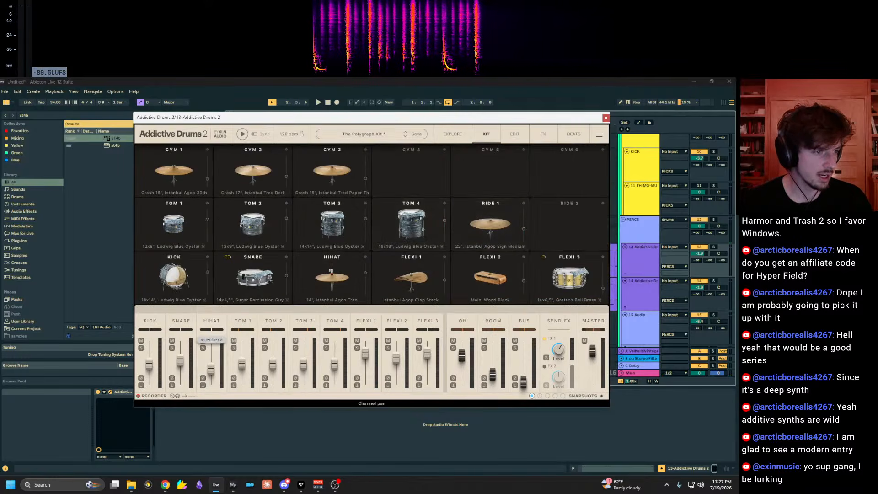
drag(284, 117, 256, 424)
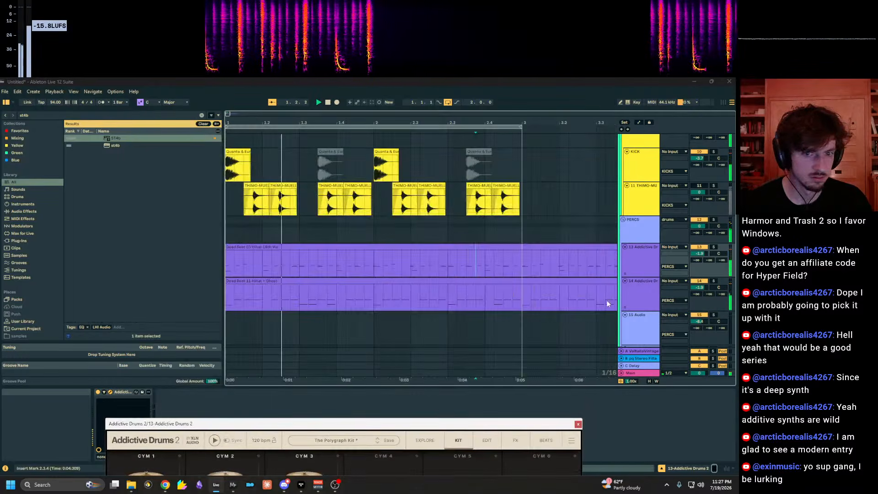
Compare the loop without and with the second Addictive Drums track by switching the track off and on.
scroll(714, 273, up, 3)
scroll(686, 275, down, 4)
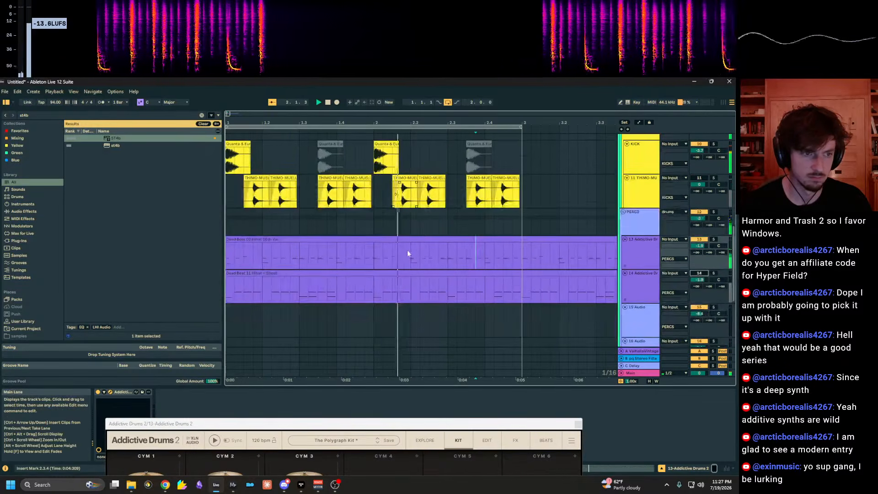
click(699, 273)
Bring up the kit mixer of the second Addictive Drums track's plug-in and move its window clear of the arrangement.
click(643, 286)
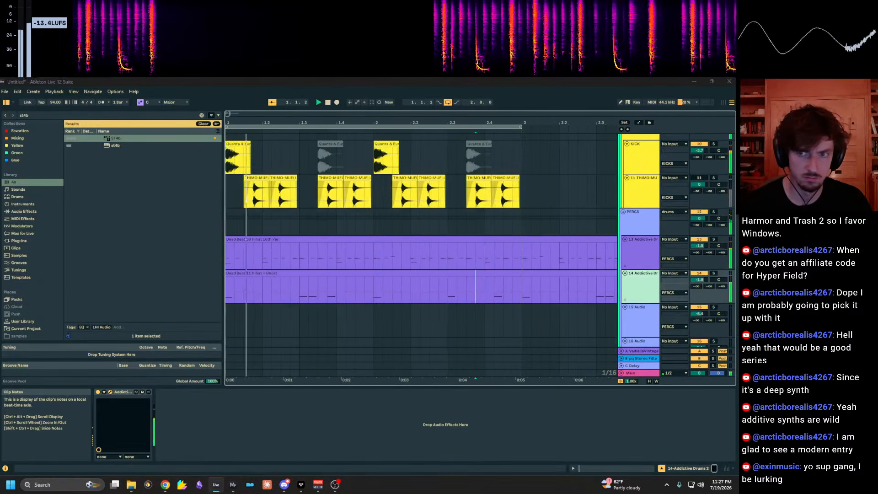
drag(531, 115, 238, 105)
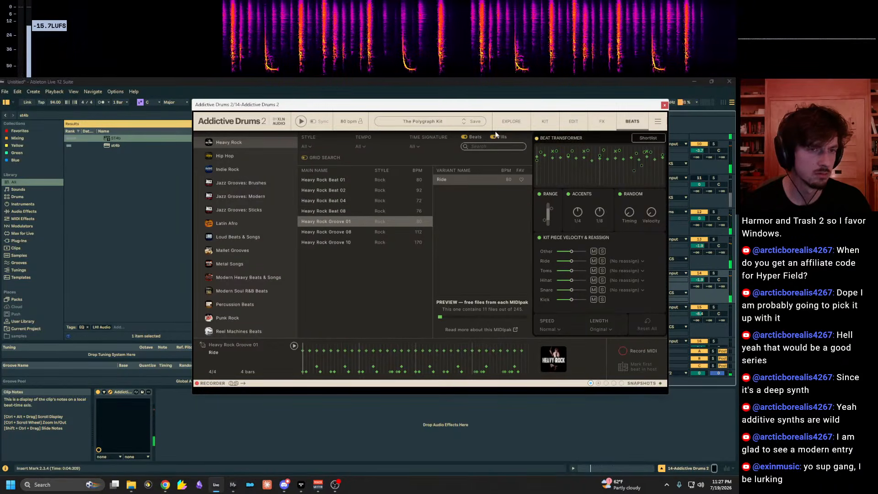
click(544, 122)
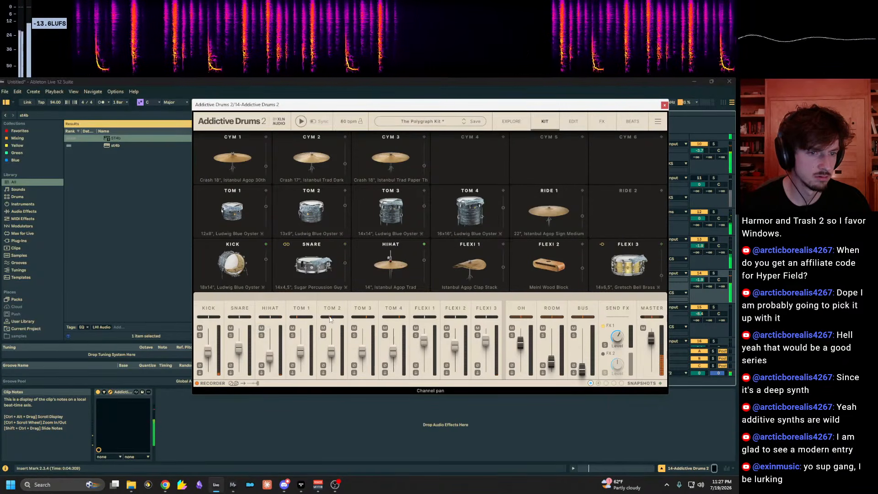
drag(537, 104, 504, 349)
key(space)
scroll(452, 257, down, 3)
scroll(416, 243, up, 6)
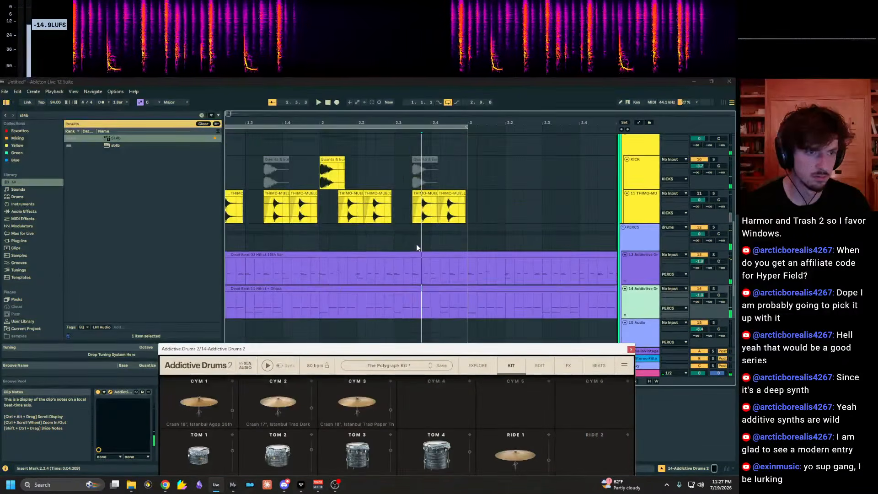
scroll(420, 243, down, 4)
Solo the second Addictive Drums track, play it and close its plug-in window.
click(425, 239)
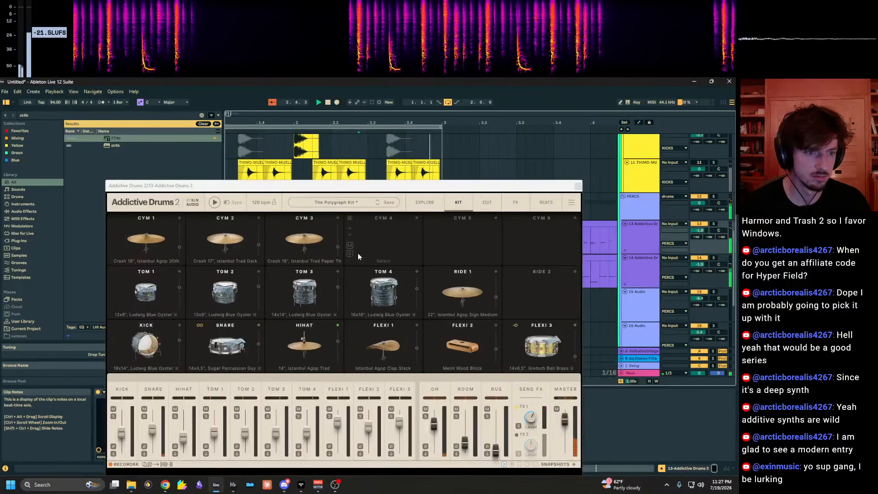
click(657, 263)
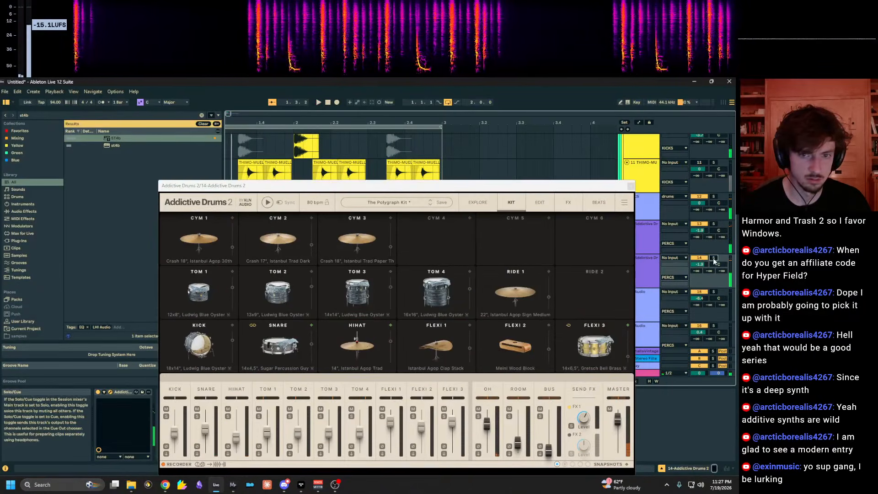
click(714, 259)
key(space)
click(631, 187)
Transpose all D1 notes in the Dead Beat 11 Hihat + Ghost clip up one octave to D2.
click(635, 468)
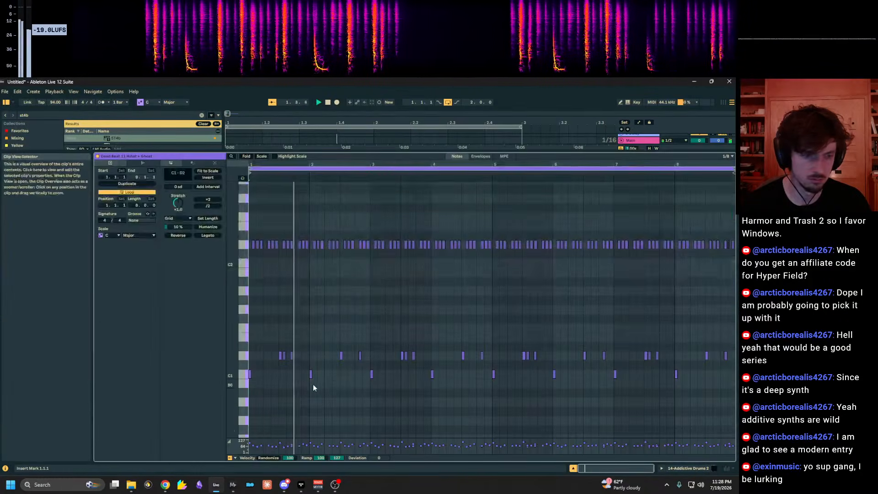
scroll(311, 382, down, 1)
key(space)
key(space)
key(shift+Up)
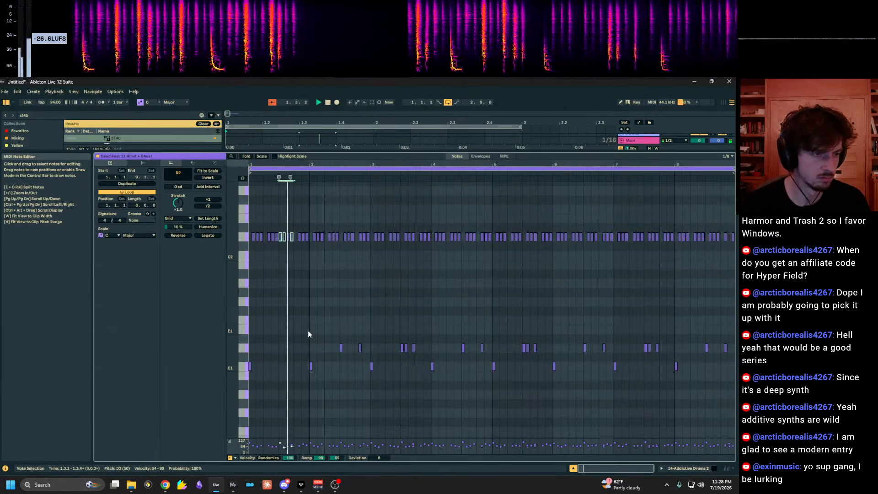
drag(318, 347, 660, 359)
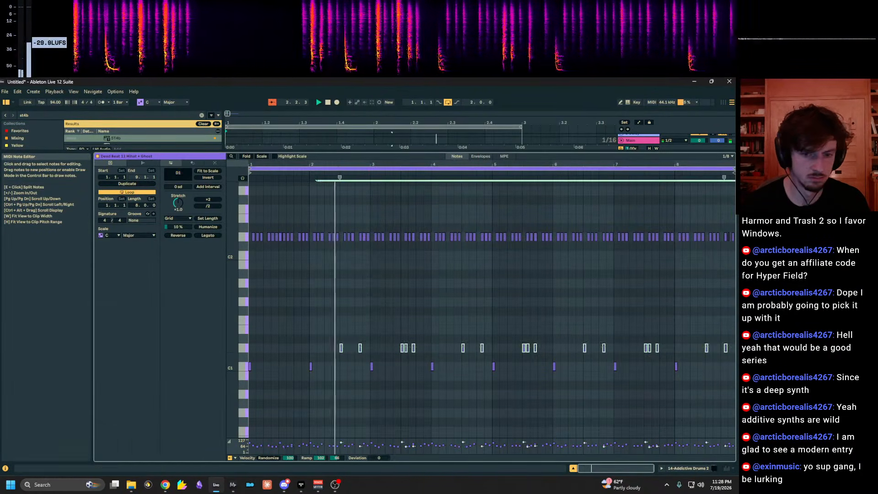
key(shift+Up)
Unsolo the second Addictive Drums track and listen to it within the full drum groove.
click(680, 467)
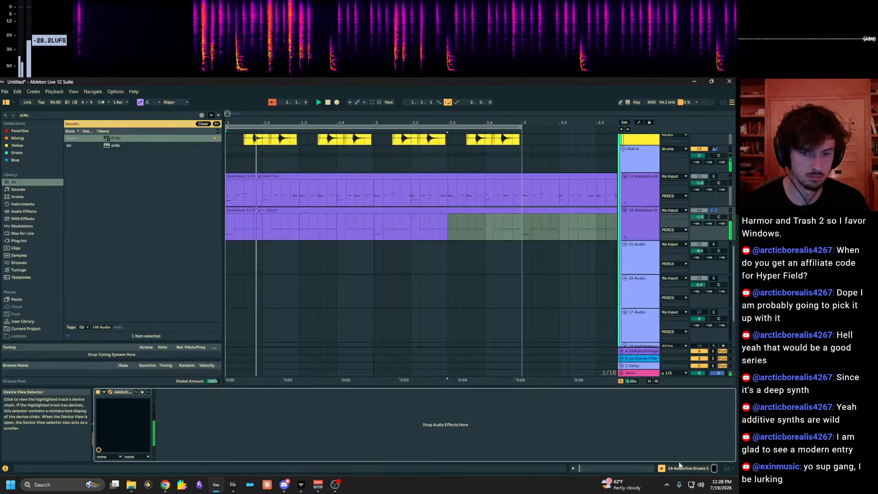
click(714, 211)
key(space)
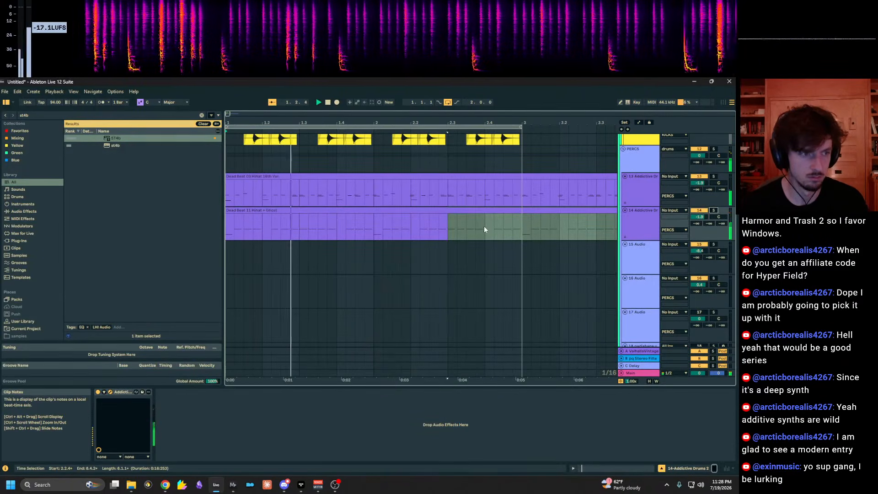
scroll(348, 220, up, 3)
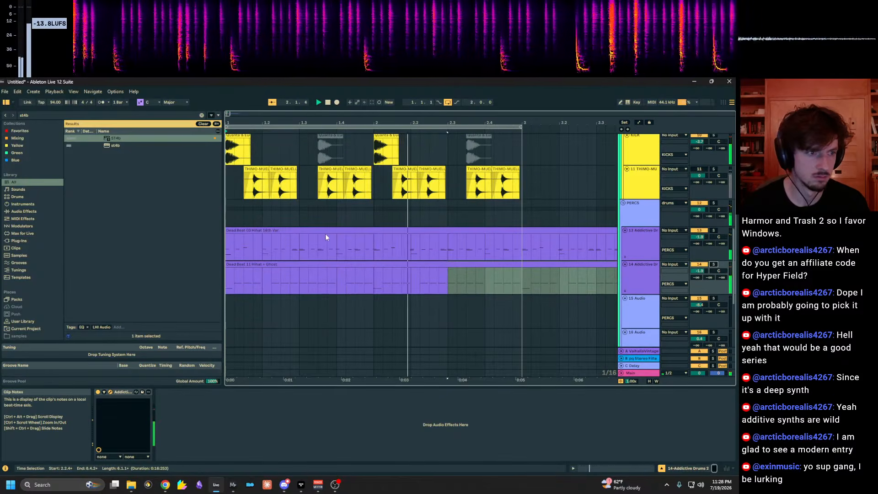
click(326, 236)
drag(400, 188, 437, 378)
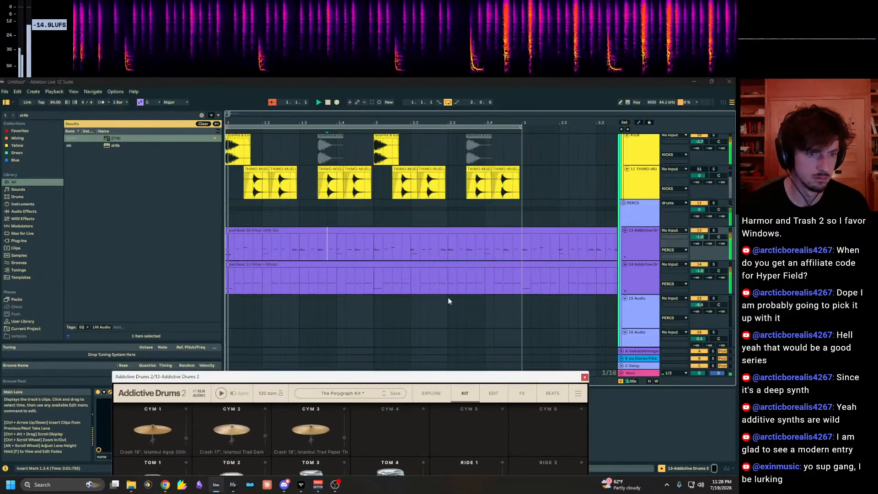
click(529, 276)
Duplicate the two-bar loop section on all tracks and extend the loop to four bars, from 1.1.1 to 5.1.1.
click(493, 127)
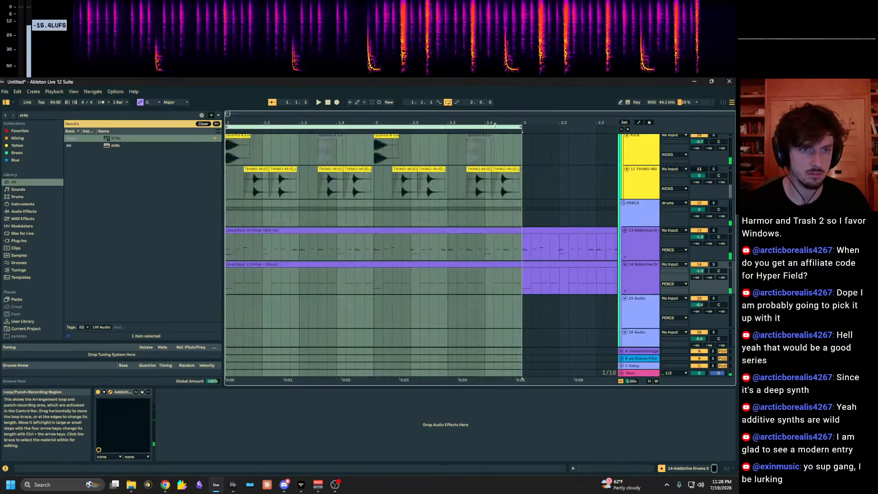
key(ctrl+d)
drag(486, 123, 387, 84)
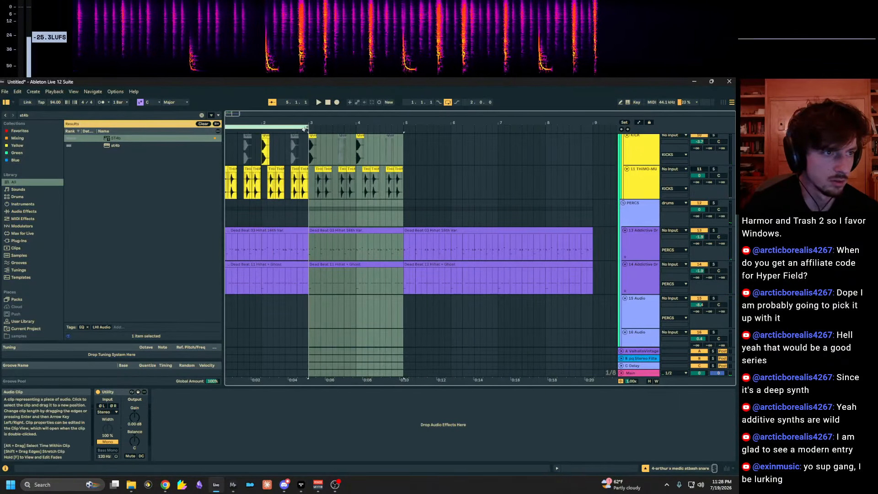
drag(303, 129, 405, 120)
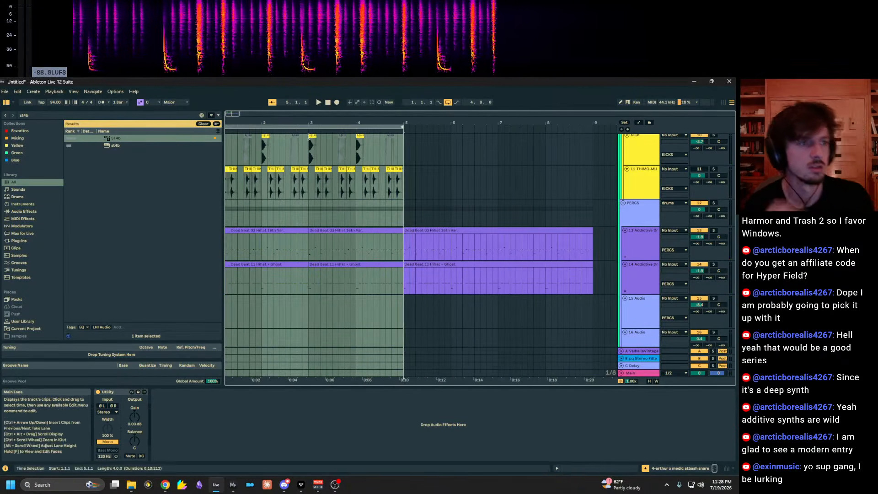
key(z)
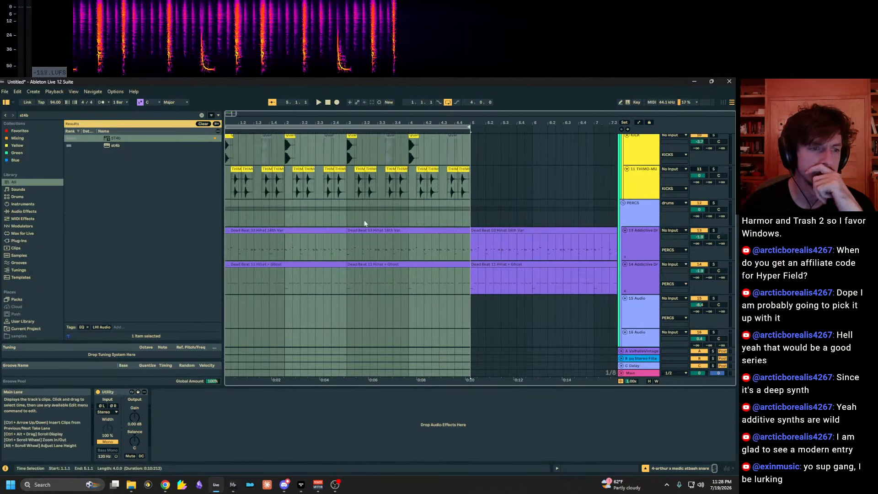
Open the Dead Beat 03 Hihat 16th Var. clip's notes on the first Addictive Drums track and close its plug-in window.
click(279, 256)
click(278, 223)
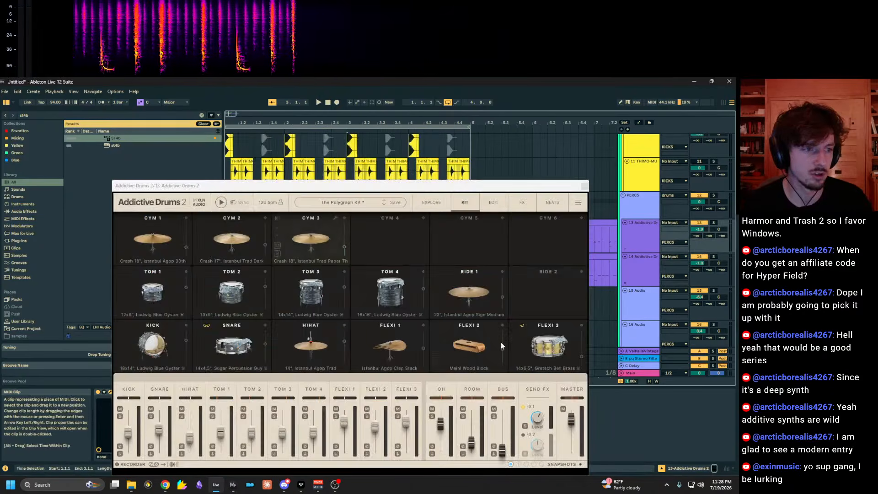
click(628, 470)
click(585, 186)
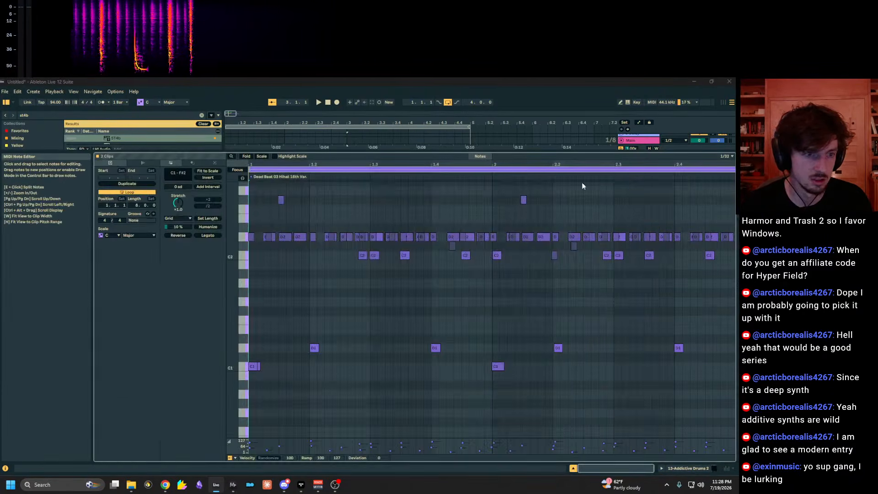
Play the Dead Beat 03 Hihat 16th Var. clip and examine the individual D2 hi-hat notes and their velocities.
scroll(394, 201, up, 2)
scroll(393, 199, down, 2)
key(space)
drag(362, 163, 494, 187)
click(643, 229)
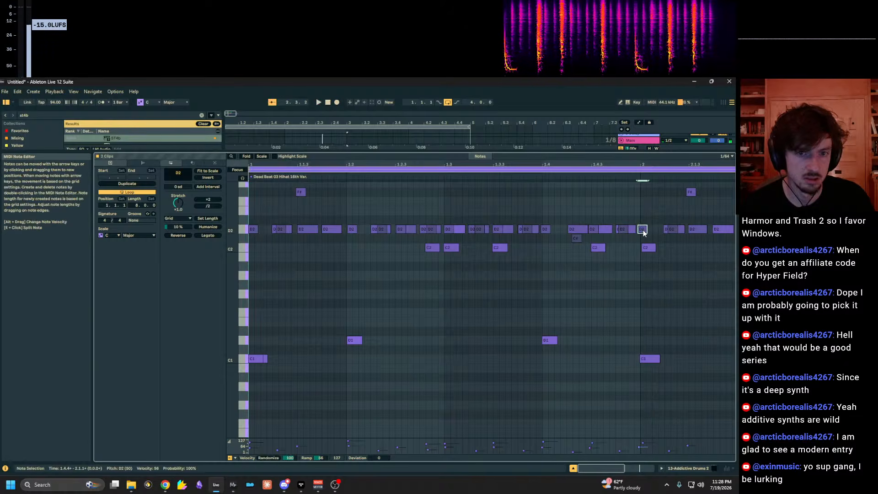
click(450, 231)
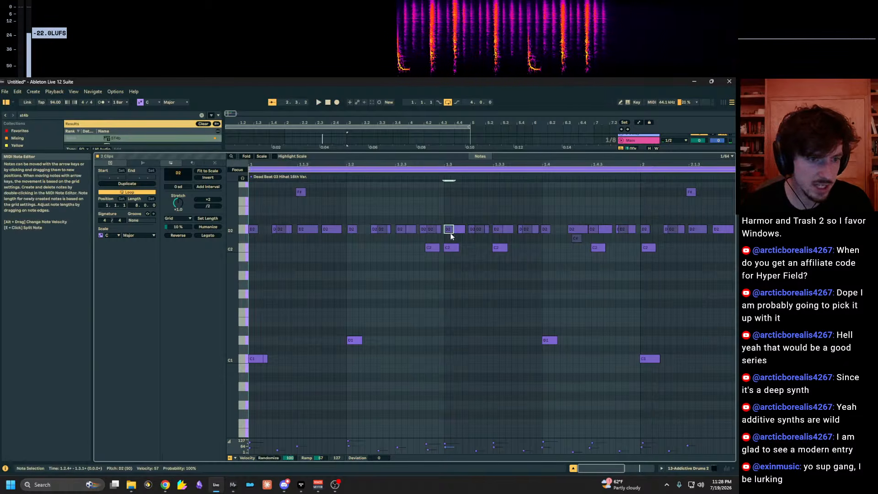
click(353, 231)
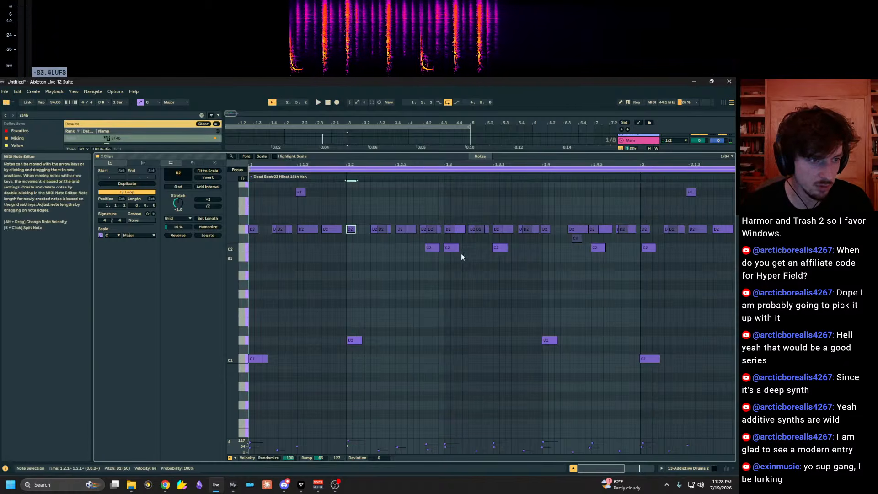
key(space)
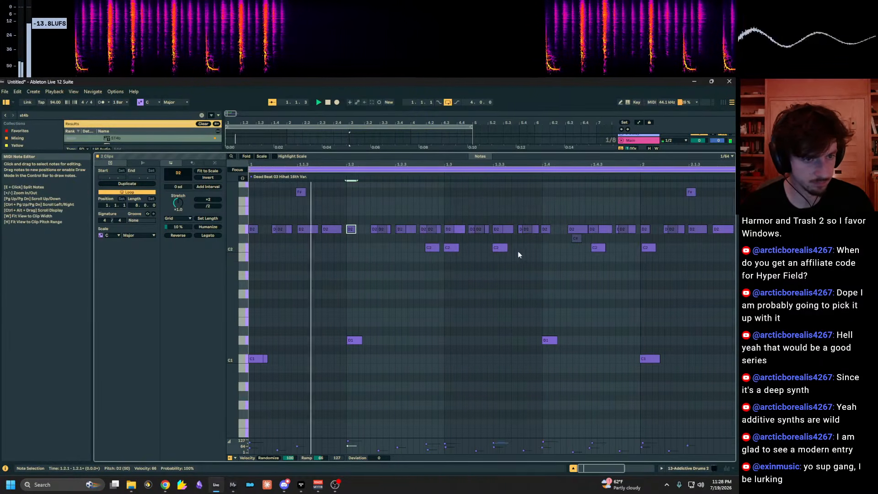
Move the C#2 note near 1.4.2 in the Dead Beat 03 Hihat clip up to D2 and listen to it.
click(575, 238)
key(Up)
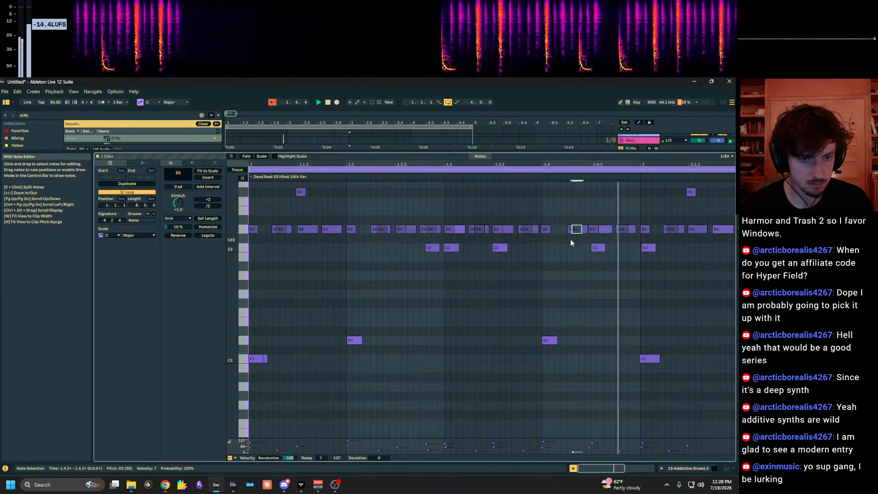
key(Down)
key(Up)
click(570, 232)
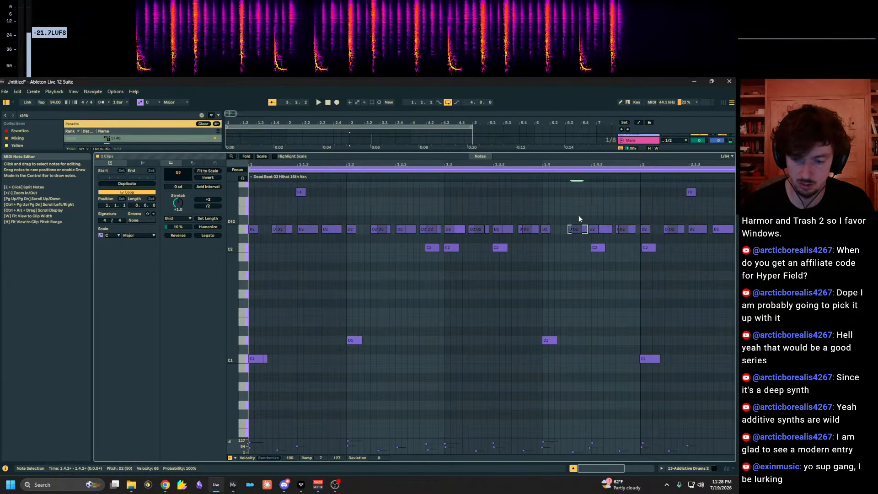
click(578, 215)
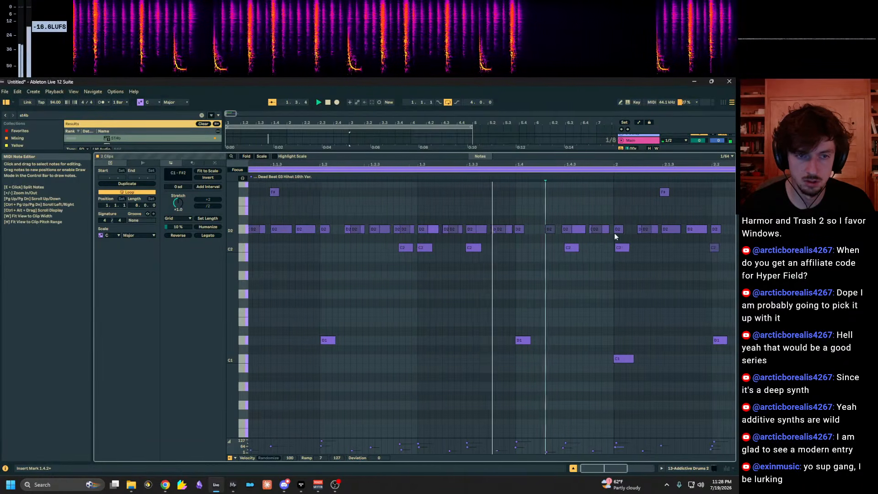
key(ctrl+z)
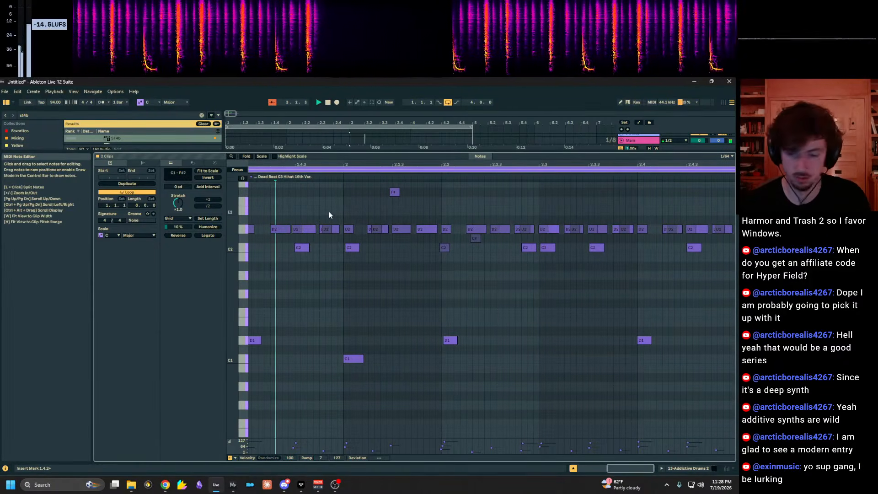
Shrink the note editor and duplicate the first four bars of Dead Beat 11 Hihat + Ghost clips to 5.1.1.
drag(353, 153, 353, 341)
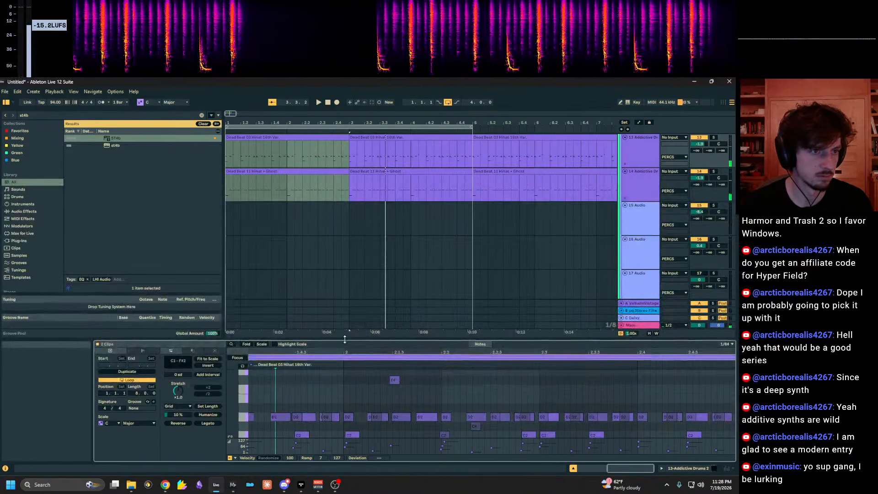
click(335, 207)
click(367, 191)
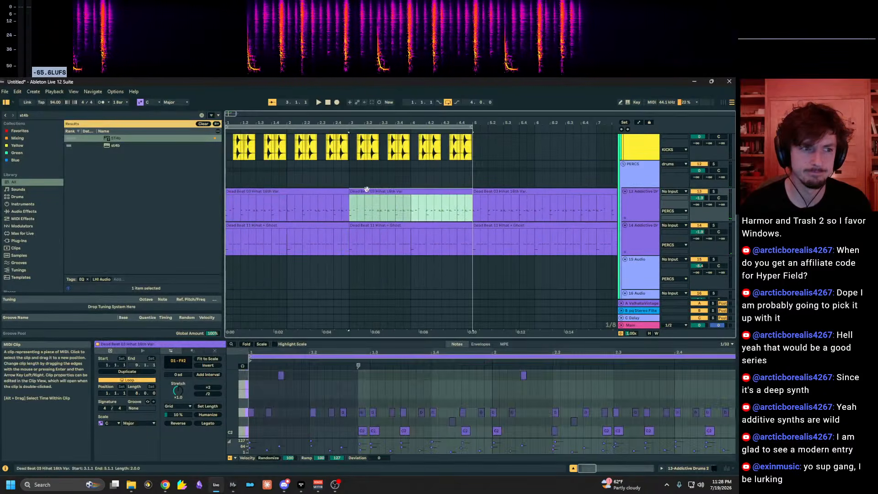
click(314, 225)
shift+click(412, 225)
key(ctrl+d)
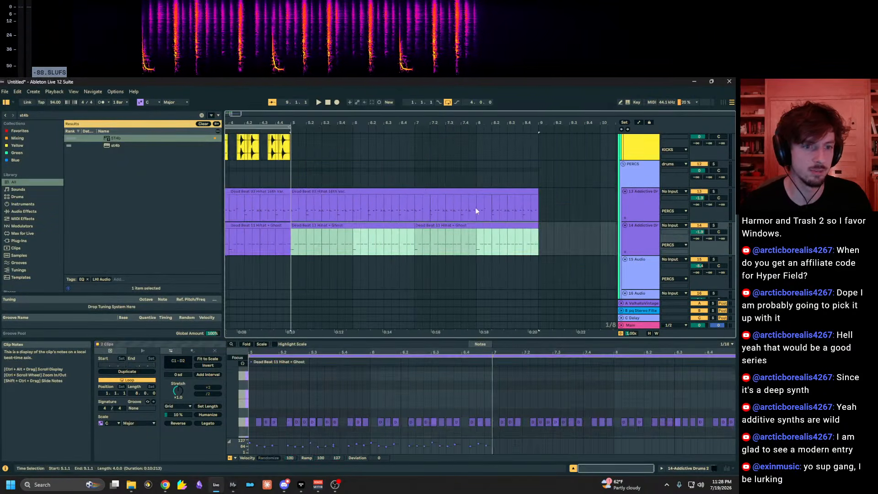
Deactivate the Dead Beat 03 Hihat 16th Var. clip starting at 5.1.1 and play that section.
click(377, 190)
key(0)
key(space)
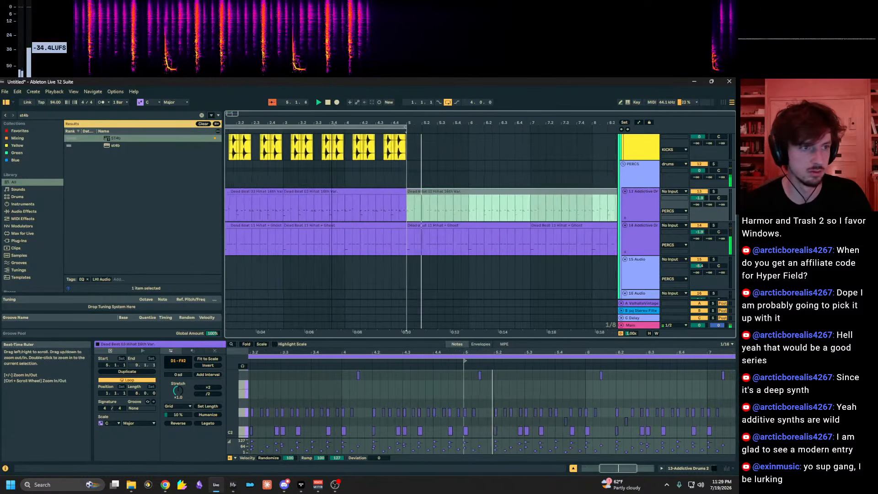
Duplicate the four bars of clips on both kick tracks to 5.1.1 and play the new section.
drag(377, 190, 227, 158)
scroll(373, 191, up, 2)
key(ctrl+d)
key(space)
key(space)
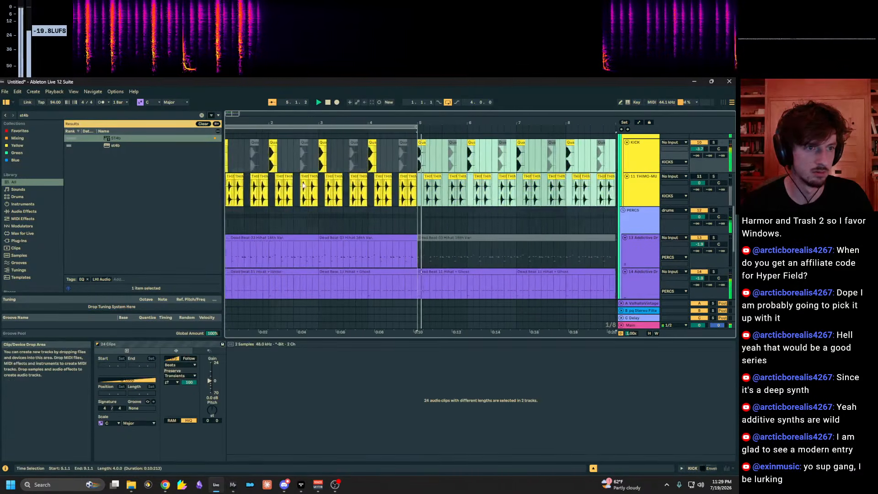
Try to duplicate the clips on all snare tracks past the loop, compare them with the kicks, and undo the duplication.
scroll(376, 224, up, 4)
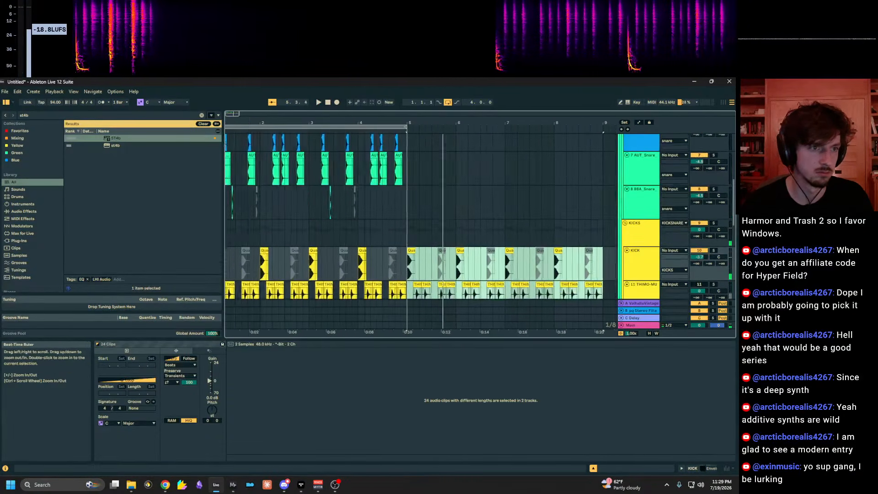
drag(411, 247, 128, 112)
key(ctrl+d)
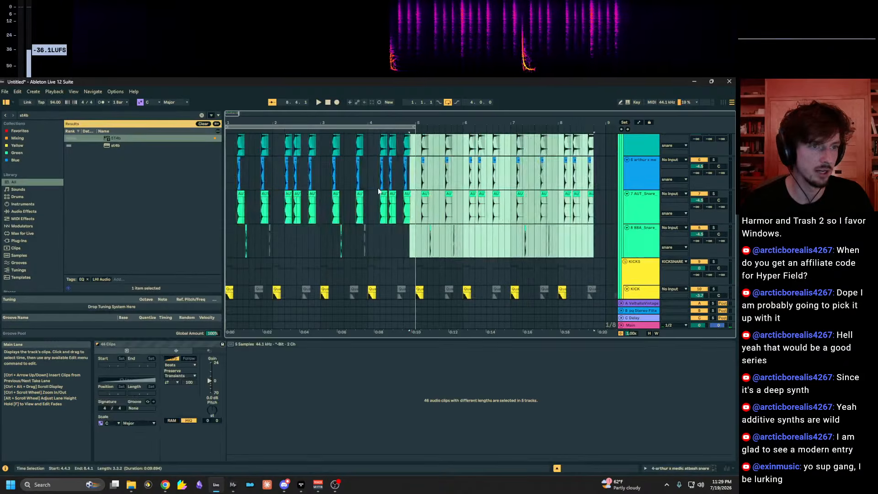
scroll(463, 224, down, 4)
scroll(464, 224, down, 1)
scroll(533, 236, up, 5)
scroll(531, 233, up, 2)
scroll(343, 207, down, 5)
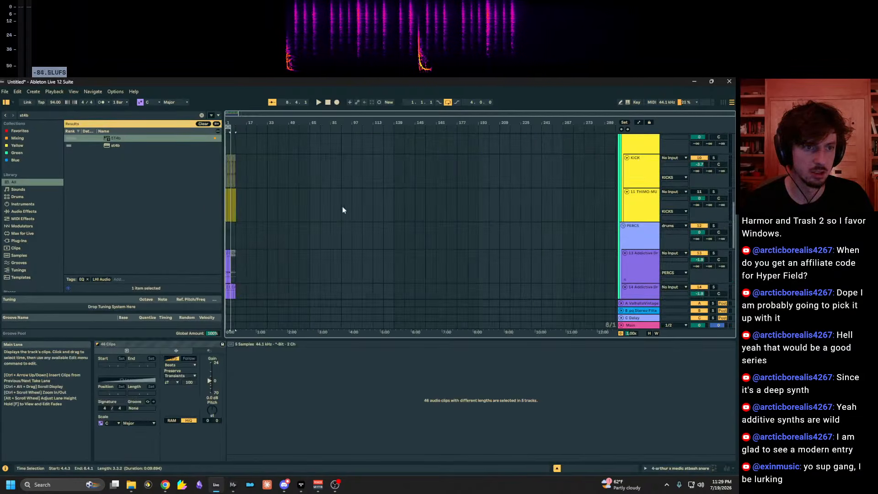
drag(236, 121, 481, 188)
scroll(481, 192, up, 4)
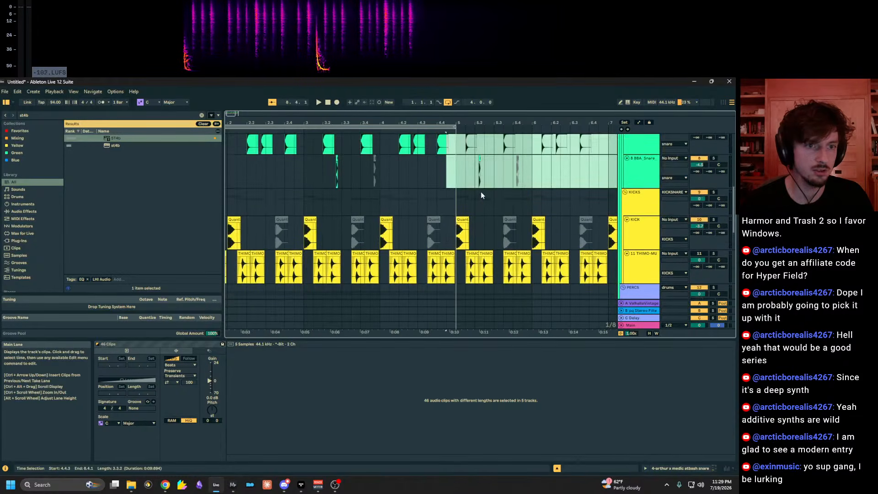
key(ctrl+z)
scroll(455, 183, up, 4)
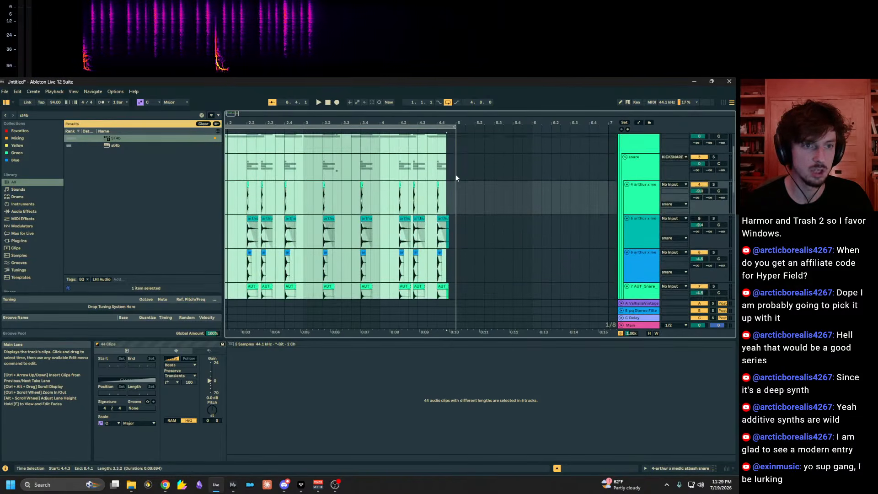
Set the insert marker to 5.1.1 on the snare tracks and fold the snare and KICKS groups.
click(458, 194)
scroll(461, 183, down, 1)
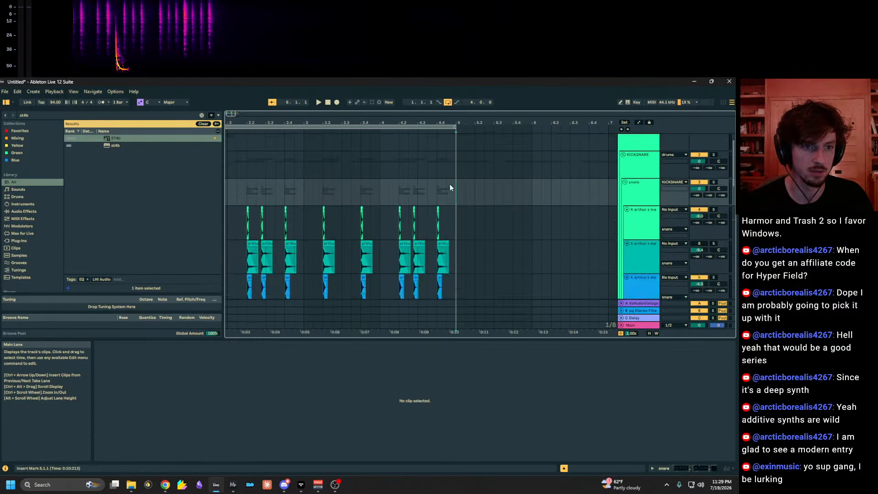
click(625, 167)
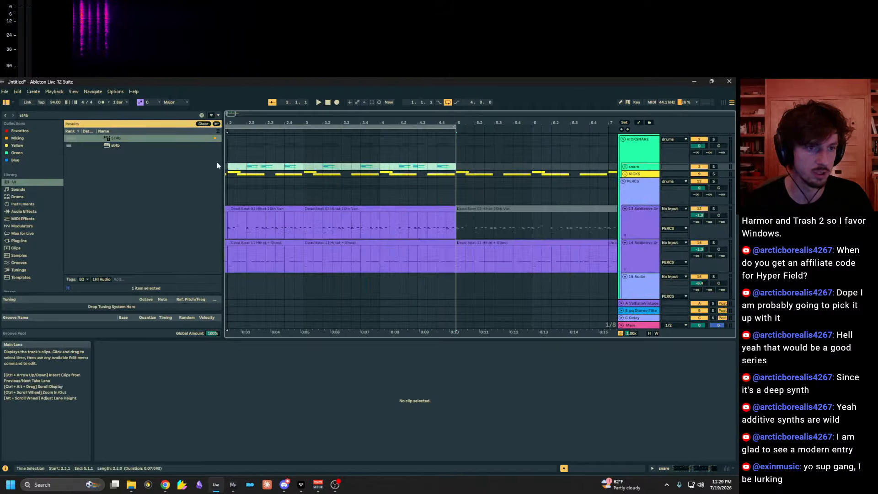
Try to duplicate the selected bars of the folded snare group past 5.1.1 and undo the duplication.
drag(218, 165, 194, 166)
key(ctrl+d)
key(space)
drag(385, 120, 459, 115)
key(ctrl+z)
key(space)
Duplicate the snare group's pattern past 5.1.1 so it runs up to bar 9, and play the extended section.
drag(402, 168, 322, 170)
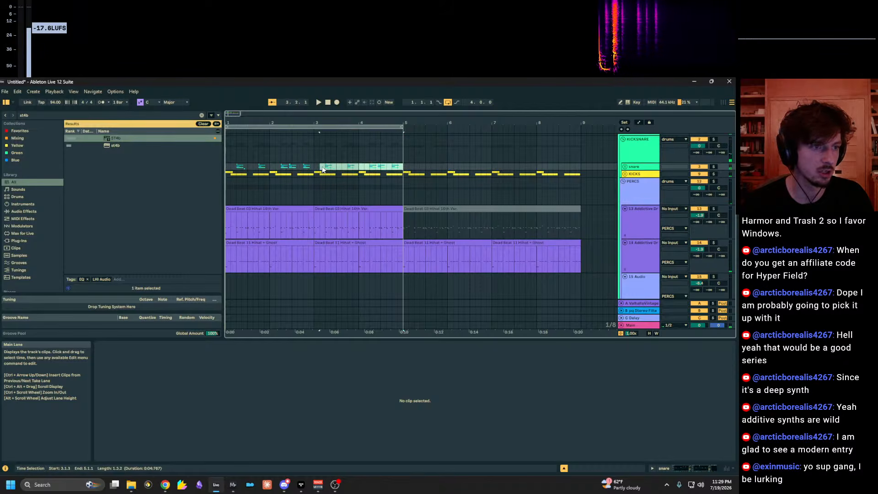
key(ctrl+d)
key(ctrl+d)
click(408, 159)
key(space)
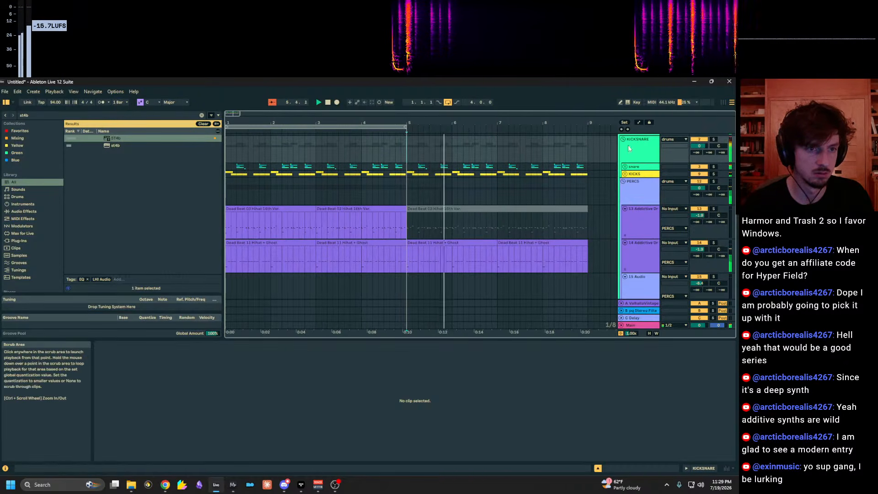
key(space)
Unfold the snare group, clear the browser search, and add a third Addictive Drums 2 track by duplicating the second one.
click(625, 166)
scroll(423, 192, down, 4)
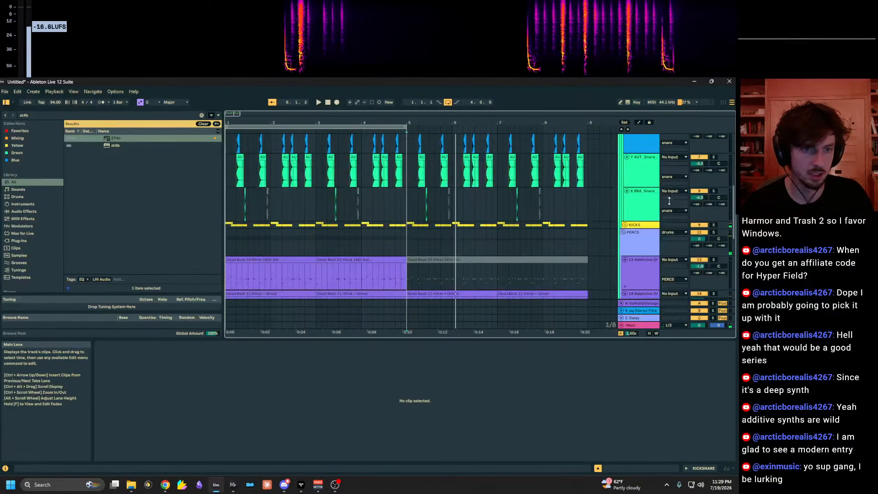
scroll(414, 198, down, 4)
scroll(403, 184, up, 1)
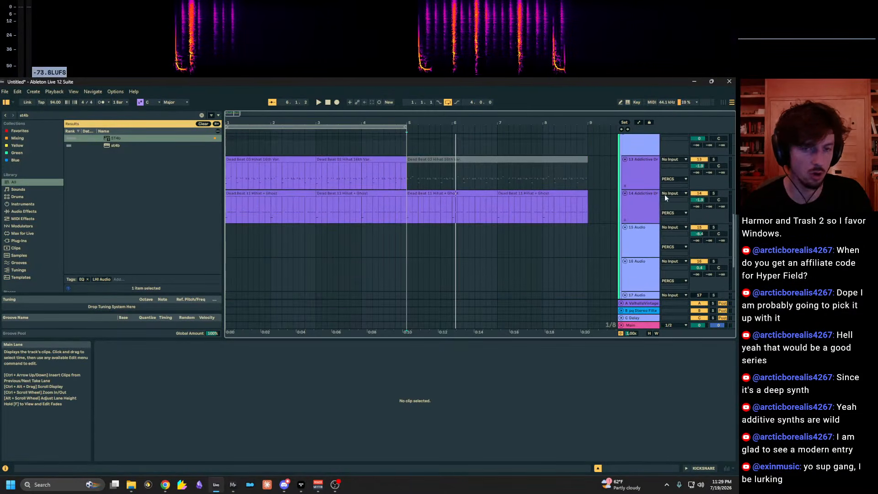
click(641, 227)
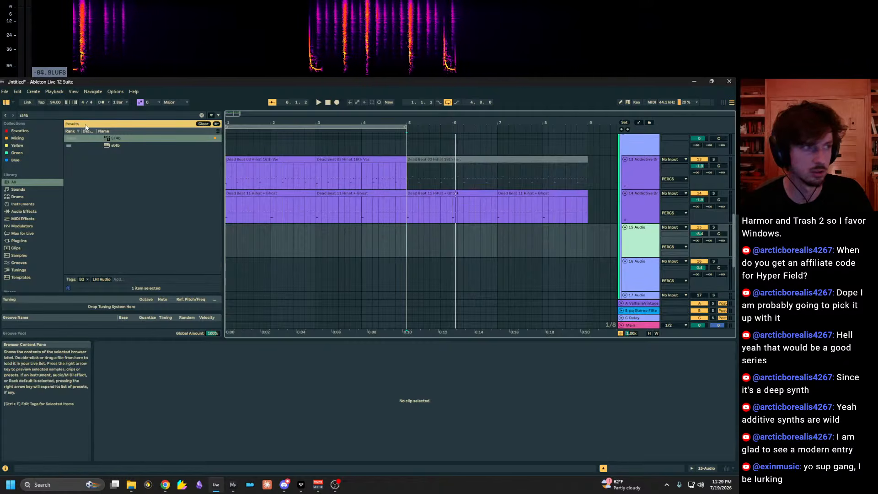
click(68, 115)
key(BackSpace)
click(325, 220)
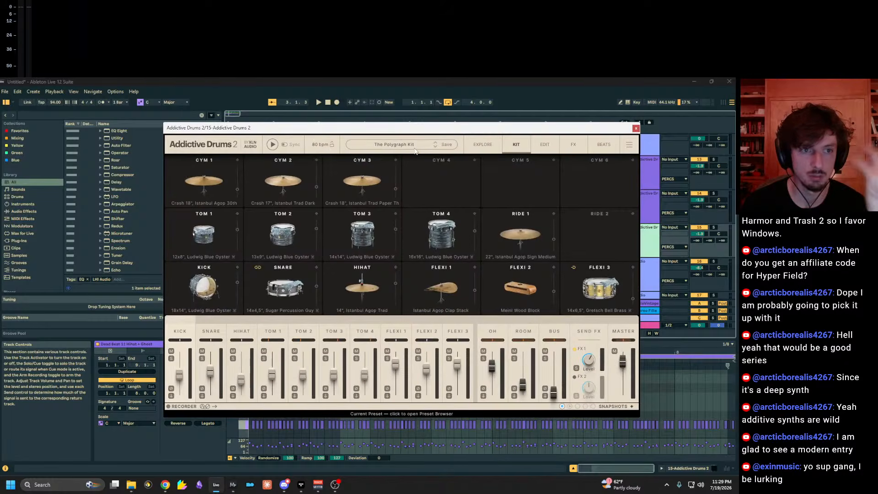
Audition presets in the Funk playlist and load Steely Tight on the third Addictive Drums 2 track.
click(483, 145)
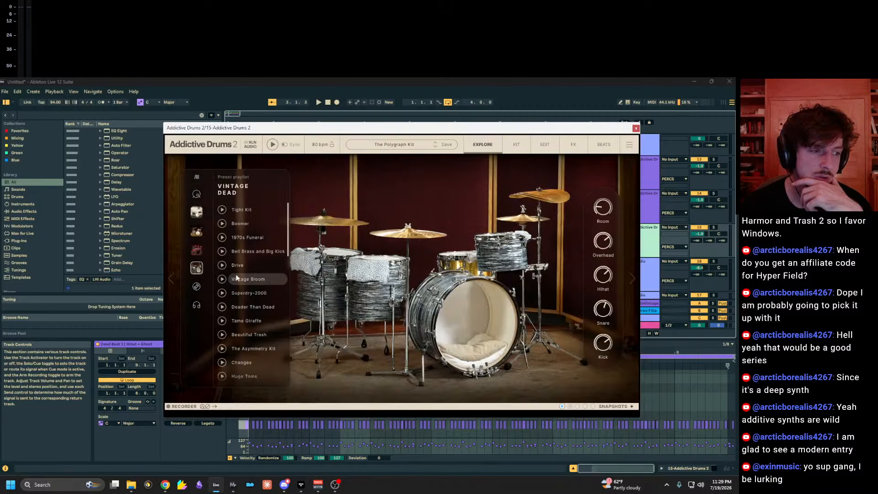
click(197, 232)
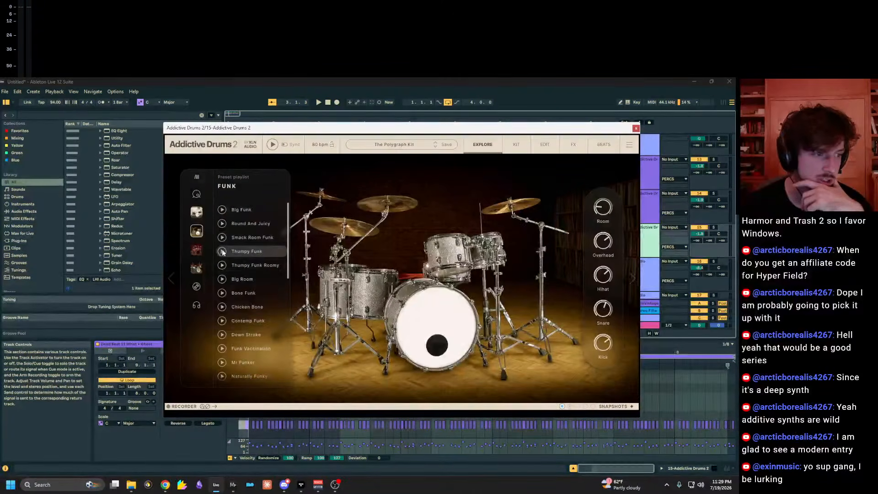
click(223, 321)
scroll(248, 309, down, 6)
click(223, 306)
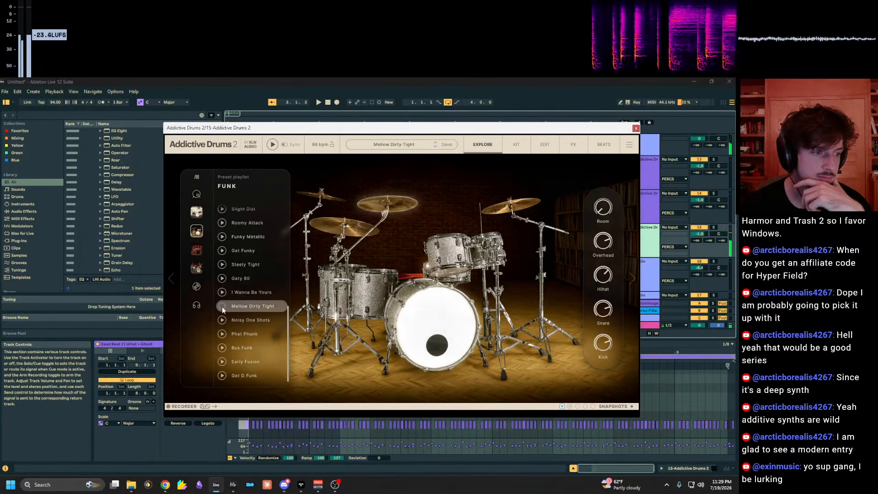
click(222, 334)
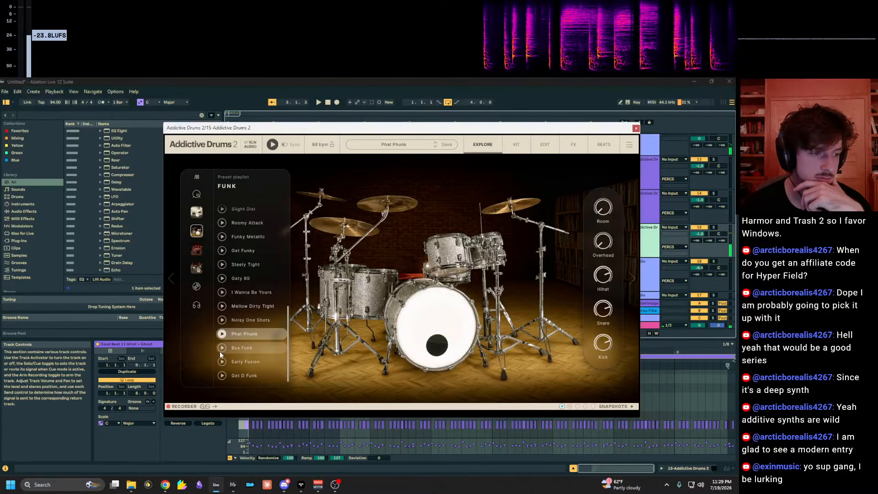
click(222, 361)
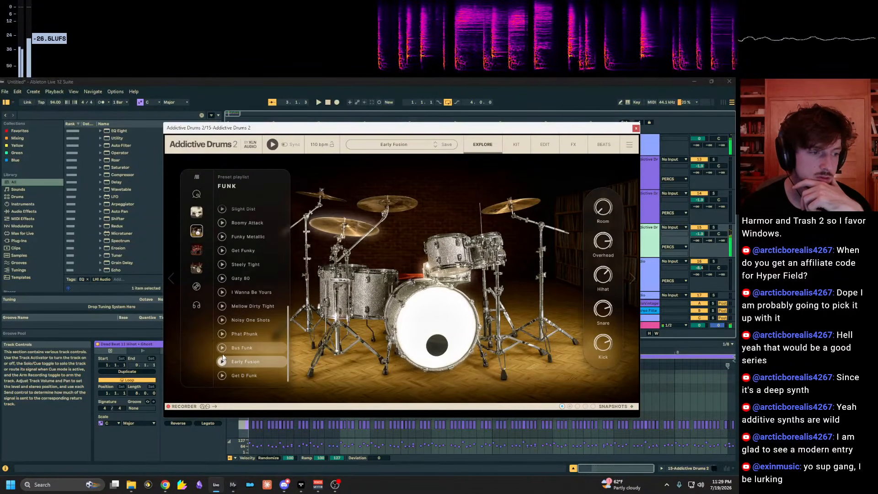
click(221, 265)
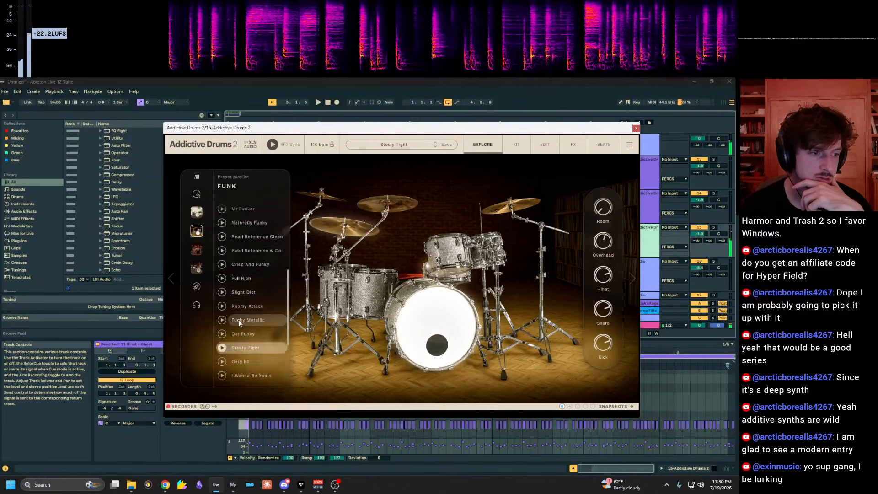
scroll(247, 320, up, 2)
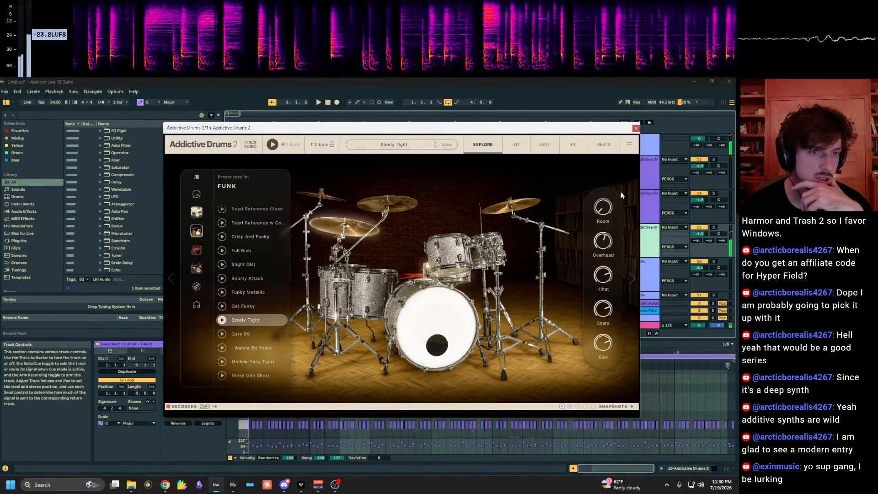
Place the Funk'd Up Beat 05 groove at 1.1.1 on the third Addictive Drums 2 track and play it with the other two muted.
click(517, 144)
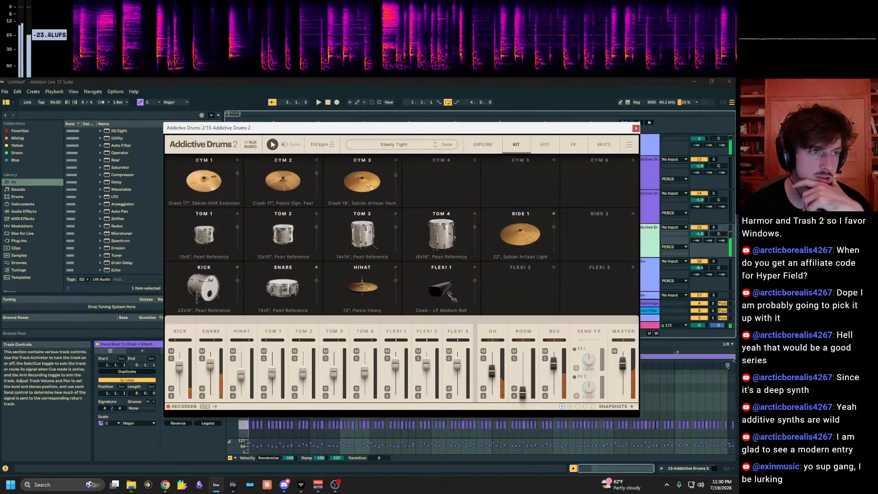
click(574, 145)
click(604, 144)
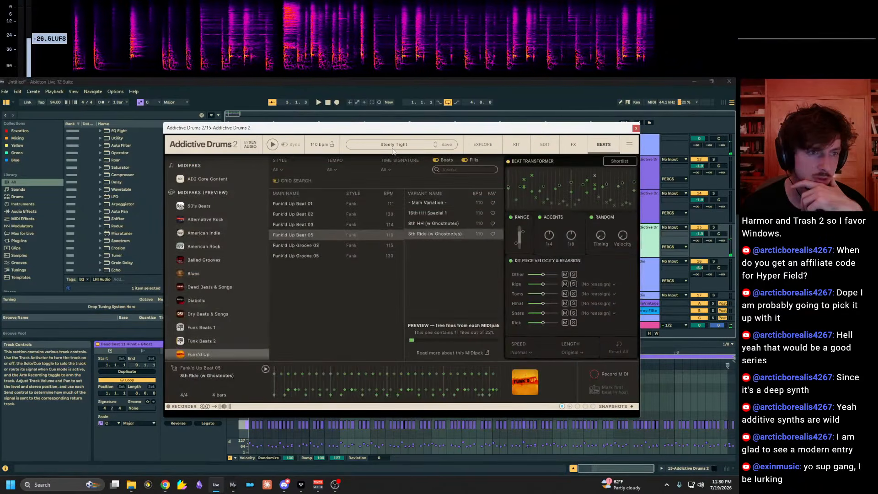
click(462, 169)
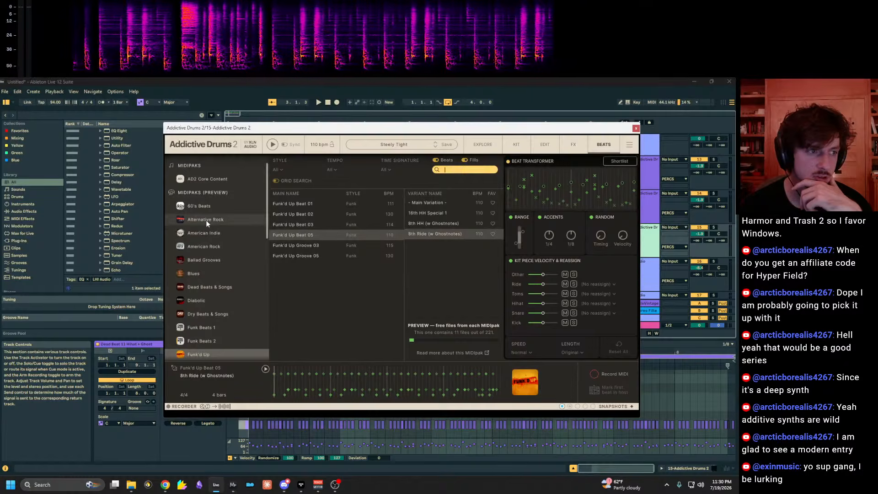
drag(299, 128, 667, 146)
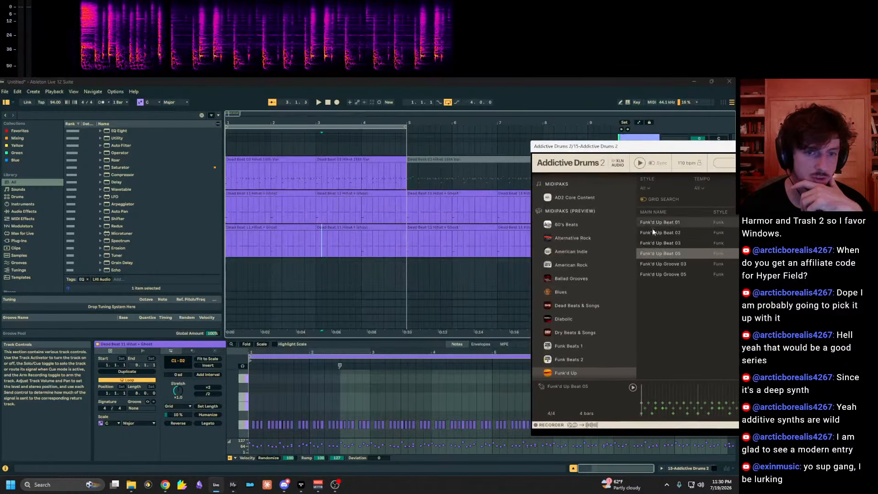
click(236, 231)
drag(227, 232, 229, 234)
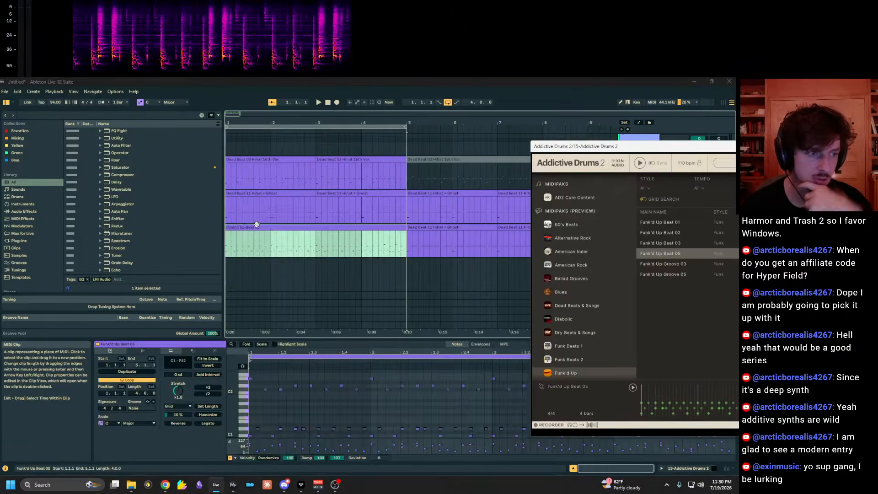
drag(585, 148, 805, 147)
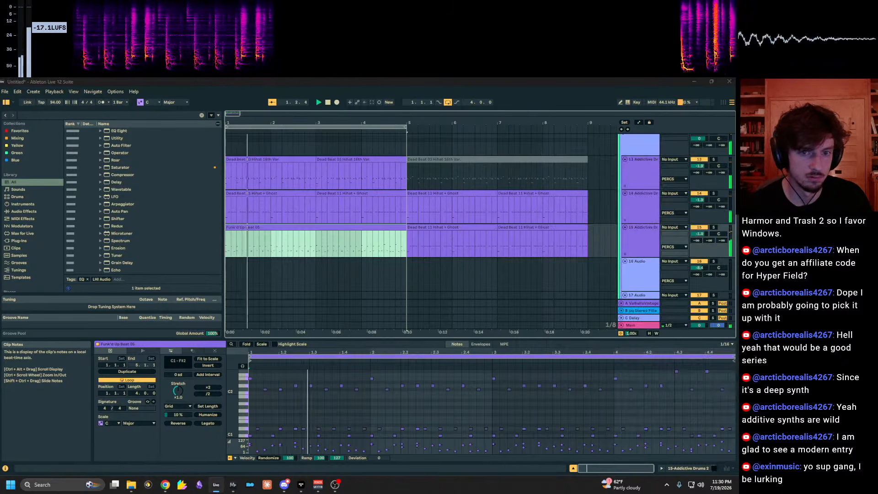
click(700, 193)
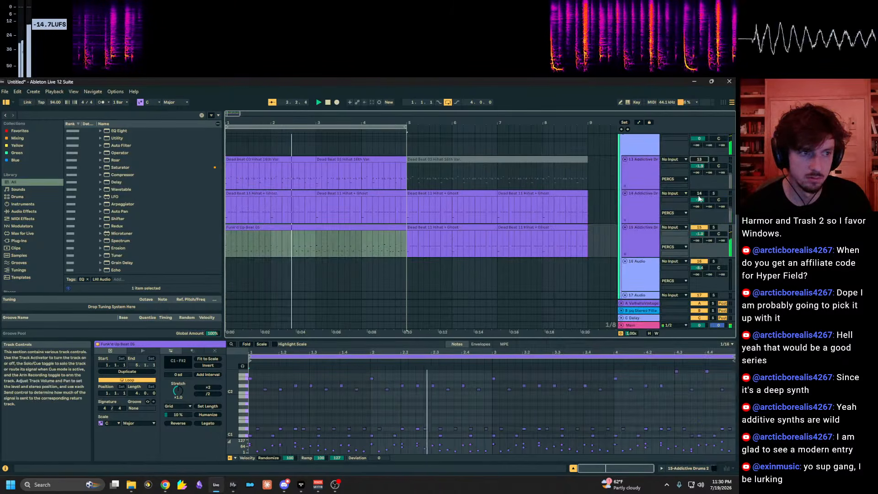
Set the snare group's volume to -3.8 dB.
scroll(425, 219, up, 15)
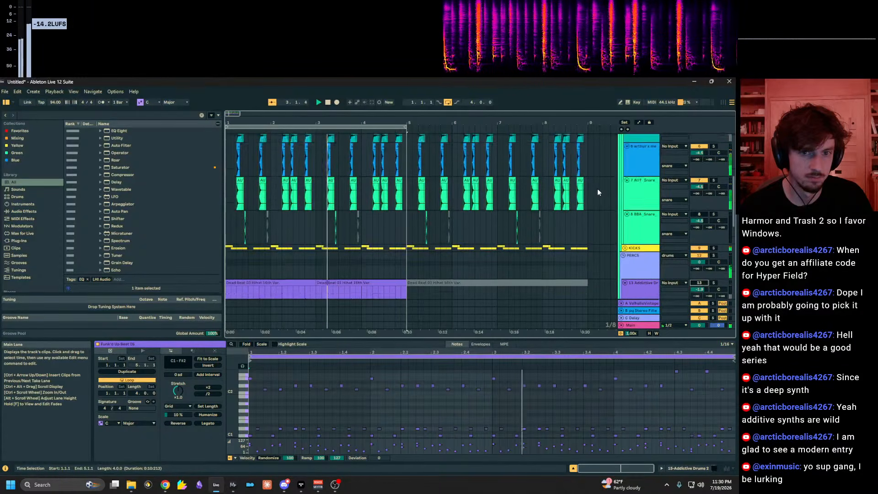
scroll(644, 207, up, 1)
click(644, 183)
drag(700, 181, 699, 185)
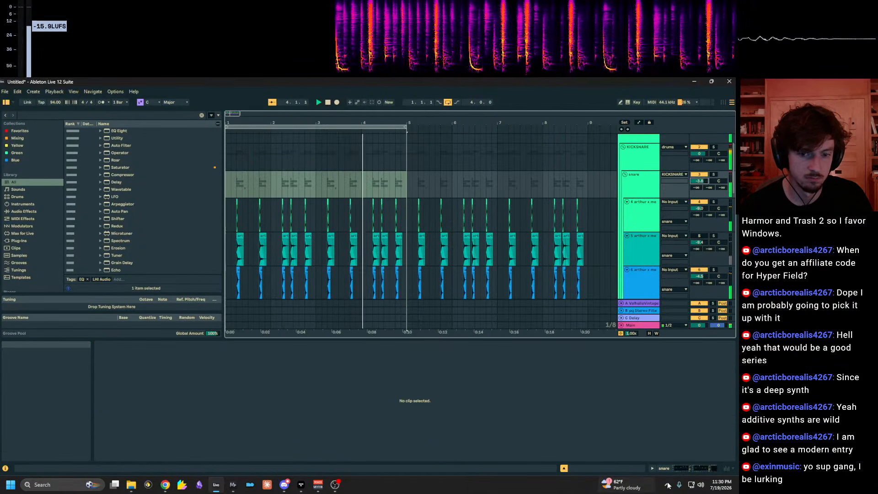
Set the snare group's first EQ Eight scale to -41% and cut the second EQ's upper-mid band by 1.38 dB at 1.24 kHz.
click(652, 468)
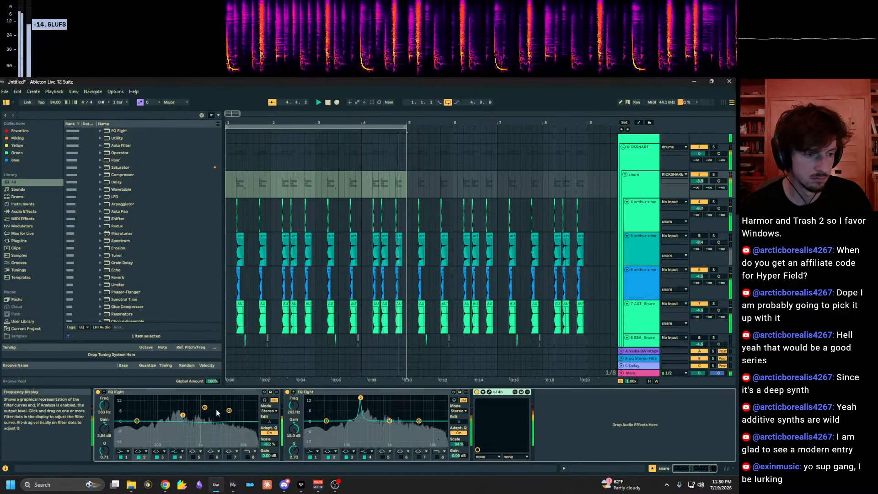
drag(269, 444, 269, 431)
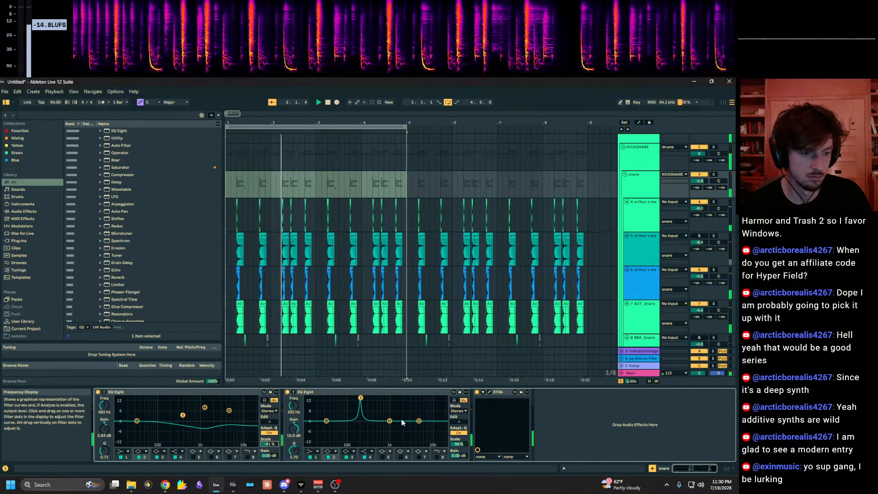
drag(390, 421, 394, 423)
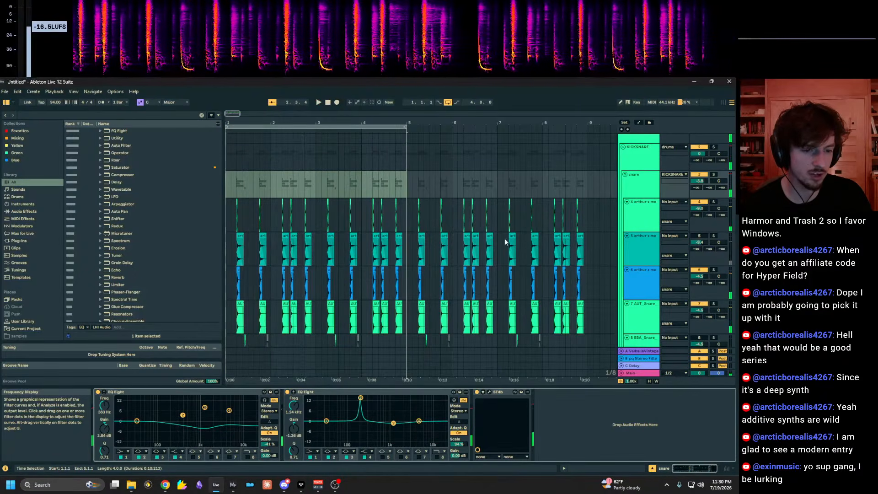
Set the third Addictive Drums 2 track's volume to 1.2 dB and stop playback.
scroll(505, 241, down, 3)
scroll(337, 255, down, 10)
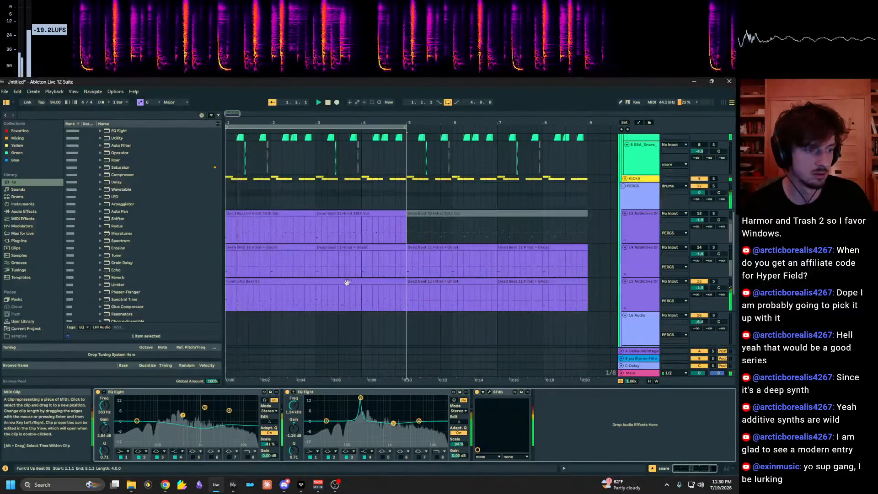
scroll(598, 220, up, 4)
click(646, 274)
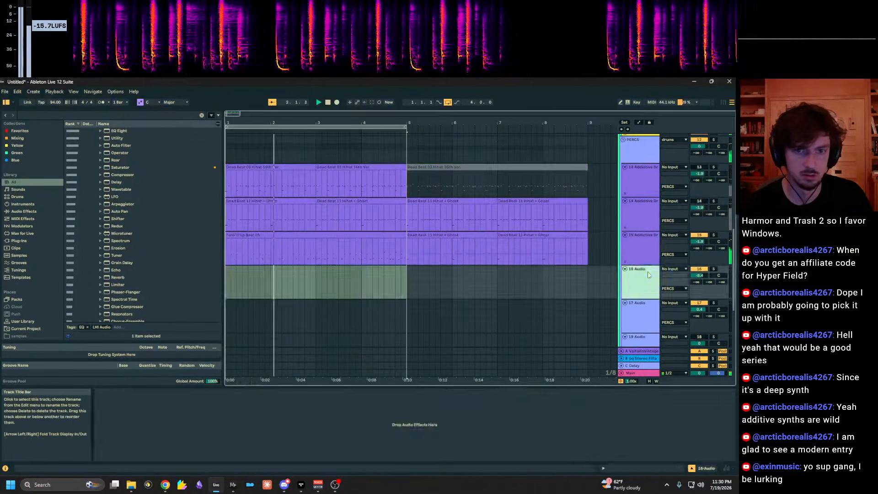
click(644, 247)
click(699, 242)
scroll(649, 258, down, 1)
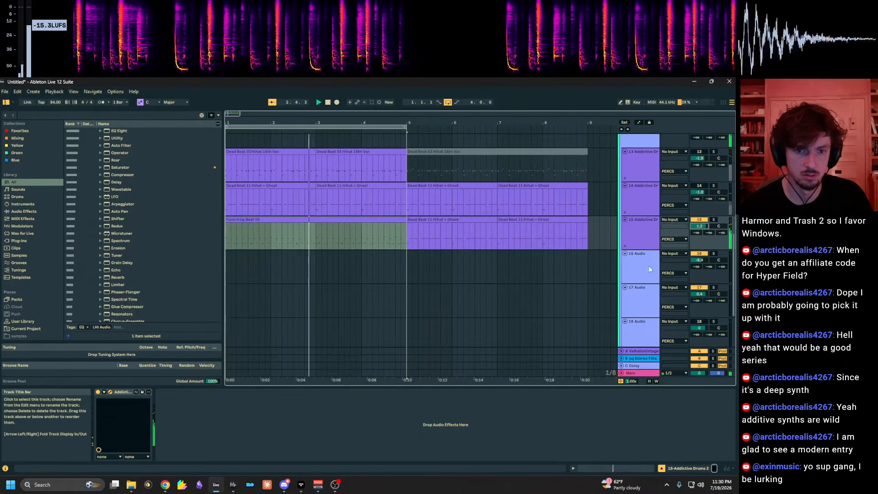
key(space)
Search the browser for "drum loop" and place the KRANE rift trap hihats loop at 1.1.1 on the first empty PERCS audio track.
click(644, 269)
key(ctrl+f)
text(drum loop)
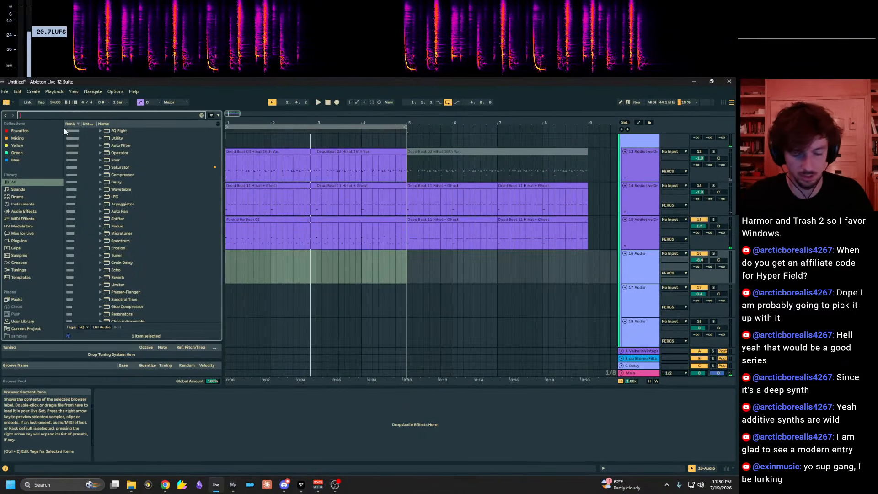
scroll(217, 206, down, 3)
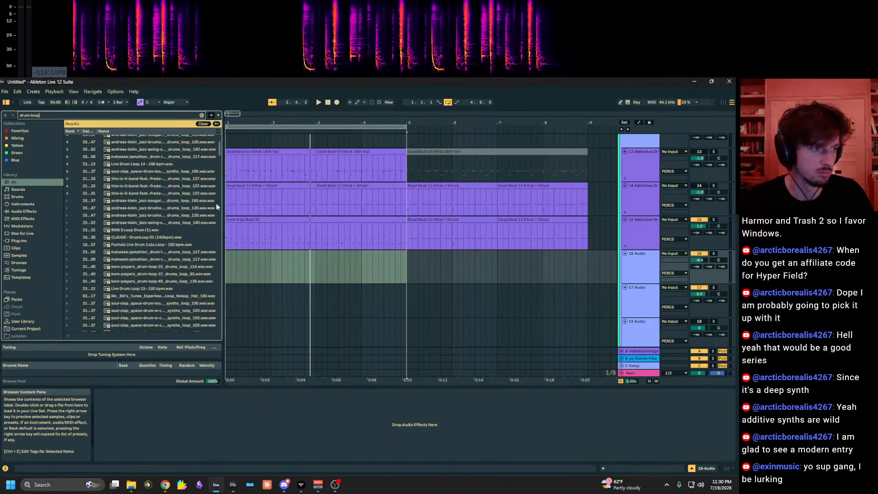
scroll(163, 245, down, 10)
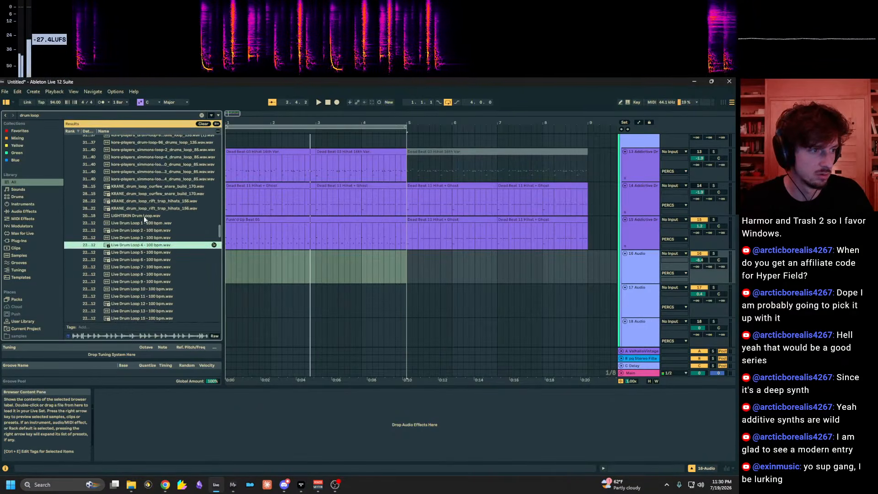
drag(149, 202, 228, 261)
Insert a new audio track directly below the KRANE hihats loop track.
scroll(446, 252, down, 2)
click(630, 219)
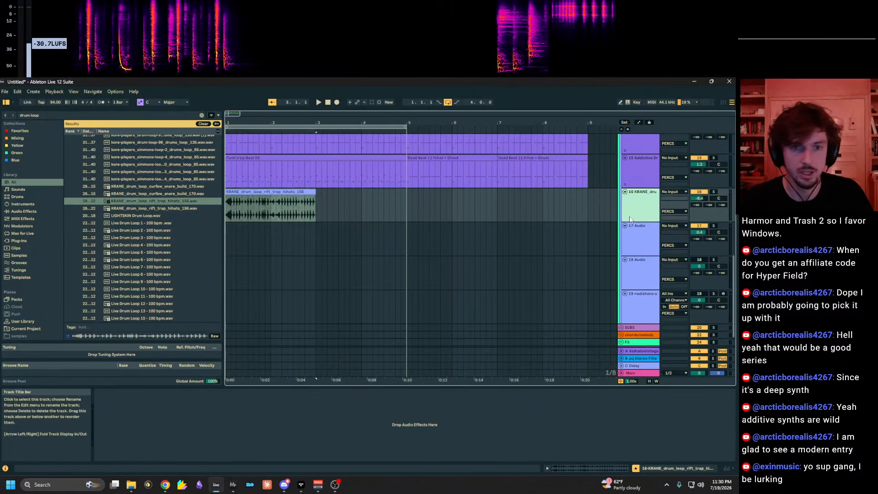
key(ctrl+t)
drag(233, 123, 140, 235)
Preview the kore-players simmons loops and Live Drum Loop 10 among the drum loop search results.
scroll(143, 229, down, 2)
scroll(151, 208, up, 3)
click(147, 205)
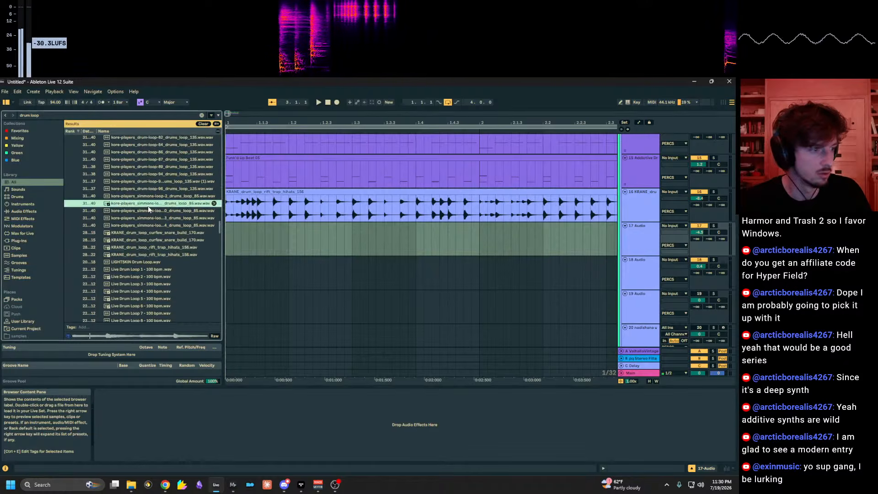
scroll(153, 222, down, 4)
scroll(153, 229, up, 4)
scroll(138, 242, down, 3)
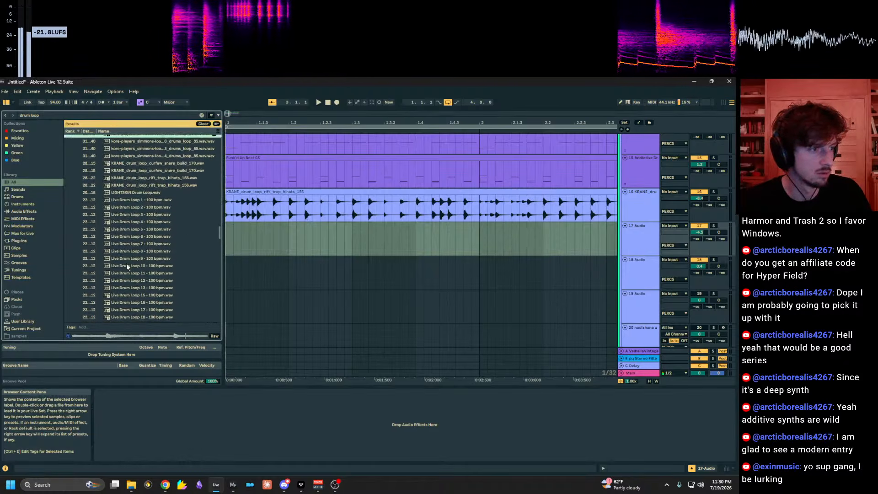
click(126, 265)
scroll(128, 261, down, 4)
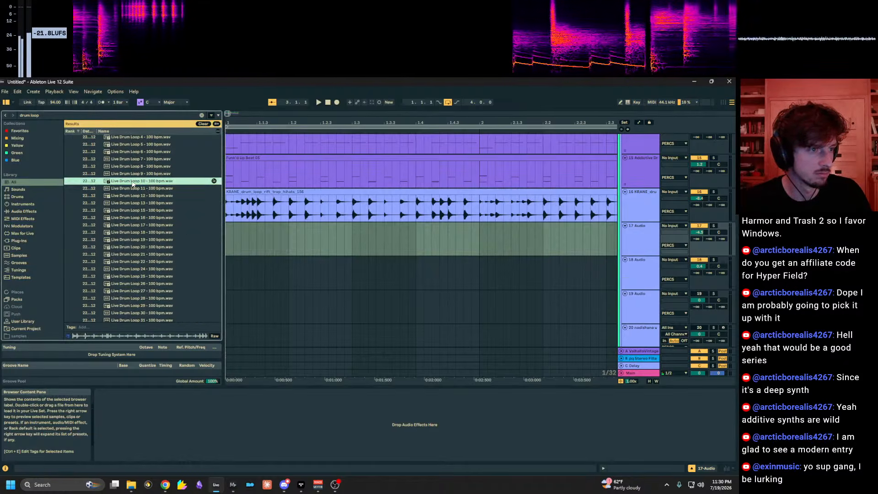
drag(132, 182, 202, 228)
Place Mr. Bill's Textural Loop at 1.1.1 on the new audio track, play it, and mute that track.
scroll(161, 249, down, 2)
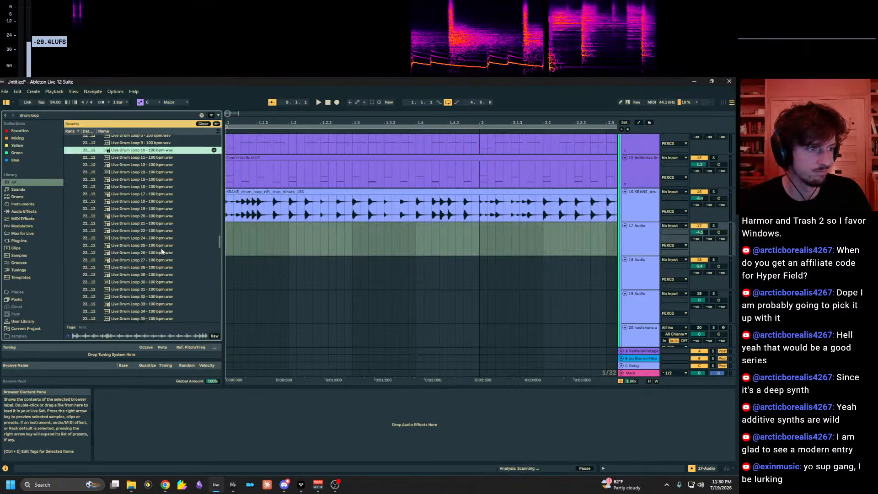
scroll(160, 254, down, 10)
click(158, 258)
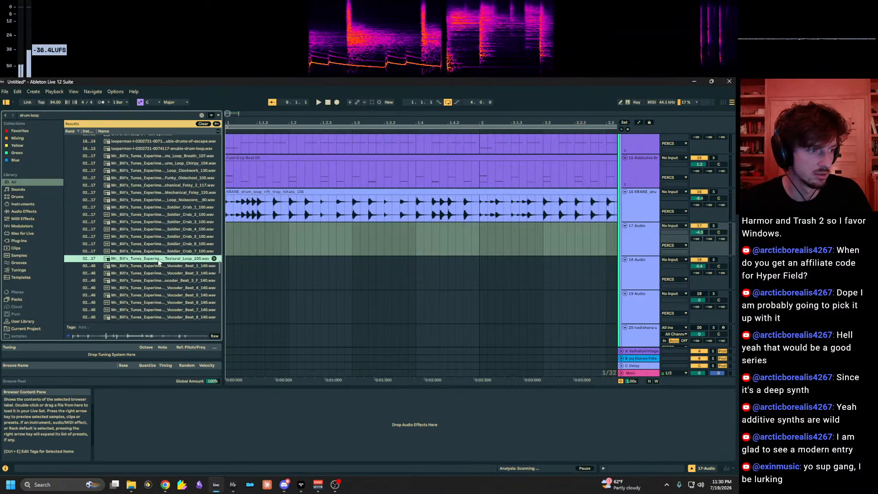
drag(159, 262, 256, 240)
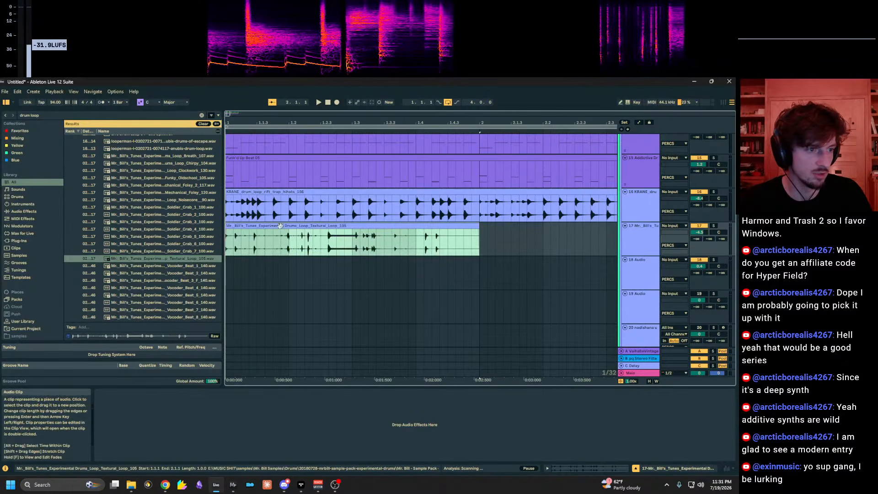
key(space)
click(699, 227)
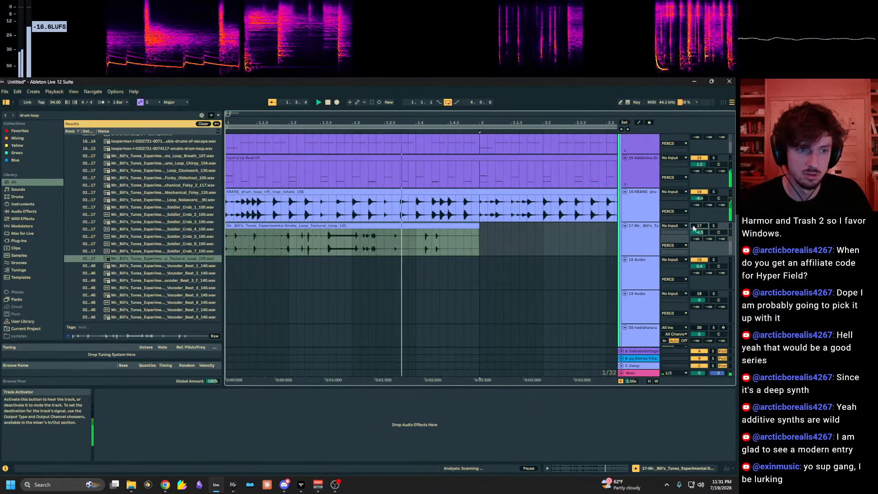
Lower the KRANE hihats loop track's volume to about -17.8 dB.
drag(485, 123, 303, 124)
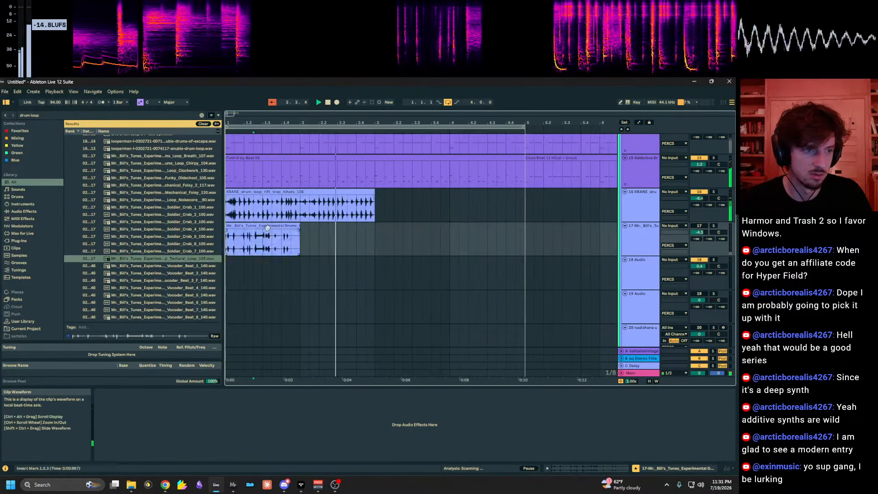
click(645, 194)
drag(699, 202, 700, 214)
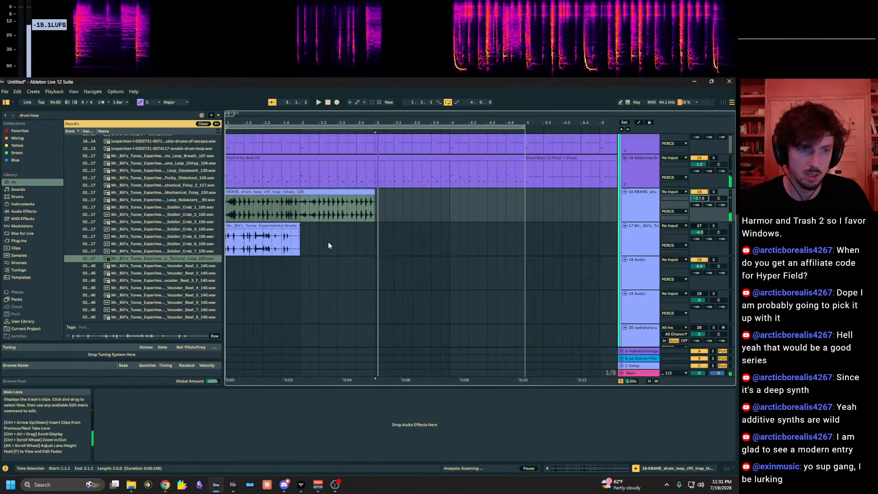
Double the Mr. Bill's Textural Loop clip's tempo to 140 BPM and extend the looped clip from 1.1.1 to 5.1.1.
double_click(283, 226)
click(193, 397)
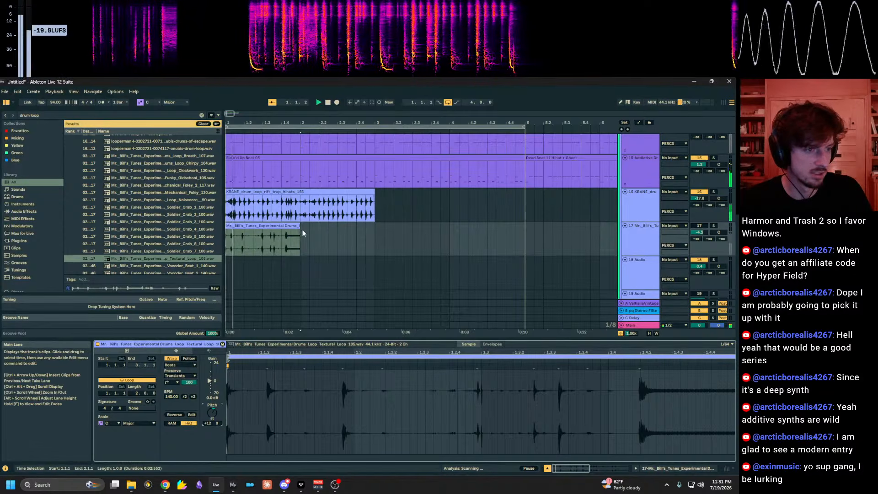
drag(301, 228, 376, 227)
click(713, 226)
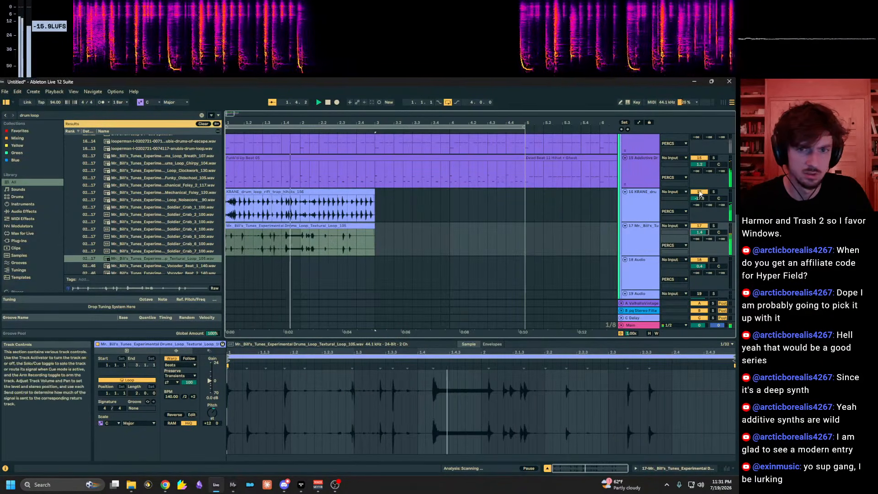
scroll(700, 190, up, 2)
scroll(697, 199, down, 5)
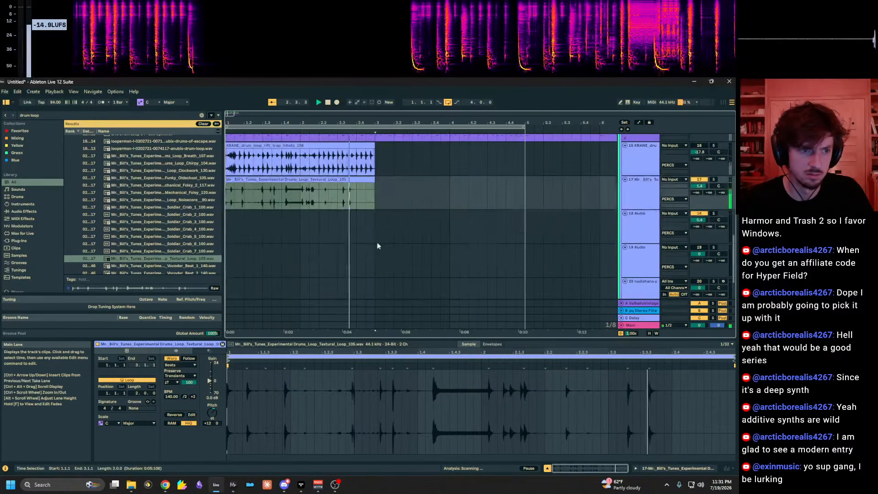
drag(374, 183, 534, 183)
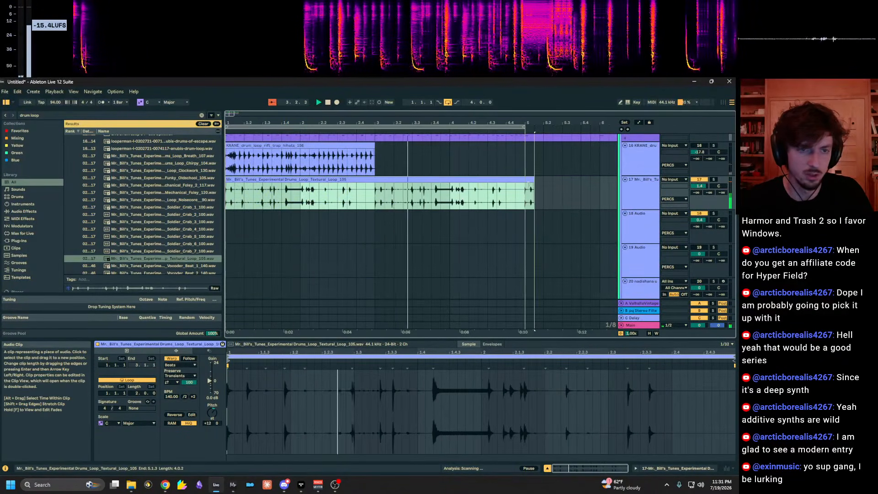
Stop playback and deactivate the Mr. Bill's Textural Loop clip.
scroll(486, 202, up, 5)
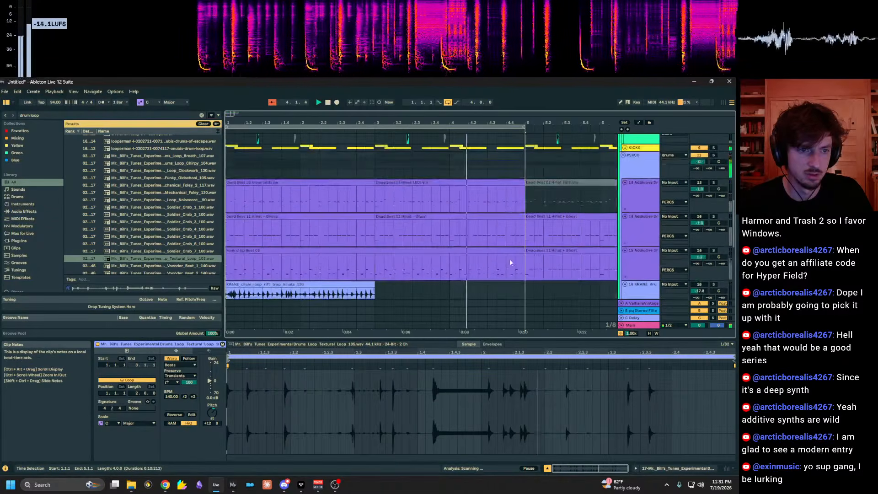
scroll(511, 262, down, 3)
key(space)
key(0)
scroll(378, 237, up, 2)
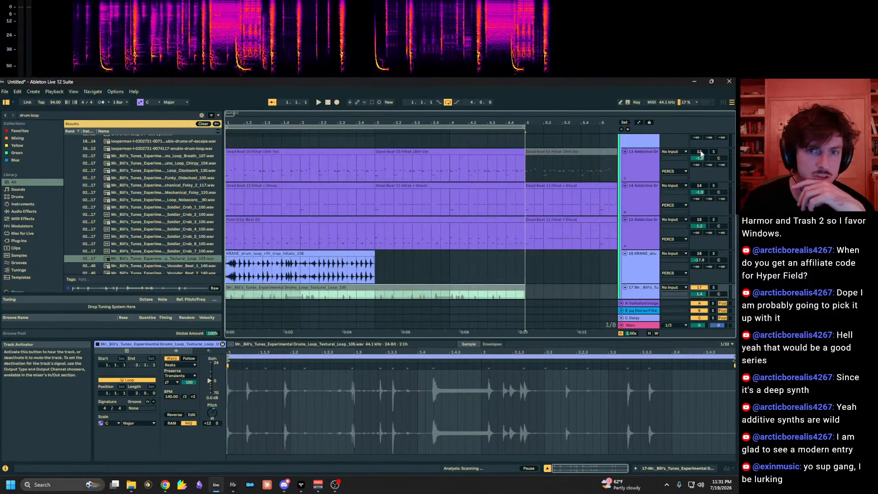
Turn the first Addictive Drums percussion track back on and inspect the layered snare hits around 3.4.
click(380, 152)
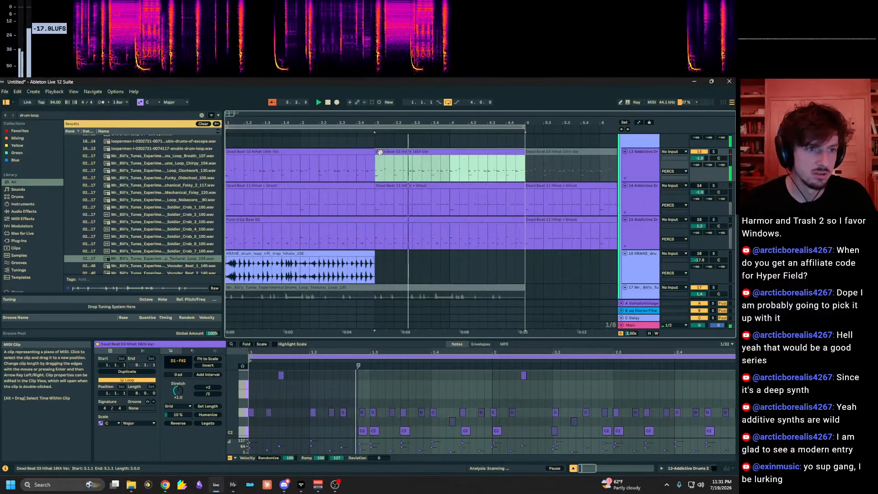
scroll(379, 152, up, 5)
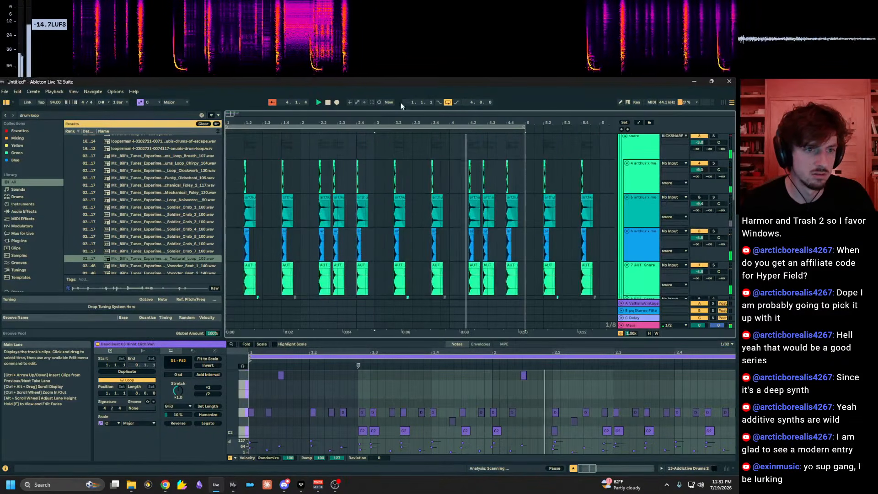
drag(434, 123, 434, 205)
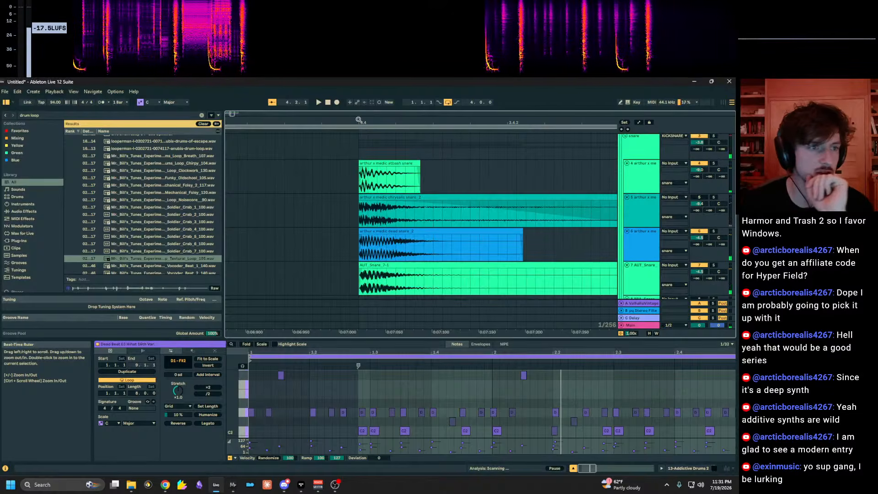
mouse_move(358, 119)
mouse_down()
mouse_move(365, 94)
mouse_move(377, 87)
mouse_up()
click(348, 212)
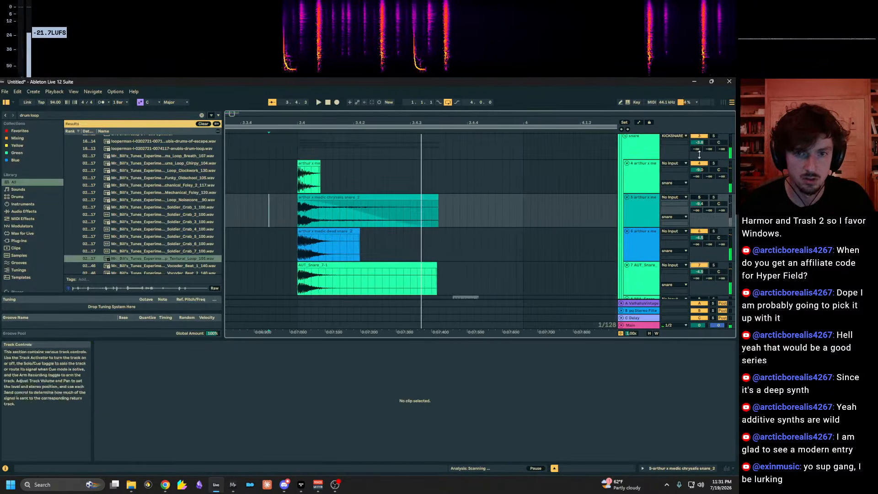
scroll(551, 251, down, 3)
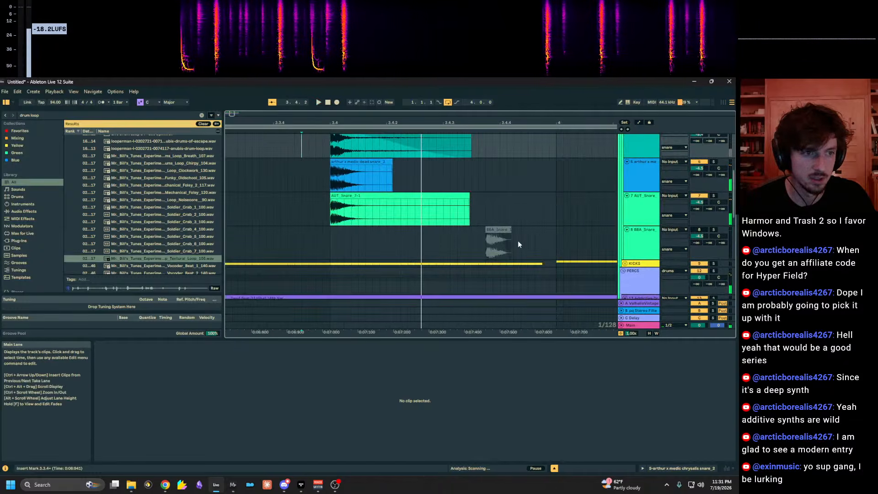
scroll(521, 238, down, 4)
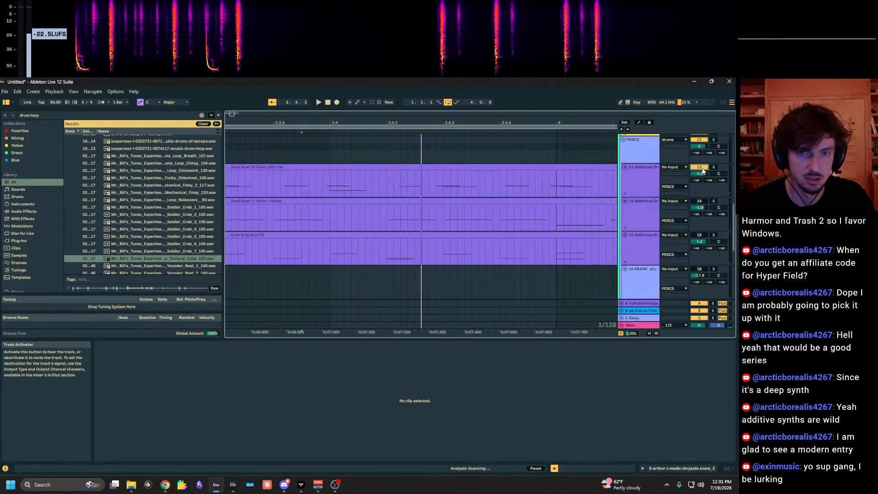
Enlarge the note editor and deactivate the four D1 notes in the Dead Beat 03 Hihat 16th Var clip starting at 3.1.1.
click(643, 171)
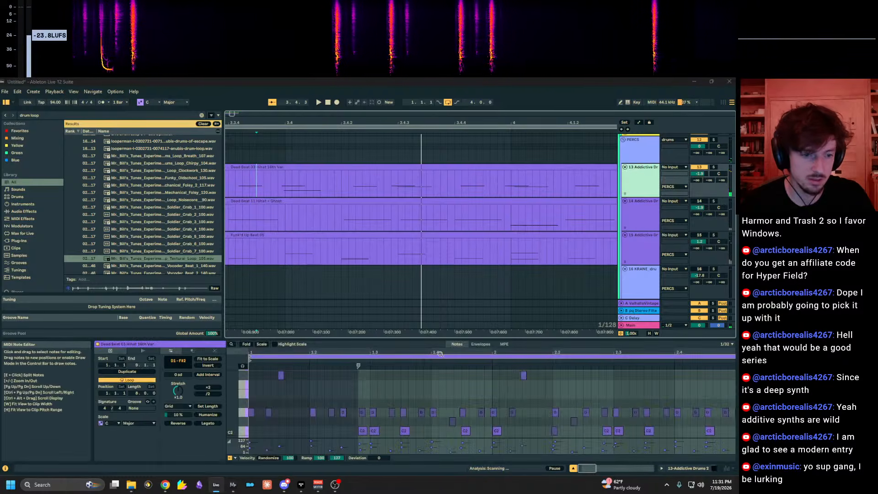
drag(435, 337, 434, 174)
click(433, 247)
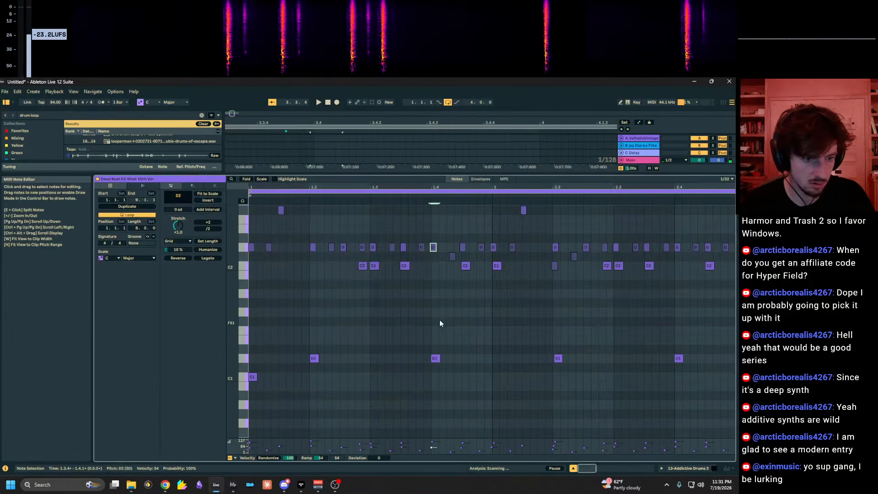
drag(280, 365, 729, 357)
key(0)
key(space)
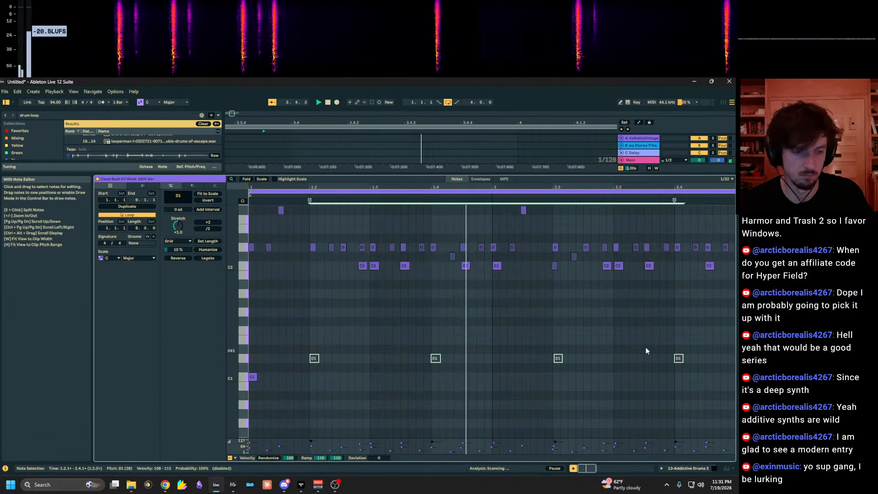
In the opening Dead Beat 03 clip, replace the following D1 hits with duplicates of the 1.2 hit at 1.4, 2.2 and 2.4.
click(690, 468)
drag(267, 123, 267, 91)
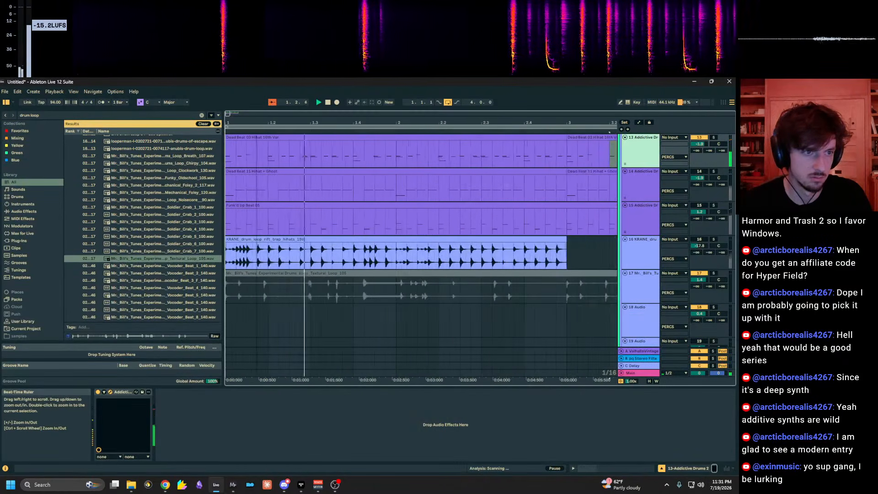
click(265, 138)
click(620, 470)
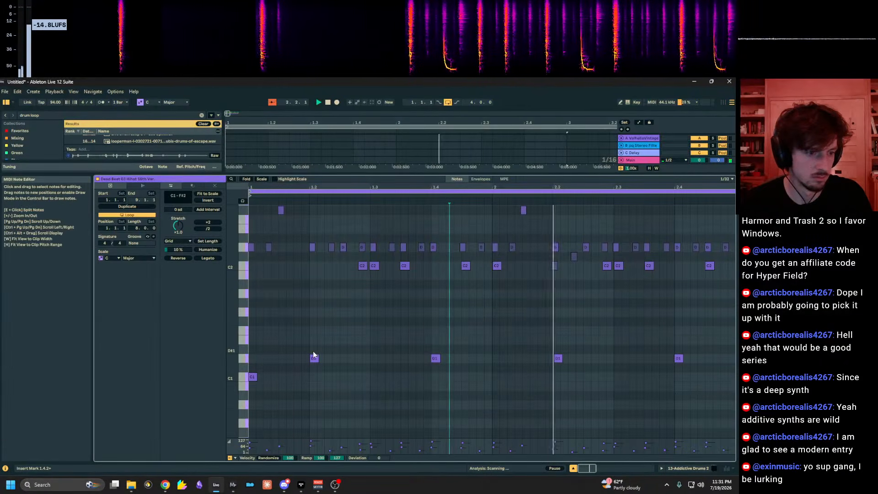
drag(540, 364, 672, 364)
key(0)
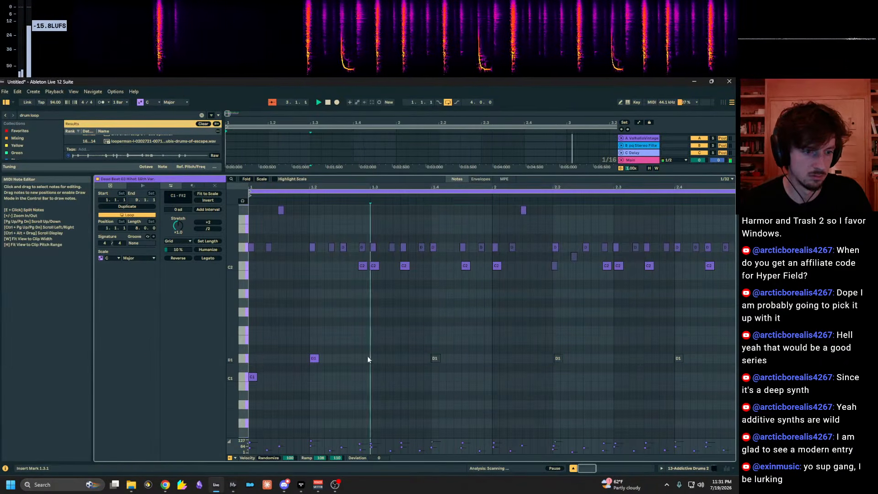
key(ctrl+d)
key(ctrl+d)
key(ctrl+d)
Set the velocity of the four D1 notes from 1.2 to 2.4 to 70.
drag(368, 355, 233, 342)
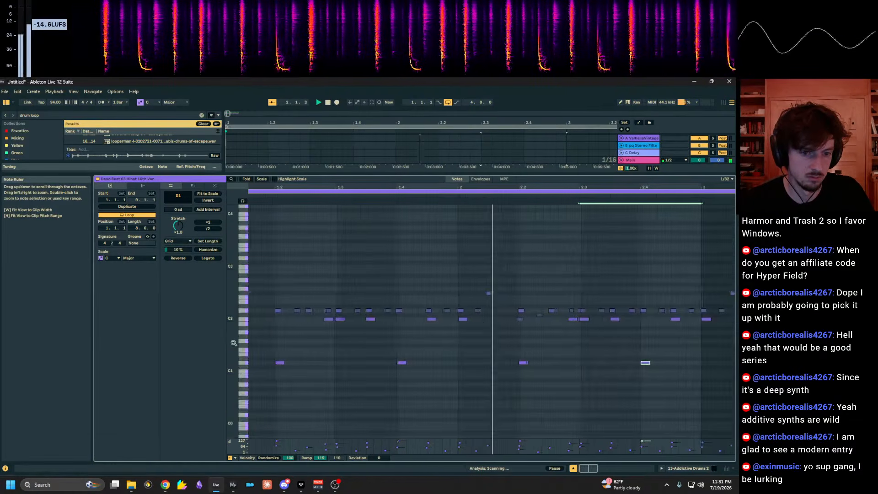
click(320, 368)
drag(430, 189, 462, 174)
click(579, 339)
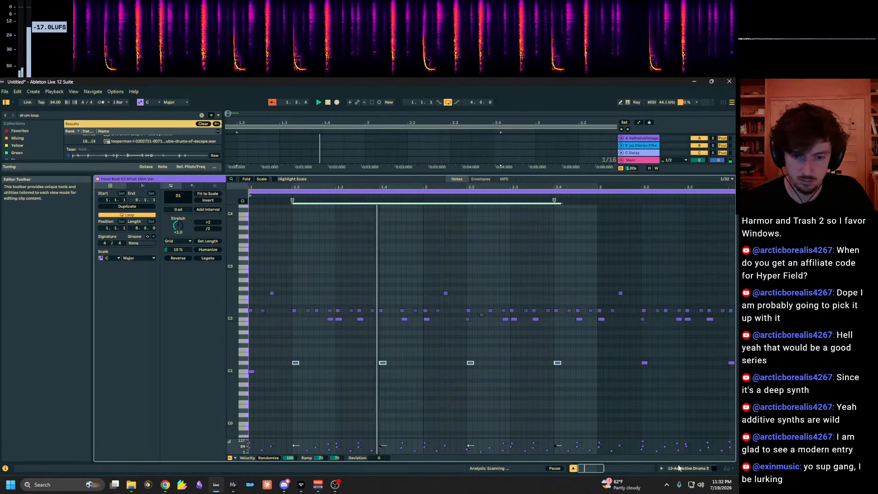
Set the transient envelope of the KRANE hihats loop clip to 30.
click(681, 468)
key(space)
scroll(571, 240, up, 2)
scroll(615, 219, down, 2)
click(643, 246)
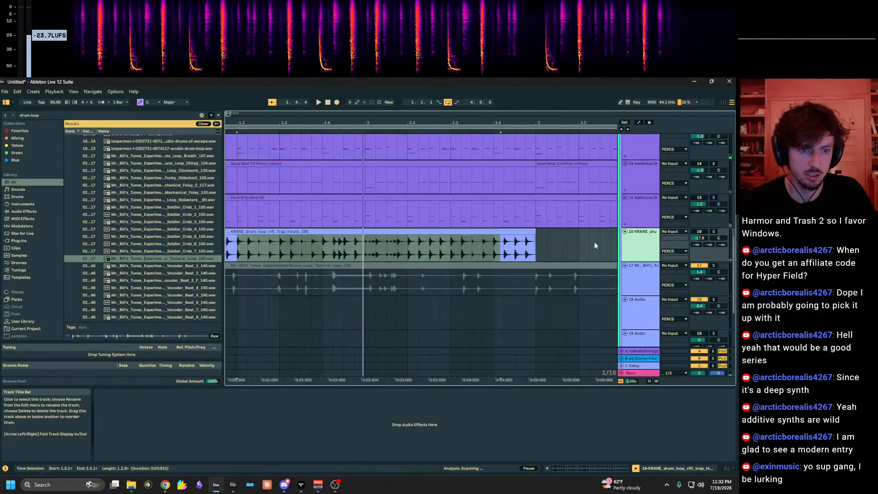
scroll(640, 247, down, 1)
click(616, 472)
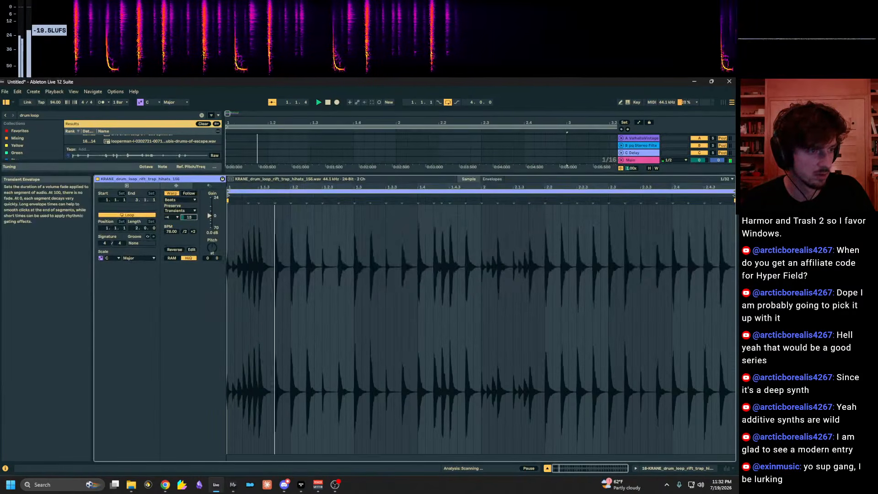
drag(189, 217, 189, 215)
drag(335, 176, 336, 324)
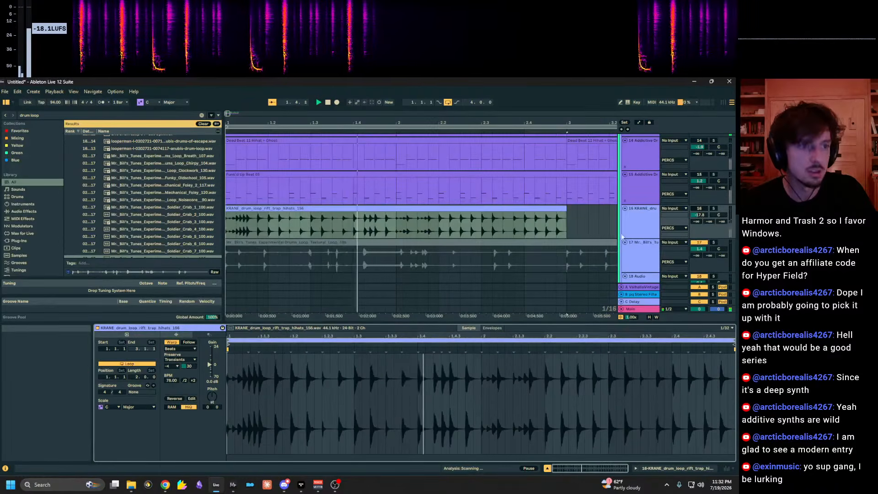
Reactivate the KRANE hihats loop track and raise its volume to about -14.5 dB.
click(697, 203)
key(space)
click(699, 208)
drag(698, 238, 698, 232)
drag(699, 215, 699, 210)
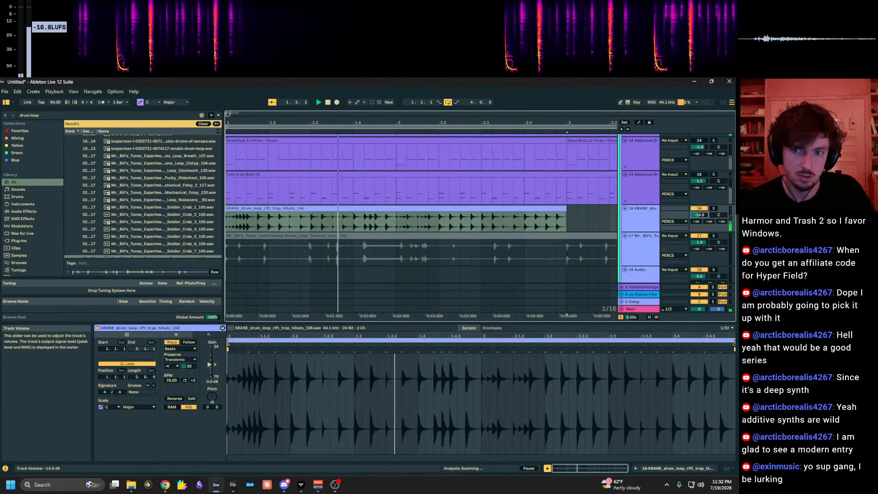
click(320, 223)
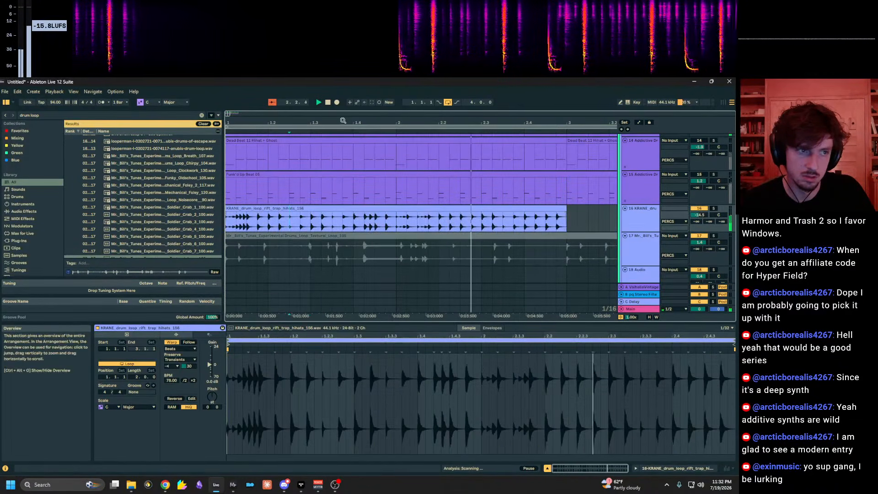
Pan the KRANE hihats loop track to about 25R and audition it.
drag(343, 121, 343, 110)
key(space)
drag(718, 214, 718, 200)
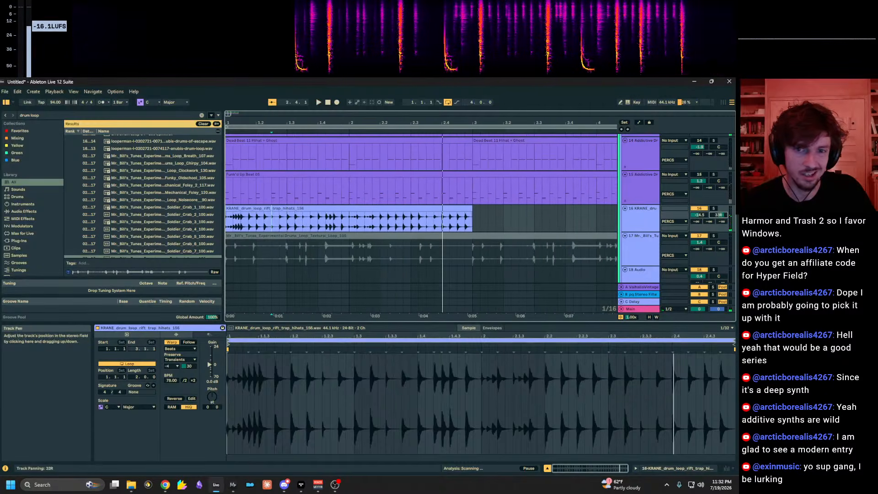
key(space)
key(space)
Fold the percussion tracks and open the SUBS group to show its Hip-Hop Sub Bass track.
click(649, 218)
scroll(648, 217, down, 2)
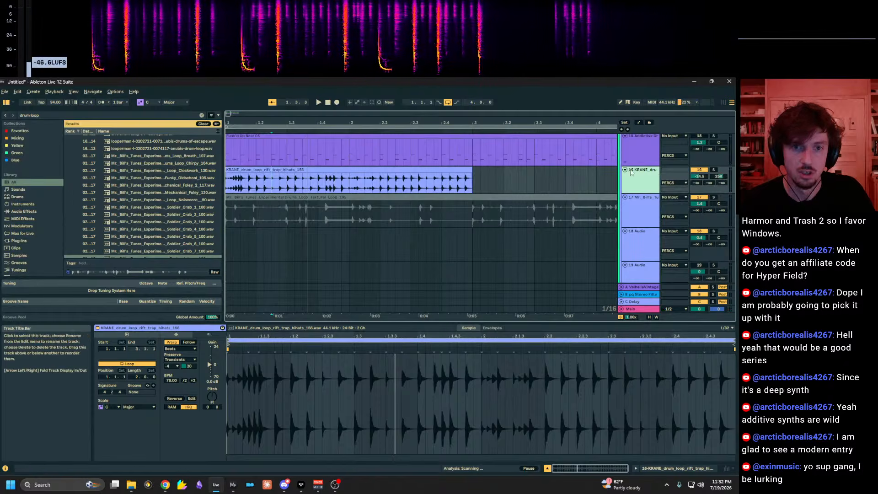
key(alt+u)
click(631, 214)
double_click(626, 207)
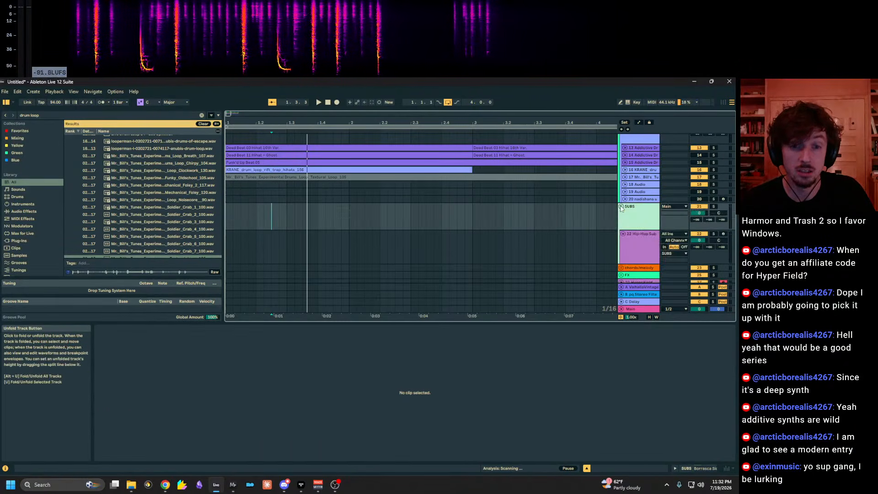
scroll(626, 215, down, 1)
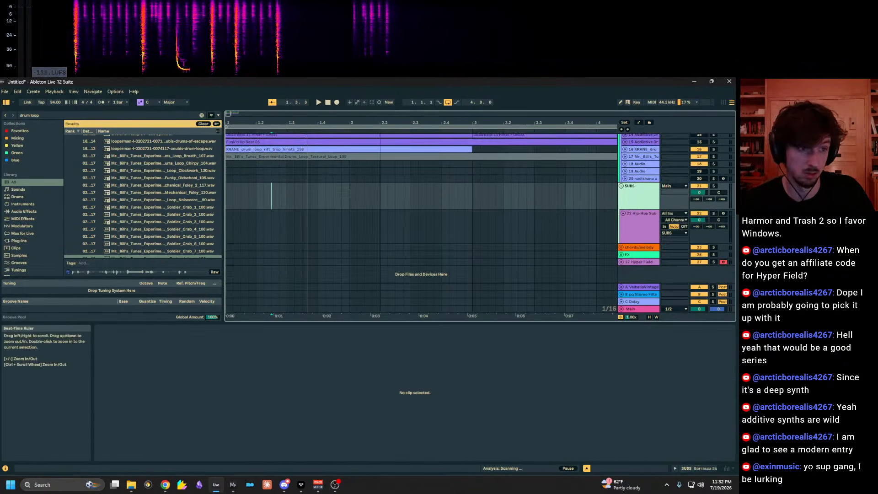
scroll(479, 193, up, 4)
scroll(472, 235, down, 5)
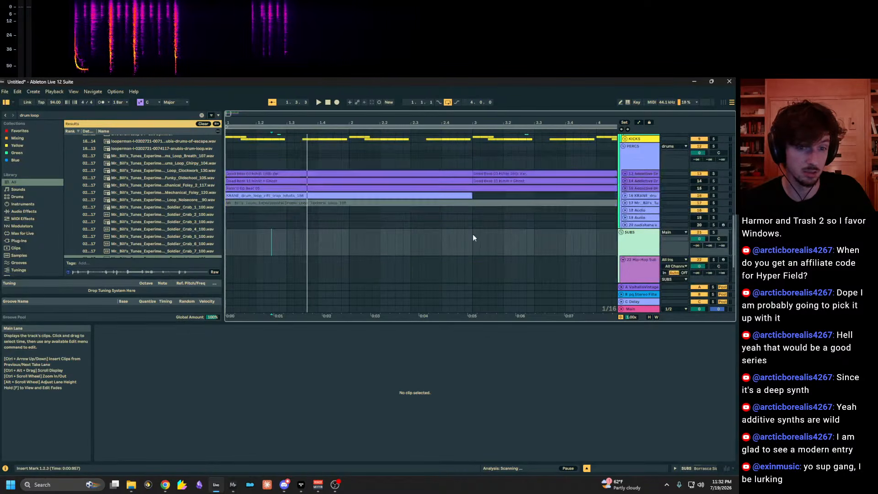
scroll(641, 187, up, 2)
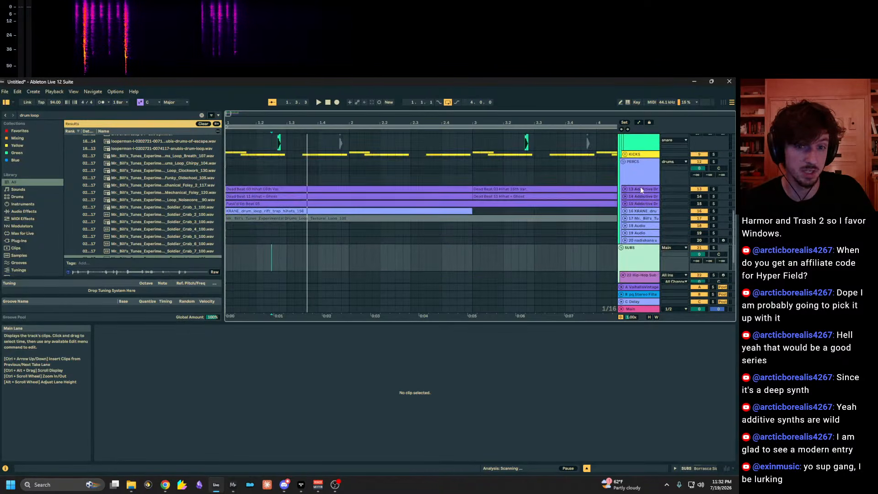
Unfold the KRANE hihats loop track and play the opening Dead Beat 03 clip with the groove.
click(625, 211)
click(301, 190)
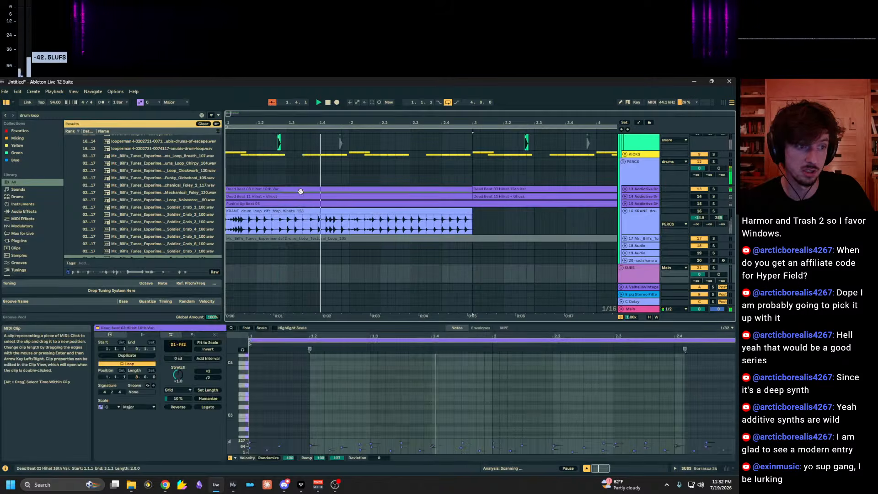
scroll(408, 202, down, 4)
Create a MIDI clip from 1.1.1 to 3.1.1 on the Hip-Hop Sub Bass track and add an F3 note at its start.
click(465, 226)
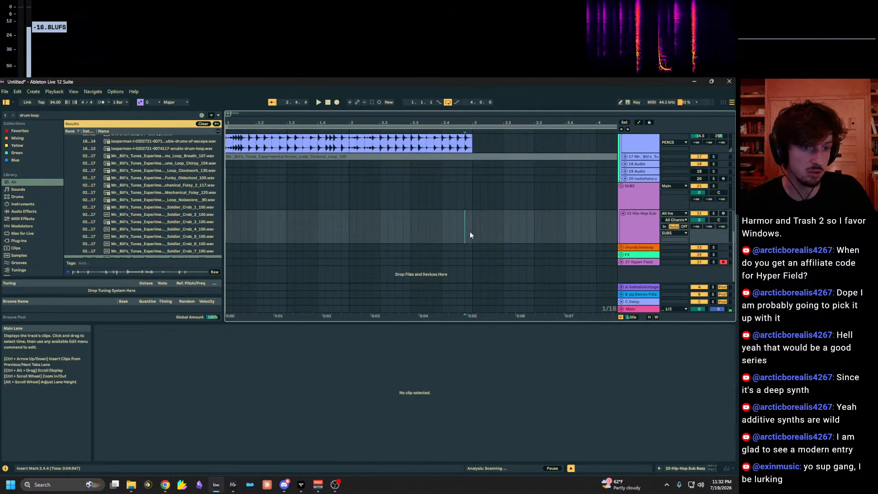
drag(470, 232, 86, 229)
key(ctrl+shift+m)
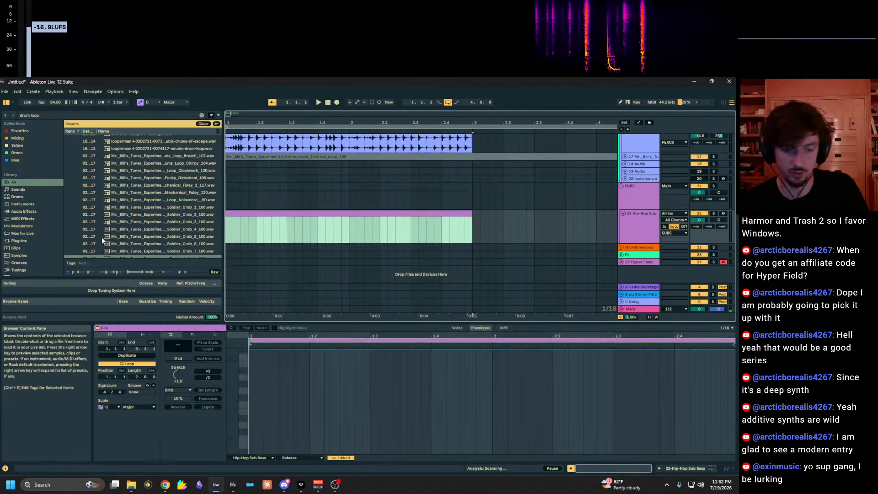
click(457, 328)
double_click(254, 404)
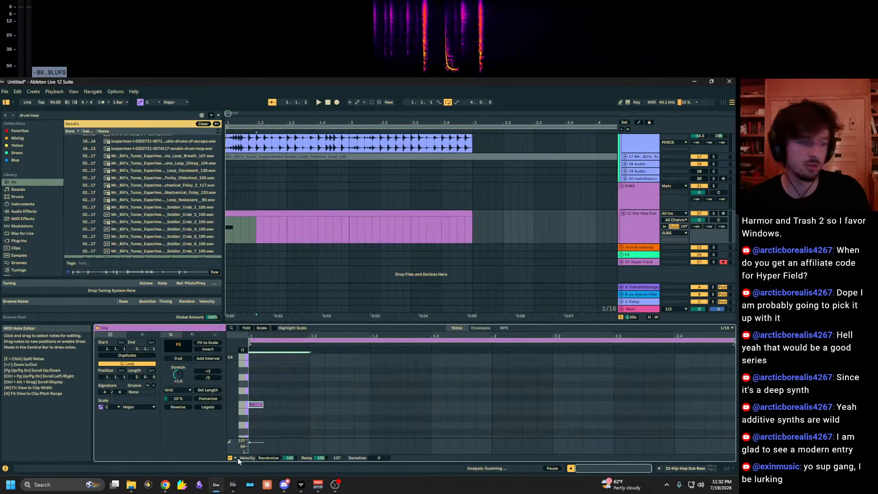
Transpose the opening sub bass note down three octaves to F0 and audition it with the groove.
key(shift+Down)
key(shift+Down)
key(shift+Down)
key(space)
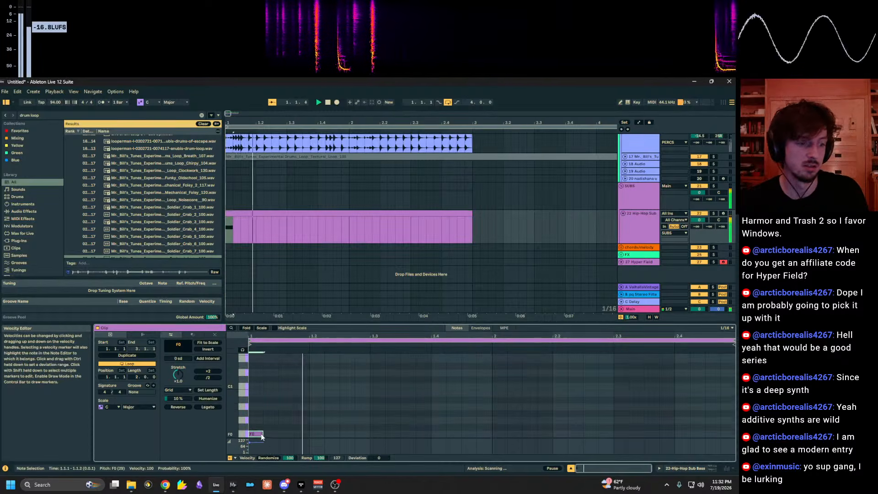
key(space)
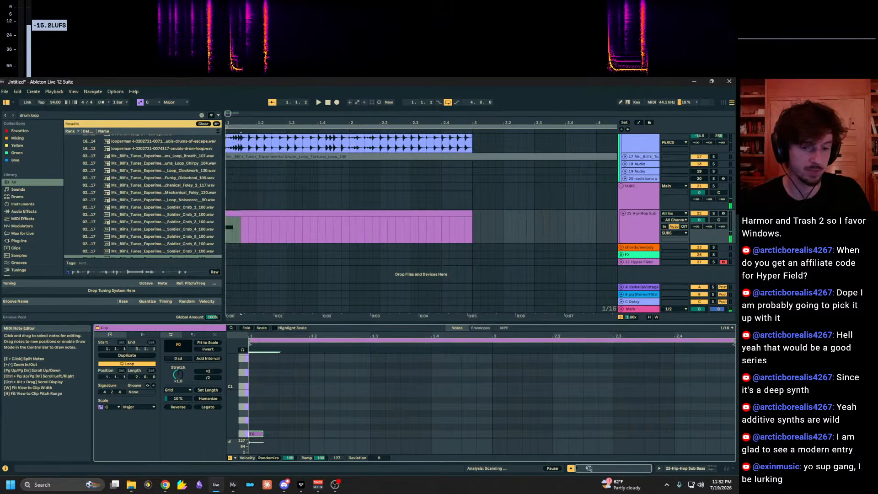
key(space)
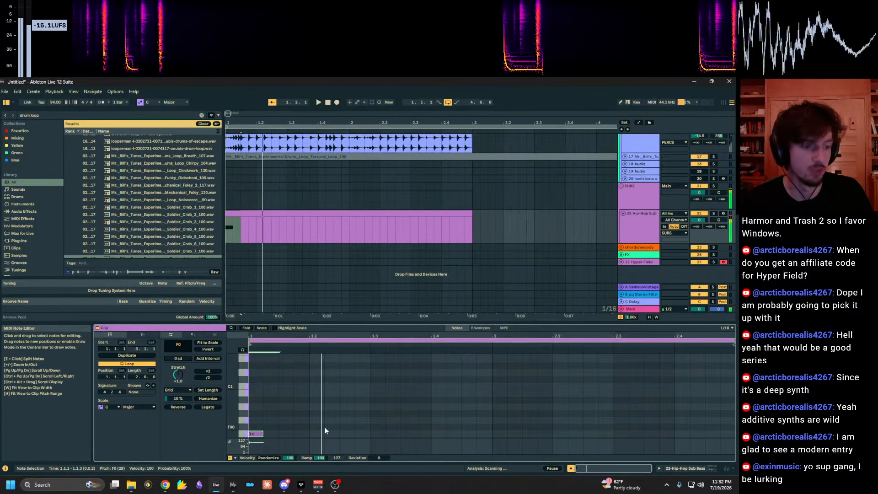
Add a shortened F0 note at 1.2.1 and place a duplicate of it at 1.2.3.
double_click(320, 434)
key(space)
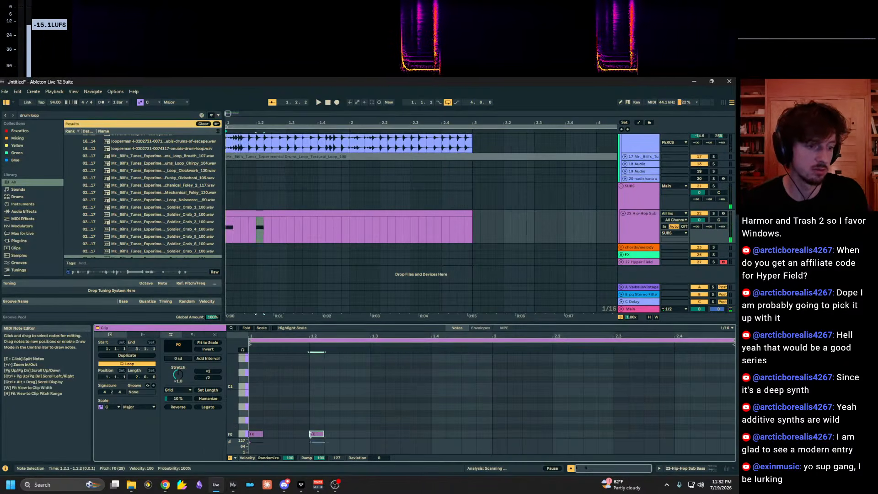
drag(323, 435, 301, 459)
key(ctrl+d)
key(Right)
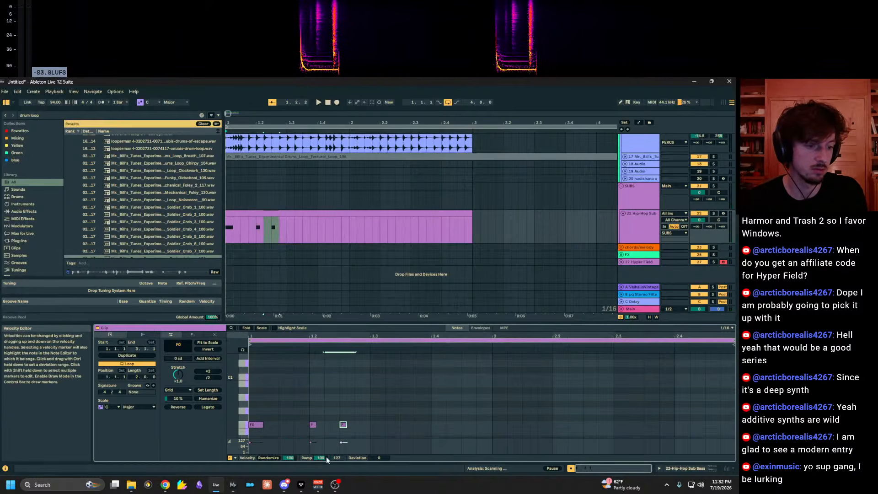
Raise the duplicated note to A0, audition the phrase and shift the note earlier to 1.2.2.
key(Up)
key(Up)
key(Up)
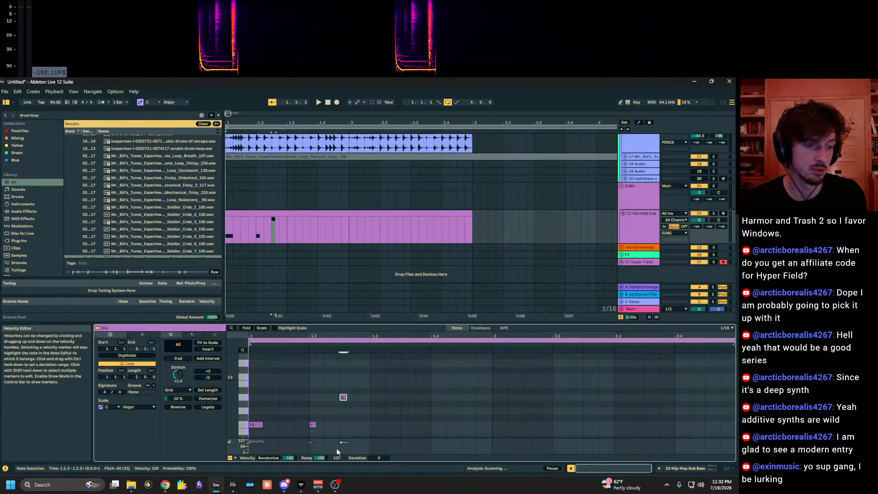
key(Up)
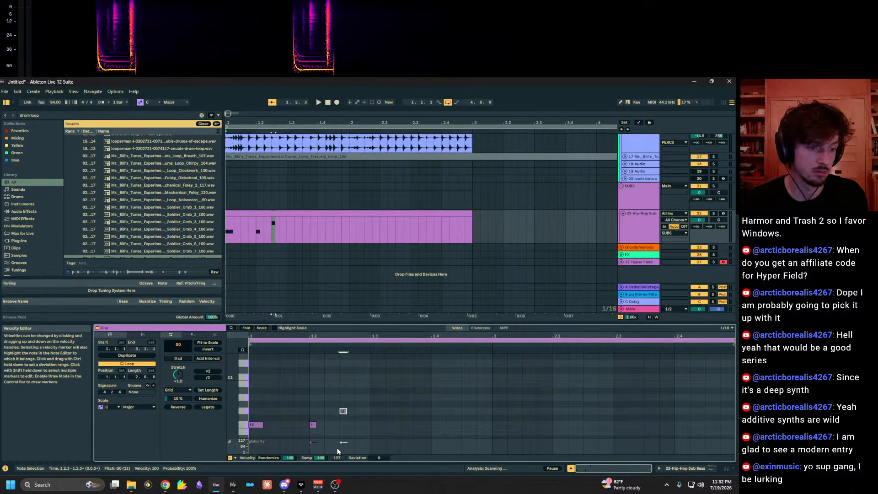
key(space)
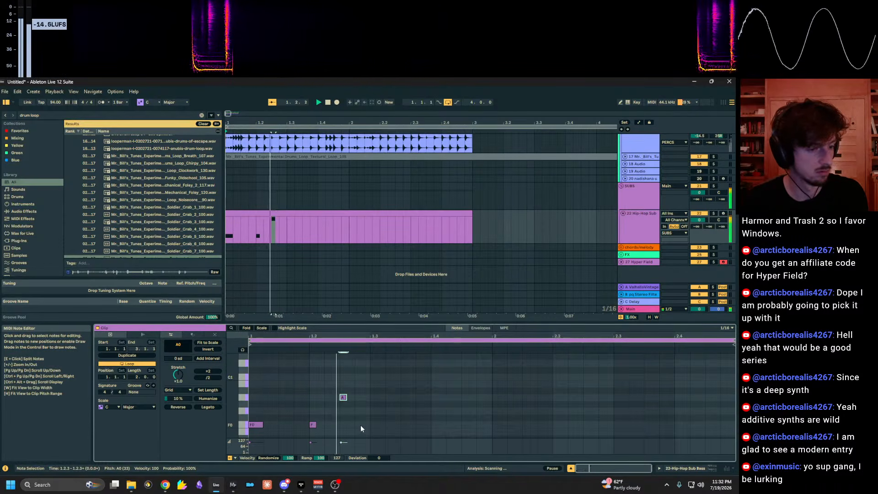
key(space)
key(Left)
Add a short B0 note at 1.3.1 and shift the A0 note to just after 1.2.3.
click(350, 379)
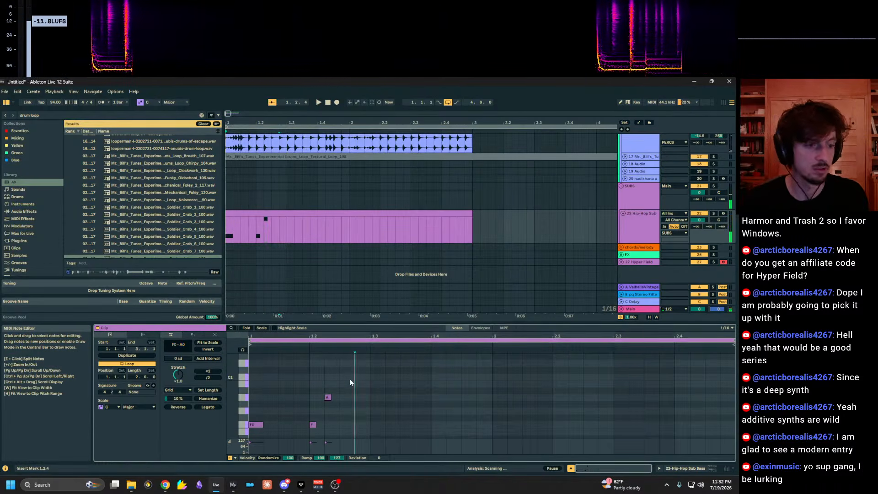
double_click(349, 383)
key(space)
key(Right)
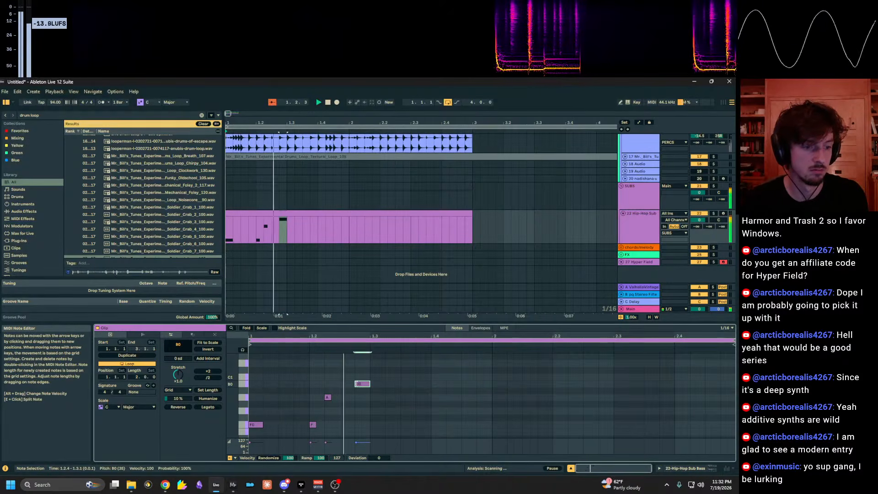
key(Left)
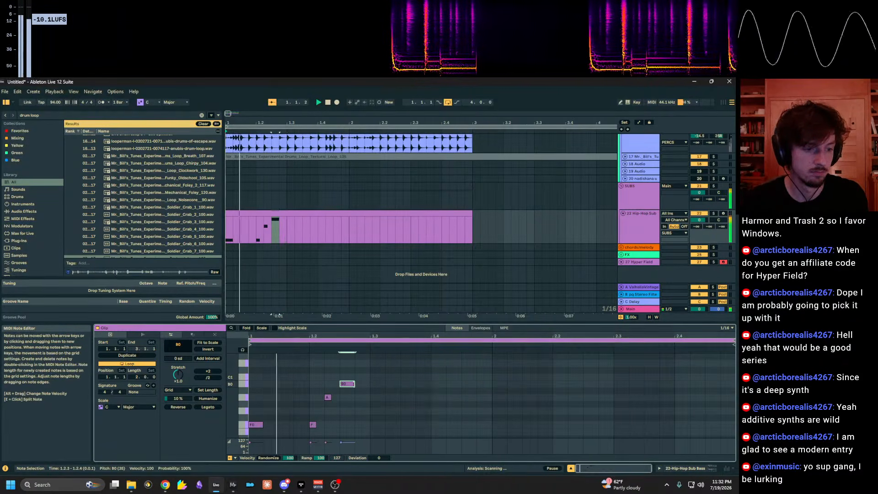
drag(354, 385, 347, 386)
key(Right)
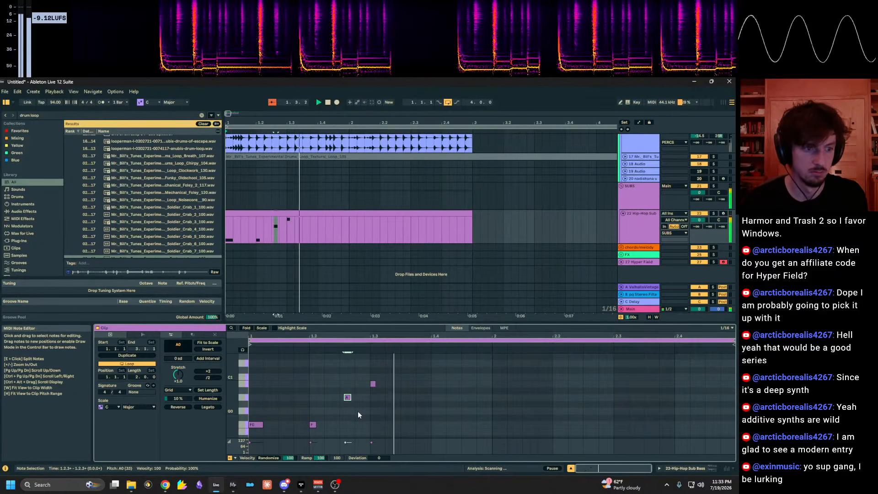
Try duplicating the two-bar sub bass clip to 3.1.1 and delete the copy.
drag(391, 368, 248, 439)
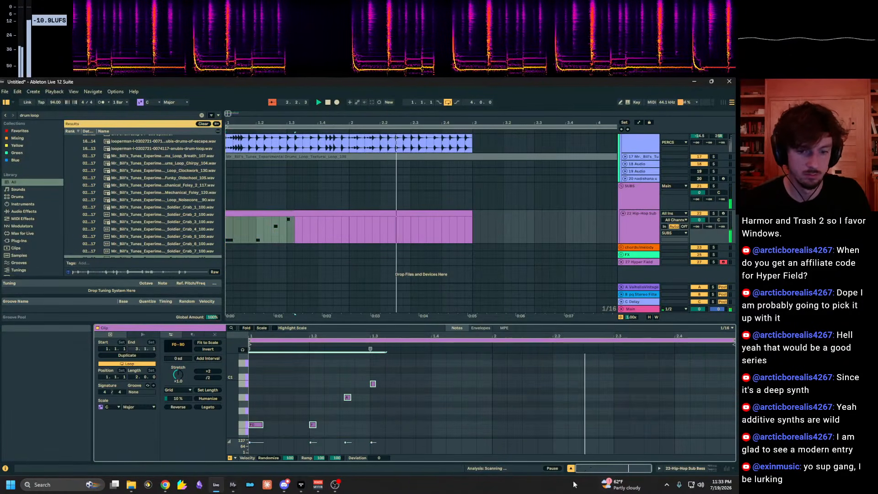
key(space)
key(shift+Tab)
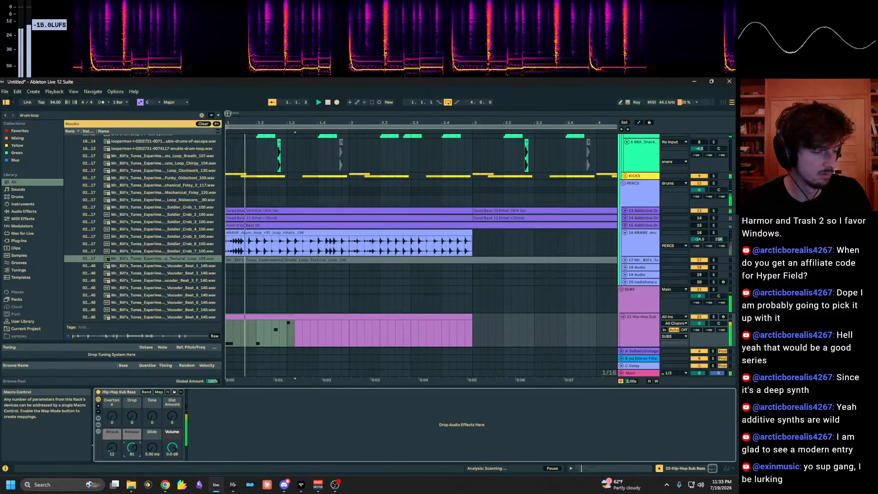
click(278, 316)
key(ctrl+d)
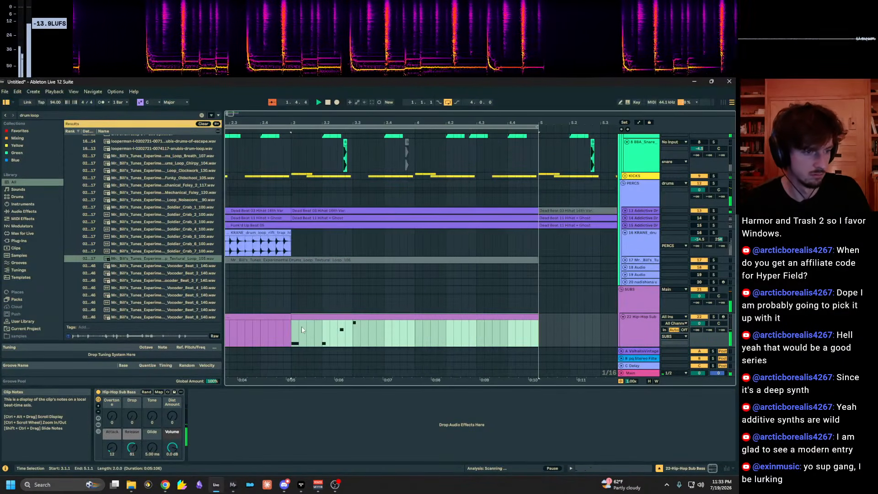
key(Delete)
Draw F0 notes at 2.1.3, 2.2.3 and 2.3.3 in the second bar of the sub bass clip.
key(shift+Tab)
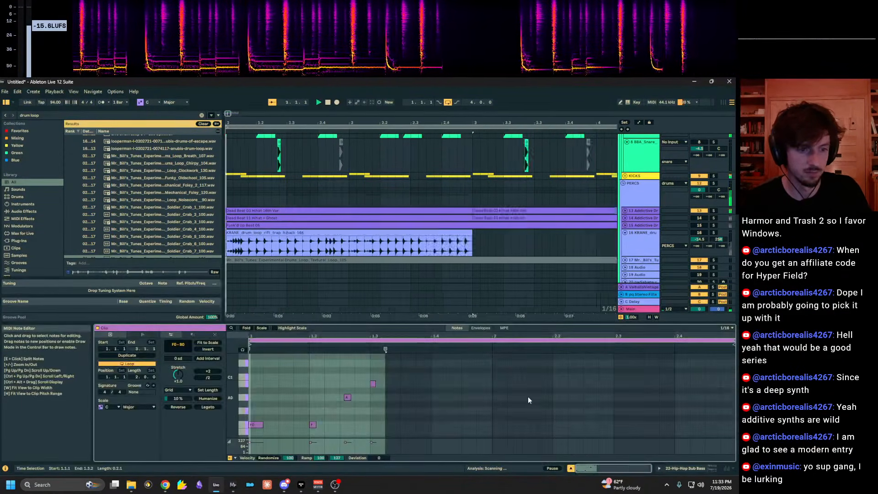
key(b)
click(503, 425)
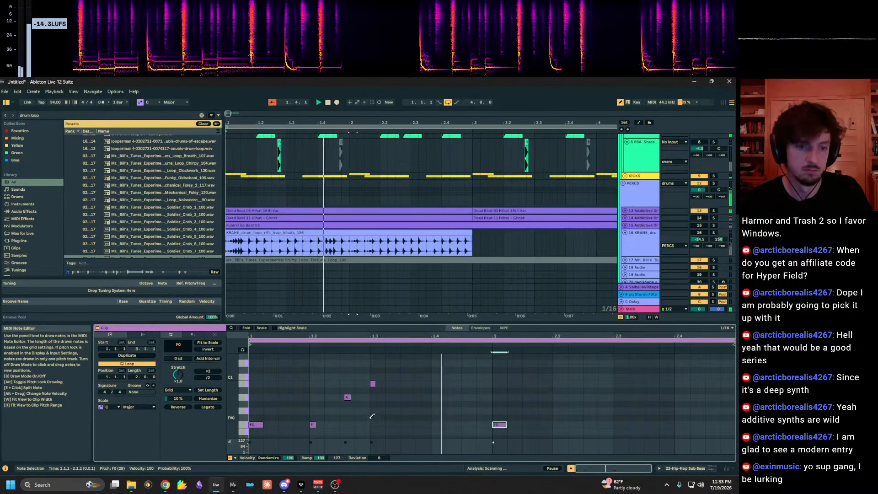
key(b)
click(553, 423)
key(space)
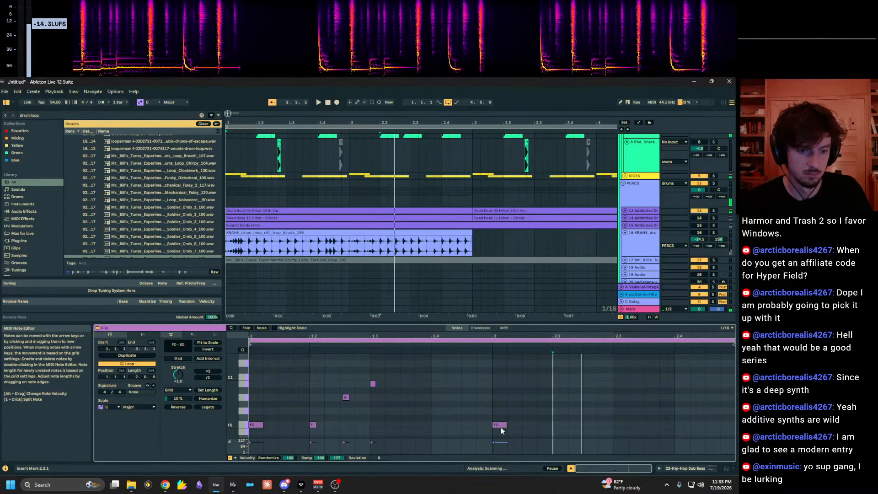
key(space)
key(b)
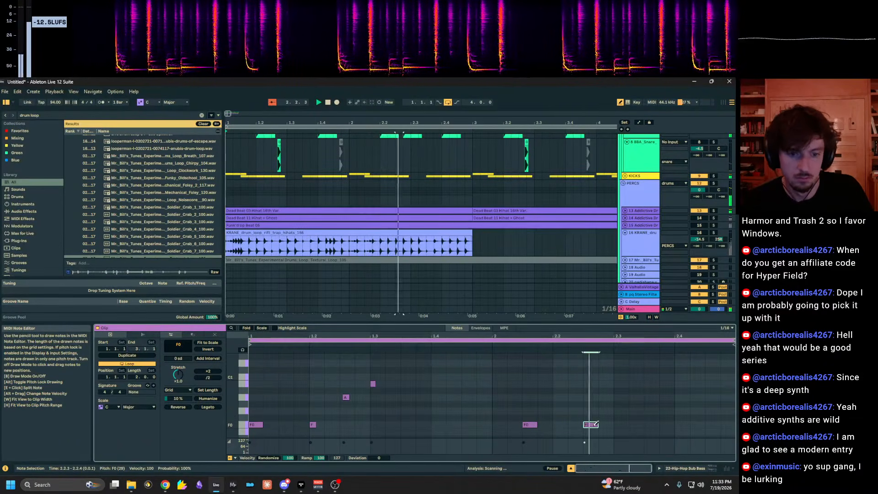
scroll(340, 251, down, 3)
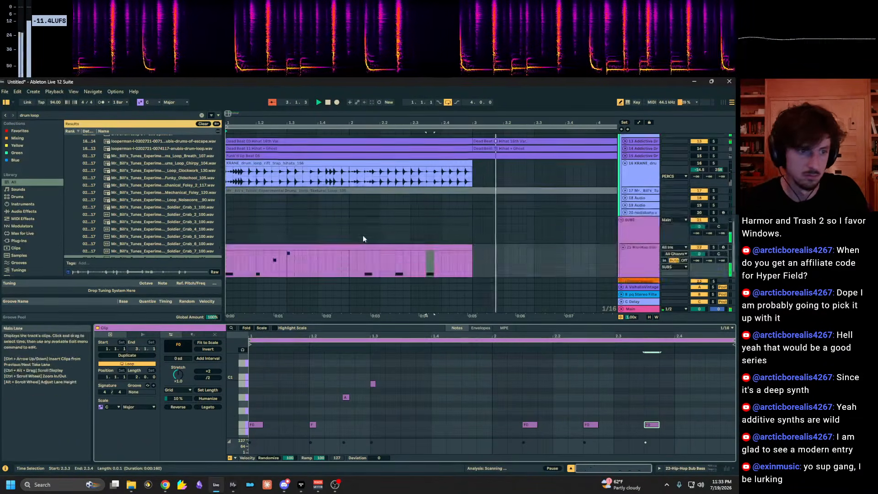
Insert a MIDI track below Hip-Hop Sub Bass and consolidate the sub bass clip and its copy at 3.1.1 into one four-bar clip.
key(ctrl+shift+t)
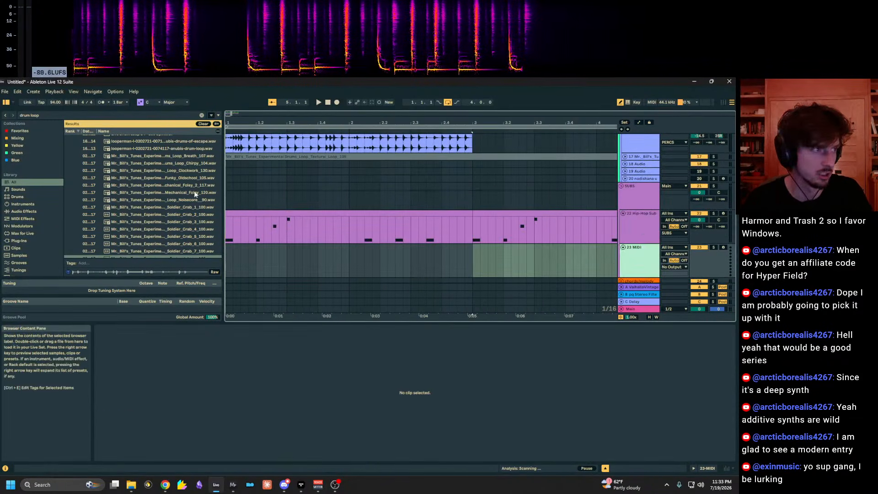
click(288, 214)
shift+click(522, 221)
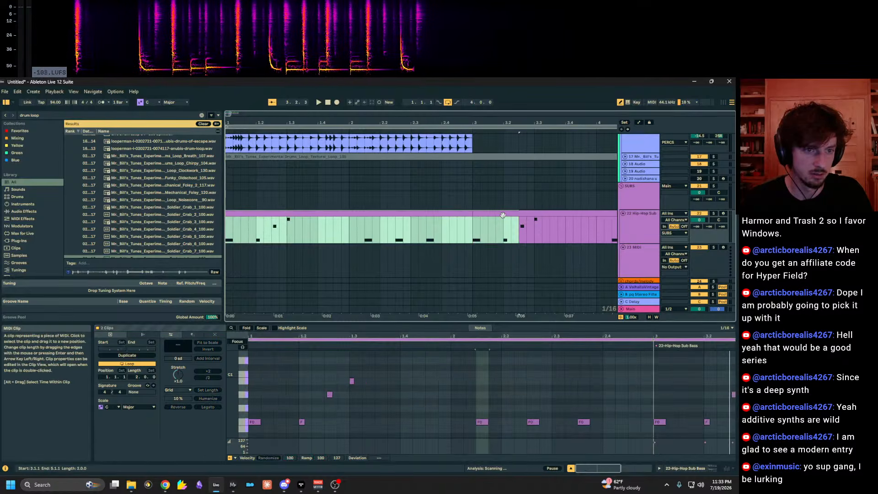
key(ctrl+j)
click(450, 238)
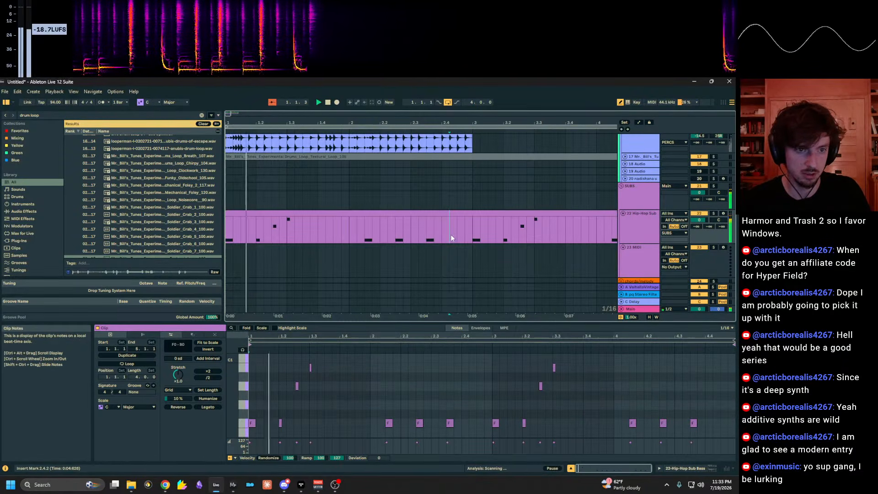
key(space)
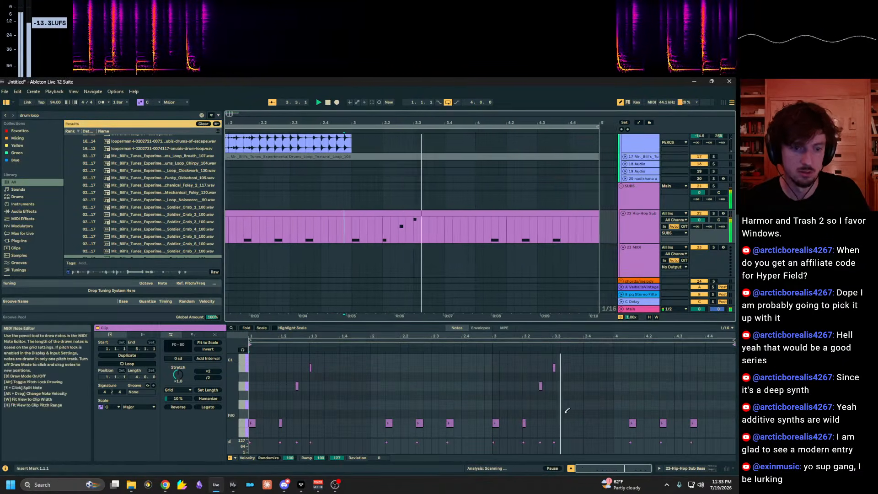
Vary the second half of the sub bass clip with A#0 at 3.3.1 and E0 at 4.2.3.
click(554, 377)
key(b)
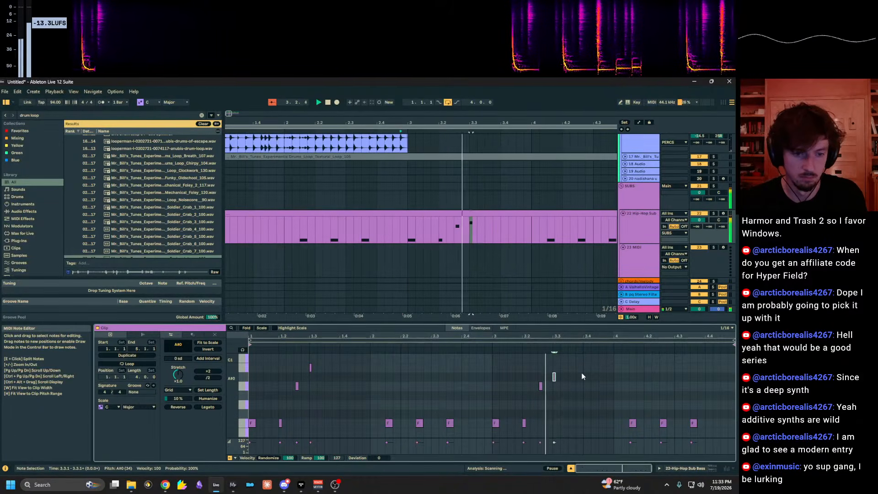
drag(628, 403, 658, 441)
drag(675, 404, 664, 446)
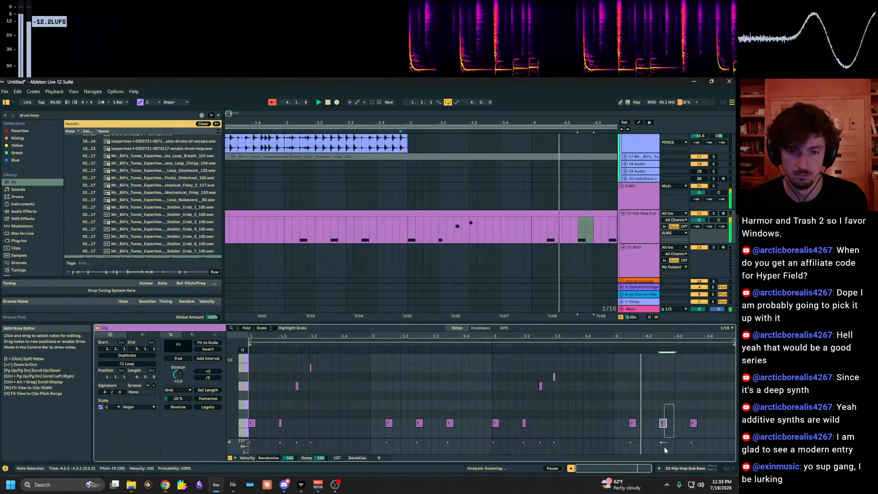
key(Down)
drag(704, 413, 693, 434)
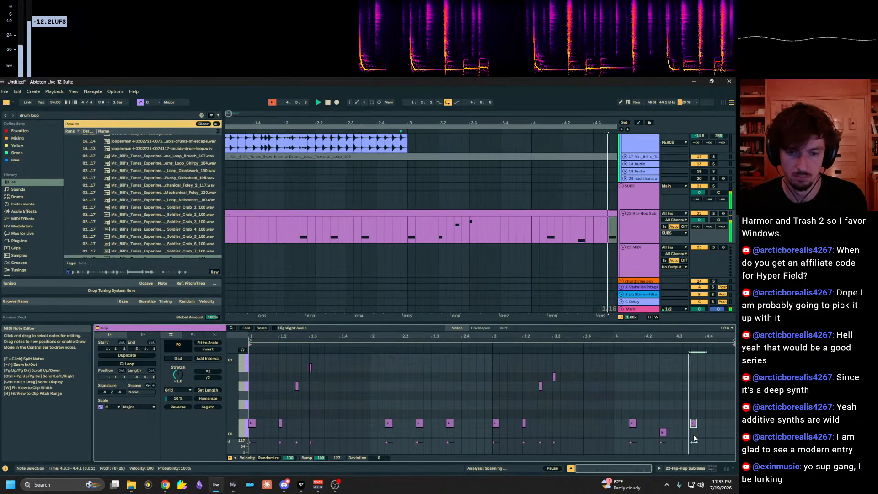
Copy the four-bar sub bass clip to the same position on the new MIDI track below.
click(546, 215)
key(z)
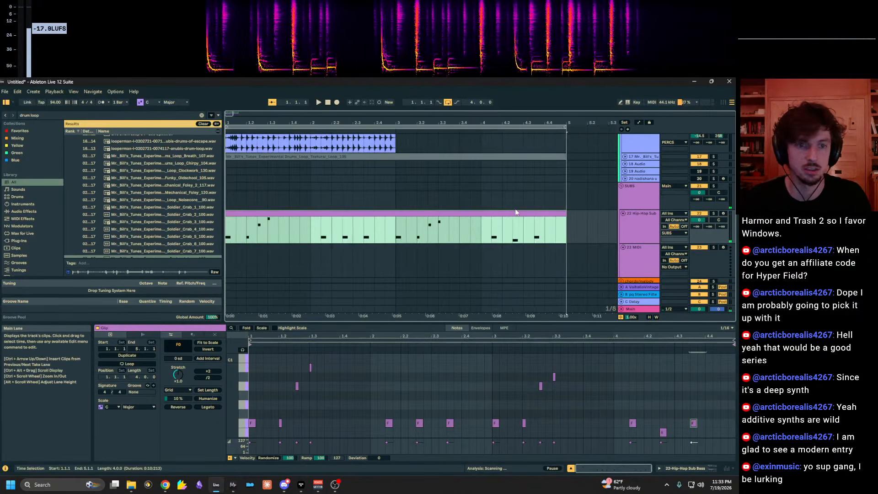
click(425, 228)
click(357, 213)
key(ctrl+c)
key(Down)
key(ctrl+v)
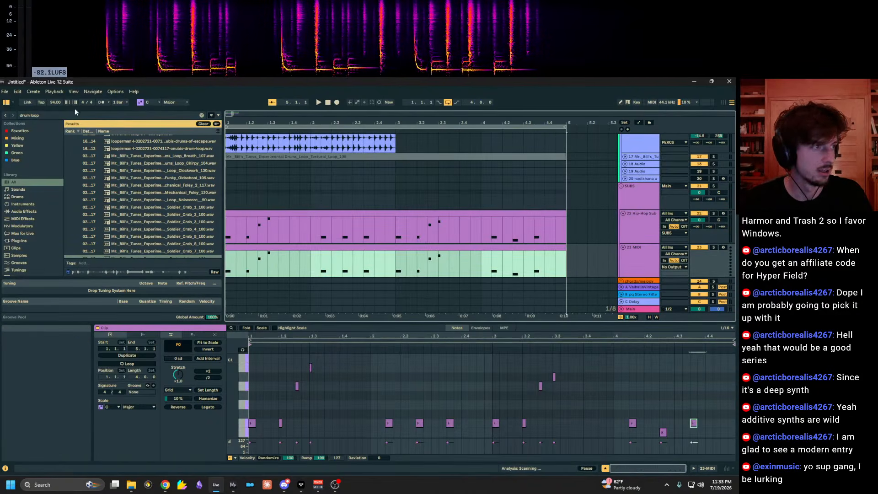
Search the browser for "hyper" and load the Hyper Field instrument onto the new MIDI track.
key(ctrl+f)
text(hyper)
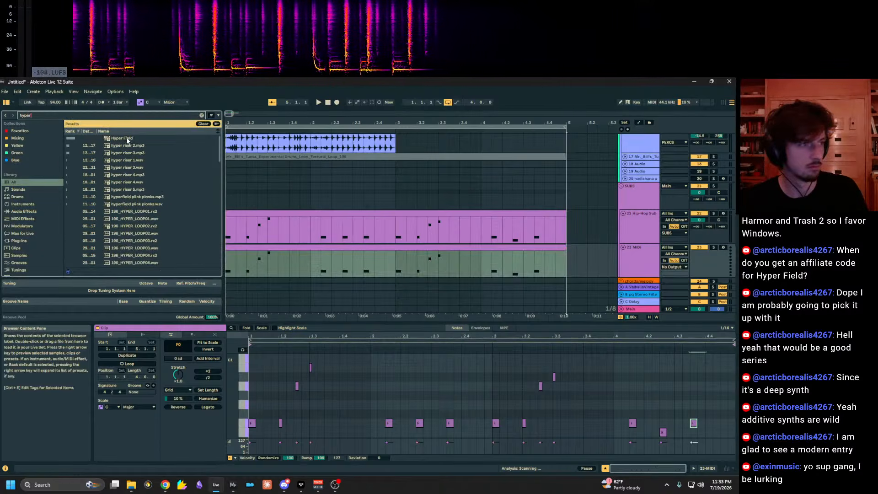
drag(126, 137, 293, 251)
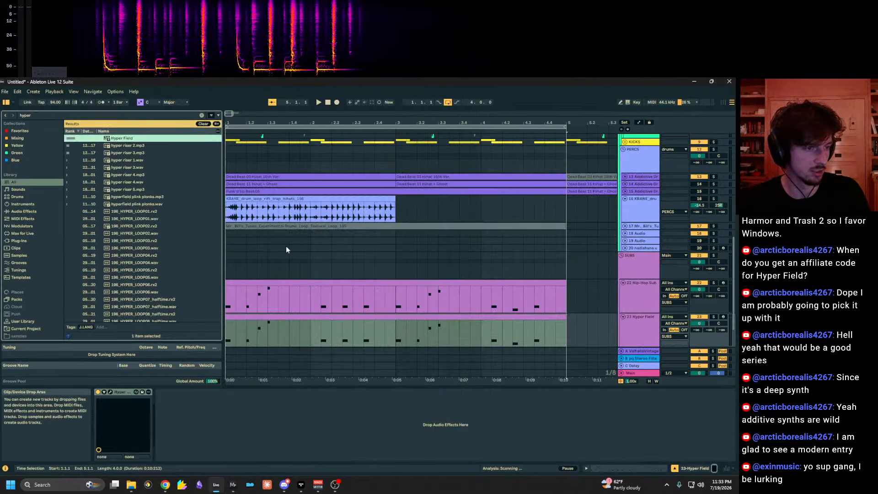
Open the Hyper Field instrument, load its user preset "basic gritty saw", and audition it with the loop.
click(286, 315)
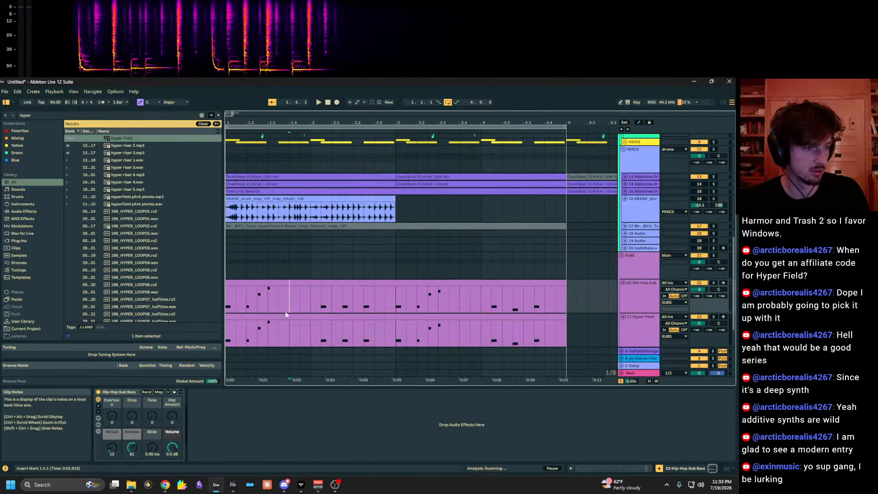
click(286, 315)
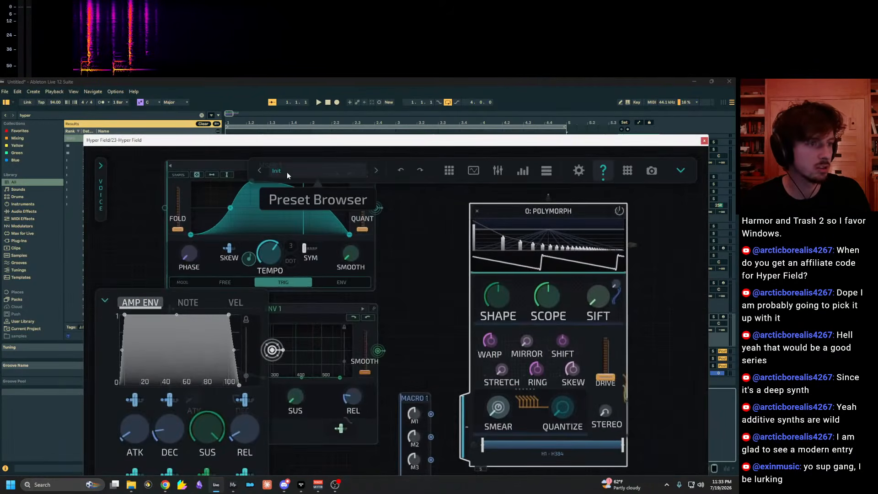
click(316, 203)
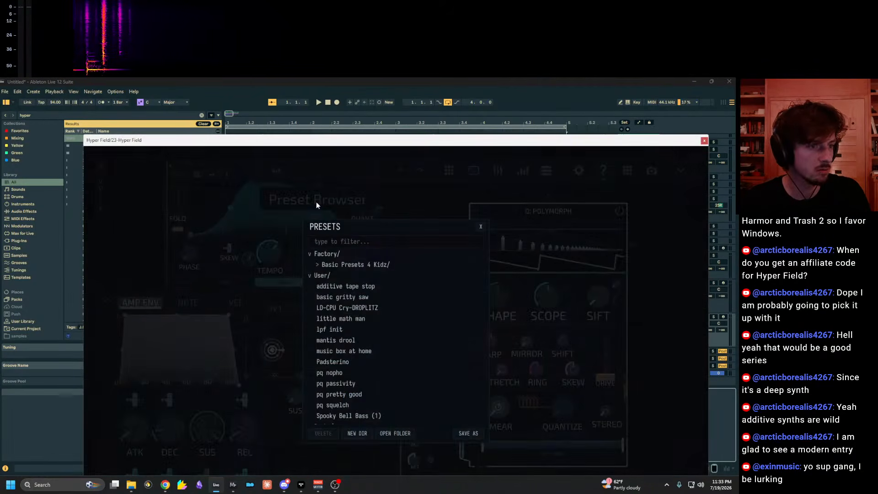
scroll(361, 343, down, 1)
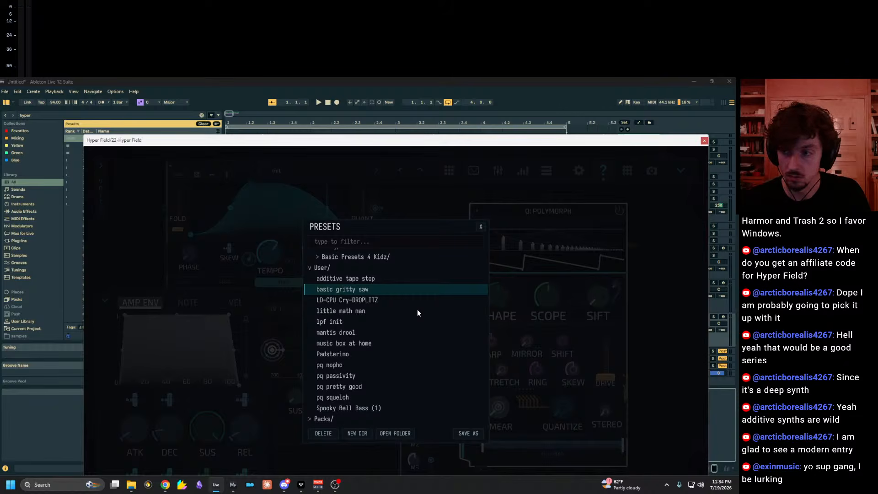
key(Return)
key(space)
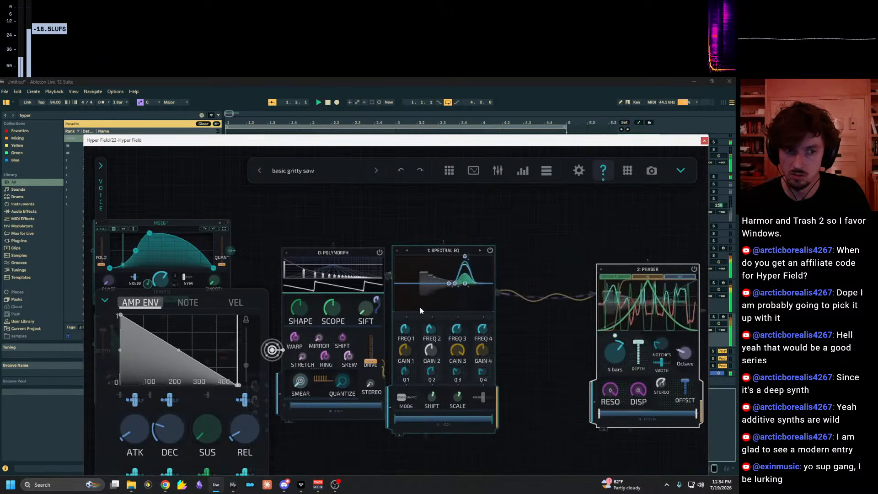
key(space)
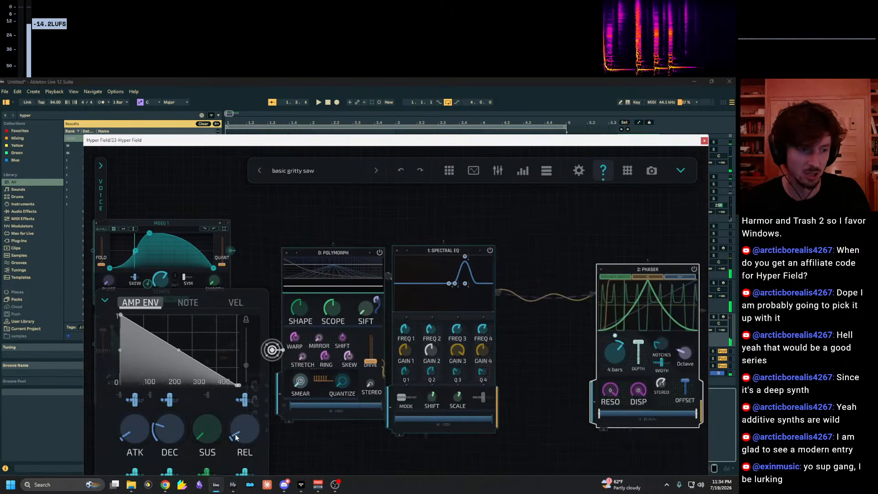
Raise the amp envelope's release and sustain, and set the Phaser's notch spacing to Harmonic.
drag(240, 437, 214, 411)
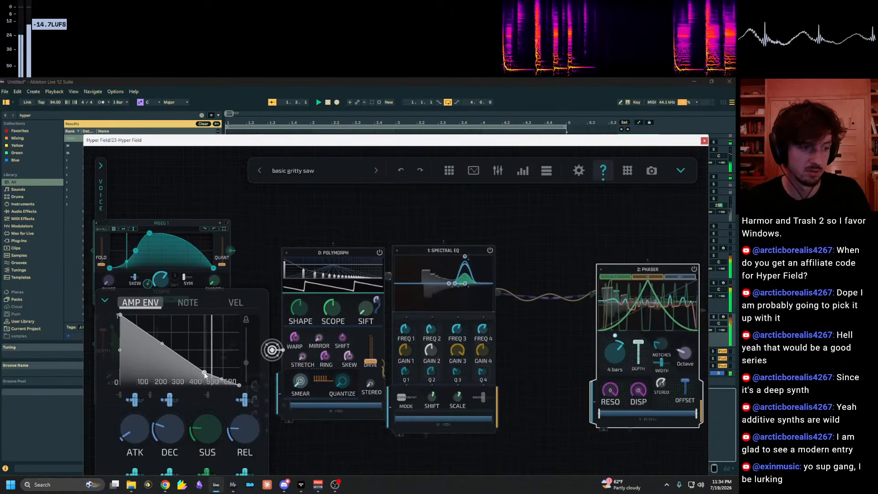
drag(204, 371, 208, 320)
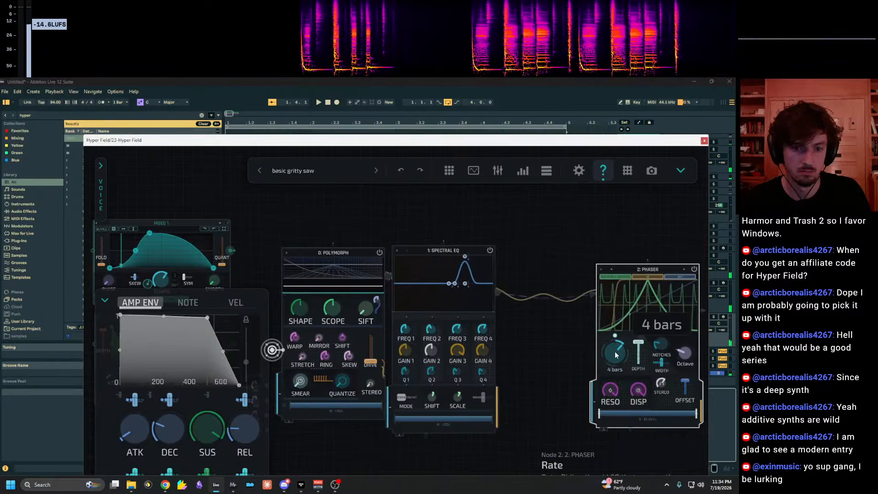
drag(684, 355, 680, 373)
key(space)
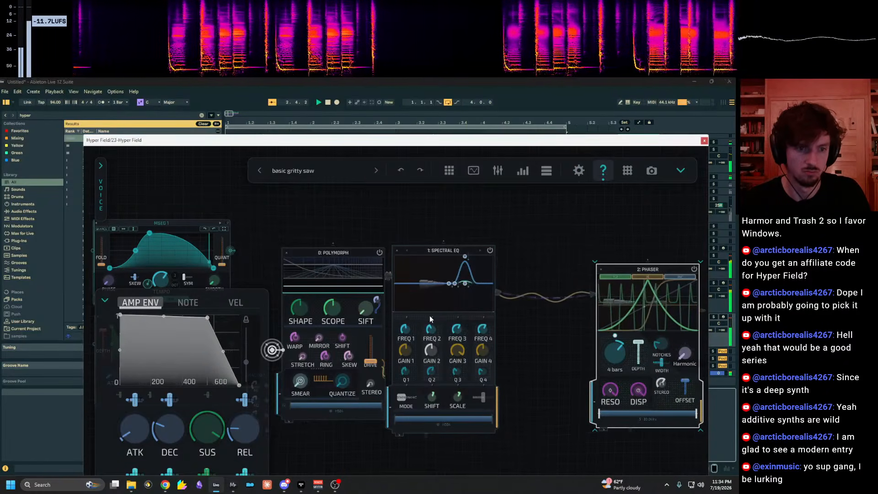
Sweep the Spectral EQ's Shift down and back up while the loop plays.
drag(437, 396, 420, 406)
drag(443, 371, 436, 409)
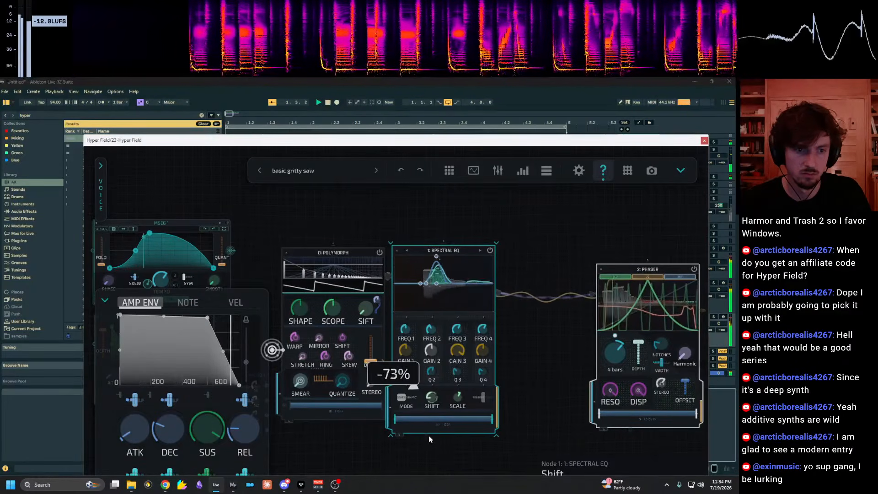
drag(424, 418, 431, 389)
key(space)
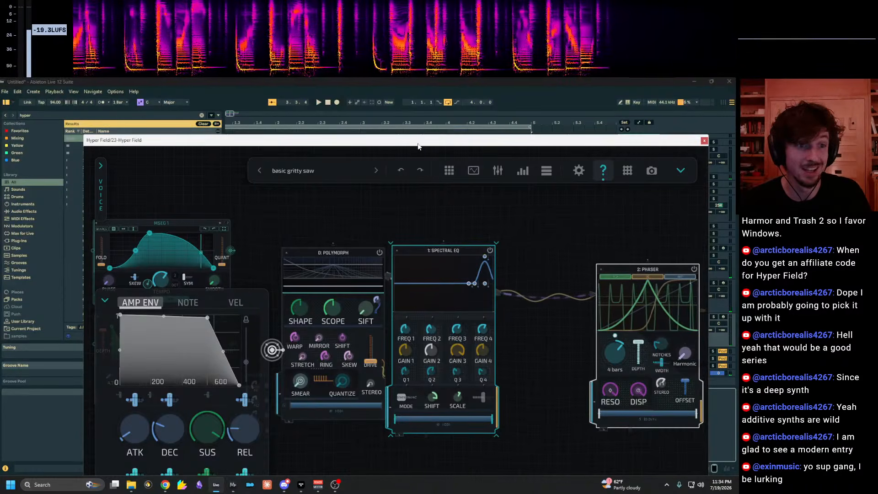
Show the automation lanes and bring up the Spectral EQ's Shift parameter (Node 1 P13) on the Hyper Field track.
drag(417, 141, 540, 465)
drag(353, 122, 355, 92)
click(284, 341)
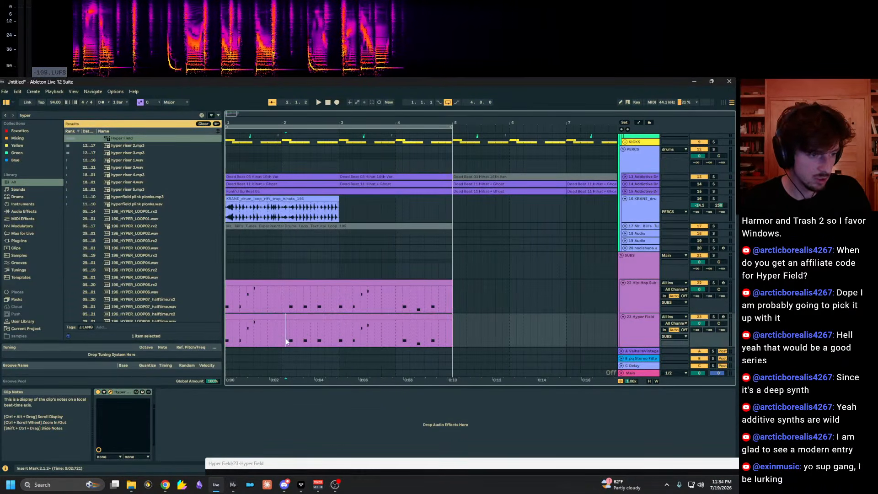
key(a)
key(b)
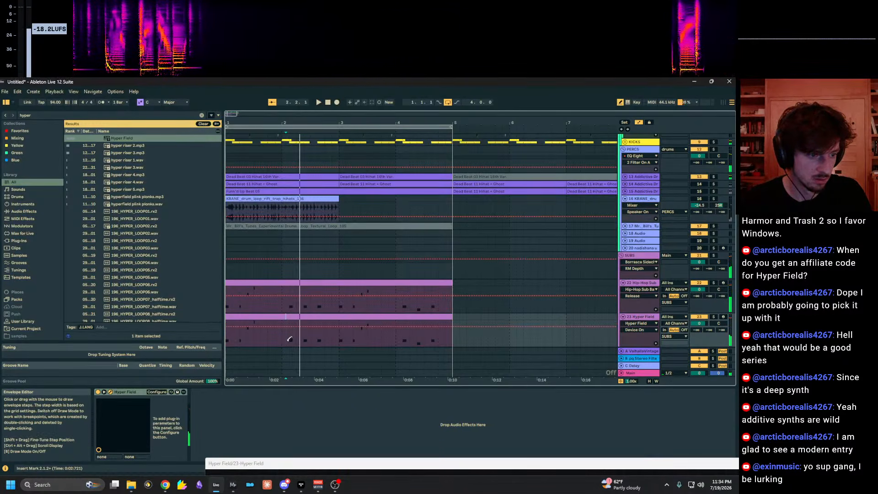
key(ctrl+z)
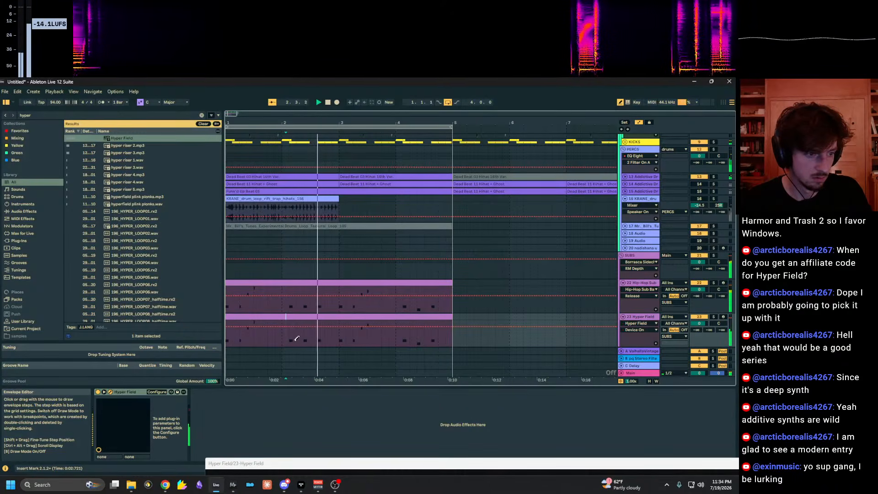
click(288, 340)
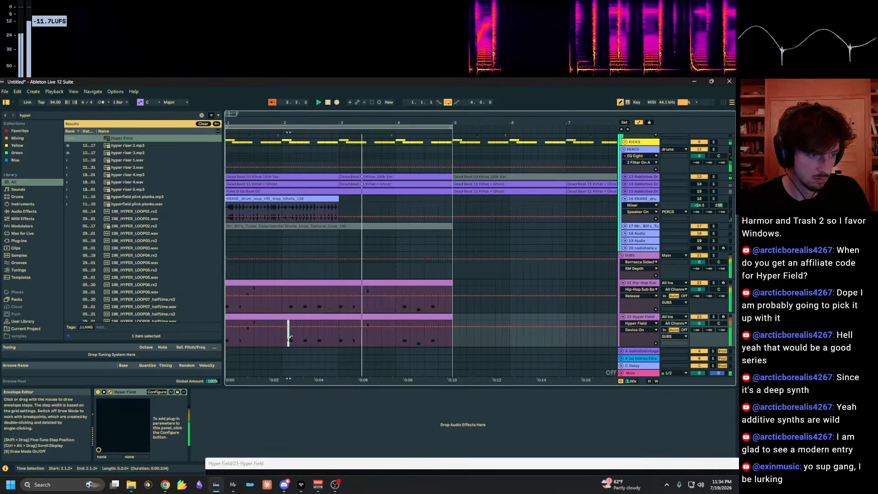
drag(371, 467, 374, 219)
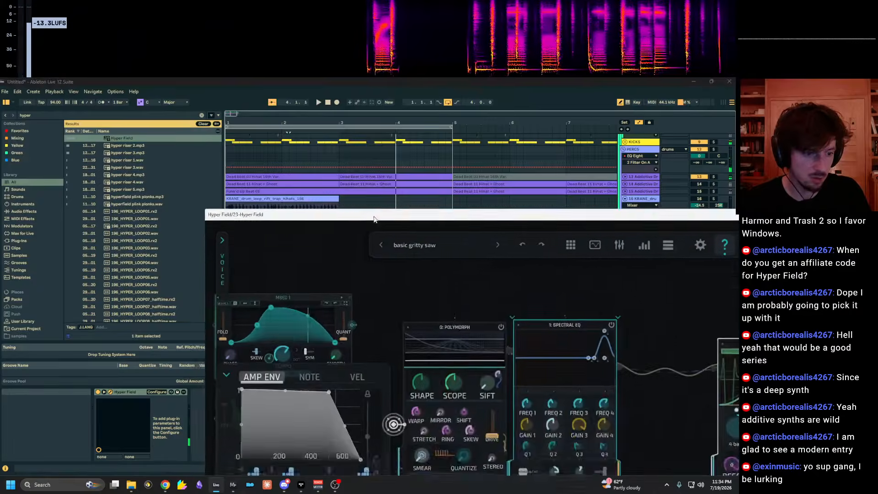
drag(506, 344, 489, 312)
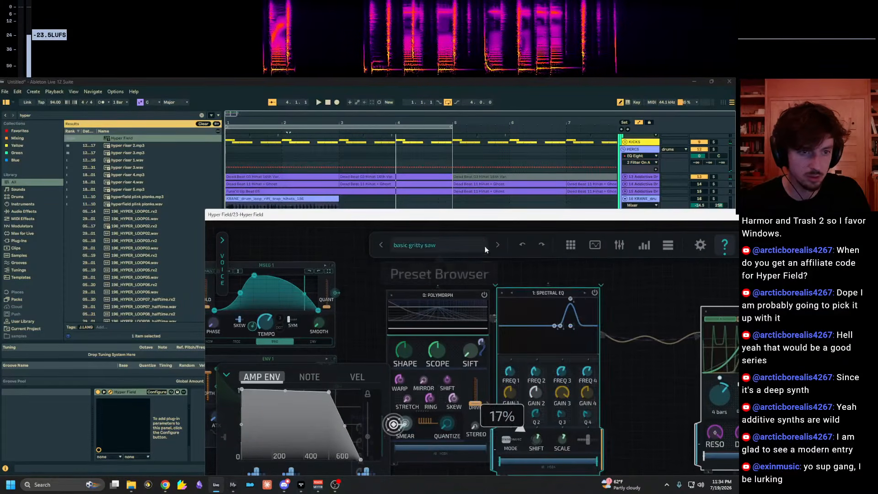
Draw falling and rising Node 1 P13 automation ramps across bars 1 and 2 of the Hyper Field clip.
drag(485, 215, 484, 423)
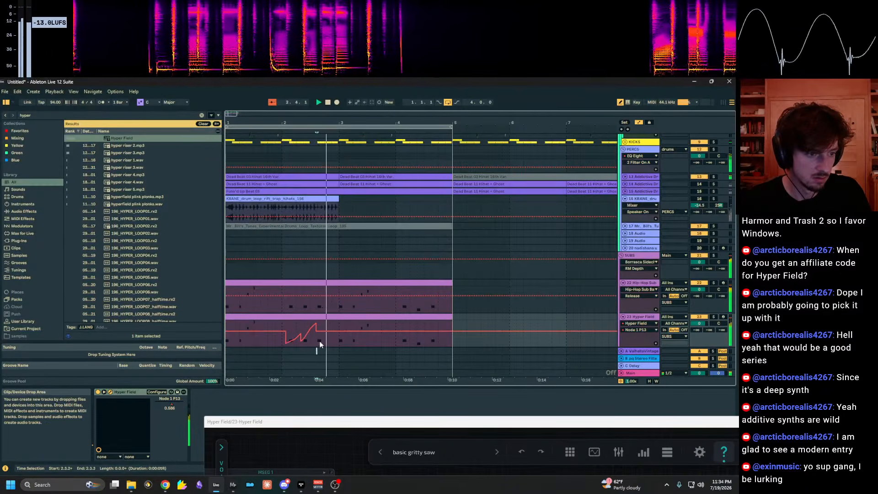
drag(434, 423, 403, 459)
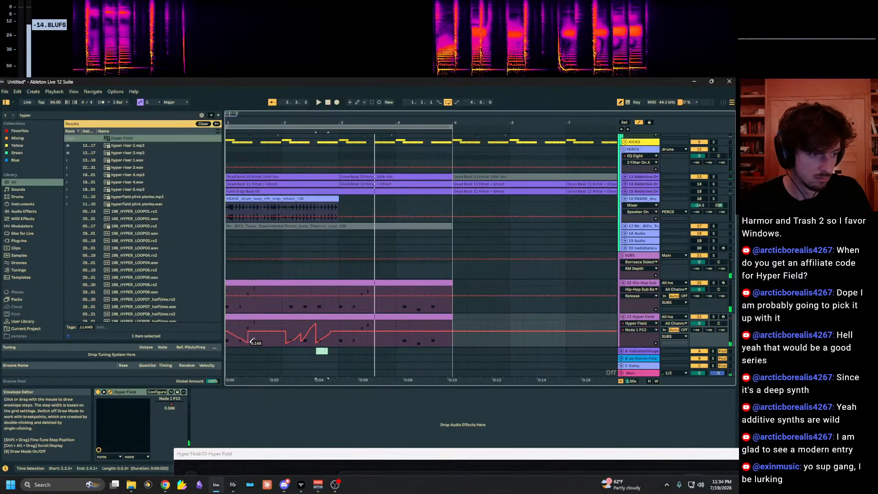
click(236, 318)
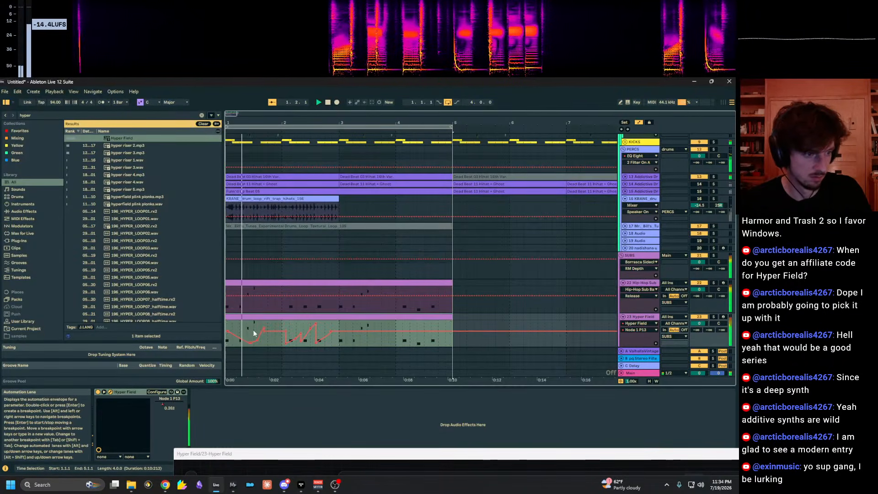
click(258, 333)
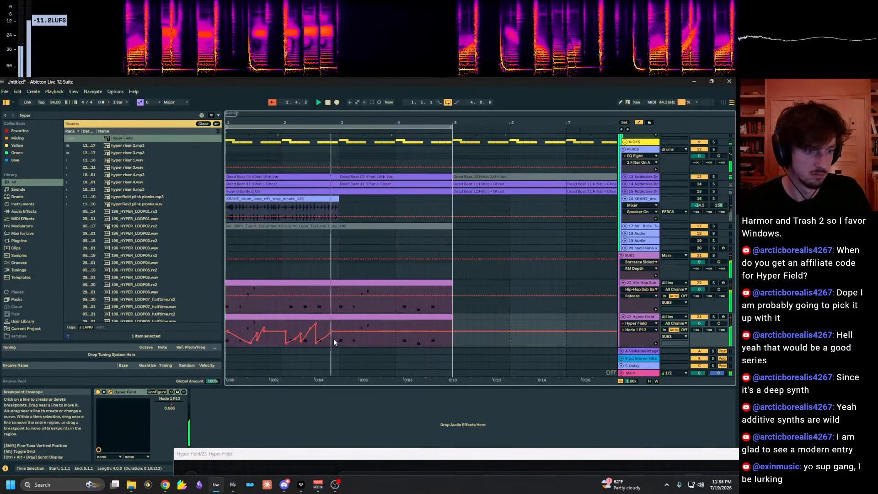
Duplicate the first two bars of the Hyper Field clip with their automation to 3.1.1.
key(a)
drag(339, 342, 194, 338)
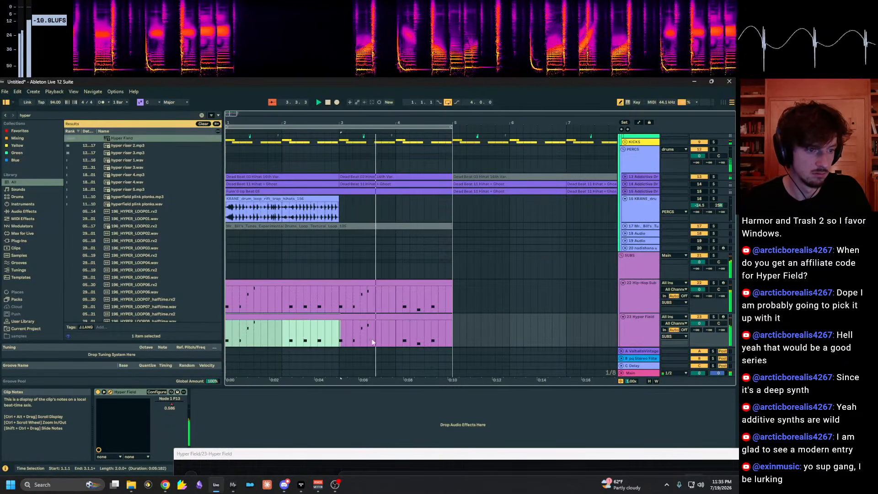
key(ctrl+d)
key(a)
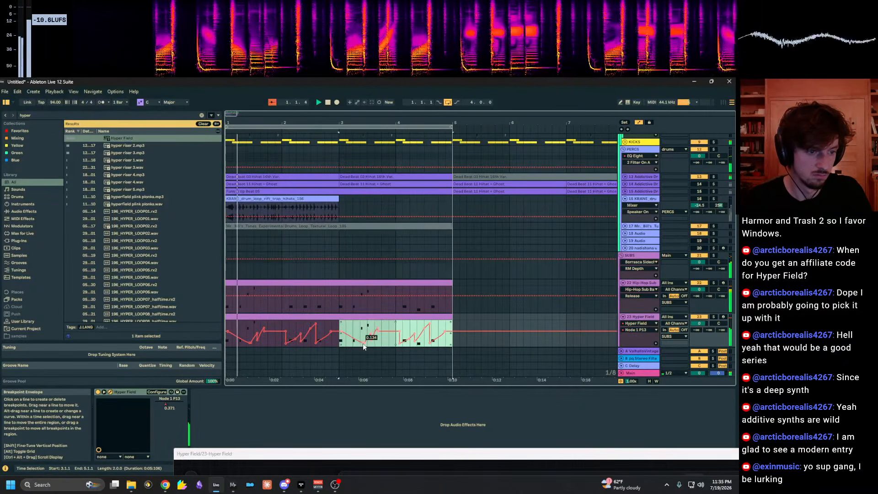
Bend the Node 1 P13 automation ramps in bars 1 and 3 into curves.
click(270, 344)
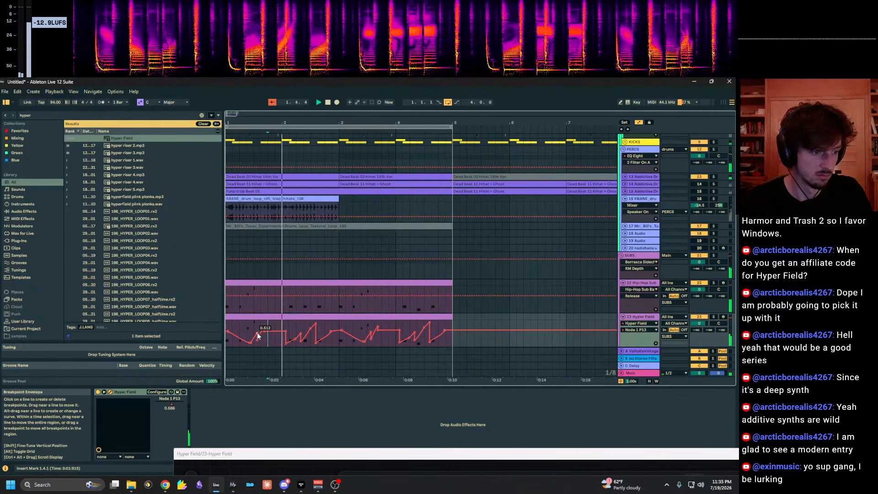
drag(258, 339, 240, 334)
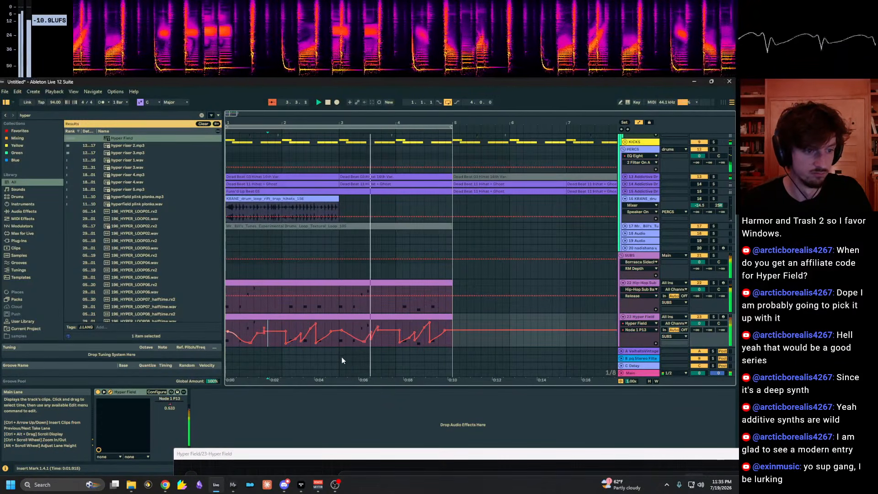
click(375, 342)
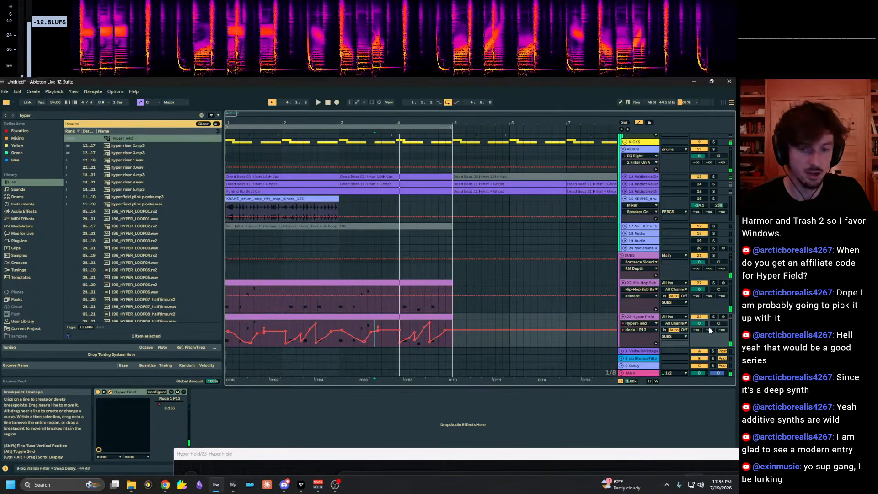
Try sending the Hyper Field track to the B return (pq Stereo Filter) while the loop plays.
drag(709, 330, 709, 316)
click(326, 350)
key(space)
key(space)
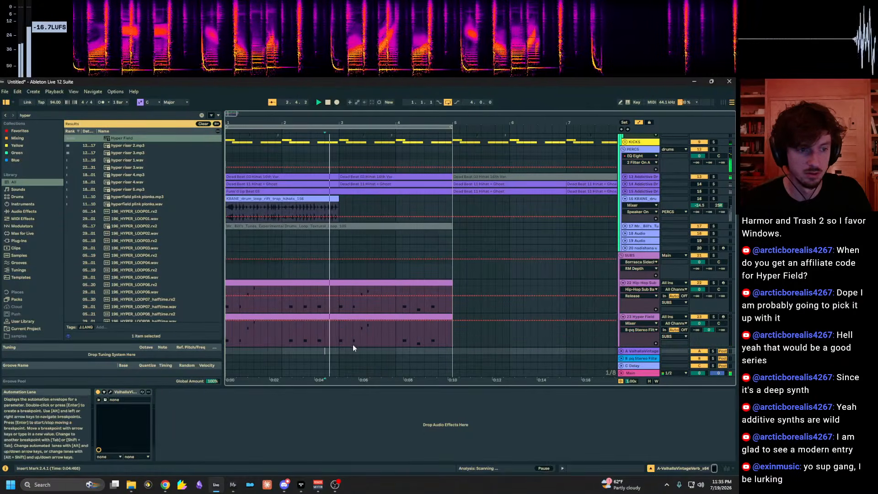
click(353, 344)
key(ctrl+alt+p)
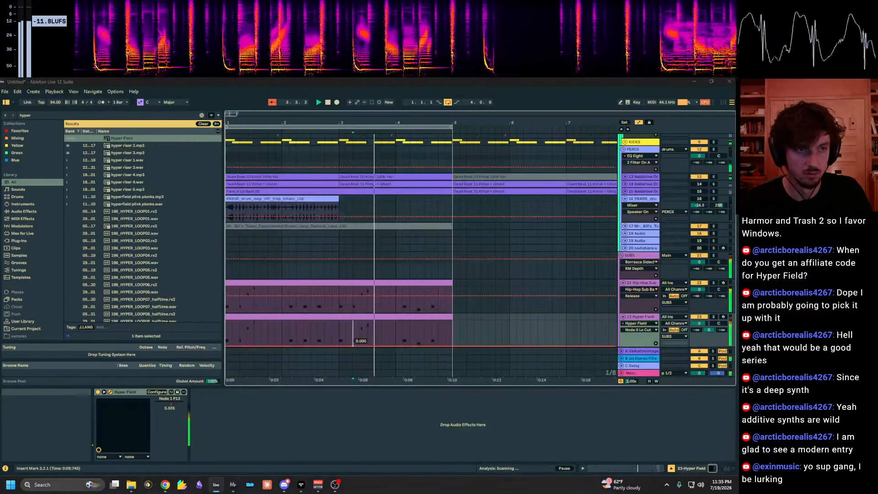
click(709, 330)
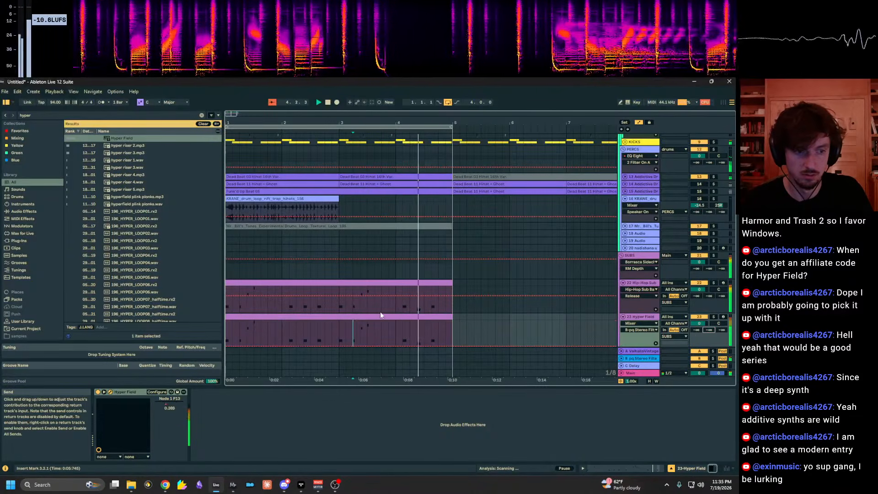
Hide the automation lanes and insert a new MIDI track below the Hyper Field bass track.
key(a)
scroll(640, 283, down, 2)
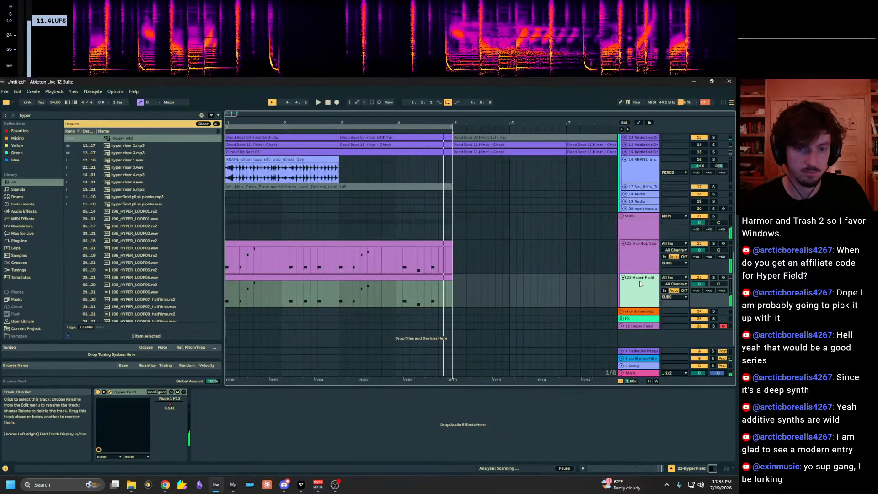
key(ctrl+shift+t)
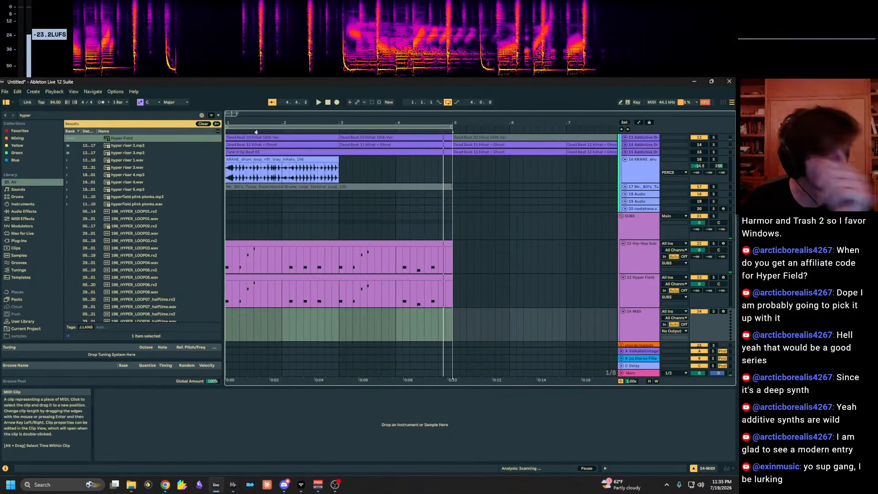
Reopen the Hyper Field instrument's window from the bass track.
drag(252, 123, 250, 130)
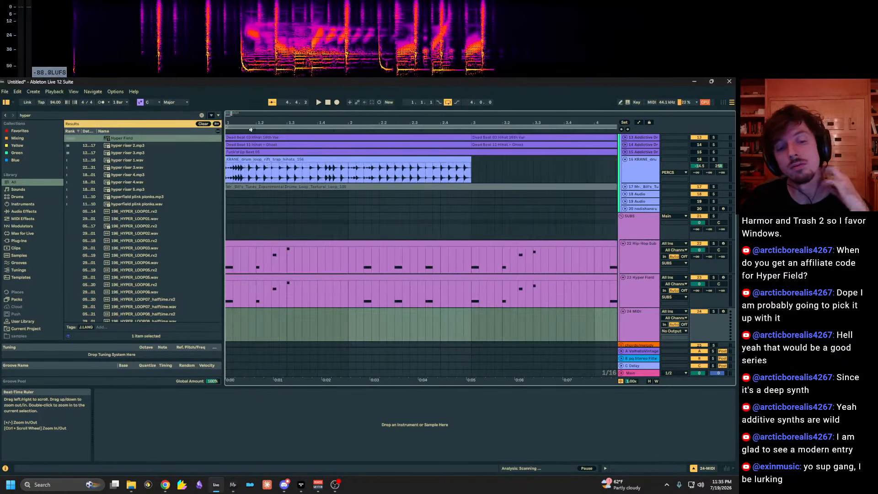
scroll(503, 301, down, 2)
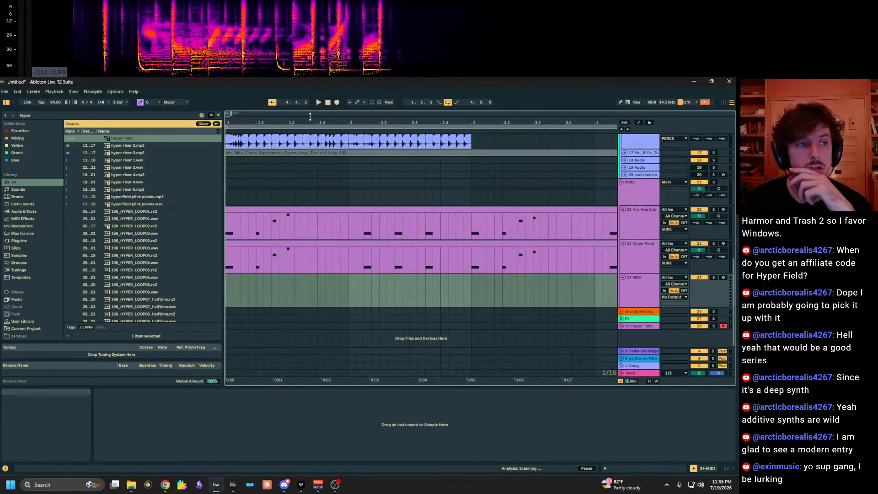
drag(256, 123, 257, 109)
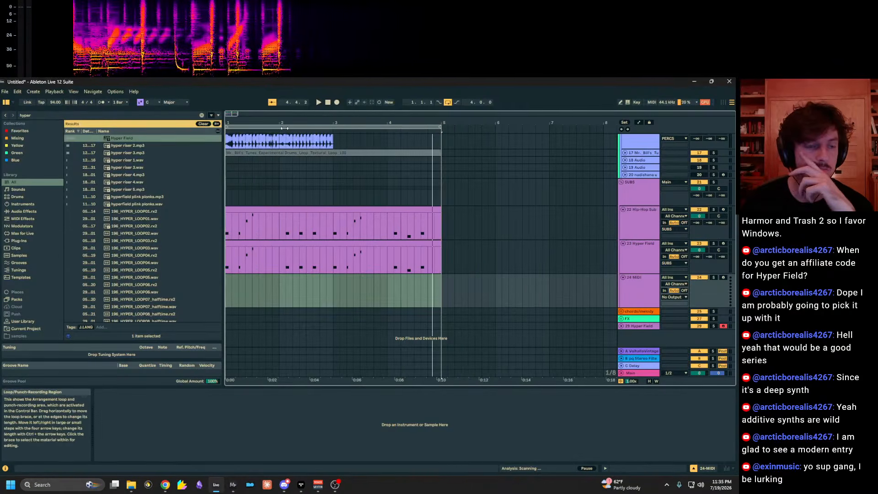
click(342, 253)
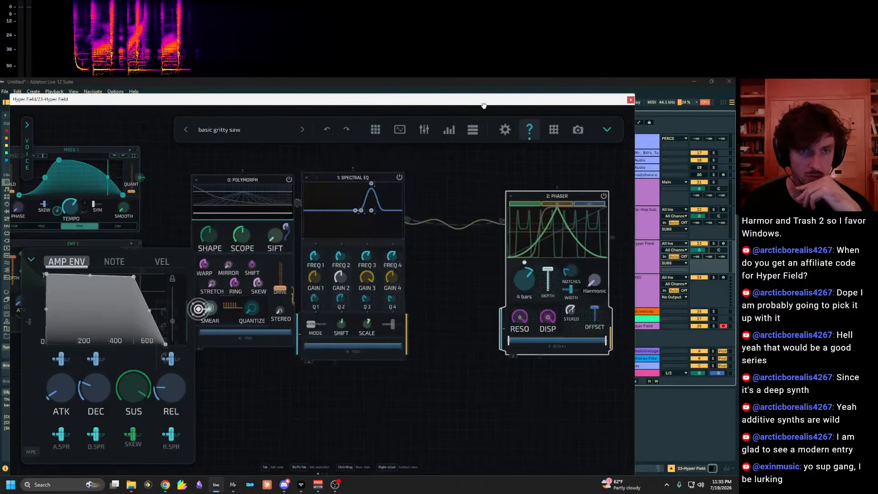
Close the Hyper Field window and copy the four-bar bass clip to the start of the IL Harmor track in the unfolded chords/melody group.
click(631, 100)
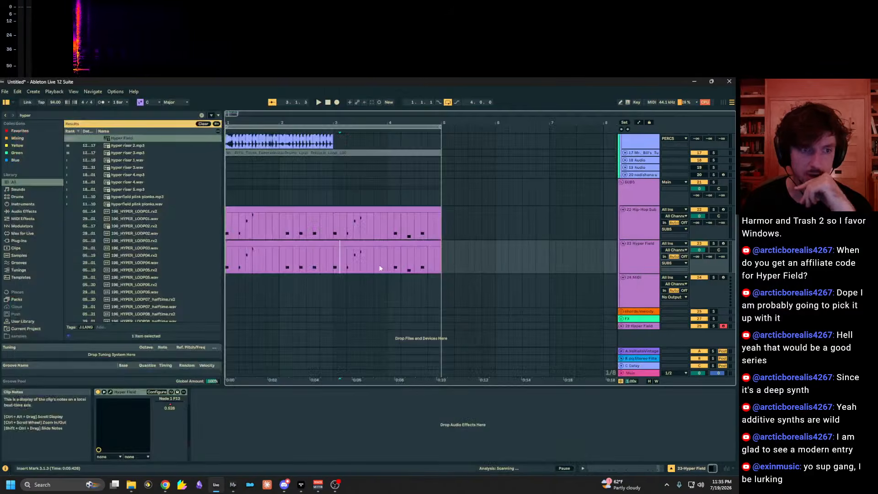
click(347, 245)
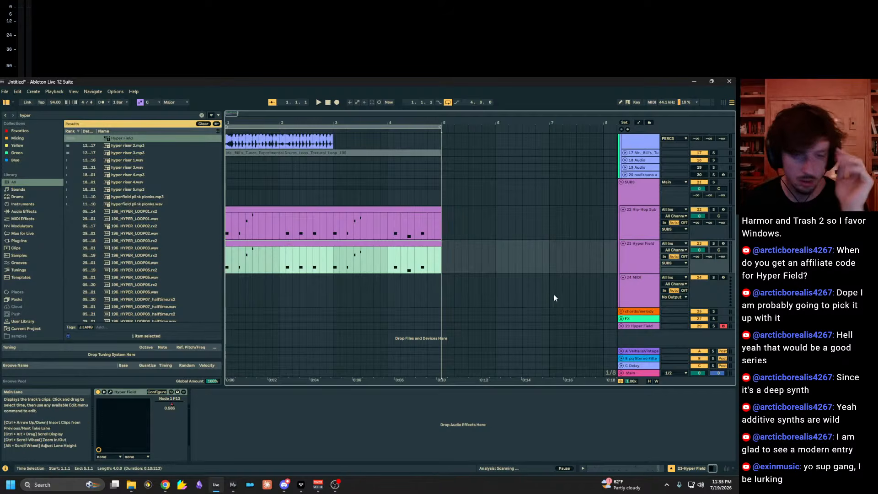
click(652, 295)
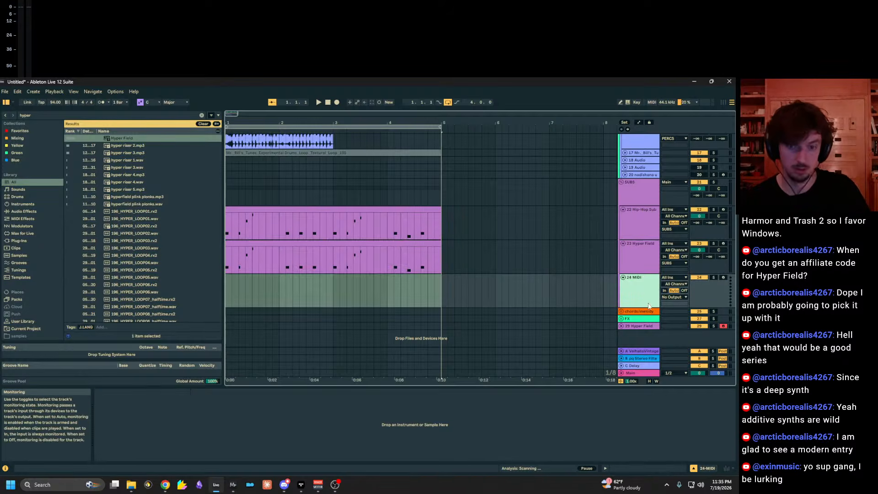
click(630, 312)
click(621, 311)
scroll(503, 265, down, 3)
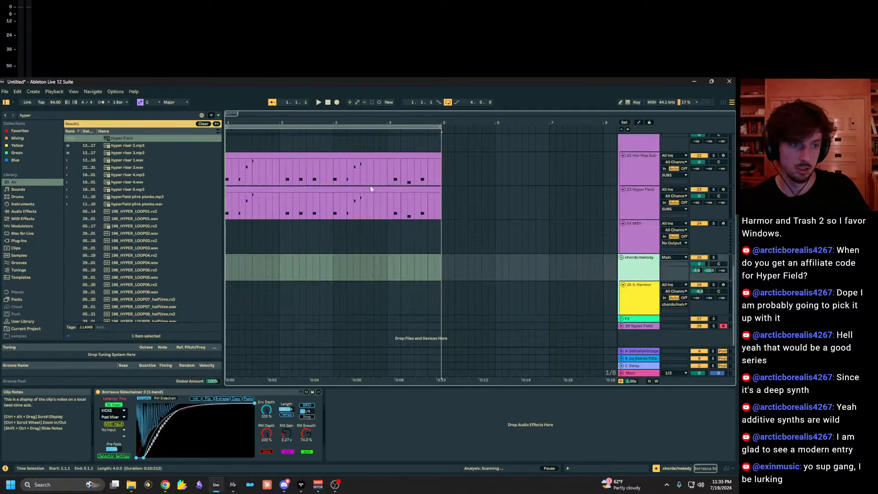
click(369, 189)
click(227, 290)
key(ctrl+v)
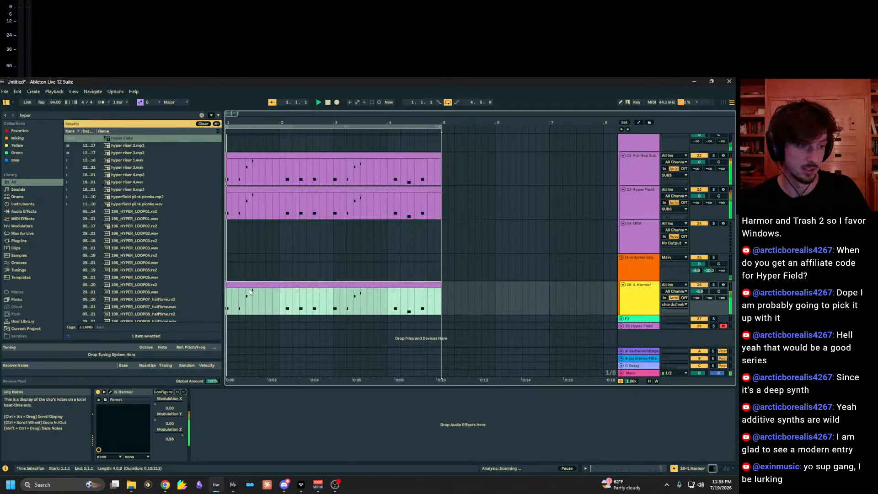
Transpose all notes of the IL Harmor clip up one octave, to the E1–B1 range, while the loop plays.
key(space)
click(632, 471)
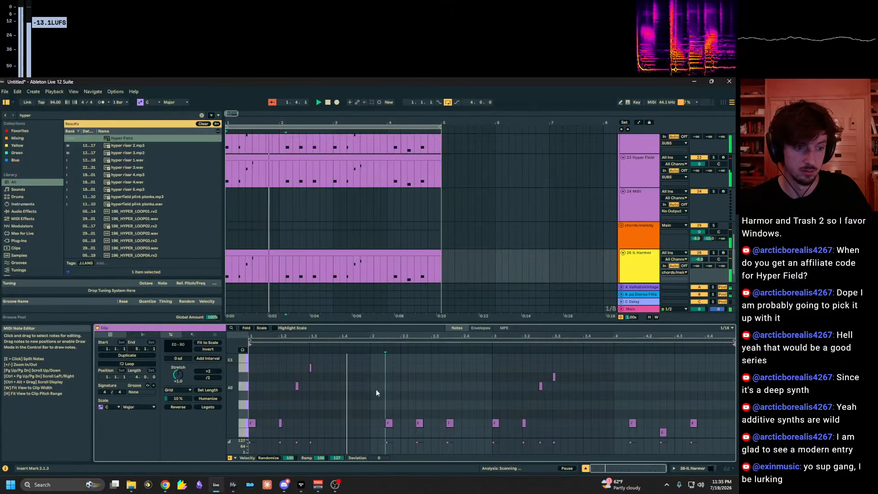
key(space)
key(space)
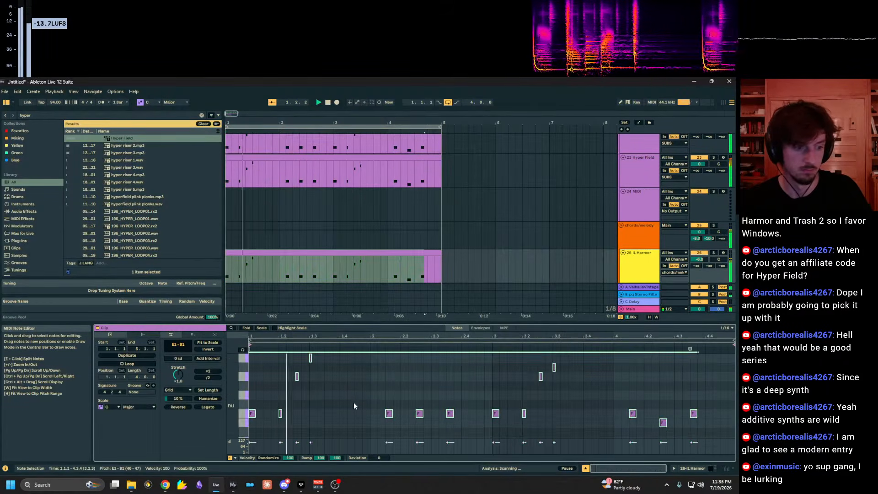
click(349, 403)
scroll(337, 403, up, 1)
click(403, 400)
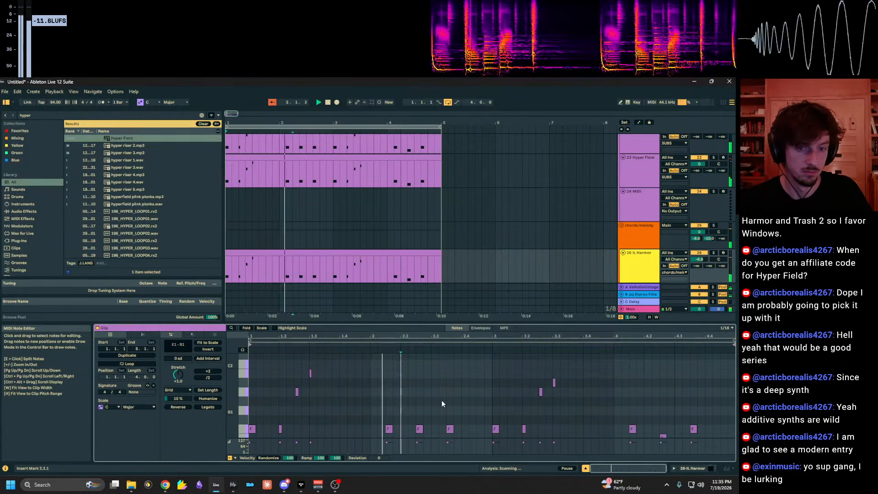
With the Harmor instrument opened for auditioning, raise the IL Harmor track's volume to 0.1 dB and pull down the chords/melody group's sends.
click(702, 470)
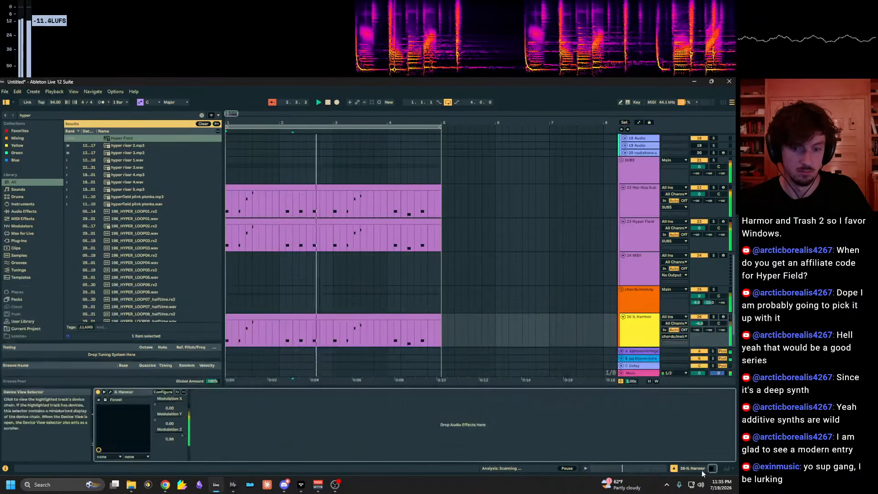
click(111, 391)
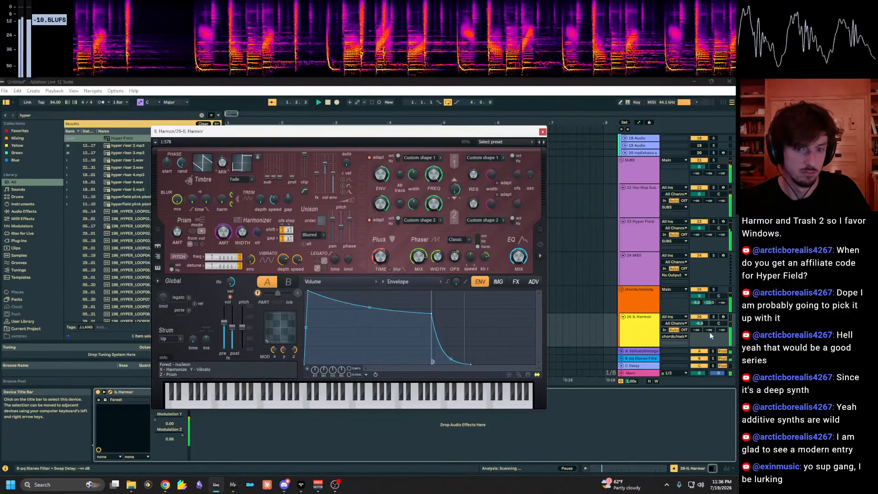
drag(698, 323, 695, 299)
key(space)
drag(707, 303, 707, 336)
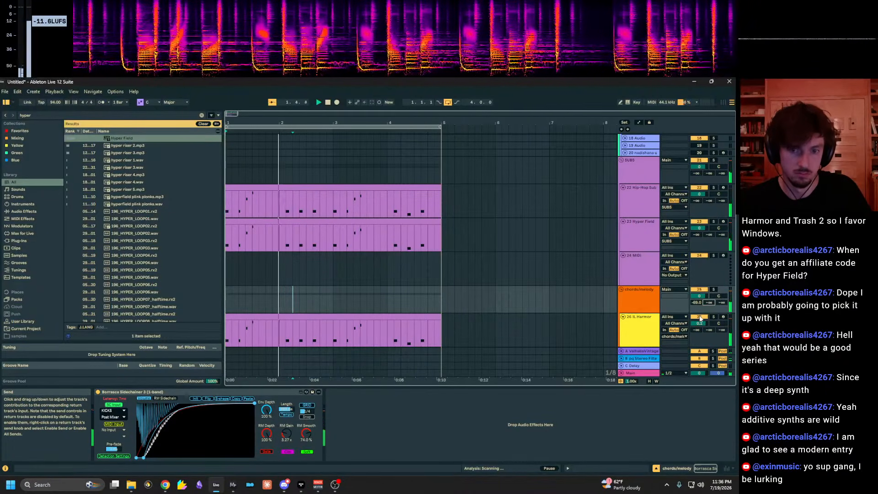
scroll(641, 306, down, 2)
click(338, 311)
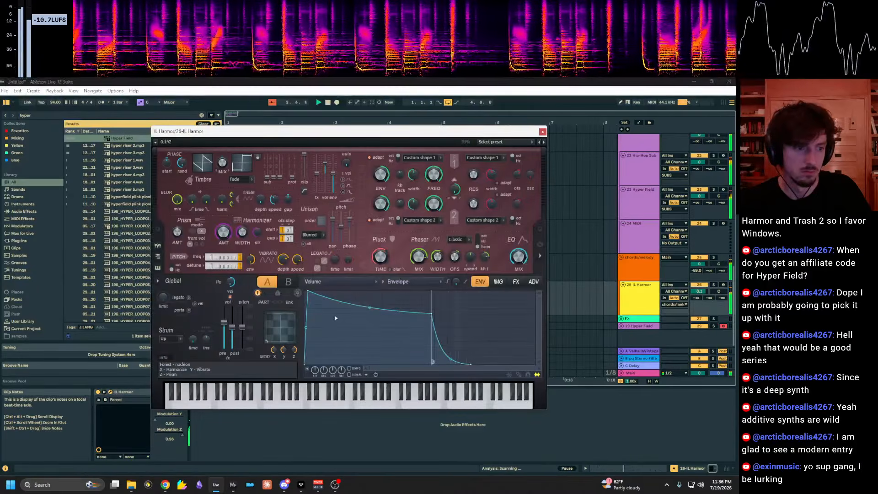
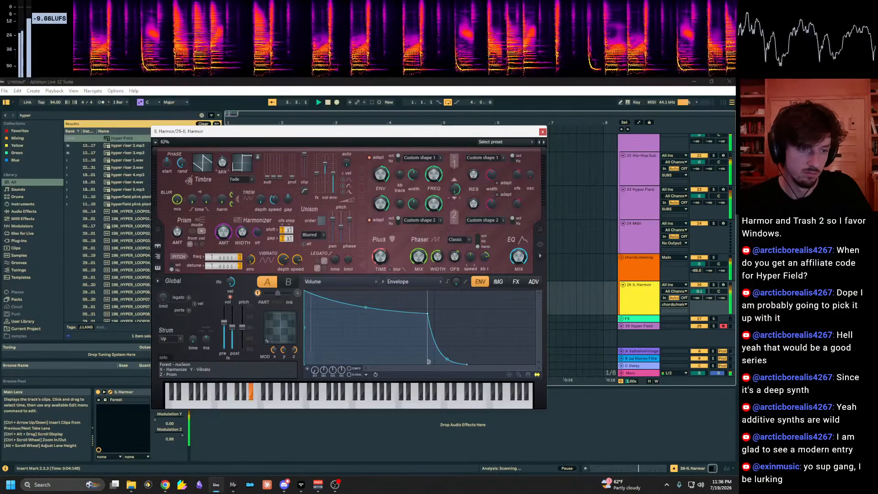
click(543, 132)
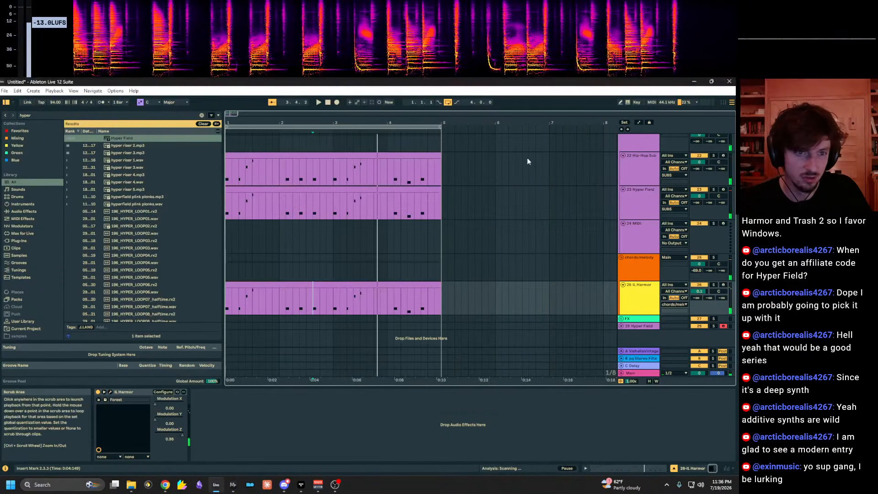
Draw a C2 note at the start of the IL Harmor clip and a B1 note at 1.1.4.
click(306, 285)
click(612, 466)
key(b)
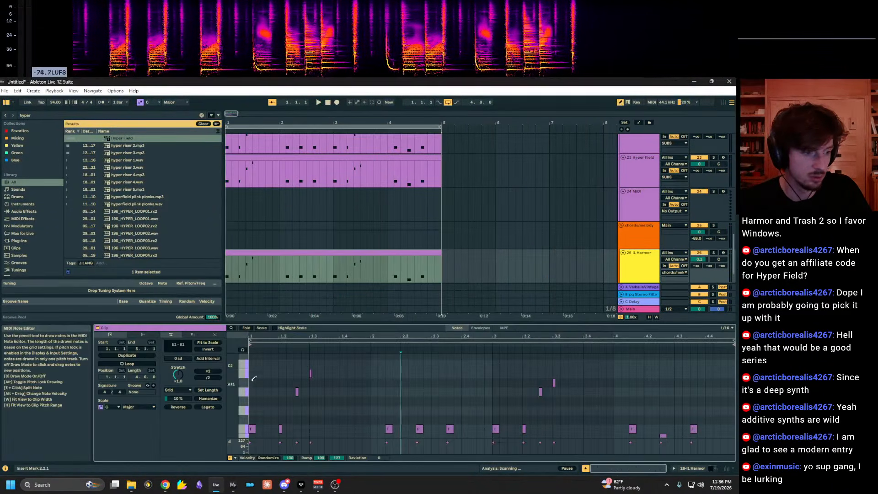
click(253, 365)
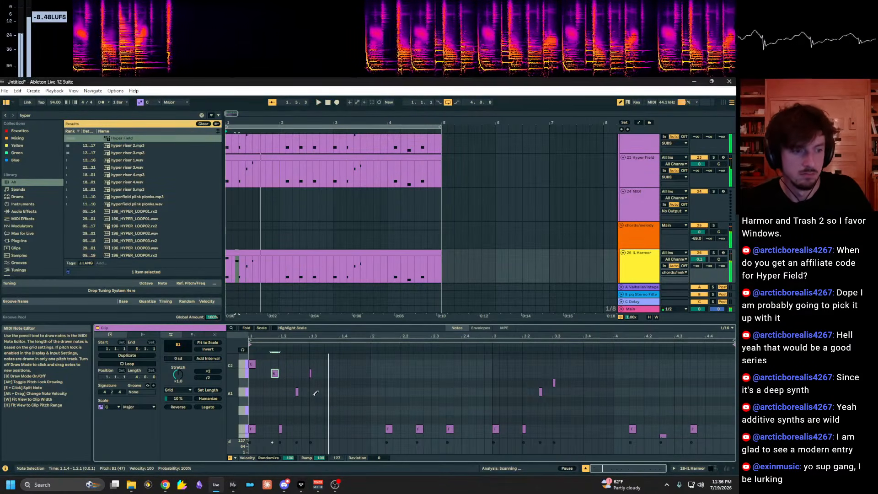
Duplicate the descending C2–B1–A1 figure within bar 1 of the Harmor clip and delete the leftover short B1 note.
key(b)
drag(306, 363, 251, 377)
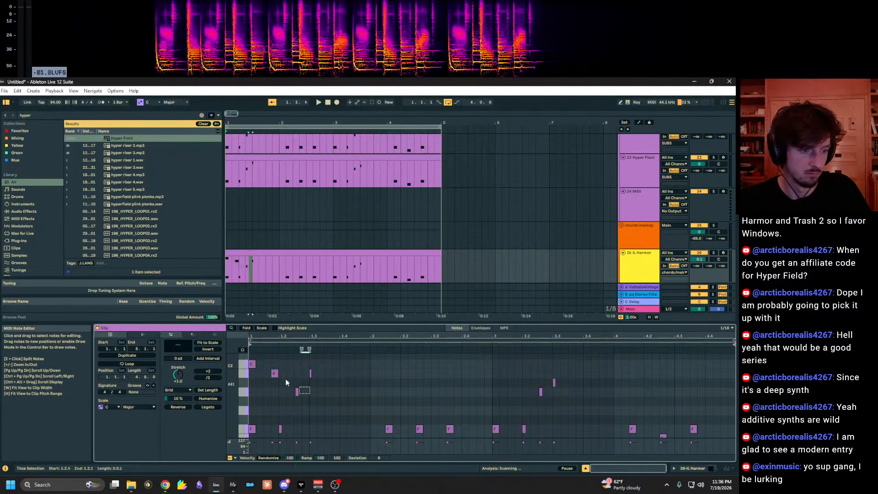
key(ctrl+d)
key(Left)
double_click(310, 374)
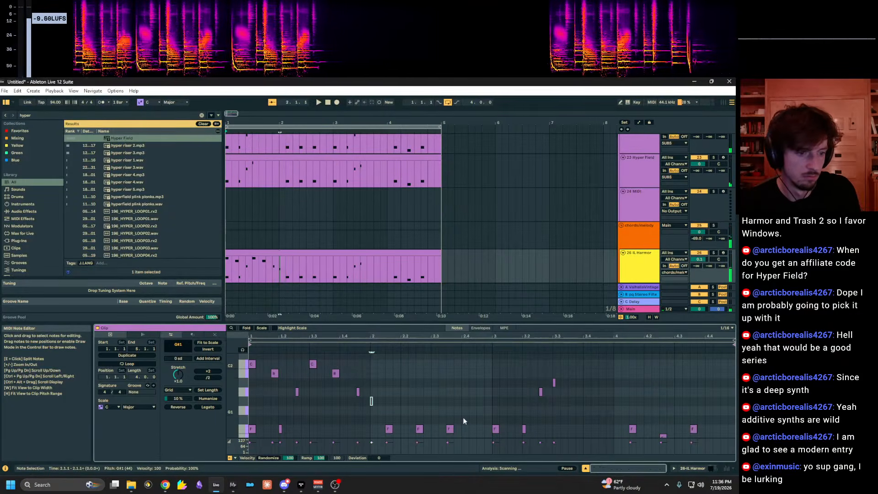
Raise the short note at 2.1.1 to A1, and move the three bar-2 bass notes to G1 and slightly earlier.
key(Up)
key(Up)
key(Up)
key(Up)
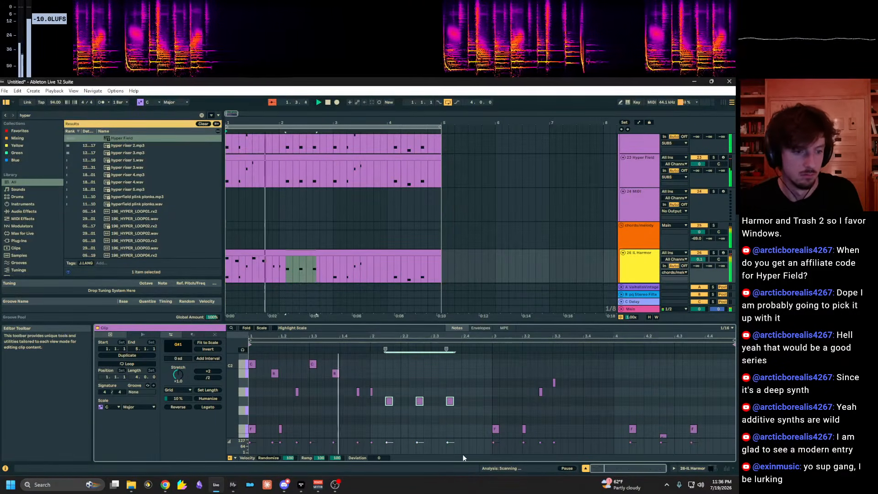
key(Left)
key(Down)
key(Down)
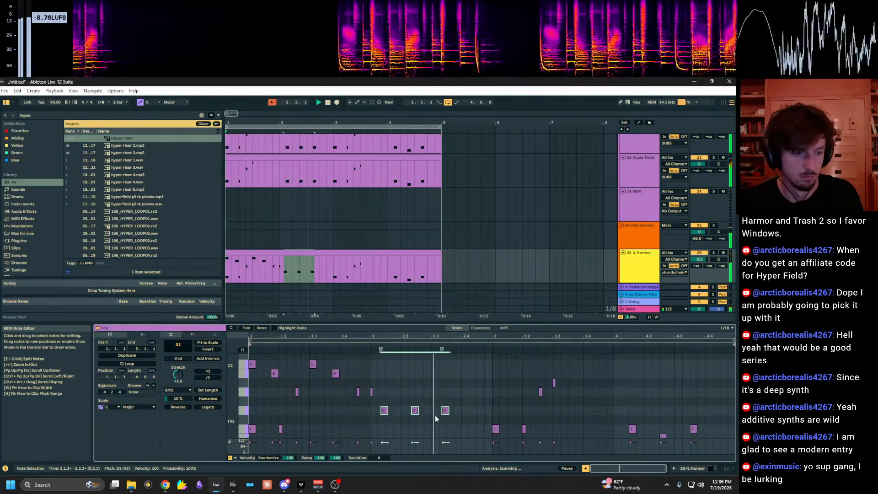
Lower the three bar-2 bass notes to F1 and shift them earlier so the first one starts at 2.1.1.
click(372, 392)
key(Down)
key(Down)
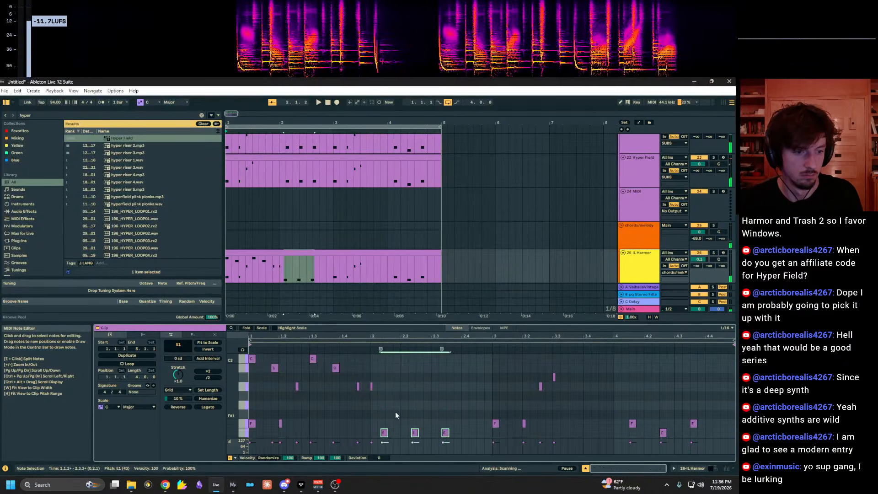
key(Up)
key(Left)
key(Left)
Fill the gaps between the bar-2 bass notes with F1 notes at 2.1.3 and 2.2.3.
double_click(388, 422)
key(space)
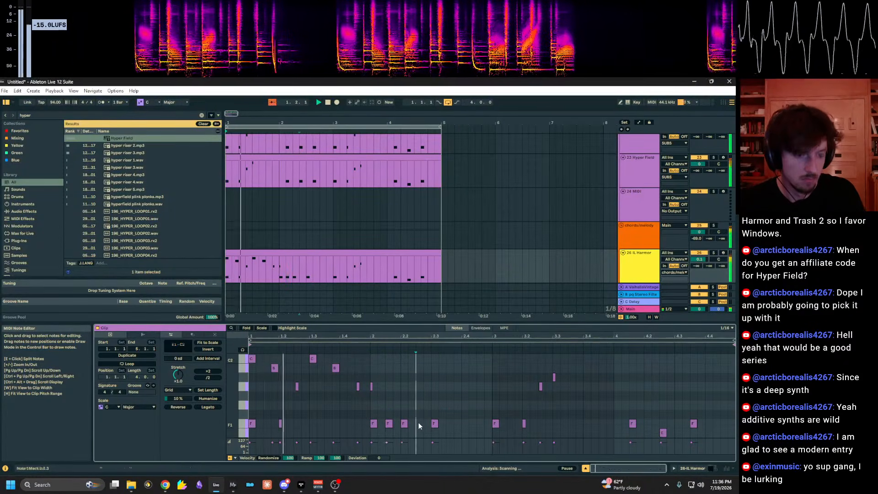
double_click(420, 423)
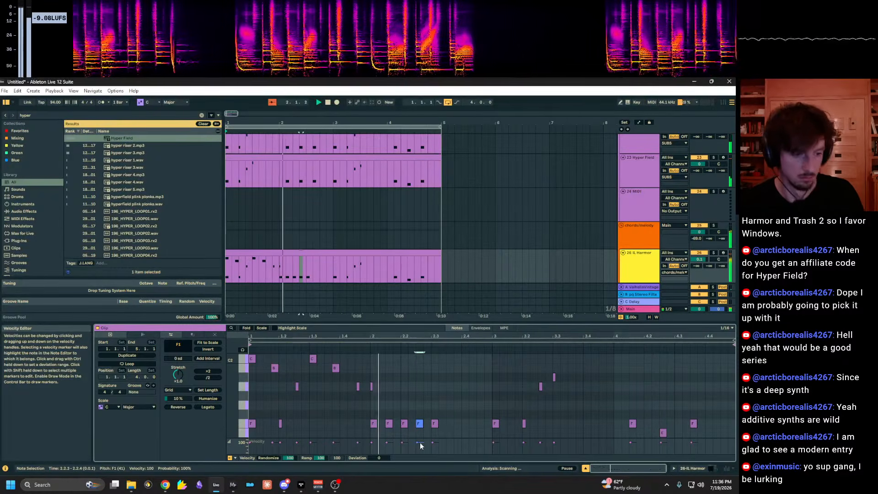
click(449, 425)
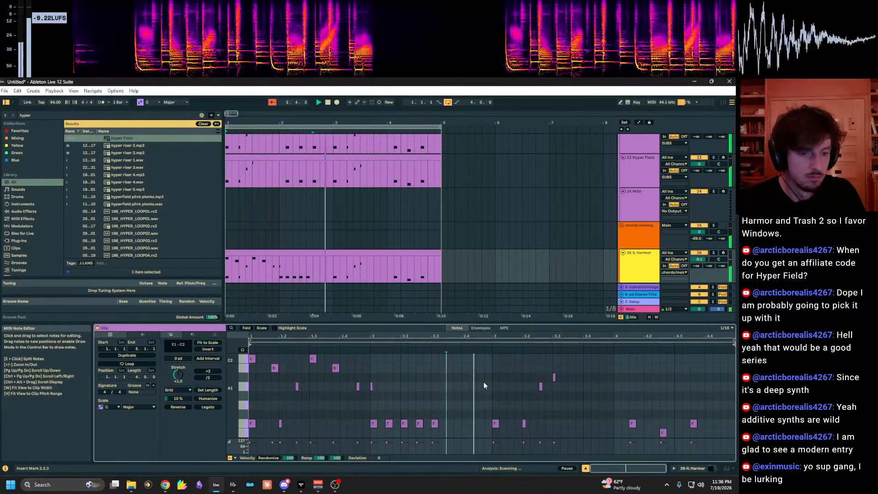
Duplicate the edited notes from bars 1 and 2 of the Harmor clip into bars 3 and 4.
drag(490, 359, 276, 438)
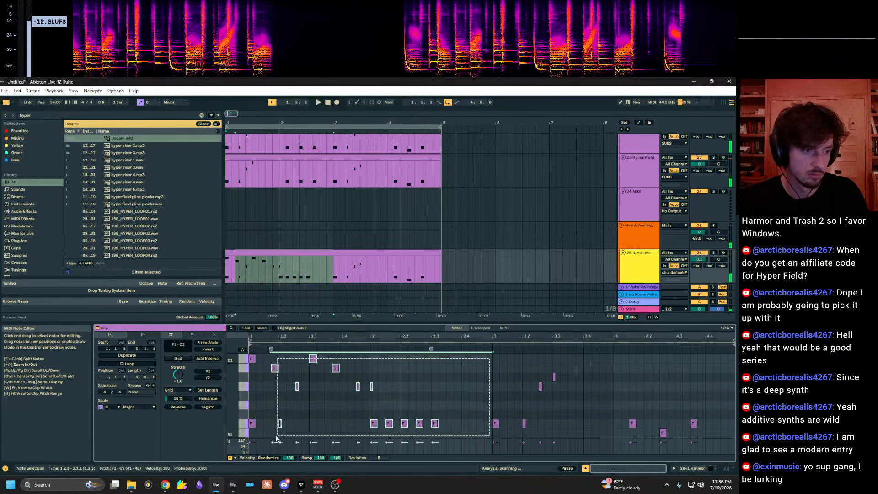
key(ctrl+d)
click(553, 385)
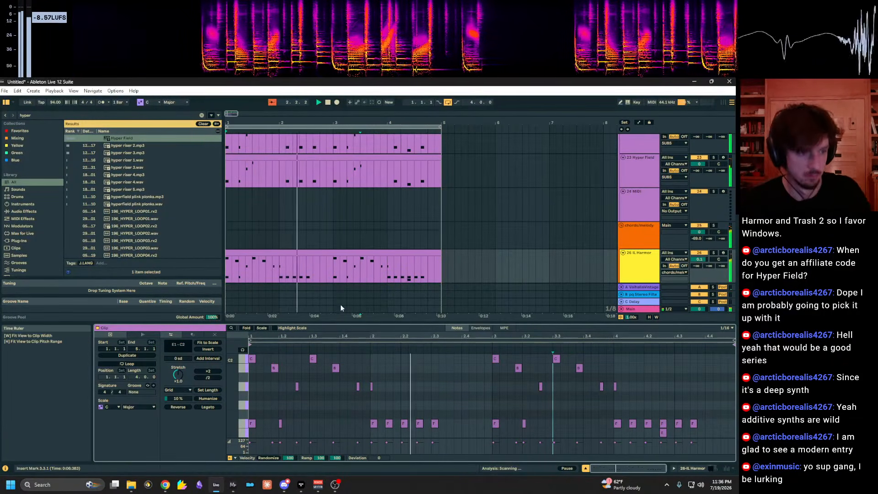
Delete the E1 note at 4.2.3 in the Harmor clip and deactivate the F1 notes at 4.3.1 and 4.3.3.
click(347, 261)
click(346, 253)
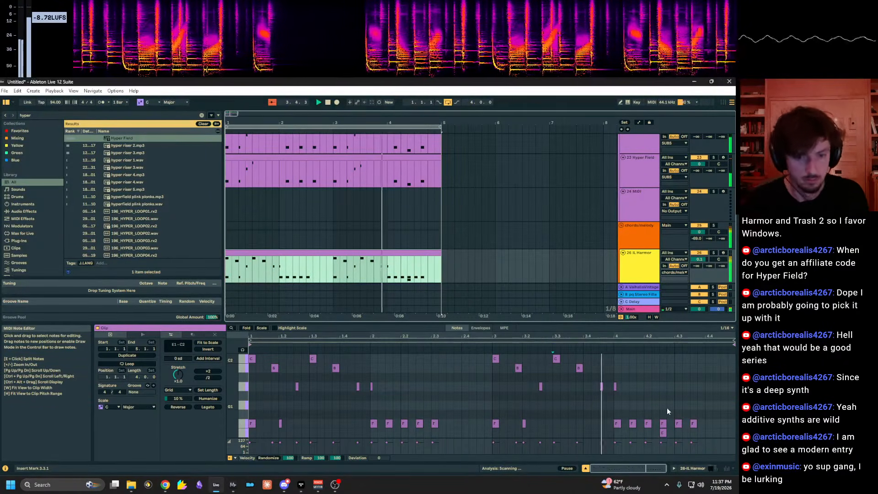
click(697, 434)
click(662, 432)
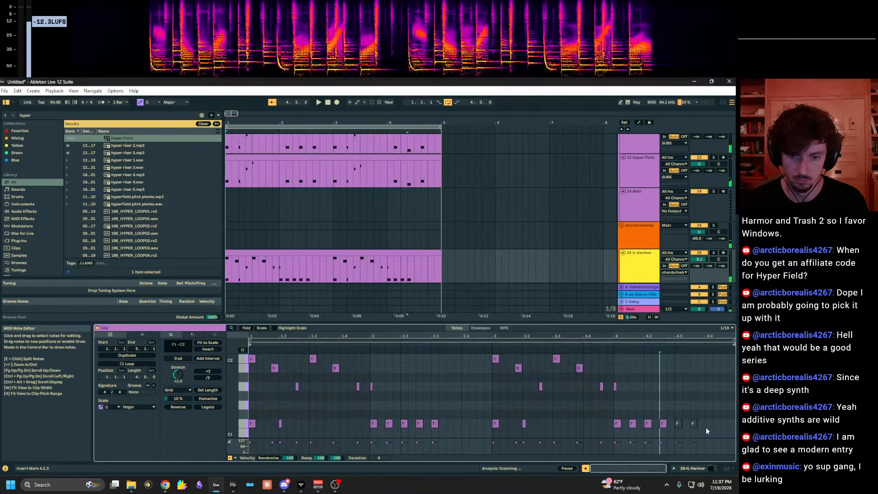
Add a G1 note at 4.4.1 and a following A1 note to finish bar 4 of the Harmor clip.
double_click(709, 425)
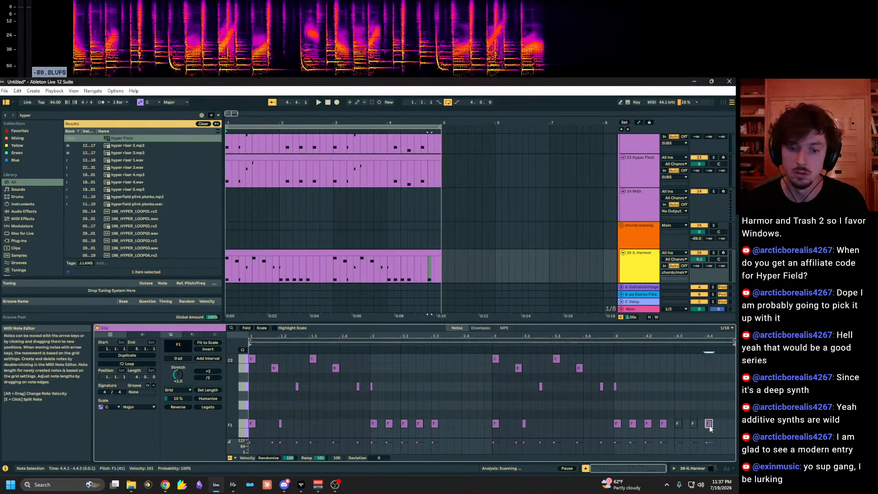
key(Up)
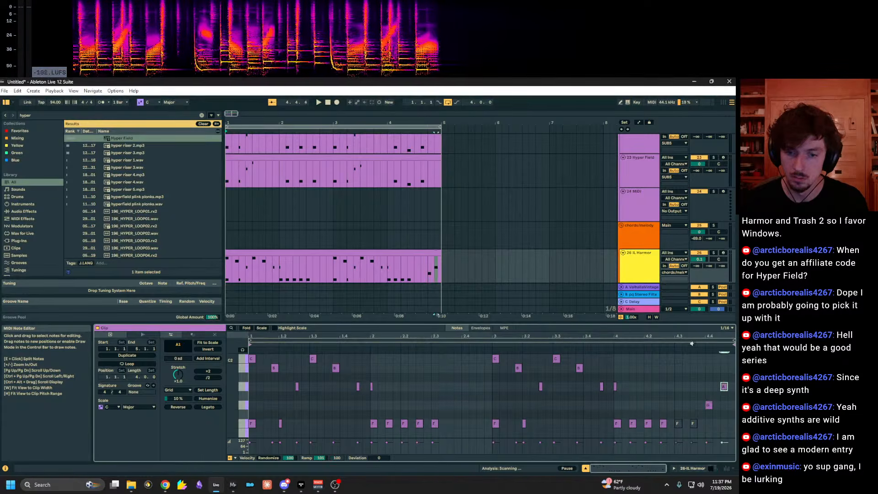
Insert a new MIDI track below the IL Harmor track and paste a copy of the four-bar Harmor clip at its start.
click(405, 251)
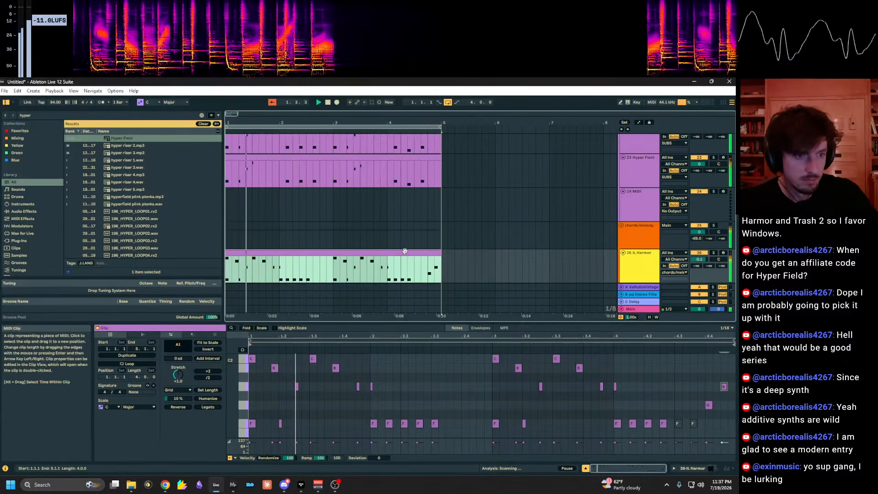
click(640, 269)
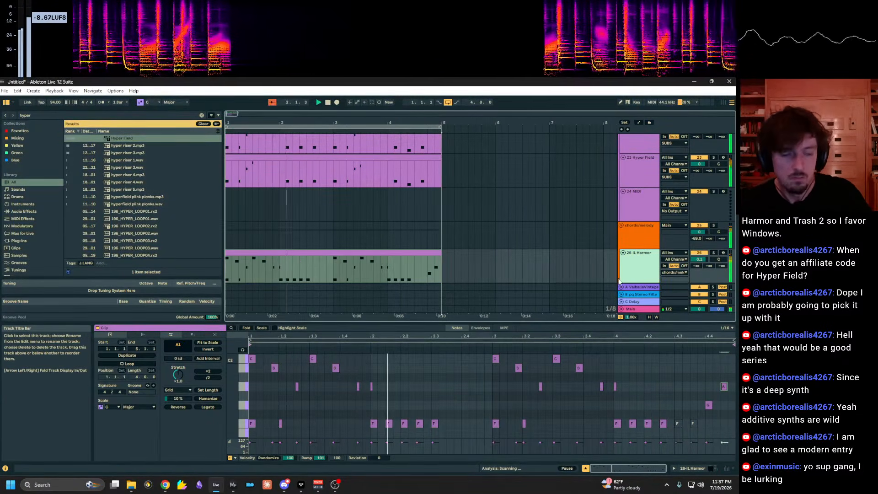
key(ctrl+shift+t)
key(ctrl+z)
scroll(414, 241, up, 3)
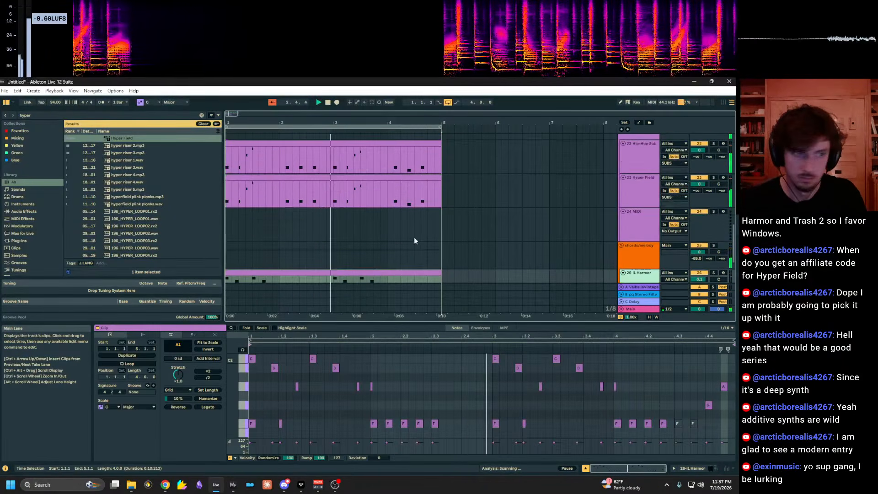
scroll(414, 241, down, 3)
key(ctrl+shift+t)
click(234, 257)
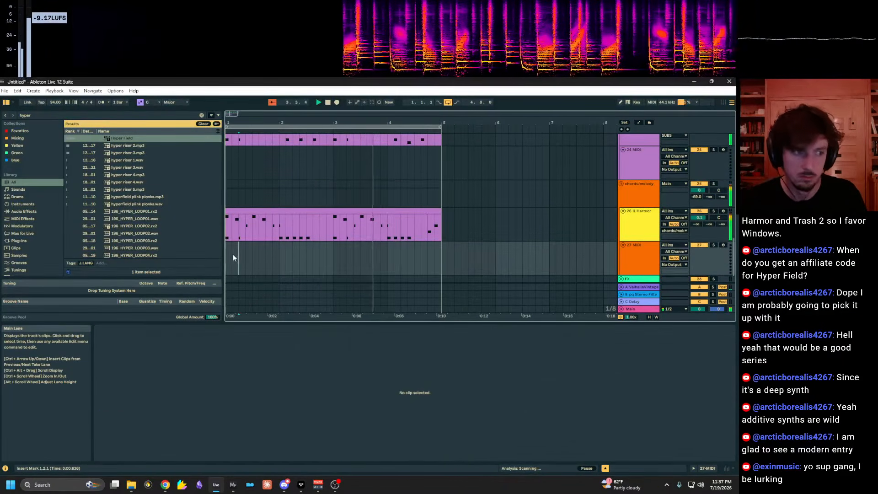
click(230, 257)
key(ctrl+v)
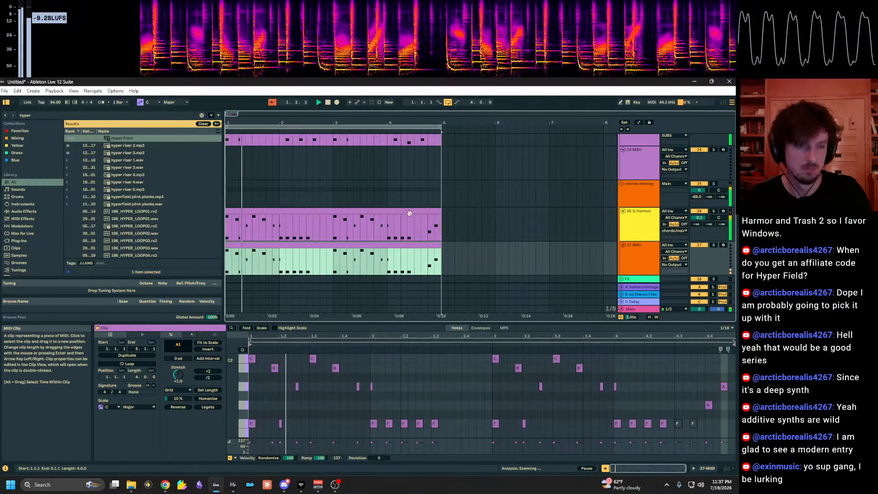
Inspect the F1 note at 4.3.1 in the Harmor clip and show the device chain of the new MIDI track.
click(410, 214)
click(678, 423)
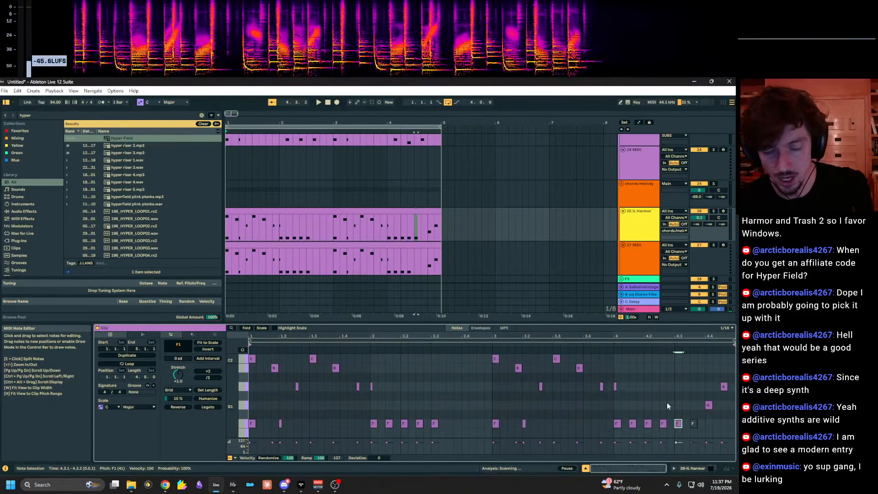
scroll(435, 300, down, 2)
click(408, 270)
click(347, 221)
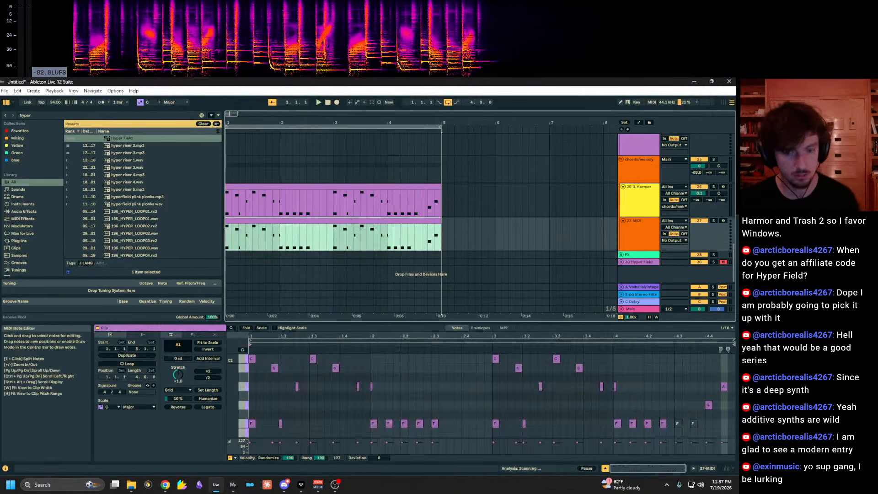
click(705, 469)
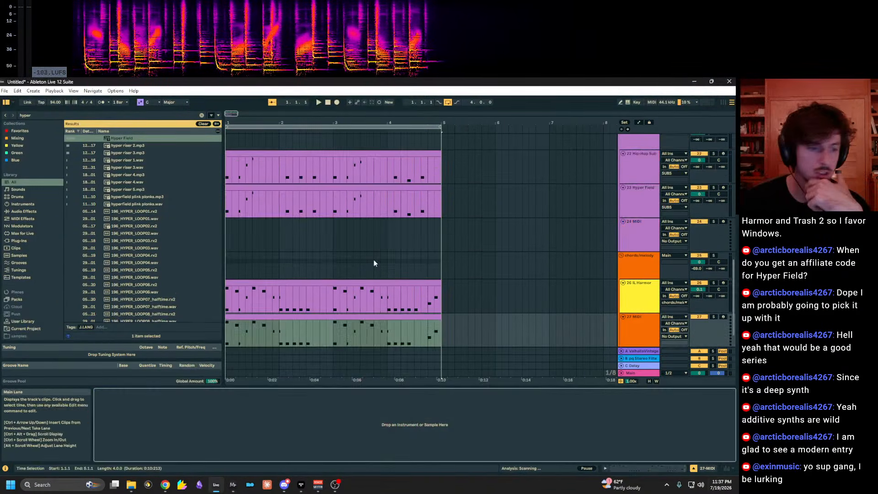
Duplicate the four looped bars of all tracks into bars 5 to 8 of the arrangement.
click(340, 128)
key(ctrl+d)
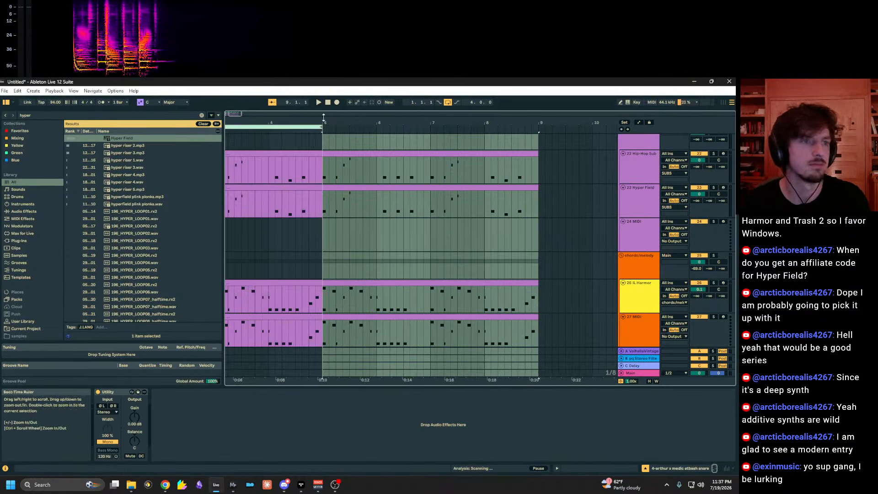
drag(329, 122, 444, 121)
scroll(545, 206, down, 2)
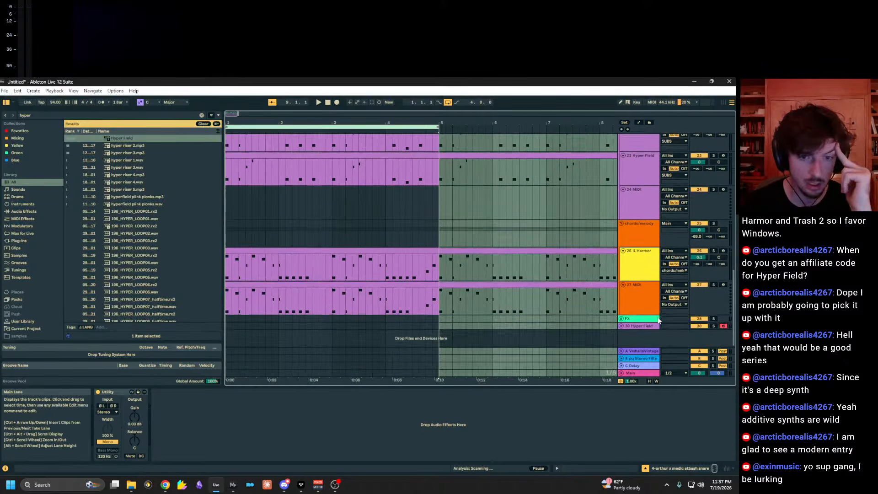
Load Hyper Field from the search results onto the empty MIDI track 27 and play its copied chord clip.
click(623, 285)
click(623, 285)
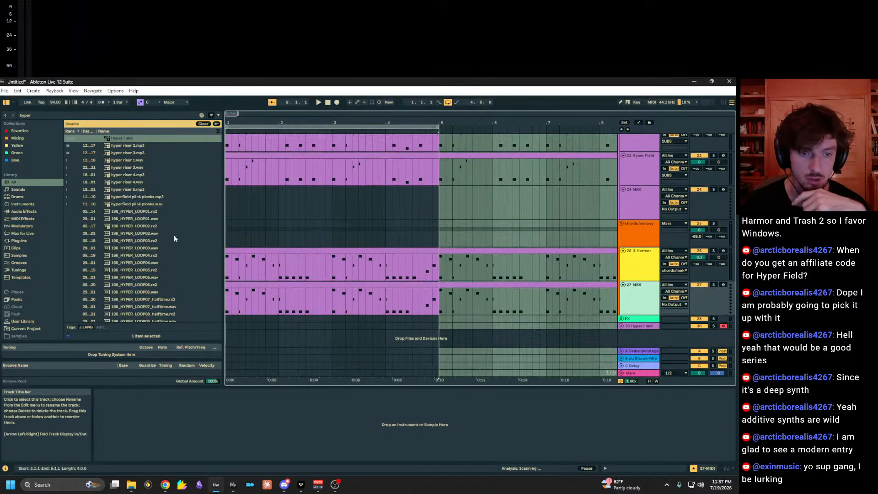
click(46, 114)
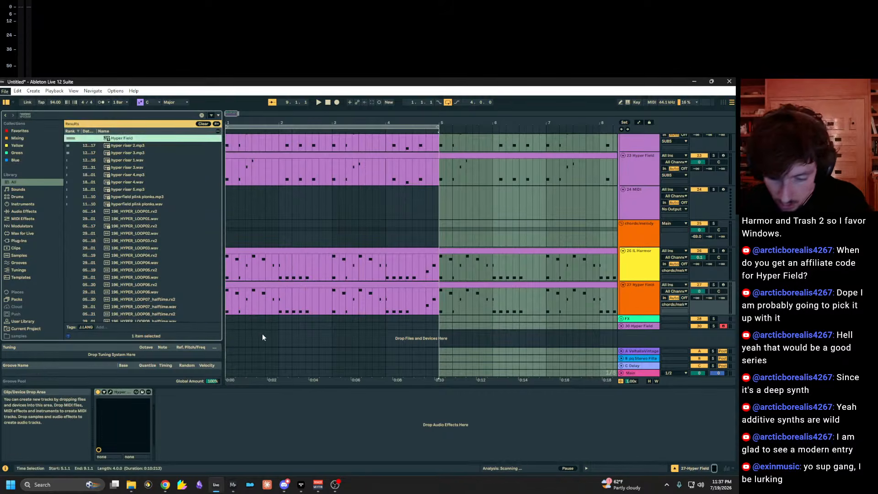
key(F11)
click(292, 306)
key(space)
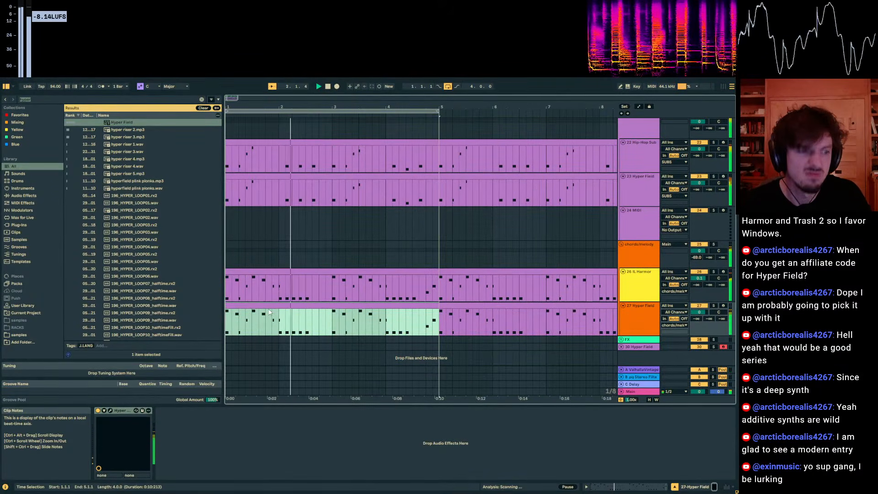
Open track 27's Hyper Field, adjust the Sift amount of the Polymorph node, and move the plug-in window out of the way.
click(110, 410)
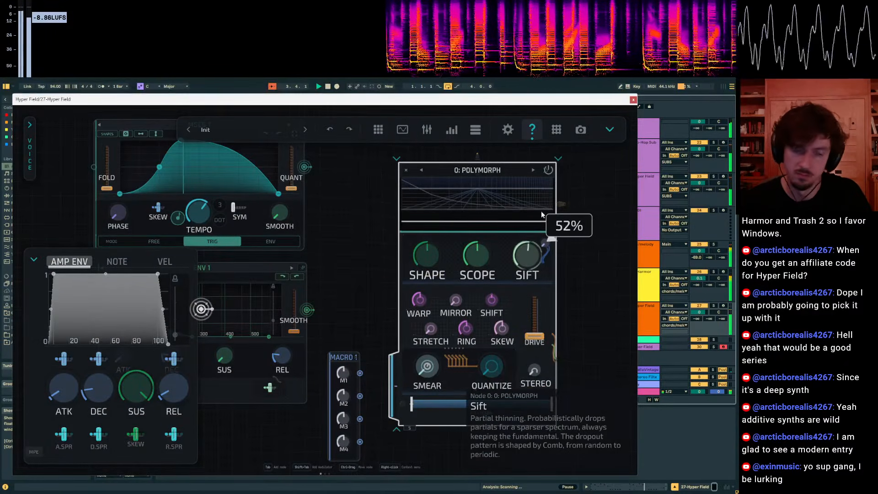
drag(528, 241, 535, 225)
drag(481, 101, 433, 464)
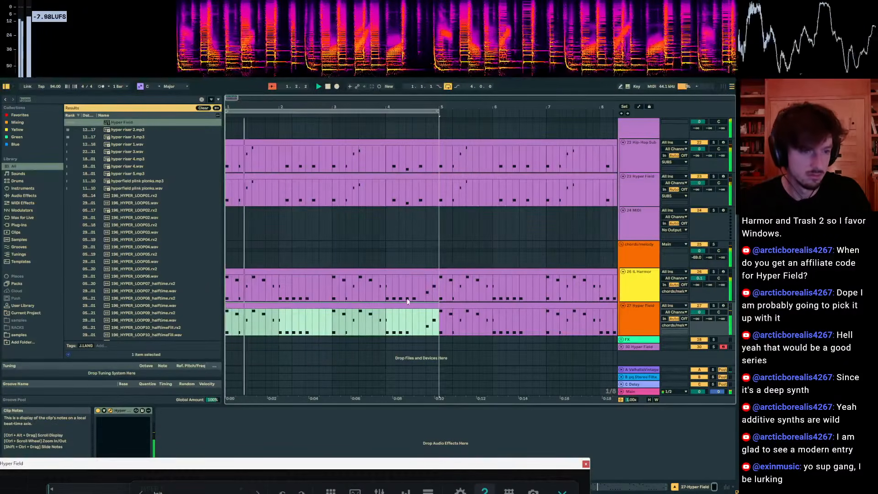
click(407, 272)
click(407, 306)
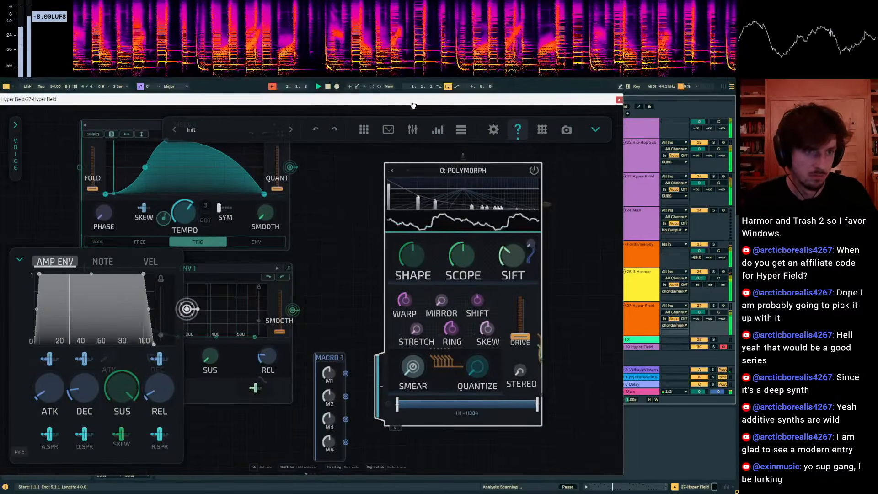
drag(413, 106, 399, 466)
drag(333, 100, 383, 485)
click(336, 304)
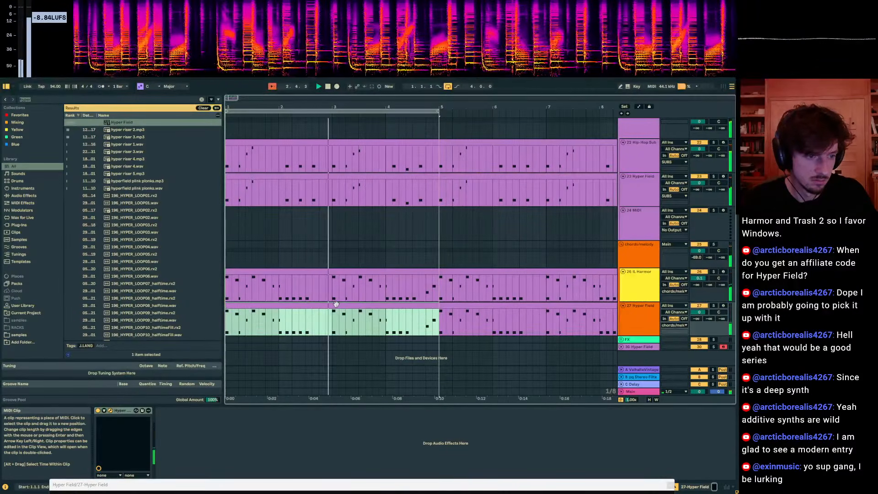
Show track 27's Node 0 P9 automation, lower it to zero, and draw a freehand rising and falling curve across bars 1 to 4 with the grid off.
key(a)
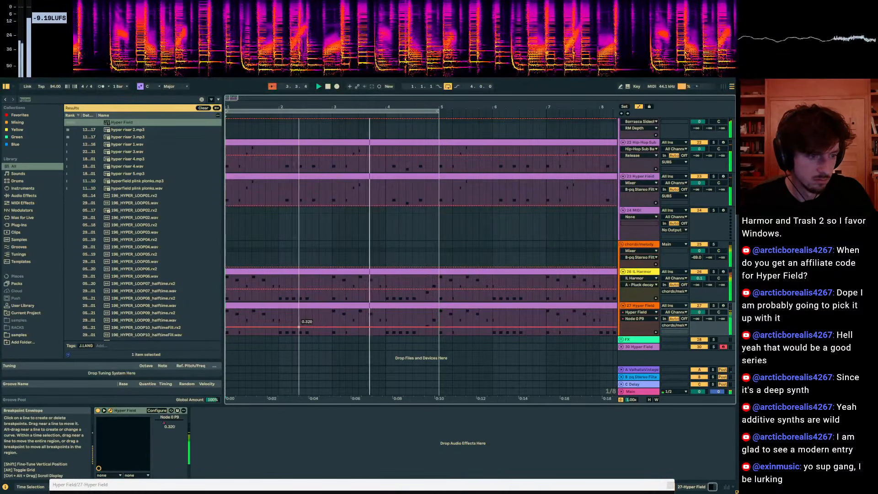
drag(226, 321, 226, 335)
click(234, 305)
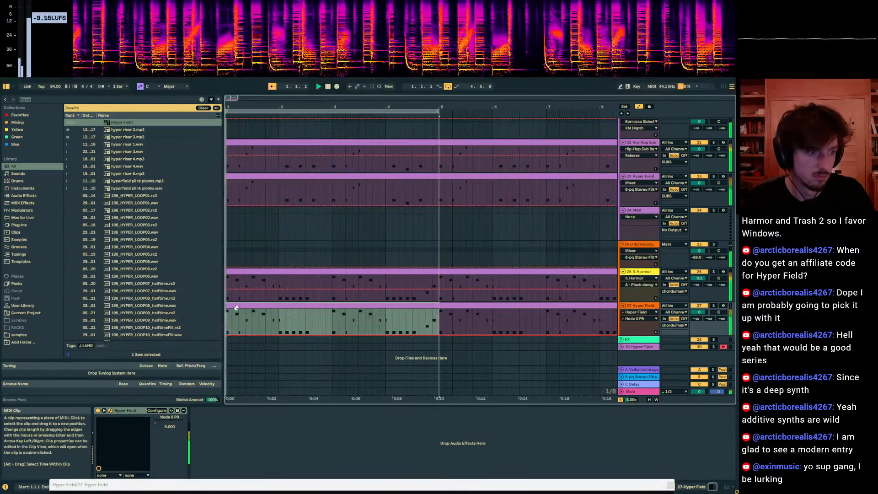
mouse_move(280, 335)
mouse_down()
mouse_move(284, 319)
mouse_move(320, 330)
mouse_move(312, 335)
mouse_move(379, 318)
mouse_move(443, 336)
mouse_move(431, 326)
mouse_up()
key(b)
key(ctrl+4)
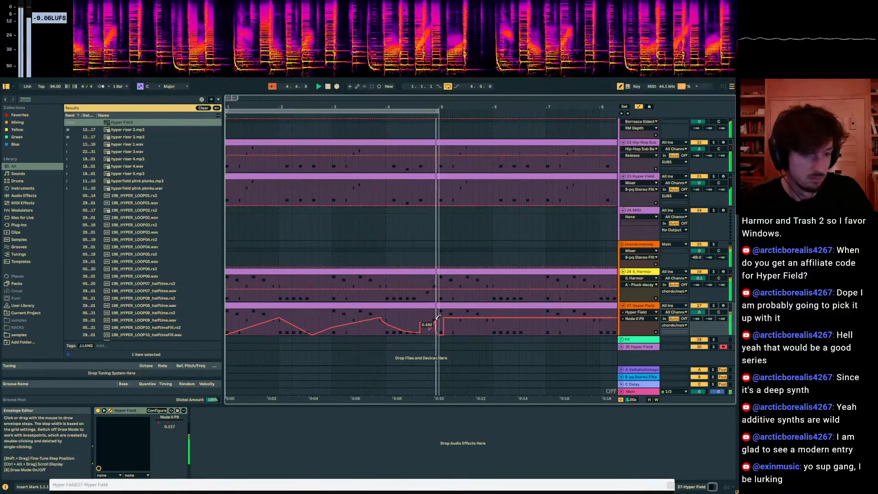
Look over the drawn automation on the track 27 clip along the arrangement and return to the clip display without automation lanes.
key(a)
click(430, 306)
scroll(412, 302, right, 3)
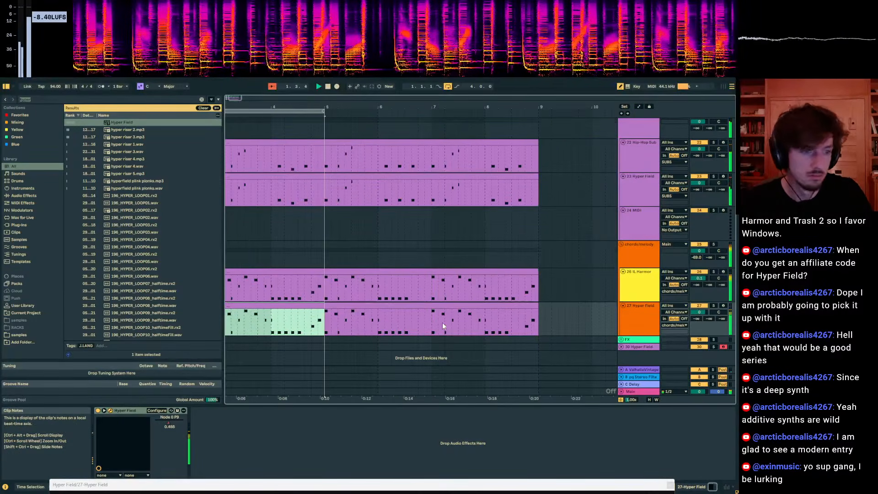
key(a)
drag(291, 106, 410, 105)
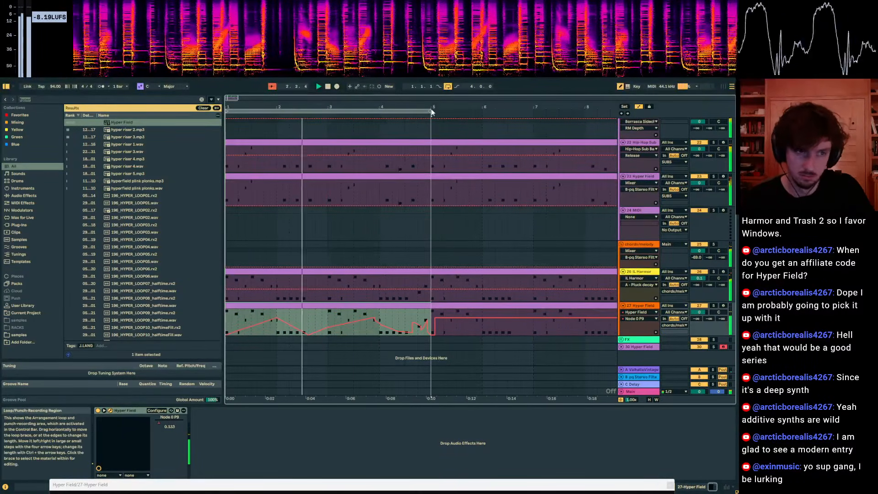
key(a)
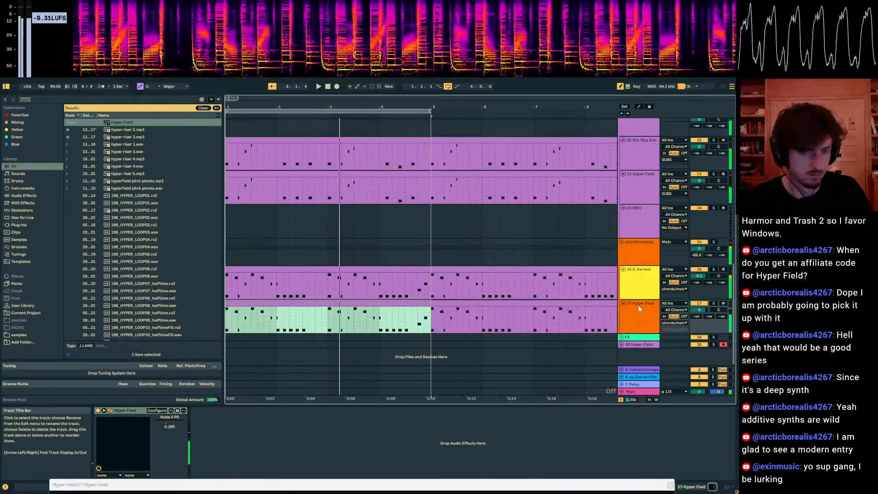
Add a Delay to the chords/melody group, using unsynced Time mode and 76% feedback.
click(636, 265)
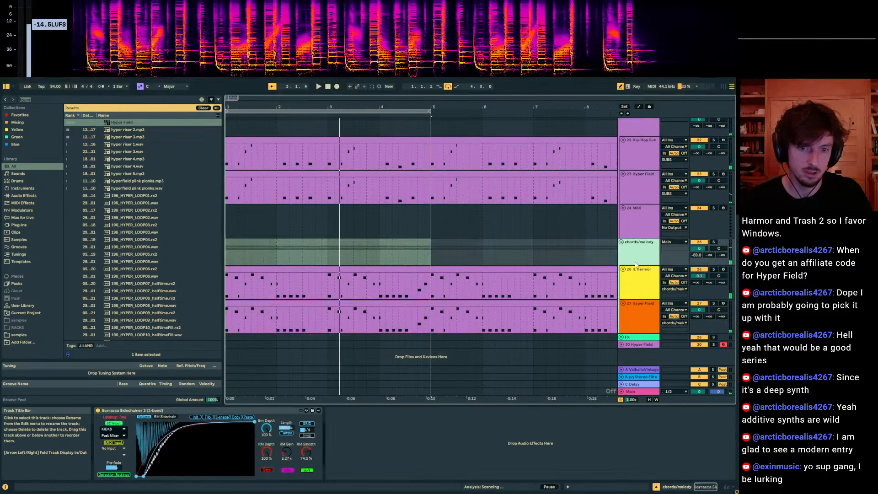
click(37, 100)
text(delay)
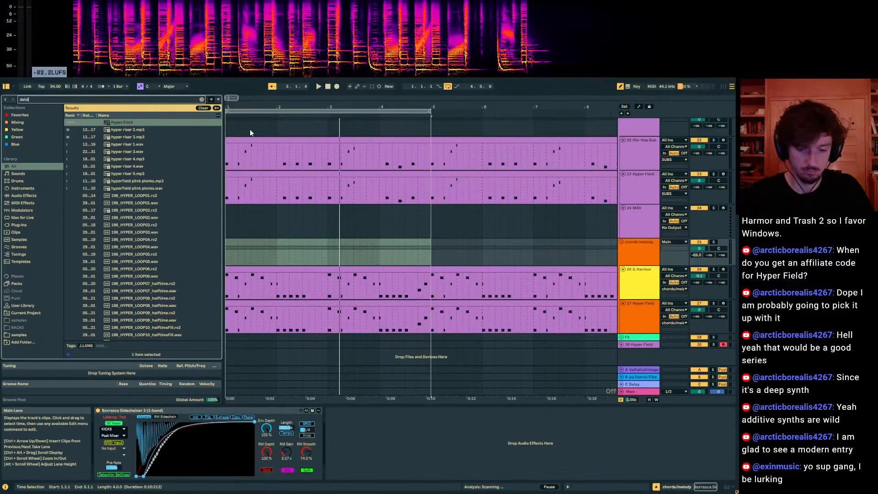
key(Down)
key(Return)
click(361, 424)
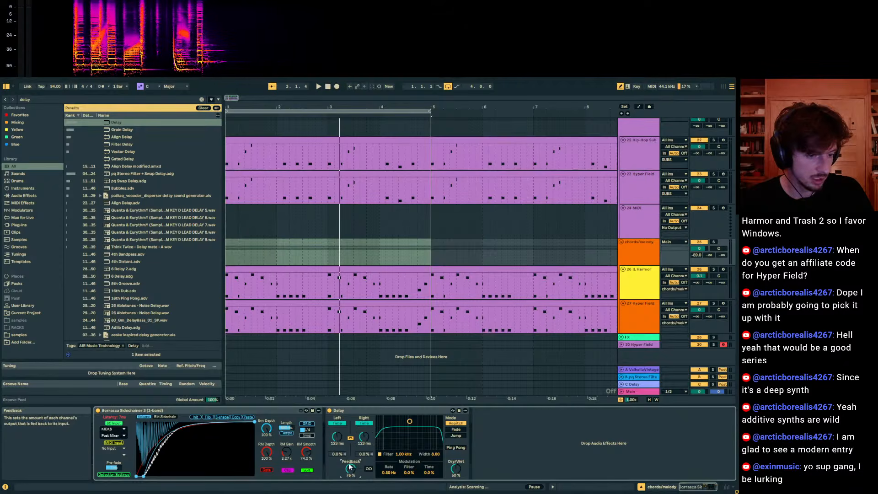
Add an Auto Filter after the Delay on the chords/melody group and set its filter type to Band-pass.
key(space)
key(ctrl+f)
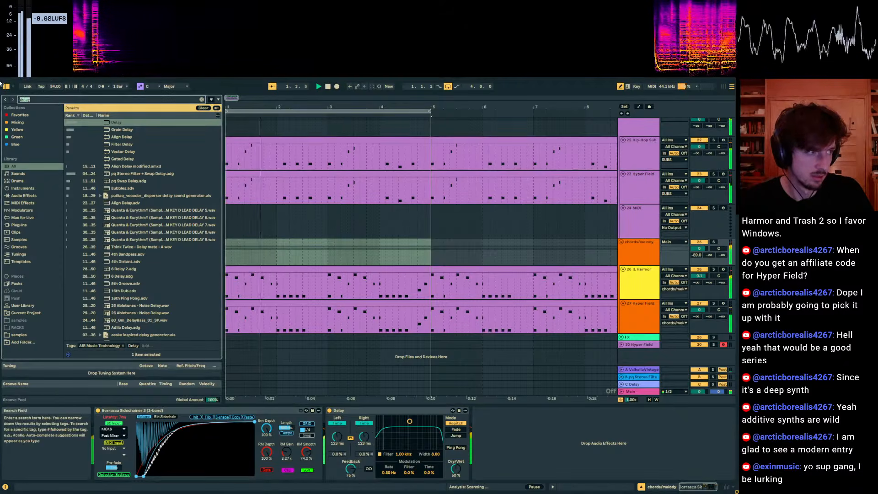
text(auto filt)
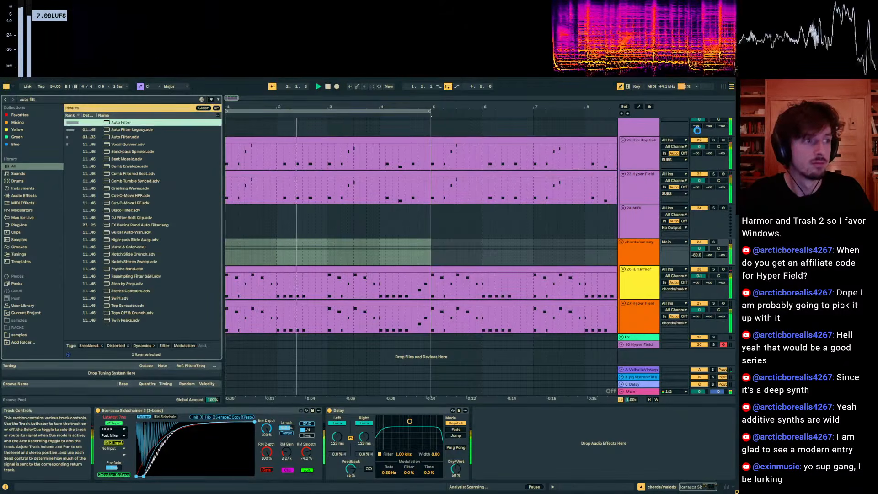
key(Return)
click(497, 412)
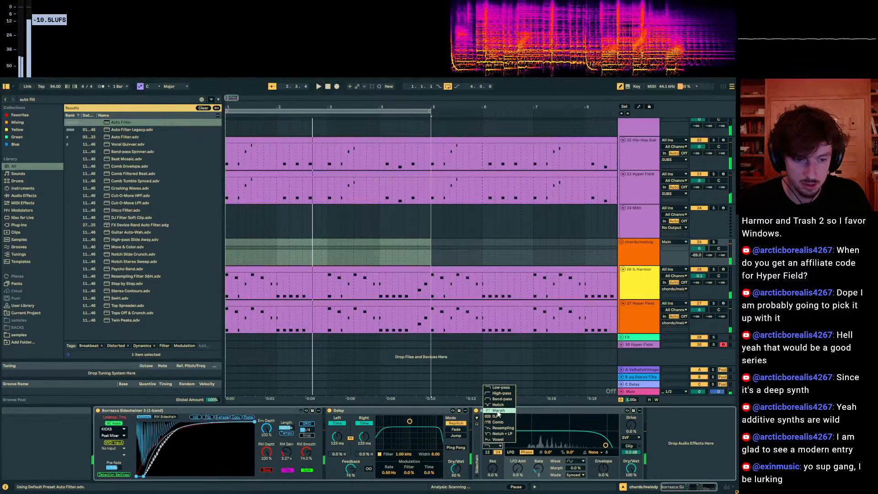
click(499, 399)
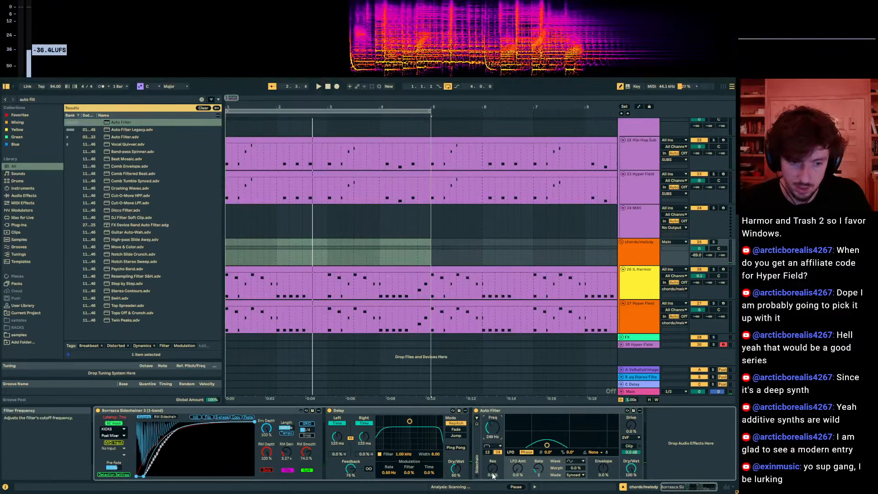
Set the Auto Filter to 567 Hz with 83% resonance, change its LFO wave, use 21% LFO amount at a 1/16 rate, and play it.
drag(493, 476, 517, 492)
click(576, 462)
click(580, 455)
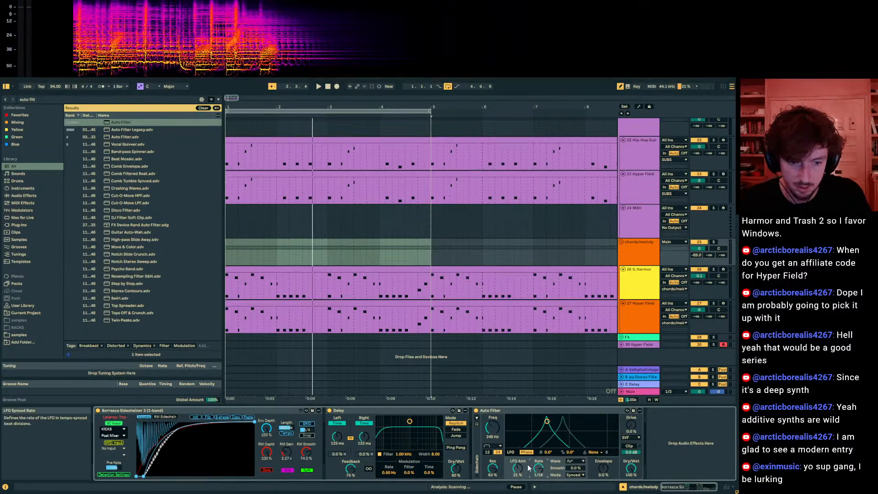
key(space)
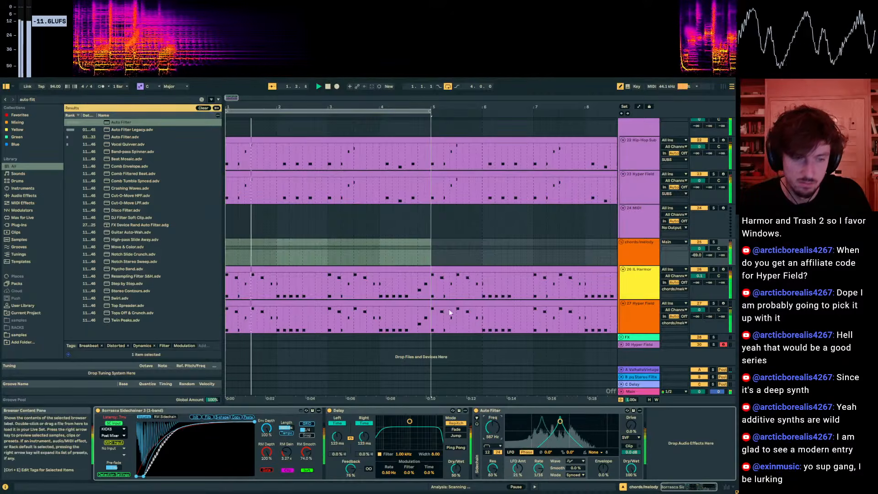
Stop playback, fold the chords/melody group, and insert a new audio track below it.
click(639, 253)
key(space)
key(Left)
key(ctrl+t)
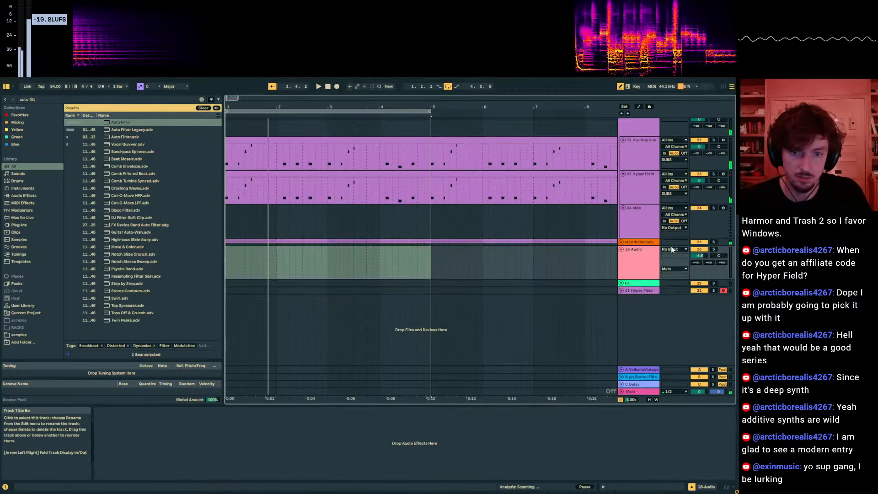
Set the new audio track's input to the chords/melody group and arm it for recording.
click(672, 249)
click(674, 251)
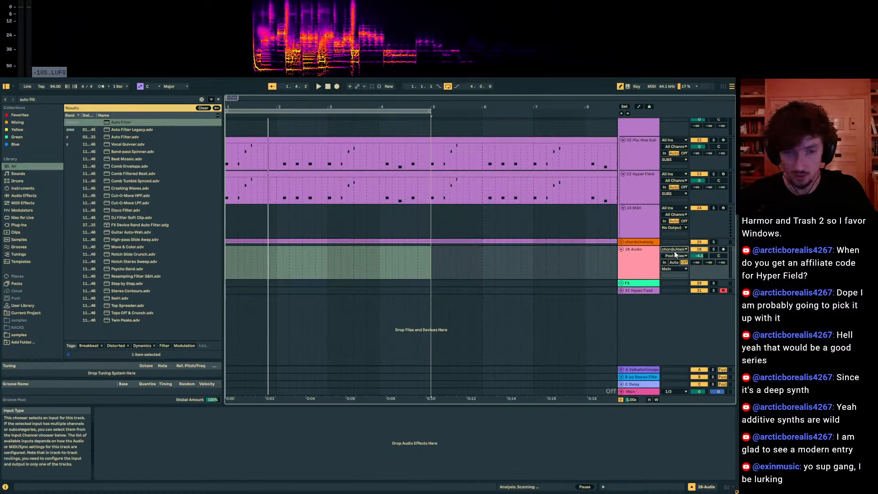
click(723, 250)
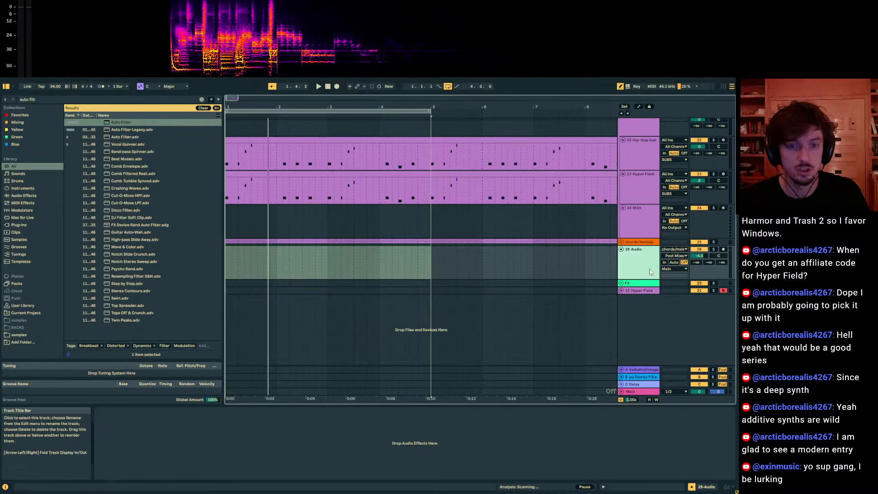
click(723, 250)
Record the chords/melody group onto the audio track in the four-bar loop while varying the Auto Filter's LFO amount, ending at 63%.
click(638, 242)
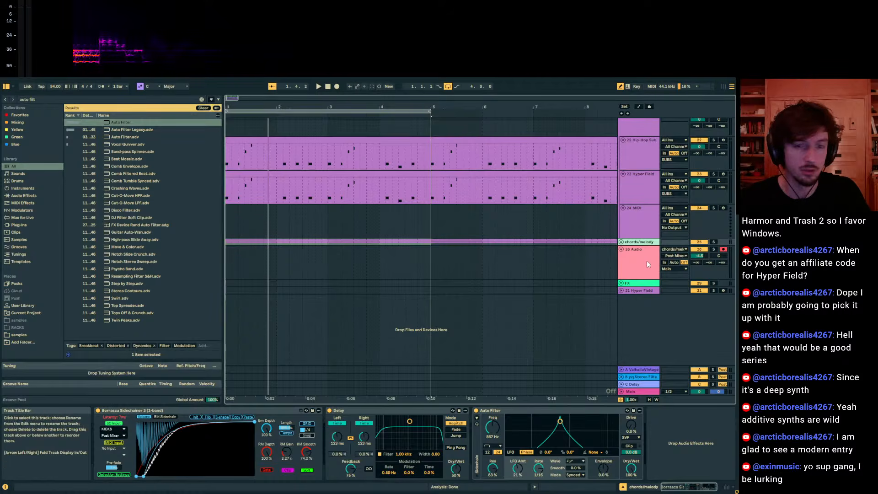
click(339, 88)
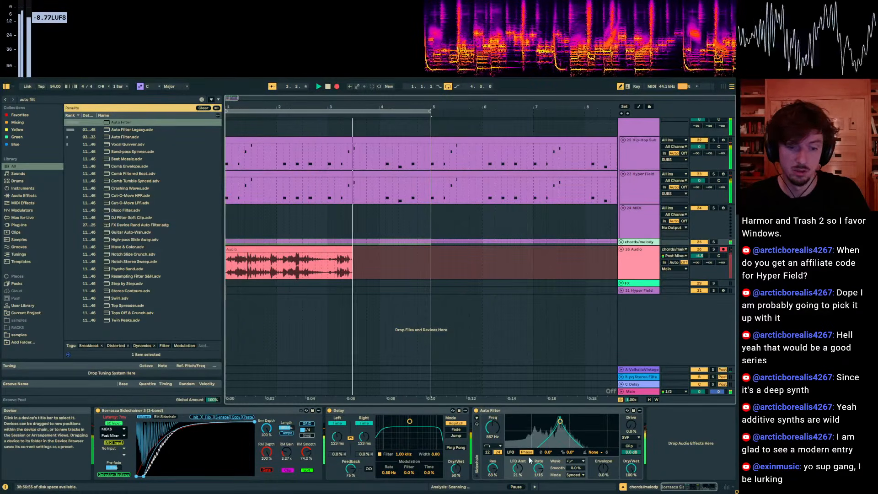
drag(520, 467, 520, 444)
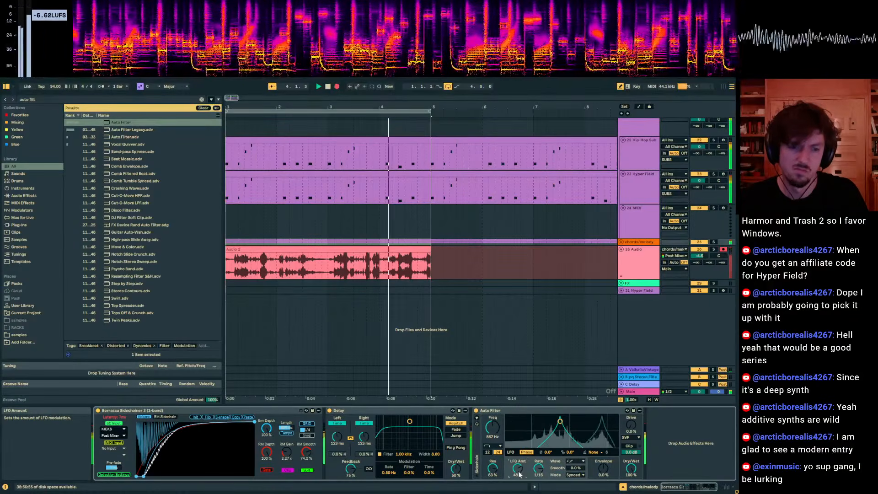
drag(520, 474, 519, 486)
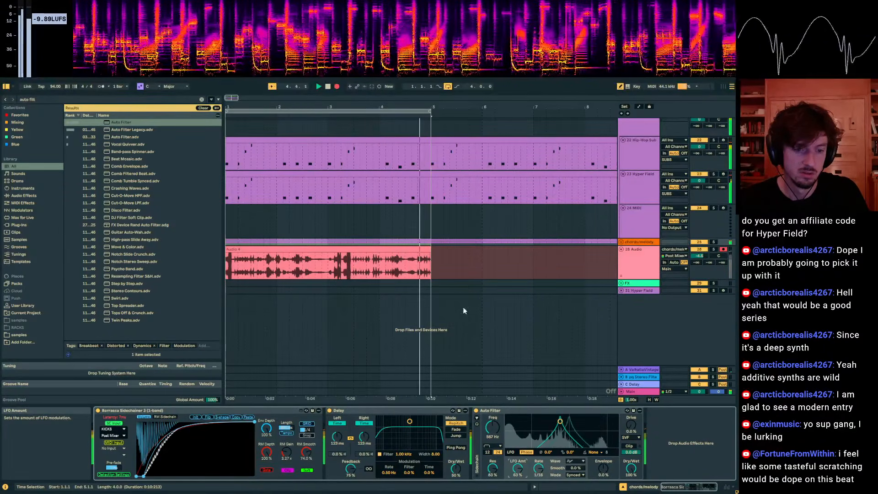
key(space)
Duplicate the recorded four-bar audio clip four times along its track.
click(340, 248)
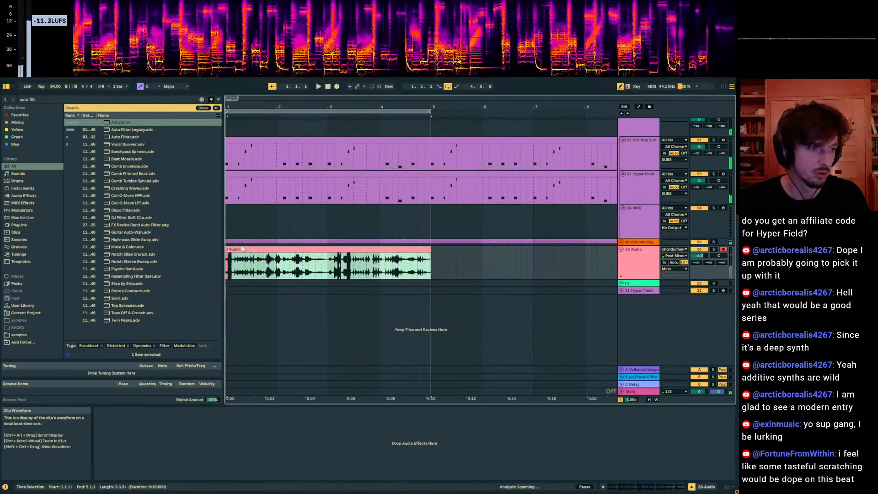
scroll(299, 162, down, 3)
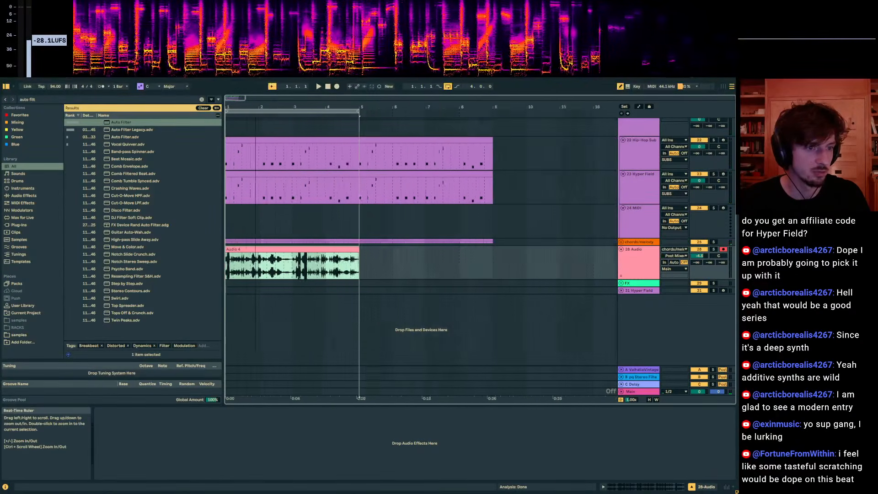
key(ctrl+d)
key(ctrl+d)
key(ctrl+d)
key(ctrl+d)
Extend the start of the last clip copy back to bar 5 and move the long clip to begin at bar 1.
click(447, 242)
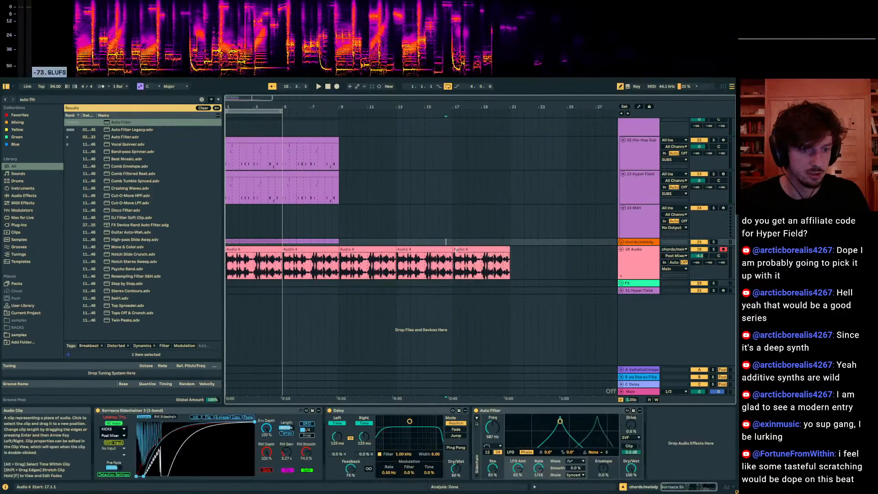
drag(454, 250, 283, 249)
click(517, 302)
drag(436, 250, 316, 255)
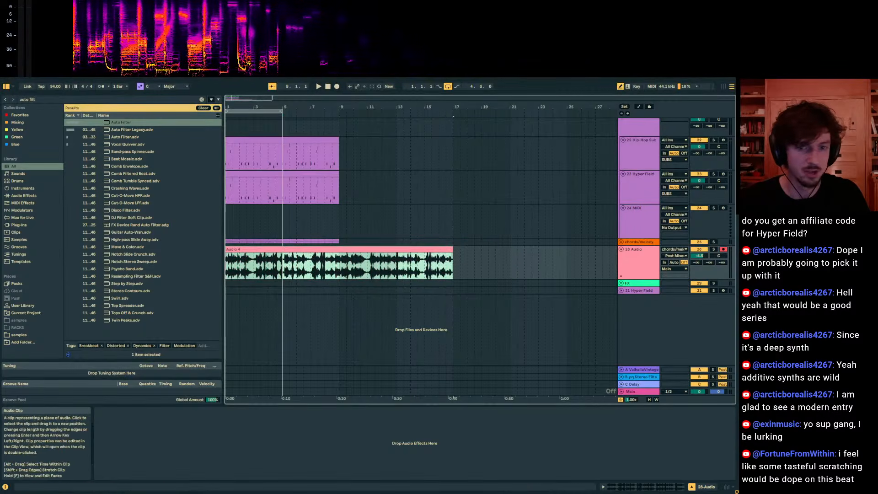
Turn off the Delay and Auto Filter on the chords/melody group and play the arrangement.
click(663, 242)
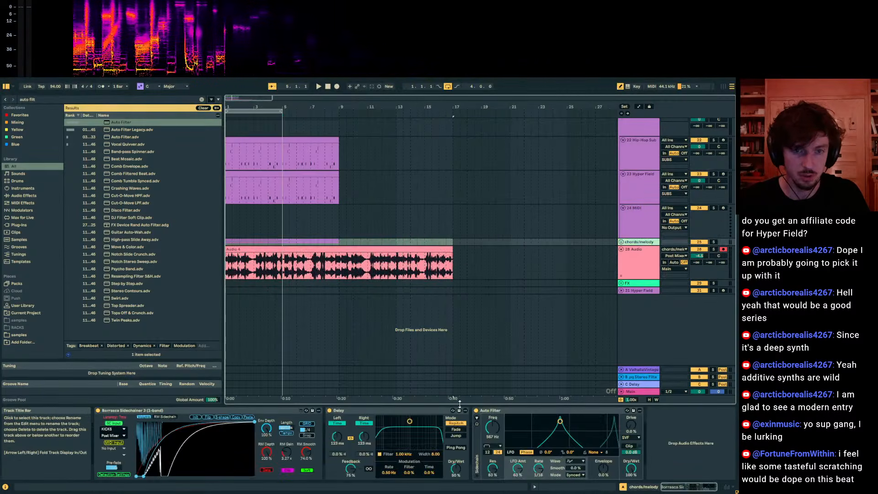
click(329, 412)
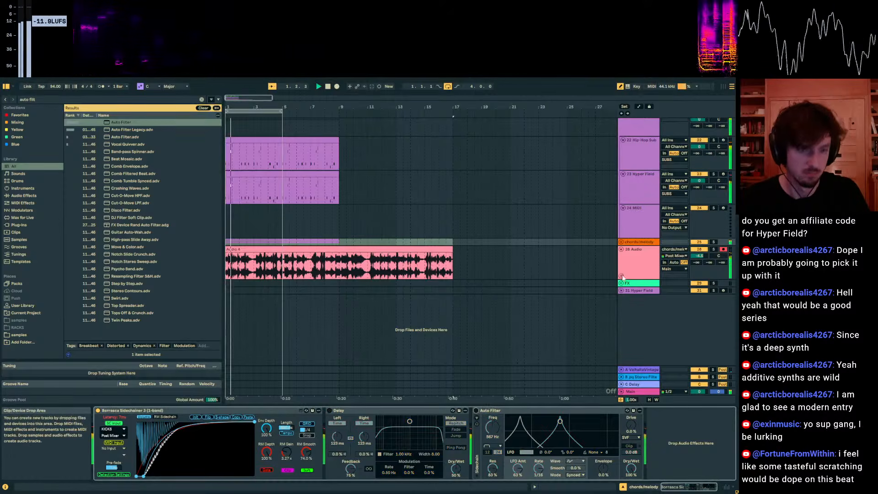
Find the Flatline preset in the browser and add it to the recorded audio track.
click(639, 256)
key(ctrl+f)
text(f)
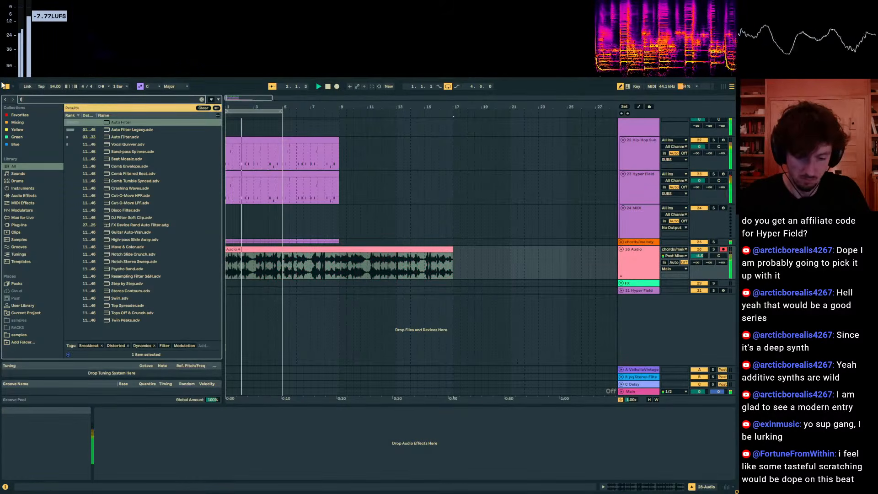
text(latline)
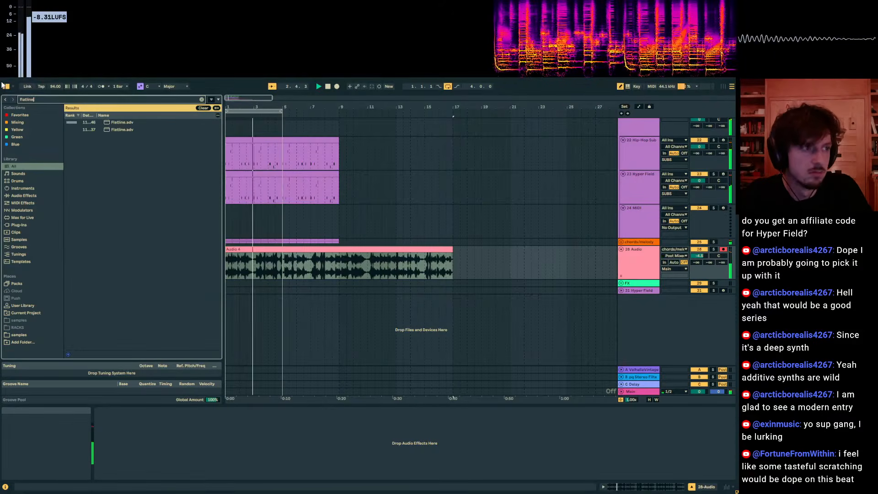
key(Down)
key(Return)
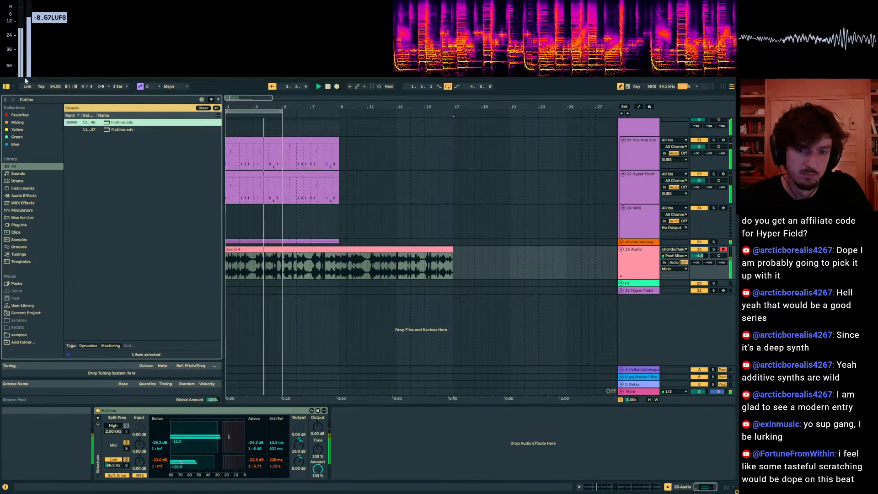
Find the pq Stereo Filter + Swap Delay rack and add it after Flatline on the recorded audio track.
click(640, 266)
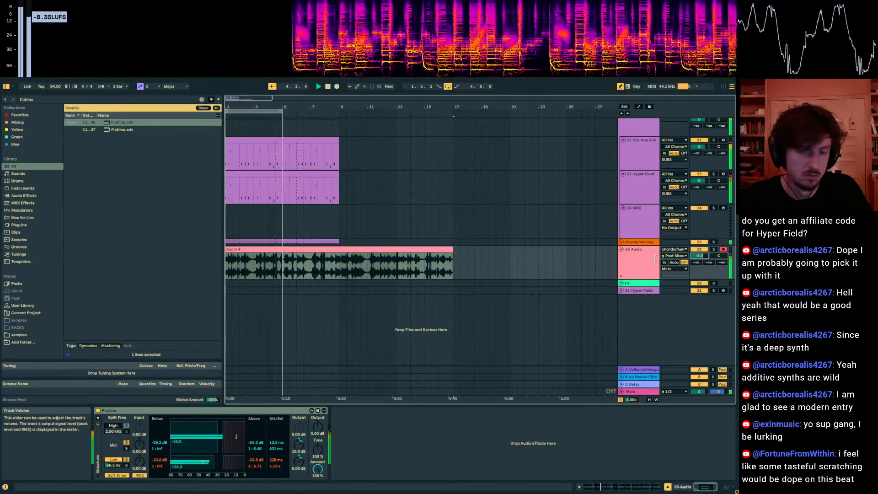
key(ctrl+f)
text(stereo s)
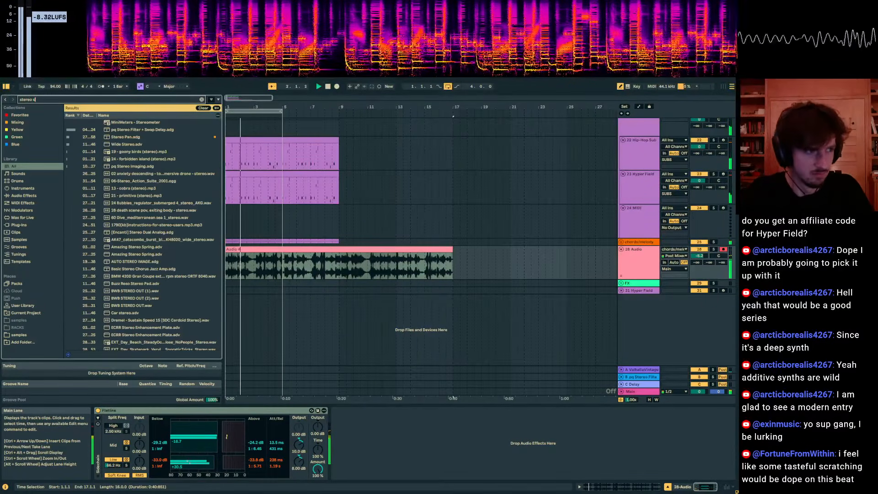
key(Down)
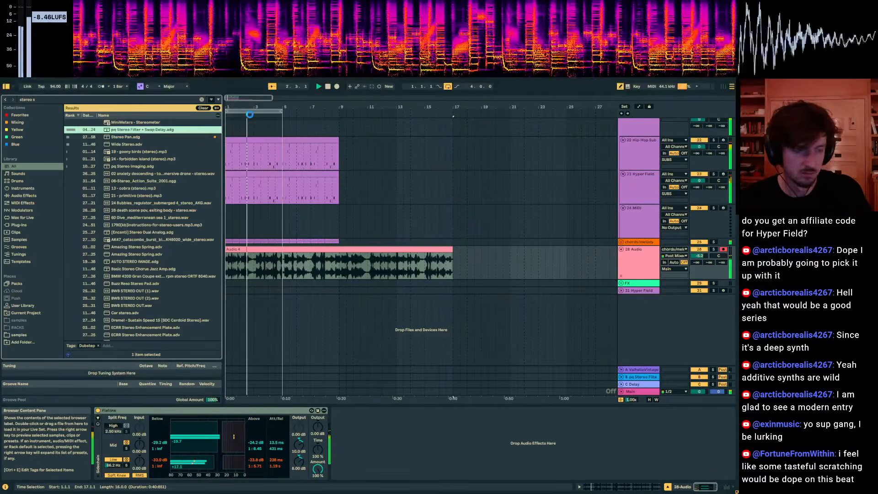
scroll(396, 296, up, 2)
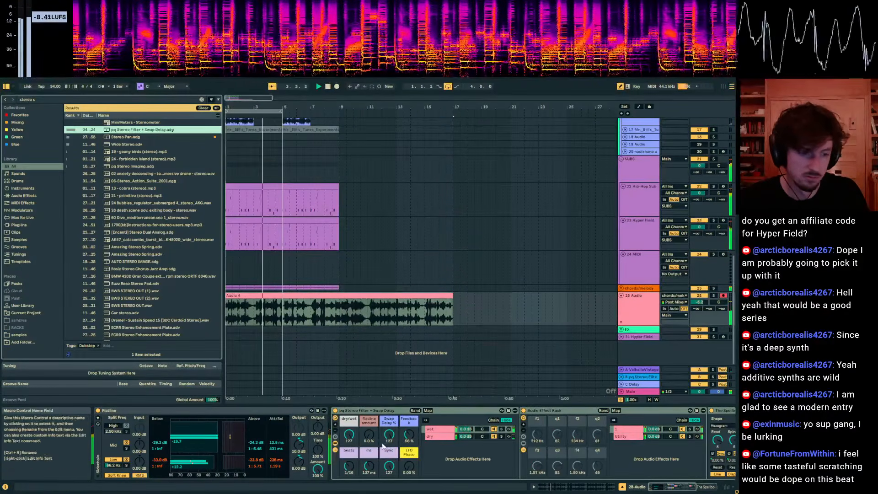
Reset the rack's Swap Delay macro to its default and turn off Flatline on the audio track.
double_click(387, 435)
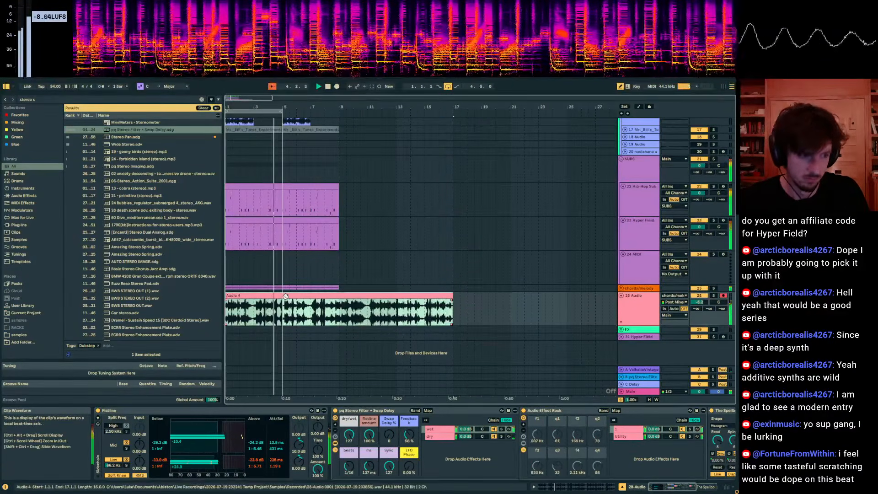
click(98, 411)
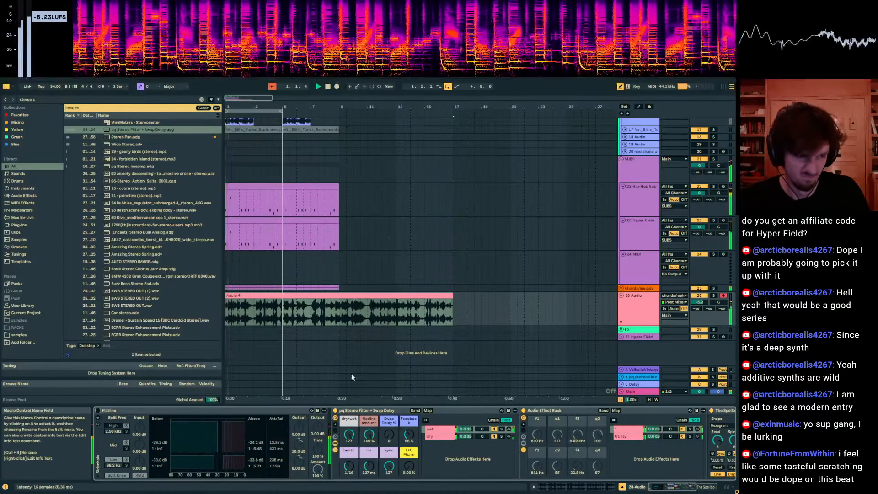
click(274, 312)
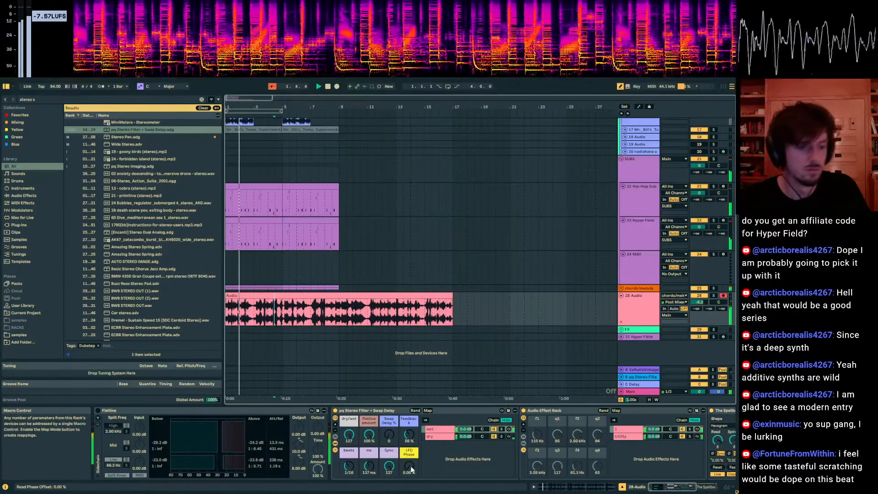
Draw a rising LFO Phase automation ramp on the audio track from 0% at bar 1 up to bar 9.
key(a)
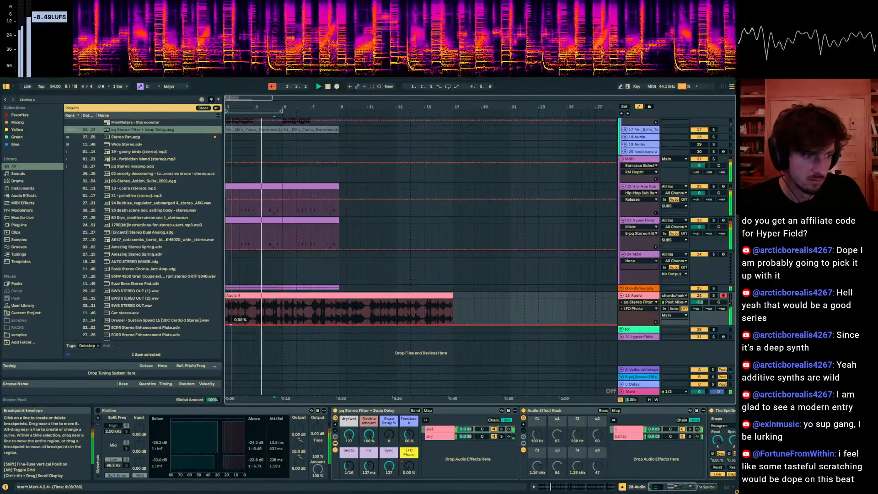
drag(230, 325, 338, 299)
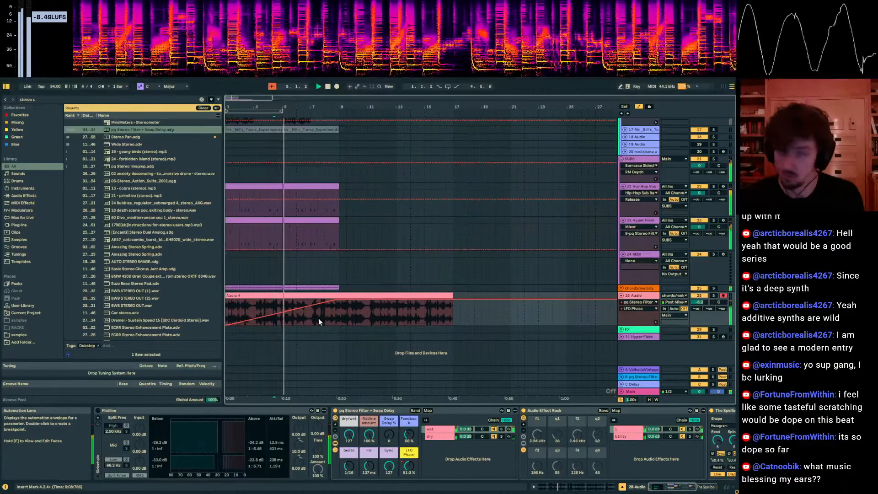
scroll(316, 297, up, 2)
key(a)
Duplicate the first eight bars of the sub and chords/melody MIDI clips to bars 9–17.
drag(340, 268, 202, 320)
key(ctrl+4)
drag(337, 259, 190, 342)
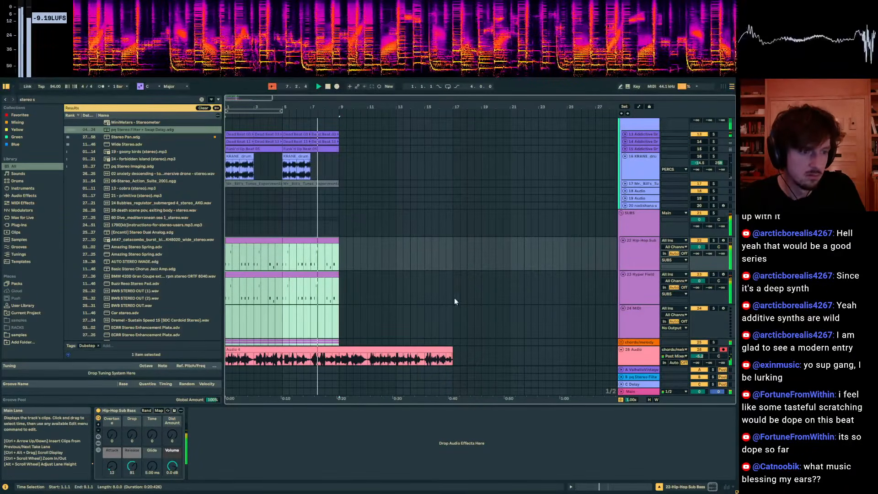
key(ctrl+d)
Show the Node 1 P13 automation of the sub group's Hyper Field track and re-enable its overridden automation.
click(644, 293)
key(a)
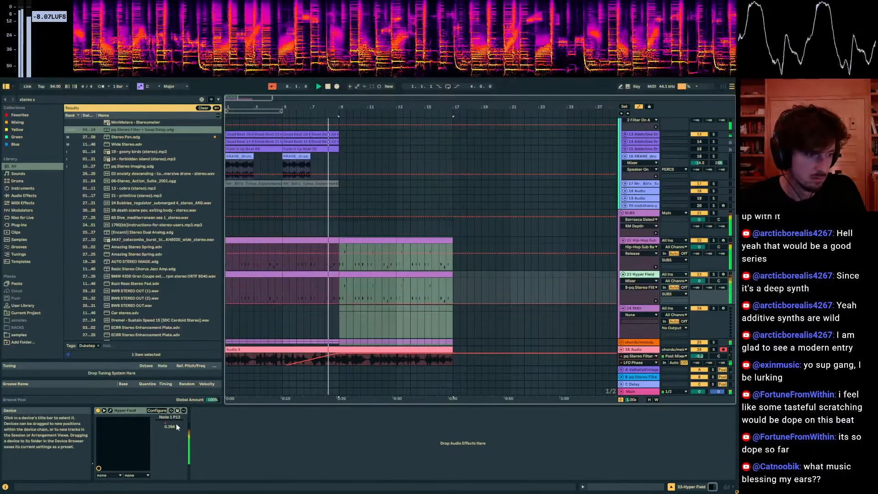
click(177, 426)
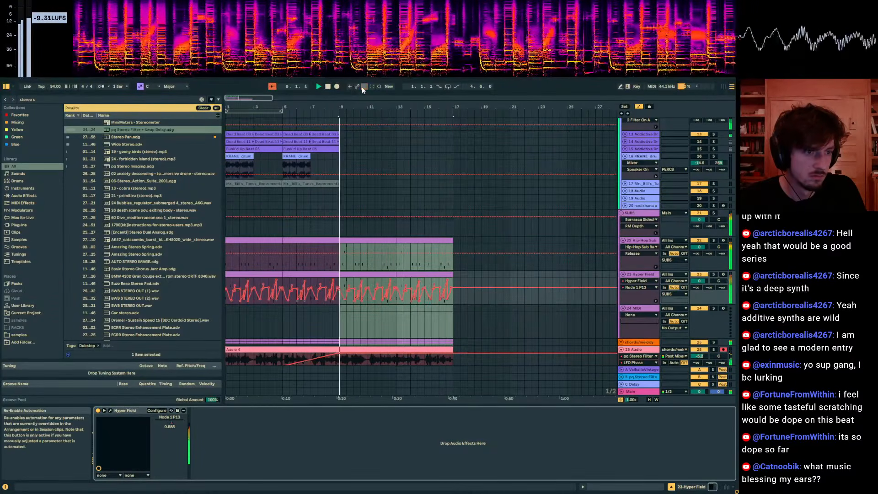
click(364, 89)
key(a)
Stop playback and unfold the chords/melody group to reveal its Harmor and Hyper Field tracks.
scroll(302, 304, down, 2)
click(276, 303)
key(space)
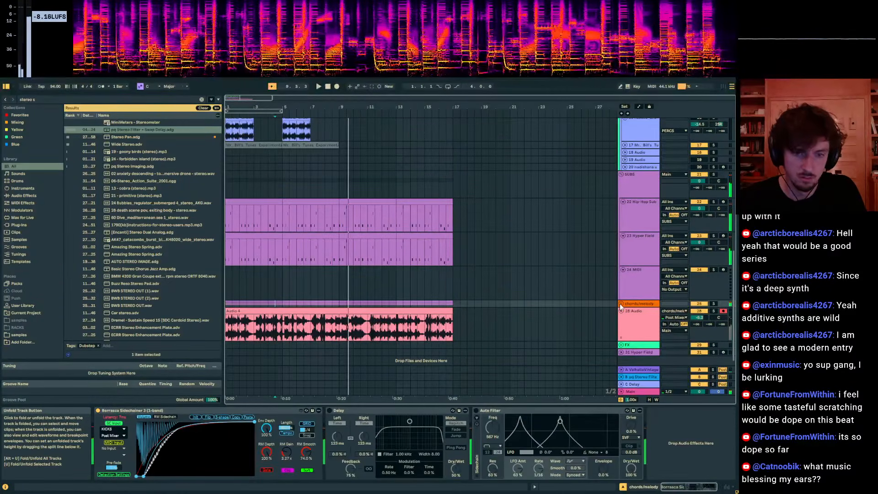
click(620, 304)
scroll(594, 300, down, 4)
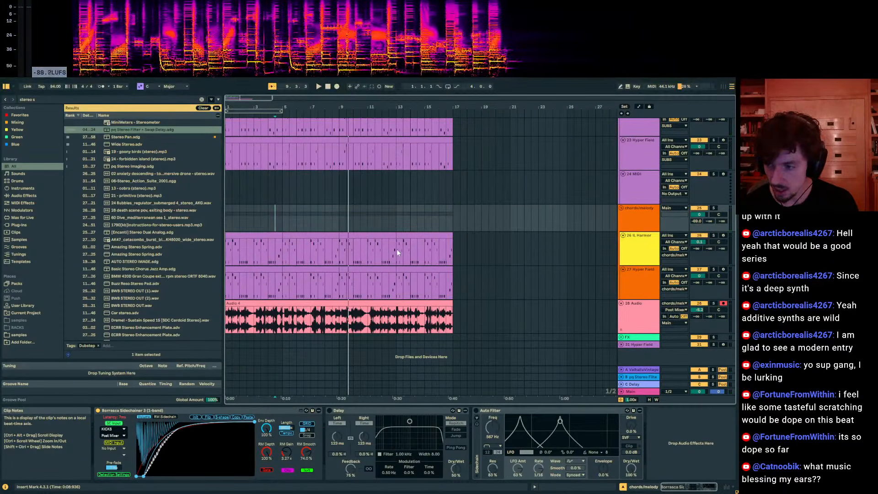
Open the chord Hyper Field clip's notes and close the synth window covering the arrangement.
click(282, 284)
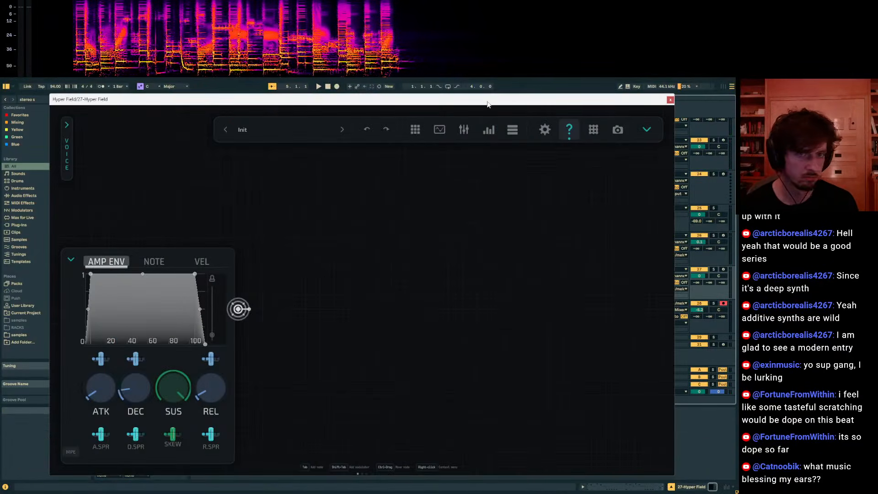
drag(487, 104, 432, 437)
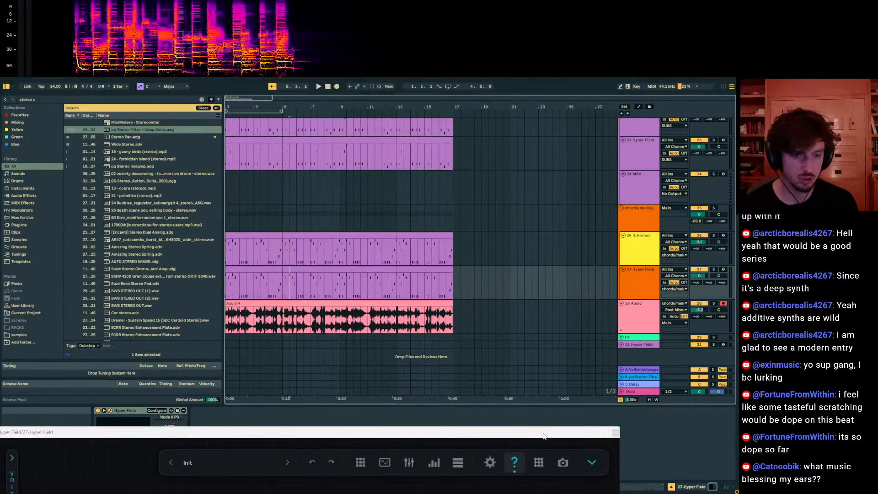
drag(544, 437, 545, 493)
click(618, 483)
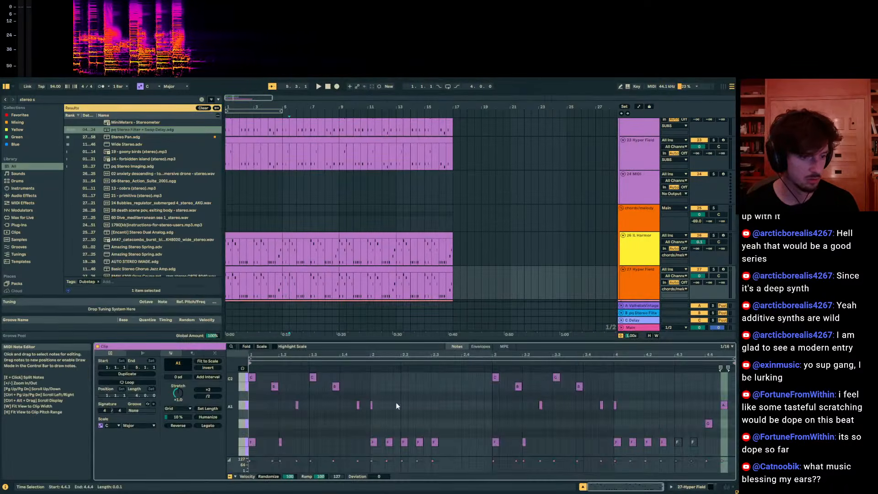
Duplicate bars 1–5 of the chord Hyper Field clip with its Node 0 P9 automation to bars 5–9.
key(a)
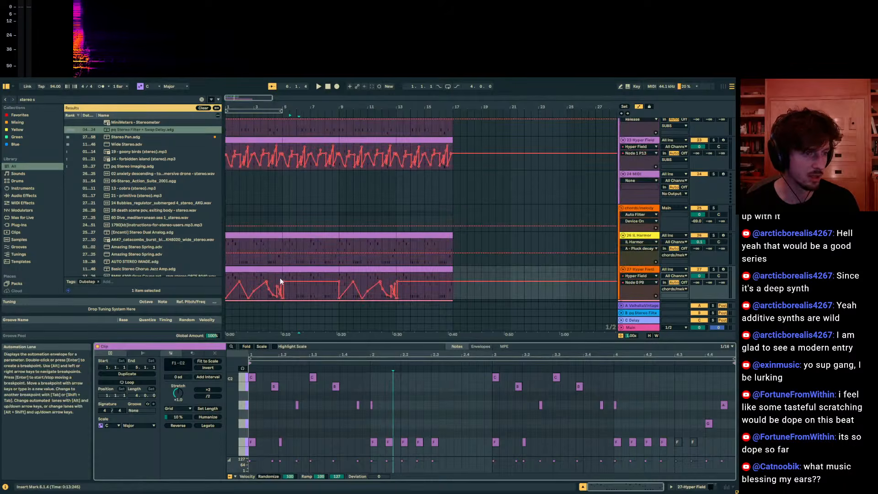
drag(279, 279, 202, 281)
key(ctrl+d)
Duplicate the first eight bars of the recorded audio with its LFO Phase ramp to bars 9–17.
scroll(219, 302, down, 2)
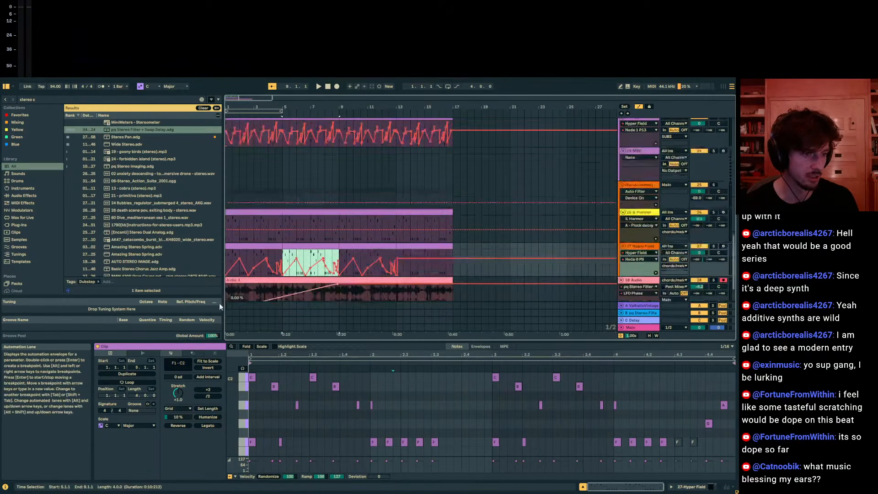
key(a)
key(a)
drag(340, 277, 223, 274)
key(ctrl+d)
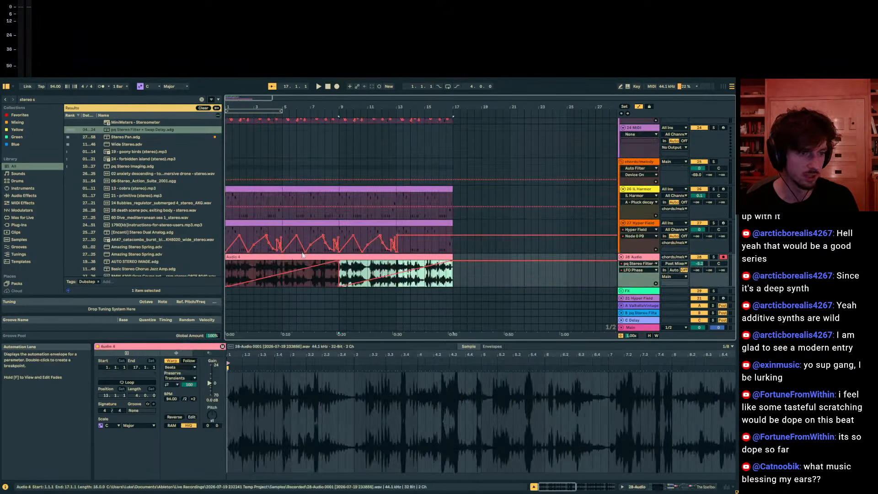
Play the arrangement from bar 5 and listen to the chord Hyper Field track against its Node 0 P9 automation.
click(284, 229)
key(space)
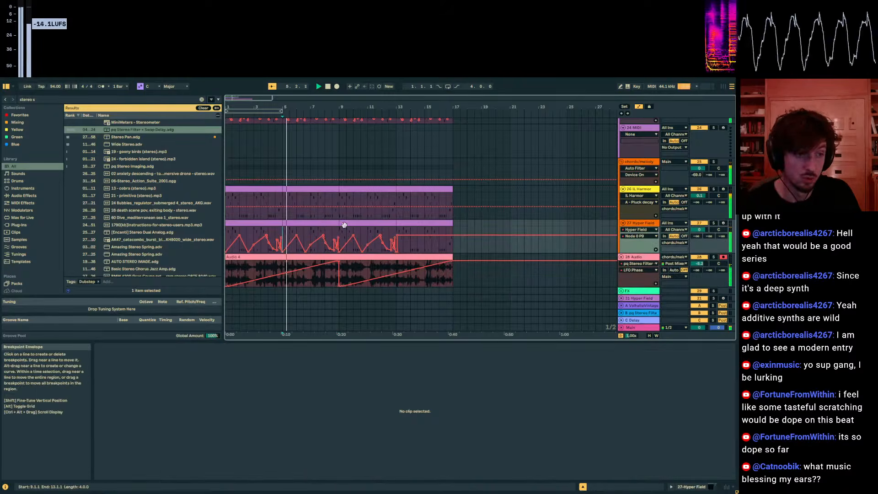
key(a)
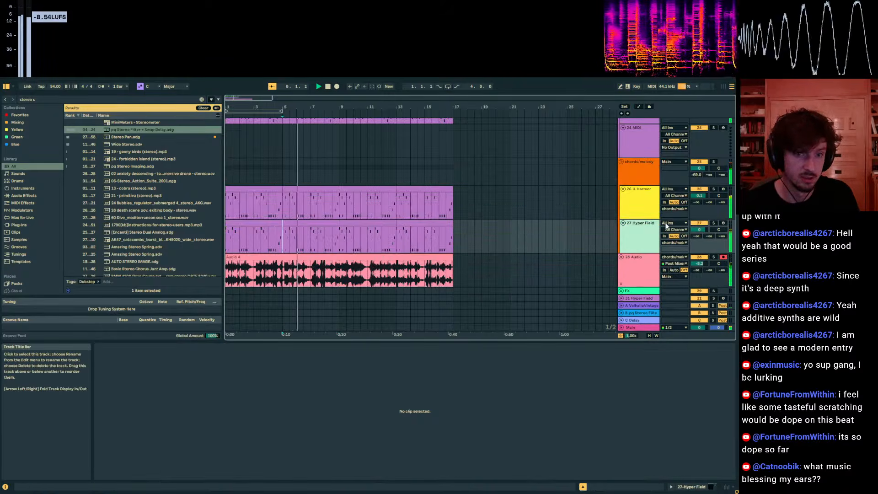
click(712, 223)
key(a)
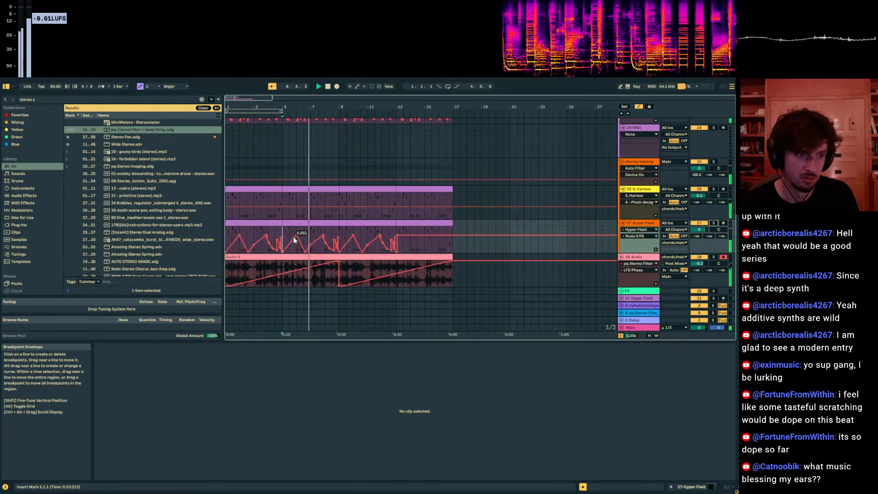
Scale down the chord Hyper Field track's Node 0 P9 automation across bars 5–9.
drag(359, 244, 340, 238)
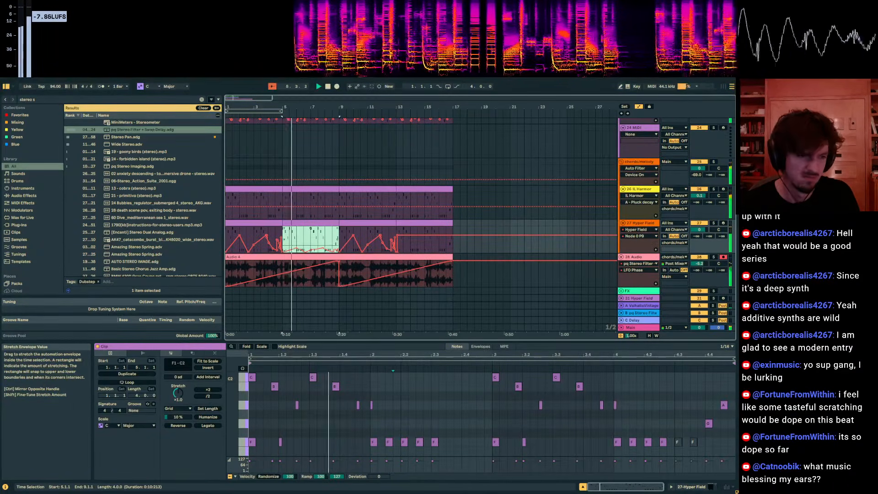
key(a)
click(309, 236)
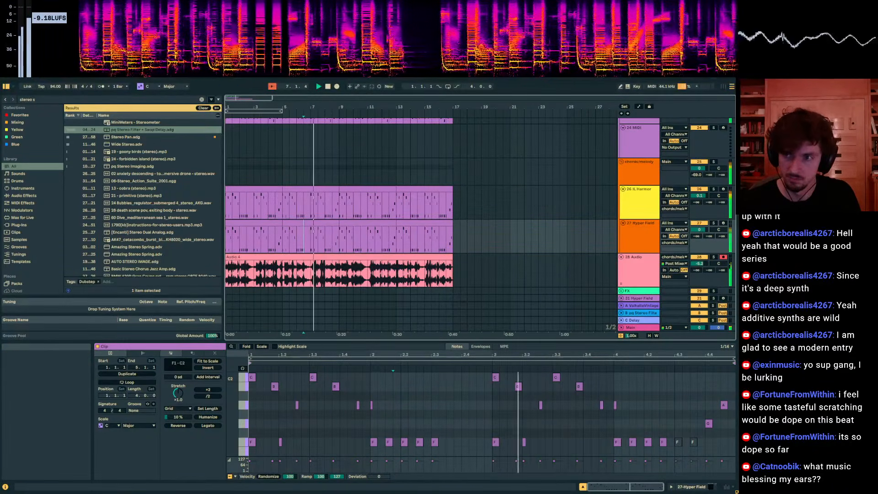
Open the chord track's Hyper Field synth and add a Phaser node to its patch.
key(ctrl+alt+p)
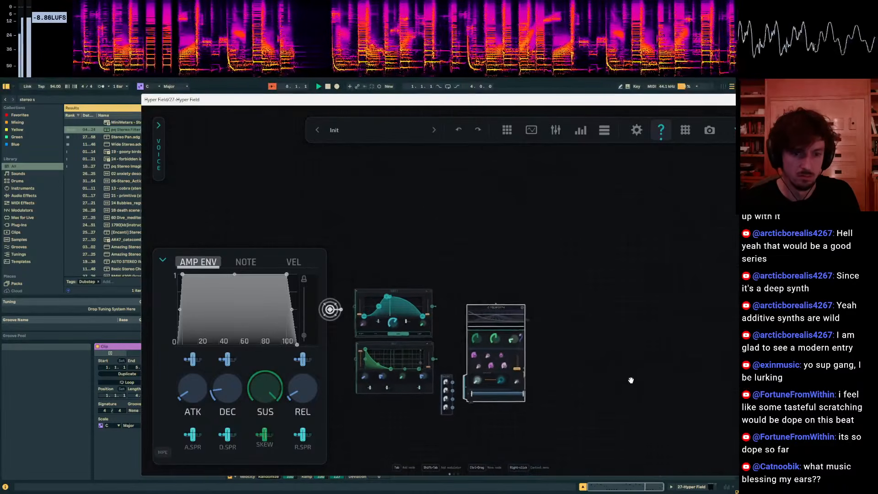
key(Tab)
text(phaser)
key(Return)
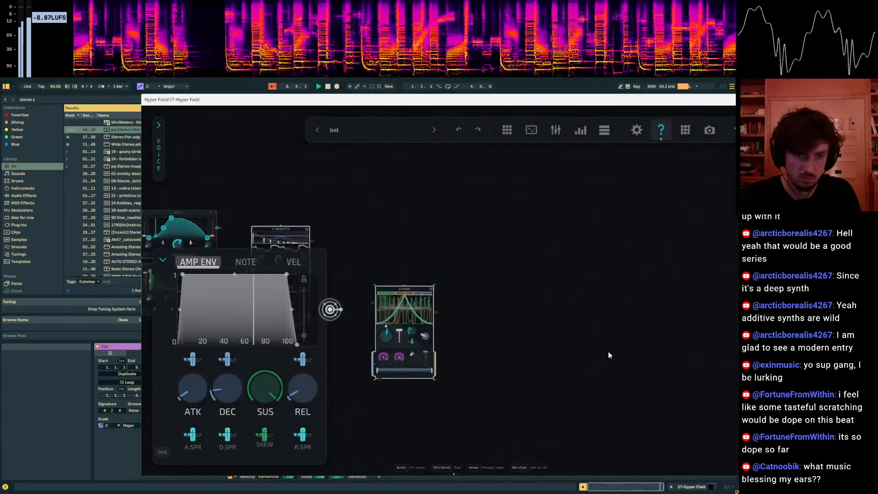
Connect the Polymorph node's output to the new Phaser node in Hyper Field.
drag(389, 265, 495, 221)
click(532, 274)
key(Escape)
drag(532, 331, 550, 356)
scroll(551, 355, up, 3)
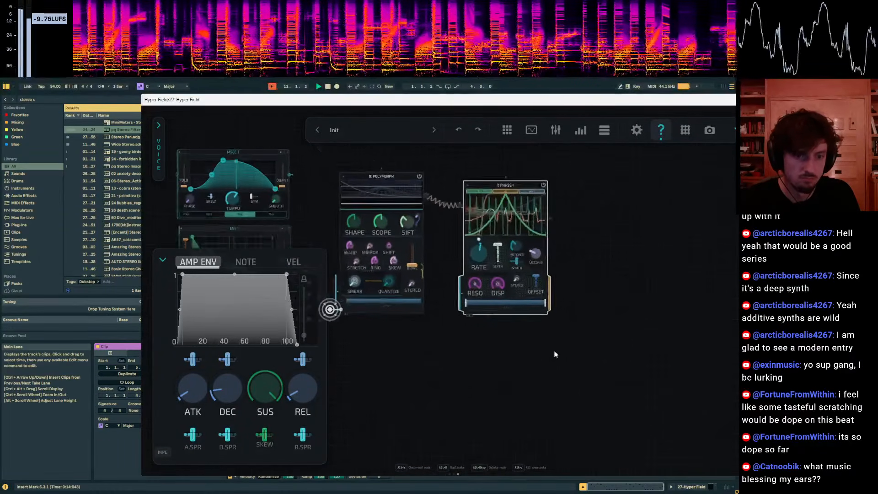
mouse_move(530, 259)
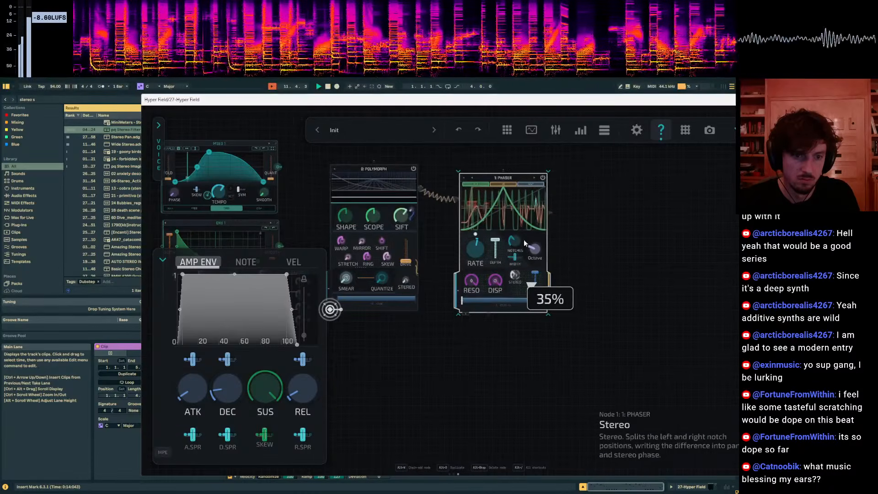
Audition the phaser against different spots of the chord Hyper Field clips, stop playback and bring the synth window back up.
drag(432, 100, 397, 342)
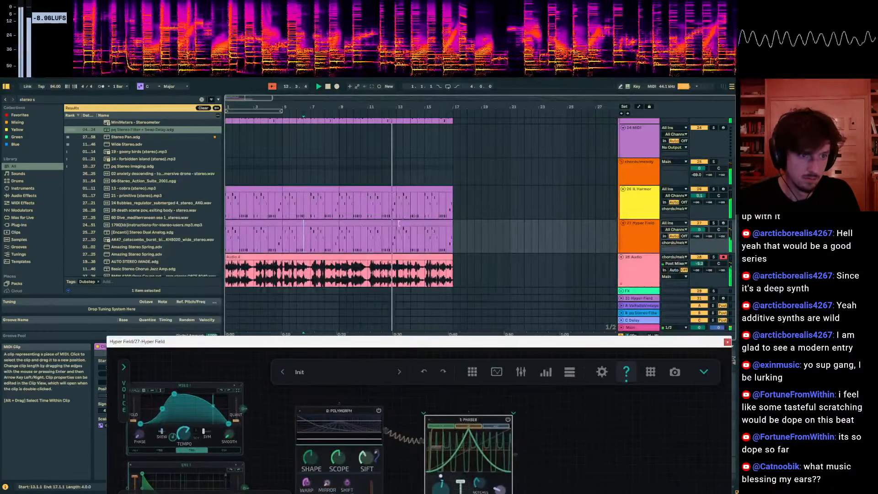
click(398, 239)
click(361, 240)
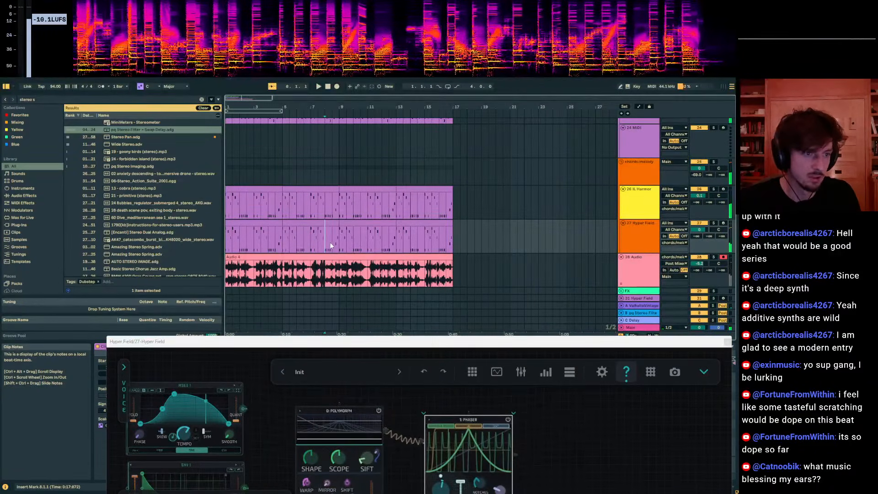
drag(389, 342, 369, 197)
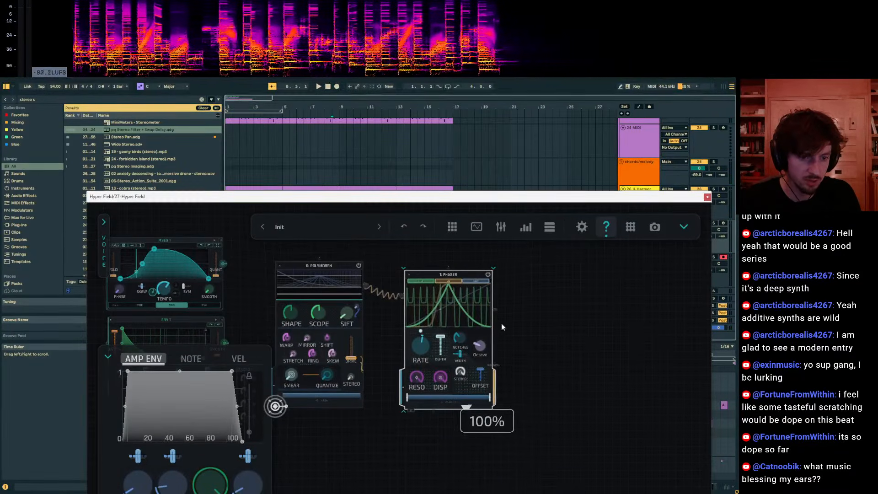
Automate the chord Hyper Field track's Node 1 Mix to sit at zero and rise to full around bar 9, and start playback.
drag(435, 196, 436, 366)
click(336, 227)
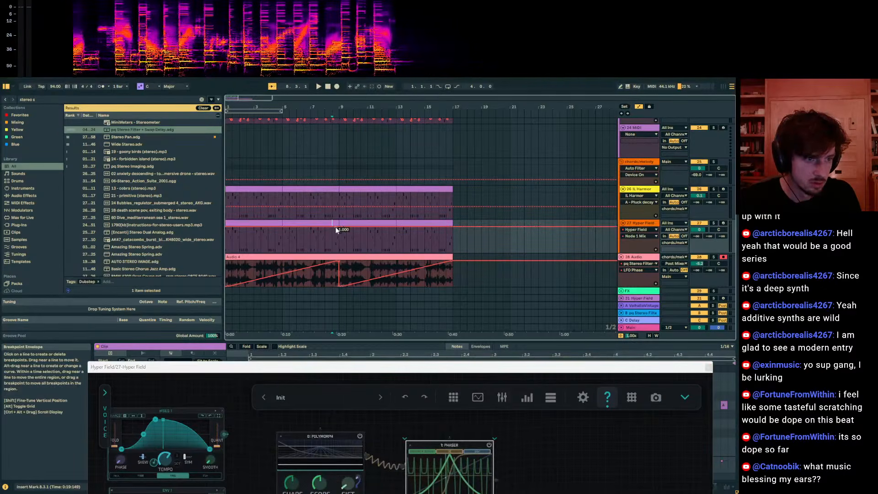
drag(336, 226, 336, 252)
key(space)
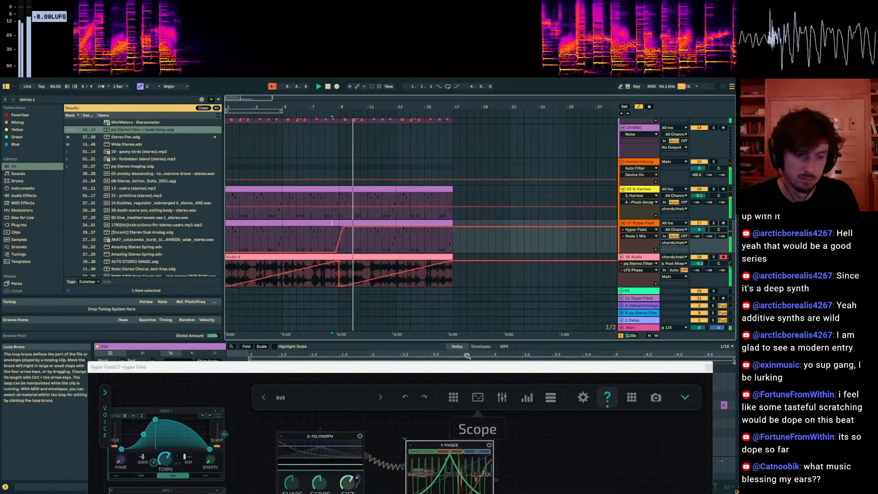
Inspect the Phaser node's Rate and Notches controls in Hyper Field while the arrangement plays.
drag(462, 367, 453, 202)
scroll(491, 359, up, 3)
mouse_move(368, 348)
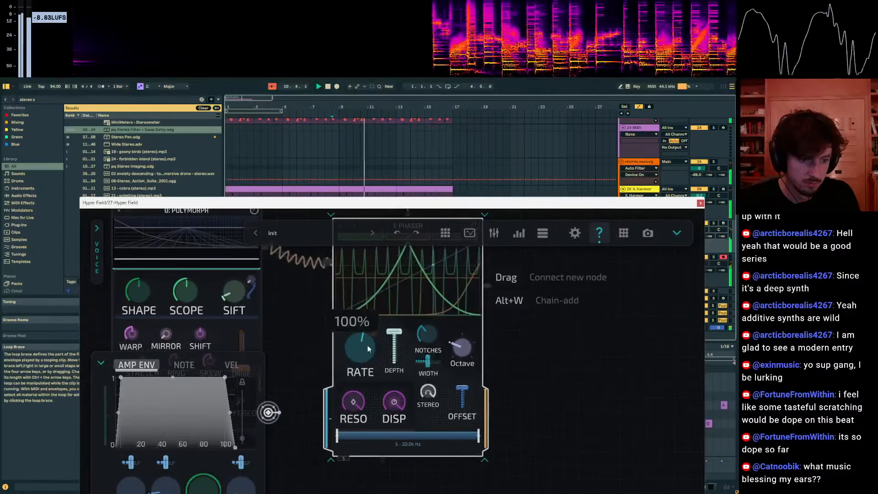
mouse_move(429, 336)
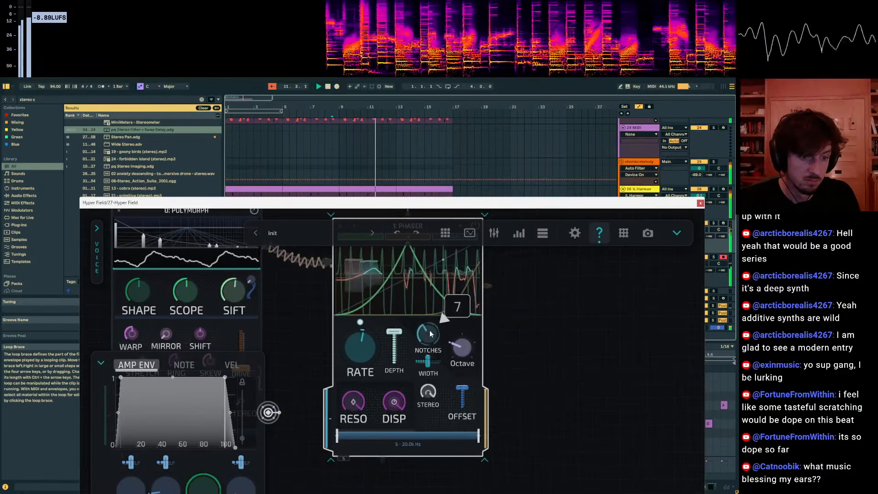
drag(440, 201, 439, 314)
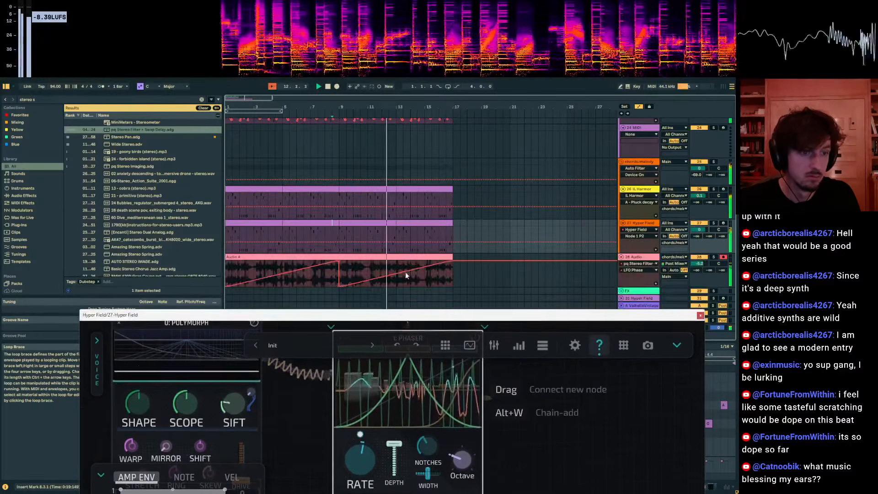
Fold the track groups, duplicate the eight-bar drums section to bars 9–17 and clear bars 9–13 of the copy.
scroll(407, 243, up, 3)
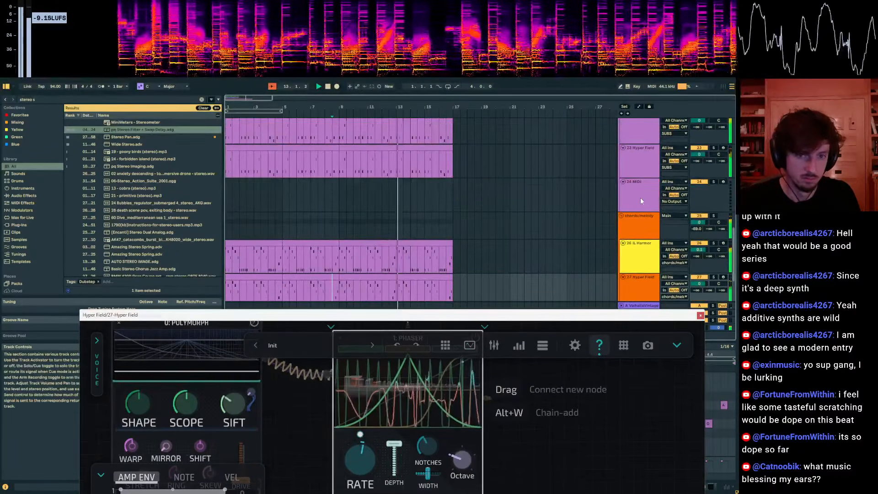
alt+click(621, 216)
key(space)
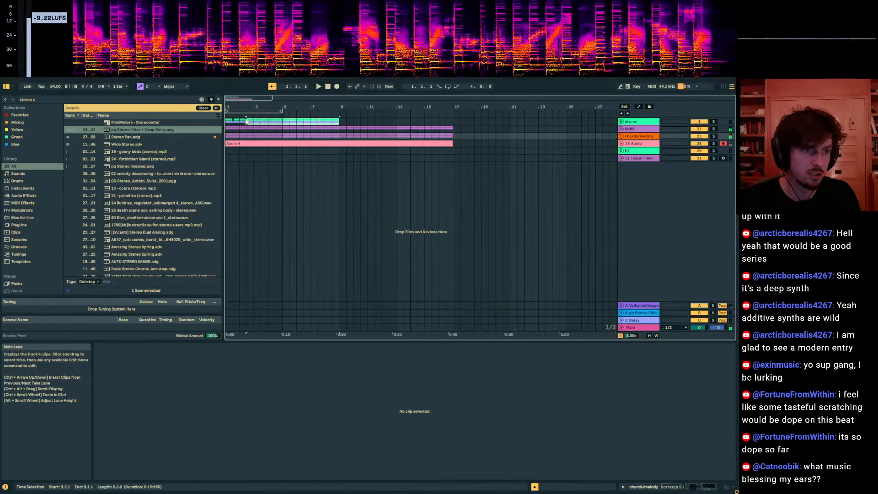
key(ctrl+d)
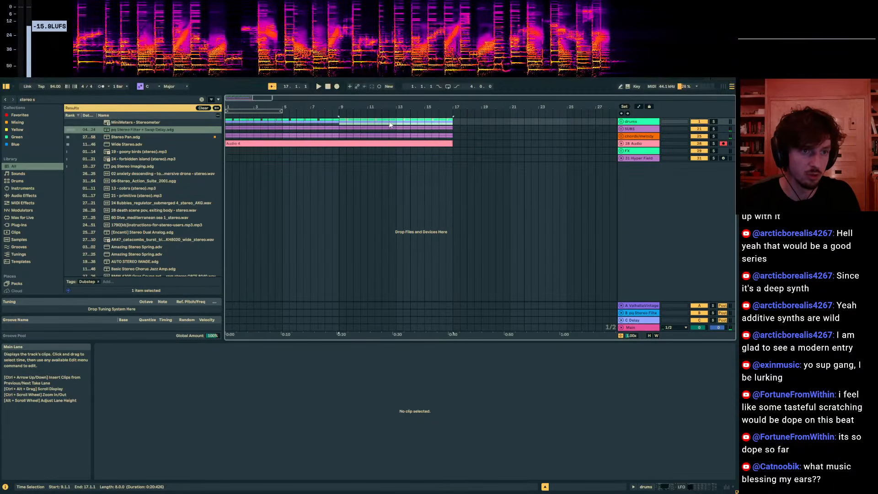
key(space)
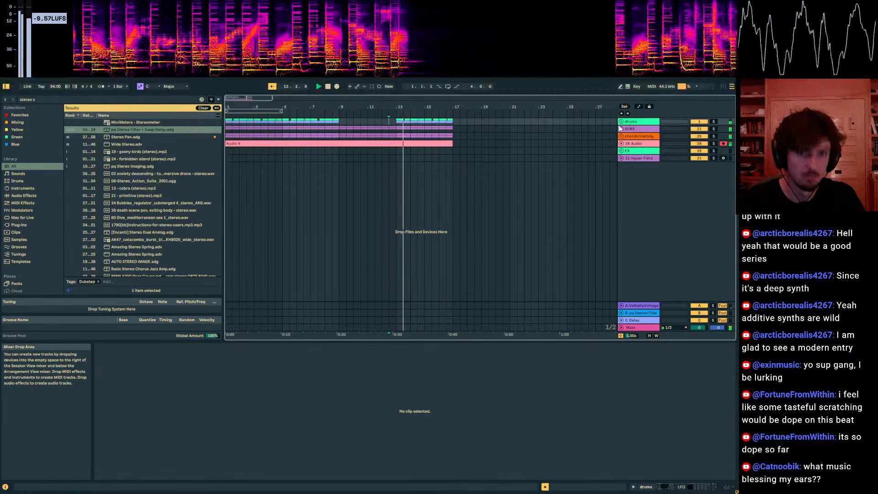
Unfold the SUBS group and deactivate the Hip-Hop Sub clip across bars 9–13.
click(621, 129)
drag(385, 185, 338, 173)
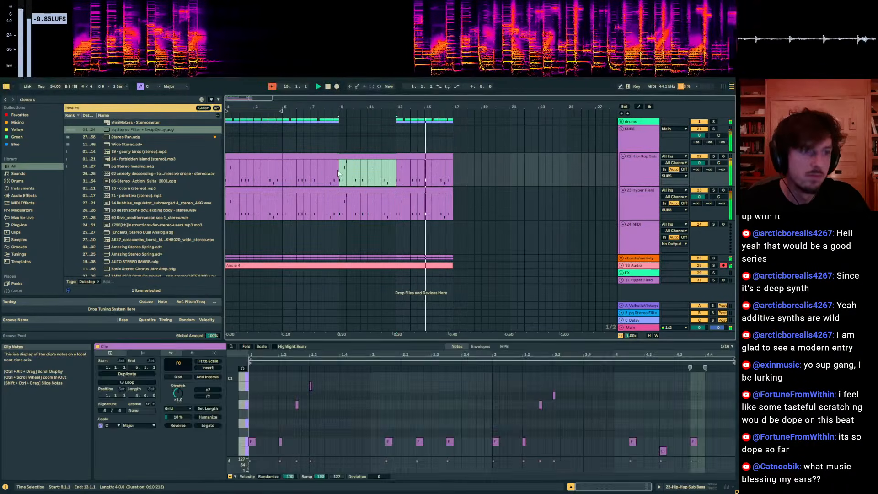
click(402, 189)
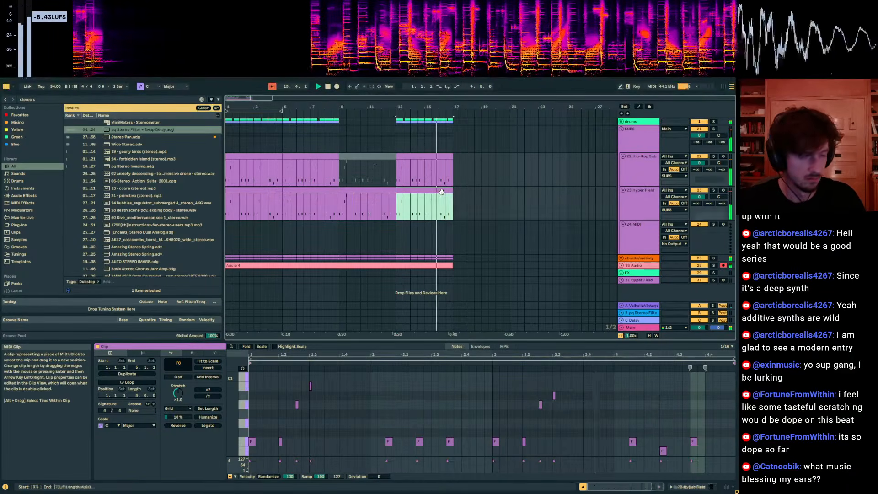
drag(458, 206, 338, 211)
click(341, 208)
key(space)
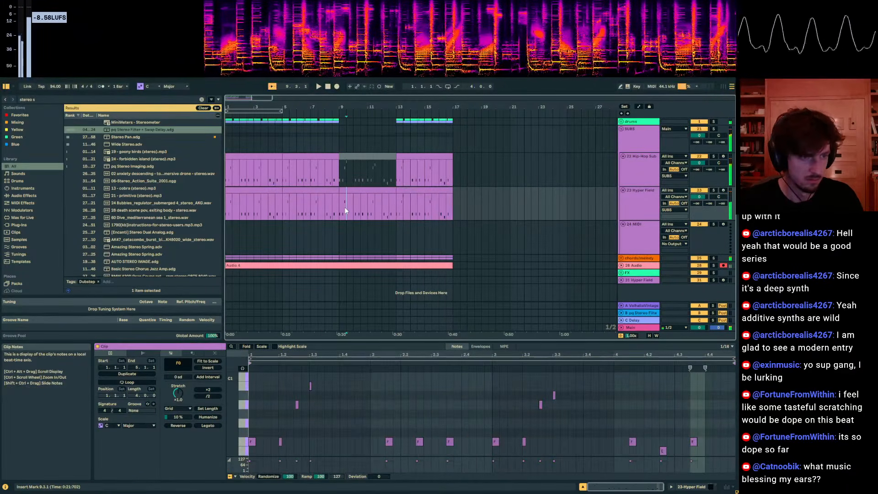
Insert a MIDI track below the SUBS group's Hyper Field track and copy its bars 9–13 clip onto the new track.
click(630, 211)
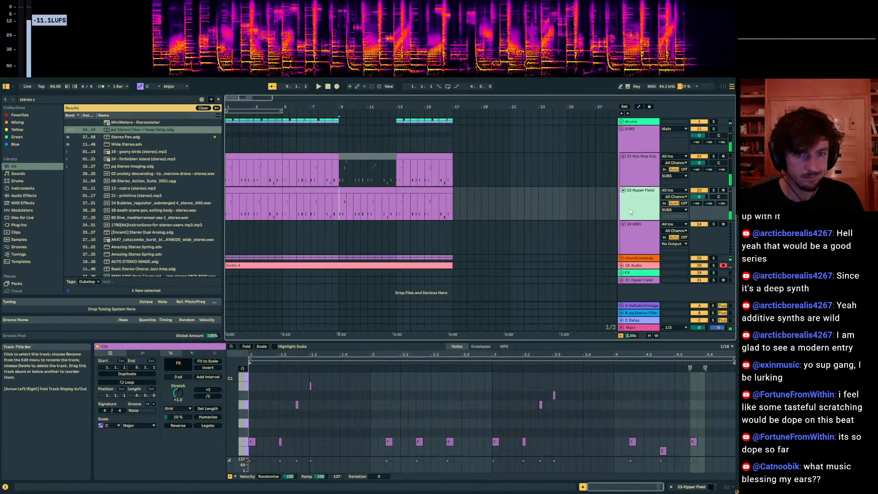
click(364, 190)
click(657, 212)
key(ctrl+shift+t)
click(337, 229)
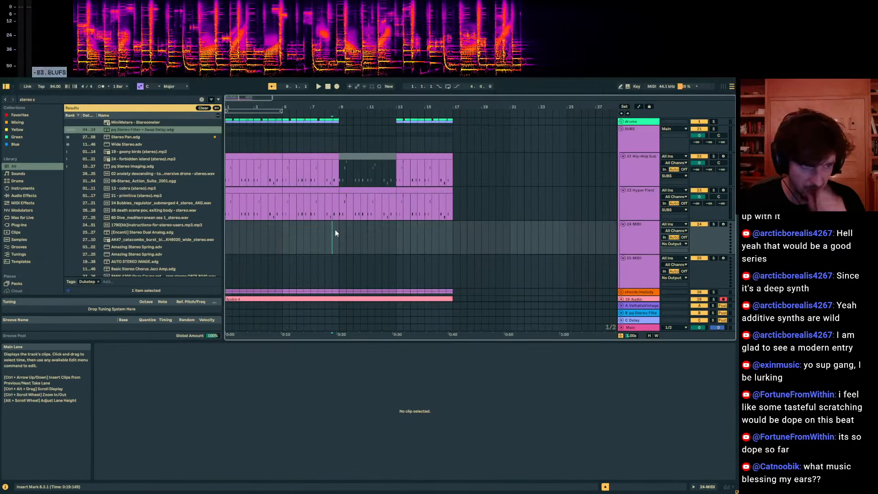
key(ctrl+v)
Search the browser for "hyp", load Hyper Field onto the new MIDI track, and solo the track with its synth window open.
click(35, 100)
text(hyp)
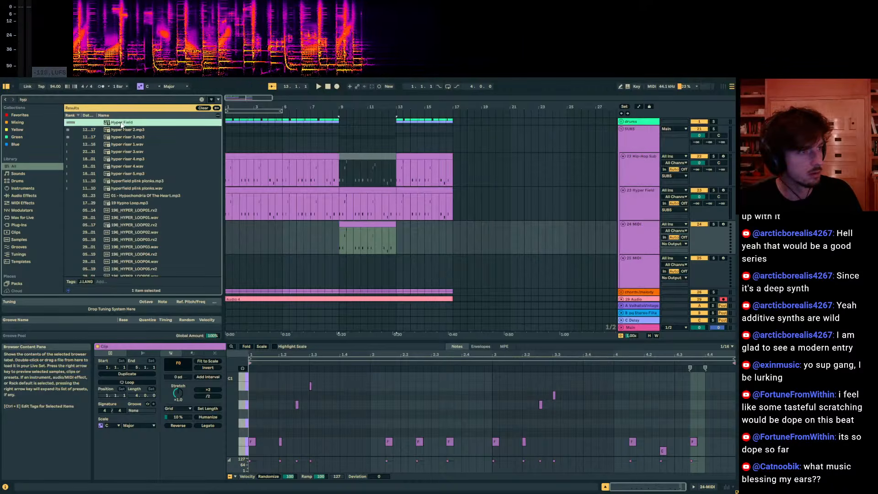
drag(121, 123, 366, 233)
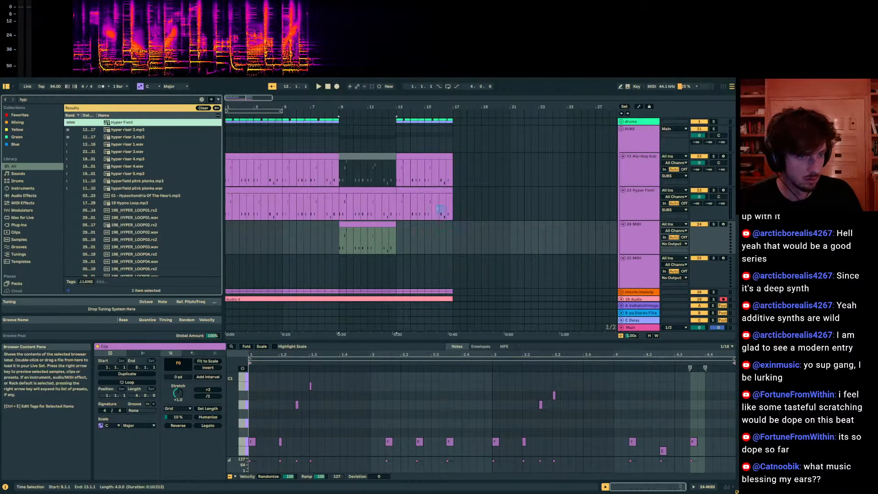
click(714, 225)
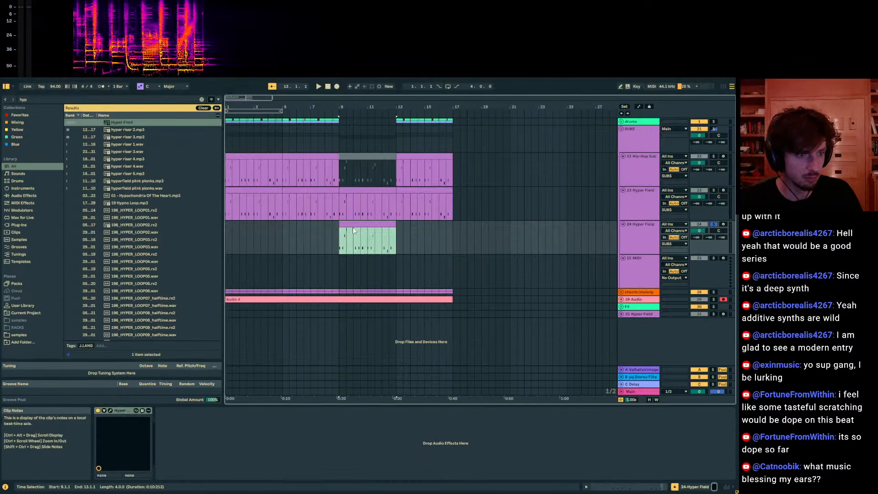
click(110, 411)
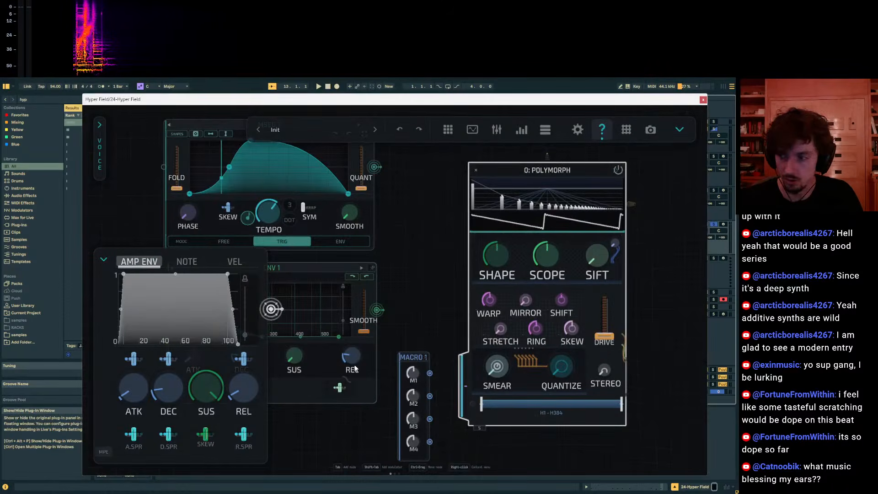
Try raising the Polymorph node's pitch to +18 st in the new Hyper Field while the clip plays.
key(space)
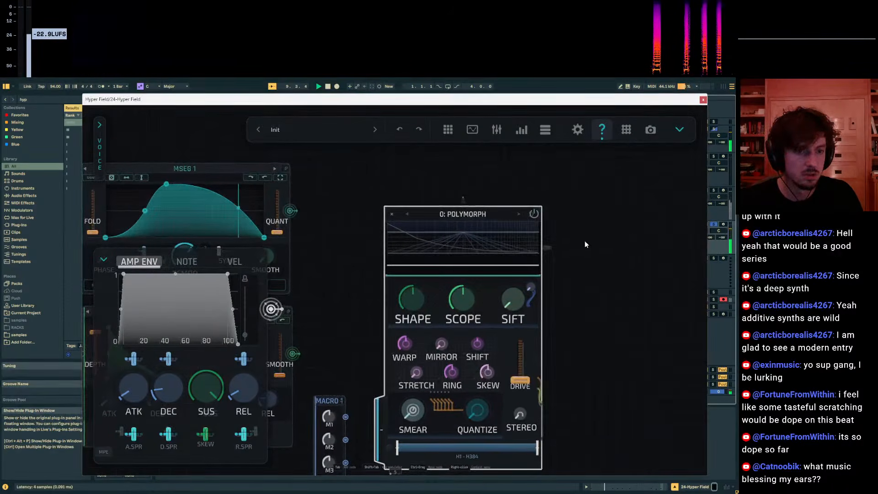
drag(585, 241, 614, 214)
drag(410, 401, 410, 388)
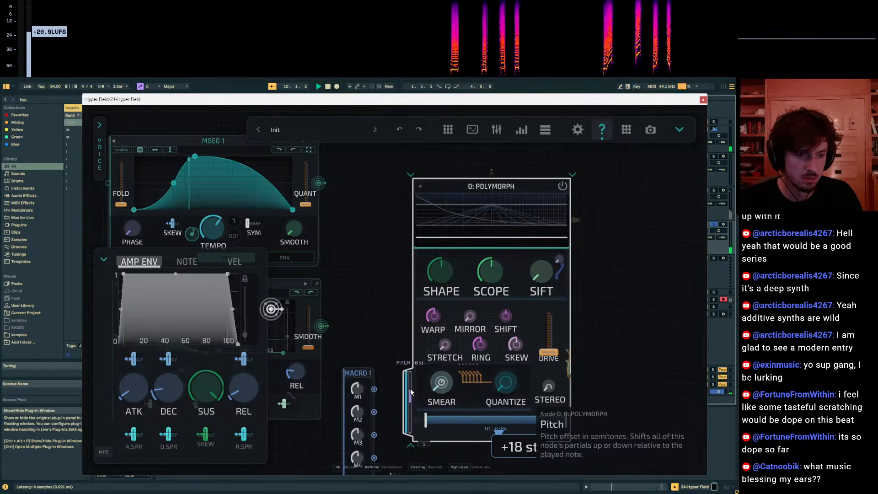
Load the user preset "pq nopho" into the new Hyper Field, audition it and move the synth window out of the way.
click(312, 130)
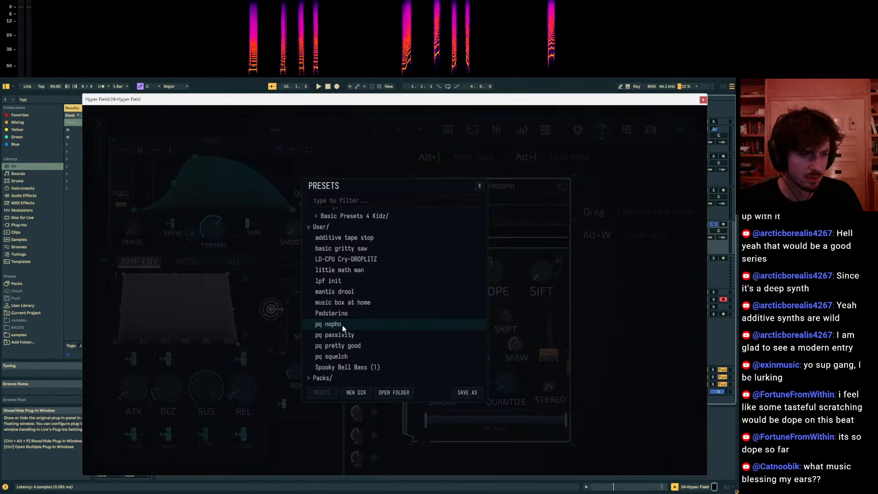
click(345, 323)
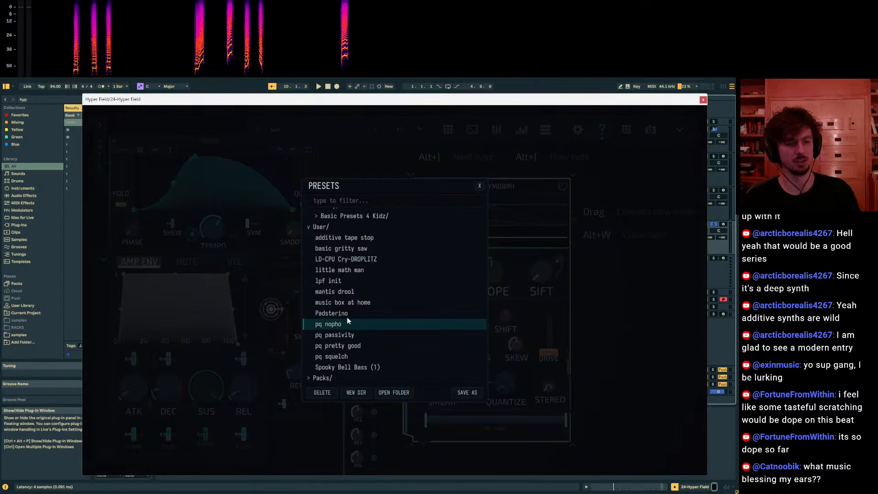
double_click(350, 326)
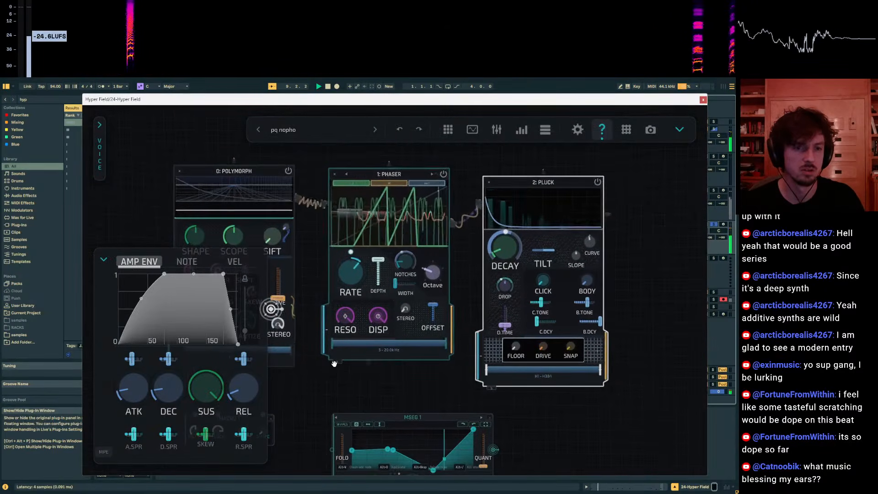
drag(366, 100, 877, 196)
Open the new Hyper Field track's clip in an enlarged note editor and draw a C1 note at its start.
click(350, 223)
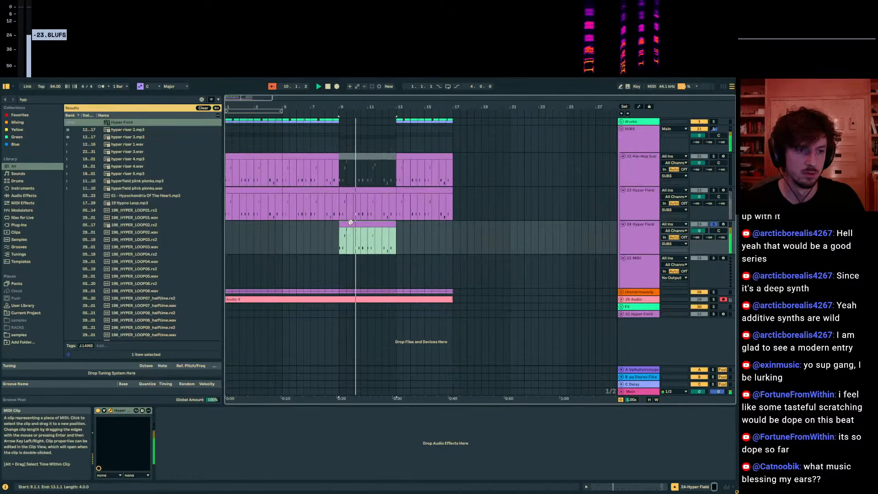
double_click(350, 223)
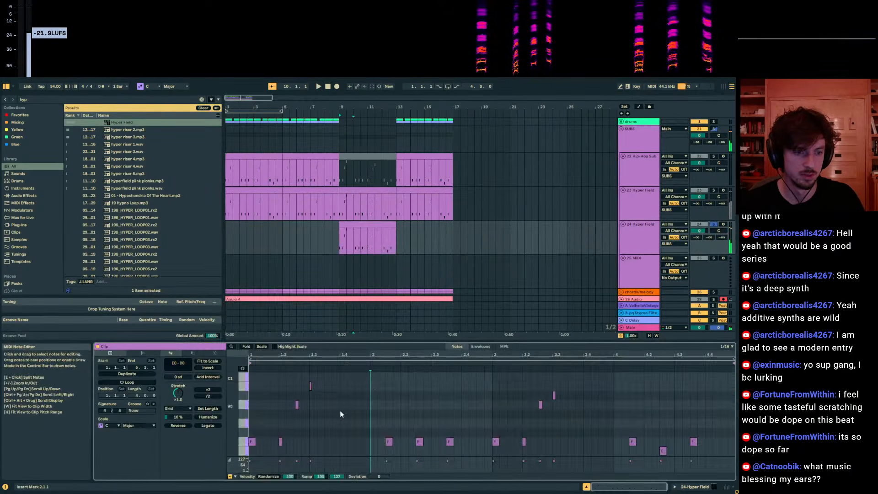
drag(304, 343, 303, 200)
key(b)
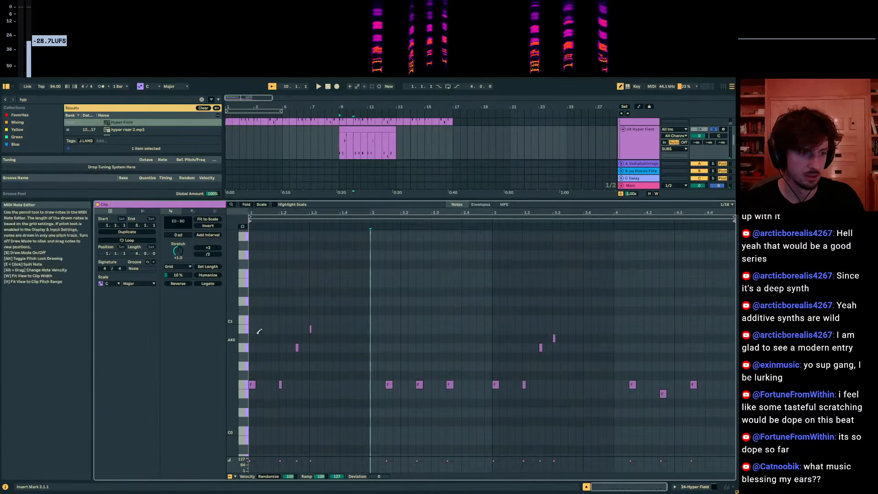
click(253, 320)
key(ctrl+a)
scroll(264, 316, up, 1)
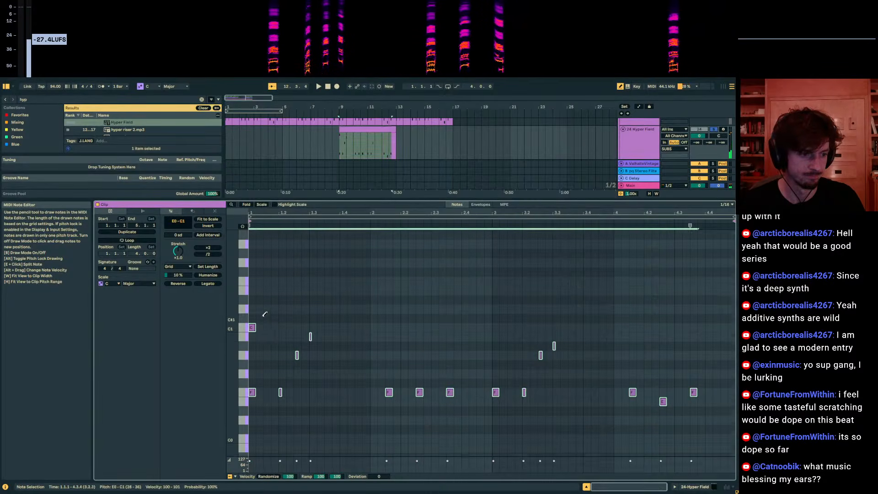
scroll(265, 314, up, 1)
key(b)
Line up the first bar's A0 and B0 notes with the F0 on beat 1.2 and lengthen the first bar's notes.
click(309, 367)
key(Left)
mouse_move(291, 377)
mouse_down()
mouse_move(316, 355)
mouse_move(289, 346)
mouse_move(277, 410)
mouse_move(255, 341)
mouse_up()
key(Left)
key(Left)
key(Left)
key(Left)
key(shift+Right)
key(shift+Right)
key(shift+Right)
key(shift+Right)
key(shift+Right)
key(shift+Right)
key(shift+Right)
key(shift+Right)
key(shift+Right)
key(shift+Right)
key(shift+Right)
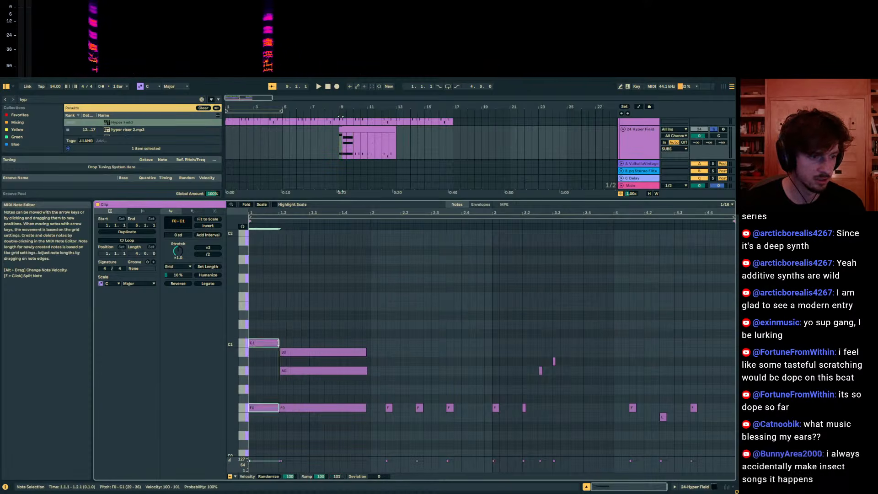
Delete the short F0 note at the clip start and move the long F0, A0 and B0 notes there under the C1.
drag(264, 343, 313, 415)
key(Delete)
key(Left)
key(Left)
key(Left)
key(Left)
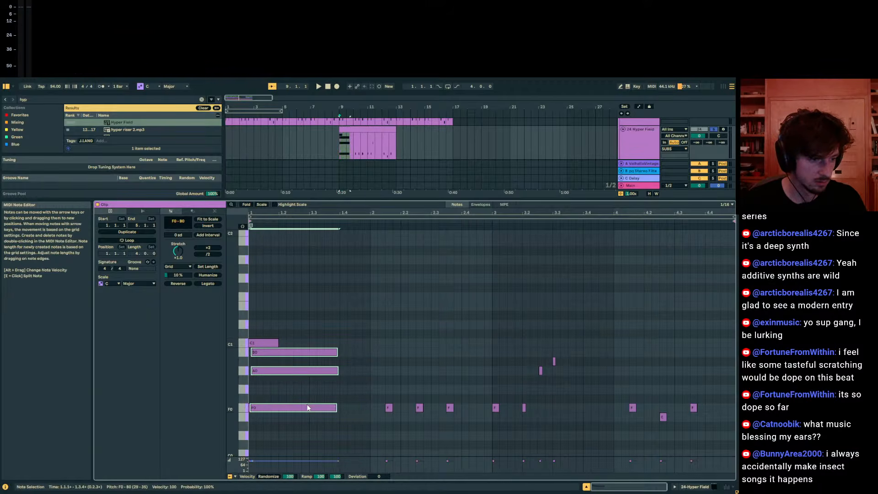
key(Left)
Extend the C1 note to the start of bar 2 and apply Legato to all notes in the clip.
drag(289, 344, 296, 373)
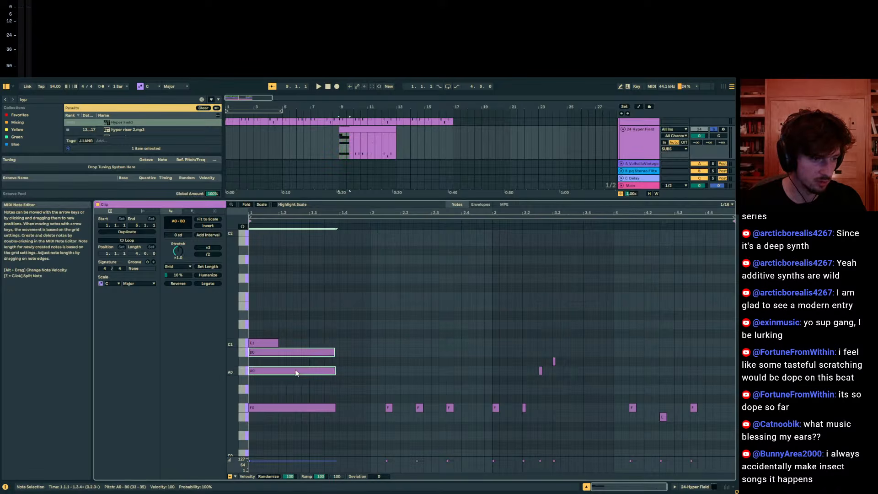
click(273, 344)
drag(278, 343, 356, 339)
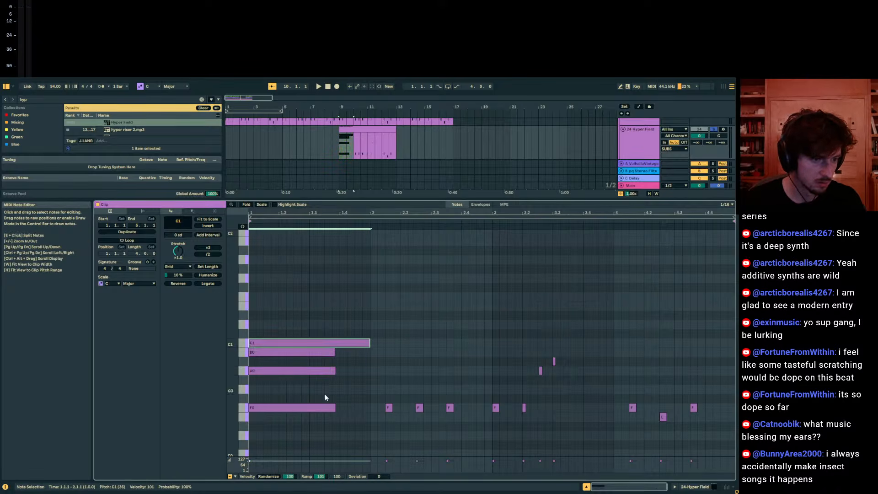
key(ctrl+a)
click(206, 284)
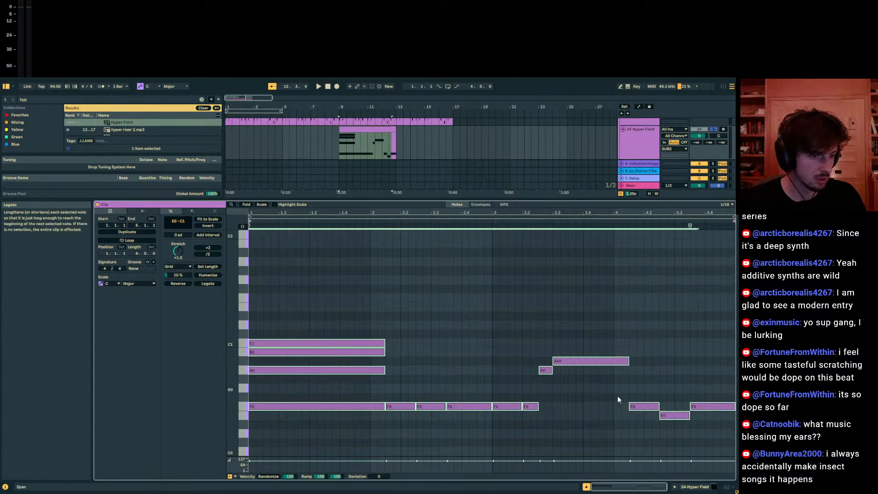
Add an Arpeggiator before Hyper Field on the new track and set its rate to 1/16 during playback.
click(681, 488)
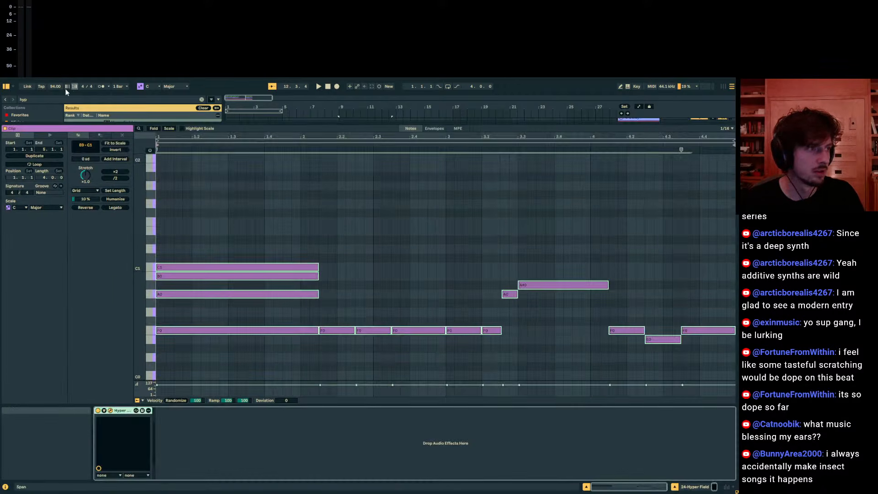
key(ctrl+f)
text(arp)
key(Return)
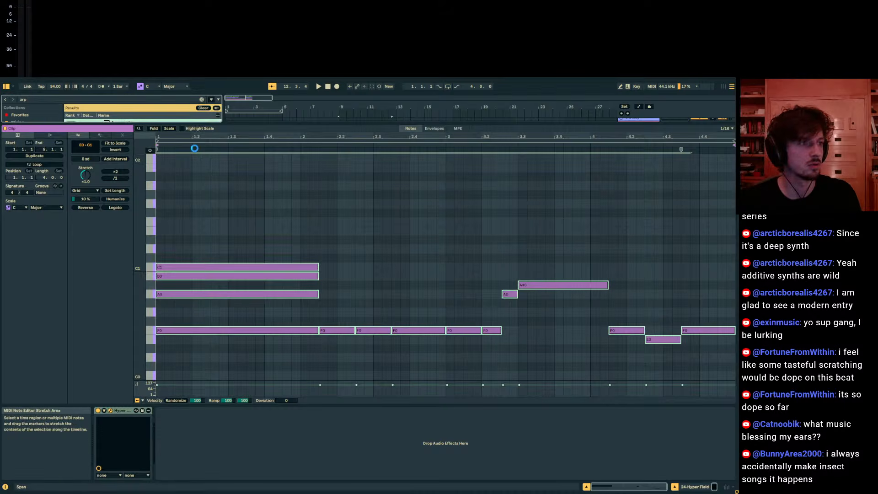
key(space)
drag(117, 468, 117, 457)
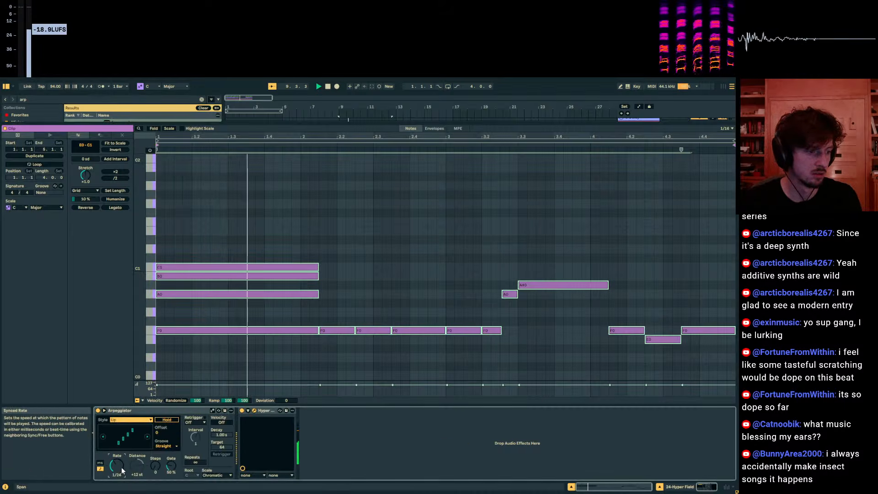
Set the Arpeggiator's groove to Swing 16 and play the clip.
key(space)
click(165, 445)
click(167, 463)
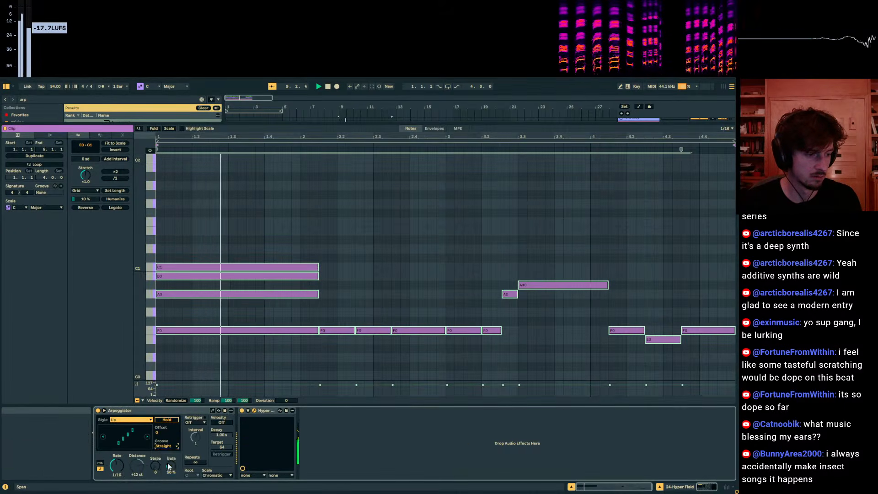
key(space)
key(space)
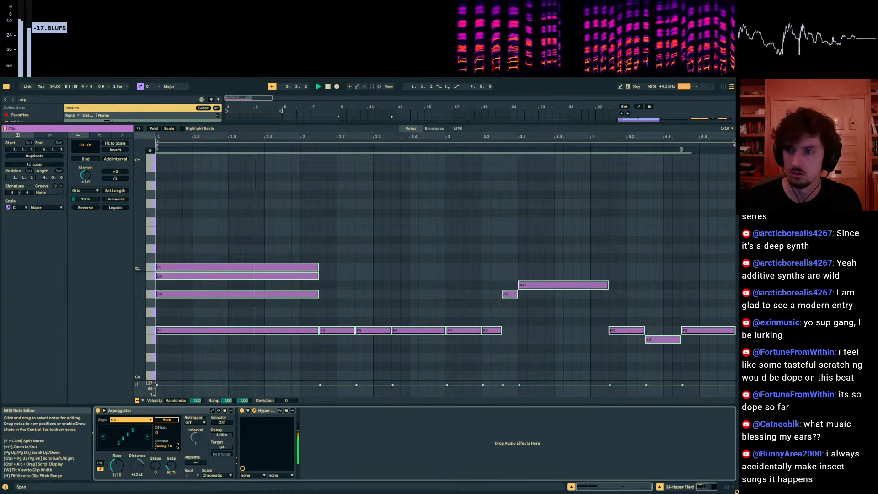
Try different Polymorph, Pluck and modulation settings in the 24 Hyper Field instrument during playback.
drag(711, 131, 261, 118)
drag(504, 265, 500, 234)
drag(338, 280, 337, 303)
drag(260, 242, 281, 197)
drag(137, 221, 254, 215)
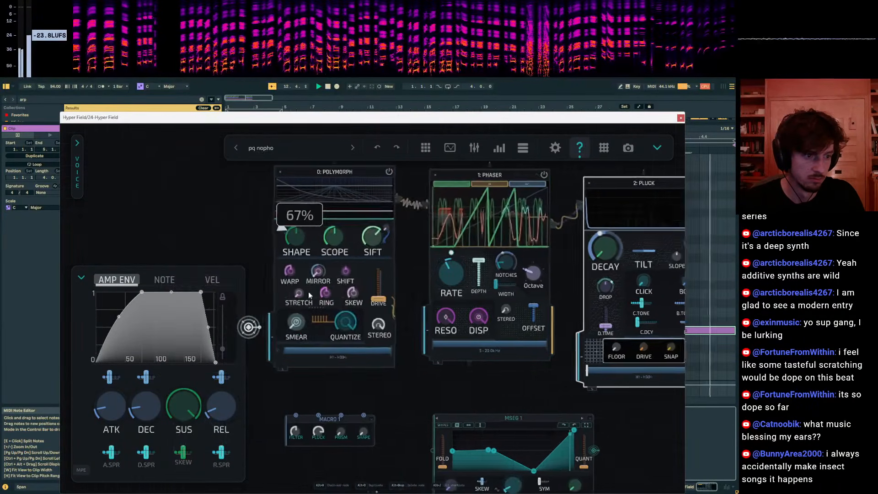
mouse_move(364, 231)
mouse_down()
mouse_move(366, 247)
mouse_move(367, 215)
mouse_up()
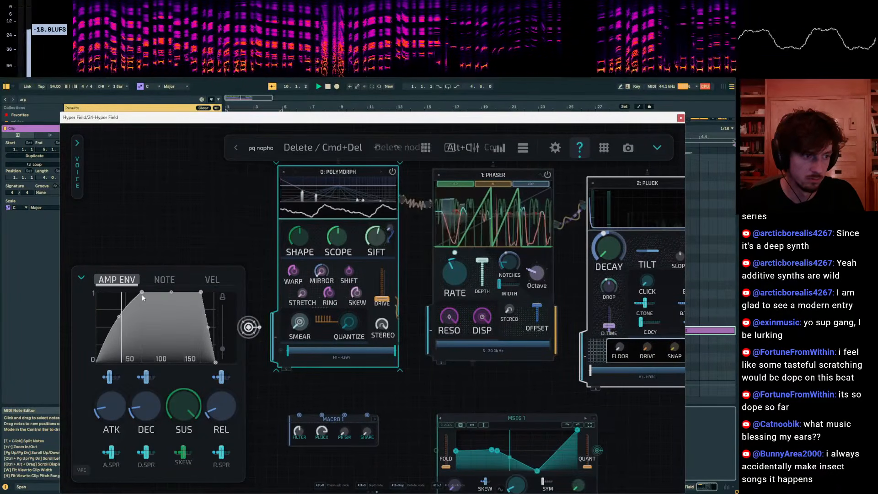
drag(415, 383, 320, 363)
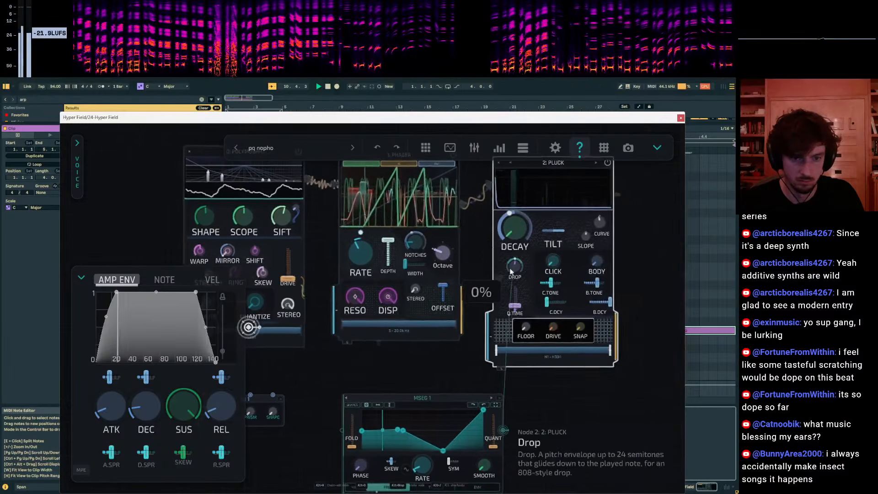
drag(360, 466, 364, 447)
drag(387, 241, 390, 224)
Bring the arrangement back into view, turn off solo on the 24 Hyper Field track and play the song.
drag(496, 121, 423, 417)
click(633, 488)
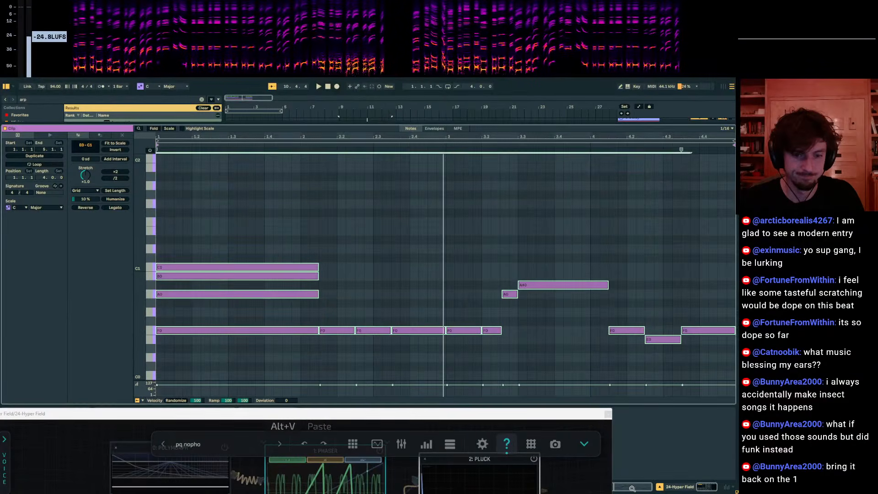
drag(538, 124, 529, 430)
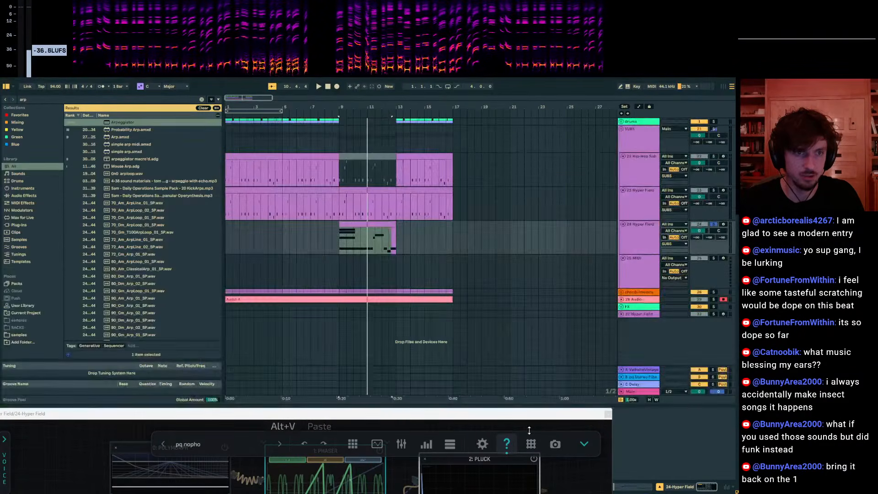
click(715, 225)
key(space)
Move the 24 Hyper Field arpeggio clip from bar 9 to bar 1 and deactivate it.
drag(353, 224, 239, 224)
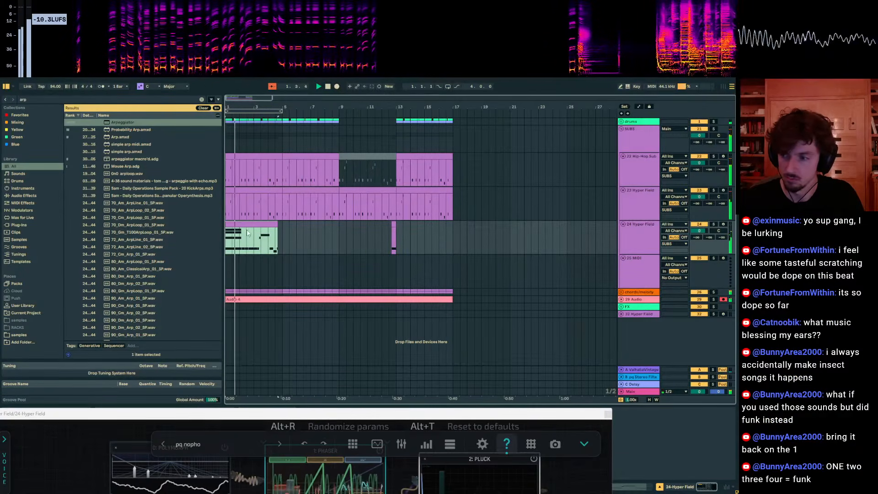
drag(310, 242, 226, 239)
key(0)
click(322, 239)
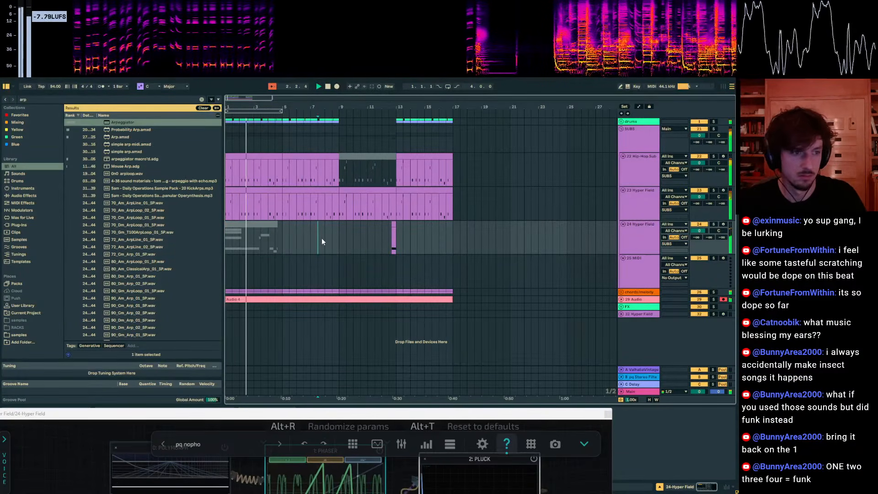
click(338, 240)
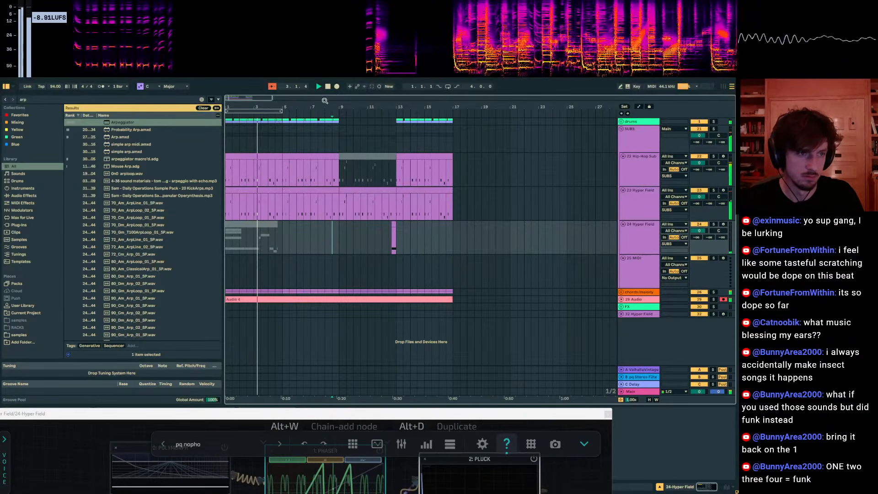
Unfold the chords/melody group and copy the bars 9–13 clip of the 27 IL Harmor track.
drag(326, 105, 326, 155)
click(352, 240)
key(space)
drag(364, 233, 428, 236)
drag(426, 107, 506, 88)
click(637, 292)
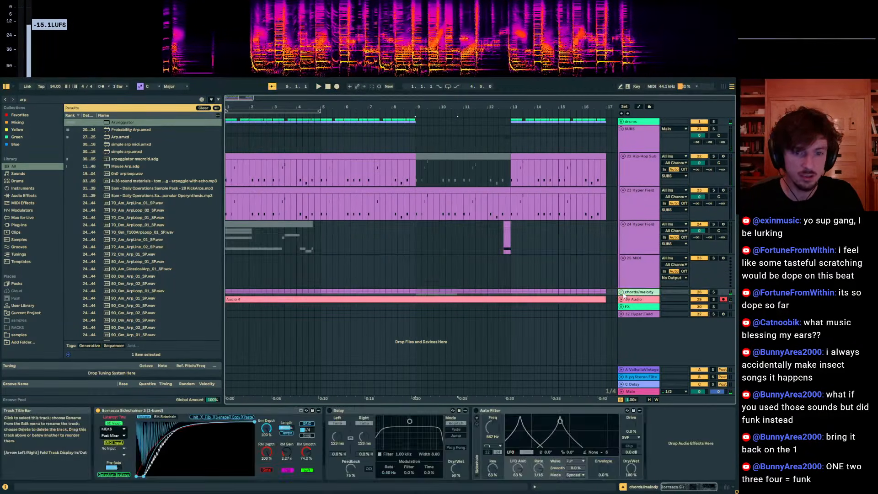
click(621, 292)
scroll(613, 294, down, 2)
click(405, 279)
click(425, 262)
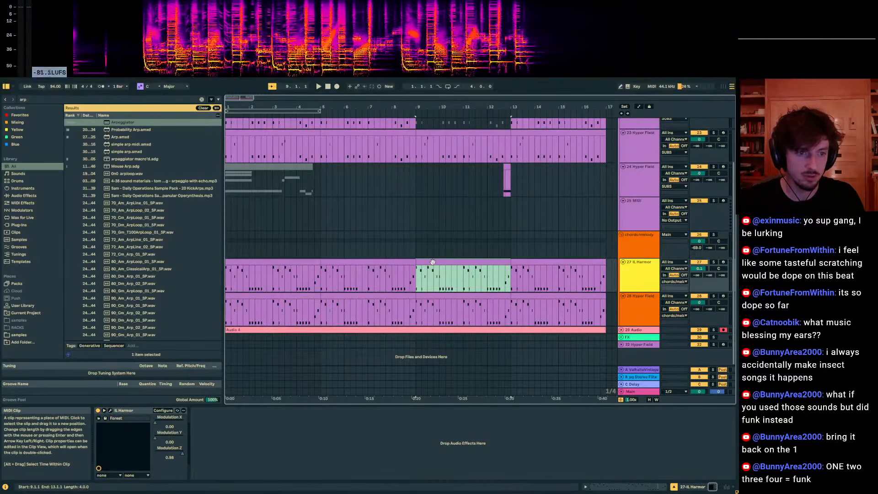
Reset the 24 Hyper Field instrument to the Init patch.
click(420, 190)
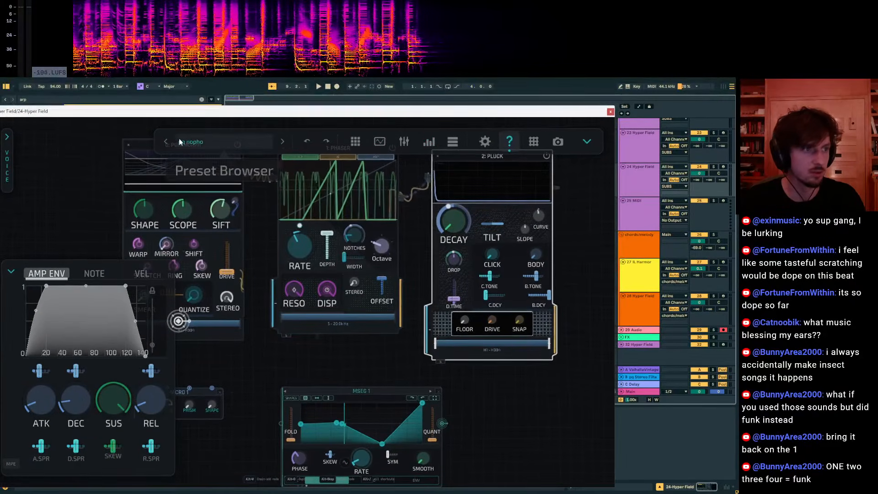
click(192, 142)
click(213, 166)
right_click(213, 144)
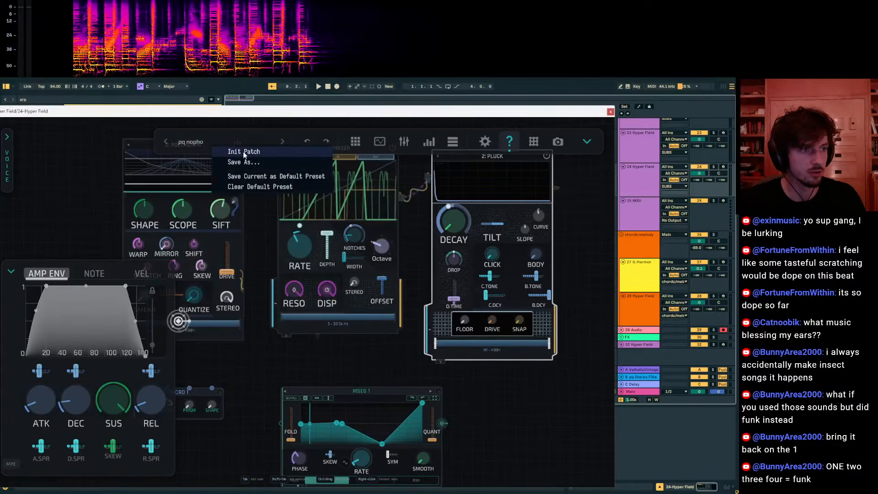
click(324, 115)
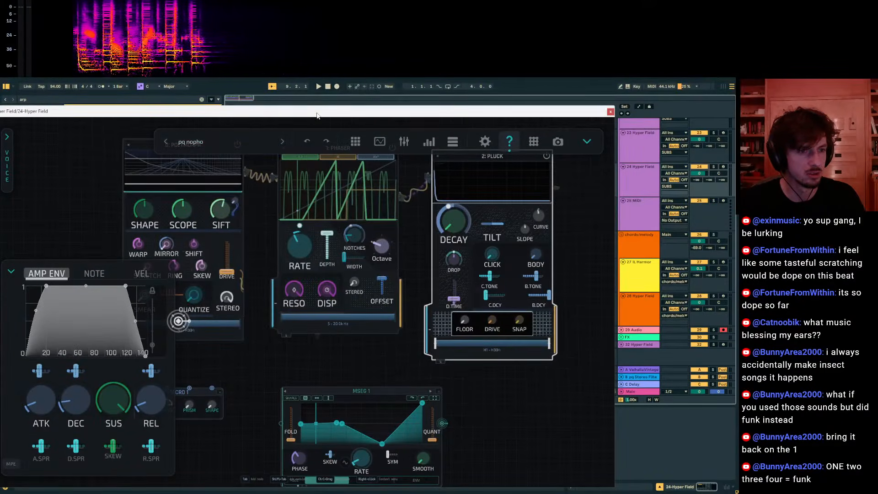
drag(318, 115, 400, 357)
drag(433, 147, 427, 154)
click(420, 172)
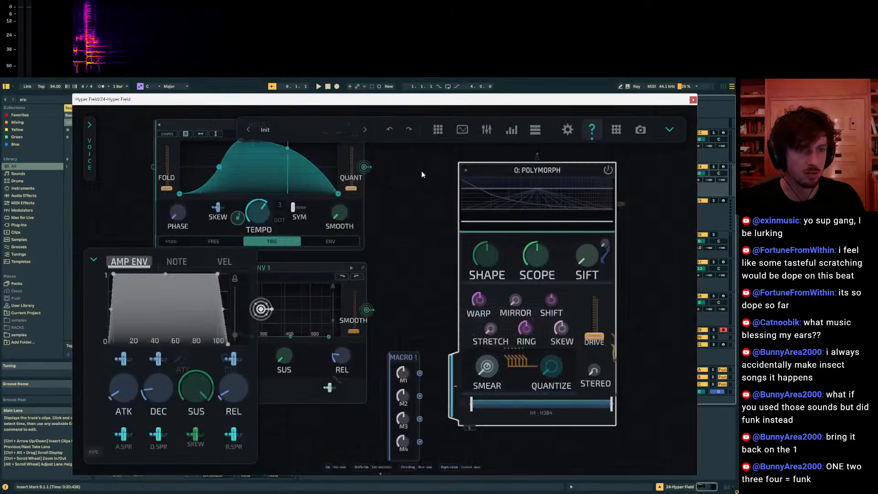
drag(435, 104, 428, 314)
Paste the copied clip at bar 9 on the 24 Hyper Field track and close the plugin window.
click(425, 166)
click(413, 181)
key(ctrl+v)
click(424, 170)
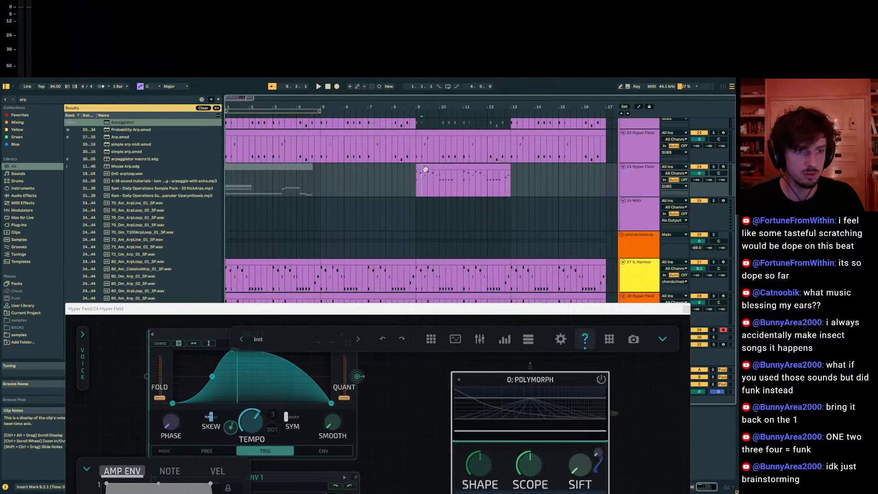
click(424, 168)
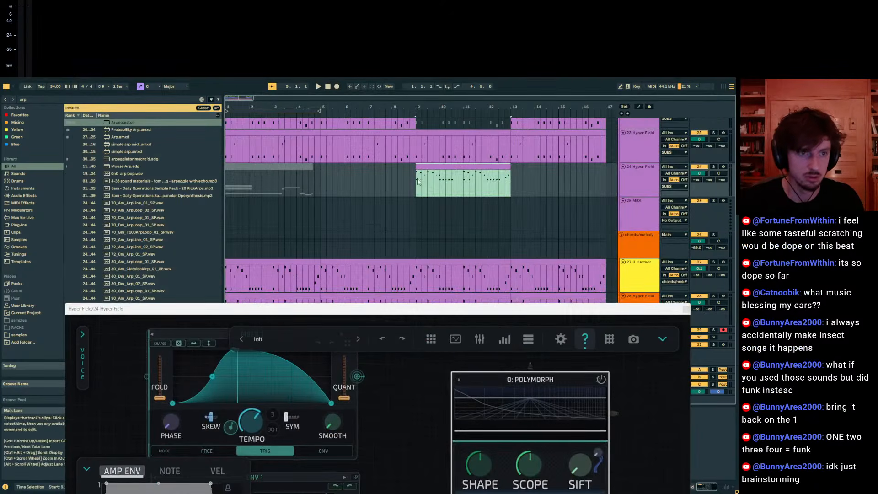
click(418, 182)
key(ctrl+v)
click(686, 309)
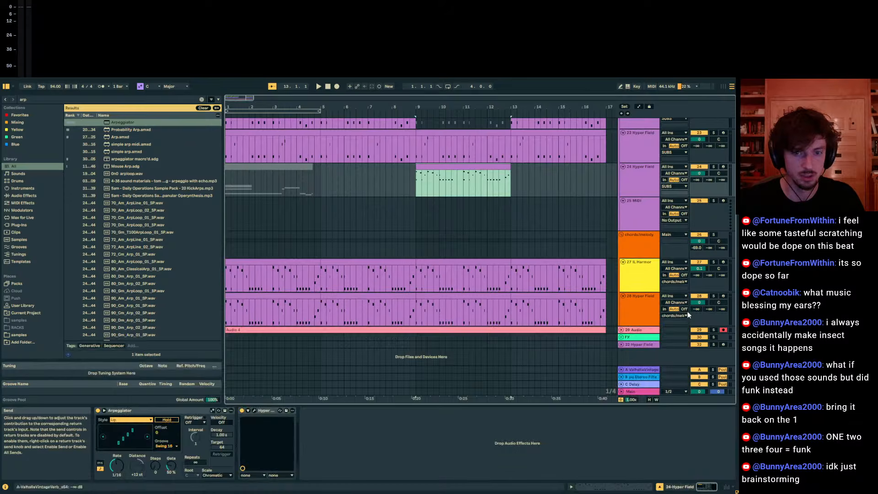
Open the pasted clip's notes and transpose them all down to the F1–C2 range.
click(600, 489)
click(488, 432)
key(ctrl+a)
key(shift+Down)
key(ctrl+alt+e)
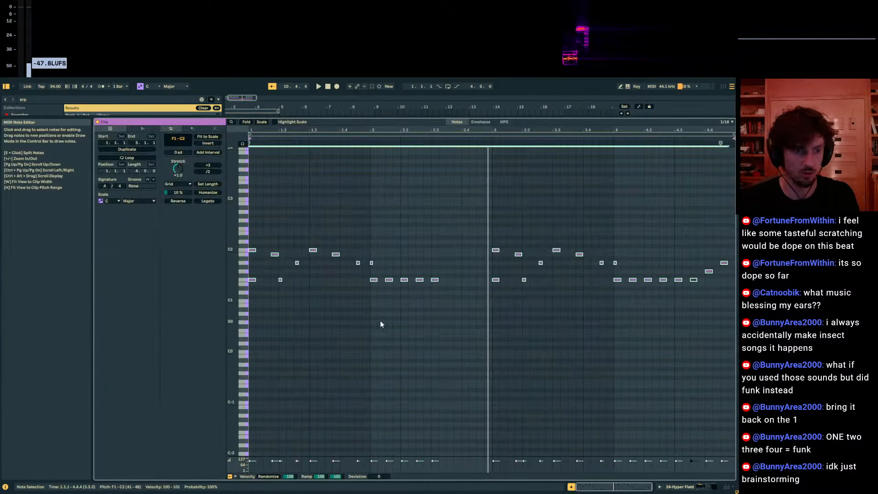
drag(687, 310, 690, 276)
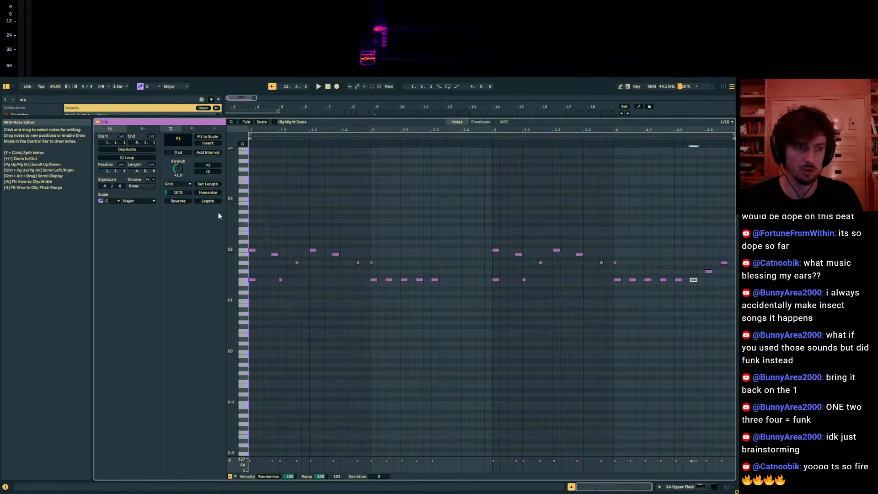
Add an F2 note in the clip's first beat and place it at 1.1.3.
drag(228, 228, 242, 230)
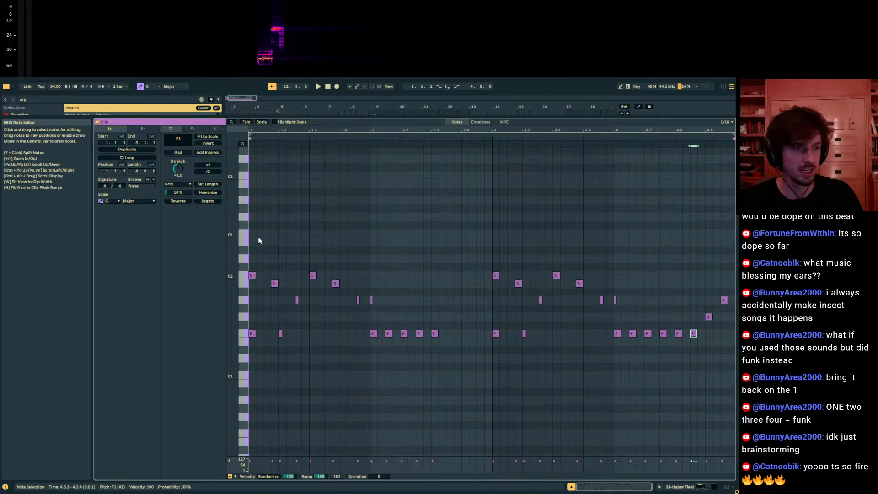
double_click(254, 235)
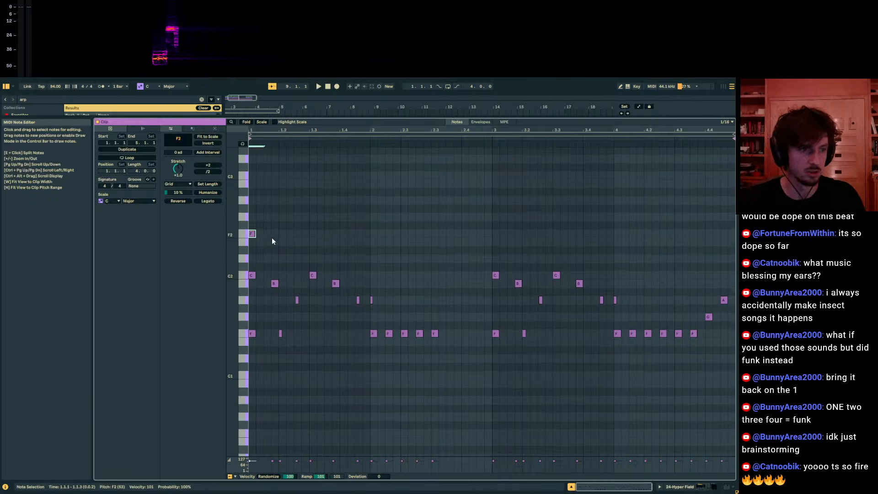
key(space)
click(279, 242)
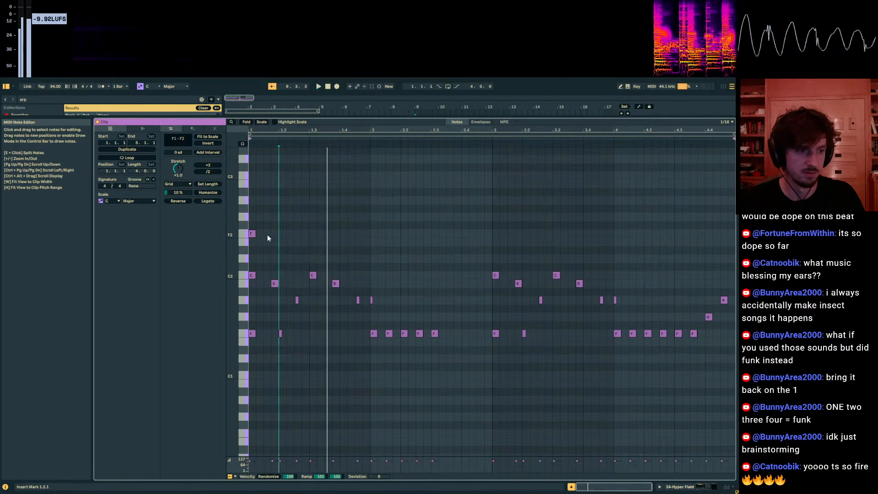
click(263, 259)
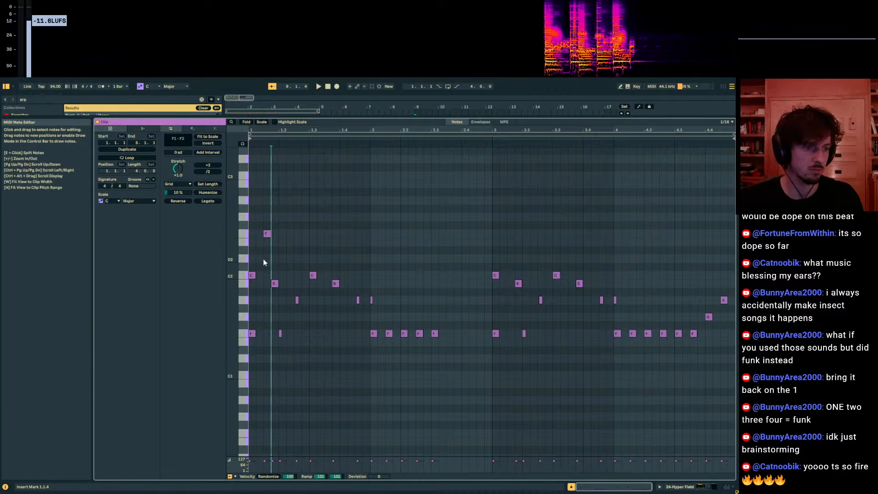
Move the clip's first C2 note to 1.1.2 and the first B1 note to 1.2.1.
key(space)
key(space)
drag(252, 275, 259, 275)
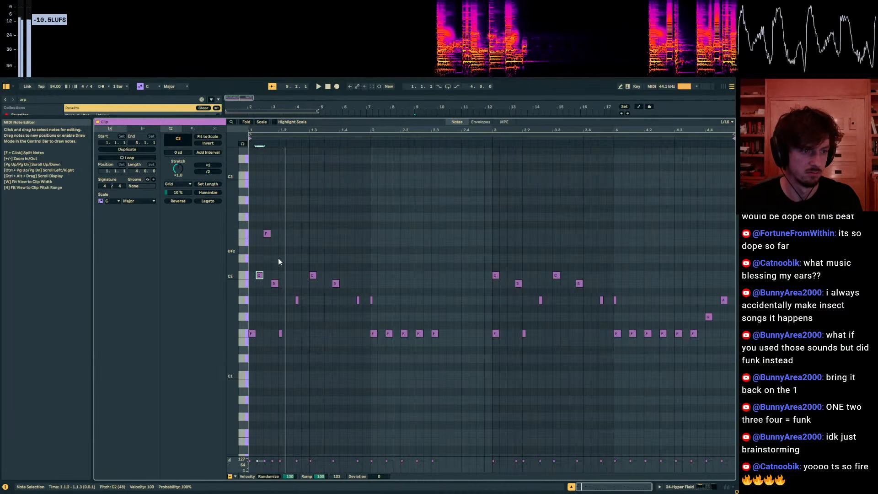
click(274, 284)
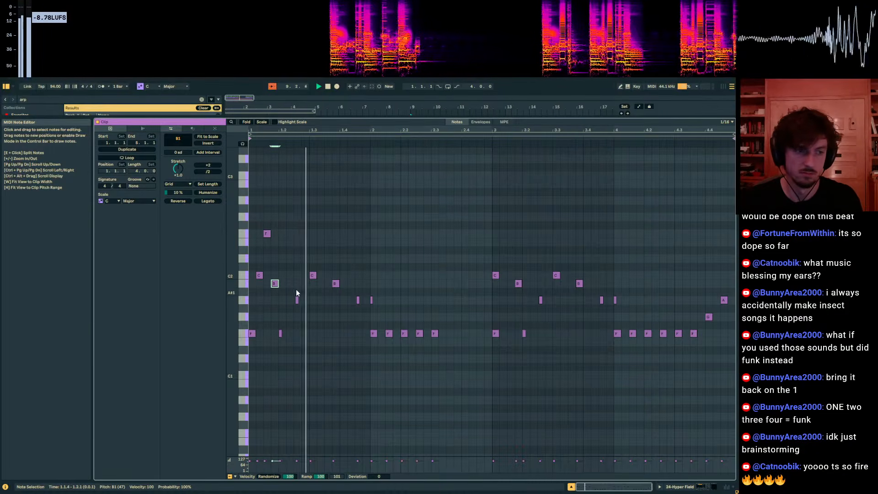
Add an F2 note at 1.2.2 and replace the short A1 at 1.2.3 with a C2 note.
double_click(290, 234)
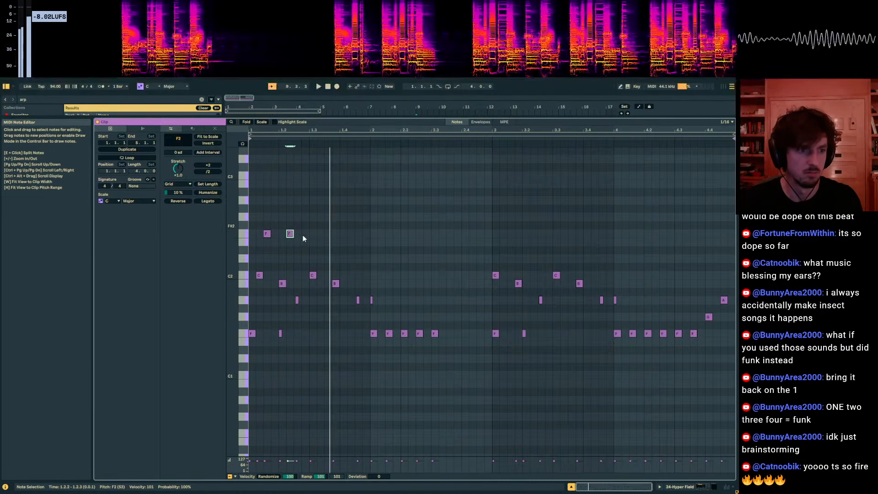
double_click(305, 251)
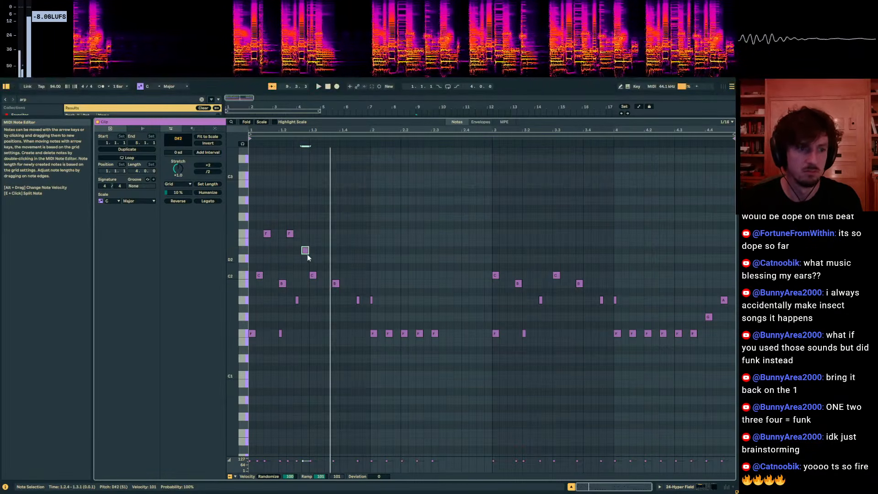
key(Down)
key(Left)
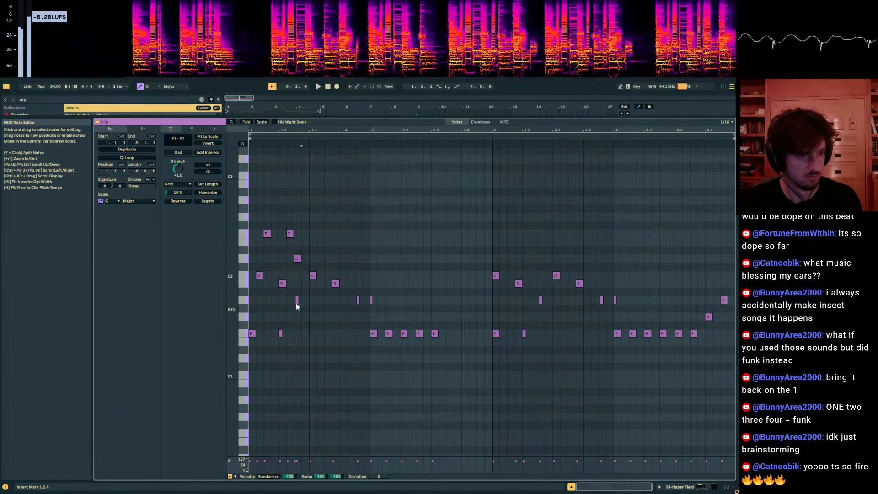
key(Down)
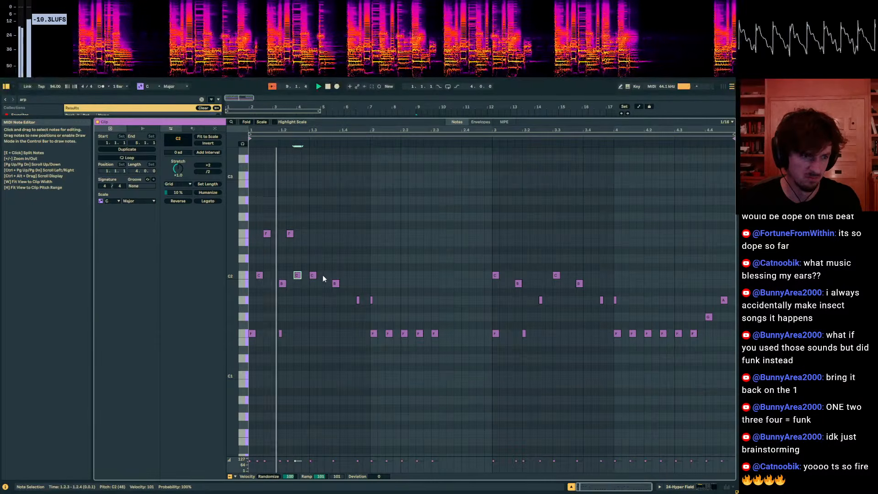
Lower the C2 note at 1.3.1 and the B1 note at 1.3.4 to G1.
click(313, 276)
key(Down)
key(Down)
key(Down)
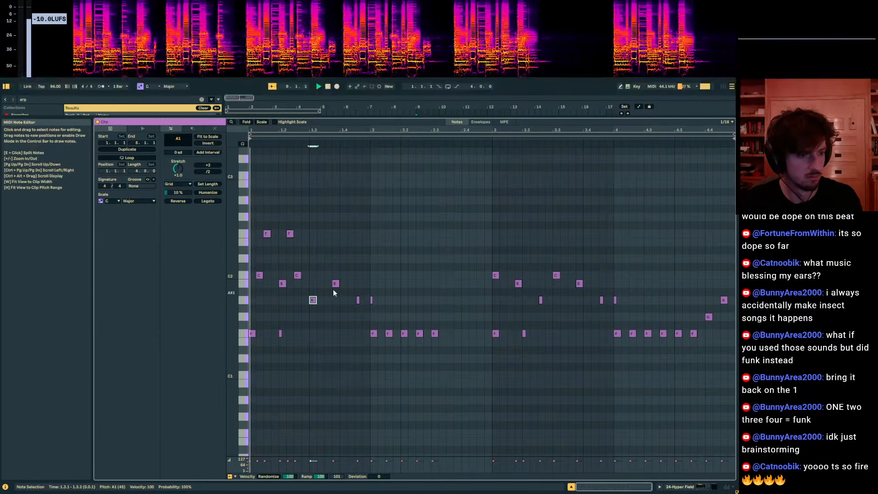
key(Down)
click(337, 283)
key(Down)
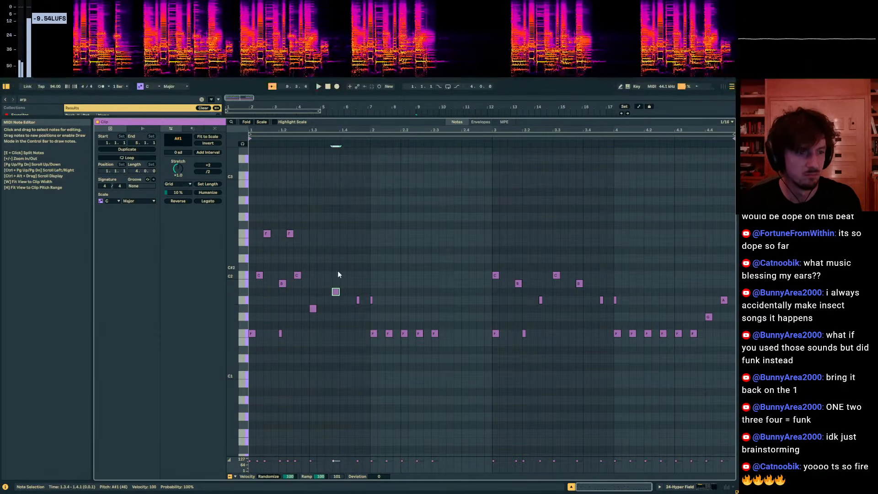
key(Down)
key(Down)
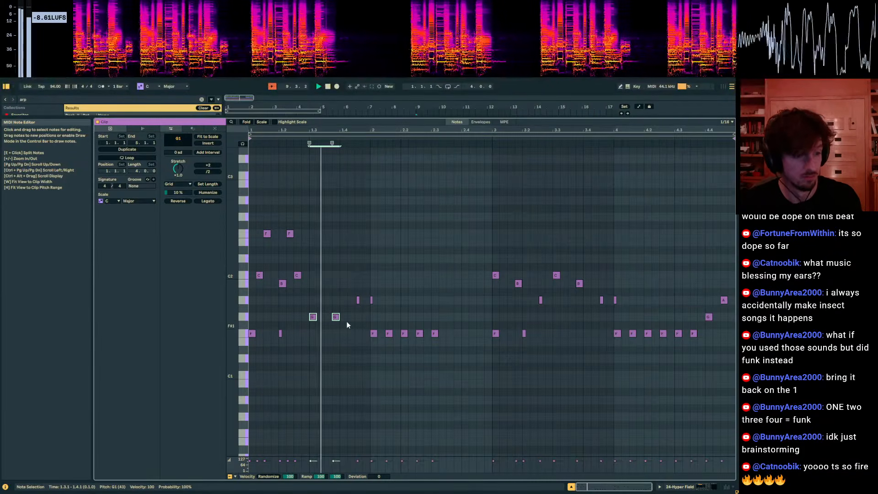
Lower the G1 note at 1.3.4 to F1 and move it to 1.3.3 during playback.
key(space)
key(Down)
key(Down)
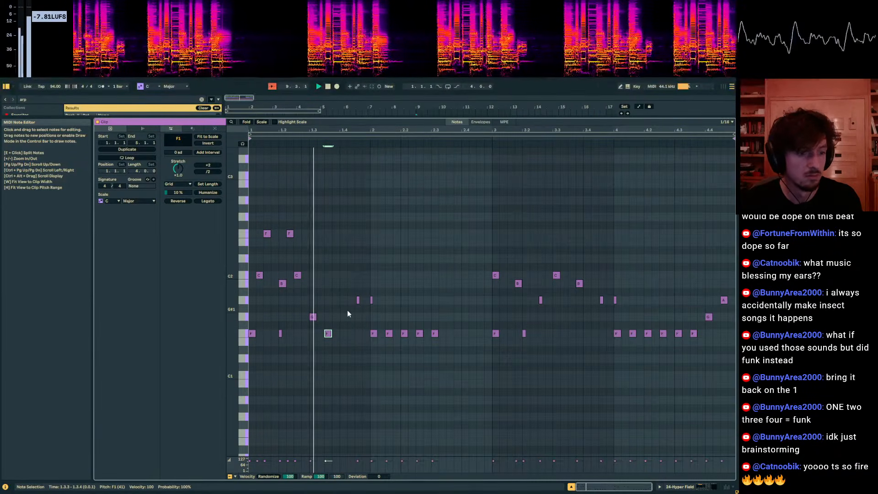
Lower the short A1 note at 1.4.3 to F1 and move it to 1.4.1.
click(358, 300)
key(Down)
key(Down)
key(Down)
key(Down)
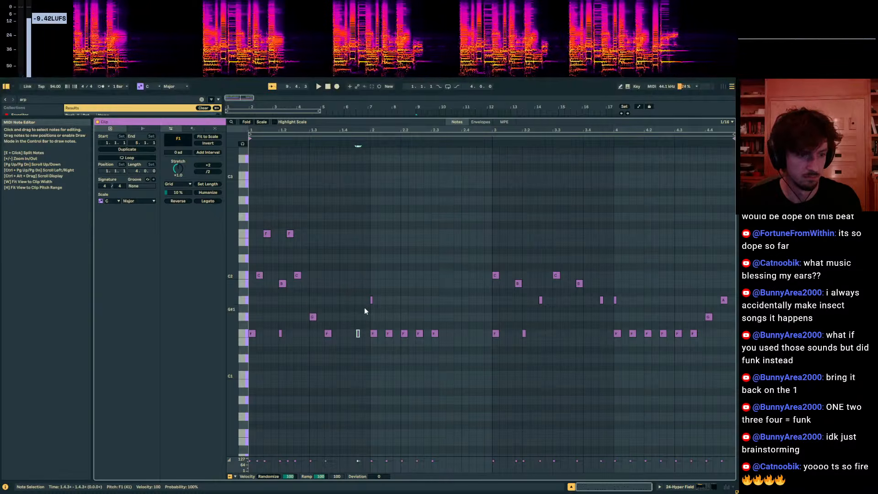
key(Left)
key(Left)
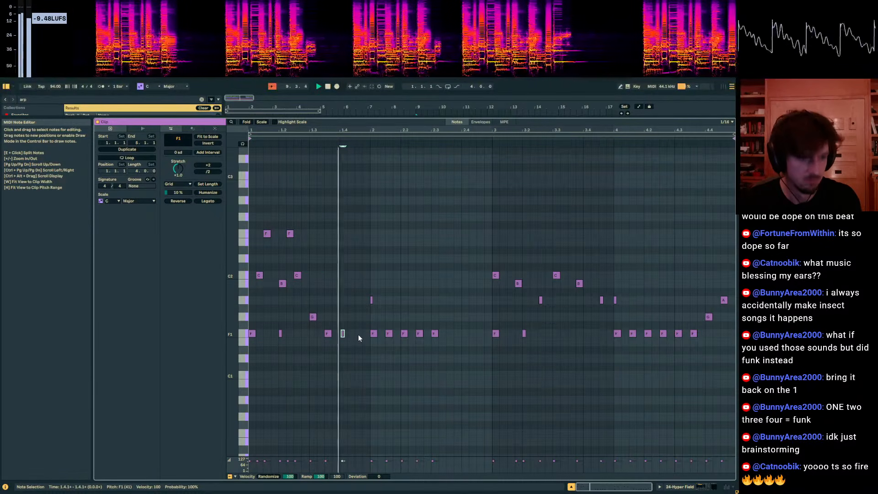
Lengthen the short F1 note at 1.4.1 to a sixteenth and move it to 1.4.3, then deactivate the A1 near 2.1.1.
drag(343, 334, 346, 334)
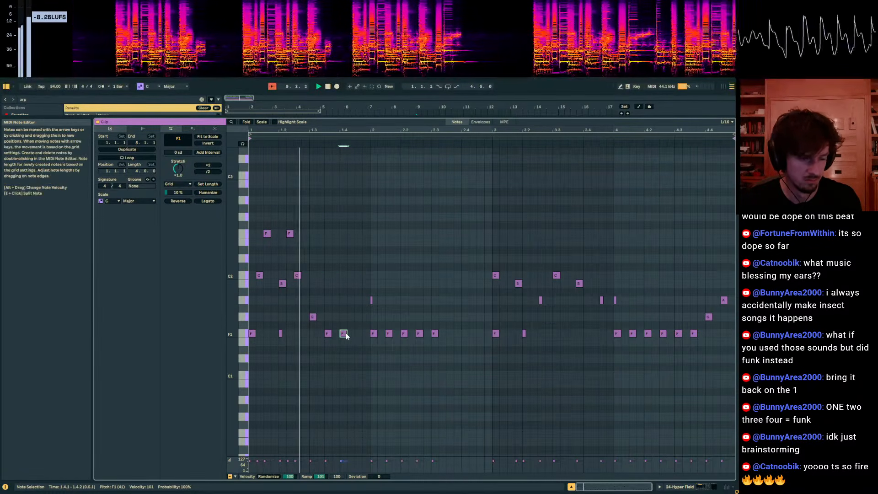
key(Right)
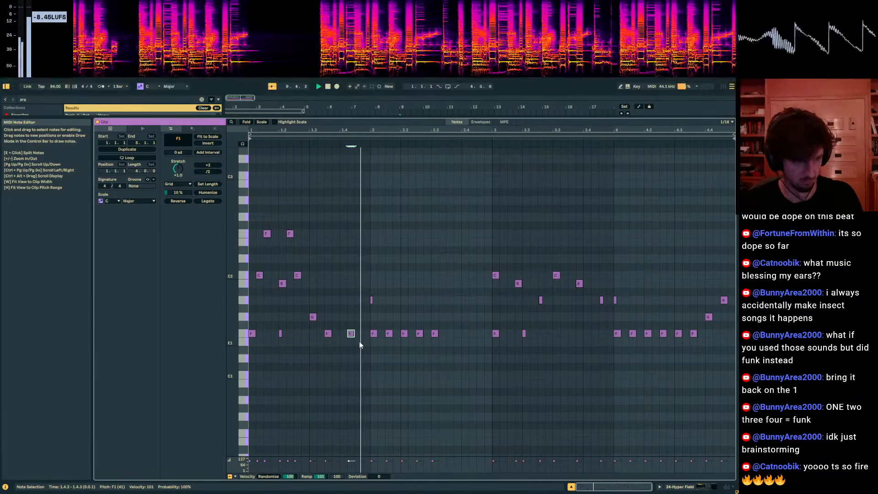
key(Right)
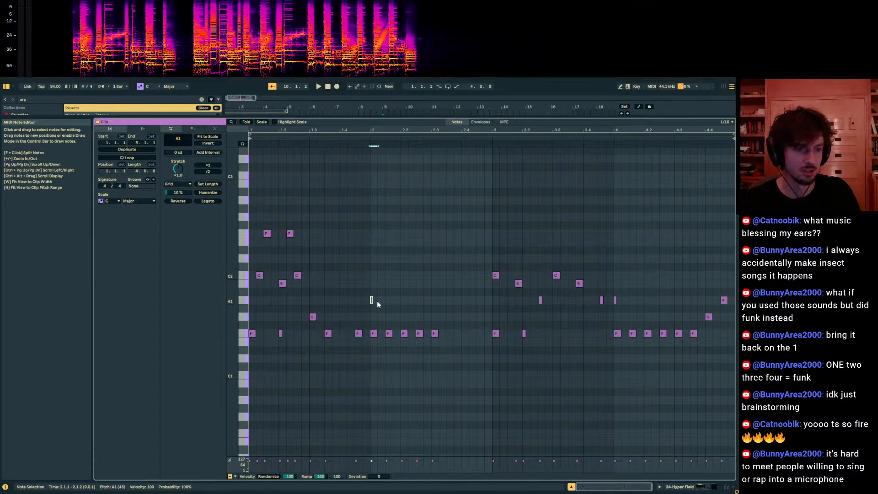
drag(401, 285, 383, 309)
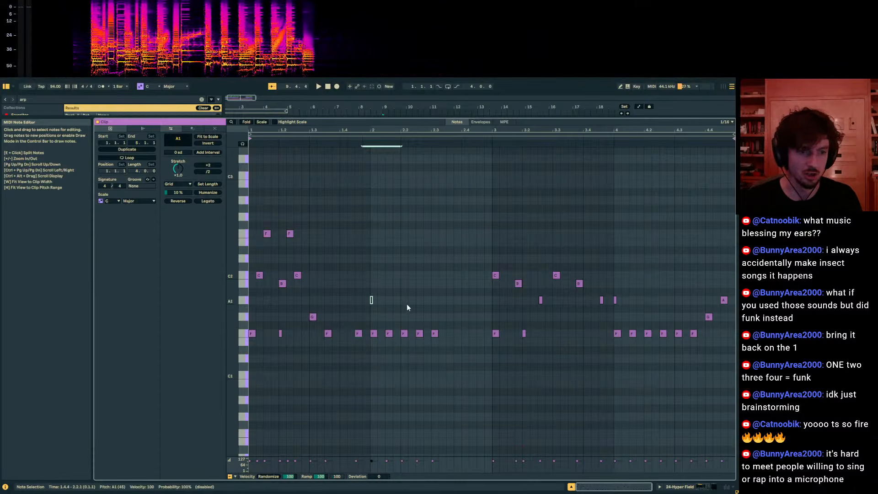
Find Auto Filter in the browser and add it after the instrument on track 24 Hyper Field.
click(690, 489)
scroll(258, 317, down, 1)
click(24, 98)
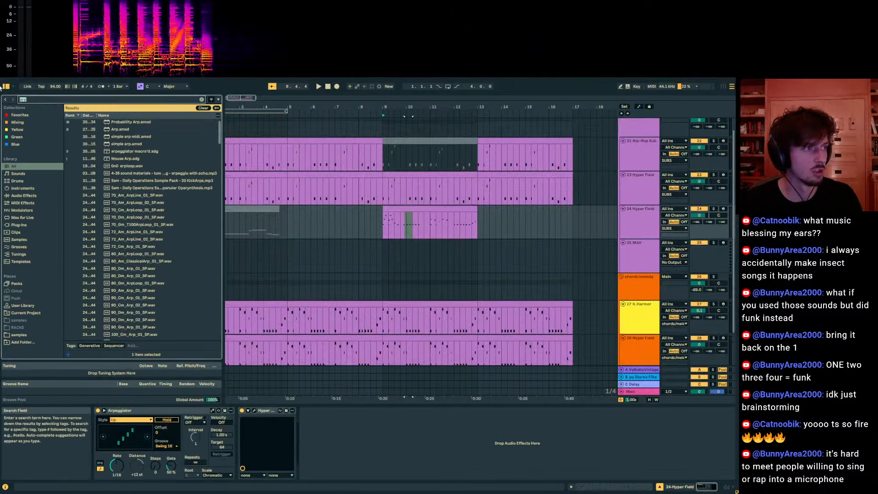
text(auto filt)
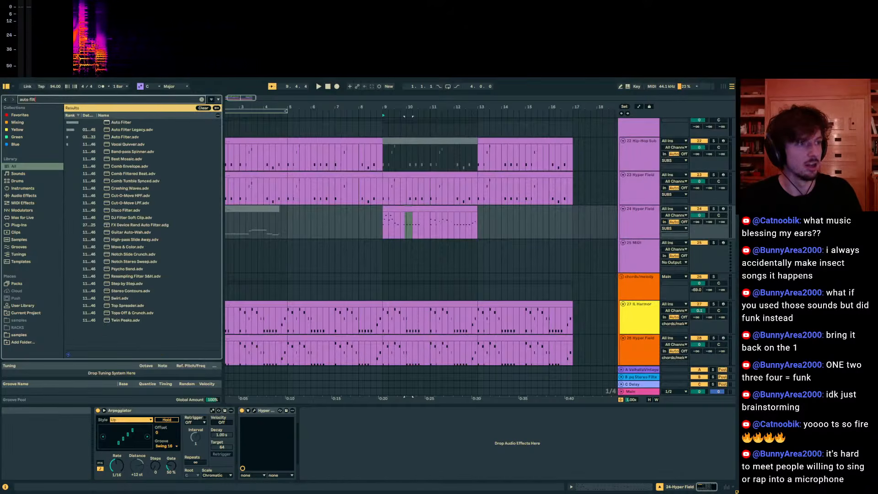
key(Return)
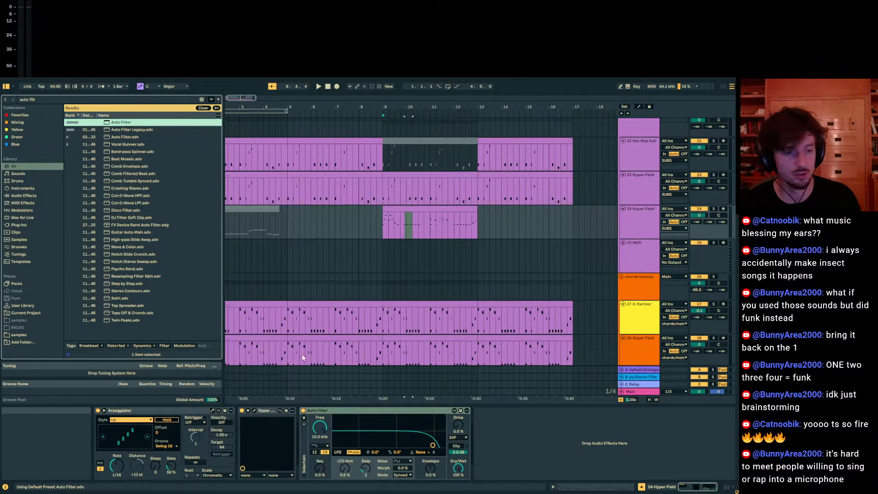
Set the Auto Filter to about 748 Hz cutoff, 82% resonance, 80% LFO amount and a 1/12 LFO rate during playback.
drag(323, 429, 345, 445)
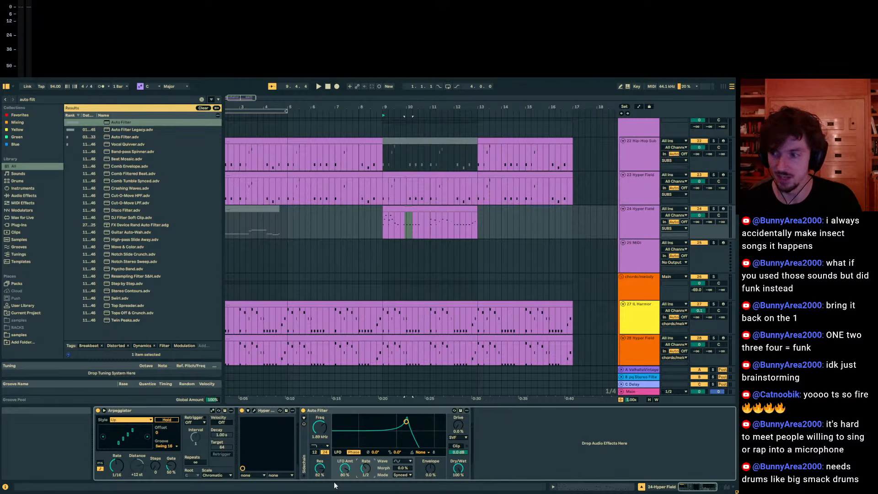
key(space)
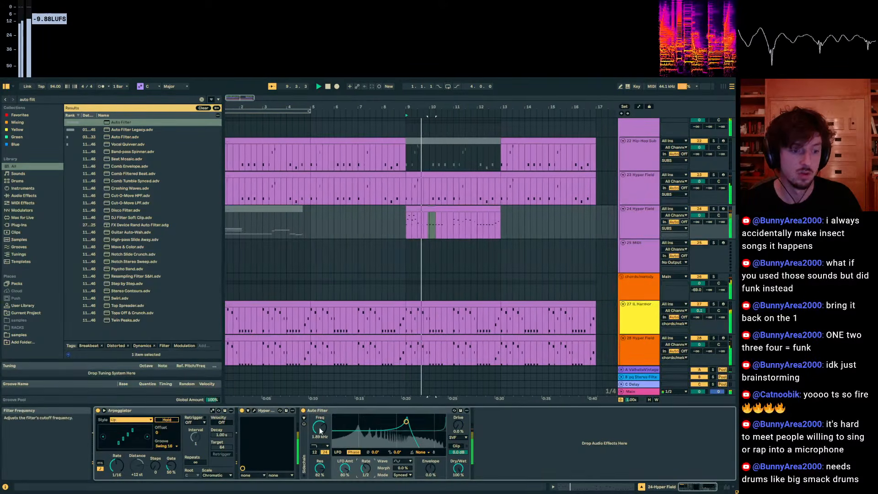
drag(319, 427, 366, 454)
key(space)
key(space)
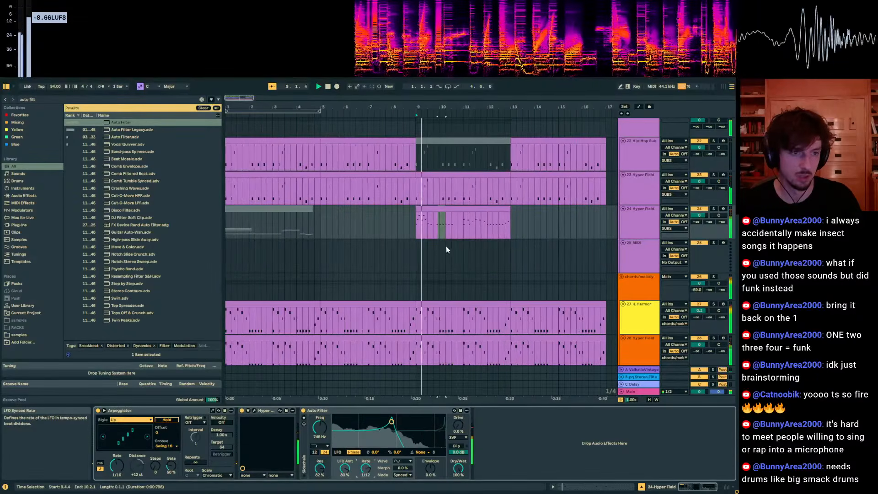
Duplicate bars 9–11 of the track 24 Hyper Field clip onto bars 11–13.
click(426, 210)
key(space)
drag(461, 233, 412, 227)
key(ctrl+d)
Deactivate track 23 Hyper Field and play the arrangement from bar 9.
click(699, 175)
key(space)
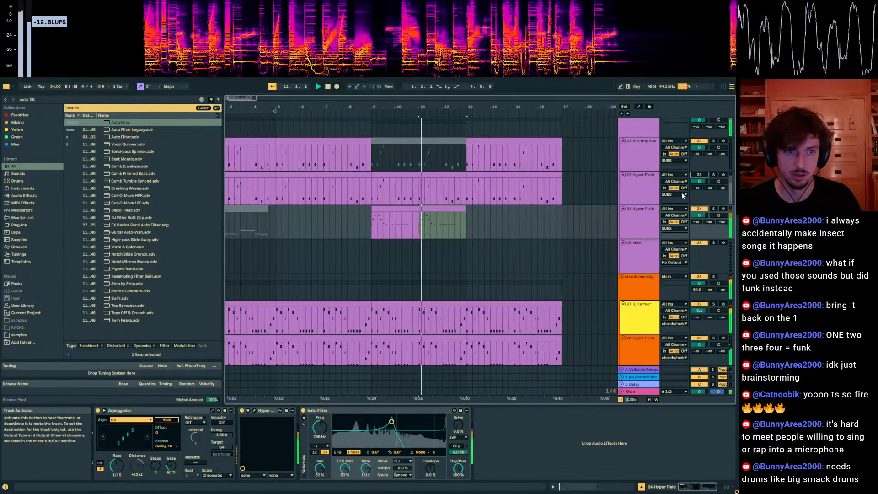
click(371, 218)
key(space)
key(space)
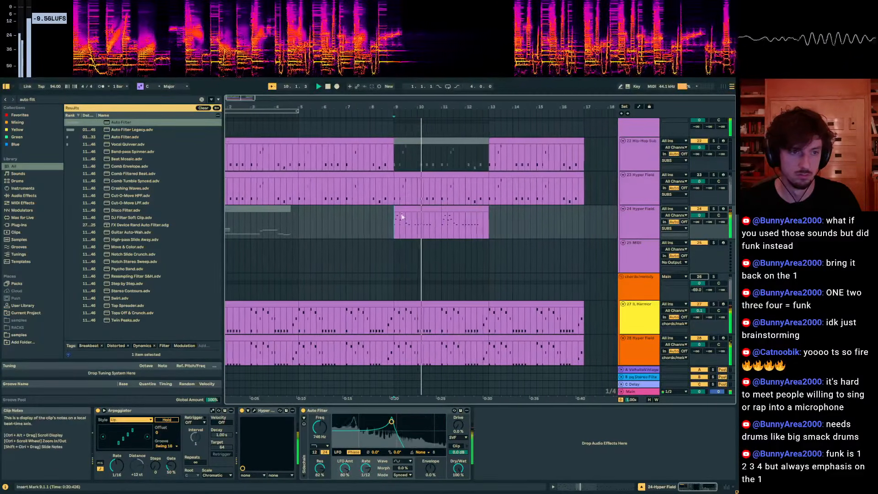
Set the Auto Filter's LFO amount to 37%, its LFO rate to 1/4 and the cutoff to about 508 Hz.
drag(402, 218, 441, 224)
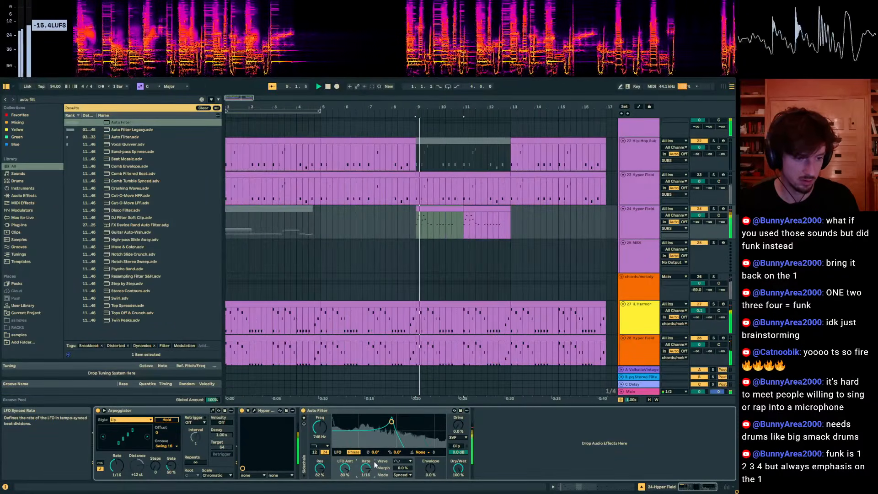
drag(345, 467, 345, 492)
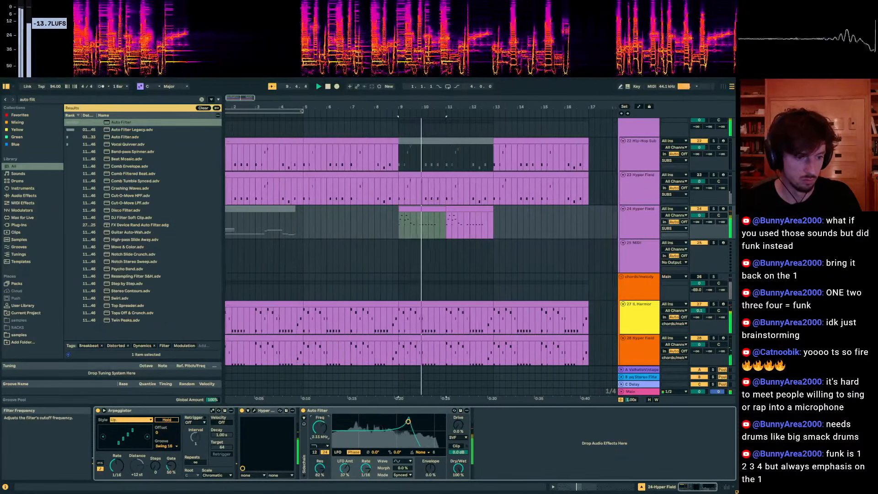
drag(320, 430, 320, 418)
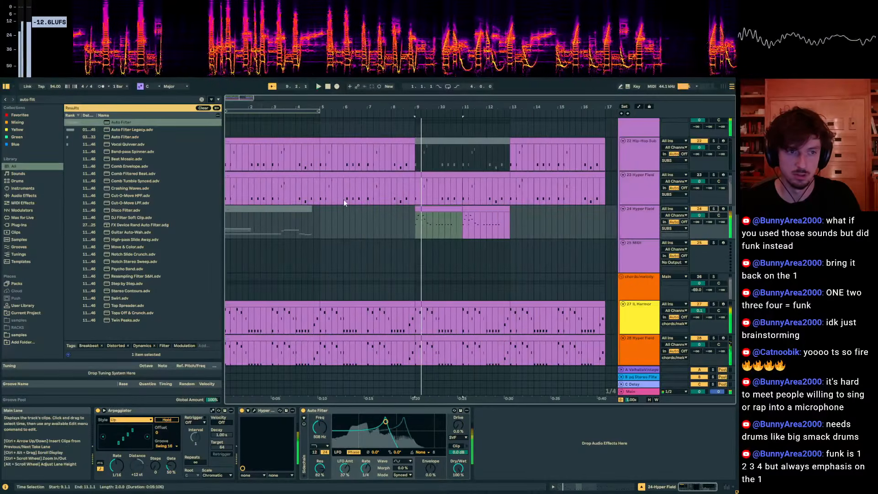
Audition the S&H waveform for the Auto Filter's LFO and switch it to Wander.
click(399, 461)
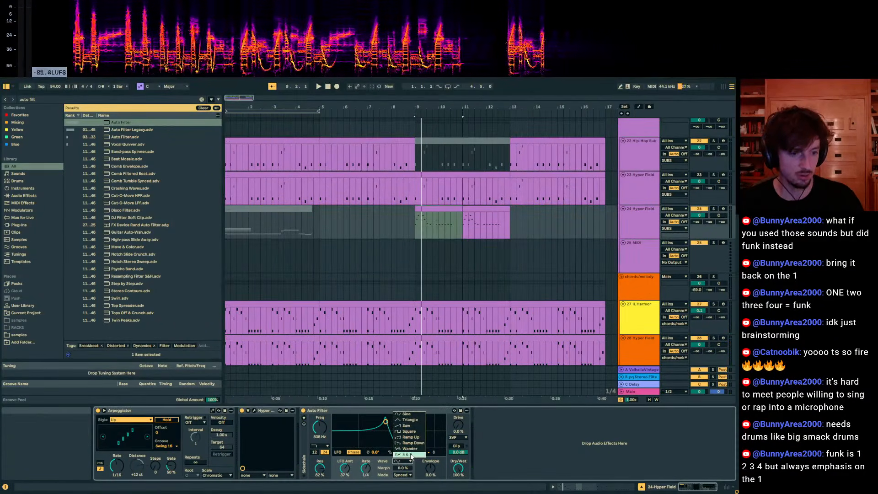
click(410, 456)
click(399, 461)
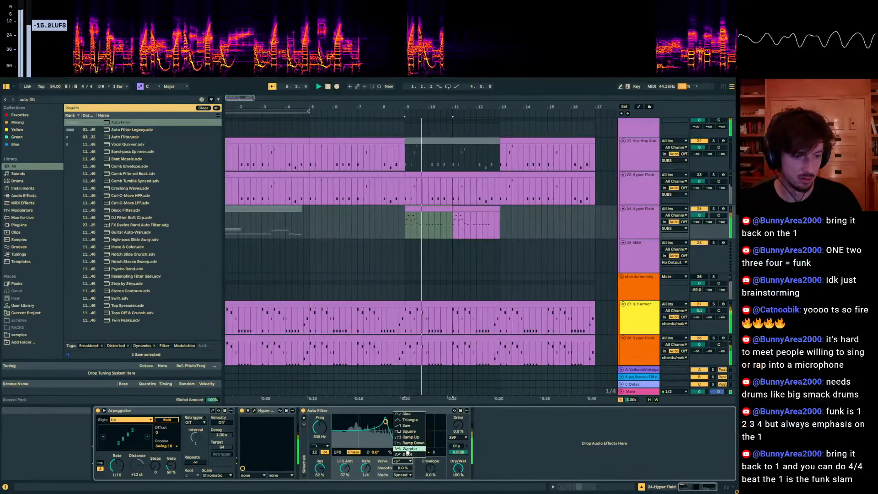
click(408, 449)
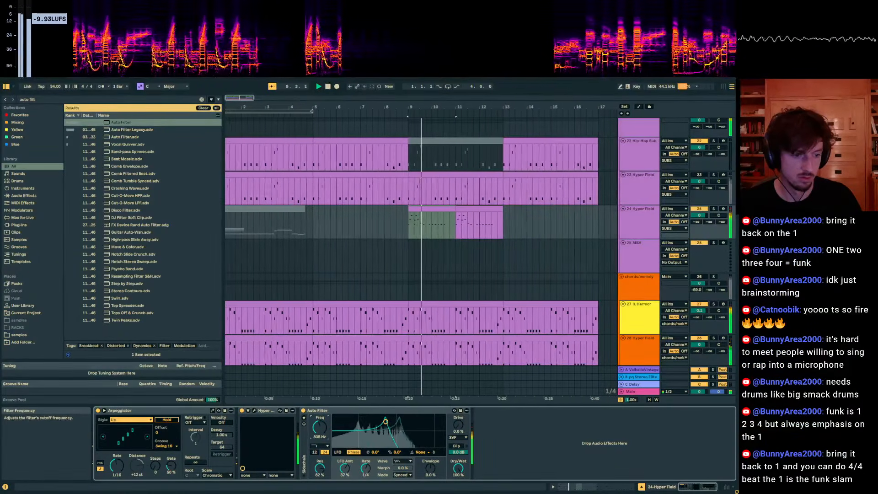
Set the filter cutoff to about 632 Hz and LFO amount to 40%, and raise track 24's send B to 0 dB.
drag(320, 427, 320, 424)
drag(344, 469, 344, 466)
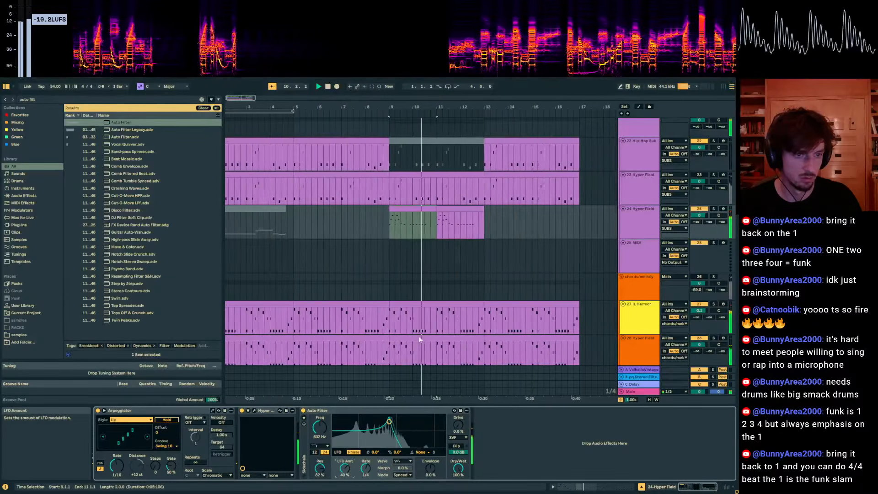
drag(709, 222, 709, 221)
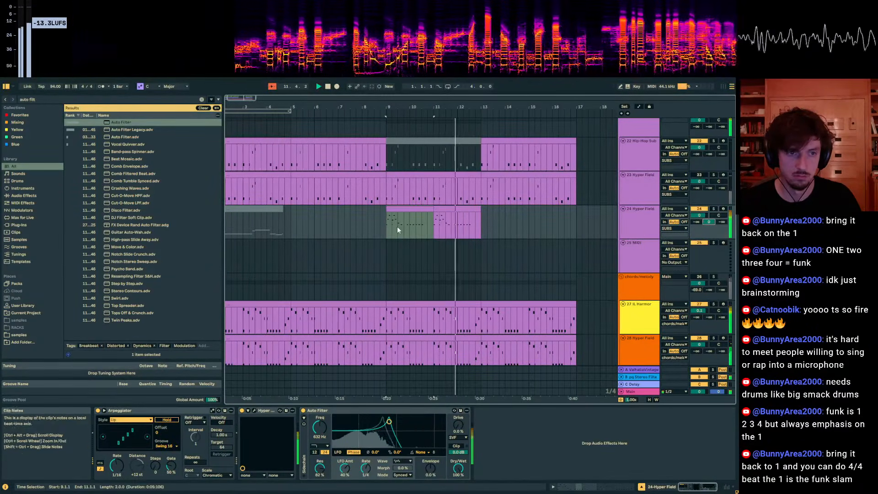
Duplicate track 24's bars 9–13 onto bars 13–17 and loop the duplicated section.
click(429, 215)
drag(479, 220, 387, 222)
key(ctrl+d)
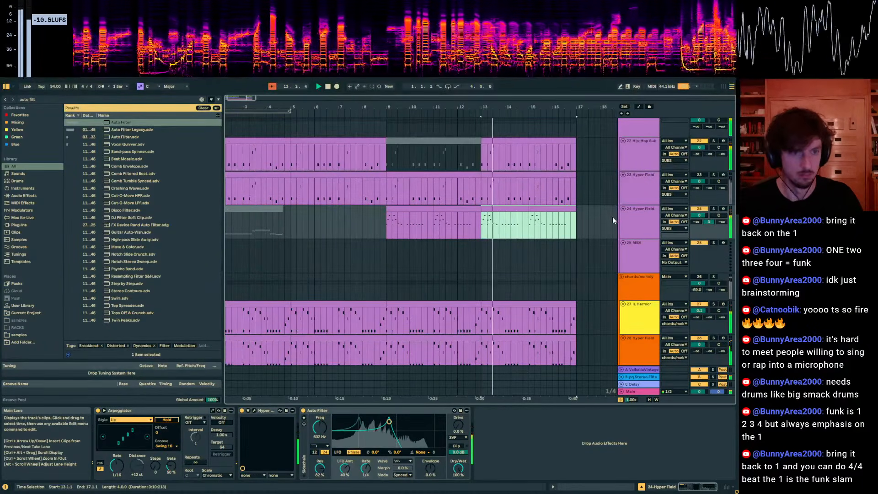
scroll(613, 217, down, 1)
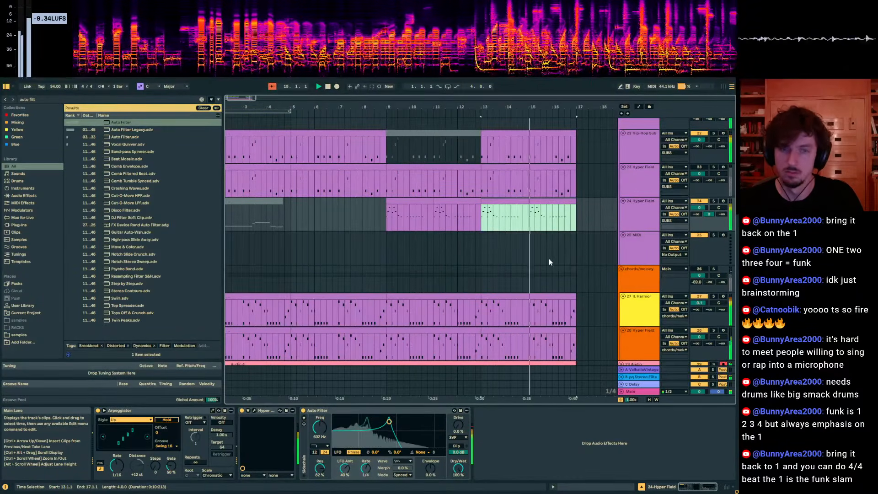
key(ctrl+l)
In the track 24 clip at bars 15–17, raise the F1 note at 1.3.3 to A1.
drag(530, 222, 575, 223)
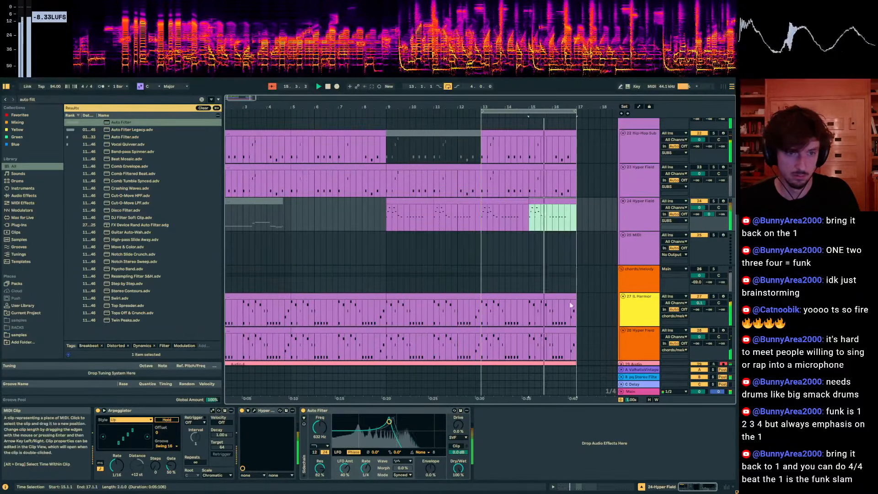
click(586, 491)
key(space)
click(409, 339)
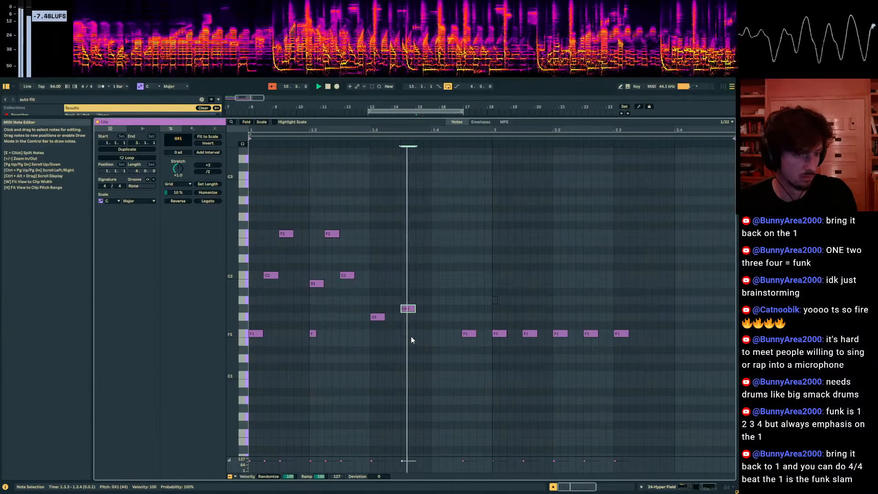
key(Up)
Raise the G1 note at 1.3.1 to A1 and the A1 note at 1.3.3 to B1.
drag(403, 343, 356, 314)
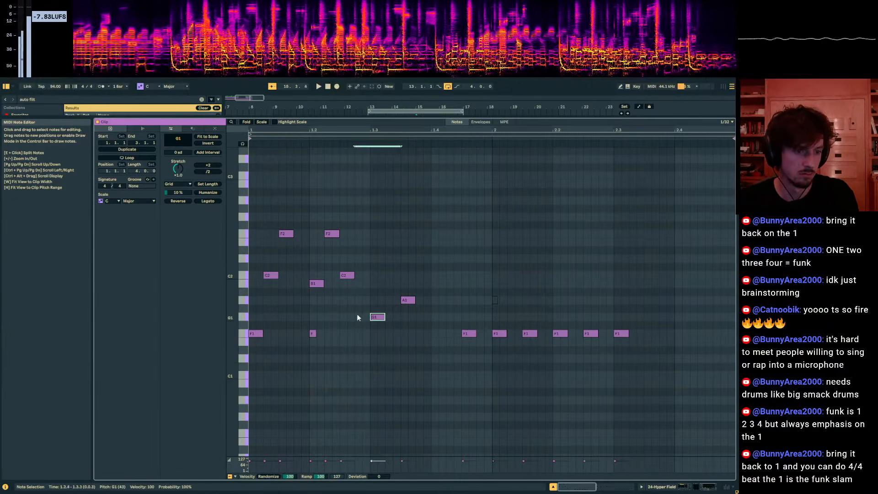
key(Up)
key(space)
drag(413, 316, 400, 285)
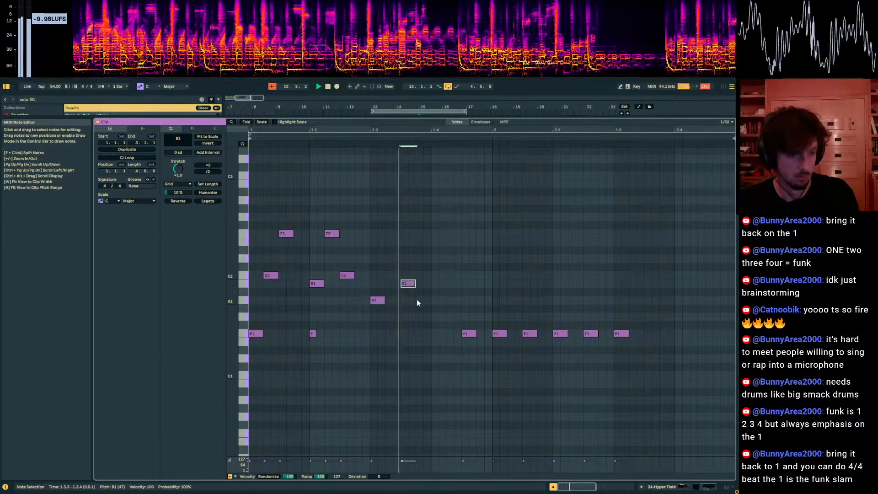
Try sending track 24 Hyper Field to the ValhallaVintageVerb return at 0.0 dB.
click(685, 488)
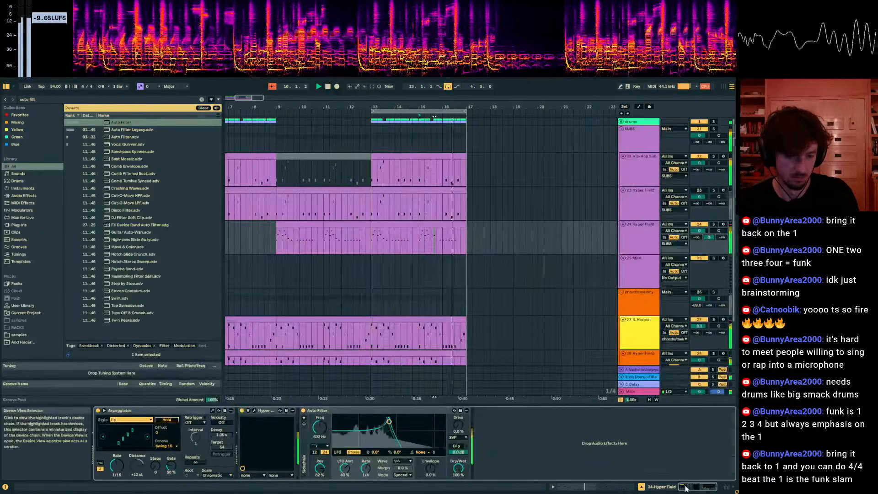
drag(465, 235, 373, 237)
click(626, 236)
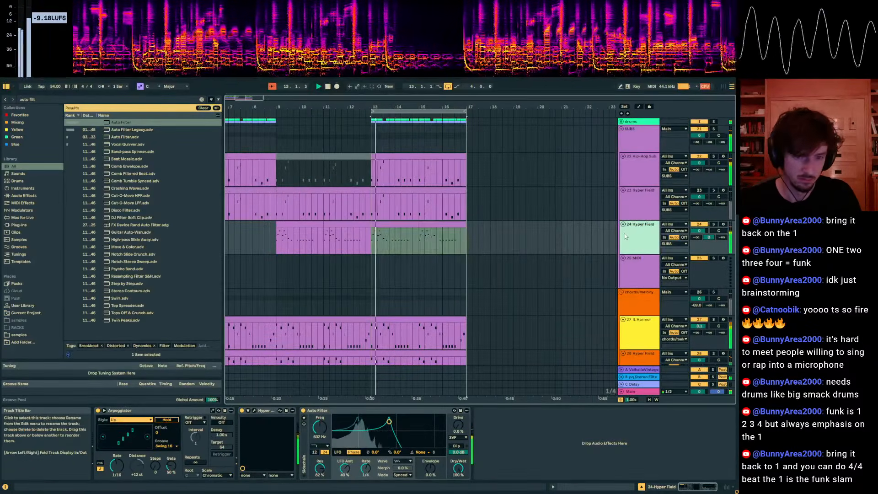
click(38, 97)
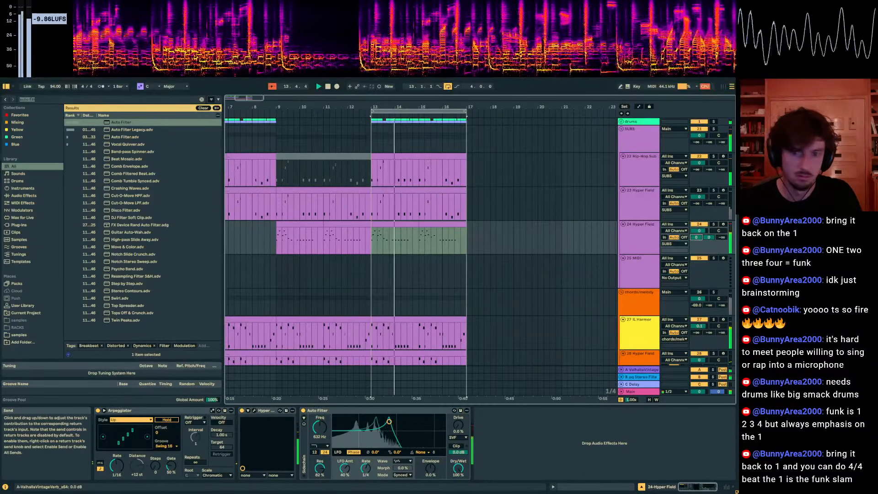
click(639, 236)
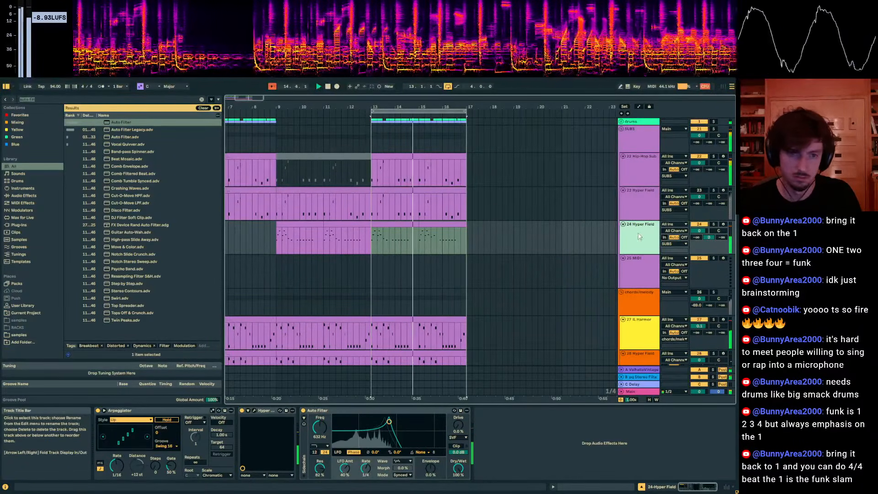
Open track 24's Hyper Field instrument and set the Polymorph node's Drive to 72% and Warp to 58%.
click(253, 412)
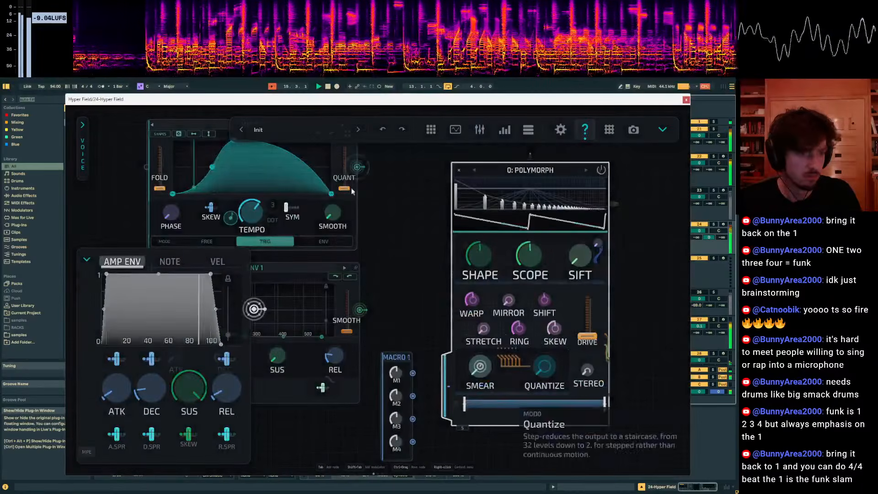
drag(348, 244, 325, 253)
drag(497, 267, 498, 232)
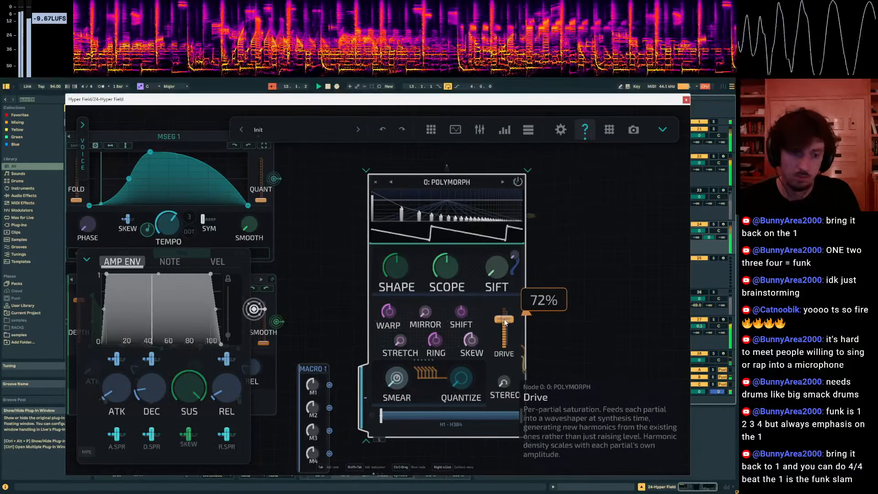
drag(425, 311, 389, 337)
right_click(390, 314)
click(430, 373)
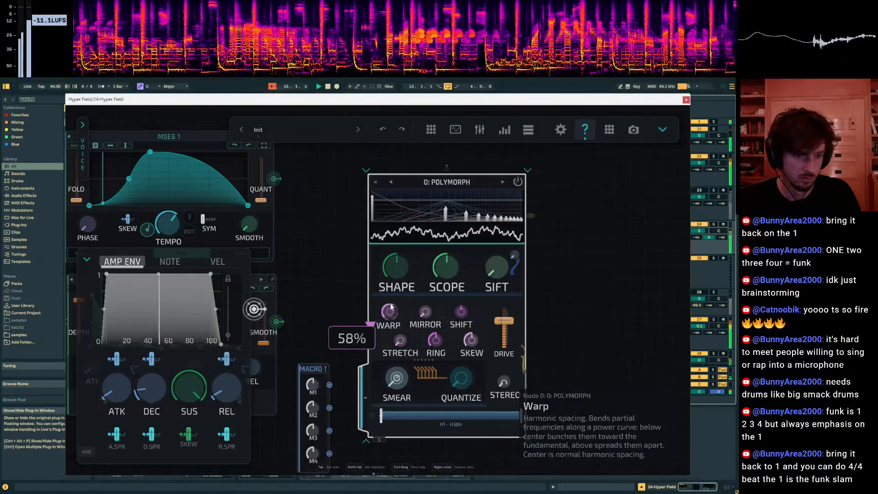
Set the Polymorph node's Warp to 54% and search the browser for "flatline".
drag(392, 309, 389, 323)
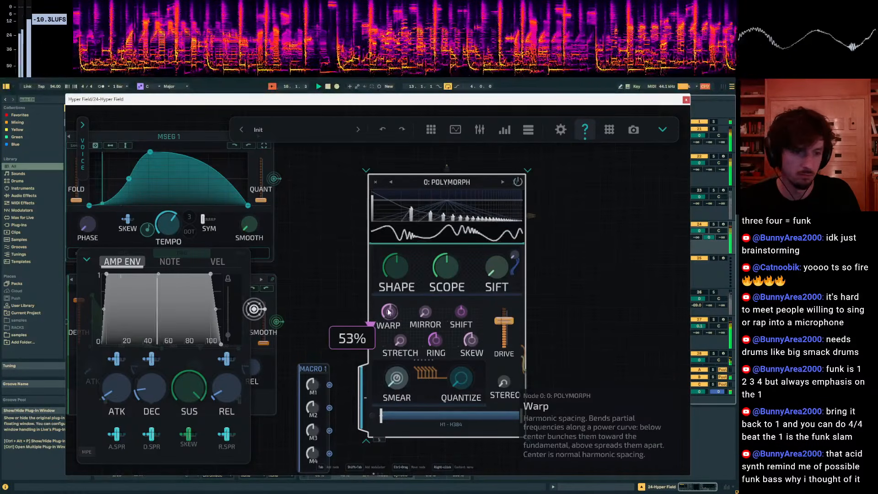
drag(388, 314, 387, 312)
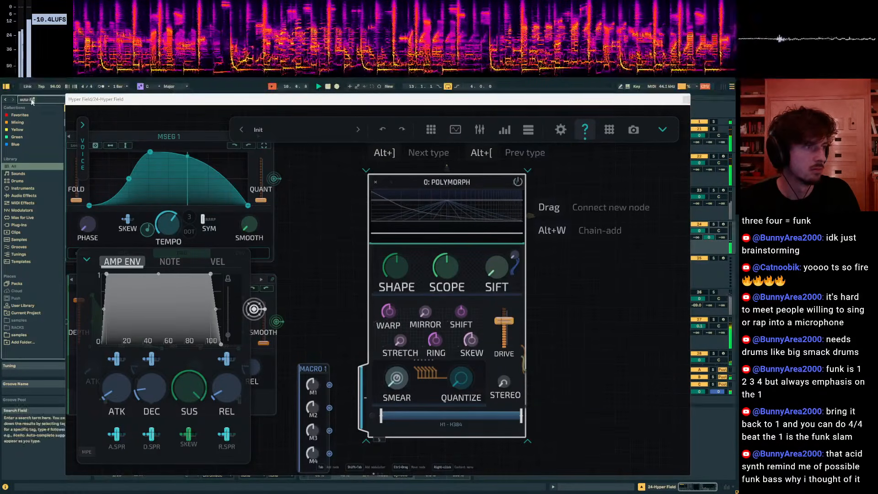
triple_click(31, 99)
text(flatline)
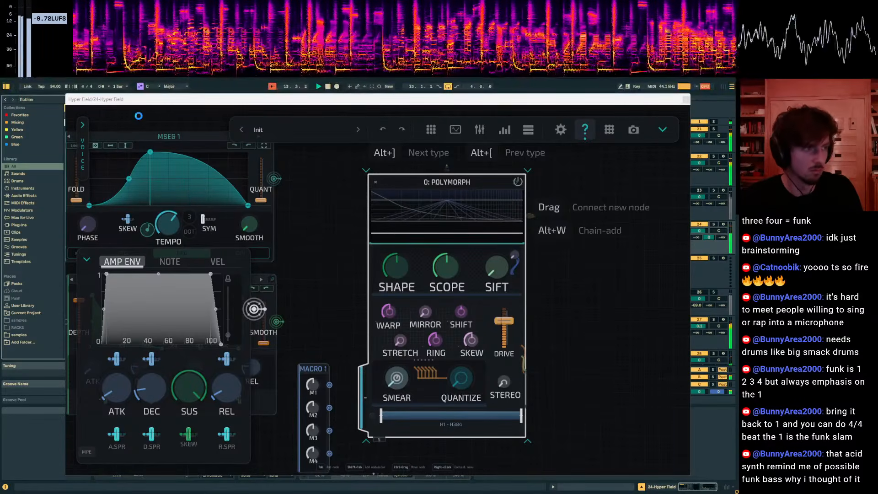
drag(388, 312, 396, 298)
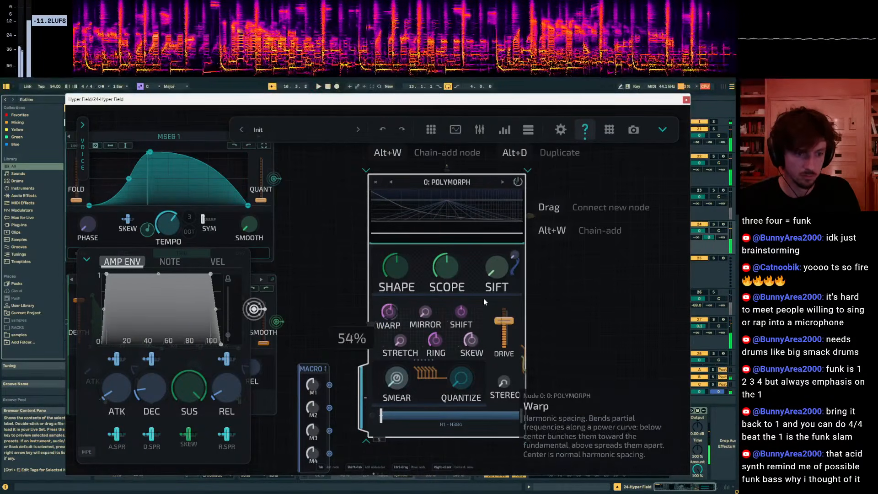
Add a Sculpt node after the Polymorph node and collapse the amp envelope panel.
key(Tab)
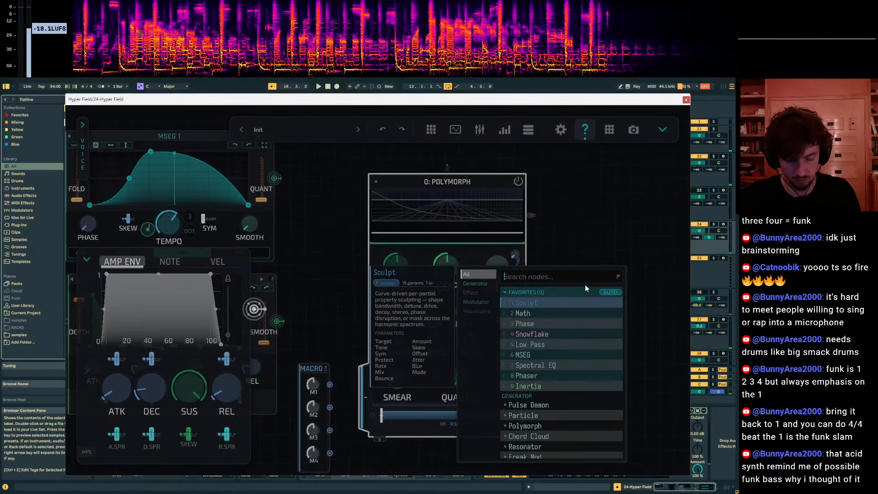
text(scul)
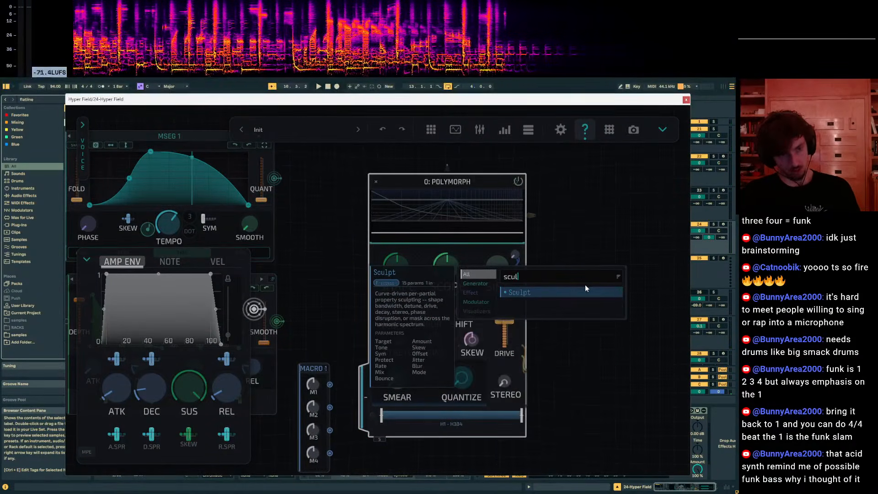
key(Return)
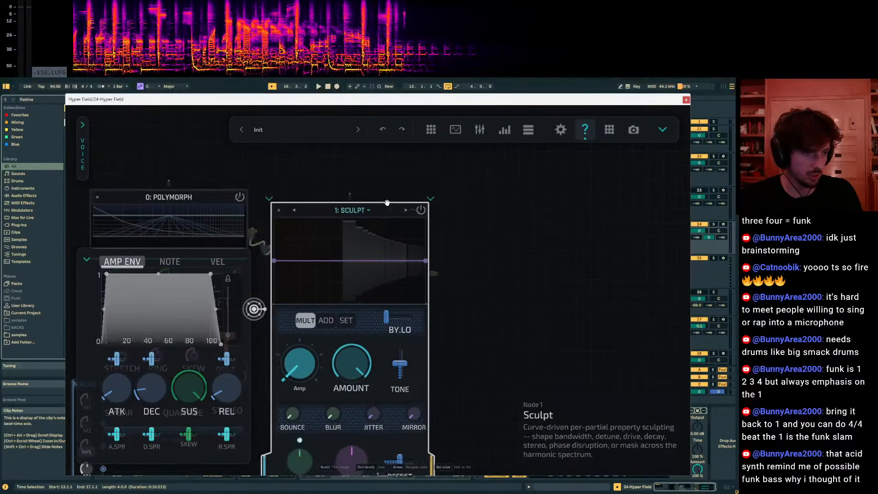
click(87, 260)
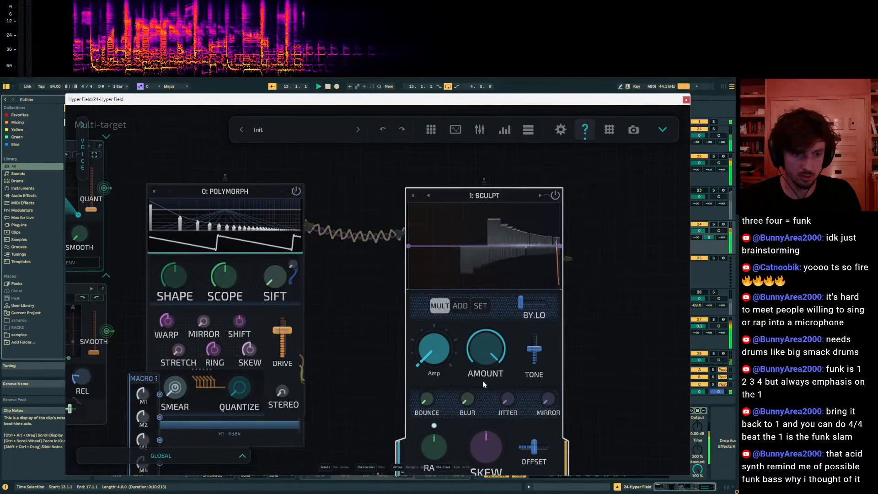
Draw a three-point peak in the Sculpt curve with Freq as the Target and increase the node's Rate.
double_click(461, 246)
double_click(496, 246)
double_click(478, 237)
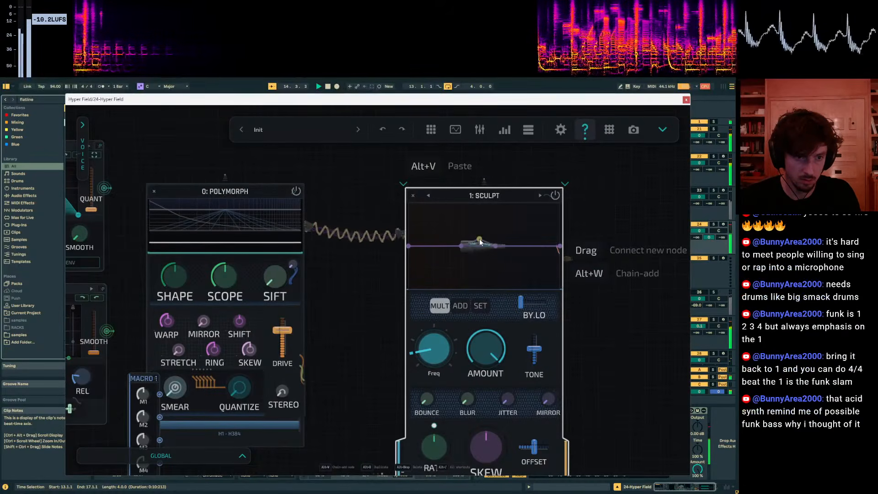
drag(478, 238, 478, 219)
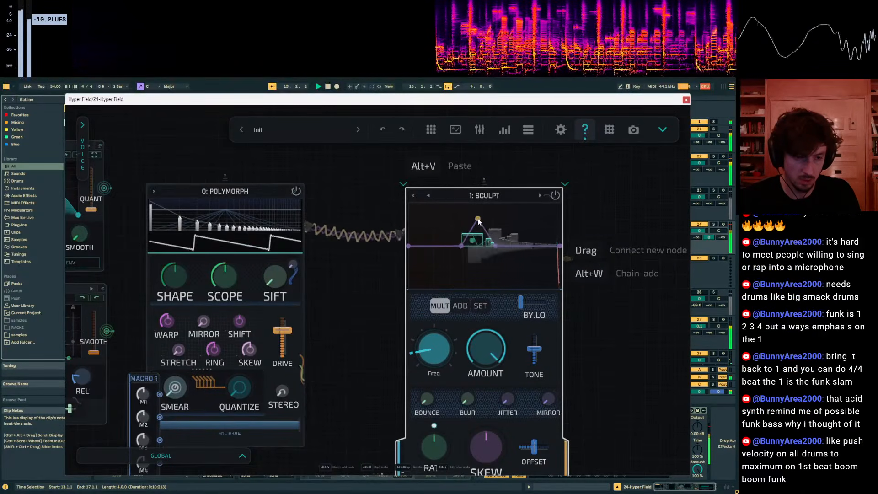
drag(434, 443, 433, 435)
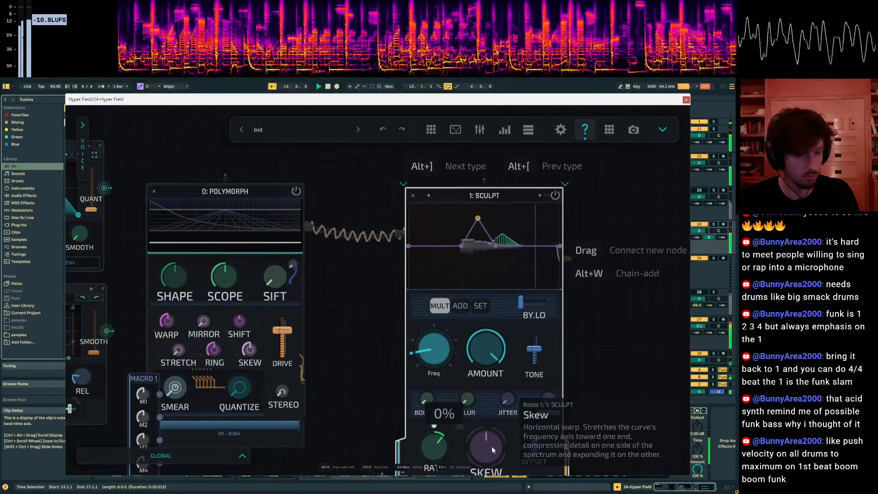
drag(625, 346, 647, 327)
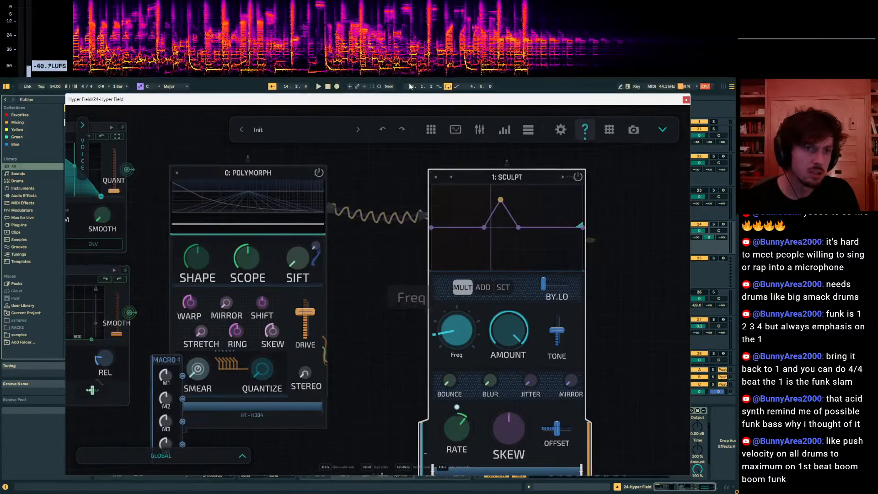
Unfold the drums group and track 13, and duplicate the KRANE trap hi-hat loop on track 16 to bars 15–17.
drag(405, 99, 417, 189)
drag(419, 221, 410, 457)
click(387, 140)
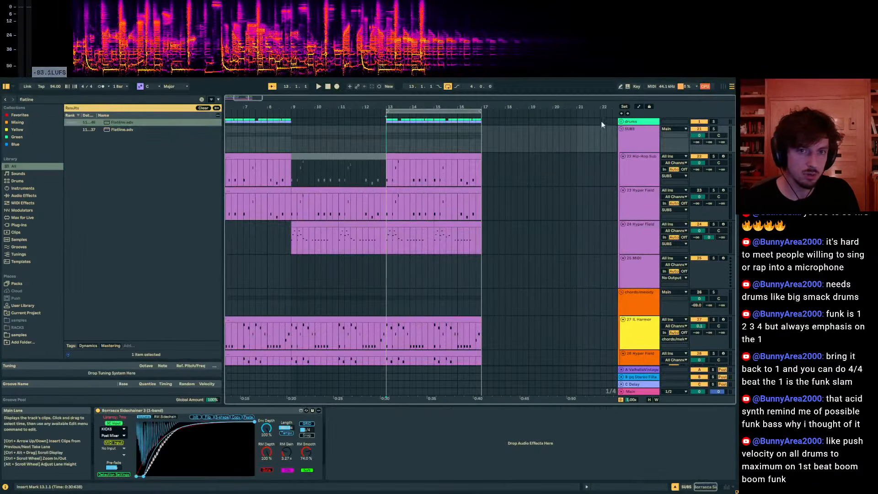
click(621, 122)
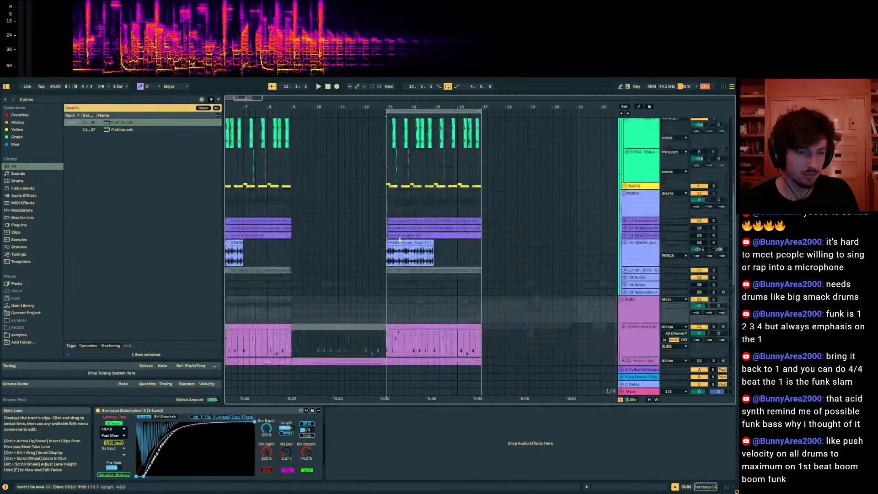
click(411, 197)
drag(395, 107, 394, 169)
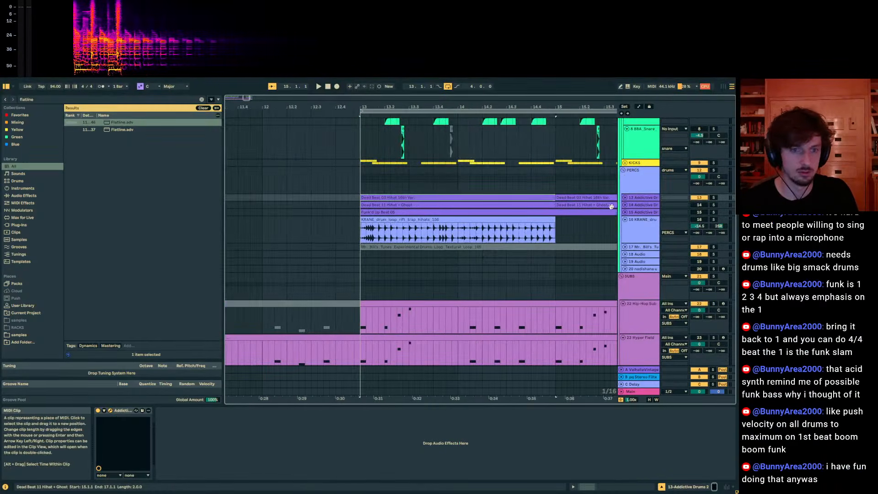
click(624, 197)
click(493, 196)
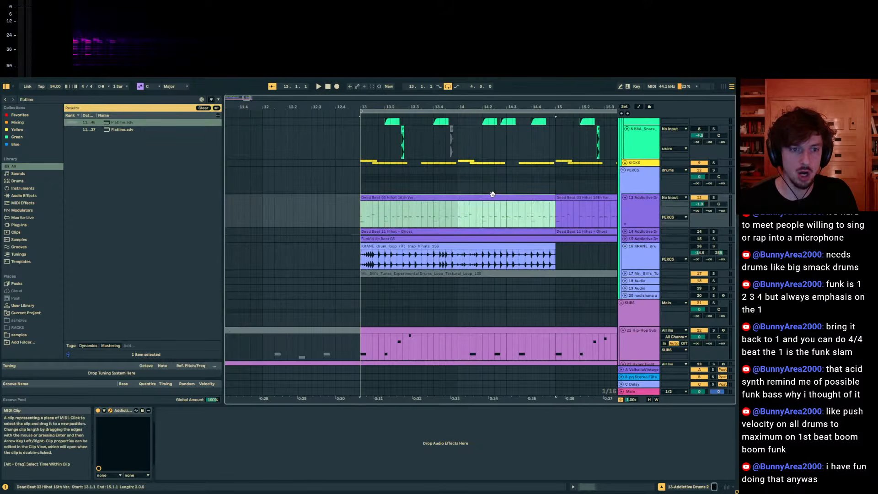
click(543, 251)
key(space)
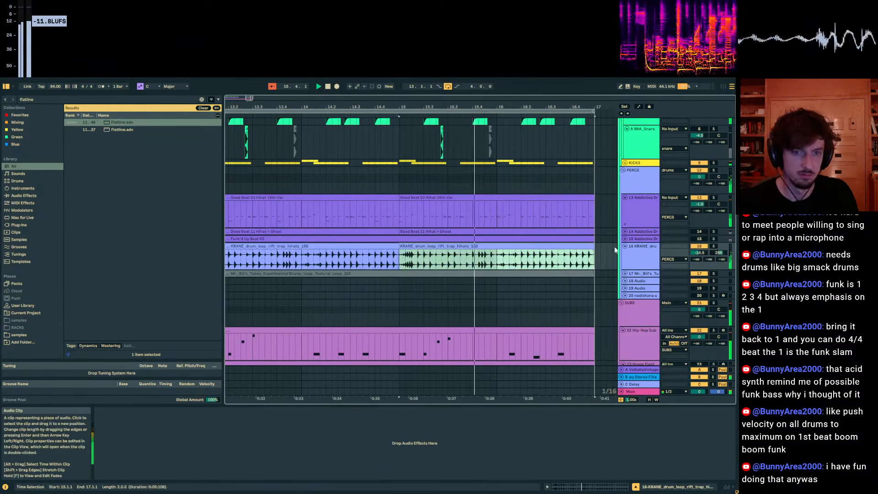
Unfold tracks 14 and 15 and deactivate the middle sections of the Funk'd Up Beat clip on track 15 between bars 13 and 17.
click(625, 231)
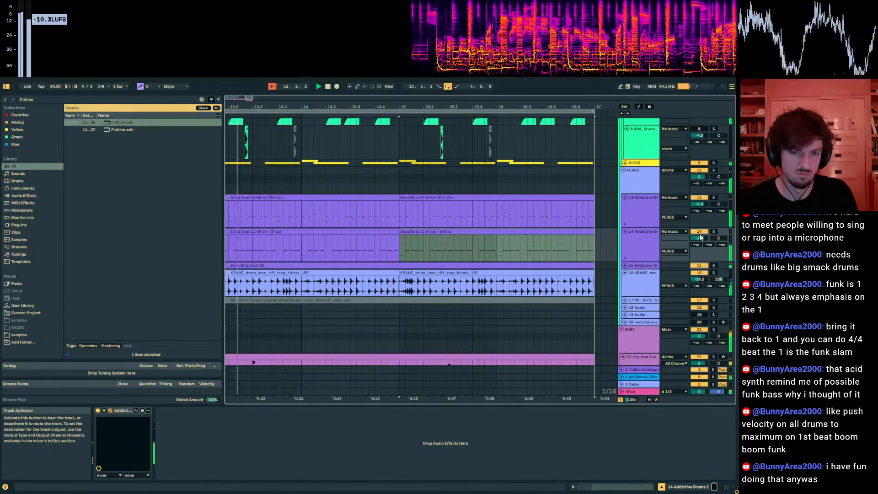
click(624, 265)
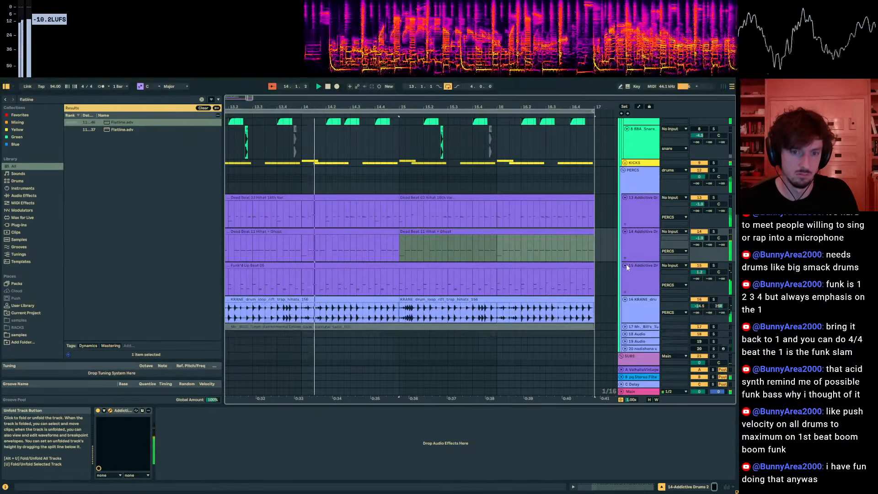
scroll(485, 264, down, 1)
click(395, 241)
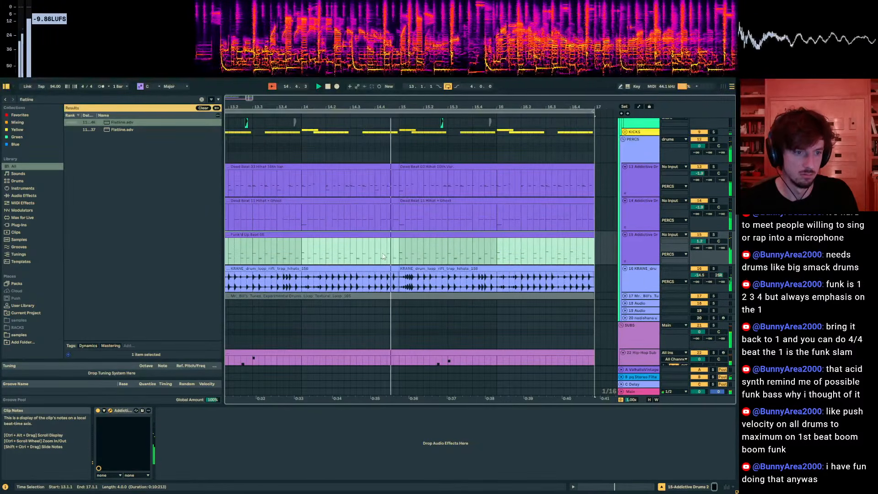
drag(253, 250, 557, 259)
key(0)
click(510, 253)
key(0)
drag(454, 105, 495, 102)
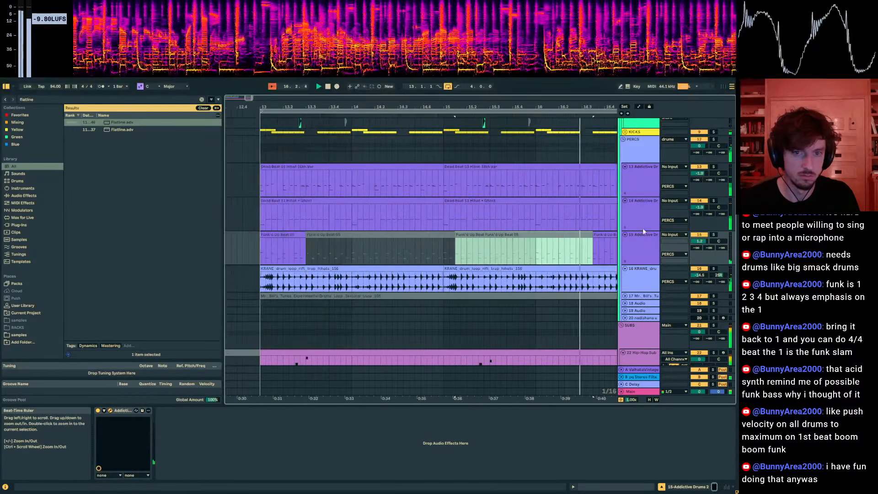
Mute track 14 and deactivate the opening Funk'd Up Beat section at bar 13 on track 15.
click(698, 270)
click(698, 201)
drag(341, 251, 242, 248)
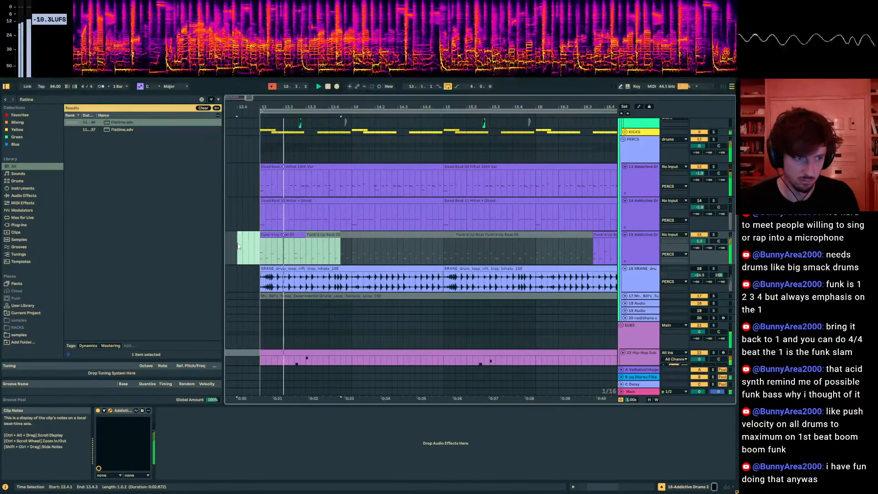
click(265, 238)
click(266, 235)
key(0)
click(270, 251)
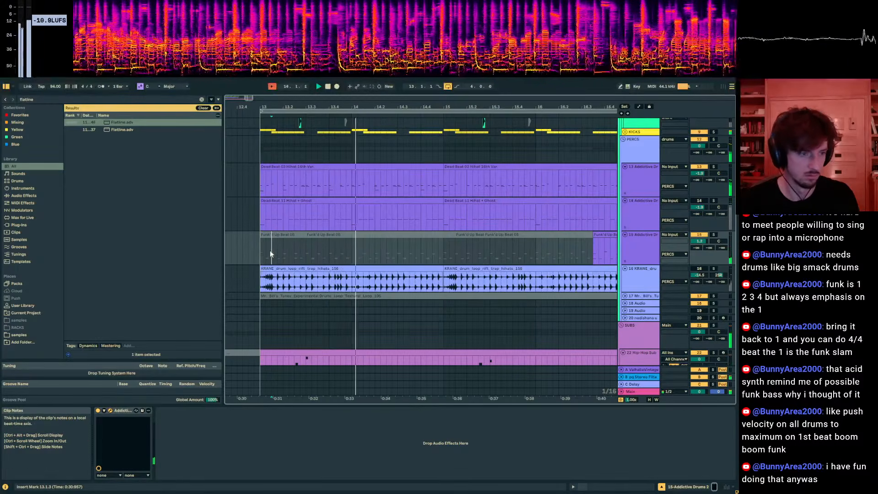
In track 24's Hyper Field, raise the Sculpt curve's peak, add a deep low point after it and set the Target to Detune.
scroll(269, 270, down, 3)
click(267, 282)
scroll(606, 284, down, 5)
key(space)
click(652, 270)
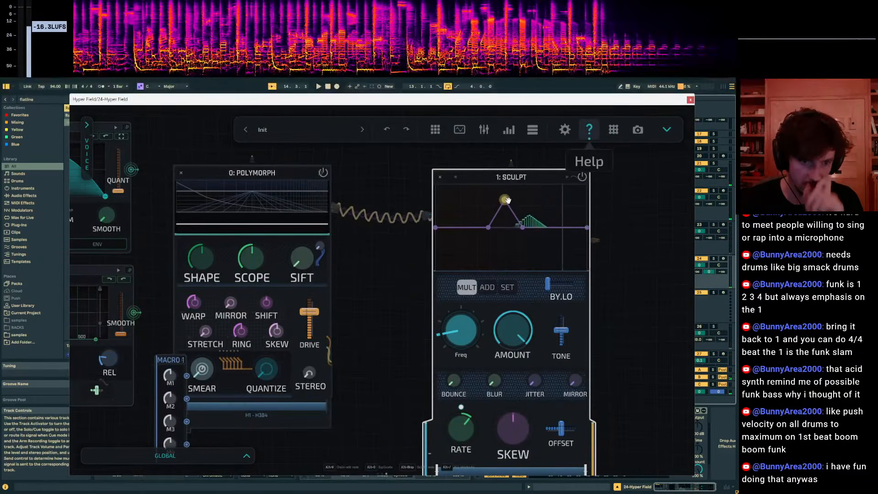
click(589, 129)
double_click(540, 263)
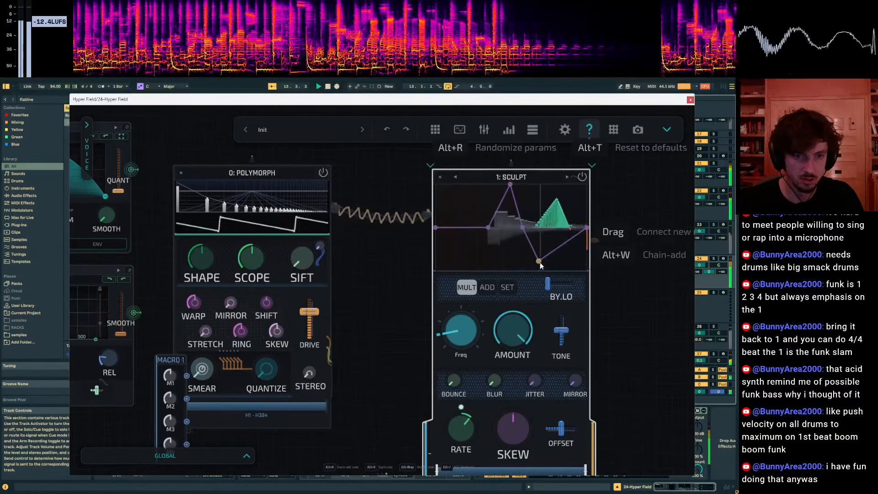
drag(540, 263, 543, 269)
drag(460, 320, 460, 349)
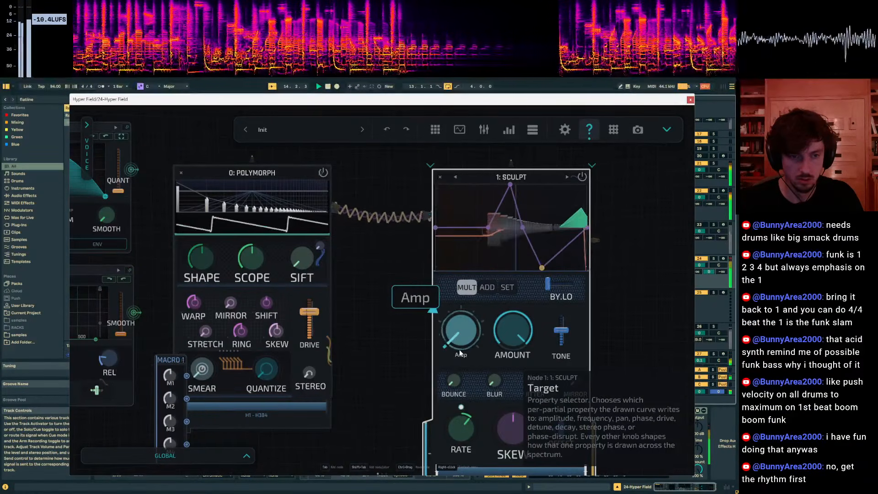
drag(461, 319, 461, 279)
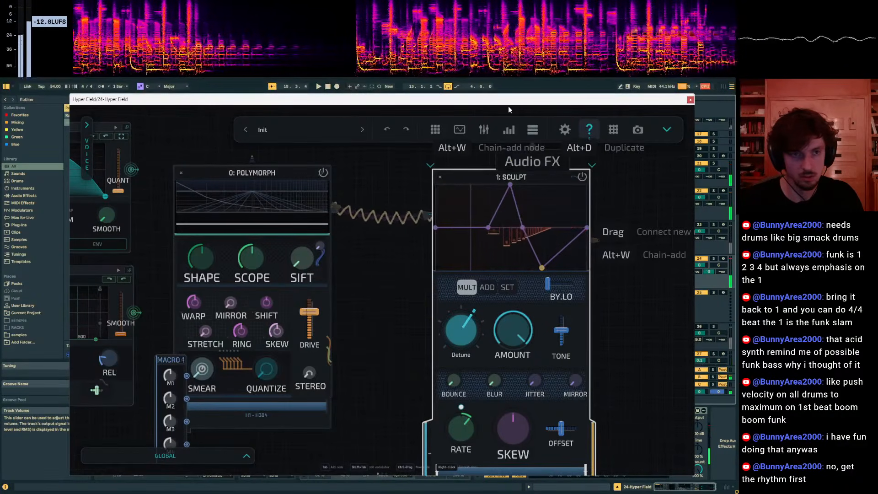
Move the Hyper Field window aside, solo track 24 and play its part from bar 13.
drag(503, 102, 435, 383)
scroll(298, 271, down, 2)
click(291, 211)
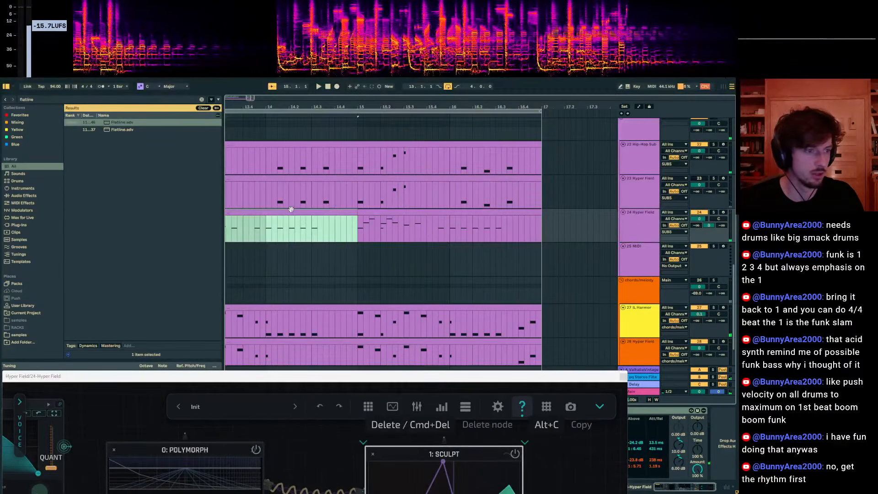
click(713, 211)
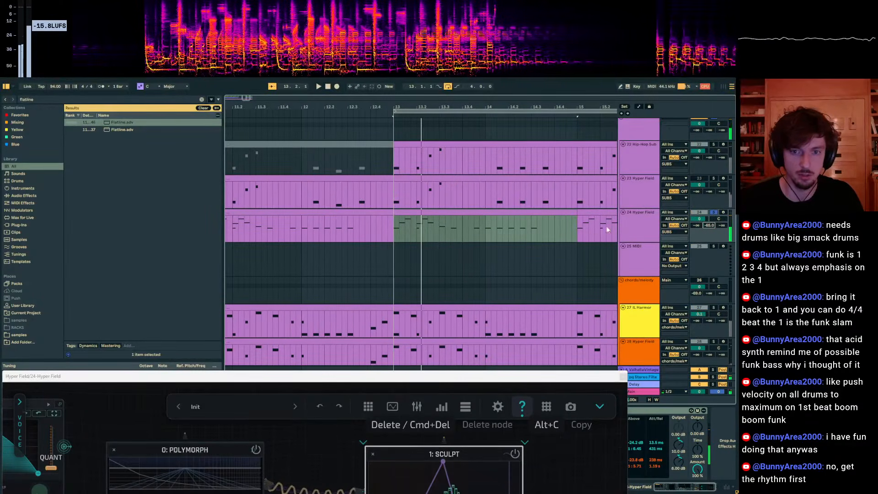
key(space)
Bring the Hyper Field window back, fine-tune Polymorph's Warp, and set its Drive to 68% and Stereo to 100%.
drag(388, 379, 429, 128)
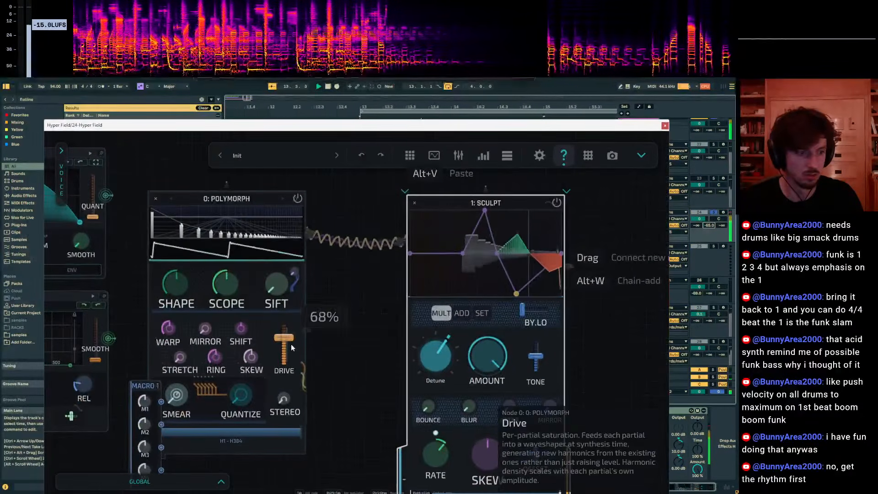
key(space)
key(space)
drag(176, 327, 172, 339)
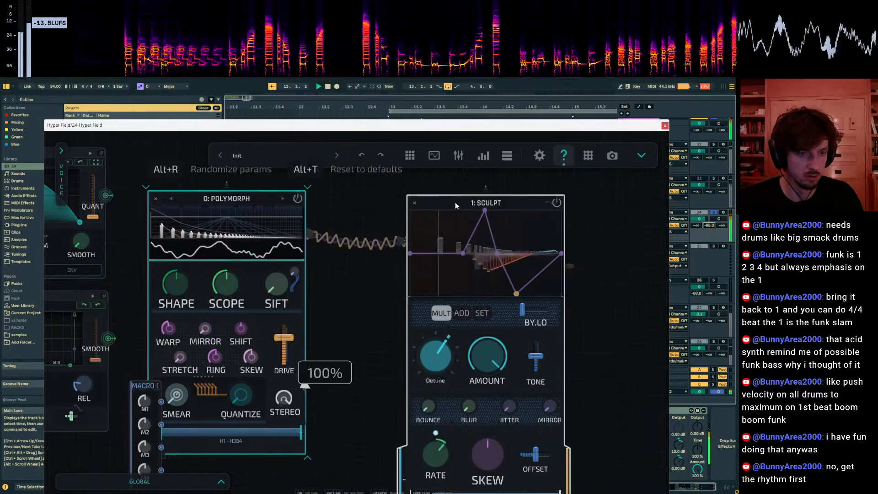
Set the Sculpt node's Target to Amp and lower its Amount.
drag(617, 264, 561, 257)
drag(383, 349, 372, 382)
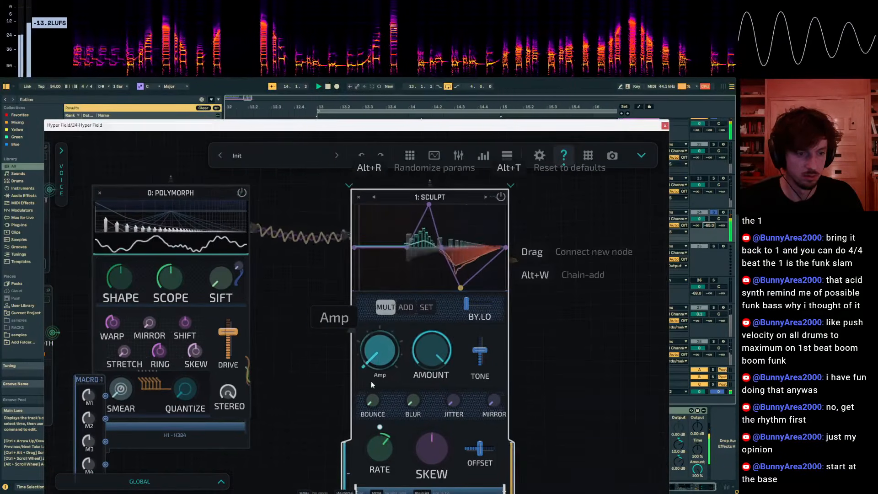
drag(436, 355, 429, 382)
Add a Phase Control node after the Sculpt node.
double_click(601, 233)
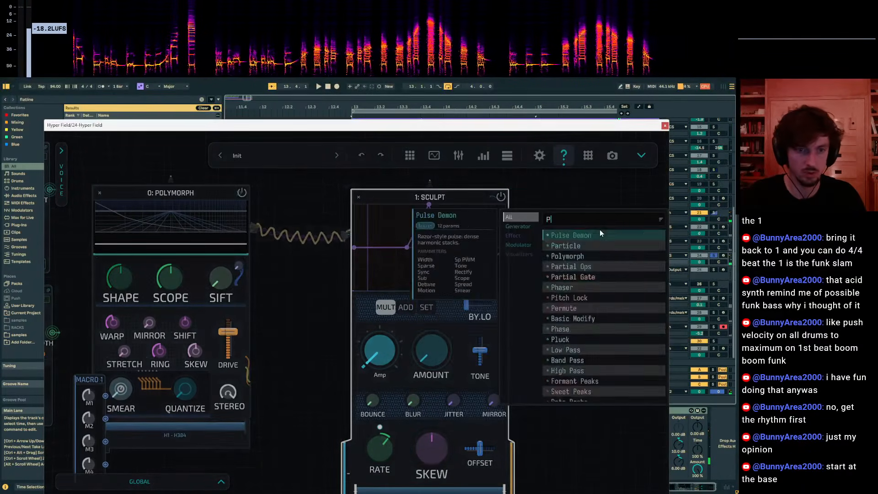
text(PHAS)
key(Down)
key(Return)
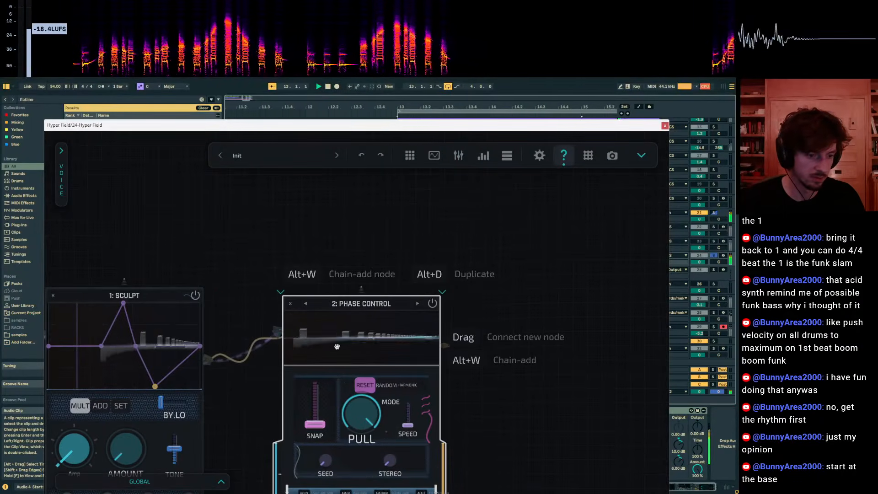
drag(509, 389, 613, 334)
drag(420, 370, 427, 308)
drag(301, 222, 596, 215)
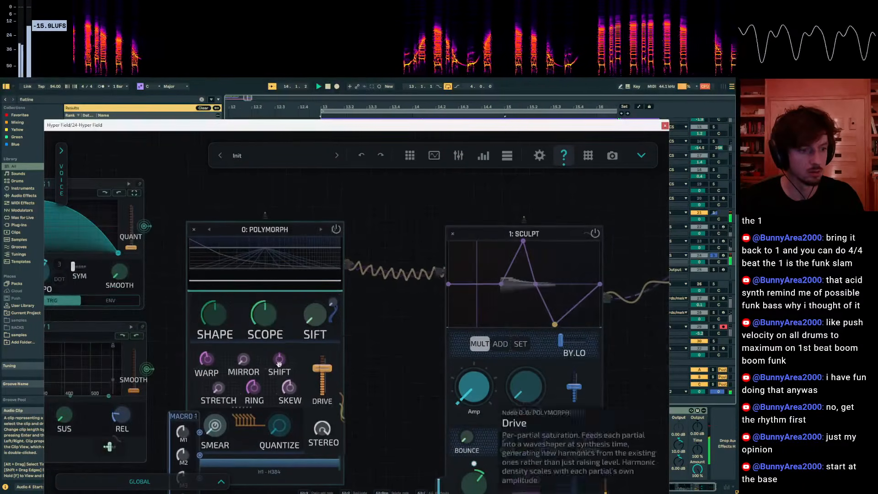
Set Polymorph's Warp to 83% and close the Hyper Field window.
mouse_move(206, 359)
mouse_down()
mouse_move(204, 376)
mouse_move(212, 362)
mouse_up()
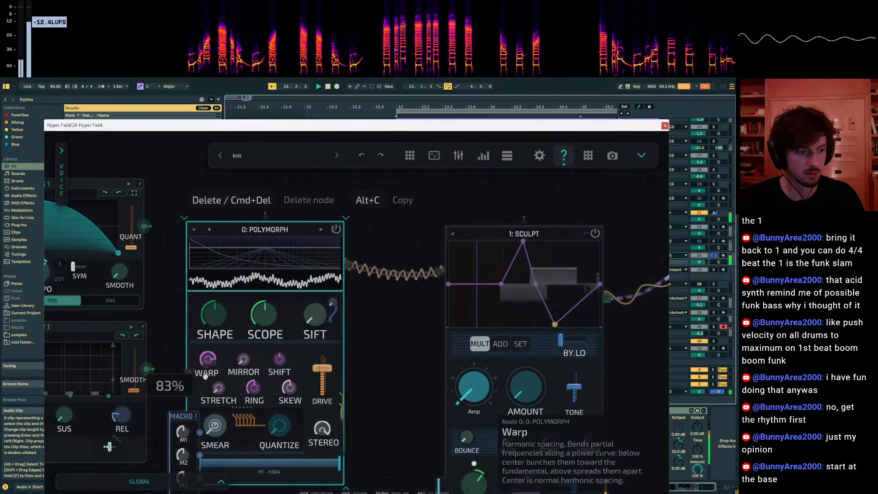
click(665, 126)
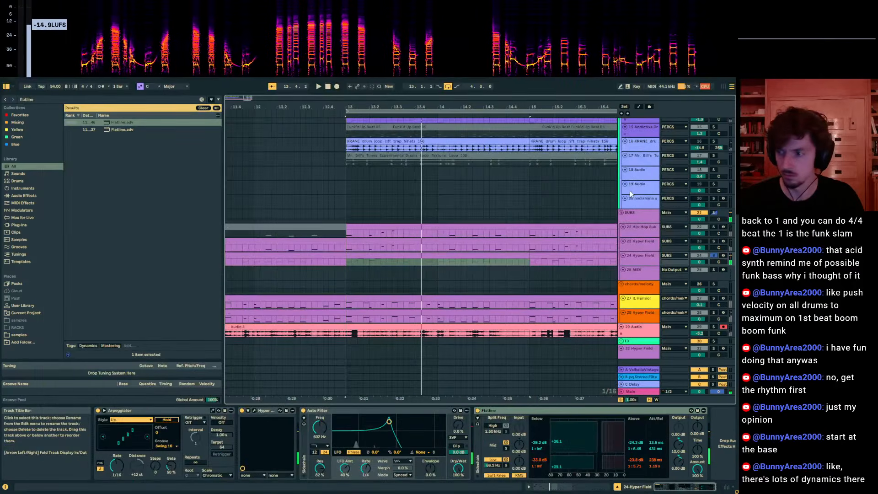
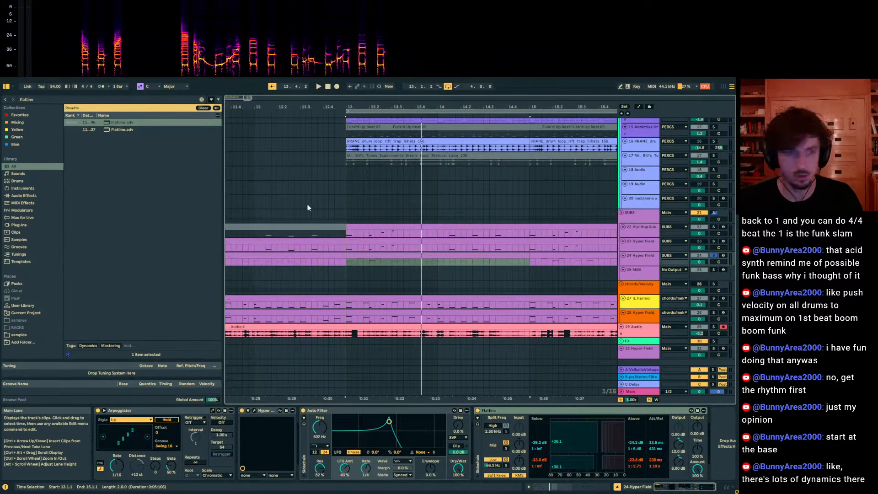
Take track 24 out of solo and play the full arrangement from just before bar 13.
click(341, 202)
scroll(451, 193, up, 7)
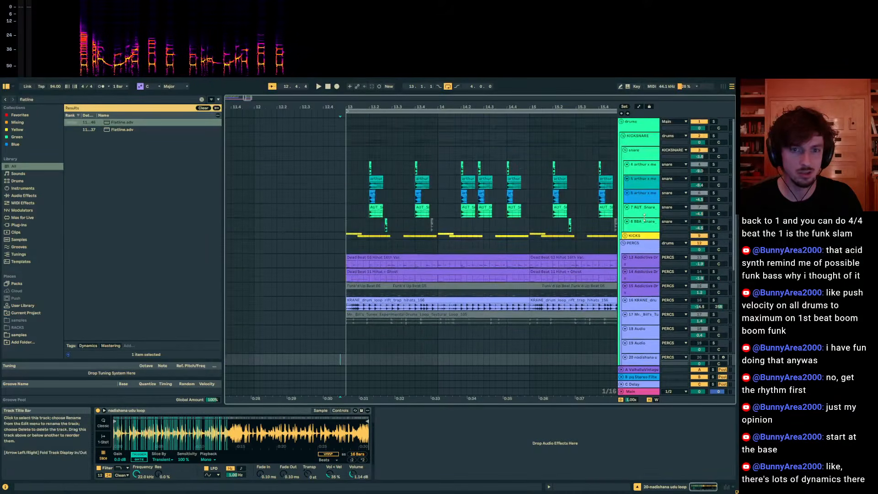
click(715, 122)
drag(369, 106, 455, 64)
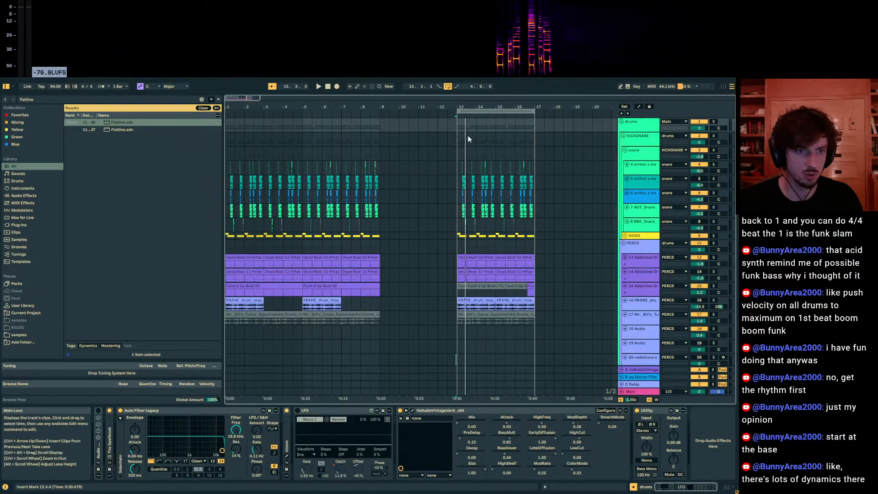
key(space)
scroll(454, 285, down, 5)
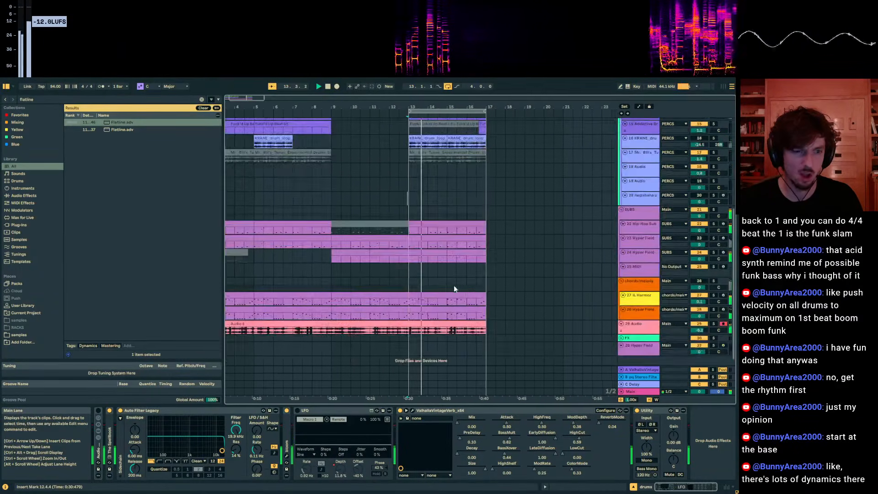
Inspect the devices on the Hip-Hop Sub Bass track and the chords/melody group, and play the loop from bar 13.
click(638, 273)
click(641, 216)
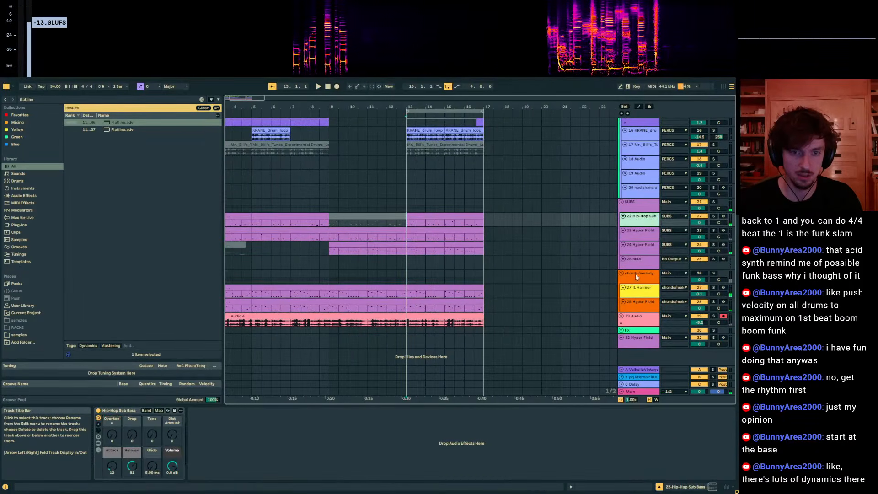
click(635, 274)
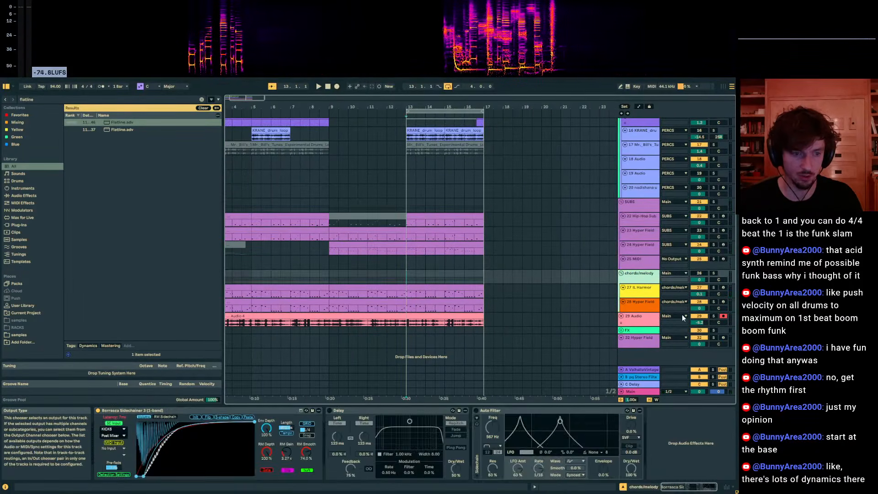
key(space)
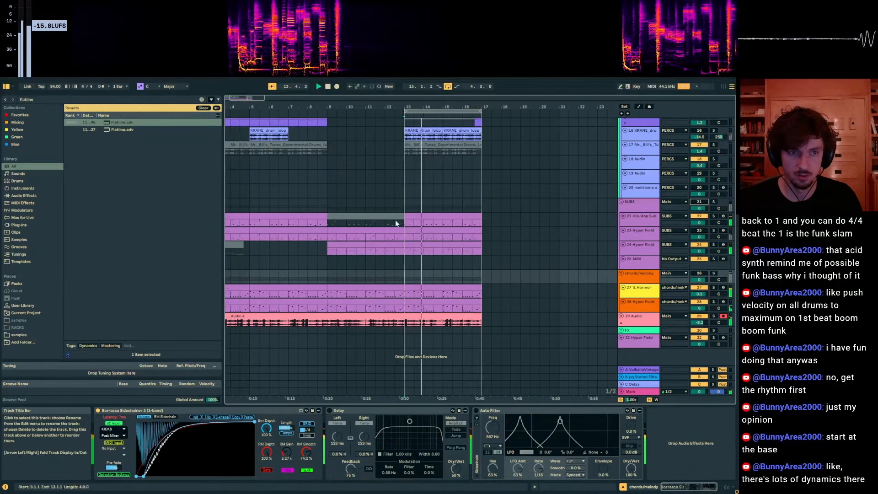
Insert a new audio track directly below the KRANE drum loop track in the PERCS group.
scroll(426, 220, up, 5)
drag(456, 221, 451, 284)
drag(395, 108, 391, 151)
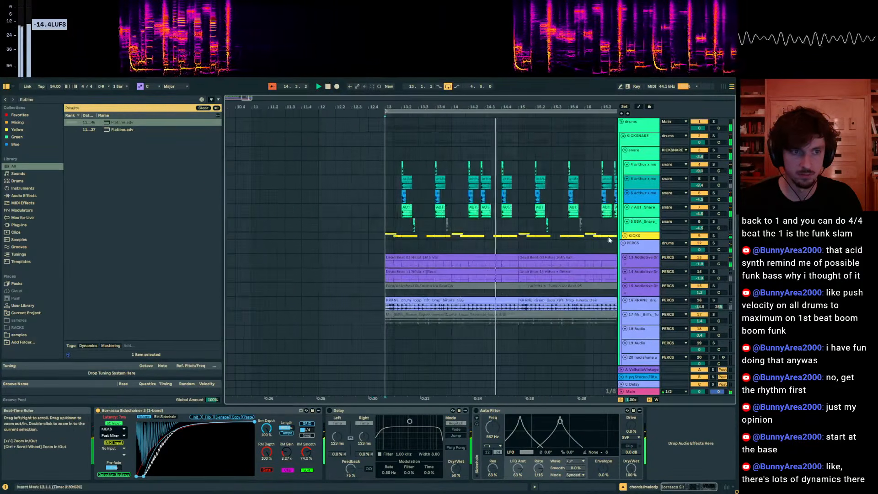
scroll(656, 235, down, 3)
click(642, 254)
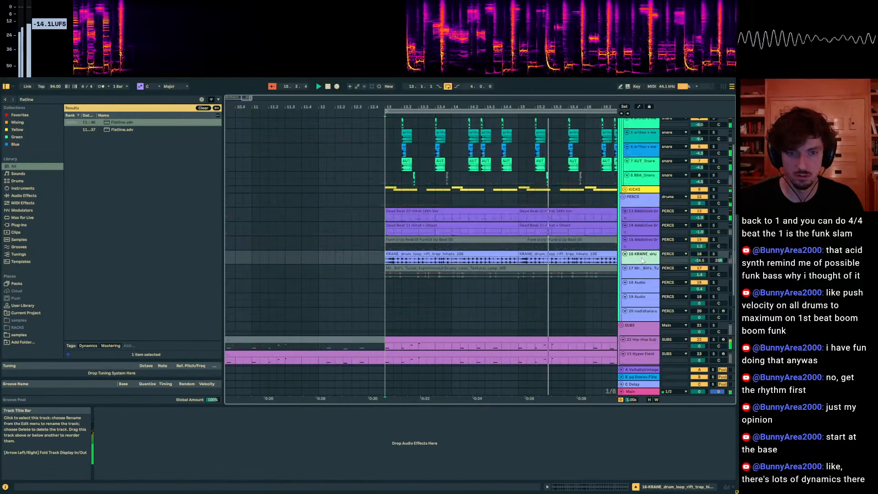
key(ctrl+t)
click(564, 269)
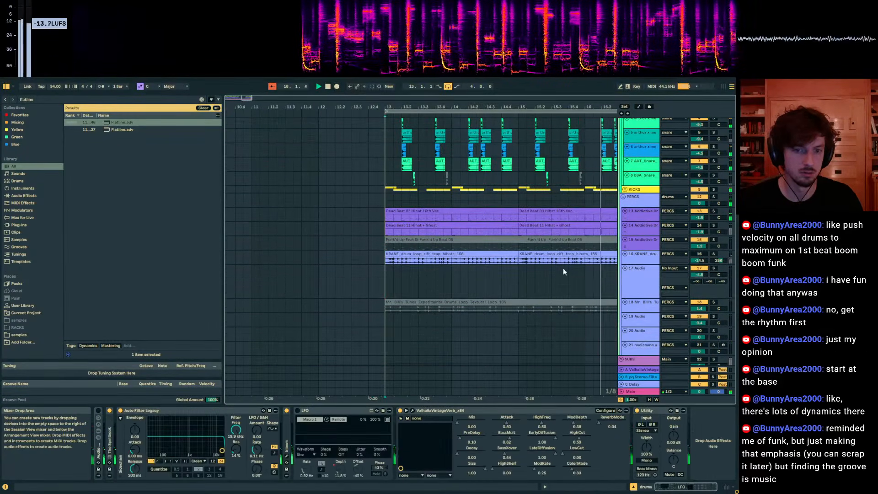
Search the browser for "IDM BREAK", place idm break.wav on the new track at bar 13 and raise its volume to -2.2 dB.
click(59, 101)
text(IDM BREAK)
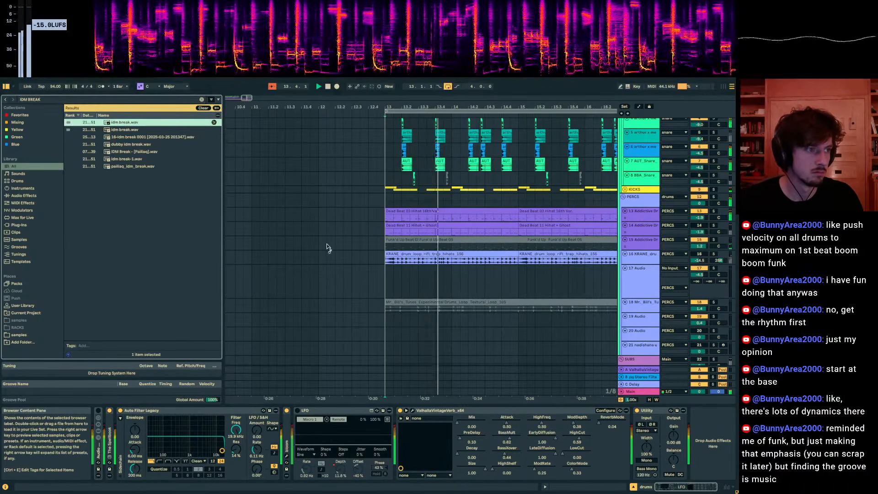
drag(124, 123, 431, 281)
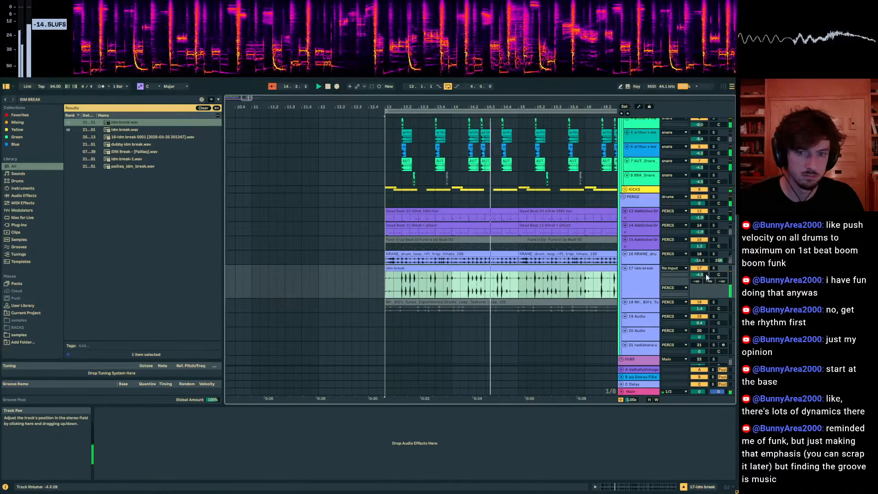
scroll(633, 221, down, 3)
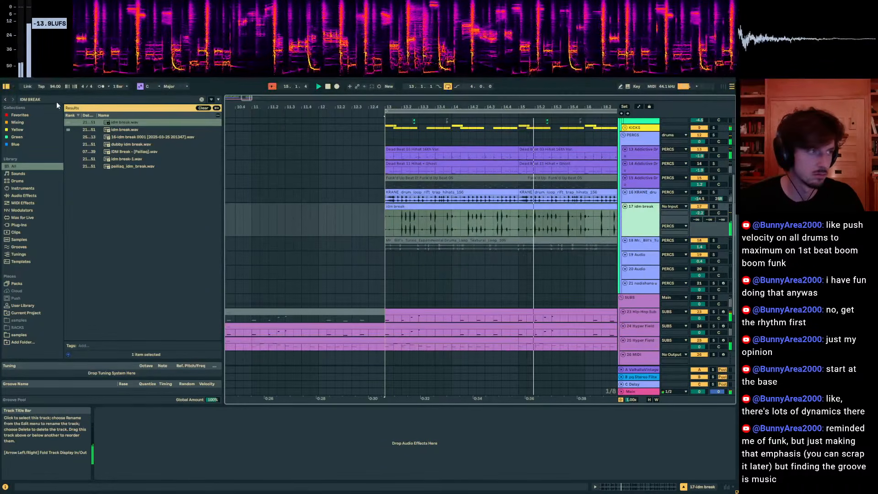
Insert another audio track below idm break and place isthistoomuch synths.wav, found by searching "ISTHISTOO", on it at bar 13.
key(ctrl+t)
key(ctrl+f)
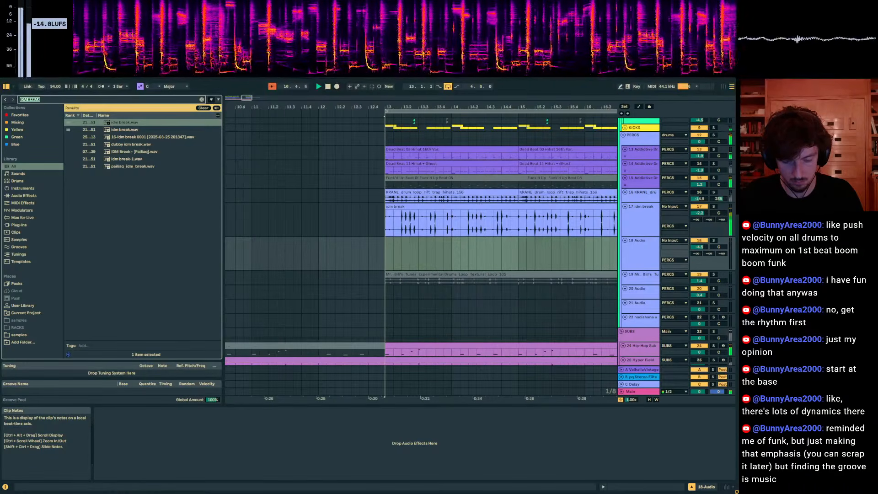
text(ISTHISTOO)
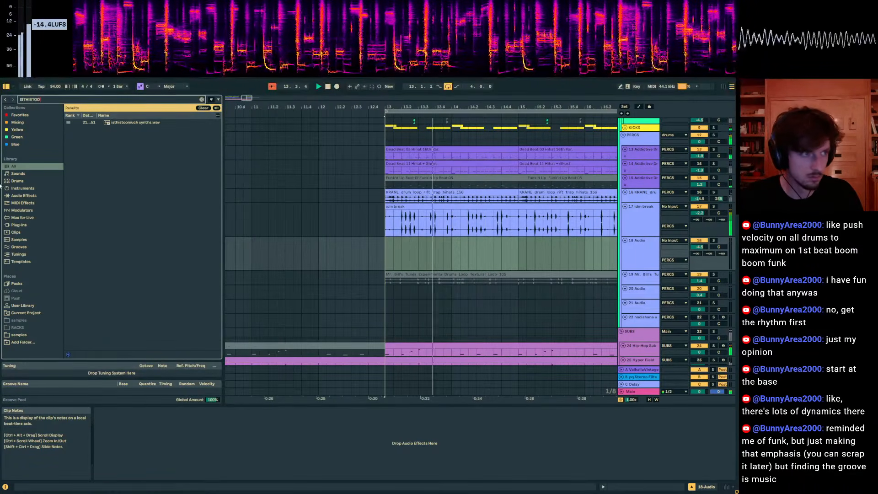
drag(134, 128, 391, 248)
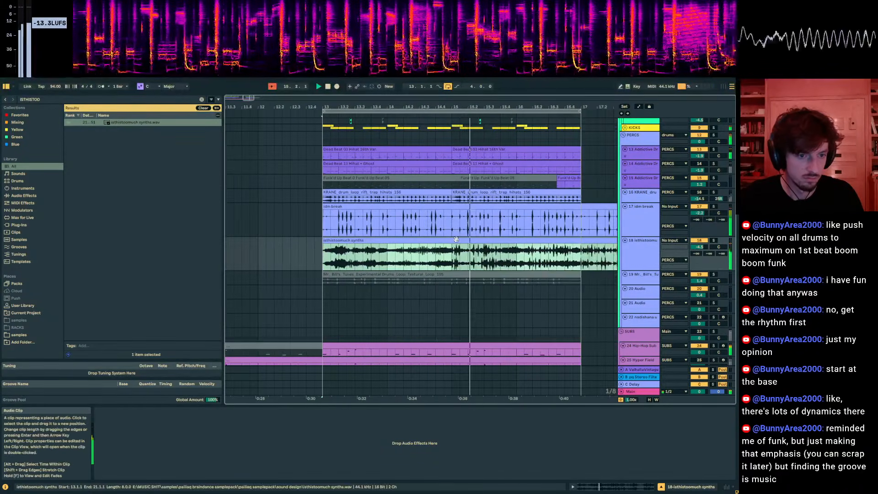
Cut 15.1.1 to 16.3.3 out of the isthistoomuch synths clip, and copy the piece that follows to bar 13.
click(450, 254)
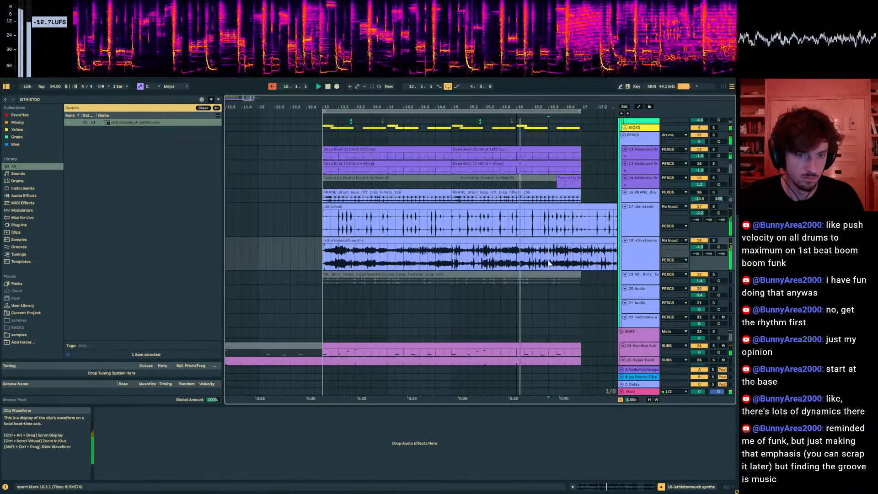
key(Delete)
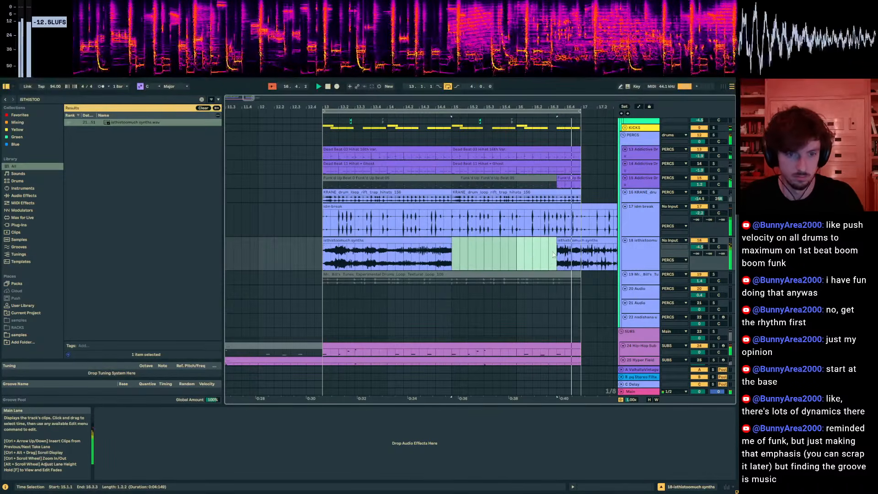
click(592, 256)
key(ctrl+c)
click(356, 241)
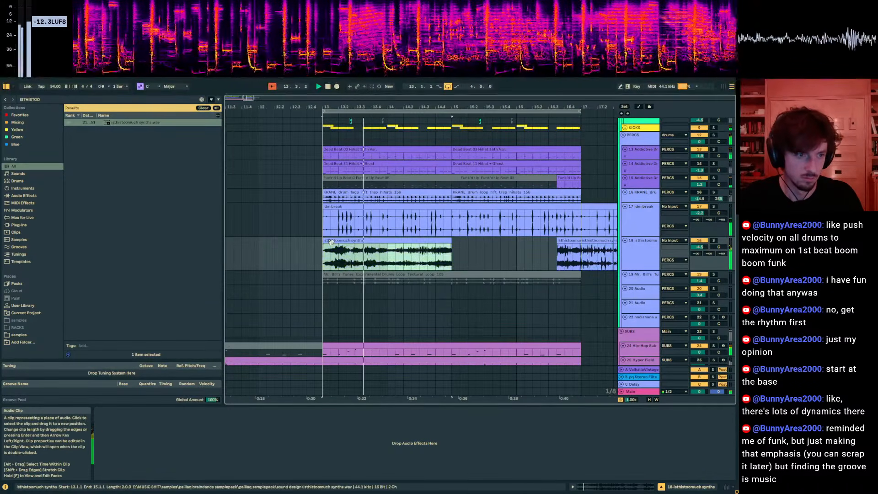
key(ctrl+v)
key(space)
key(space)
Rearrange the isthistoomuch synths pieces, keeping a one-beat hit at 13.1.1 and a deactivated piece from 13.3.3 to 14.3.3.
click(459, 238)
click(460, 236)
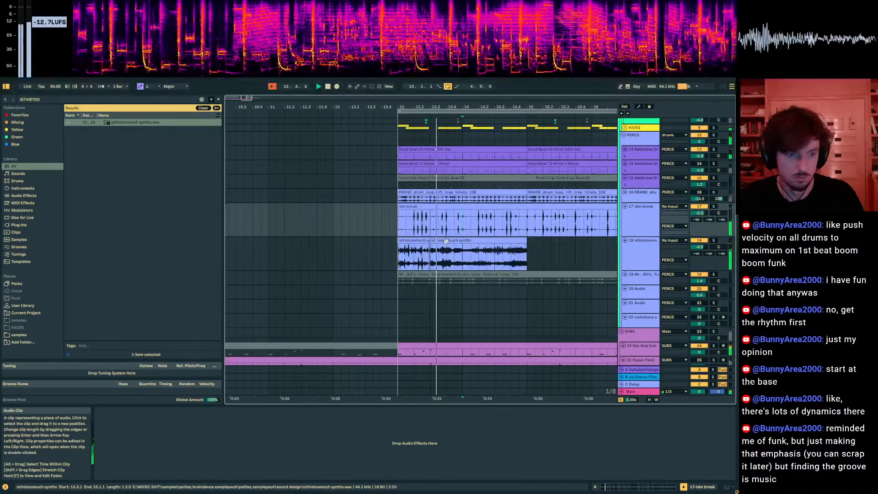
drag(429, 241, 576, 239)
click(517, 260)
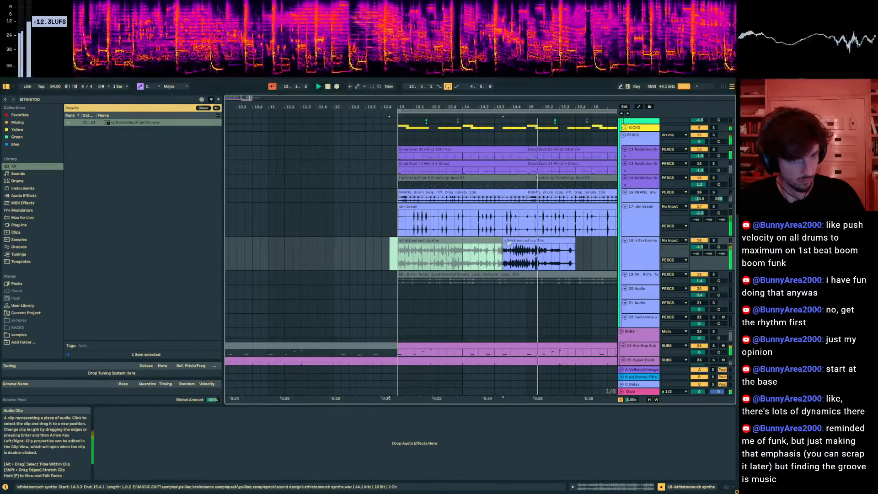
drag(519, 107, 399, 106)
drag(413, 240, 530, 245)
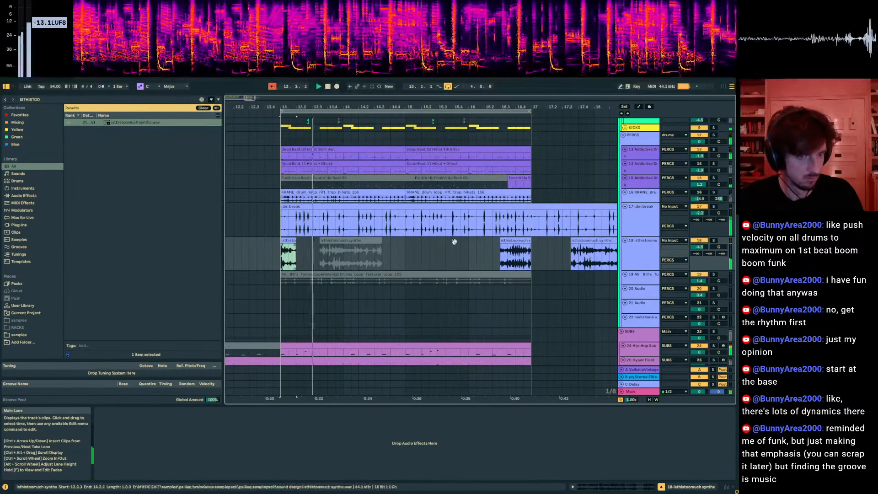
Nudge the isthistoomuch synths piece near the end of bar 16 so it starts at 16.3.3.
drag(517, 241, 518, 241)
click(609, 251)
scroll(524, 249, right, 2)
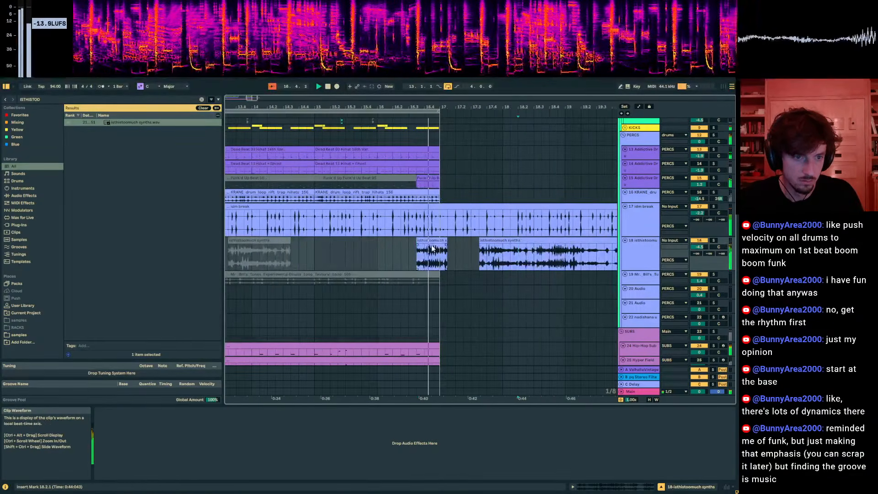
drag(427, 107, 559, 110)
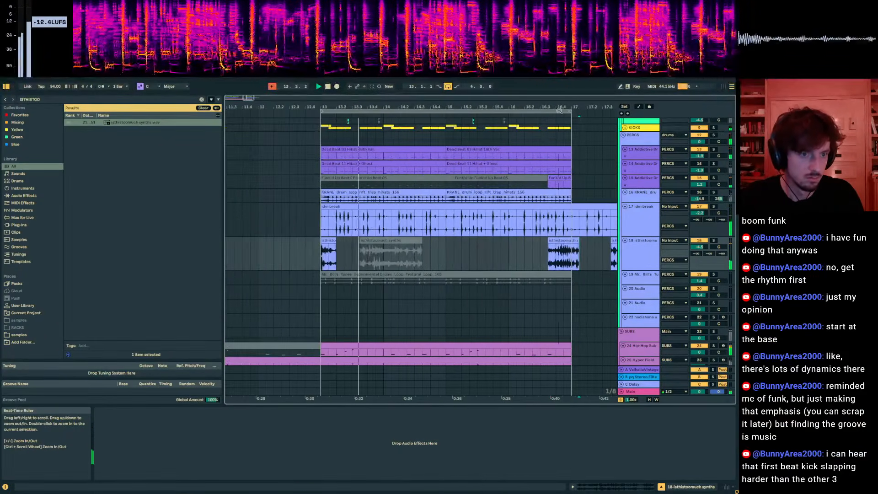
drag(575, 254, 595, 255)
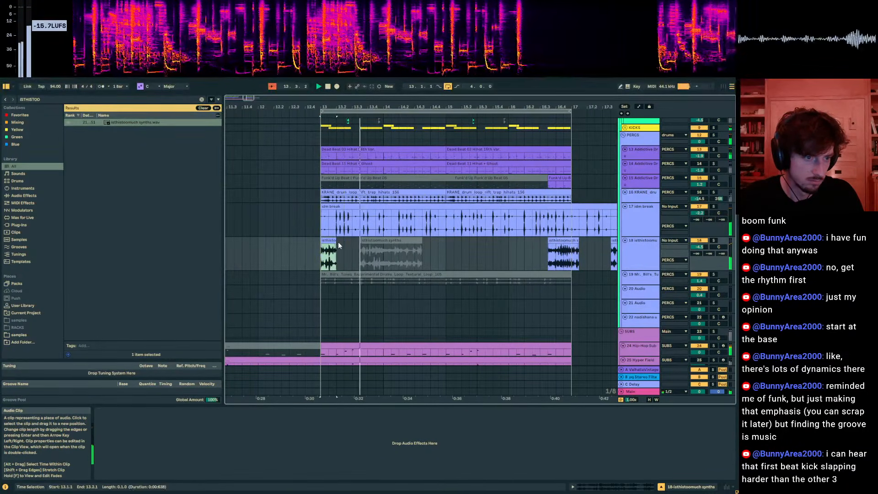
Play the loop from just before bar 13 and raise the isthistoomuch synths track's send B.
key(space)
key(space)
click(304, 260)
key(space)
key(space)
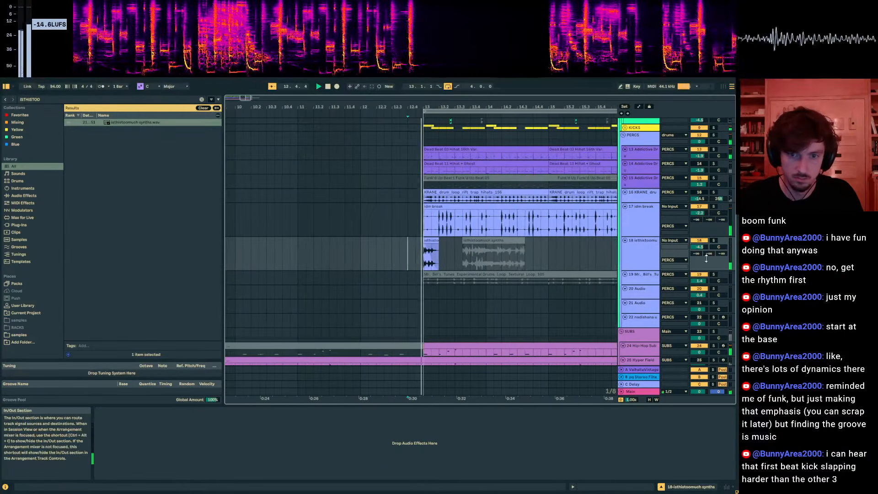
drag(709, 253, 709, 220)
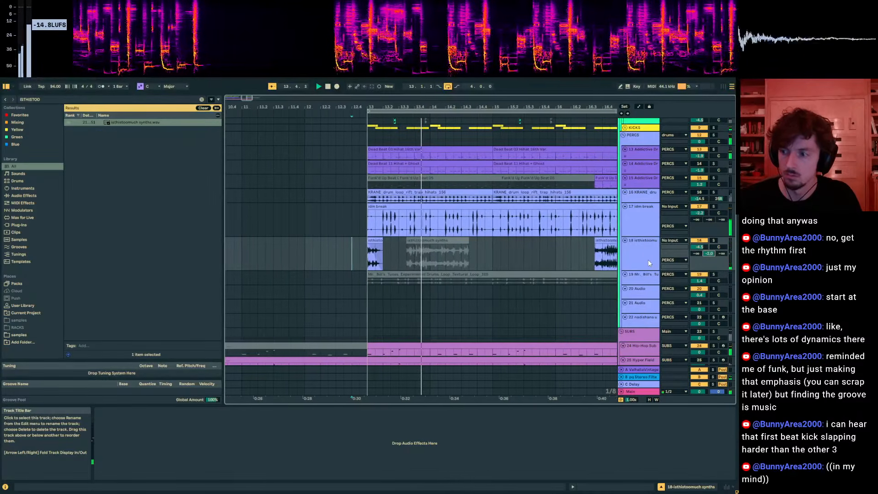
Insert another audio track below isthistoomuch synths, clear the browser search and open the samples folder.
scroll(612, 265, up, 1)
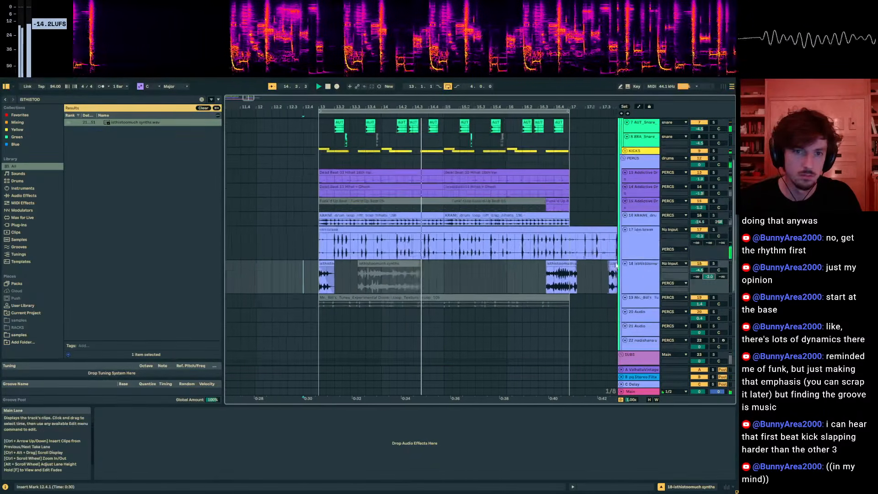
key(ctrl+t)
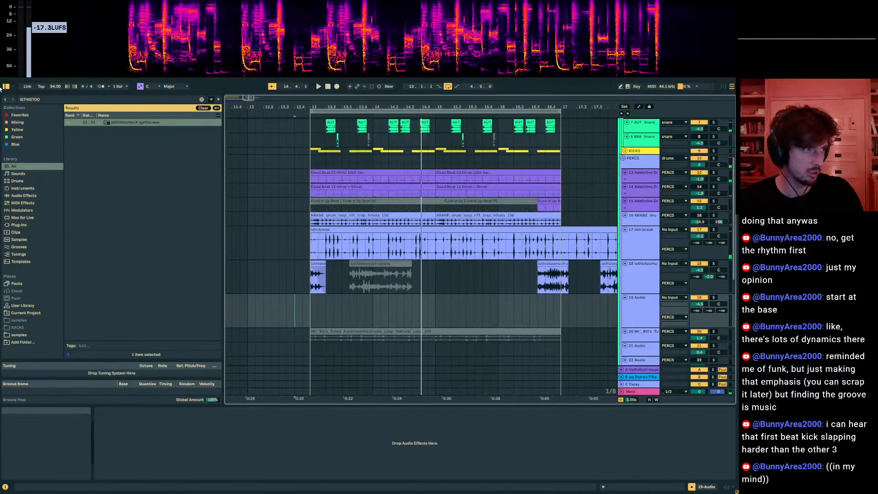
click(20, 99)
key(BackSpace)
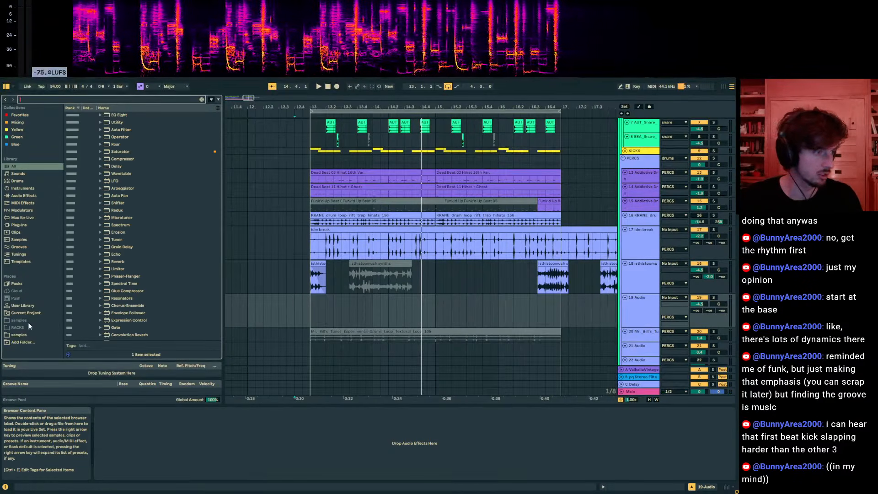
click(19, 335)
Unfold the KICKS group and play the kick layers from just before bar 13.
scroll(622, 197, up, 2)
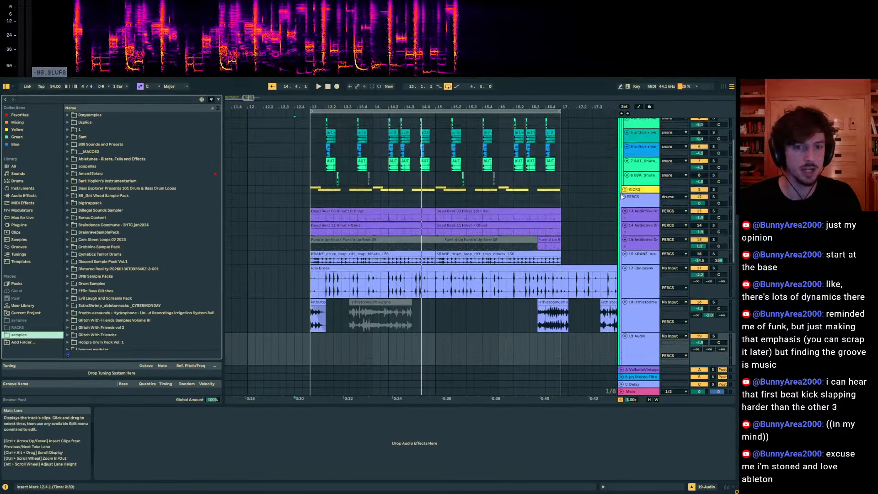
click(625, 189)
click(295, 216)
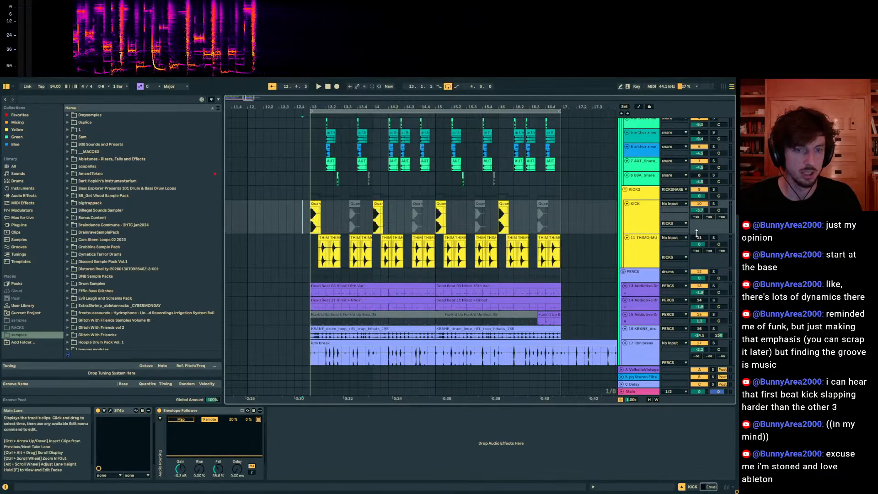
key(space)
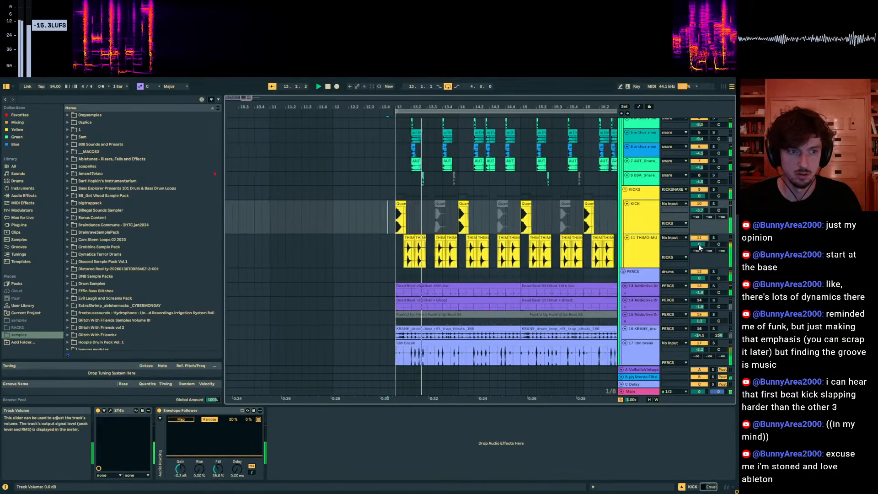
Deactivate the THIMO-MUELLER kick-loop clips at 13.4.1 and around 13.1.3.
drag(405, 107, 398, 147)
click(495, 238)
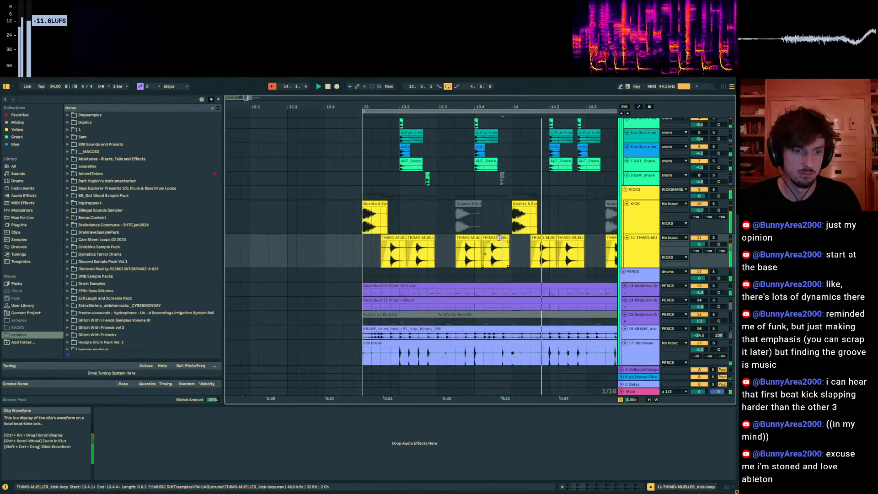
key(0)
click(395, 238)
key(0)
key(space)
click(419, 238)
click(368, 240)
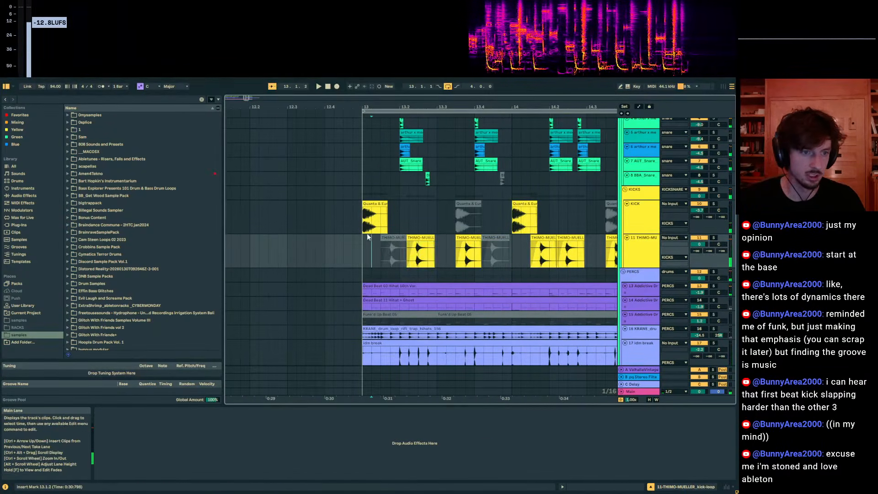
Search the browser for Erosion, load its Hiss preset onto the KICK track, reduce the Amount and play the kicks.
click(353, 218)
click(43, 100)
text(EROSION)
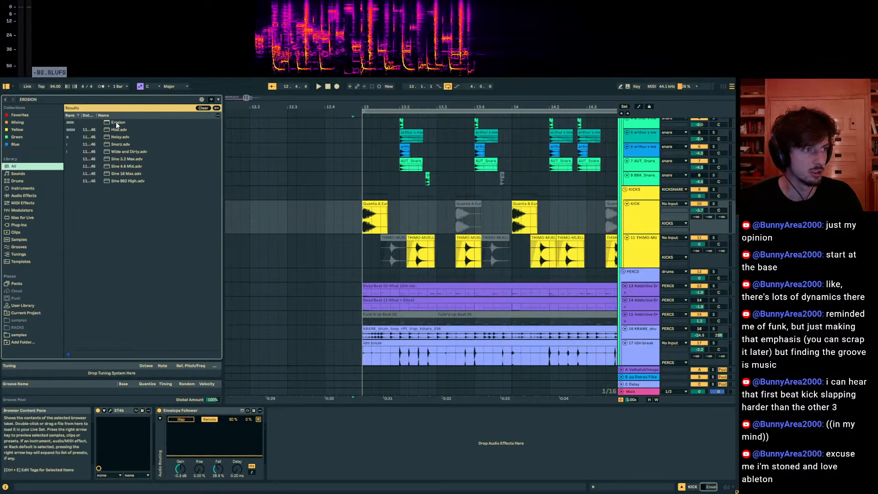
click(114, 130)
double_click(114, 130)
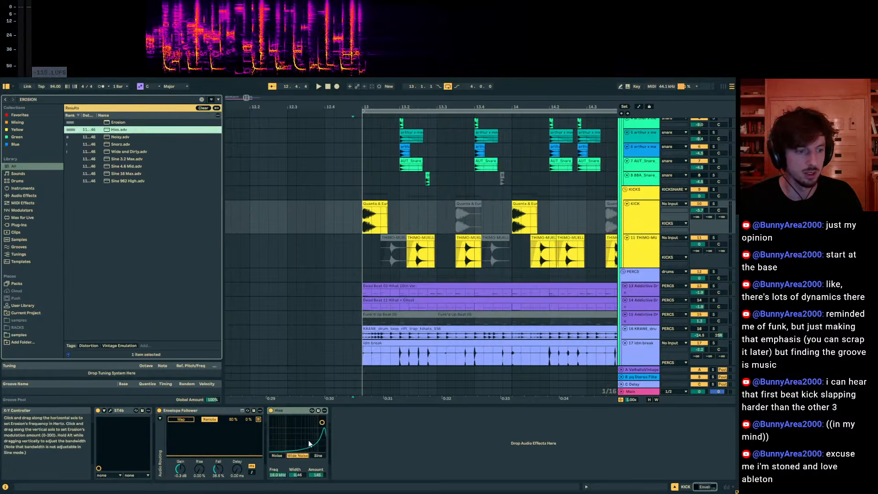
drag(313, 442, 324, 431)
key(space)
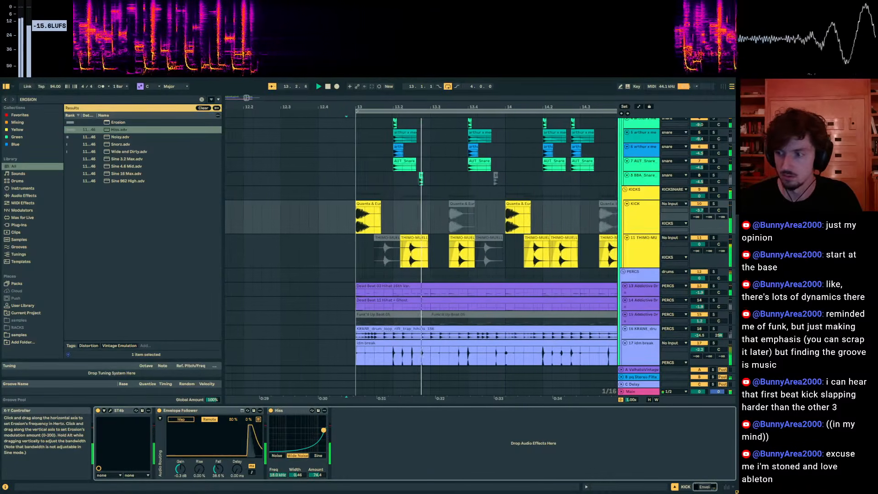
Move the THIMO-MUELLER kick-loop clip at 13.3.3 over the deactivated one so it starts at 13.4.1.
scroll(373, 206, down, 3)
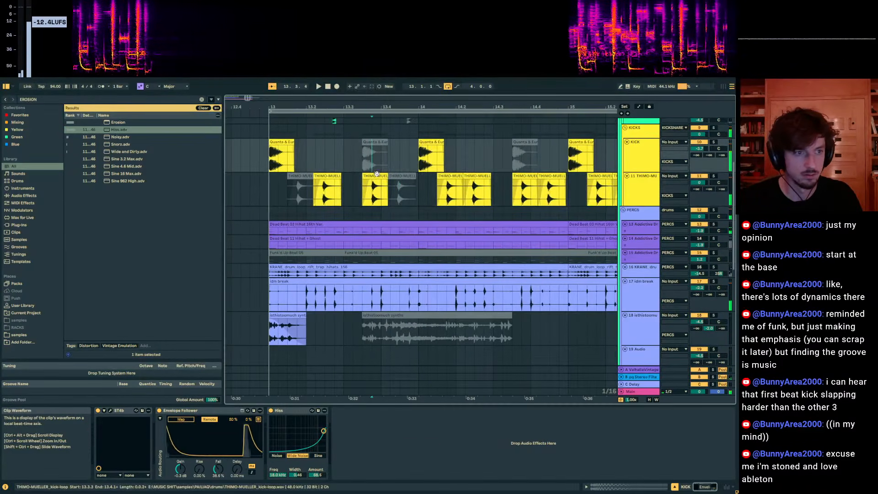
click(373, 185)
drag(373, 185, 399, 185)
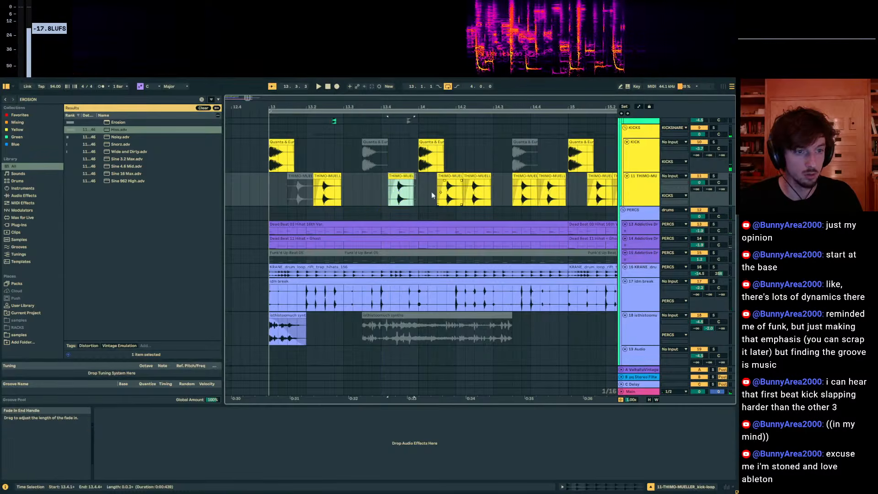
click(309, 194)
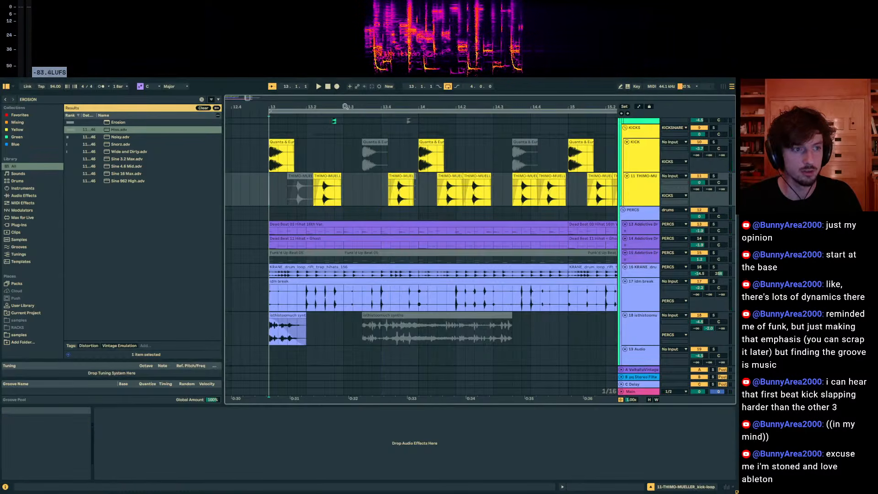
Examine the percussion, sub and chord tracks and play the arrangement from 12.4.1.
drag(354, 113, 354, 107)
scroll(370, 268, down, 3)
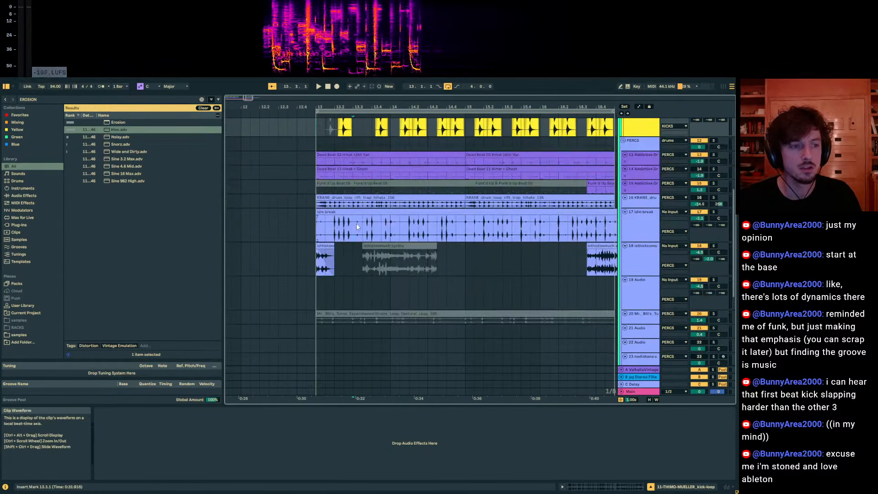
click(326, 214)
scroll(325, 215, down, 5)
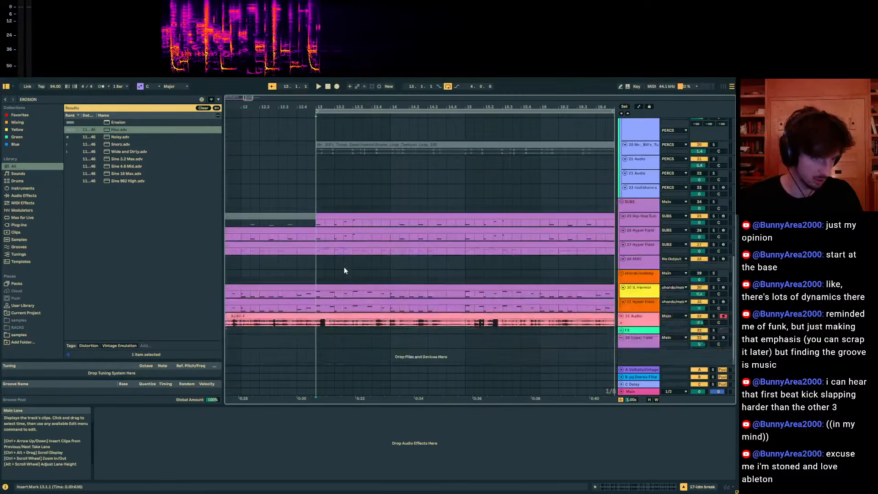
click(309, 192)
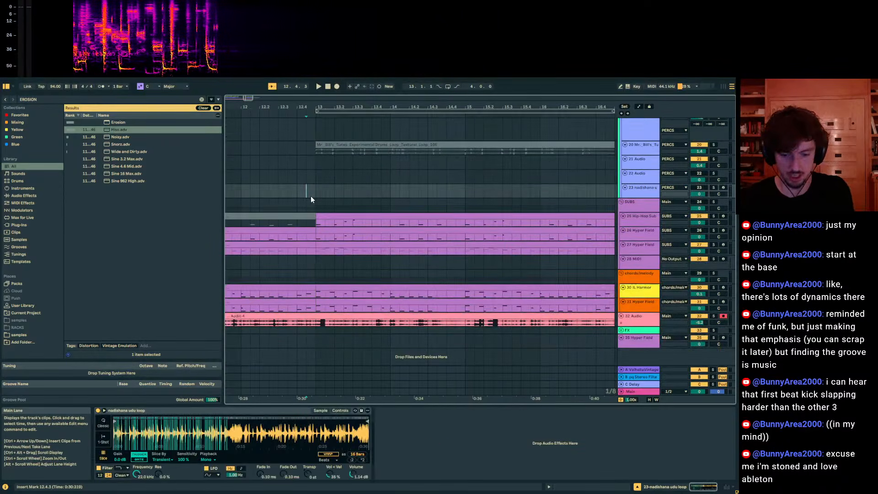
key(ctrl+l)
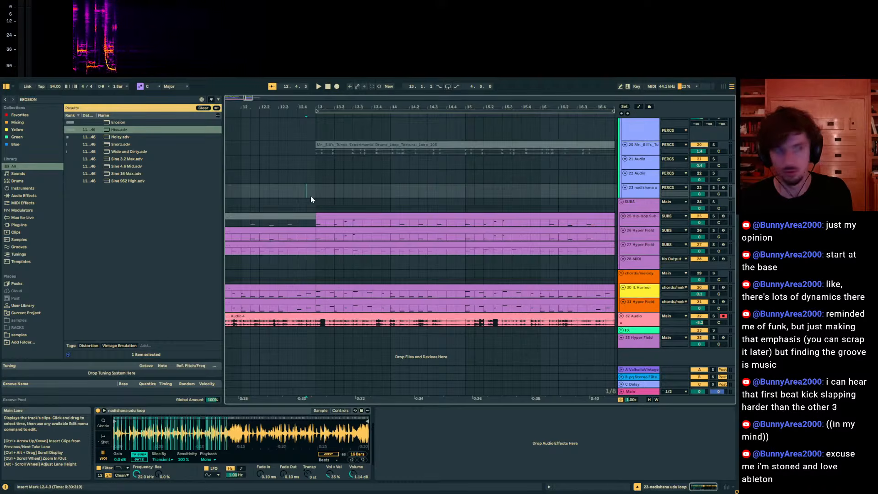
key(ctrl+l)
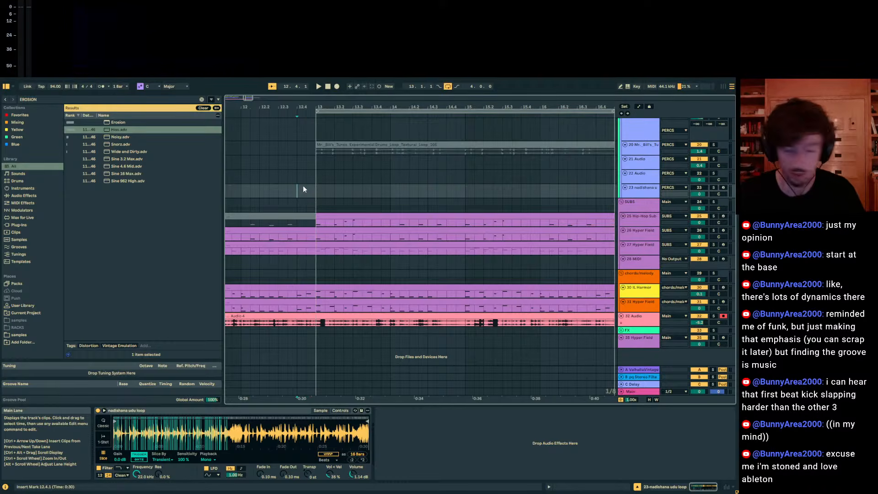
key(space)
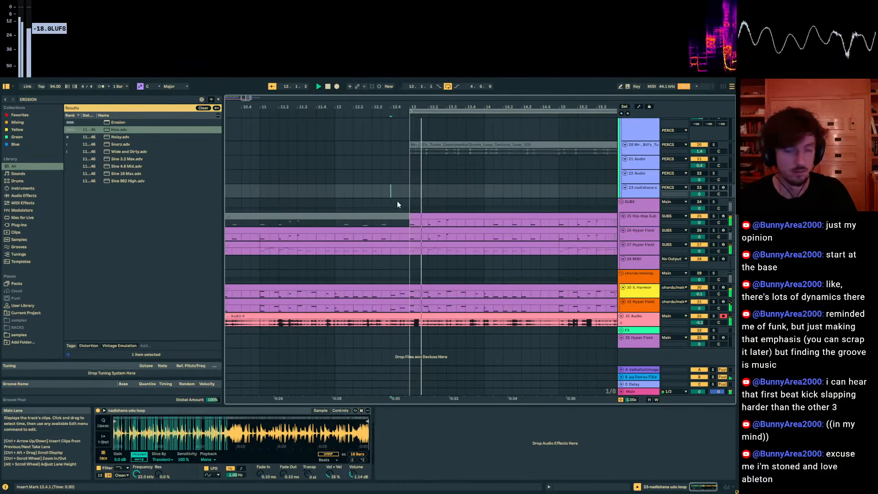
scroll(460, 240, up, 10)
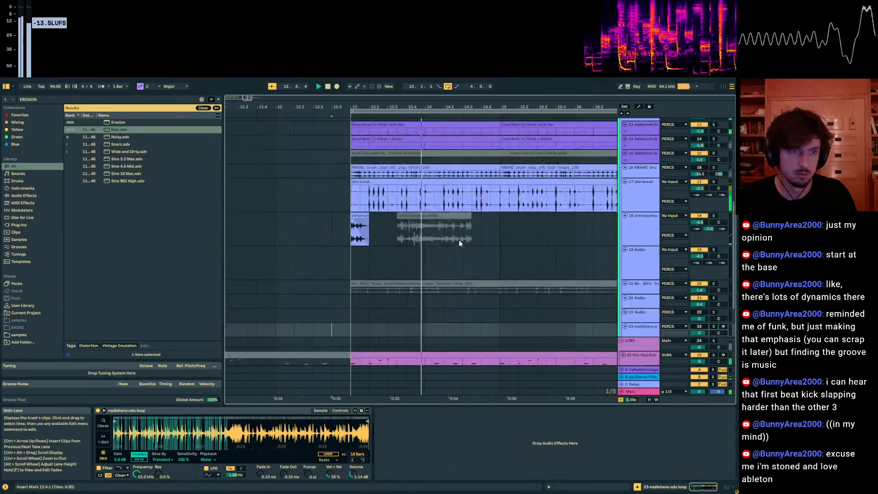
Move the second THIMO-MUELLER kick-loop clip in bar 15 so it starts at 15.2.3, and restart playback.
scroll(415, 238, up, 3)
click(426, 177)
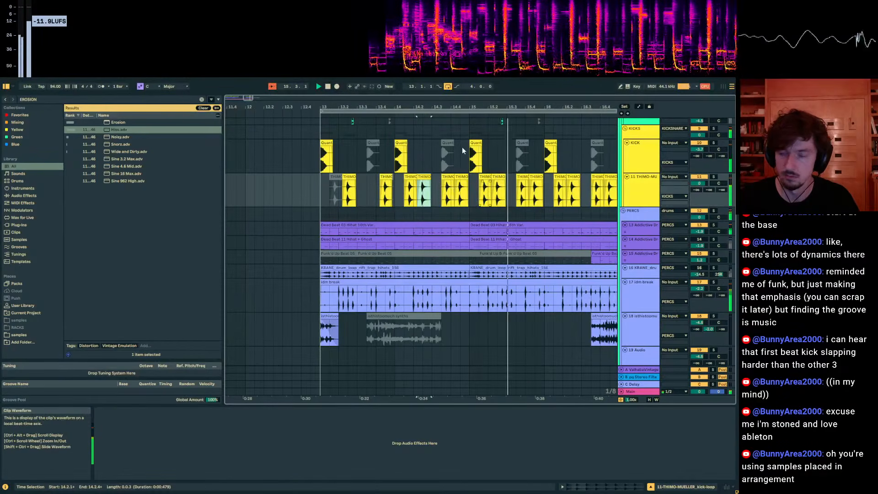
click(502, 177)
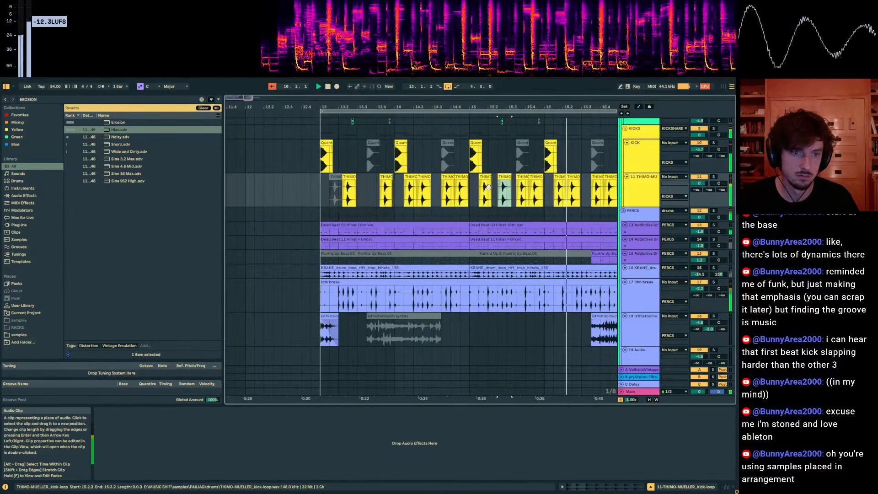
click(461, 195)
key(space)
key(space)
Deactivate the first THIMO-MUELLER kick-loop clip in bar 15 and play from the kick clips in late bar 14.
drag(408, 106, 408, 106)
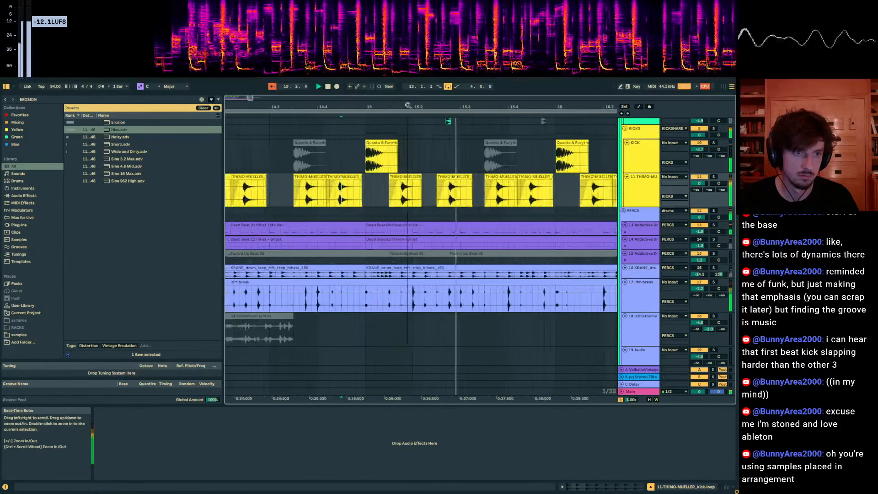
key(0)
click(313, 177)
key(space)
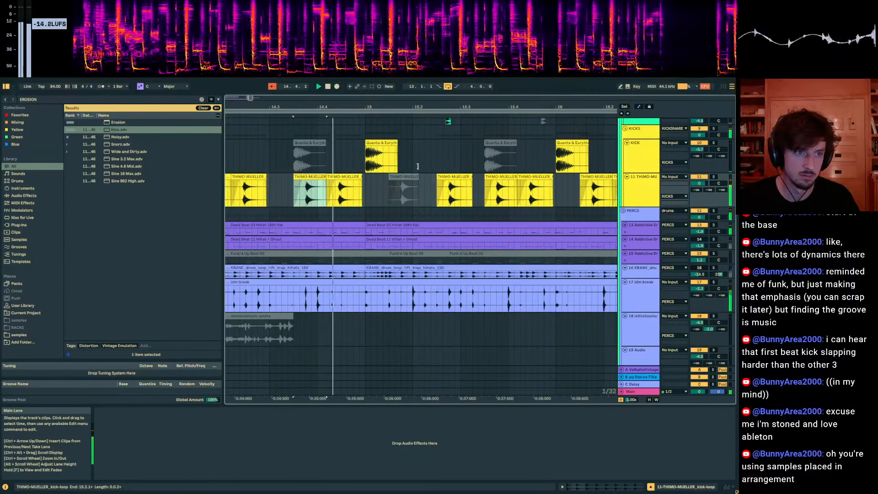
Nudge the last THIMO-MUELLER kick-loop clip of bar 14 later by a 1/32 grid step.
drag(380, 105, 402, 114)
click(387, 176)
key(space)
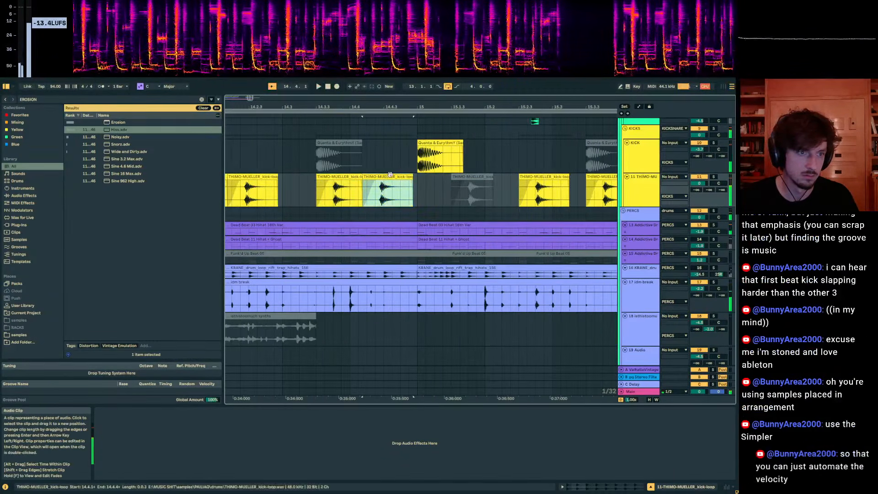
drag(387, 177, 395, 177)
Lower the KICK track's Hiss Amount and automate it to fall to zero from 13.1.1 to just after 13.2.
drag(384, 109, 480, 91)
click(292, 159)
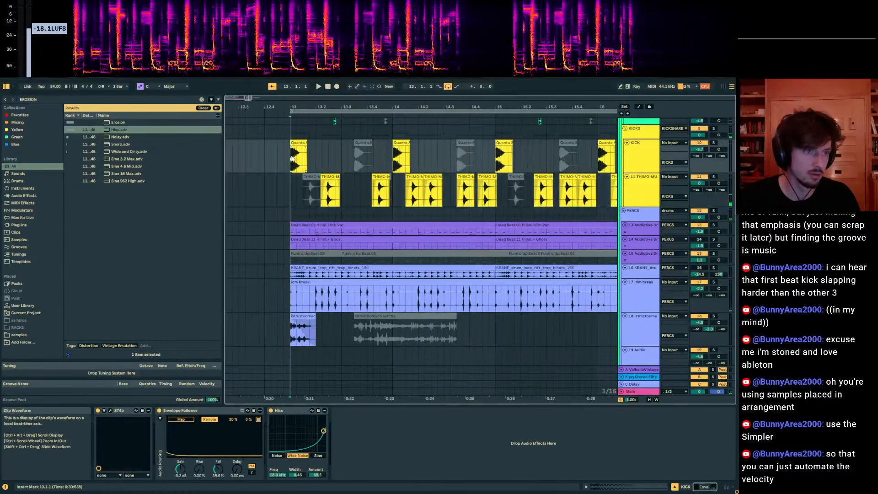
key(space)
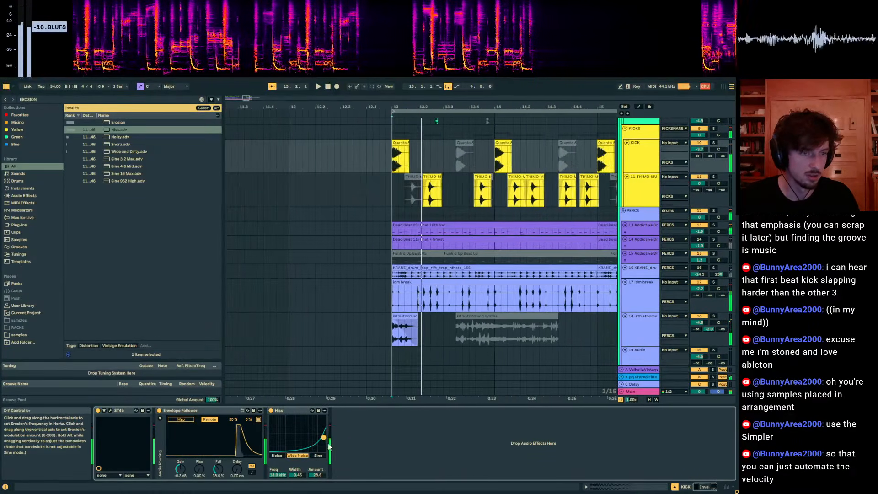
key(a)
drag(391, 163, 427, 172)
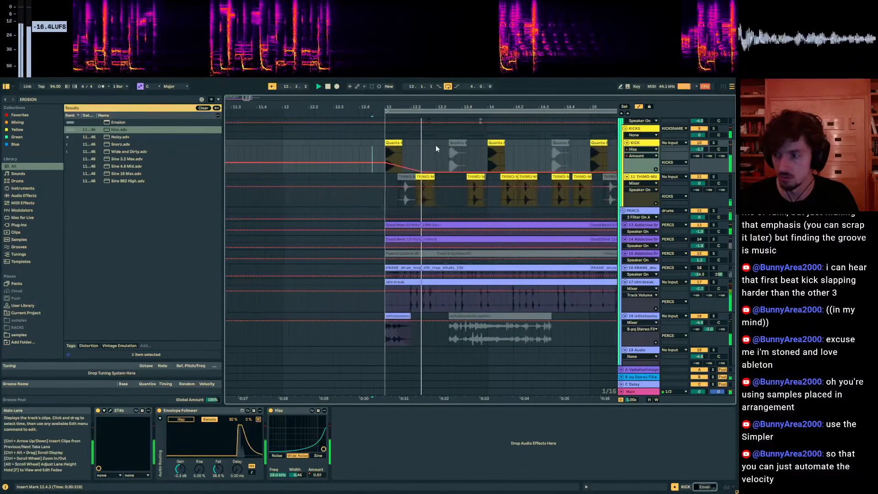
key(a)
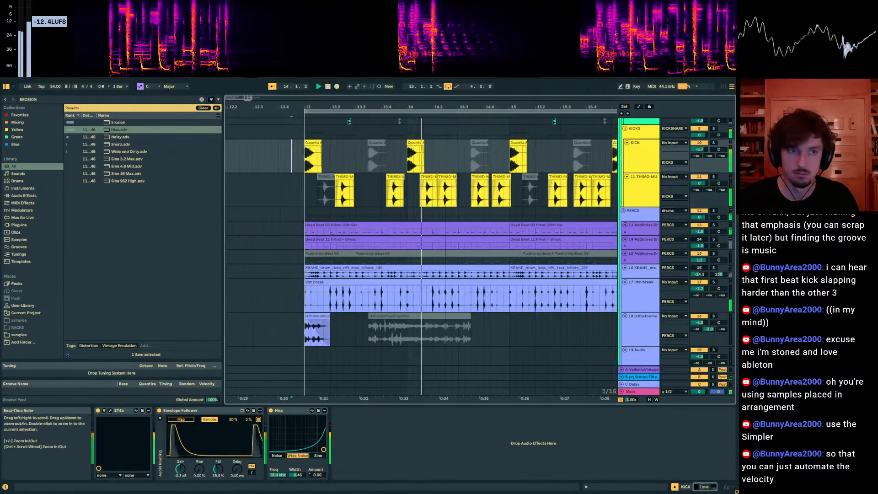
Deactivate the first THIMO-MUELLER kick-loop clip in bar 14, clear the browser search and play from 14.4.3.
click(383, 179)
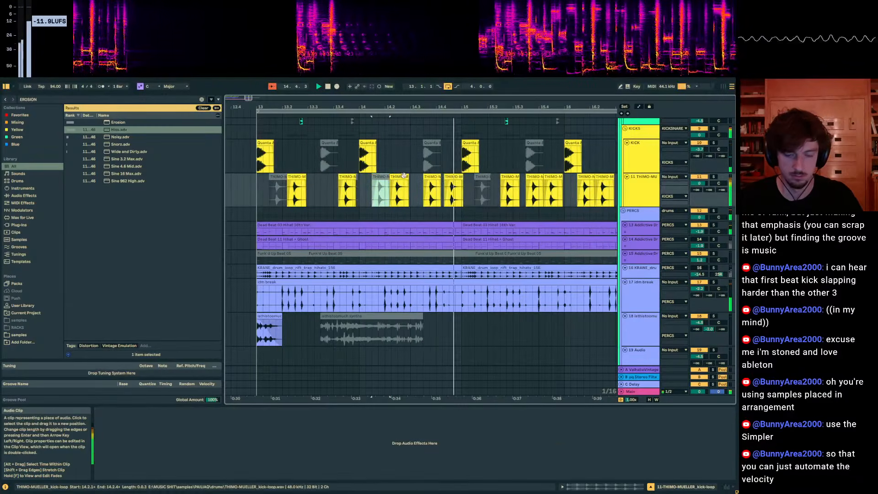
click(449, 160)
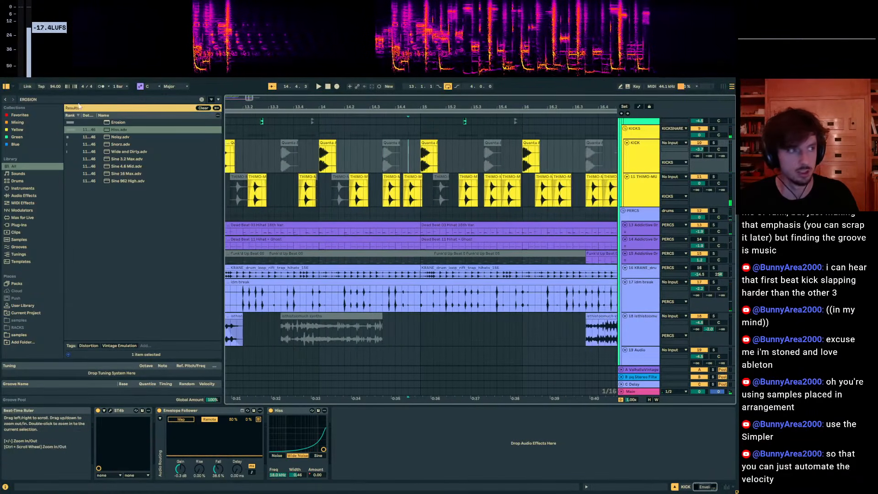
scroll(401, 265, down, 4)
click(407, 204)
key(space)
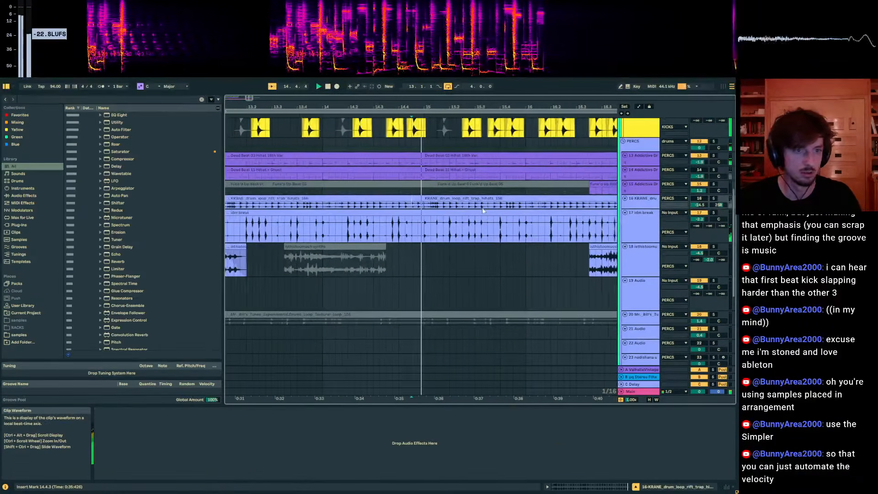
Delete the tail of the isthistoomuch synths clip between 17.1.1 and 17.1.3.
scroll(637, 218, up, 3)
scroll(531, 250, down, 2)
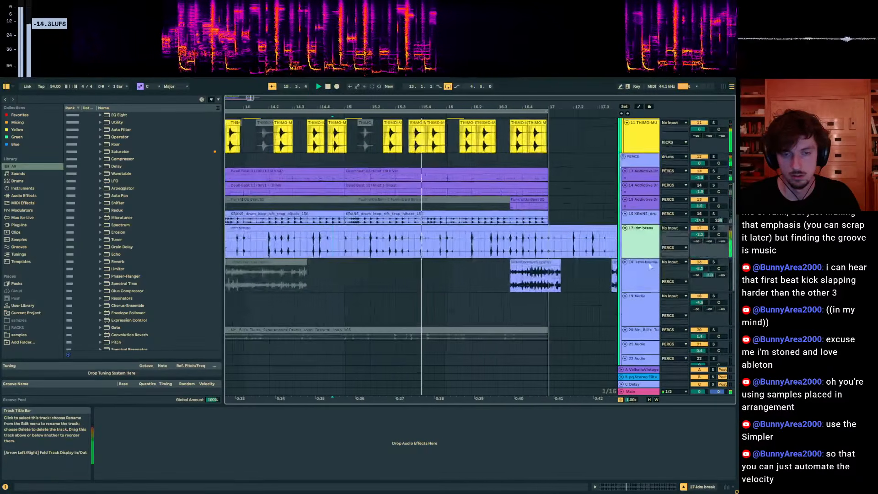
click(531, 249)
click(526, 249)
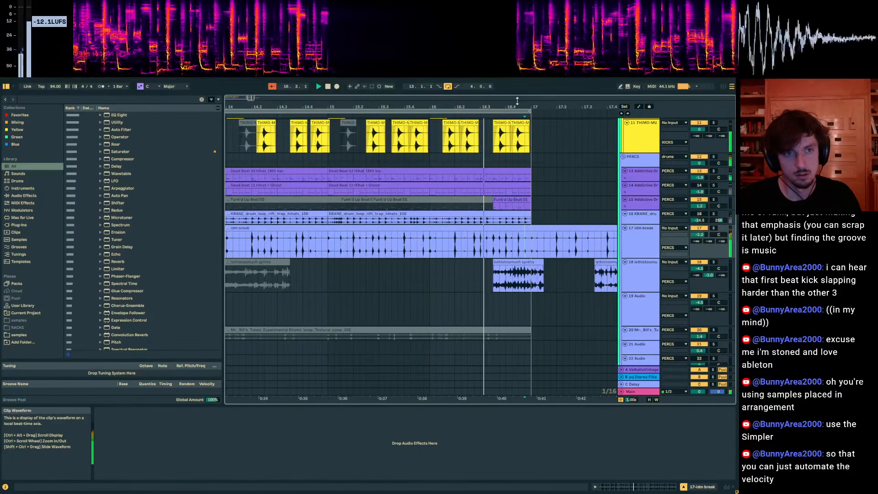
mouse_move(520, 106)
mouse_down()
mouse_move(520, 82)
mouse_move(520, 118)
mouse_up()
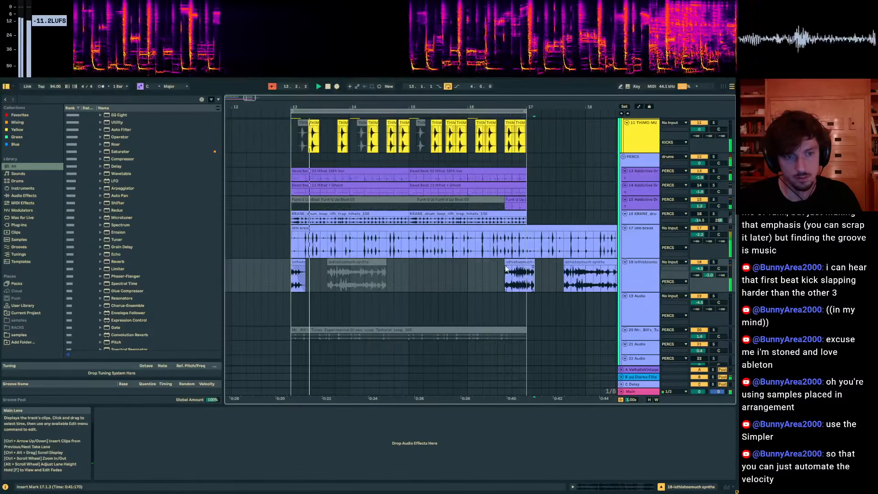
drag(538, 282, 529, 282)
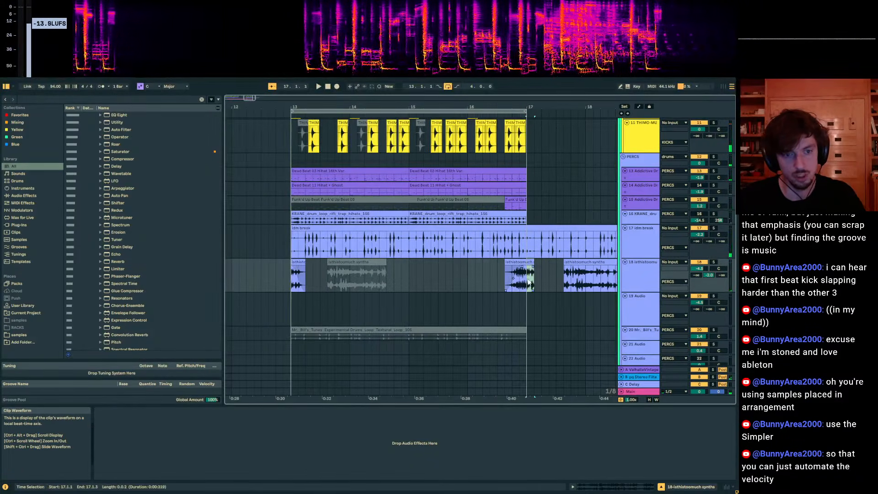
key(Delete)
Insert an empty audio track directly below the isthistoomuch synths track.
scroll(553, 257, down, 3)
click(642, 243)
click(640, 224)
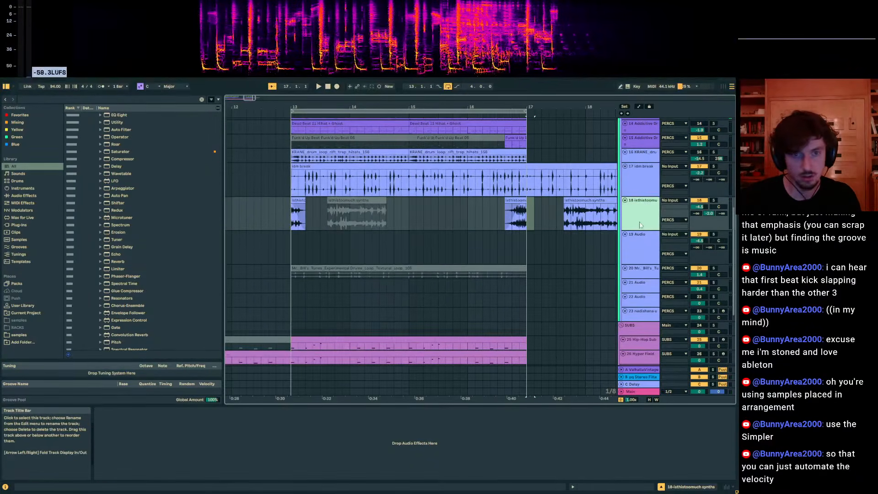
key(ctrl+t)
click(43, 100)
scroll(605, 186, up, 10)
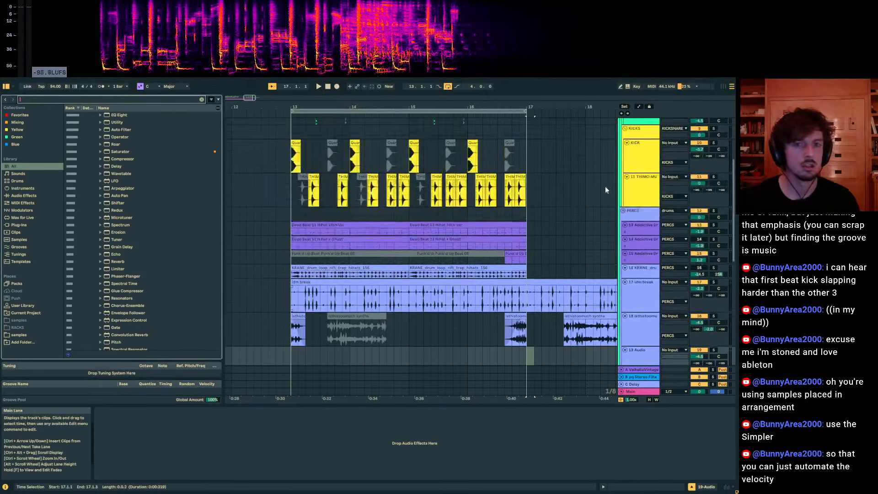
Fold the drums group, insert an audio track beneath it and set that track's input to drums.
click(621, 122)
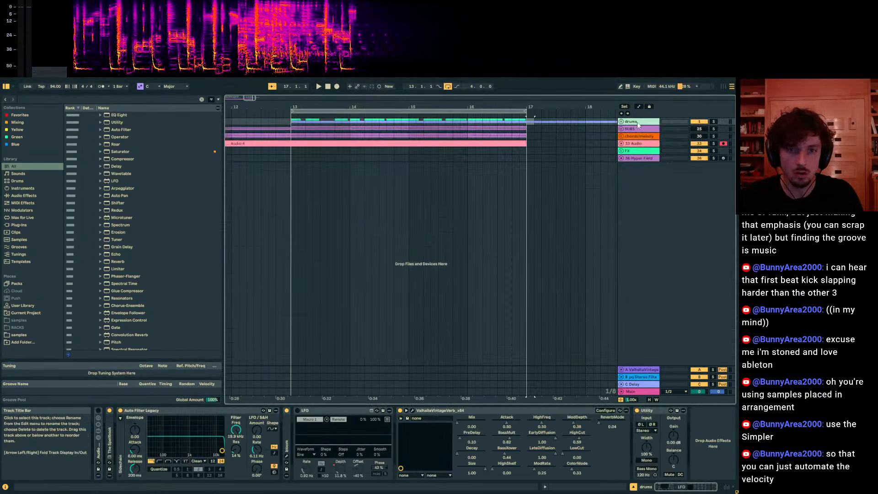
click(642, 129)
click(670, 129)
click(677, 155)
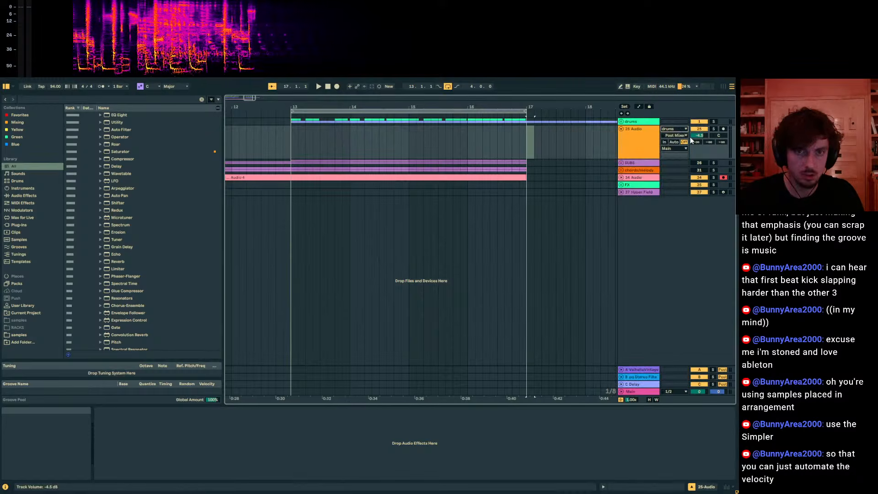
Record the drums onto the resample track over bars 13–17, meanwhile moving the isthistoomuch synths track out of the drums group to below it.
click(337, 86)
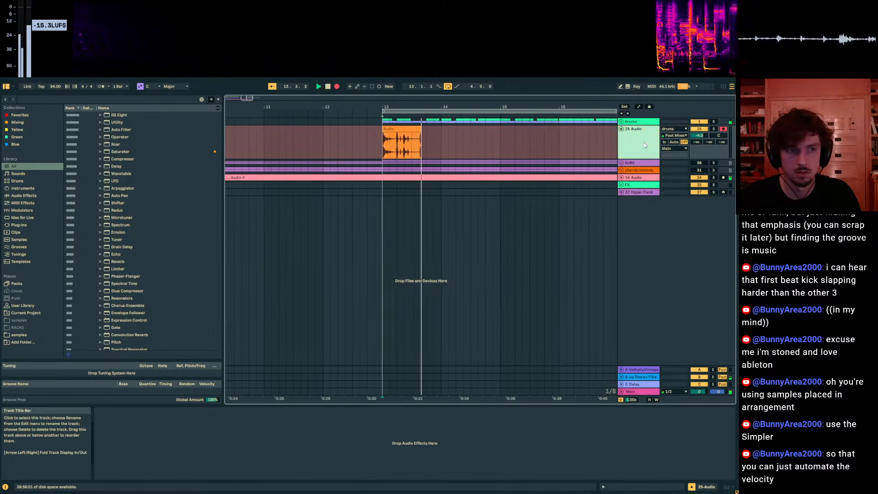
click(622, 122)
scroll(634, 183, down, 10)
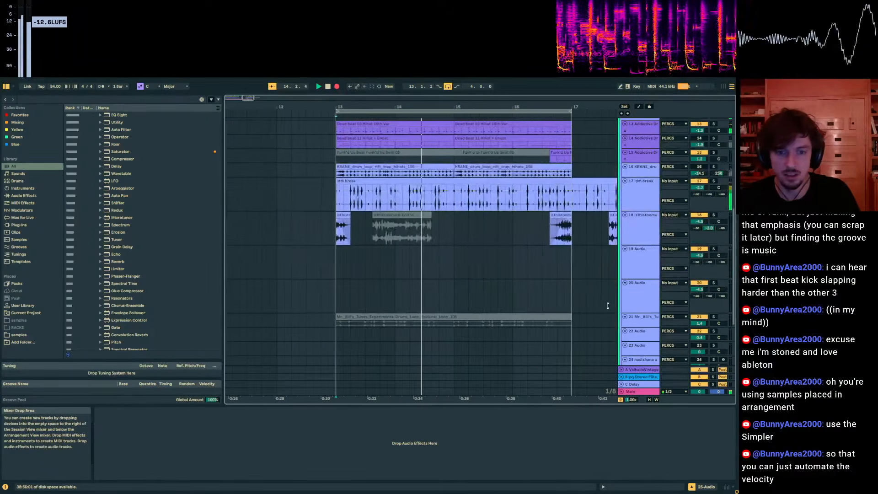
scroll(635, 183, up, 2)
drag(638, 168, 640, 346)
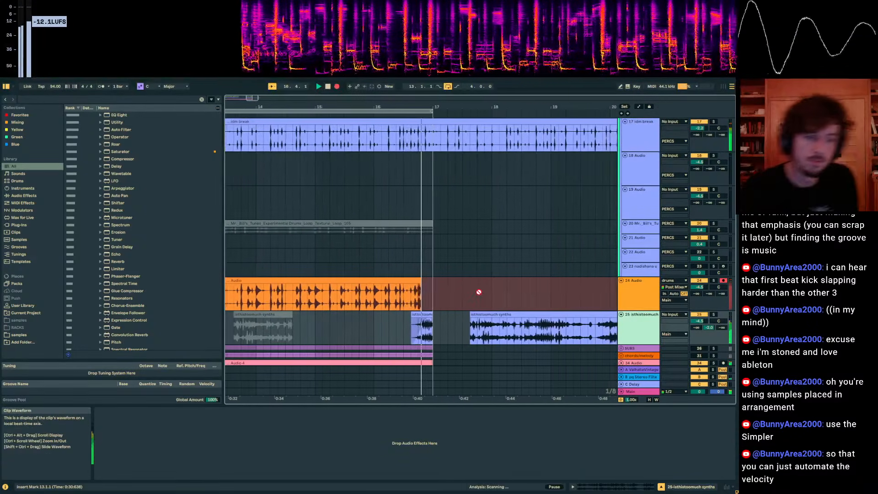
drag(443, 105, 380, 96)
key(space)
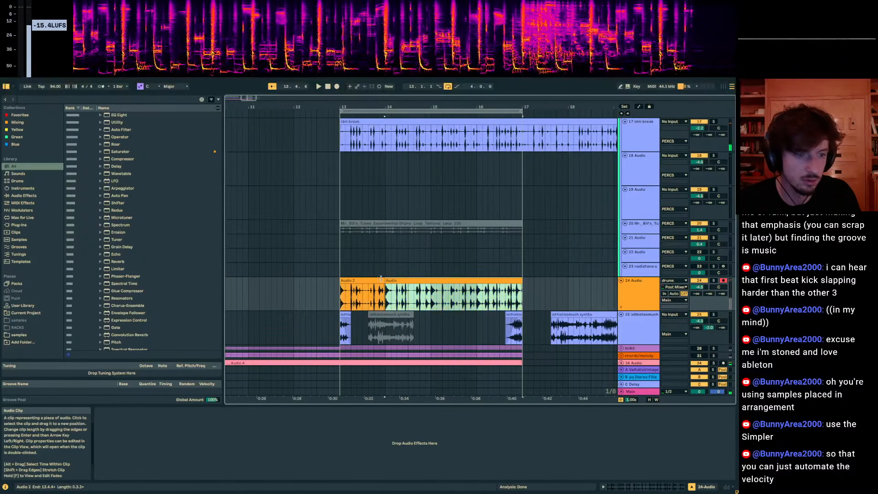
Solo the recorded drums track, reset its volume to 0 dB and play the recording.
click(611, 486)
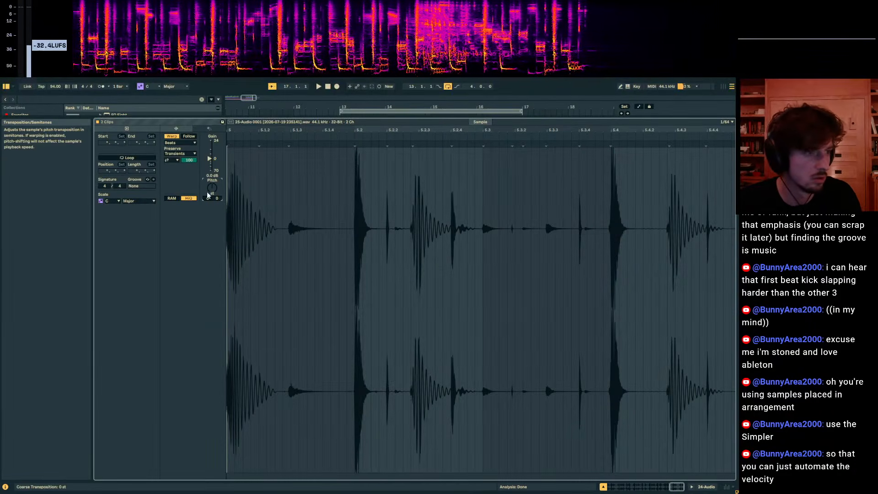
key(space)
click(706, 486)
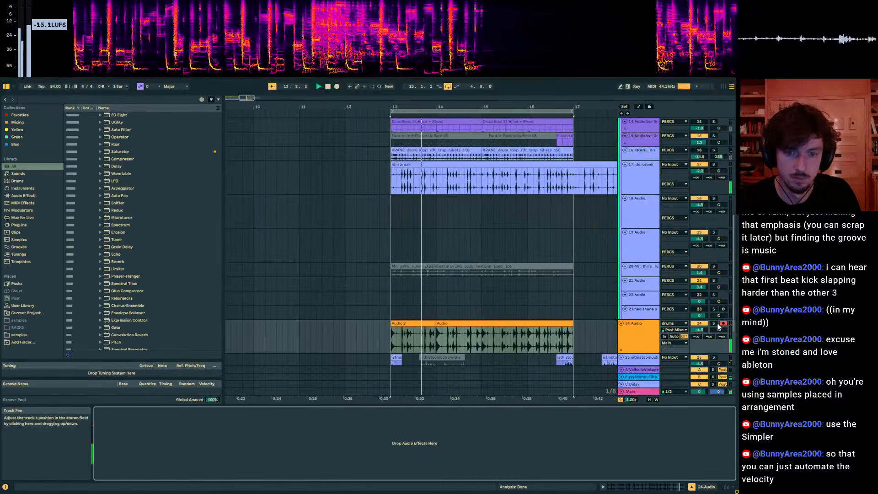
click(713, 324)
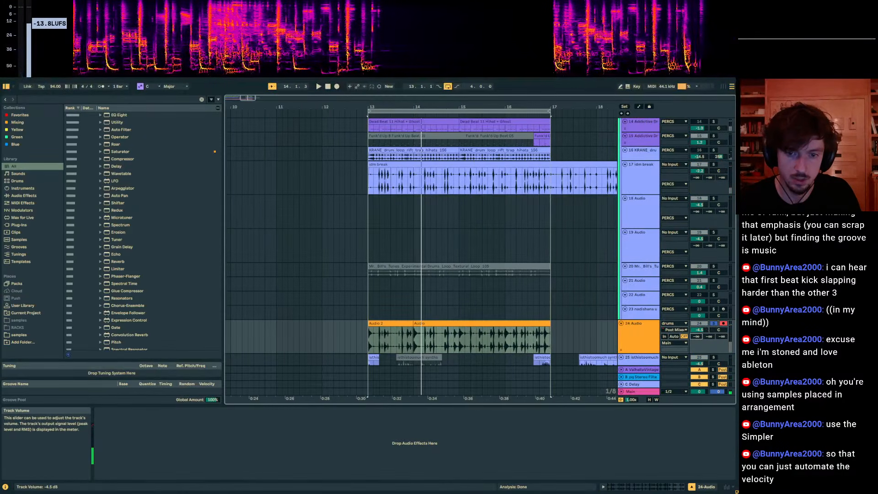
double_click(699, 329)
key(space)
Search the browser for flatline and load the Flatline.adv preset onto the recorded drums track.
click(53, 100)
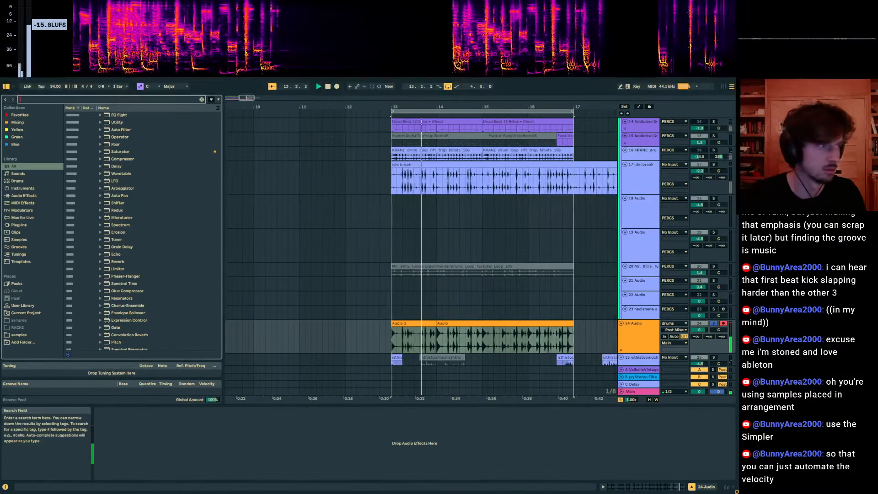
text(flatline)
key(Down)
key(Return)
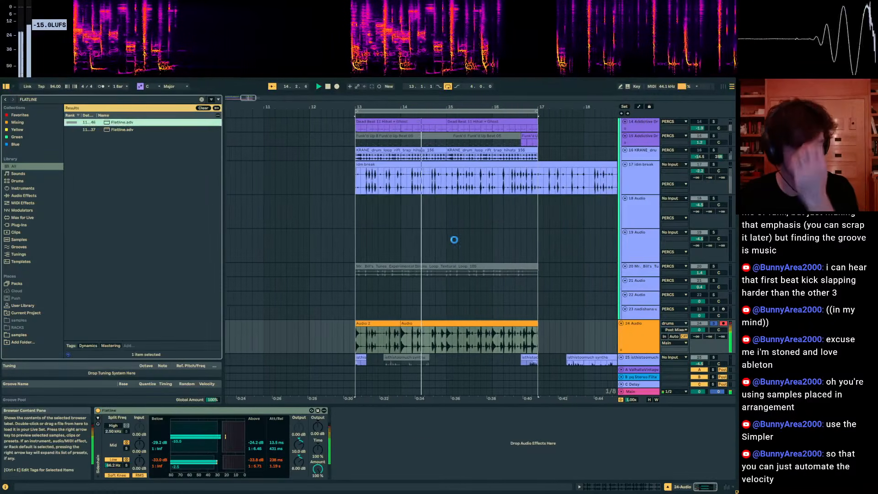
Add an Auto Filter to the recorded drums track and place it before Flatline.
click(53, 100)
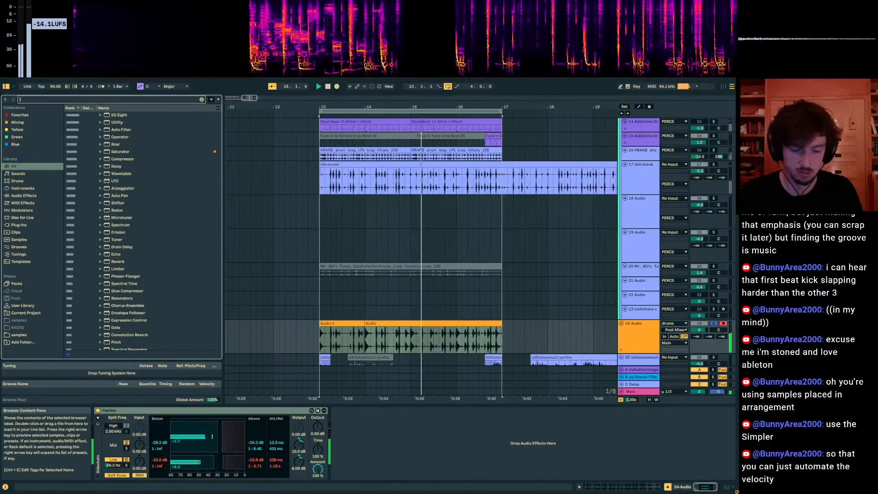
text(auto filt)
key(Down)
key(Return)
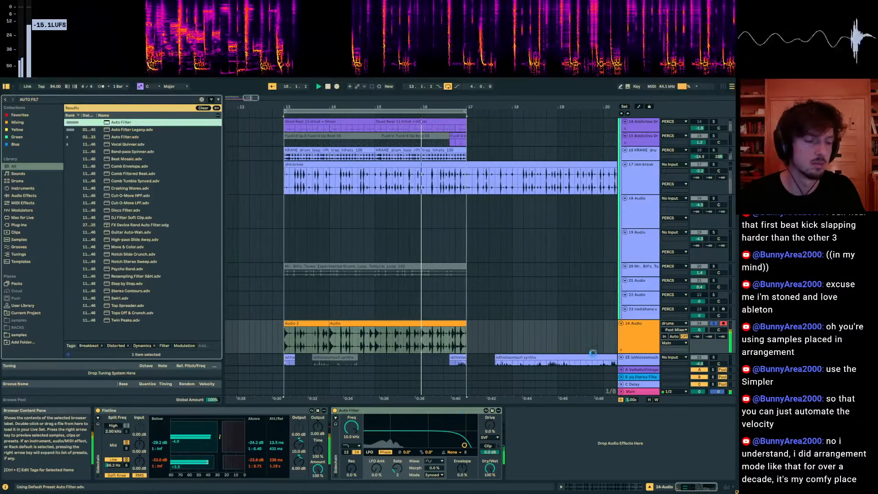
drag(364, 411, 272, 421)
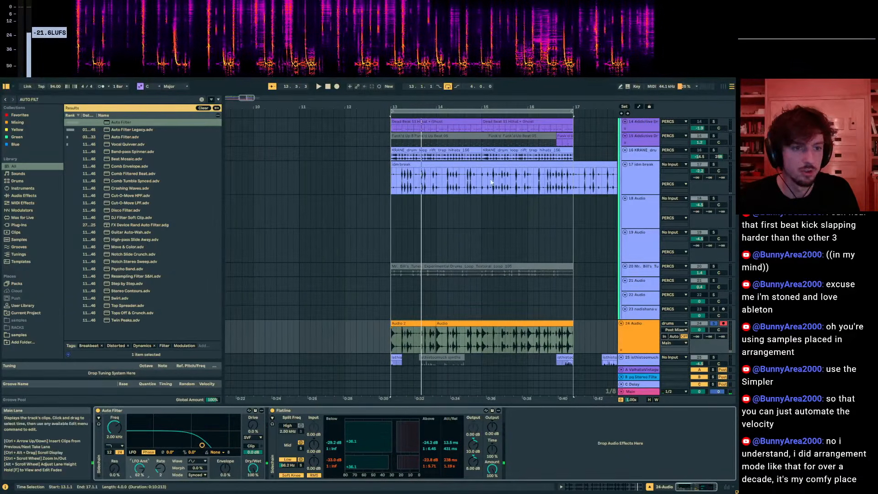
Set the Auto Filter's resonance to 30%, LFO amount to 31%, LFO rate to 1 and LFO phase to 174° during playback.
scroll(408, 270, down, 2)
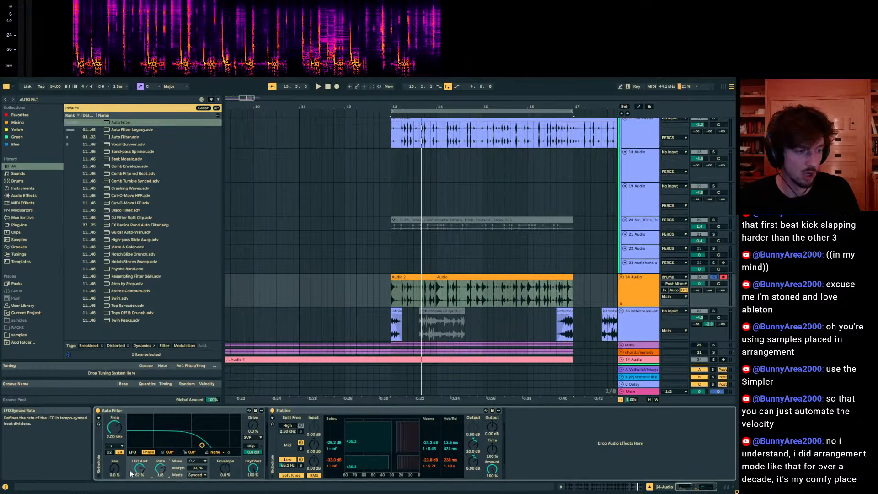
key(space)
drag(115, 469, 114, 458)
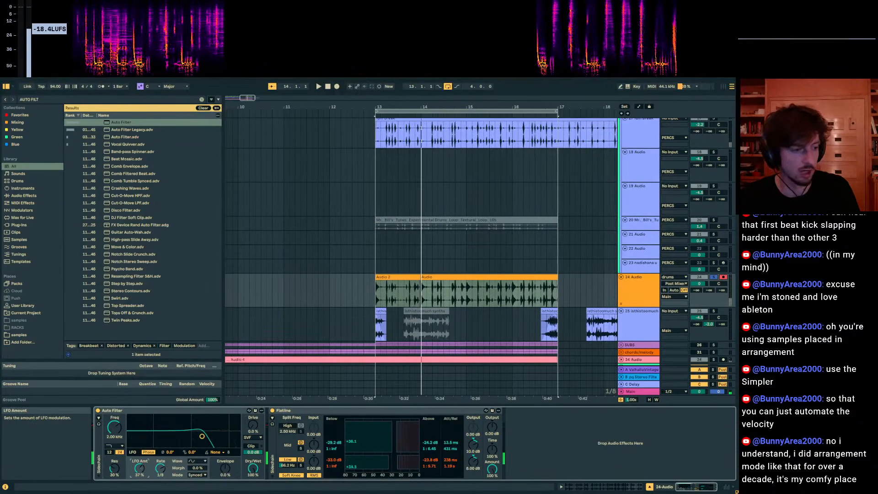
drag(140, 468, 140, 440)
key(space)
drag(161, 469, 161, 478)
key(space)
key(space)
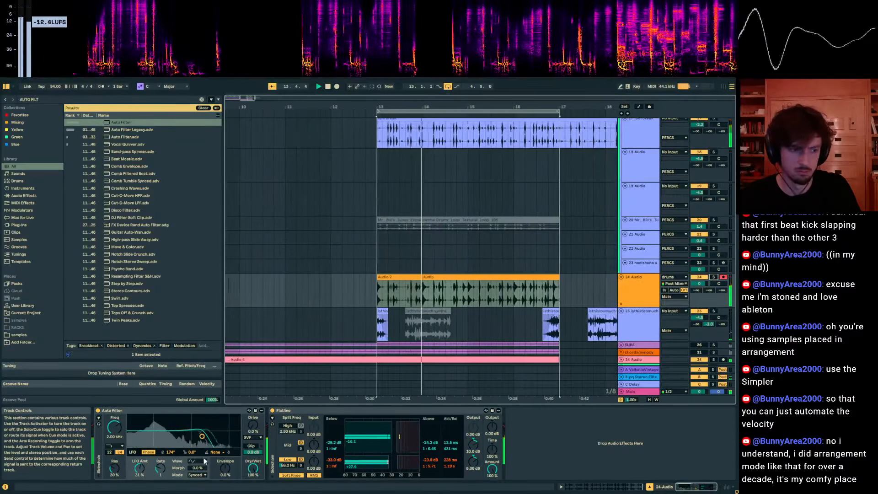
Raise the Auto Filter's LFO offset and automate it to ramp up between bars 14 and 15 on the recorded drums track.
key(space)
drag(195, 452, 195, 455)
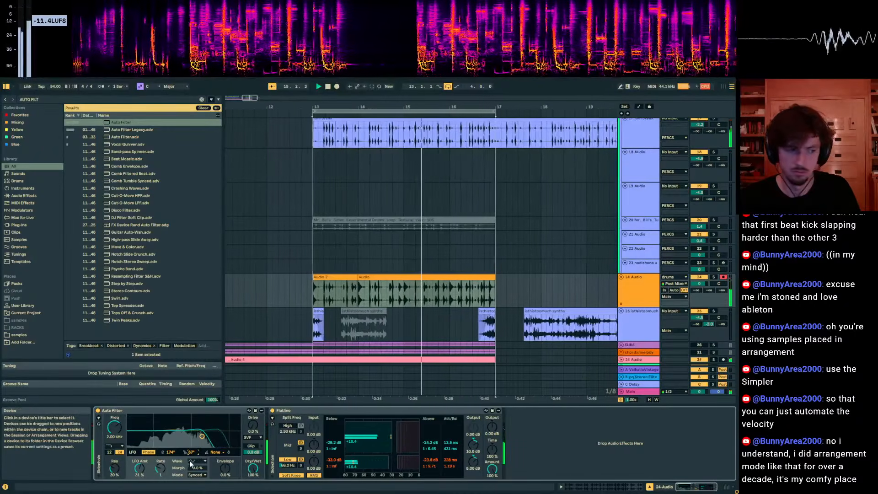
key(a)
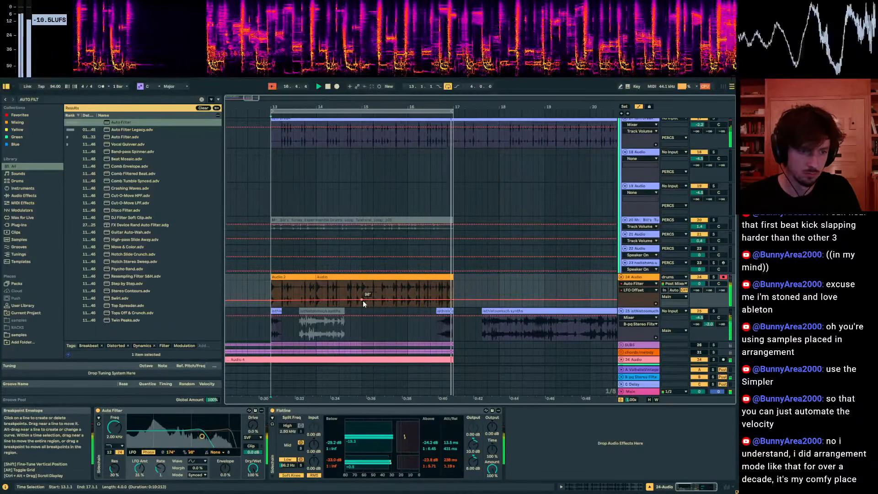
click(321, 302)
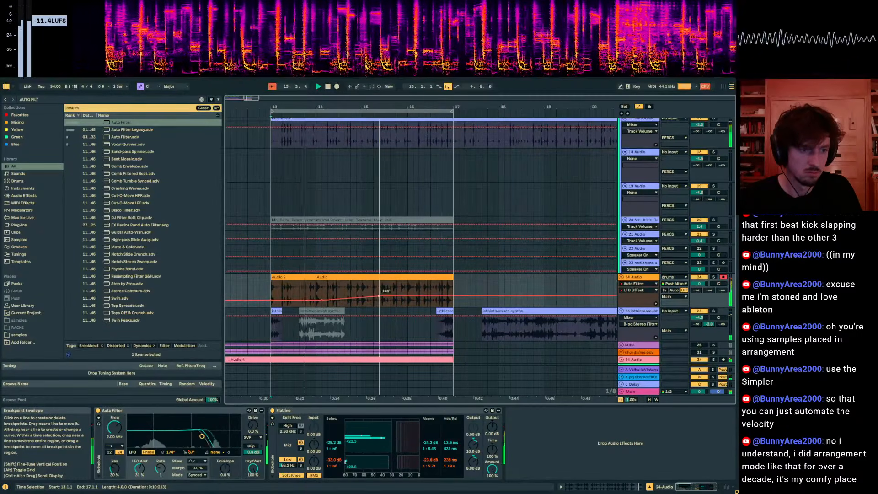
drag(385, 301, 367, 288)
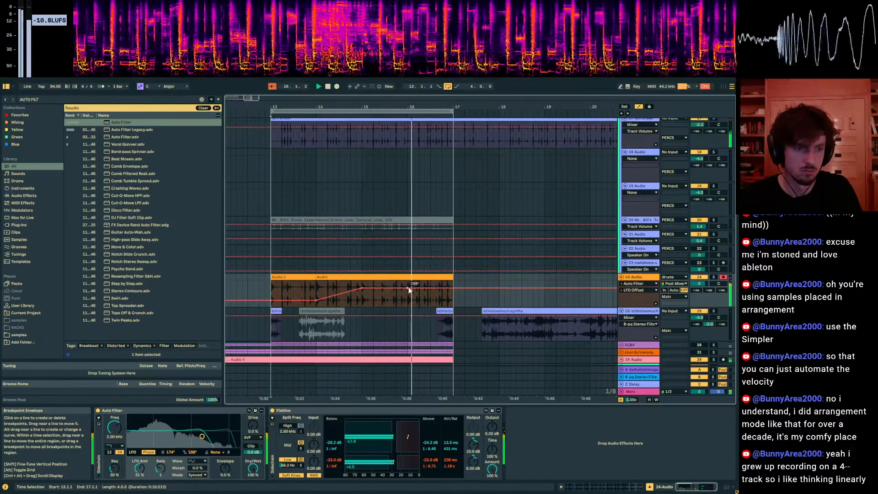
drag(414, 289, 407, 288)
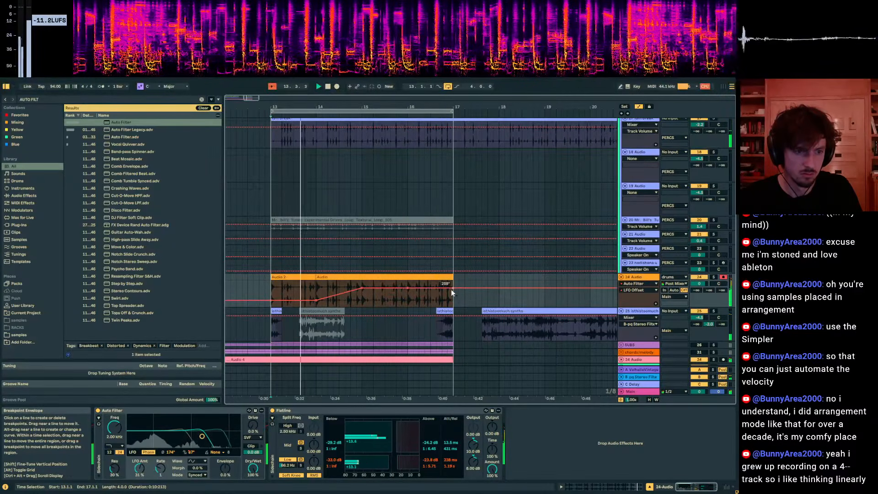
key(a)
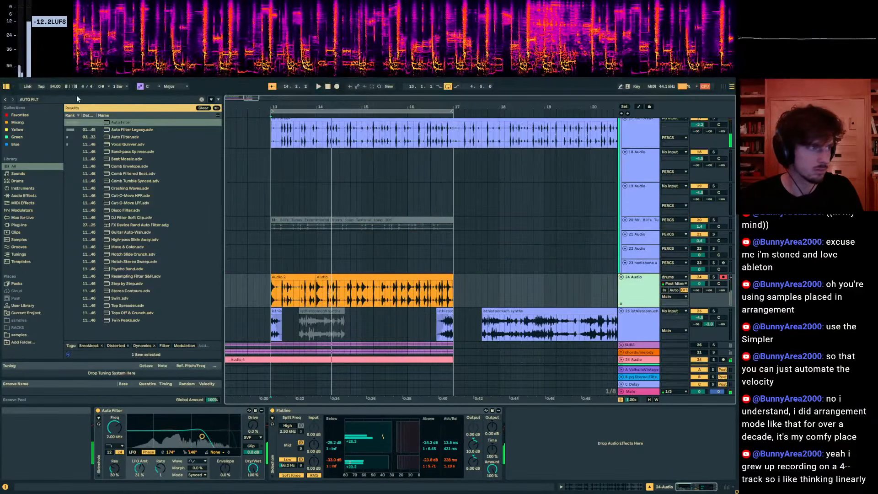
Search the browser for spectral and add Spectral Resonator after Flatline on the recorded drums track.
click(76, 97)
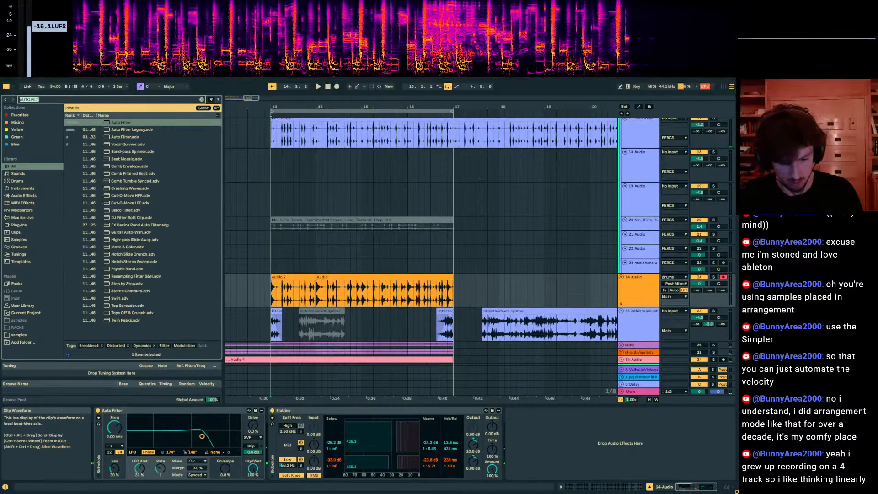
text(spectral)
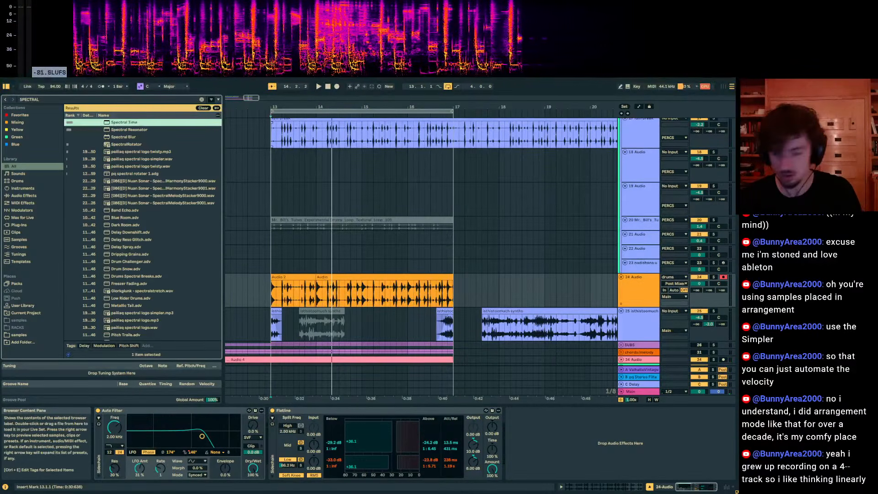
key(Down)
key(Return)
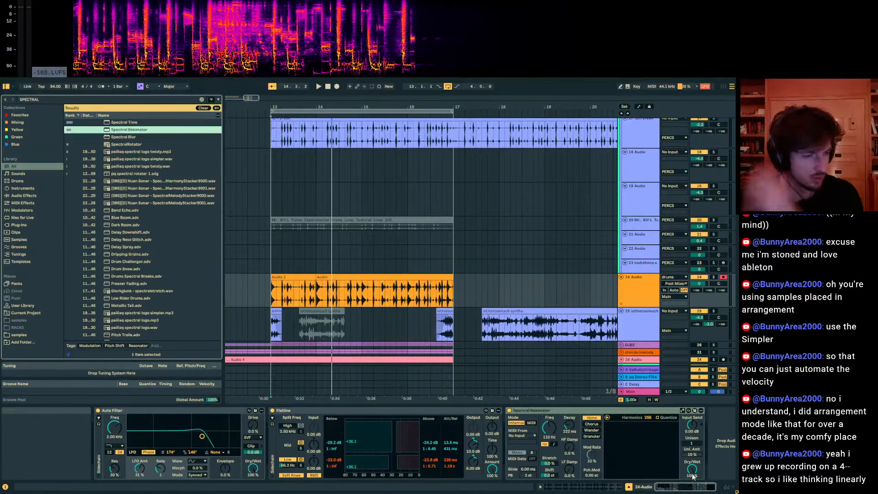
Solo the recorded drums track and lower Spectral Resonator's frequency to about 28 Hz while playing from bar 13.
click(713, 277)
key(space)
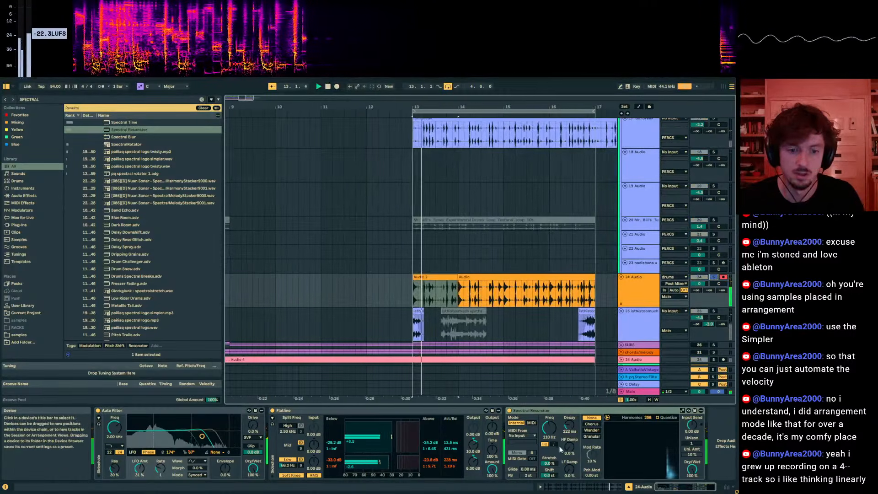
drag(535, 416, 551, 431)
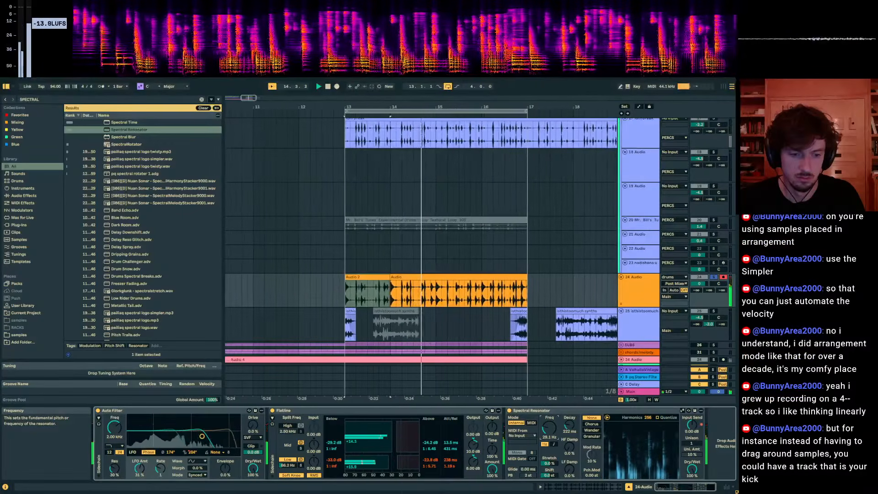
key(space)
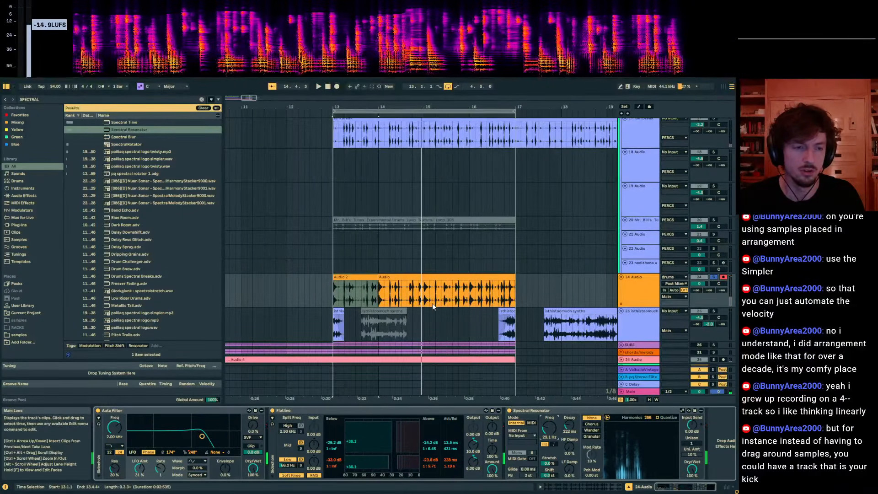
Unfold the 34 Audio track and deactivate its Audio 4 clip.
scroll(433, 304, down, 2)
right_click(644, 330)
click(583, 190)
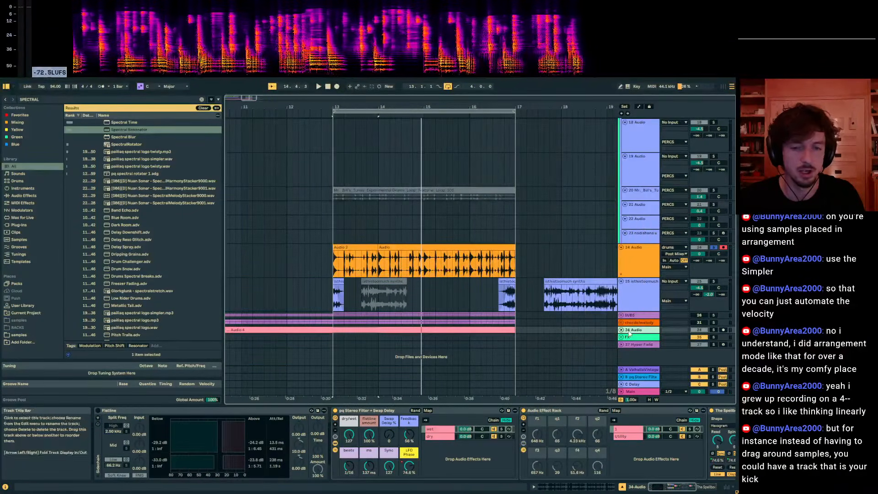
click(622, 329)
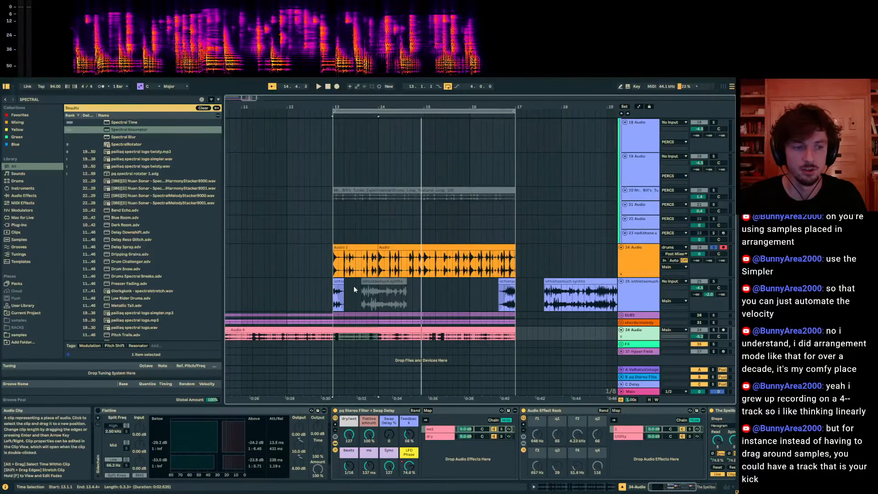
click(338, 261)
click(394, 329)
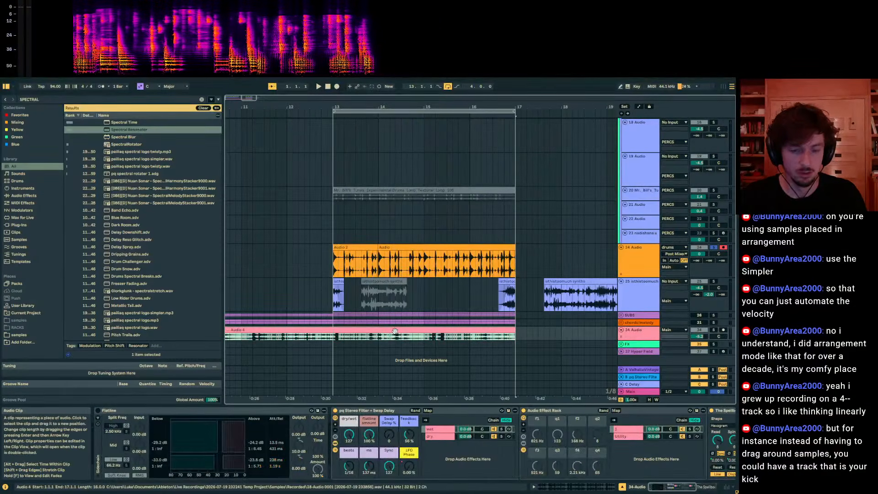
scroll(394, 330, down, 1)
Try Spectral Resonator's MIDI mode on bar 13 of the recorded drums and switch it back to Internal with the frequency in Hz.
click(414, 241)
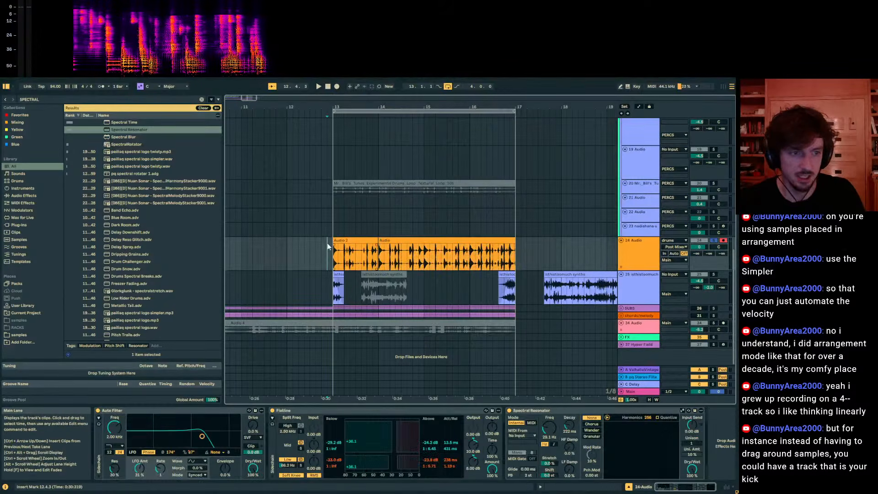
drag(330, 249, 378, 256)
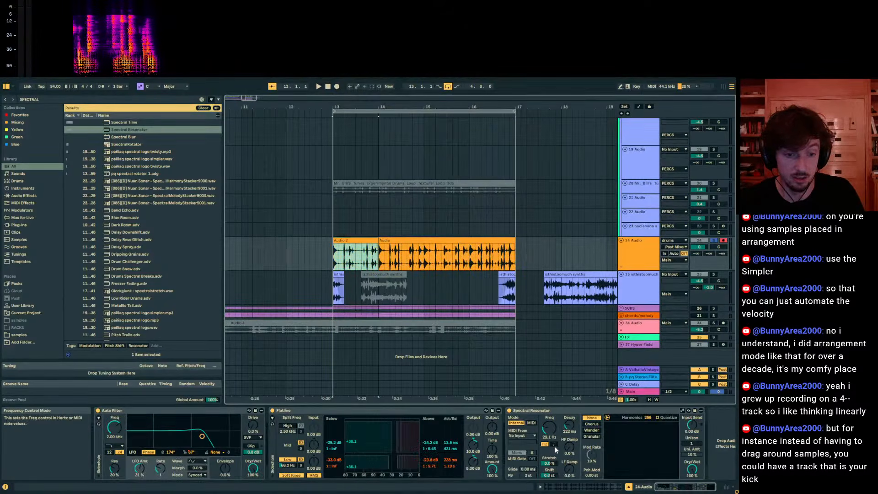
click(530, 424)
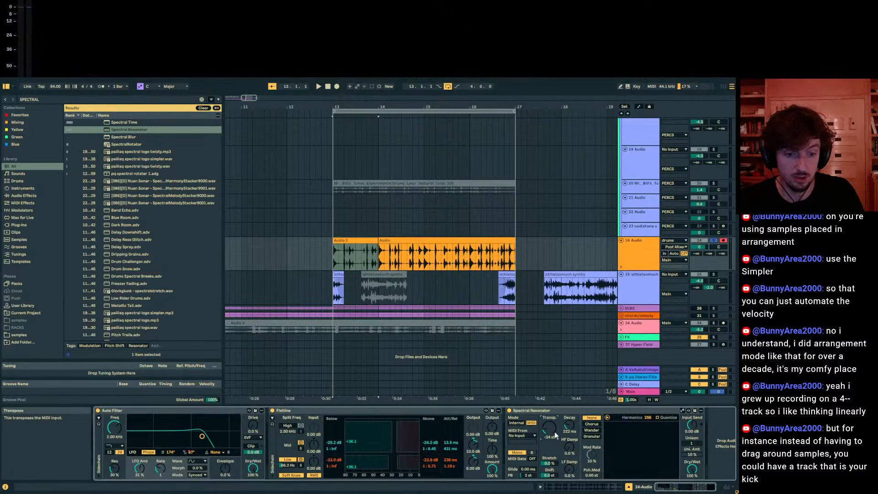
key(space)
click(516, 423)
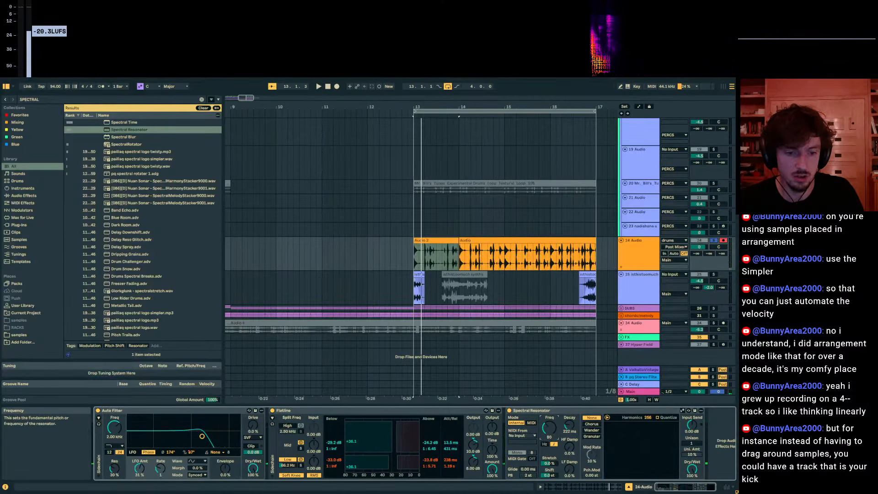
click(545, 444)
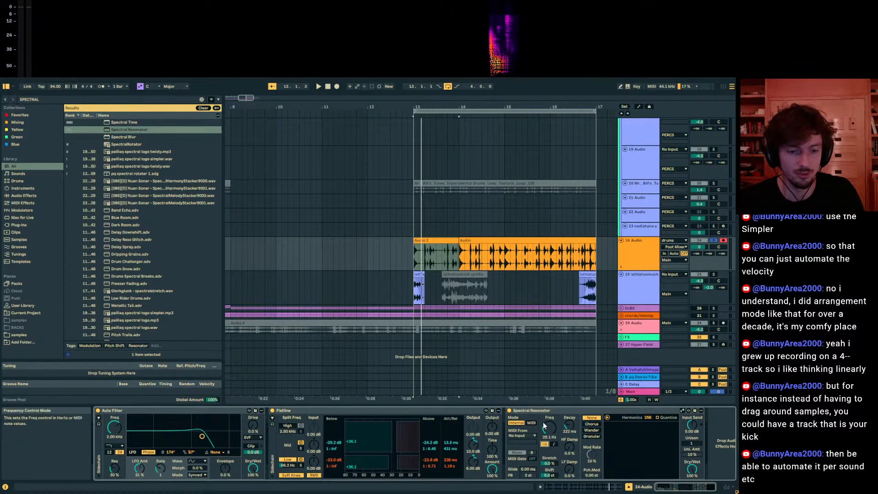
Play from bar 13, switch Spectral Resonator's frequency to note values and unsolo the recorded drums track.
key(space)
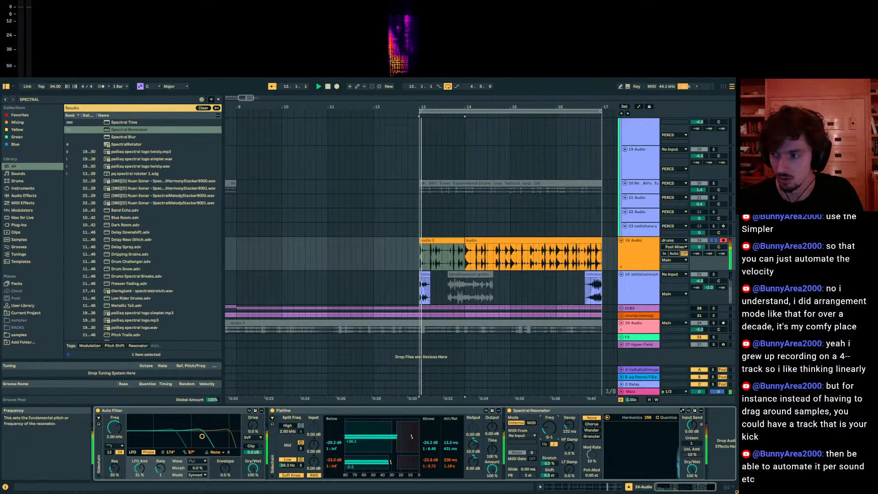
mouse_move(550, 434)
mouse_down()
mouse_move(550, 445)
mouse_move(550, 431)
mouse_up()
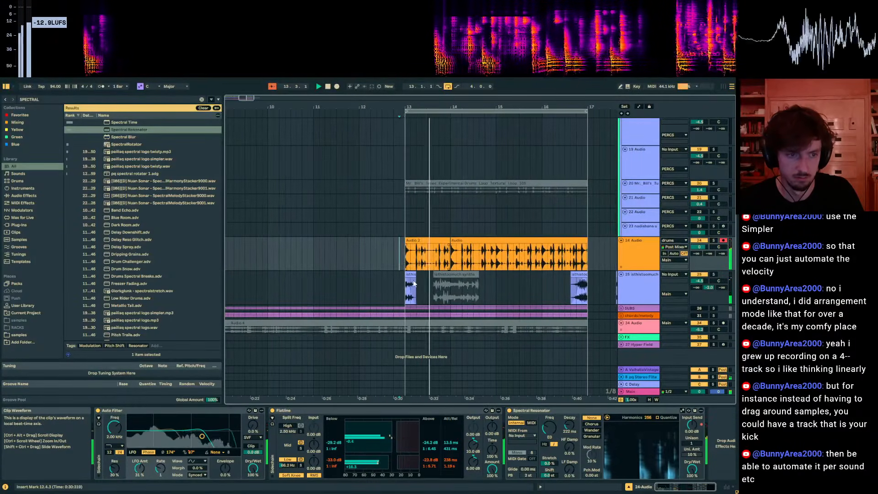
click(411, 290)
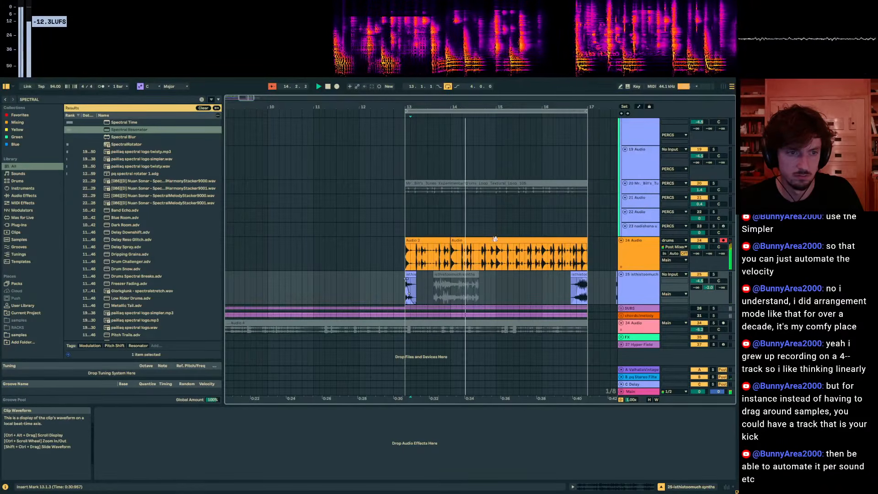
scroll(498, 251, up, 2)
scroll(559, 260, down, 1)
click(485, 298)
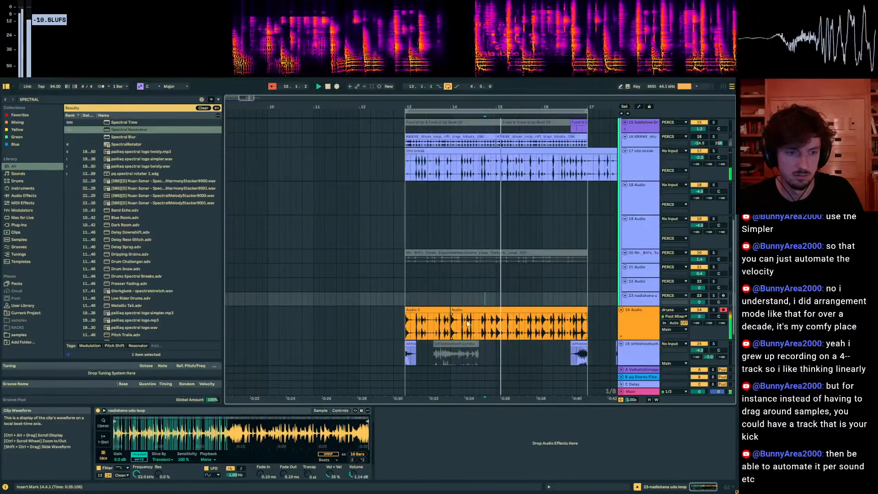
Sweep Spectral Resonator's frequency on the recorded drums during playback and leave it at A3.
click(433, 336)
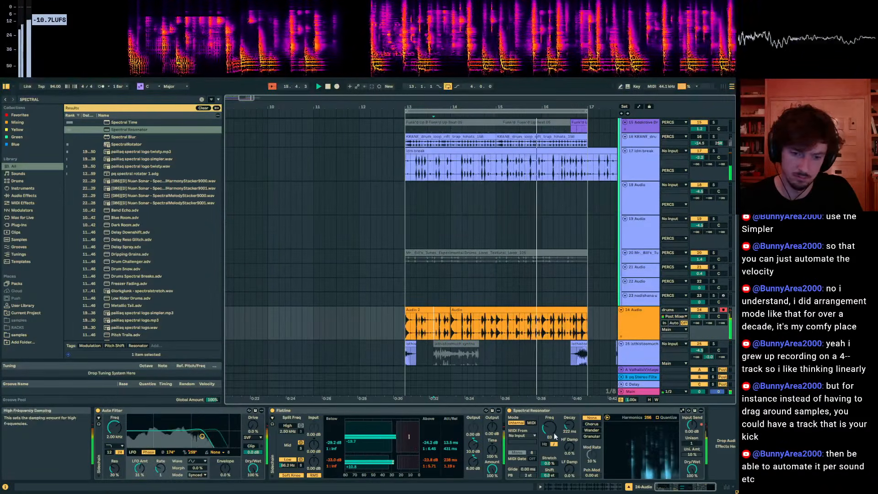
drag(554, 434, 554, 414)
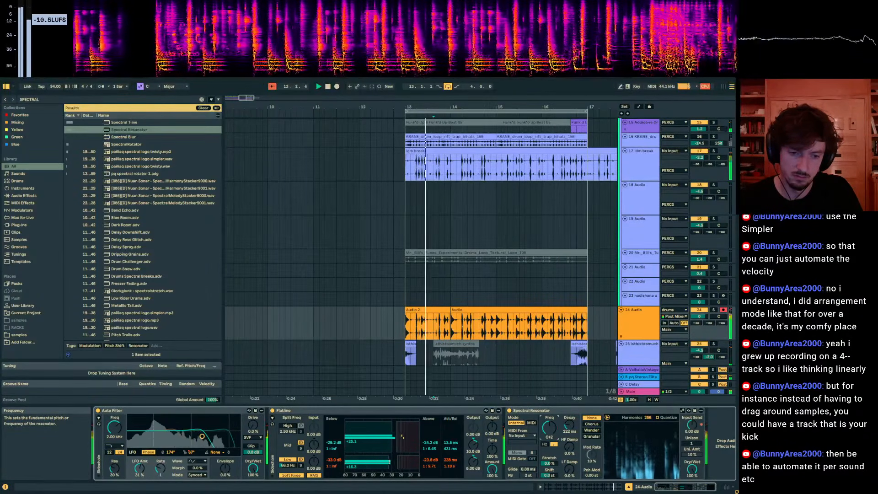
drag(551, 431, 551, 434)
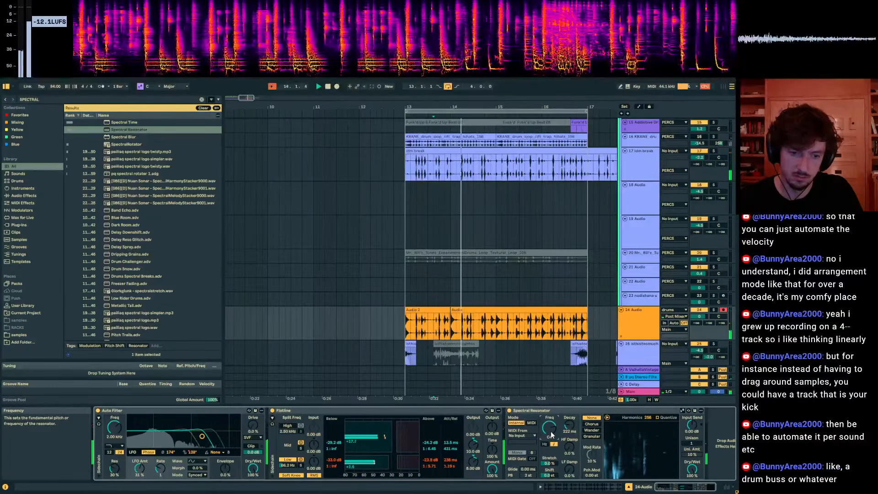
Stop playback, search the browser for LFO and add the LFO device after Spectral Resonator.
key(ctrl+f)
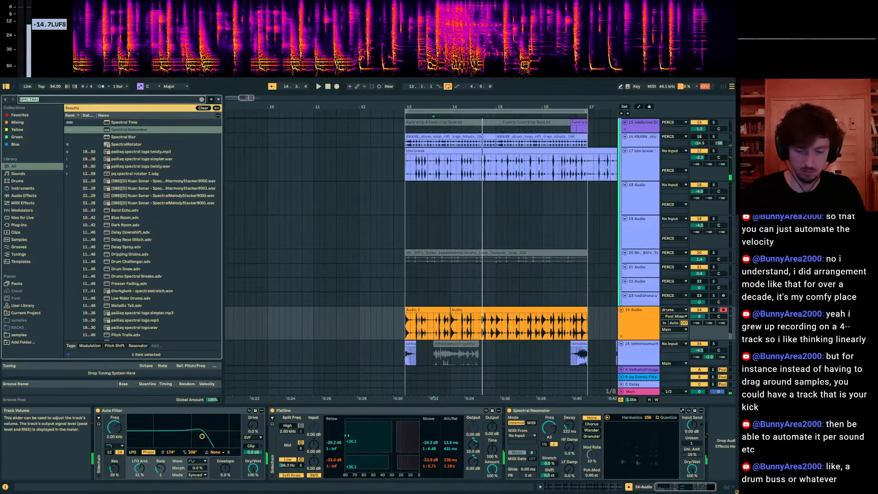
text(LFO)
key(Down)
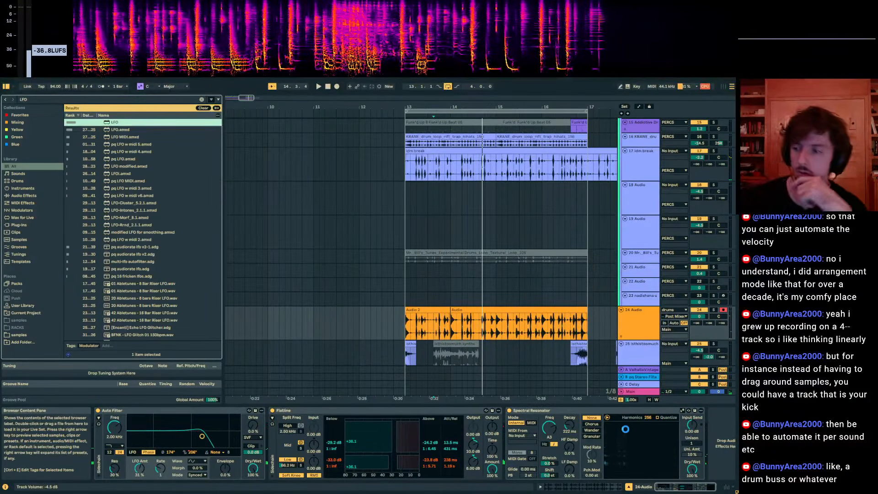
key(Return)
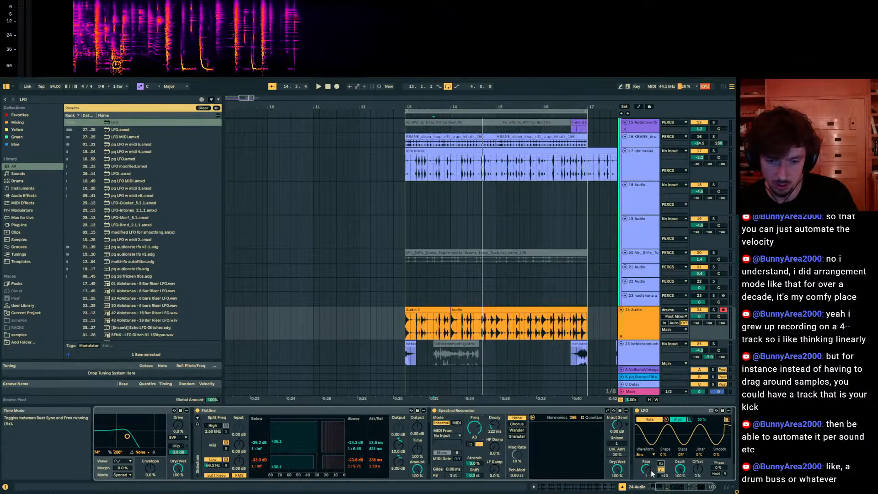
Set the LFO's waveform to Random and adjust its synced rate while the loop plays.
key(space)
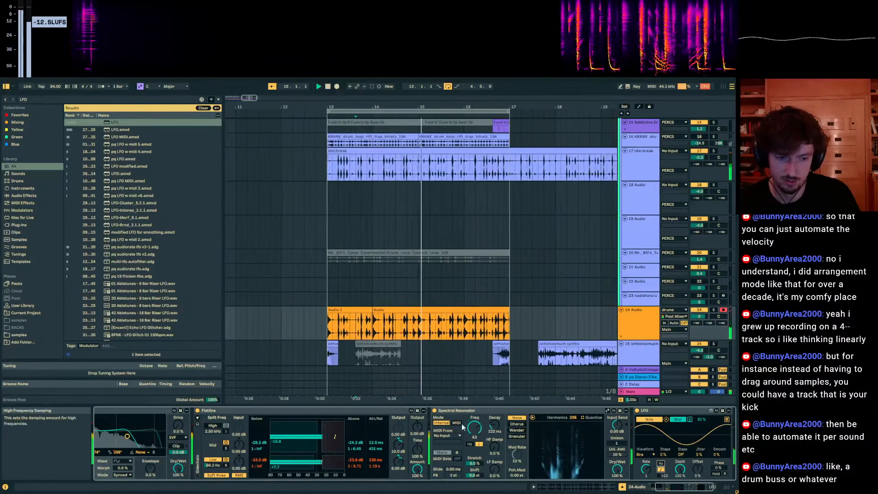
click(652, 453)
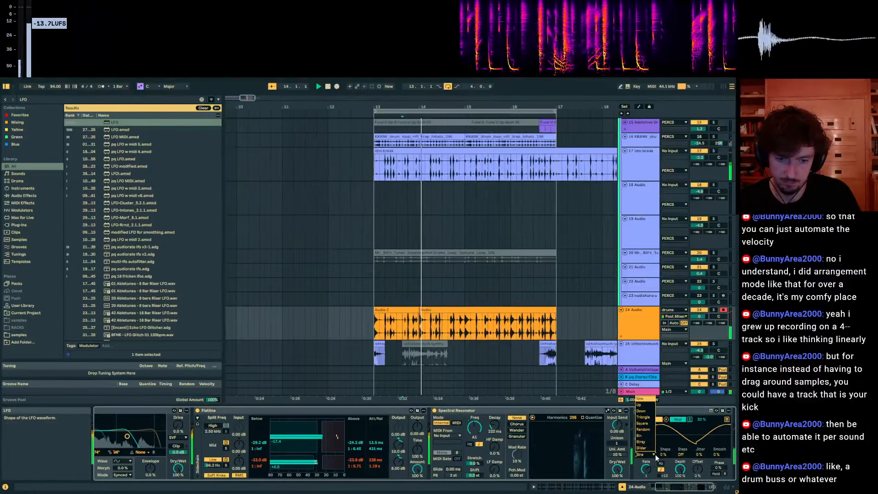
click(643, 429)
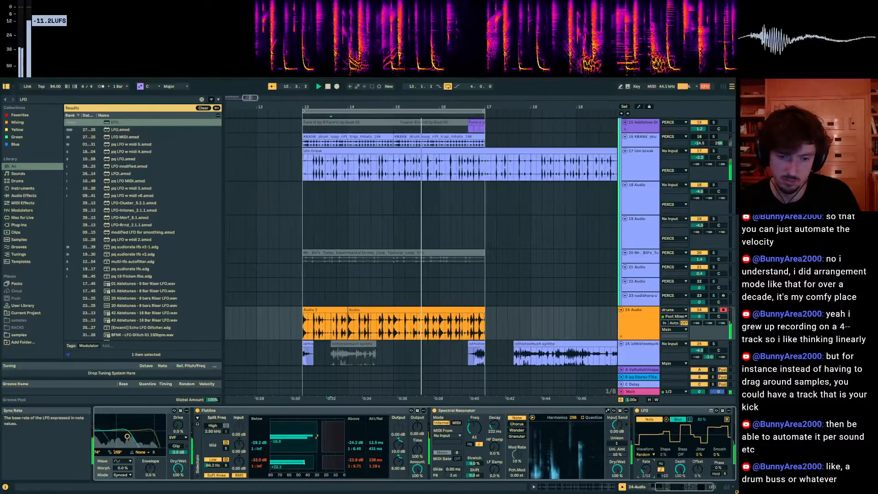
Fold the Flatline, Spectral Resonator and LFO devices on the recorded drums track.
scroll(470, 347, down, 1)
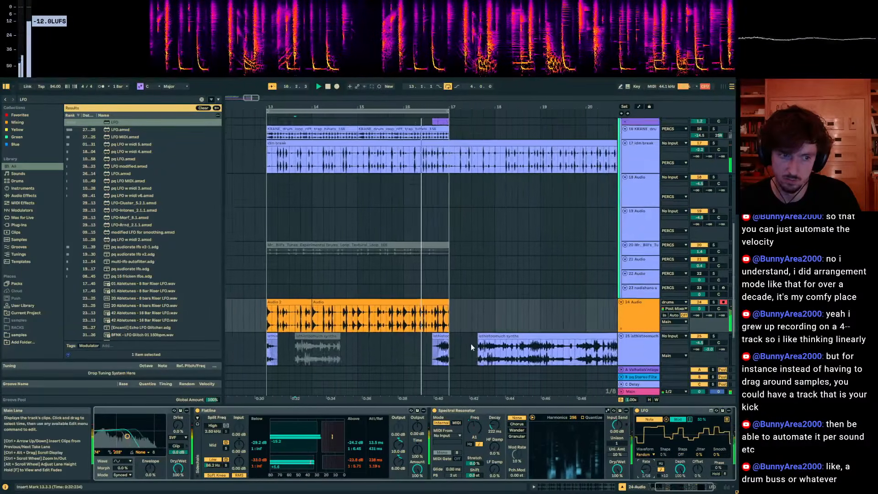
scroll(470, 344, down, 4)
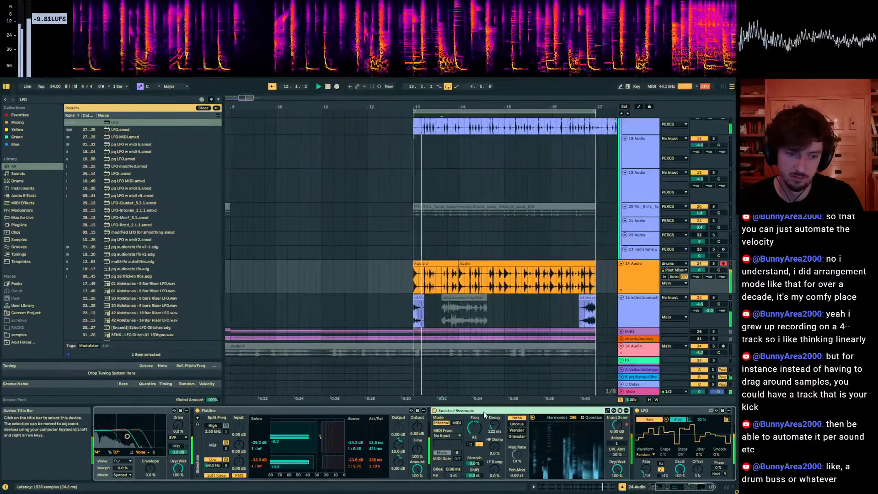
double_click(484, 411)
double_click(483, 411)
double_click(362, 411)
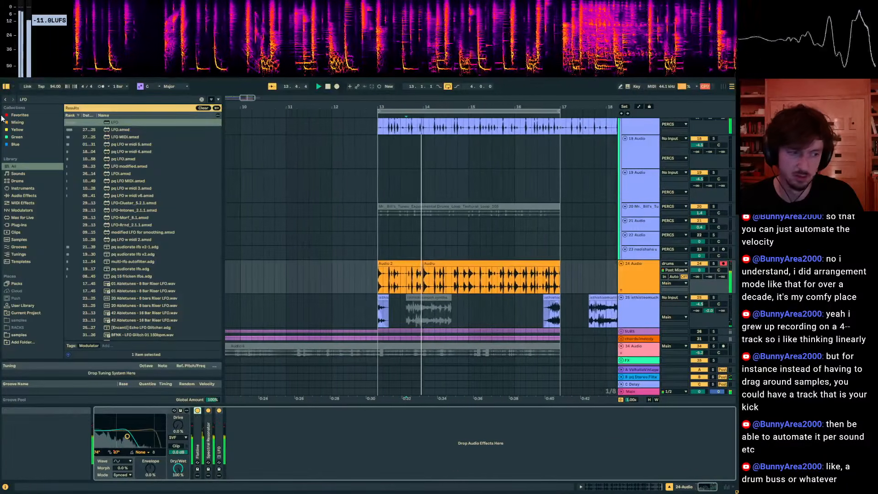
Search the browser for OTT and add the OTT preset at the end of the recorded drums' device chain.
click(93, 99)
key(BackSpace)
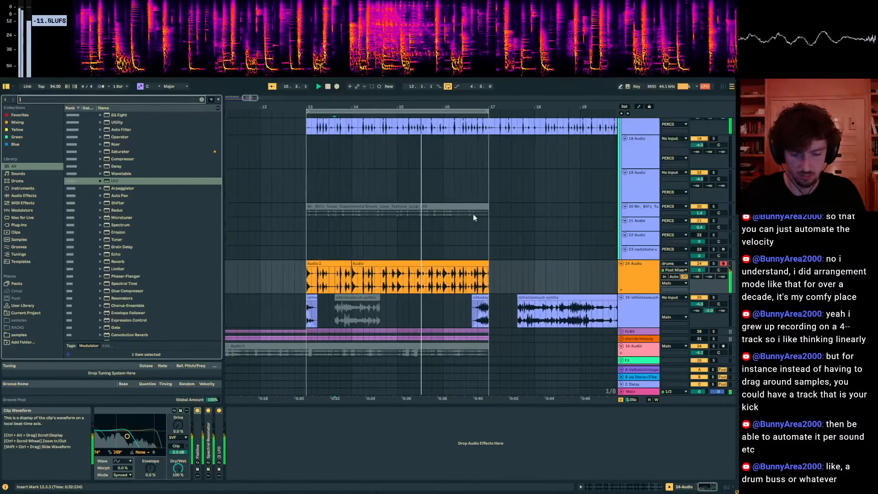
text(OTT)
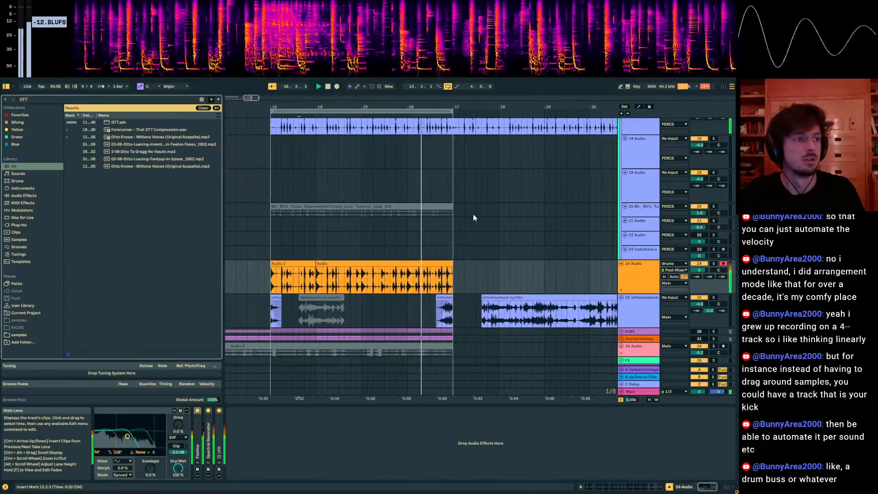
key(Down)
key(Return)
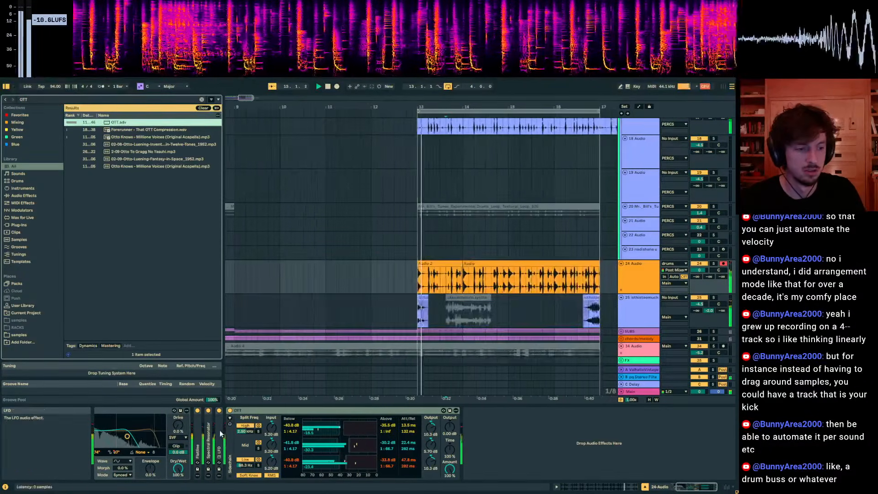
Unfold Spectral Resonator, delete the LFO device and switch the resonator to MIDI mode.
double_click(208, 437)
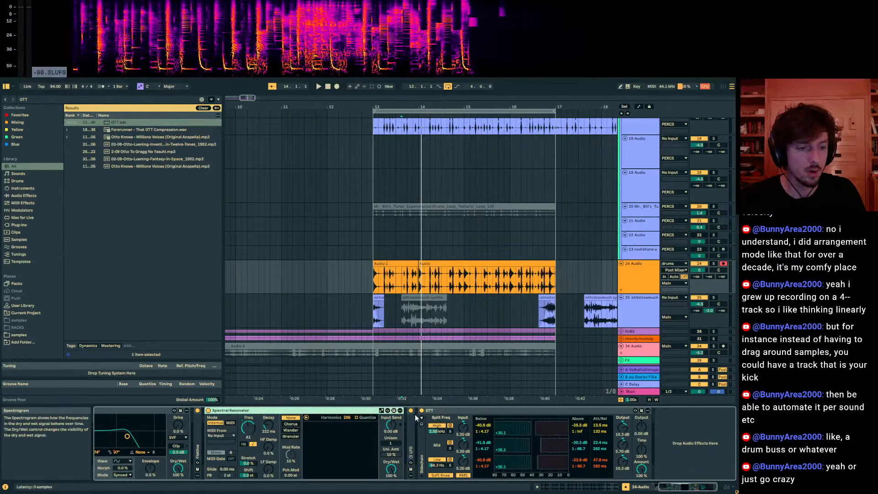
key(Delete)
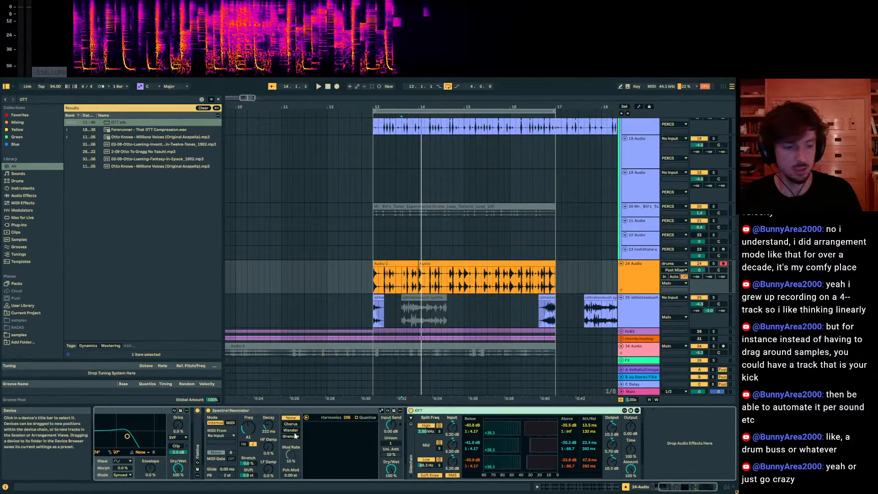
click(231, 424)
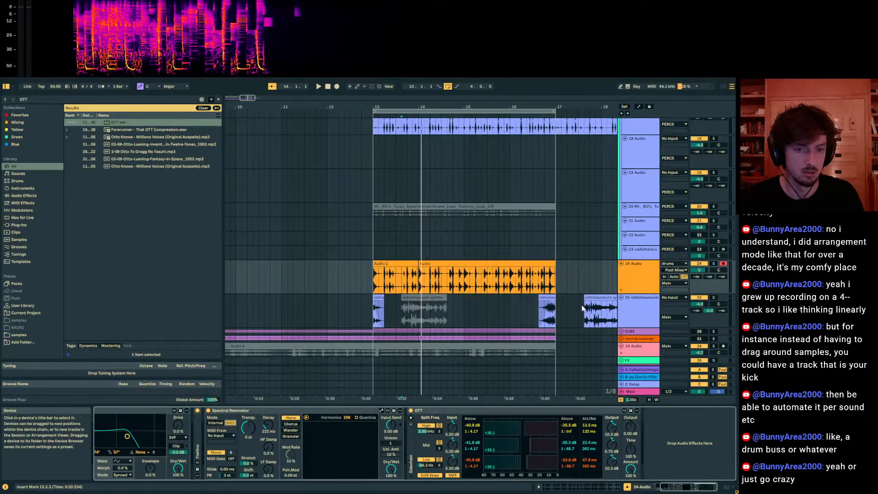
Insert a MIDI track below the recorded drums track and open its input channel choices.
key(ctrl+shift+t)
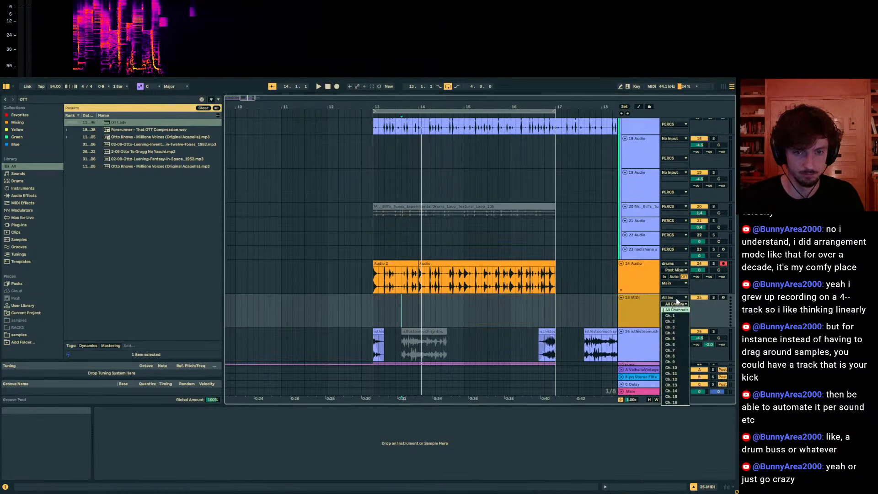
click(675, 297)
click(676, 303)
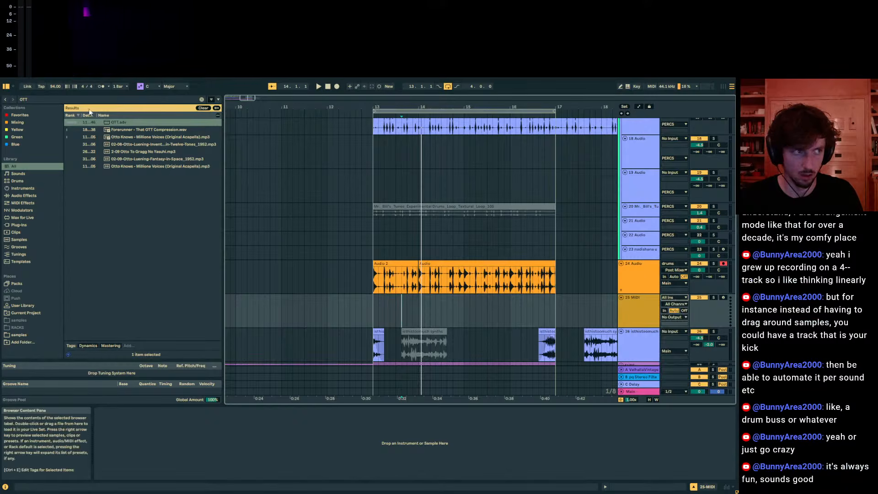
Search the browser for PIGMENTS.
click(73, 102)
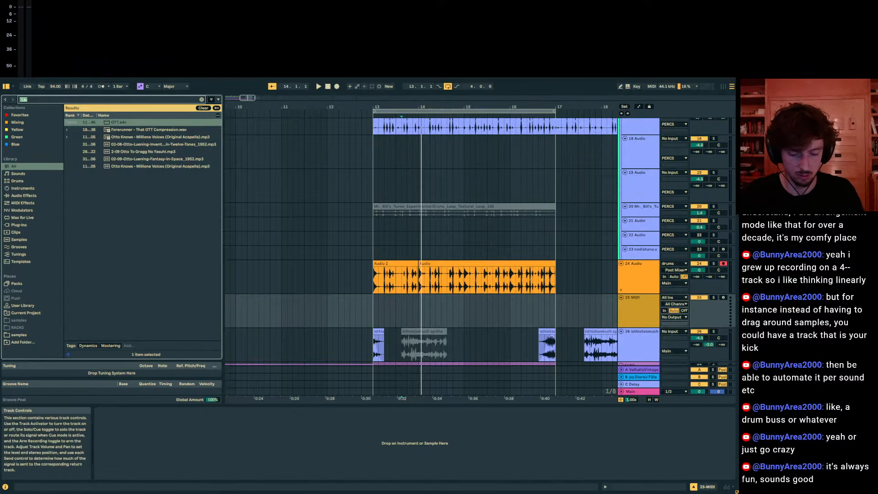
text(PIGMENTS)
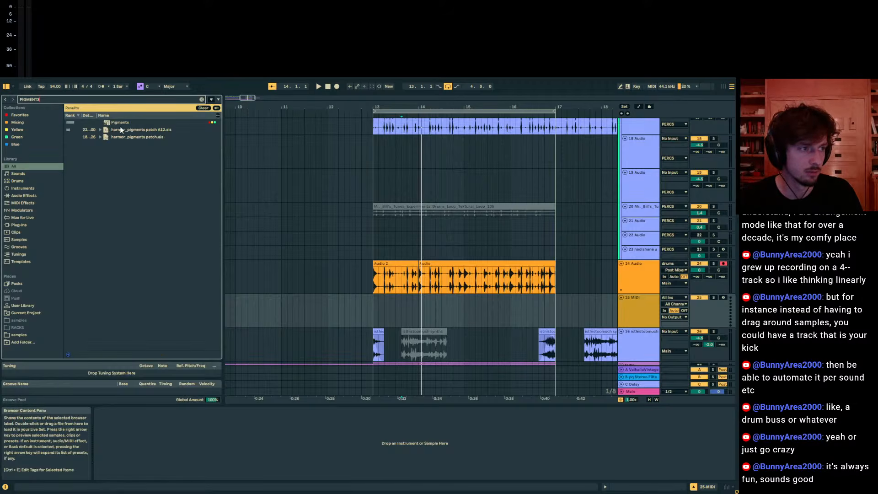
click(669, 265)
click(668, 264)
click(668, 264)
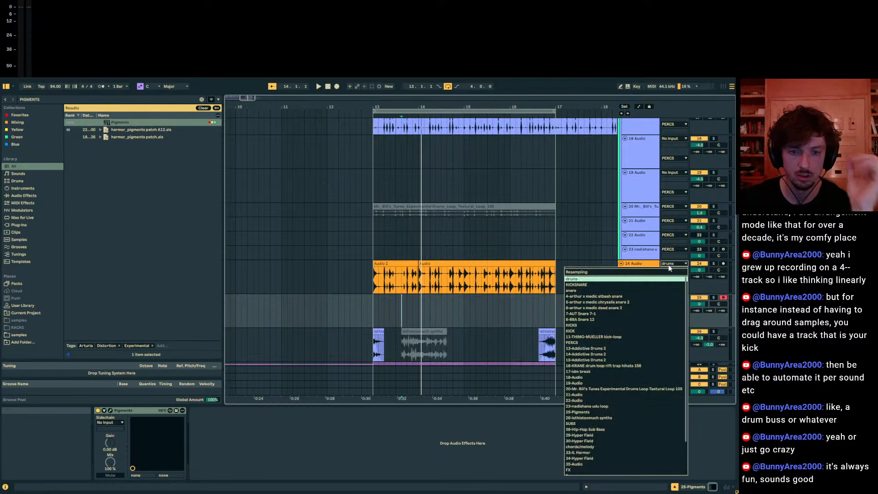
click(669, 266)
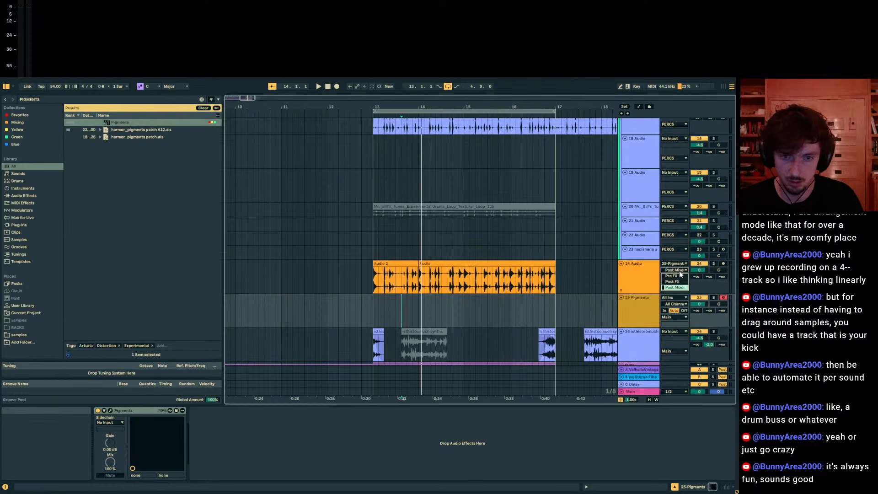
click(669, 283)
click(669, 285)
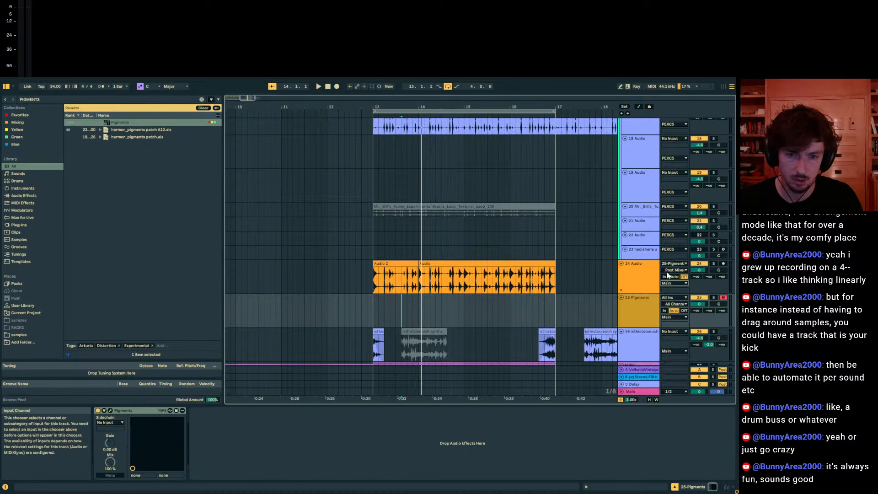
click(666, 276)
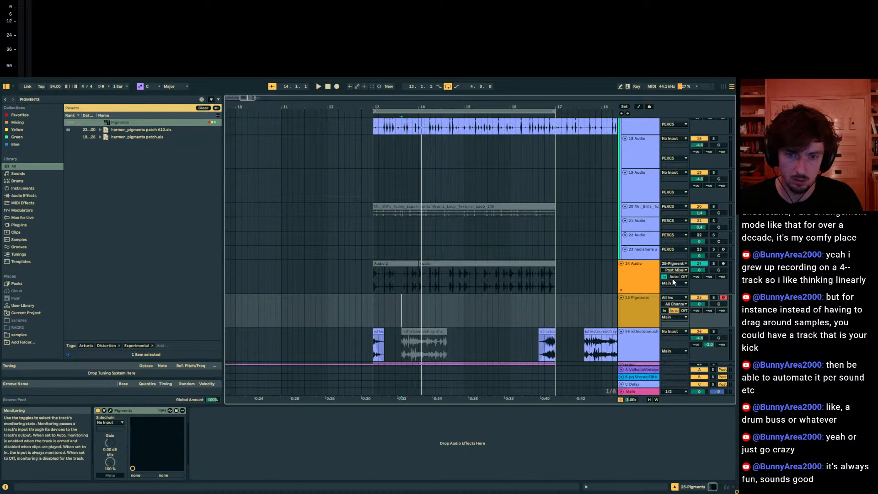
click(672, 282)
click(674, 284)
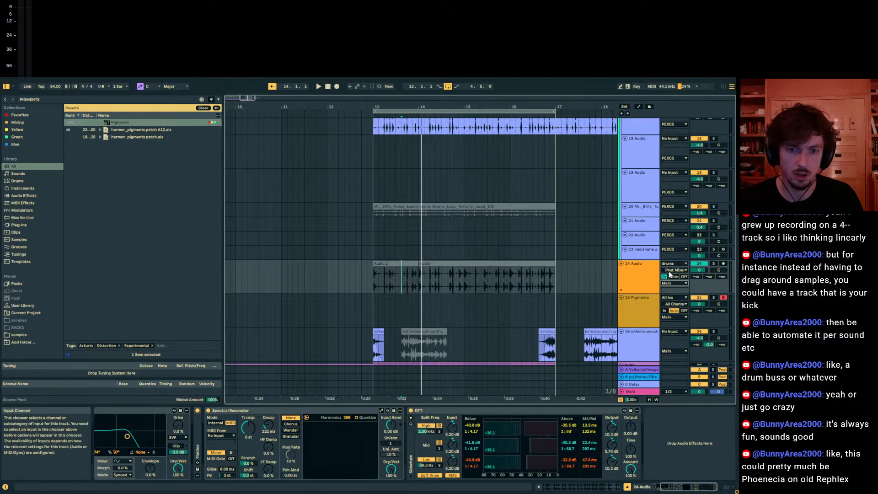
key(ctrl+z)
click(674, 277)
click(643, 283)
click(641, 307)
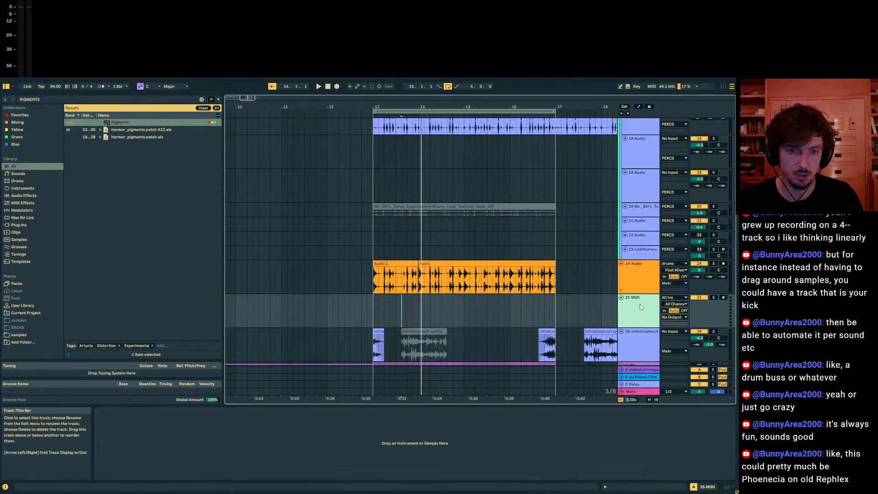
Load Pigments onto MIDI track 25 and set the Spectral Resonator on track 24 to receive MIDI from 25-Pigments, Post FX.
drag(112, 125, 402, 306)
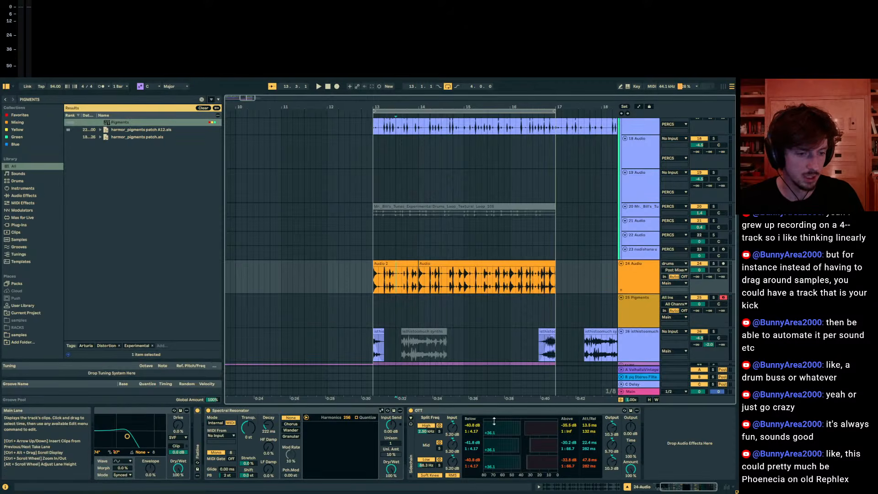
click(219, 434)
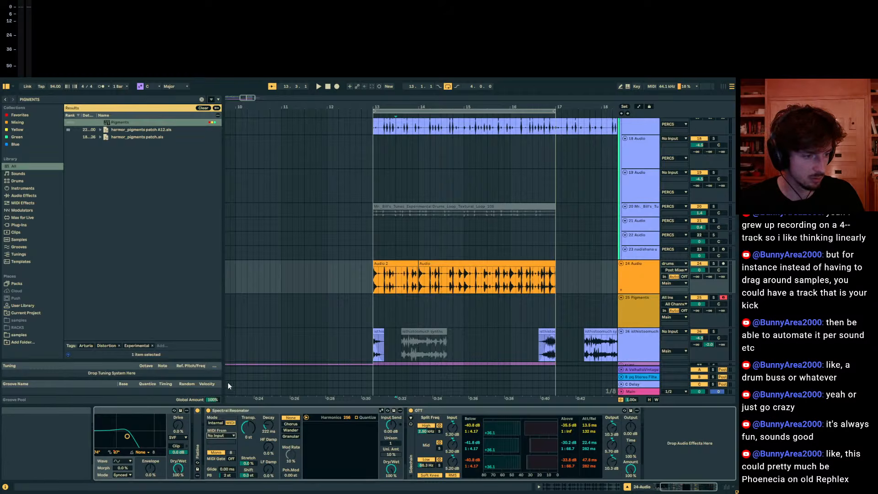
click(225, 440)
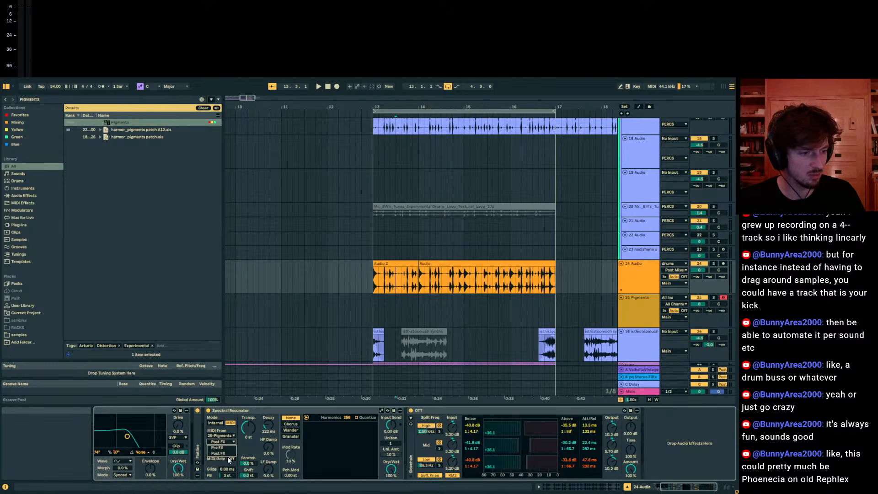
Open the Pigments plug-in window, enable its arpeggiator and move the window out of the way of the arrangement.
click(392, 319)
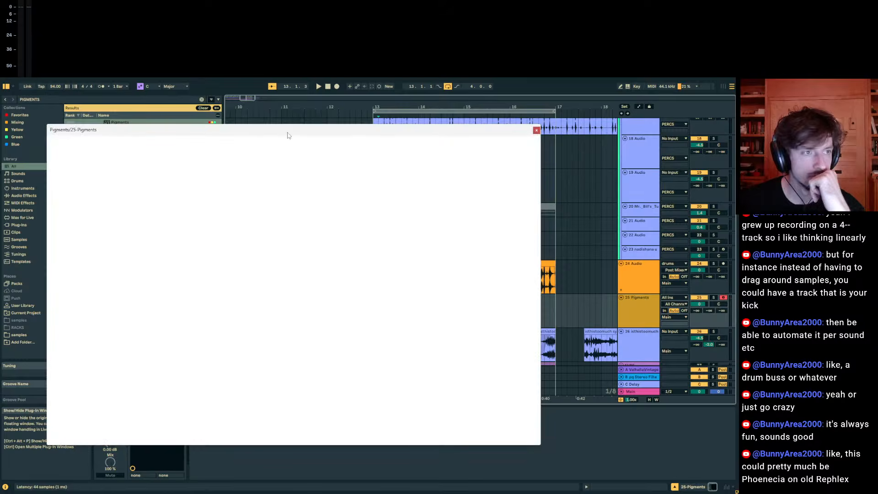
drag(289, 135, 417, 126)
click(599, 134)
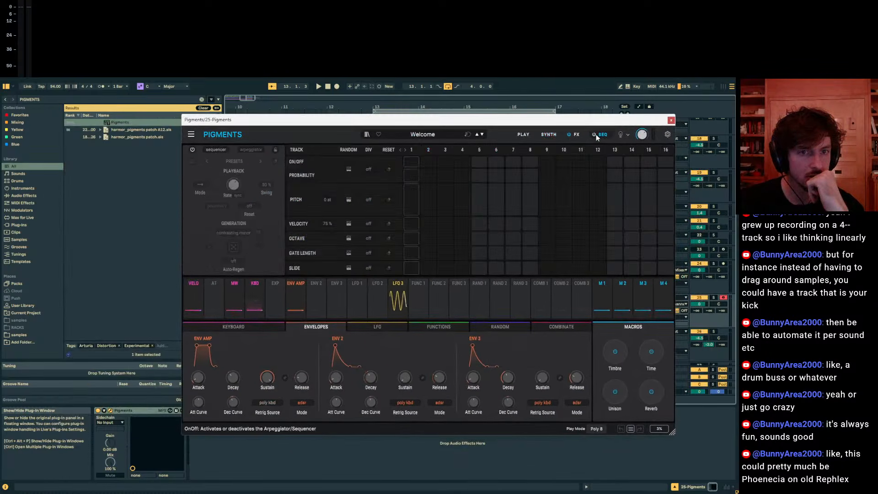
click(242, 150)
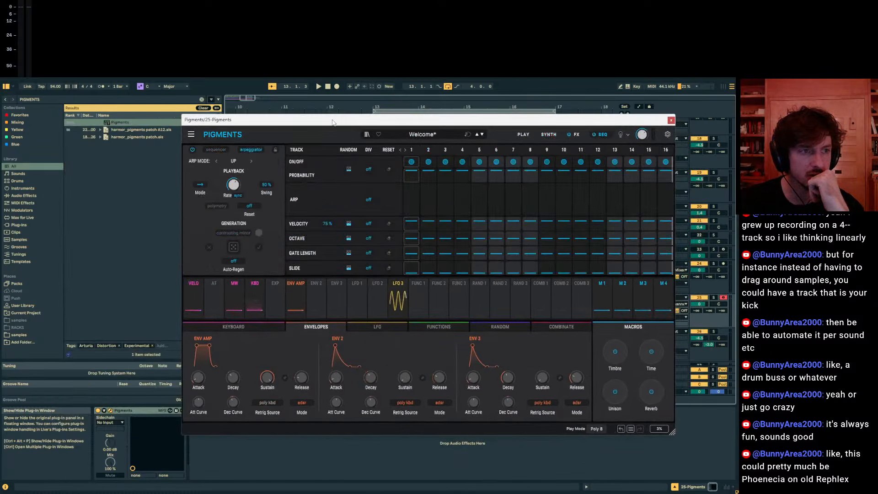
drag(333, 120, 277, 457)
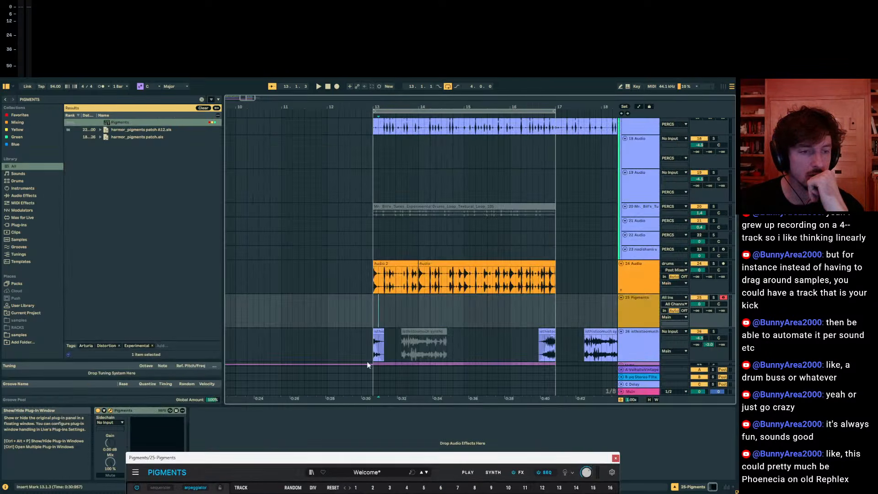
Create a one-bar MIDI clip on the Pigments track and draw sustained E3, G3 and B3 notes in it.
double_click(417, 317)
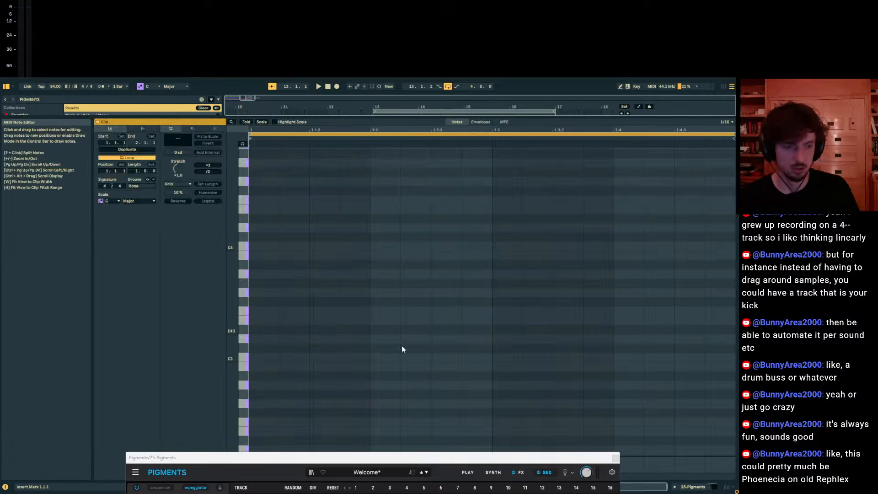
click(276, 320)
click(276, 292)
key(b)
drag(269, 247, 264, 345)
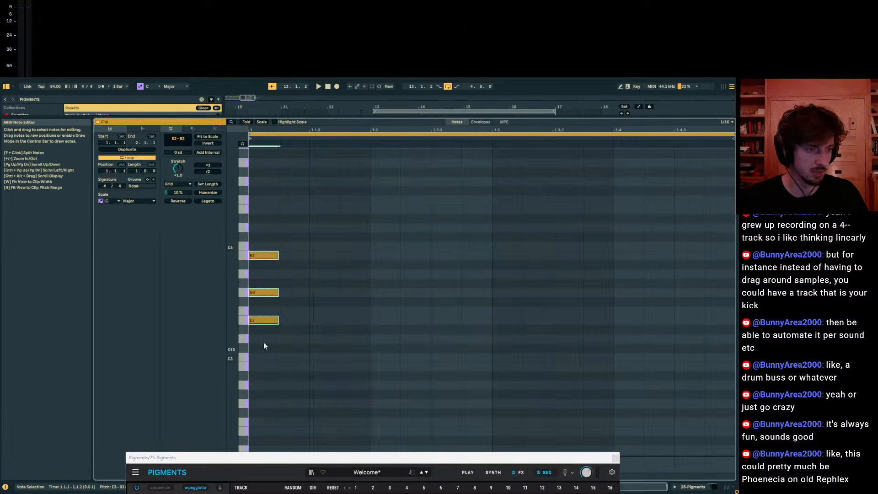
drag(279, 317, 705, 319)
Audition the chord through the Spectral Resonator on track 24 while toggling its Mono/Poly mode.
key(space)
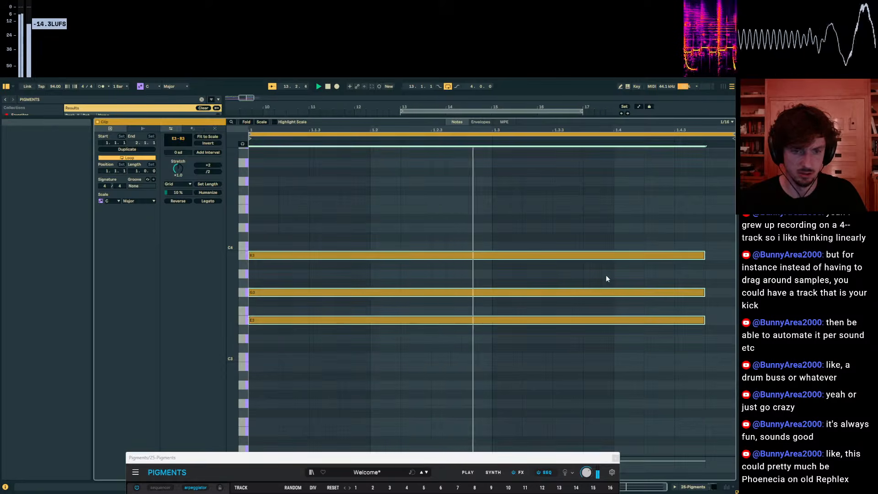
key(shift+Tab)
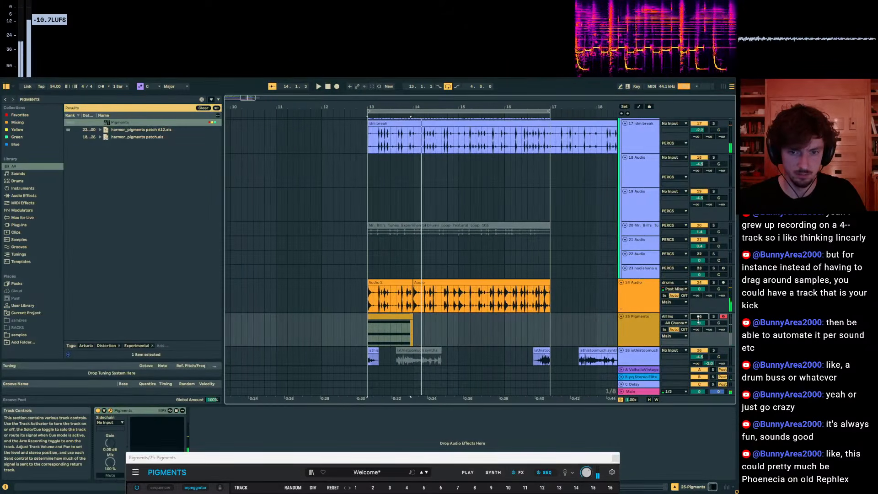
click(650, 297)
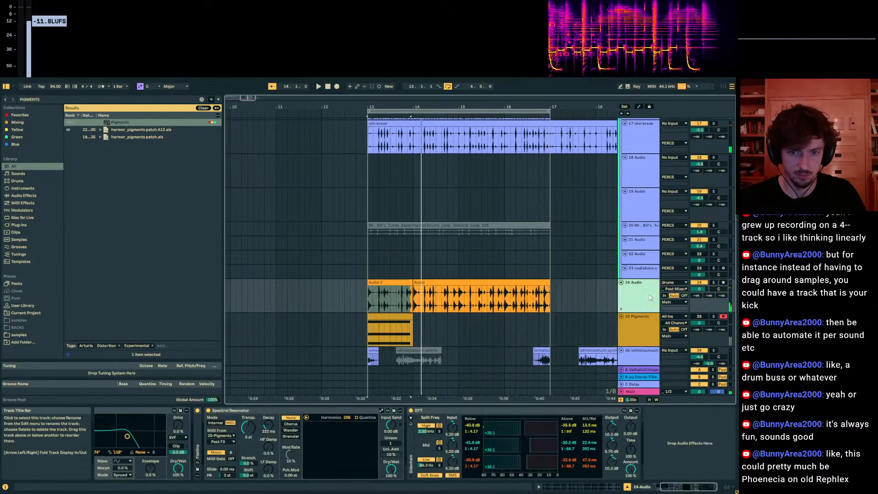
click(231, 443)
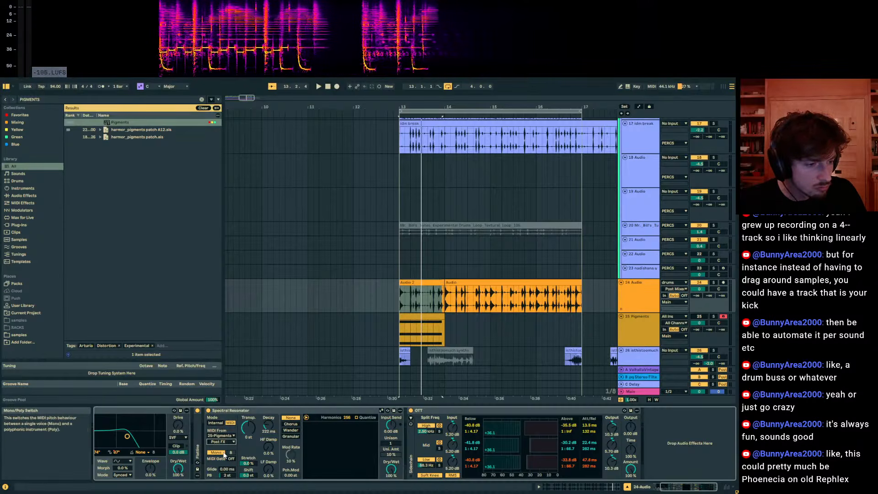
click(224, 453)
key(space)
click(223, 453)
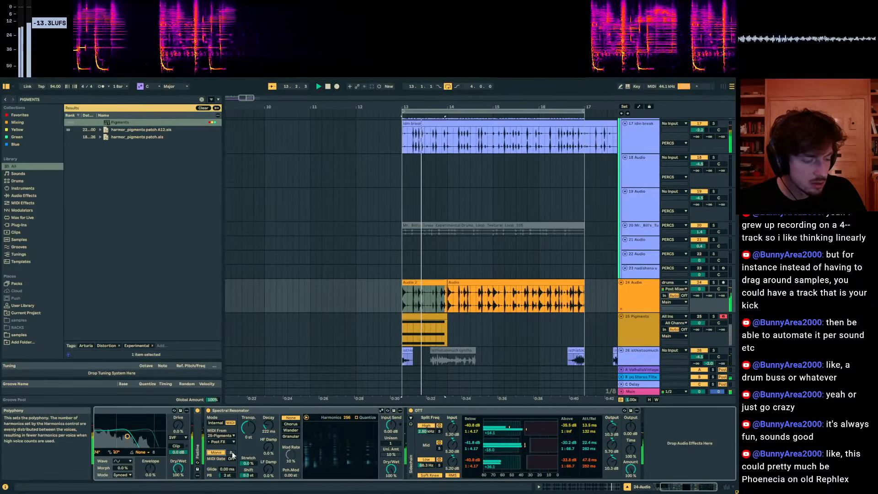
key(space)
Search the browser for ARP, load the Arpeggiator device onto the Pigments track and audition it.
click(410, 317)
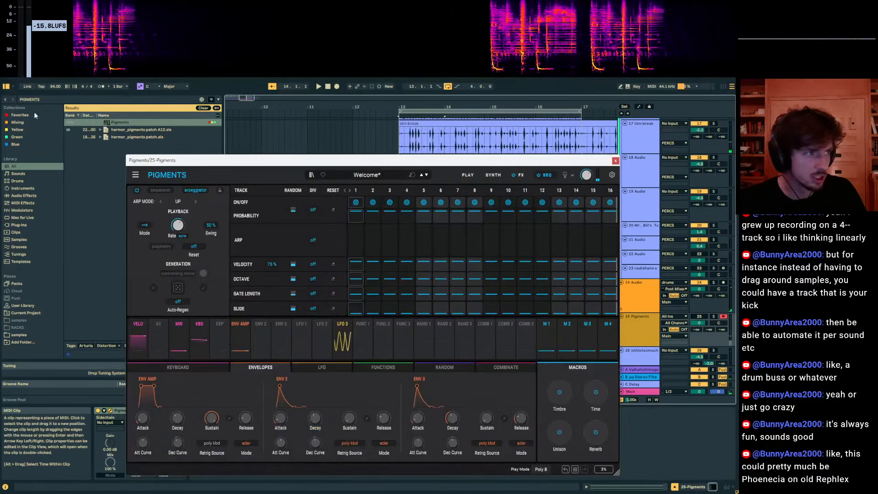
click(38, 100)
text(ARP)
key(Down)
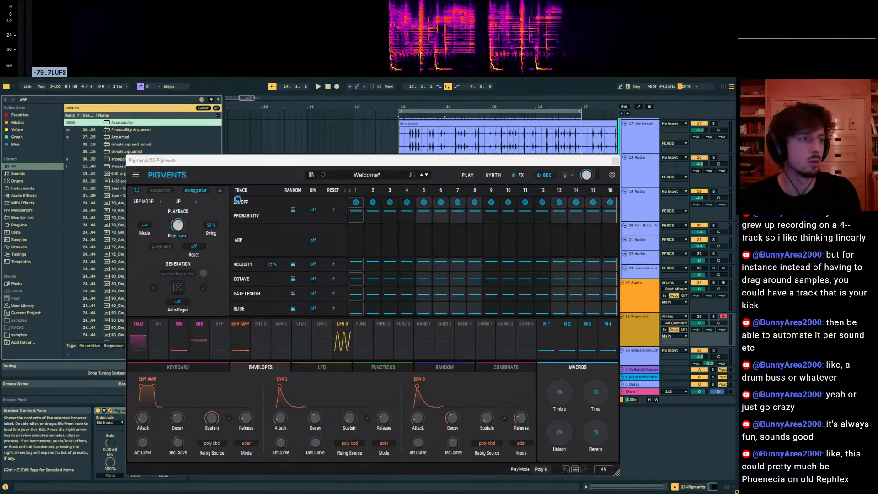
key(Return)
key(space)
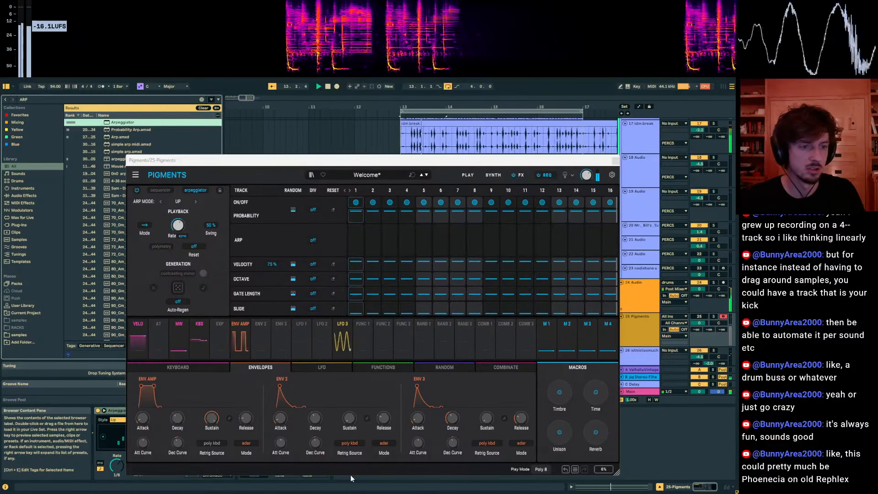
drag(297, 167, 351, 479)
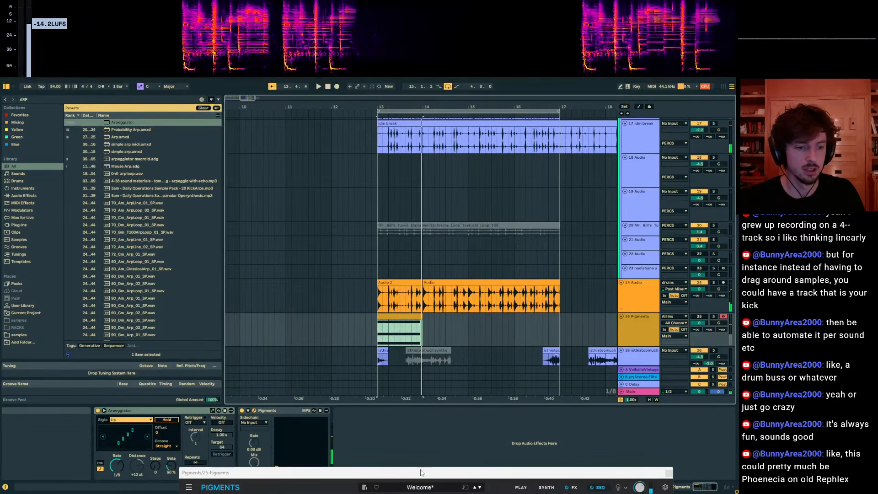
Open the MIDI clip on the Pigments track and delete all of its notes.
double_click(394, 314)
drag(343, 366, 255, 79)
key(Delete)
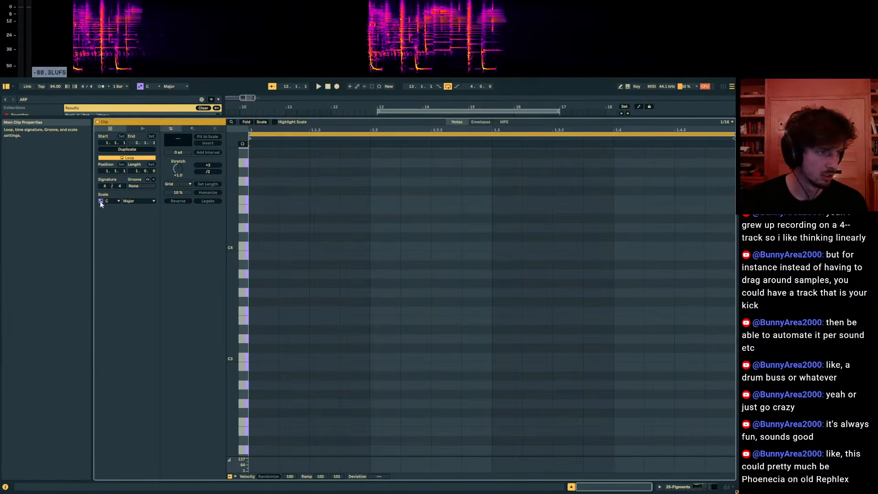
Set the clip's scale to E Dorian.
click(113, 201)
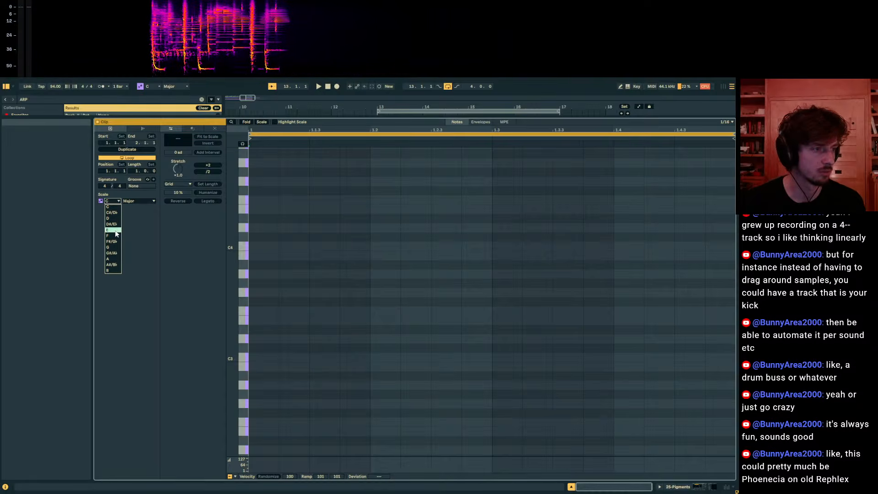
click(114, 231)
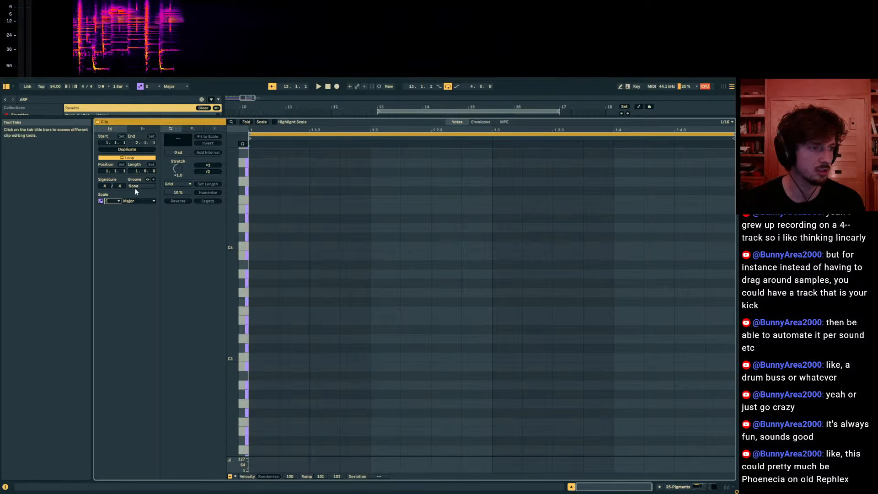
click(118, 202)
click(118, 202)
click(130, 201)
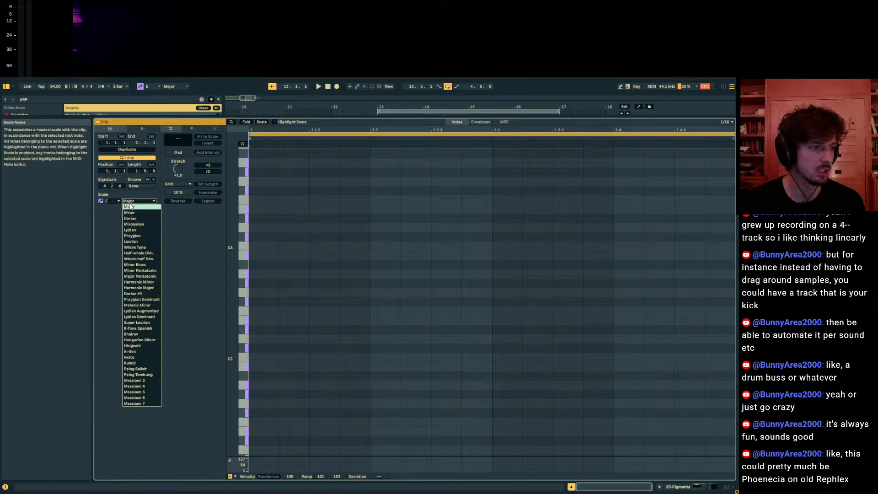
click(137, 218)
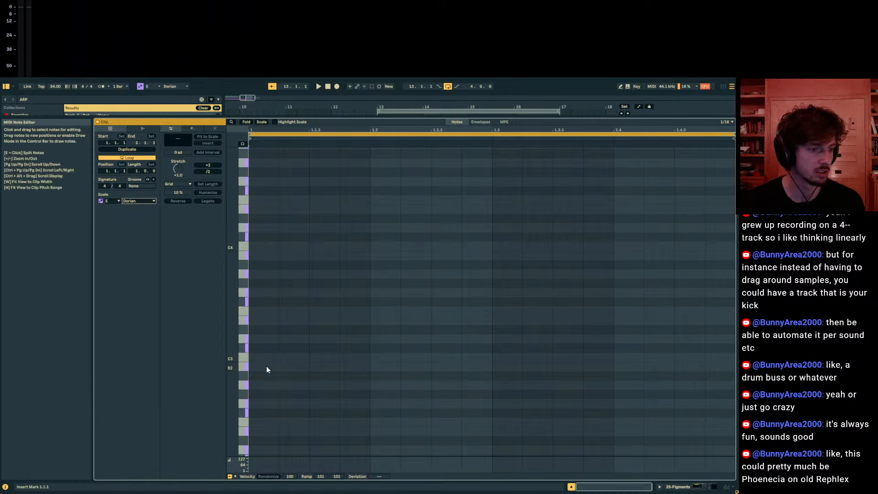
Show only scale notes in the editor and stack notes at the clip's start on every scale pitch from F#1 to C#6.
click(262, 122)
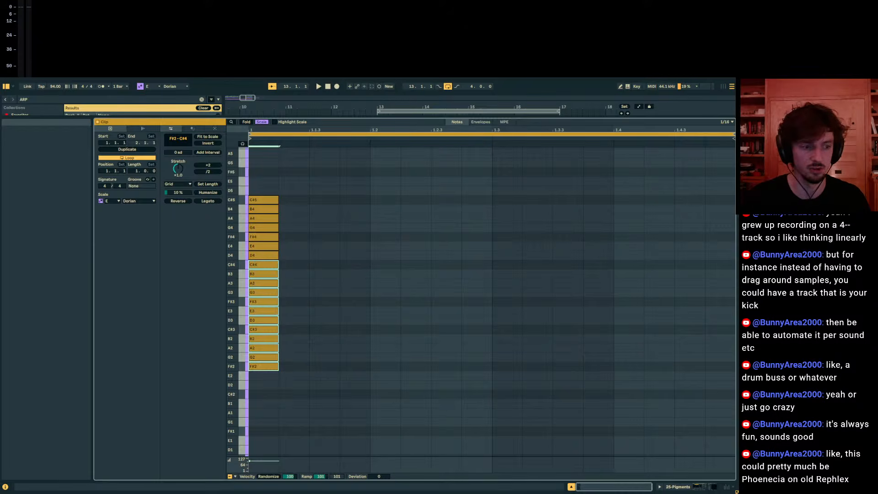
key(shift+Up)
key(shift+Up)
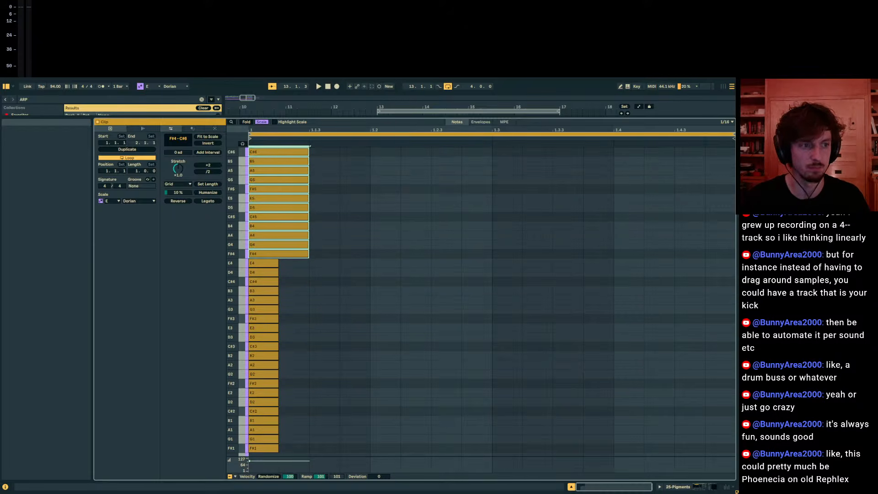
Extend the stacked notes across the whole clip with Legato and transpose them down three octaves to F#-2 through C#3.
click(209, 201)
key(shift+Down)
key(shift+Down)
key(shift+Down)
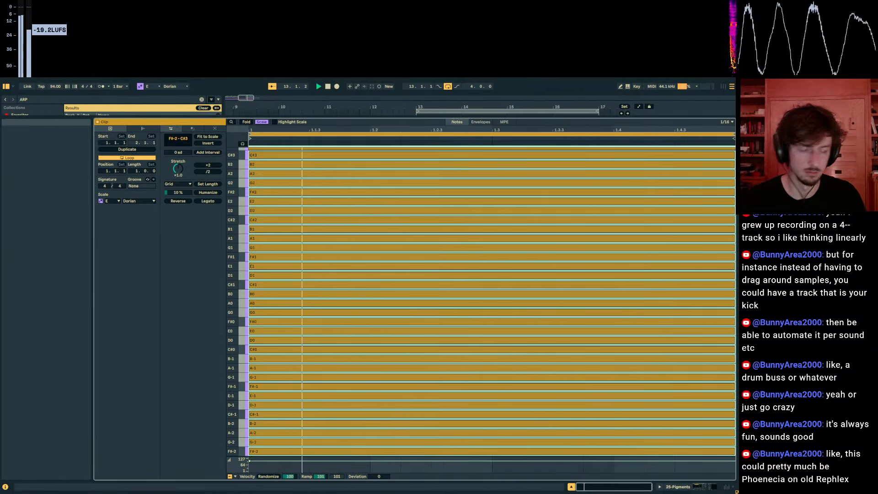
click(678, 487)
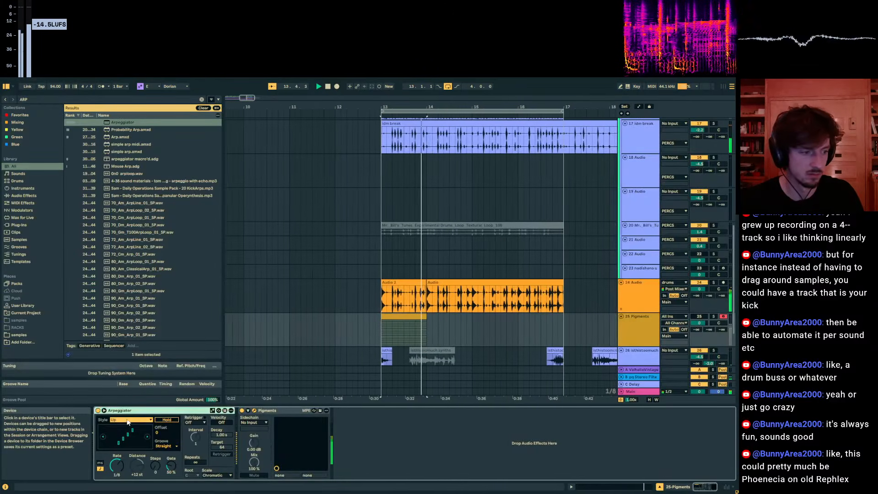
Set the Arpeggiator's style to Random and its rate to 1/16.
click(131, 419)
click(120, 401)
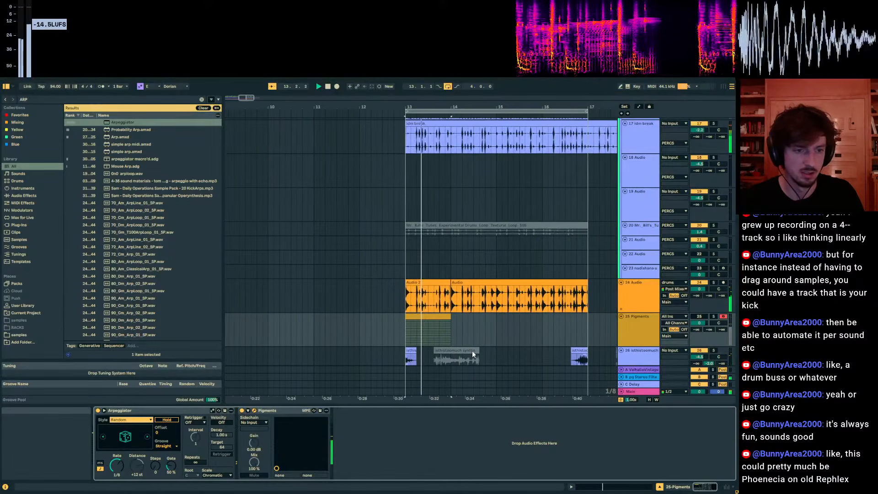
drag(117, 467, 117, 474)
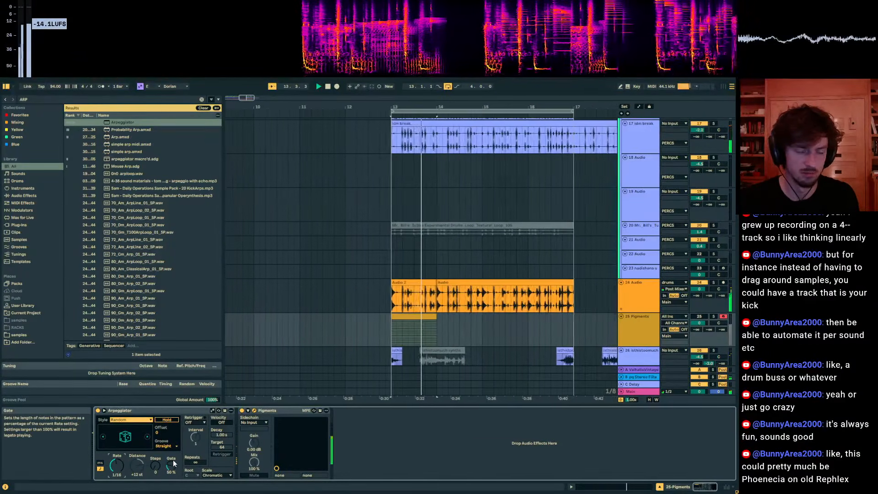
Stop playback and duplicate the Pigments clip three times to fill bars 13 through 16.
key(space)
click(399, 317)
key(ctrl+d)
key(ctrl+d)
key(ctrl+d)
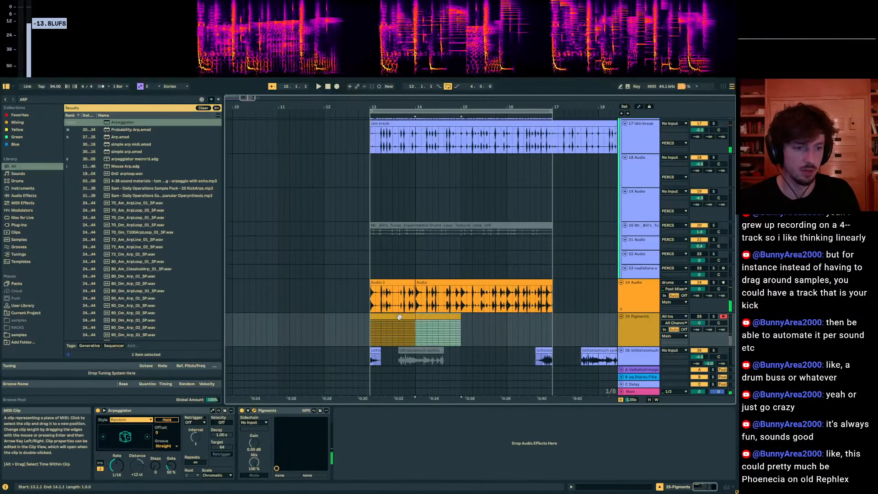
click(399, 316)
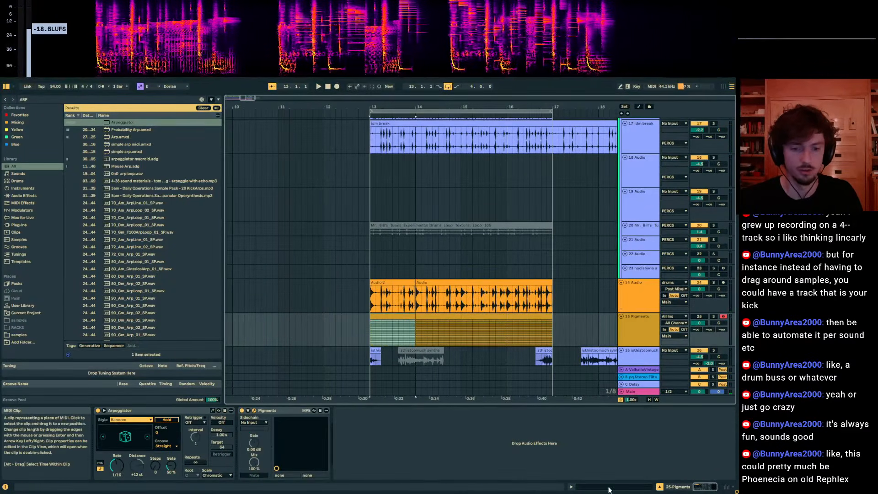
During playback, lower the OTT amount on the drum audio track to 27% and raise the track's send B to 0 dB.
click(385, 311)
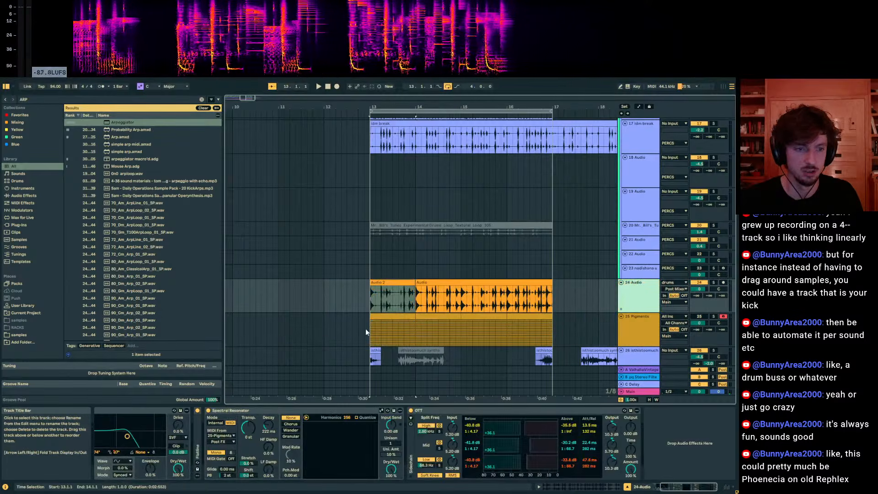
key(space)
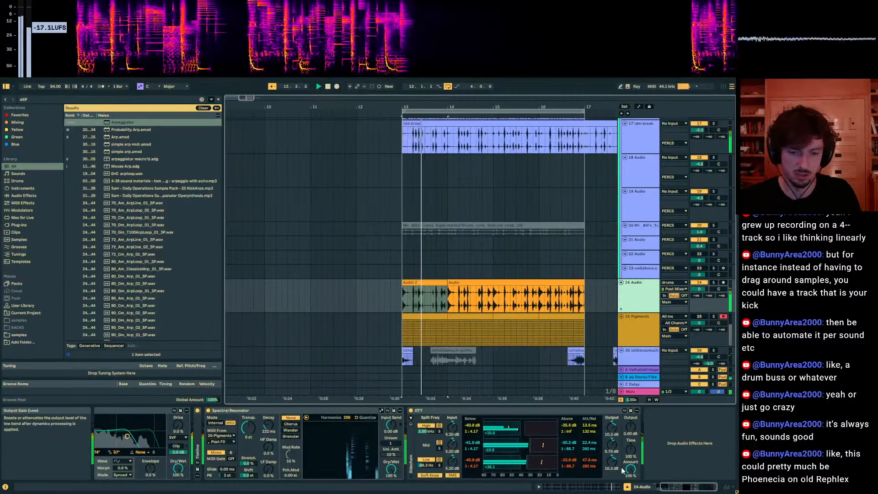
drag(630, 469, 630, 492)
drag(706, 296, 706, 260)
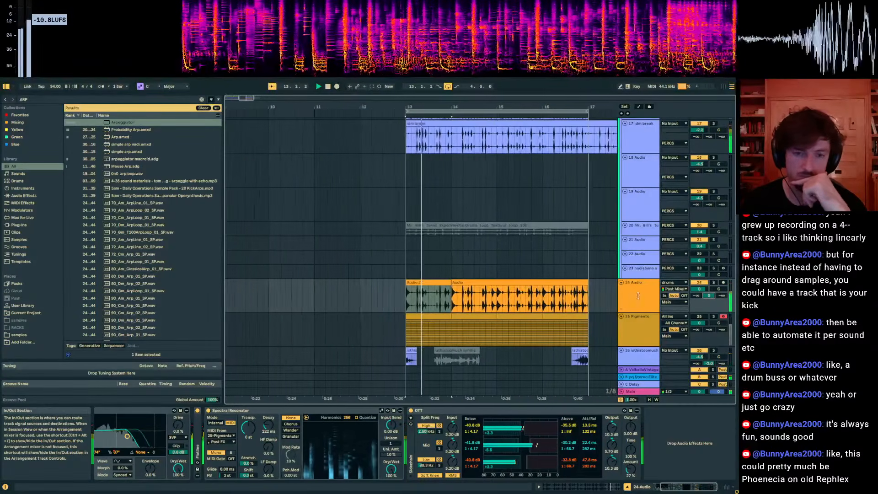
Insert an empty MIDI track between the drum audio track and the Pigments track.
scroll(657, 324, down, 3)
click(635, 277)
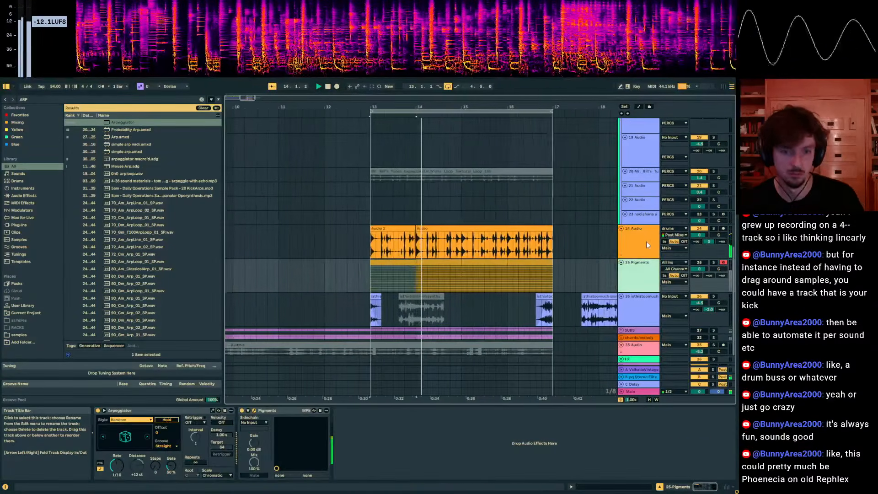
key(ctrl+shift+t)
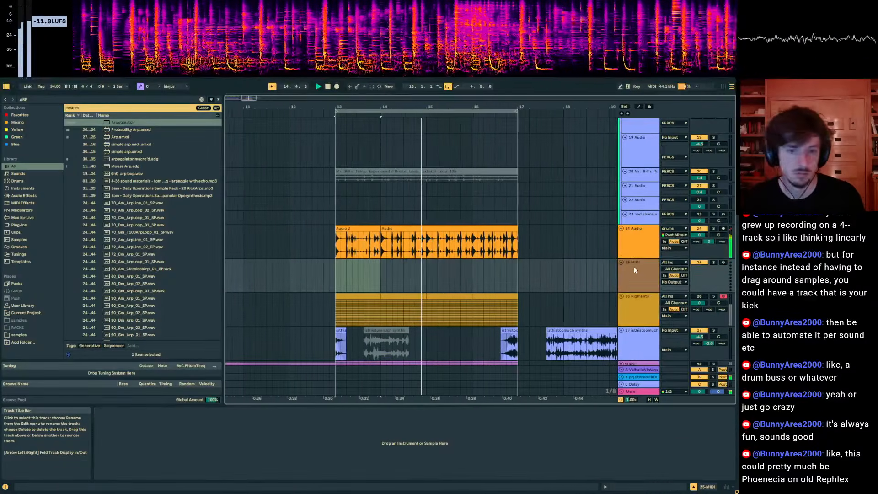
click(673, 262)
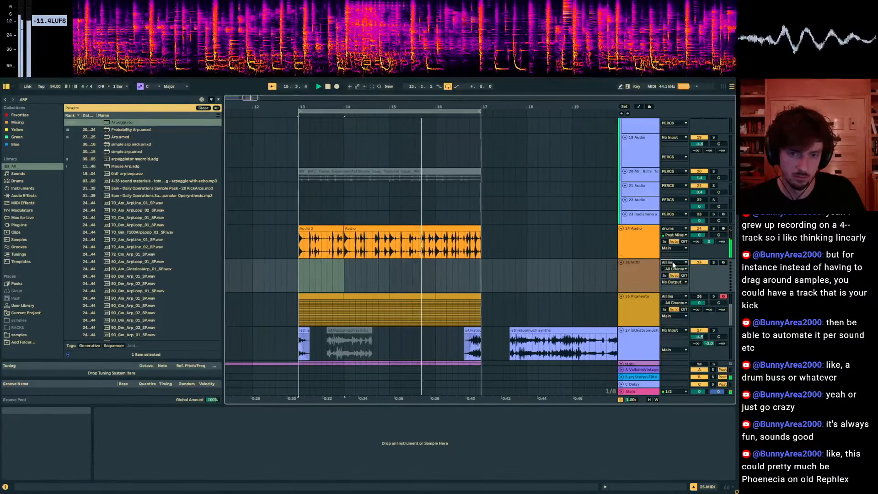
click(639, 245)
click(640, 245)
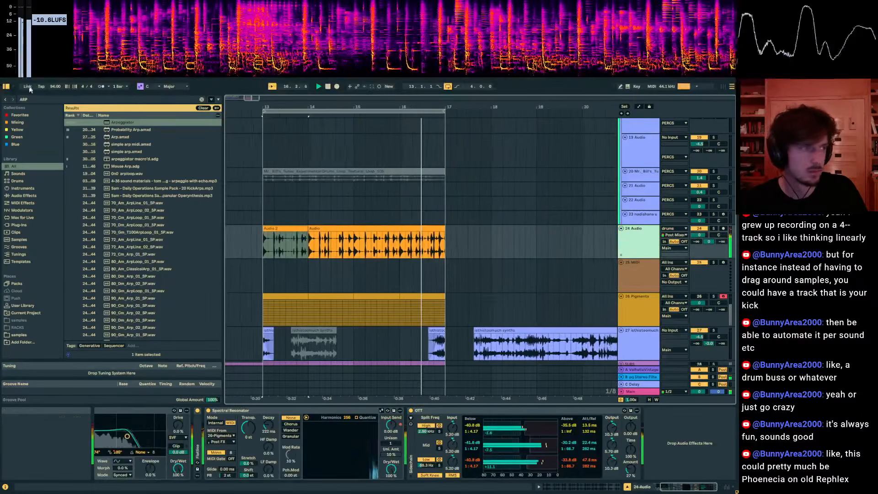
click(32, 99)
text(E)
Delete the highest notes, up to C#6, from the first Pigments clip and duplicate the edited clip over the following bars.
click(359, 304)
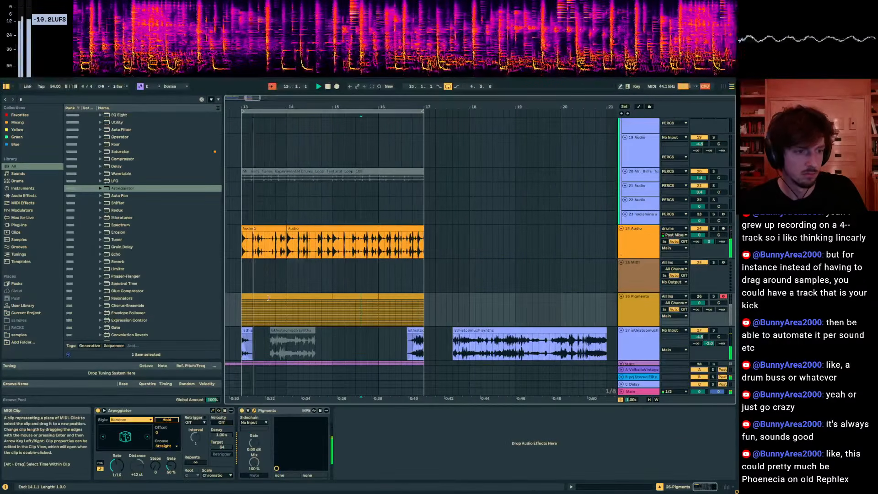
click(604, 486)
scroll(351, 323, up, 6)
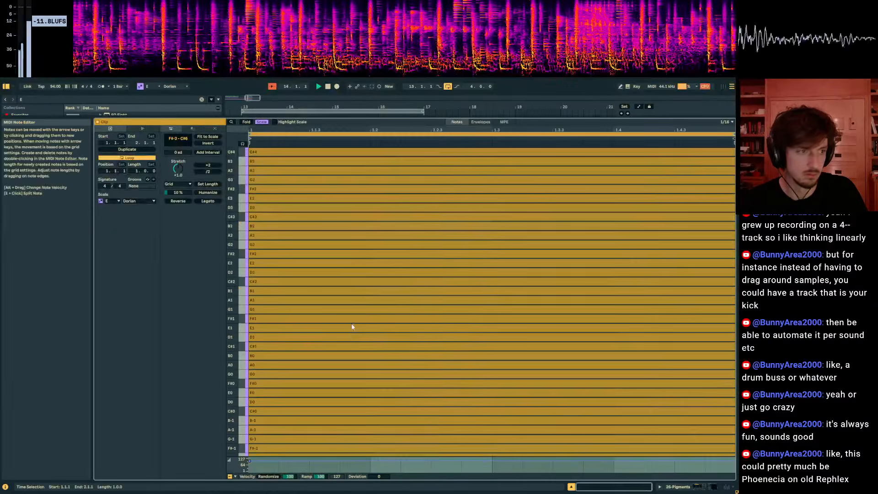
drag(285, 174, 319, 356)
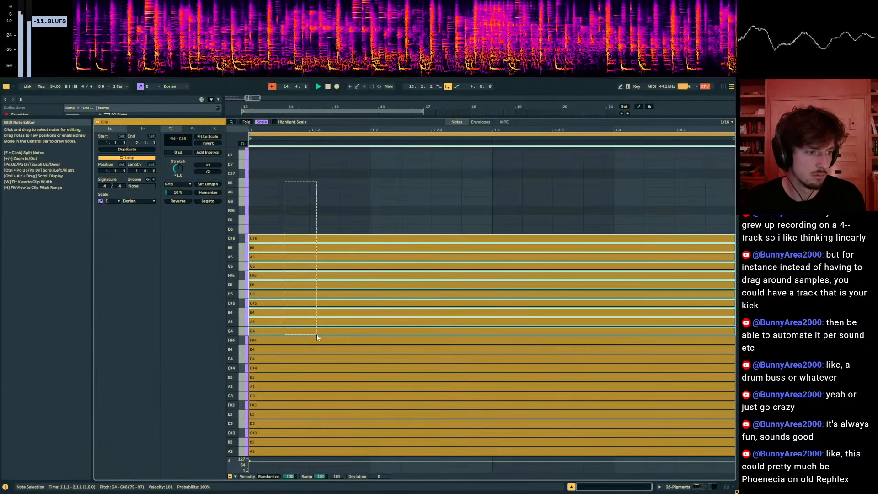
key(Delete)
click(676, 488)
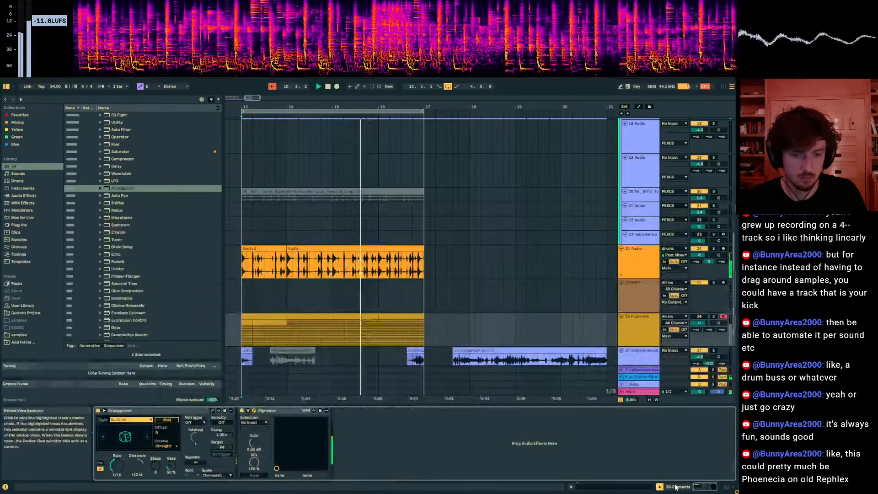
click(263, 315)
key(ctrl+d)
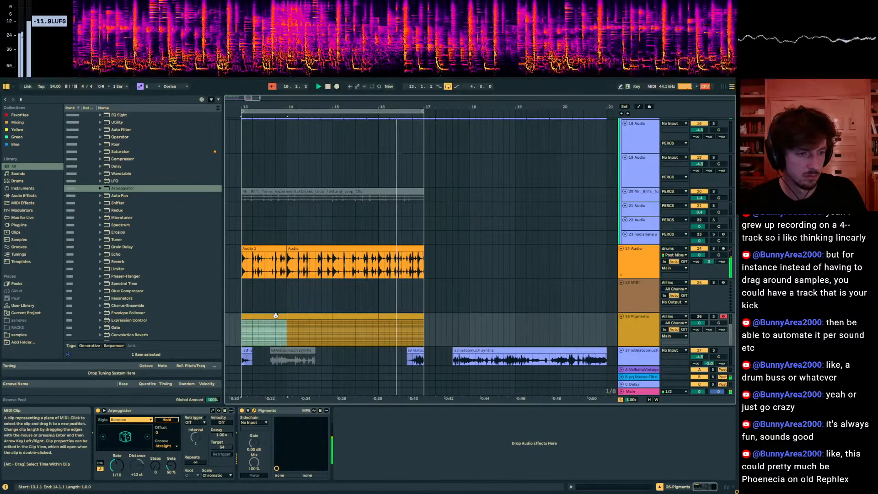
Look through the drum audio track's effect chain around the Spectral Resonator.
scroll(438, 317, down, 2)
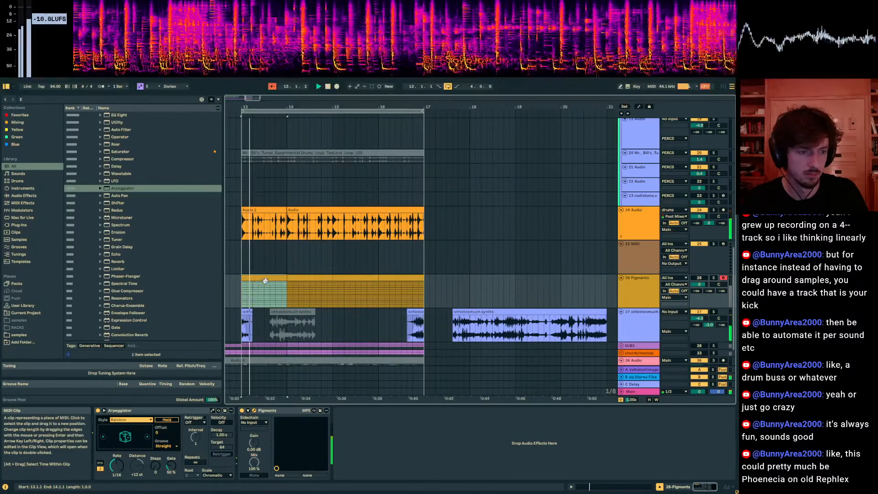
click(642, 235)
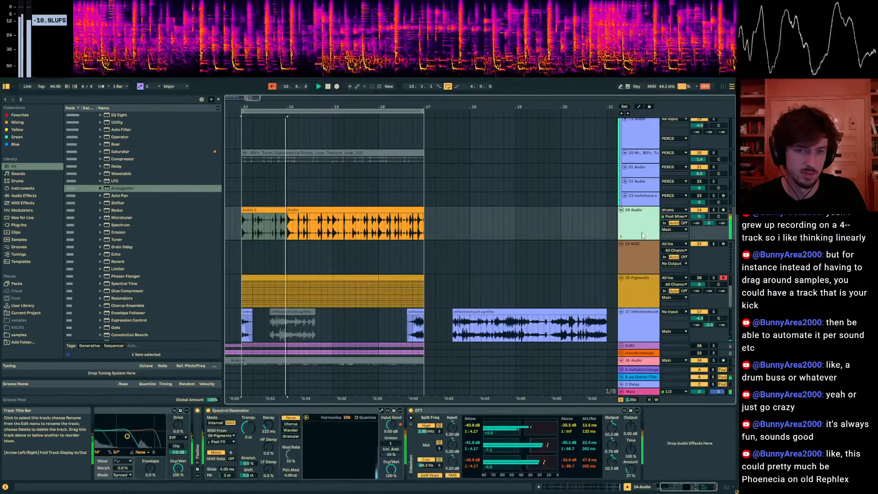
click(153, 411)
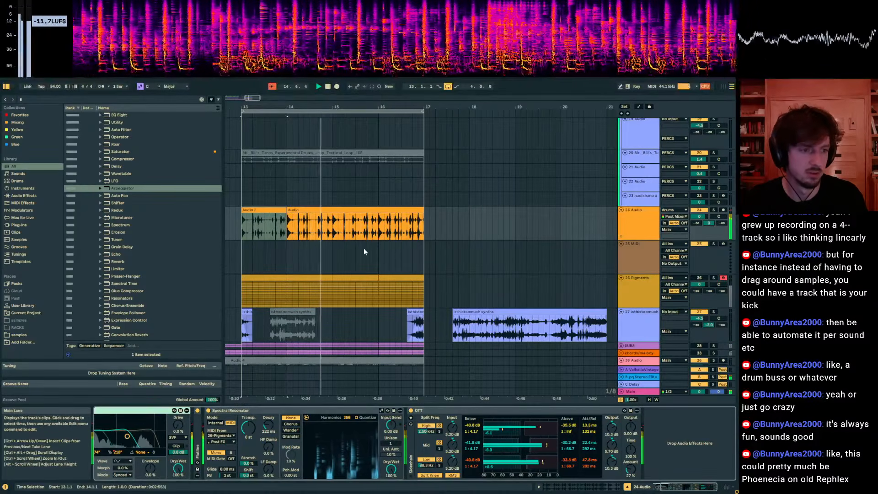
click(327, 230)
click(266, 411)
key(Right)
key(Left)
key(Left)
key(Left)
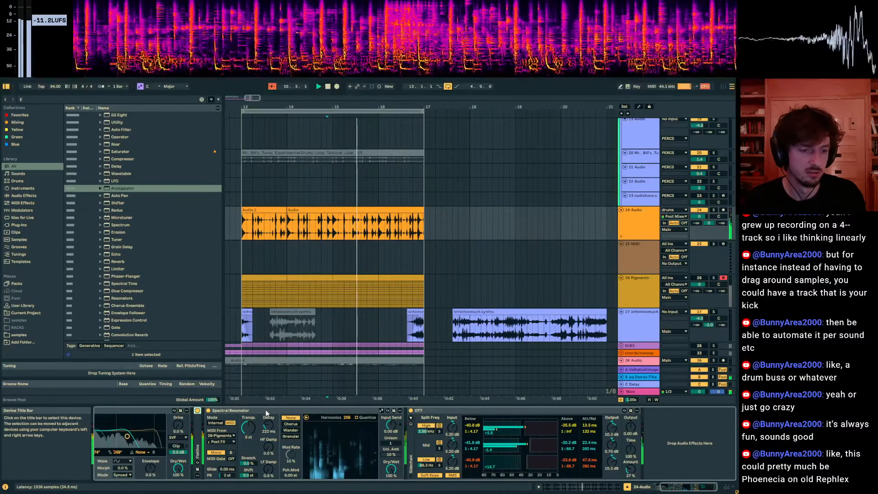
click(631, 281)
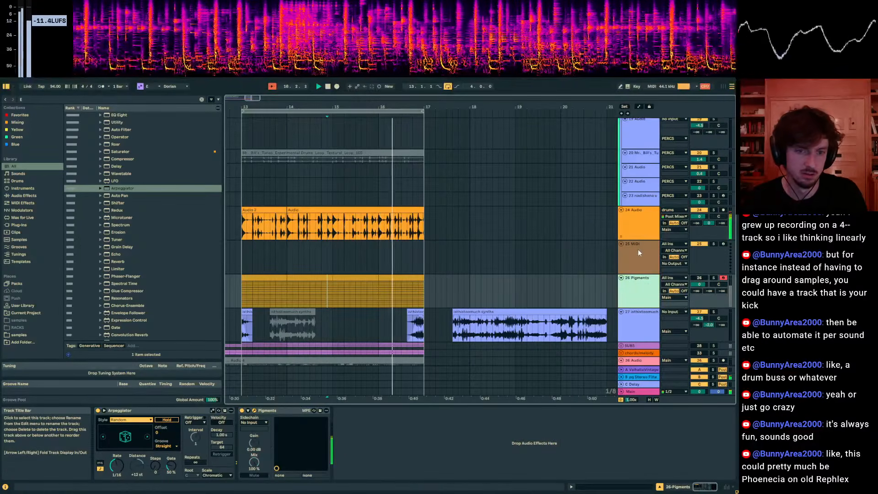
Find the Hyper Field instrument in the browser with the search HYP and load it onto the empty MIDI track.
click(242, 262)
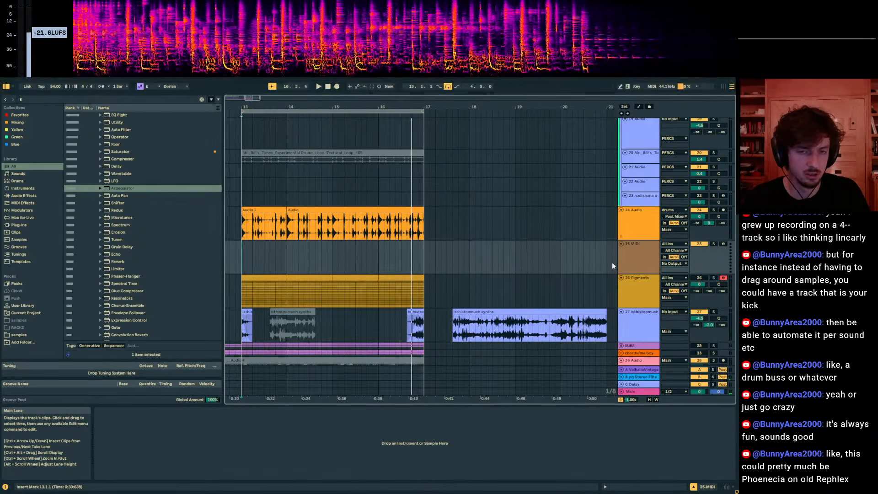
click(627, 257)
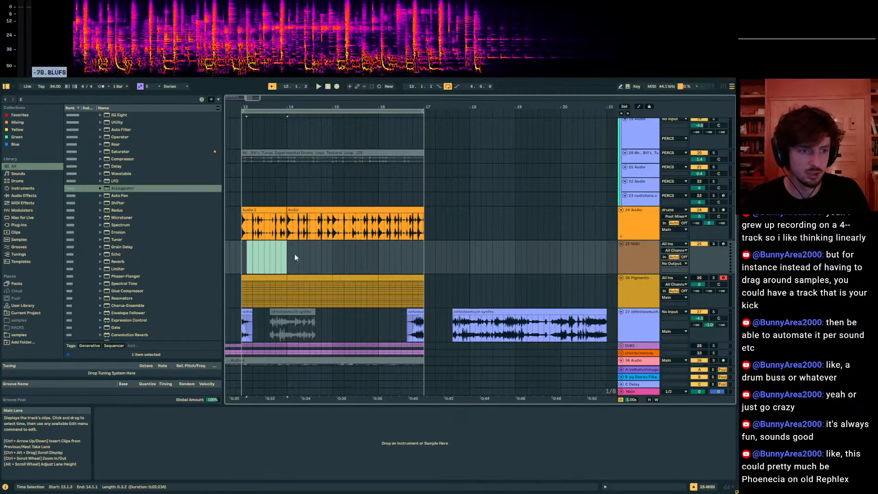
key(ctrl+f)
text(HYP)
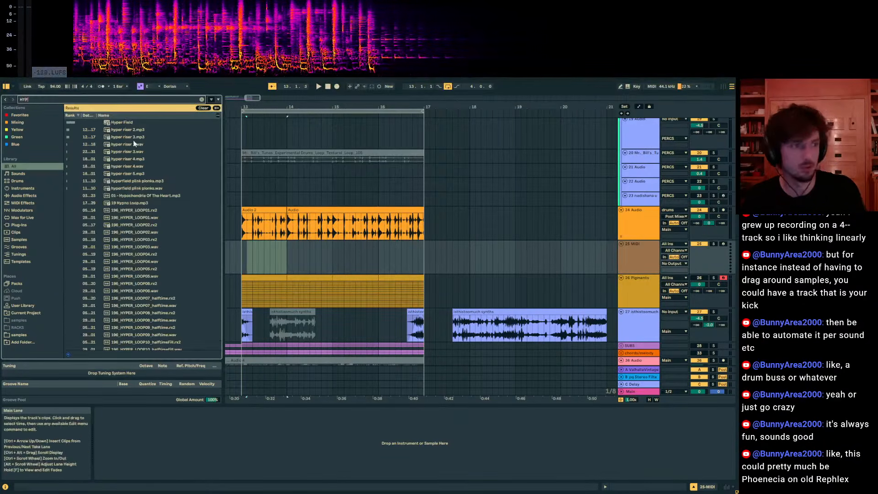
drag(243, 258, 243, 258)
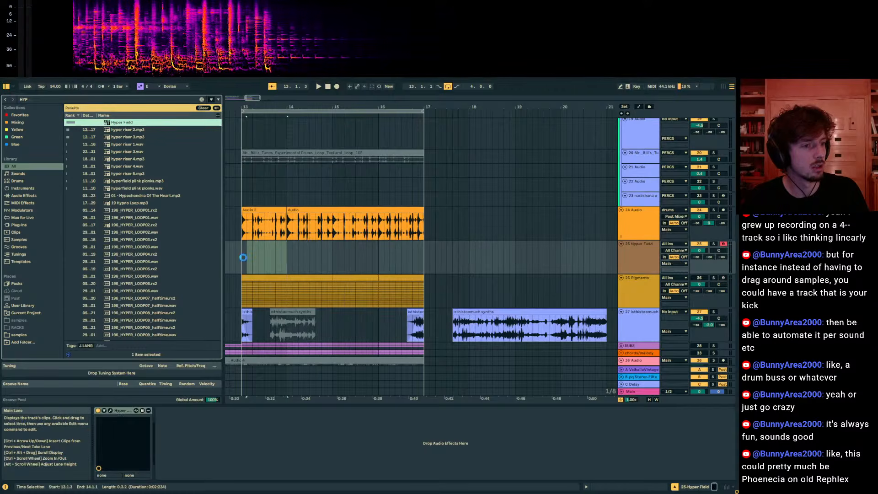
Create a one-bar MIDI clip at bar 13 on the Hyper Field track and stack B2, D3 and A3 at its start.
key(ctrl+shift+m)
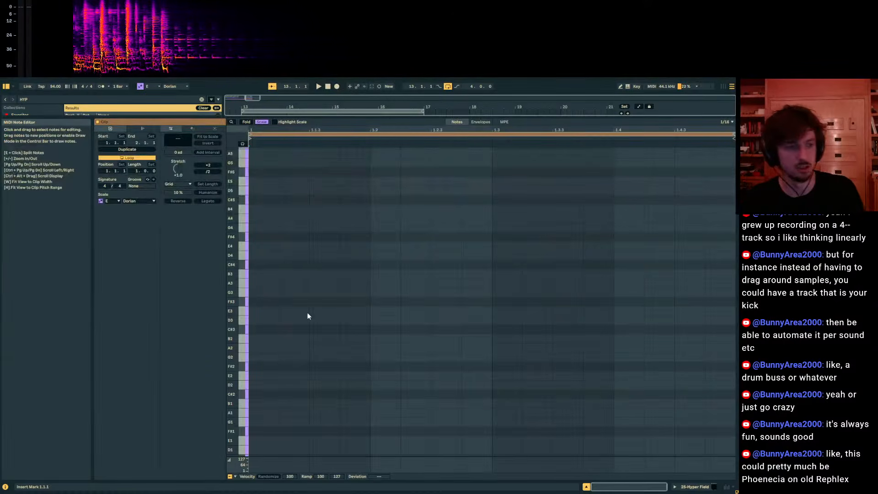
click(268, 376)
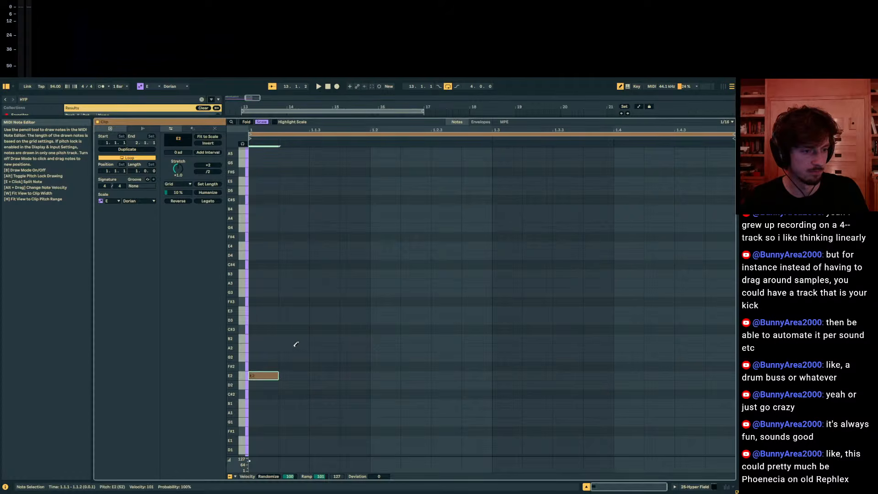
key(space)
key(ctrl+z)
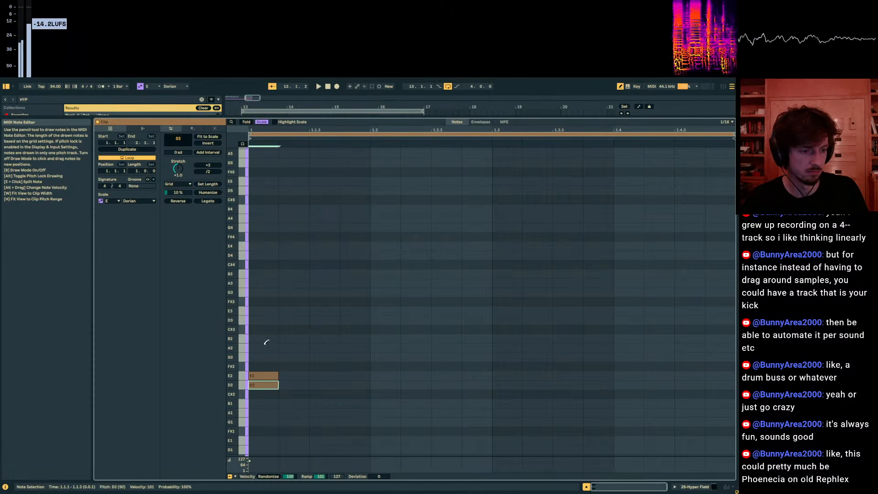
key(ctrl+z)
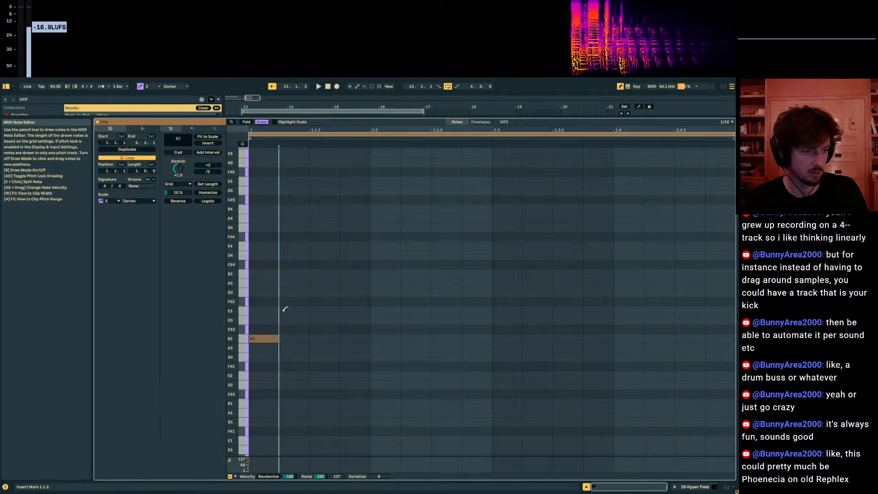
click(273, 319)
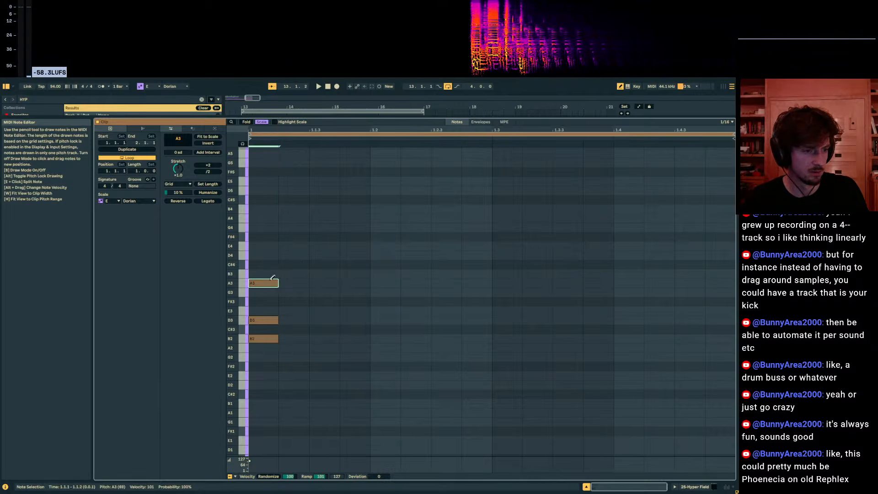
Extend the three stacked notes to the end of the clip.
key(b)
drag(294, 259, 254, 384)
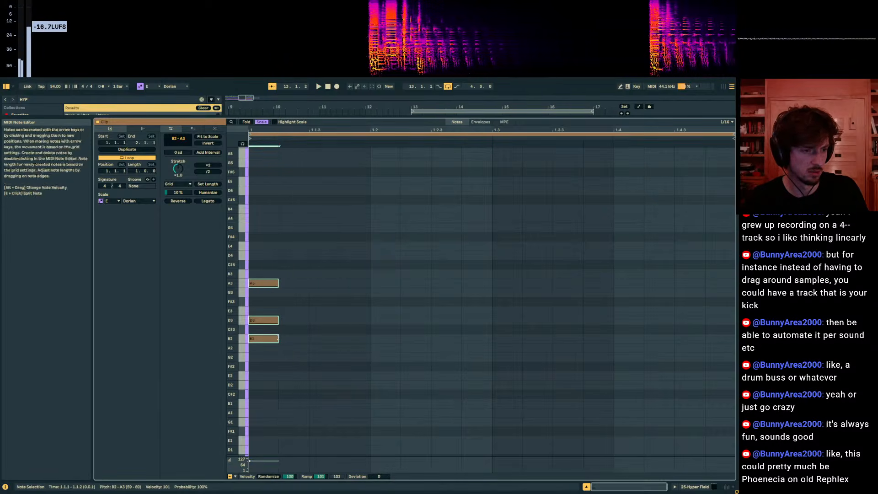
drag(278, 340, 735, 342)
Open the Hyper Field interface and set its amp envelope's attack to about 1.88 s.
click(695, 487)
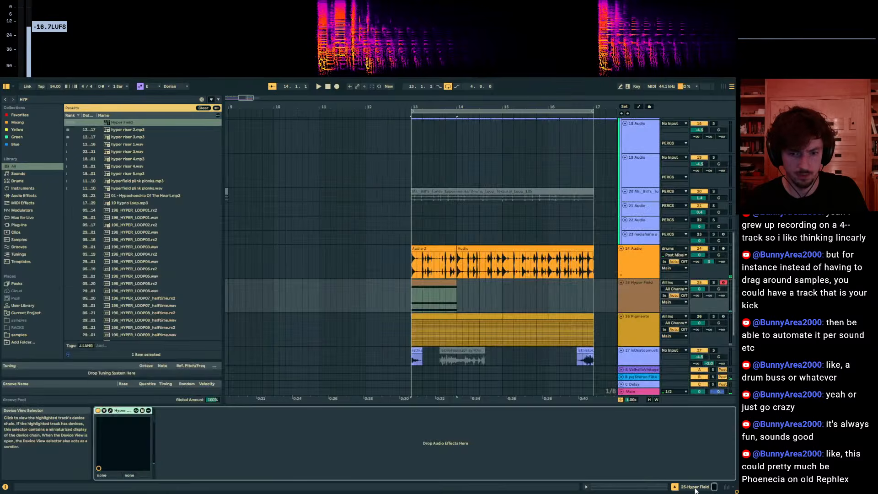
click(111, 411)
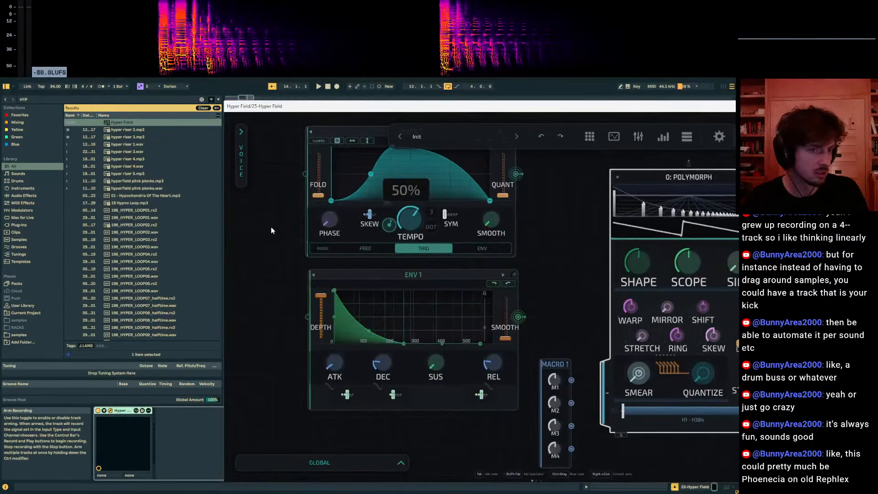
click(326, 463)
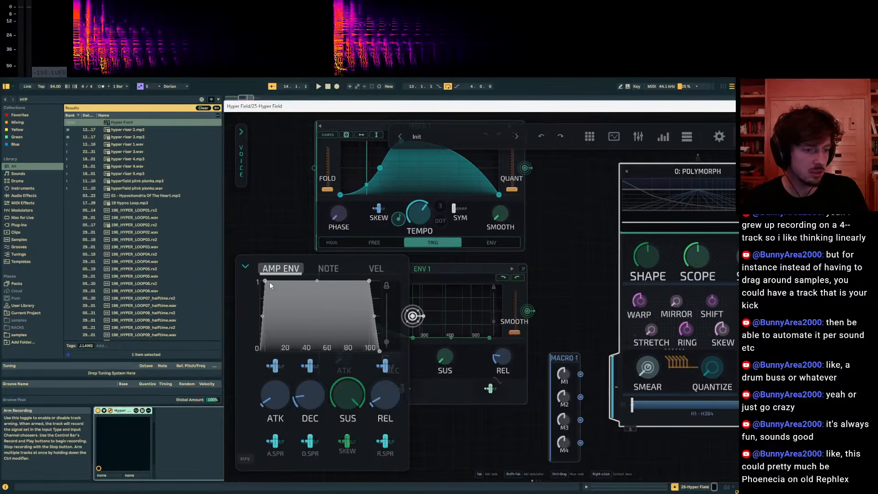
drag(275, 393, 273, 378)
drag(586, 234, 451, 252)
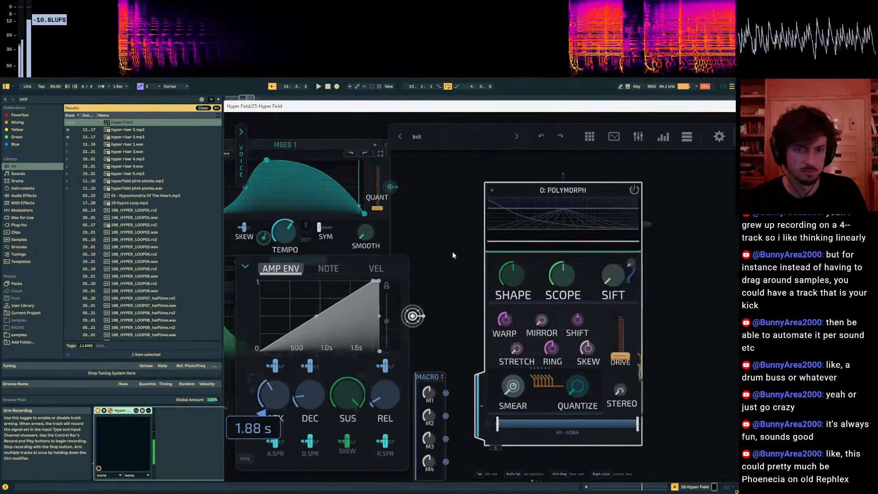
Modulate Polymorph's Sift with the amp envelope and set Sift to about 90%, checking it during playback.
drag(673, 299, 629, 301)
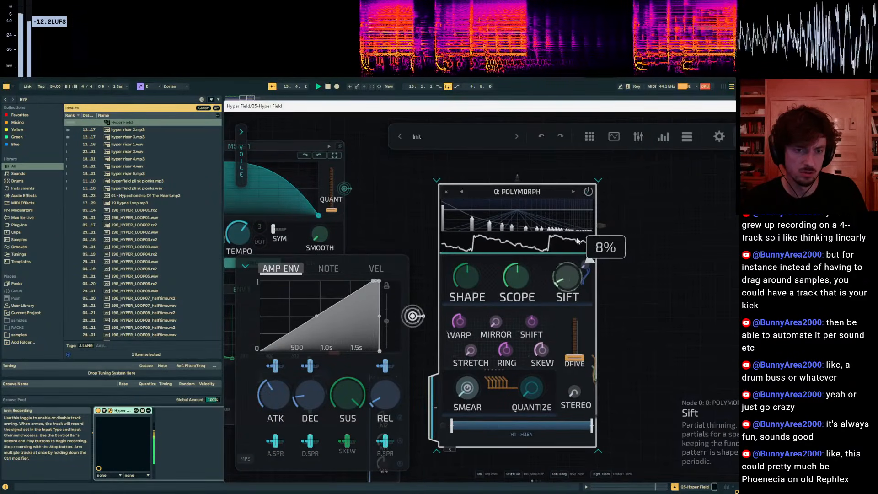
drag(577, 241, 581, 232)
key(space)
drag(645, 296, 660, 289)
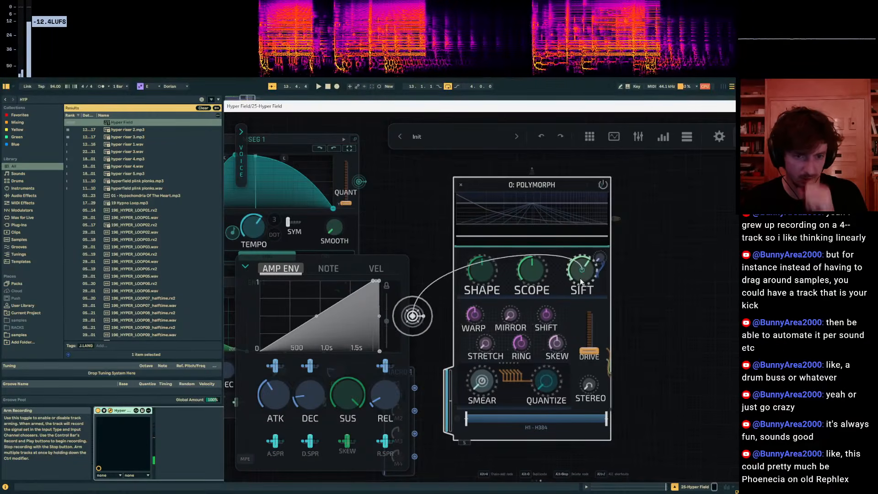
drag(582, 268, 565, 281)
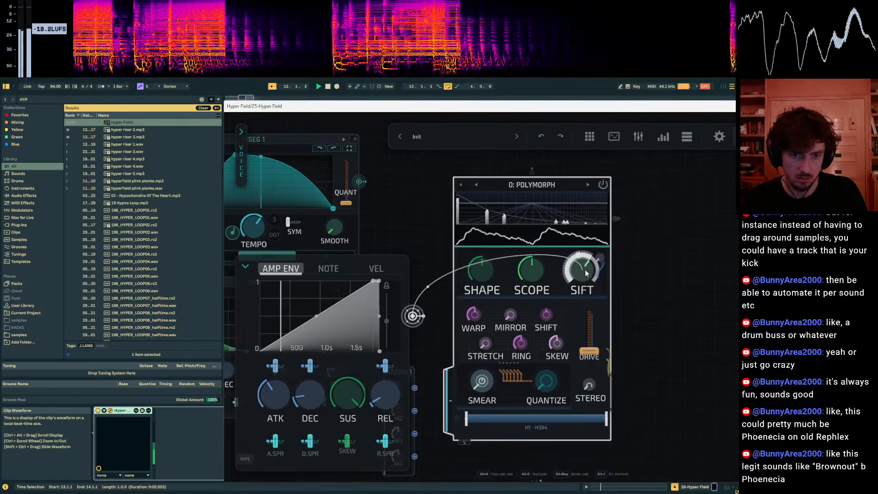
drag(589, 266, 587, 251)
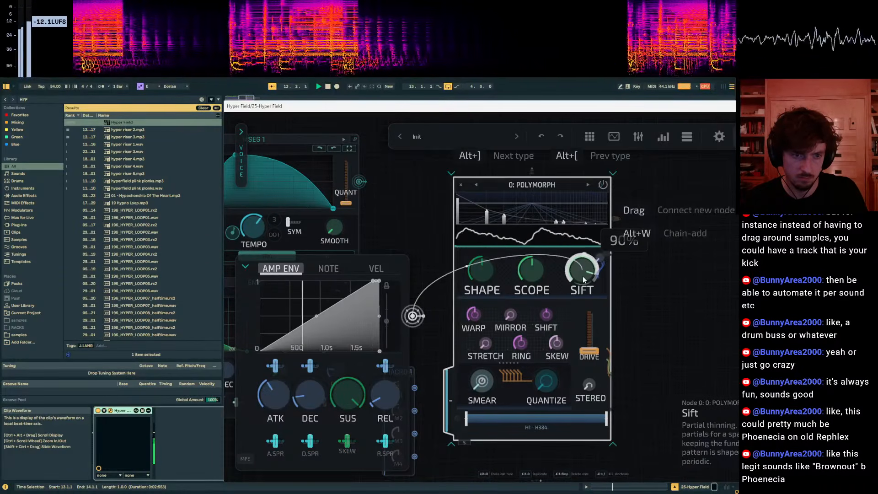
drag(658, 319, 621, 314)
key(space)
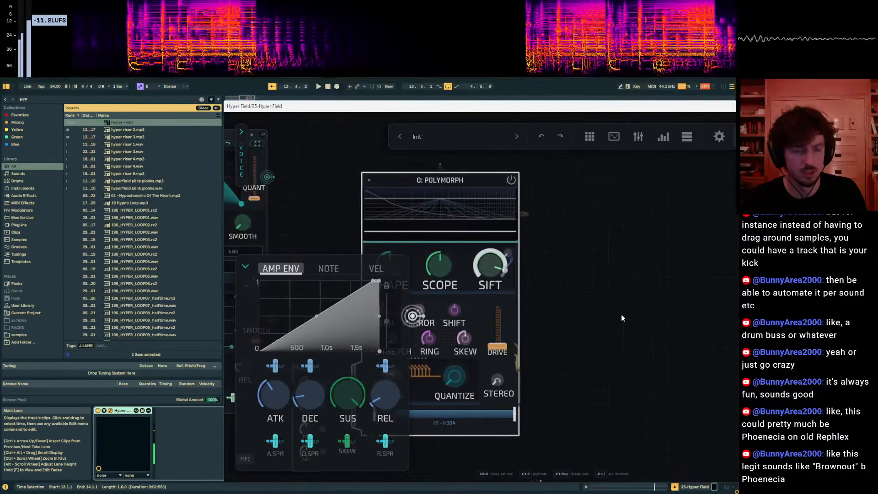
Add a Phase Control node beside Polymorph using the search PHASE and modulate its Pull with the amp envelope.
right_click(621, 314)
text(PHASE)
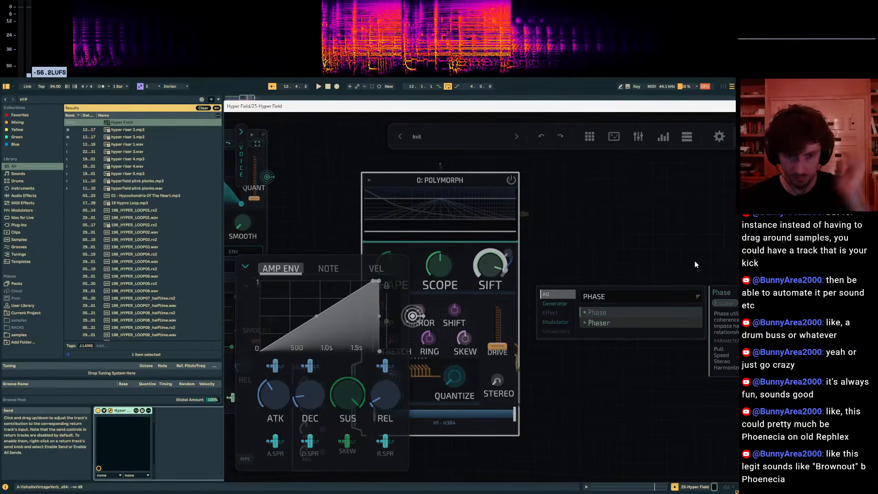
key(Return)
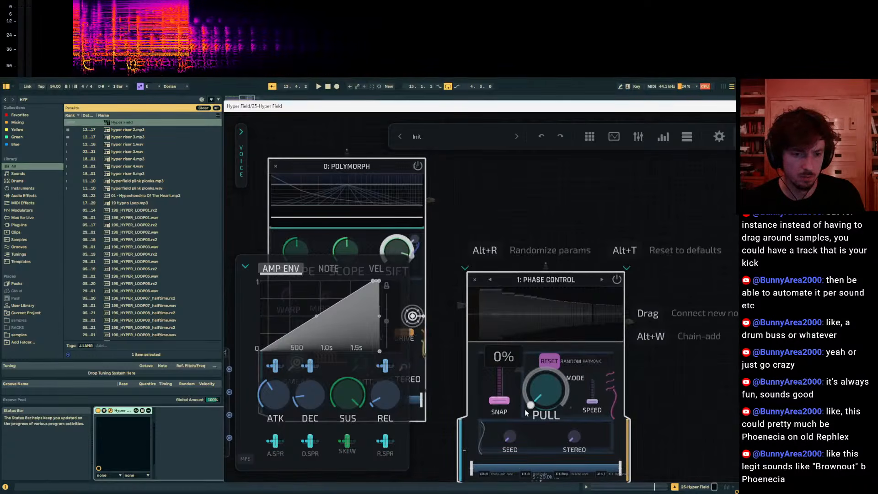
drag(496, 231, 628, 235)
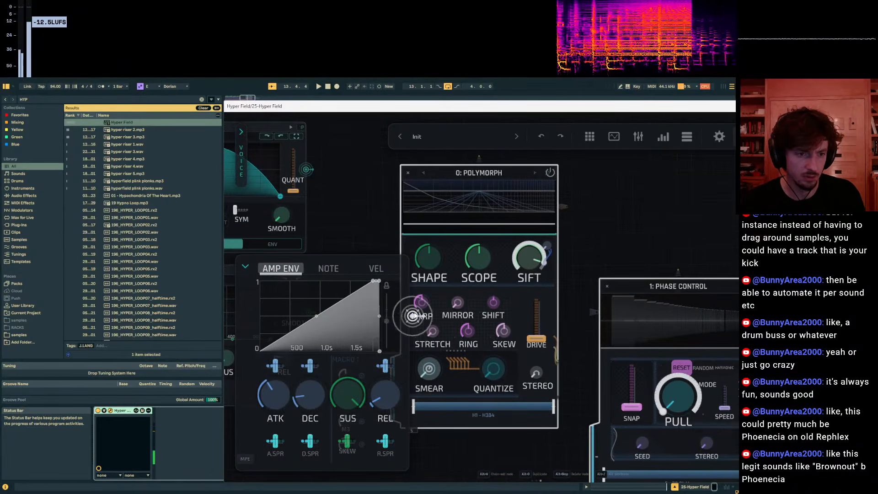
Modulate Polymorph's Warp with the amp envelope by an amount of about 0.14 and play the loop.
drag(388, 235, 436, 238)
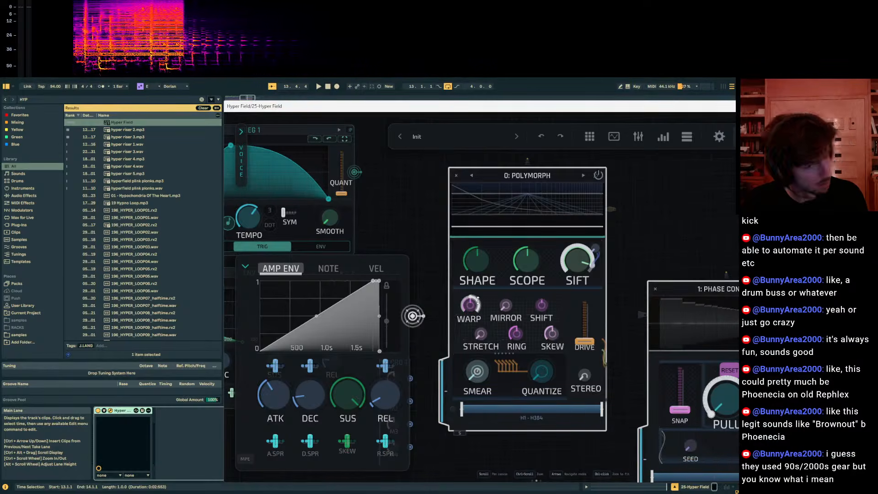
mouse_move(471, 311)
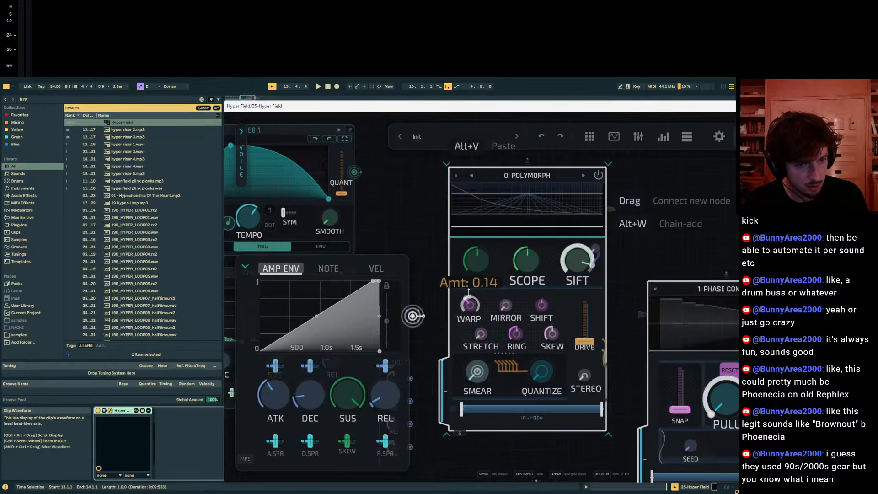
key(space)
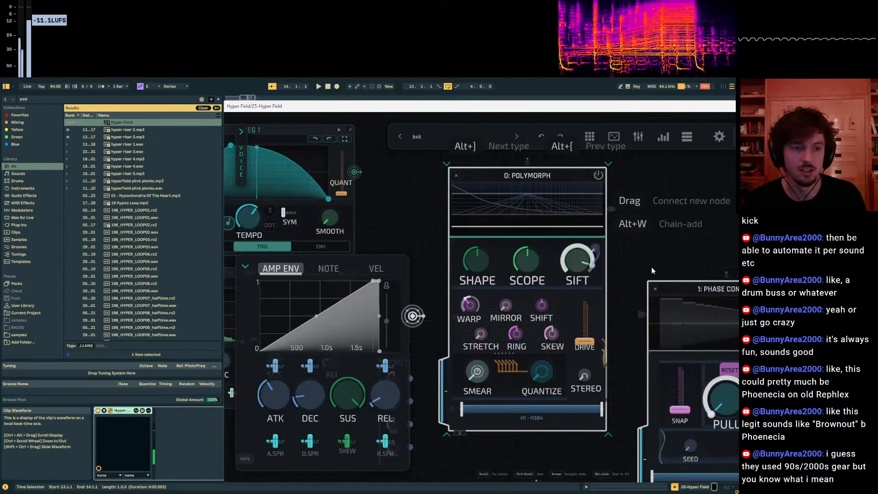
Lengthen the amp envelope's attack further and raise the Hyper Field track's send B to about -3.4 dB.
drag(649, 265, 502, 245)
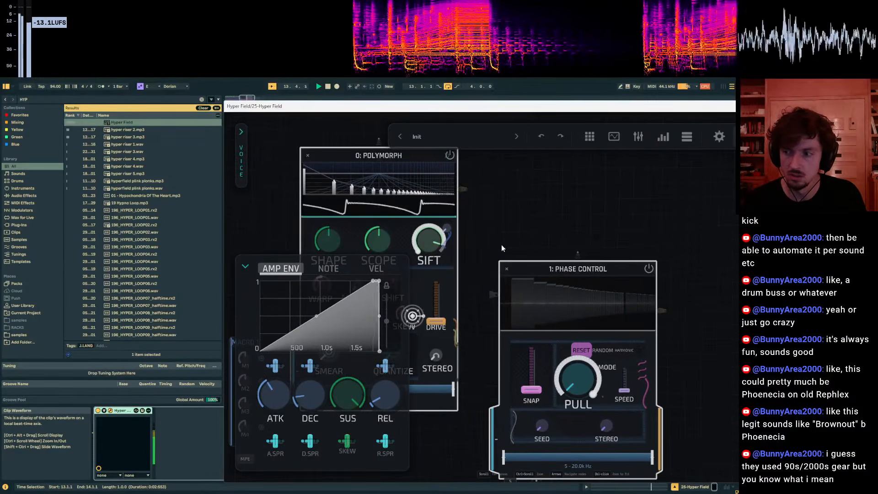
drag(524, 228, 584, 220)
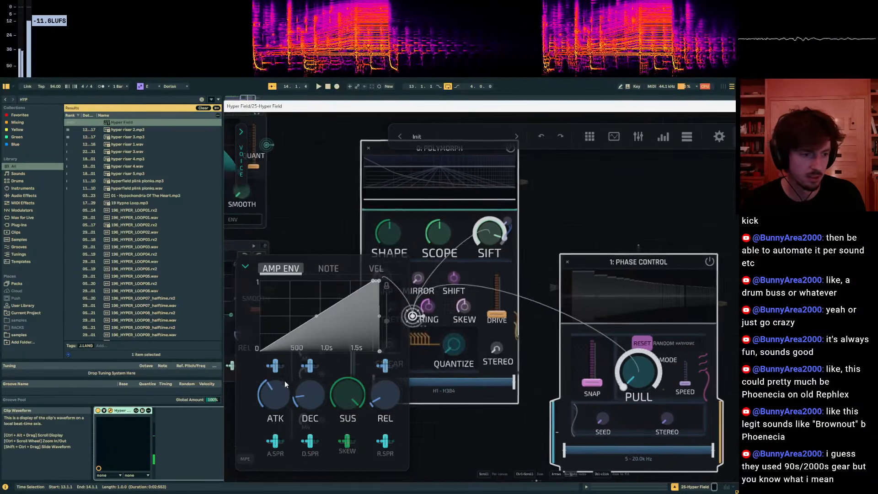
drag(284, 382, 281, 384)
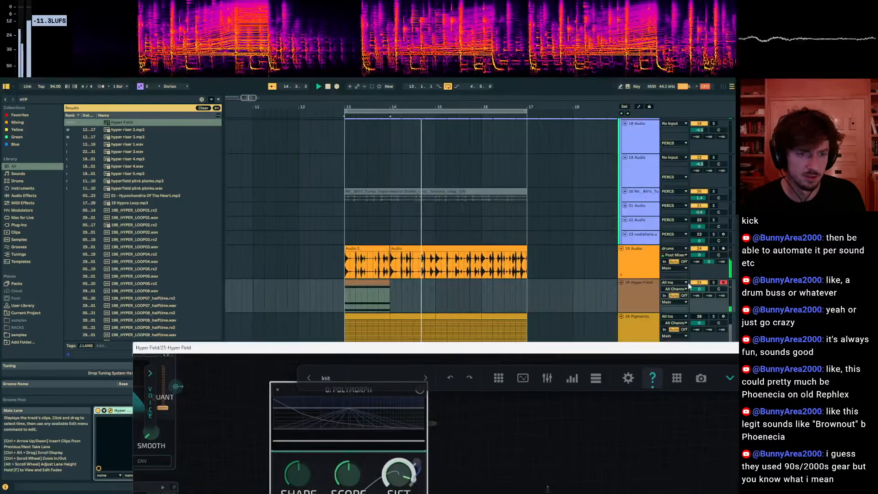
drag(708, 296, 697, 242)
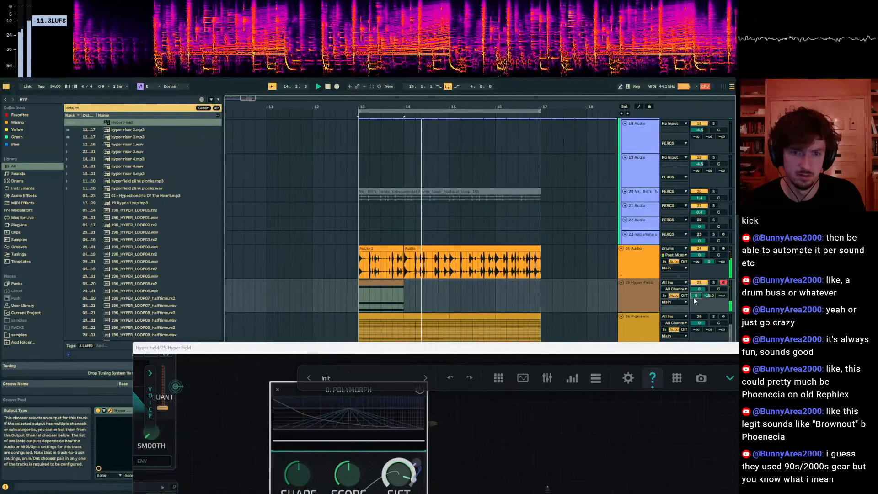
drag(710, 296, 709, 282)
Add a MIDI track below the Hyper Field track and paste a copy of the chord clip on it at bar 14.
click(634, 300)
key(space)
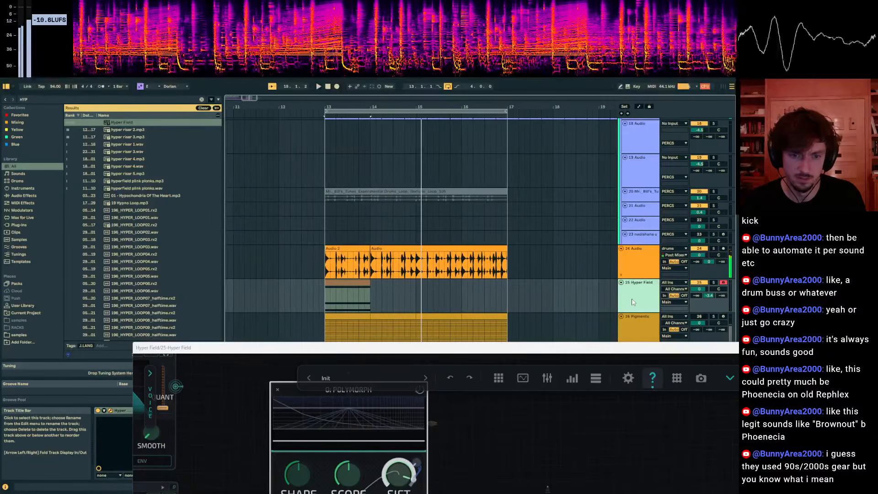
key(ctrl+d)
click(368, 292)
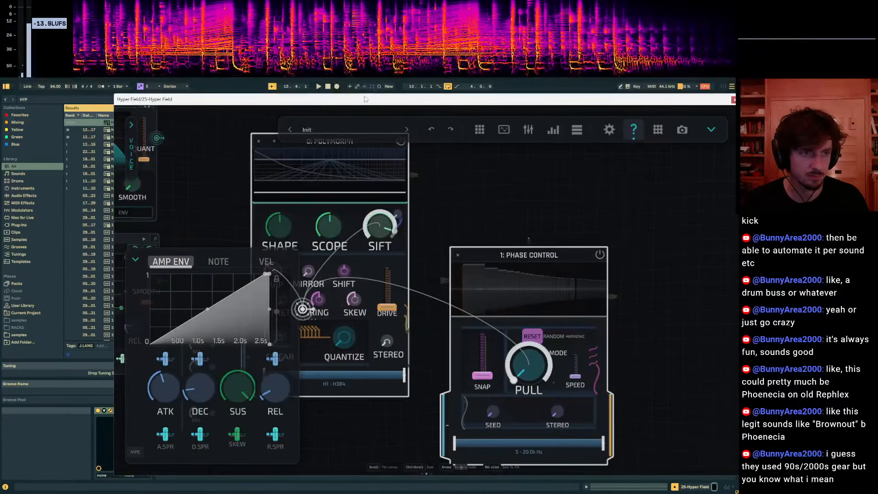
drag(365, 98, 316, 442)
click(353, 291)
key(ctrl+c)
click(372, 334)
key(ctrl+v)
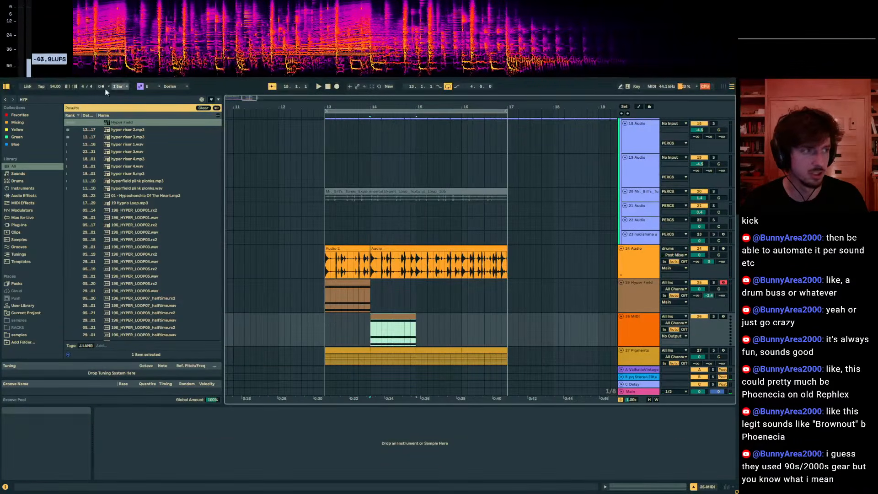
Find Wavetable in the browser and load it onto the new MIDI track.
click(56, 99)
text(wavetab)
double_click(121, 122)
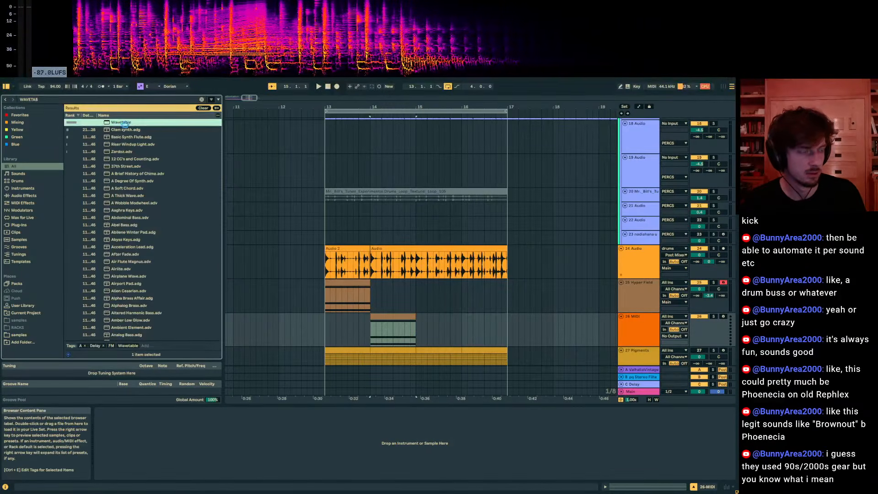
Shorten the Wavetable clip to a brief stab and set the amp envelope to about 700 ms decay with no sustain.
key(space)
drag(455, 316, 406, 323)
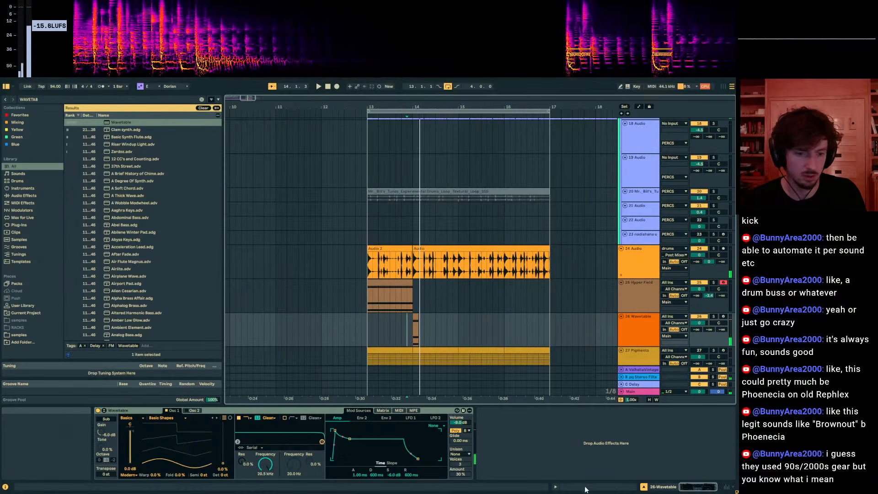
drag(350, 439, 351, 458)
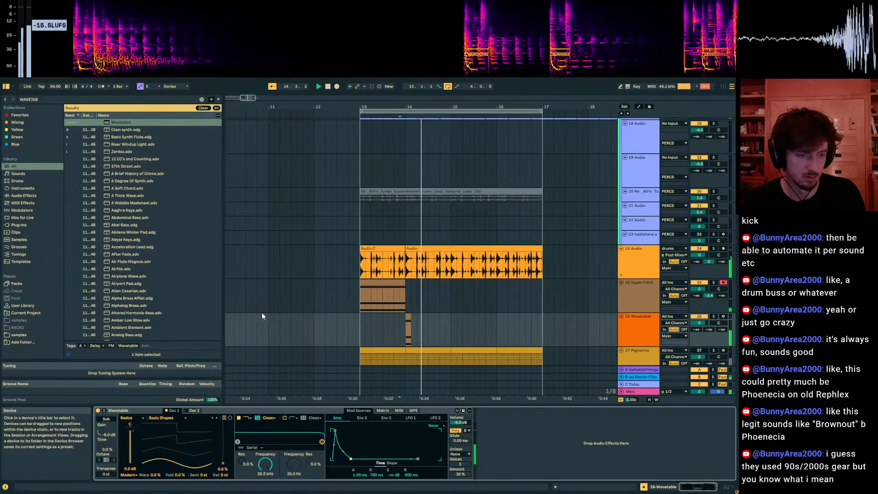
Add the Delay effect after Wavetable, set its Dry/Wet to about 47% and play the section.
click(50, 99)
text(delay)
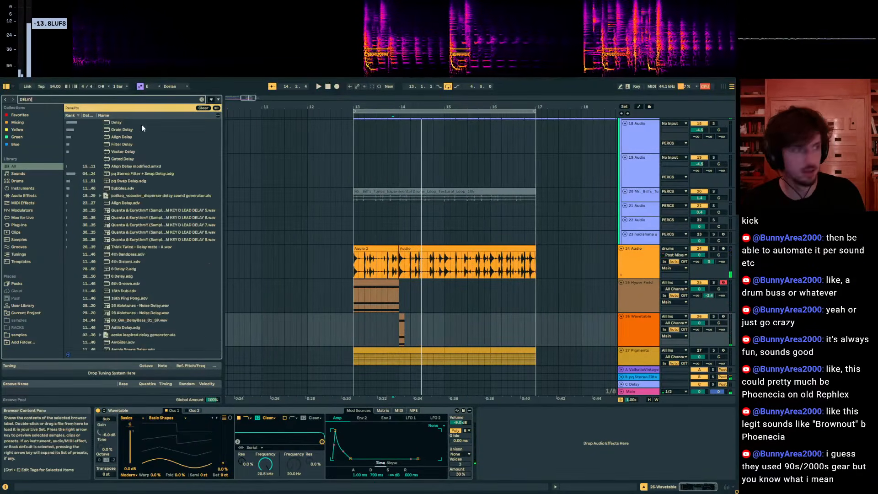
click(122, 122)
double_click(122, 122)
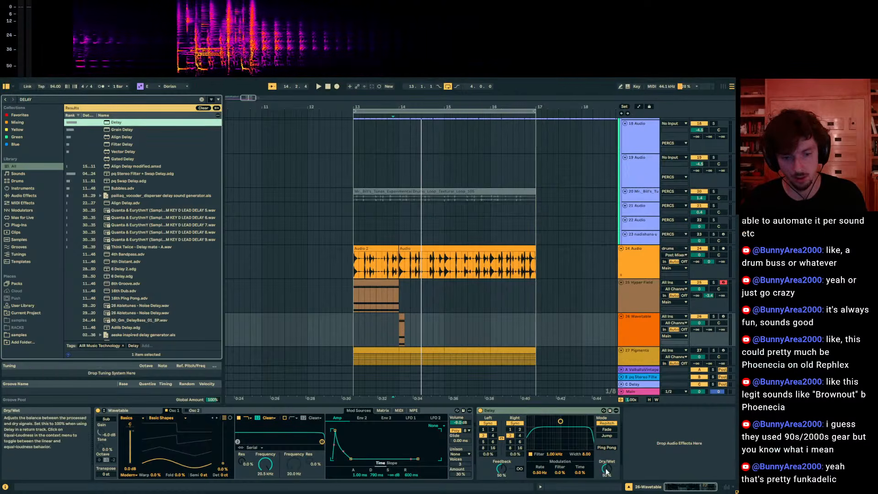
click(343, 330)
key(space)
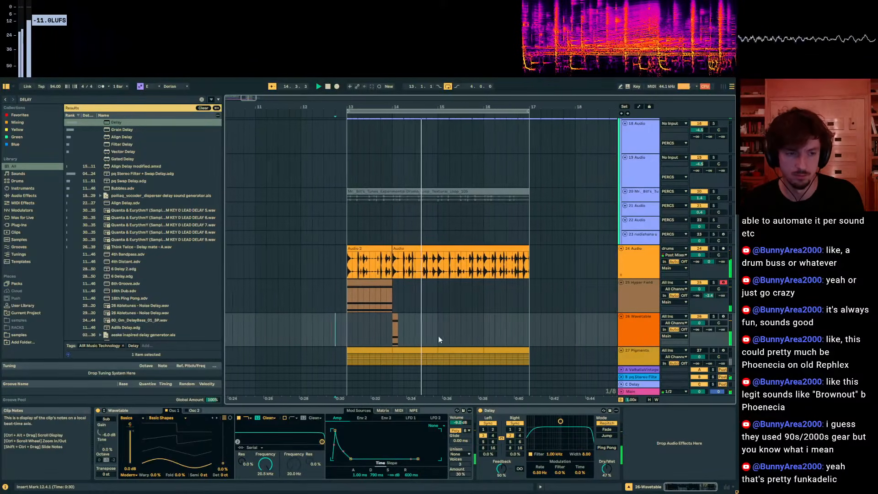
Close the Hyper Field window and paste a copy of its bar 13 chord clip at bar 15 on the same track.
drag(437, 329, 345, 294)
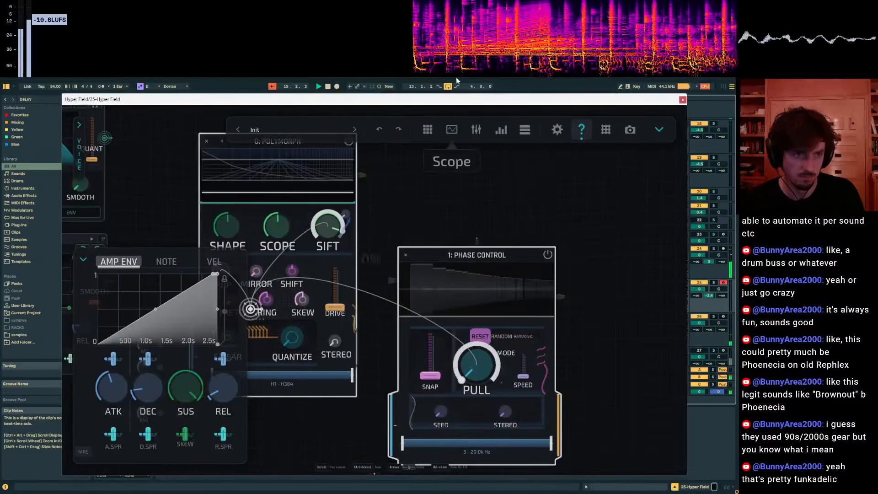
key(ctrl+alt+p)
key(space)
click(435, 293)
key(ctrl+alt+p)
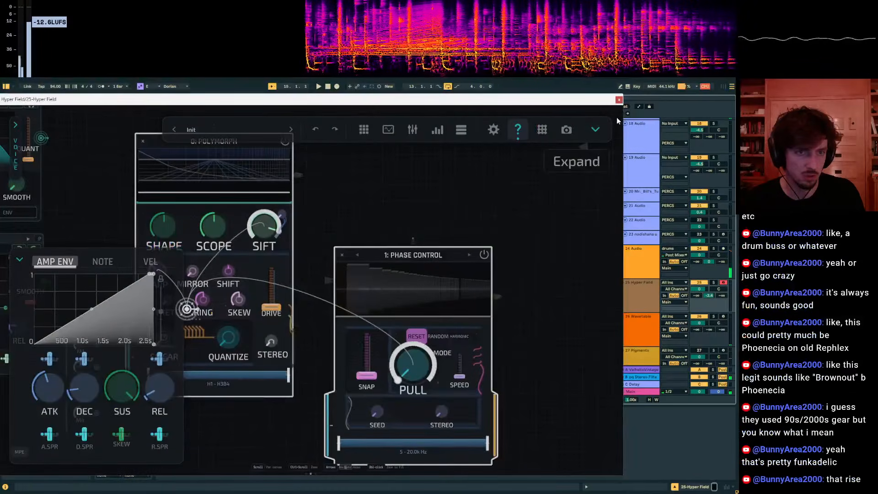
click(620, 100)
click(373, 281)
click(434, 296)
key(ctrl+v)
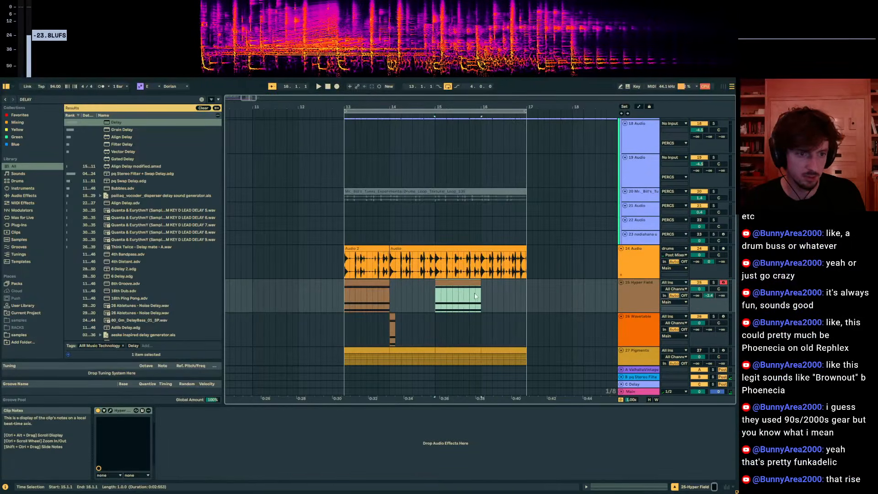
Open the copied chord clip, lower its top note to G3 and its lowest note to A2, and play it.
click(621, 489)
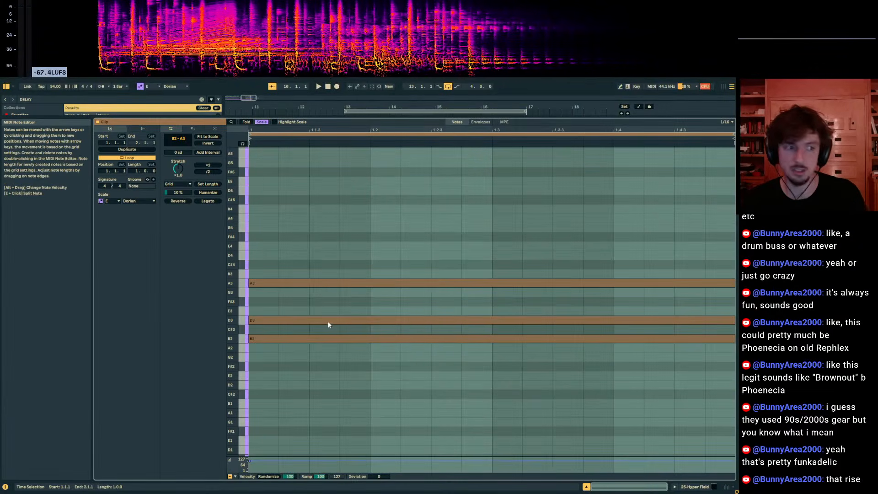
drag(302, 237, 309, 306)
key(Down)
drag(316, 363, 294, 331)
key(Down)
key(space)
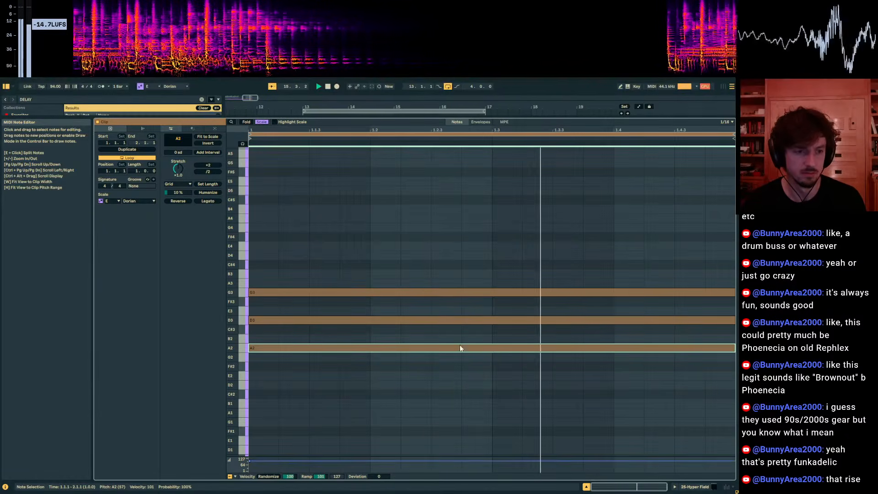
Raise the copied chord's middle note to E3 and its lowest note one scale step, and return to the arrangement.
click(384, 323)
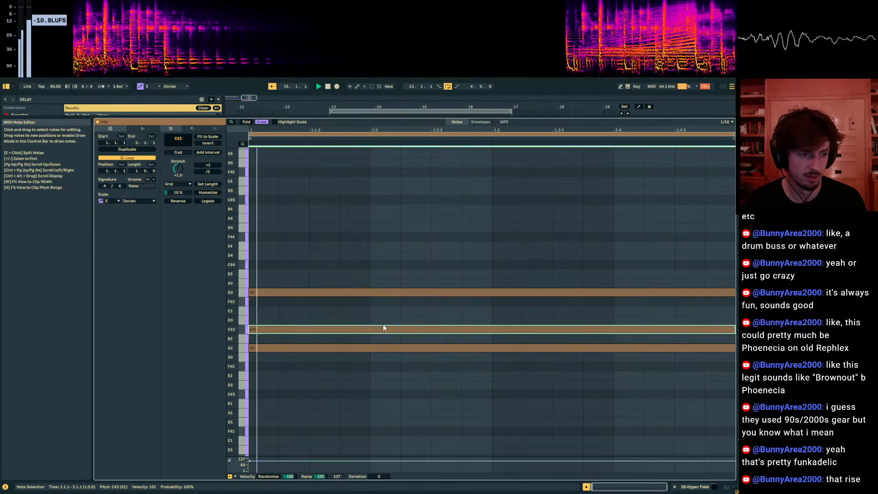
key(Up)
click(348, 348)
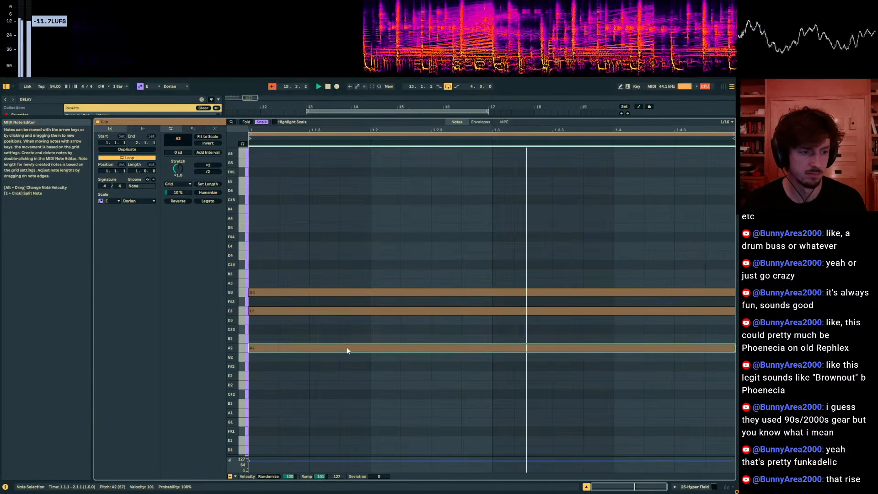
key(Up)
click(705, 489)
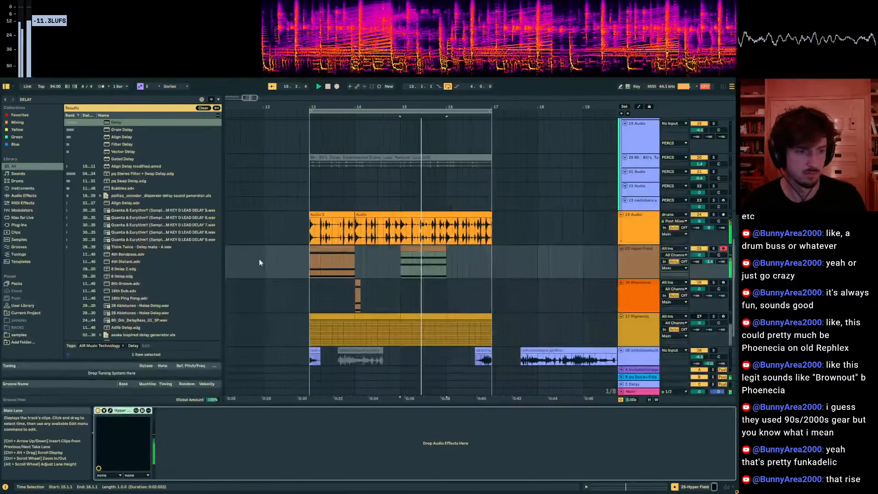
Copy the Wavetable stab to bar 16, balancing its track volume at 1.7 dB against a lower Hyper Field send B.
click(259, 259)
scroll(365, 271, left, 3)
click(512, 257)
click(529, 252)
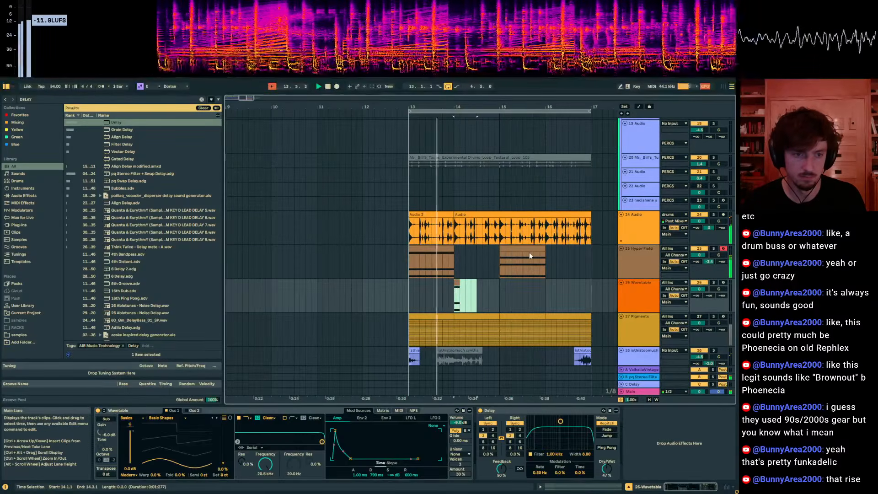
click(548, 283)
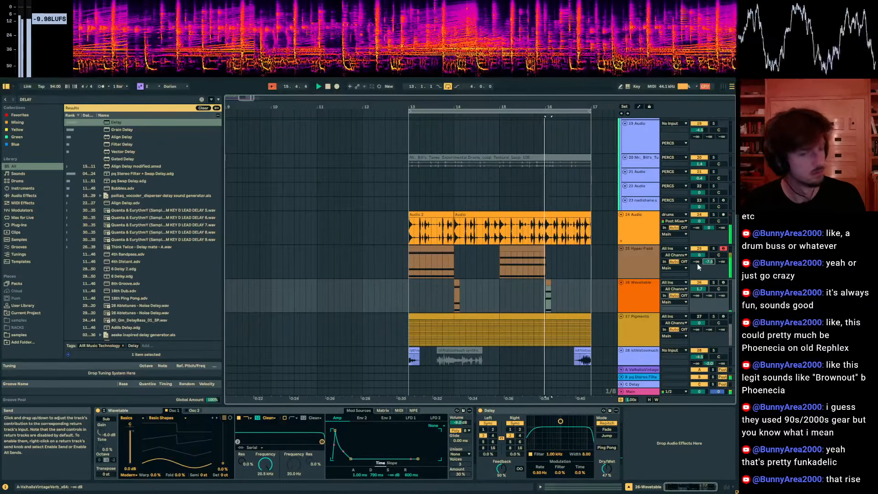
click(423, 245)
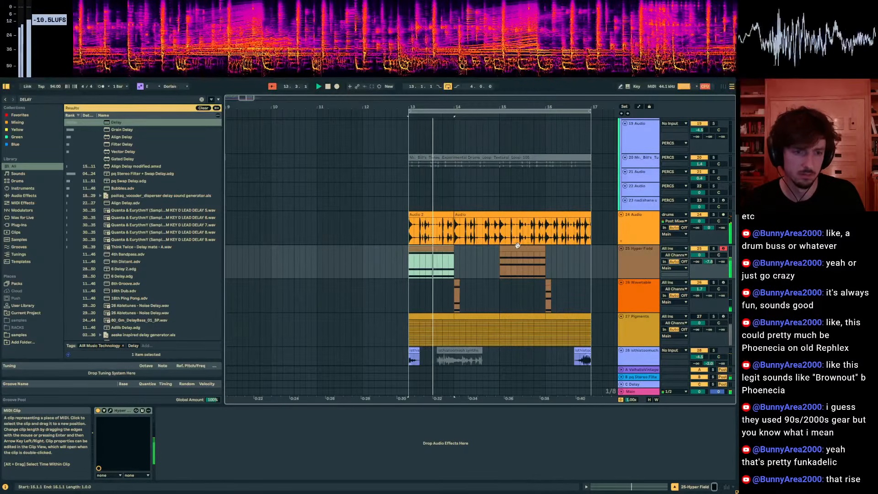
Open the Hyper Field chord clip at bar 15, raise its top note to B3, and return to the arrangement.
click(502, 250)
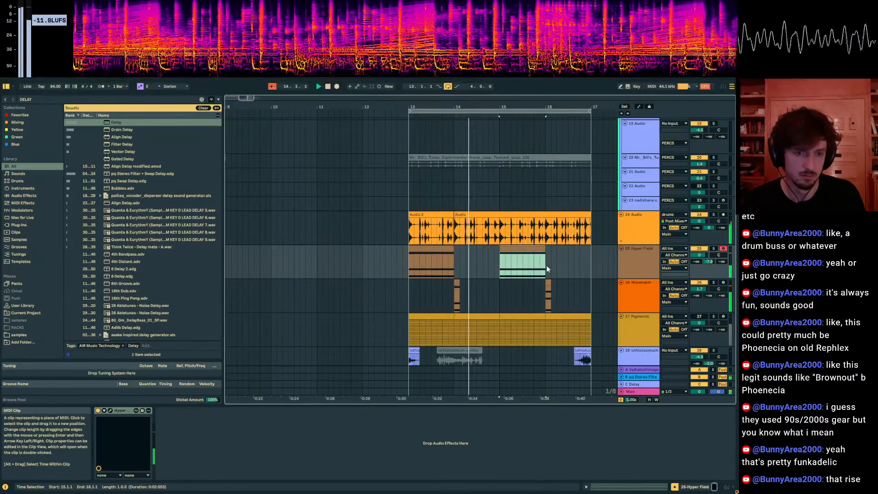
click(548, 283)
click(531, 250)
click(627, 486)
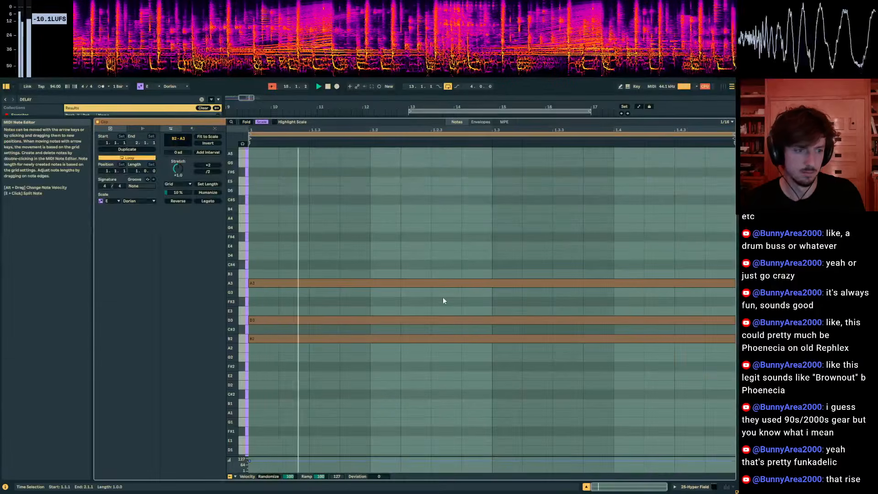
drag(433, 283, 426, 274)
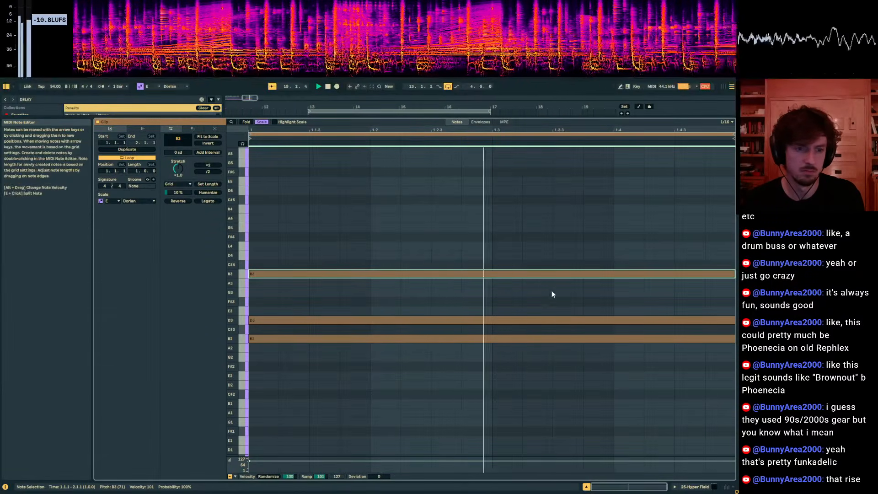
click(698, 487)
Open the Wavetable stab at bar 16, raise its middle note to E3 and its top note to D4, and play it.
click(418, 280)
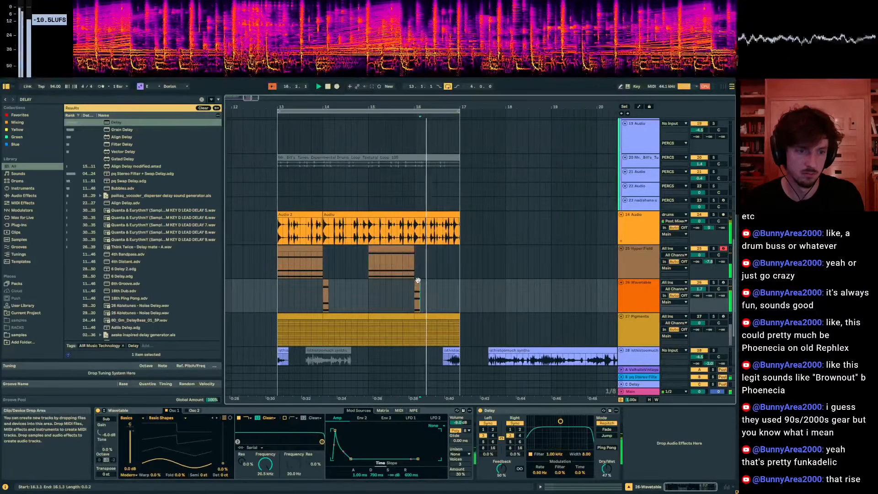
click(606, 486)
click(352, 294)
key(Up)
key(Up)
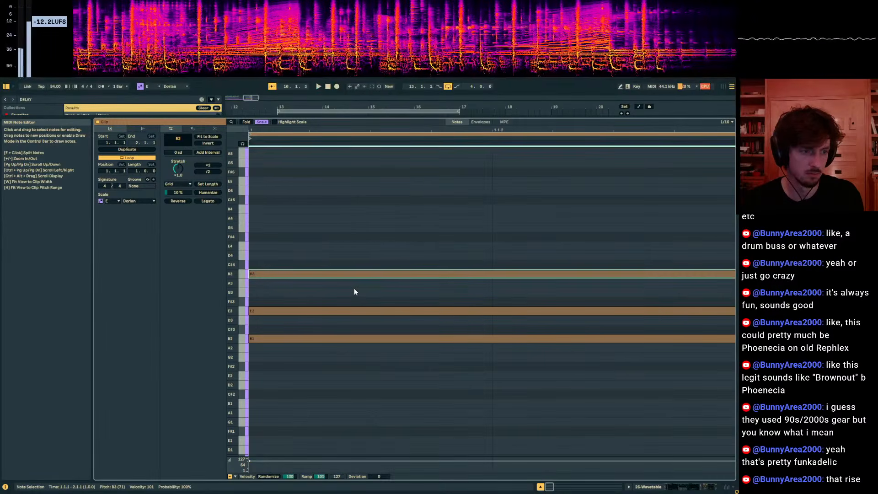
key(space)
key(Up)
click(650, 487)
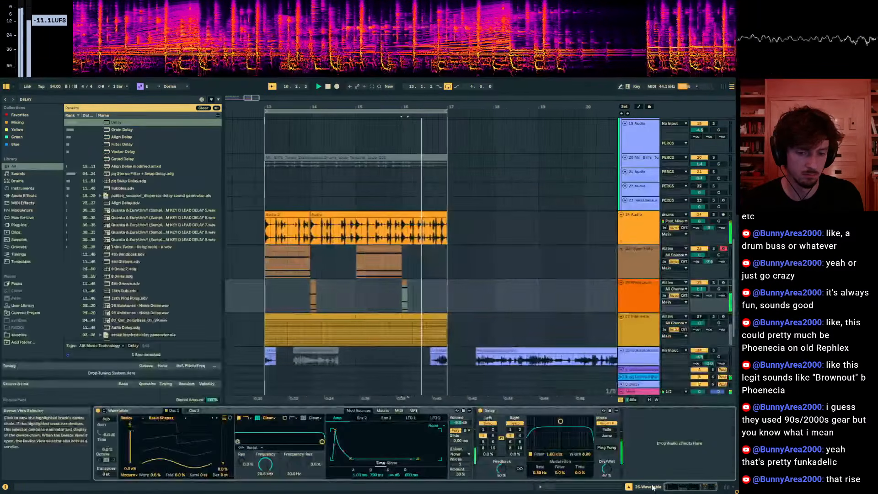
key(space)
click(573, 488)
key(Up)
key(space)
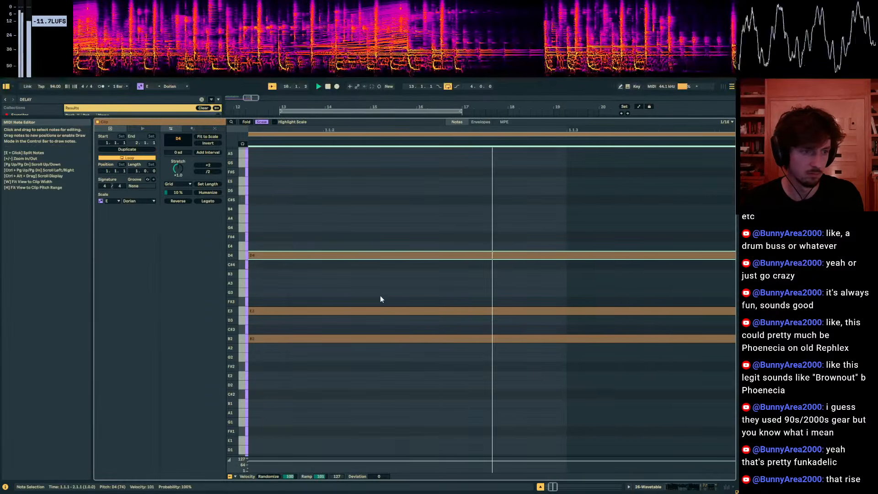
click(683, 488)
Lower the lowest note of the bar 15 Hyper Field chord to D2 and play the loop in the arrangement.
click(373, 252)
key(space)
key(space)
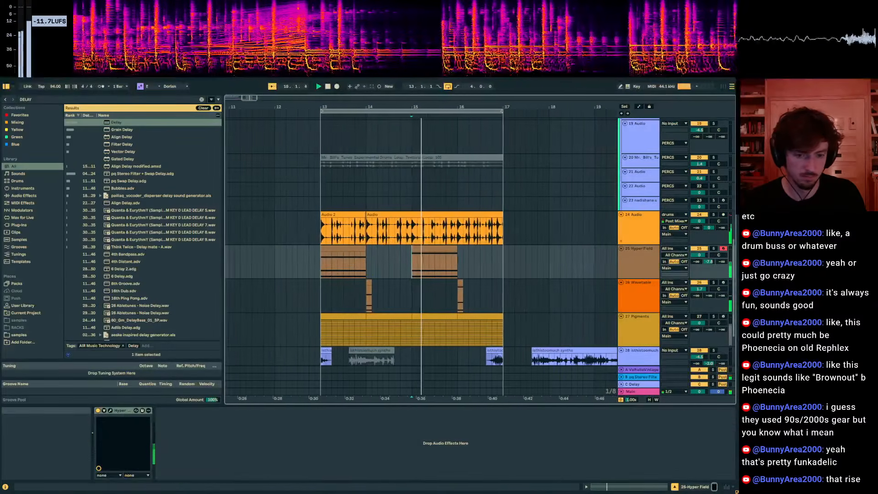
click(606, 488)
click(285, 339)
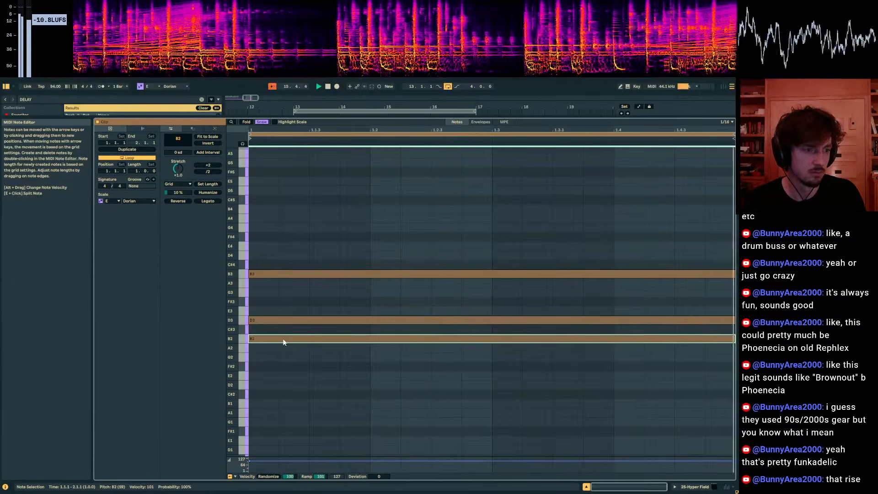
drag(282, 341, 285, 385)
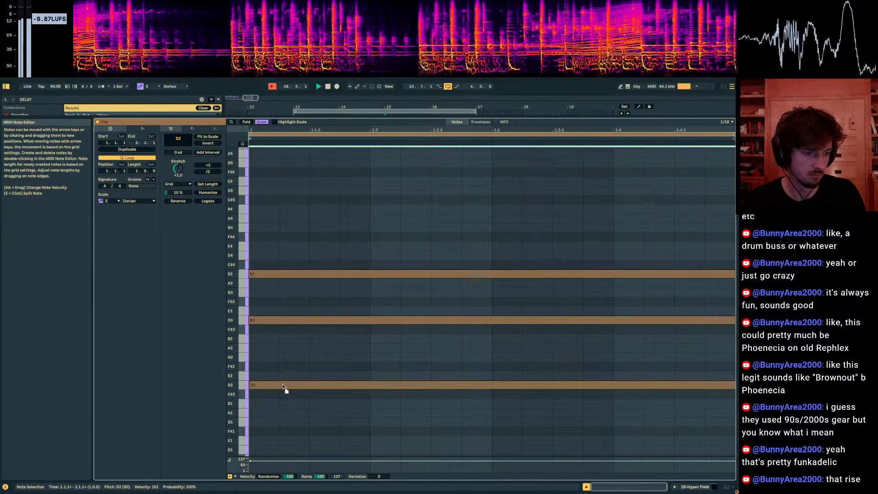
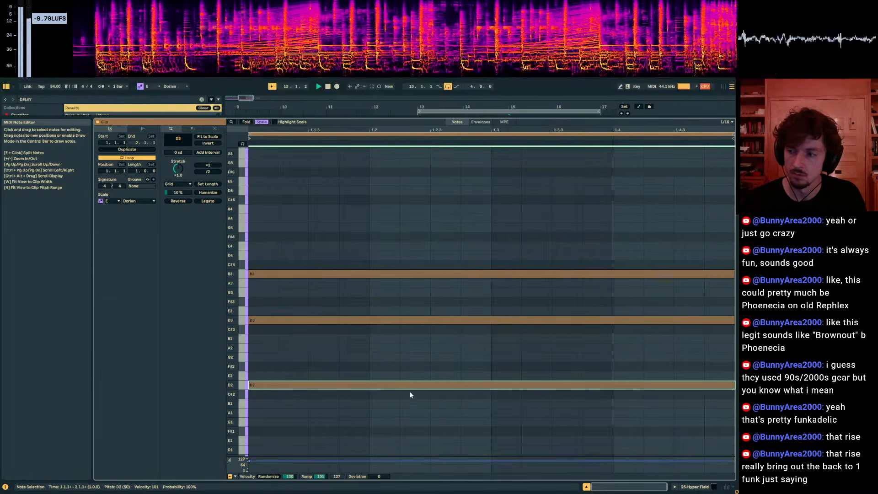
click(674, 487)
click(443, 288)
click(399, 268)
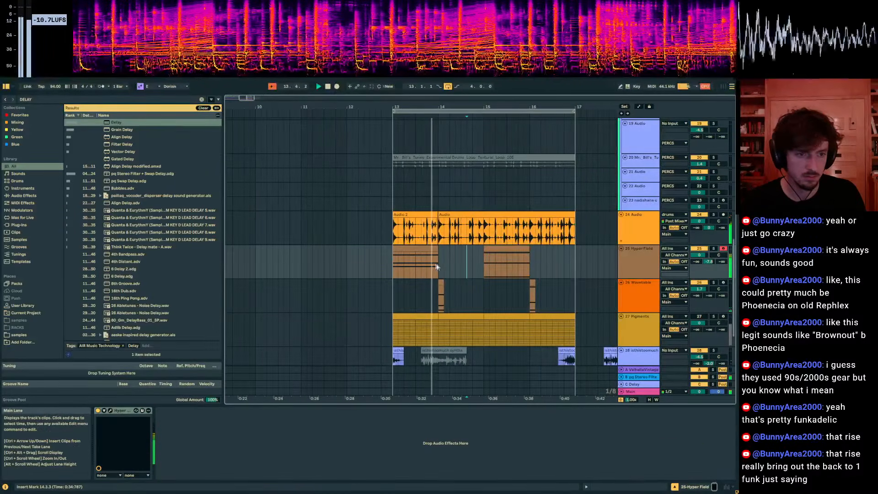
key(space)
click(647, 229)
click(649, 257)
scroll(650, 260, down, 1)
click(650, 275)
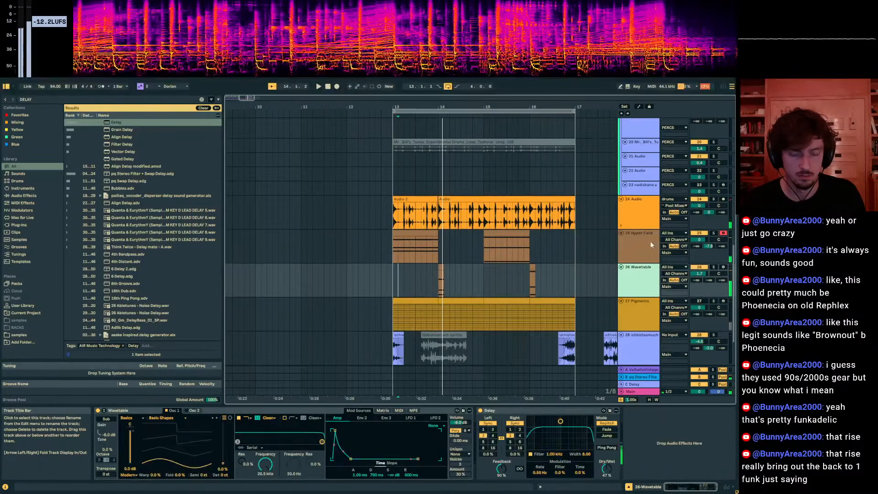
click(647, 219)
click(641, 244)
key(Down)
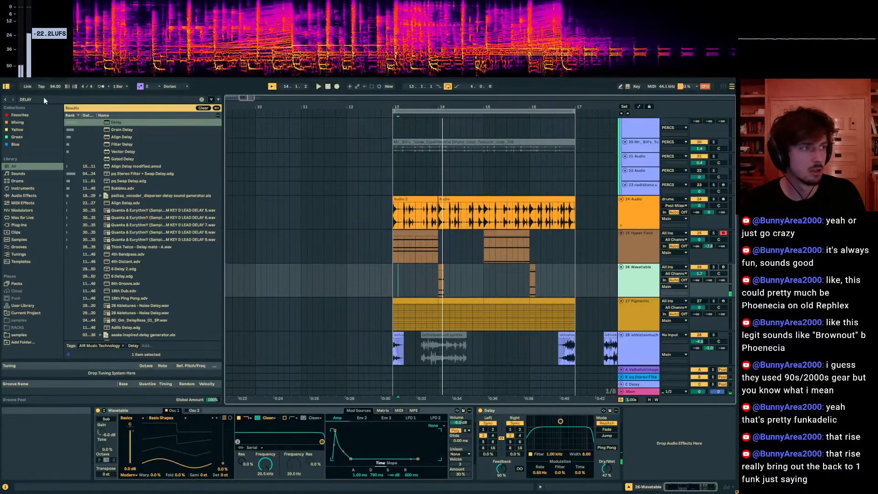
click(643, 249)
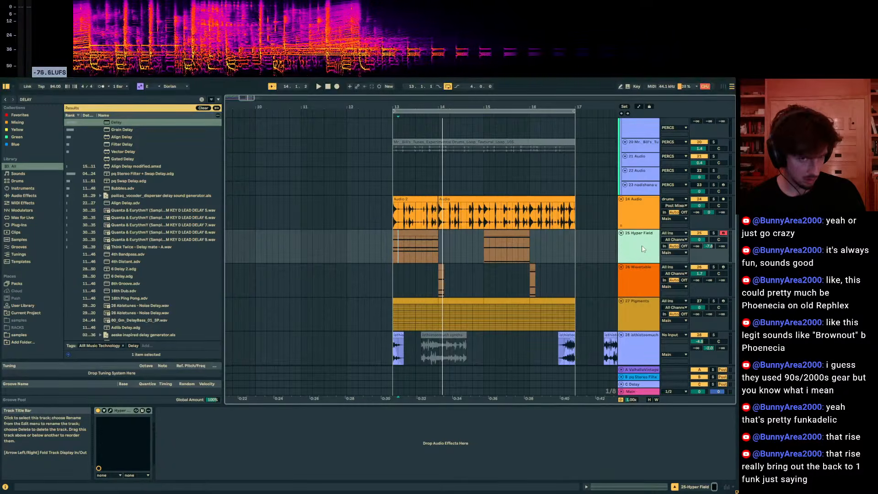
key(ctrl+shift+t)
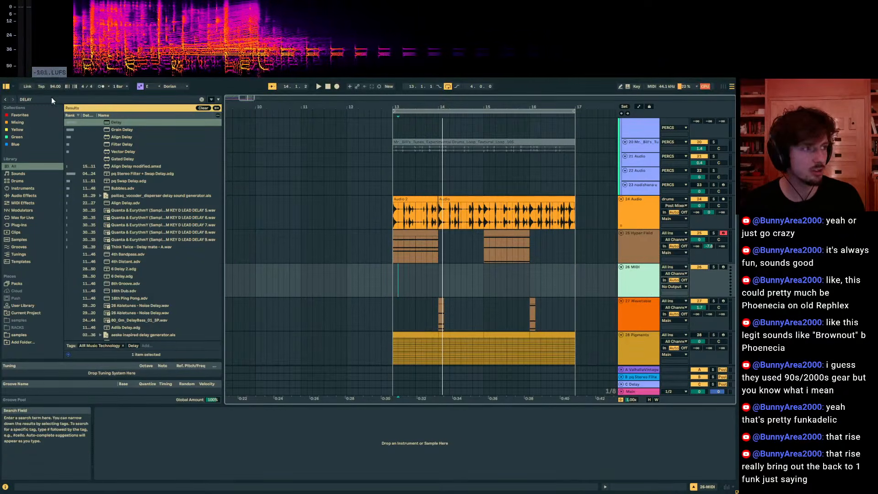
key(ctrl+z)
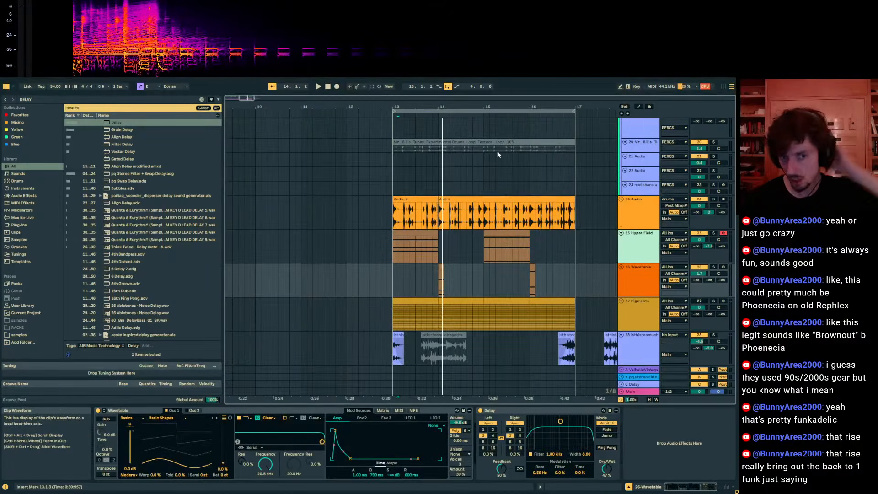
Copy both drum clips from bar 13 onto a new audio track inserted directly below the resonated drum track.
click(452, 200)
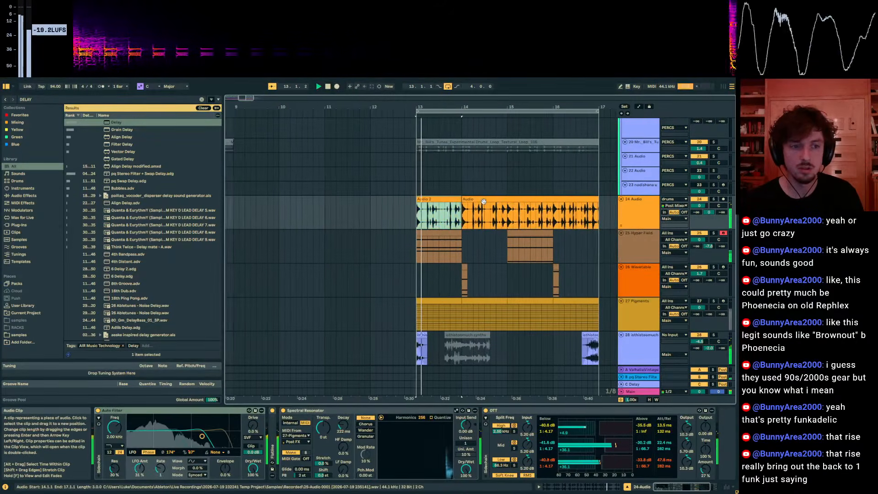
shift+click(451, 200)
key(ctrl+t)
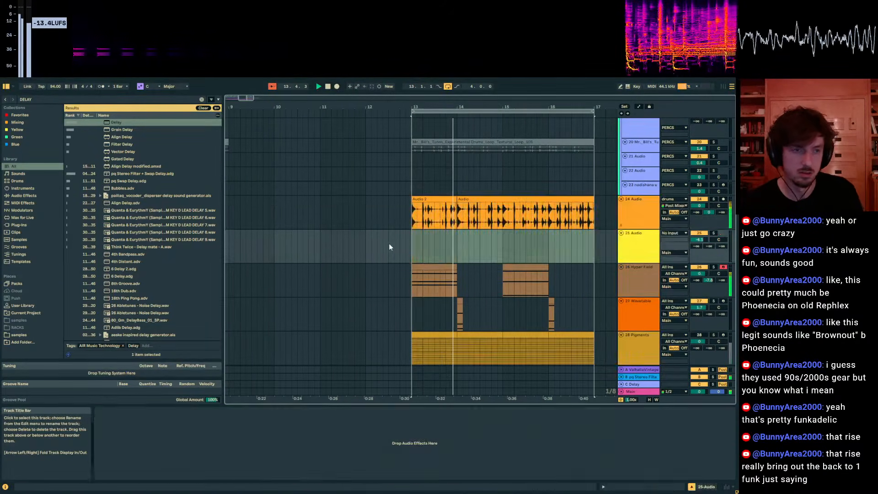
click(407, 243)
key(ctrl+v)
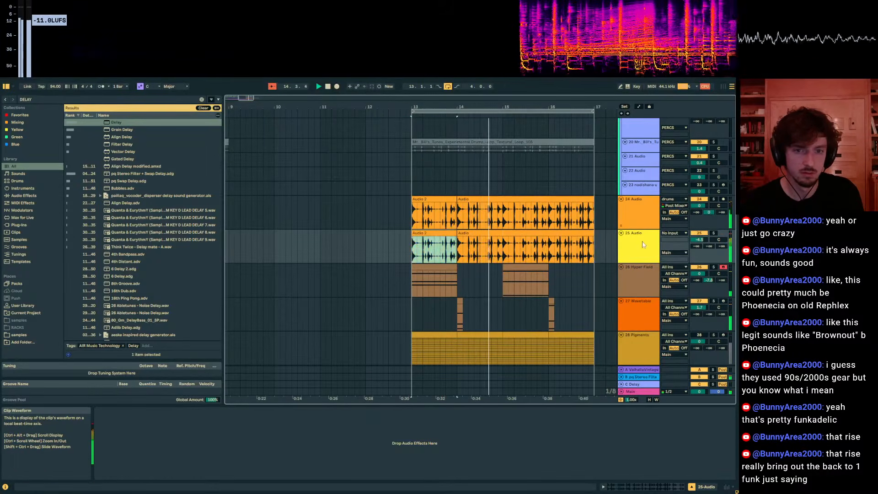
Solo the copied drum track, search the browser for SHIFT, and load the Shifter effect onto that track.
click(511, 234)
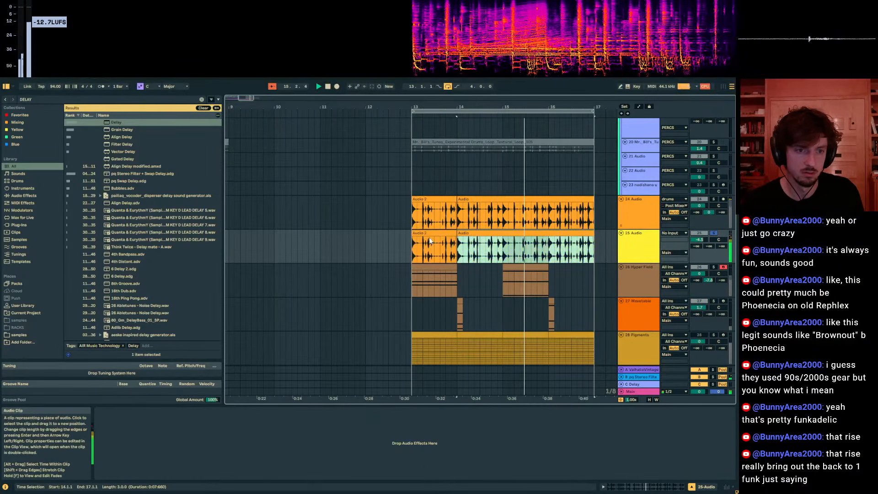
shift+click(429, 234)
click(46, 99)
text(SHIFT)
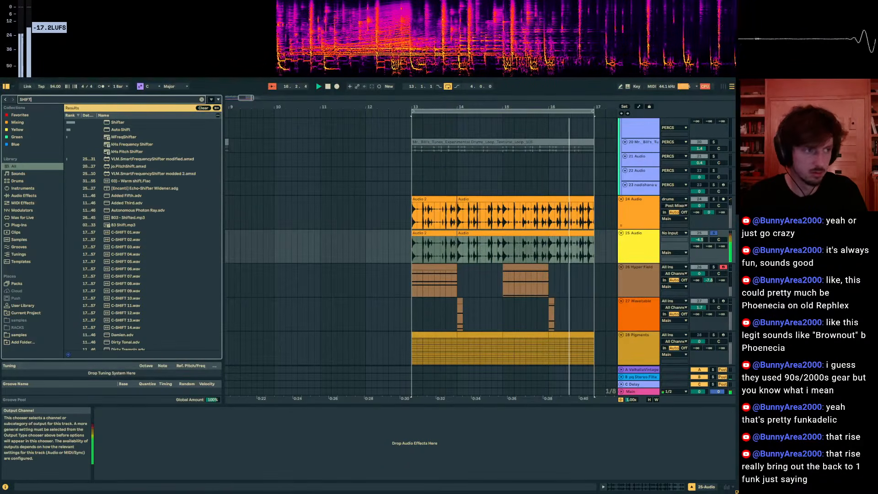
key(Down)
key(Return)
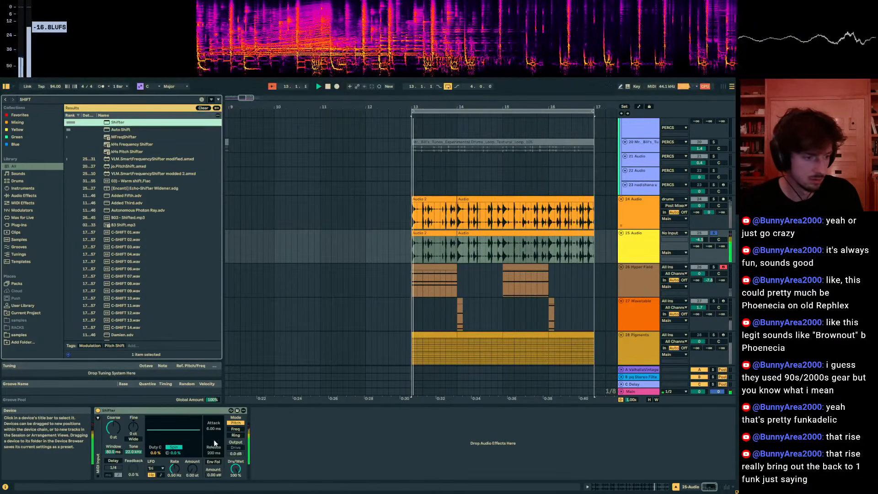
Set Shifter to frequency mode with a fine shift of about 113 Hz and a 1/48 delay with about 46% feedback, then unsolo the track.
click(235, 429)
drag(133, 427, 133, 441)
click(114, 461)
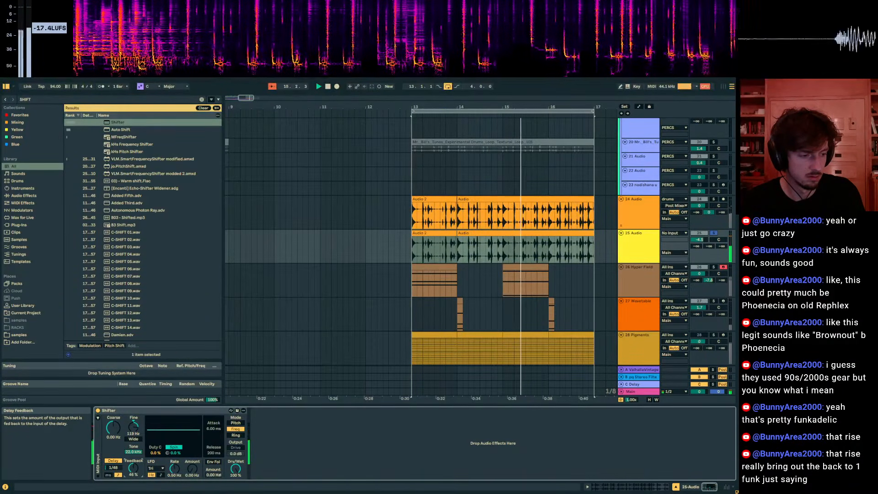
click(714, 234)
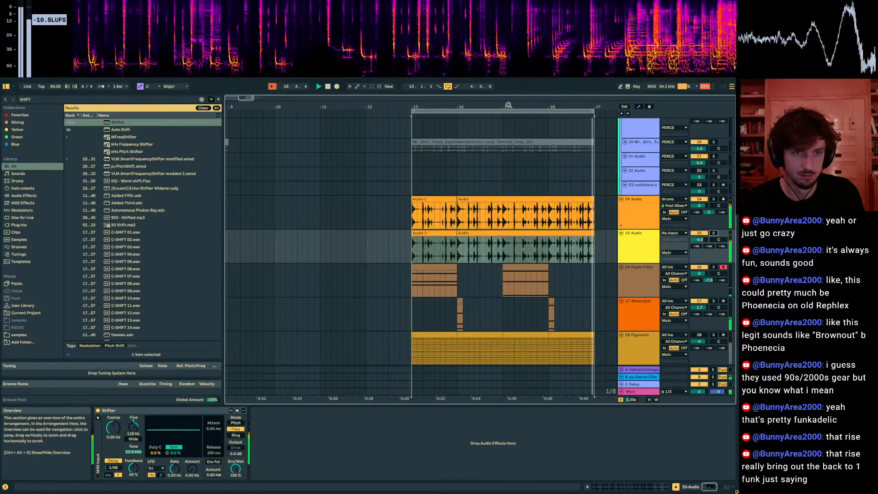
drag(509, 105, 411, 105)
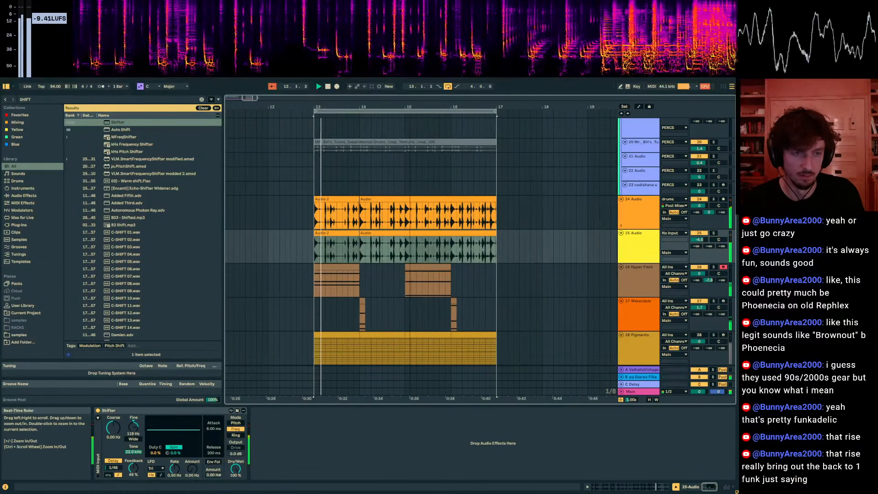
click(445, 234)
key(ctrl+d)
key(ctrl+z)
shift+click(248, 233)
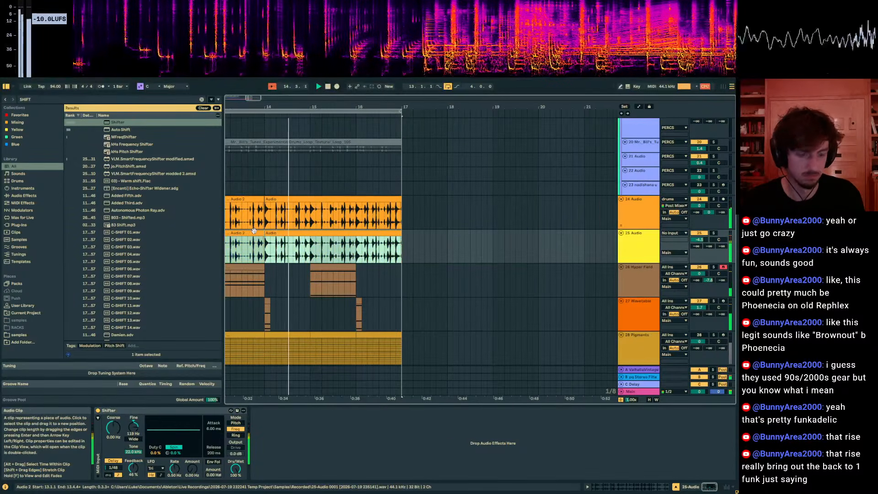
key(ctrl+j)
key(Return)
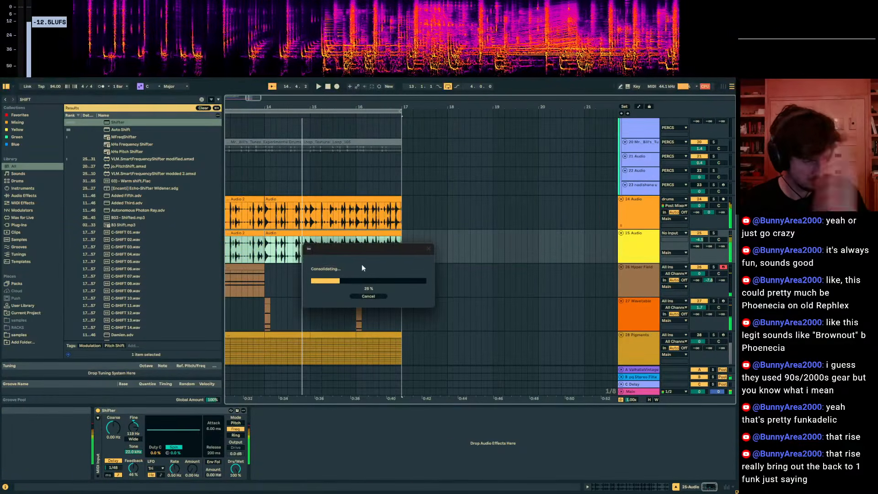
click(294, 224)
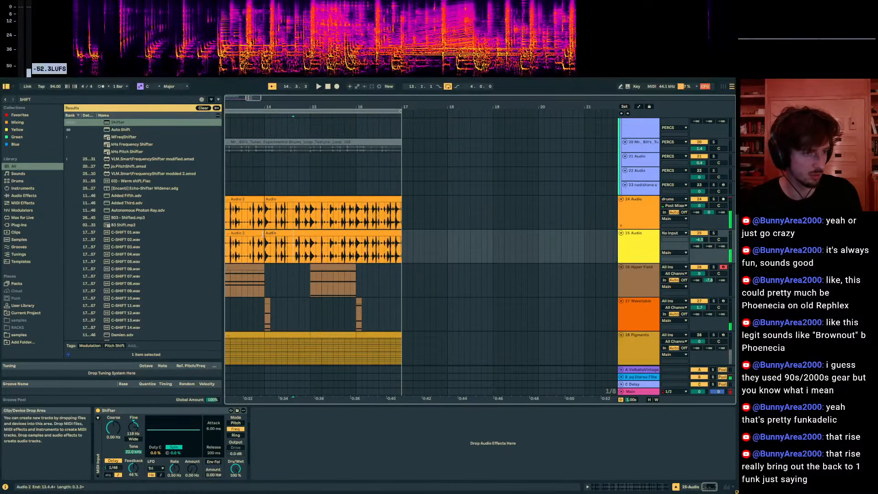
Duplicate the shifted drum clips to bar 17 and delete the originals in bars 13 to 16.
click(279, 238)
key(ctrl+d)
click(293, 233)
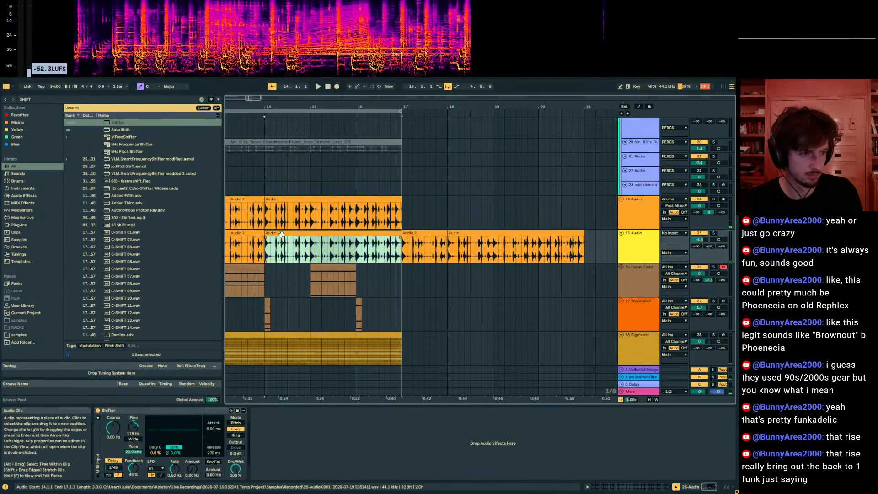
shift+click(249, 234)
key(Delete)
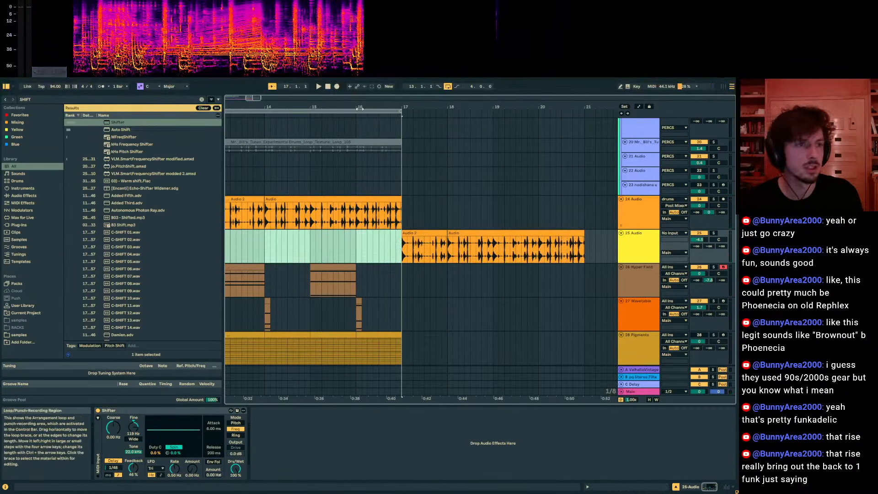
Duplicate the other tracks' loop material from bars 13 to 16 to start at bar 17, and start playback.
click(373, 111)
key(ctrl+d)
click(244, 240)
key(space)
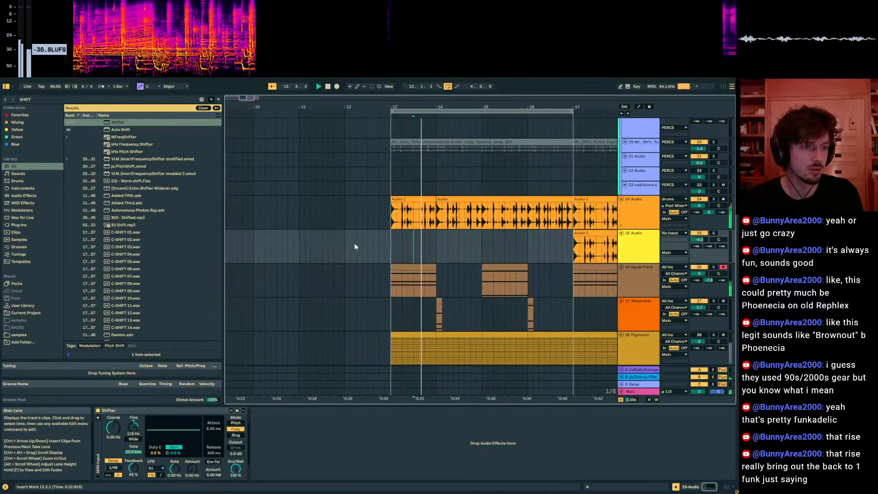
Mute the resonated drum track, play from before bar 13, and look over the percussion tracks above it.
click(355, 245)
key(space)
key(space)
key(Up)
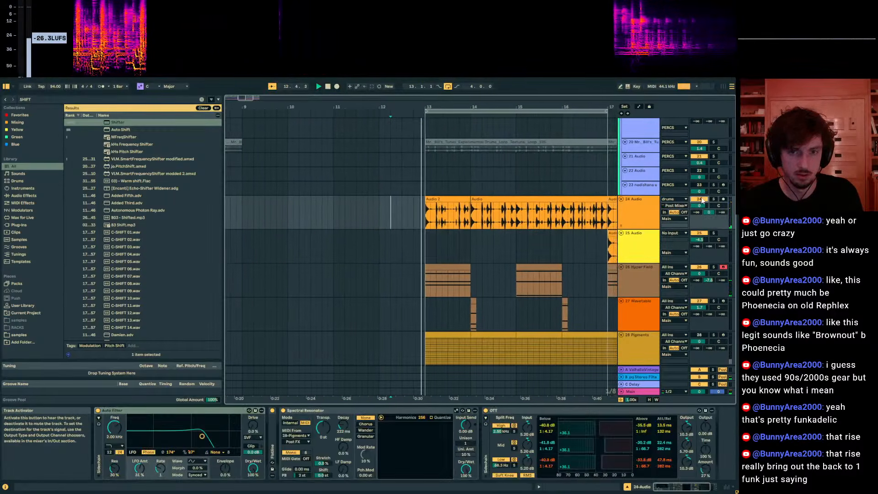
scroll(531, 230, down, 2)
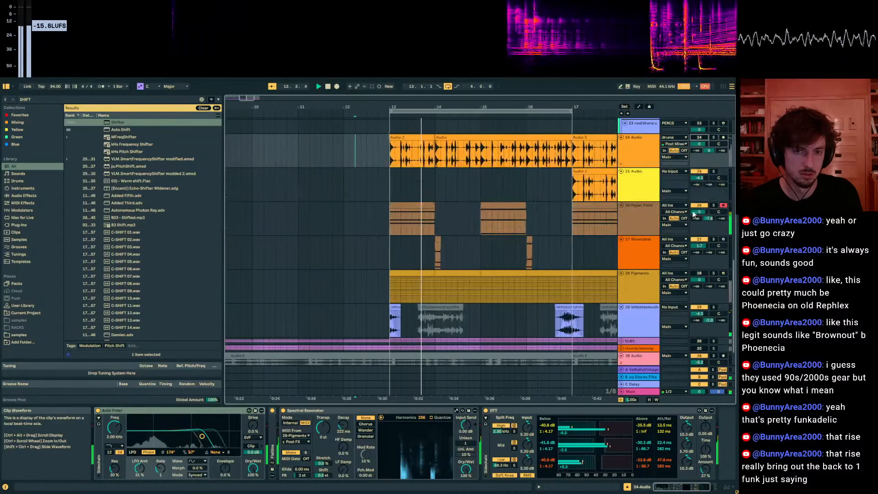
scroll(582, 239, up, 1)
scroll(581, 238, up, 5)
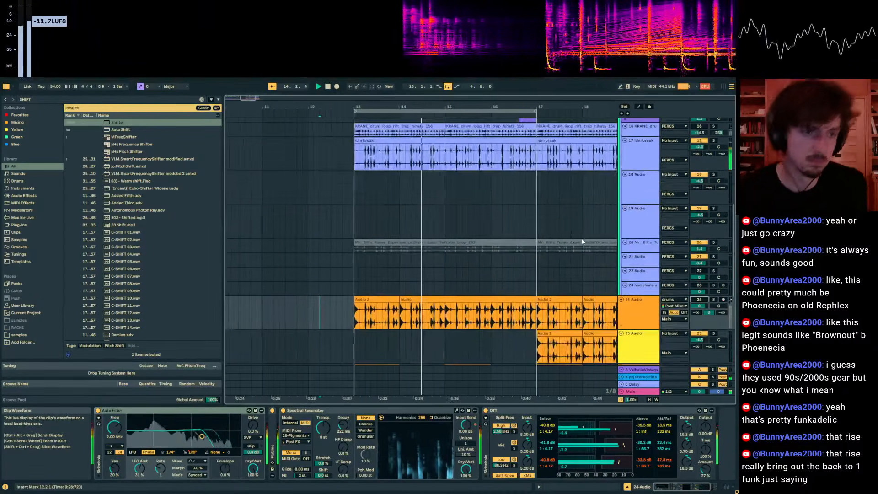
Lower the volume of the isthistoomuch synths track below the Pigments track.
scroll(520, 222, down, 5)
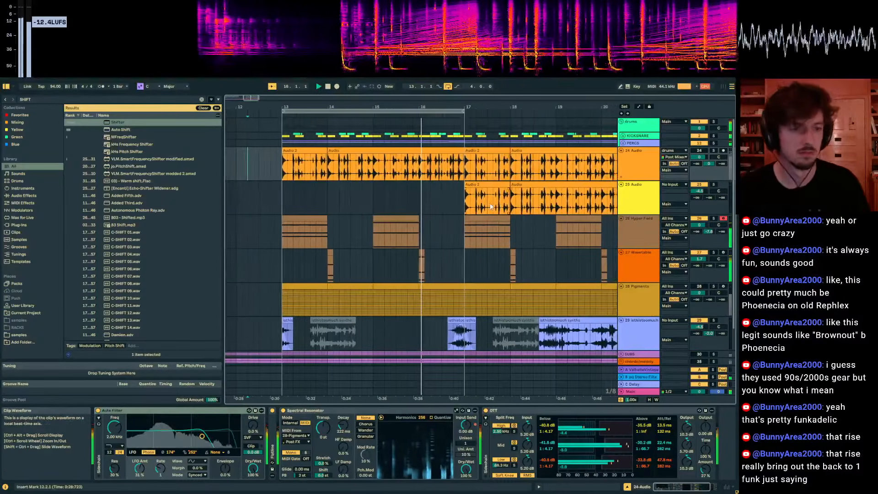
drag(439, 106, 454, 106)
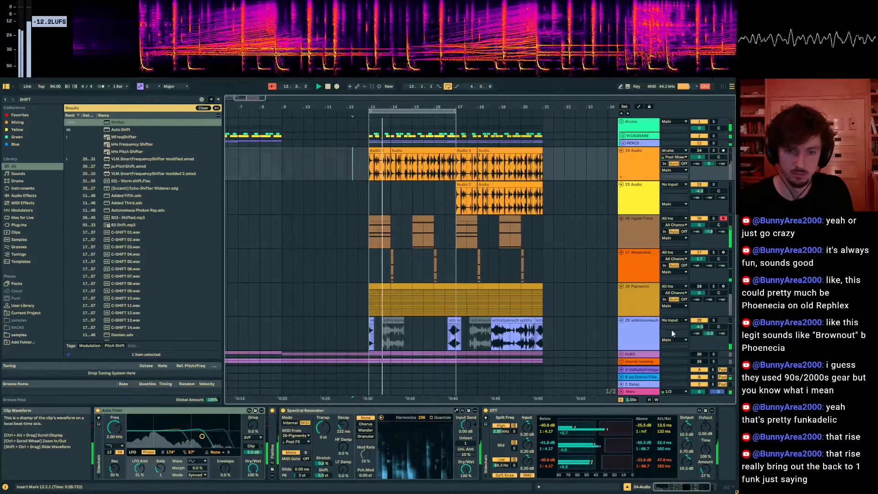
scroll(671, 331, down, 1)
click(671, 331)
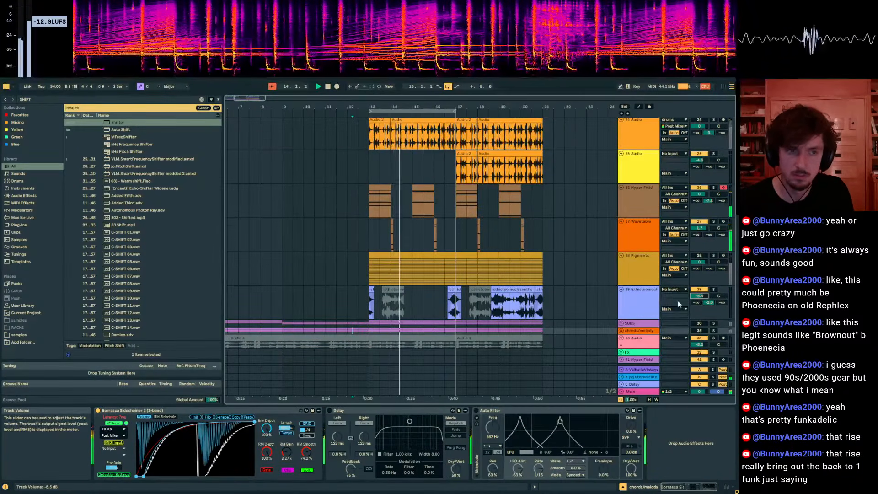
Insert four bars of silence across all tracks at bar 17, pushing the frequency-shifted drum section to bar 21.
scroll(679, 305, up, 1)
drag(461, 152, 489, 155)
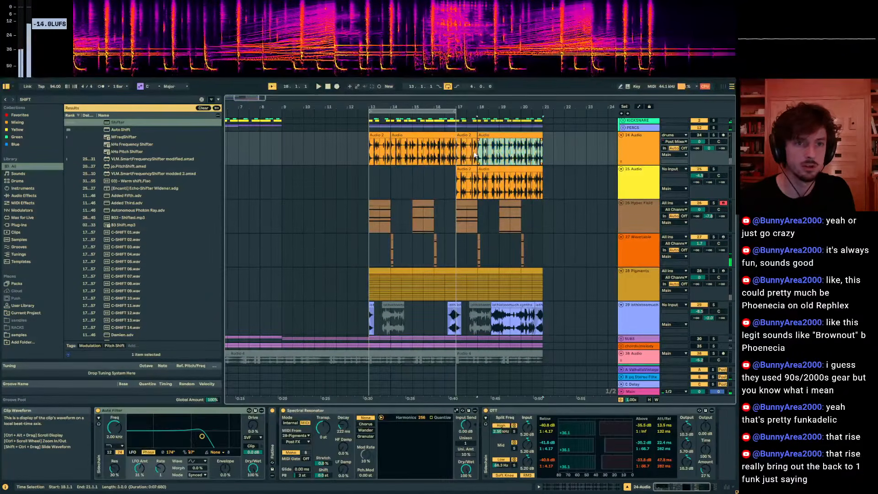
key(ctrl+i)
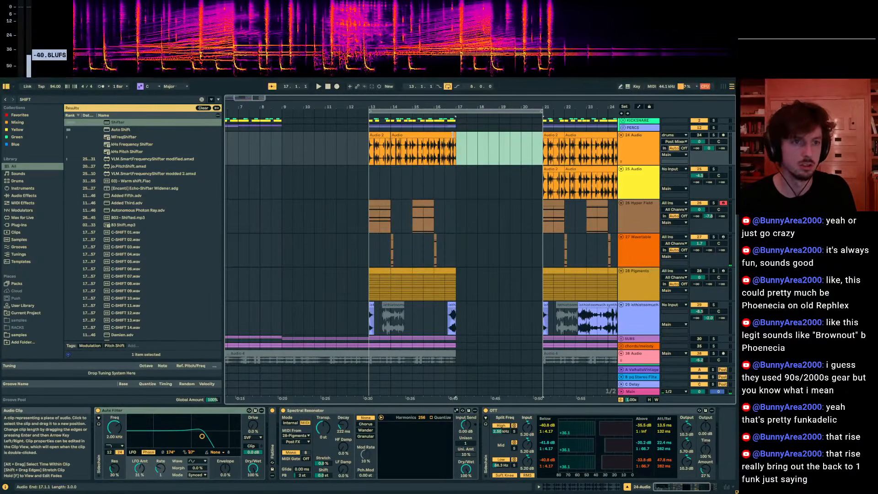
Fill the gap at bar 17 with copies of all tracks' bars 13 to 16 and extend the loop to bar 21.
drag(459, 145, 373, 152)
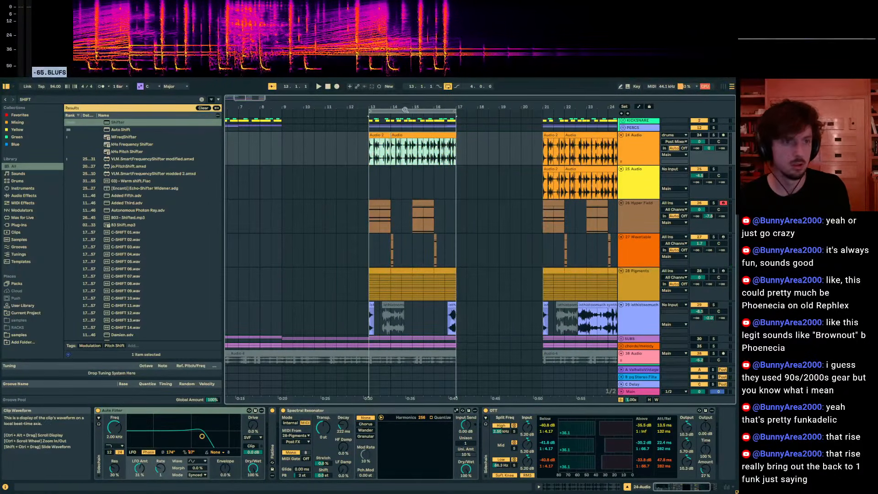
key(ctrl+d)
drag(453, 113, 532, 112)
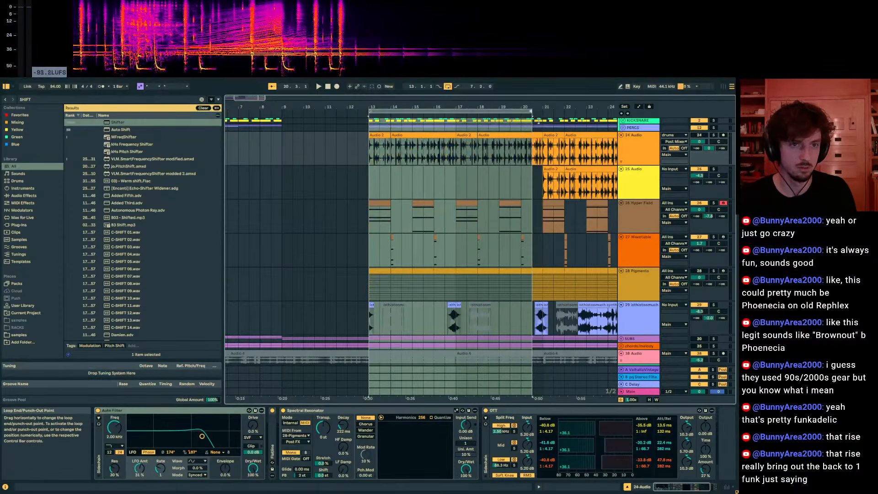
click(444, 181)
key(space)
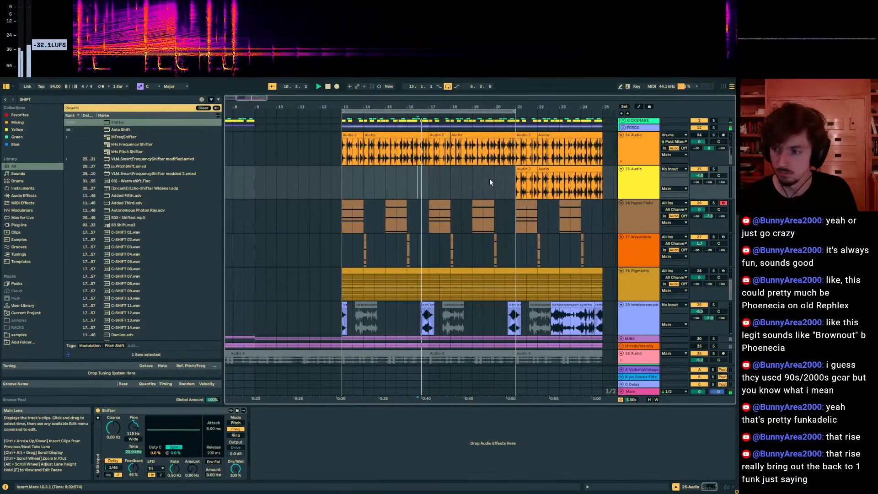
Revoice the Hyper Field chord at bar 17 by placing its top note on G3 and its lowest note on A2.
click(403, 262)
click(404, 262)
scroll(417, 249, down, 2)
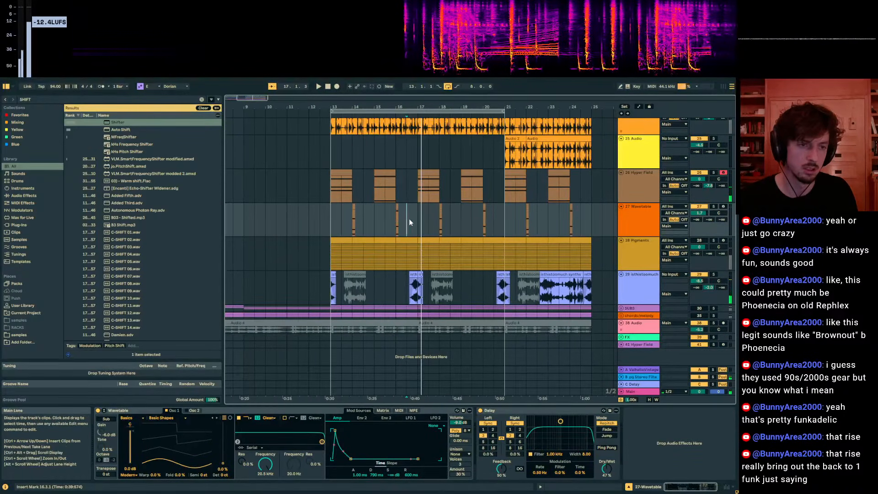
click(426, 170)
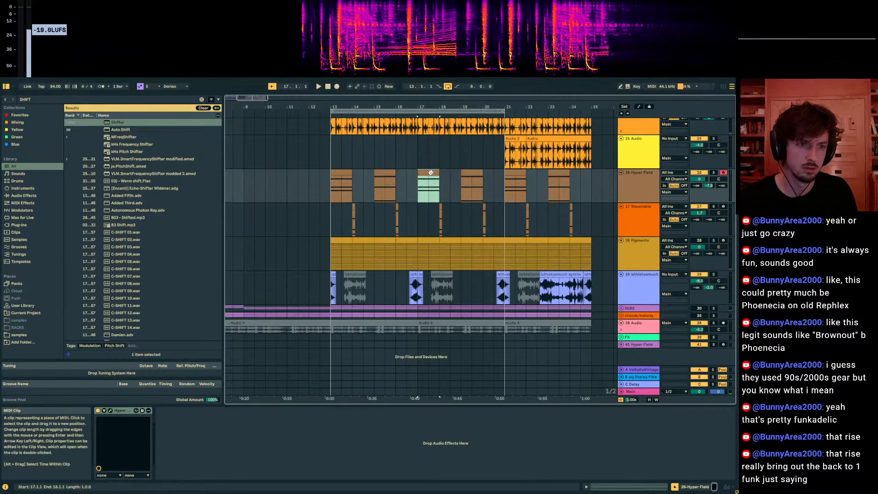
click(611, 485)
drag(370, 298, 352, 251)
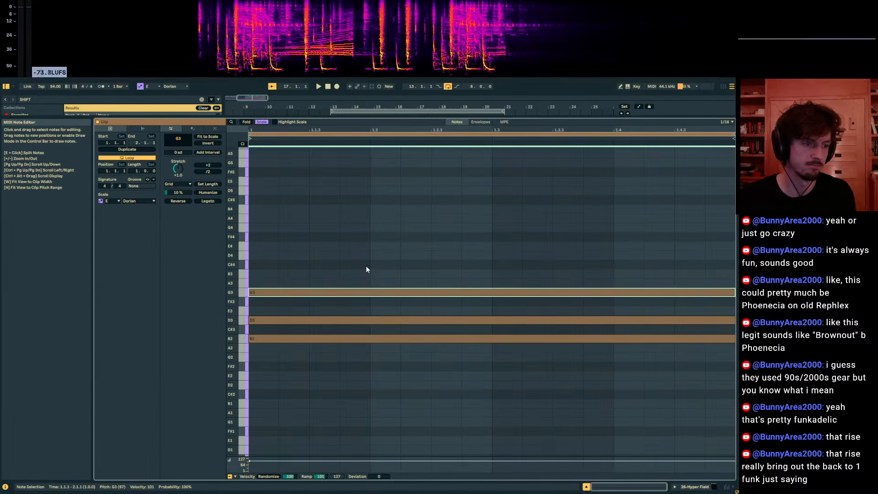
drag(307, 337, 301, 341)
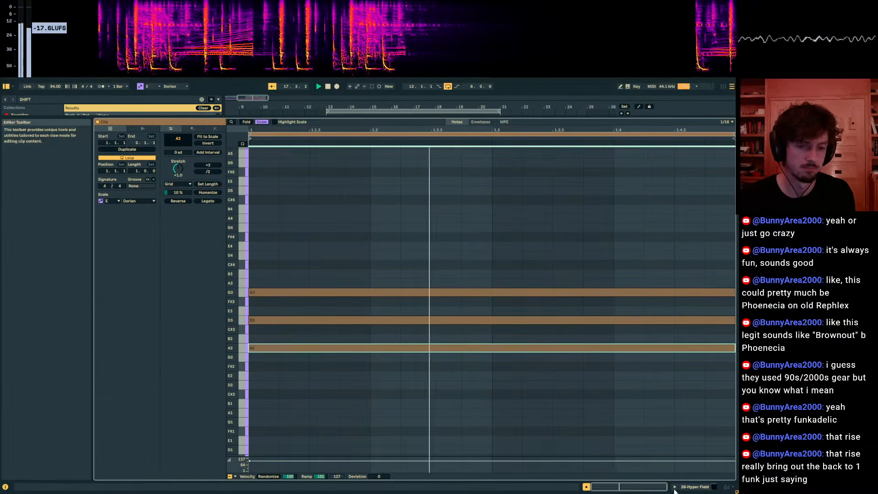
click(703, 489)
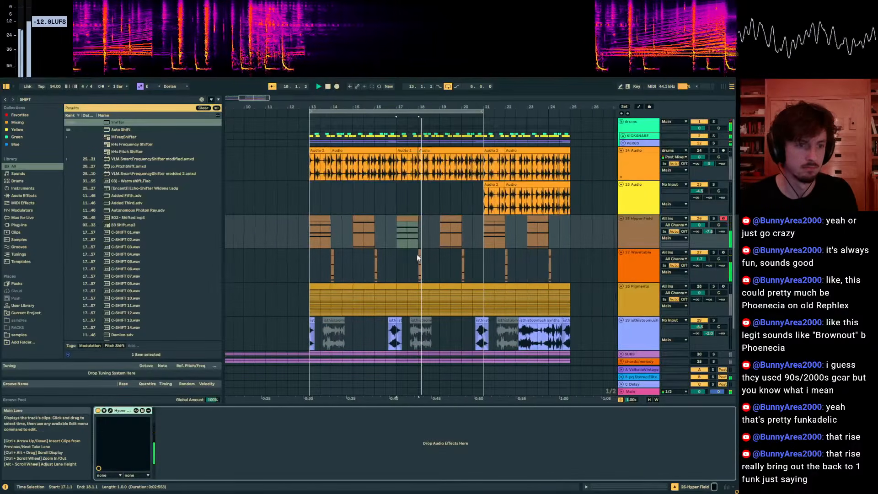
Lengthen the Wavetable stab clip at bar 18 to half a bar and play the passage around it.
key(space)
drag(406, 235, 396, 232)
drag(417, 266, 426, 269)
key(space)
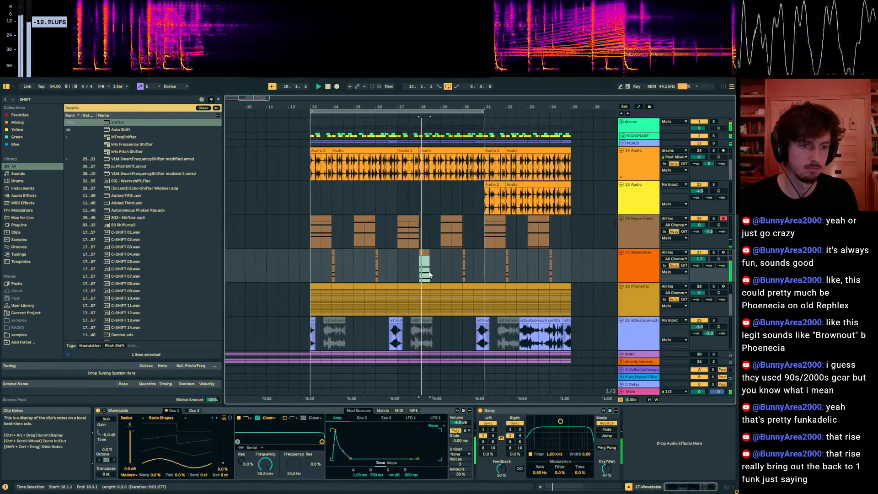
key(ctrl+v)
drag(393, 225, 425, 265)
Revoice the Hyper Field chord at bar 19 to E3, G3 and B3, removing the low D2, and play it back.
click(450, 222)
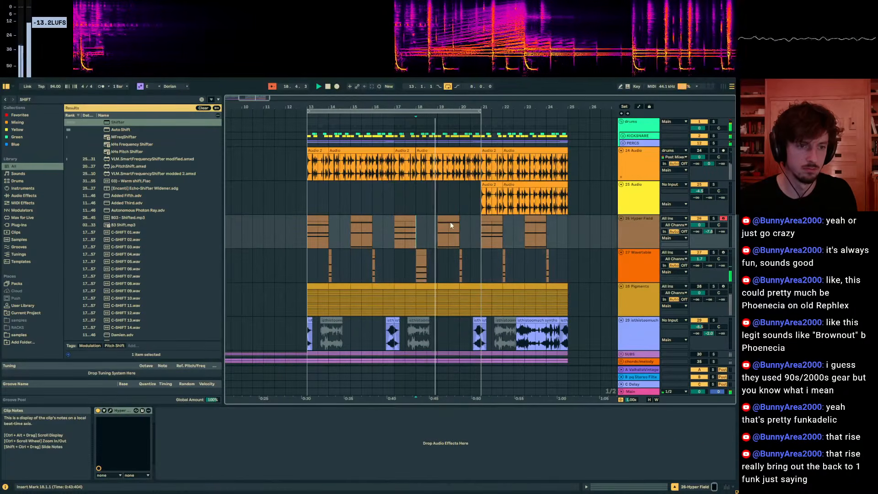
click(448, 219)
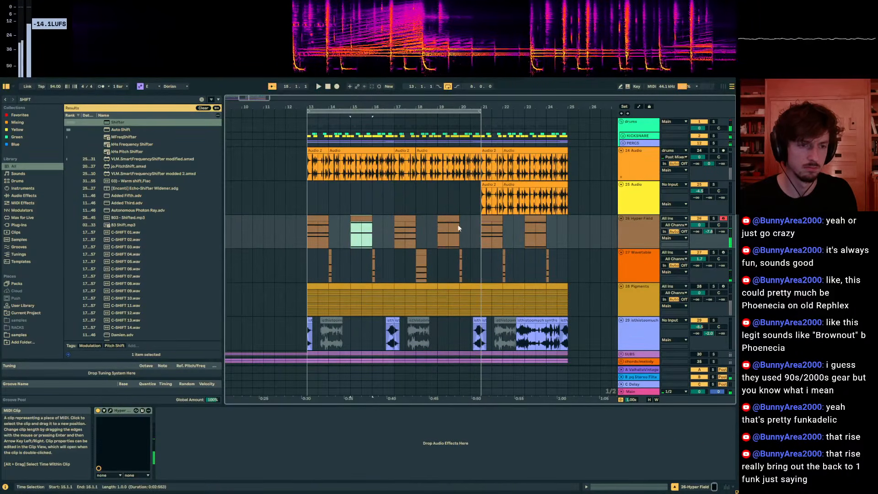
click(617, 488)
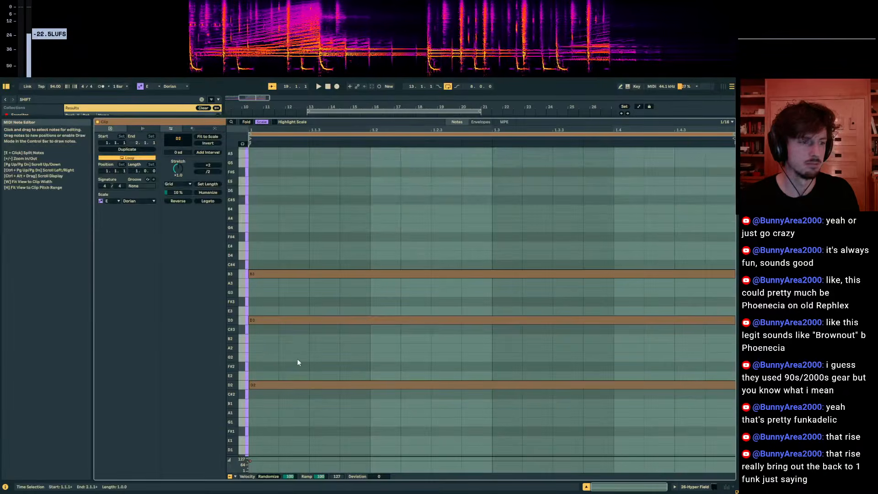
drag(316, 358, 309, 403)
key(Delete)
click(329, 319)
key(Up)
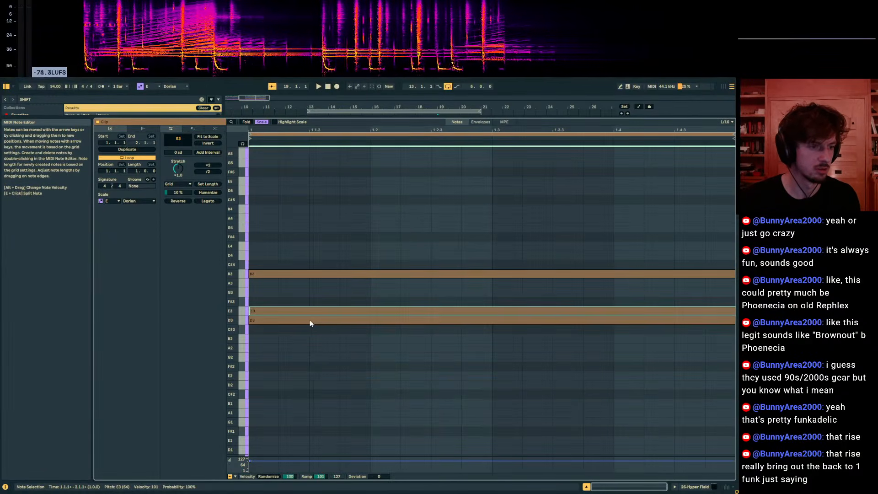
click(308, 321)
key(Up)
key(Up)
key(Up)
key(space)
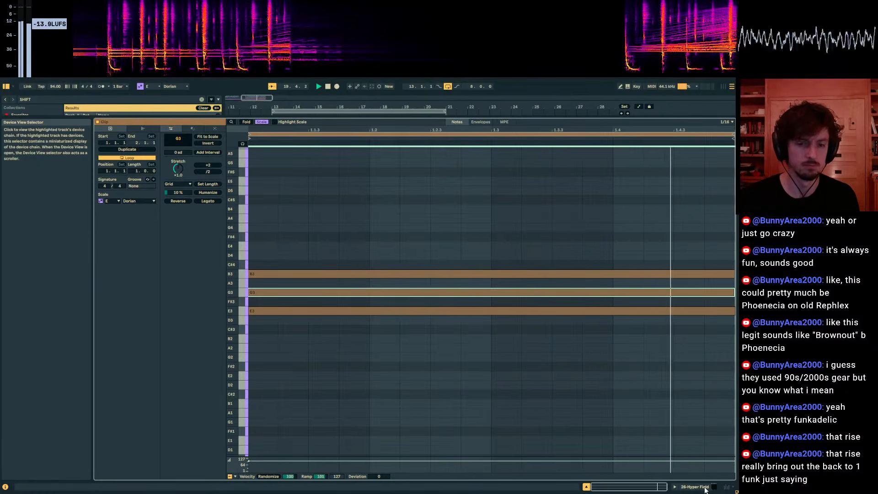
click(705, 488)
Raise the top note of the Wavetable stab at bar 20 to E4.
click(410, 252)
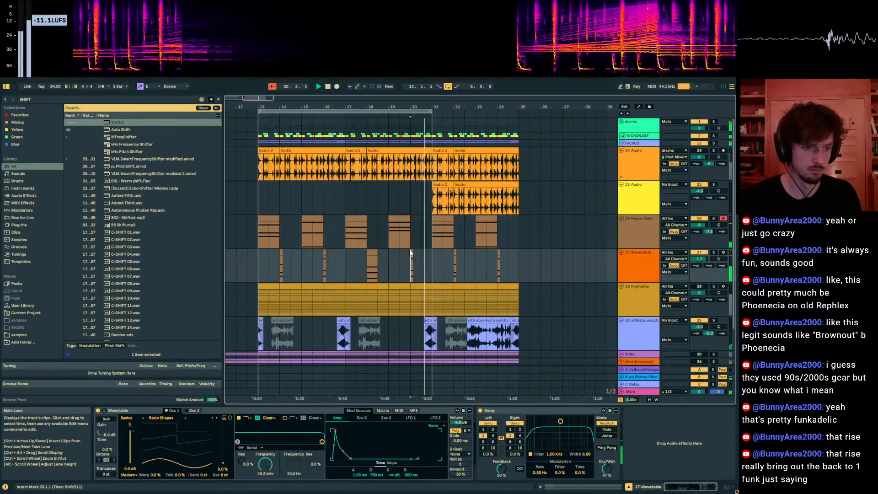
click(576, 487)
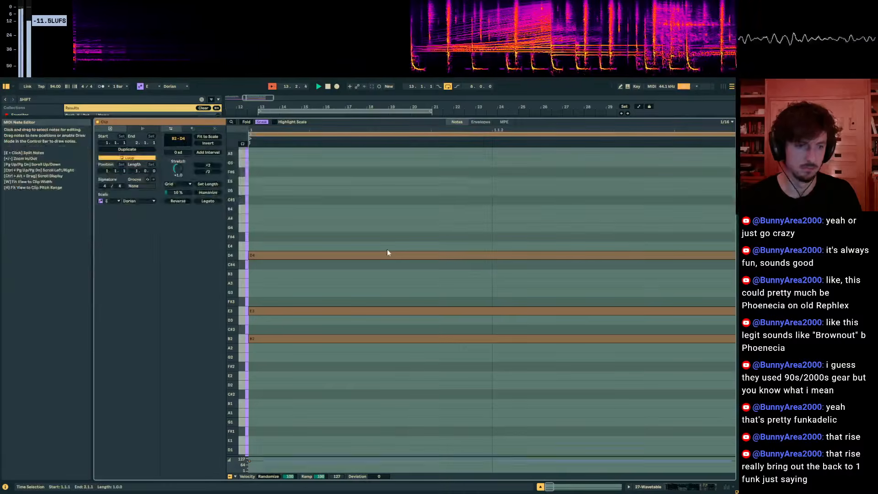
drag(369, 269, 367, 240)
key(Up)
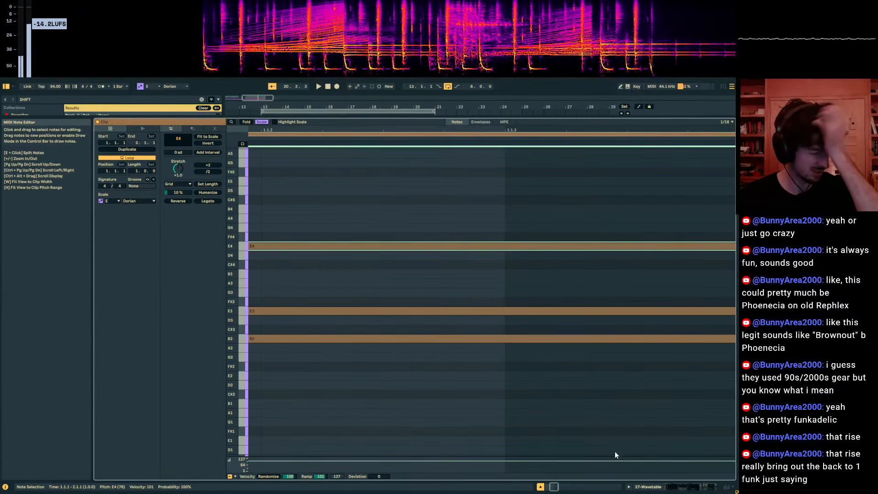
click(661, 486)
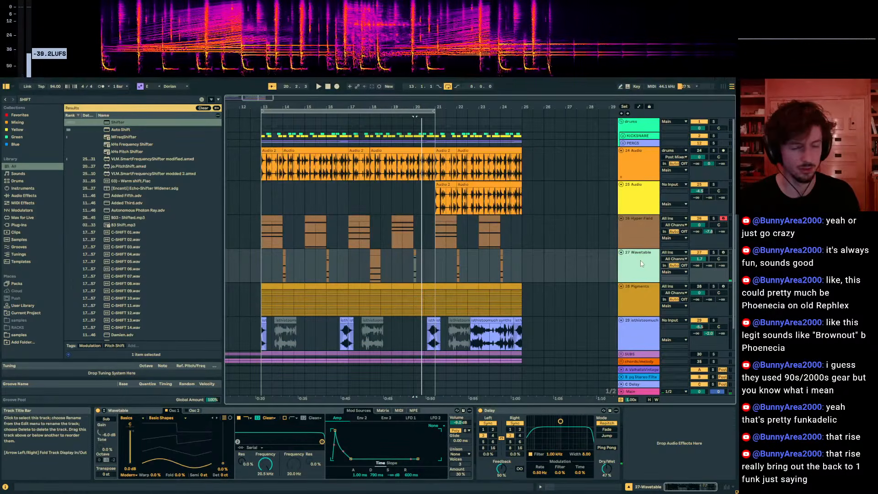
Add a new MIDI track below the Wavetable track and load Operator on it.
key(ctrl+shift+t)
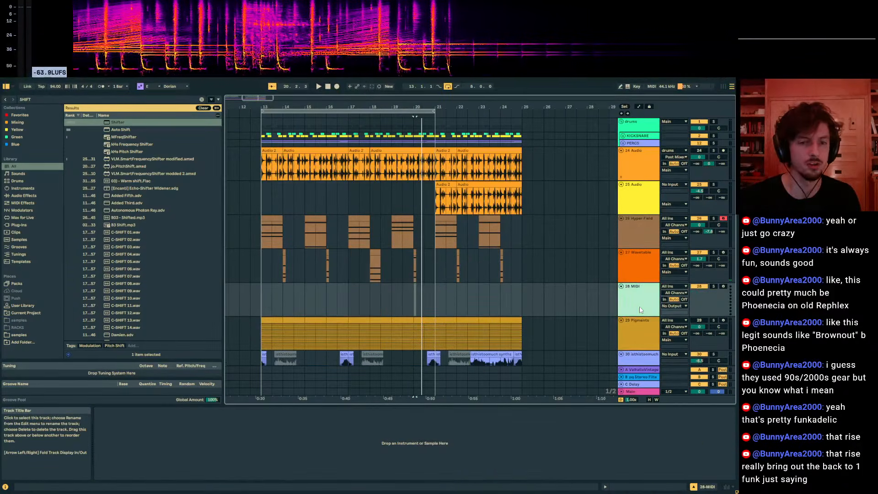
click(40, 101)
text(OP)
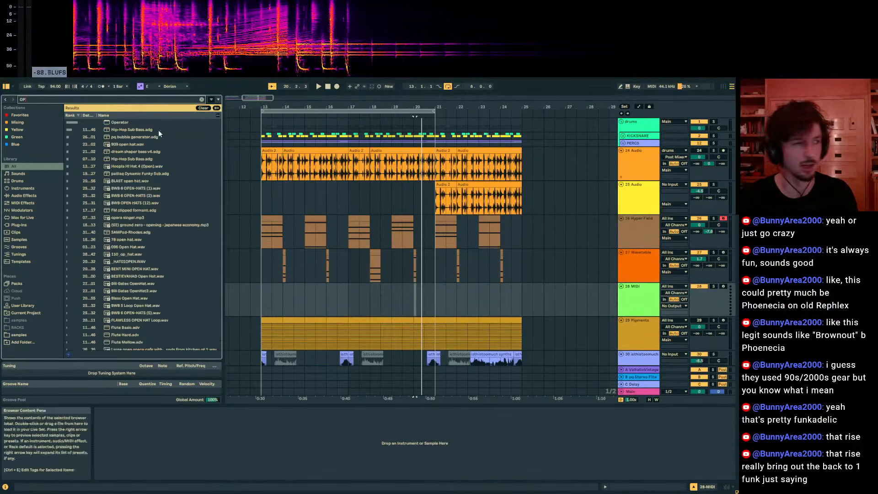
double_click(117, 123)
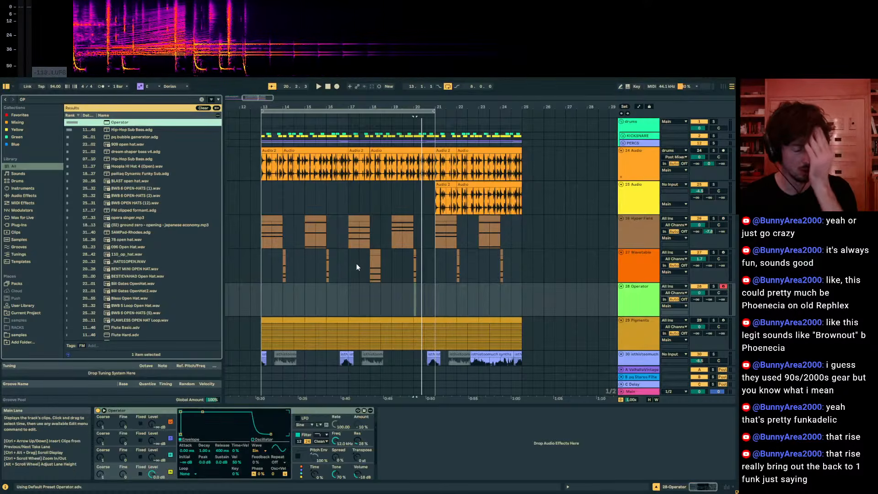
Create an eight-bar MIDI clip on the Operator track from bar 13 and fill it with one sustained E1 note.
drag(259, 297, 431, 301)
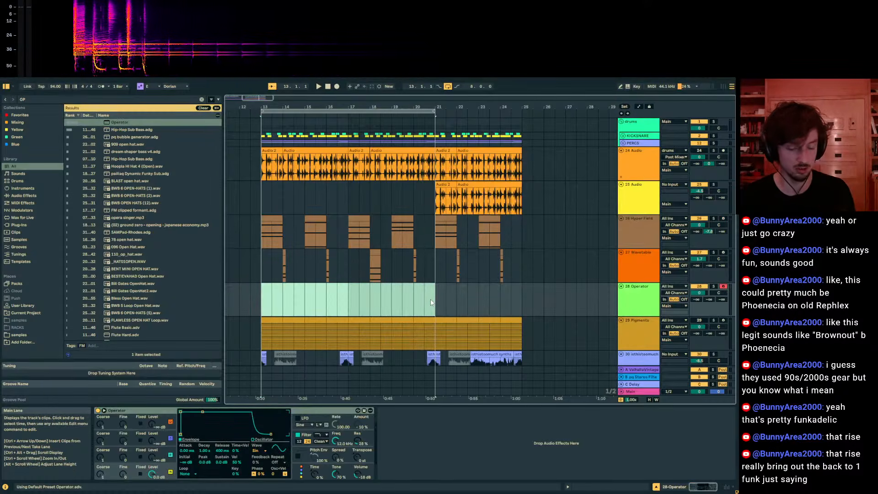
key(ctrl+shift+m)
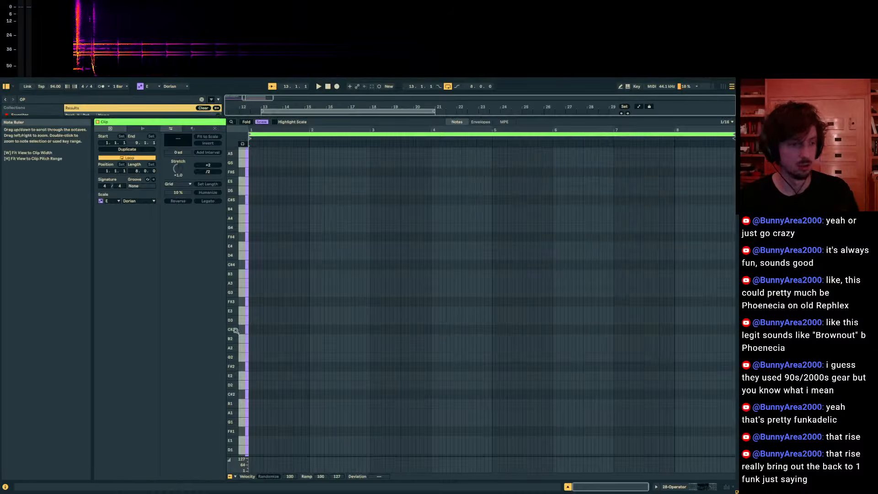
click(254, 311)
drag(436, 319, 718, 319)
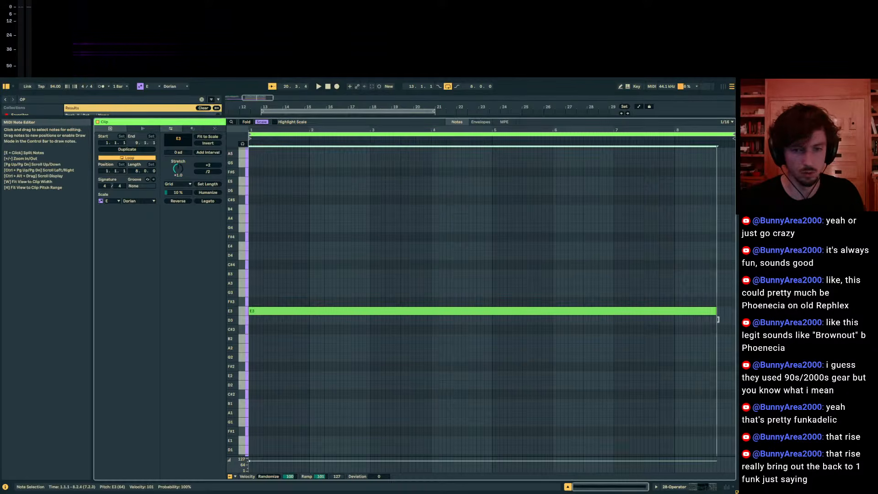
key(shift+Down)
key(shift+Down)
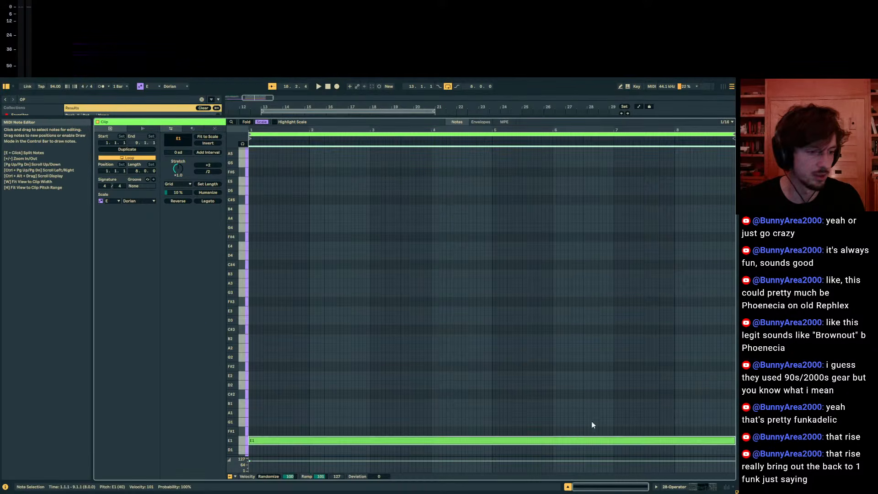
click(678, 488)
Find Roar in the browser and add it after Operator.
click(45, 101)
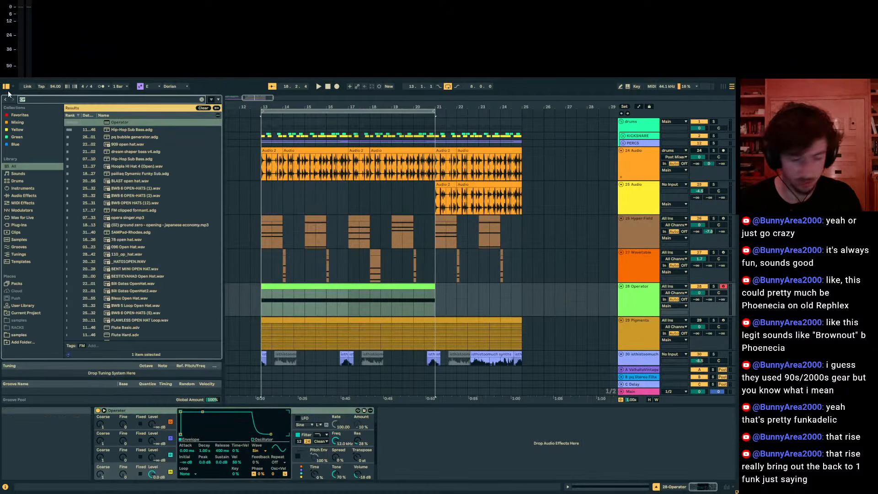
text(WA)
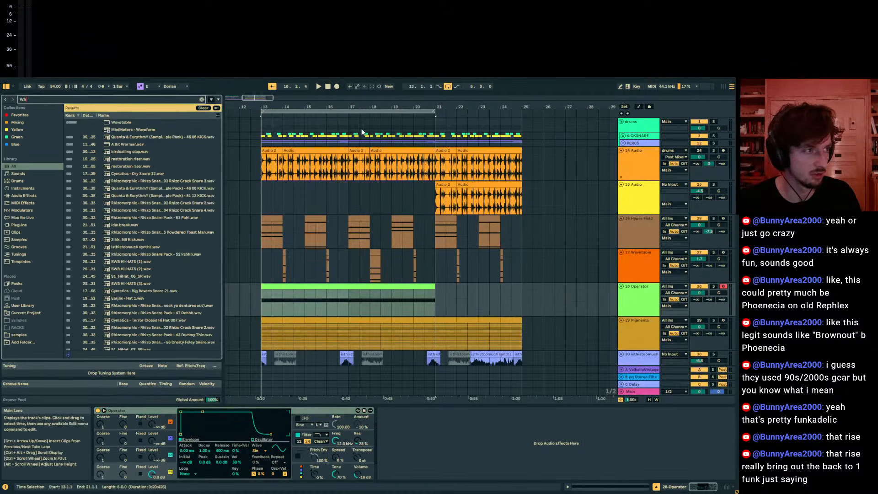
key(BackSpace)
key(BackSpace)
text(ROAR)
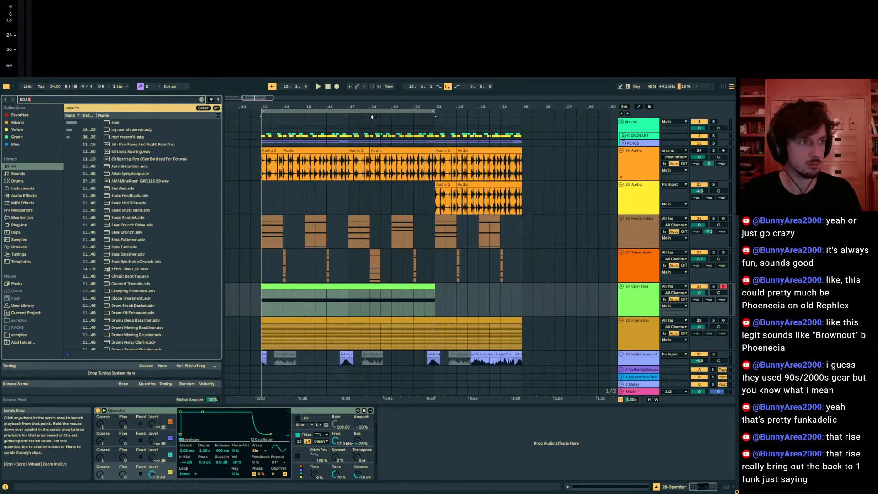
Set Operator's oscillator A coarse tuning to 0.5 and raise oscillator B's level to about -4.7 dB during playback.
drag(103, 474, 103, 478)
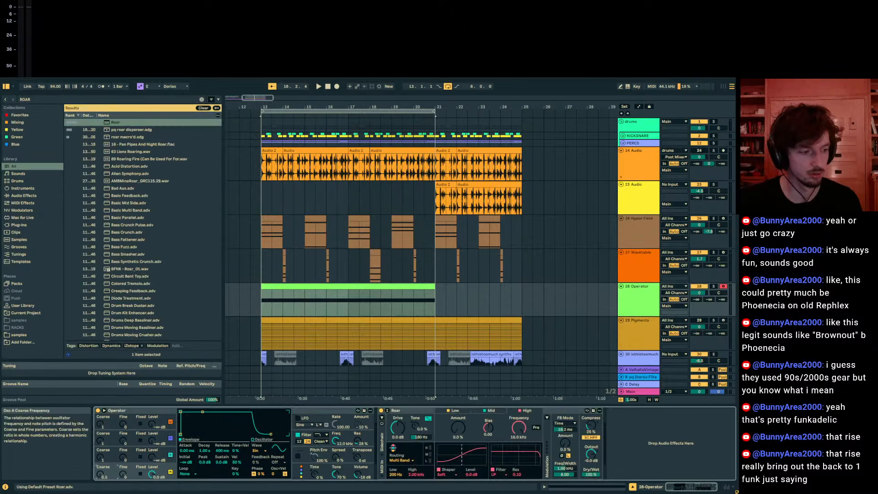
key(space)
drag(154, 459, 154, 420)
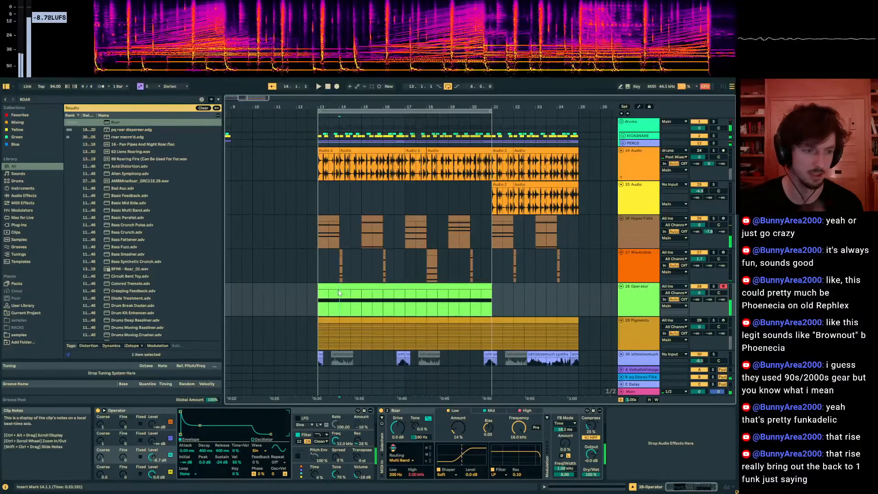
Raise Roar's shaper amount to 58% and its bias to 0.60 while the loop plays.
key(space)
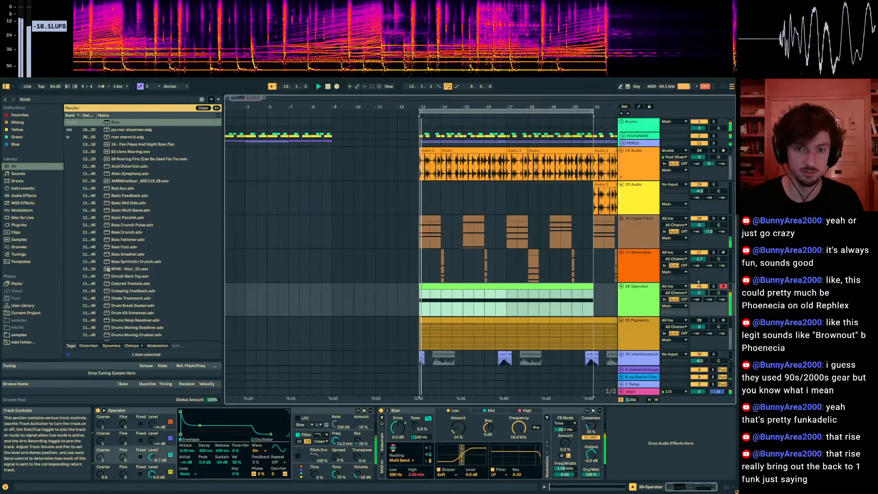
click(490, 411)
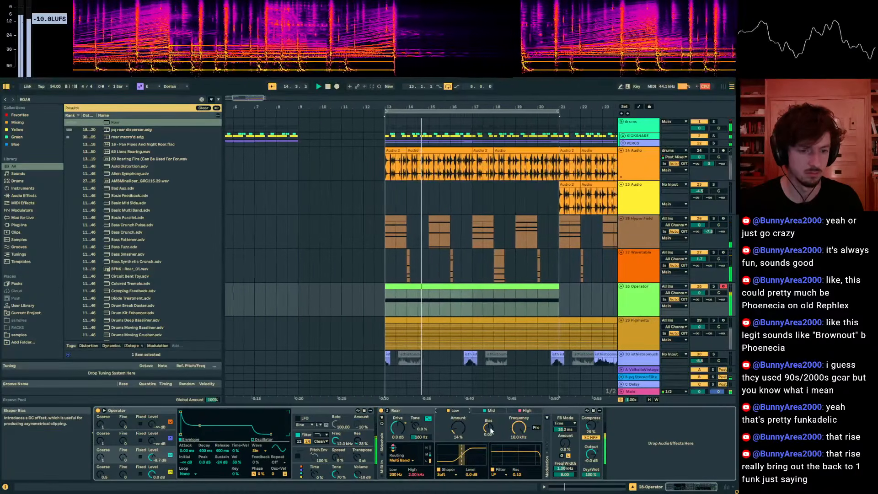
drag(488, 427, 459, 426)
click(283, 286)
key(space)
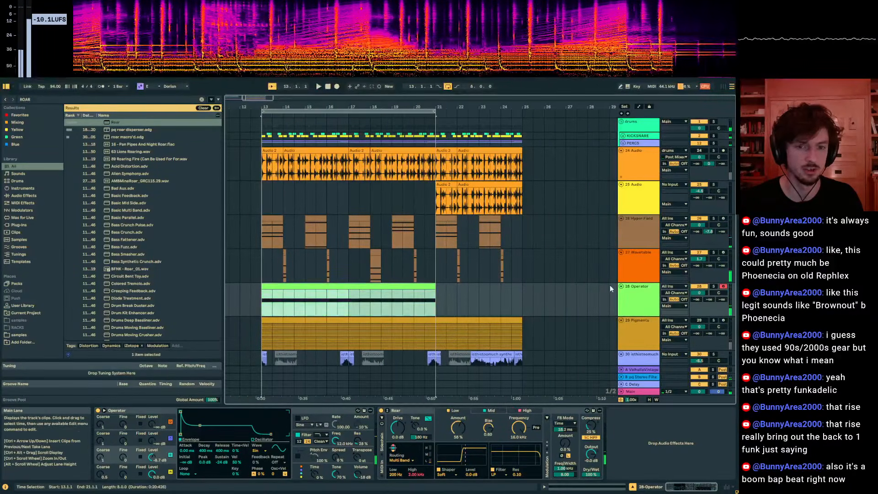
Try the Operator clip's sustained note at C#1 during playback, and return it to E1.
click(628, 291)
key(space)
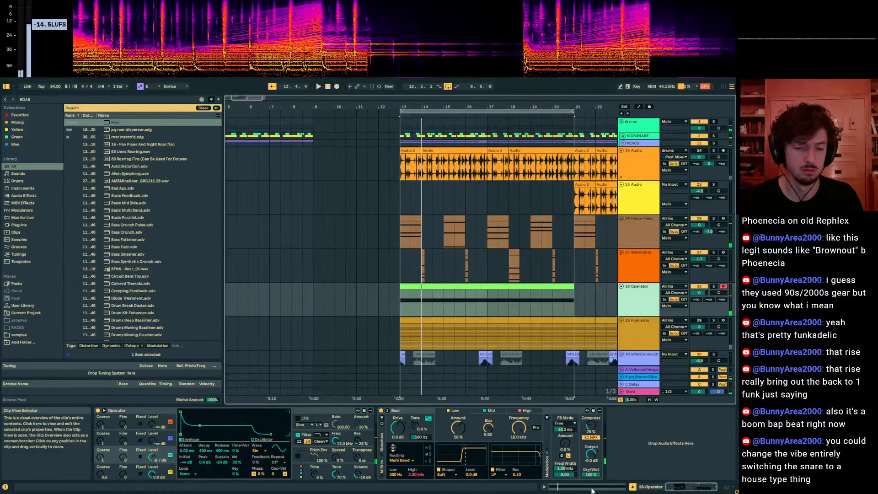
key(space)
click(591, 487)
key(space)
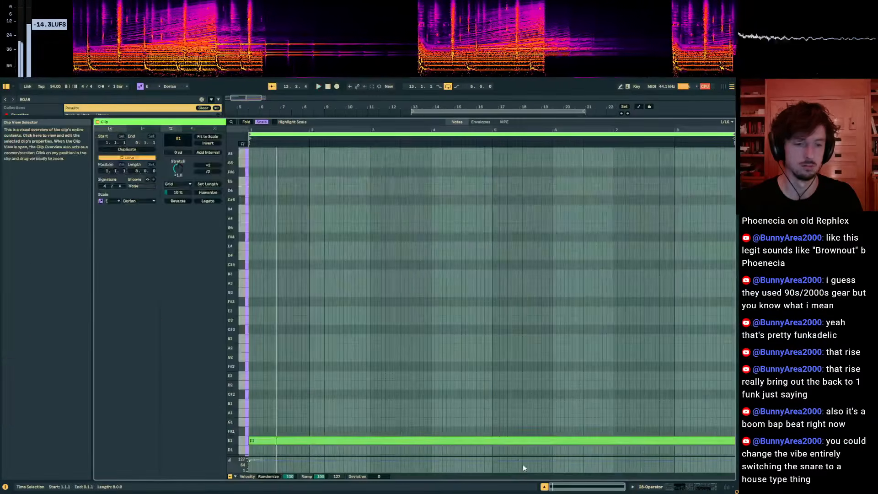
key(ctrl+a)
key(Down)
key(space)
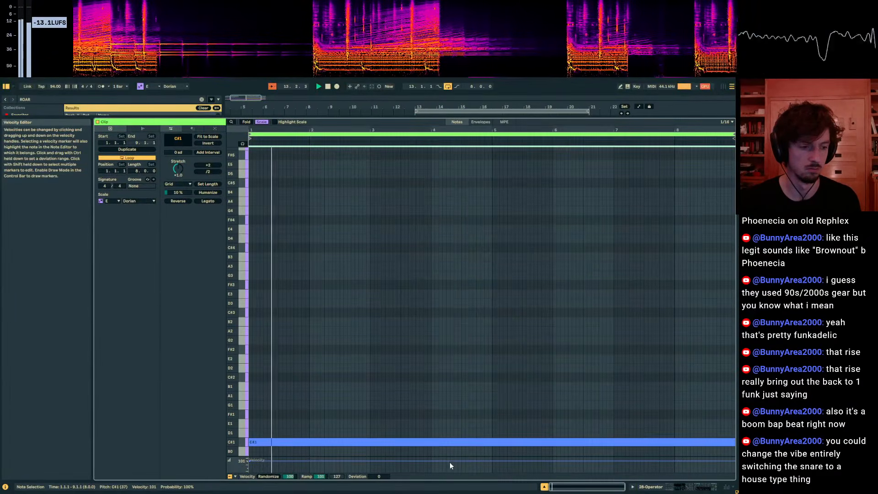
key(Up)
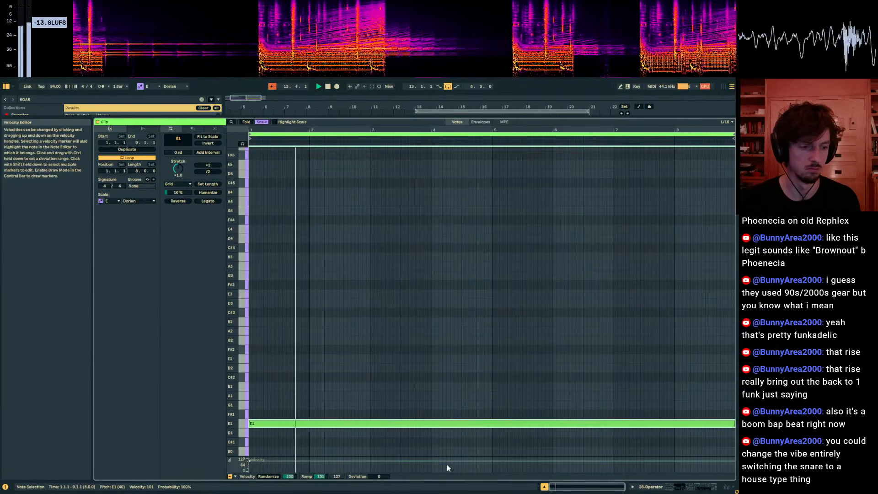
click(663, 487)
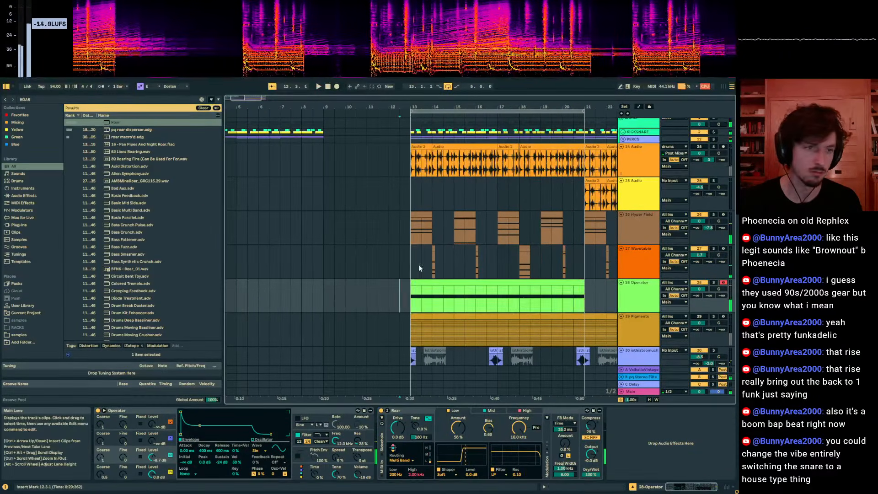
Lower the Operator track's volume to about -3.9 dB and insert an empty audio track below it.
click(399, 293)
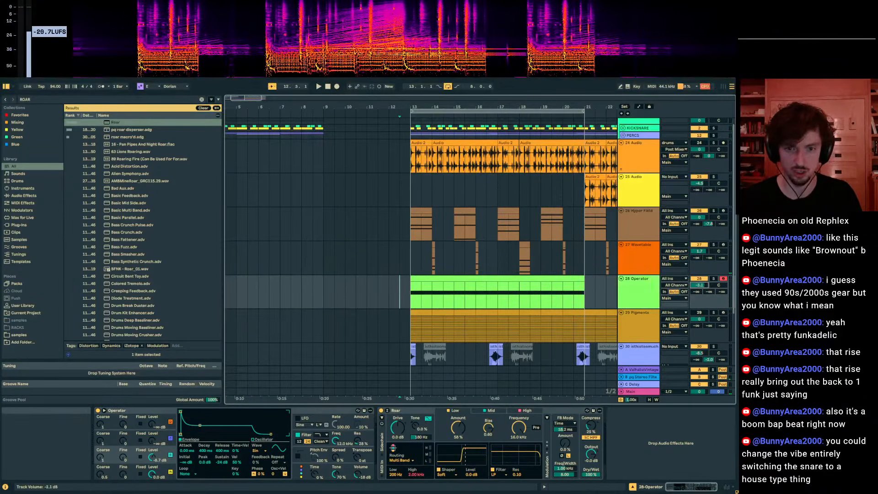
scroll(631, 288, down, 1)
click(638, 276)
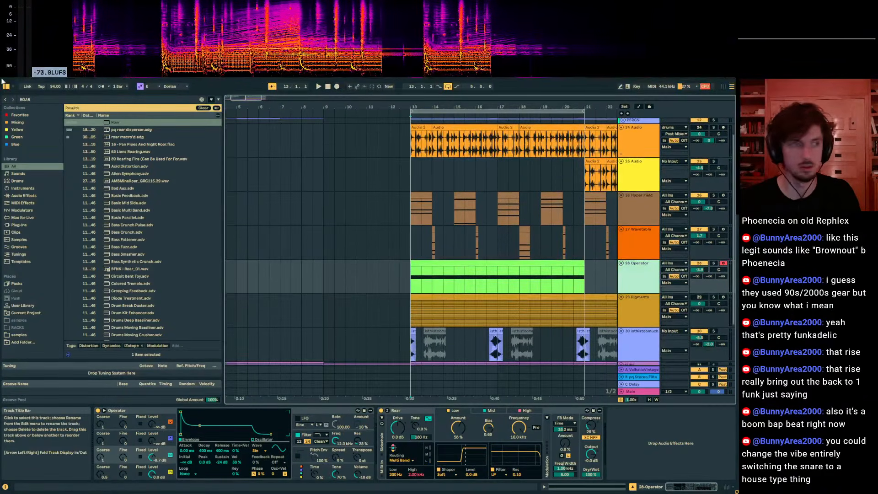
key(ctrl+t)
key(ctrl+f)
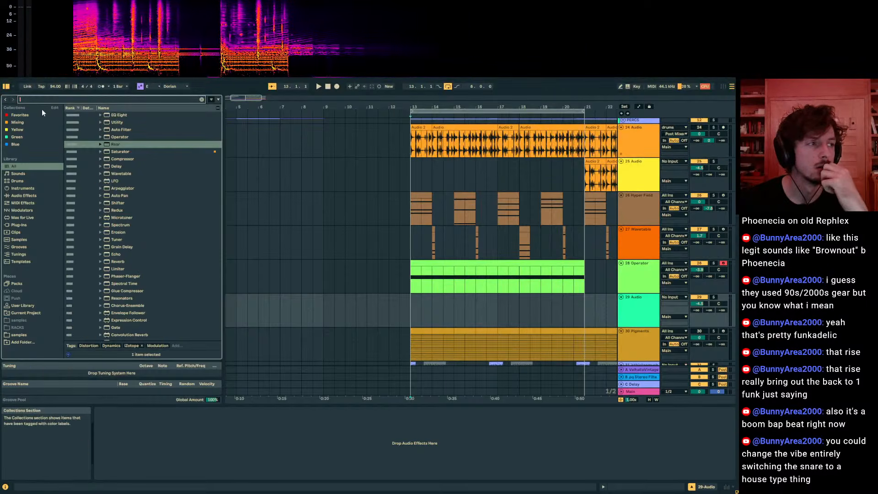
click(402, 277)
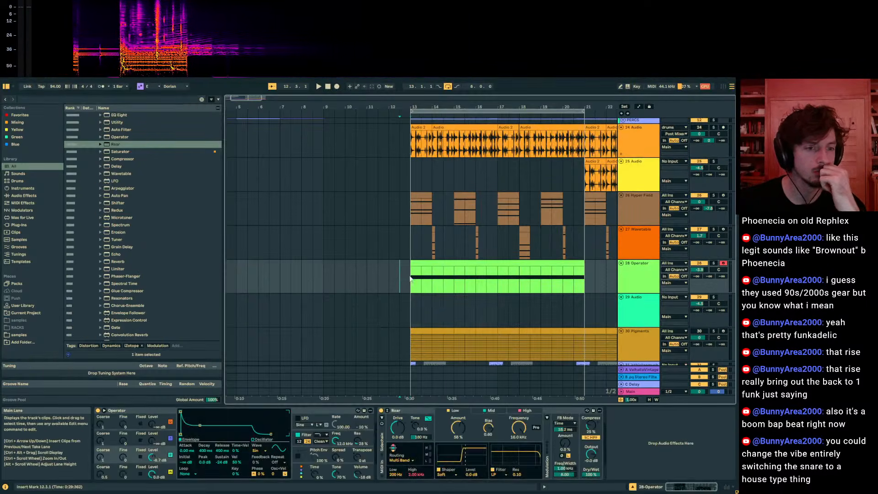
Bring in Operator's oscillator C with a 4.32 s decay and -7.6 dB sustain, and raise the track's first two sends to 0 dB.
key(space)
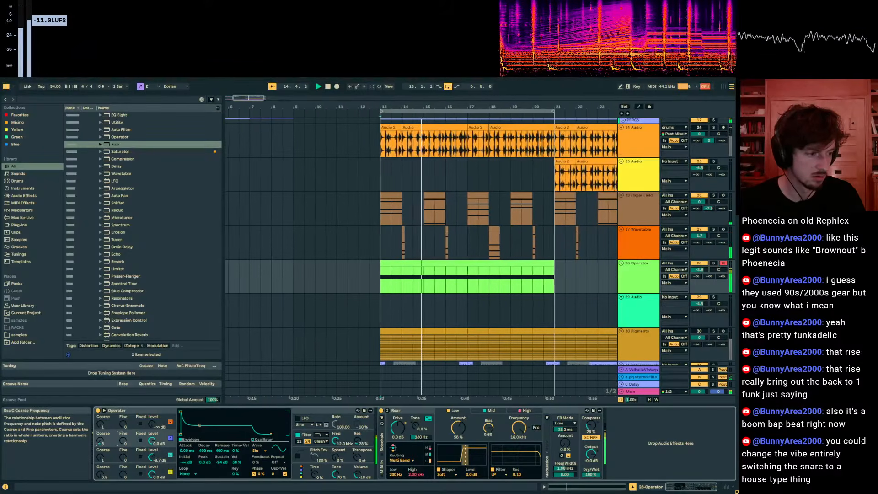
drag(152, 441, 152, 481)
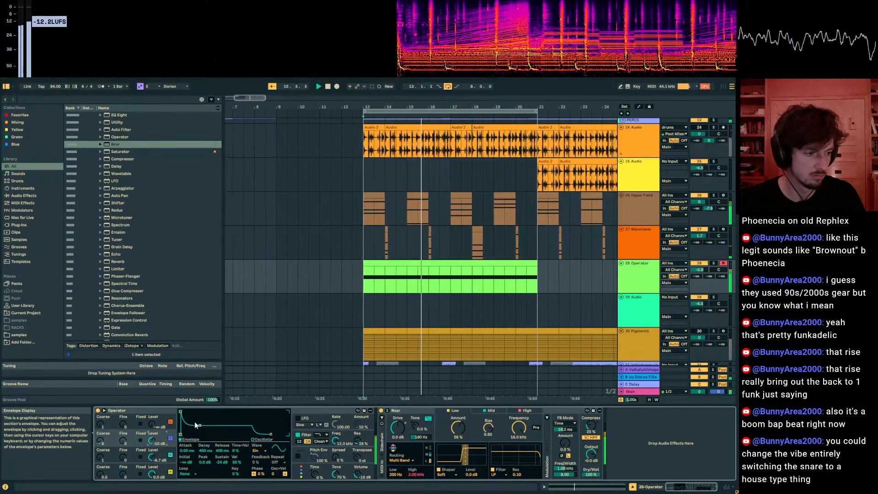
drag(338, 457, 338, 407)
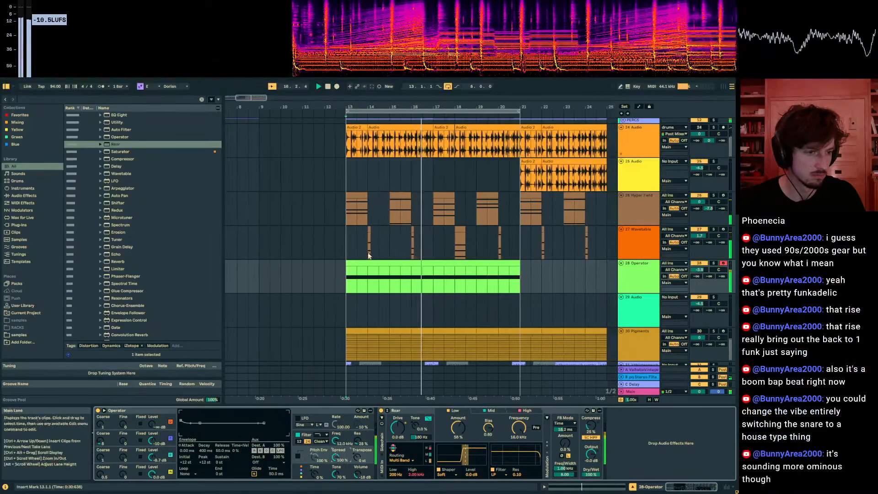
click(154, 443)
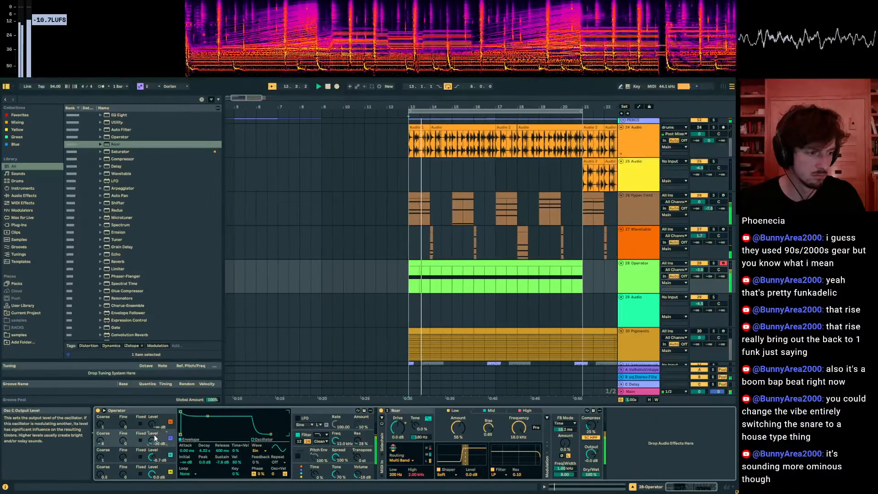
drag(702, 293, 708, 228)
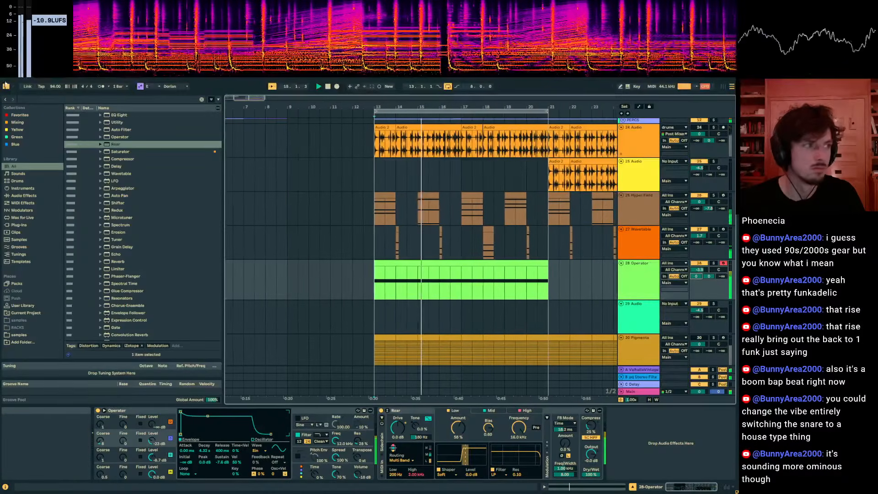
Find EQ Eight in the browser, add it after Roar and cut the low frequencies with its first band.
click(32, 99)
text(EQ 9)
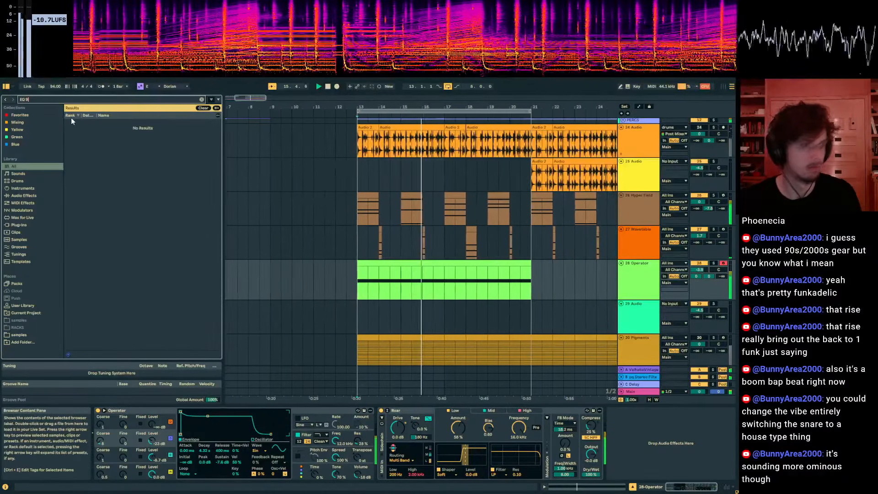
key(BackSpace)
text(8)
click(118, 122)
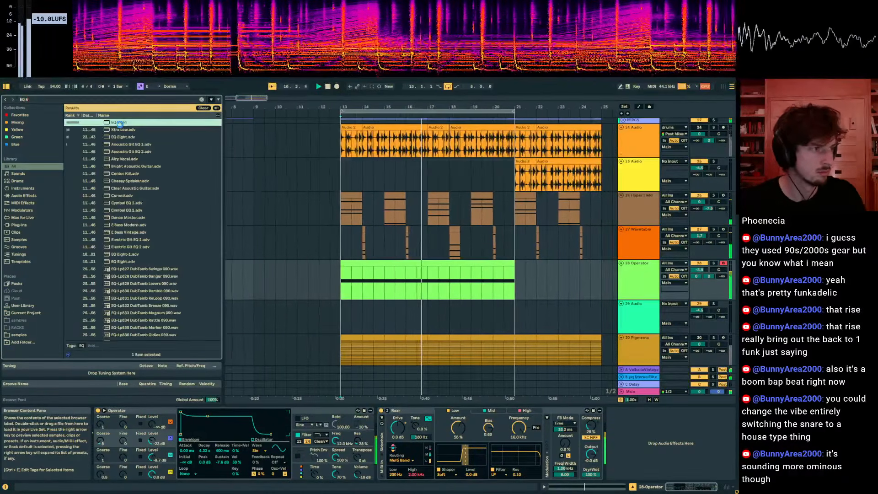
click(577, 470)
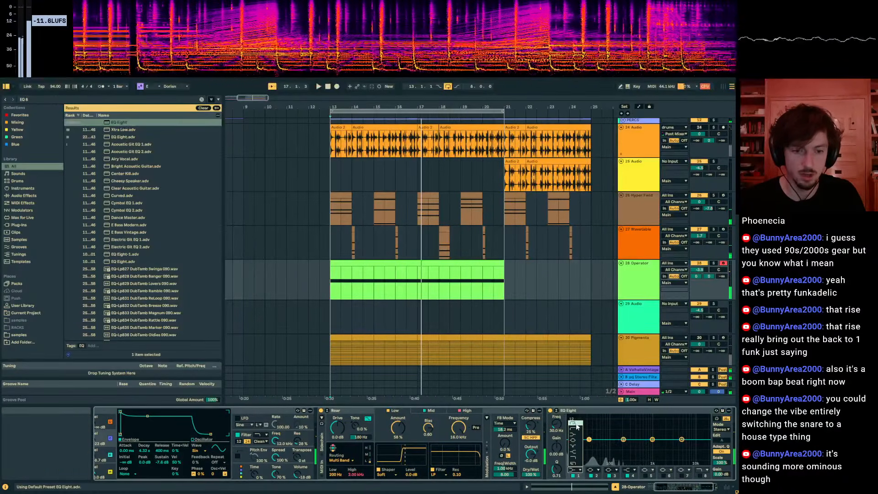
Try transposing the Operator clip's sustained note up through E2 to B2 during playback.
double_click(383, 273)
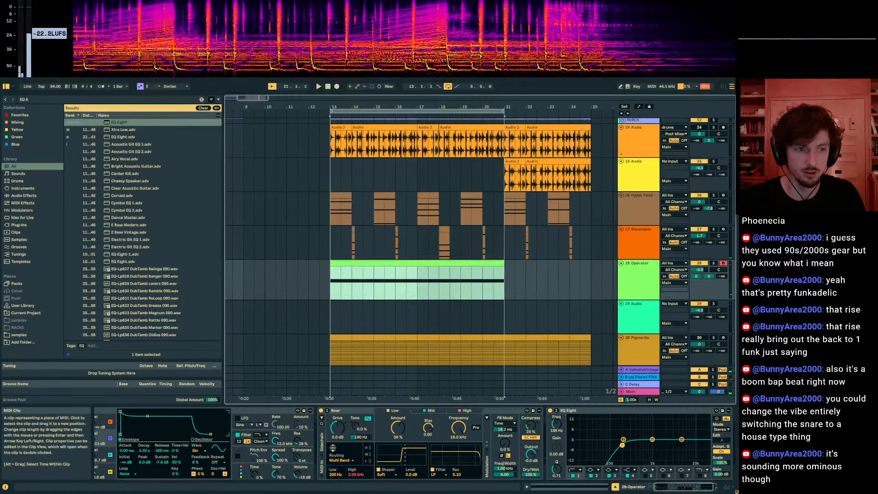
key(space)
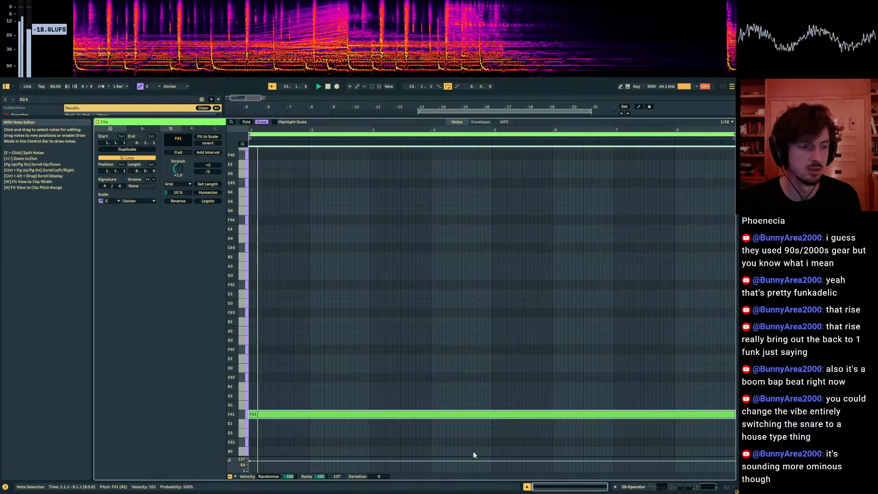
key(Up)
key(Up)
key(Up)
key(Up)
key(Up)
key(Up)
key(Up)
key(Up)
key(Up)
key(Up)
key(Up)
key(Up)
key(Up)
key(Up)
key(Up)
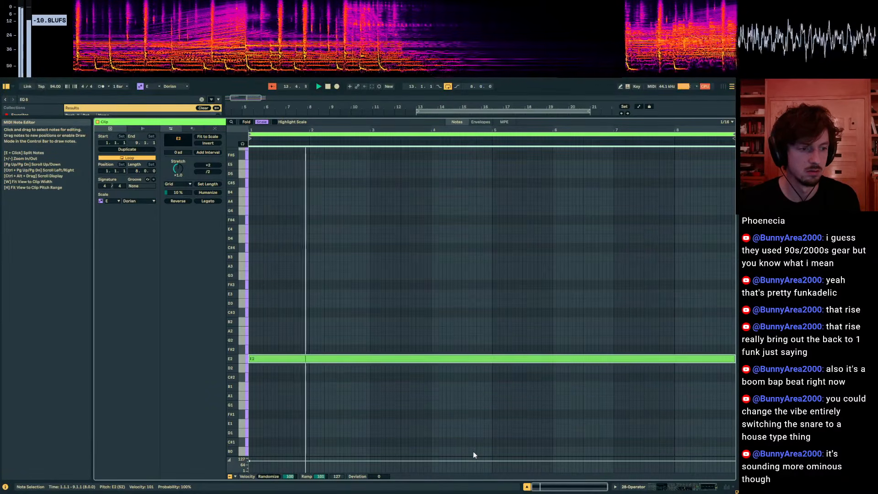
key(Up)
key(Up)
key(Up)
key(Up)
key(Up)
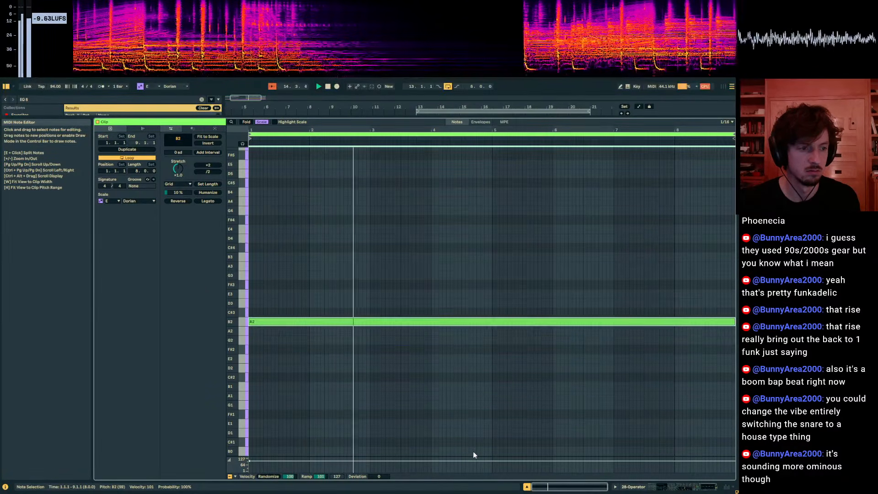
Transpose the Operator clip's sustained note down to D2 and lower it by another octave.
key(shift+Down)
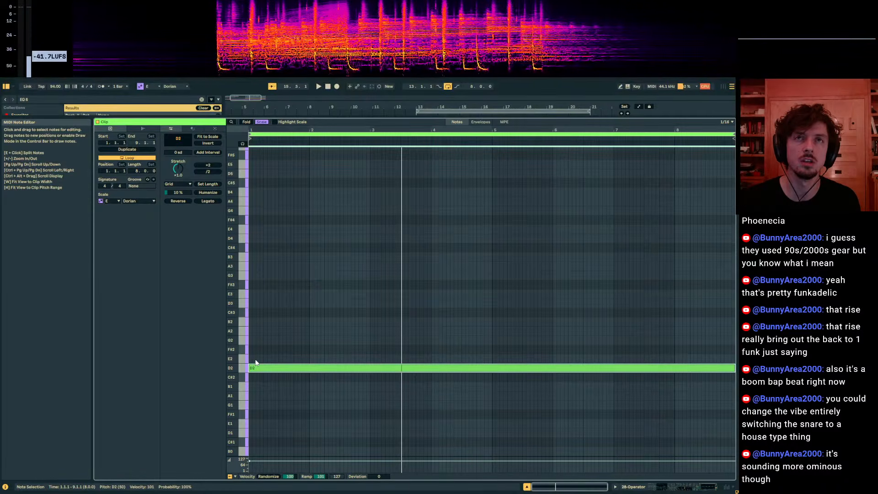
drag(333, 404, 333, 404)
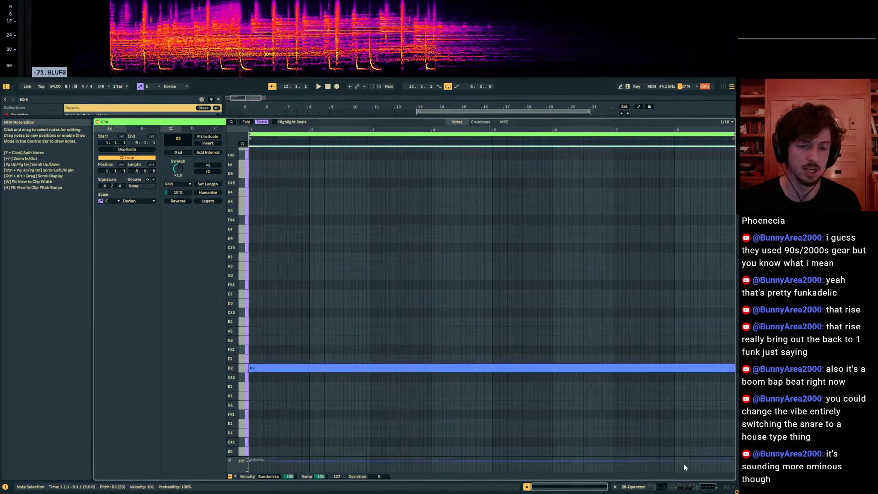
key(shift+Down)
click(674, 489)
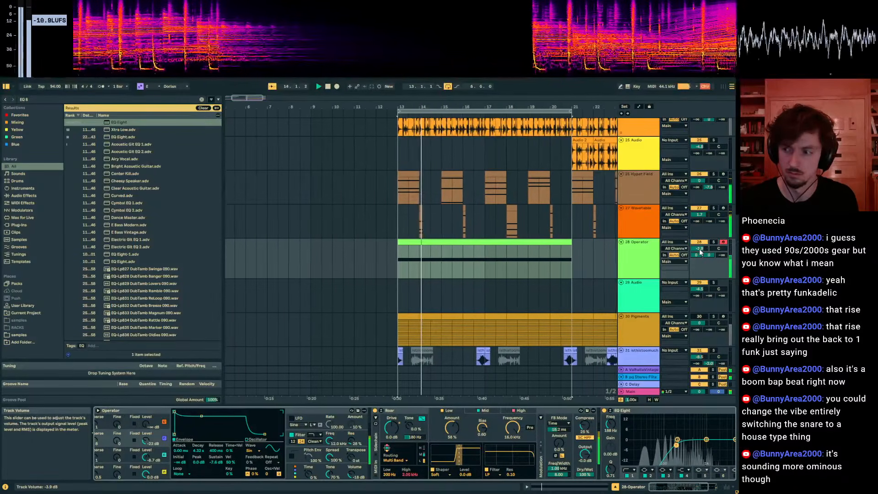
Lower the Operator track's volume to about -7.8 dB and its reverb send to about -5 dB while listening.
drag(702, 248, 694, 254)
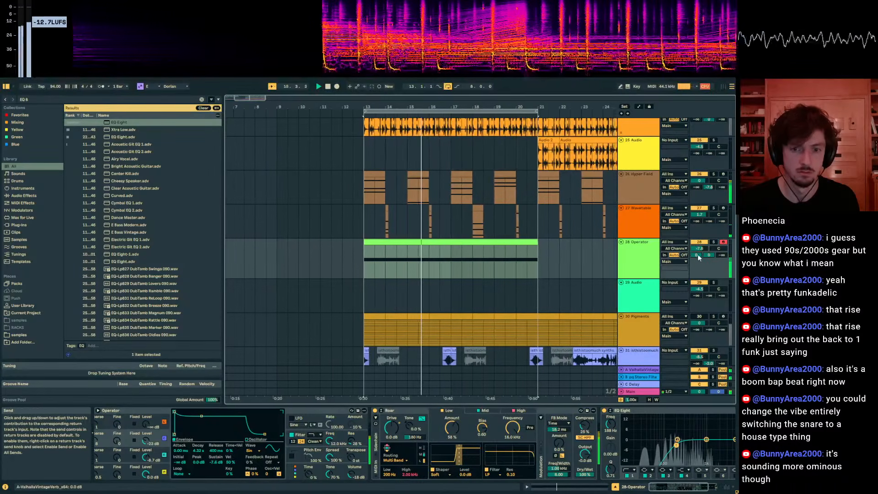
scroll(511, 281, up, 2)
click(356, 263)
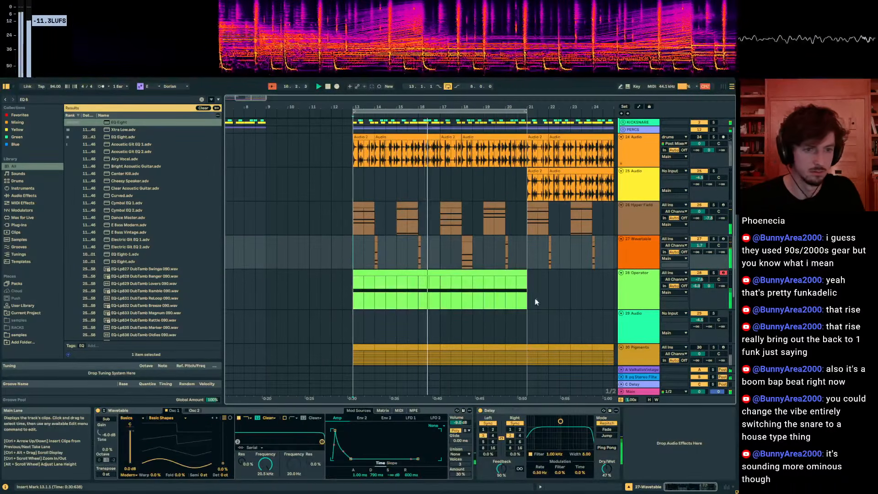
click(627, 285)
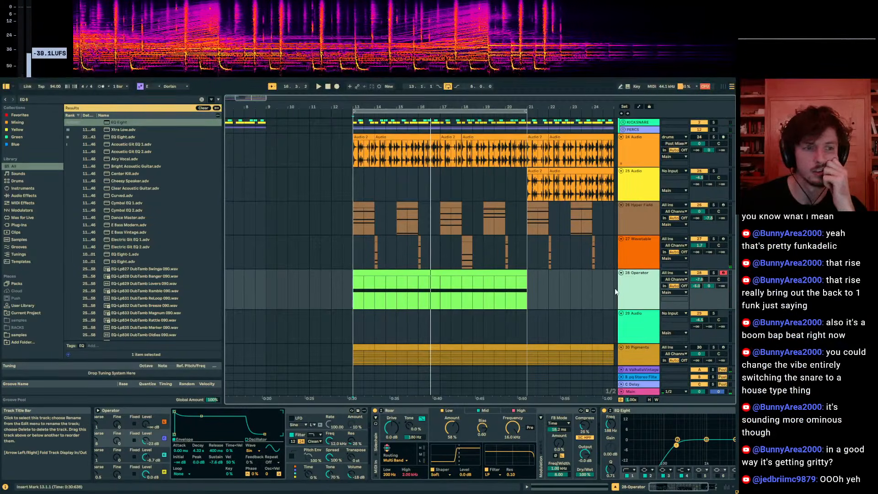
scroll(642, 282, up, 1)
key(space)
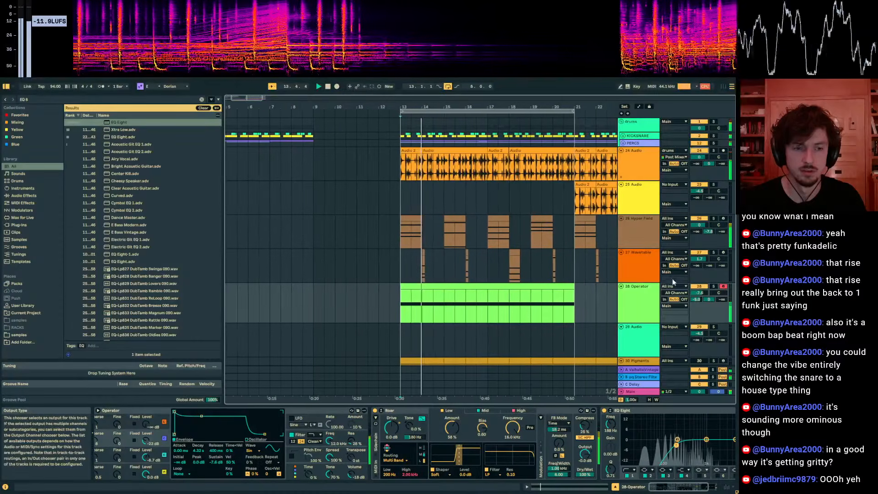
click(695, 300)
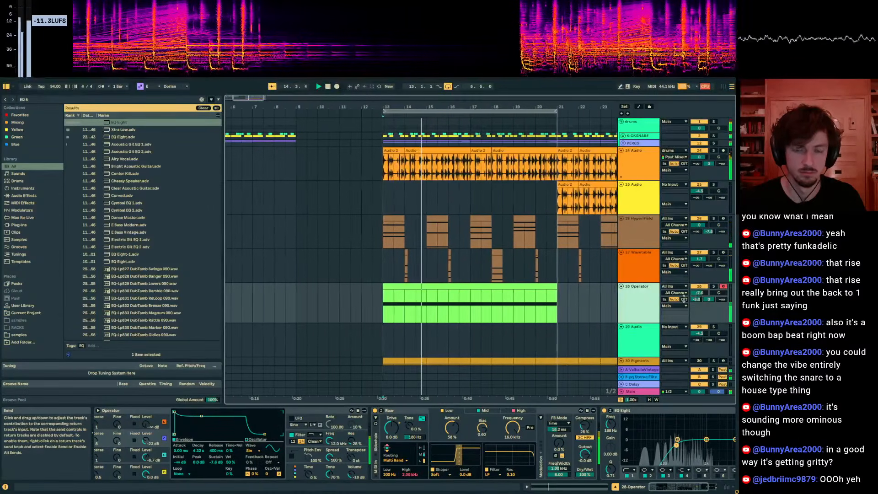
Collapse all tracks in the arrangement and unfold the SUBS group to show its bass tracks.
click(637, 173)
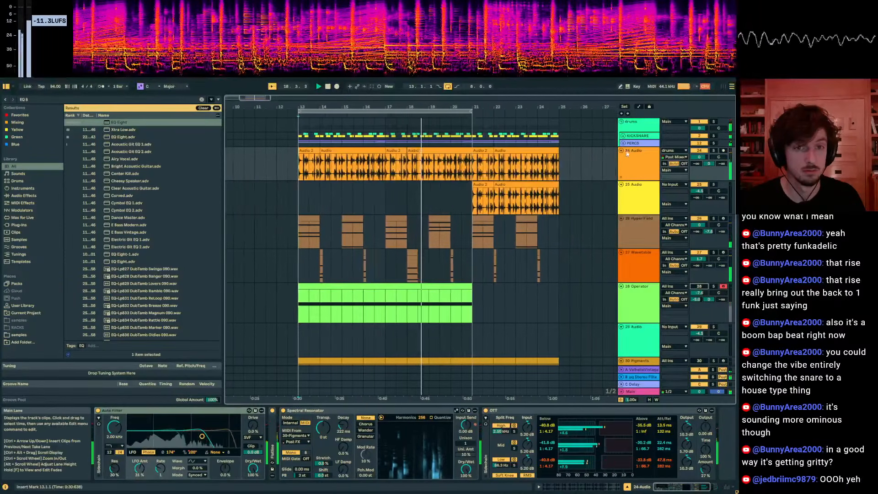
click(622, 122)
alt+click(621, 122)
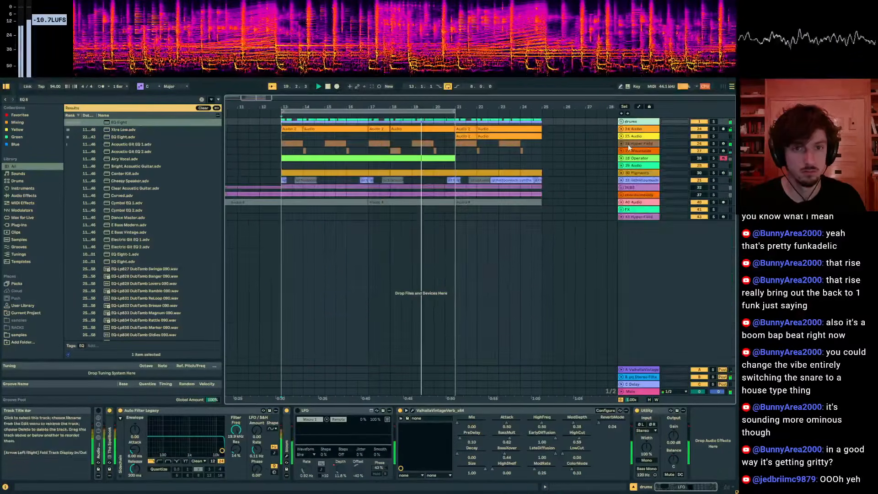
click(621, 188)
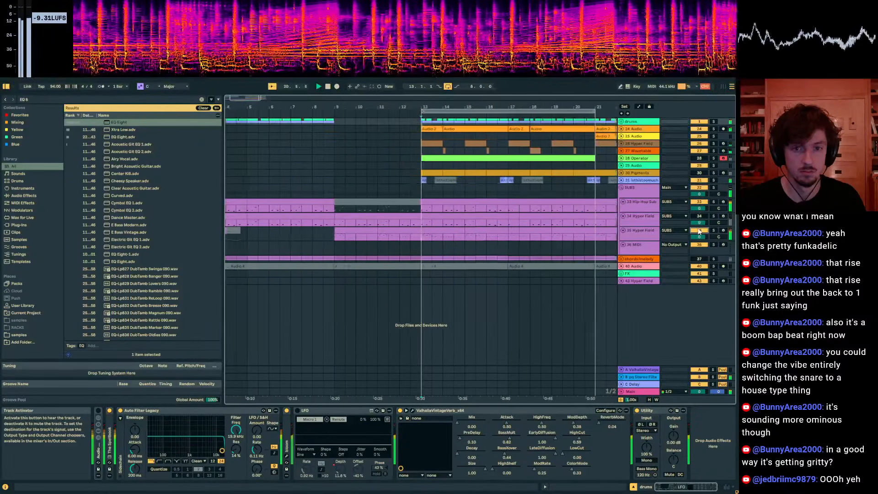
Transpose all notes of the Hip-Hop Sub Bass clip down so they span C0 to A0, then return to the track's devices.
click(438, 203)
click(589, 487)
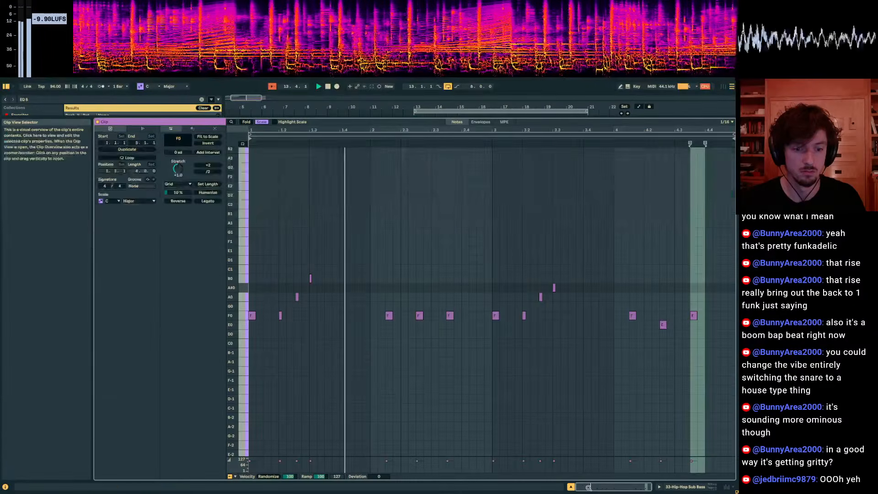
click(355, 339)
drag(268, 267, 732, 448)
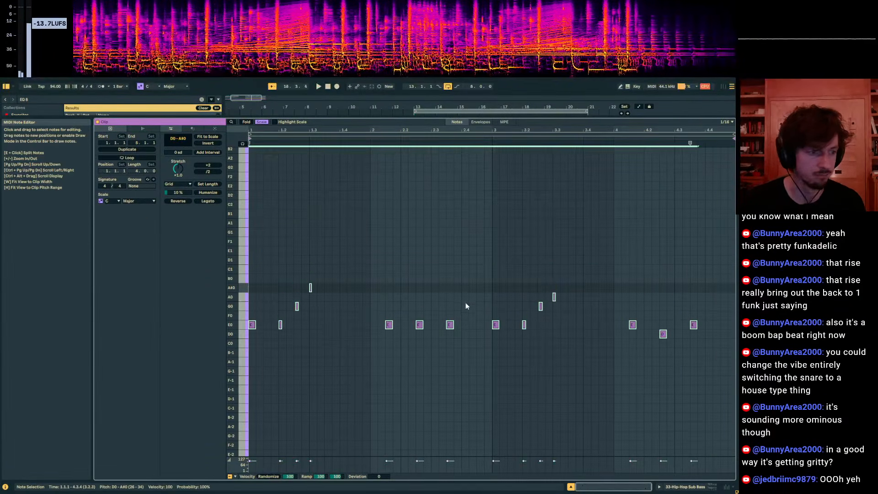
key(Down)
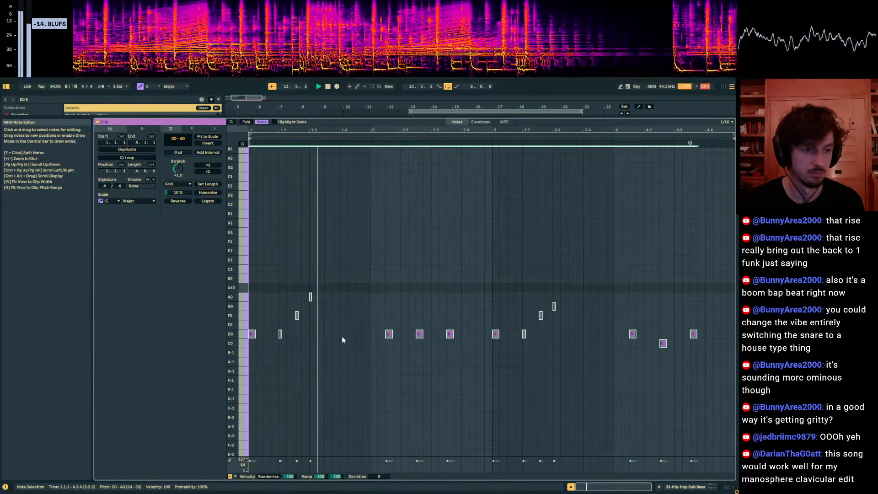
click(344, 340)
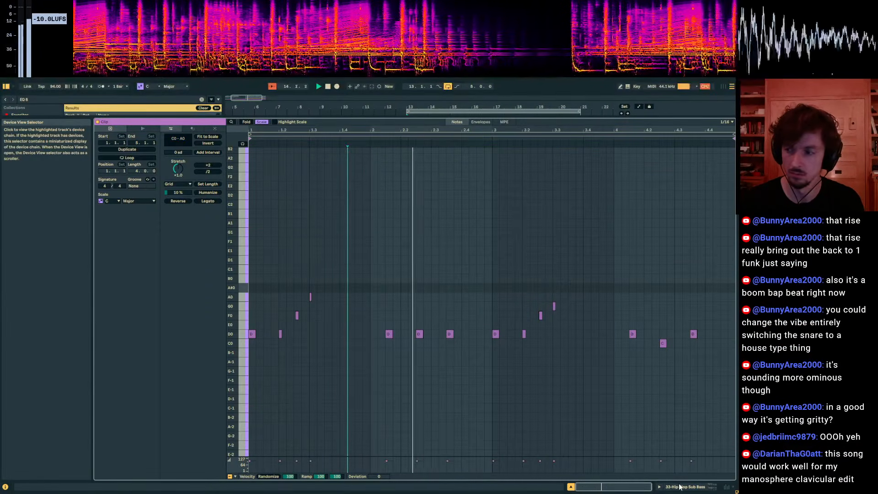
click(680, 487)
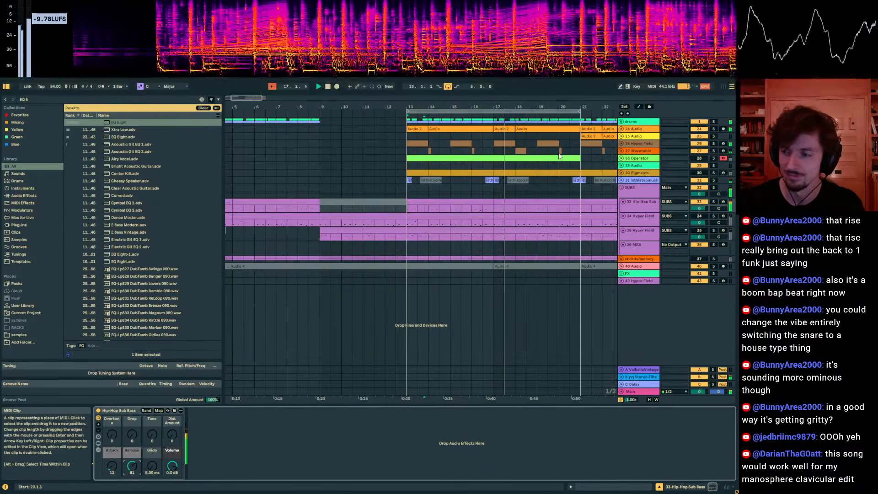
Unfold the 24 Audio track below the drums, bring up its effect chain and play the section.
click(523, 189)
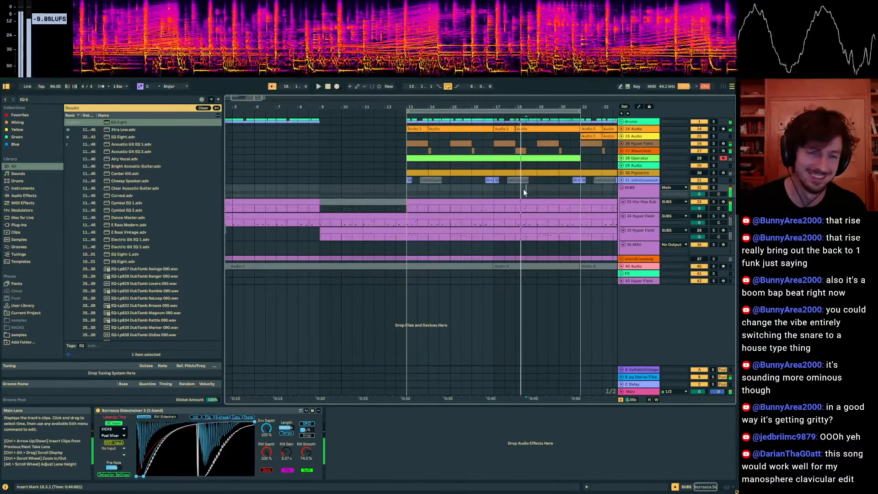
click(498, 193)
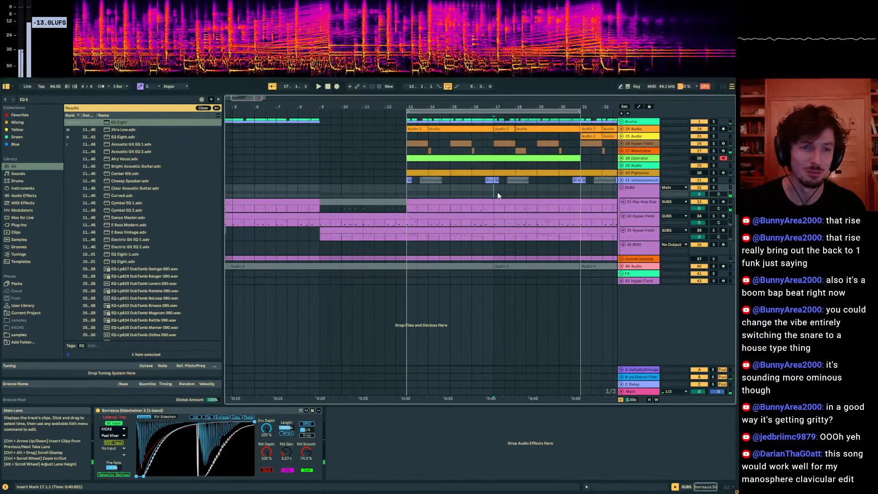
click(621, 130)
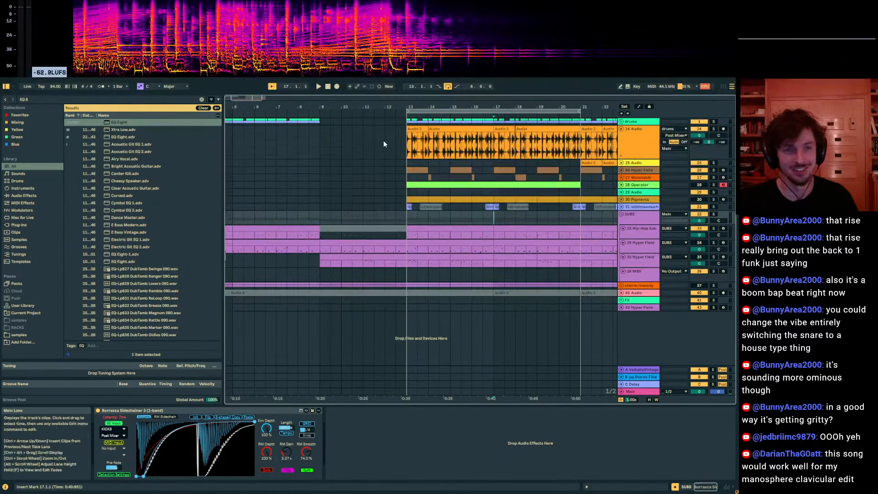
click(504, 146)
key(space)
click(397, 151)
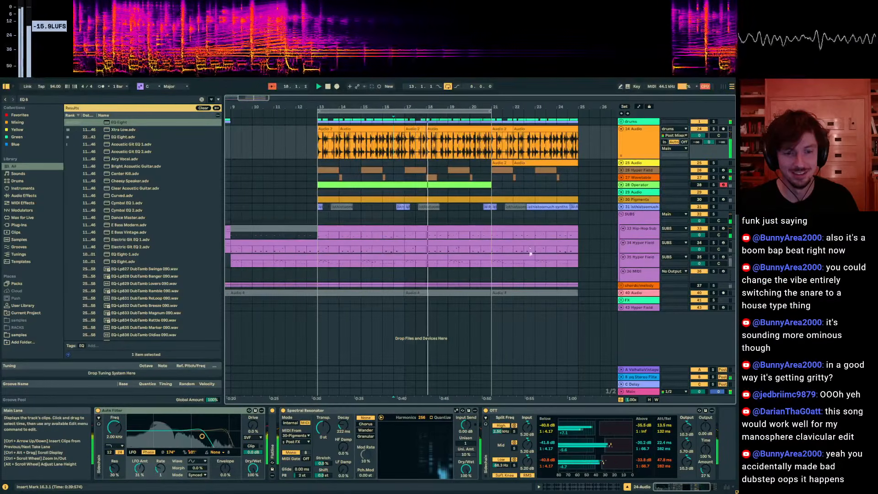
Add an EQ Eight after OTT on the 24 Audio track, set it to M/S mode and raise its low cut to about 600 Hz.
double_click(533, 412)
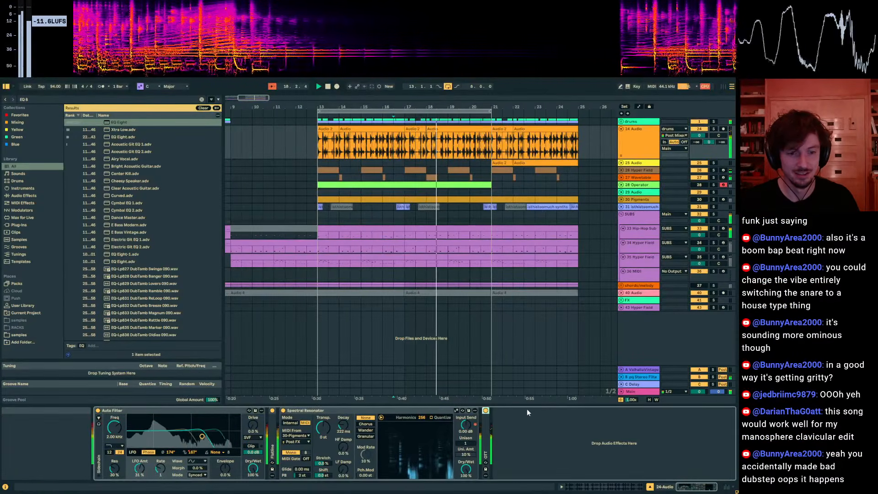
click(39, 99)
text(EQ 8)
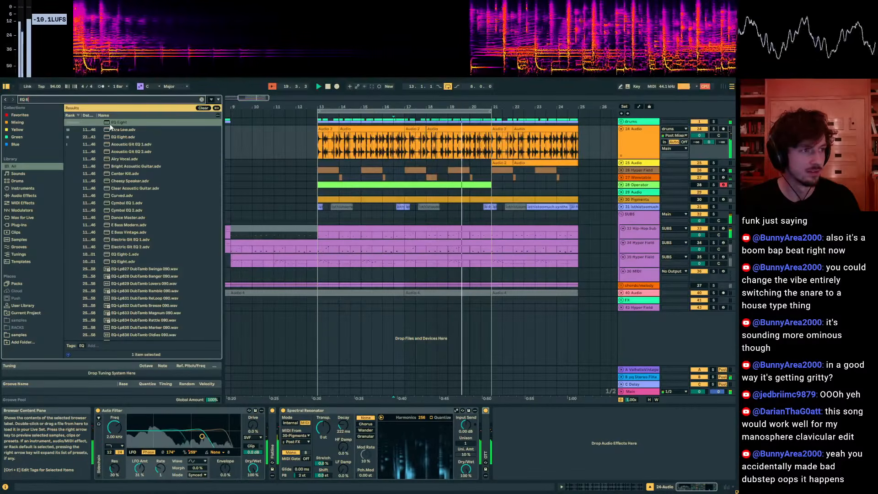
drag(119, 122, 688, 444)
click(668, 429)
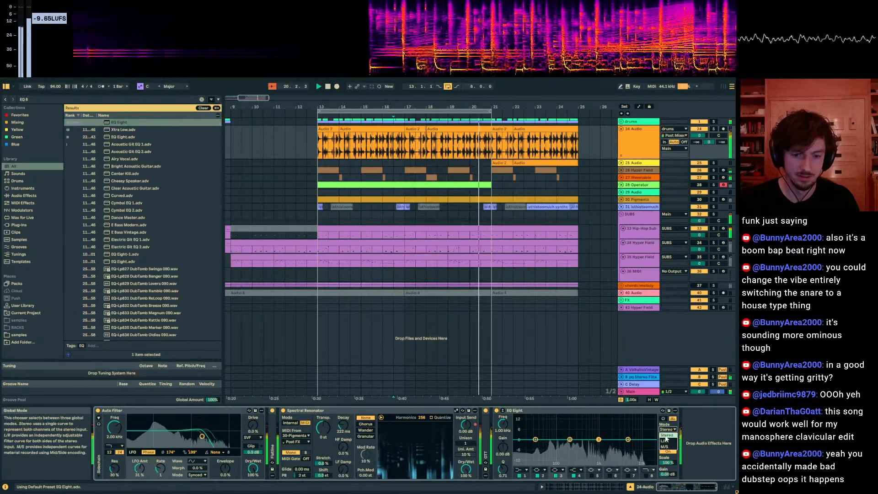
click(668, 448)
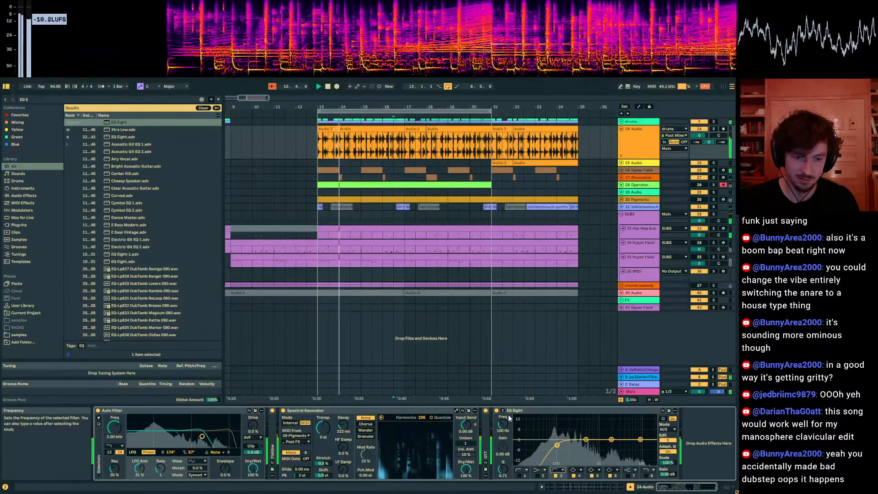
drag(504, 426, 504, 407)
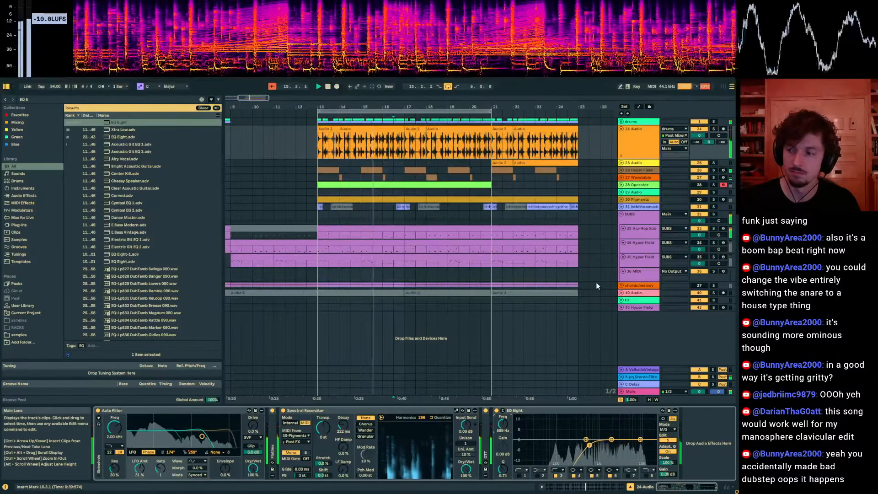
Select the 24 Audio clips from bar 13 to bar 25 and examine their waveform and warp settings during playback.
click(638, 152)
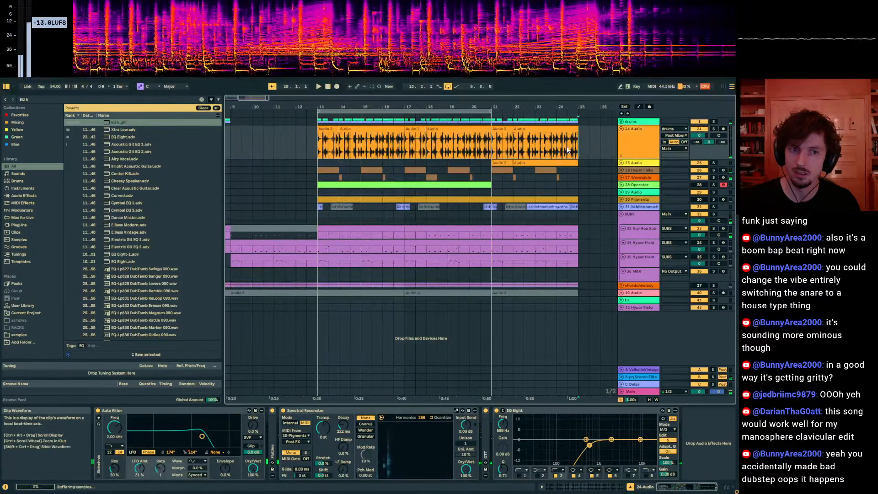
drag(567, 150, 319, 142)
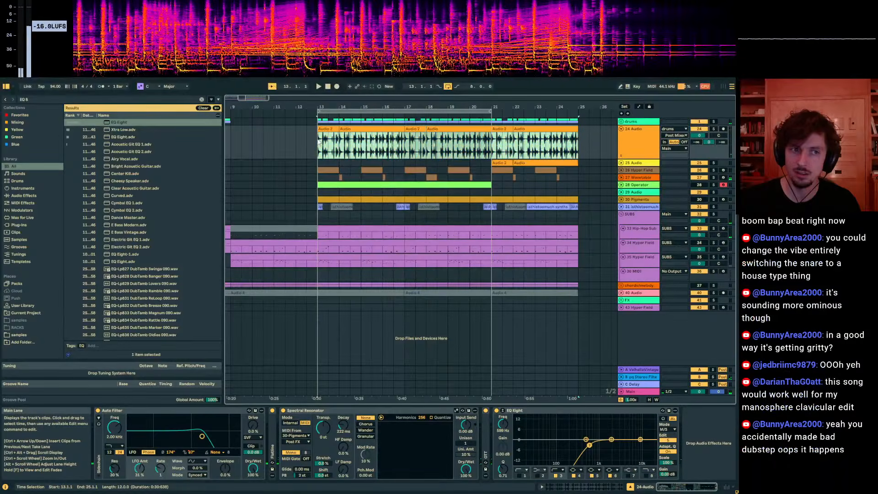
click(570, 490)
key(space)
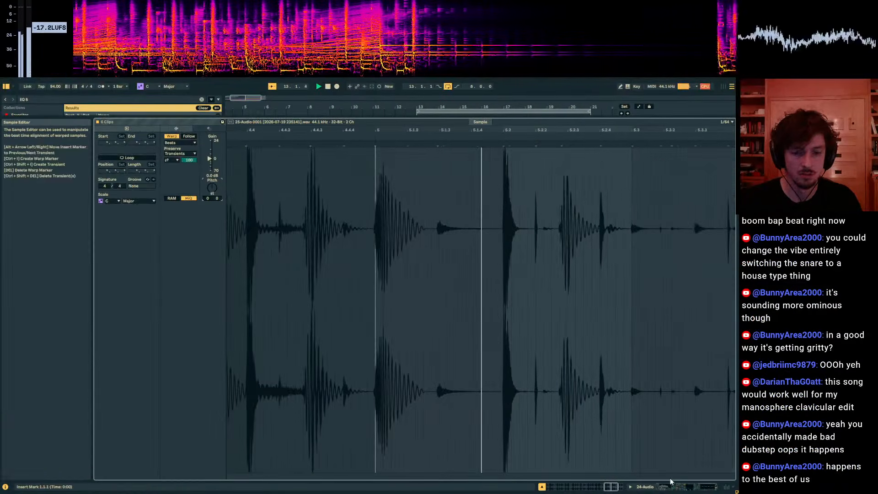
click(671, 489)
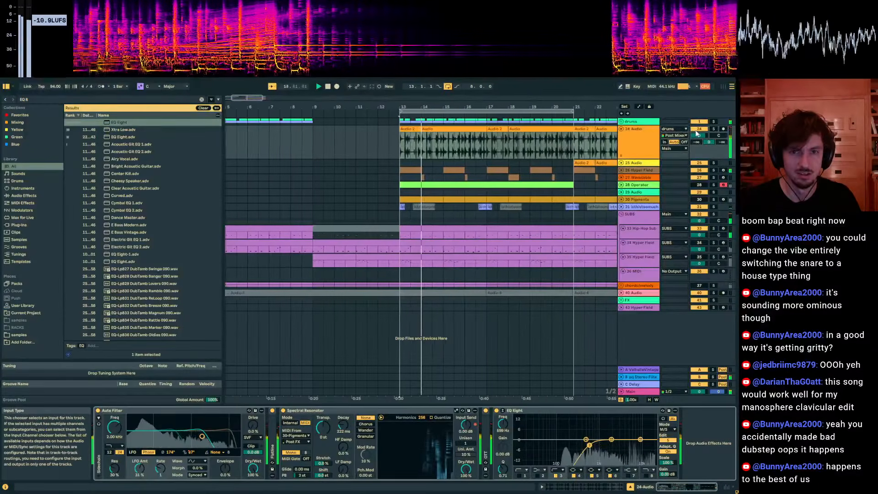
Lower the project tempo to 80 BPM and play the loop at that speed.
click(640, 137)
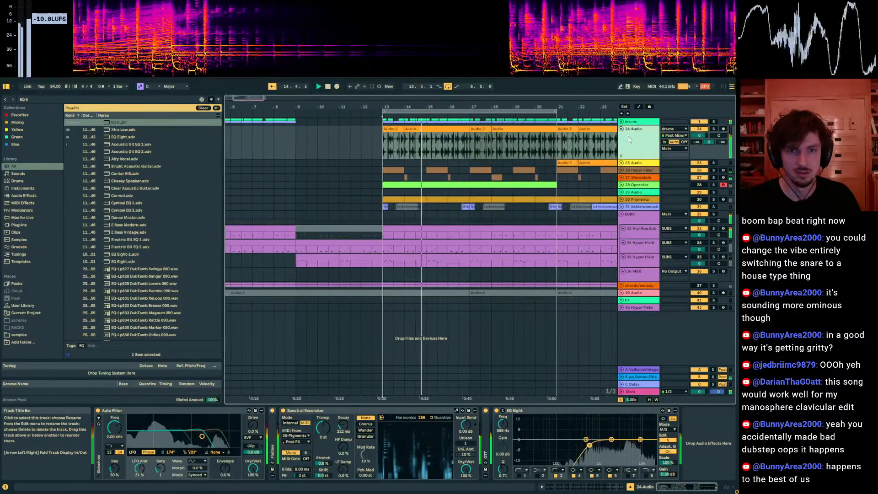
scroll(400, 110, right, 2)
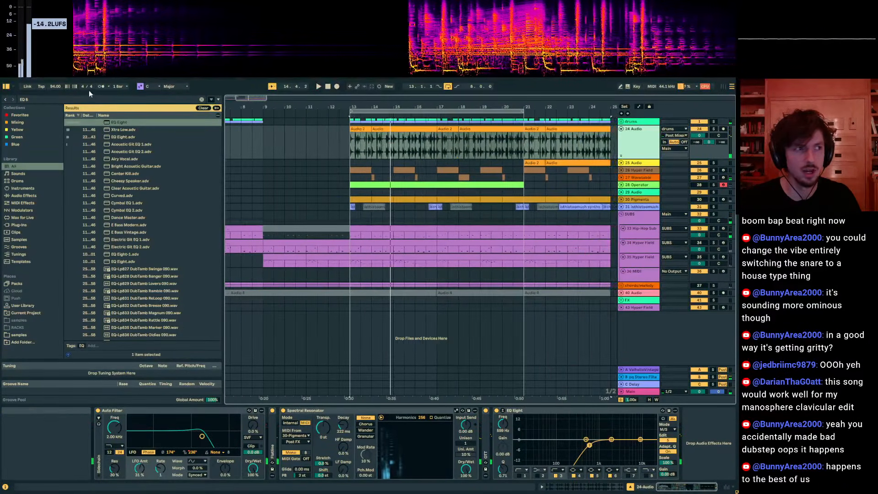
drag(55, 86, 56, 89)
key(space)
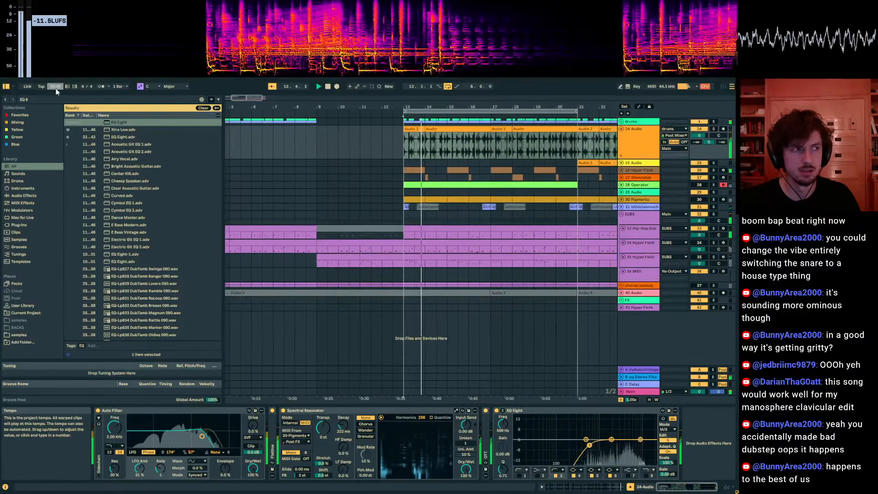
key(space)
Insert a MIDI track below 24 Audio and load the Wavetable instrument onto it.
click(643, 132)
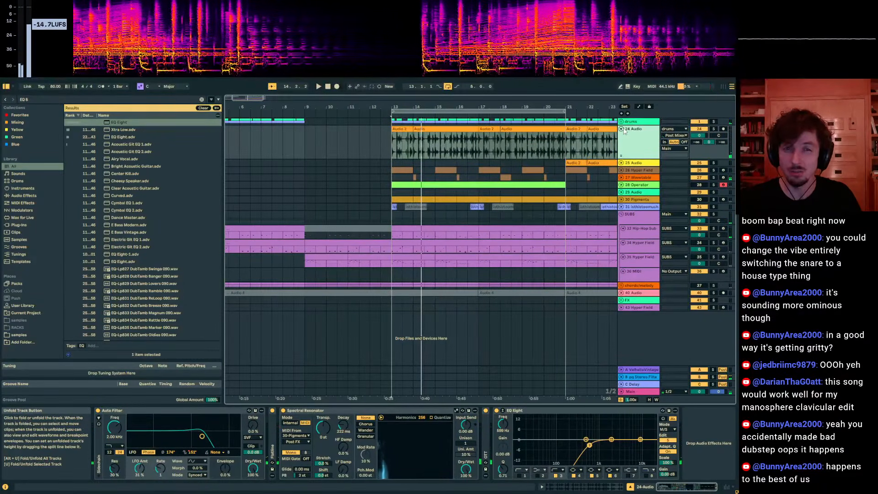
key(ctrl+shift+t)
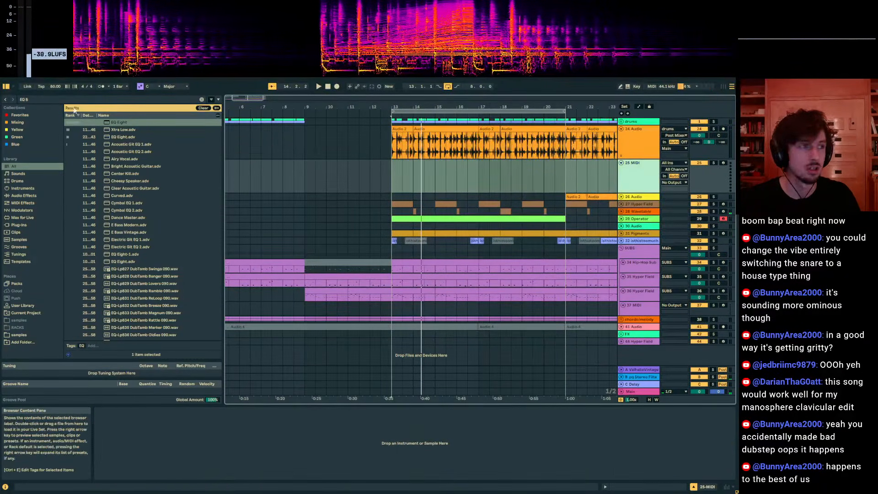
drag(45, 101, 1, 84)
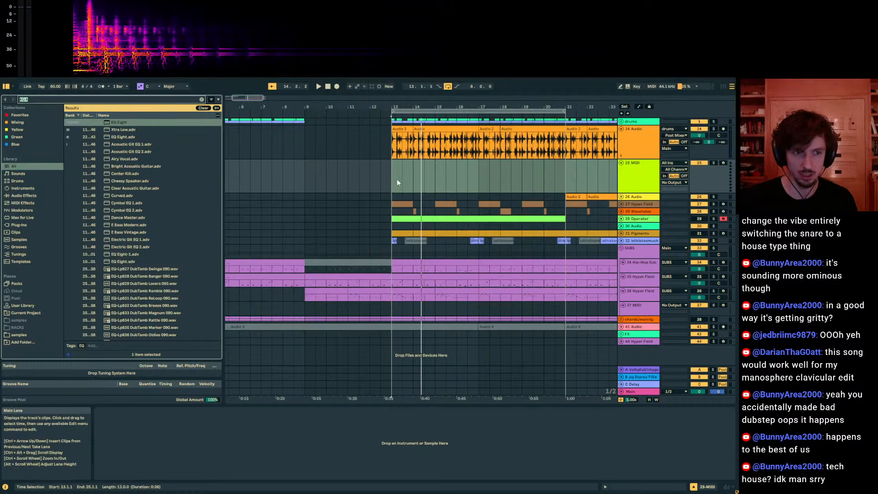
drag(397, 183, 417, 185)
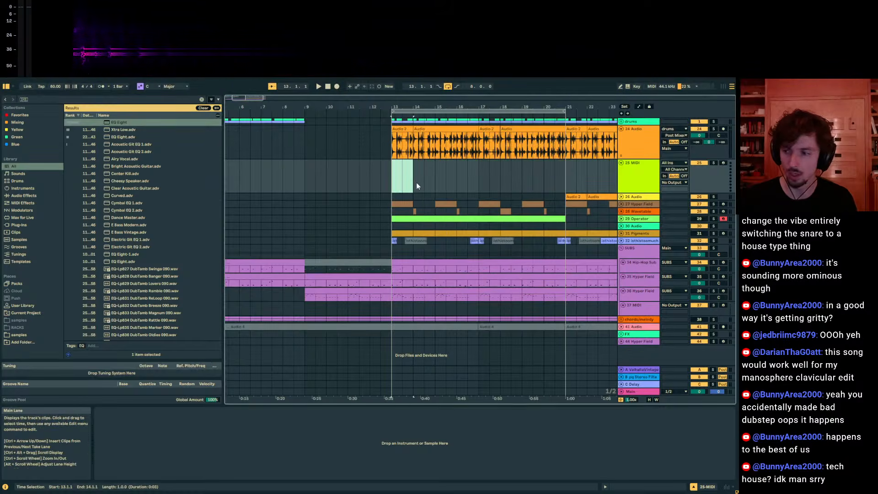
key(space)
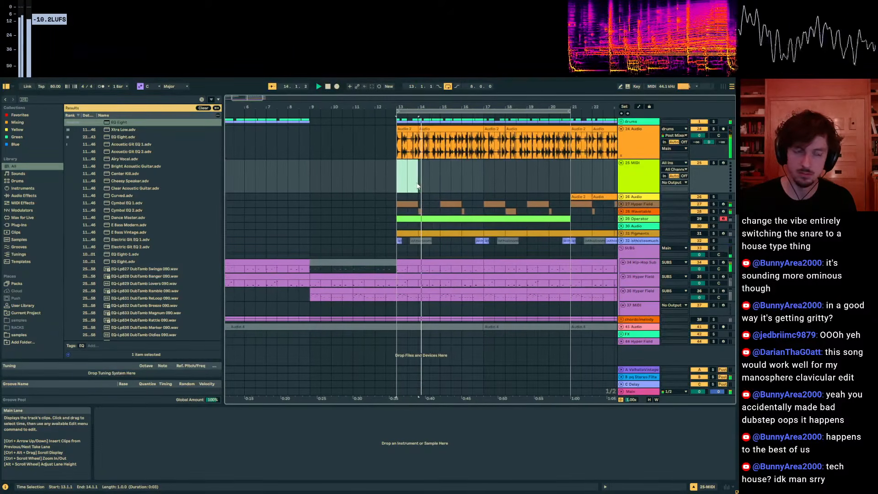
key(ctrl+f)
text(WAV)
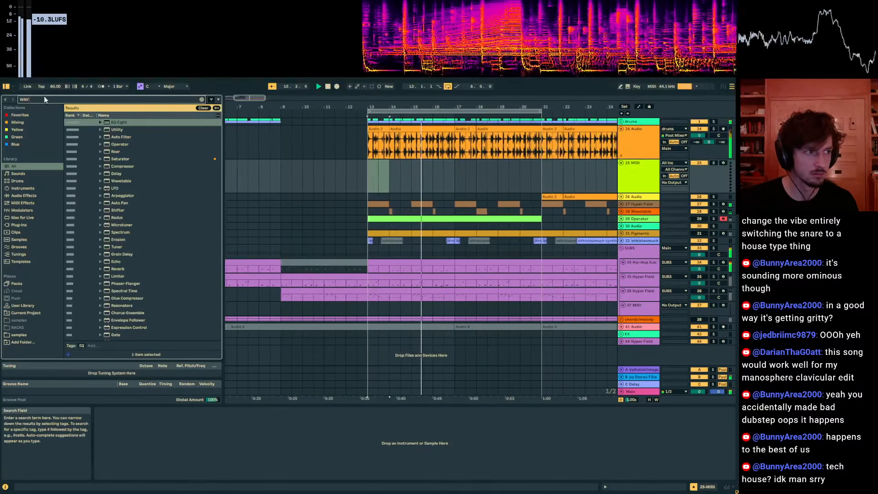
text(ETAB)
double_click(124, 123)
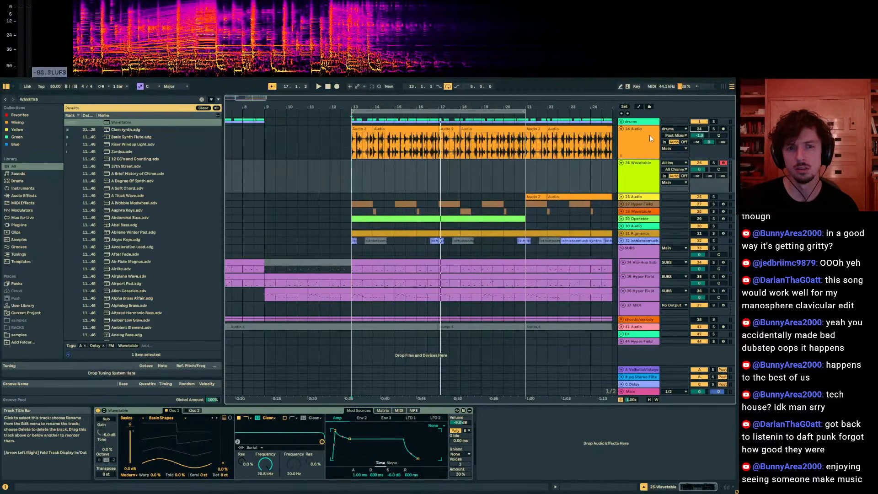
Lower the project tempo further to 70 BPM while auditioning the loop.
drag(55, 86, 55, 92)
key(space)
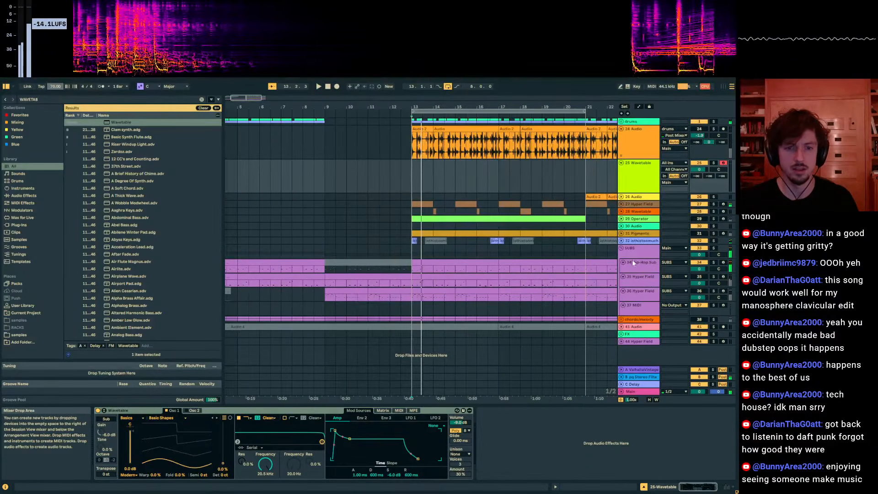
Unfold the Hyper Field chord track and the orange Wavetable stab track and solo both to hear them in isolation.
click(621, 211)
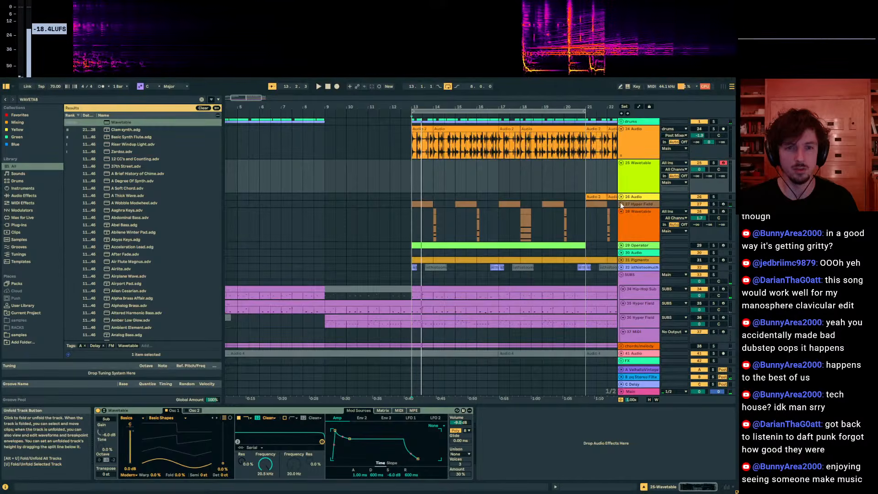
click(621, 203)
click(640, 217)
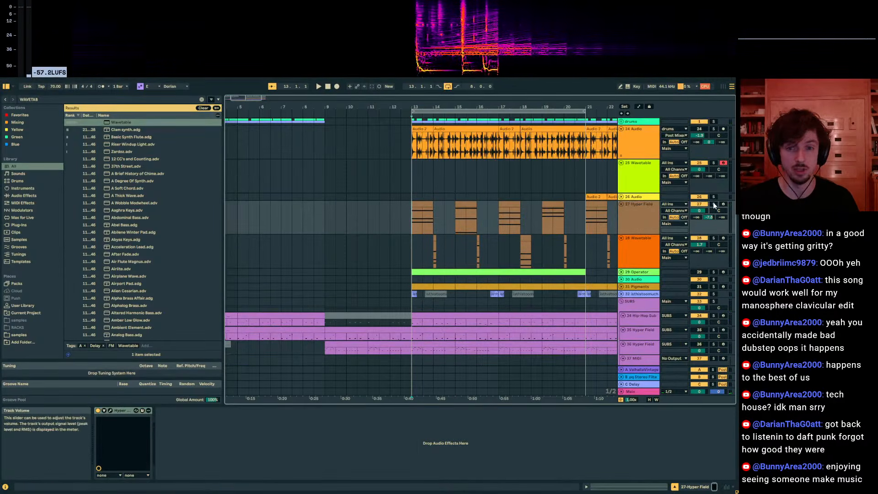
click(714, 238)
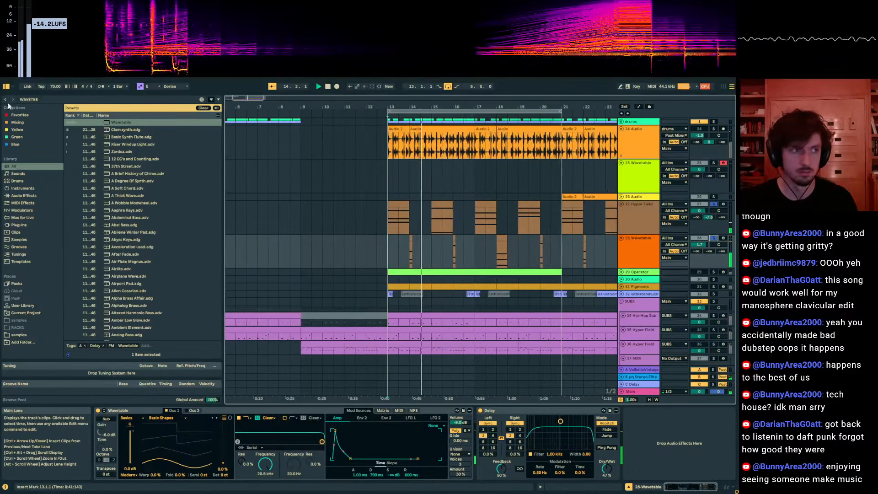
Set the project tempo to 91 BPM and turn off the solos on the Hyper Field and Wavetable tracks.
drag(53, 87, 54, 86)
key(space)
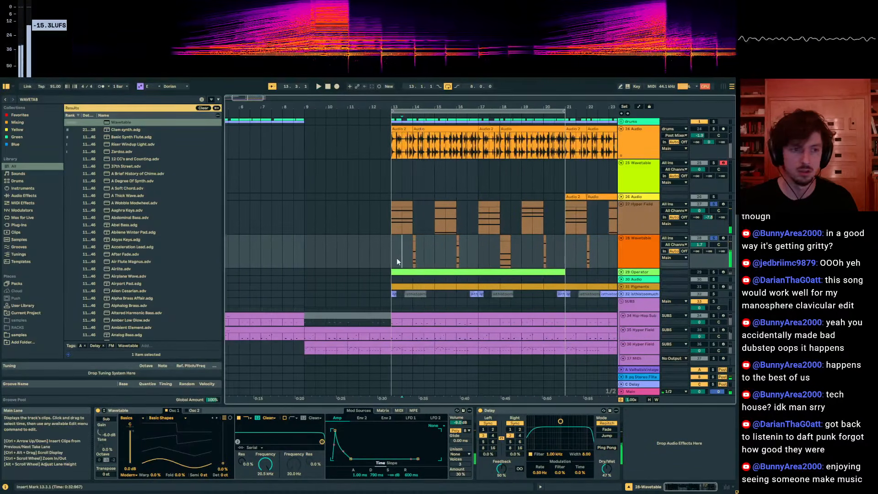
click(712, 238)
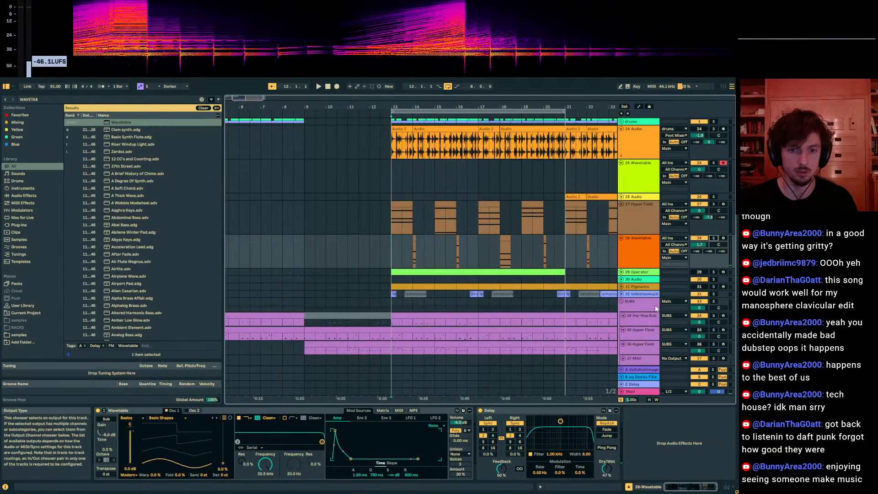
scroll(655, 306, down, 3)
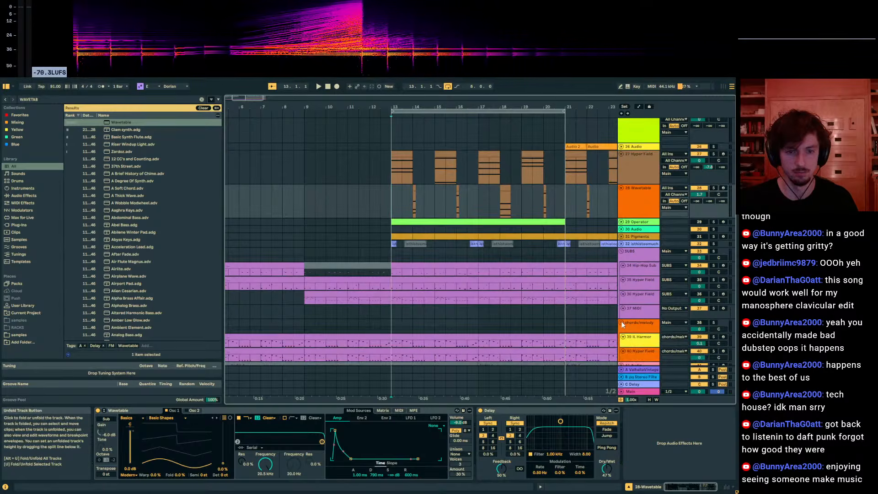
Audition the loop with the Hyper Field and Wavetable layers and fold the SUBS group.
scroll(623, 323, down, 2)
scroll(642, 296, up, 3)
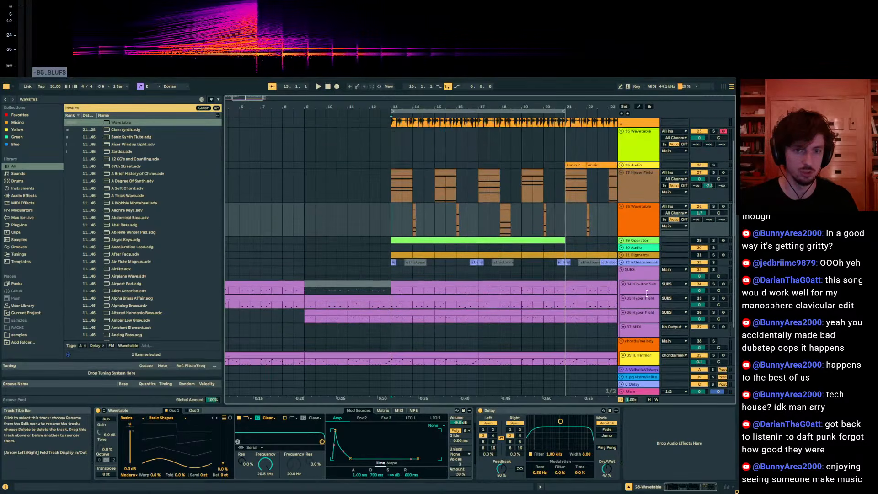
scroll(649, 295, up, 2)
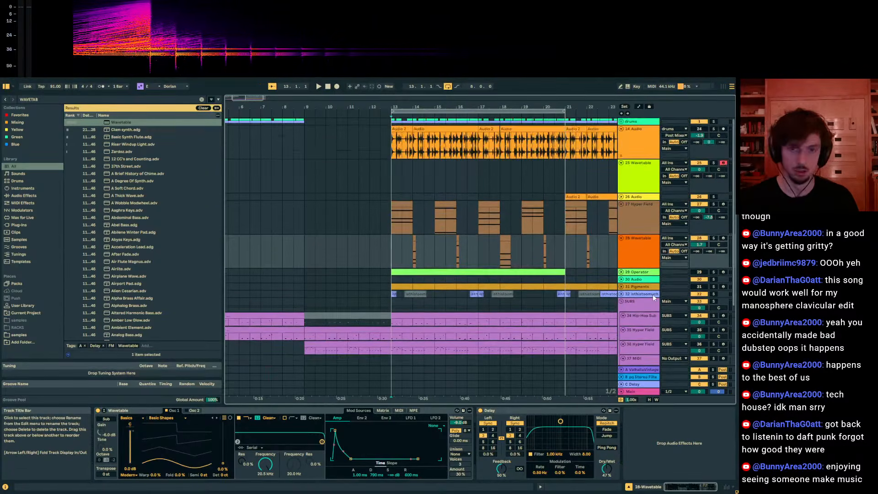
key(space)
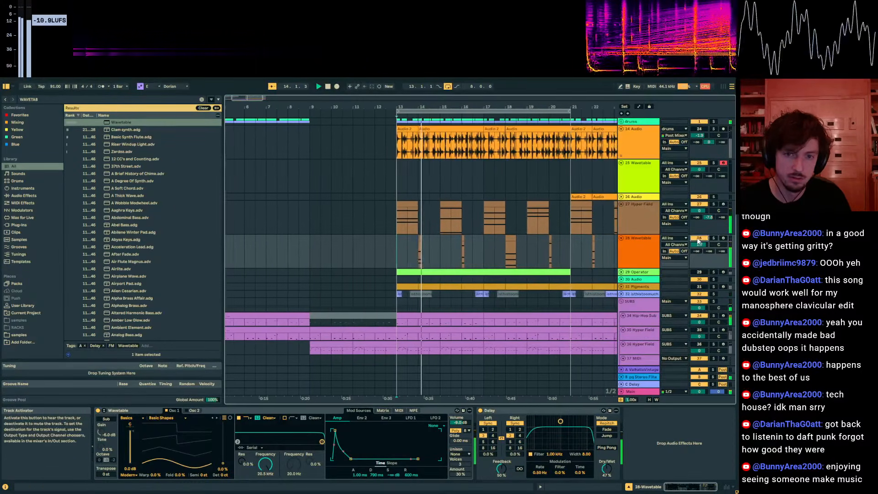
click(653, 224)
scroll(646, 232, down, 3)
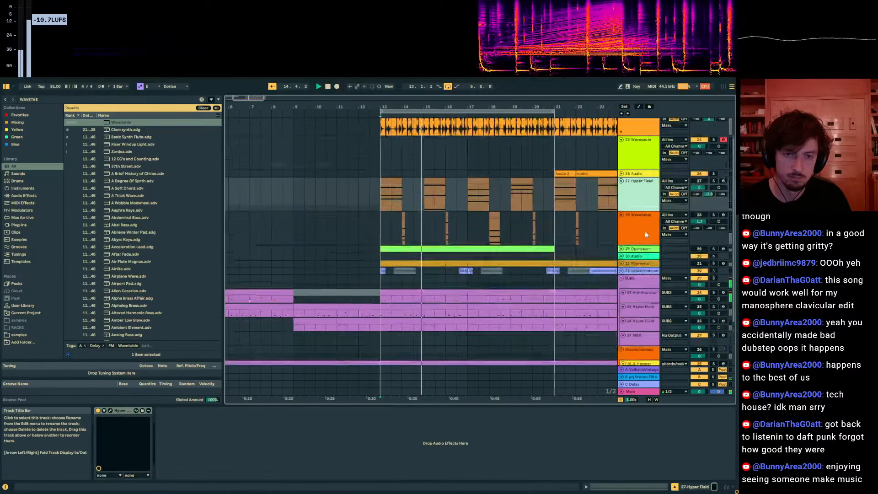
click(645, 249)
scroll(672, 197, up, 3)
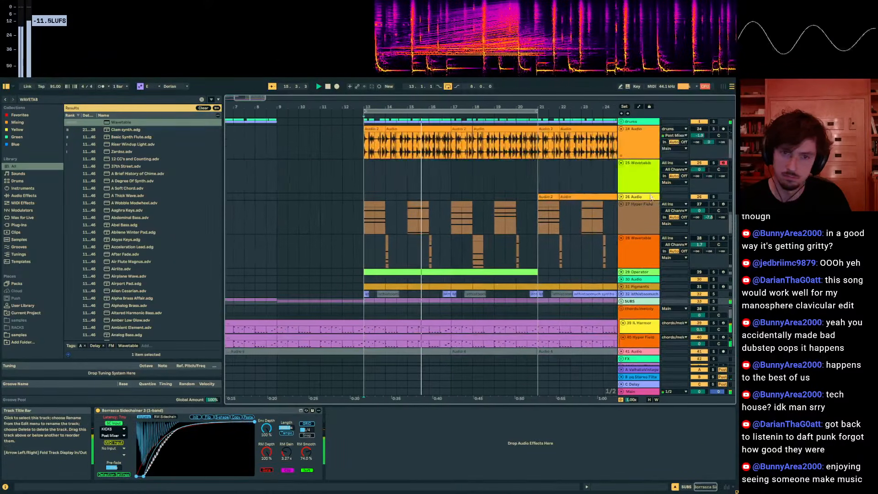
Bounce the 24 Audio drum-loop track in place.
click(699, 134)
click(637, 142)
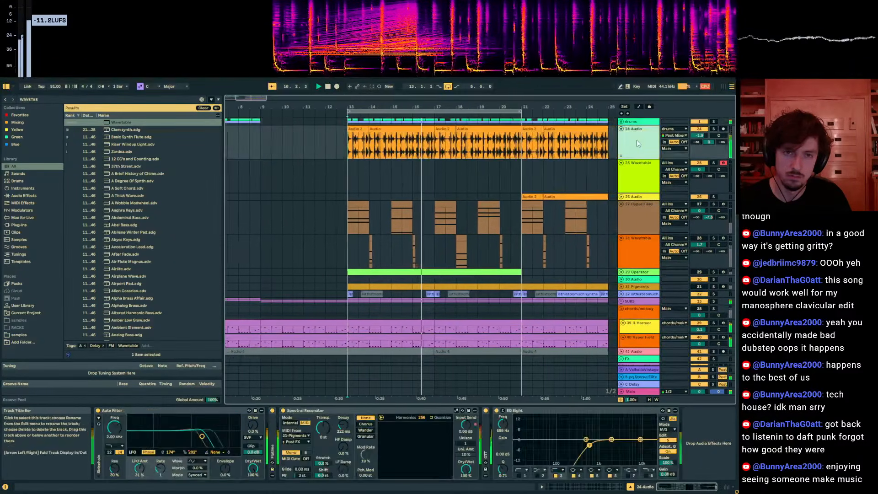
click(420, 130)
click(482, 144)
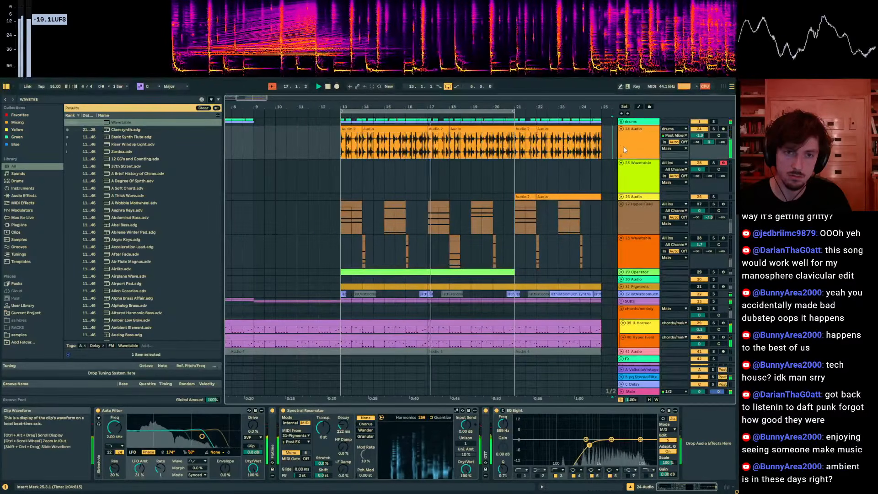
right_click(468, 141)
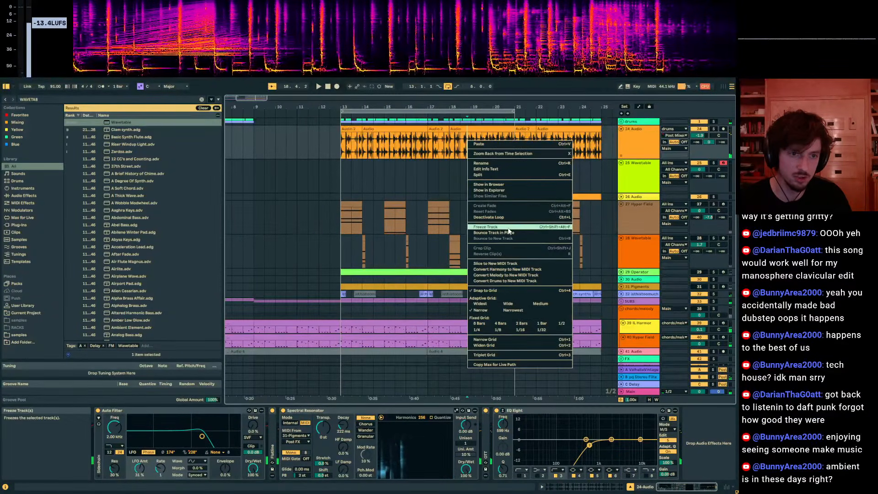
click(494, 232)
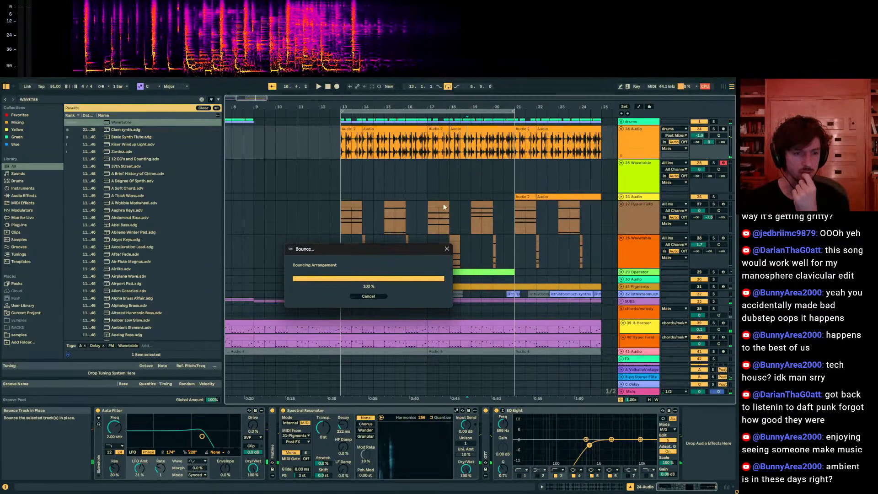
Copy the bounced clips from bar 13 to bar 25 onto a new audio track directly below.
drag(342, 152, 593, 148)
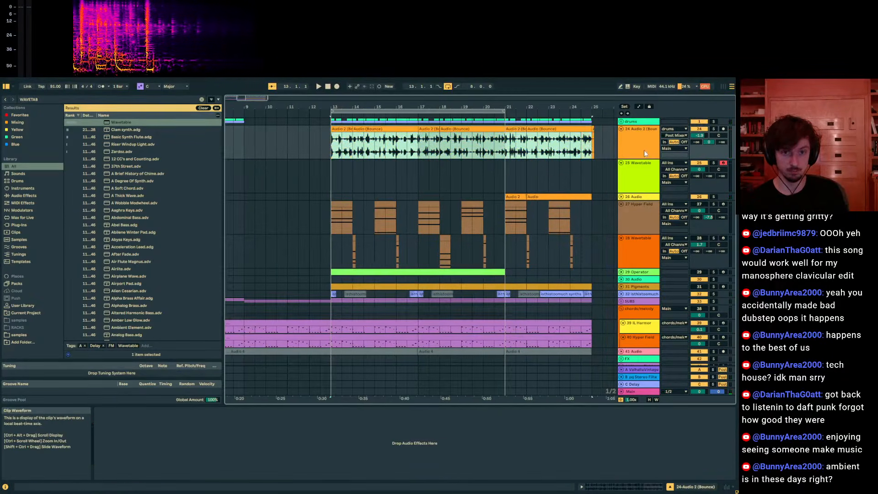
click(644, 150)
key(ctrl+t)
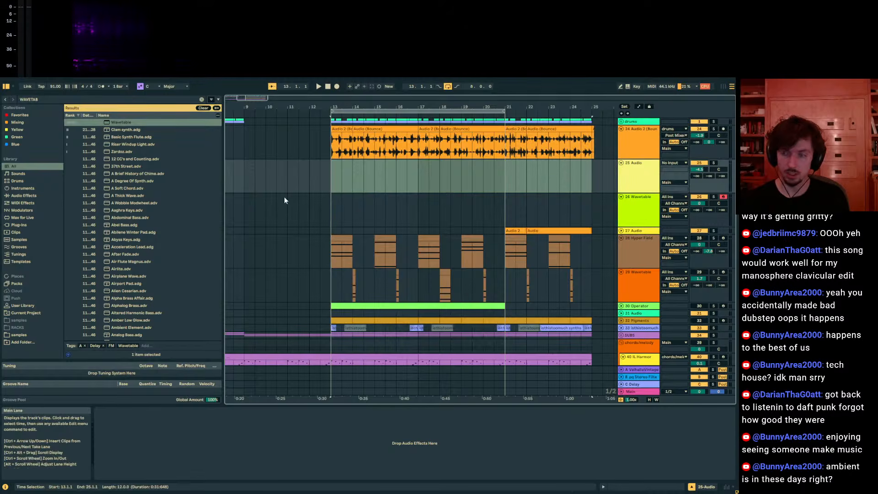
key(ctrl+v)
click(358, 163)
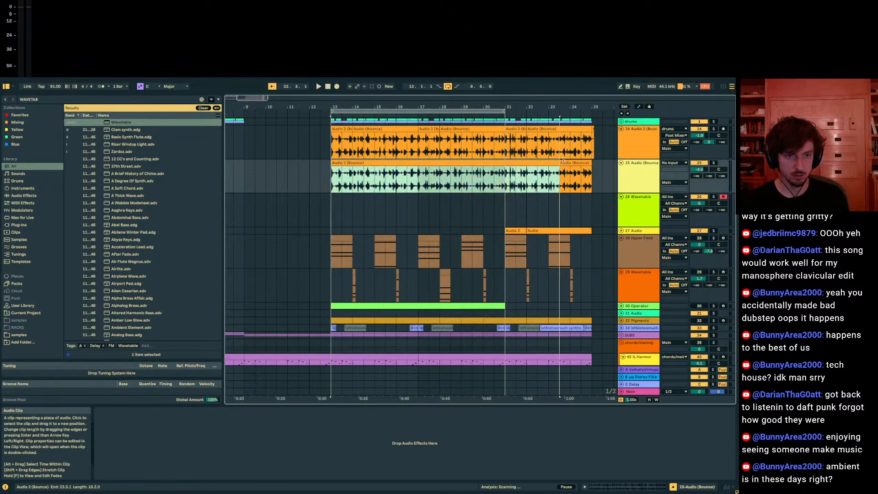
Solo the bounced copy on track 25, switch its clip's warp mode to Texture and double the clip tempo to 182 BPM.
click(699, 162)
key(space)
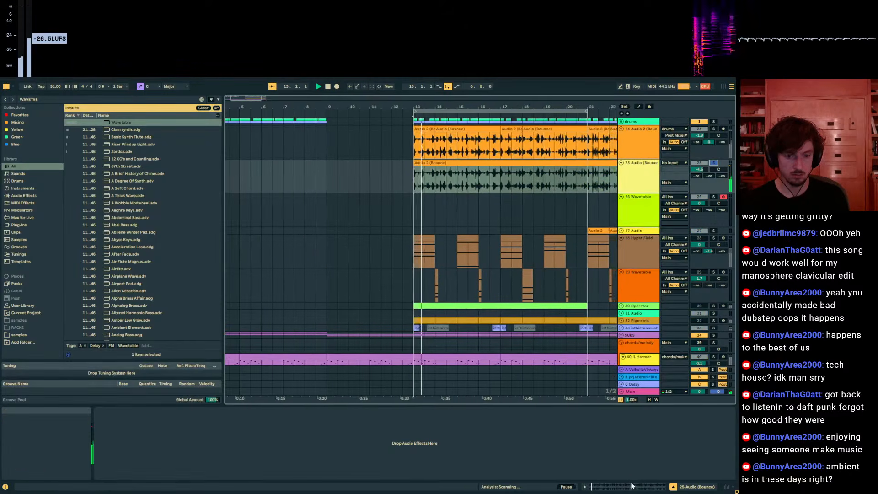
click(614, 487)
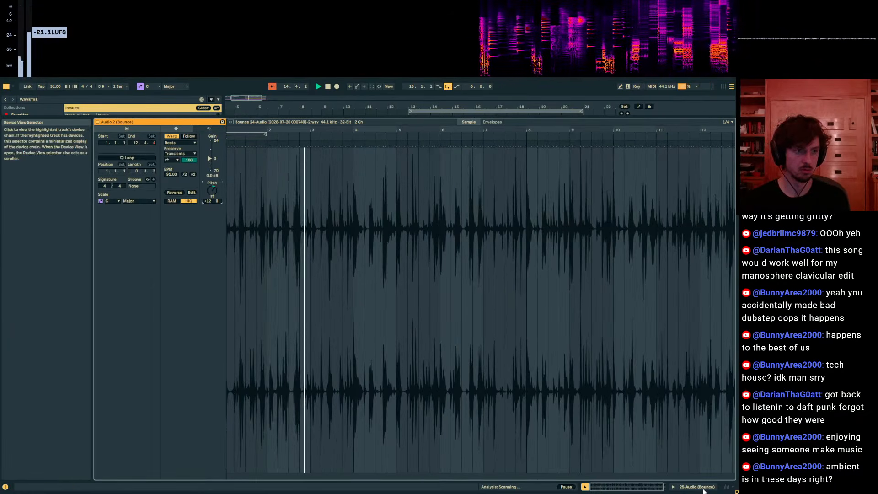
click(180, 143)
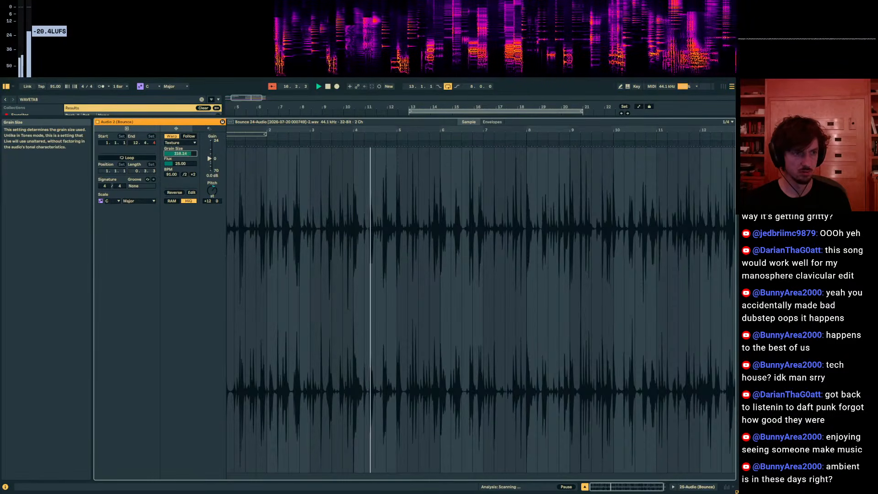
click(193, 174)
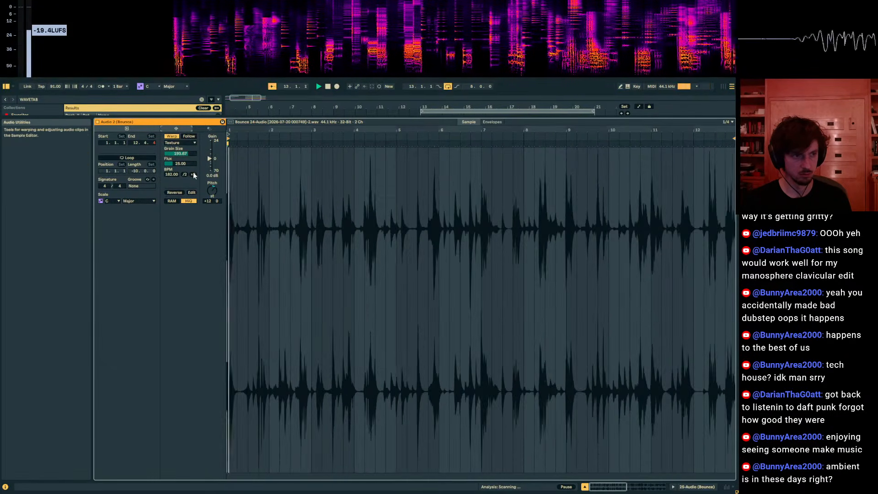
click(691, 487)
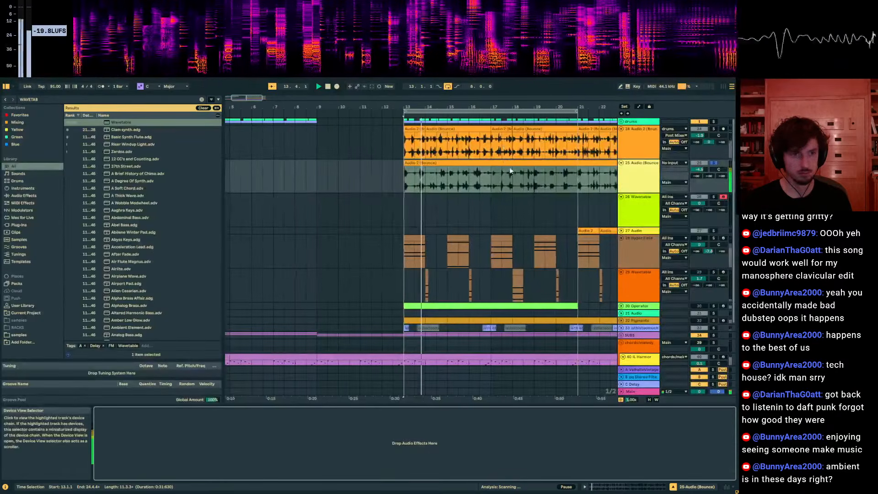
Turn off the solo on track 25 and audition the warped copy with the full mix from bar 13.
key(space)
key(space)
key(space)
key(space)
click(713, 164)
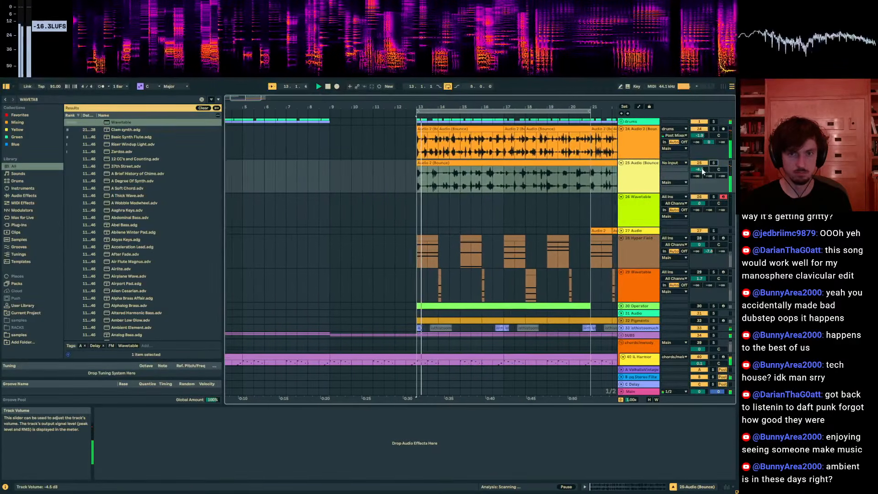
key(space)
drag(406, 107, 421, 138)
click(697, 130)
key(space)
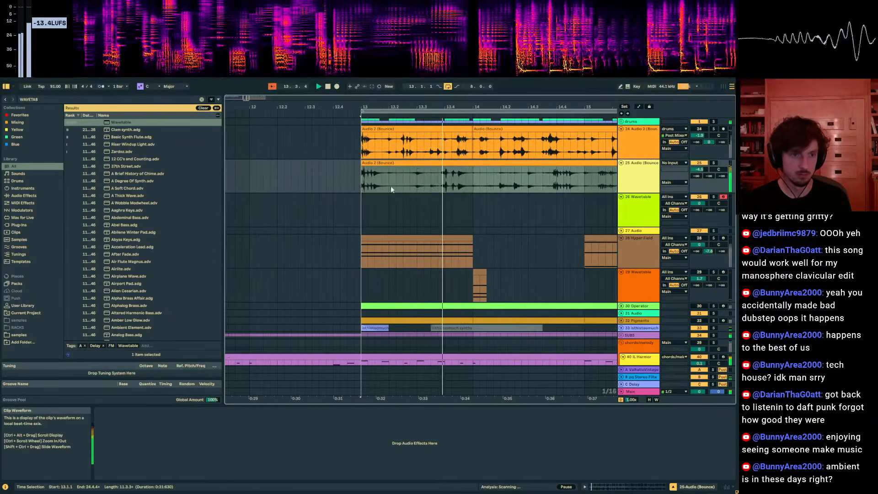
Deactivate the part of the track 25 clip from just after beat 13.2 to bar 14 and replay the section.
drag(396, 187, 501, 188)
click(333, 173)
key(space)
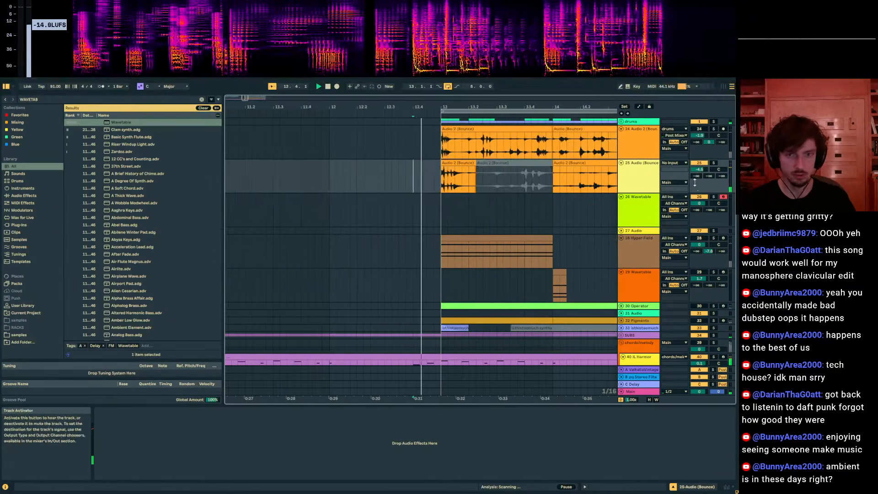
Raise send B on track 25 to 0 dB while auditioning the edited bounce layer.
drag(709, 176, 707, 132)
click(415, 142)
click(528, 163)
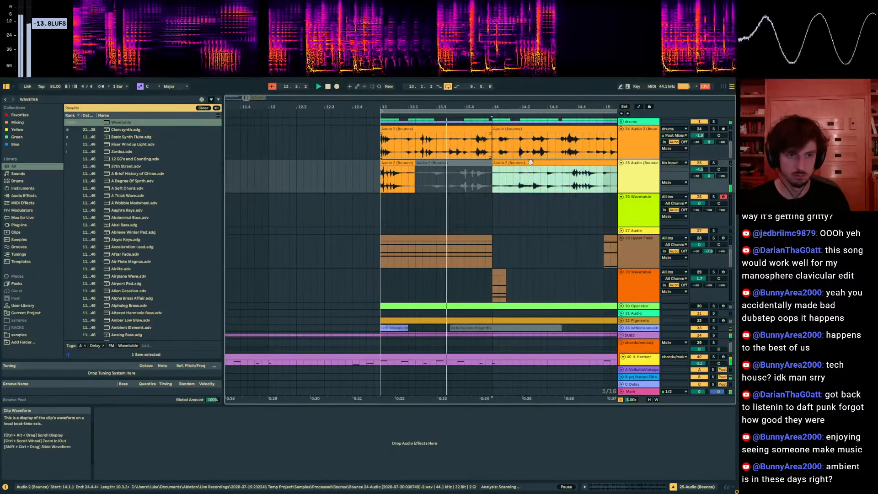
click(532, 185)
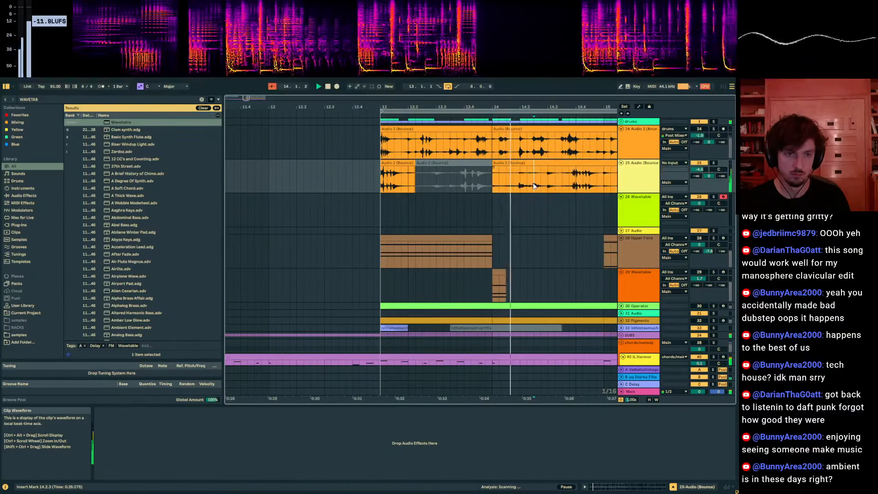
Duplicate the edited bars 13 to 14 of track 25 so the pattern repeats from bar 15.
click(589, 195)
drag(599, 184, 592, 183)
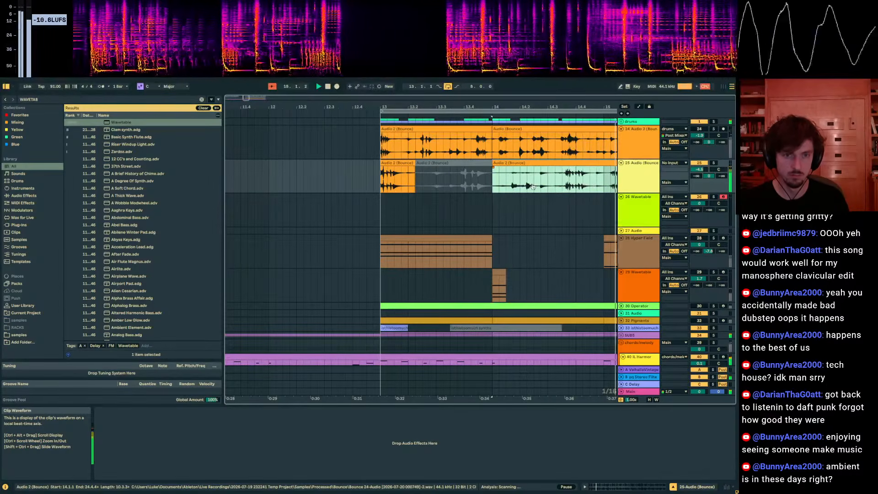
click(586, 191)
drag(526, 184, 301, 179)
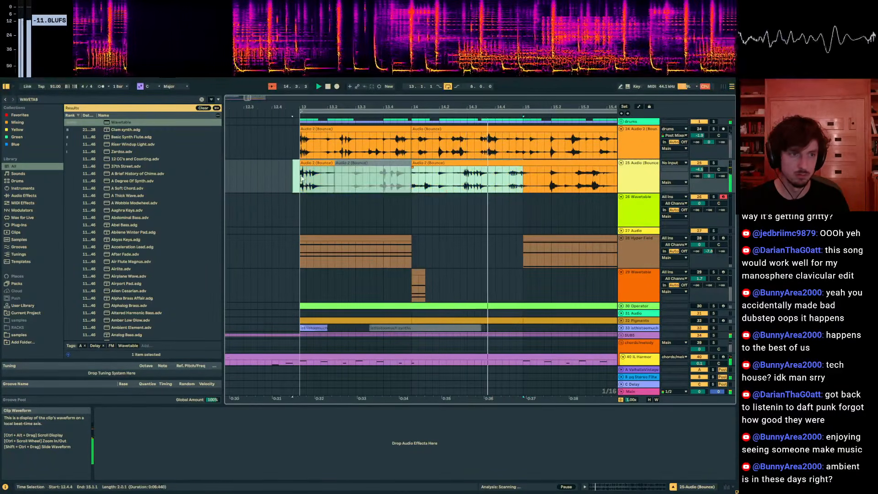
key(ctrl+d)
drag(336, 107, 487, 104)
click(566, 176)
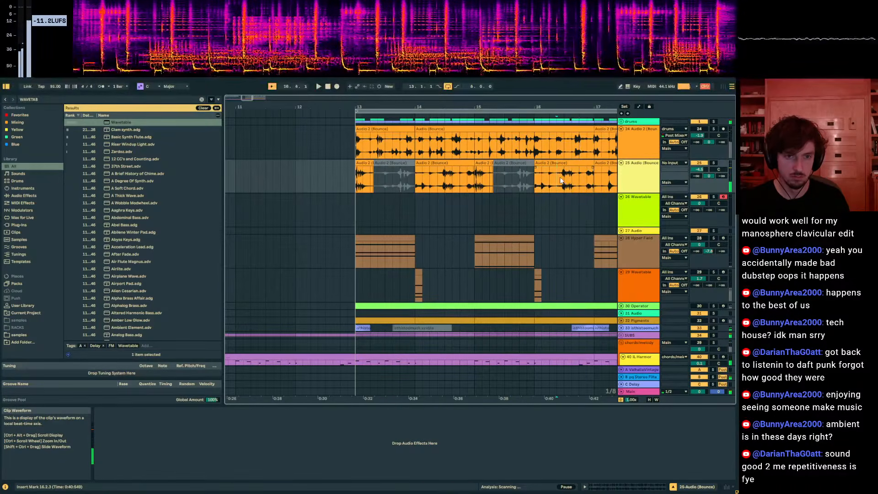
Split out the last beat of bar 16 on track 25, set its clip transpose to 0 semitones and audition it.
key(space)
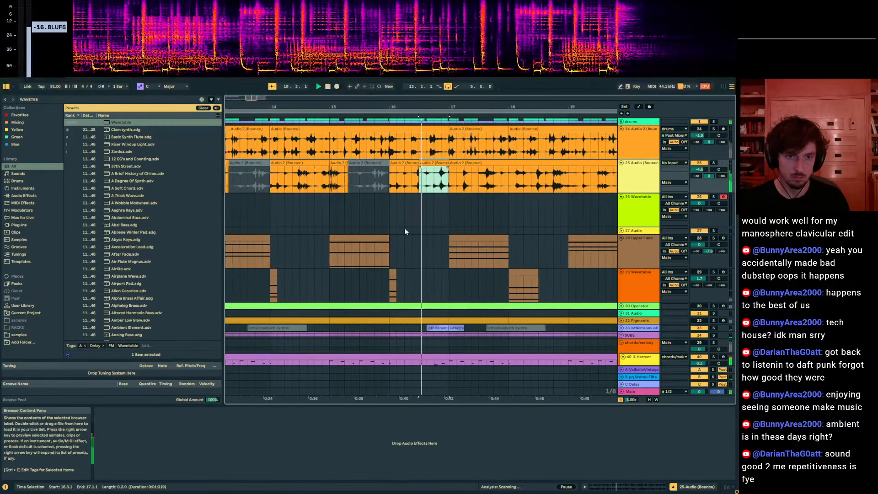
drag(433, 178, 325, 175)
drag(292, 107, 386, 100)
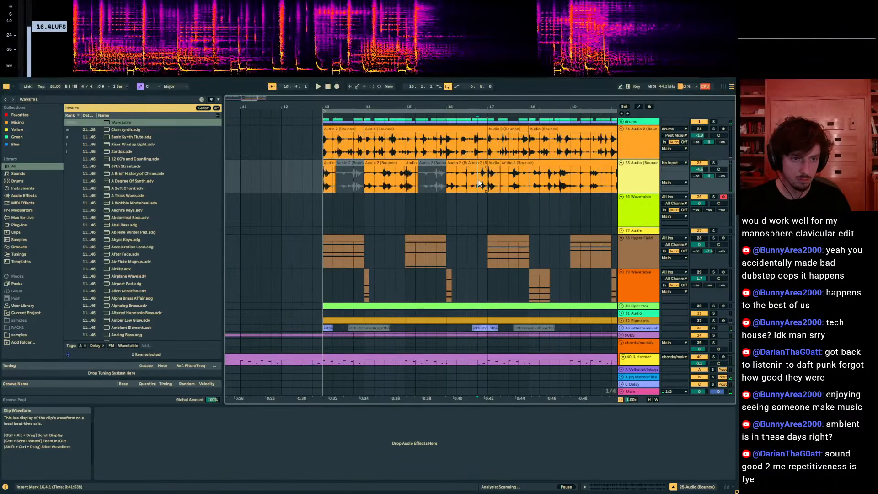
click(603, 491)
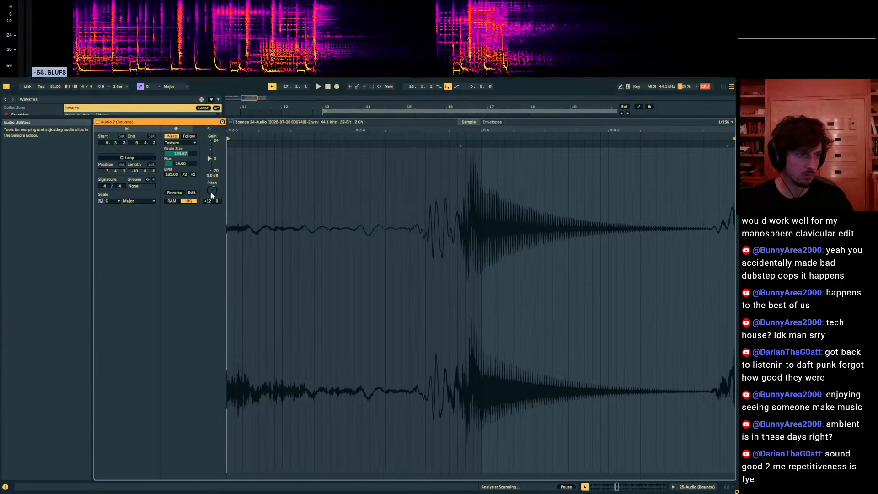
key(space)
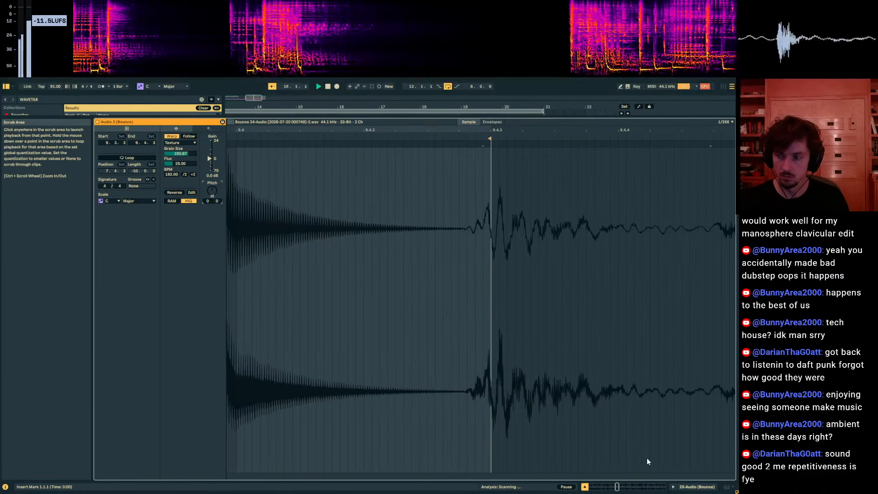
click(694, 489)
click(385, 129)
key(space)
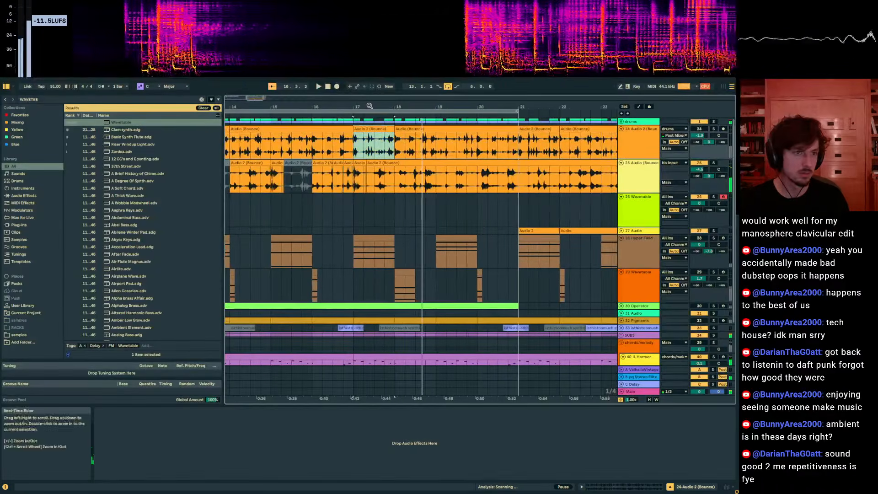
Duplicate the four edited bars of track 25 from bar 13 to 17 across bars 17 to 21 and play them.
drag(370, 106, 485, 108)
drag(471, 183, 418, 179)
key(ctrl+d)
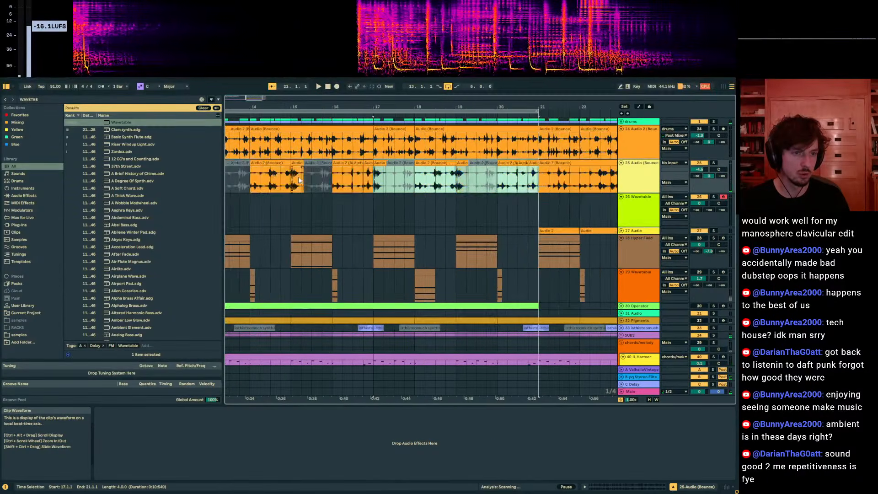
drag(332, 107, 471, 169)
key(space)
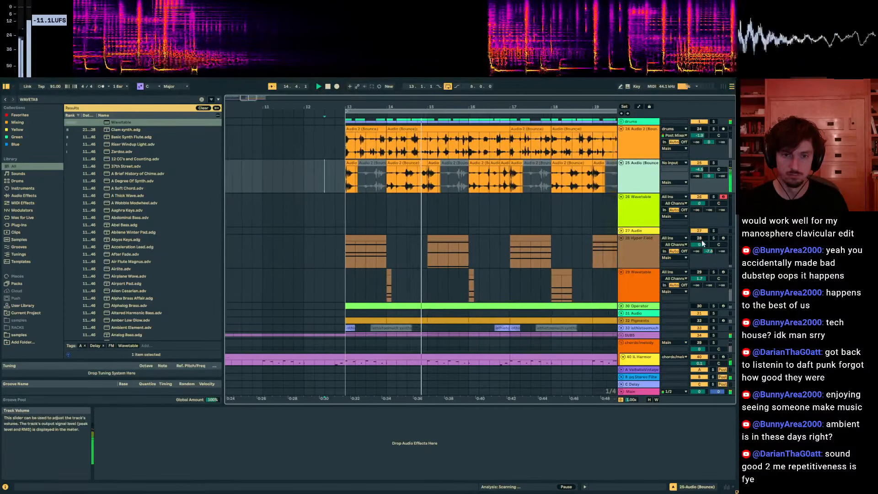
Select the short bounce clips in bar 16 of track 25 and audition that passage in the loop.
drag(420, 109, 364, 84)
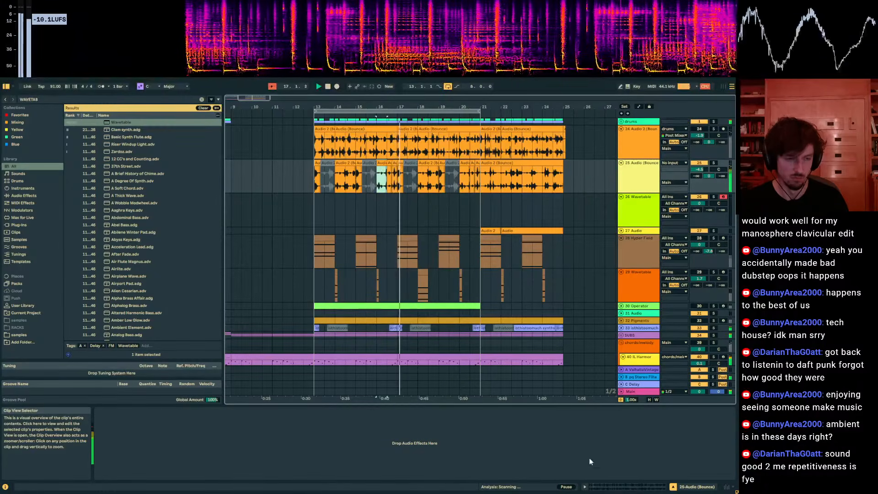
drag(414, 105, 418, 165)
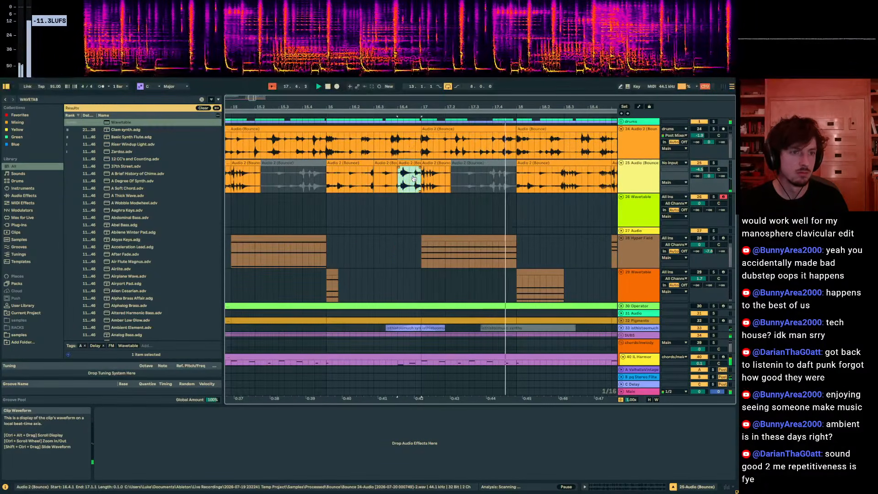
click(309, 182)
key(space)
key(space)
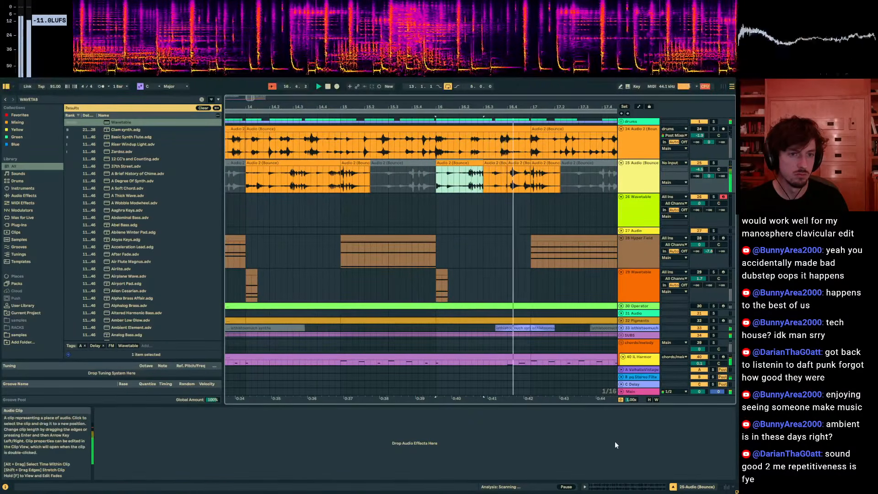
Adjust the Texture grain size of the selected bar 16 clip on track 25, audition it and raise the track's first send level.
click(596, 486)
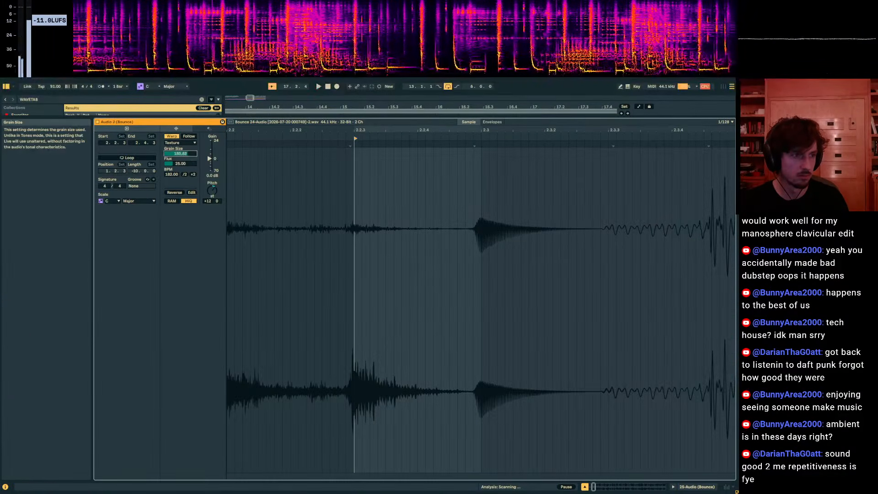
drag(180, 153, 181, 161)
key(space)
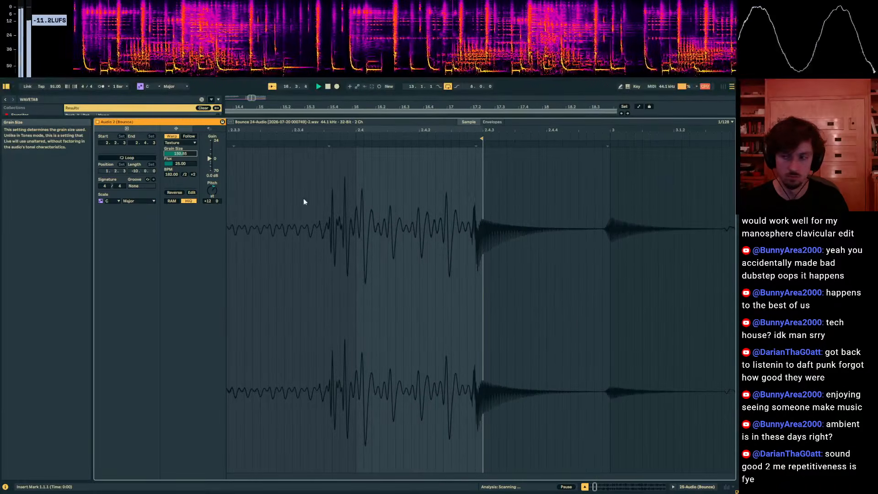
click(693, 489)
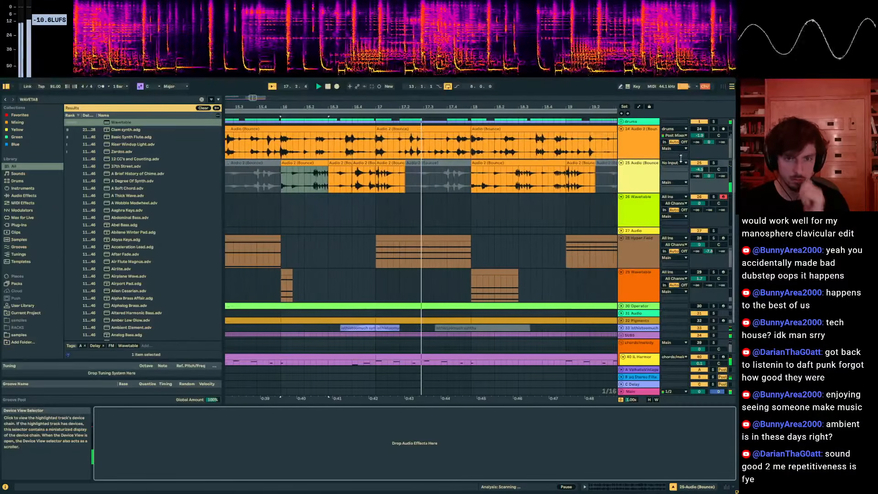
drag(696, 176, 696, 160)
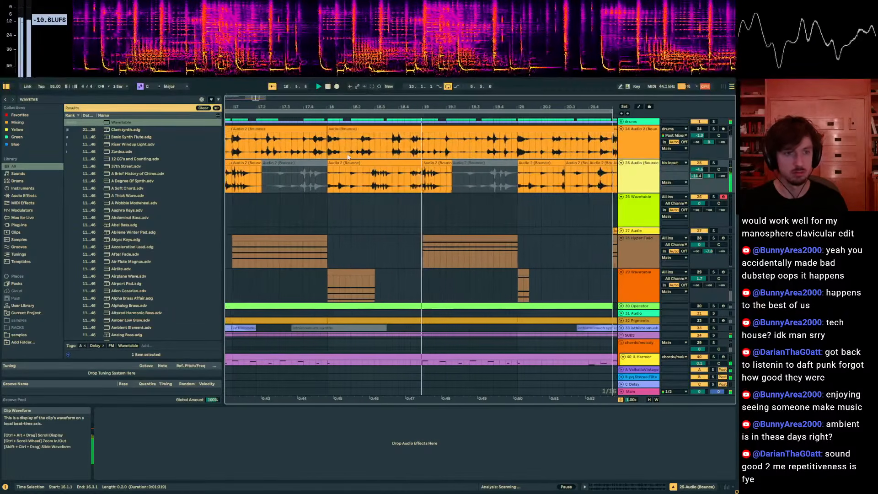
Set the unison mode of the Wavetable instrument on the orange stab track 29 to Phase Sync.
drag(410, 106, 407, 73)
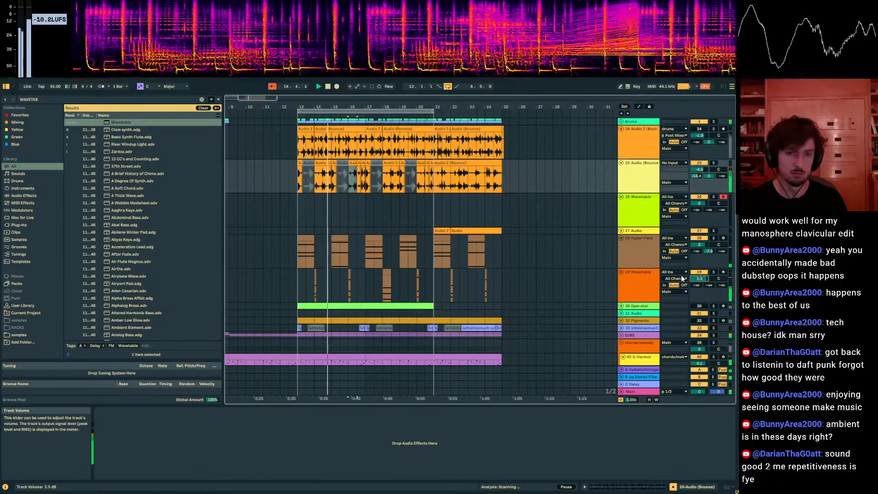
click(644, 279)
click(461, 454)
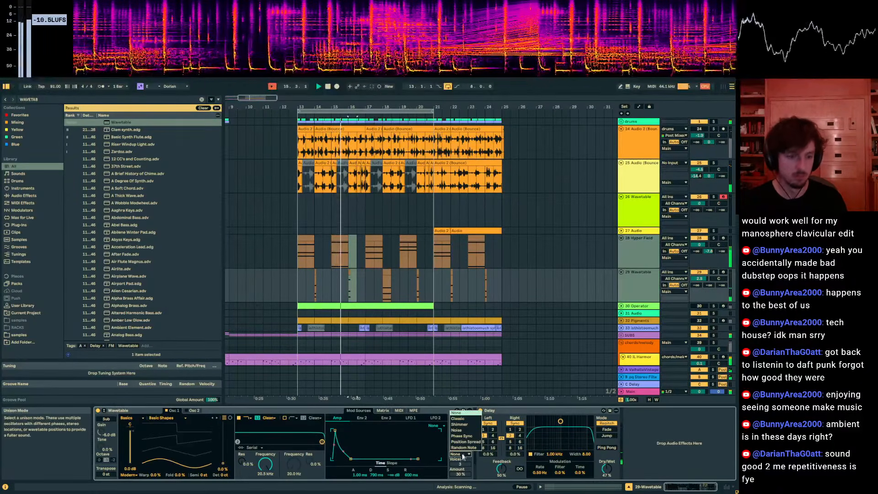
click(462, 436)
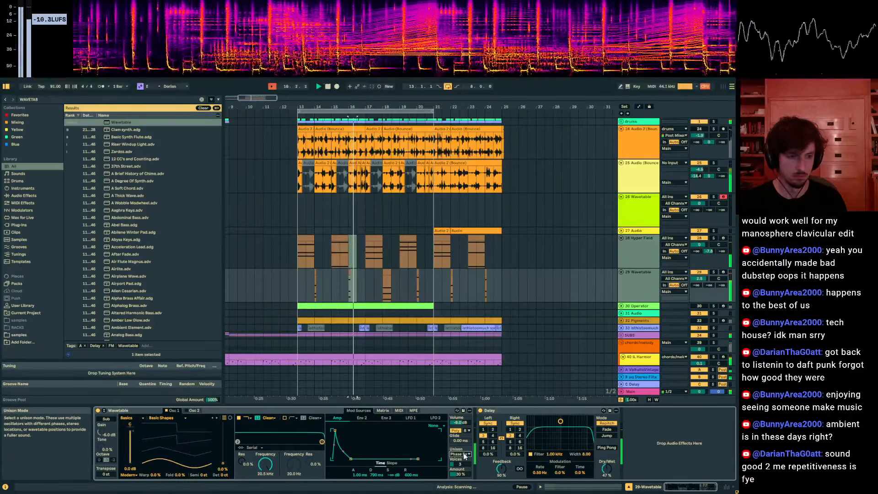
Open the Hyper Field instrument on track 28, review its Polymorph patch during playback and close it.
click(641, 254)
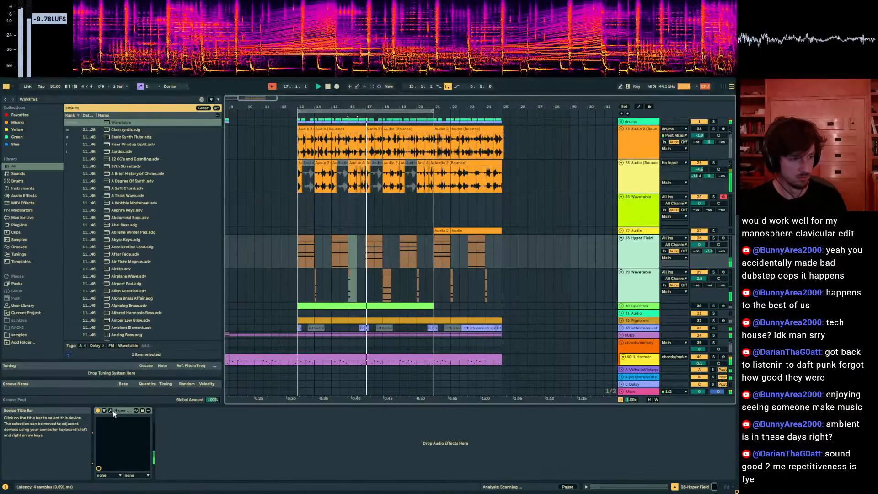
click(111, 410)
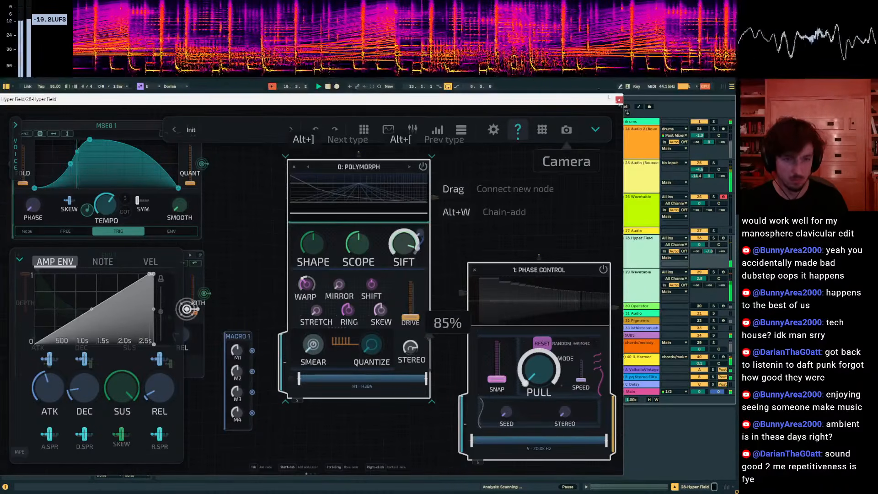
click(620, 100)
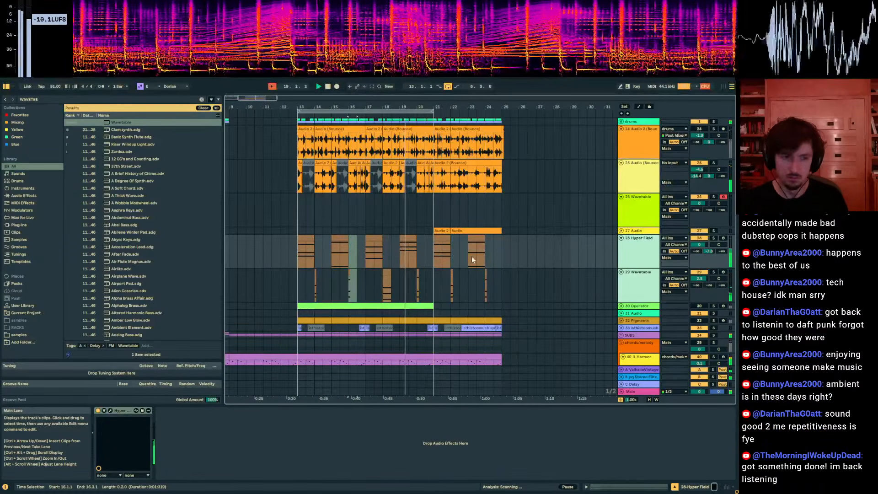
click(442, 290)
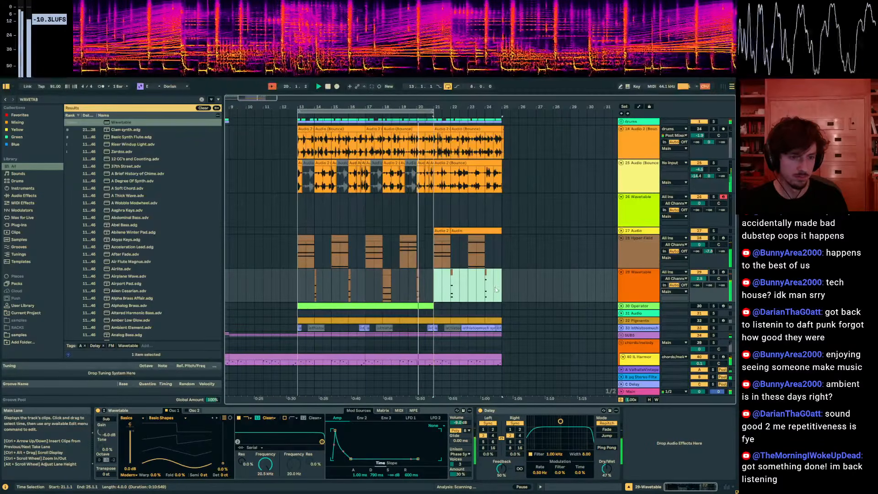
Select the track 25 clips from bar 13 to 21 and add an Auto Filter to that track.
click(427, 181)
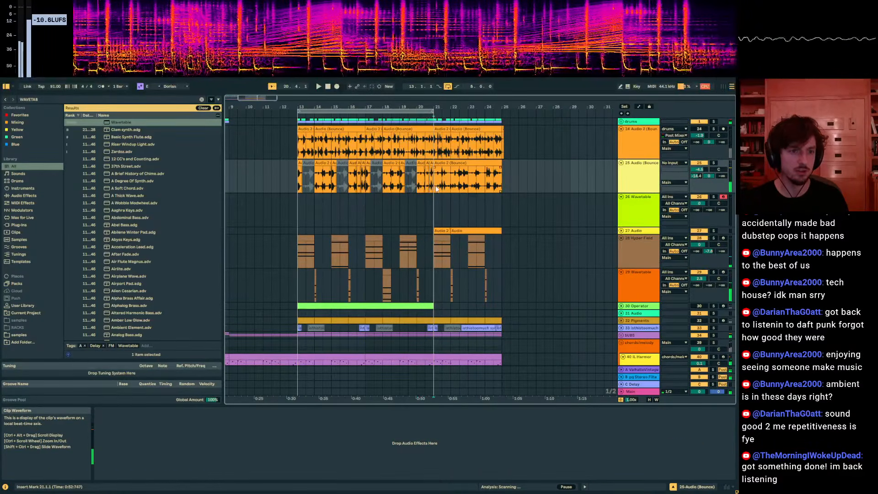
drag(436, 189, 282, 186)
click(636, 182)
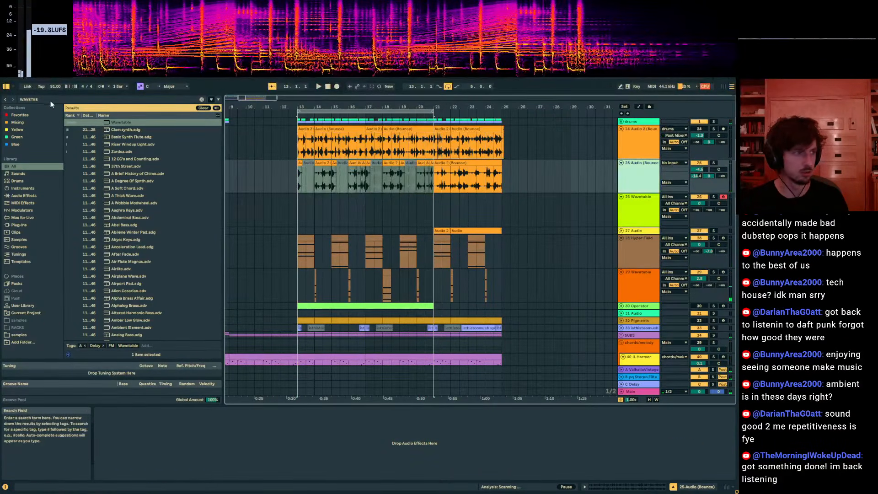
key(ctrl+f)
text(AUTO FILT)
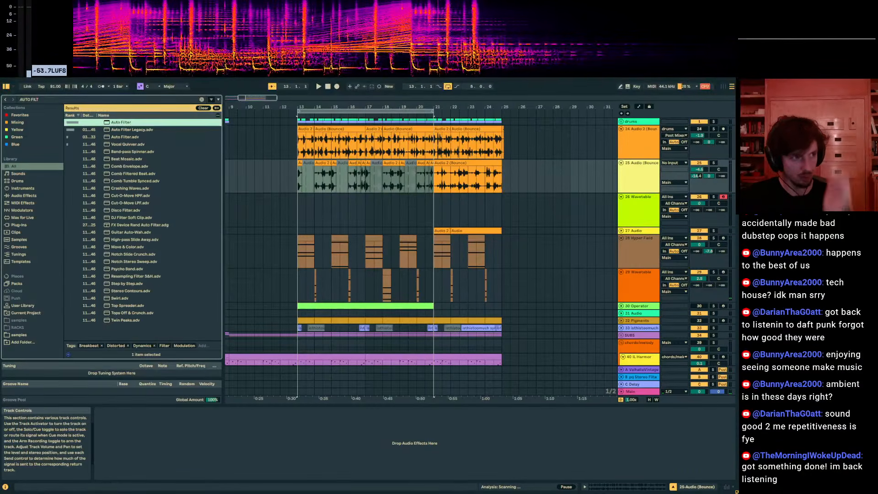
key(Return)
Set track 25's Auto Filter to a Notch filter with 51% resonance and 54% LFO amount while the loop plays.
drag(102, 426, 121, 474)
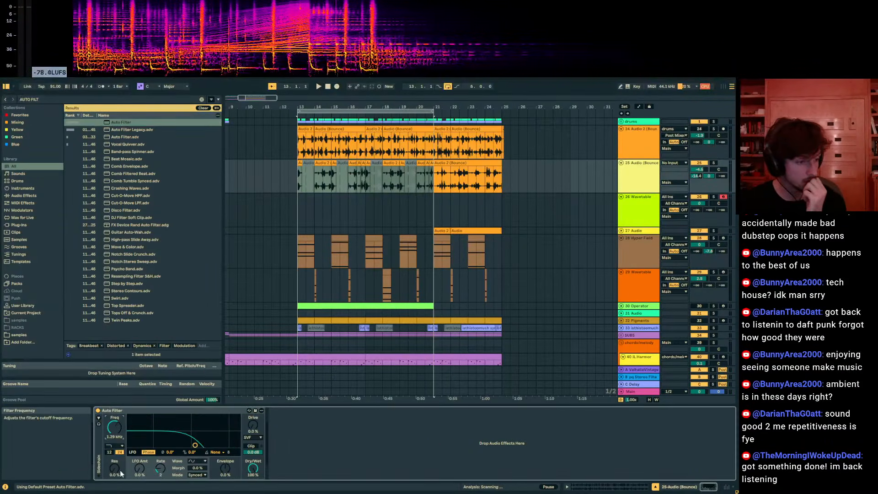
key(space)
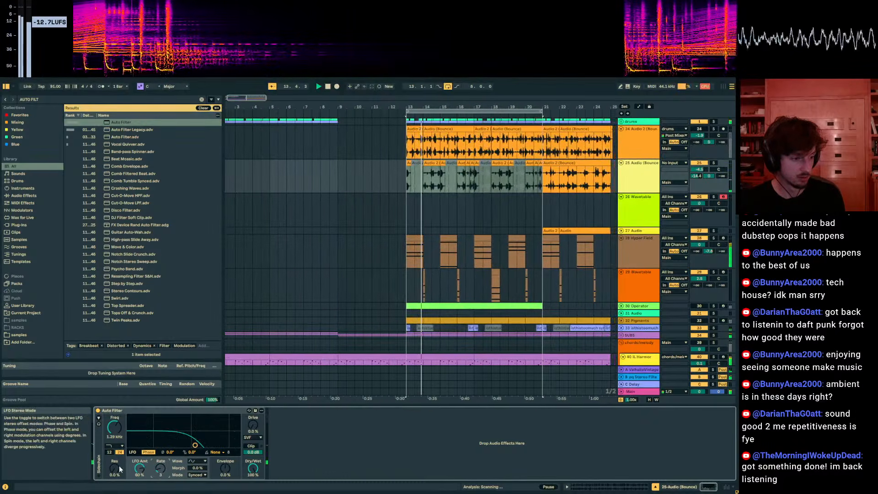
drag(114, 469, 114, 437)
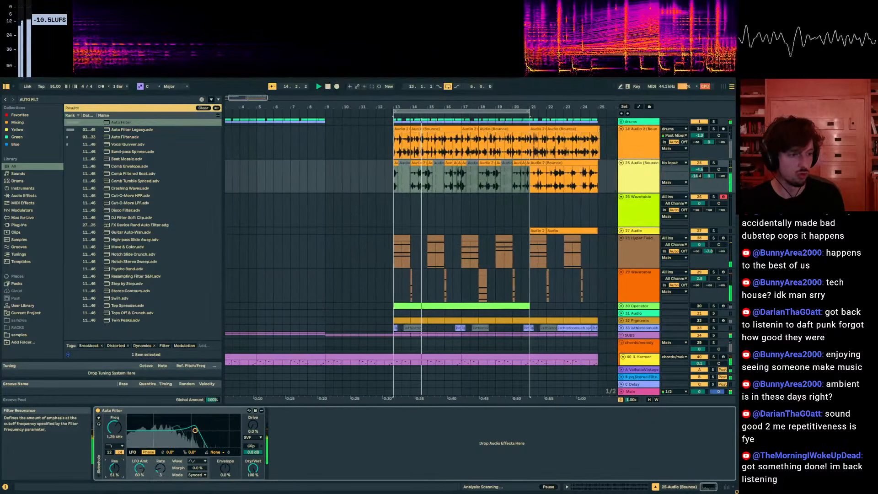
click(115, 446)
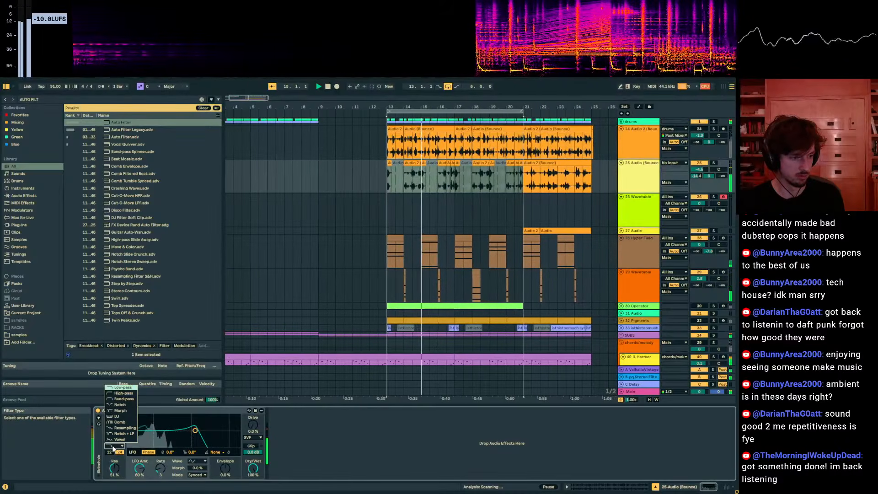
click(119, 404)
drag(148, 460, 114, 468)
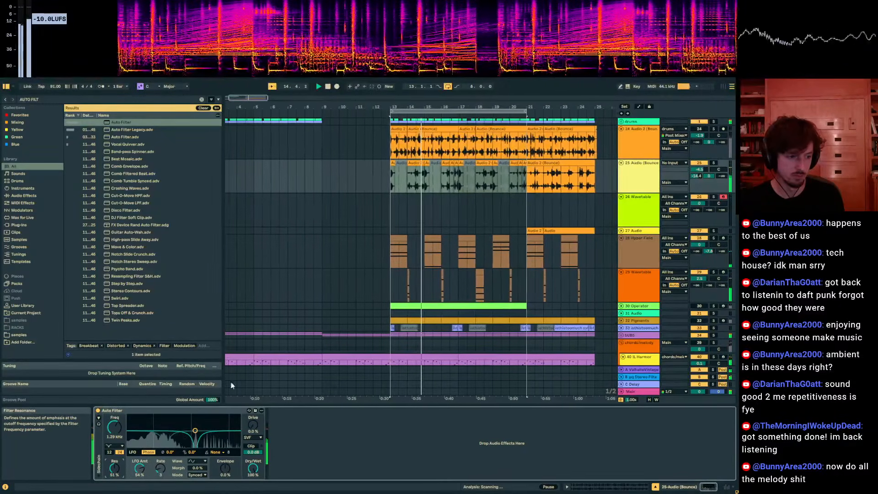
Add an EQ Eight to track 25 with band 4 cut about 6 dB near 1.26 kHz, and insert a MIDI track below.
click(519, 184)
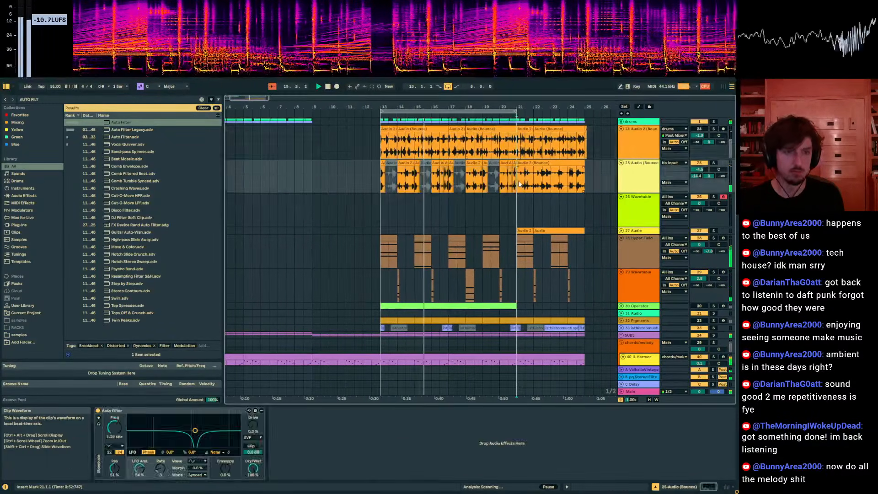
key(ctrl+f)
text(EQ 8)
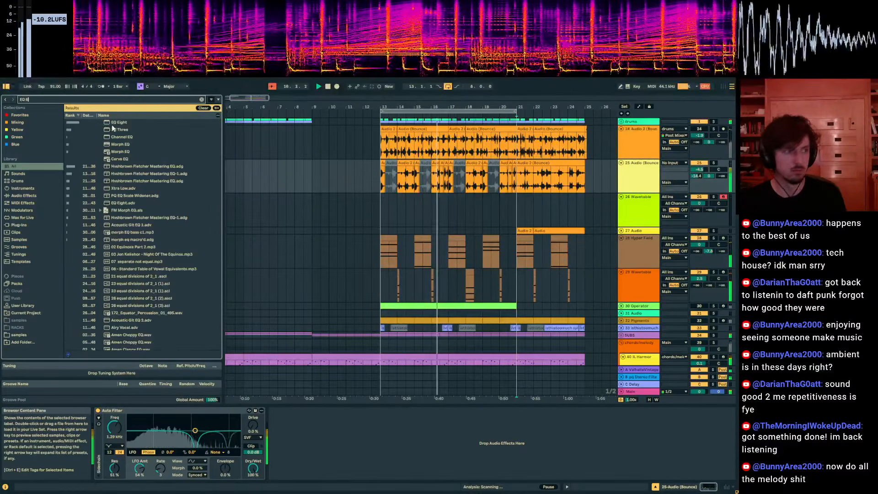
double_click(113, 123)
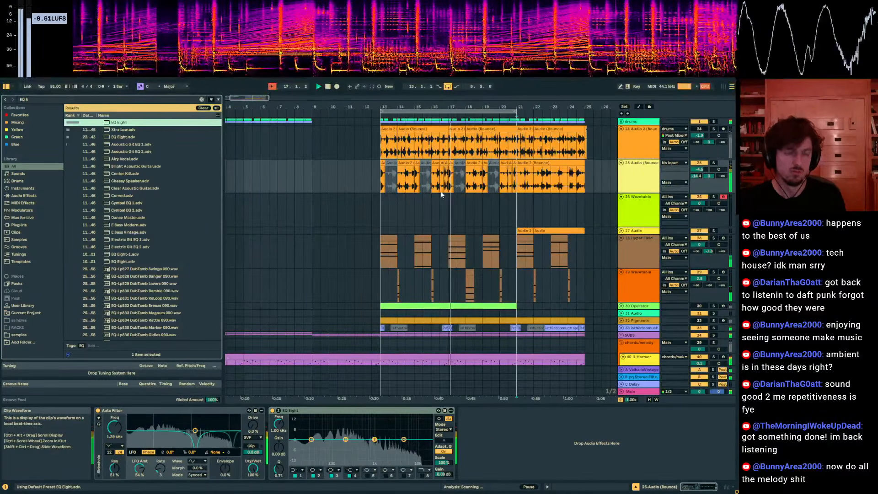
drag(403, 440, 379, 449)
key(ctrl+shift+t)
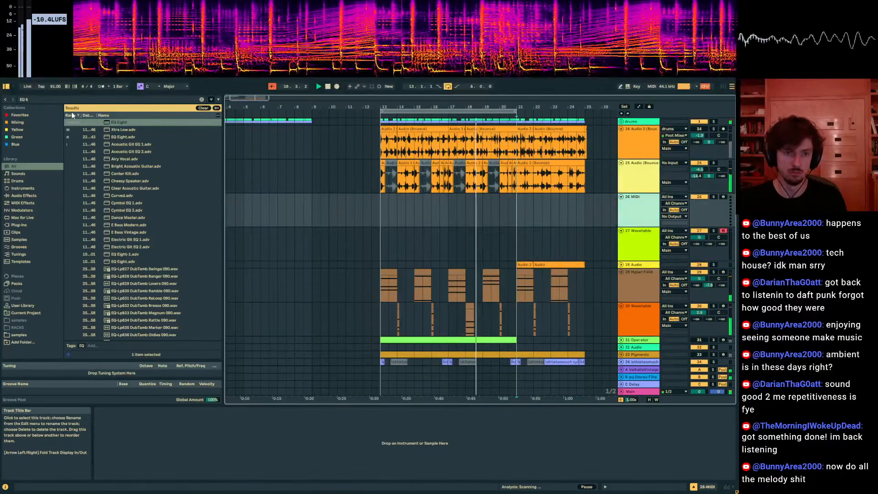
Audition bar 18 of track 25 and set the pitch of the clip in its second half to +7 semitones.
click(471, 182)
click(474, 164)
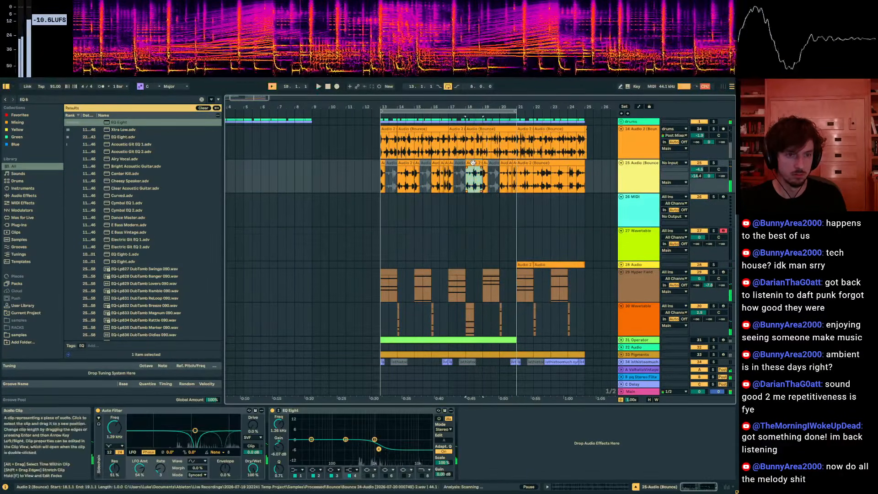
key(space)
key(space)
click(411, 187)
key(space)
click(432, 164)
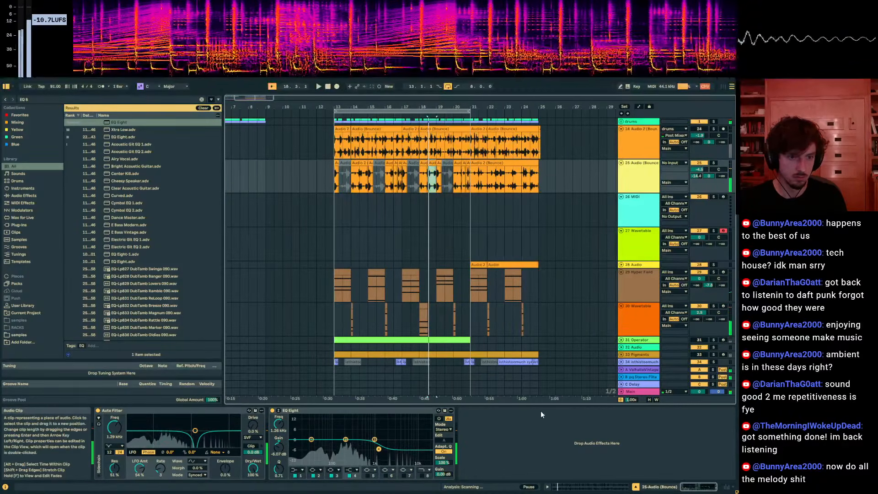
click(574, 489)
drag(215, 192, 216, 200)
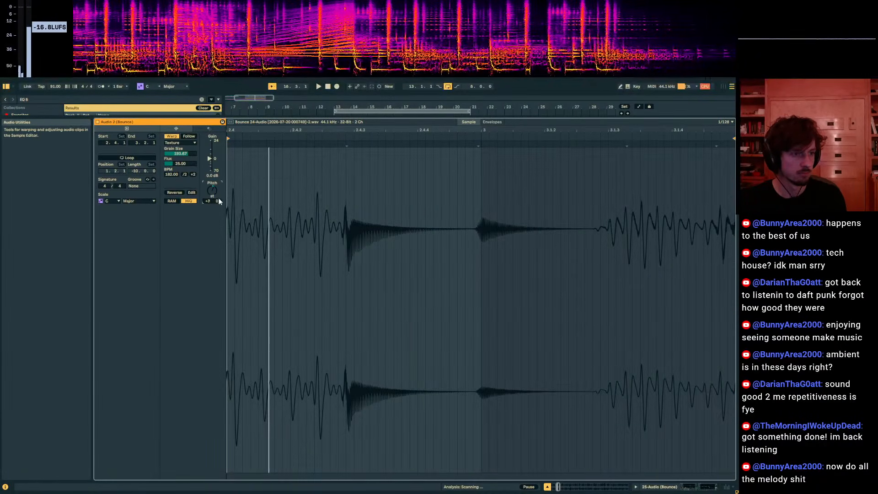
key(space)
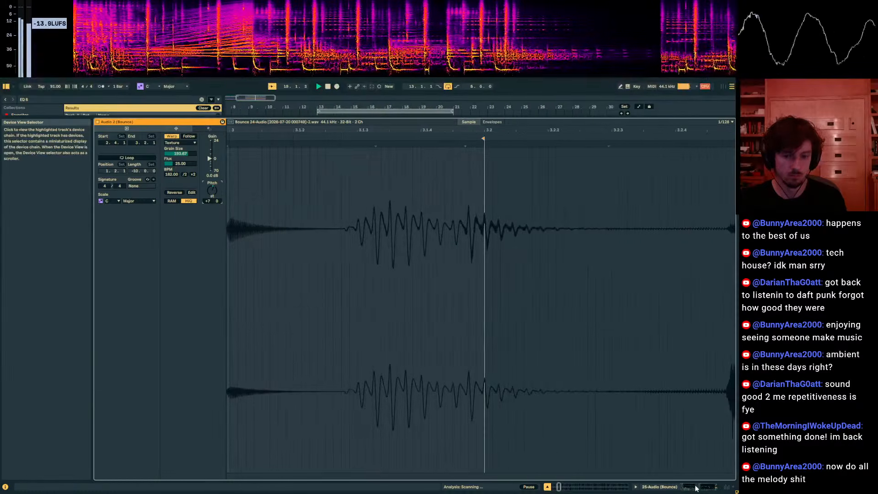
click(696, 487)
Load Hyper Field onto the empty MIDI track 26 and insert an empty half-bar clip at bar 13.
click(638, 193)
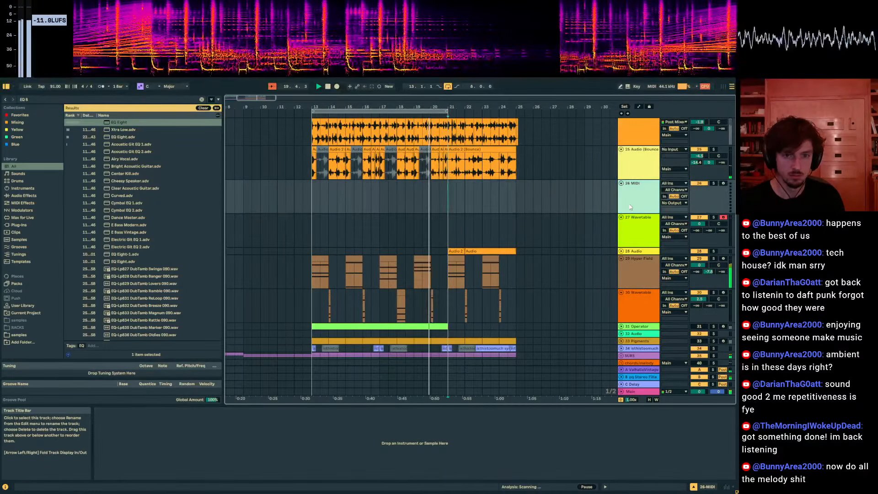
click(101, 97)
text(HYP)
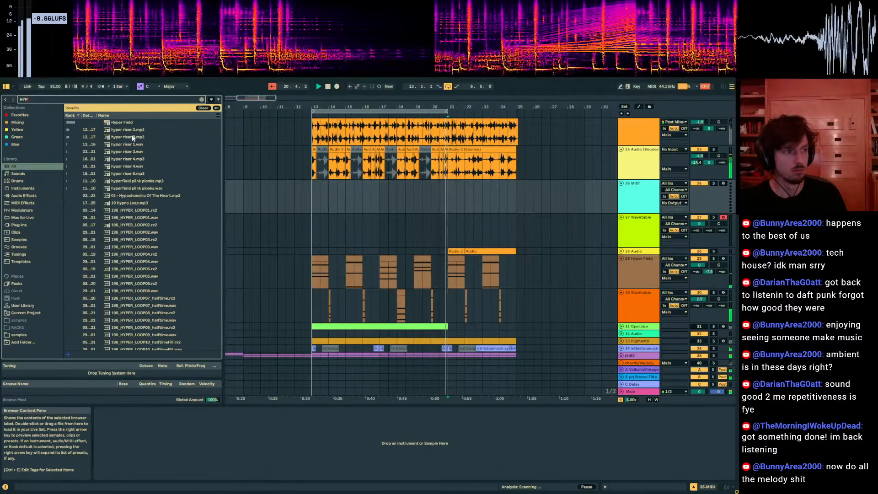
drag(121, 122, 430, 199)
double_click(313, 199)
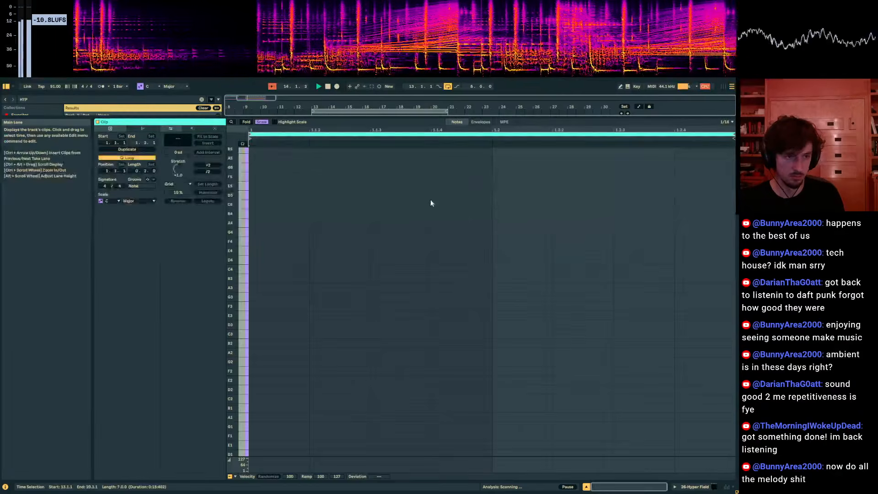
key(space)
click(705, 486)
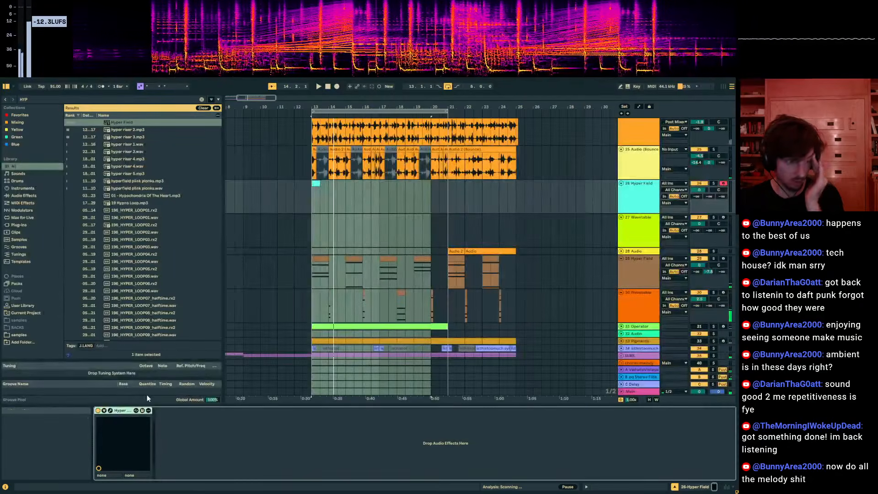
Open the new Hyper Field on track 26 and change its node 0 from Polymorph to Freak Mod.
click(110, 410)
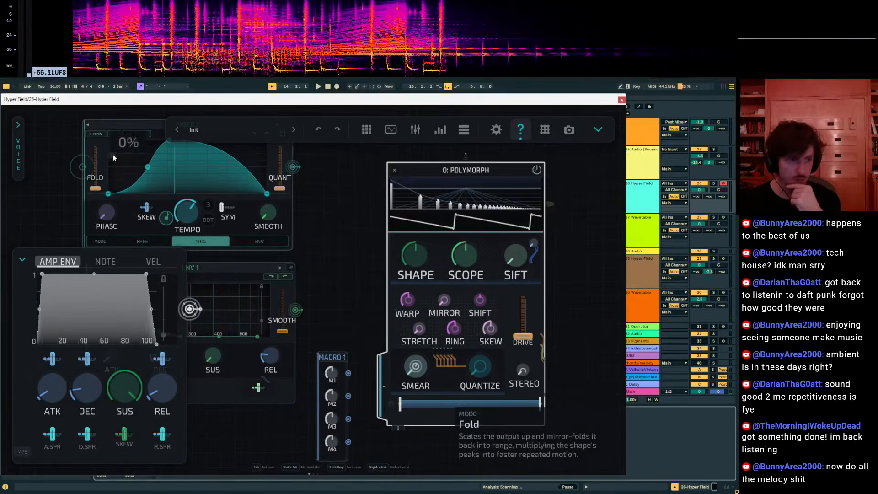
drag(190, 107, 341, 121)
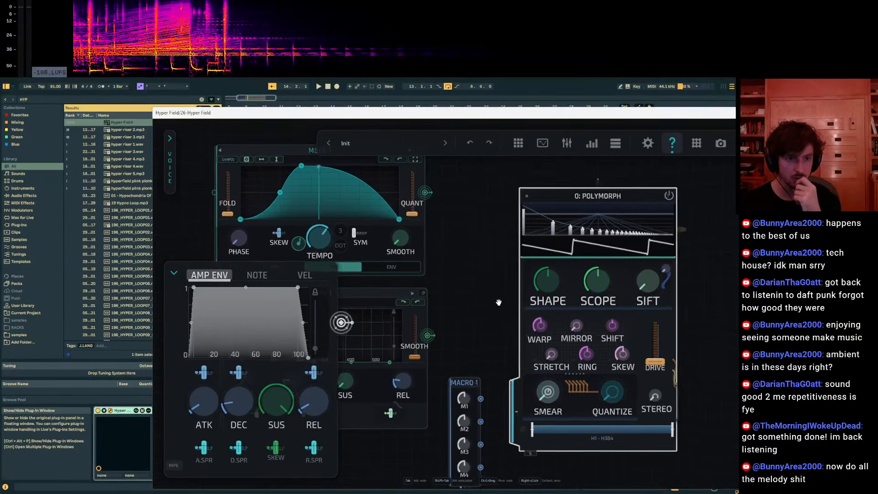
drag(511, 295, 391, 334)
click(546, 228)
click(546, 228)
click(546, 228)
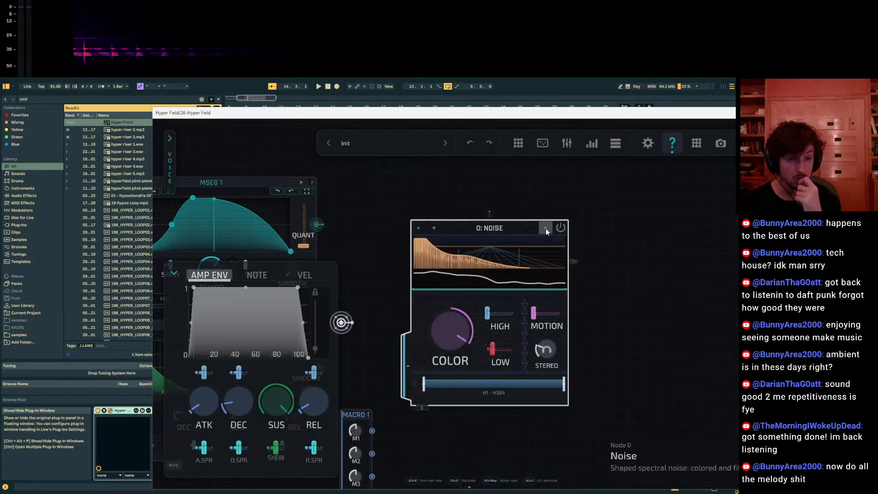
click(434, 228)
click(434, 230)
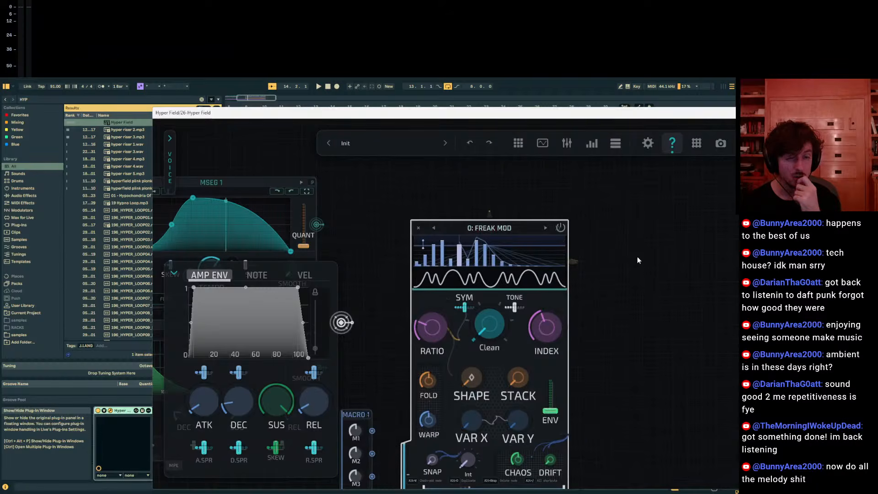
Adjust the attack and lengthen the release of the amp envelope in track 26's Hyper Field.
drag(637, 259, 650, 234)
drag(204, 400, 201, 396)
drag(325, 402, 320, 396)
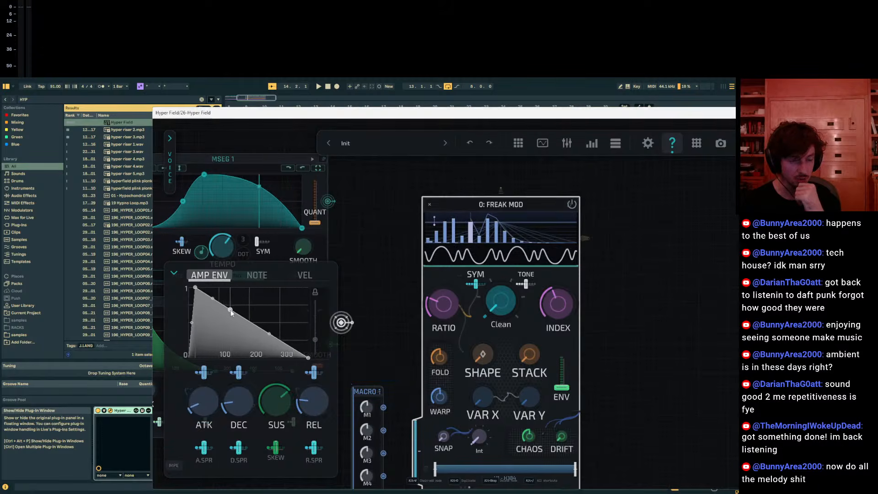
drag(633, 337, 560, 329)
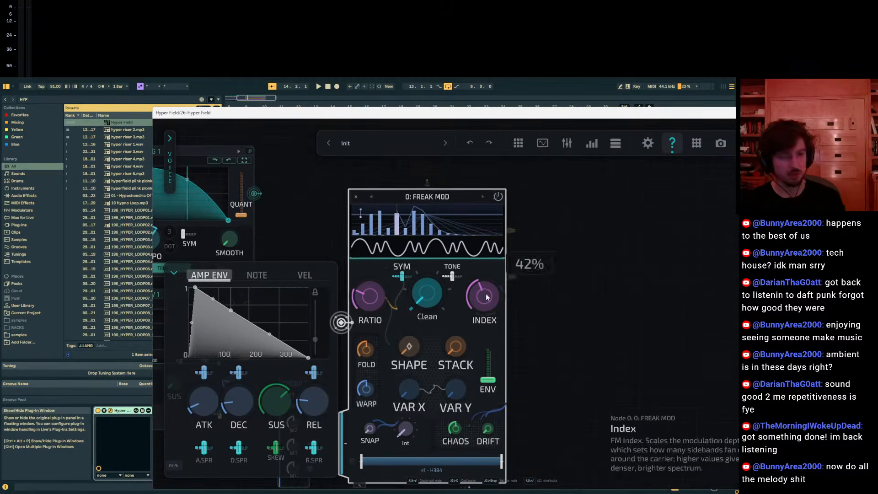
Audition the Freak Mod patch and lower its Index to about 26%.
key(space)
drag(484, 296, 484, 293)
drag(446, 114, 349, 199)
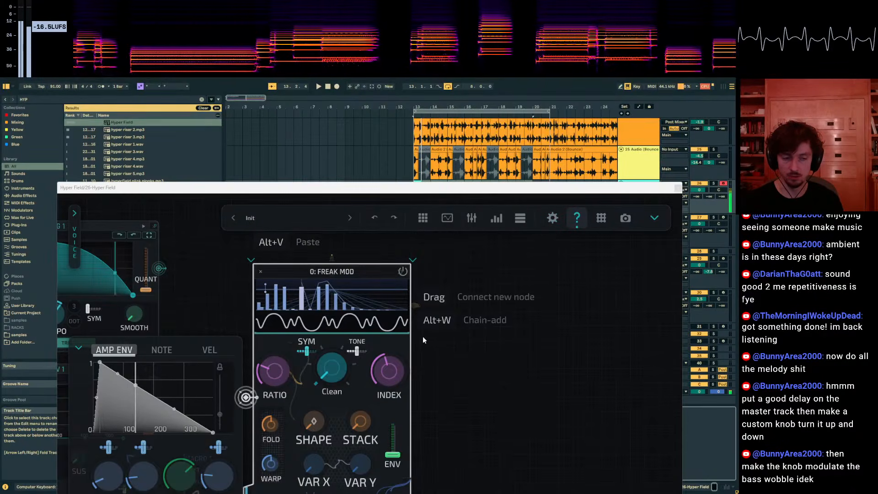
drag(385, 371, 386, 365)
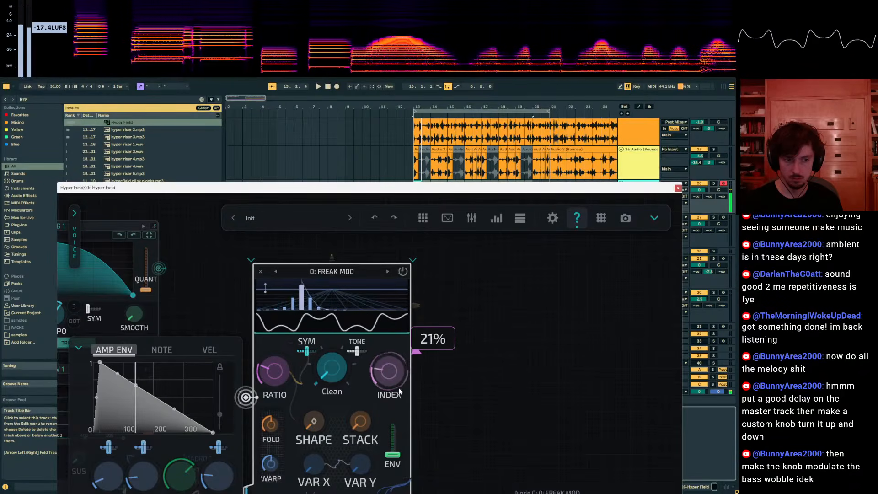
drag(403, 358, 409, 348)
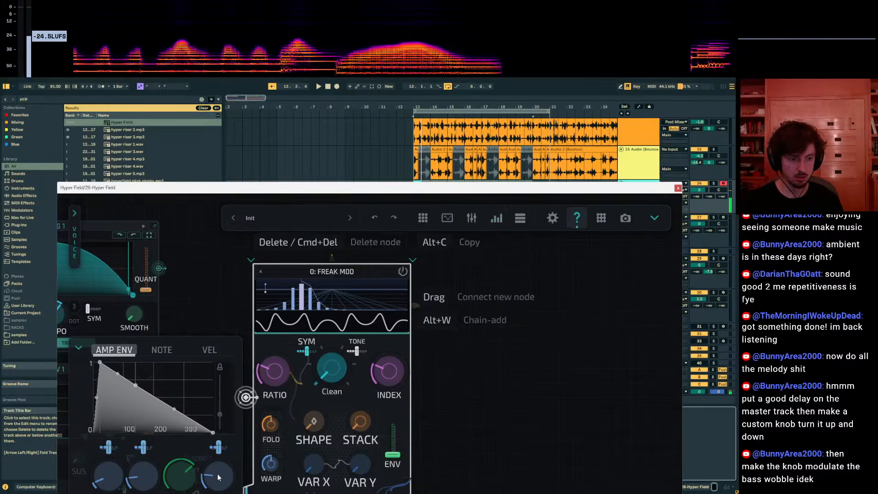
Lengthen the amp envelope's release, give it a steeper falling curve, and set the computer keyboard velocity to 80.
drag(218, 473, 217, 471)
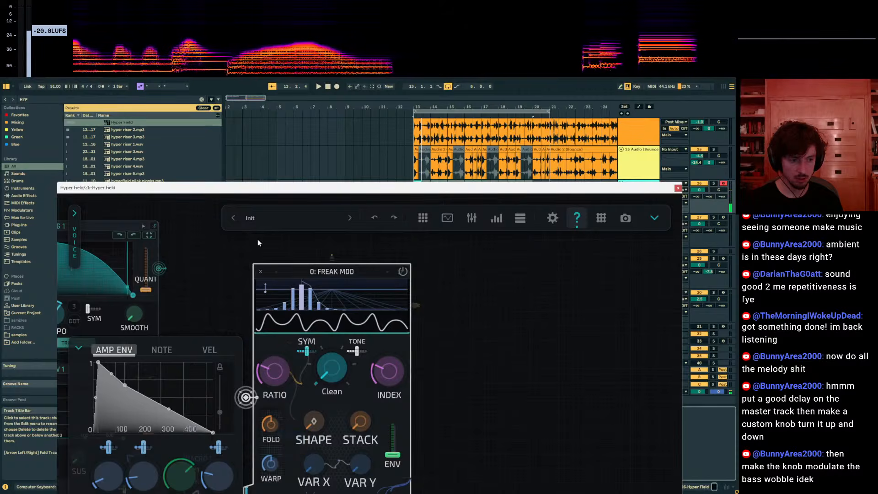
drag(280, 188, 330, 88)
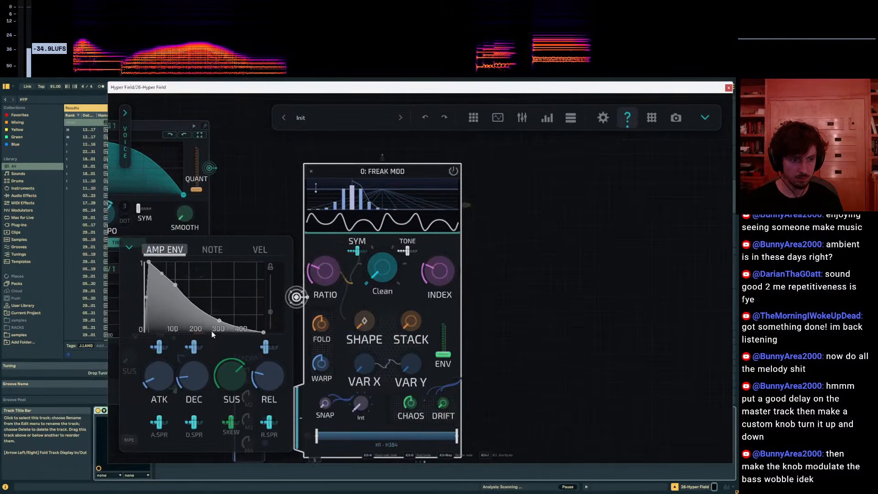
key(c)
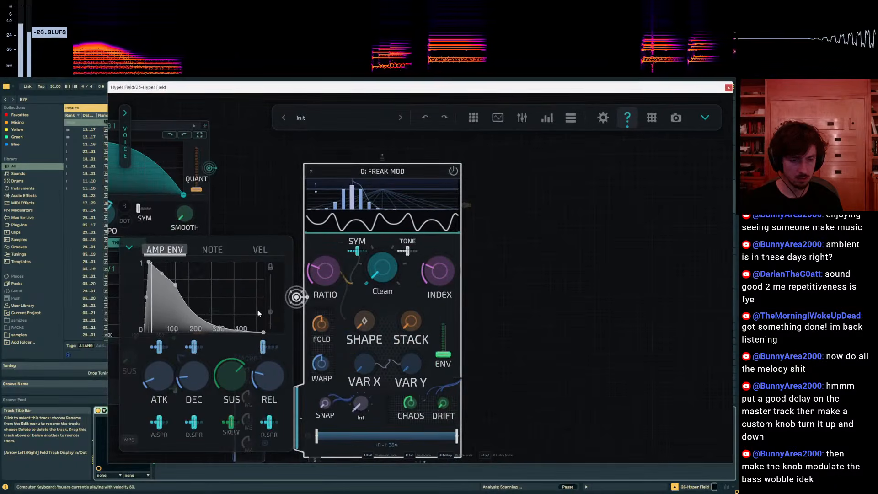
Add an FM node after Freak Mod and also connect Freak Mod's output to the FM node's second input.
key(Tab)
text(fm)
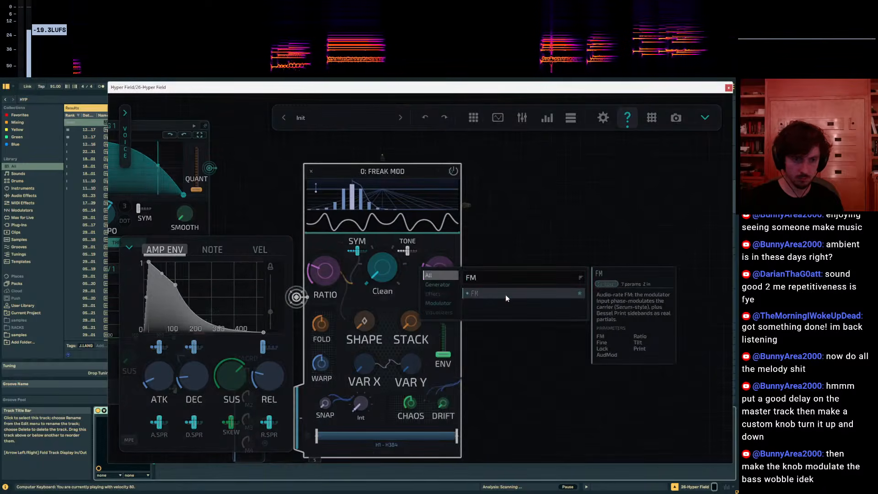
click(506, 296)
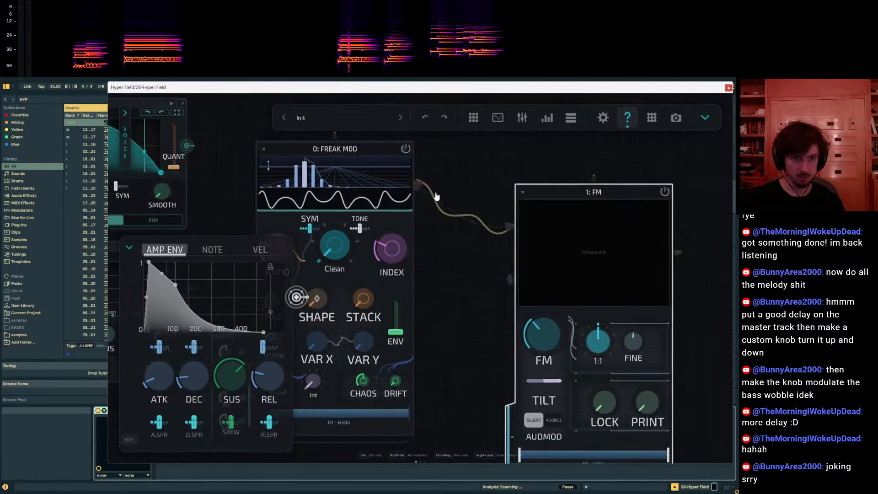
drag(509, 286, 512, 279)
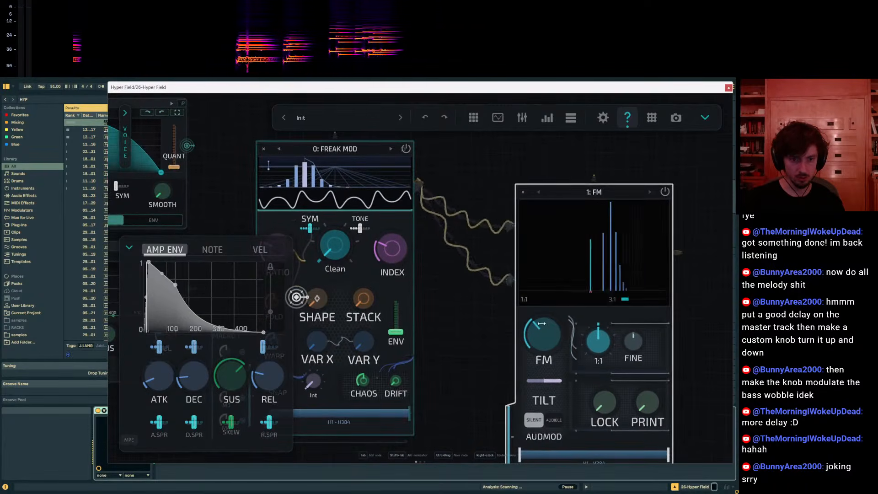
Reduce the FM node's FM amount to minimum and modulate it with the amp envelope.
mouse_move(549, 338)
drag(541, 347, 543, 347)
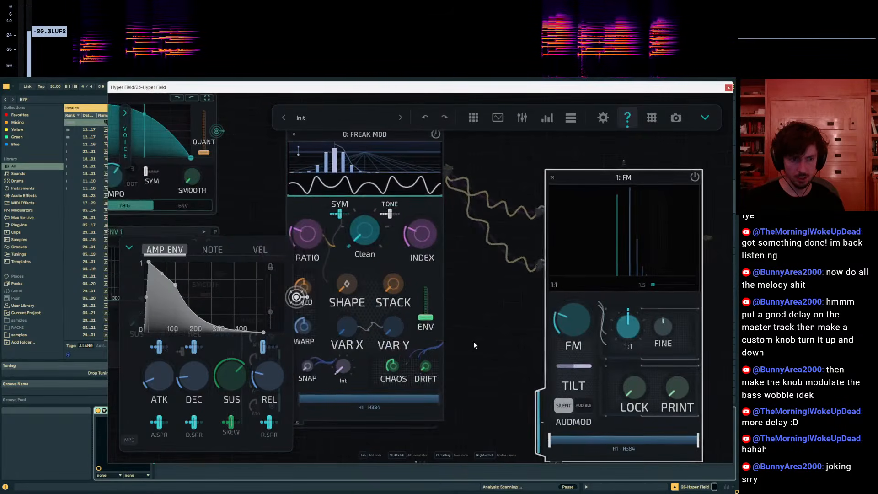
drag(297, 298, 569, 321)
drag(568, 322, 547, 389)
drag(547, 330, 546, 324)
Set the amp envelope's release to 1.14 s and audition the patch with the keyboard lowered to C0 to D1.
drag(274, 378, 275, 374)
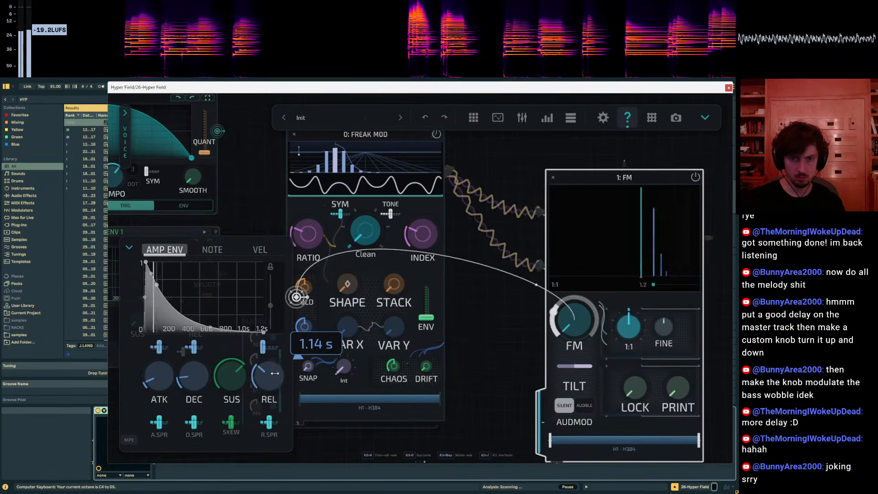
key(z)
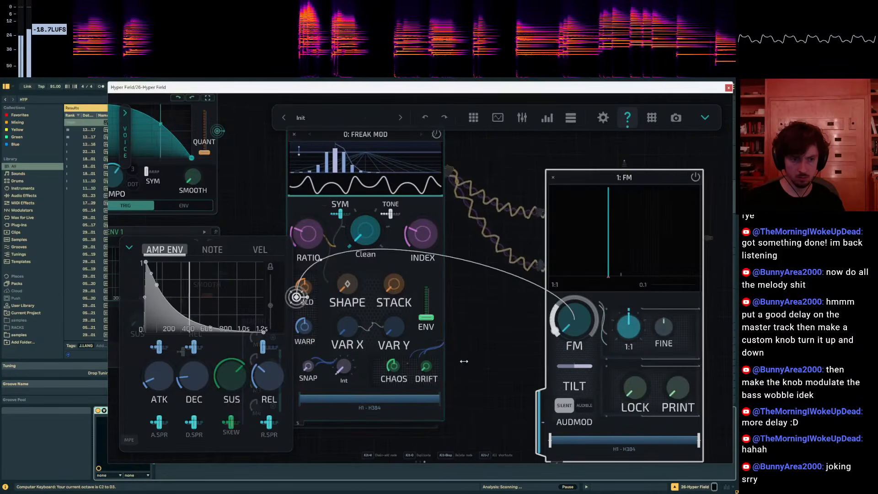
key(z)
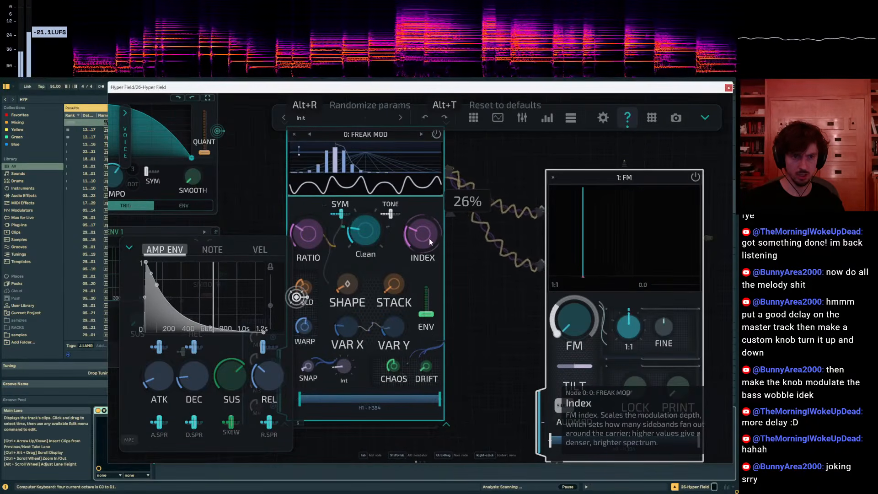
Undo the latest changes in the set and redo the last undone one.
key(ctrl+z)
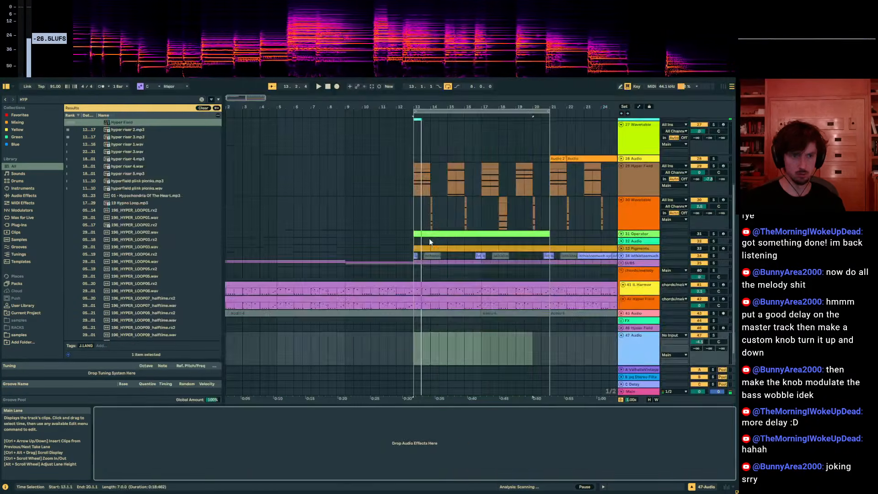
scroll(486, 267, down, 2)
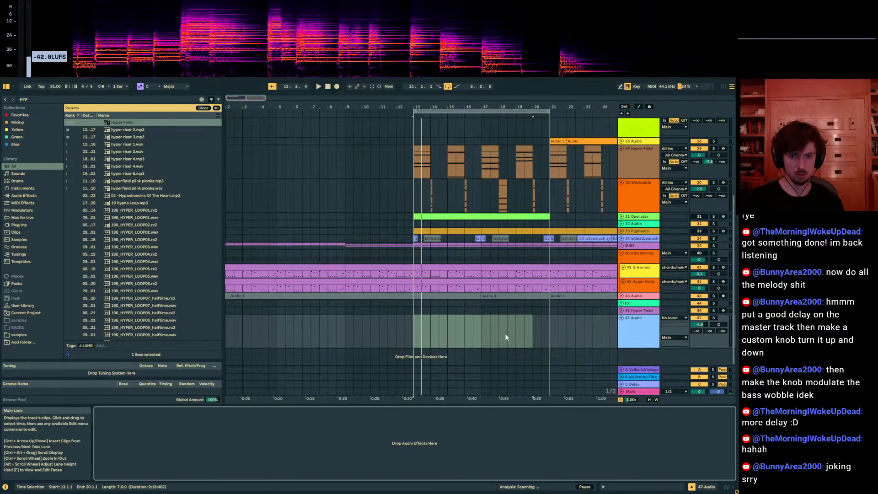
key(ctrl+z)
key(ctrl+y)
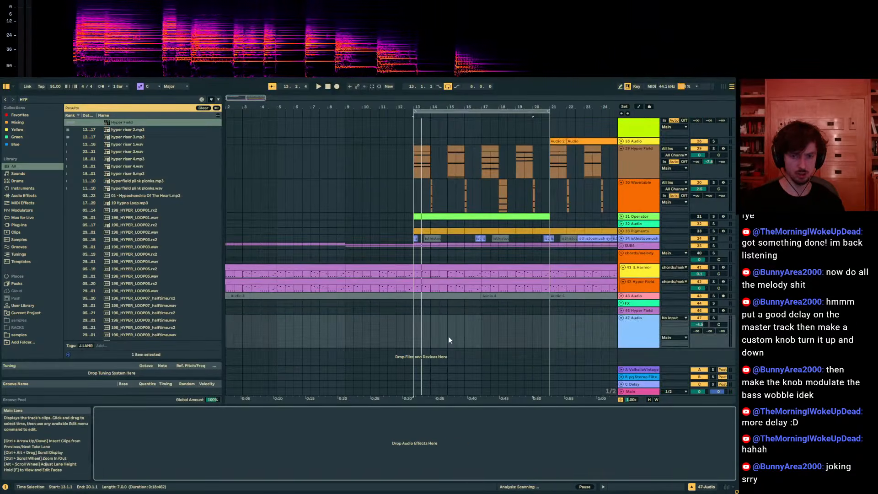
Start playback from bar 13 and select track 26 to bring its Hyper Field back up.
click(441, 312)
click(421, 316)
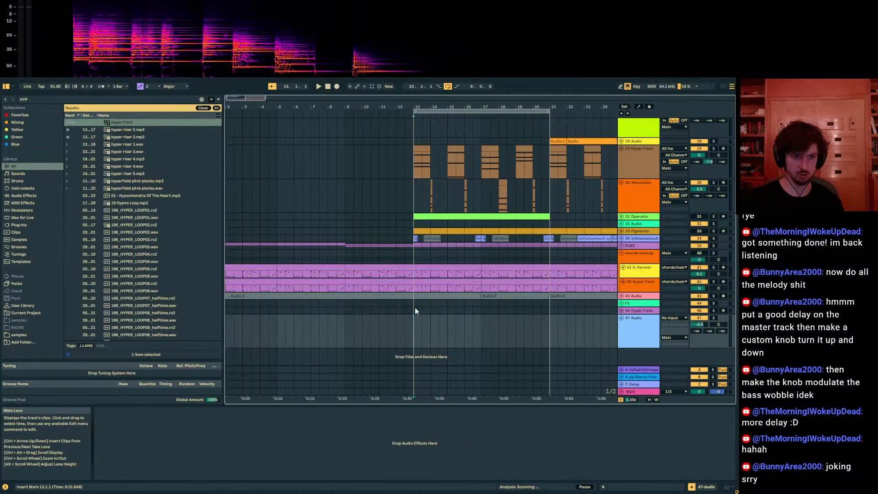
click(415, 310)
key(space)
scroll(514, 284, up, 5)
click(646, 189)
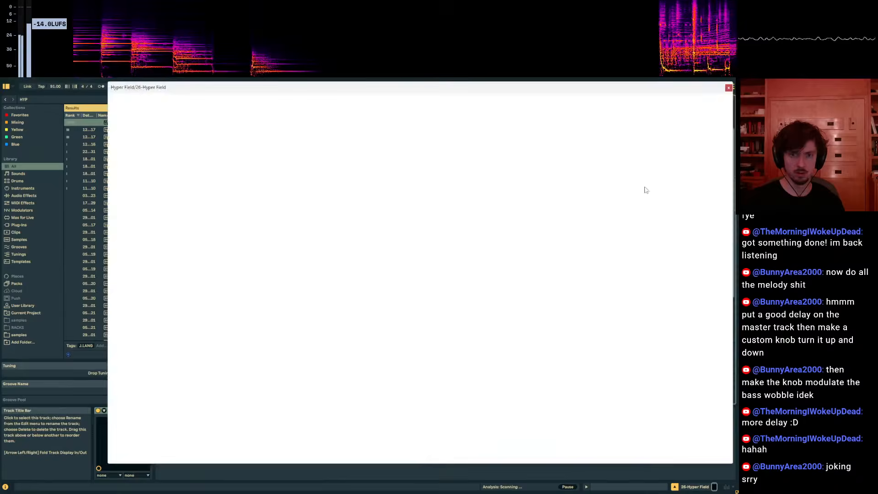
Raise Freak Mod's Index, shift its SYM slightly above centre, and audition with the keyboard at C2 to D3.
drag(426, 302, 403, 221)
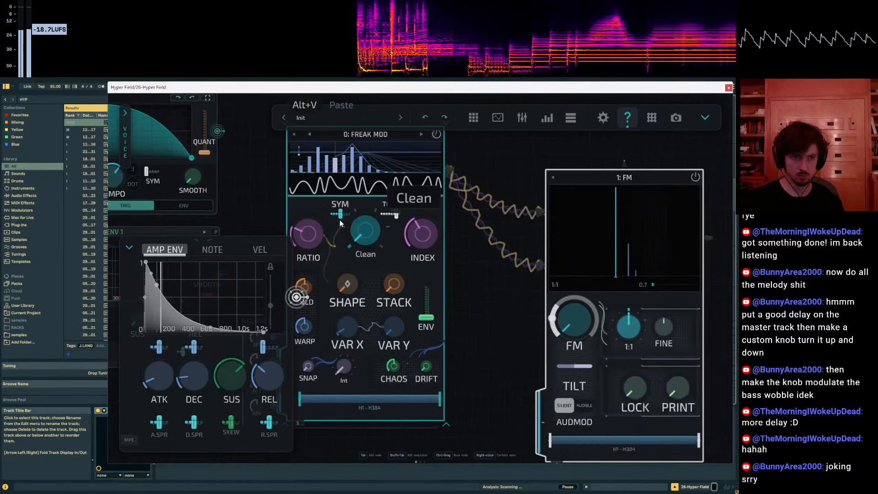
drag(340, 217, 349, 220)
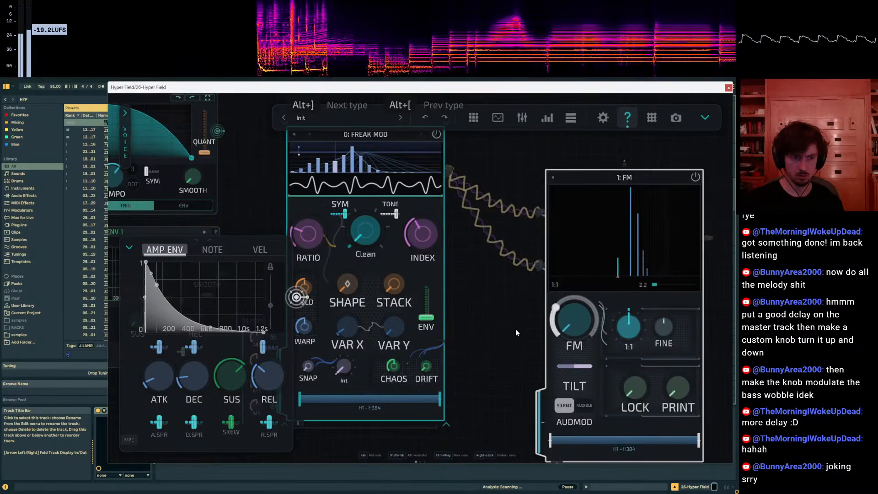
key(z)
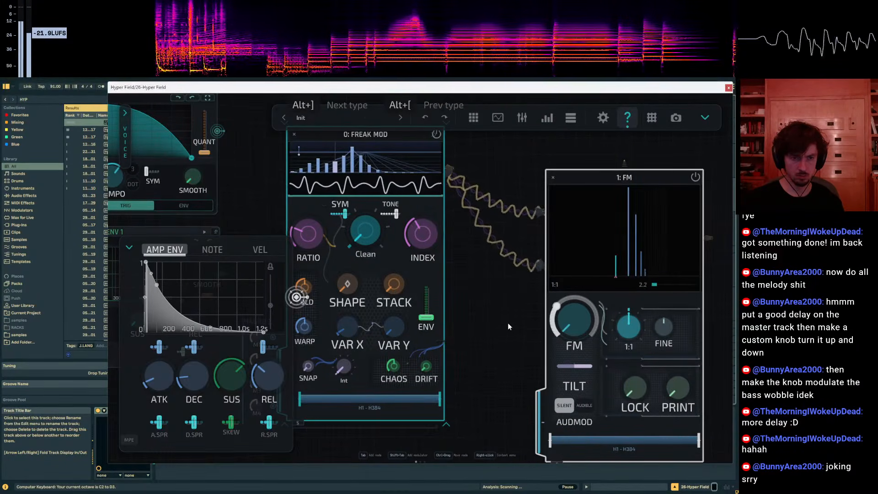
Raise the keyboard octave to C3 to D4 and check the list of nodes that can follow the FM node.
drag(721, 290, 618, 297)
key(x)
key(Tab)
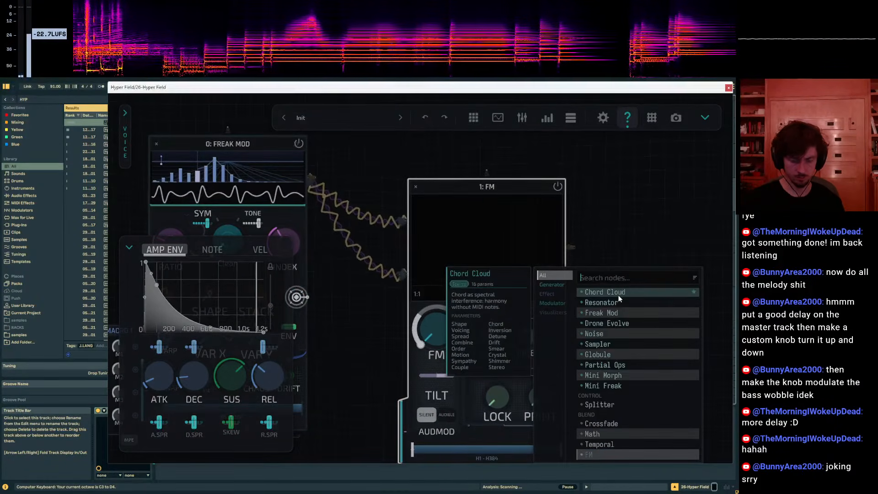
key(Escape)
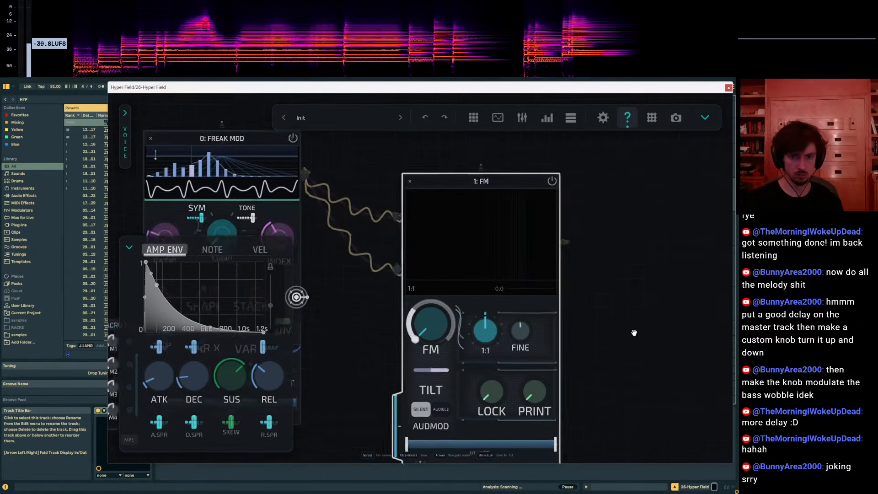
Add a Snowflake node chained after the FM node and place it beside the FM node.
drag(634, 332, 535, 341)
key(Tab)
text(SNWO)
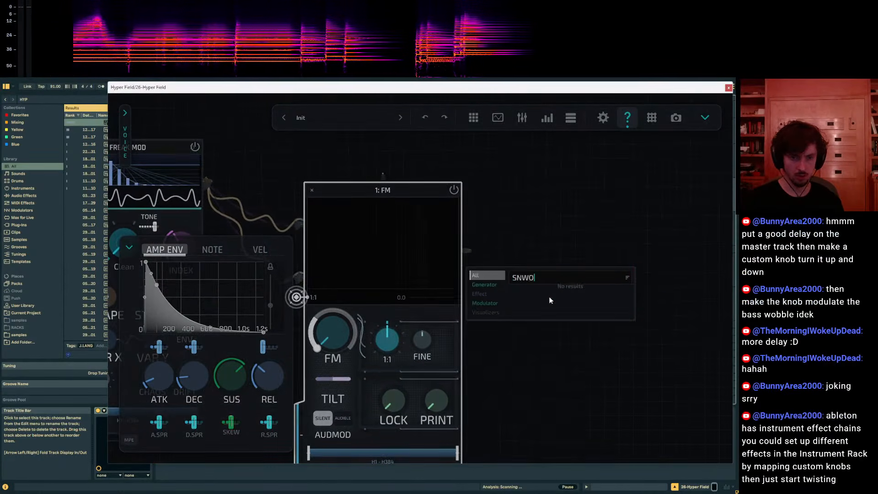
key(BackSpace)
key(BackSpace)
text(OWFL)
key(Return)
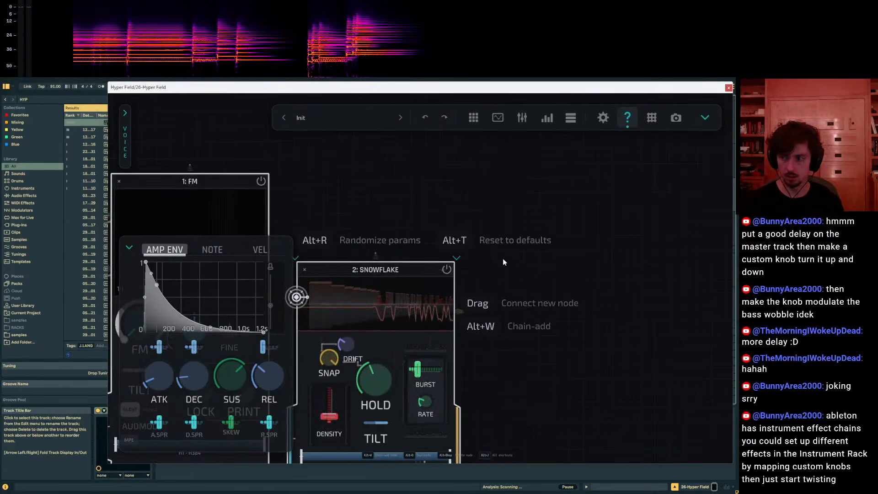
drag(475, 235, 549, 234)
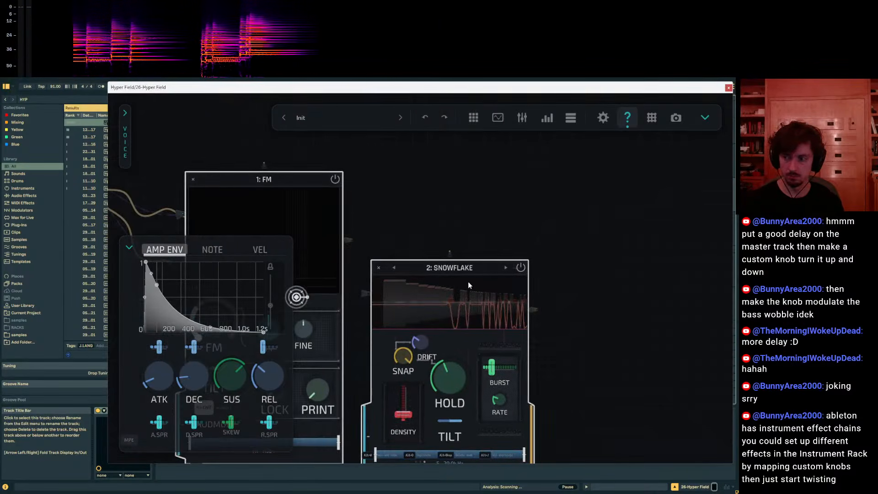
drag(453, 268, 483, 220)
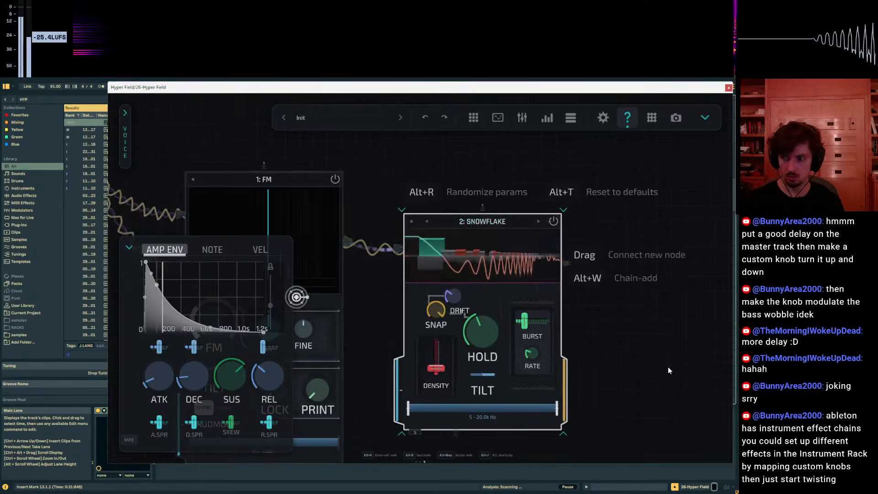
Raise the keyboard octave for auditioning, then increase the Snowflake node's Hold and set its Rate to 42%.
drag(667, 366, 681, 315)
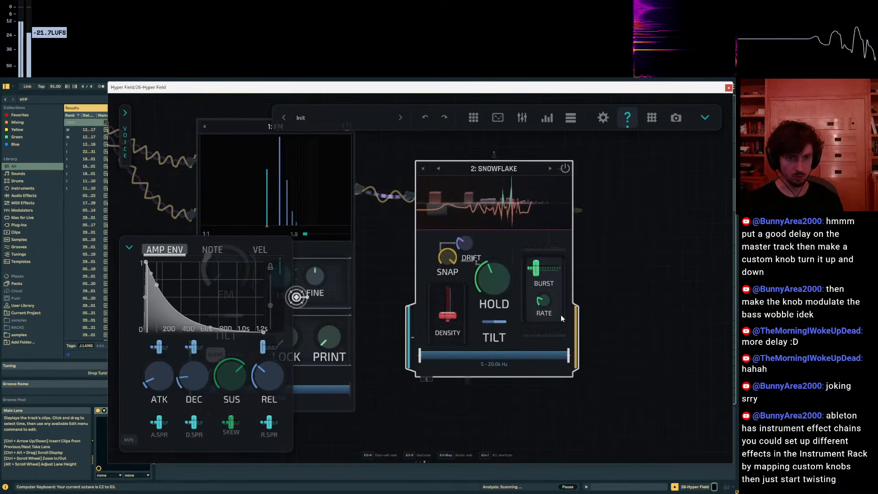
key(x)
drag(625, 263, 641, 282)
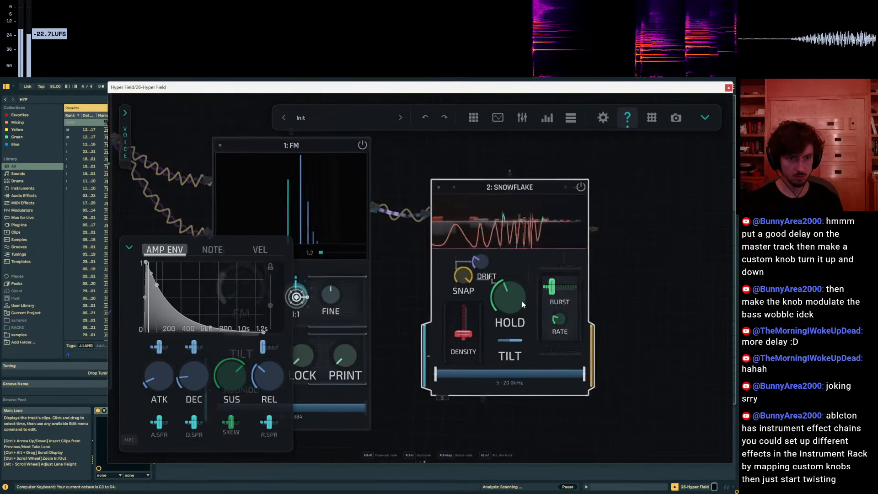
drag(523, 300, 535, 265)
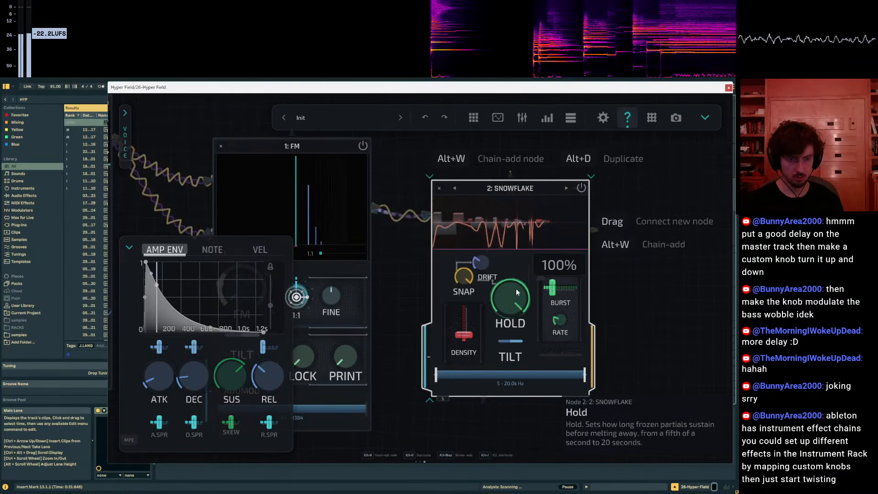
drag(509, 305, 559, 313)
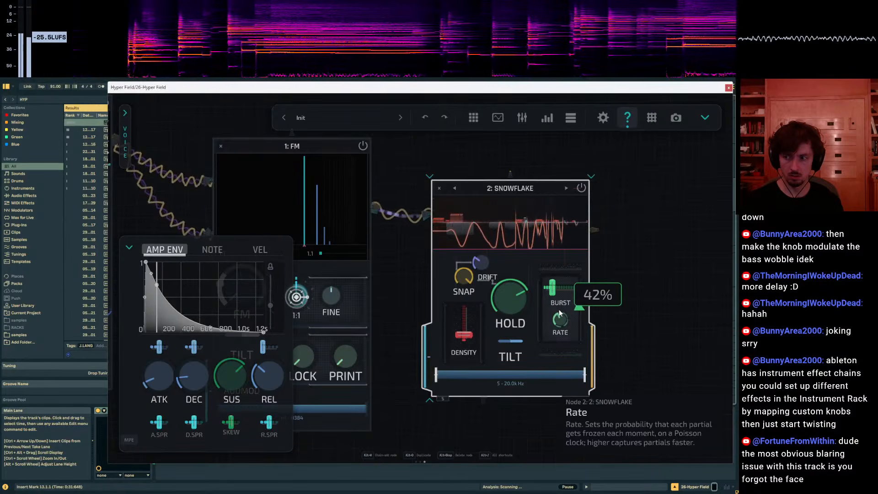
Add a Yapper 1 visualizer node in the empty canvas area beyond the Snowflake node.
drag(720, 316, 591, 344)
right_click(594, 342)
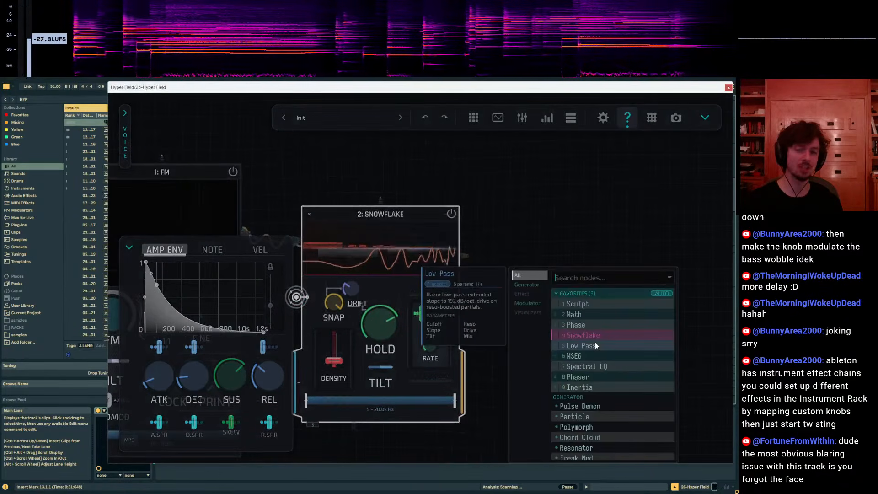
text(YAP)
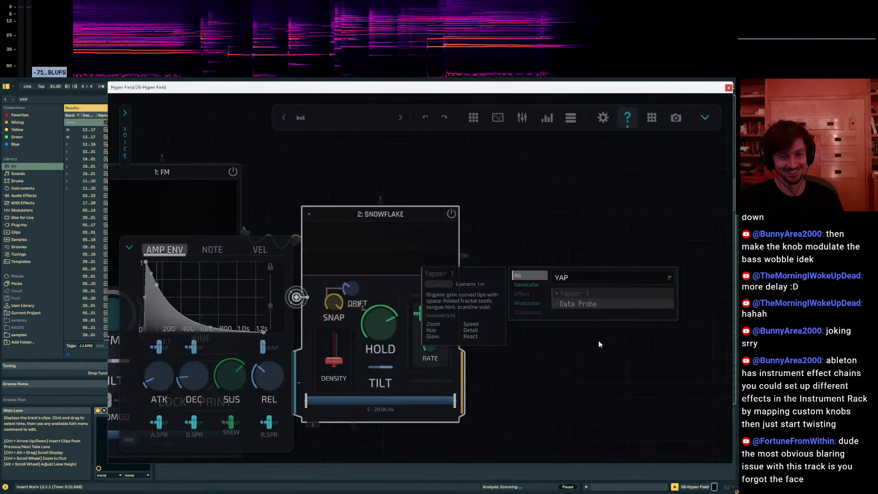
key(Return)
drag(283, 194, 361, 225)
Add an Eyes 1 visualizer node above Yapper 1, chained between Snowflake and Yapper 1.
right_click(473, 217)
text(EYE)
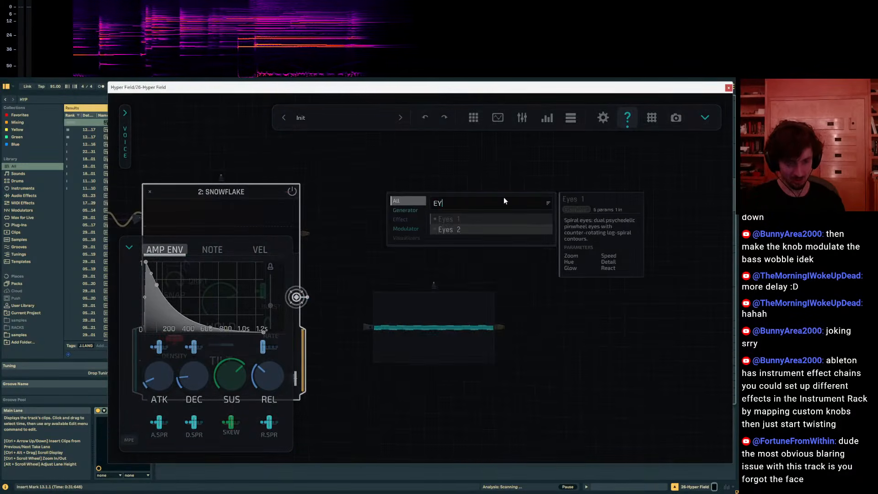
key(Return)
drag(498, 198, 542, 251)
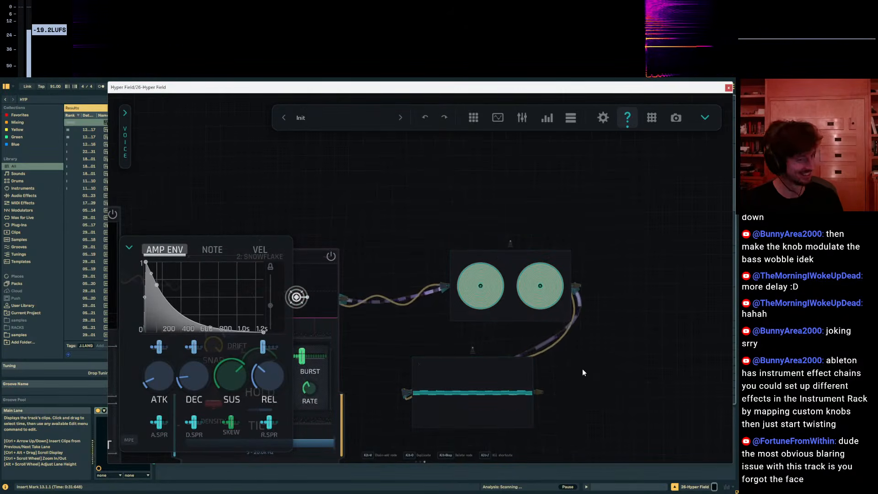
Arrange the visualizers as a face, with Yapper 1 directly beneath Eyes 1.
drag(386, 227, 614, 183)
drag(616, 251, 507, 249)
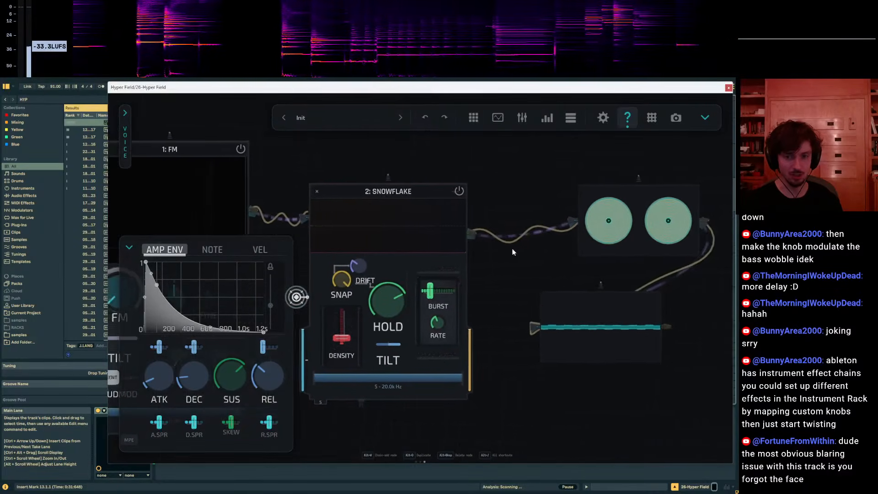
click(641, 280)
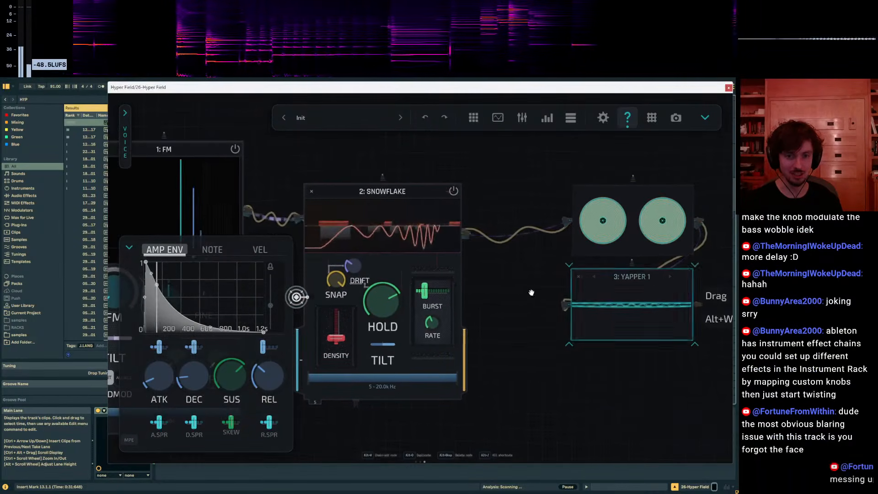
mouse_move(527, 291)
mouse_down()
mouse_move(646, 299)
mouse_move(538, 296)
mouse_up()
Adjust the Snowflake node's amber edge slider to about 71% and connect a new MSEG modulator to it.
drag(485, 337, 470, 250)
drag(470, 396, 494, 356)
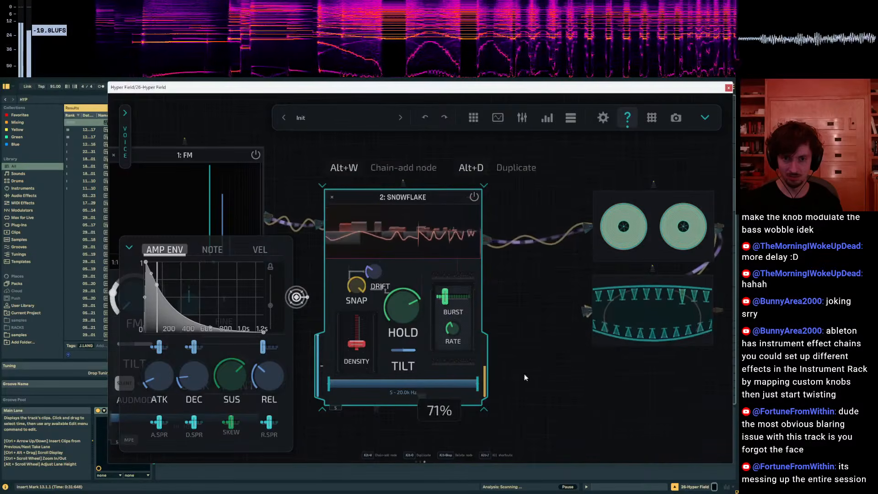
drag(520, 444, 524, 377)
right_click(526, 379)
click(532, 381)
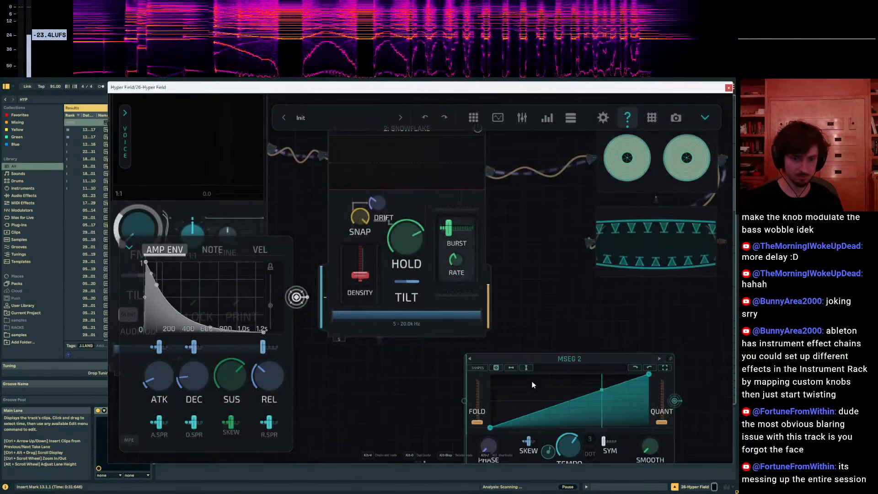
drag(672, 397, 493, 297)
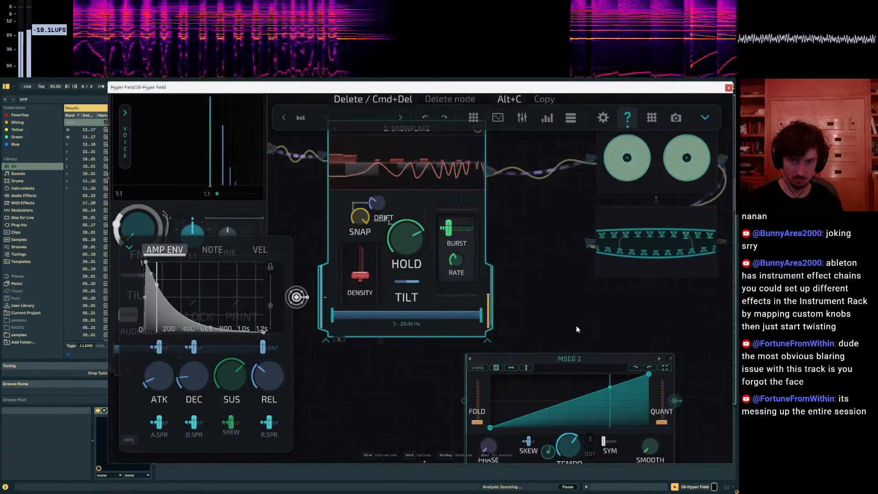
Reshape the MSEG 2 curve into a flat opening followed by three peaks separated by drops to zero.
drag(666, 323, 631, 316)
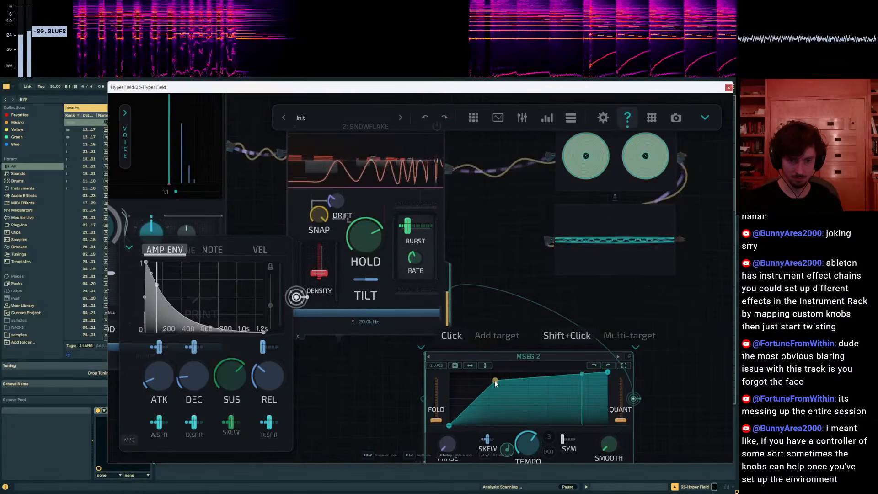
drag(494, 381, 493, 381)
drag(534, 419, 565, 382)
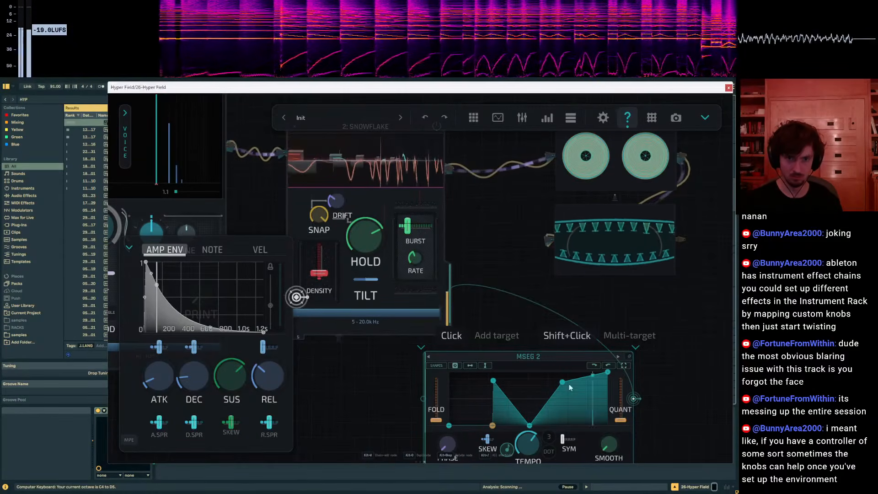
drag(587, 417, 575, 461)
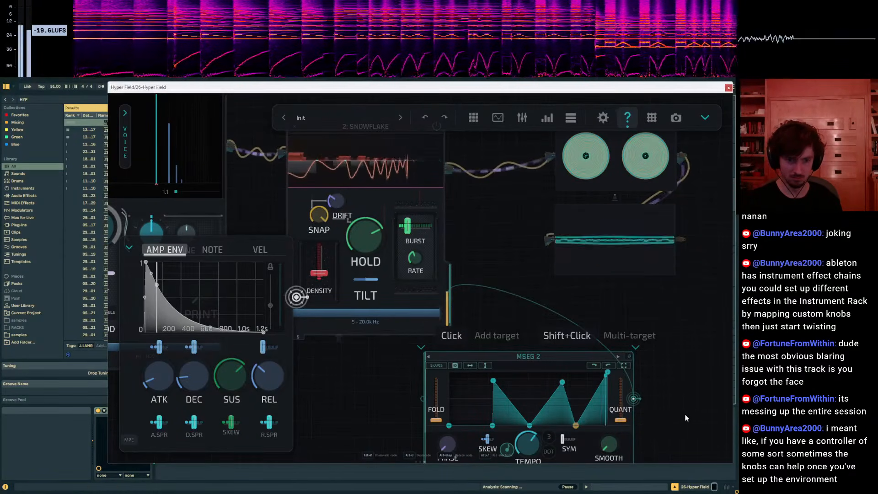
drag(686, 416, 678, 381)
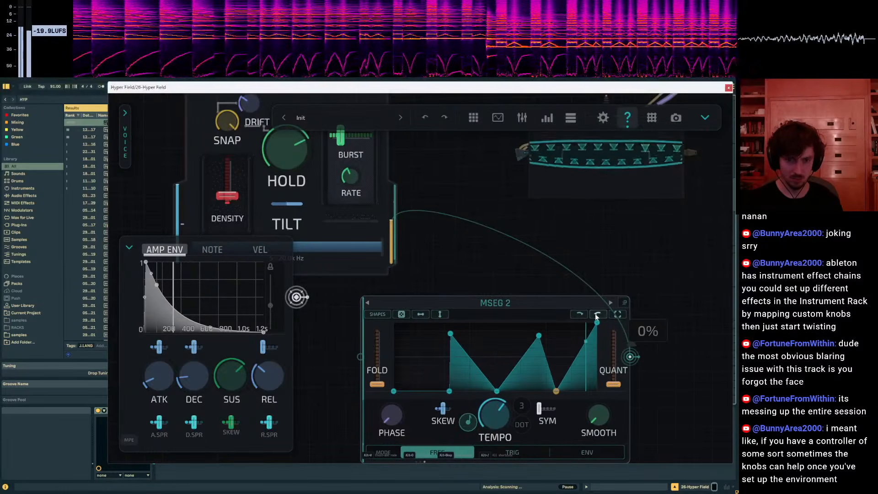
In the MSEG Shape Editor, add a peak in the flat opening section and flip the whole shape vertically.
click(616, 314)
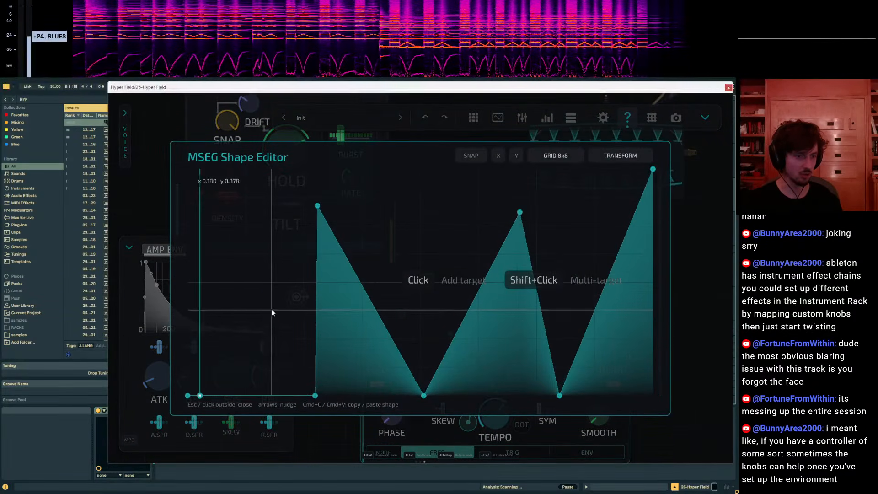
click(248, 257)
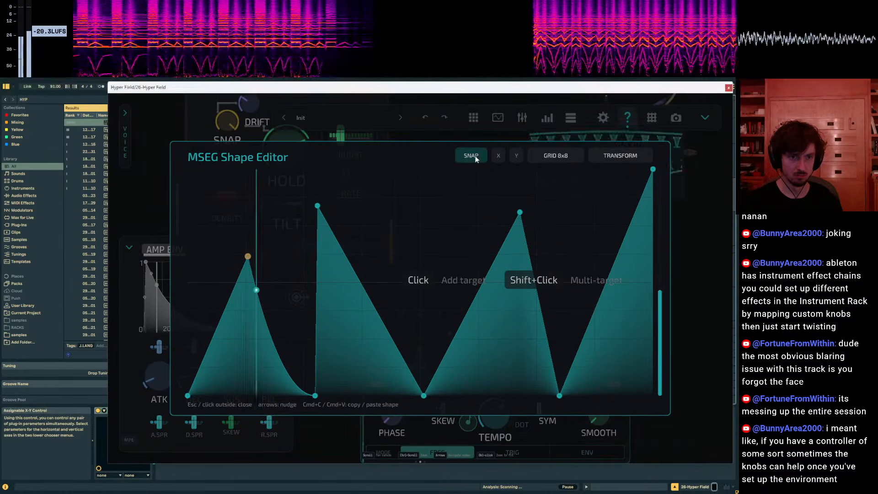
click(615, 156)
click(654, 184)
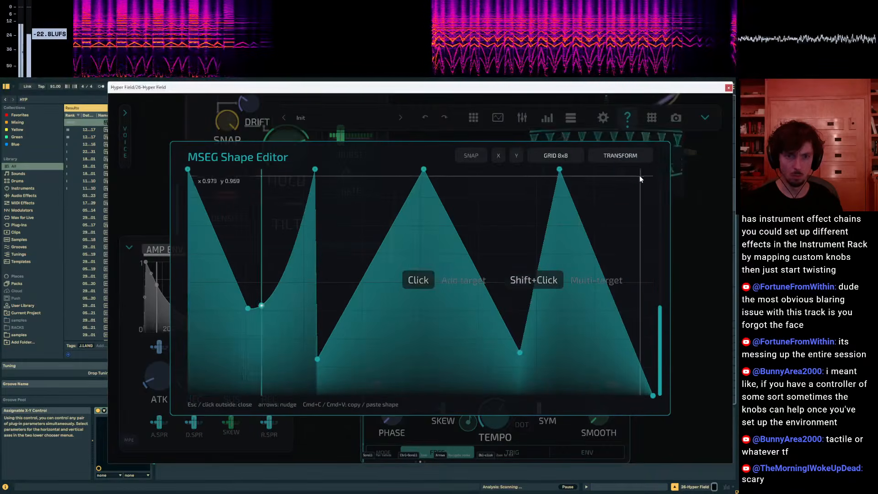
click(620, 156)
click(705, 405)
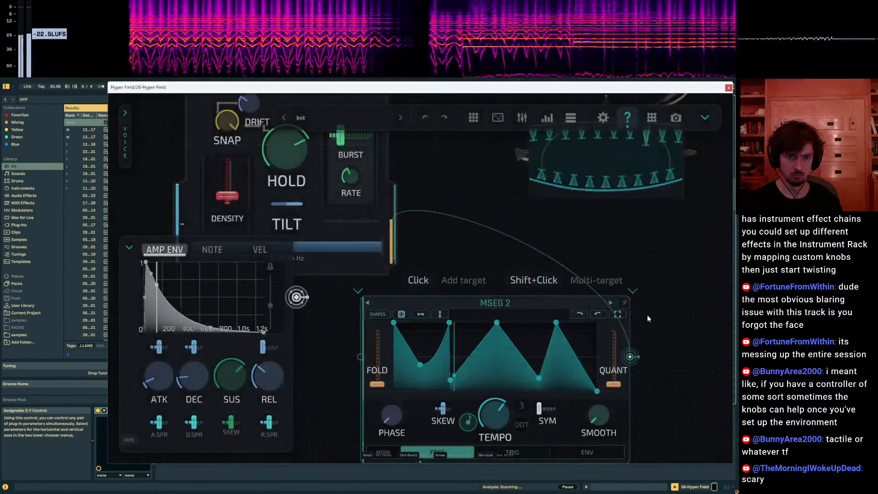
Try the FM node's Lock at 18%, undo it, and set the node's ratio to 2:1.
drag(456, 181, 638, 173)
scroll(446, 331, down, 3)
key(z)
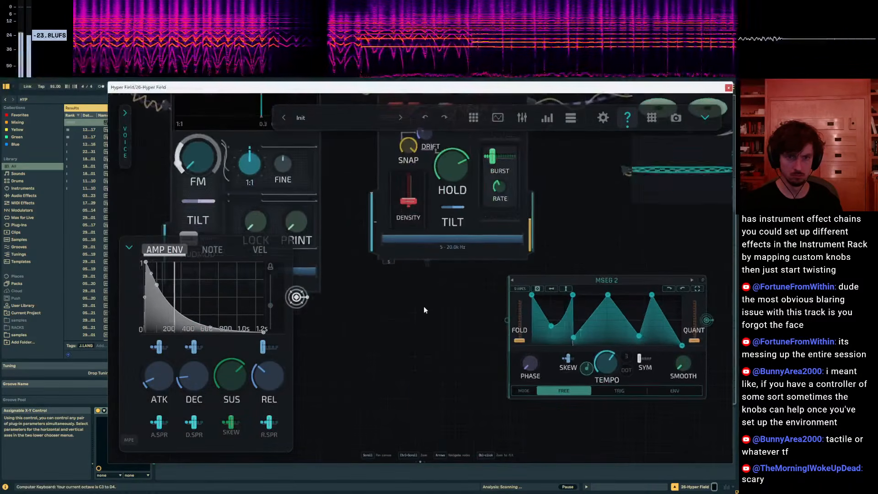
drag(424, 306, 634, 414)
drag(521, 340, 525, 317)
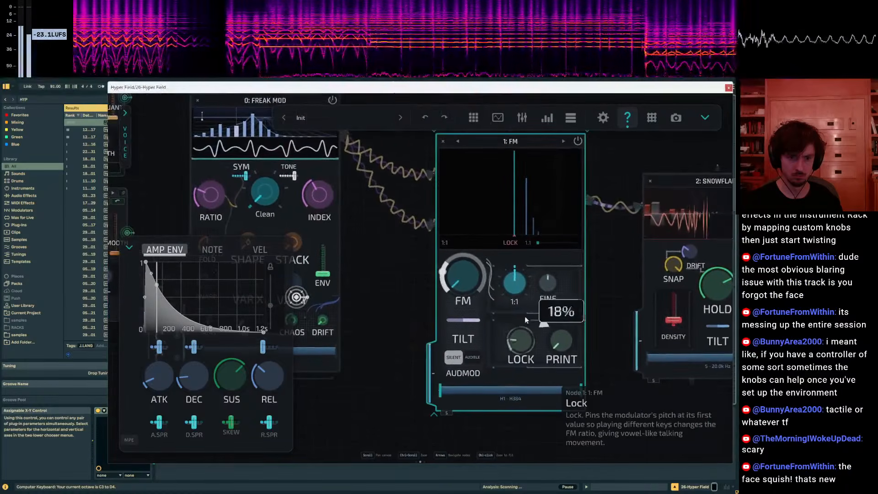
key(ctrl+z)
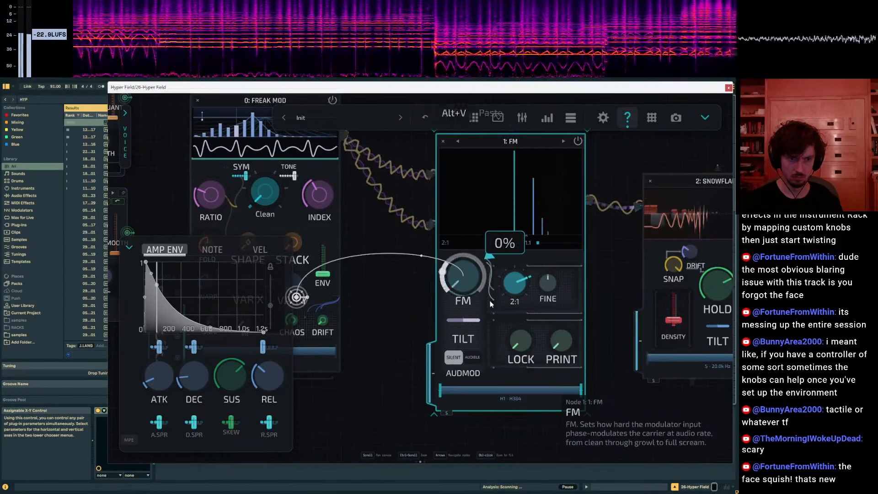
Audition the patch one octave higher and move the plugin window down to uncover the arrangement tracks.
drag(372, 356, 128, 359)
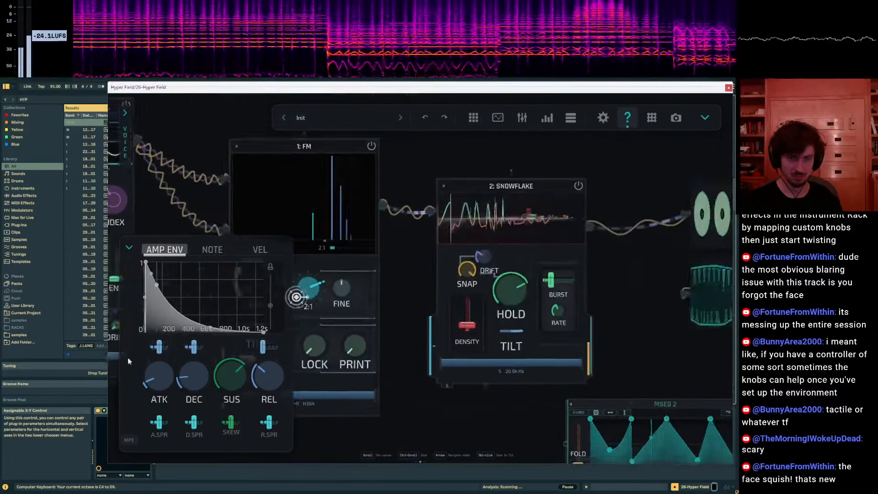
key(x)
drag(677, 316, 643, 314)
drag(522, 334, 588, 334)
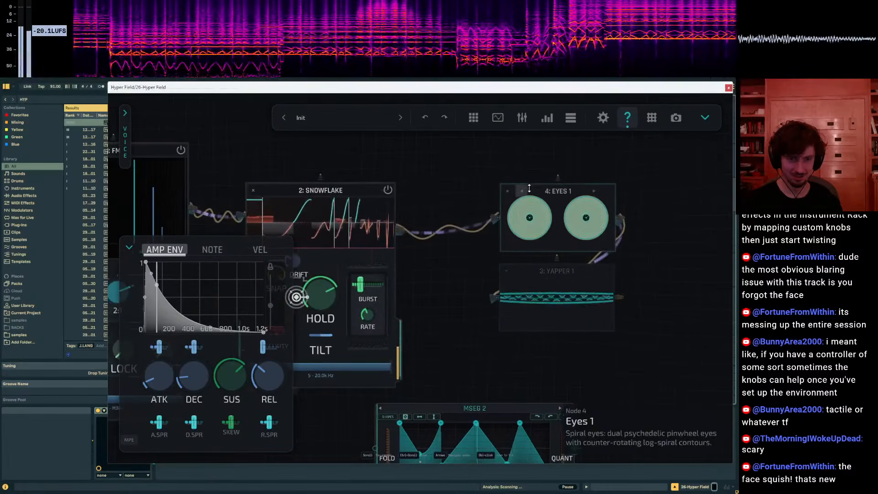
drag(539, 87, 415, 257)
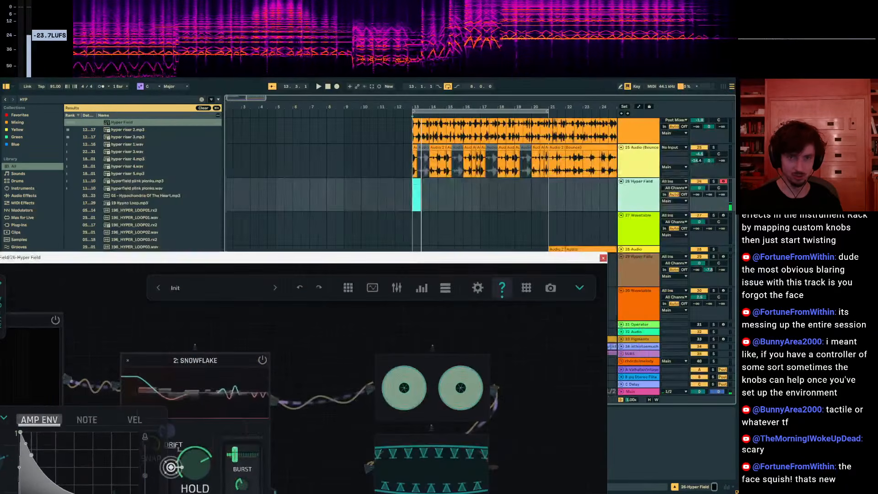
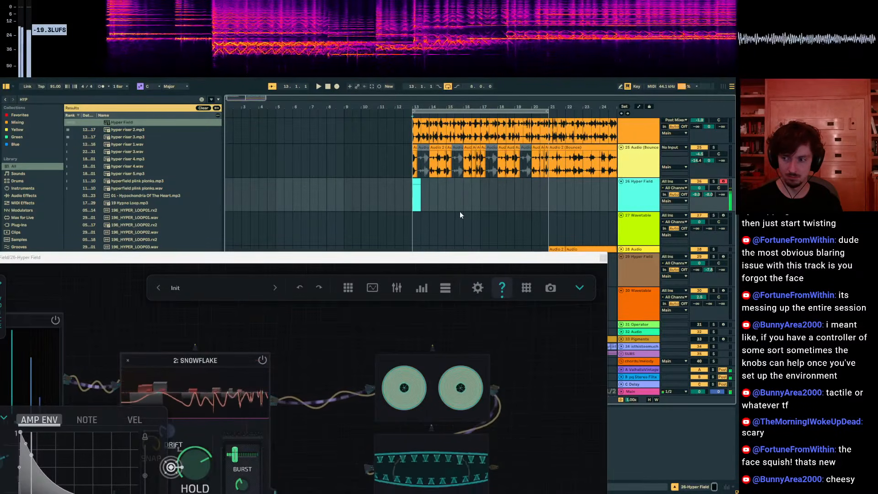
drag(420, 260, 474, 223)
Create an audio track below 26 Hyper Field, set its input to 26-Hyper Field, and arm it for recording.
click(633, 195)
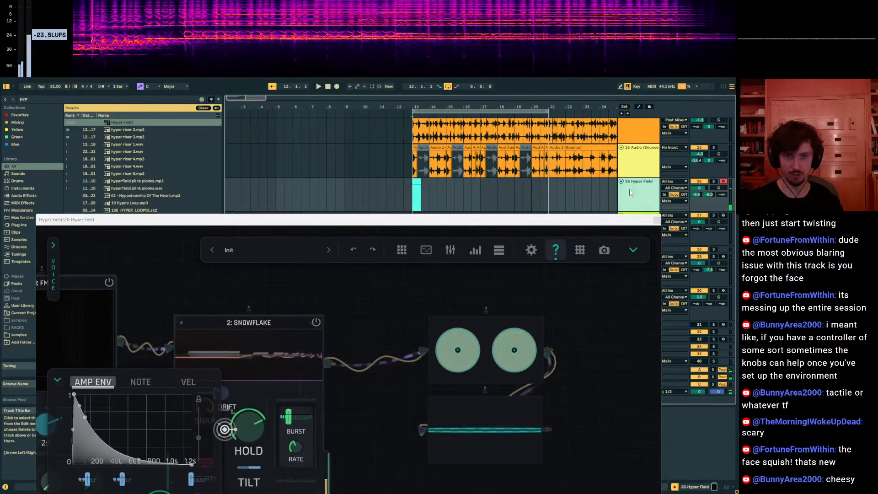
key(ctrl+t)
click(681, 215)
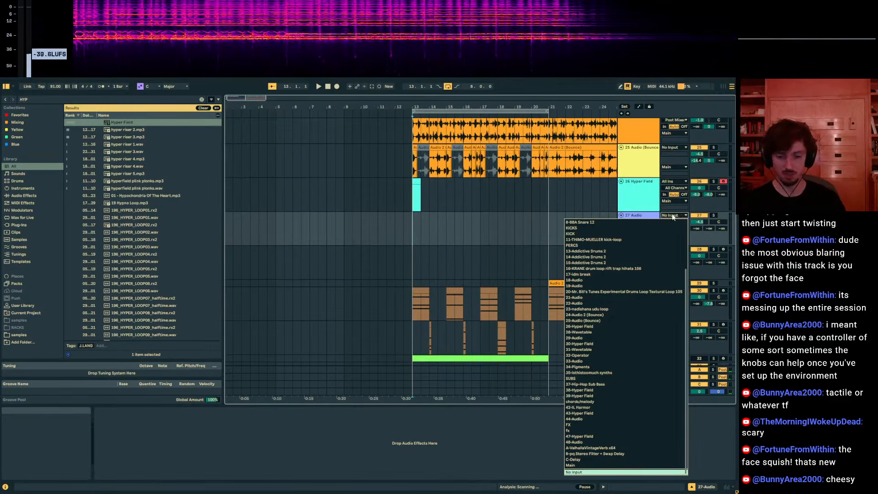
click(634, 326)
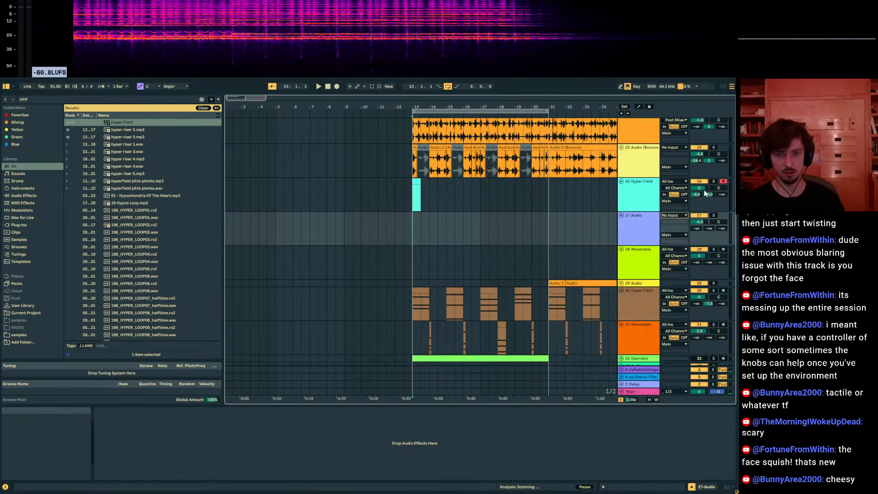
click(724, 216)
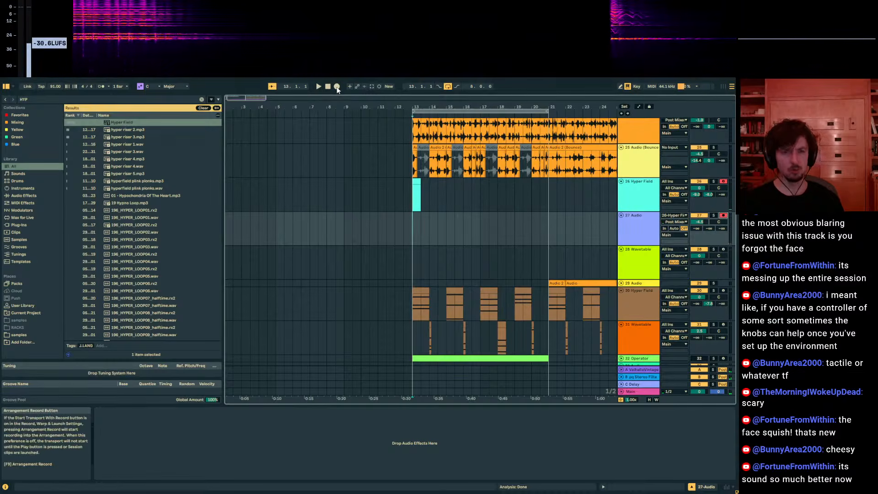
Record the Hyper Field performance onto tracks 26 and 27 from bar 13 to about the middle of bar 17.
scroll(414, 210, down, 3)
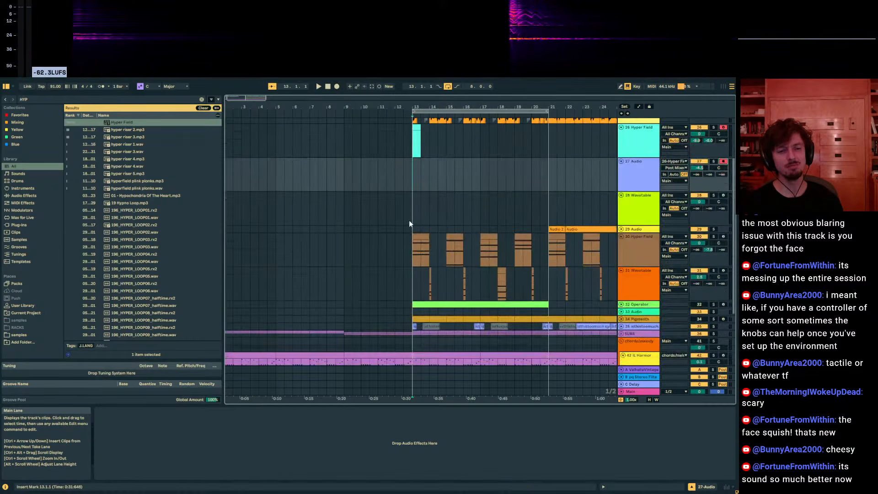
scroll(416, 224, up, 3)
scroll(420, 240, down, 1)
scroll(421, 261, down, 5)
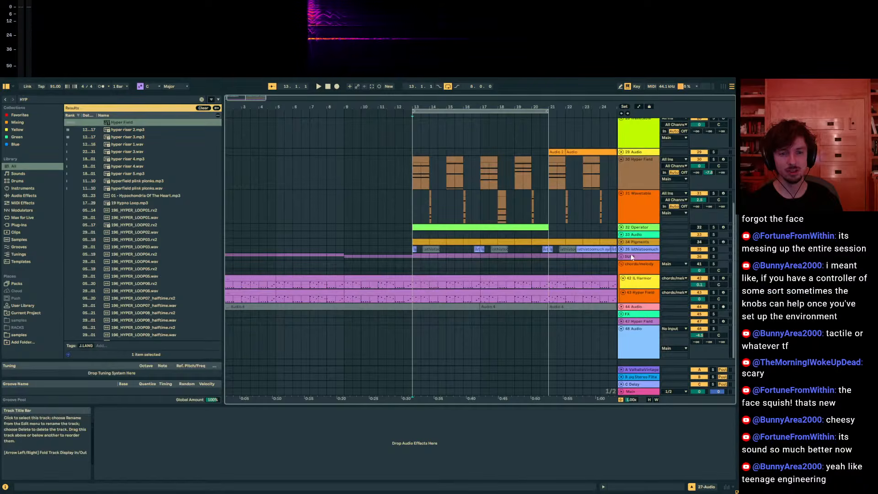
scroll(550, 251, up, 2)
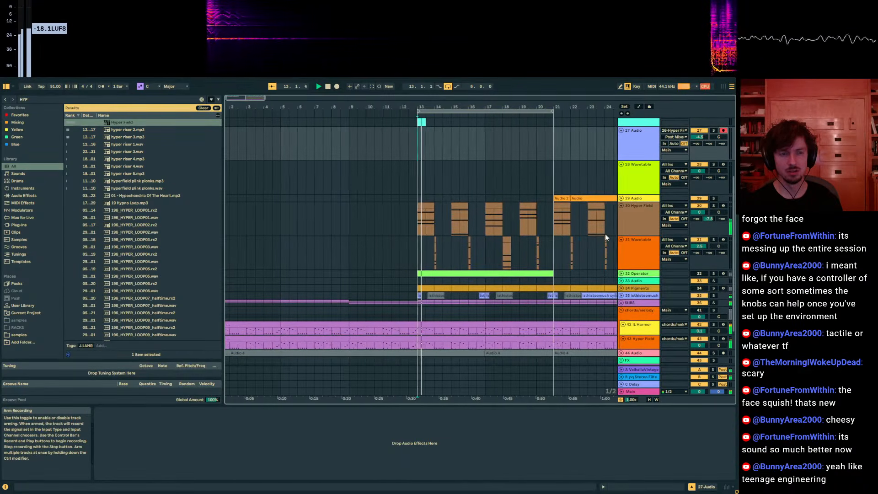
scroll(508, 231, up, 4)
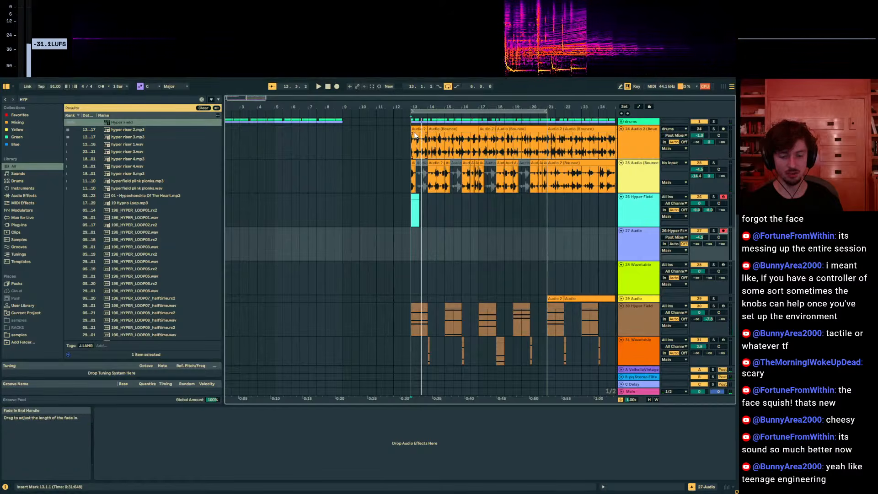
click(338, 86)
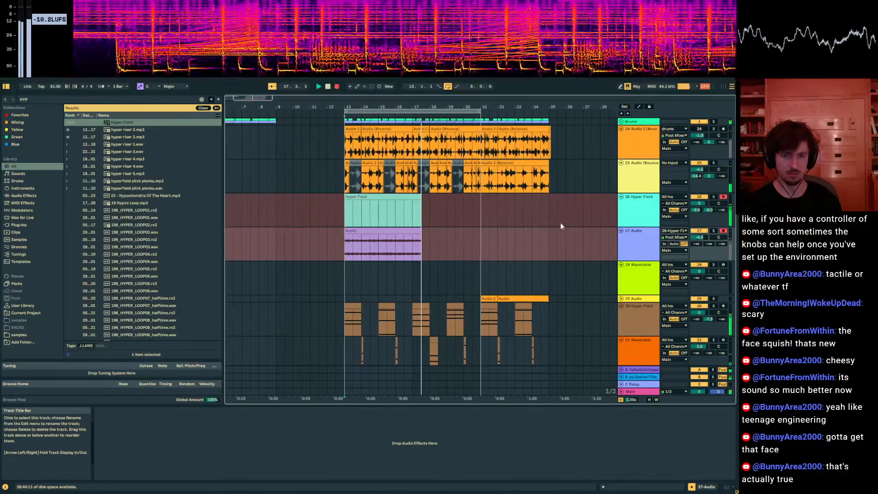
key(space)
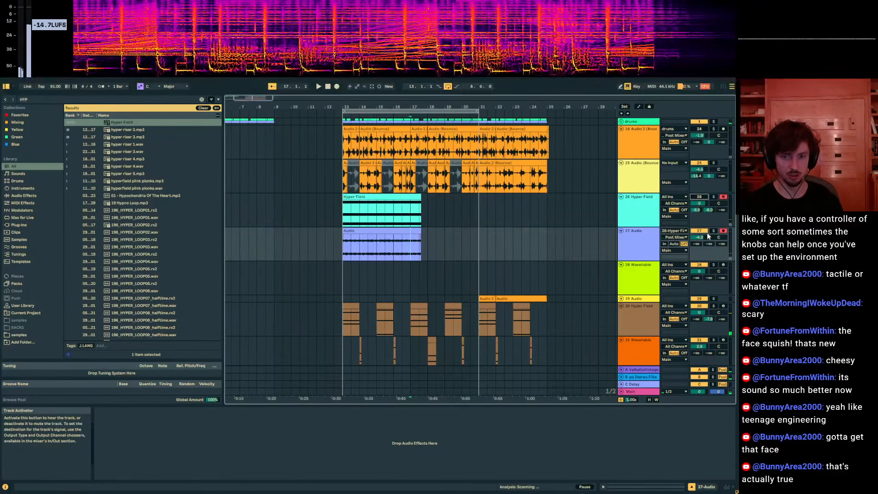
Add an EQ Eight to the 27 Audio track and set its fourth band to a high cut filter.
click(357, 231)
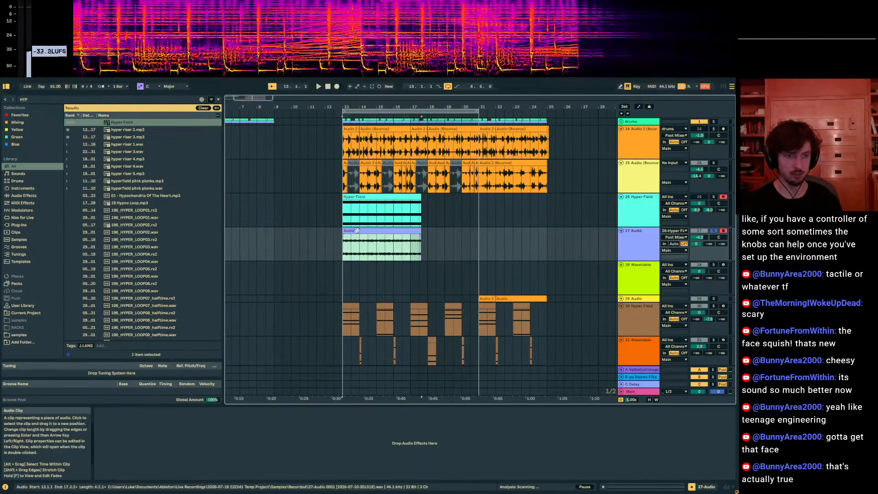
click(48, 99)
text(EQ)
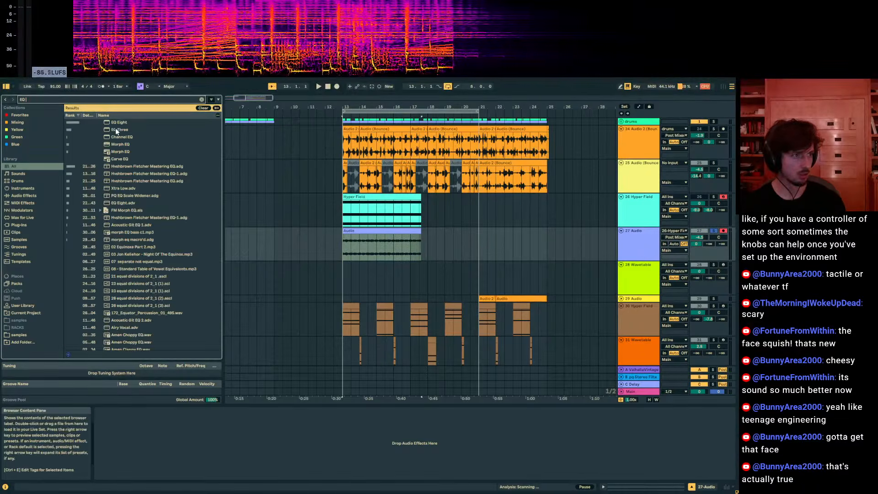
double_click(135, 123)
key(space)
click(178, 470)
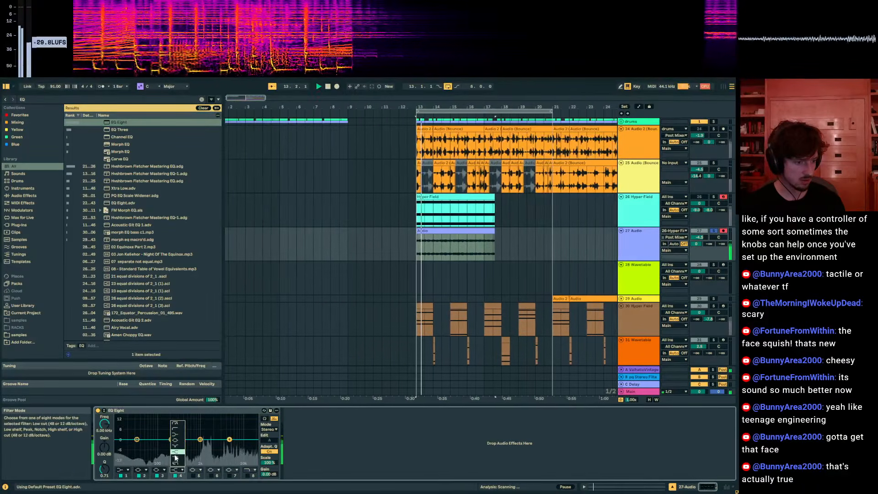
click(176, 458)
Transpose the recorded clip on 27 Audio by -12 semitones and return to the track's devices.
key(shift+Tab)
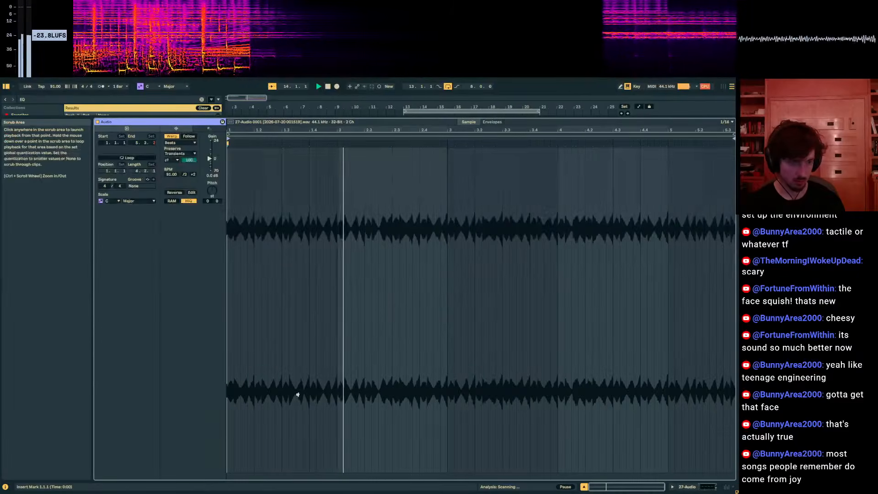
text(-12)
key(Return)
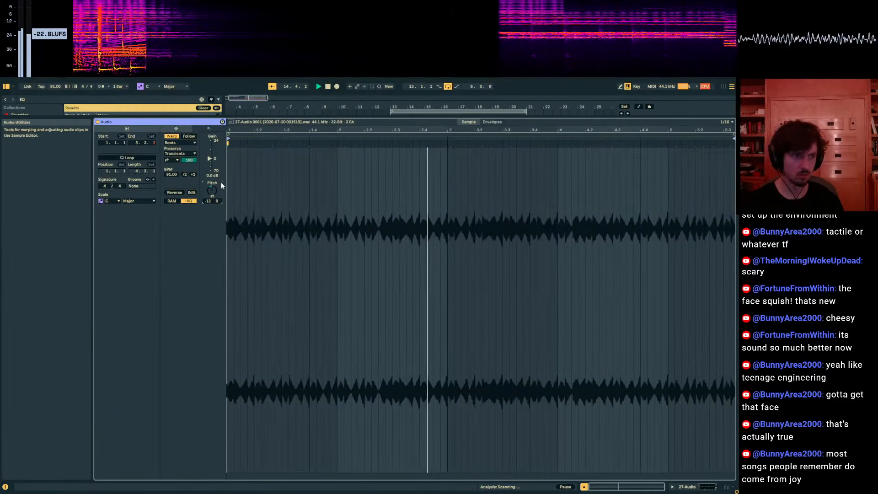
click(701, 489)
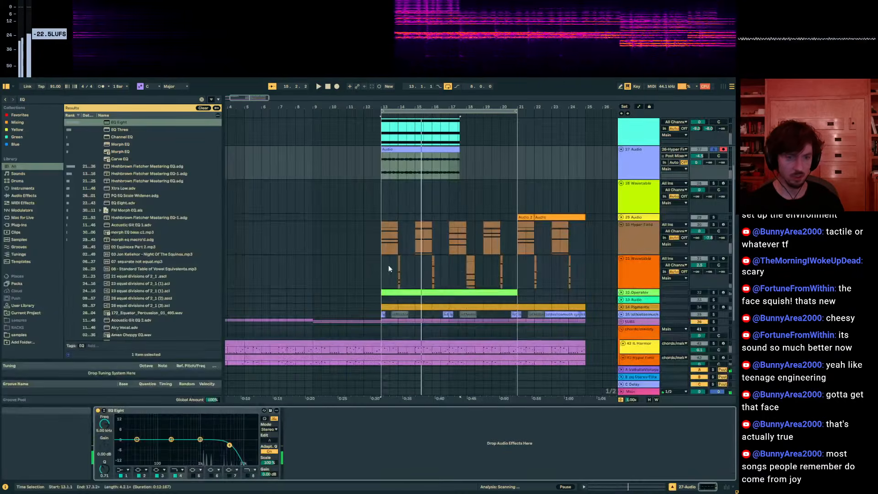
Search the browser for XY and load XYZPan after the EQ Eight on 27 Audio.
scroll(433, 243, down, 2)
scroll(433, 243, up, 3)
key(ctrl+f)
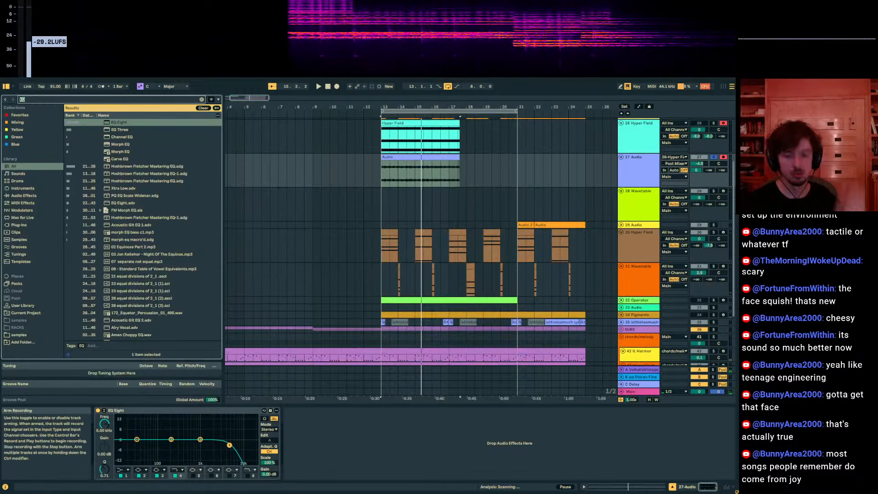
text(XY)
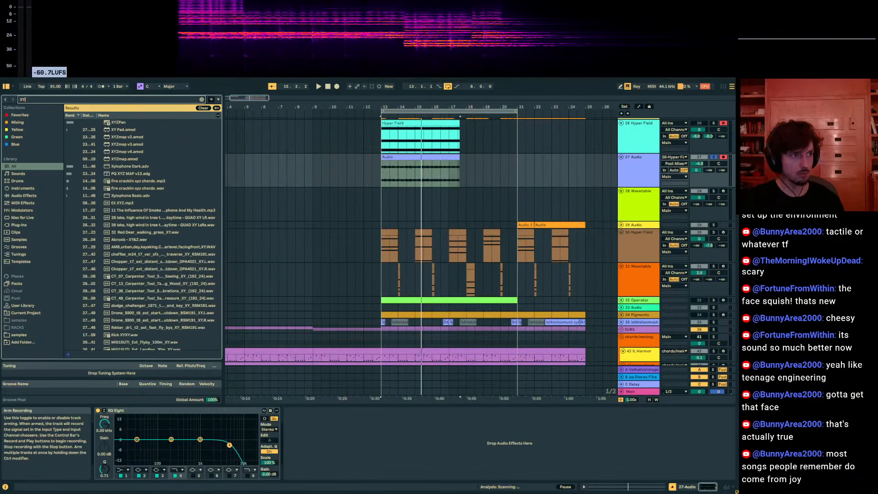
key(Down)
key(Return)
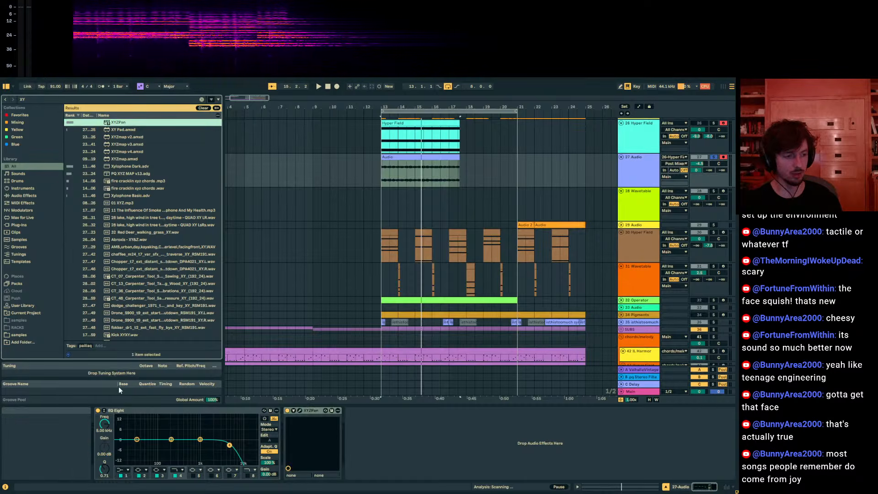
Change the fourth EQ Eight band to a high shelf cutting about 4.8 dB just under 5 kHz during playback.
drag(105, 424, 104, 403)
key(space)
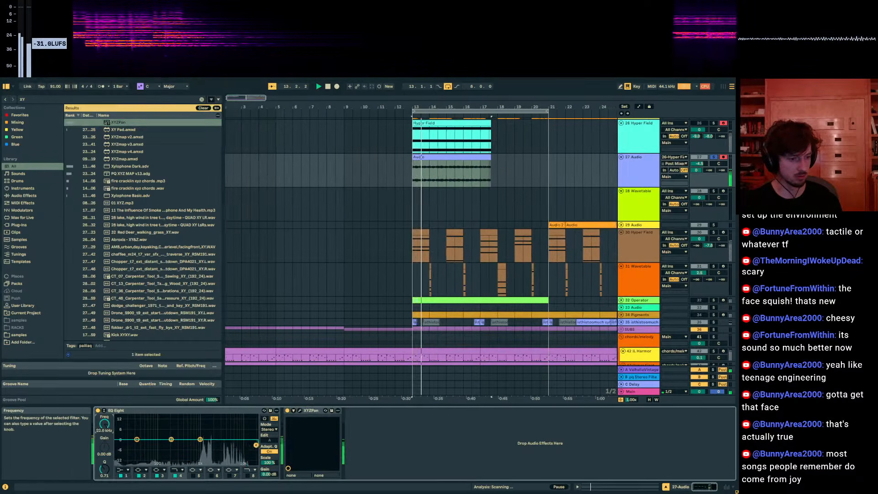
click(177, 434)
key(space)
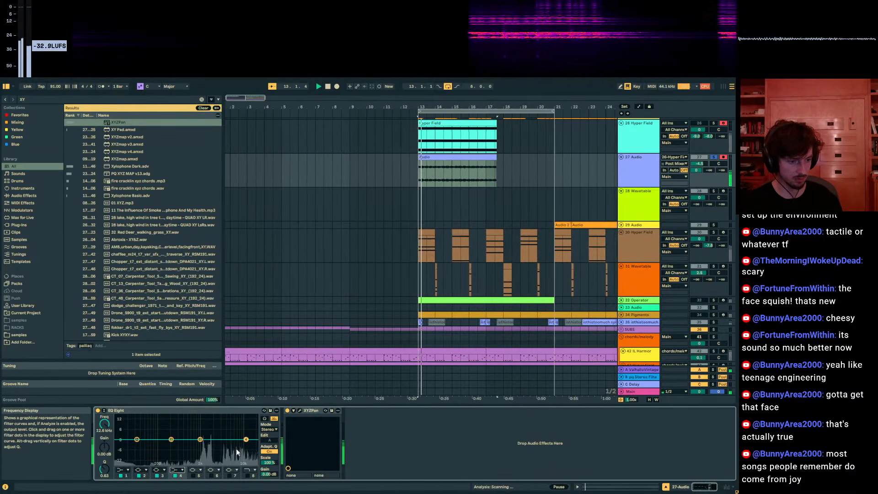
drag(246, 439, 233, 439)
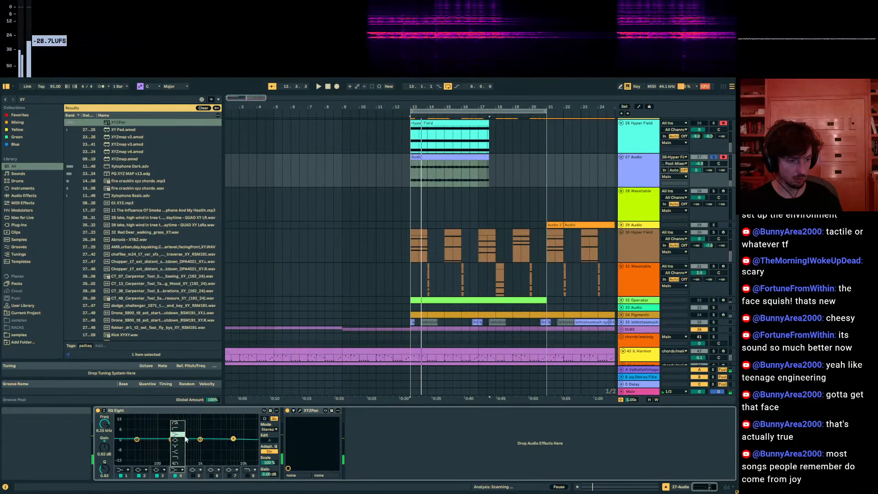
key(space)
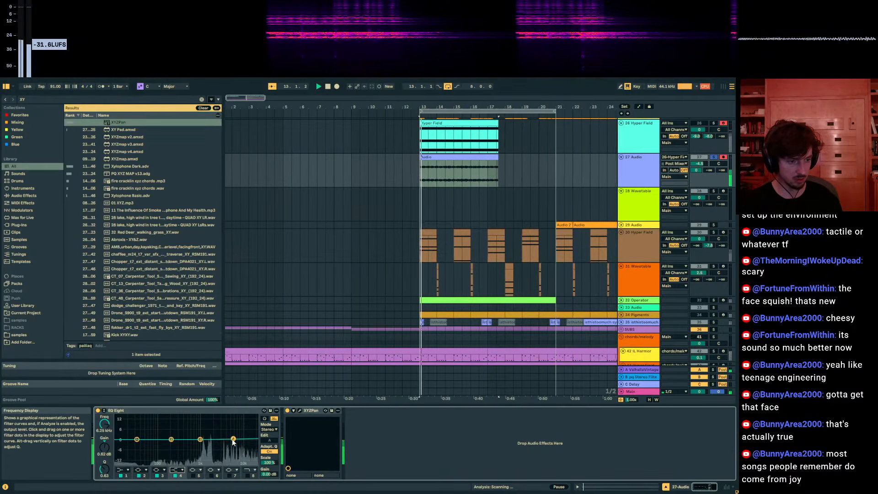
drag(233, 439, 228, 447)
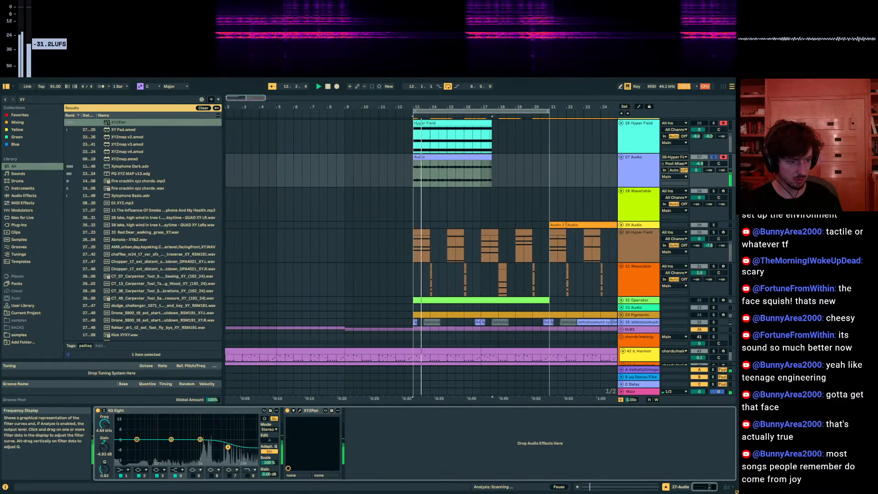
Open XYZPan, zoom in on its 3D view of the source nodes, and switch to the clip at bar 19 on 30 Hyper Field.
click(300, 411)
drag(368, 246, 361, 247)
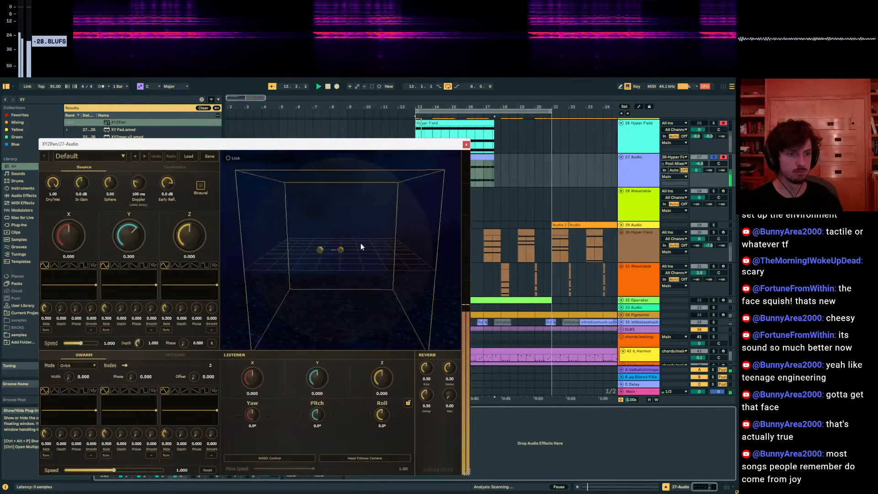
scroll(285, 264, up, 3)
click(495, 219)
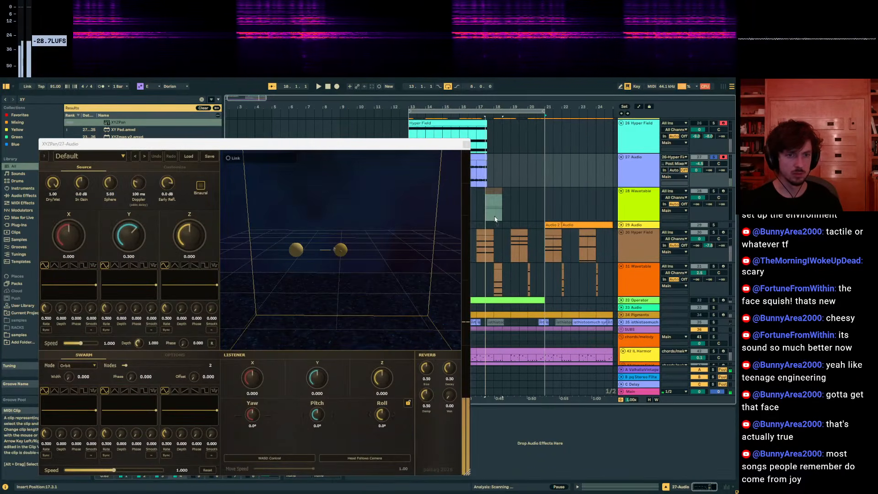
click(514, 247)
Delete the 47 Hyper Field and 48 Audio tracks at the end of the arrangement.
scroll(476, 239, down, 2)
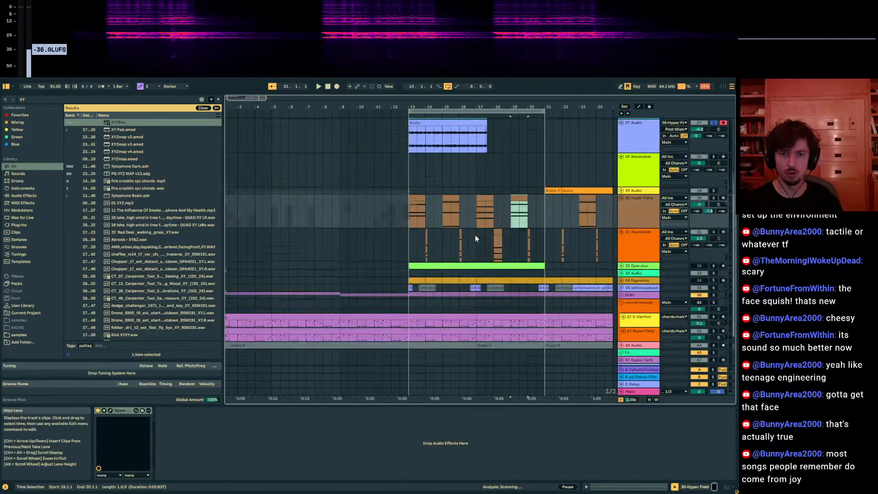
scroll(475, 238, down, 3)
click(634, 319)
click(628, 303)
click(627, 311)
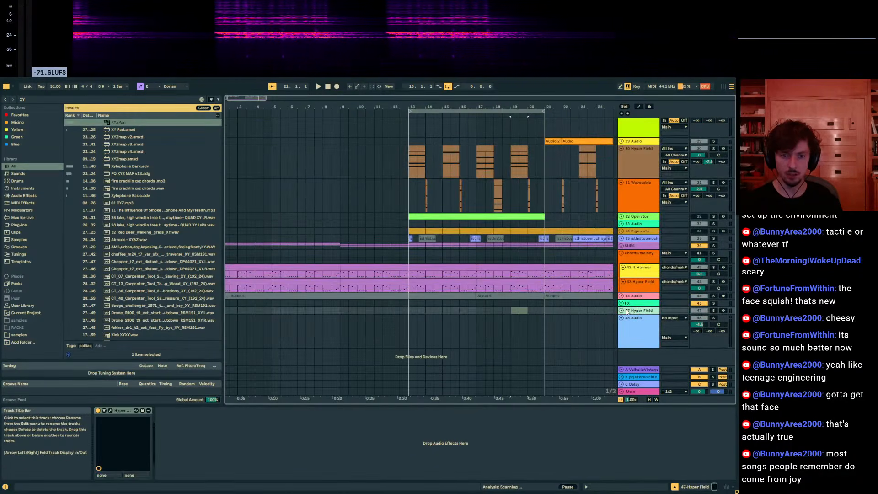
click(635, 323)
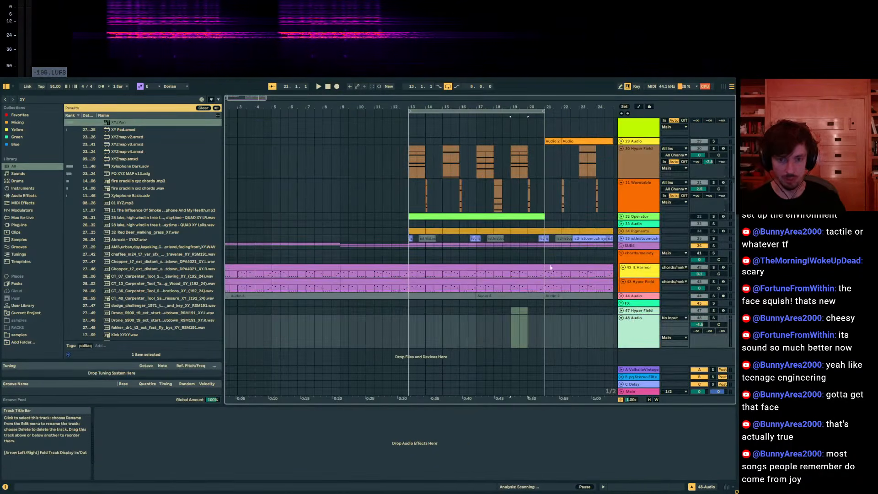
key(Delete)
scroll(494, 256, up, 7)
scroll(485, 257, down, 7)
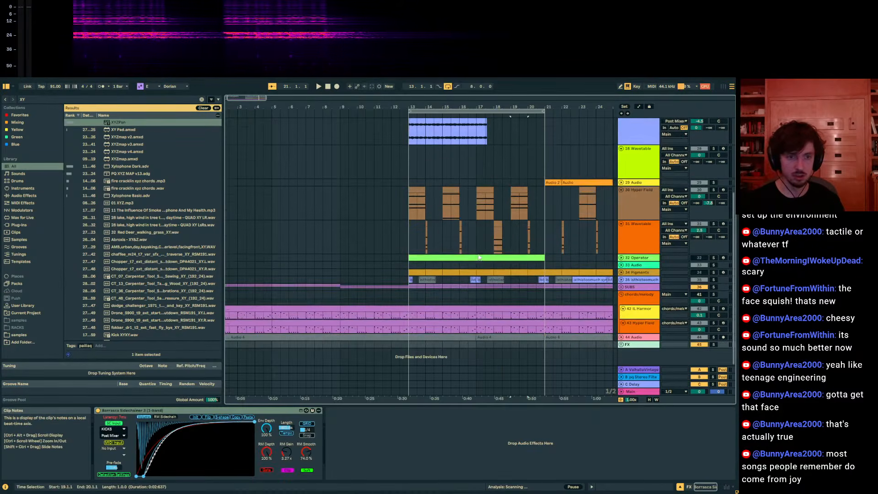
Check the Hyper Field plugin on track 43 while playing from bar 13, and close its window.
click(641, 324)
drag(468, 98, 425, 375)
click(412, 328)
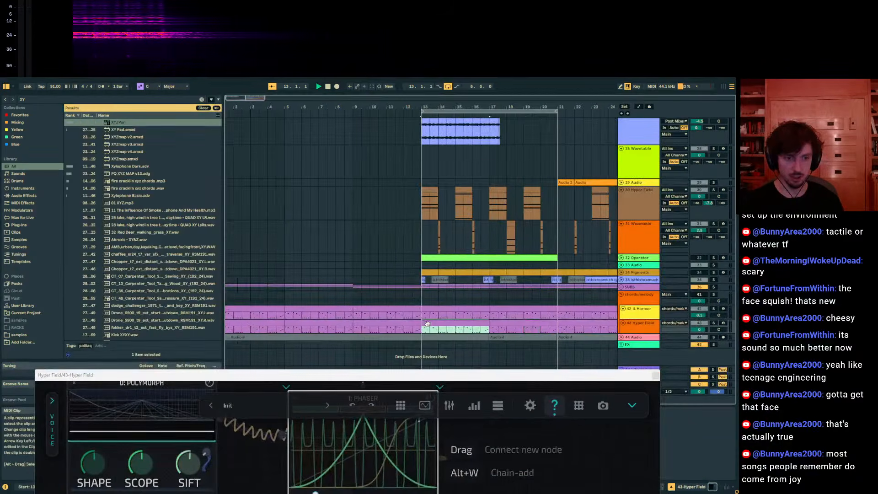
key(space)
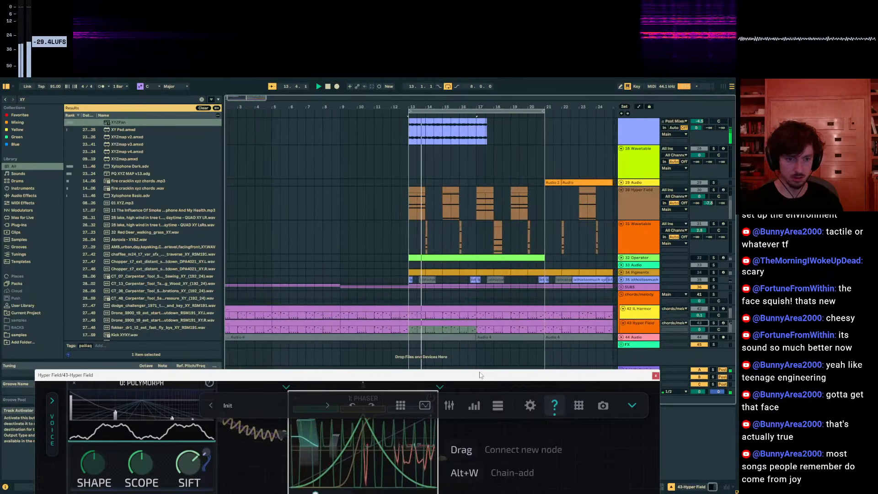
drag(481, 374, 474, 403)
click(650, 403)
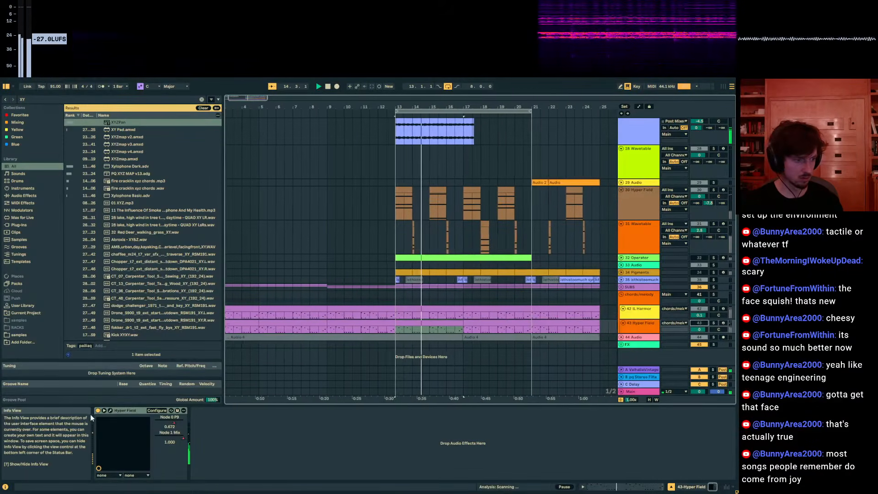
Show the devices on the 25 Audio (Bounce) track and stop playback.
scroll(463, 237, up, 3)
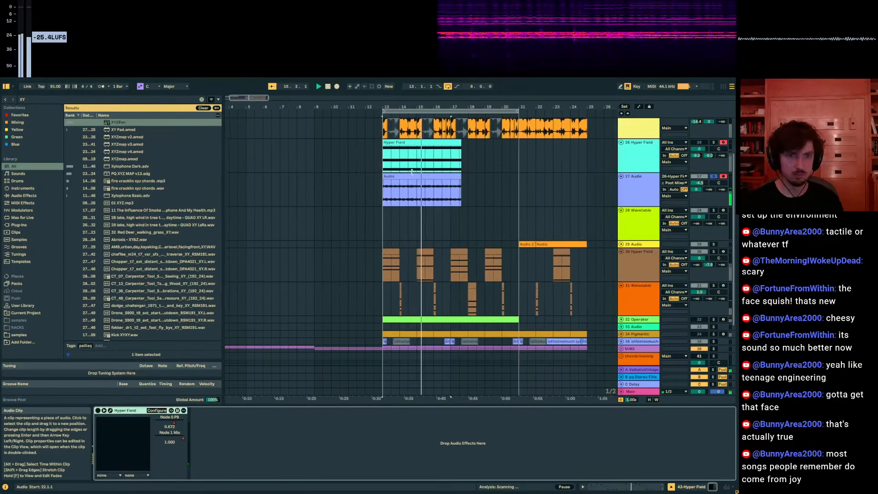
scroll(439, 206, up, 2)
click(415, 176)
key(space)
scroll(458, 227, up, 1)
scroll(489, 234, down, 2)
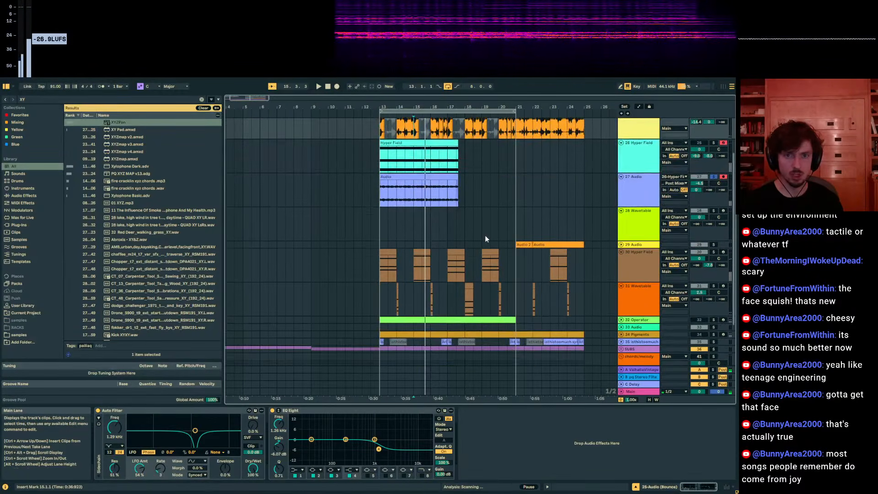
Open XYZPan on 27 Audio and set X to 0.032, Y to -0.036, Z to 0.120, X modulation depth to 0.528 and Doppler to 810 ms.
key(Tab)
key(Tab)
click(391, 216)
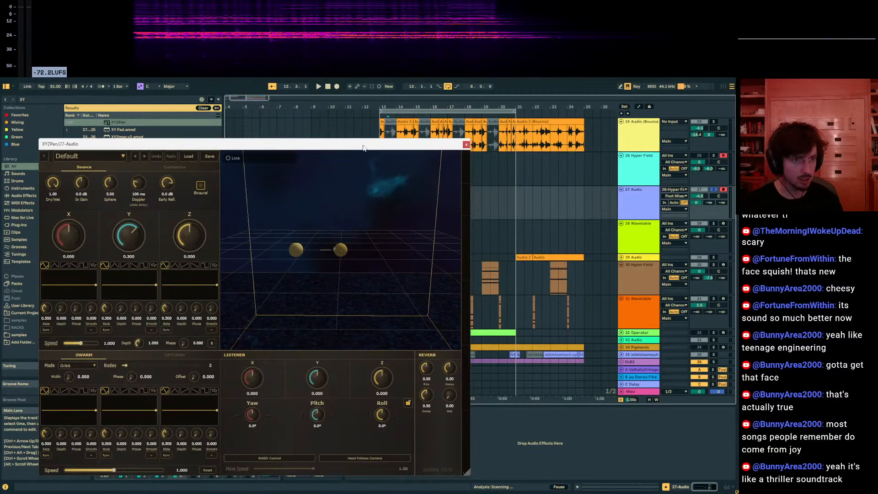
drag(363, 148, 434, 139)
key(space)
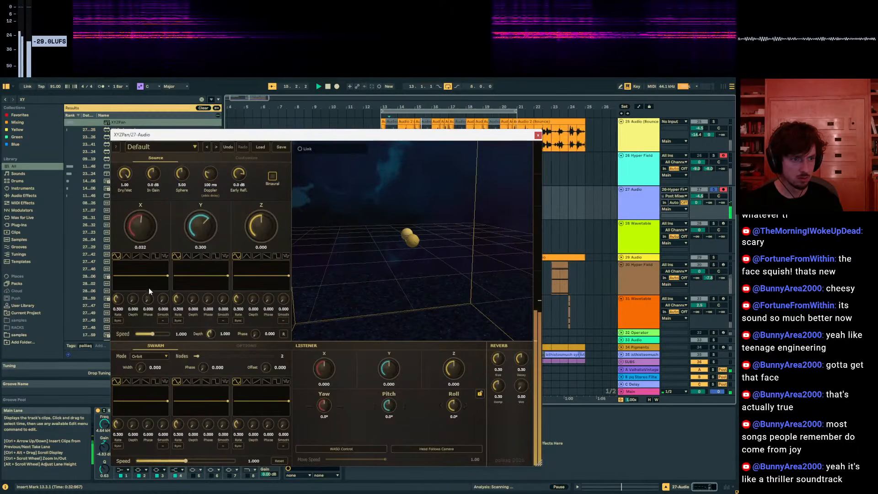
drag(210, 174, 223, 151)
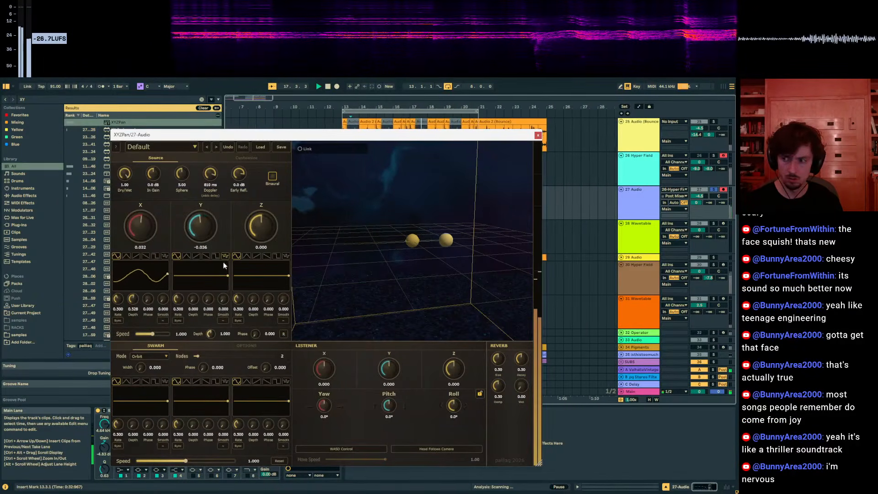
drag(263, 227, 263, 220)
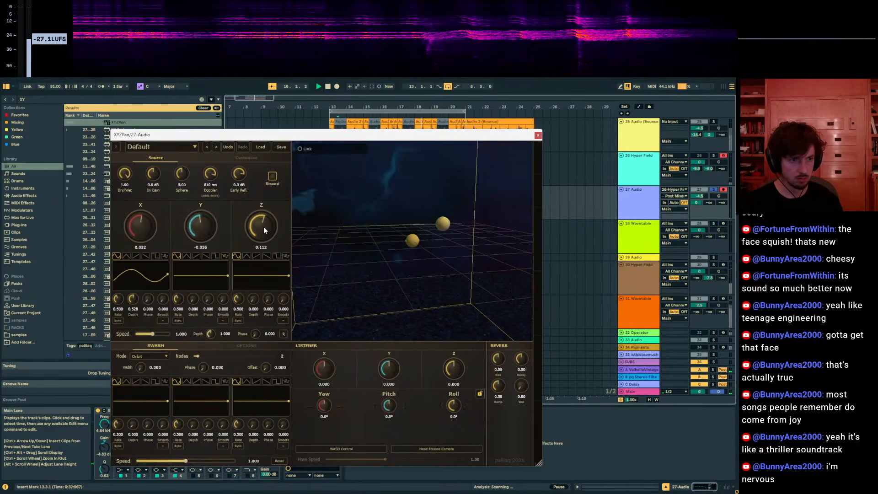
Loop the span of the recorded clip on 27 Audio from bar 13, and deactivate the Hyper Field plugin on track 26.
drag(306, 141, 334, 303)
key(space)
scroll(499, 194, up, 3)
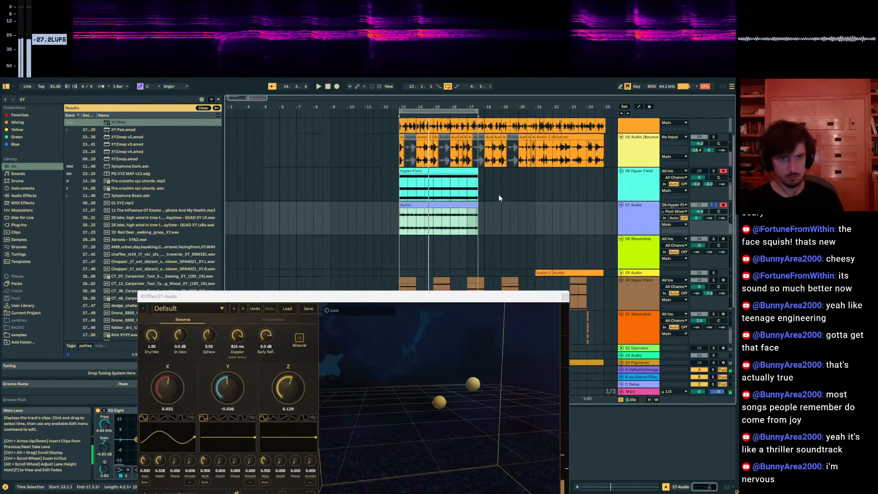
click(650, 199)
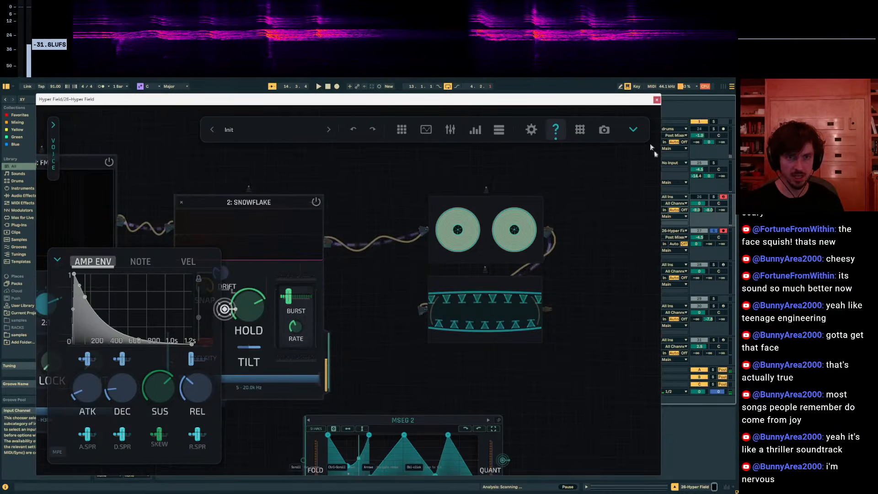
drag(634, 99, 876, 205)
click(97, 410)
Play the loop and watch the source nodes in the XYZPan of 27 Audio.
click(426, 231)
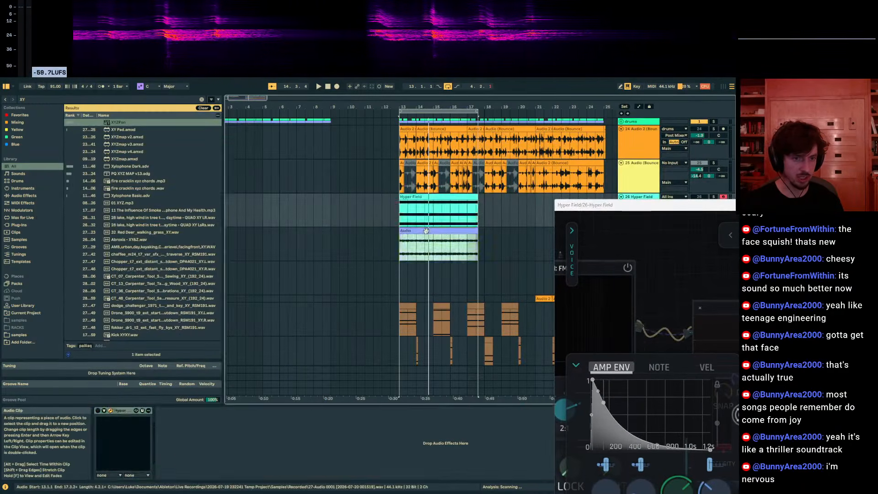
key(space)
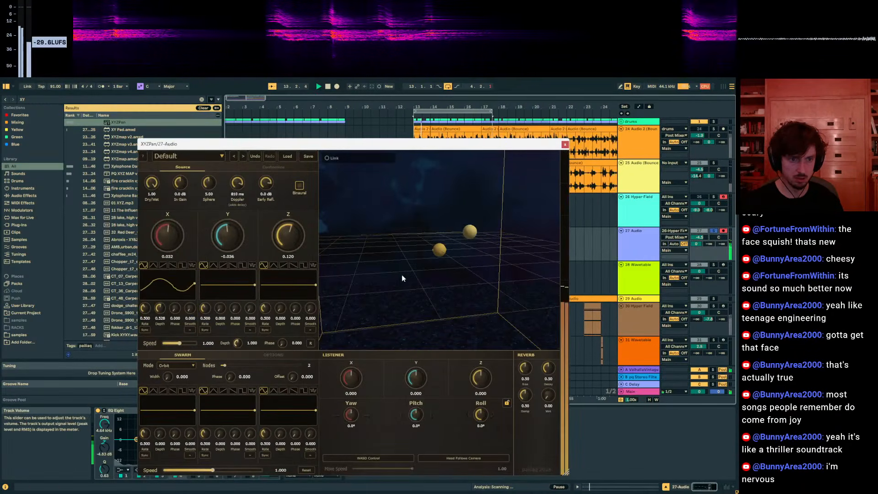
drag(403, 278, 493, 279)
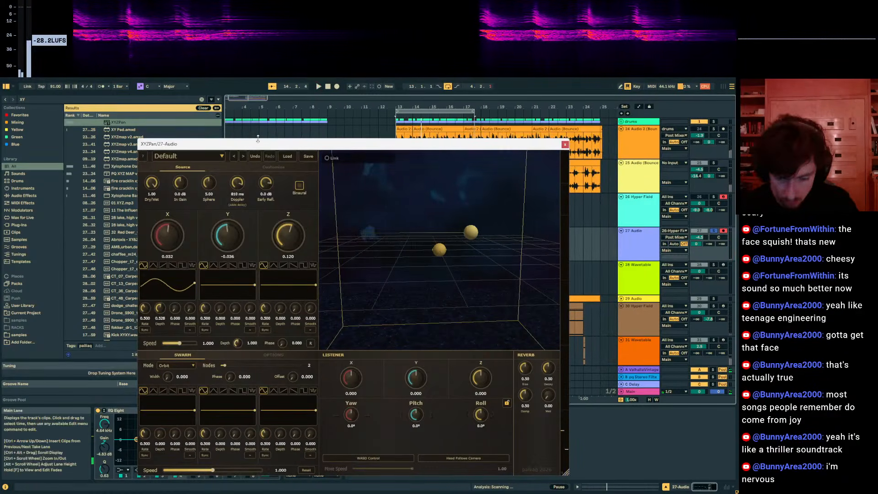
Leave full screen and show the arrangement mixer with the performance impact meters of each track.
key(F11)
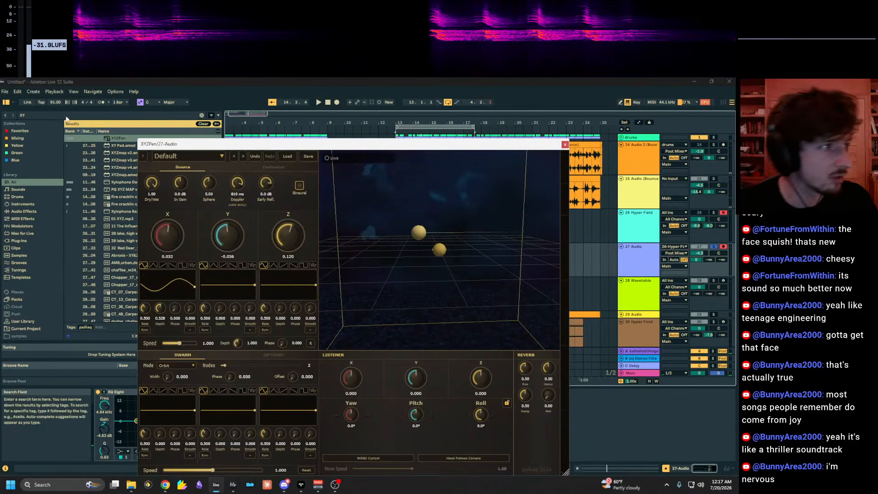
click(75, 92)
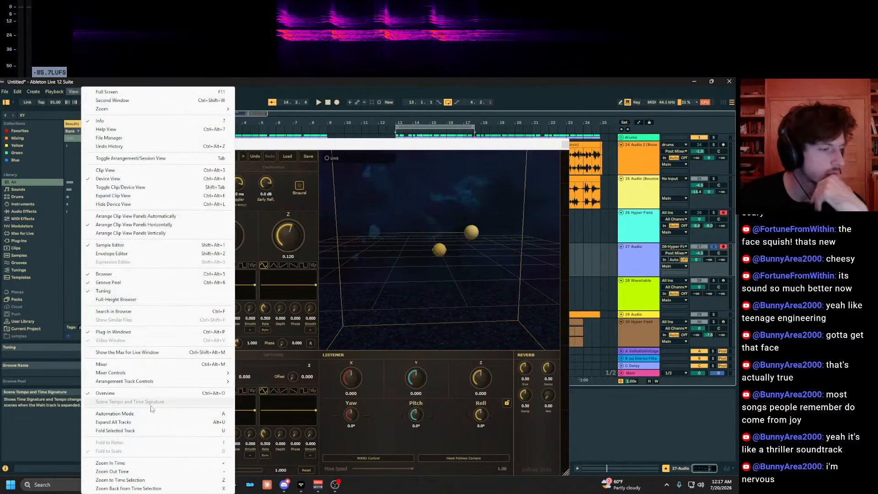
mouse_move(170, 385)
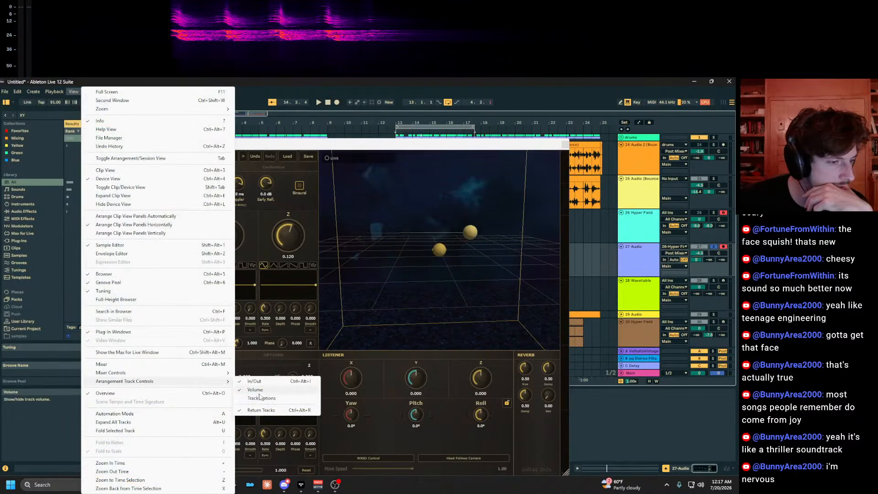
mouse_move(208, 374)
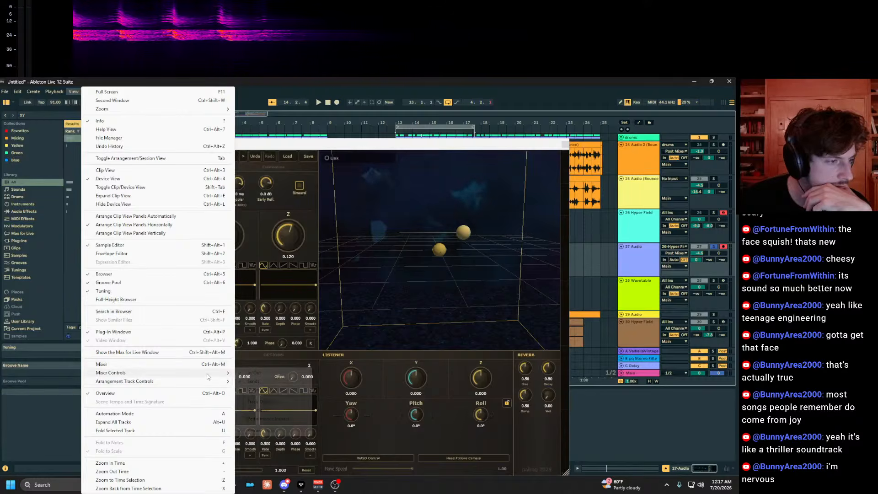
click(267, 418)
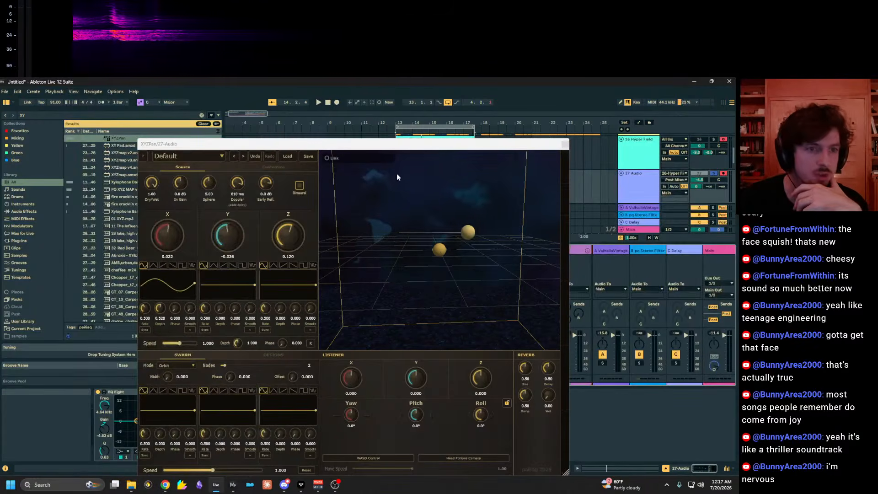
Check the tracks' performance impact in the mixer during playback, examining the 34 Pigments and 30 Hyper Field devices.
drag(384, 146, 254, 452)
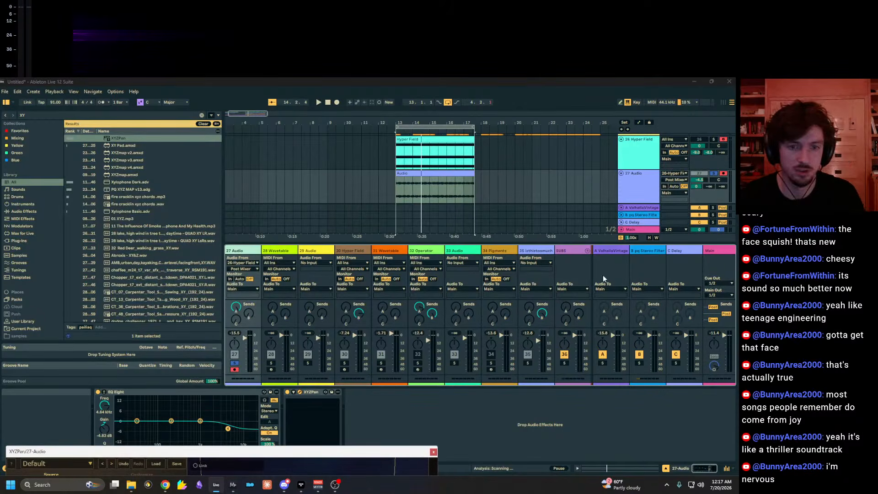
key(space)
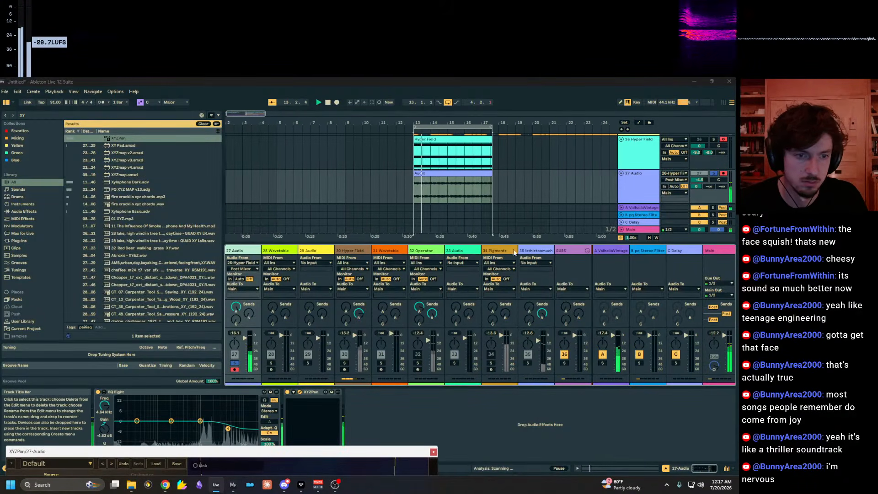
click(499, 251)
click(351, 251)
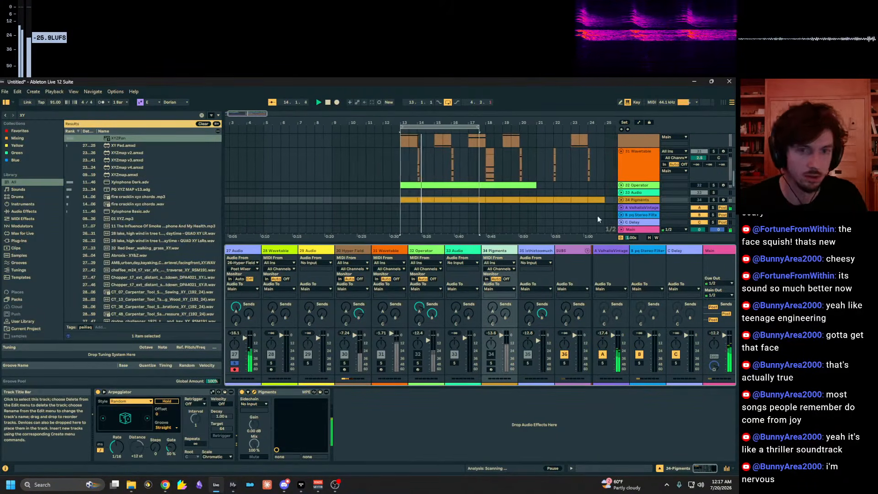
click(579, 158)
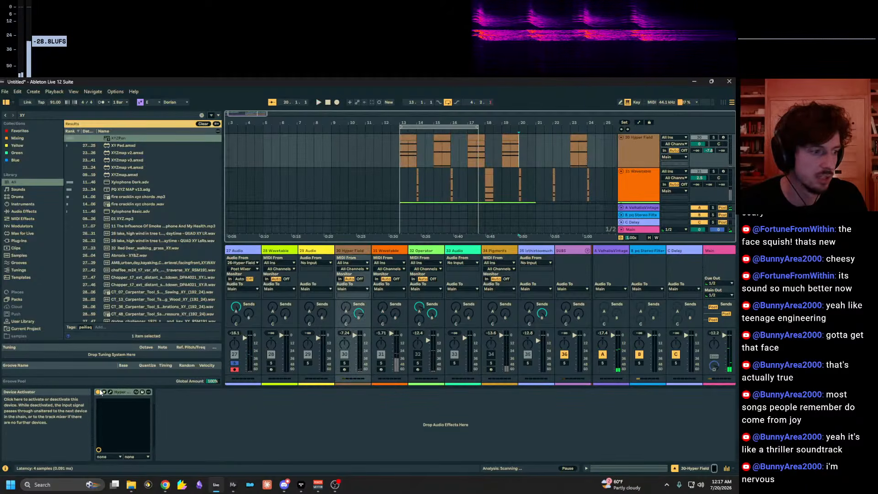
Audition 30 Hyper Field in solo from bar 13, and deactivate its Hyper Field plugin.
click(408, 156)
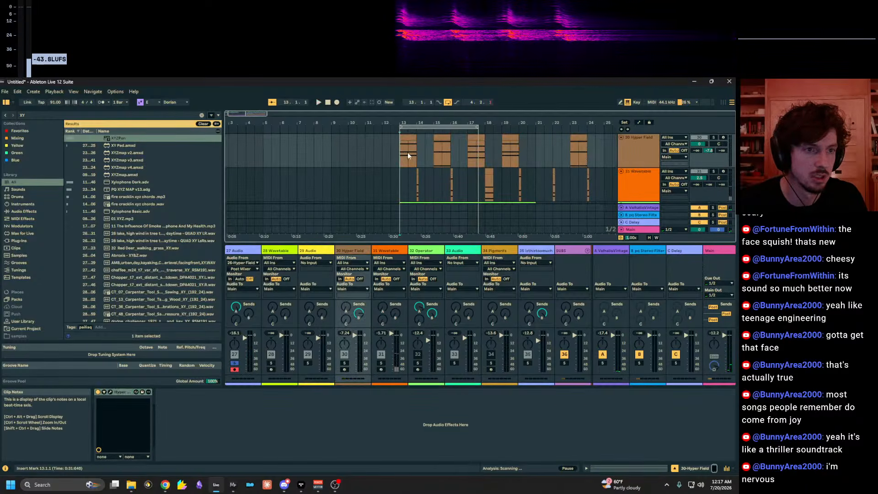
click(714, 138)
key(space)
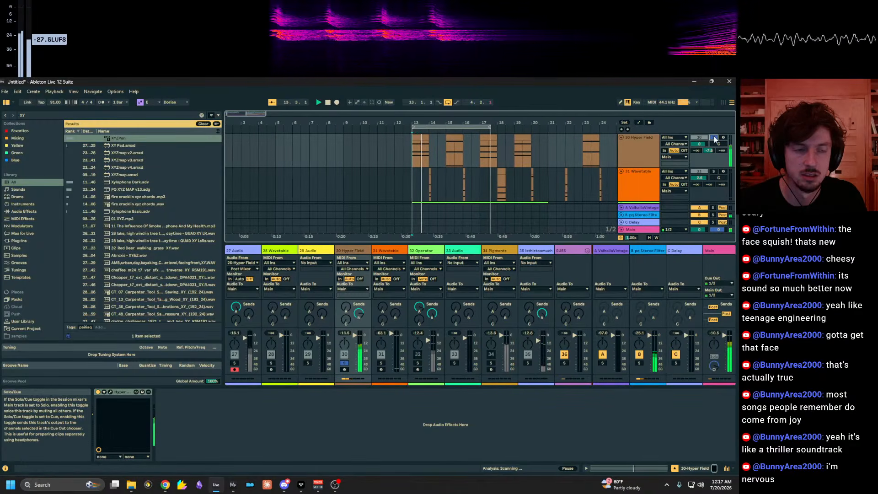
click(714, 138)
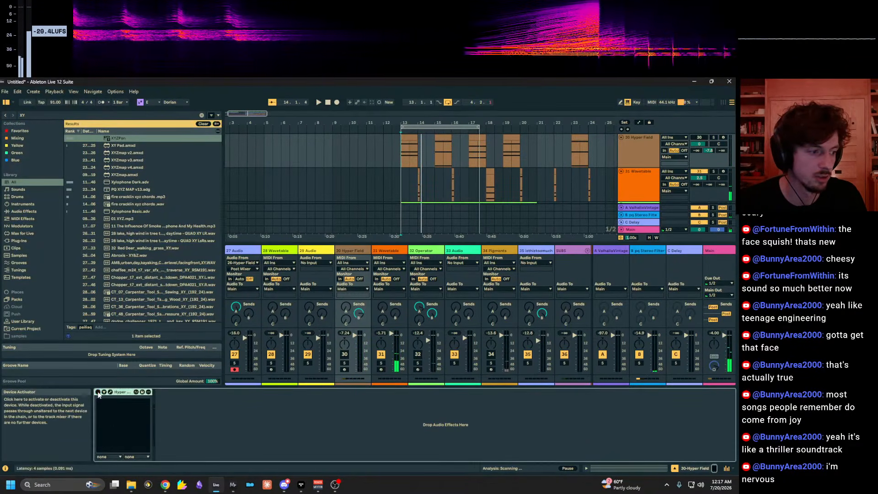
Play the full mix, check the track meters in Session View and return to the arrangement with its mixer hidden.
scroll(422, 164, down, 3)
scroll(423, 164, up, 1)
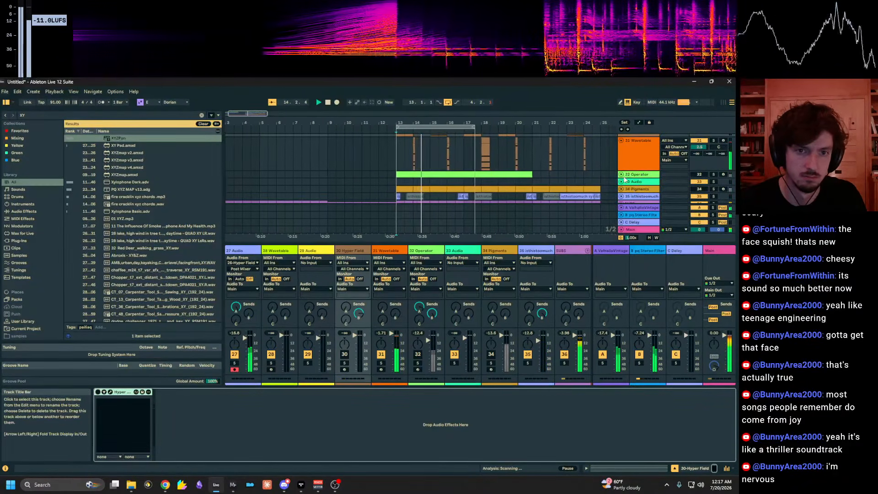
click(599, 188)
key(Tab)
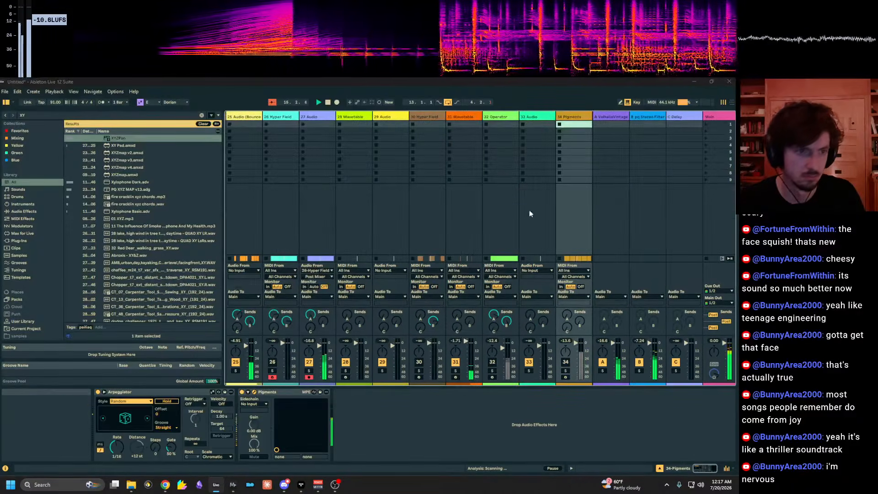
key(Tab)
key(Tab)
key(Tab)
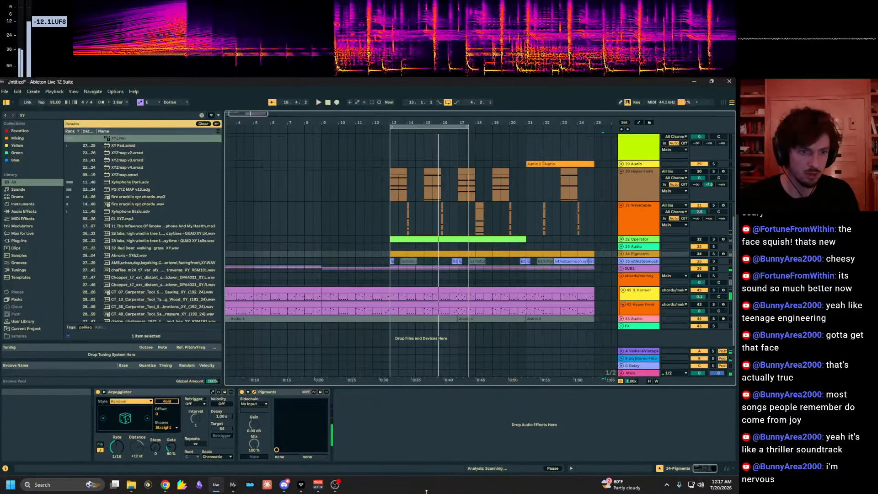
Set XYZPan's swarm on 27 Audio to 6 nodes, width 1.000 and a ramp waveform with depth 1.000 on the first modulator.
scroll(425, 249, up, 5)
click(422, 252)
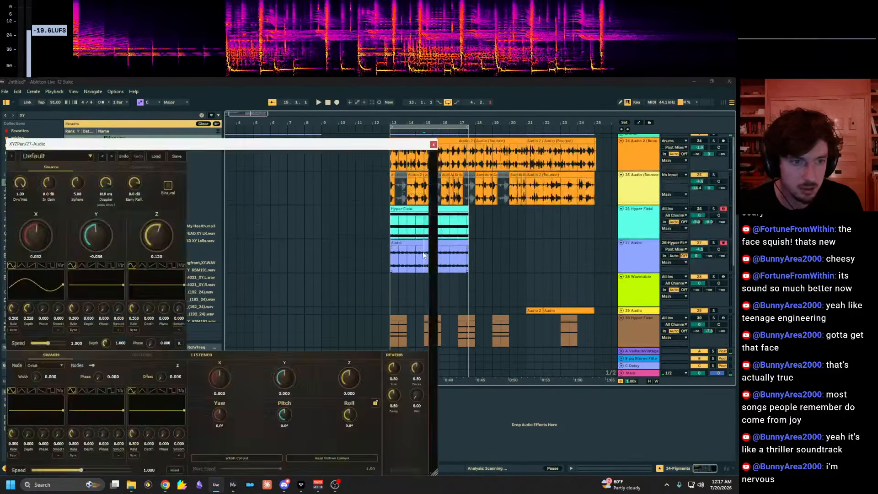
drag(323, 144, 519, 132)
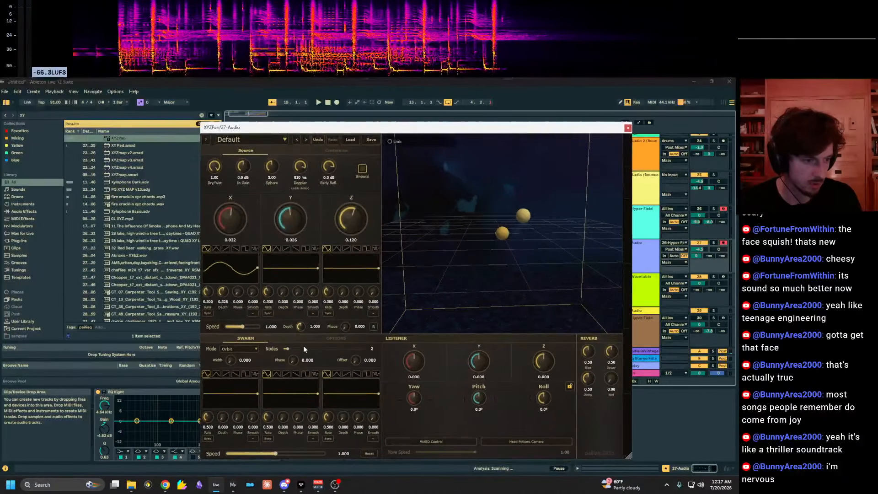
key(space)
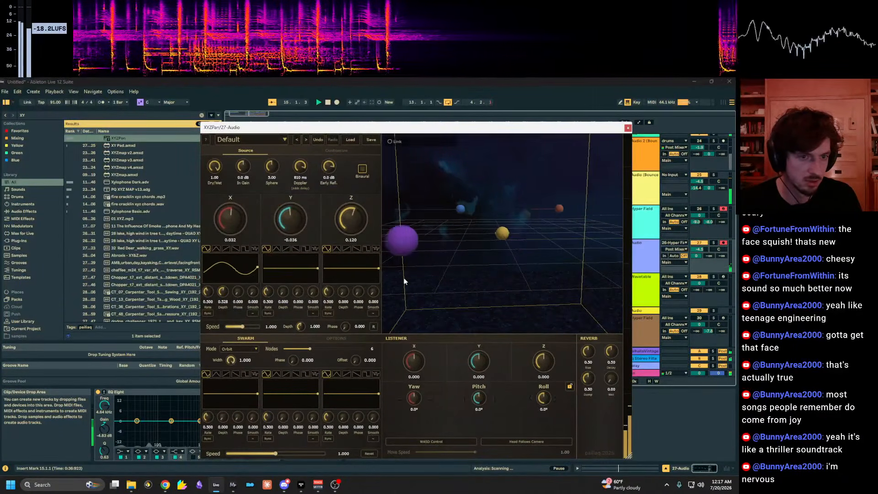
drag(223, 421, 226, 373)
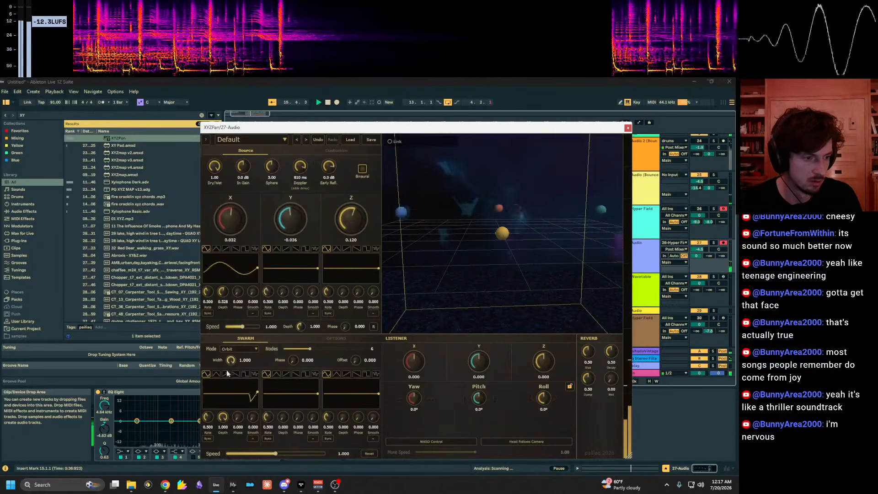
click(226, 374)
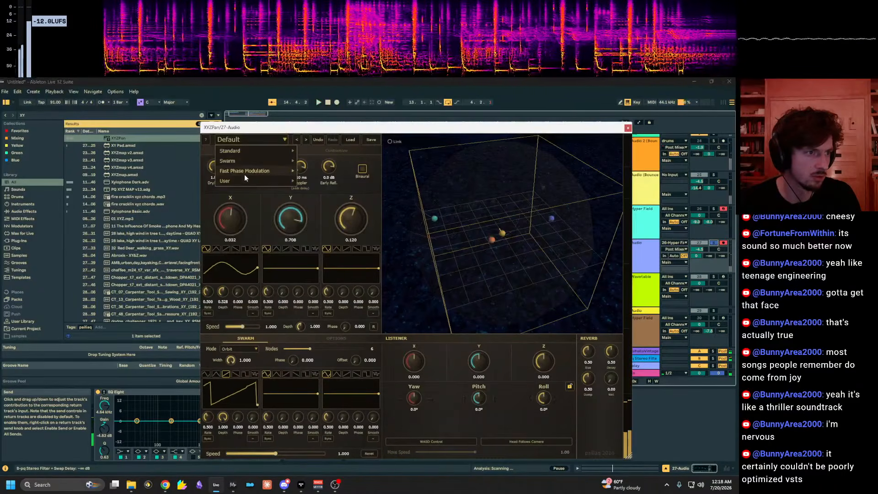
Load the Scatter Cloud swarm preset in XYZPan and set its Doppler to 1000 ms while playing the loop.
mouse_move(240, 160)
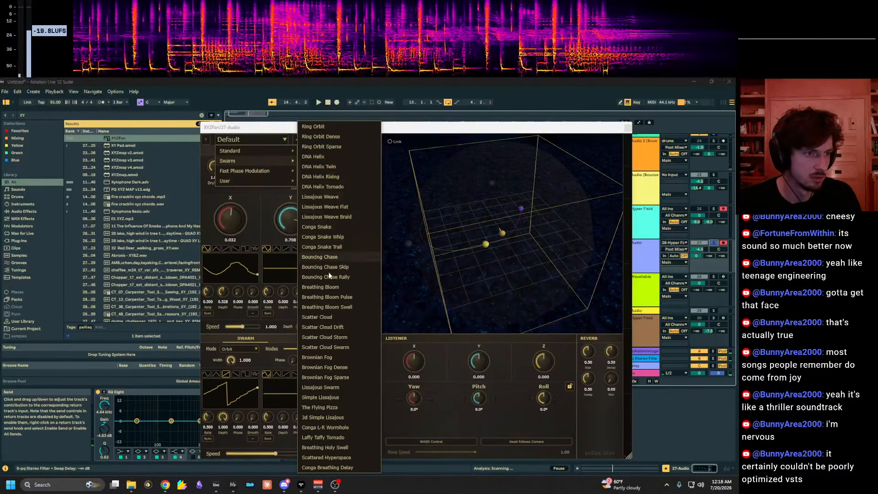
click(327, 317)
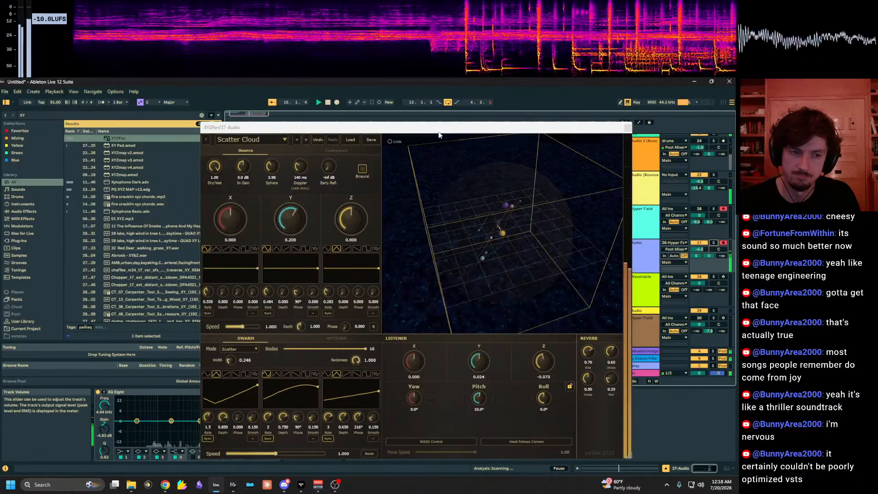
drag(438, 135, 502, 122)
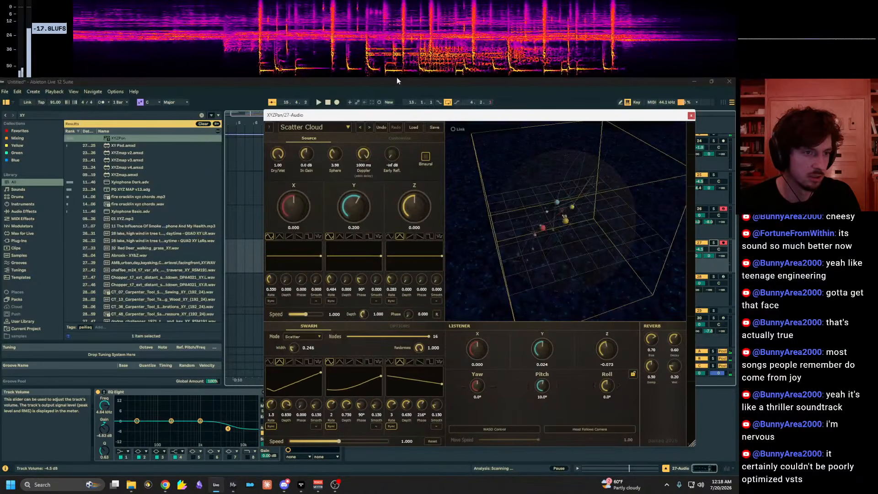
key(space)
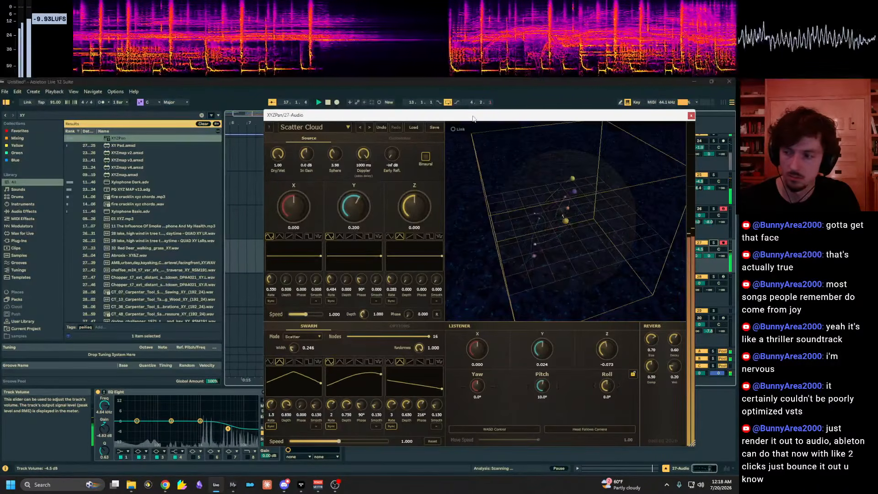
Insert a new audio track below 27 Audio.
drag(474, 119, 369, 396)
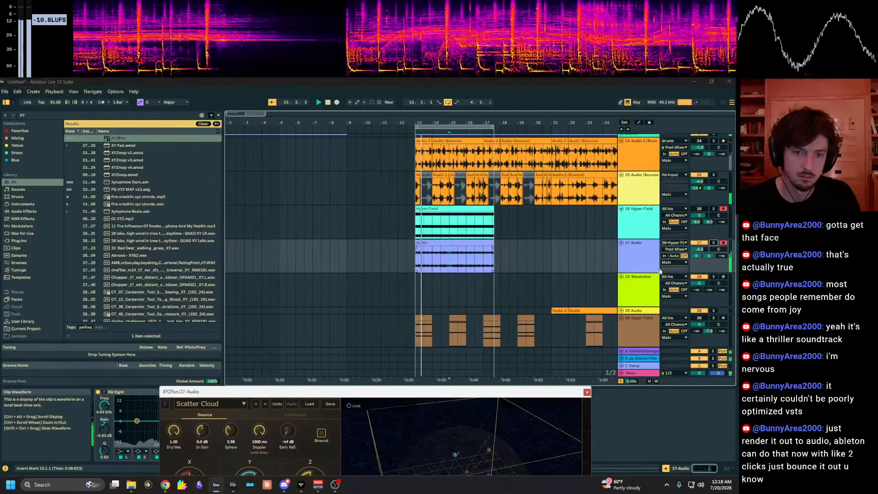
key(ctrl+t)
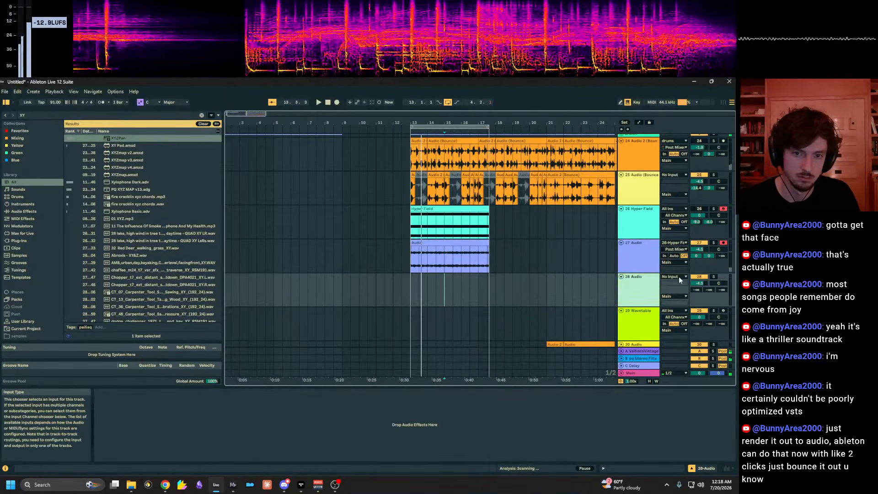
Set 28 Audio's input to 27-Audio, arm it for recording and place the start position at bar 13.
click(679, 277)
click(678, 276)
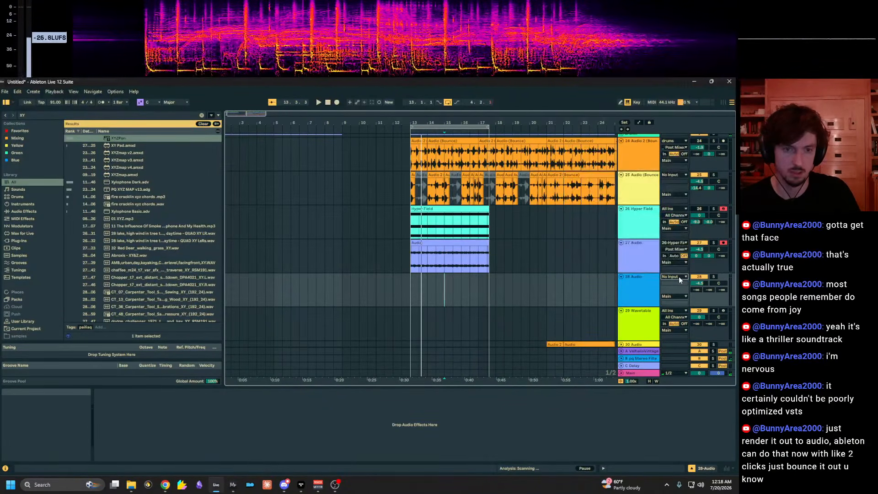
click(679, 276)
click(679, 276)
click(679, 277)
click(518, 291)
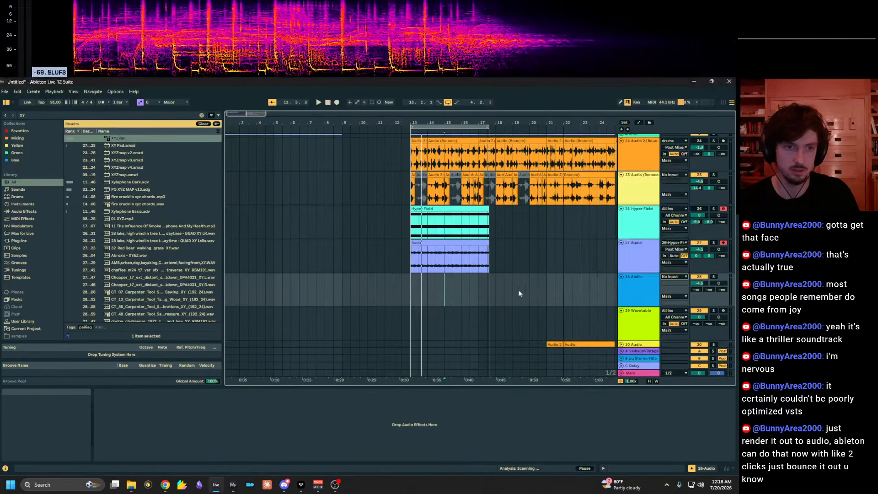
click(408, 287)
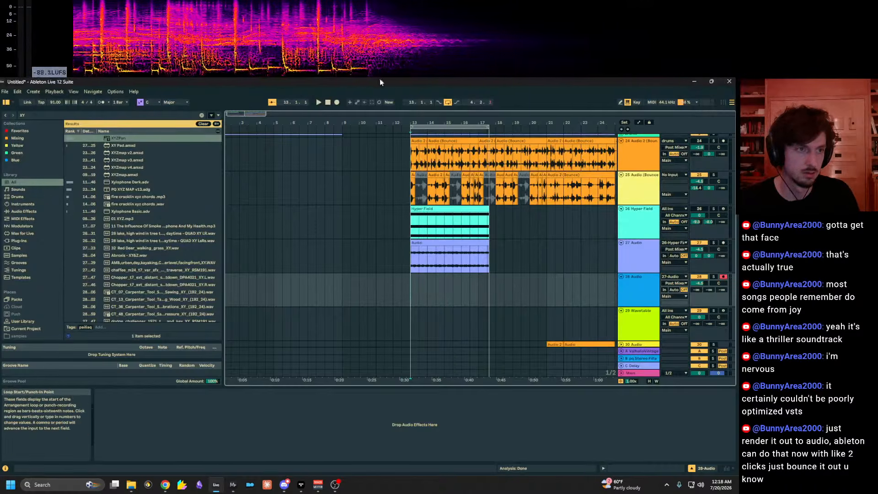
Record the output of 27 Audio onto 28 Audio from bar 13 through the end of the loop.
click(336, 102)
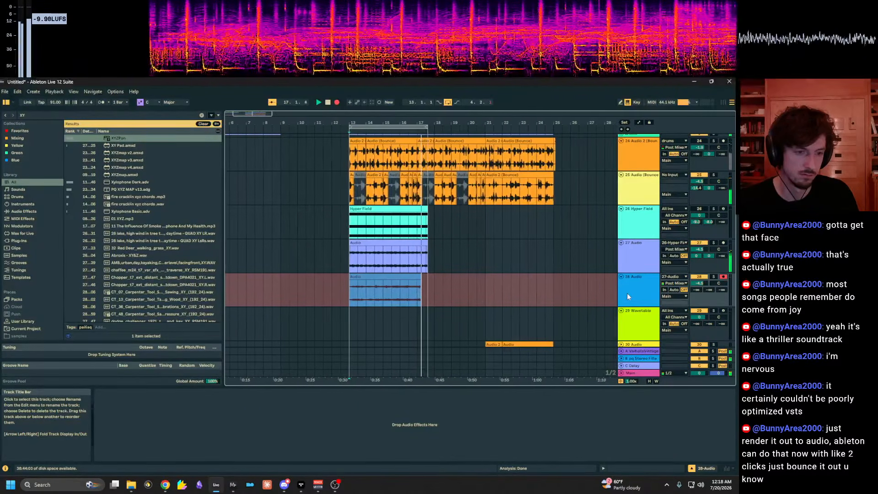
key(space)
click(505, 293)
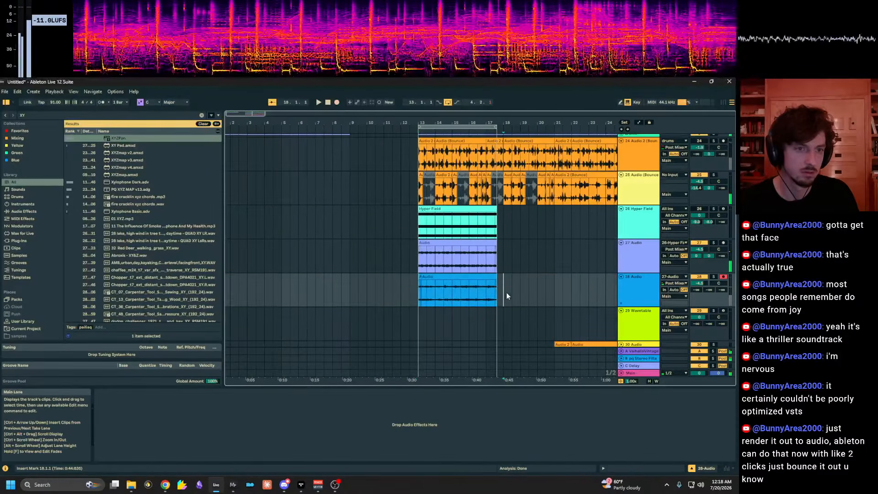
Split the recorded clip on 28 Audio at 17.1.1 and deactivate the tail segment.
drag(487, 293, 462, 295)
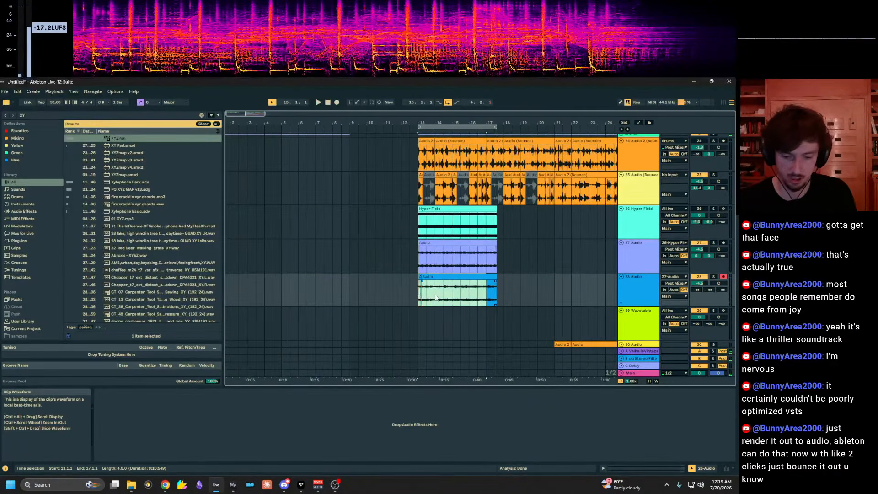
click(476, 279)
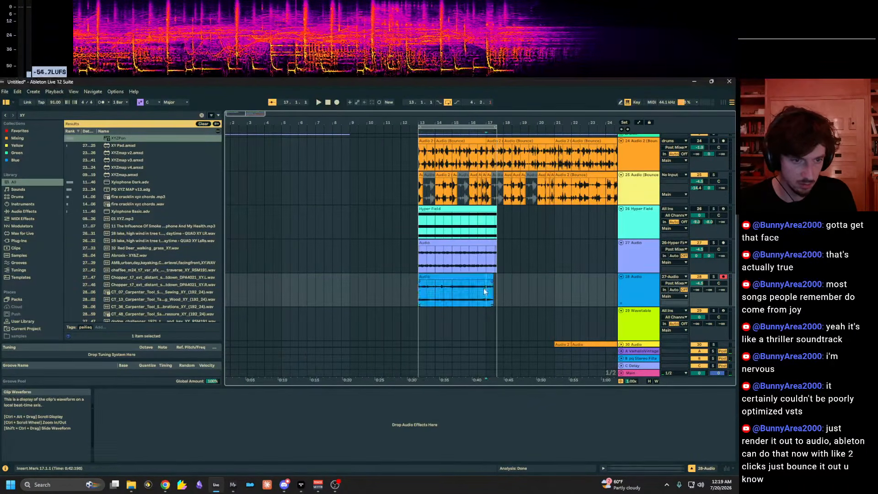
key(ctrl+e)
click(490, 277)
scroll(489, 276, down, 3)
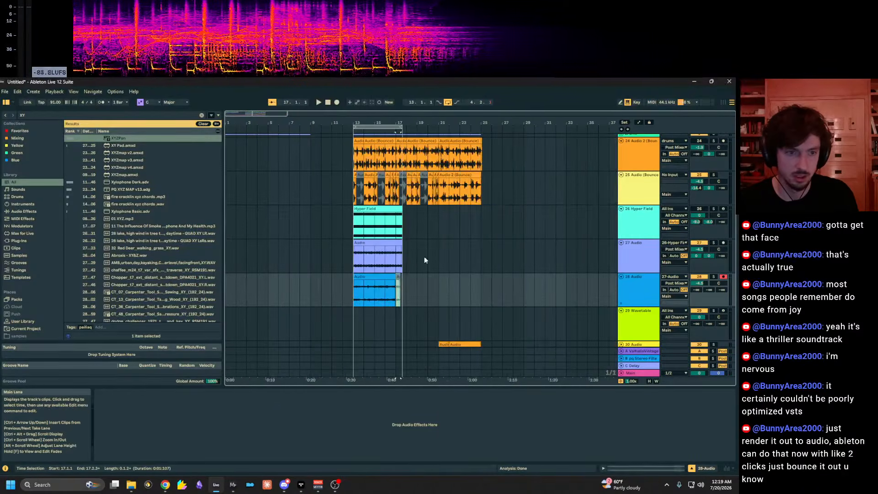
Mute 27 Audio while auditioning the loop and split the recorded clip on 28 Audio at bar 14.
click(397, 260)
click(587, 144)
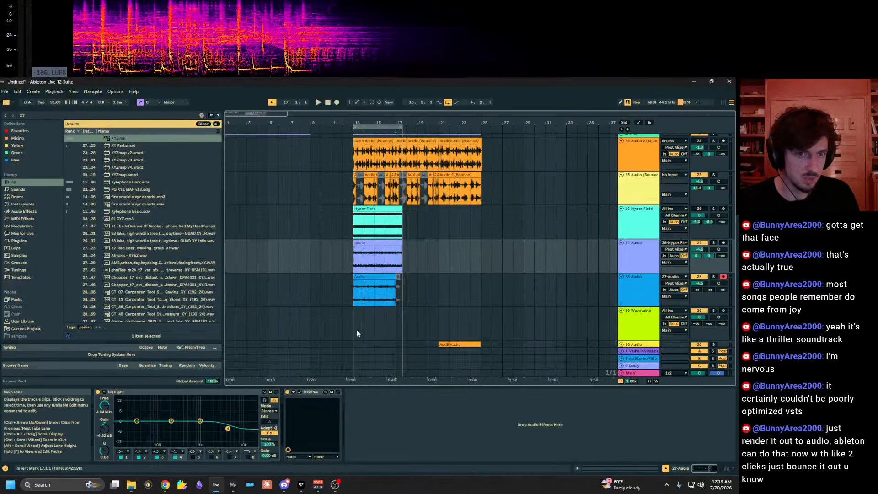
click(370, 276)
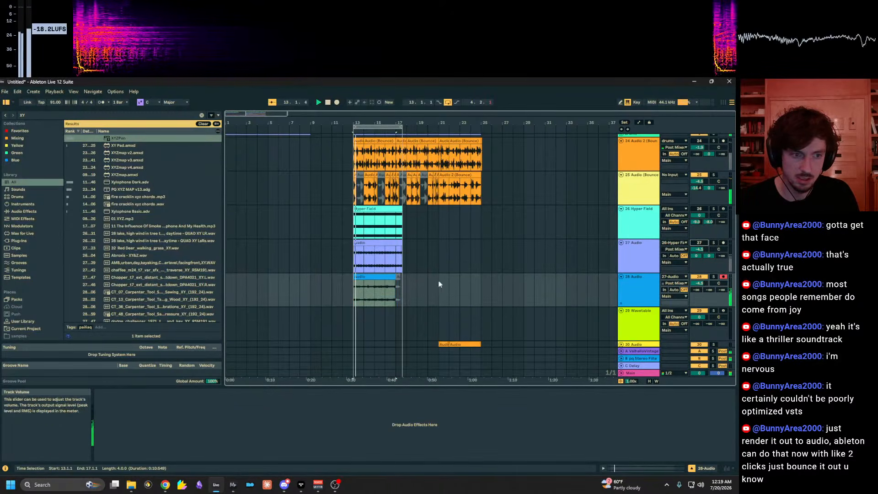
click(364, 295)
key(ctrl+e)
scroll(357, 295, up, 5)
key(space)
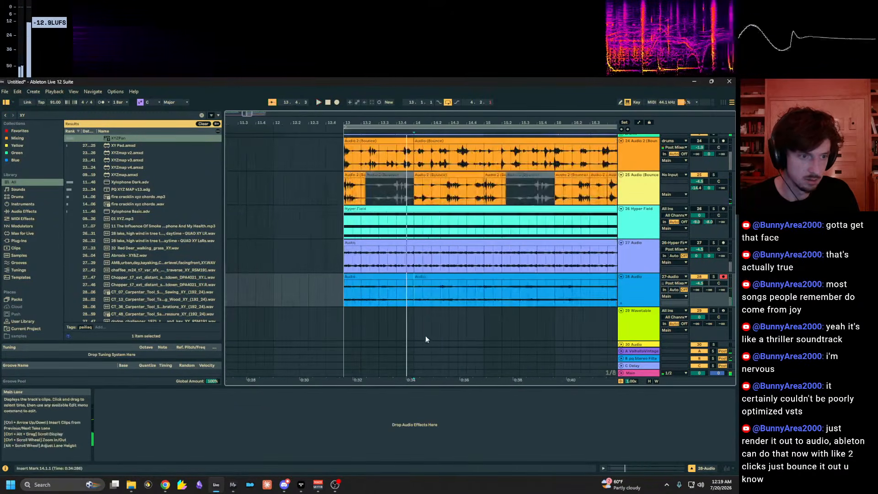
Chop the 28 Audio recording into four active segments separated by gaps and give each a long fade-in.
drag(348, 280, 617, 281)
click(487, 292)
key(ctrl+e)
click(557, 292)
key(ctrl+e)
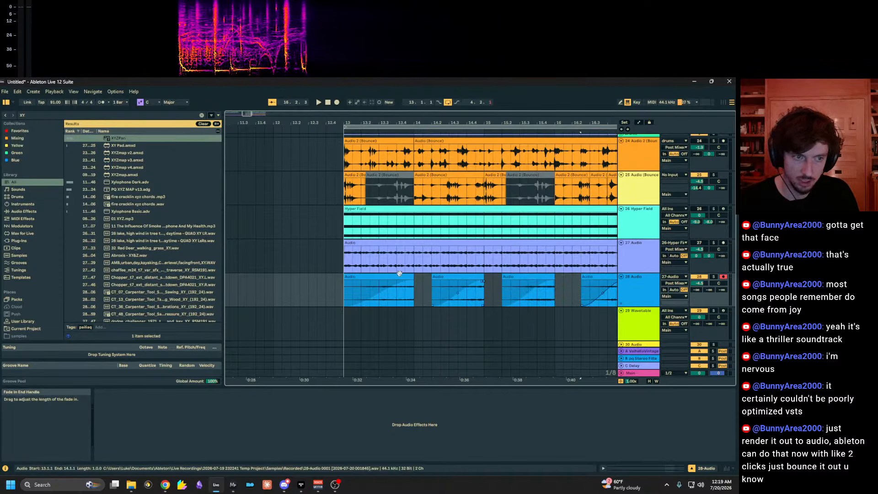
click(334, 290)
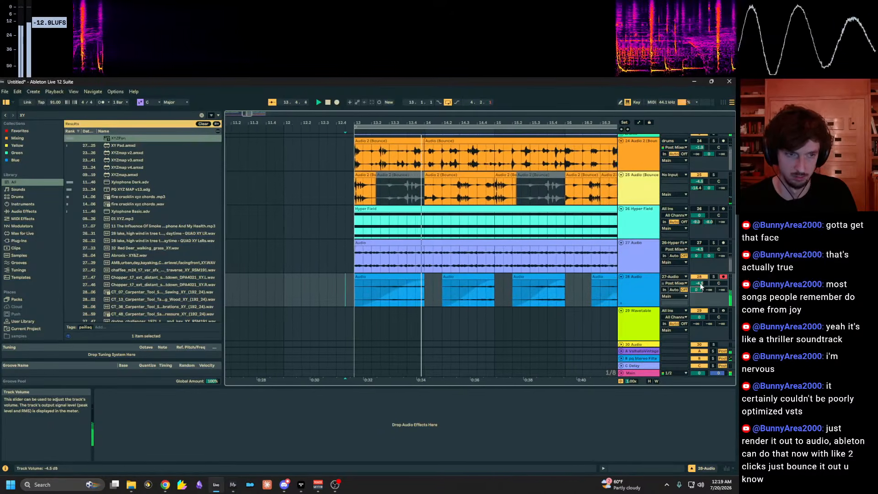
Reset 28 Audio's volume to 0 dB and raise its send to the ValhallaVintageVerb return during playback.
double_click(701, 284)
drag(708, 290, 707, 229)
drag(696, 288, 696, 270)
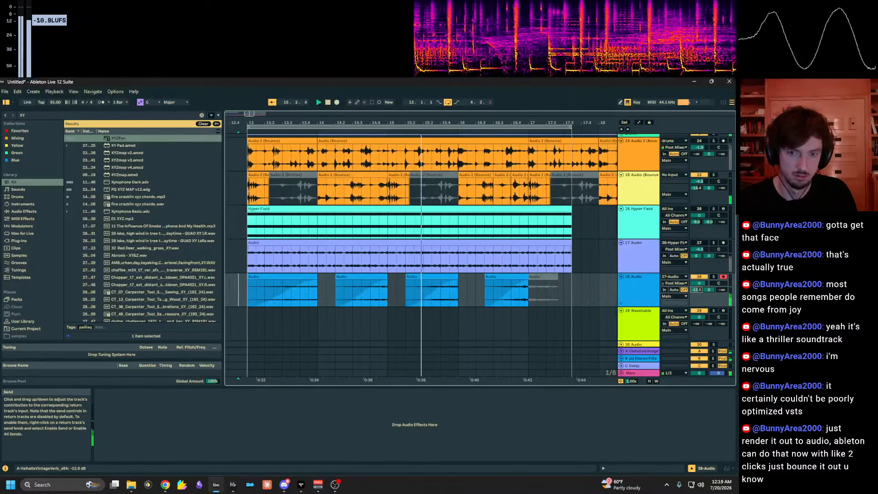
Extend the start of the last active clip on 28 Audio back to bar 16.
click(465, 288)
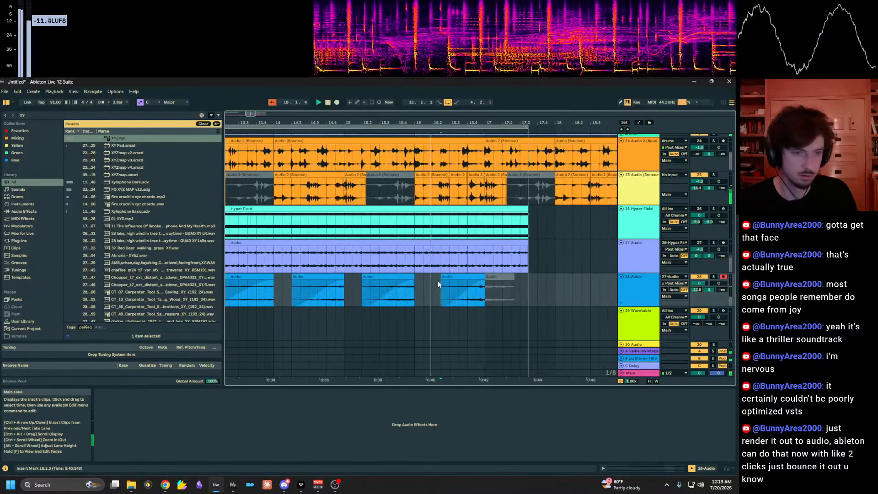
drag(442, 277, 422, 278)
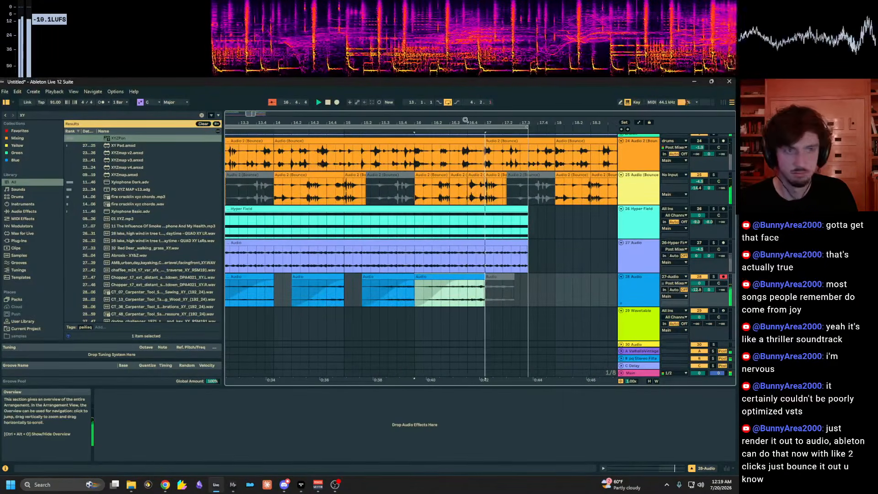
Set the loop to four bars from bar 13 and stretch the last active 28 Audio clip's fade-in across nearly its full length.
drag(465, 122, 559, 109)
click(569, 295)
key(space)
drag(572, 295, 441, 306)
key(ctrl+l)
click(372, 297)
key(space)
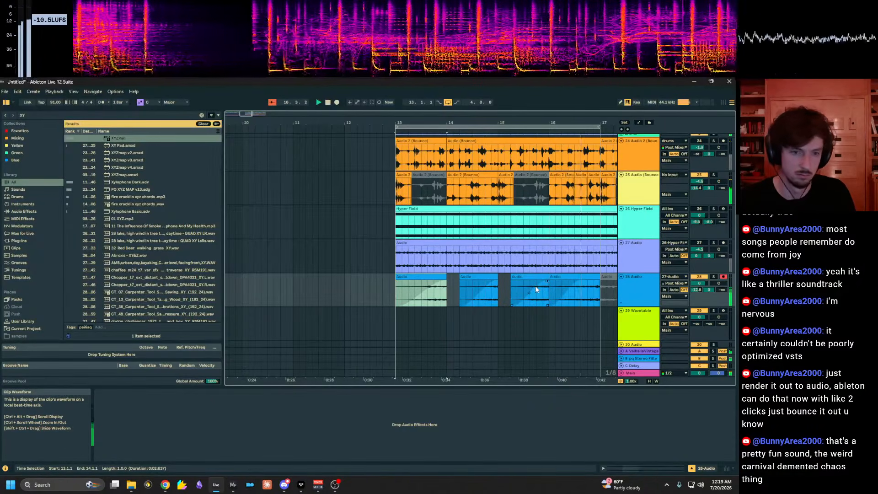
drag(549, 281, 597, 281)
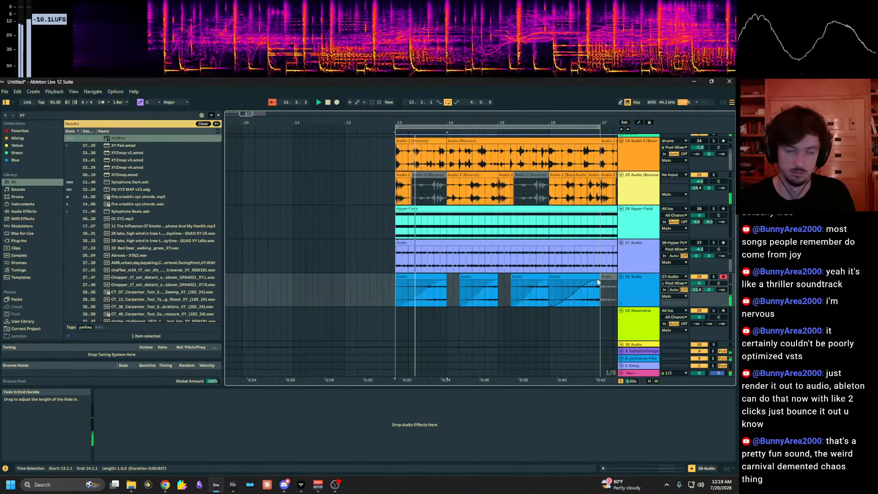
Listen to the loop while reviewing both Hyper Field tracks and 32 Wavetable, and stop playback.
scroll(577, 256, up, 1)
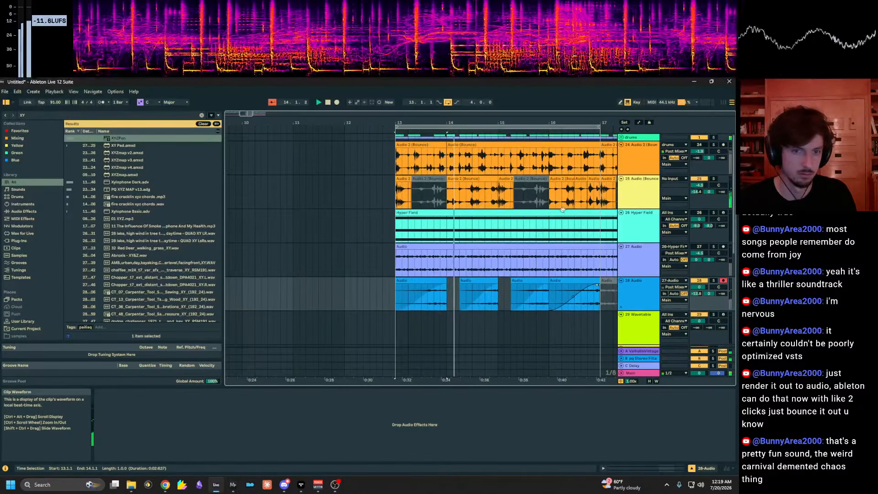
click(561, 230)
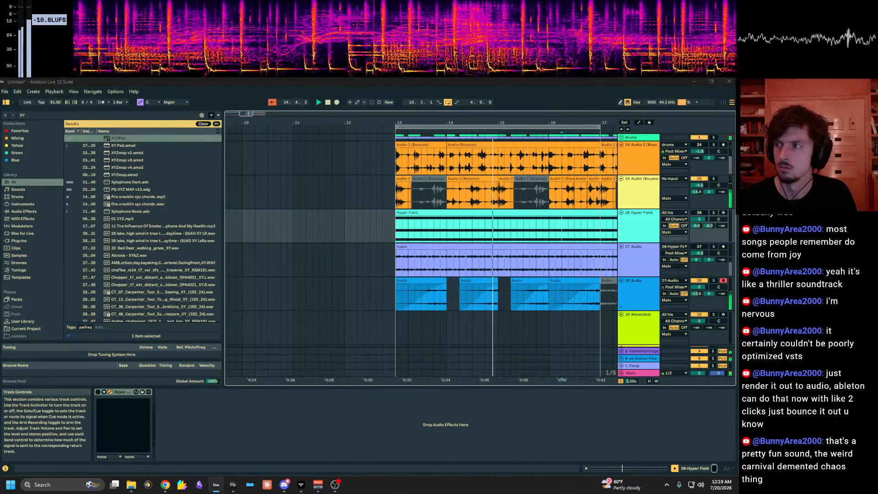
scroll(549, 265, down, 5)
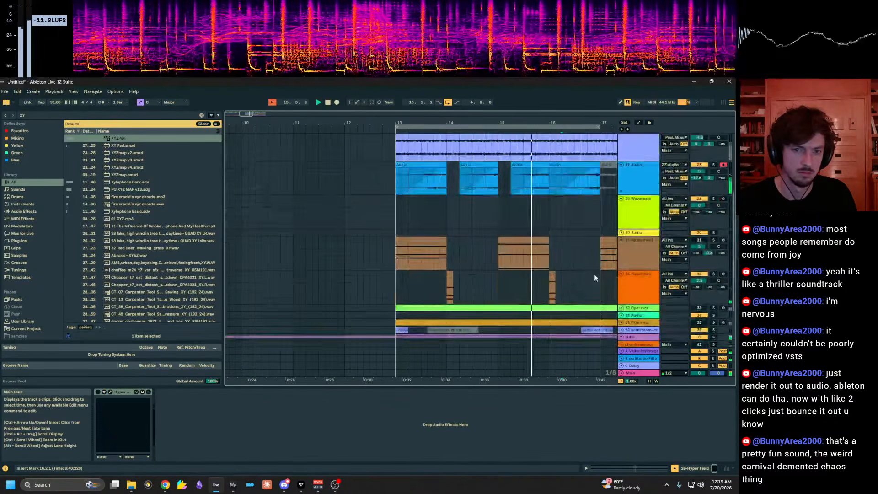
click(635, 261)
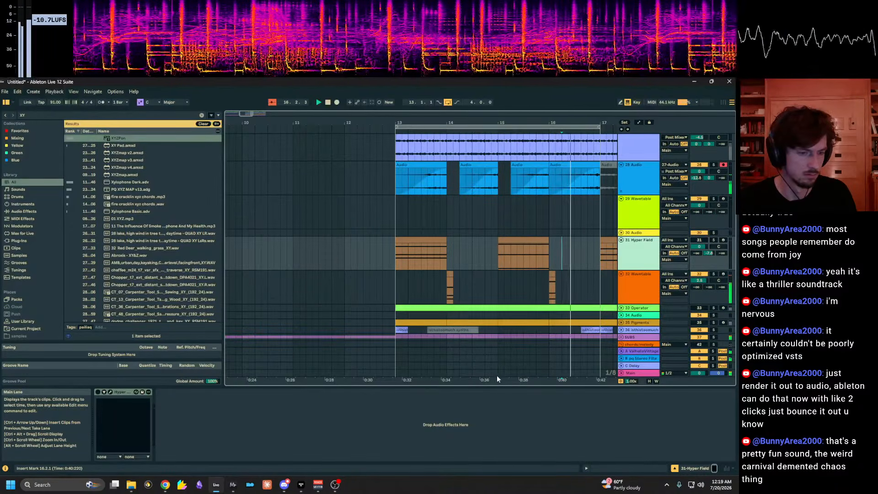
scroll(498, 374, down, 2)
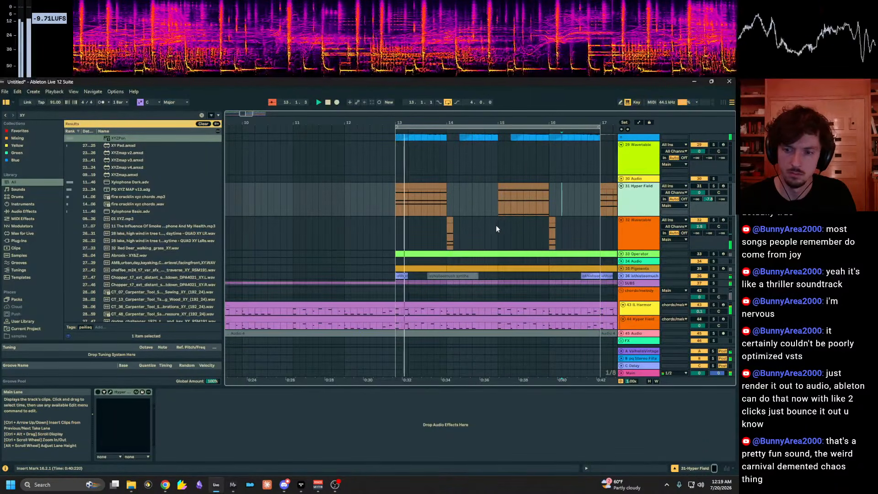
click(487, 230)
key(space)
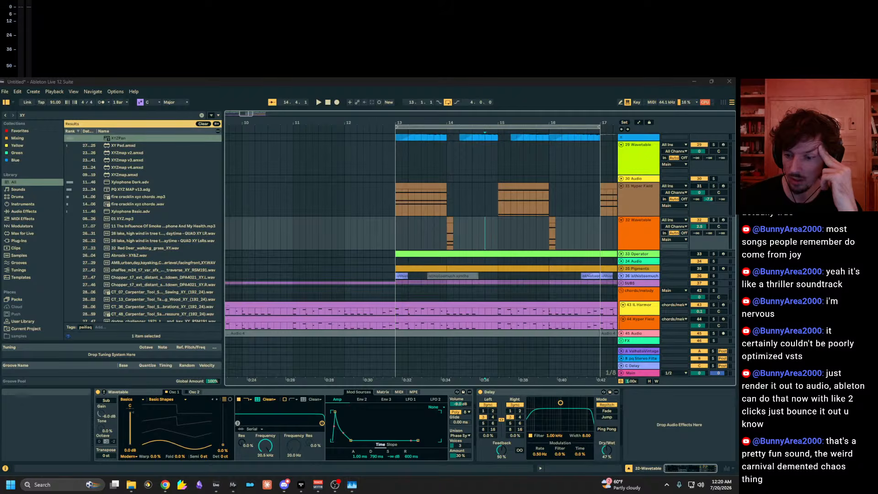
key(super+d)
key(super+d)
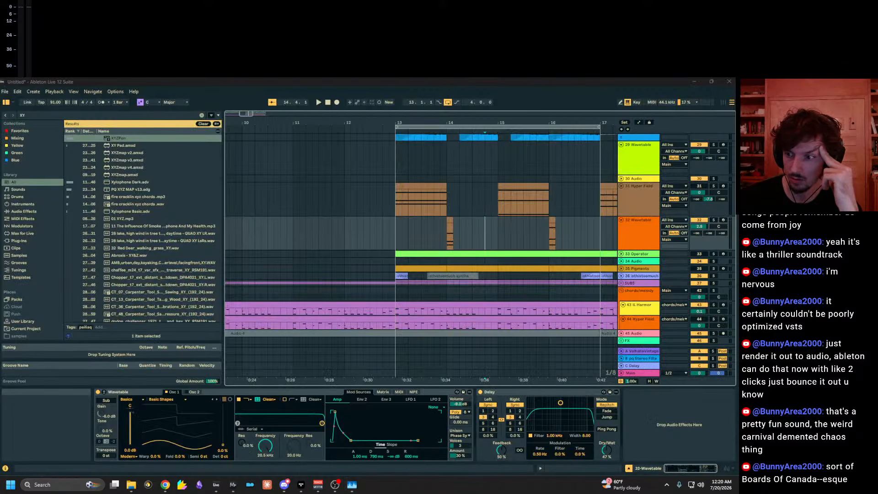
Play the loop from bar 13 and bend the fade-in curves of the first two clips on 28 Audio.
click(395, 232)
scroll(384, 226, down, 2)
scroll(479, 244, up, 10)
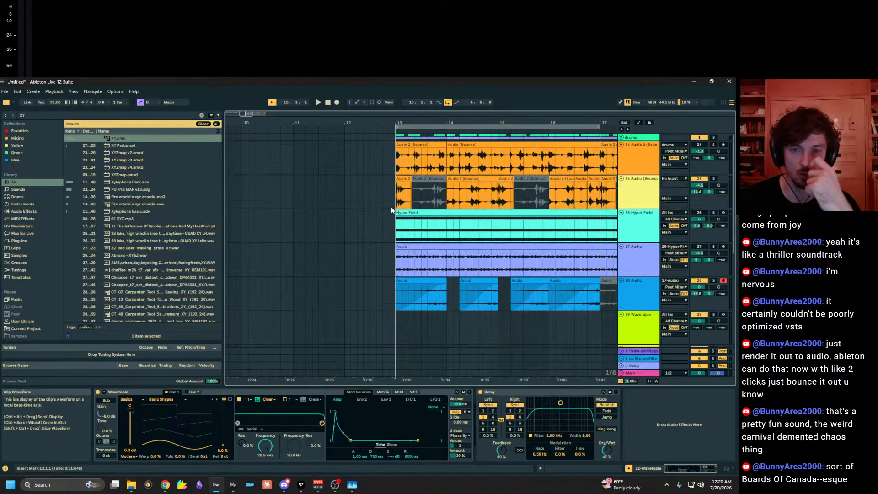
click(384, 216)
key(space)
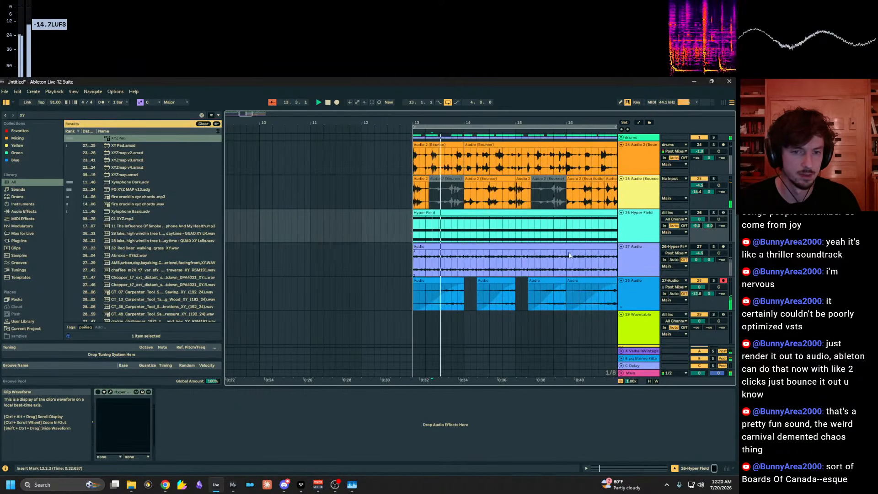
drag(442, 299, 445, 300)
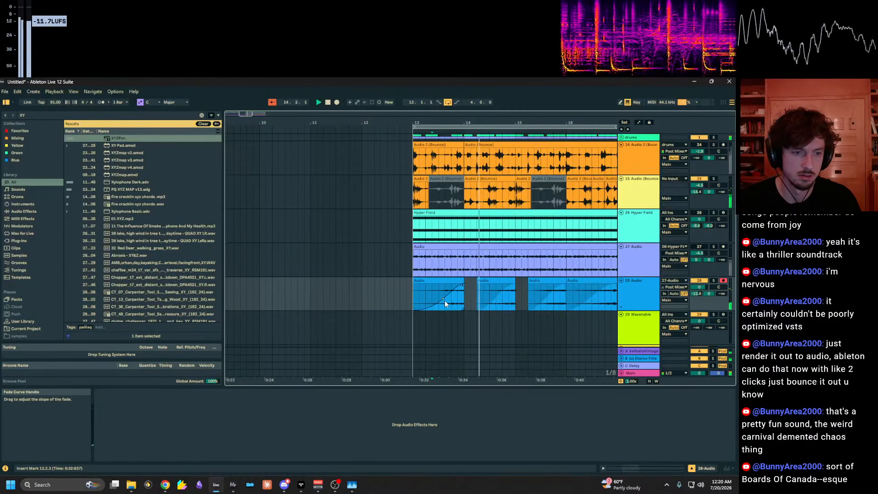
click(490, 280)
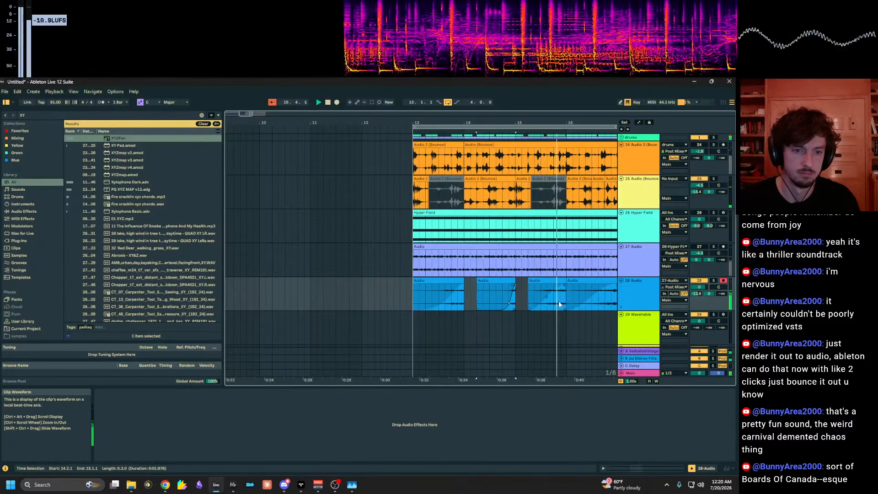
Listen to the loop while checking the 28 Audio clips from bar 13 to 17 and the devices on 27 Audio.
drag(565, 122, 496, 120)
scroll(564, 285, down, 2)
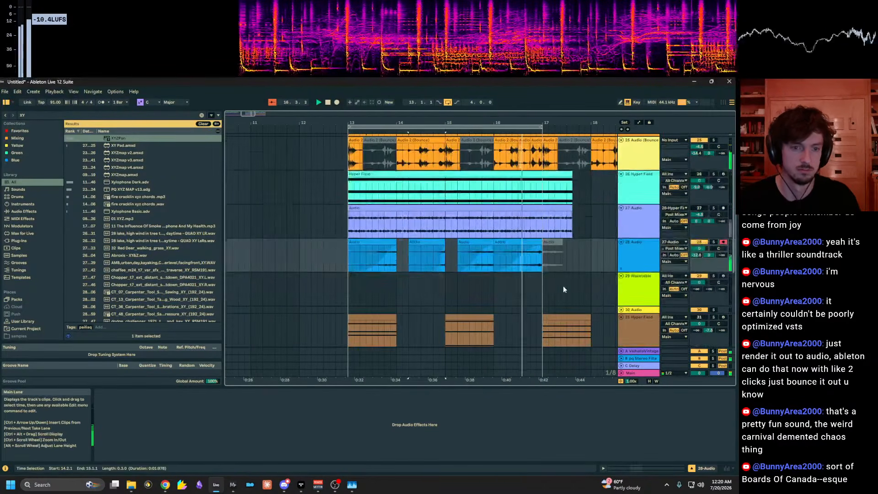
drag(545, 252, 339, 255)
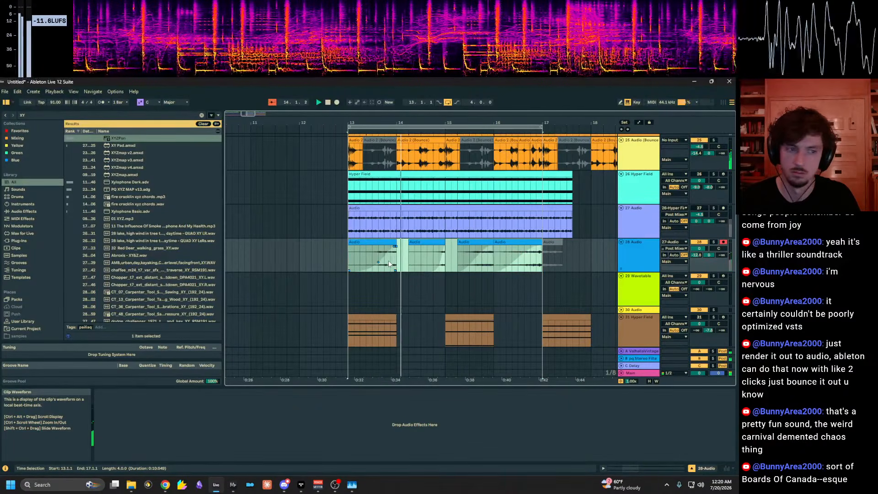
click(645, 235)
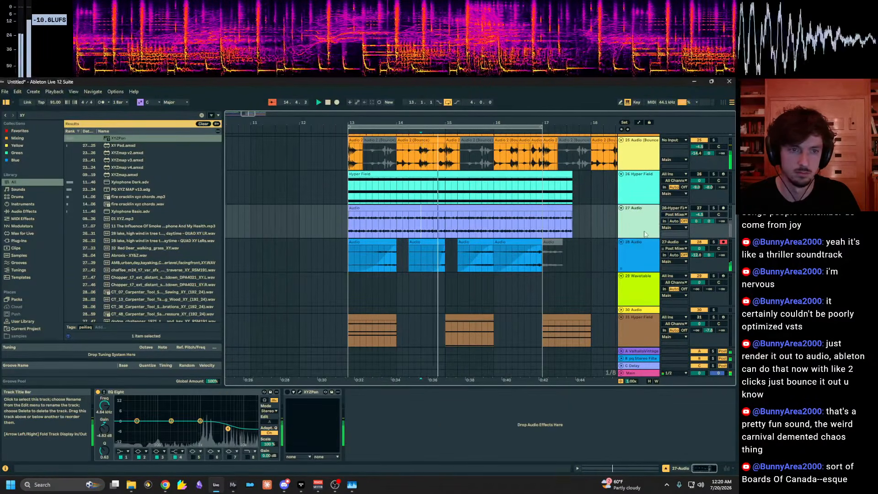
scroll(640, 220, up, 2)
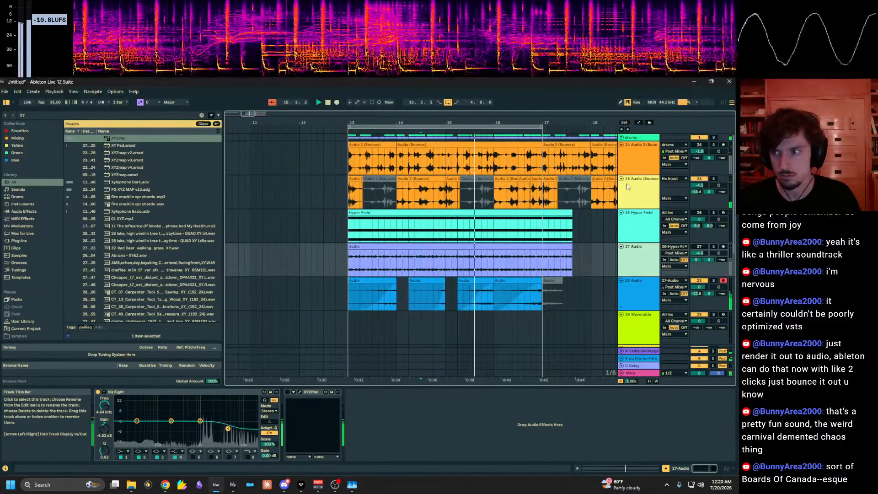
scroll(636, 206, down, 3)
click(651, 239)
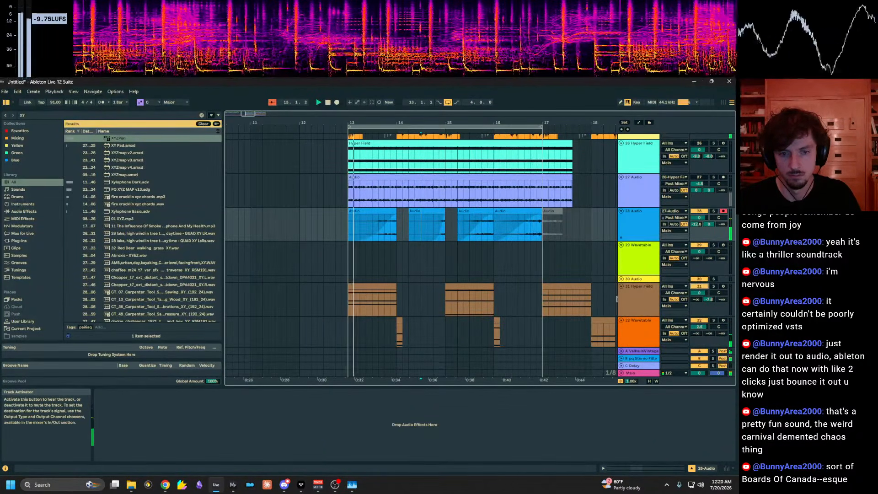
Show the device chain of 31 Hyper Field and restart playback from just before bar 13.
click(630, 300)
click(117, 392)
key(space)
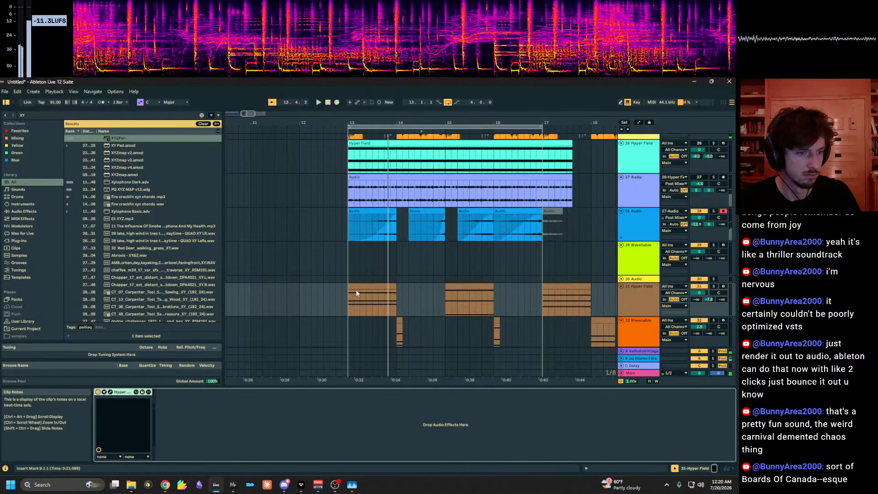
click(342, 294)
key(space)
scroll(624, 280, down, 2)
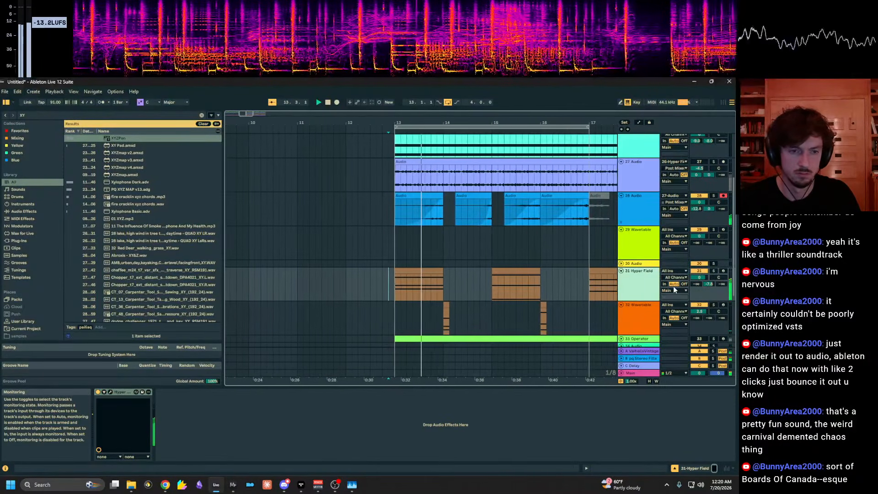
Insert an audio track below 31 Hyper Field, take its input from that track, arm it and start recording.
key(ctrl+t)
click(676, 305)
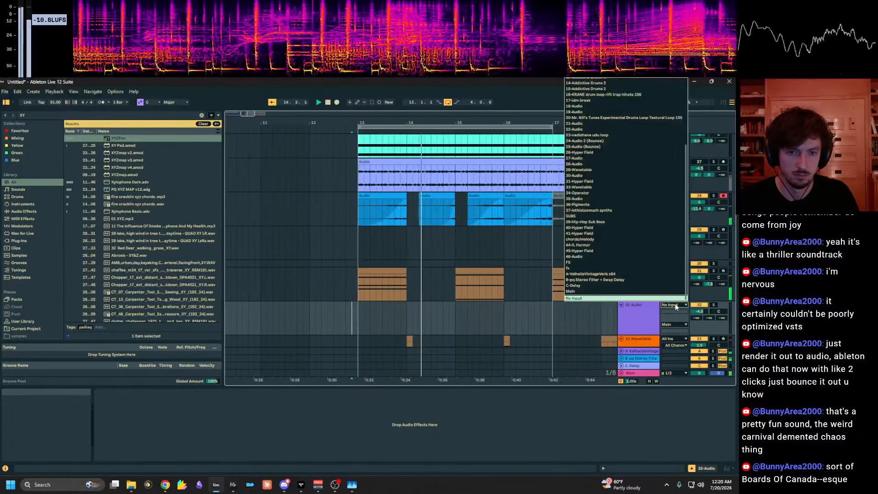
text(31)
key(Return)
click(723, 304)
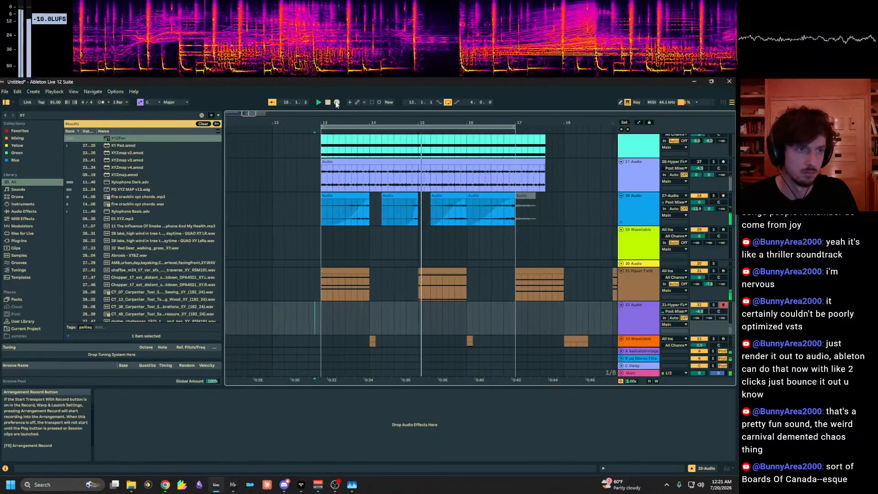
click(337, 102)
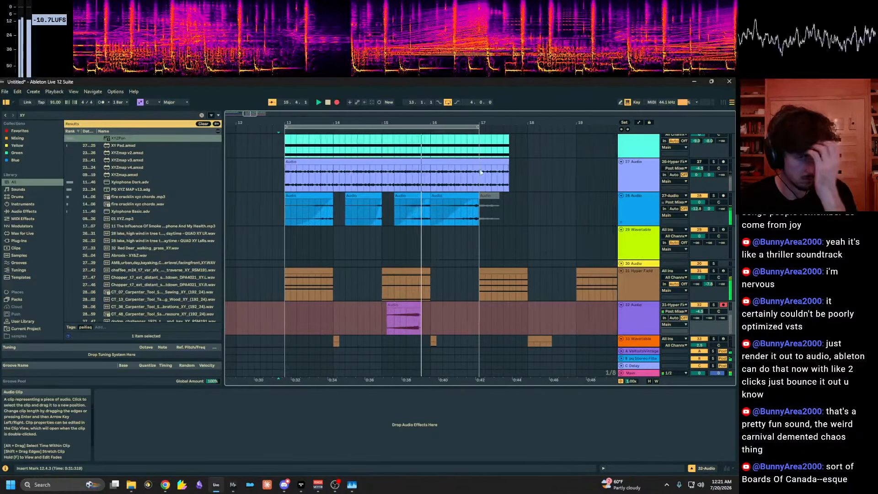
Extend the loop to eight bars from bar 13 and duplicate the 28 Audio clips of bars 13–17 to bar 17.
drag(456, 123, 418, 92)
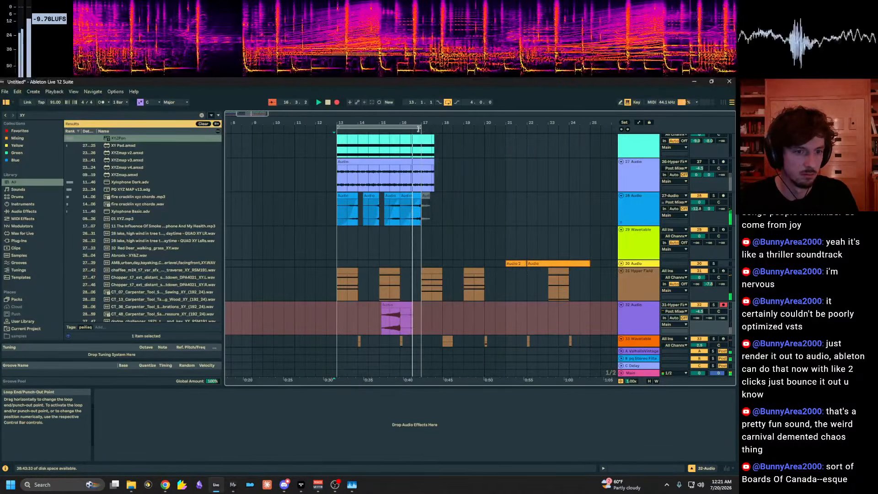
drag(418, 129, 503, 150)
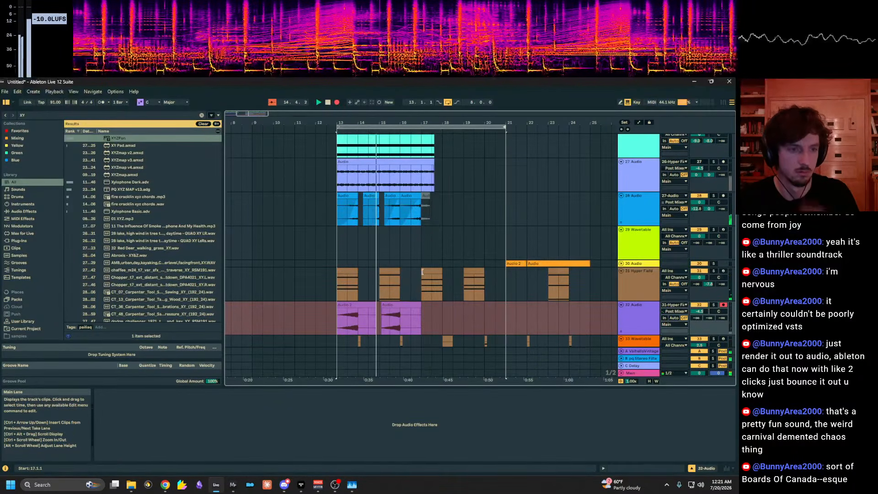
scroll(424, 263, up, 3)
drag(423, 263, 334, 263)
key(ctrl+d)
Finish recording 31 Hyper Field onto 32 Audio through bar 21 and select the recorded clip.
click(434, 271)
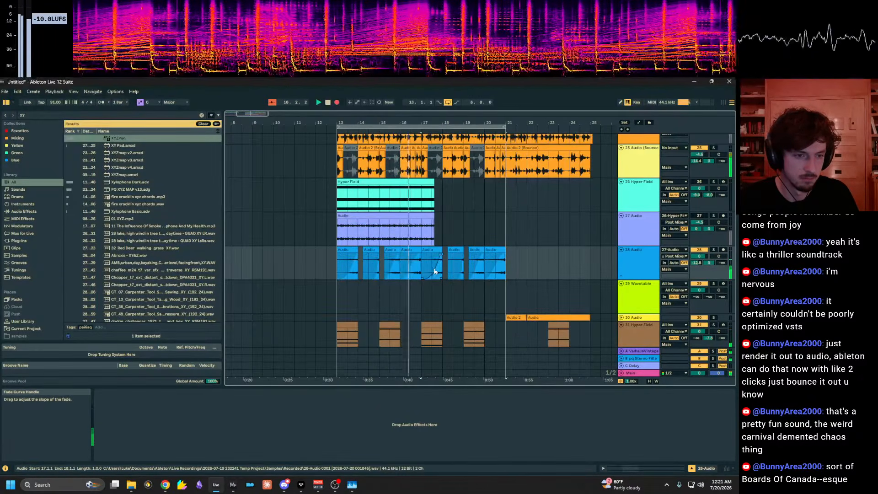
key(shift+Right)
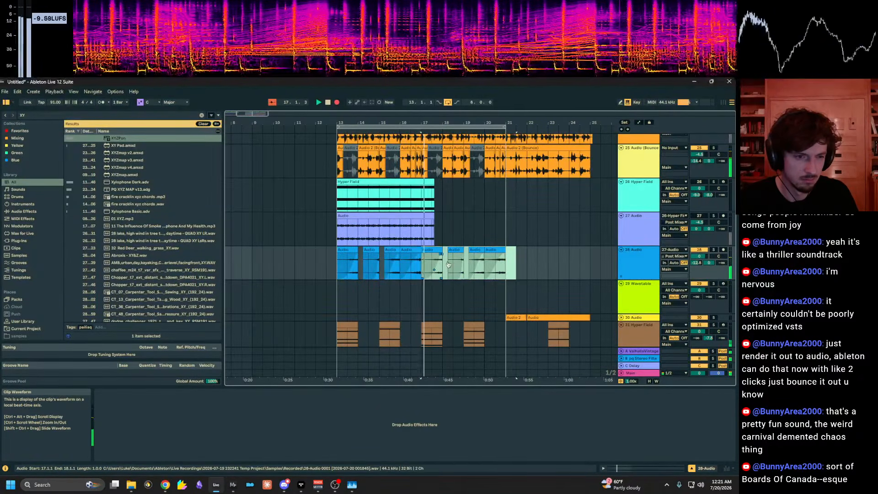
scroll(472, 274, down, 2)
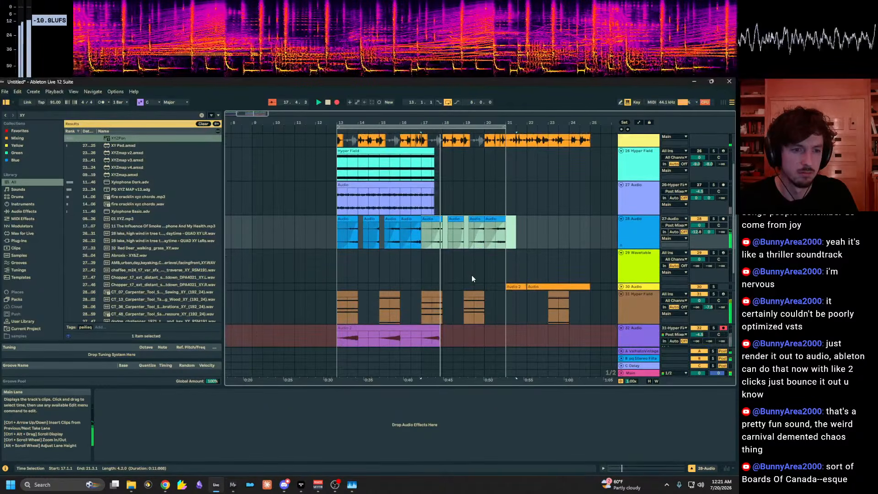
scroll(472, 276, down, 1)
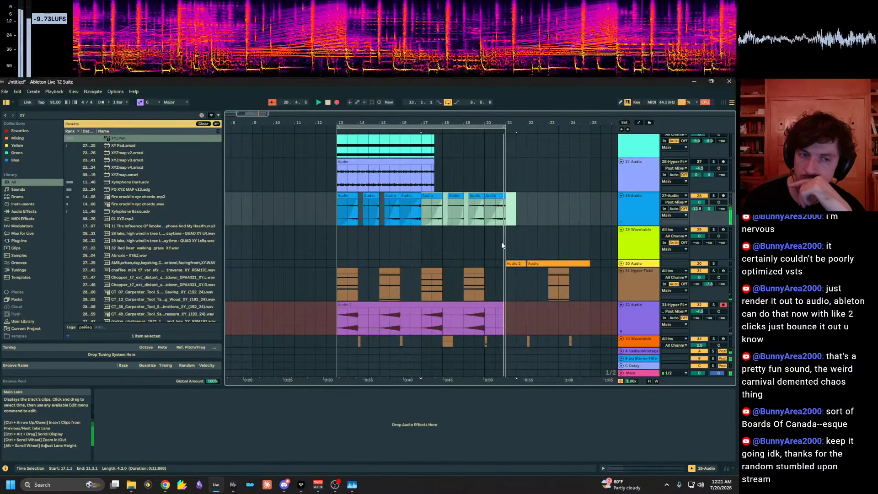
click(345, 312)
click(338, 306)
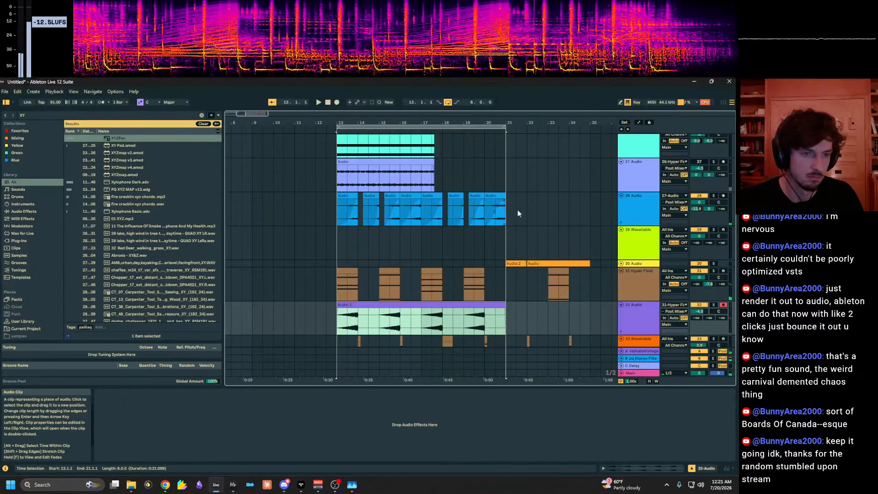
Deactivate the 28 Audio and 31 Hyper Field tracks during loop playback and switch off the device on 31 Hyper Field.
click(701, 197)
key(space)
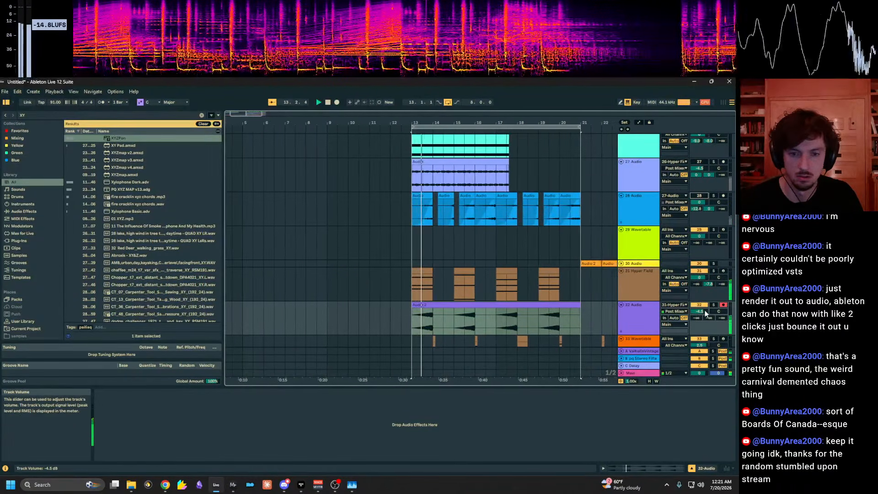
scroll(648, 315, down, 2)
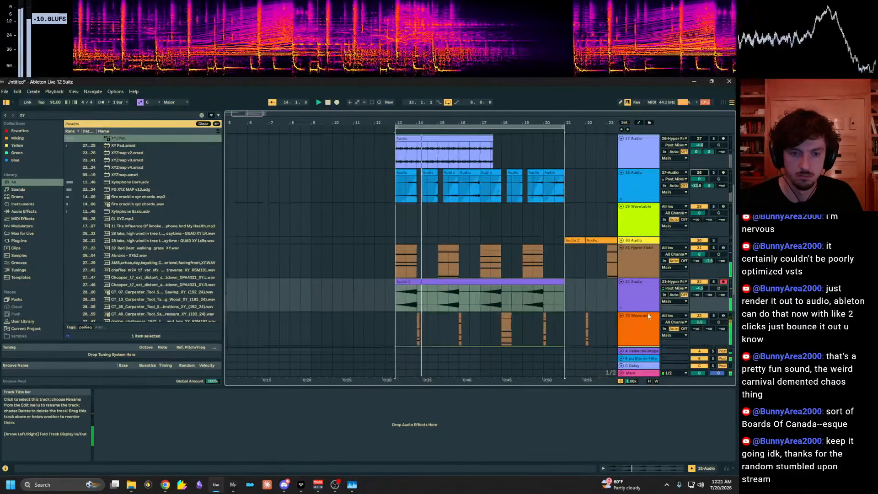
scroll(676, 302, up, 3)
click(676, 302)
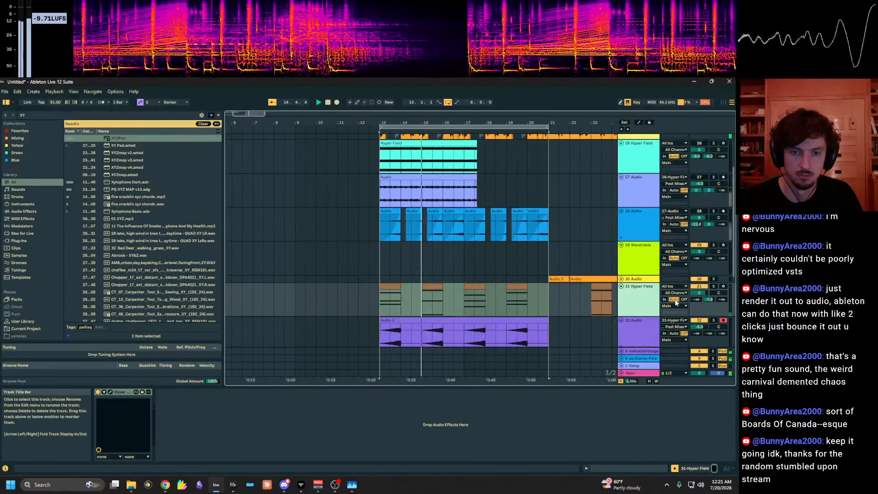
click(699, 286)
click(98, 392)
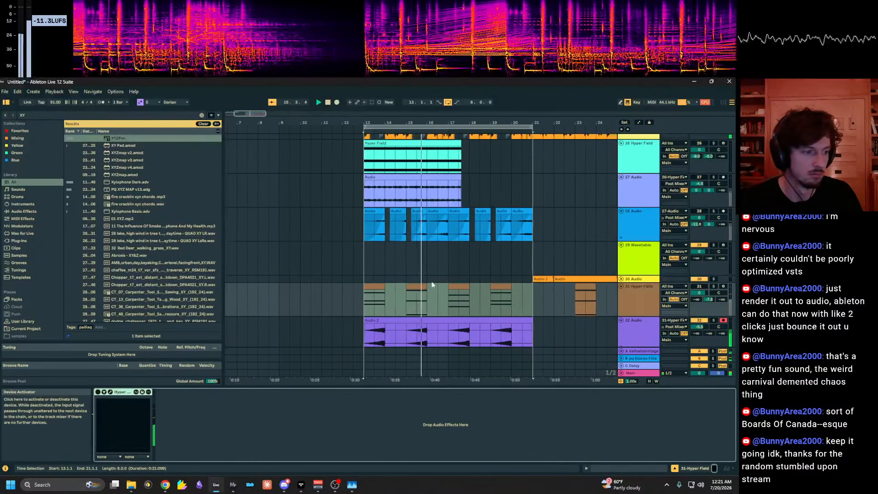
Set the 32 Audio volume to -2.4 dB, stop playback and select bars 17 to 21 on 31 Hyper Field.
scroll(431, 284, down, 3)
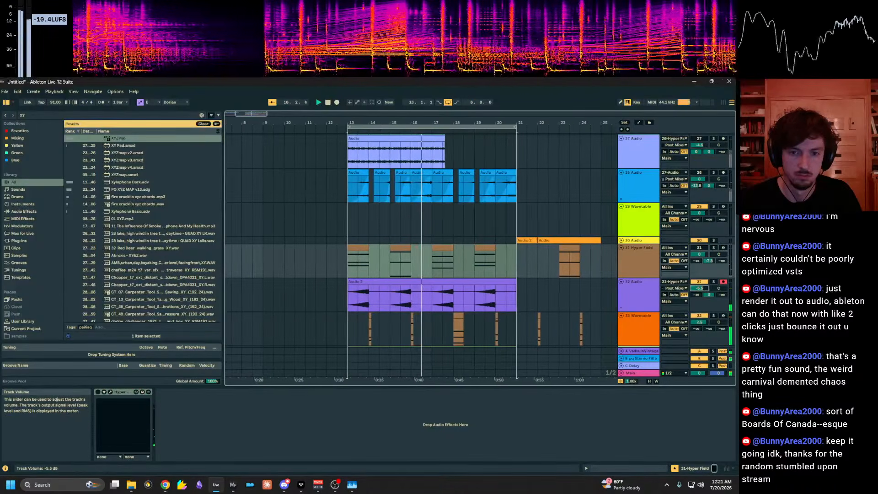
drag(699, 288, 700, 283)
key(space)
click(515, 241)
drag(509, 254, 449, 265)
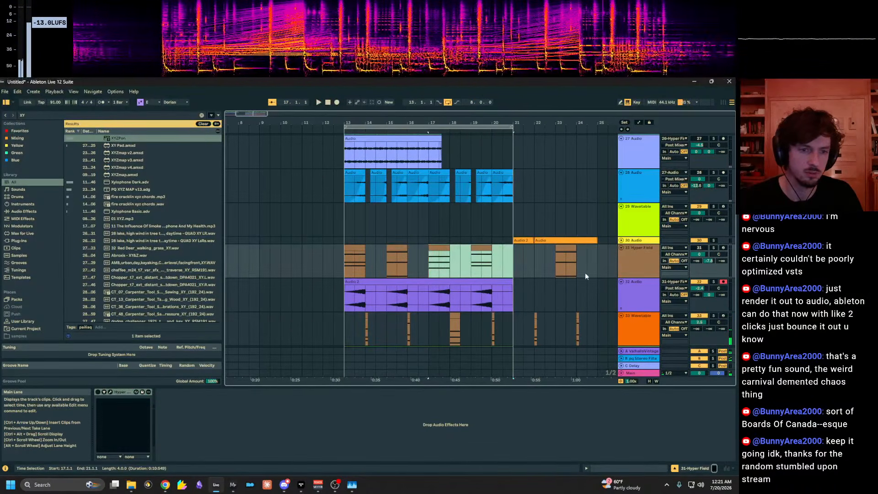
Fold all tracks, leaving only 32 Audio and 33 Wavetable unfolded.
scroll(646, 265, up, 8)
alt+click(622, 214)
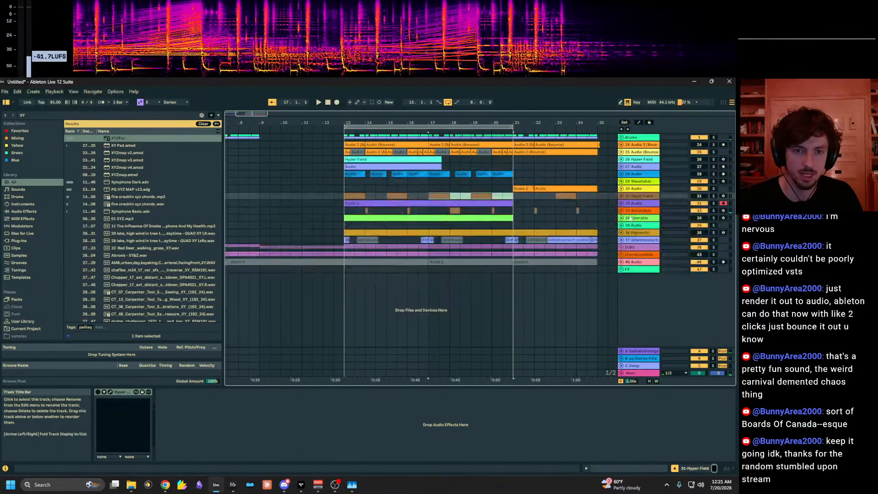
click(633, 203)
click(622, 203)
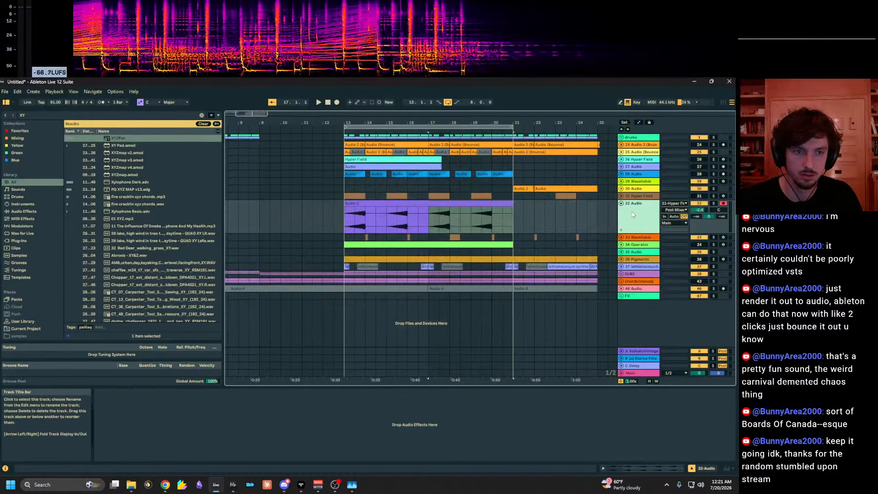
click(622, 237)
click(638, 243)
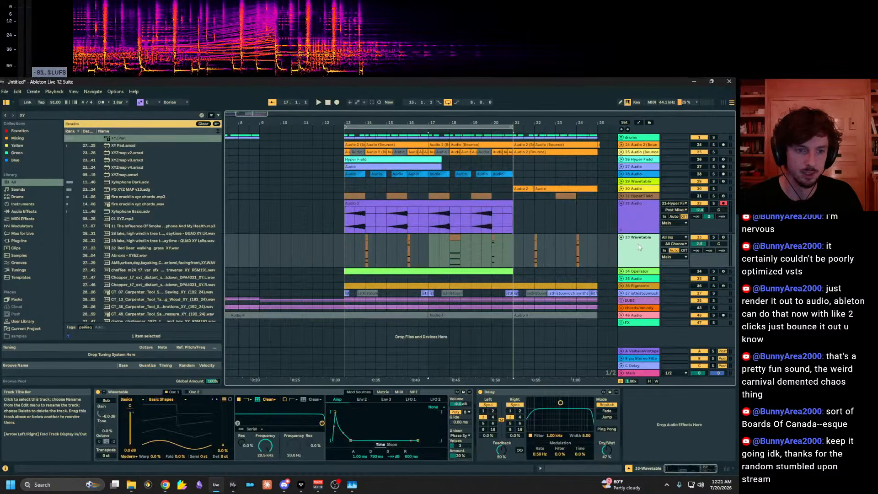
Insert an audio track below 33 Wavetable and clear the browser's search text.
key(ctrl+t)
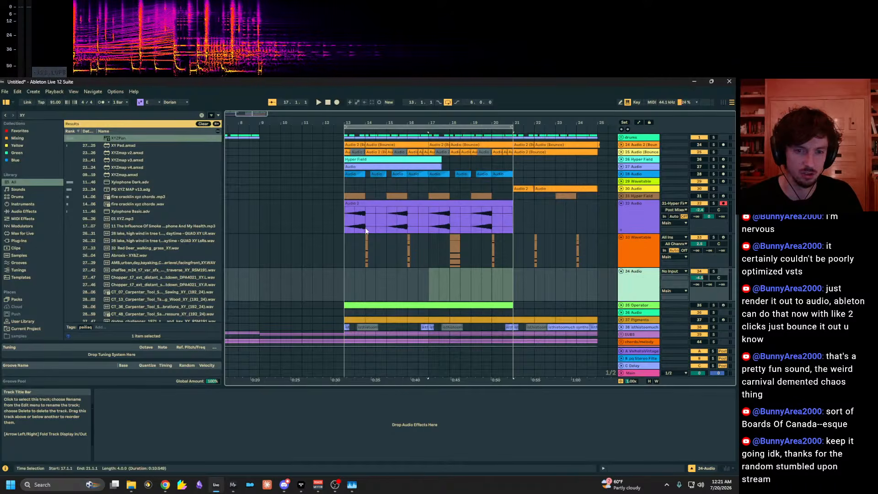
key(ctrl+f)
key(BackSpace)
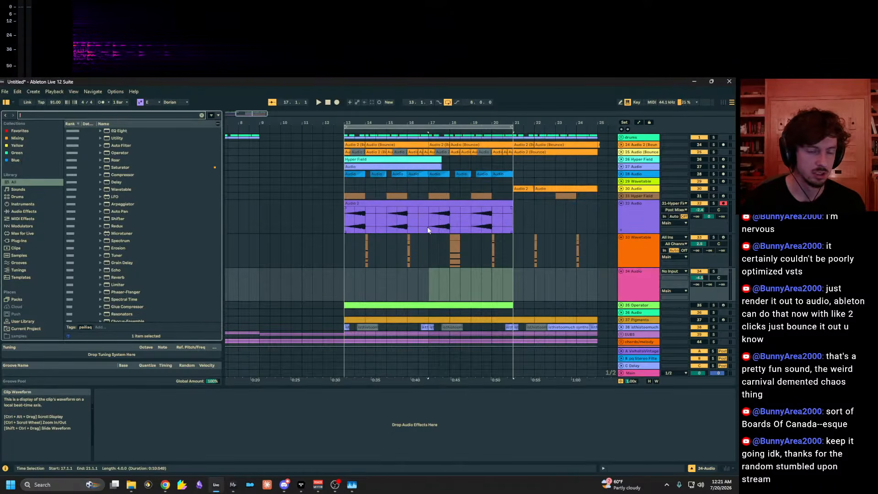
Unfold 28 Audio, listen to it soloed around bar 16, and play the full mix with the track reactivated.
click(621, 175)
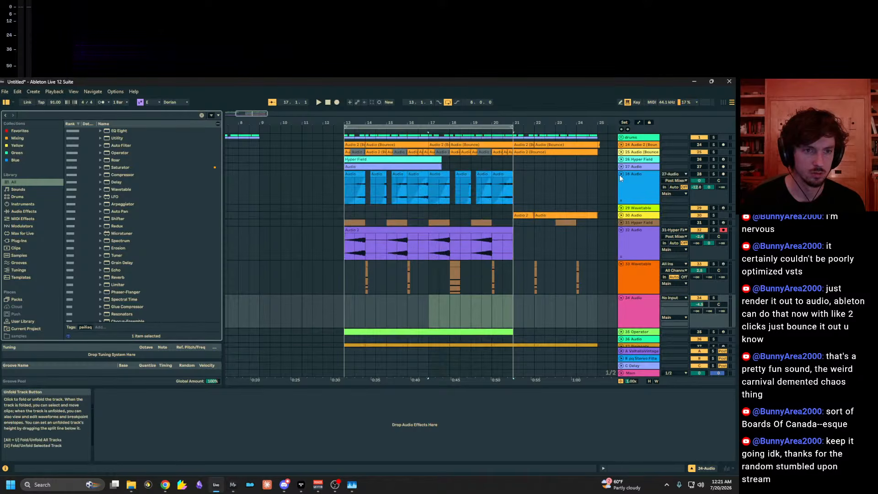
click(714, 174)
scroll(431, 182, right, 1)
scroll(431, 185, left, 1)
click(428, 194)
key(space)
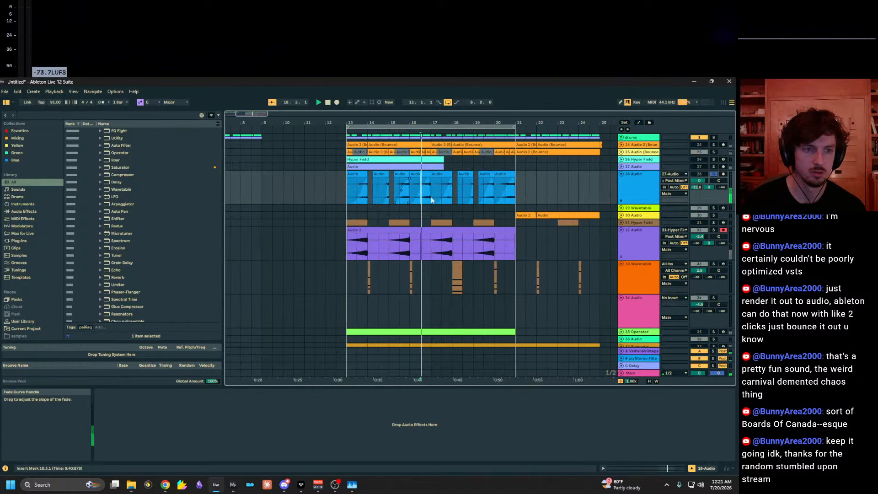
click(404, 174)
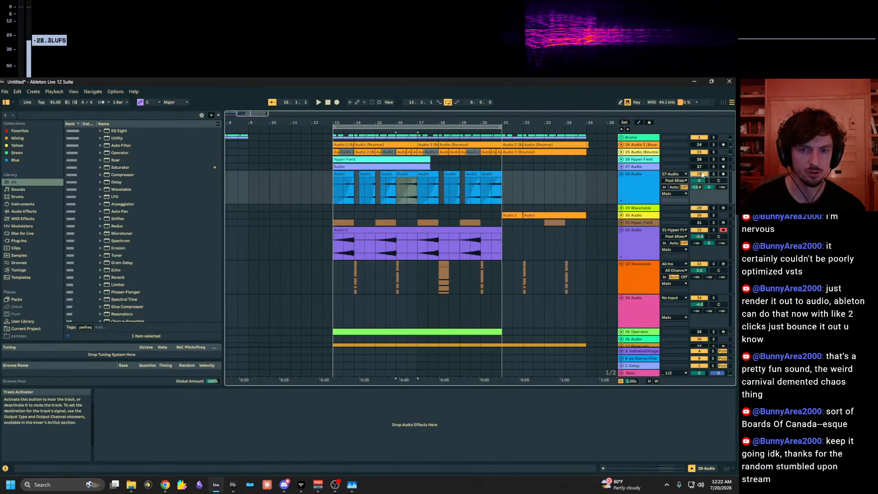
key(space)
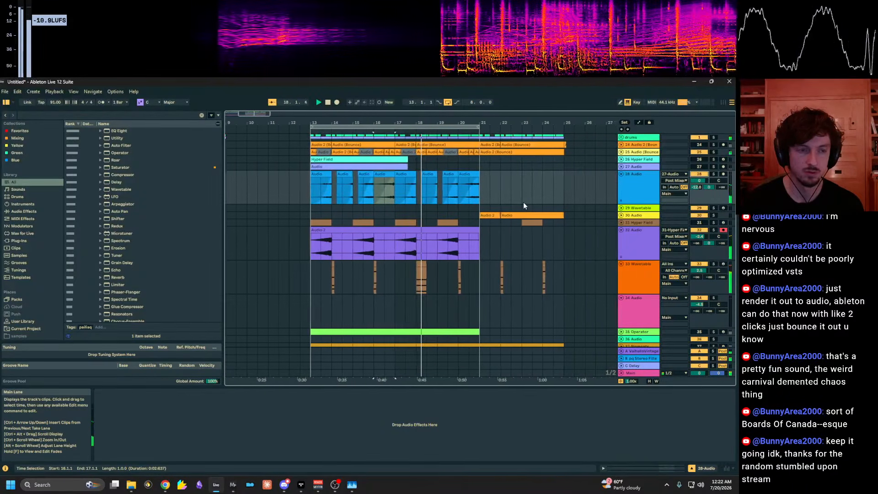
Copy the last 28 Audio clip to bar 20 on a new audio track directly below.
click(414, 182)
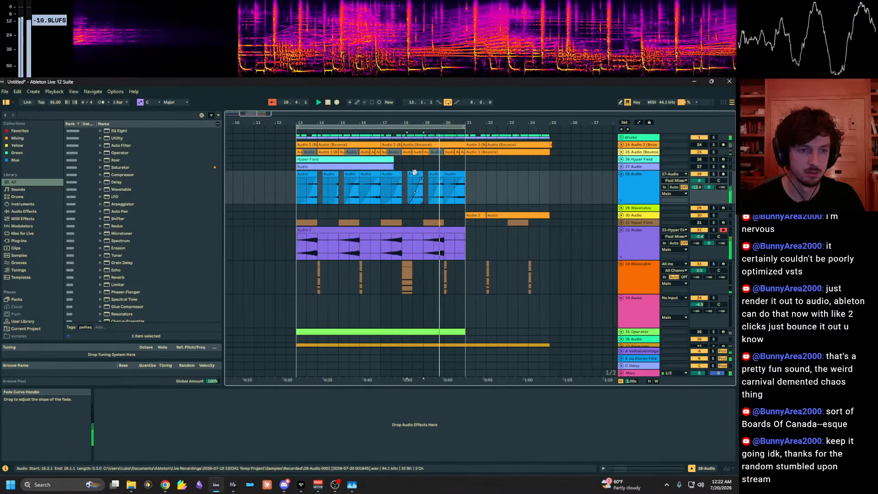
click(414, 173)
click(458, 174)
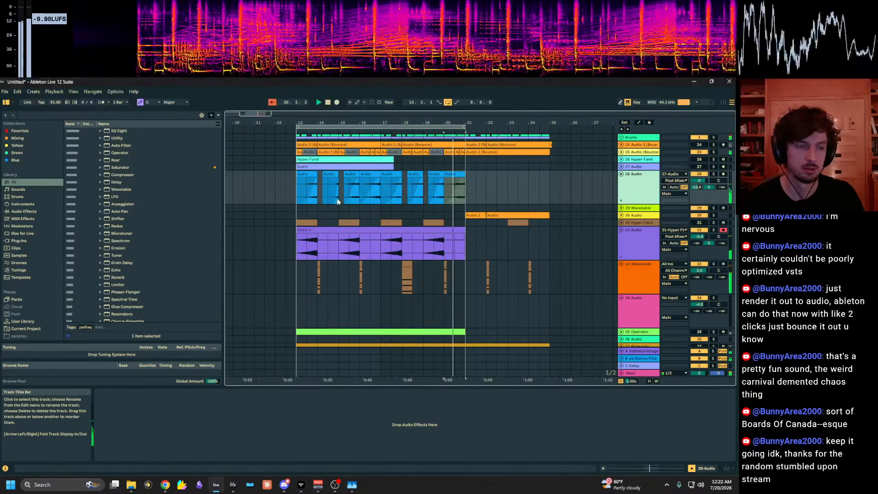
key(ctrl+t)
click(445, 213)
key(ctrl+v)
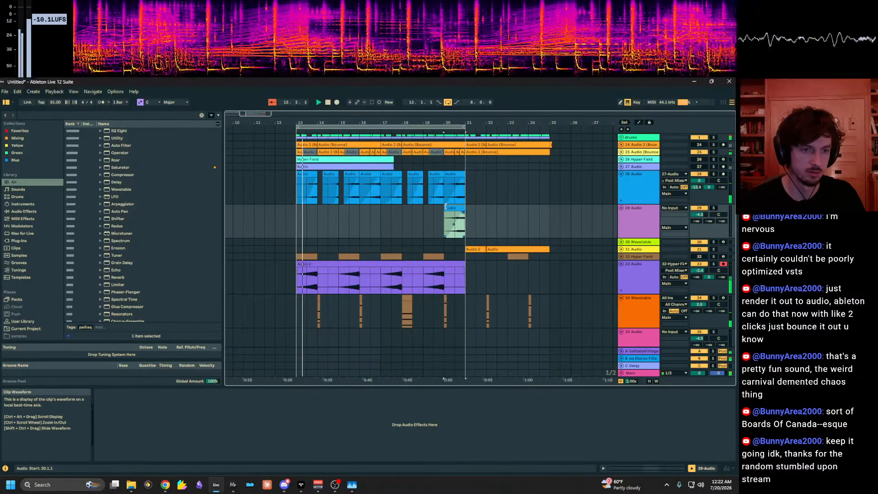
Extend the copied clip on 29 Audio to nearly five bars starting at bar 13 and solo the track.
drag(445, 208, 397, 208)
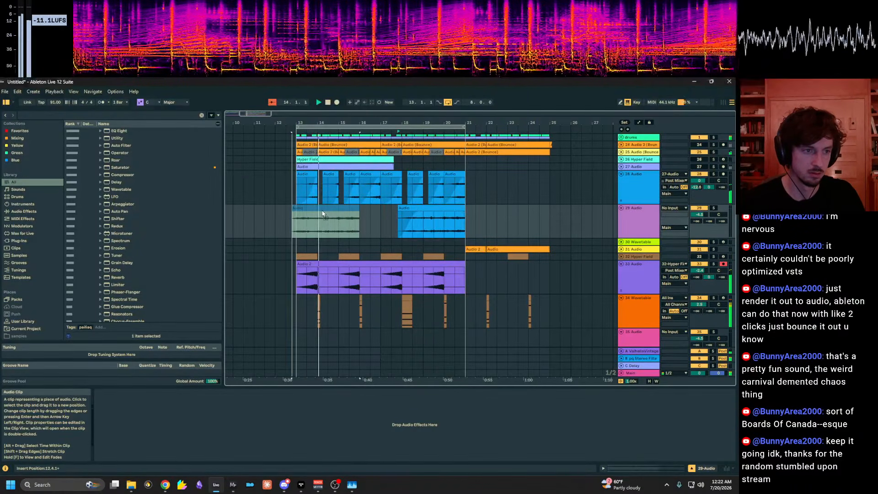
drag(463, 208, 480, 207)
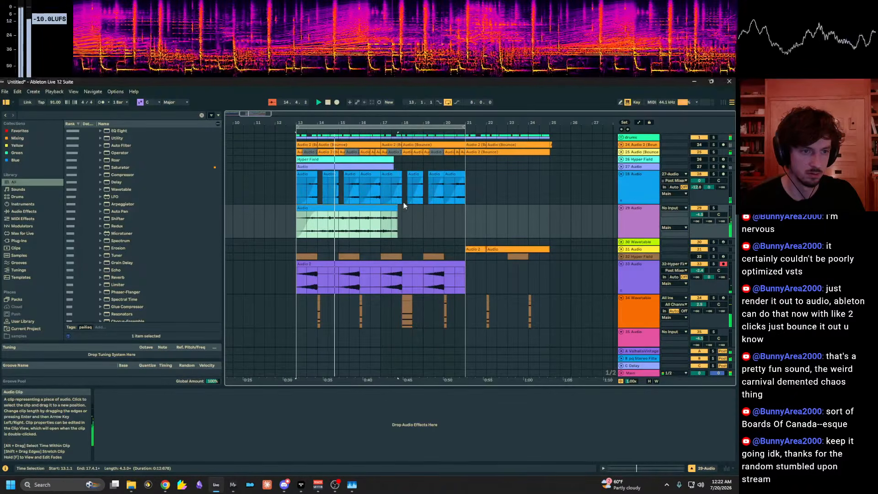
click(714, 208)
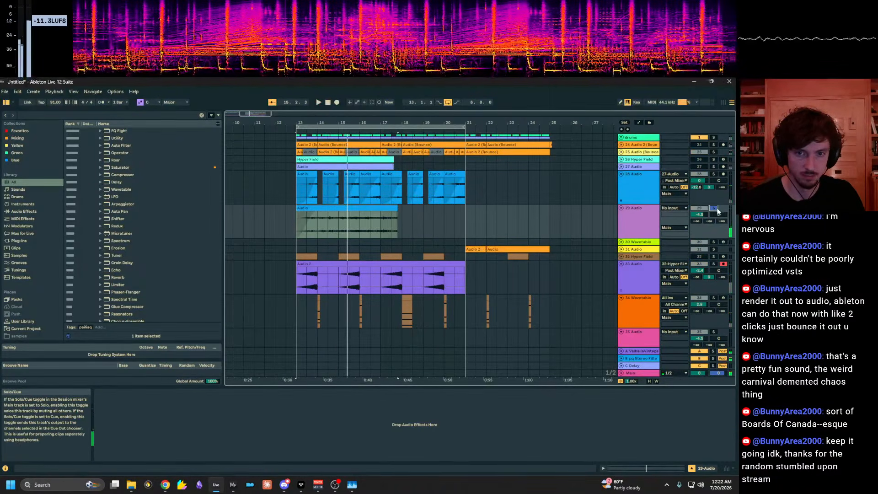
Open the 29 Audio clip's sample view and set it to Re-Pitch warping with a 182 BPM segment tempo.
click(638, 467)
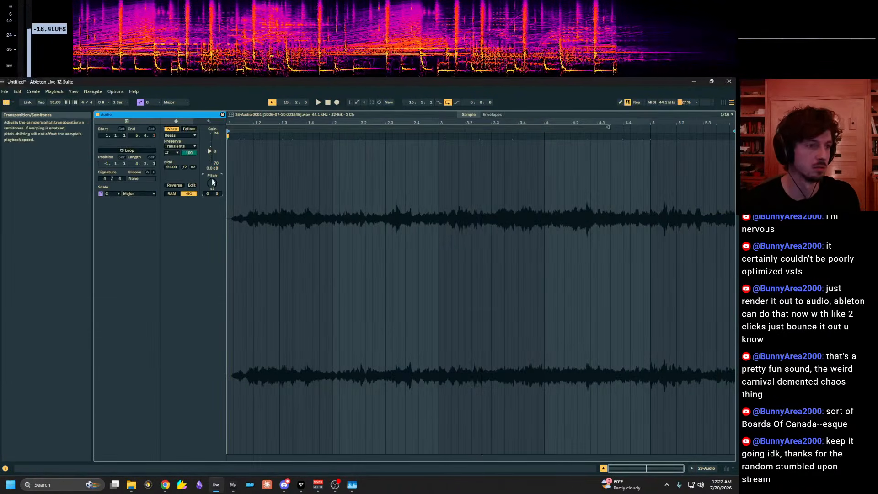
click(180, 136)
click(181, 158)
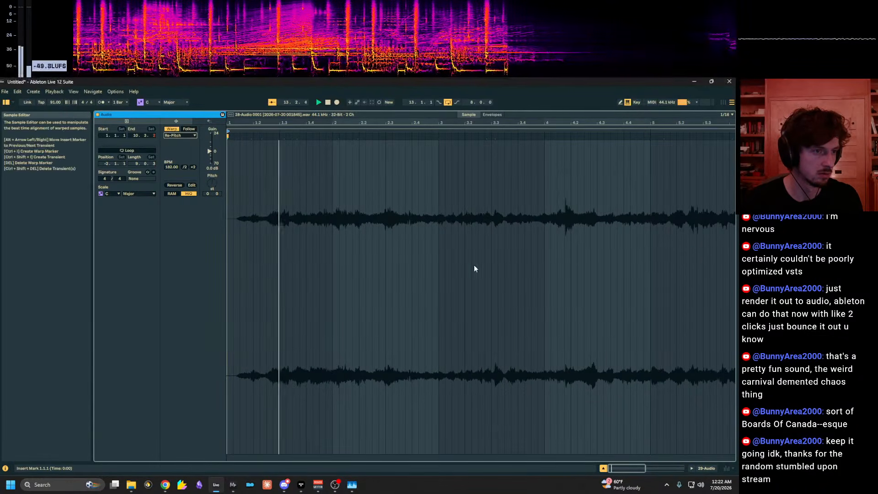
Set the 29 Audio clip's warping to Beats, preserving 1/16 with forward-only transients and a shortened transient envelope, and transpose it -12 semitones.
click(701, 467)
key(ctrl+z)
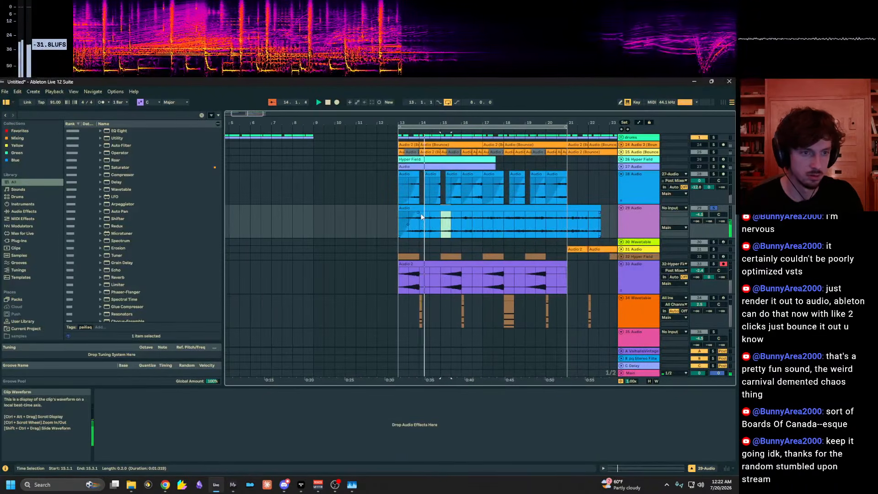
double_click(432, 209)
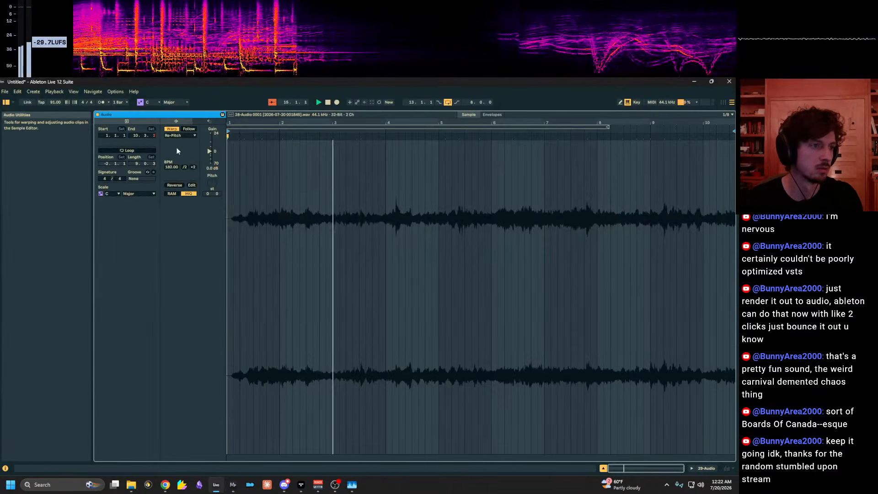
click(180, 135)
click(174, 141)
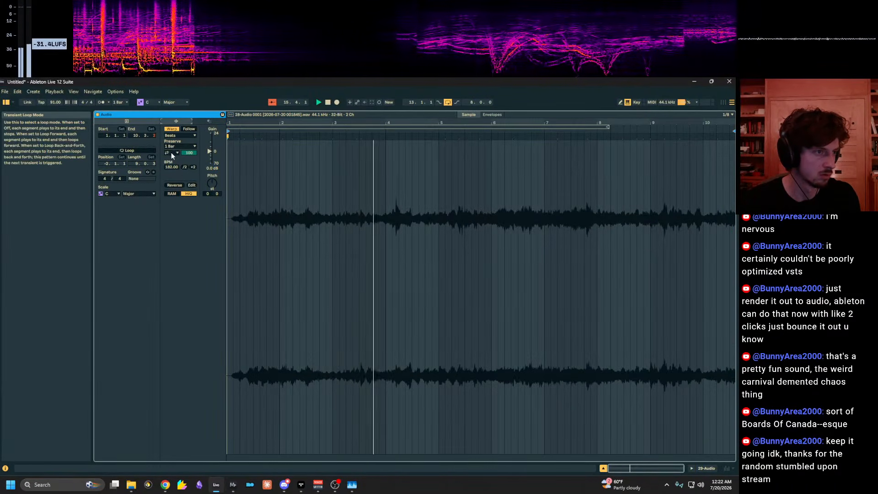
click(172, 153)
click(176, 146)
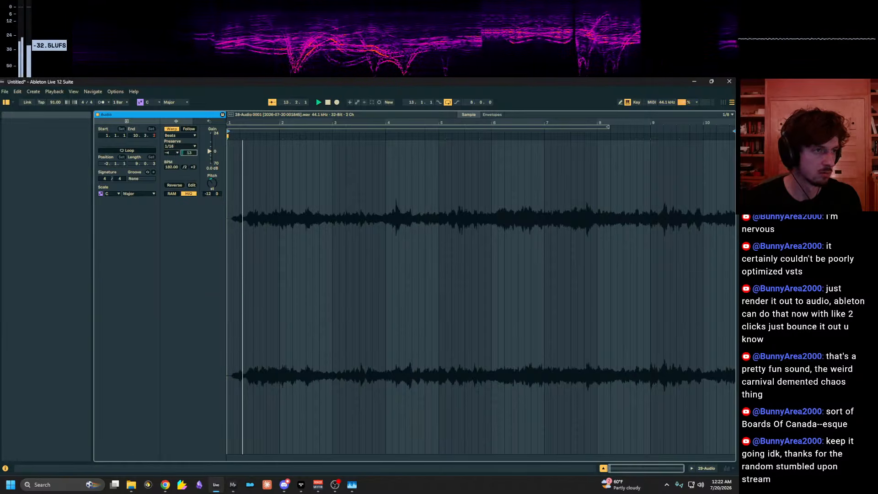
click(183, 146)
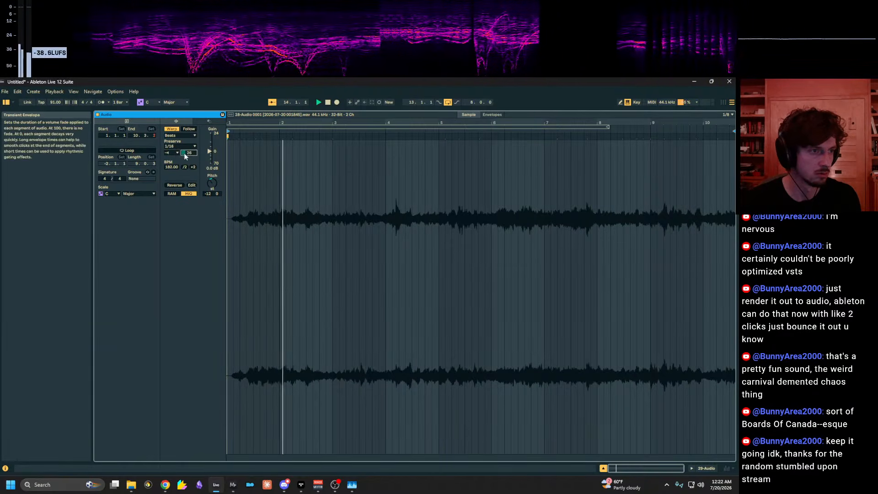
click(172, 170)
click(706, 469)
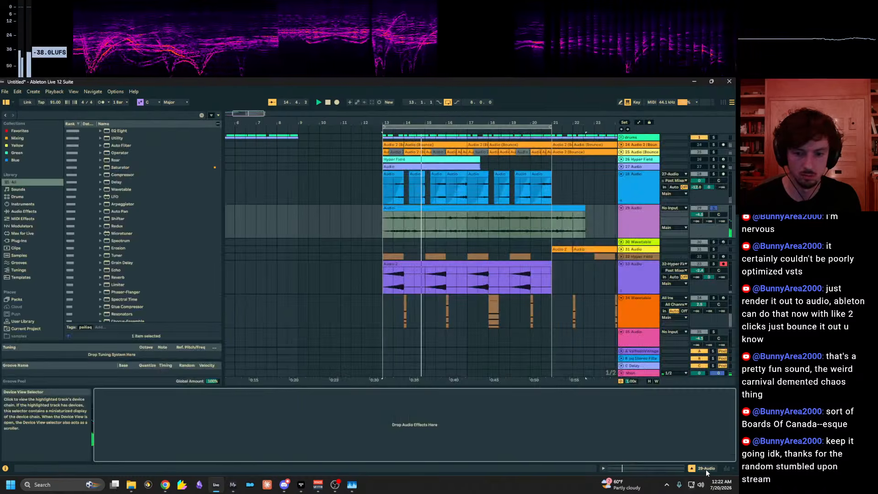
Raise 29 Audio's track volume and add ST4b to it with the attack at +21.4 dB on all four bands.
drag(699, 215, 705, 212)
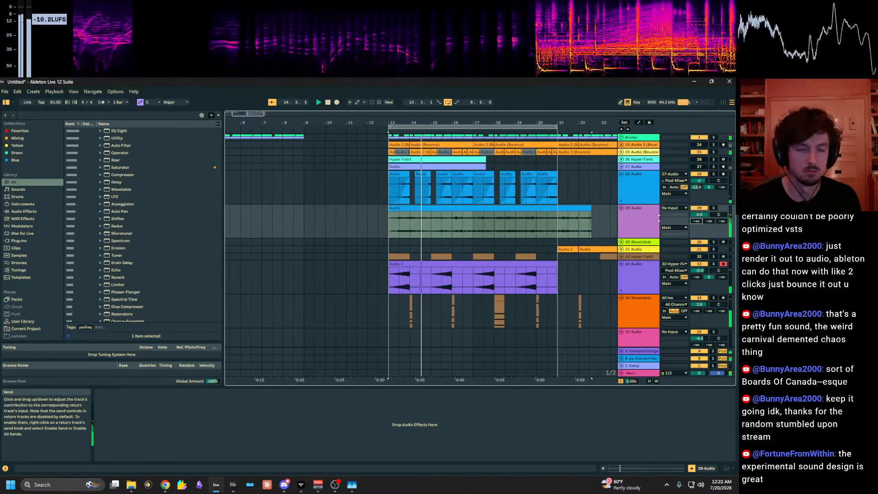
click(40, 115)
text(ST4B)
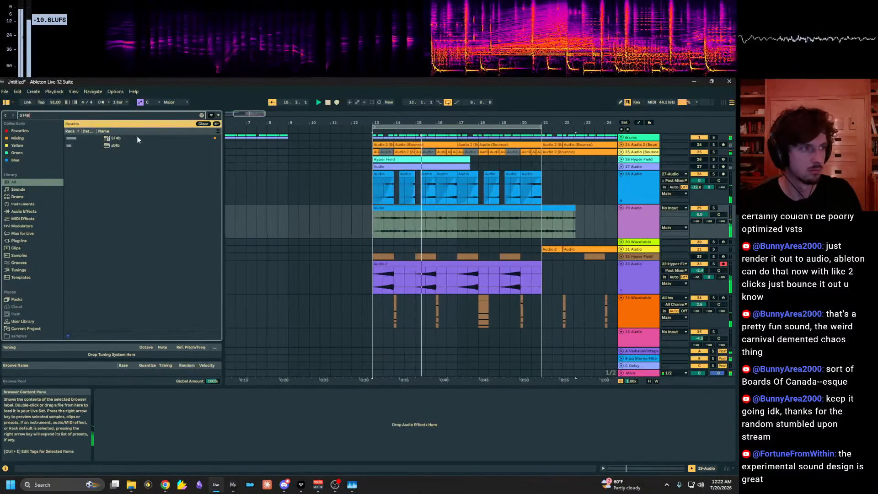
double_click(136, 139)
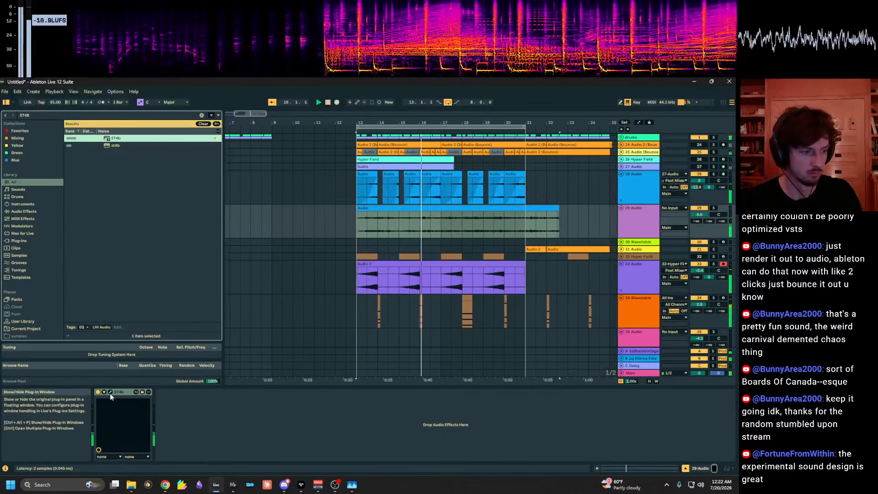
click(110, 392)
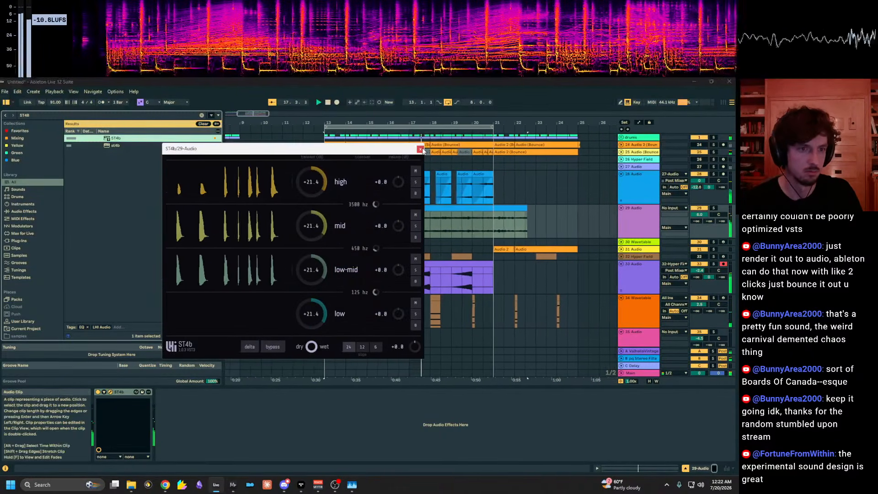
click(420, 149)
Split the 29 Audio clip at bar 17 with its first part deactivated, and add Shifter to the track in Freq mode.
click(413, 216)
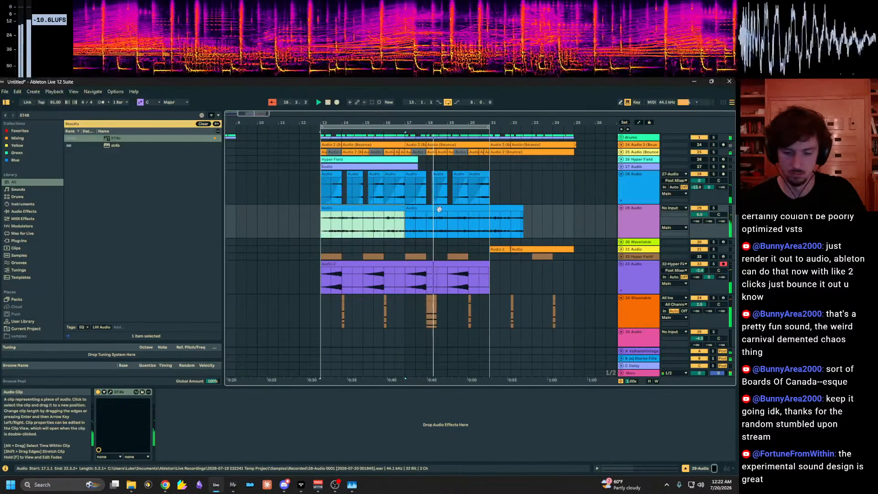
click(441, 209)
click(41, 113)
text(SHI)
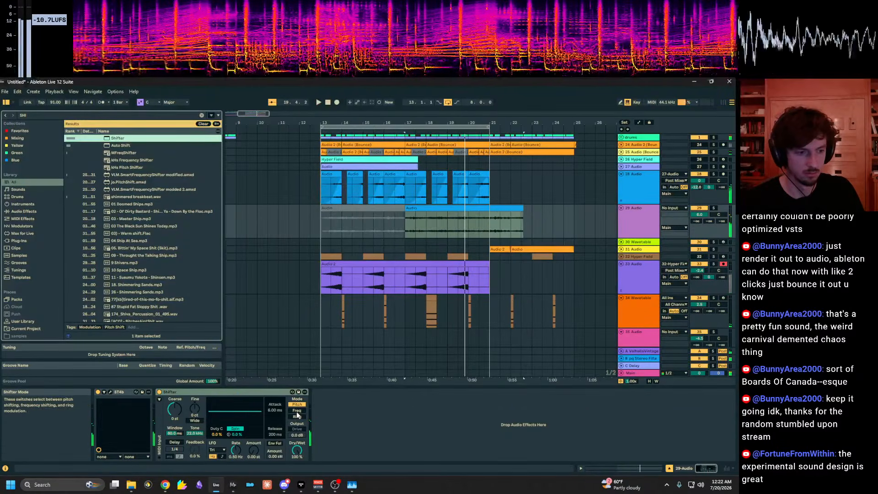
click(298, 410)
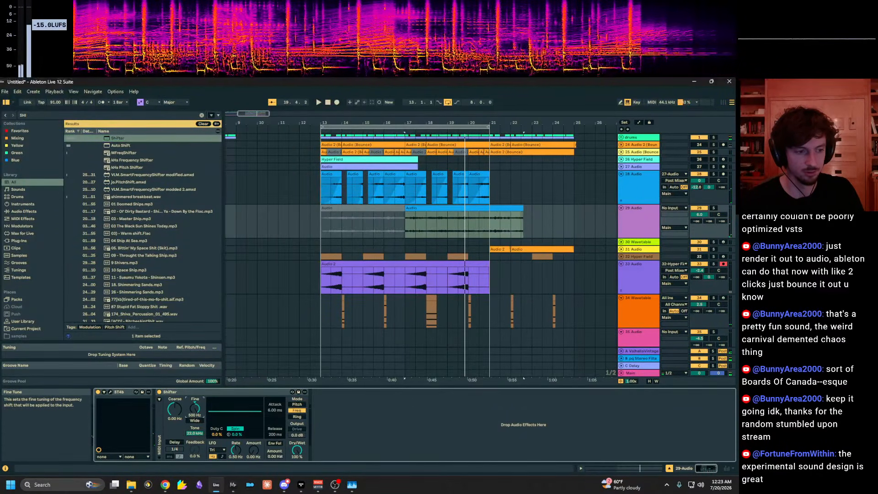
Set Shifter's fine shift to 110 Hz with a 1/64 delay and adjusted feedback, and lower 29 Audio's volume during playback.
key(space)
drag(177, 450, 195, 395)
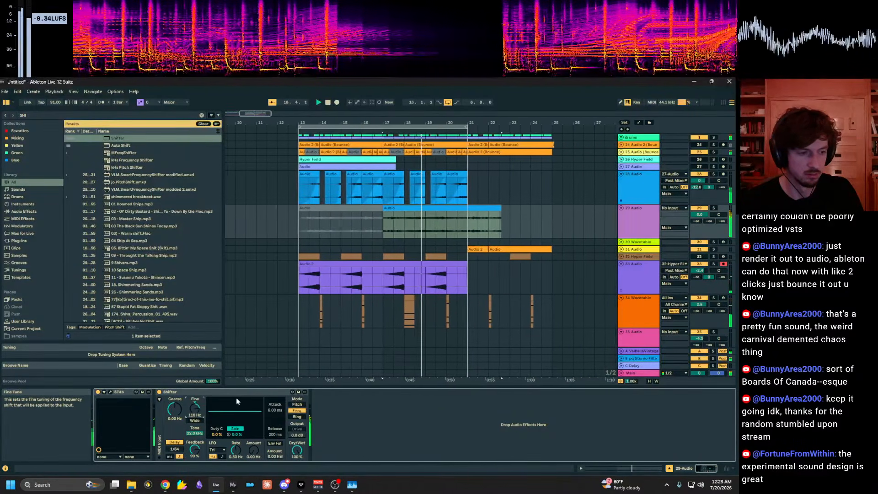
drag(700, 214, 699, 231)
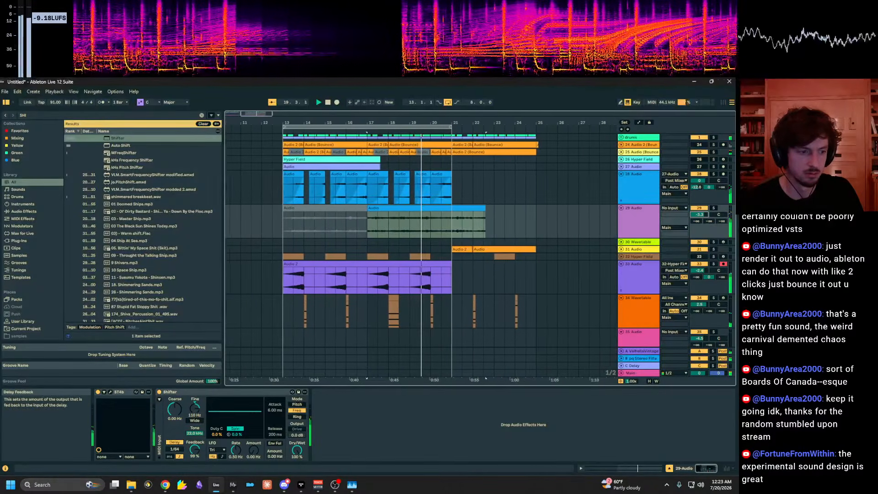
drag(195, 449, 194, 462)
Solo 29 Audio, trim its clip to bars 19–21 with a fade-in, and raise Shifter's delay feedback slightly.
click(716, 208)
click(429, 233)
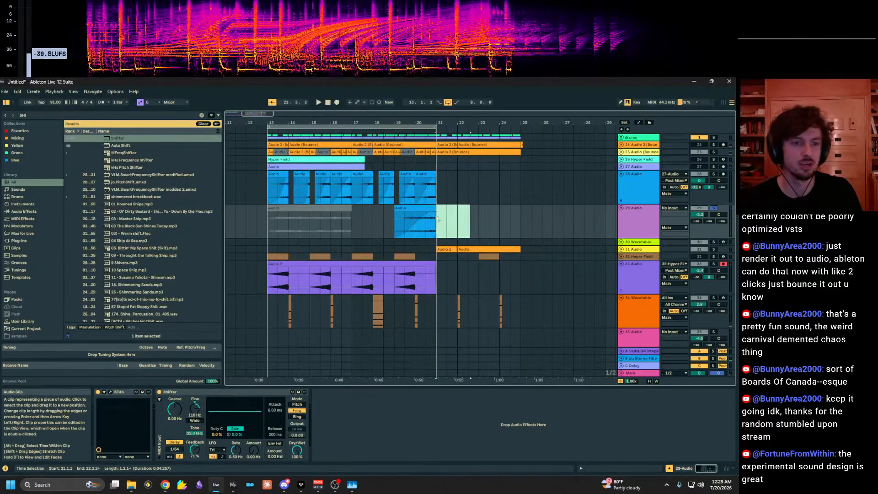
drag(195, 450, 195, 442)
key(space)
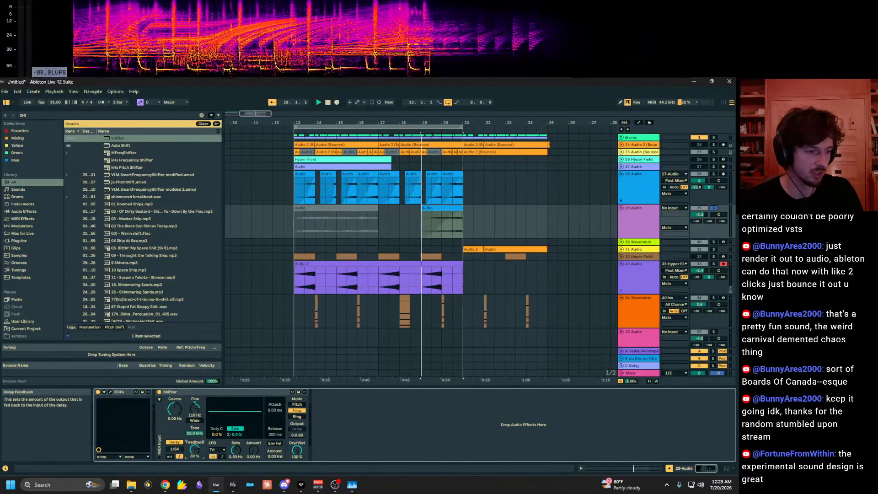
Unsolo 29 Audio and raise its track volume to about 1.9 dB while playing the full mix.
click(714, 208)
click(699, 214)
drag(702, 215, 702, 205)
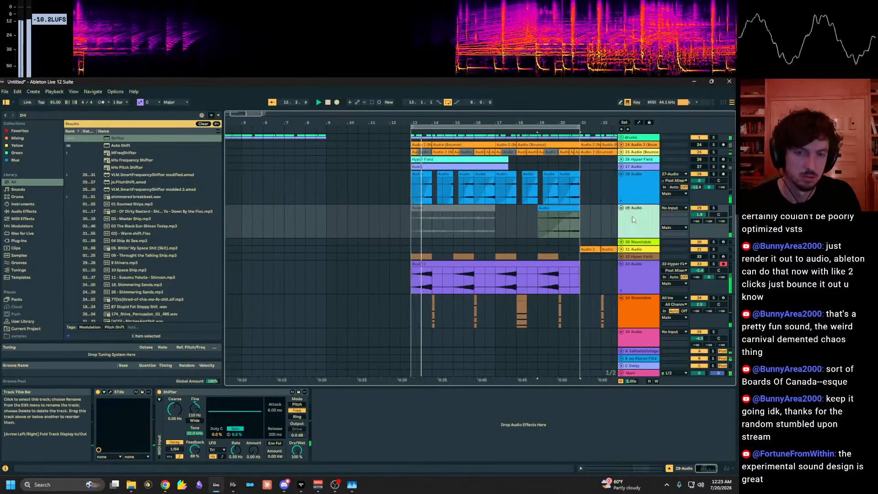
click(395, 235)
Unfold the drums group and duplicate the bar 13–21 section across all tracks to bar 21.
scroll(523, 219, down, 3)
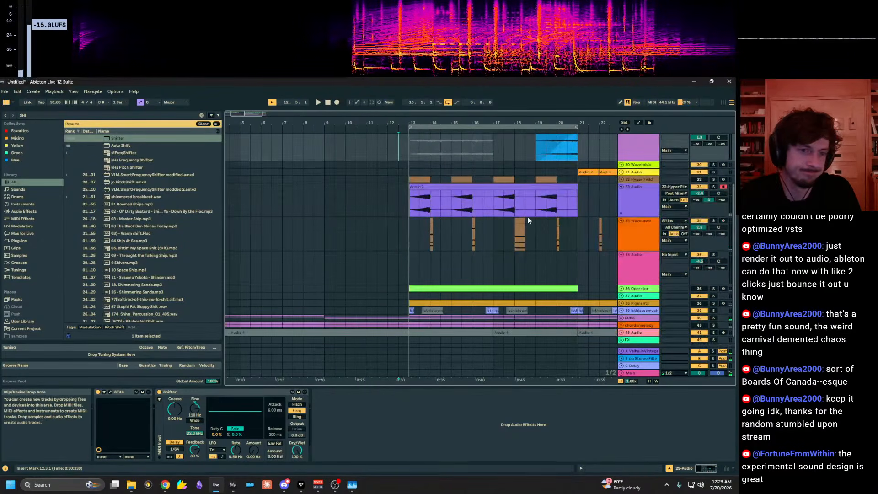
scroll(558, 215, up, 3)
click(621, 137)
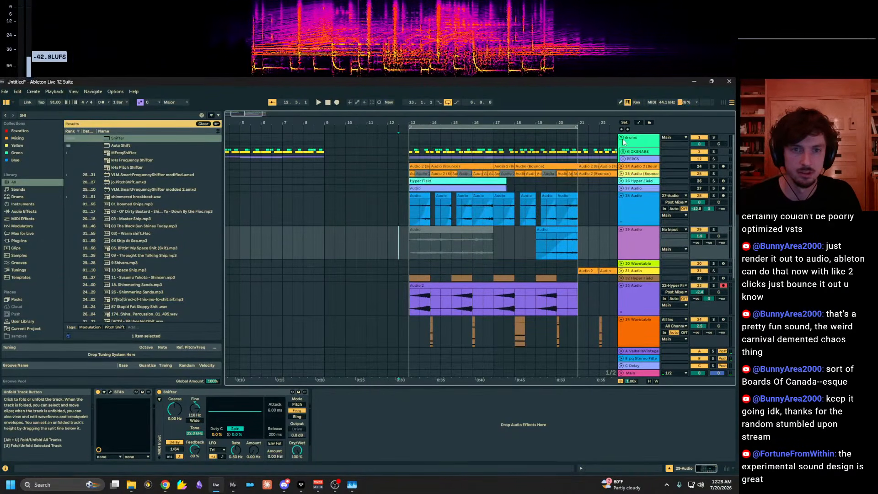
click(559, 127)
key(ctrl+d)
Unfold PERCS, insert an audio track below idm break, and place birdcalling clap.wav on it at bar 21.
click(623, 159)
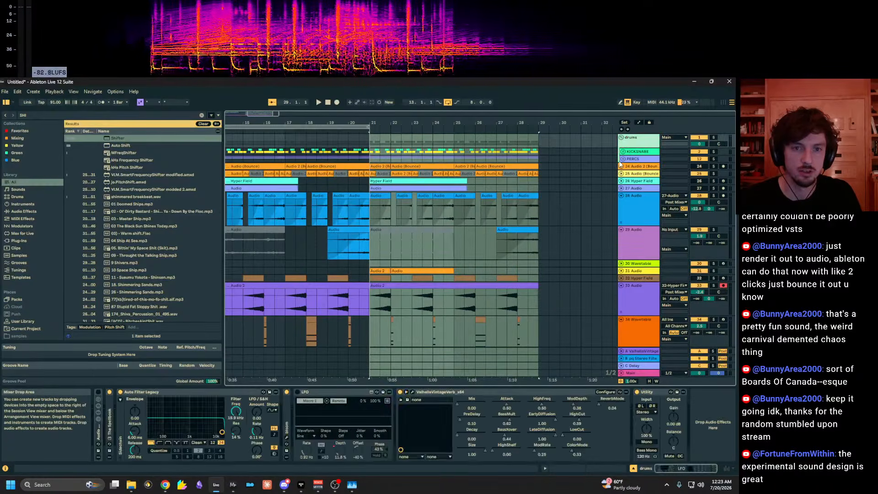
scroll(652, 204, down, 1)
click(648, 203)
key(ctrl+t)
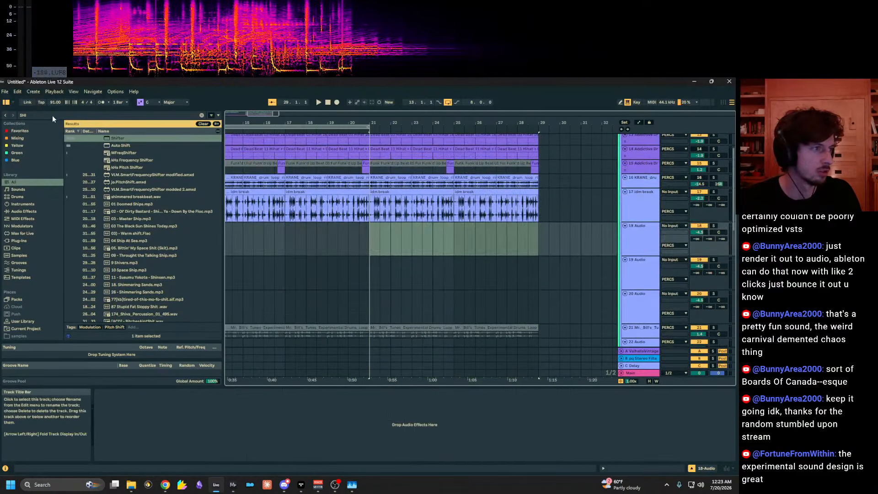
click(53, 115)
text(birdcal)
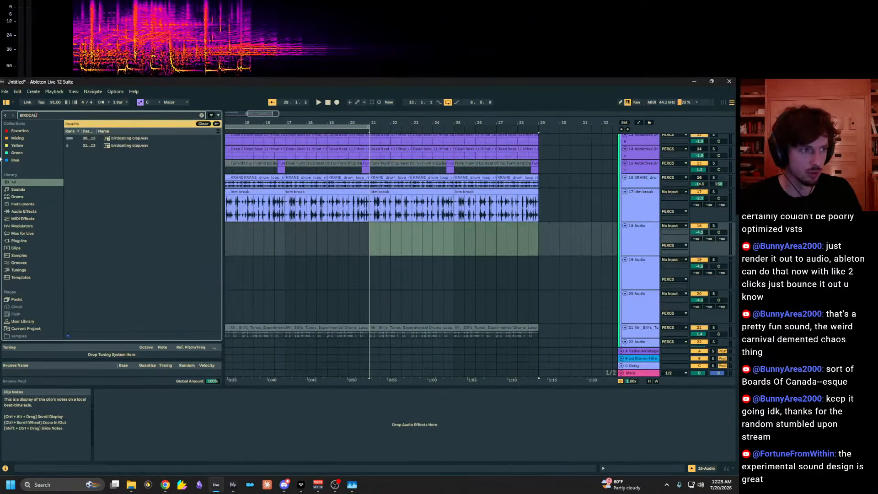
drag(127, 146, 371, 237)
Turn off looping, play from bar 20.3, and lower the birdcalling clap track's volume to about -11.5 dB.
click(362, 237)
key(space)
key(ctrl+l)
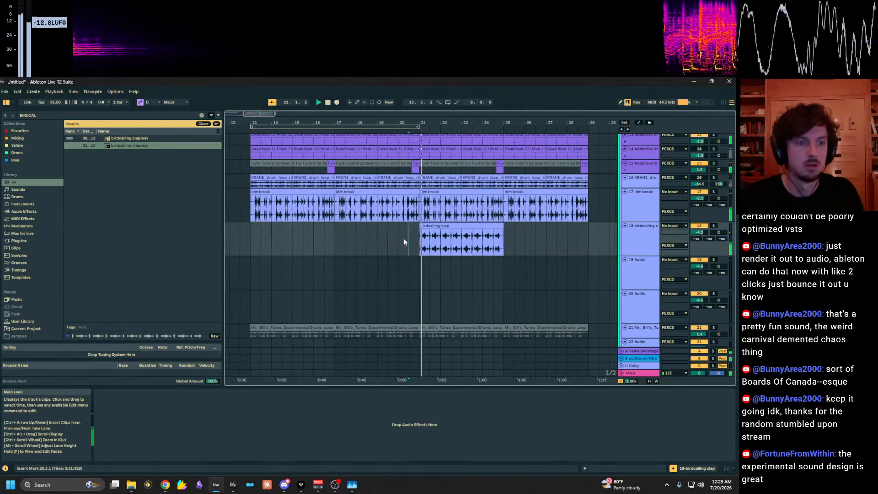
scroll(434, 223, down, 5)
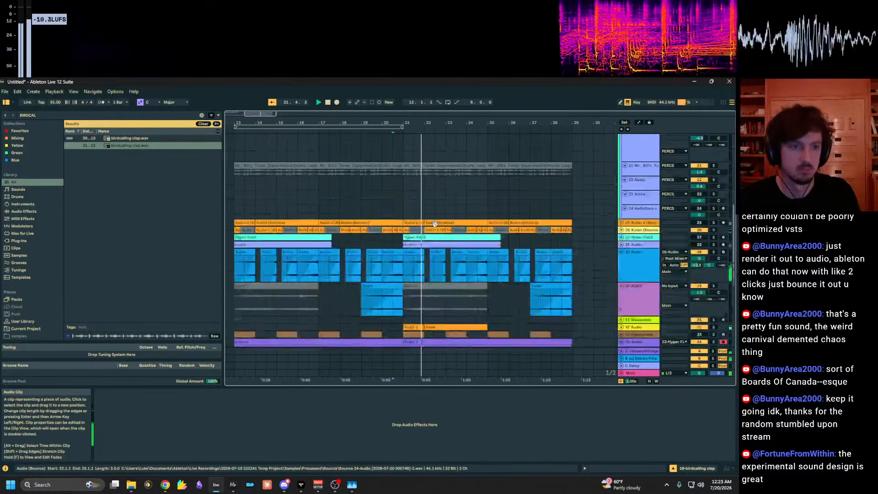
scroll(437, 227, up, 3)
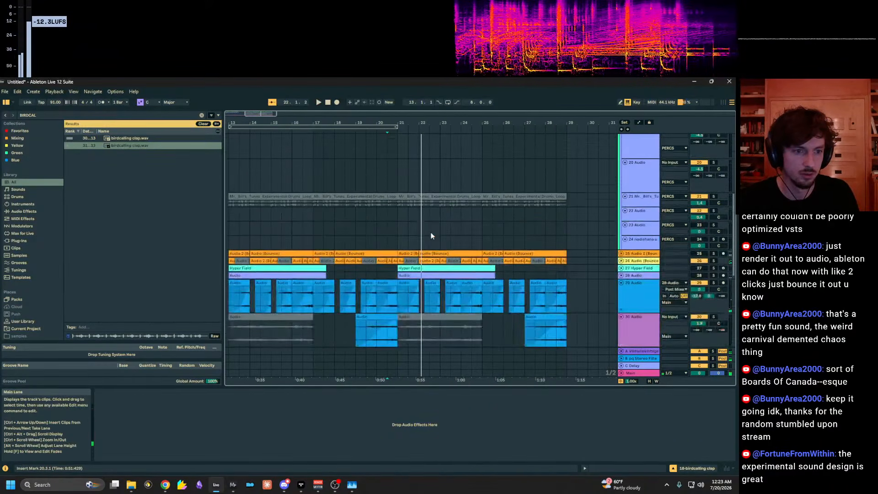
scroll(432, 233, up, 5)
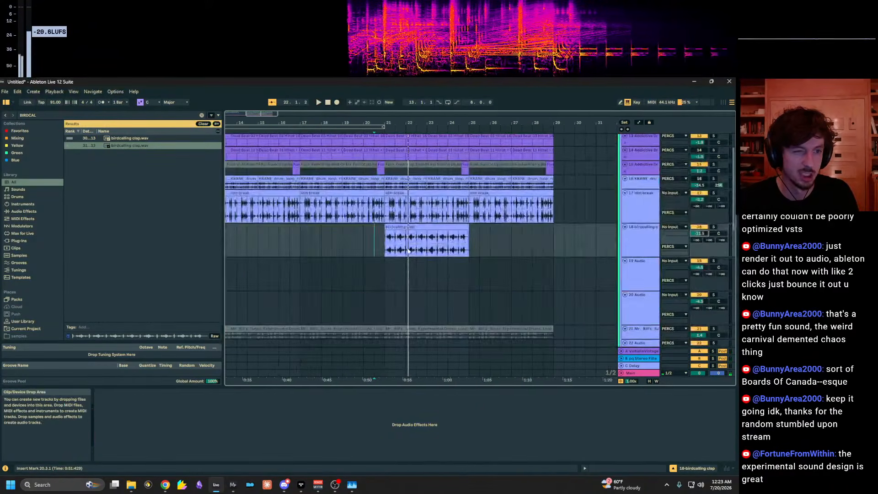
scroll(414, 284, up, 2)
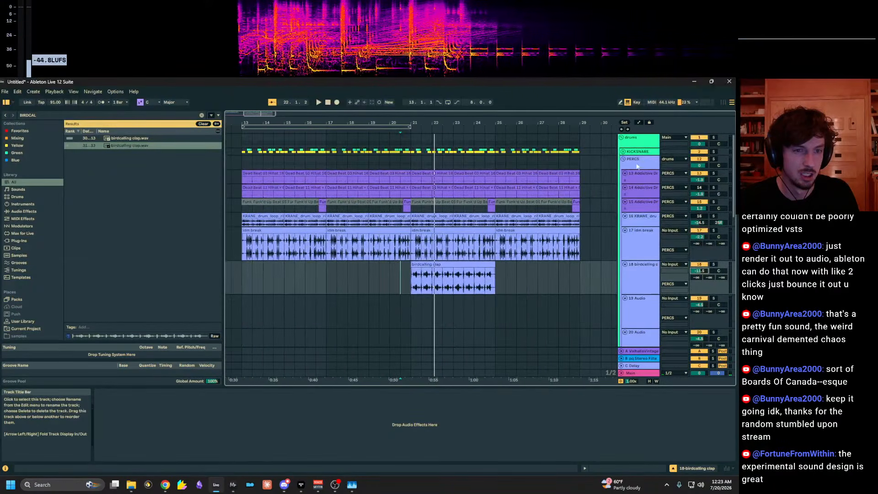
Fold the drums group, unfold 26 Audio (Bounce), and play the mix into bar 21.
click(621, 137)
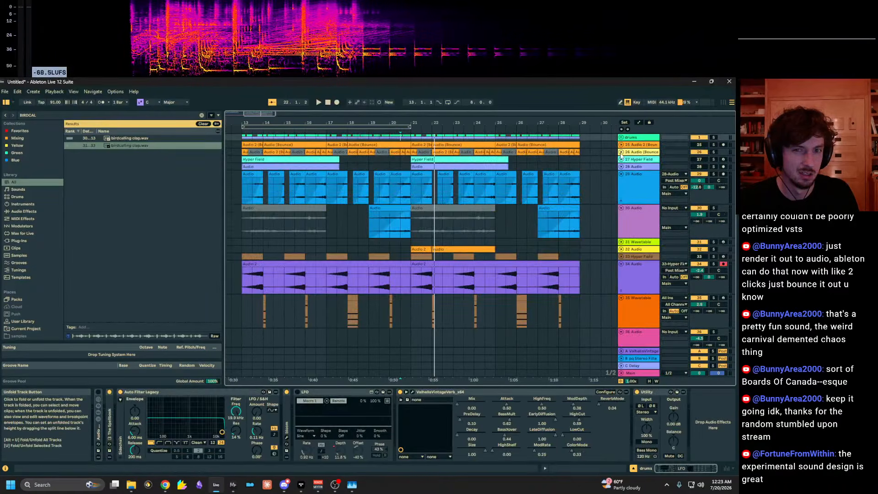
key(space)
click(621, 152)
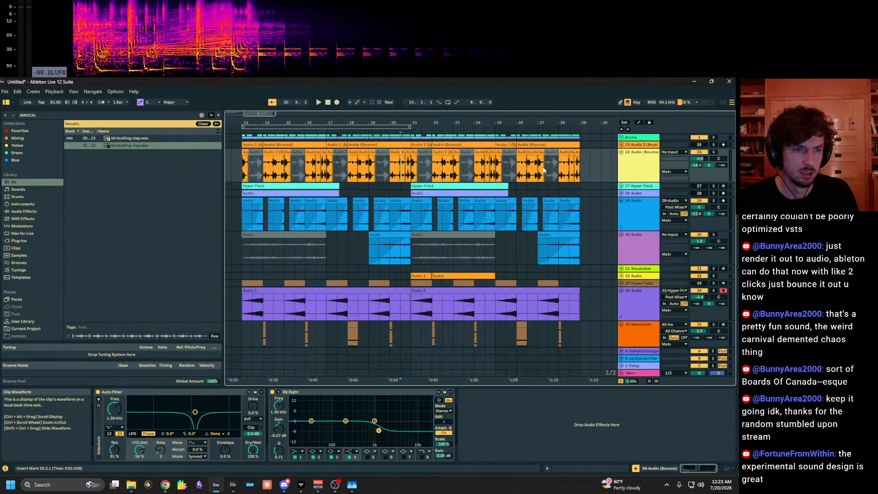
key(space)
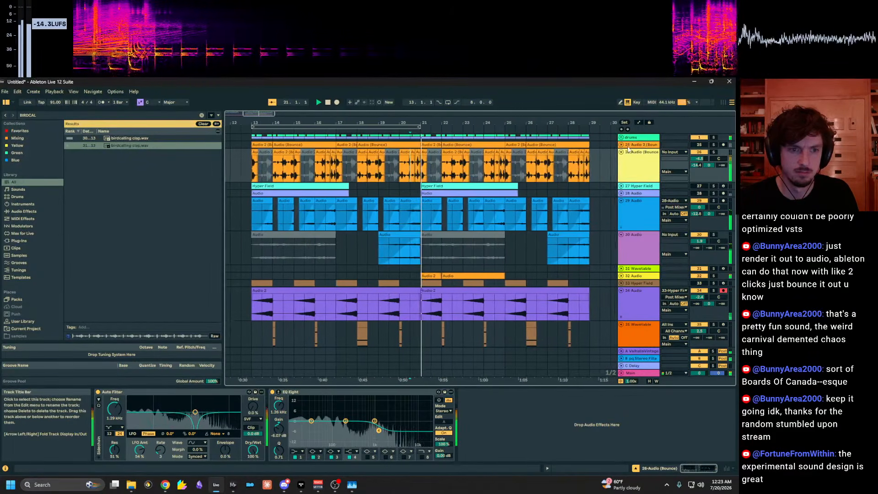
Unfold the drums group and listen to the birdcalling clap track soloed from bar 21.
click(621, 137)
scroll(615, 146, down, 5)
click(415, 229)
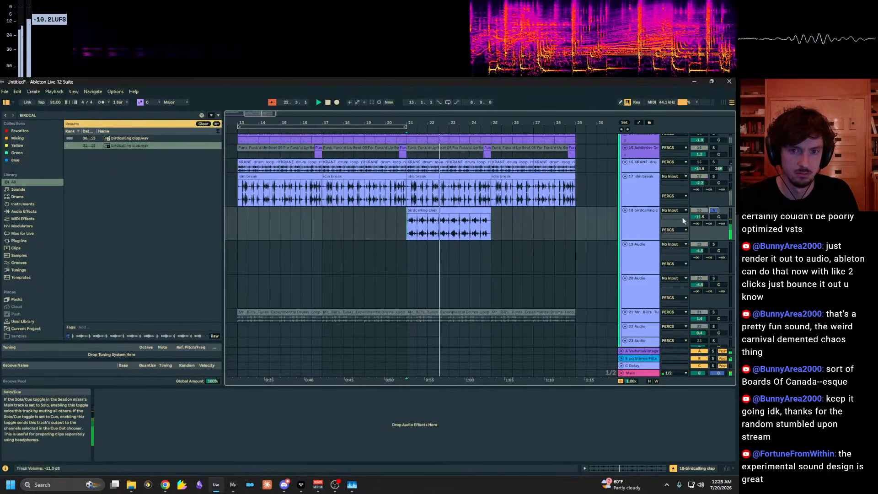
Audition 26 Audio (Bounce) and 27 Hyper Field soloed one after the other around bar 21.
scroll(677, 224, up, 3)
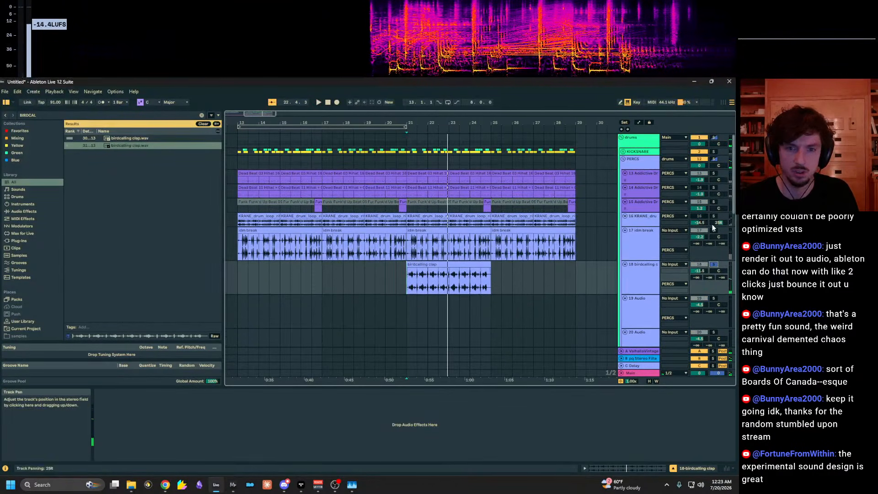
scroll(712, 224, down, 4)
scroll(682, 224, down, 6)
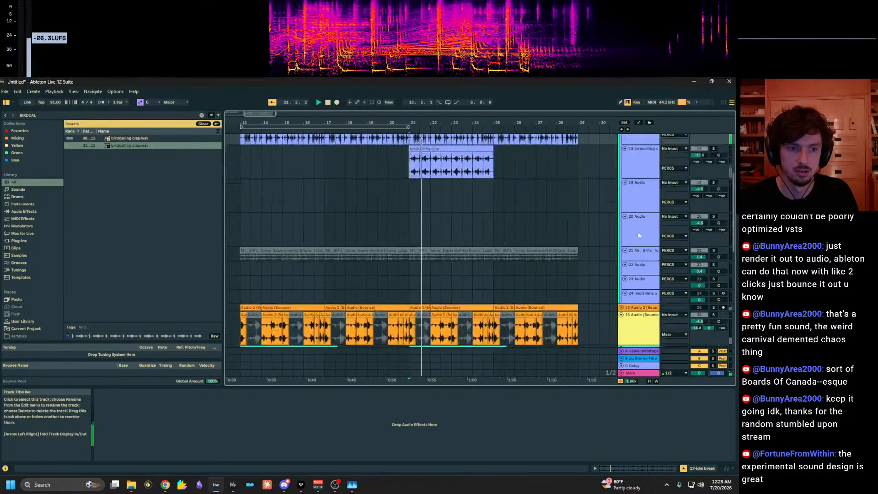
click(713, 245)
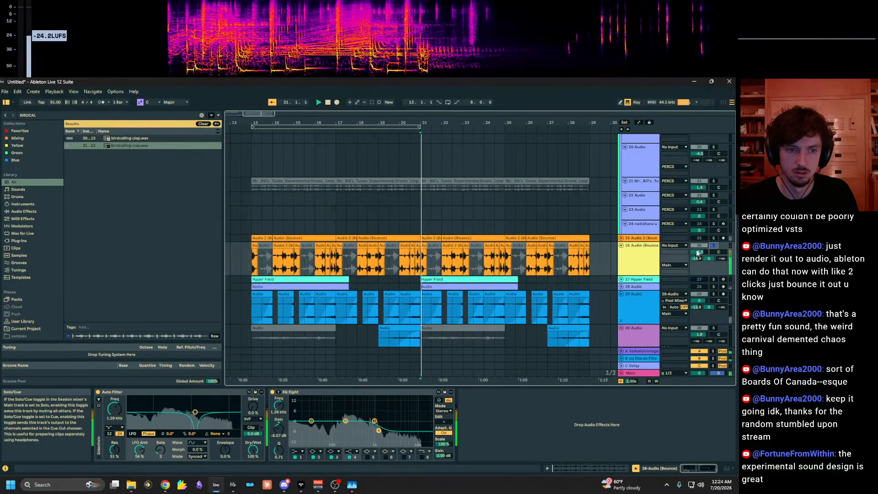
scroll(713, 243, down, 2)
click(713, 244)
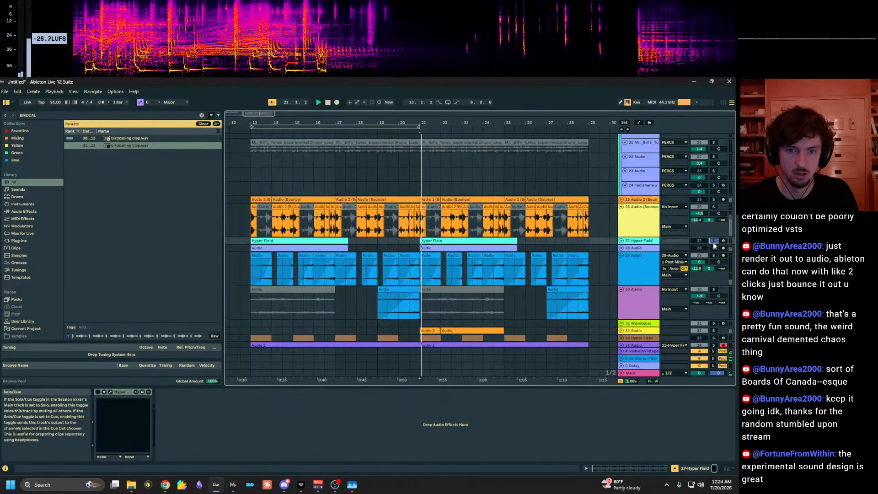
scroll(709, 229, down, 6)
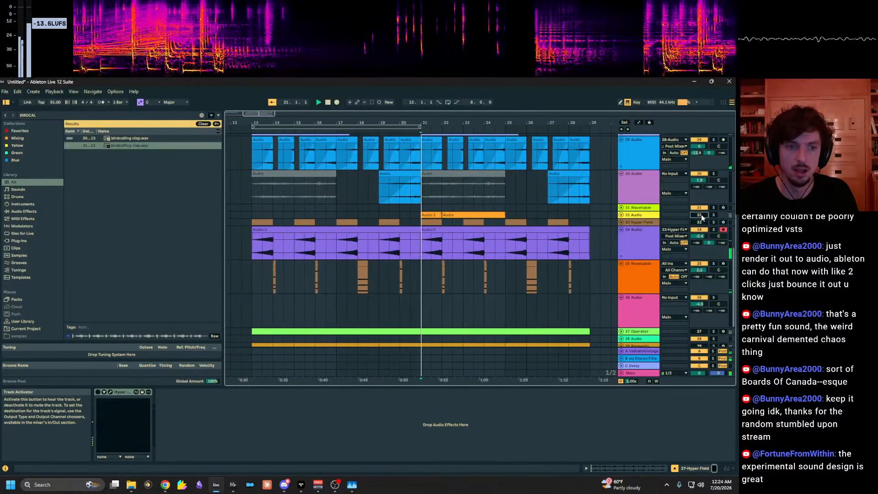
Unfold 32 Audio and play the full mix from bar 20 into bar 21 to hear the birdcalling clap in context.
click(379, 213)
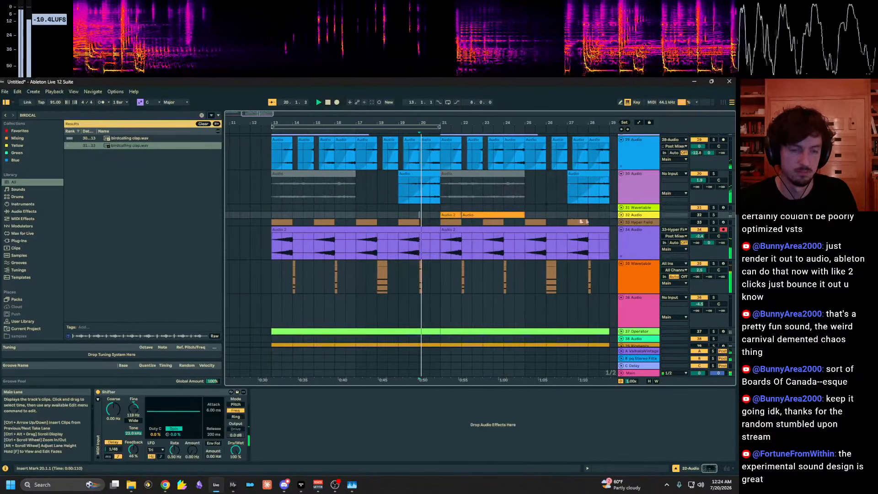
click(621, 215)
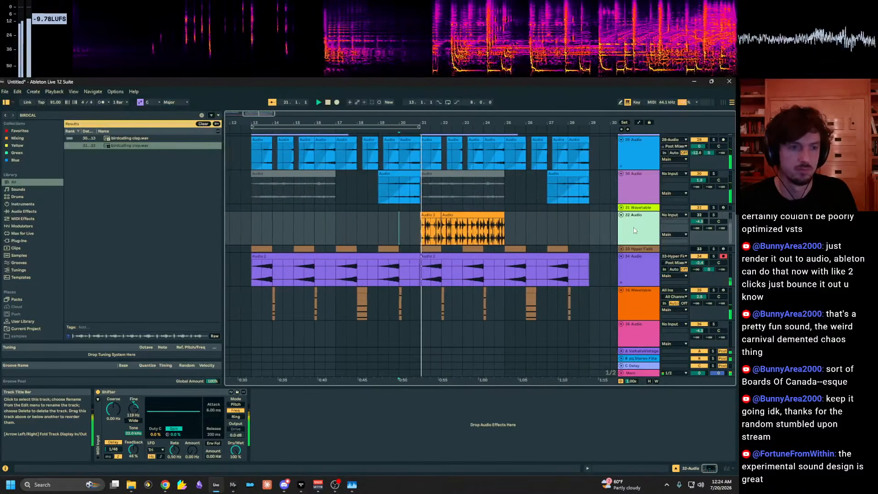
scroll(537, 224, up, 10)
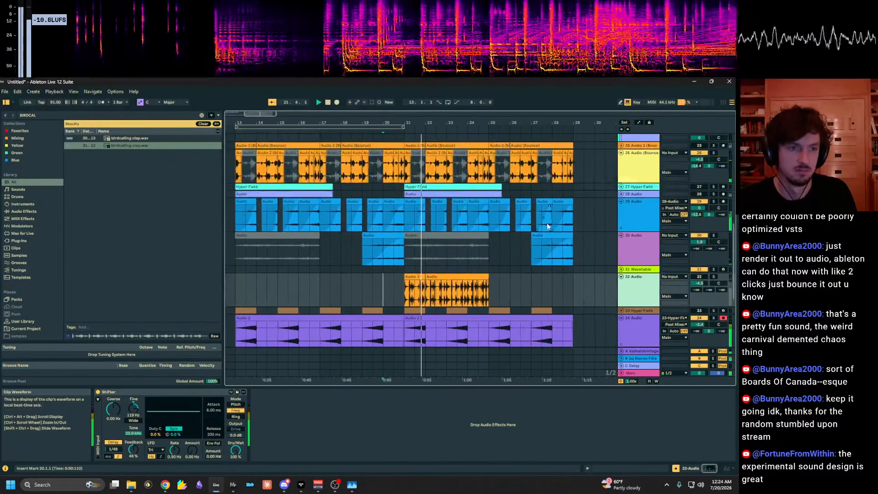
click(396, 212)
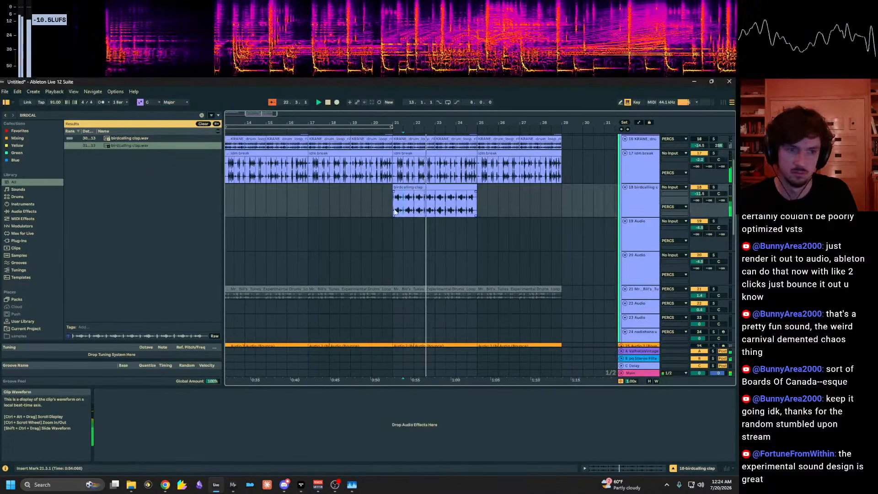
Insert bloom ahead of Ozone on the Main track and load its Smiley curve preset from the Master bus category.
click(639, 375)
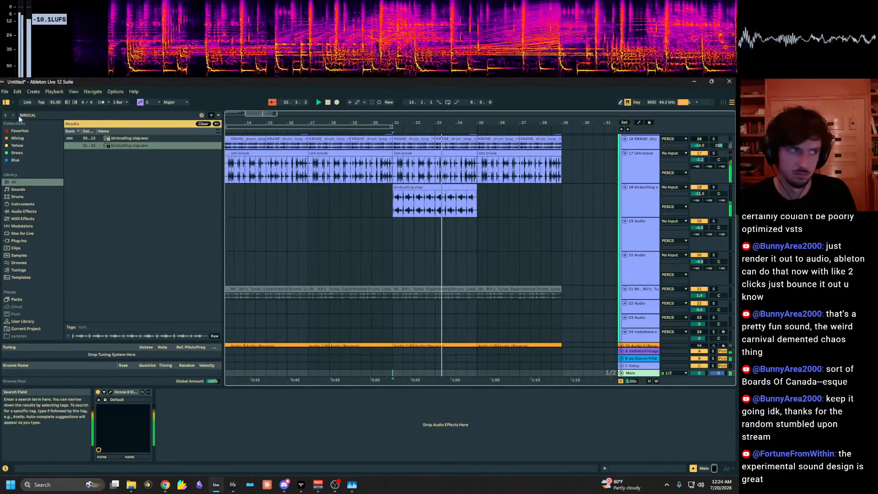
text(BLOOM)
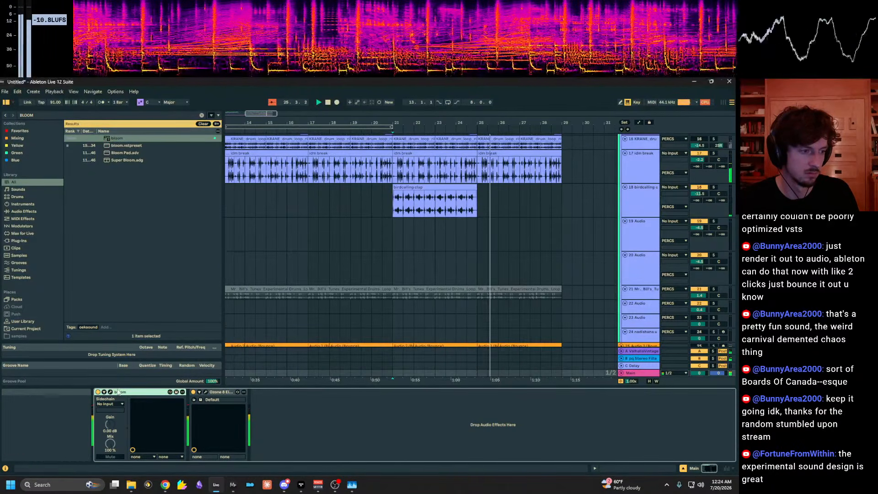
click(301, 168)
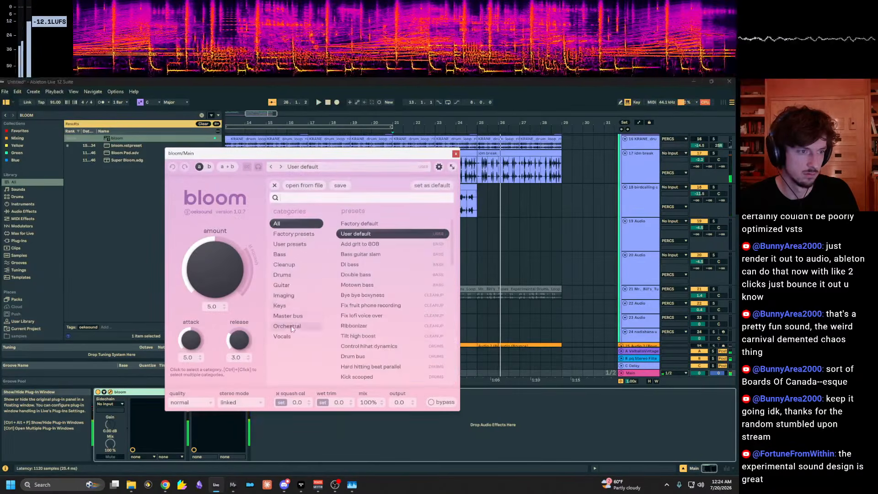
click(289, 316)
double_click(362, 306)
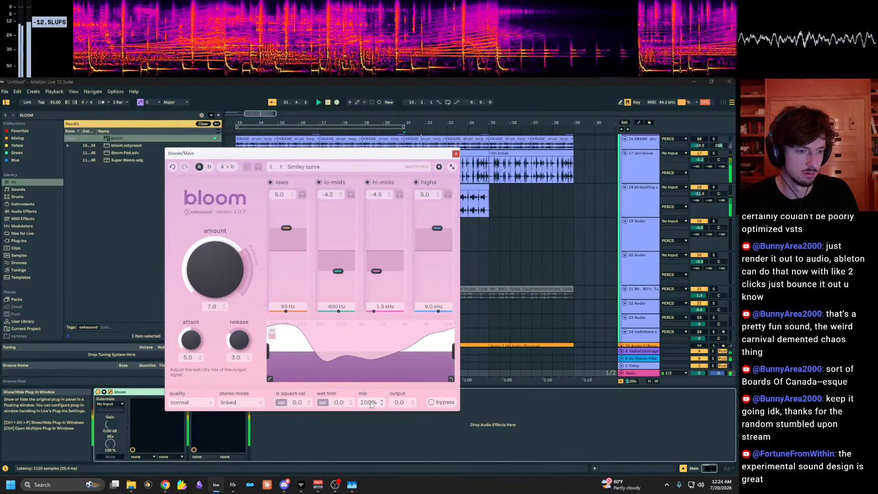
In bloom, set the highs to 2.4, the hi-mids to -3.5 and the mix to 78%.
drag(437, 228, 437, 242)
drag(392, 270, 392, 265)
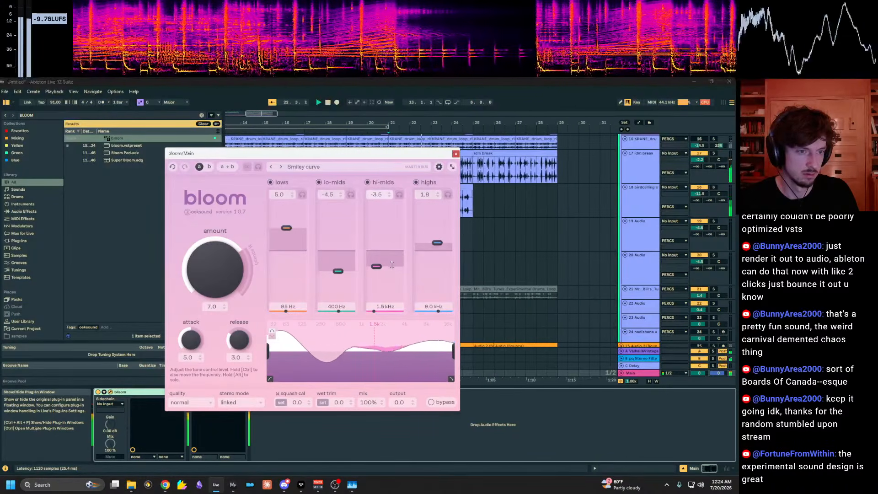
drag(437, 243, 437, 240)
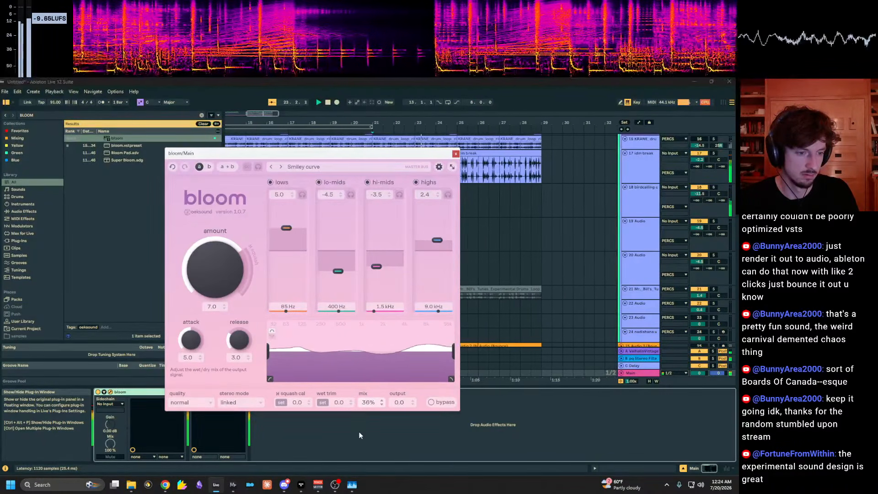
drag(361, 424, 365, 412)
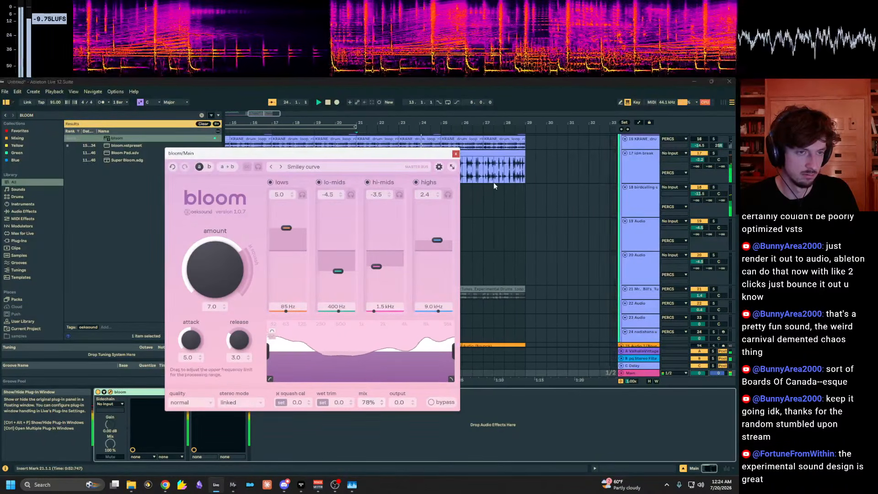
click(456, 154)
Duplicate the birdcalling clap clip into bars 25–29 and put the insert mark back at bar 13.
click(483, 204)
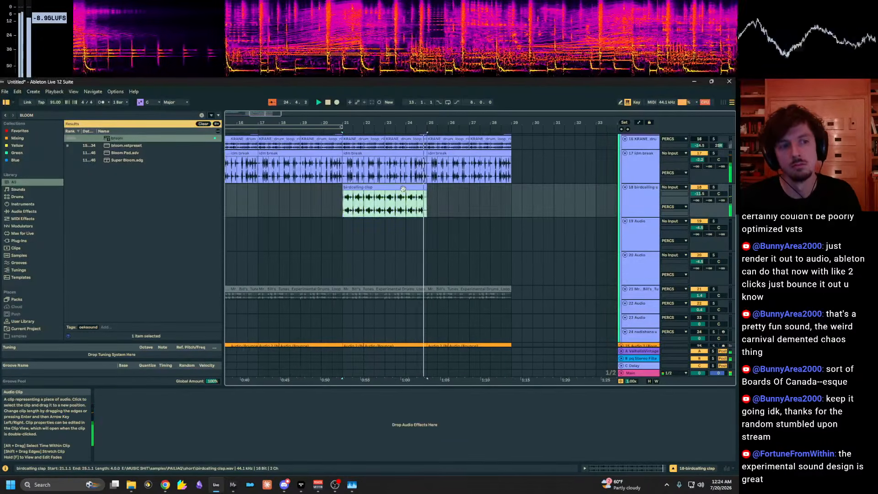
drag(442, 123, 555, 110)
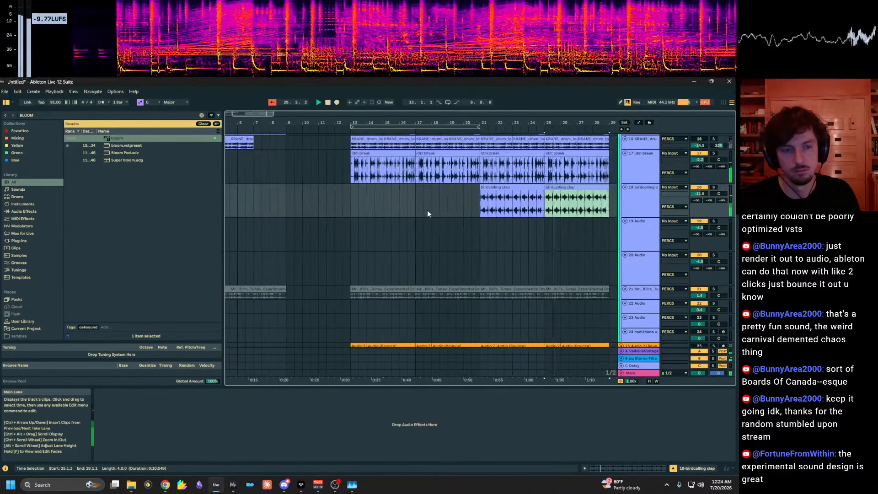
mouse_move(353, 203)
mouse_down()
mouse_move(595, 202)
mouse_move(355, 208)
mouse_up()
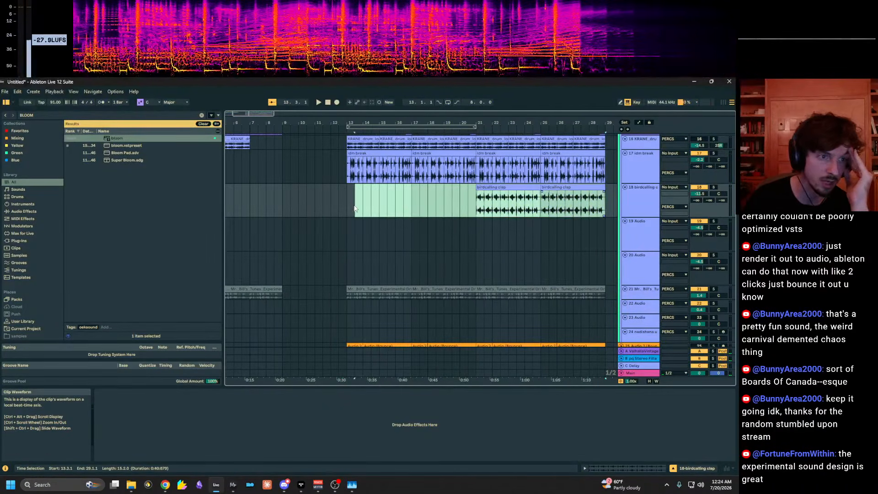
click(333, 209)
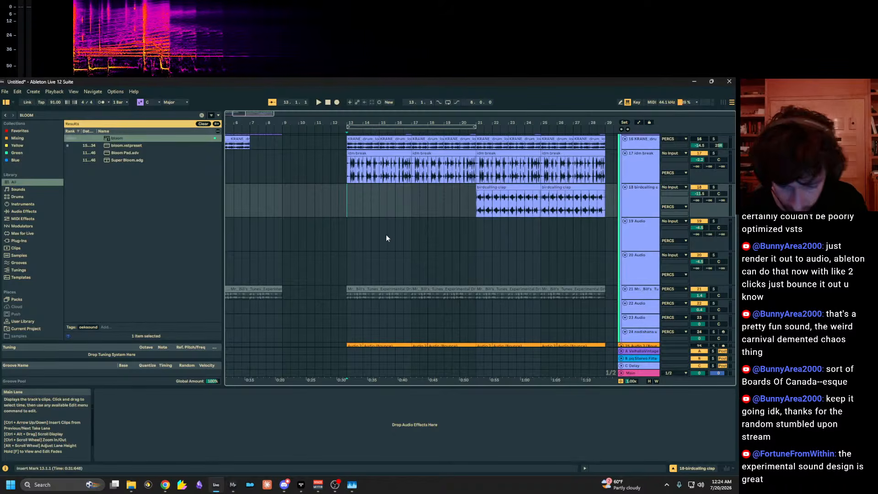
Switch to full screen and play the arrangement from bar 12.3 while checking the lower tracks.
key(F11)
key(space)
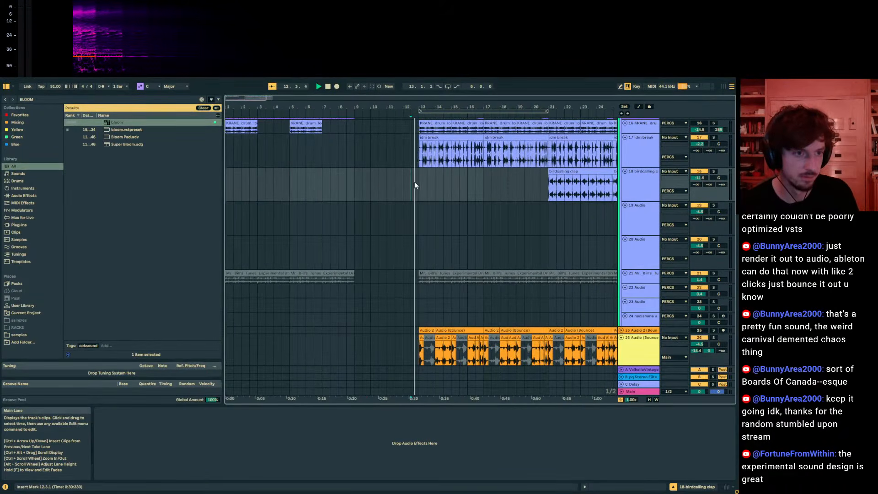
scroll(476, 233, down, 5)
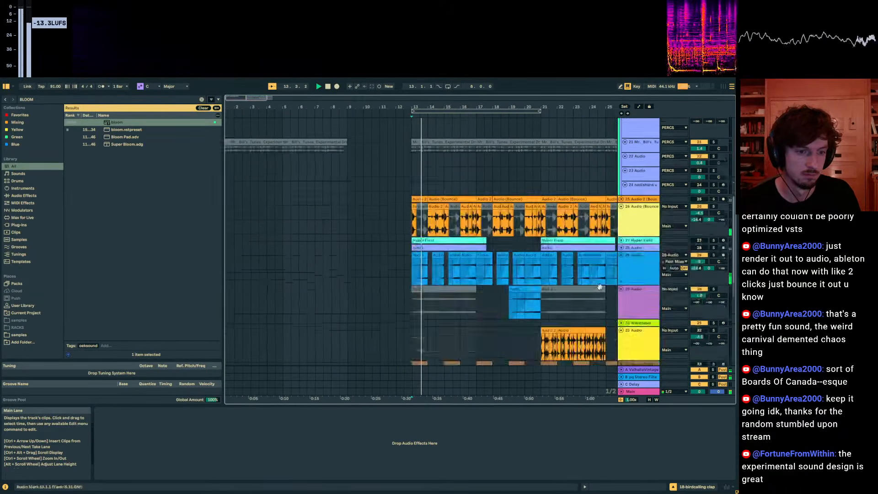
scroll(511, 277, down, 3)
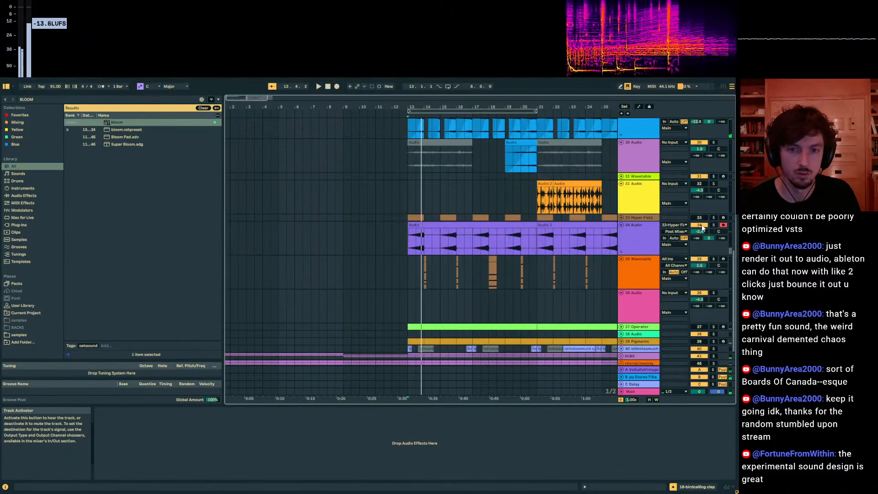
Switch off 34 Audio for a listen from bar 13, and deactivate that track's bar 13–21 clip.
click(700, 225)
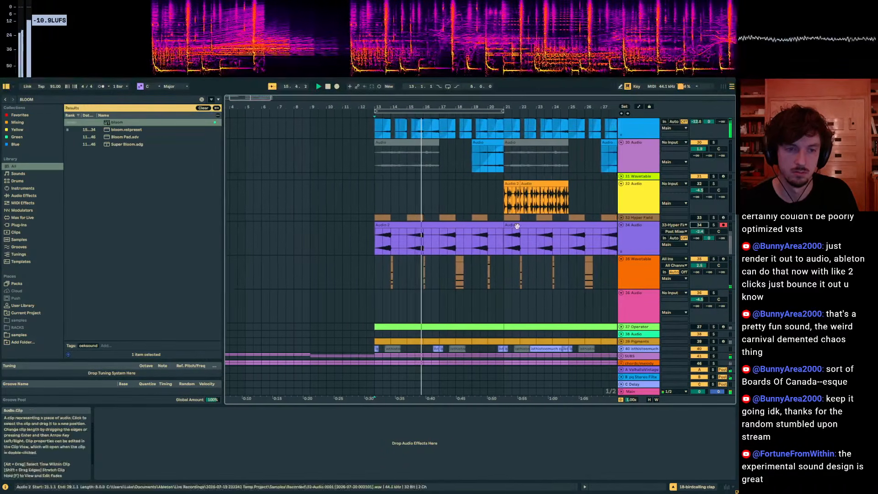
click(493, 227)
scroll(527, 221, up, 5)
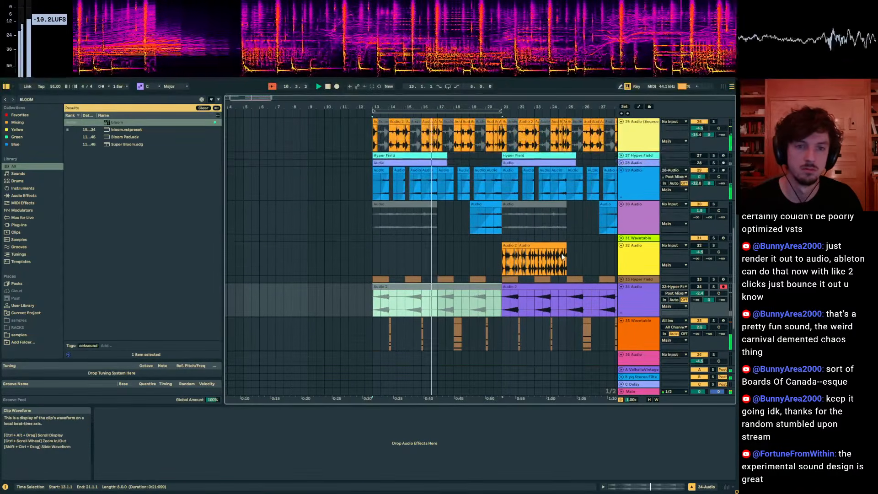
scroll(553, 287, down, 2)
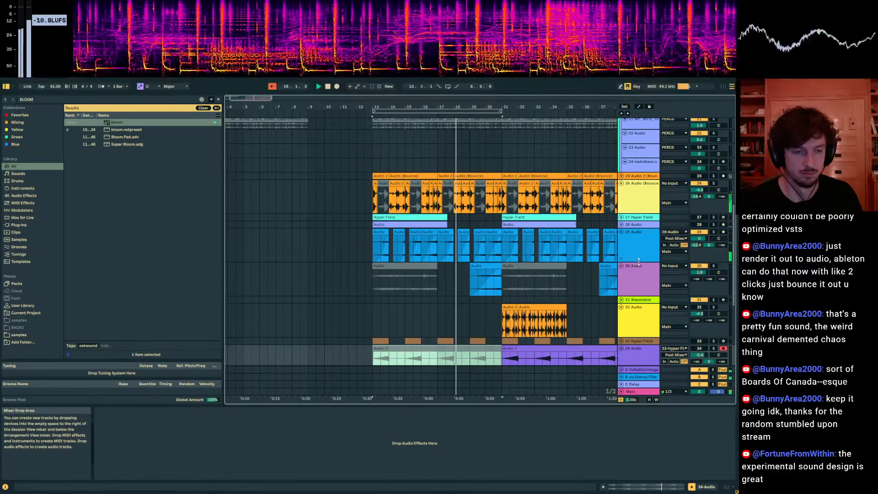
scroll(475, 302, down, 4)
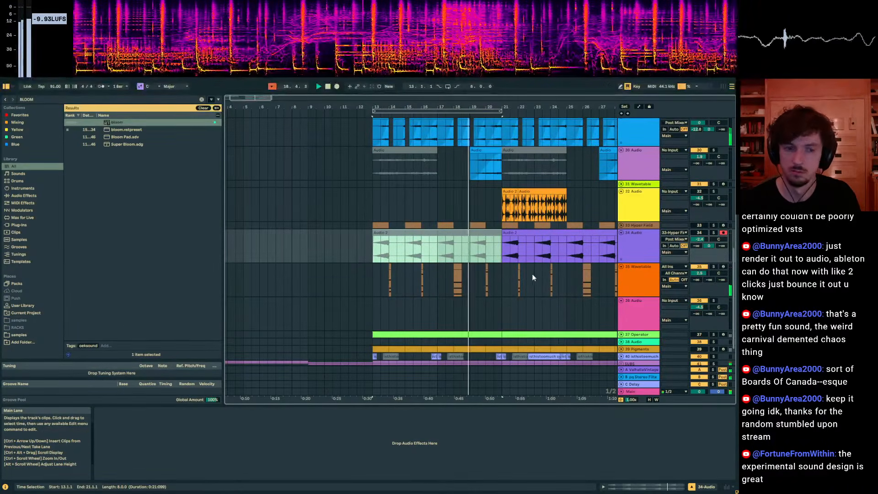
Open the MIDI clip at bar 18 on 35 Wavetable and raise the selected note an octave to A3.
scroll(460, 281, up, 1)
click(458, 275)
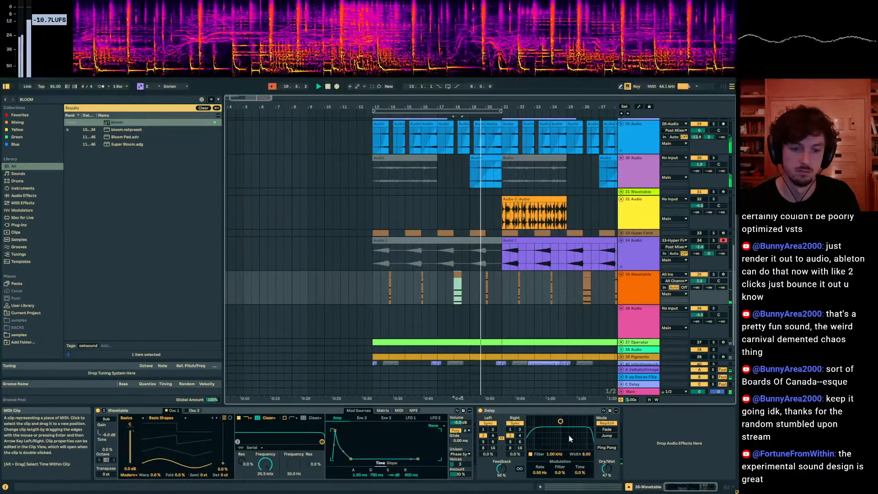
click(572, 487)
drag(429, 374, 386, 332)
key(shift+Up)
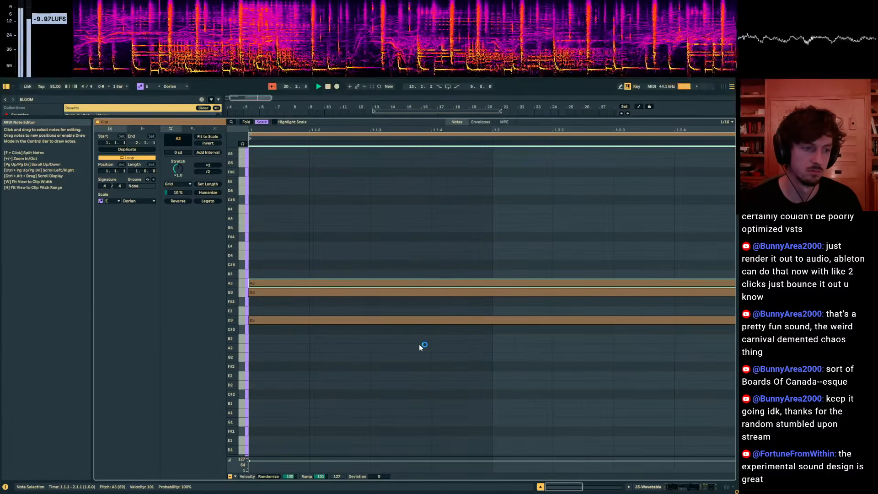
Lower Wavetable's unison amount to 18% on track 35 and listen through the second half of the loop.
click(666, 486)
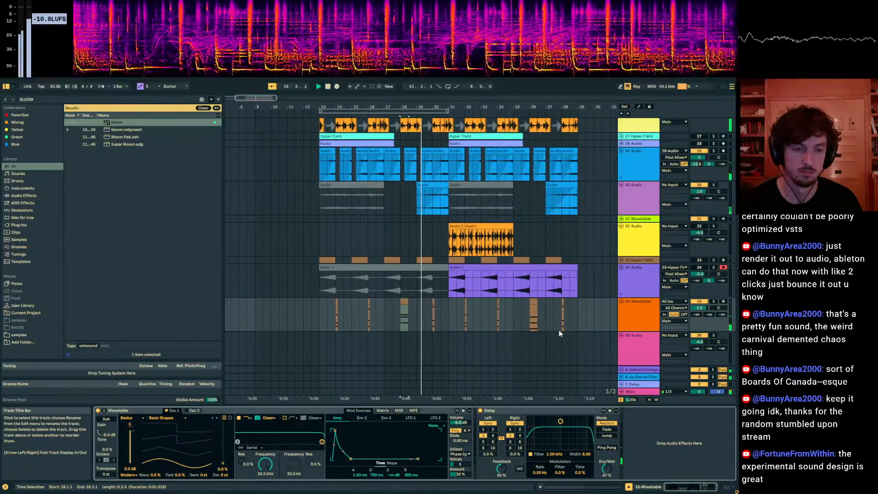
drag(460, 474, 460, 479)
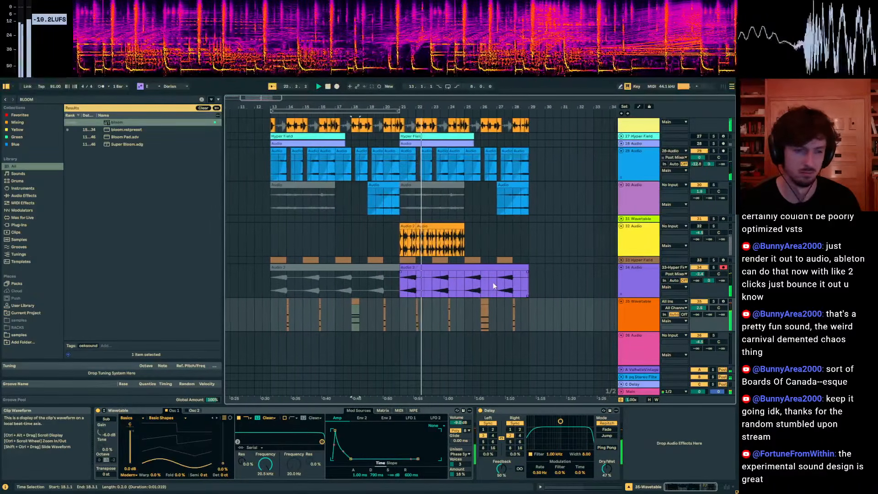
scroll(487, 299, up, 2)
scroll(567, 272, up, 1)
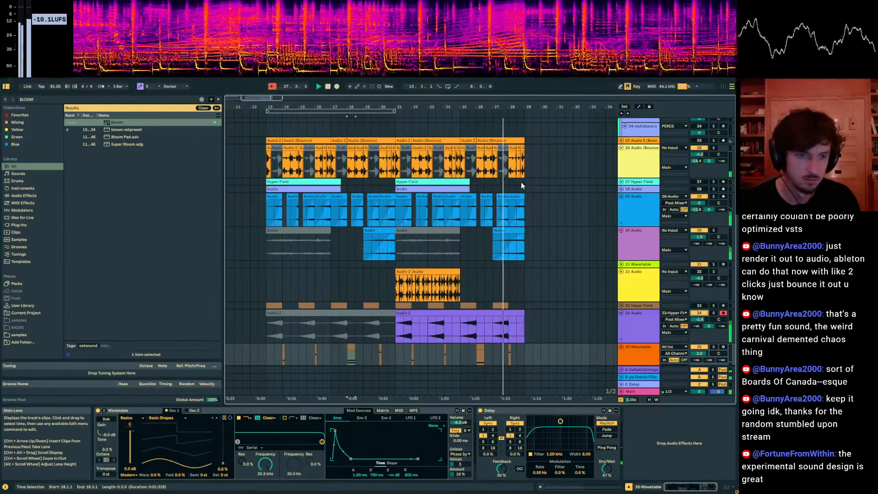
Select bars 21–29 on 27 Hyper Field and set the arrangement loop to that range.
drag(524, 182, 389, 187)
click(404, 182)
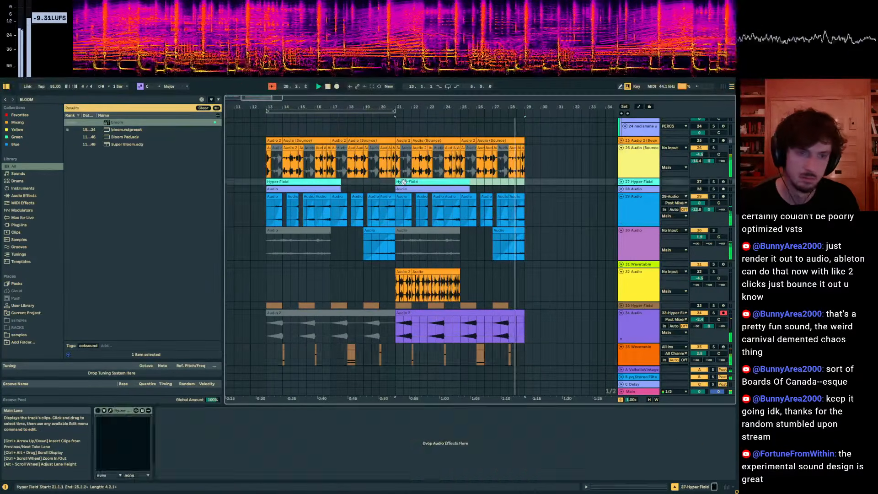
scroll(489, 195, up, 3)
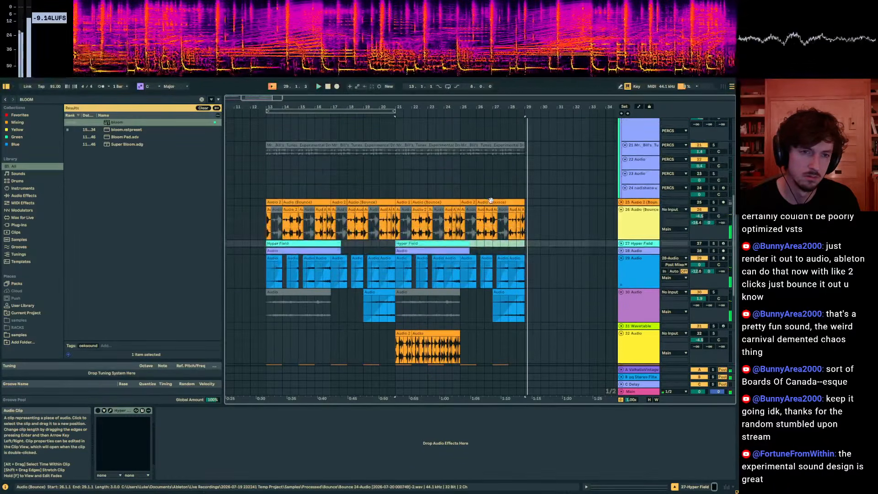
scroll(491, 198, up, 10)
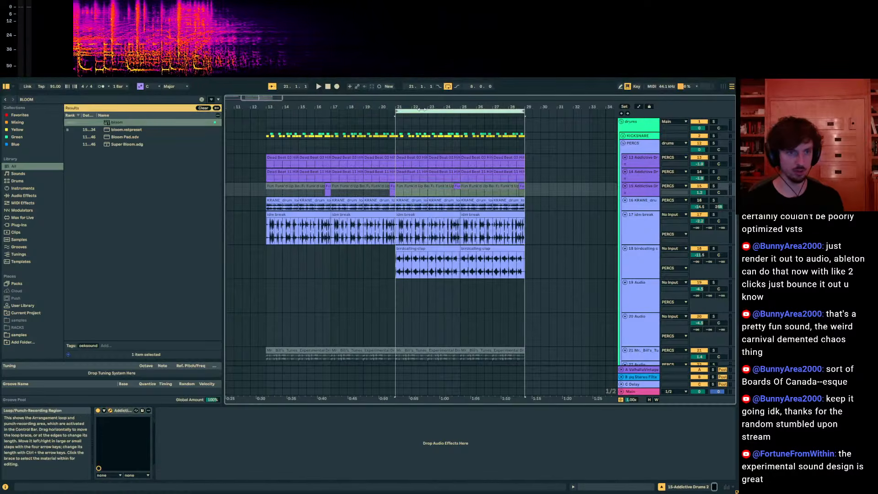
Duplicate the whole bar 21–29 section across all tracks so the copy fills bars 29–37.
click(422, 110)
key(ctrl+d)
click(384, 215)
scroll(359, 260, down, 11)
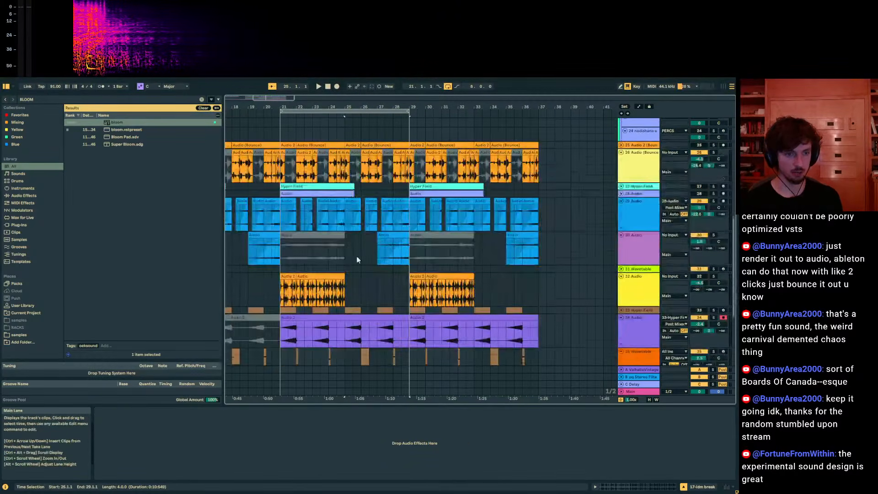
Deactivate the bar 29–37 clips on 34 Audio and 35 Wavetable.
scroll(358, 260, down, 3)
click(360, 257)
drag(410, 269, 555, 315)
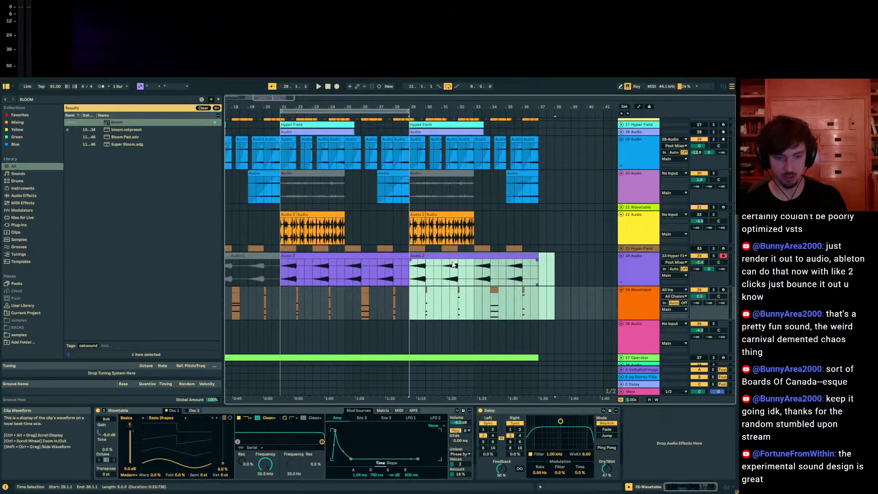
scroll(452, 265, up, 5)
Listen to the new section from bar 29 and duplicate the 26 Audio (Bounce) track.
click(404, 277)
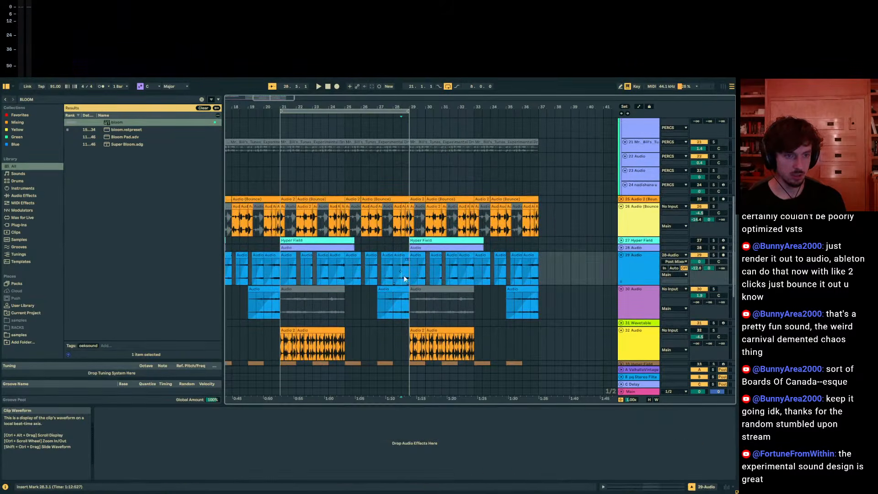
drag(390, 269, 408, 277)
key(space)
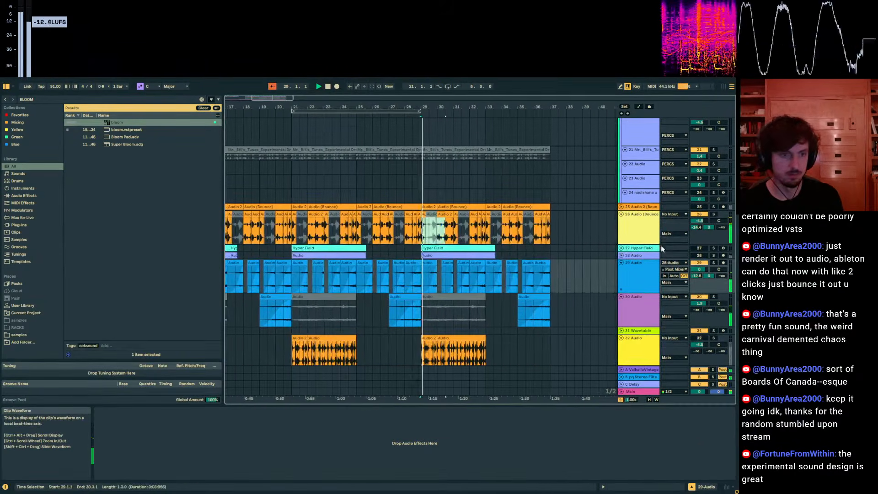
click(625, 236)
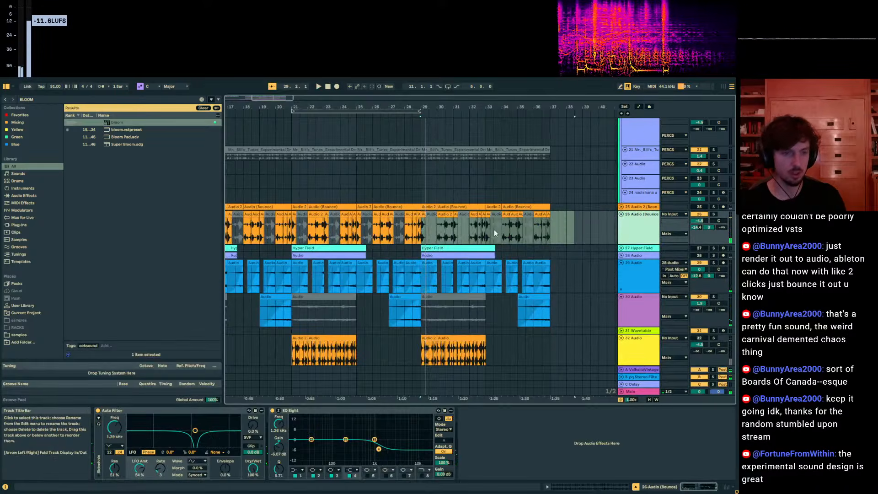
key(ctrl+d)
Delete the clips before bar 29 on the duplicated bounce track and those from bar 29 onward on the original.
drag(392, 107, 496, 99)
drag(520, 262, 279, 263)
key(Delete)
drag(519, 236, 592, 238)
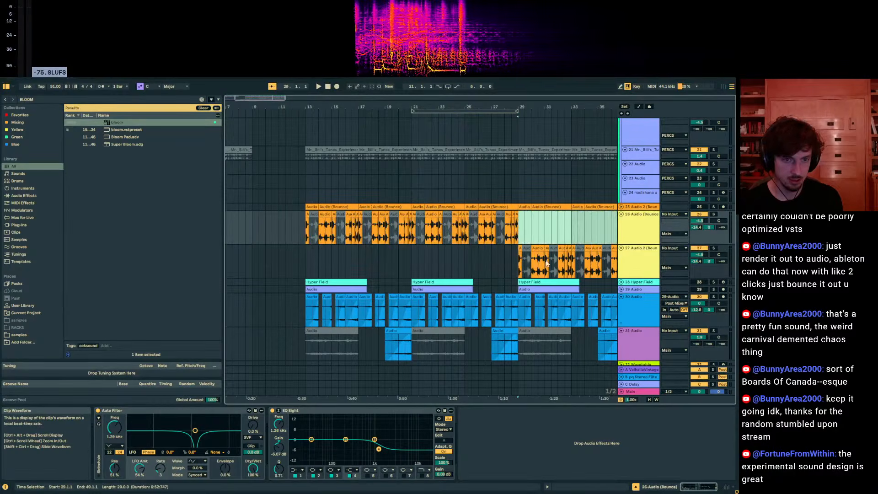
key(Delete)
drag(548, 105, 436, 104)
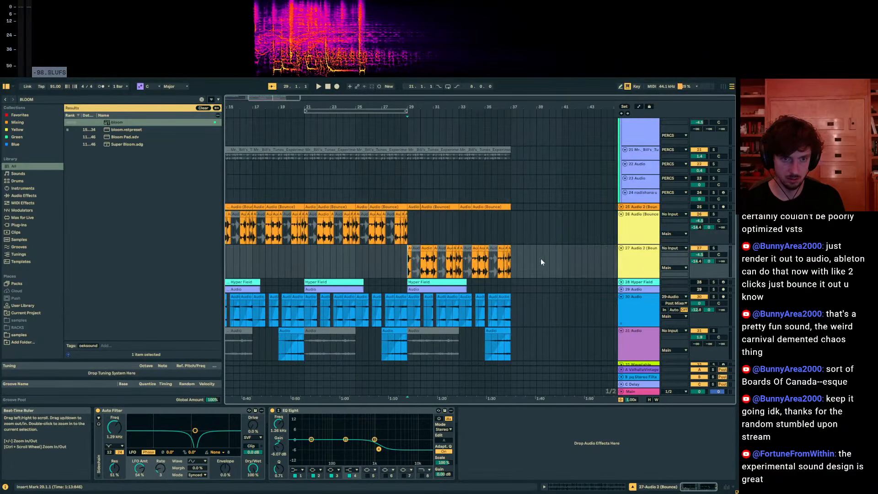
Inspect the bar 29–37 clips on 27 Audio 2 (Bounce) and listen to the transition from bar 27.
drag(542, 263, 407, 263)
click(591, 488)
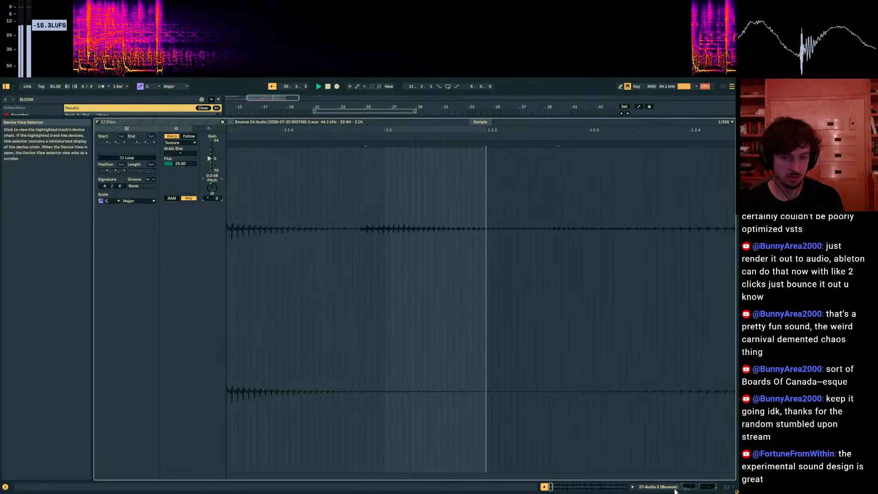
click(674, 488)
click(396, 262)
key(space)
key(space)
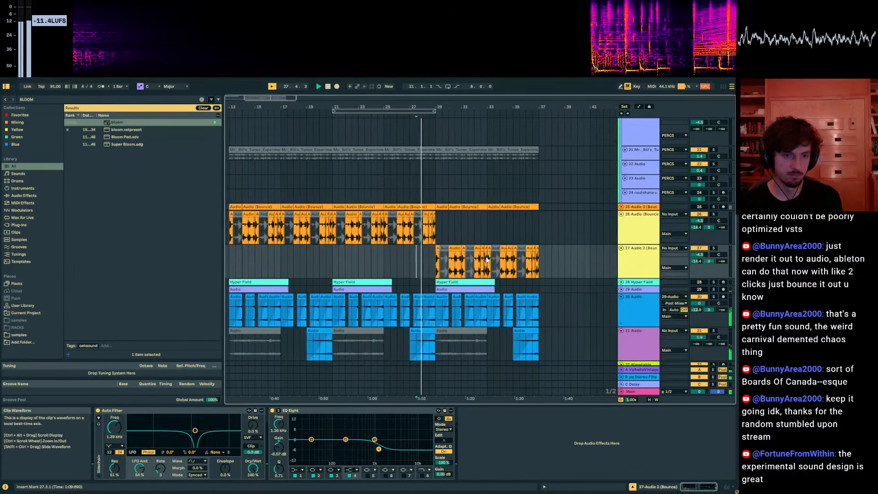
Insert a MIDI track below 27 Audio 2 (Bounce) and load the Wavetable instrument on it.
scroll(652, 163, down, 5)
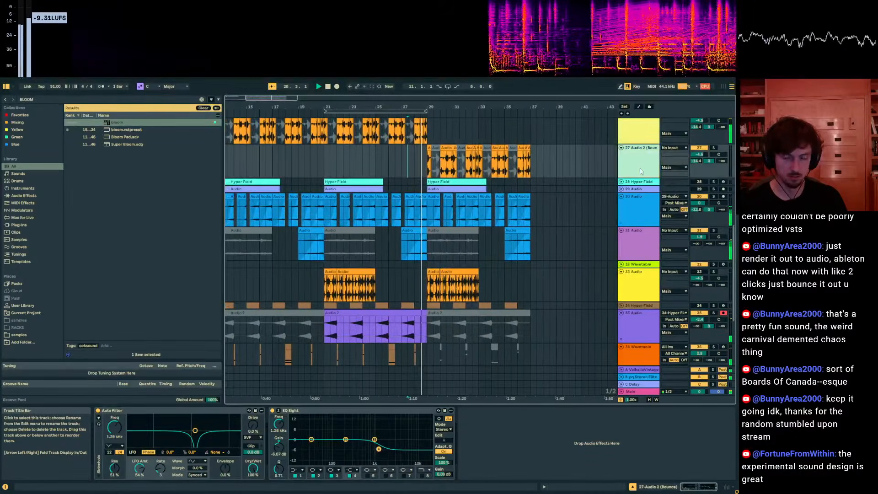
key(ctrl+shift+t)
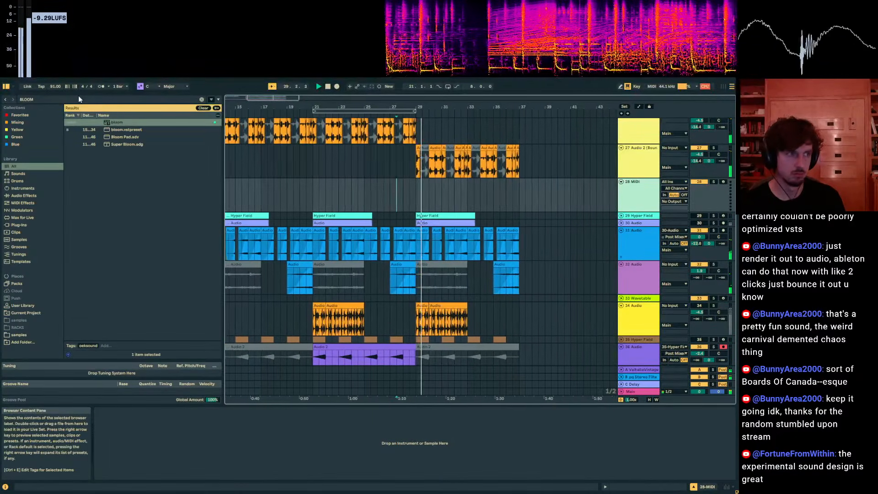
key(ctrl+f)
text(WAVET)
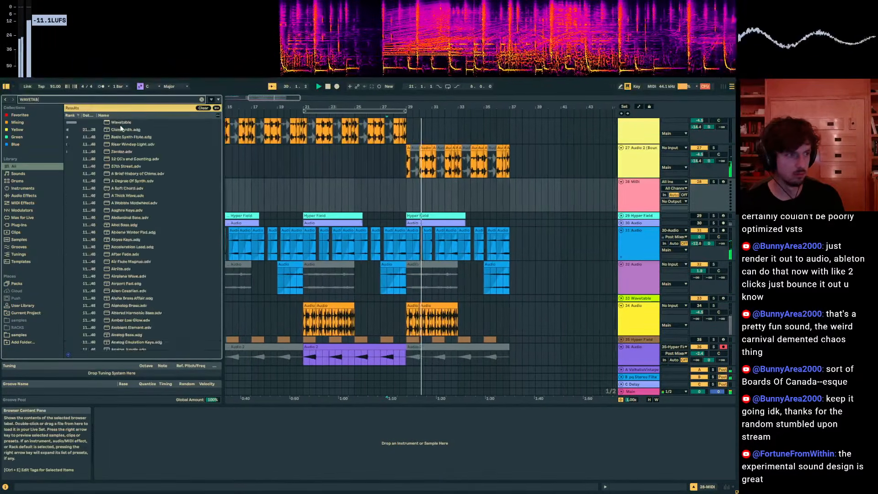
text(AB)
key(Down)
key(Return)
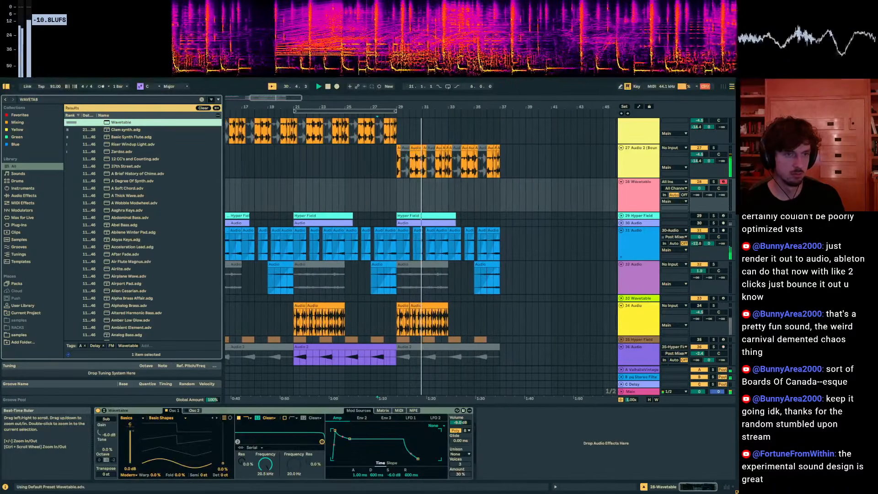
Create an empty one-bar MIDI clip at bar 29 on 28 Wavetable.
ctrl+scroll(397, 192, up, 3)
drag(415, 190, 446, 191)
key(ctrl+shift+m)
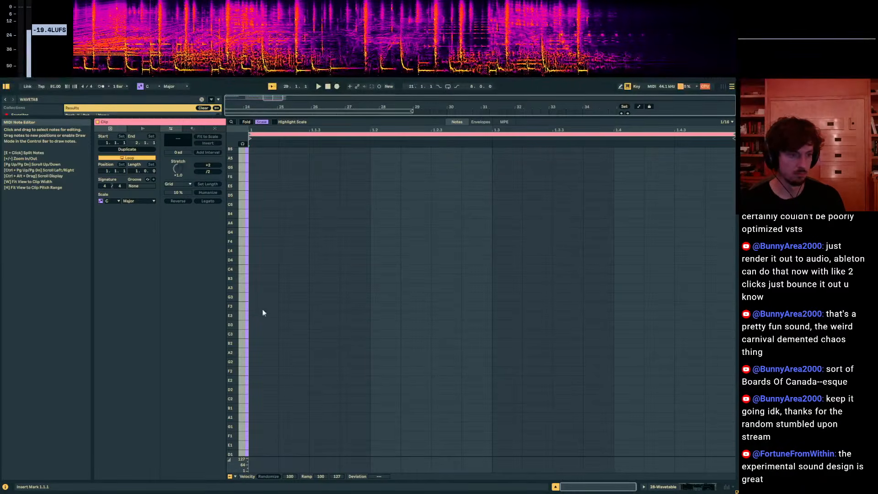
Add a first note to the clip and place it at A1, slightly after position 1.1.3.
double_click(261, 325)
key(space)
drag(270, 329, 333, 334)
key(shift+Down)
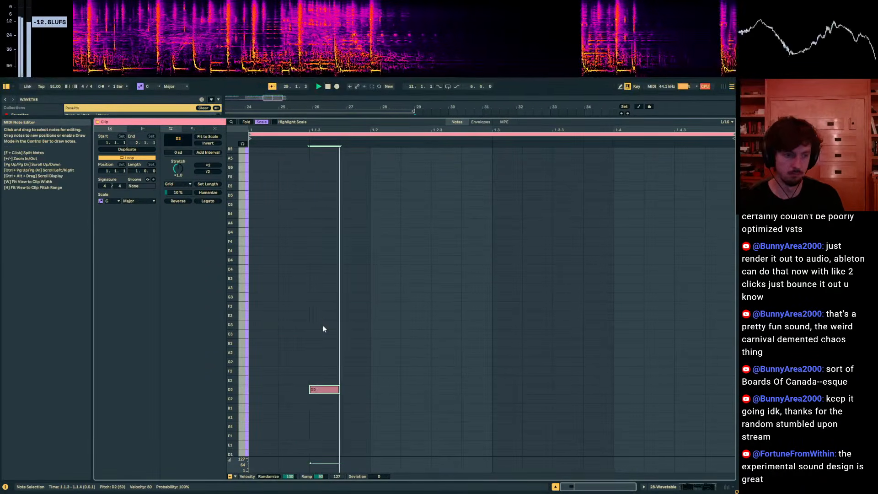
drag(333, 390, 353, 419)
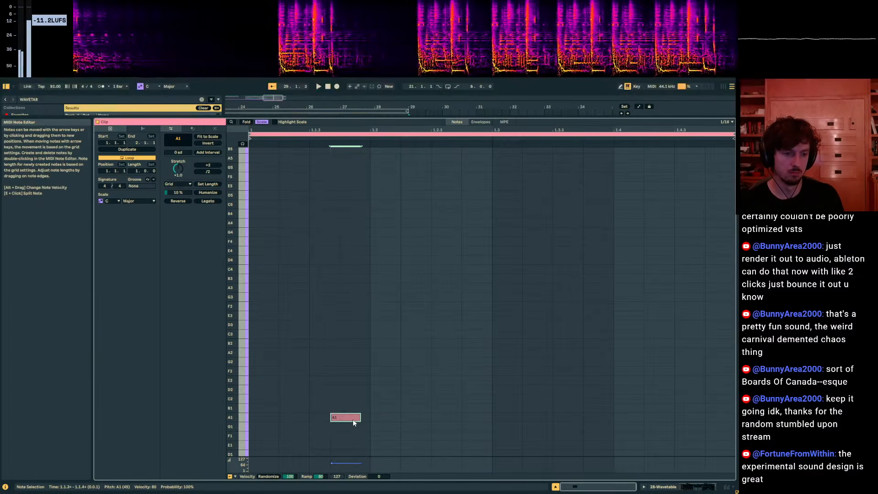
Continue the bass line with F1 at 1.2, G1 at 1.2.3 and B1 at 1.3.
double_click(397, 407)
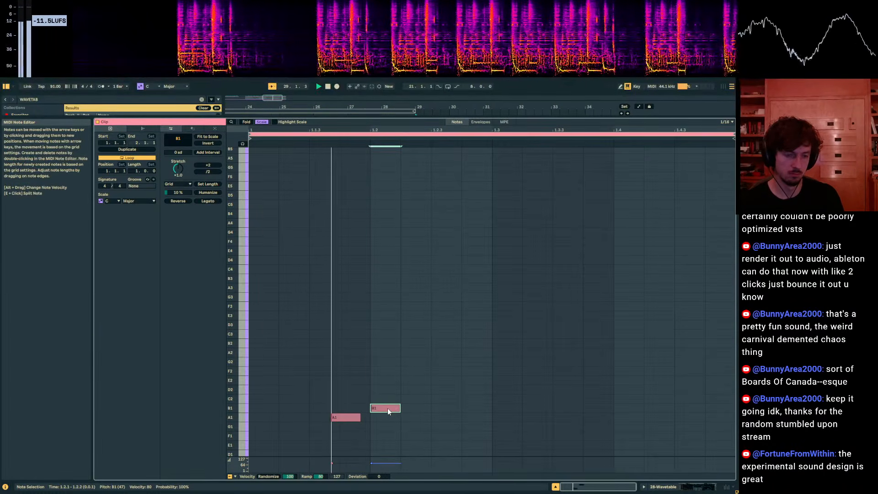
drag(388, 408, 393, 435)
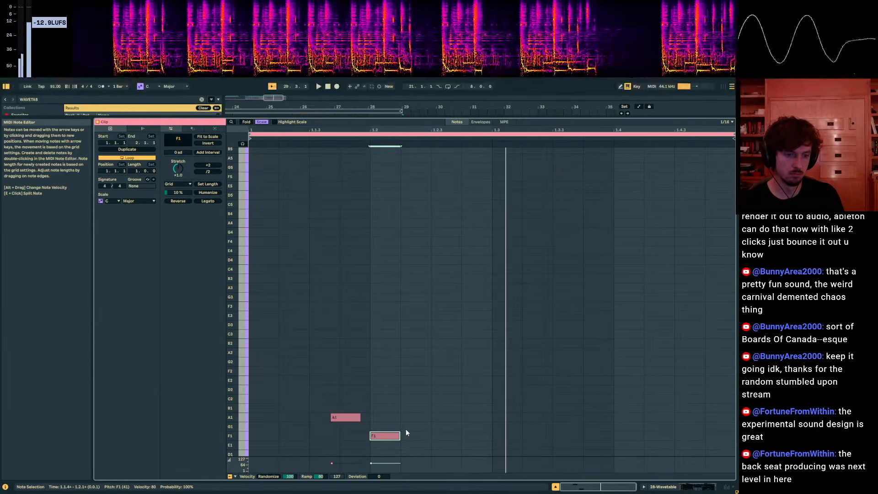
click(499, 408)
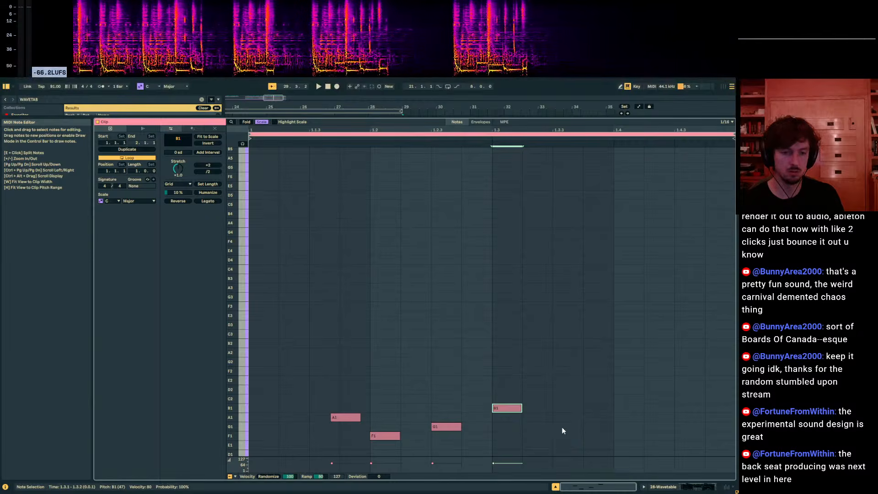
click(390, 436)
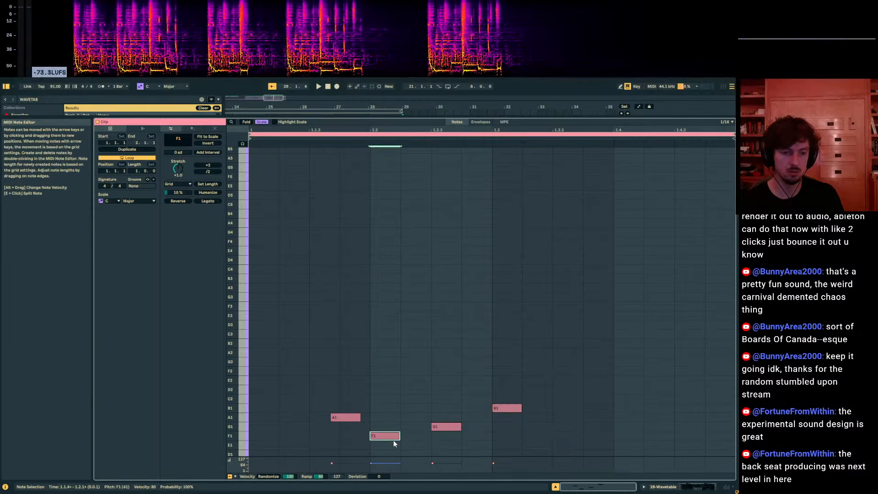
Enable note preview in the MIDI editor and audition the bass notes.
click(243, 144)
drag(431, 254, 437, 300)
drag(394, 457, 394, 457)
drag(466, 413, 323, 417)
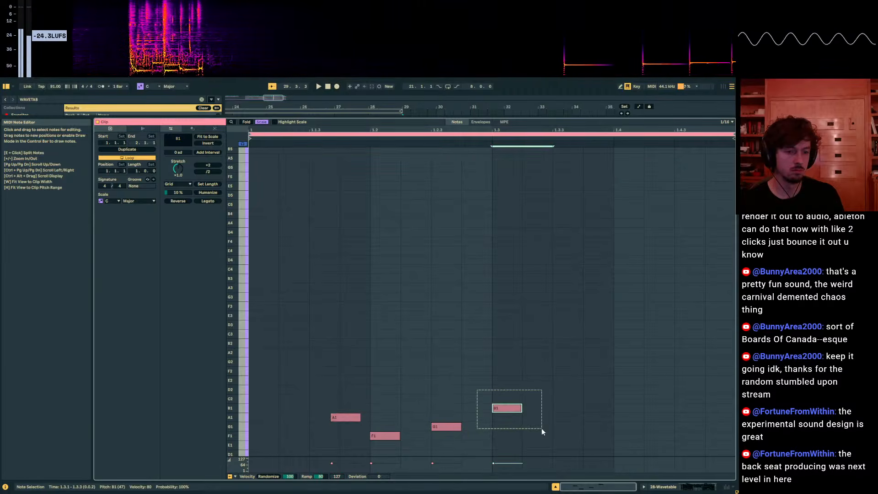
click(355, 418)
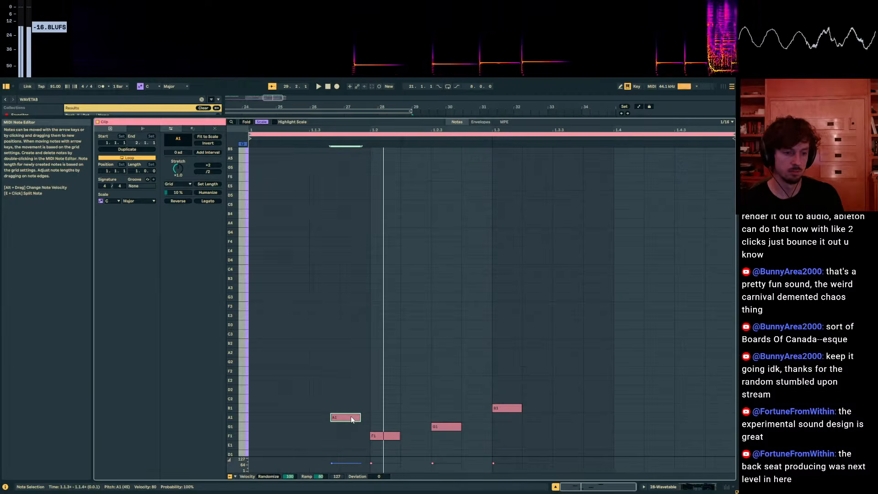
Raise the third note to A1 and the fourth to D2, and add A1 at 1.3.3 and B1 at 1.4.
drag(444, 429, 447, 418)
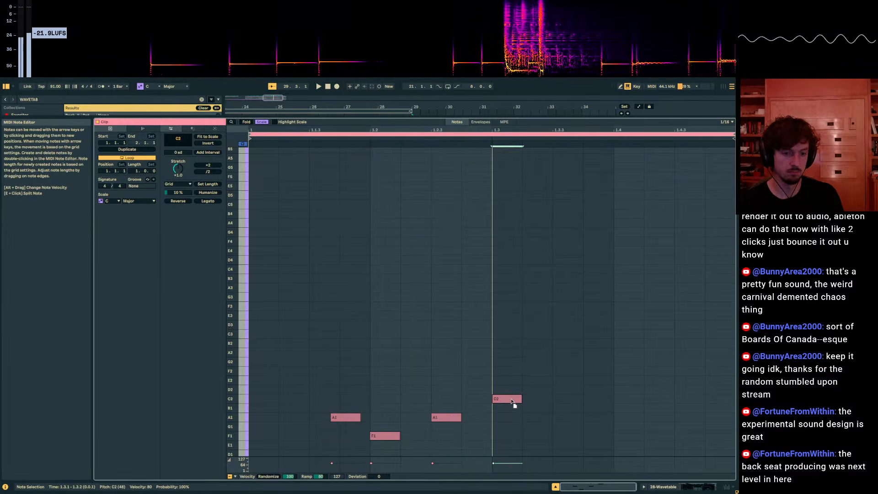
double_click(574, 429)
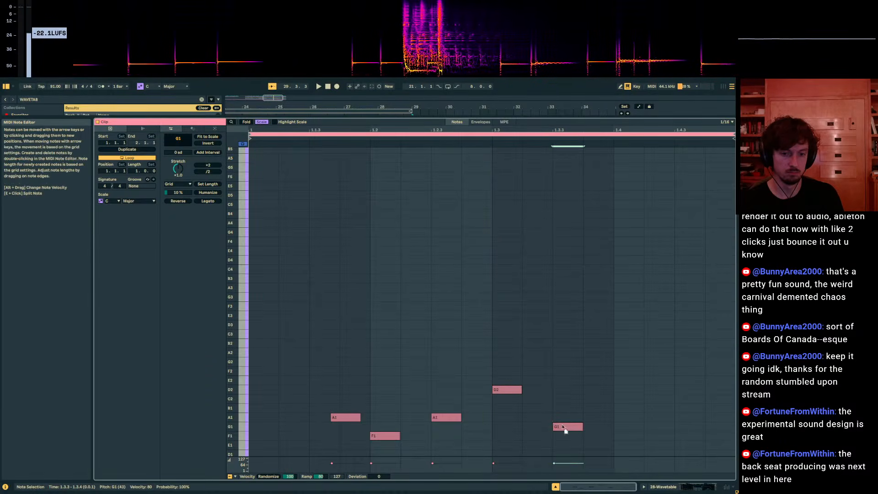
drag(567, 419, 561, 405)
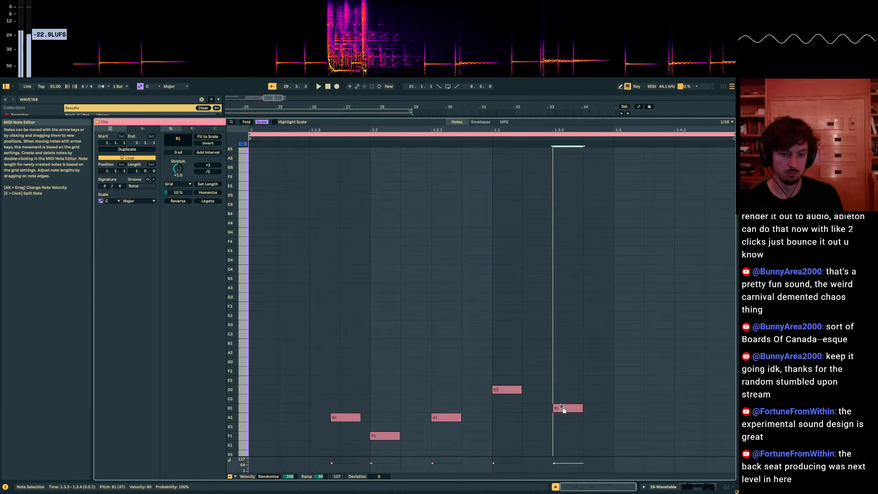
double_click(619, 411)
key(space)
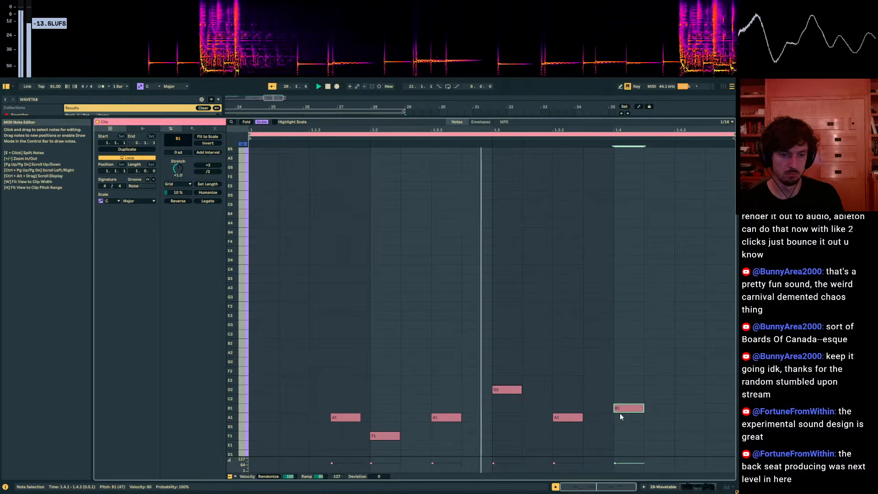
Copy the bar 29 MIDI clip on 28 Wavetable to bar 31 and listen to it.
click(687, 486)
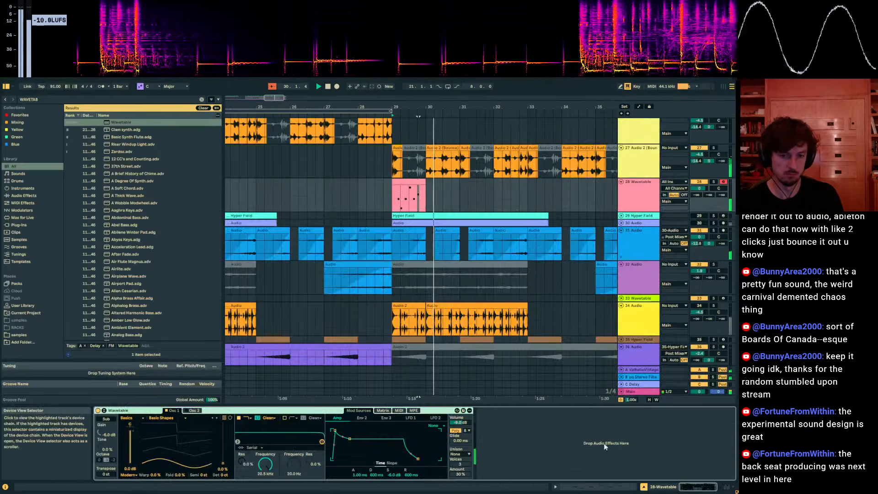
click(408, 182)
key(ctrl+c)
click(463, 193)
key(ctrl+v)
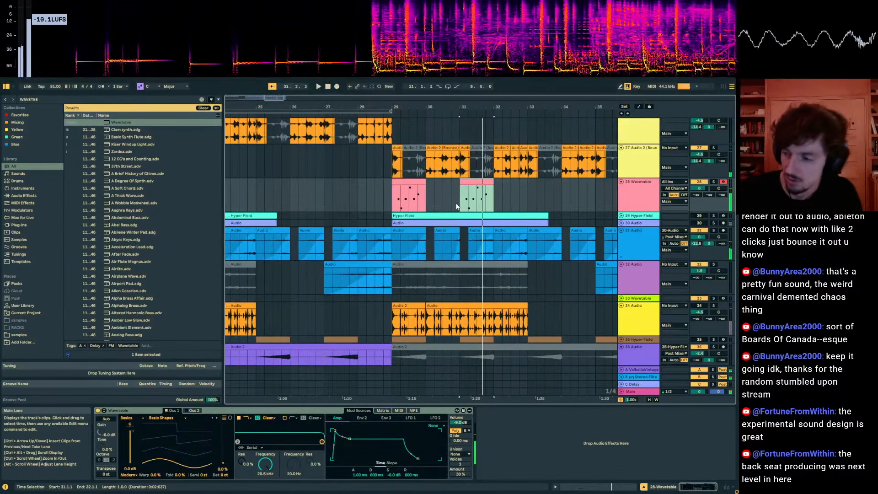
key(space)
Load the Saturator preset A Bit Warmer on 28 Wavetable and set its Drive to 12 dB.
click(410, 188)
click(409, 182)
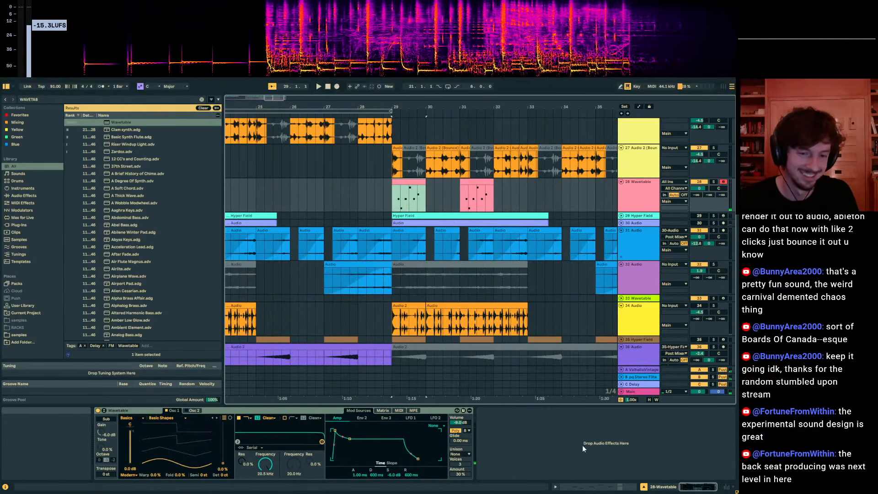
key(ctrl+f)
text(SAT)
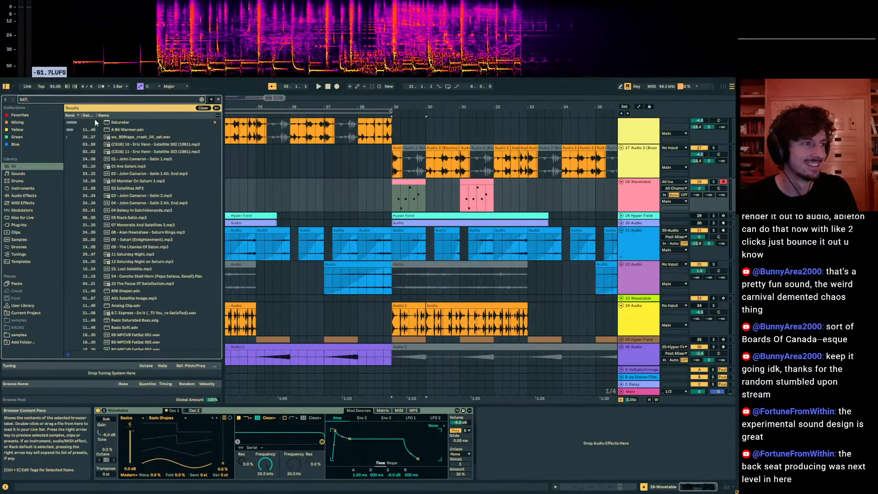
double_click(123, 130)
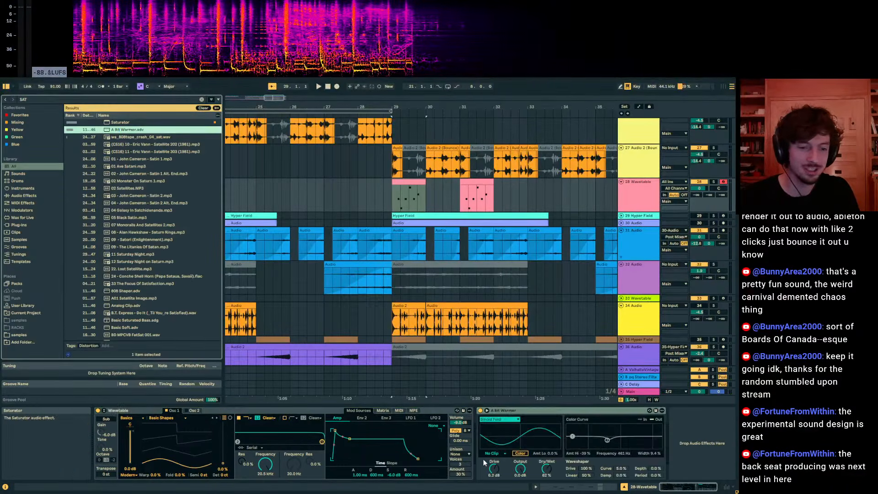
click(494, 467)
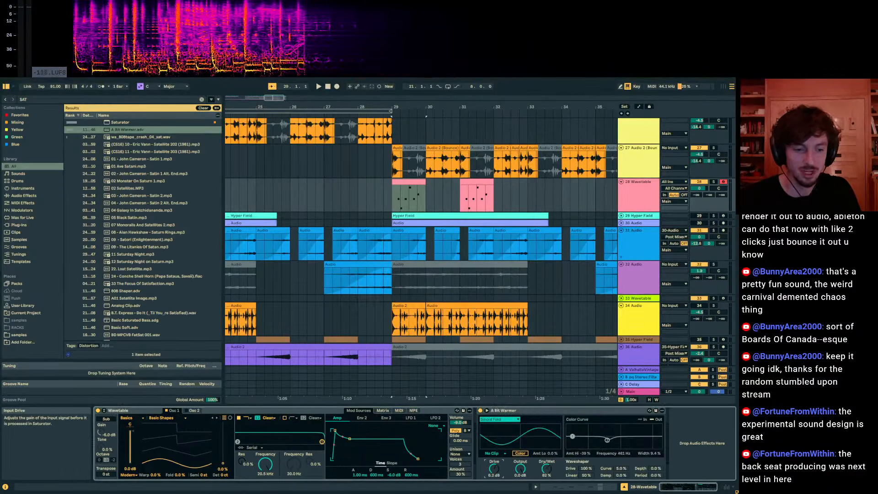
drag(494, 468, 494, 461)
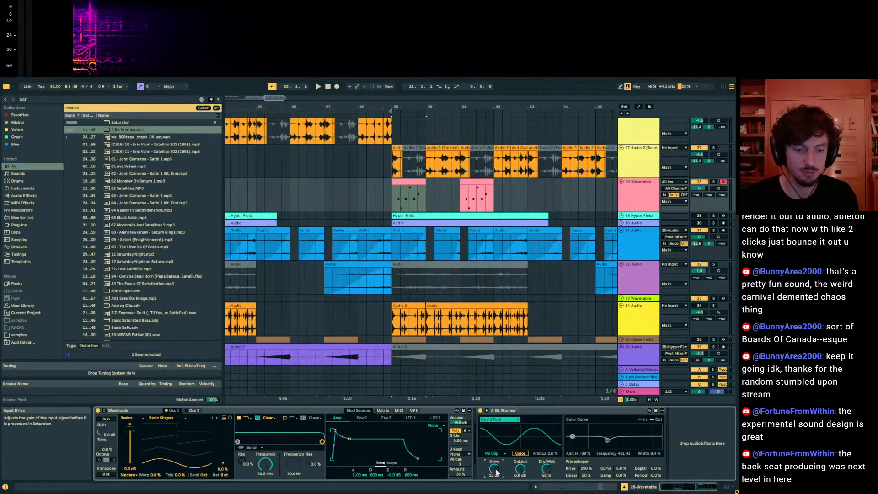
Lower the track volume of 28 Wavetable slightly while checking its bar 29 and bar 31 MIDI clips.
click(398, 183)
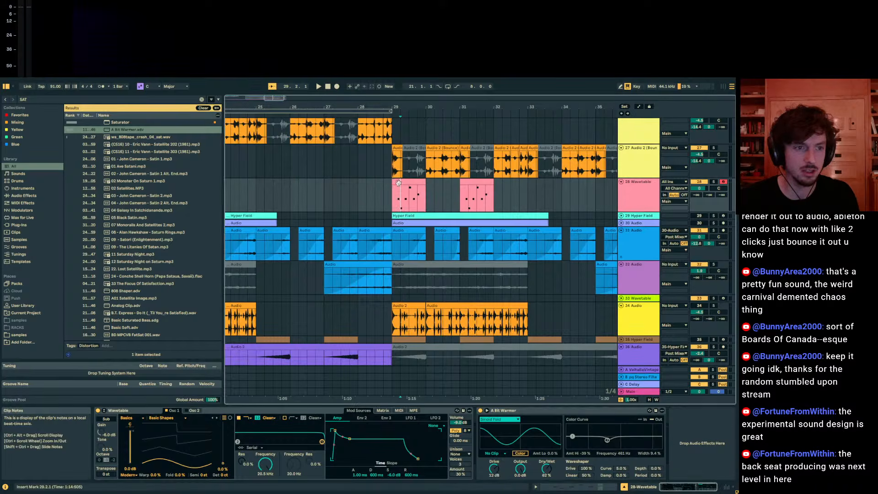
drag(393, 105, 417, 189)
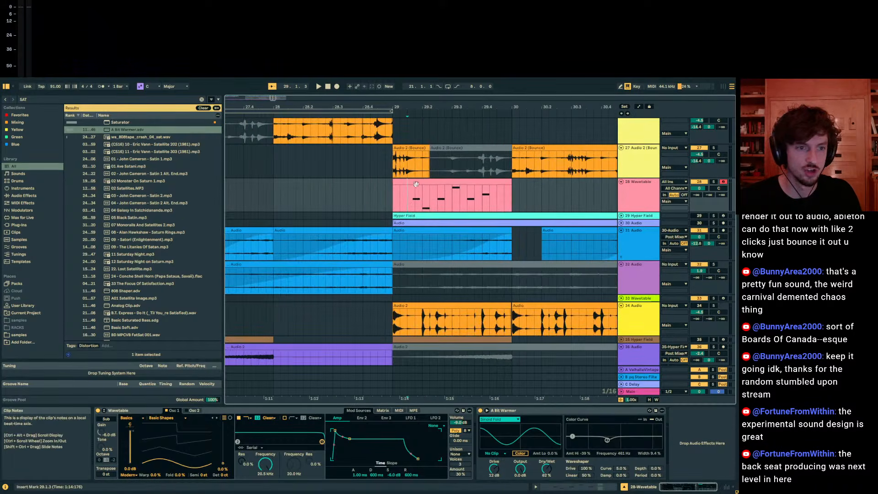
click(416, 184)
drag(441, 105, 373, 62)
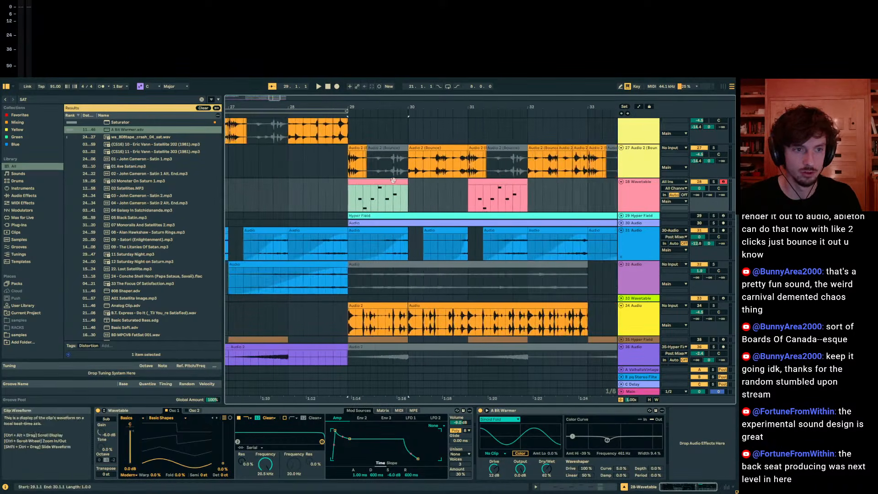
click(481, 184)
click(352, 184)
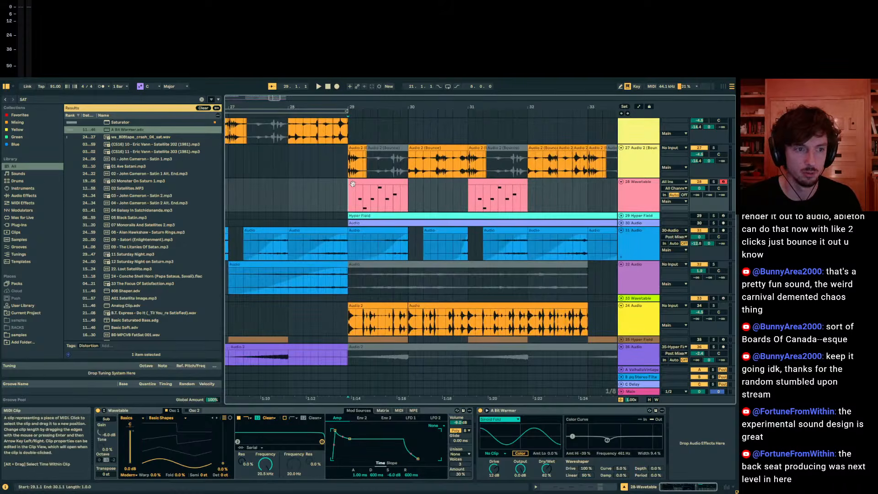
drag(698, 190, 698, 196)
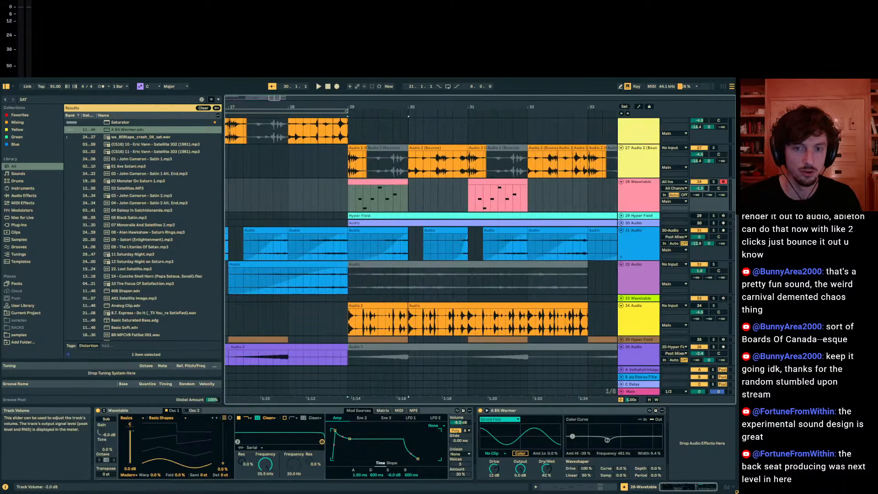
drag(422, 200, 363, 202)
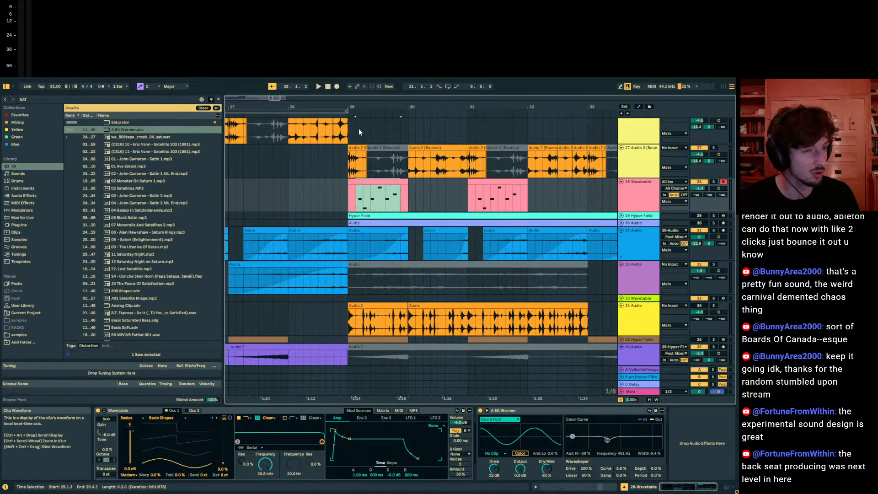
Find the Roar effect in the browser and add it after the Saturator on 28 Wavetable.
click(64, 100)
key(BackSpace)
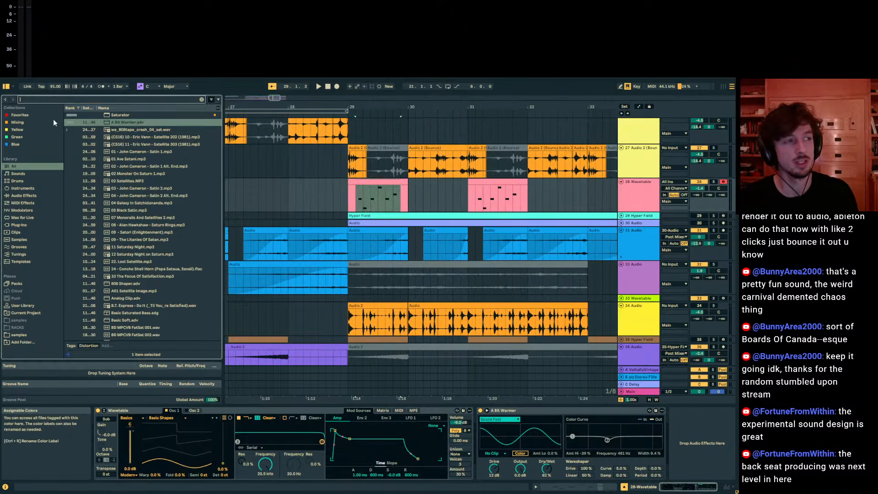
text(ROAR)
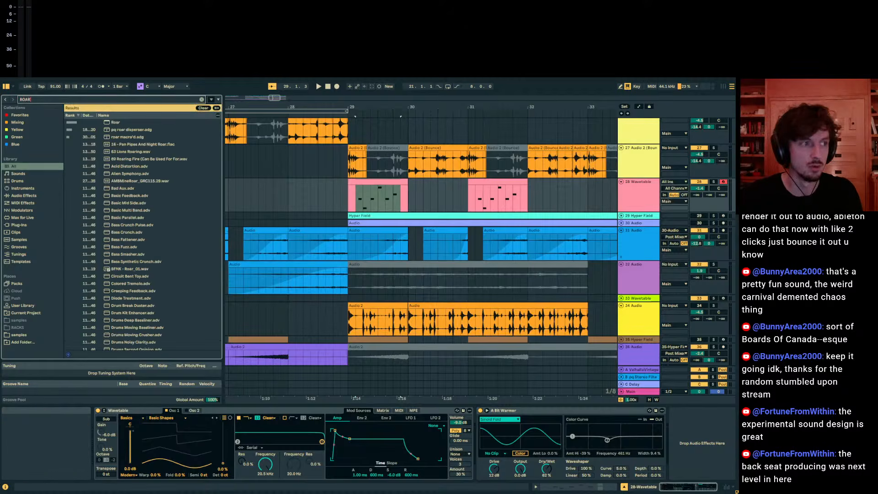
key(Return)
click(600, 413)
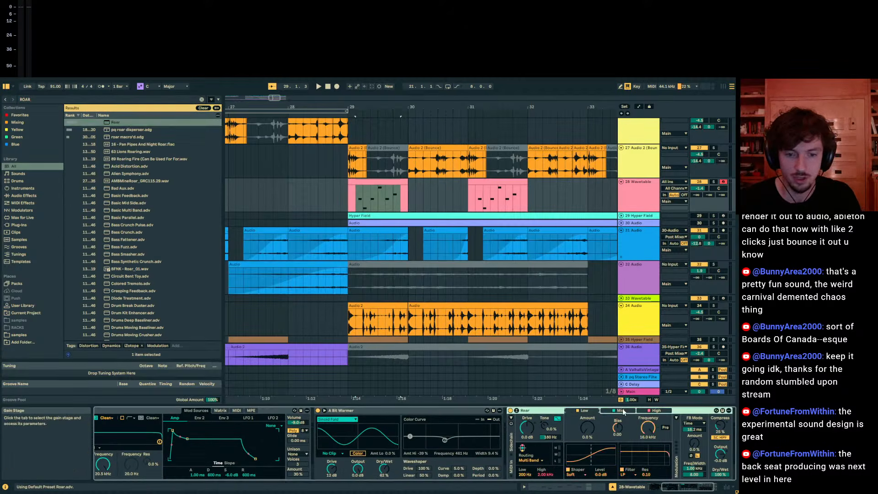
Listen to the bass line from 28.4.3 and shorten the release of Wavetable's amp envelope.
click(337, 199)
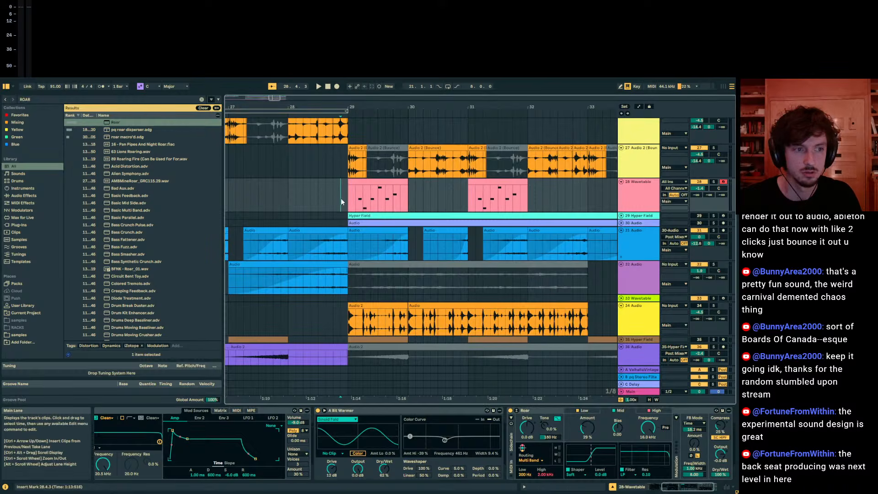
key(space)
click(453, 214)
click(652, 205)
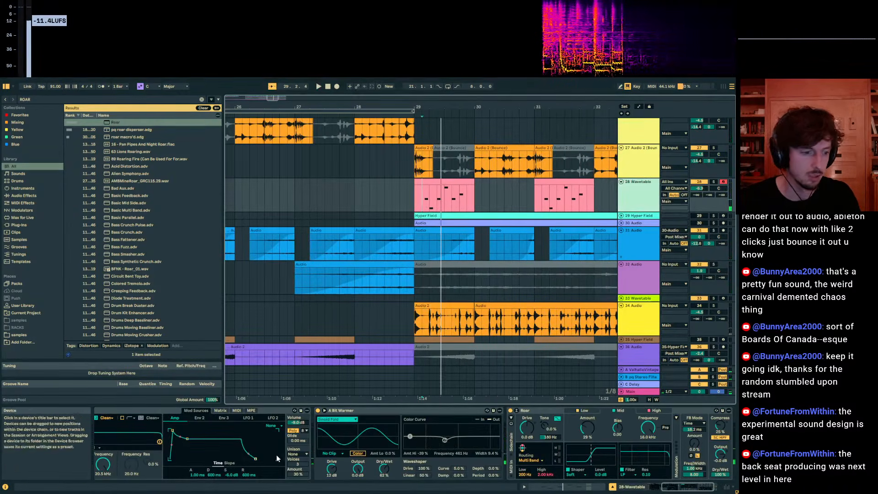
drag(261, 464, 253, 463)
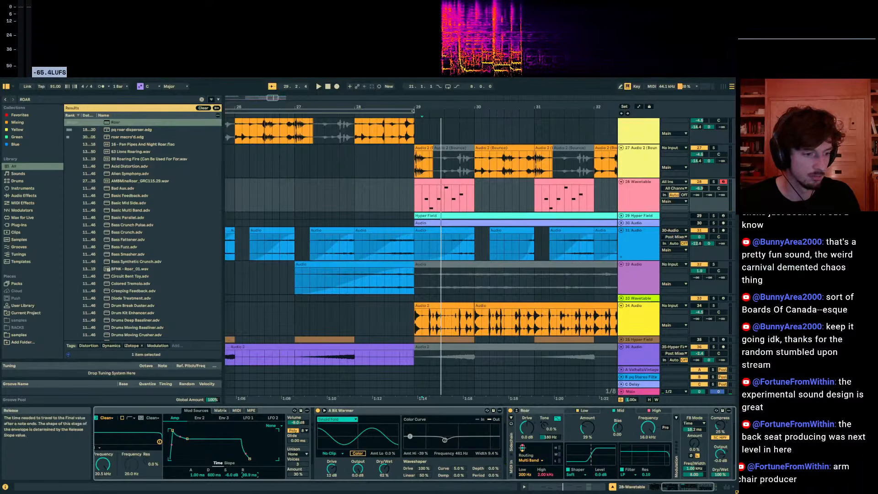
Replay the bass line around bar 29, check Roar's low band, and lower 28 Wavetable's track volume to about -7 dB.
click(417, 205)
key(space)
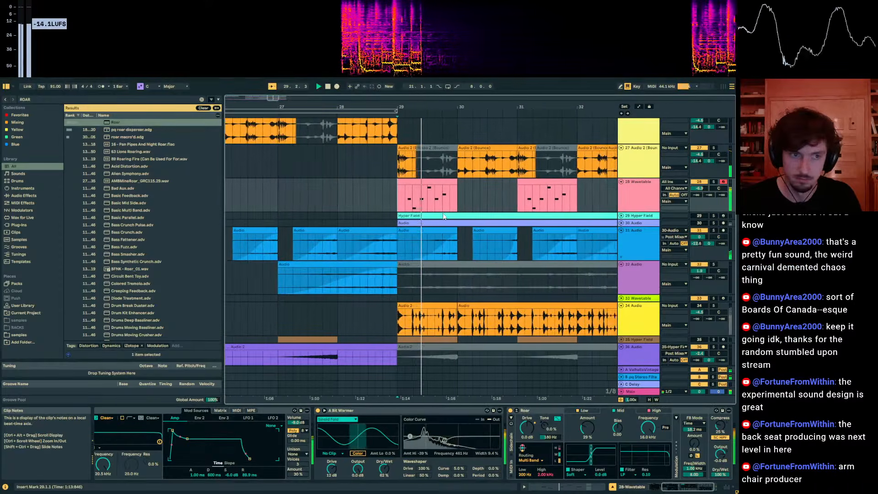
click(397, 182)
key(space)
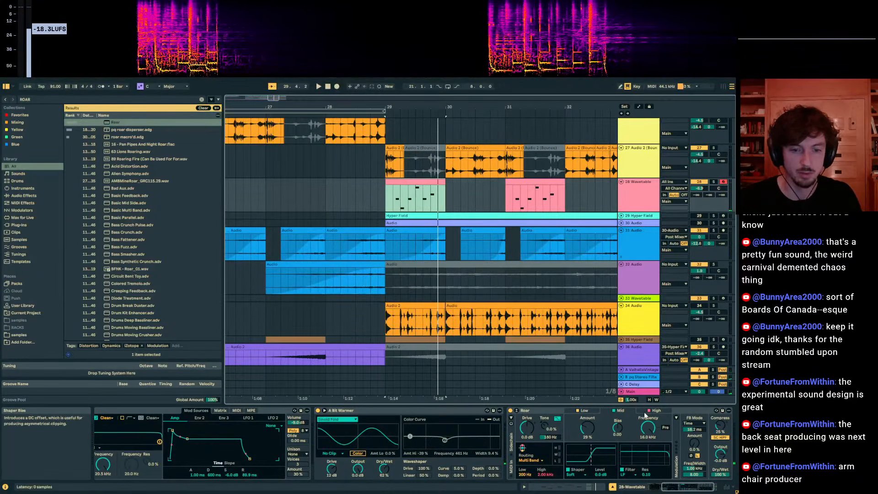
click(588, 412)
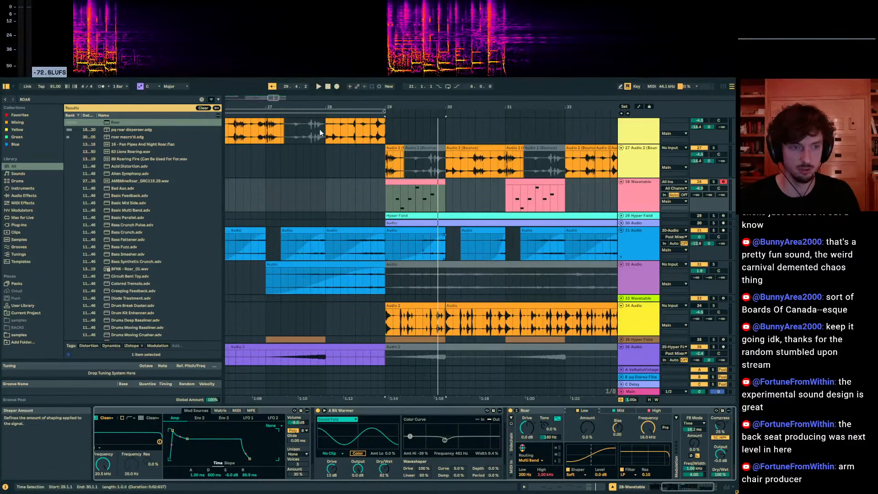
click(373, 193)
click(355, 193)
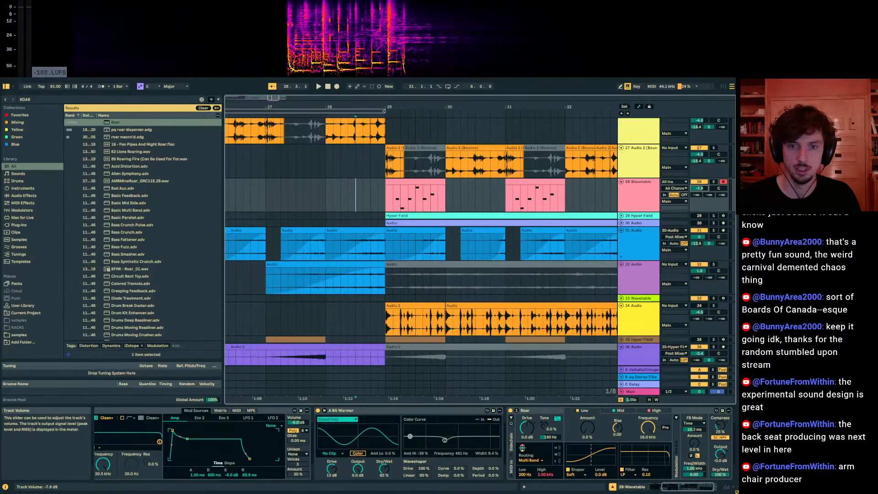
Search the browser for Delay and add the Delay effect at the end of the 28 Wavetable device chain.
key(ctrl+f)
text(delay)
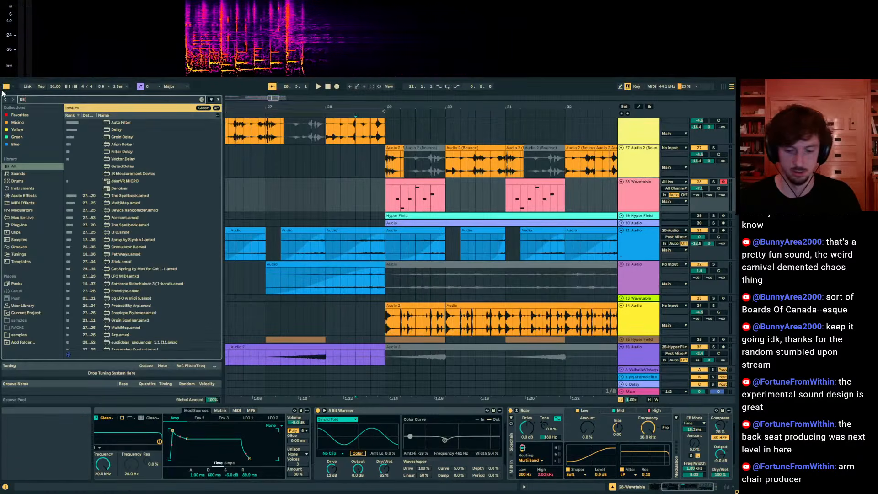
double_click(122, 123)
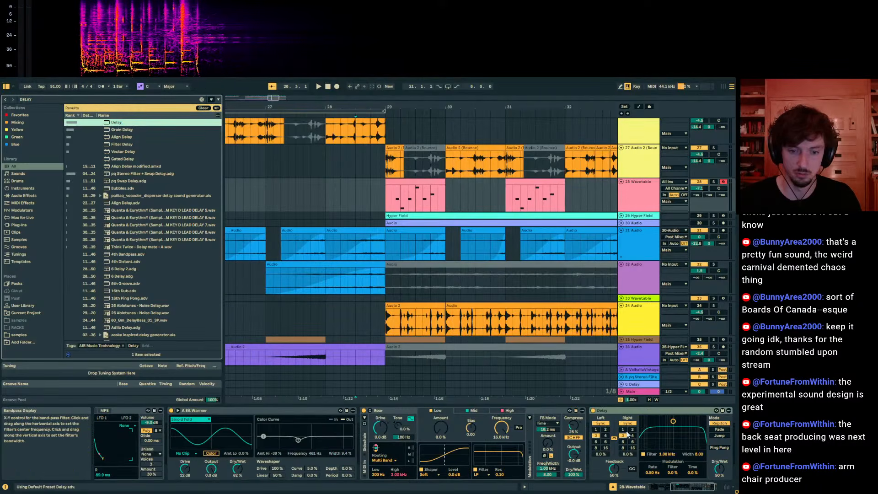
Automate the Delay's Dry/Wet on 28 Wavetable to rise to 50% only near the end of bar 29, and listen.
key(a)
click(438, 198)
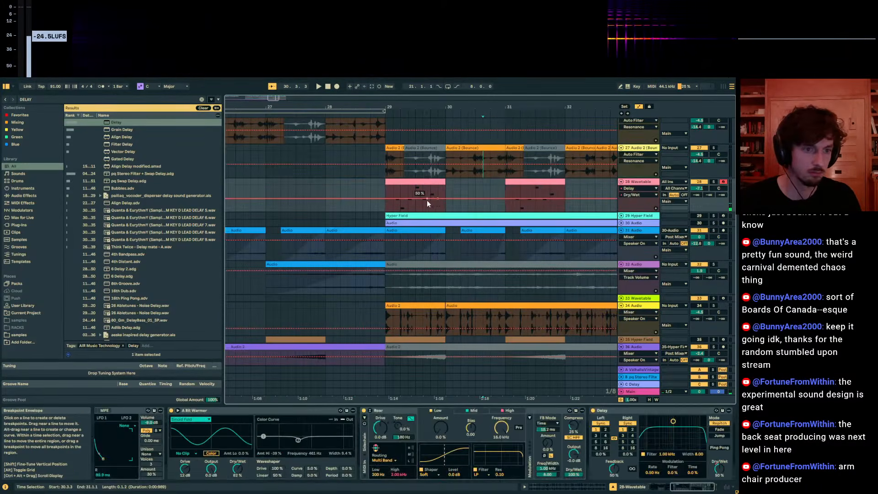
drag(426, 200, 427, 211)
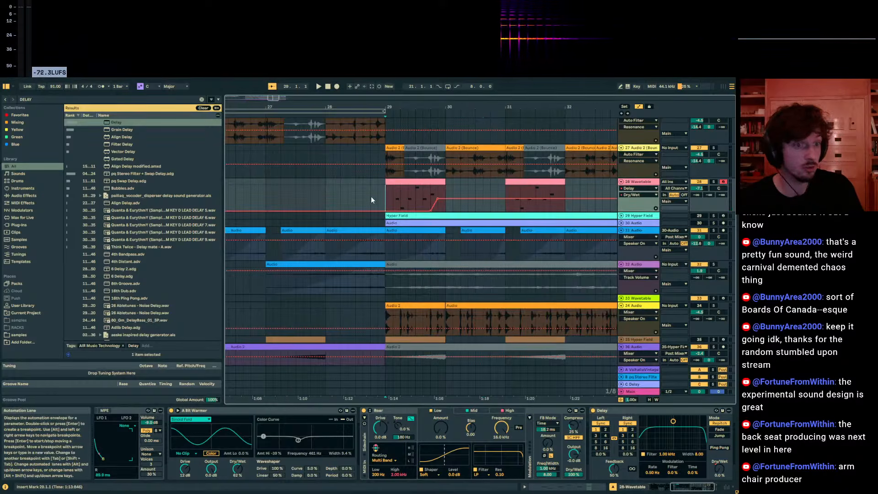
key(space)
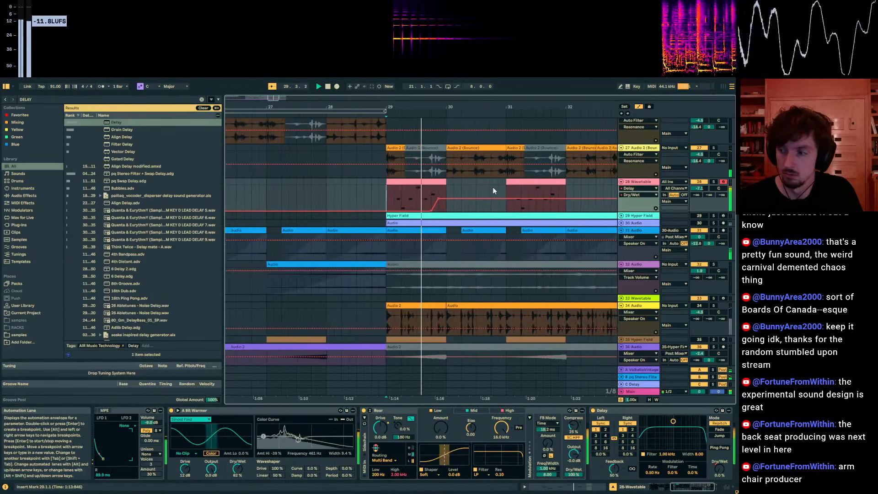
click(373, 181)
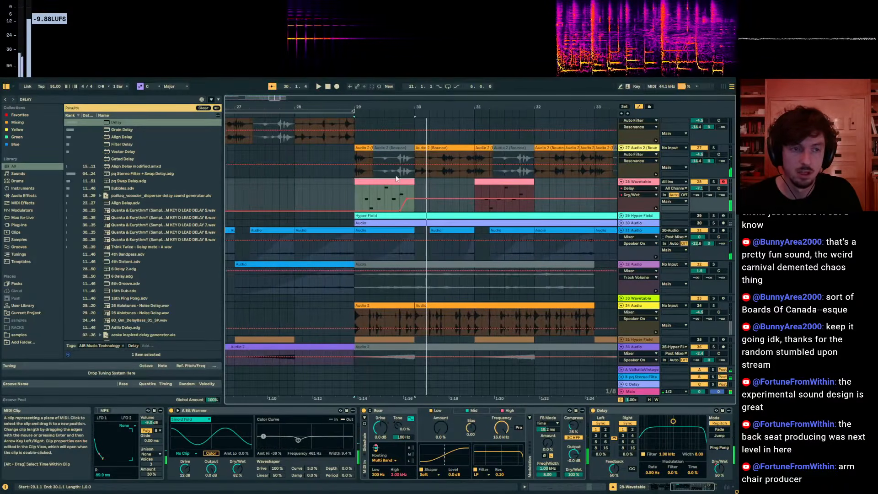
Try a different Fold amount on Wavetable's oscillator 1 and undo it.
scroll(227, 422, left, 5)
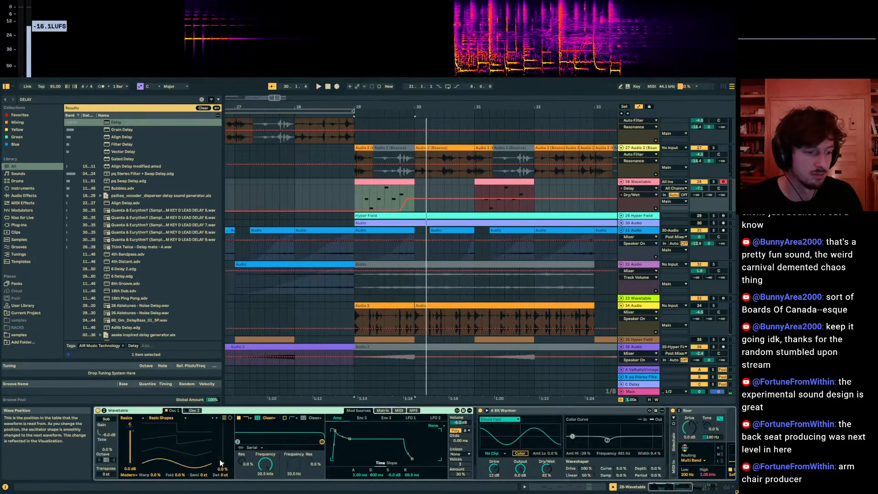
drag(187, 478, 187, 441)
key(ctrl+z)
Play the section from bar 27 and deactivate the bar 29 MIDI clip on 28 Wavetable.
click(273, 176)
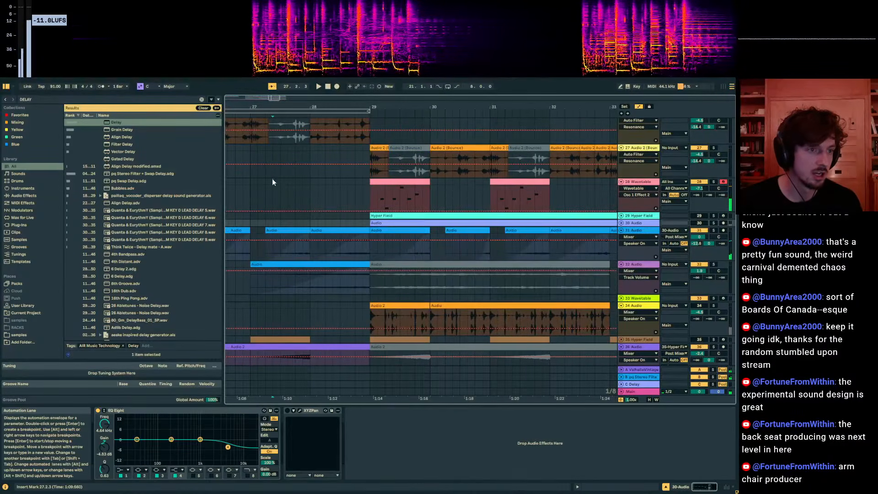
click(270, 191)
key(space)
key(space)
click(547, 185)
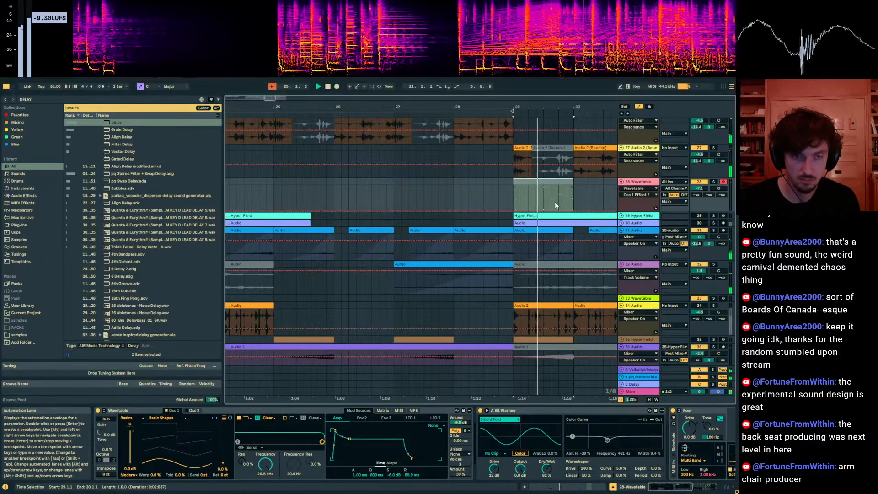
Stop playback and deactivate the bar 31 MIDI clip on 28 Wavetable.
scroll(563, 201, up, 3)
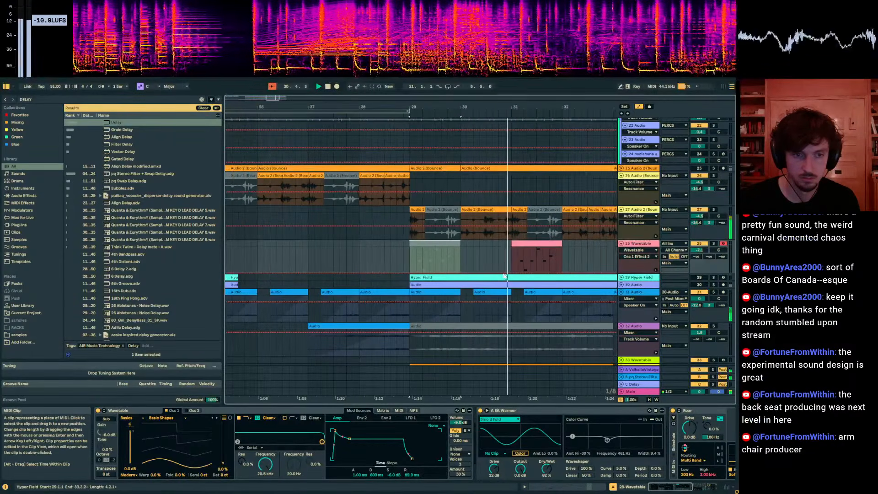
scroll(501, 273, down, 5)
key(space)
scroll(498, 271, up, 1)
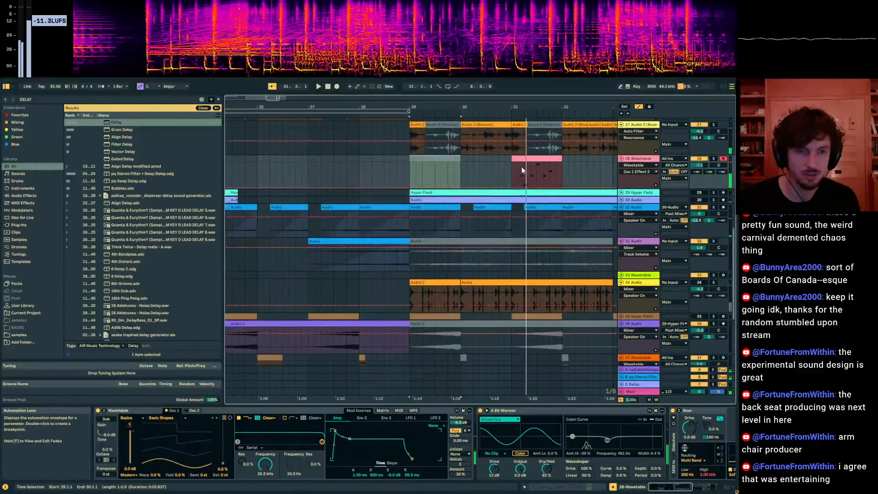
click(521, 158)
Play from 28.4.1 without the bass clips and review the synth, bounce and drum tracks across bars 29 to 35.
scroll(503, 192, down, 6)
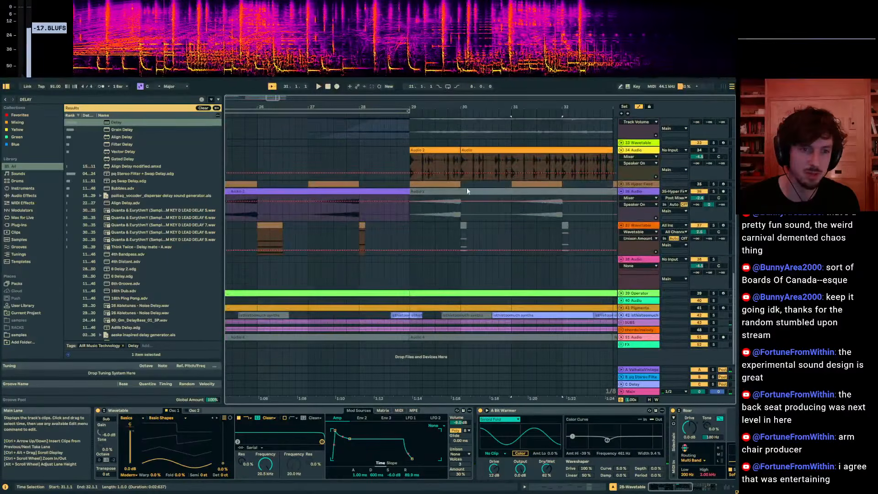
click(462, 158)
click(399, 161)
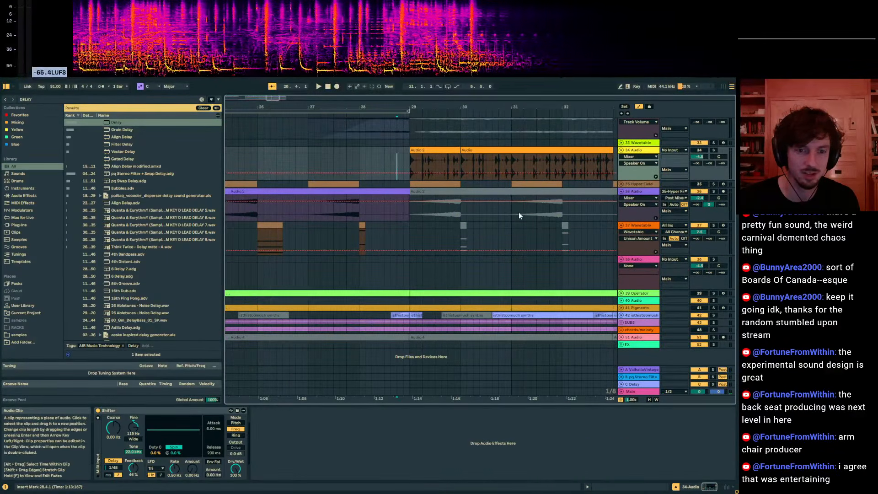
key(space)
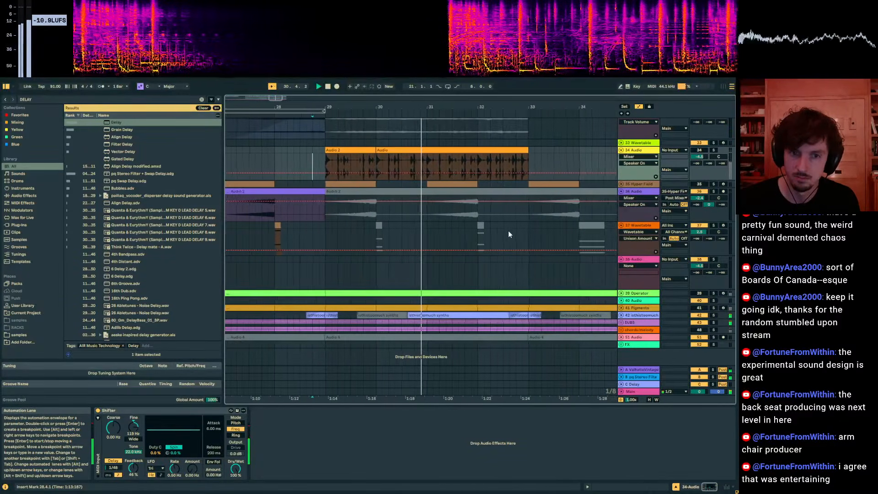
scroll(469, 232, up, 10)
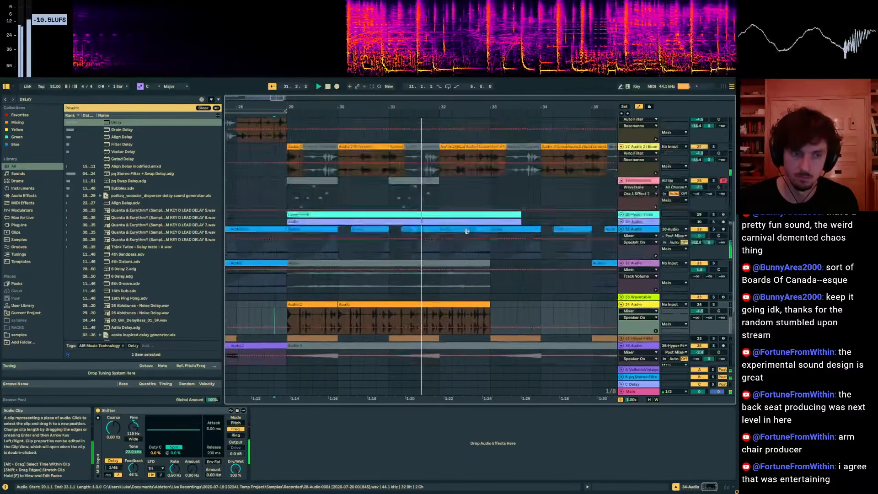
scroll(467, 231, up, 1)
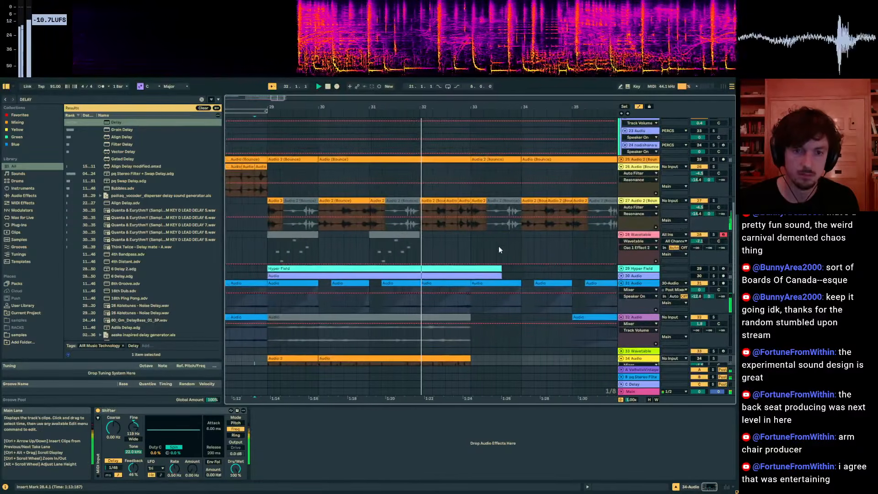
click(410, 302)
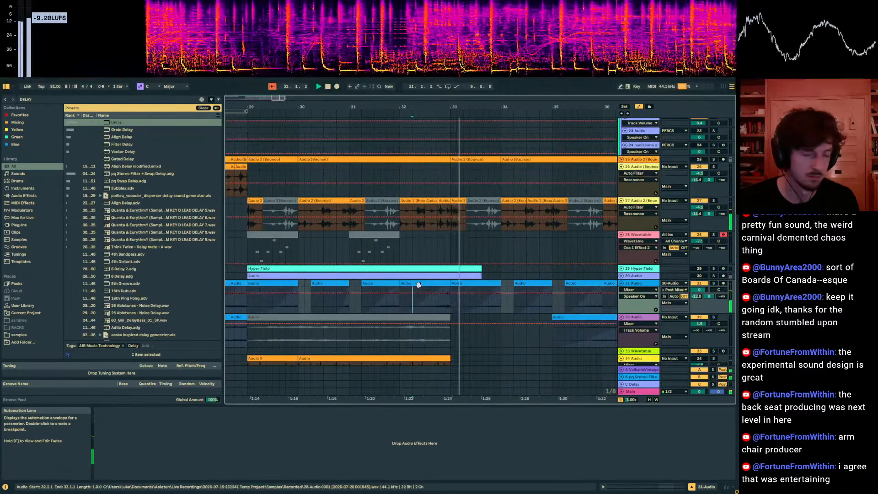
scroll(423, 288, up, 5)
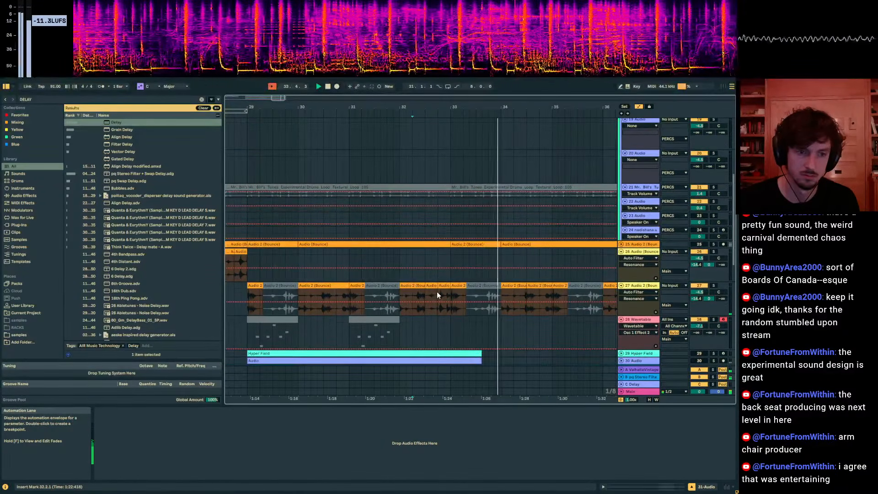
scroll(581, 256, up, 5)
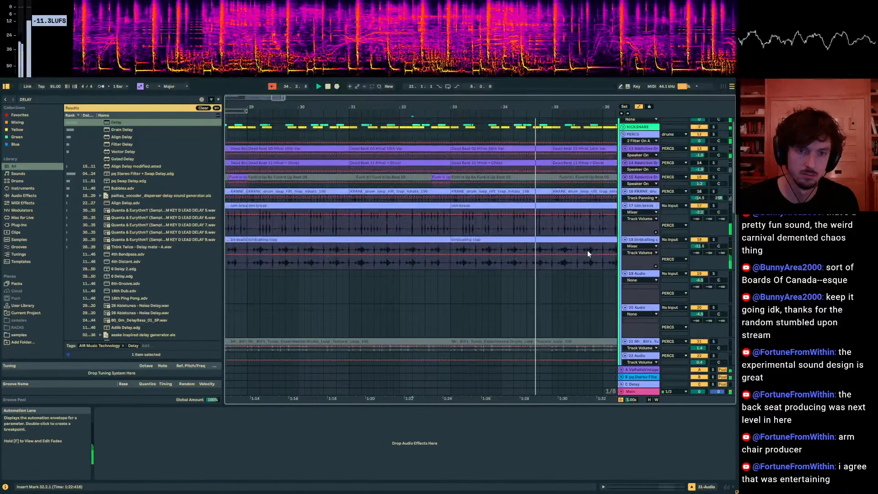
Review the tracks while playing to the end of bar 36 and select bars 29 to 37 on 28 Wavetable.
scroll(590, 254, down, 4)
scroll(590, 258, down, 8)
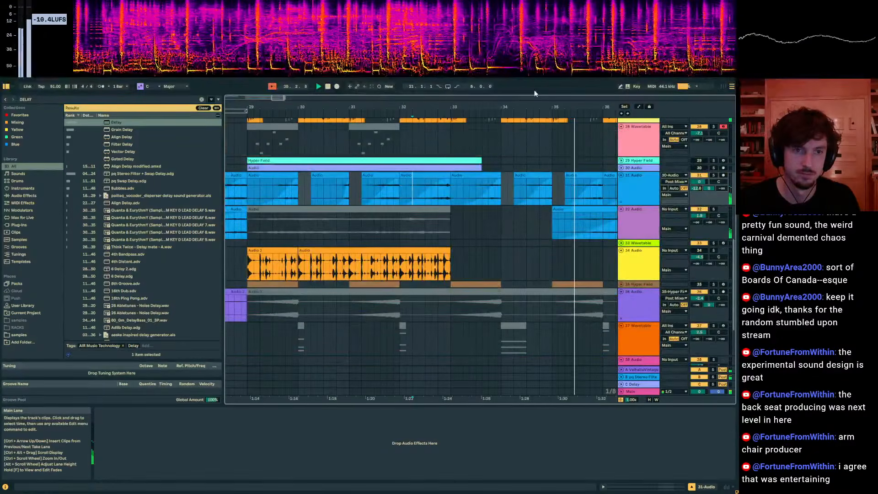
drag(589, 108, 589, 59)
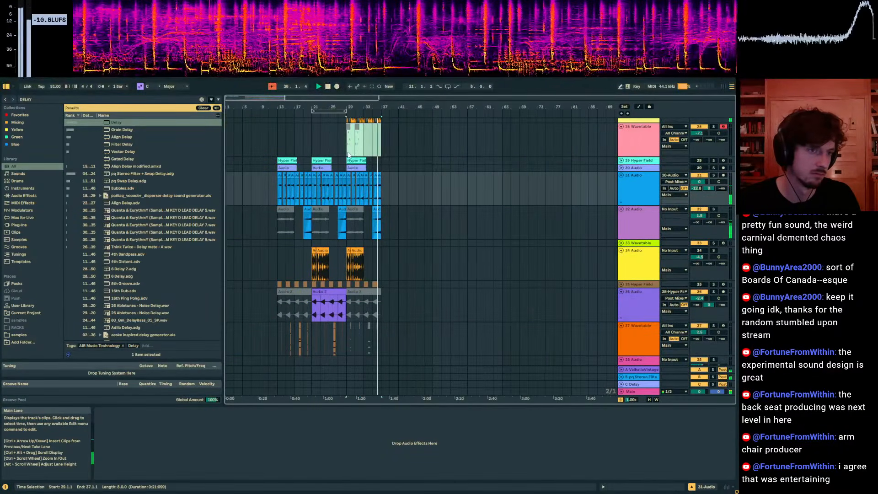
click(349, 154)
scroll(462, 179, up, 6)
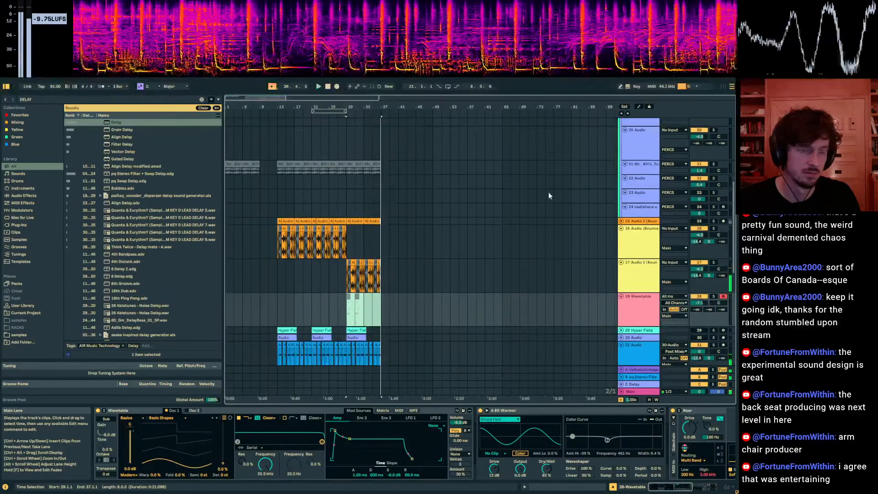
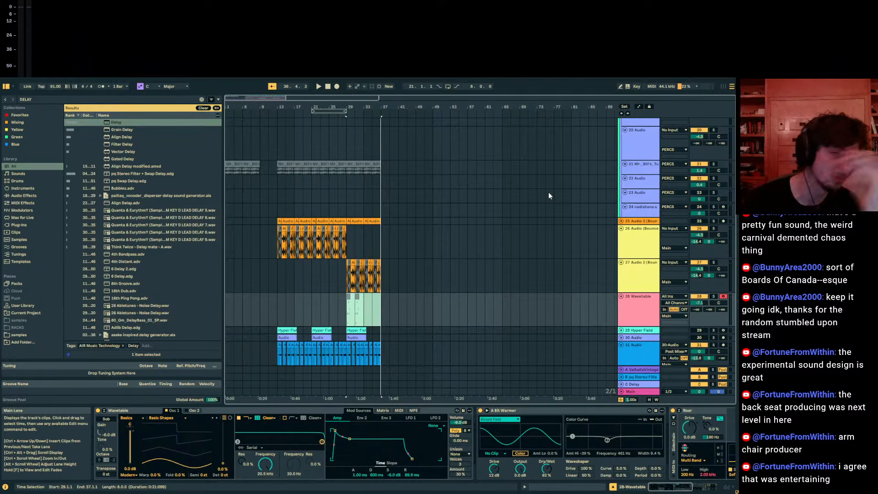
Play the earlier section from bar 13, stop playback and place the insert mark at bar 17 on 28 Wavetable.
click(281, 307)
key(space)
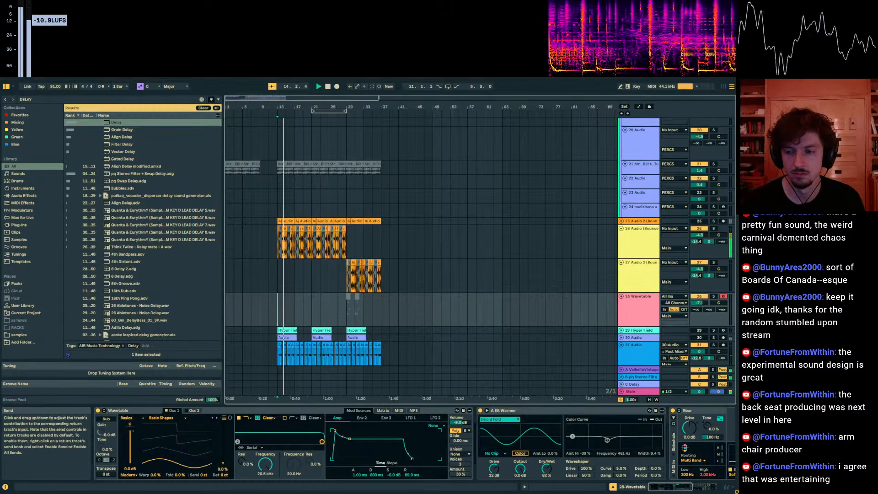
key(space)
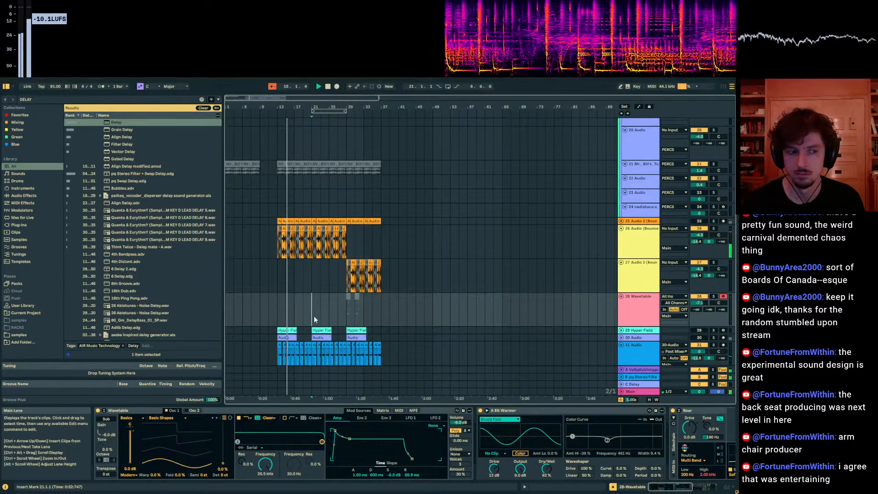
click(295, 314)
scroll(298, 316, down, 3)
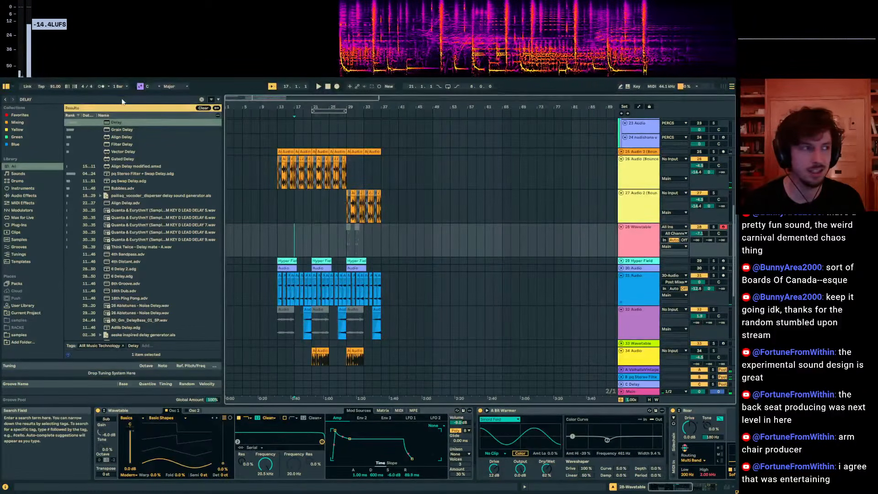
click(356, 227)
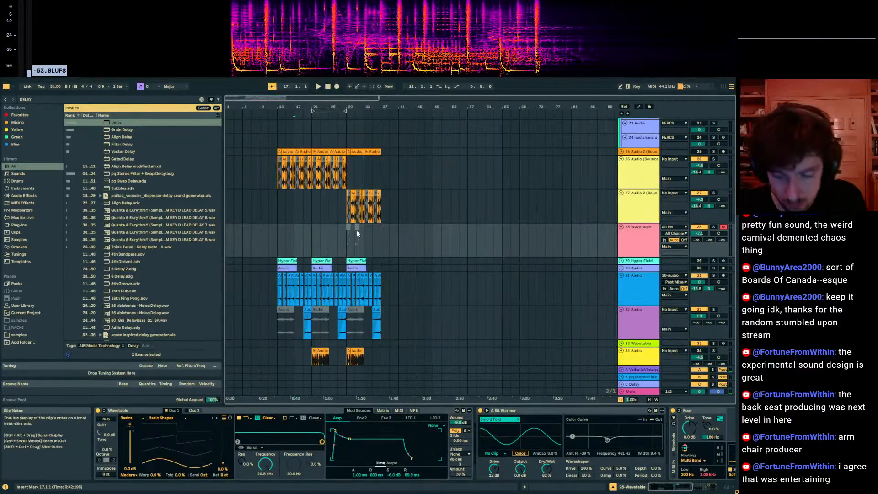
Leave full screen and start saving the Live Set under a new name in the A12 PROJECTS 2026 folder.
key(F11)
key(alt+f)
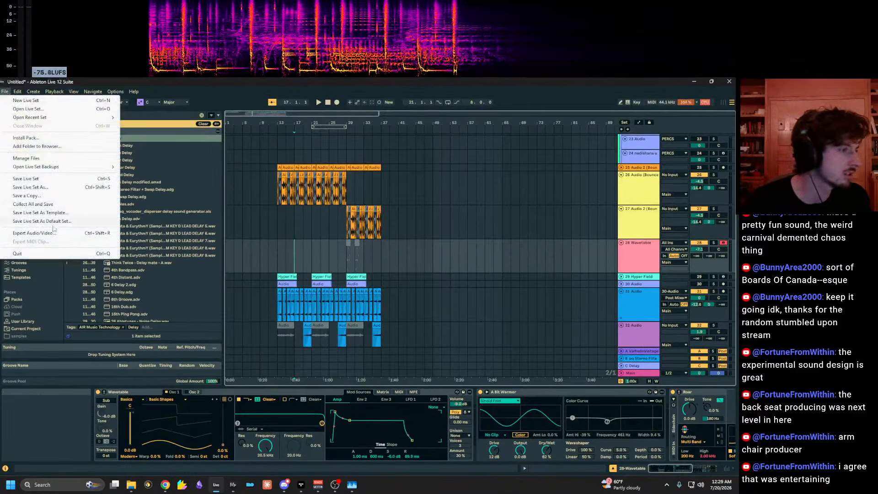
click(50, 187)
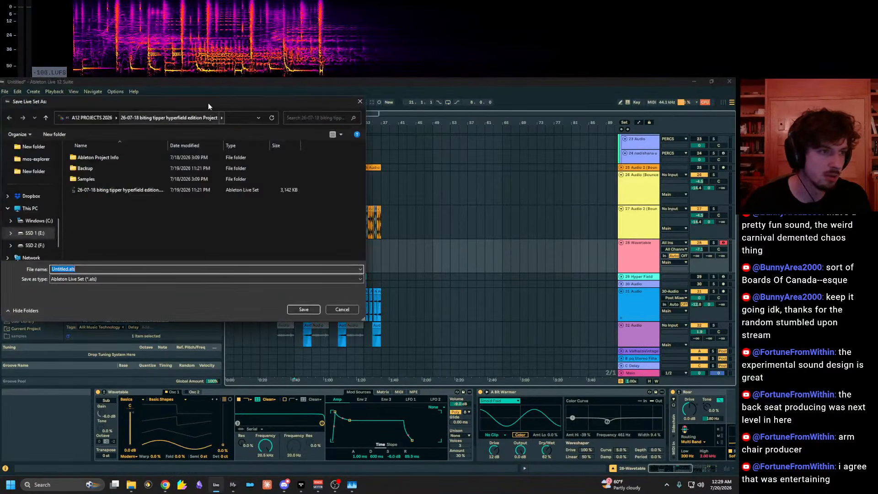
scroll(414, 255, down, 10)
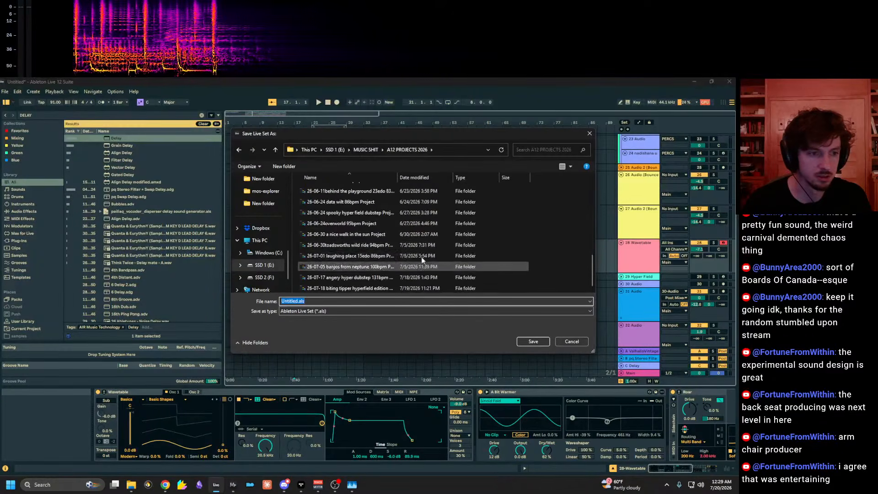
Replace the default name Untitled with the date 26-07-20, keeping the .als extension.
drag(304, 301, 281, 301)
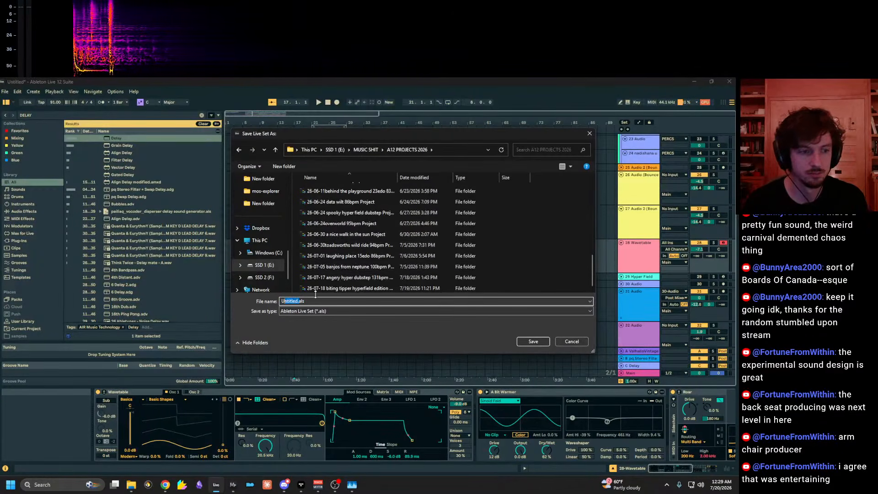
click(298, 300)
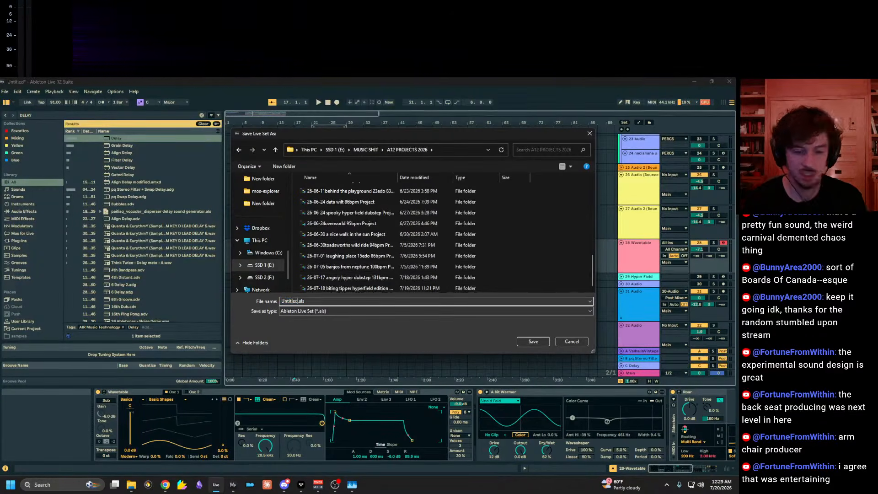
key(BackSpace)
key(BackSpace)
key(BackSpace)
key(BackSpace)
key(BackSpace)
key(BackSpace)
key(BackSpace)
key(BackSpace)
text(26-07-)
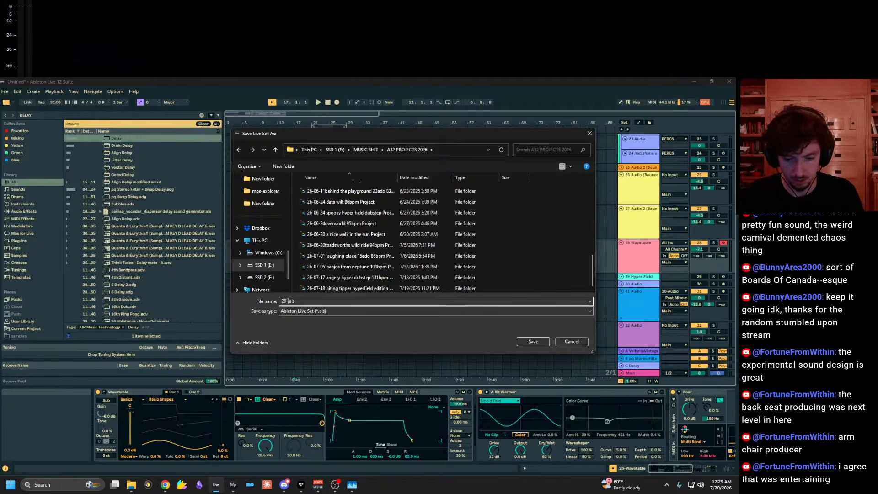
text(20)
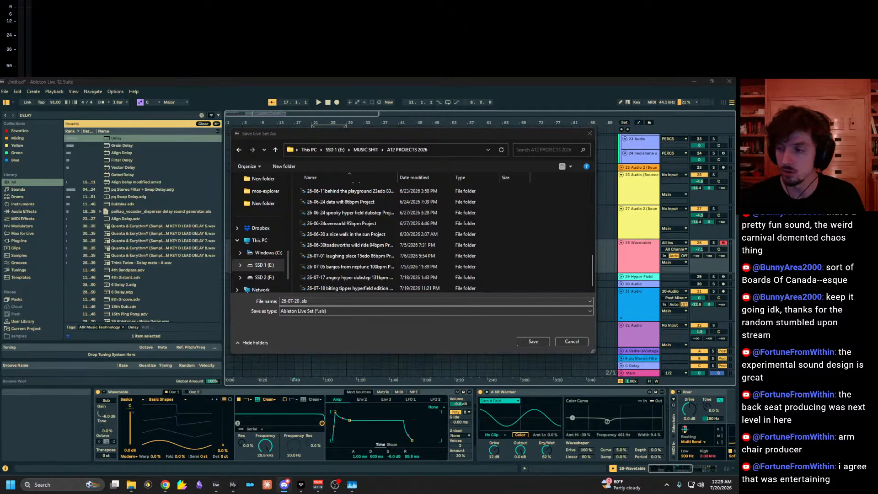
click(301, 301)
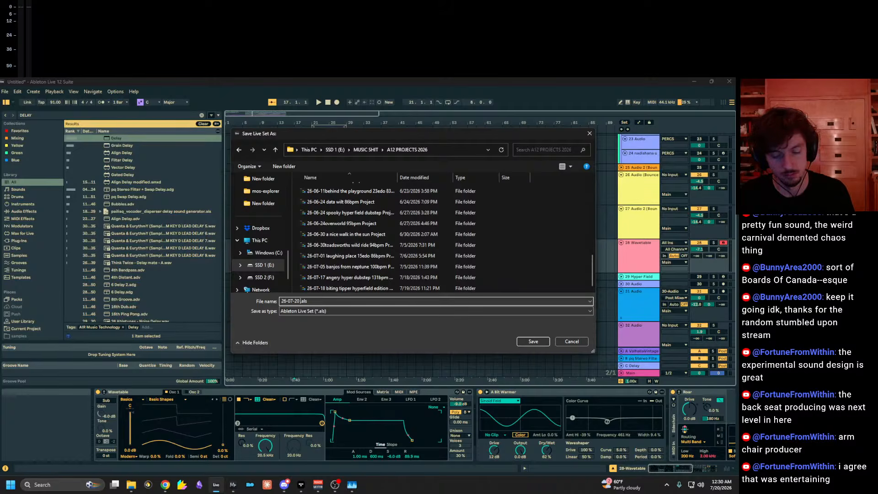
text(carnival)
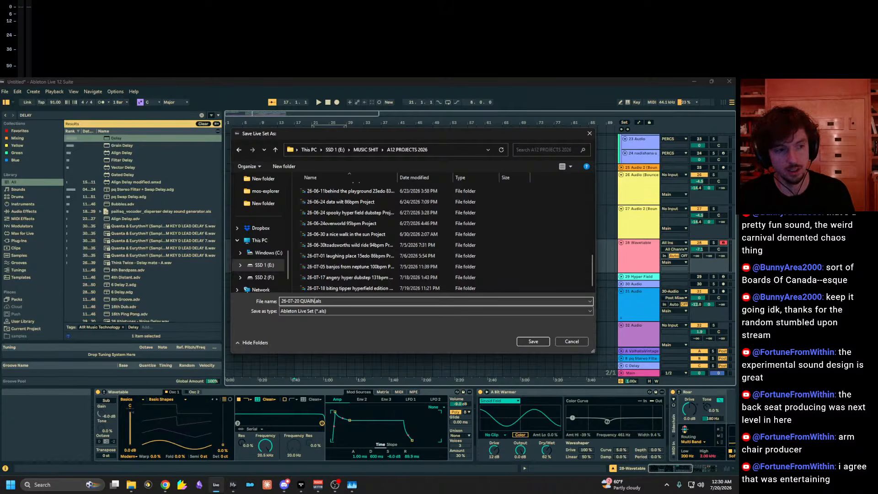
key(BackSpace)
key(BackSpace)
key(BackSpace)
key(BackSpace)
key(BackSpace)
key(BackSpace)
key(BackSpace)
key(BackSpace)
Complete the file name as "26-07-20 quaint bunny beat 91bpm.als".
text(quaint bunny b)
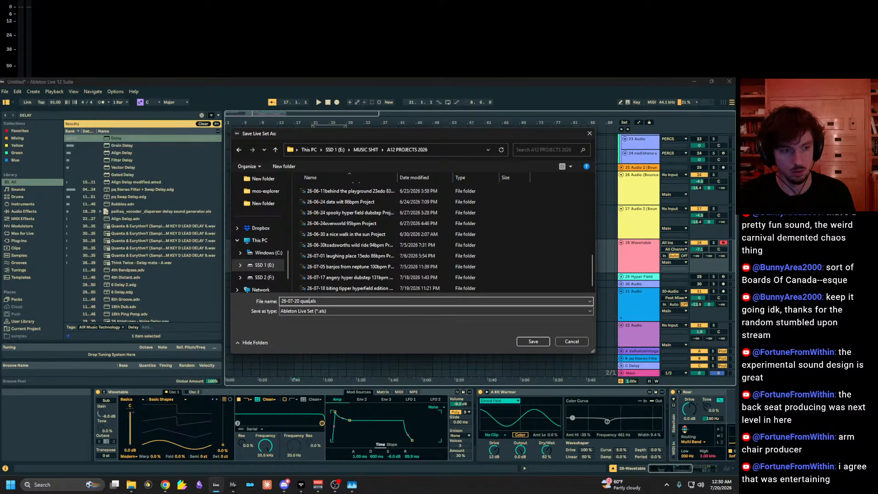
text(eat)
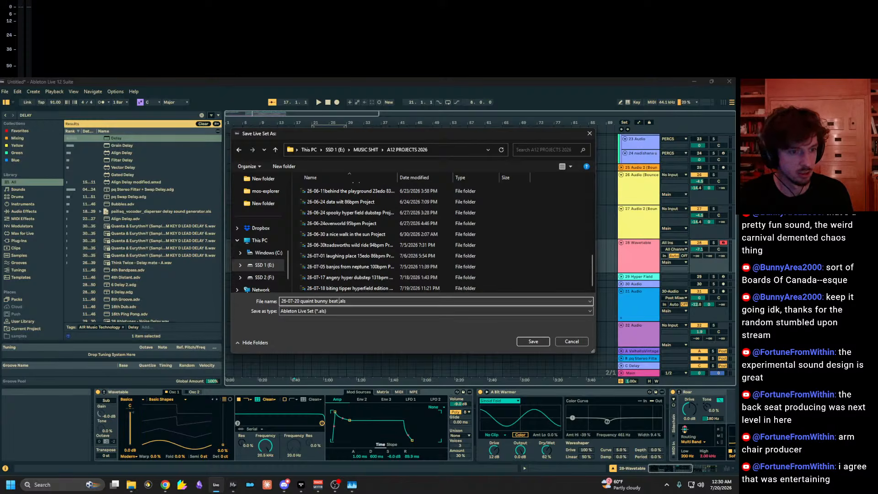
text( 92bp)
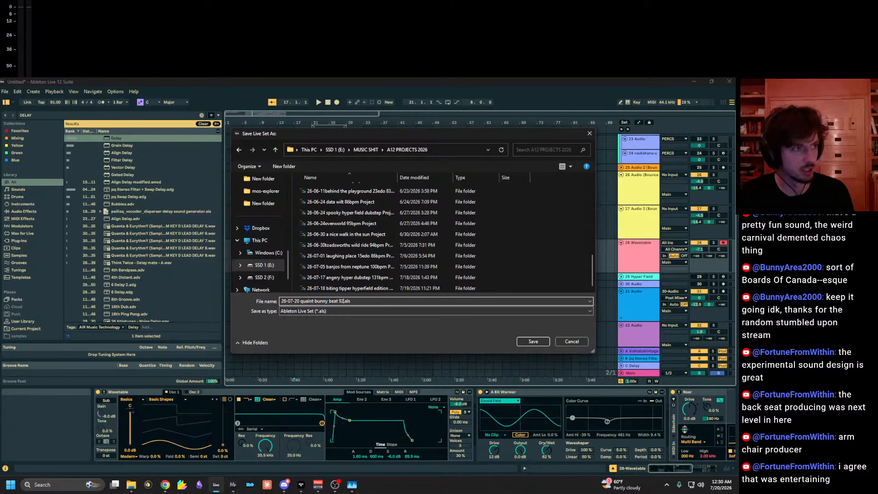
key(BackSpace)
key(BackSpace)
key(BackSpace)
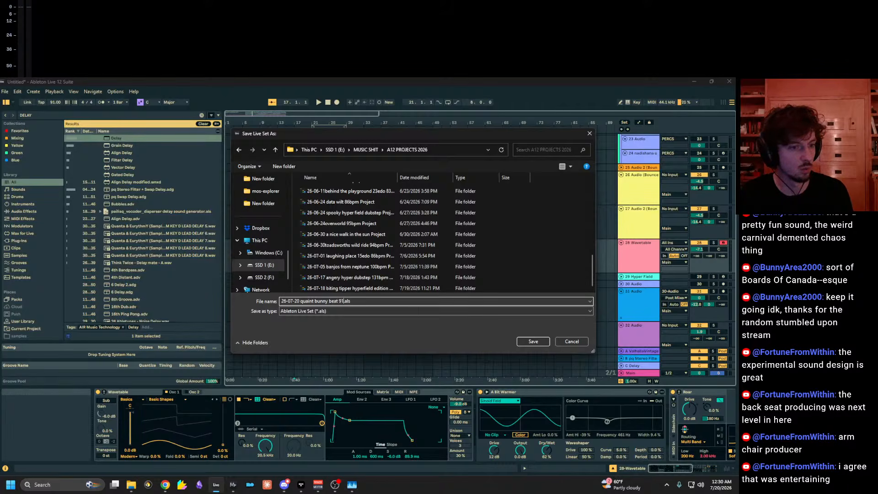
text(1bpm)
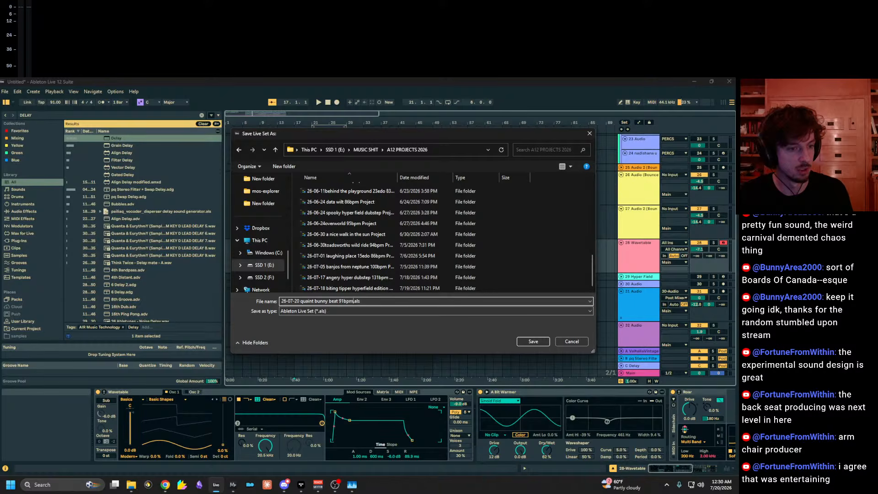
Save the Live Set under the new name and delete the temporary project files.
key(Return)
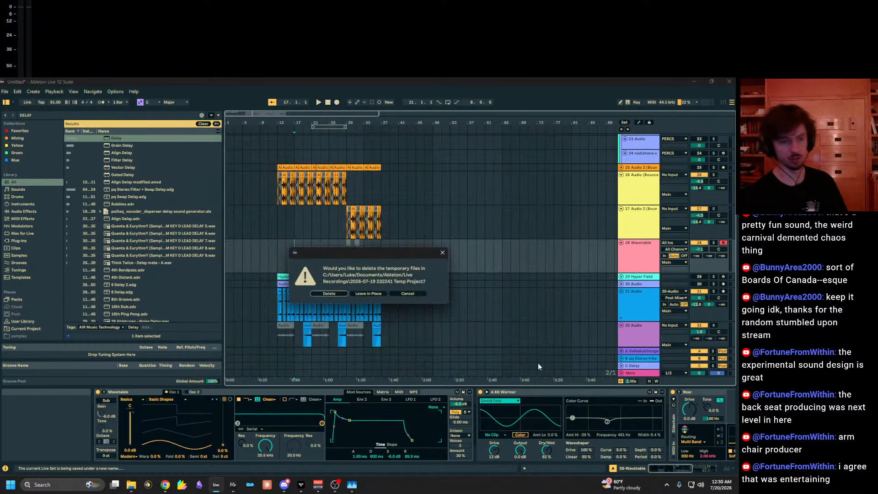
click(340, 293)
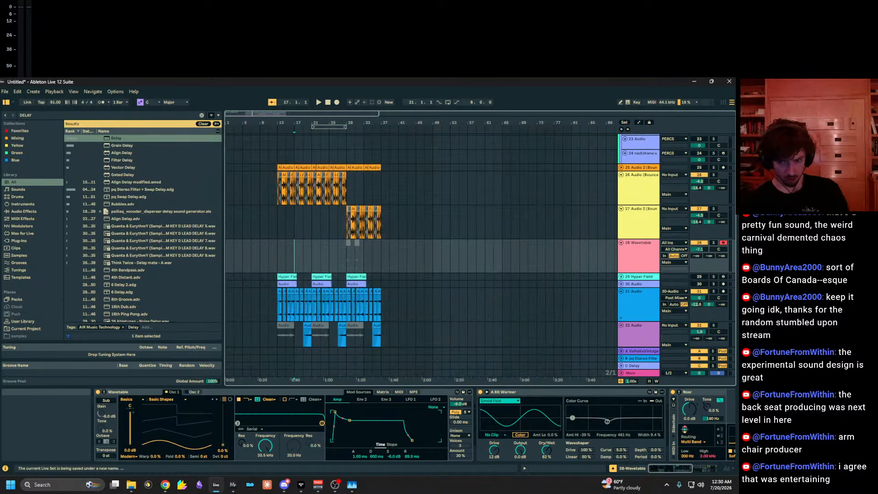
key(alt+Tab)
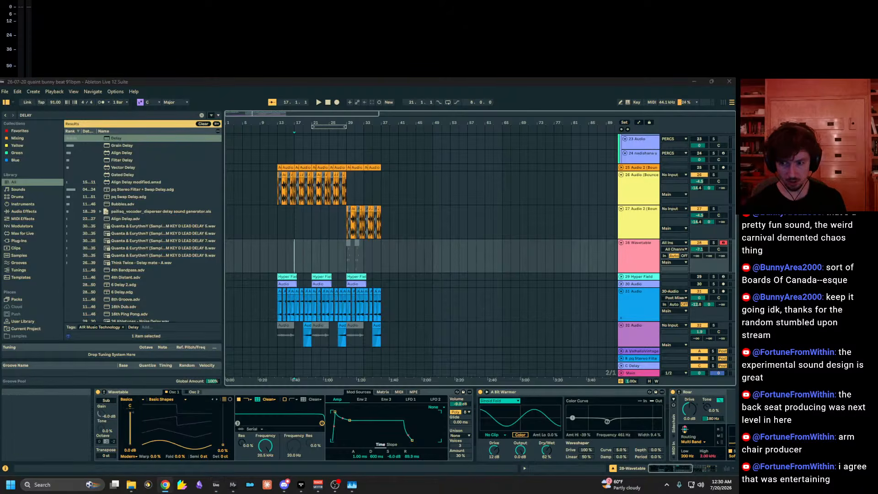
key(alt+Tab)
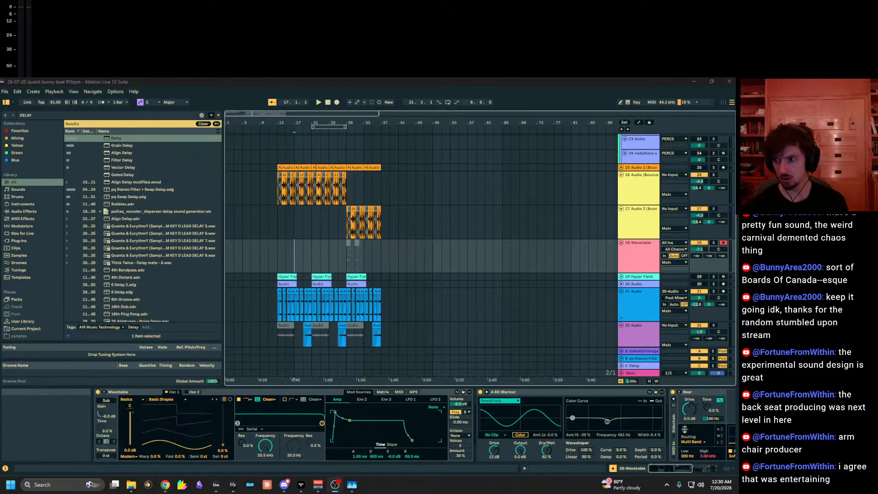
Look through the list of recently opened Live Sets and close it without opening one.
click(4, 91)
mouse_move(24, 117)
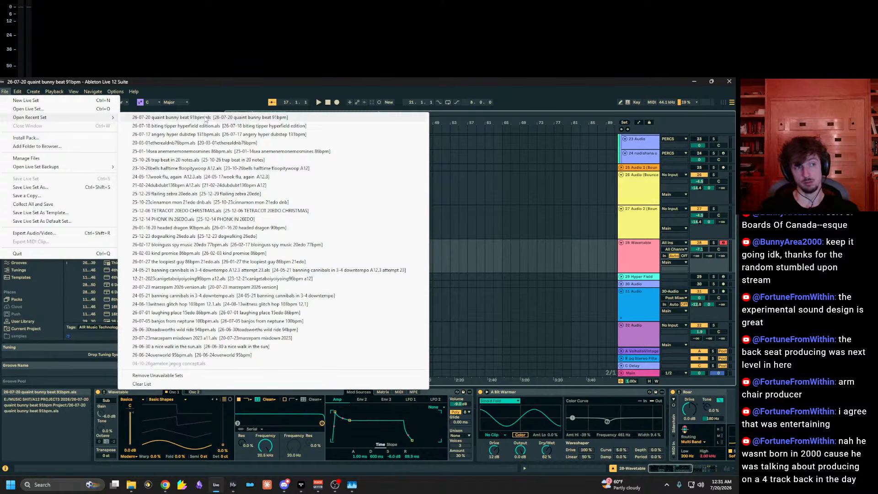
click(458, 257)
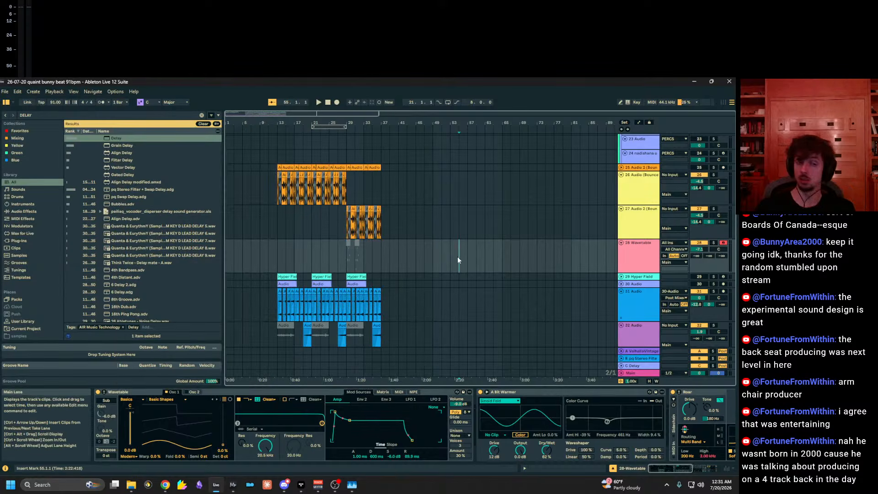
click(433, 254)
click(433, 254)
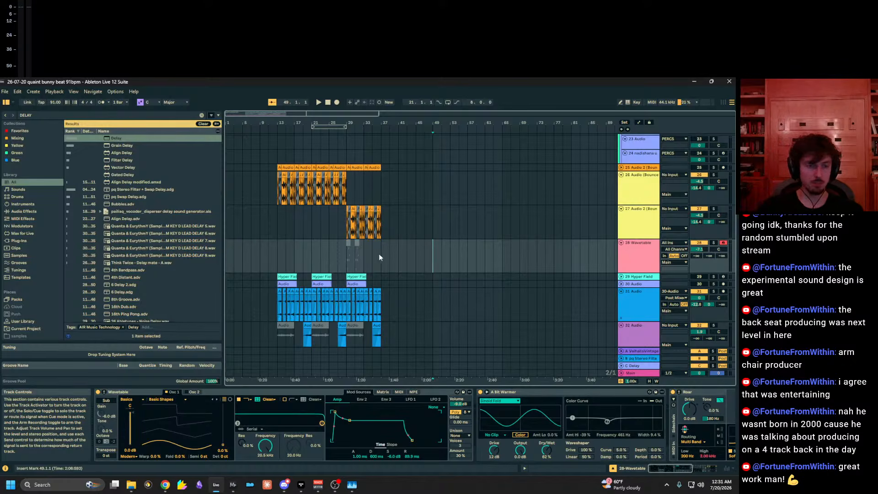
drag(425, 256, 443, 258)
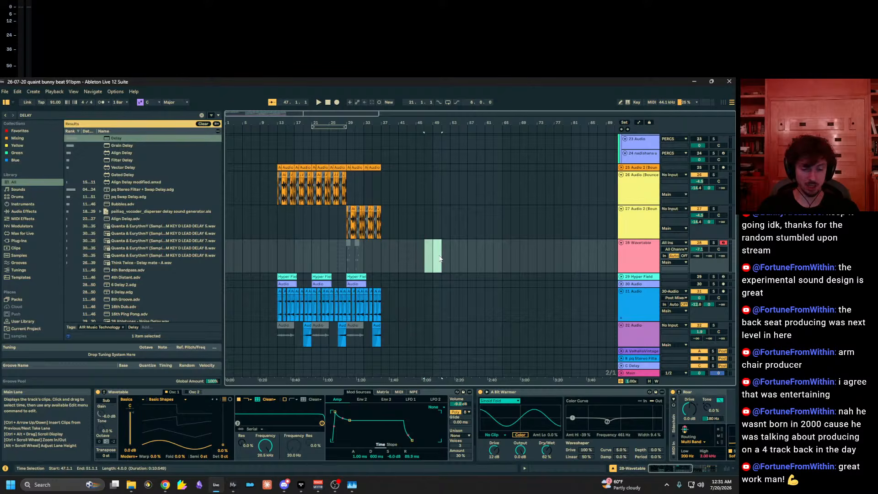
click(431, 252)
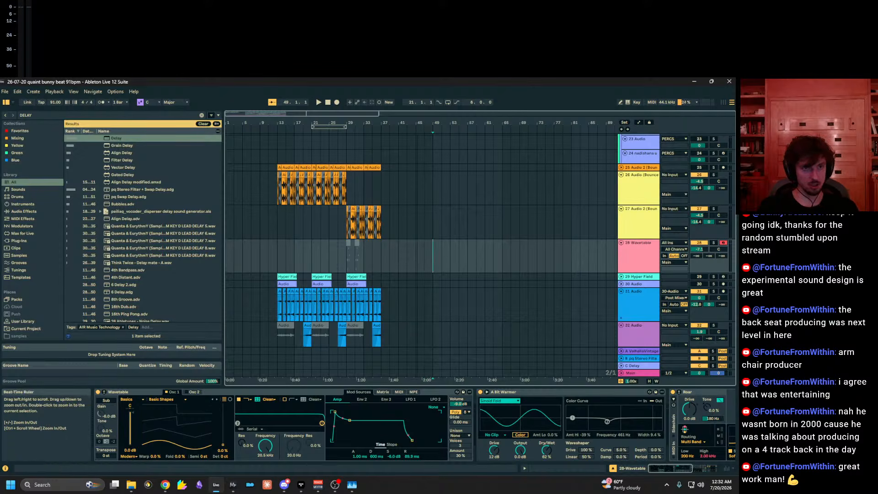
drag(411, 122, 407, 183)
drag(450, 269, 489, 265)
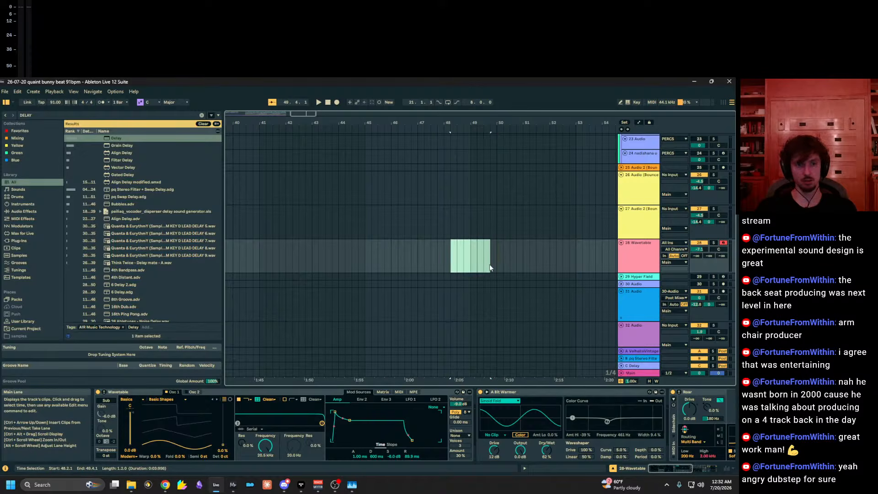
click(456, 257)
mouse_move(391, 124)
mouse_down()
mouse_move(570, 123)
mouse_move(527, 124)
mouse_up()
click(300, 262)
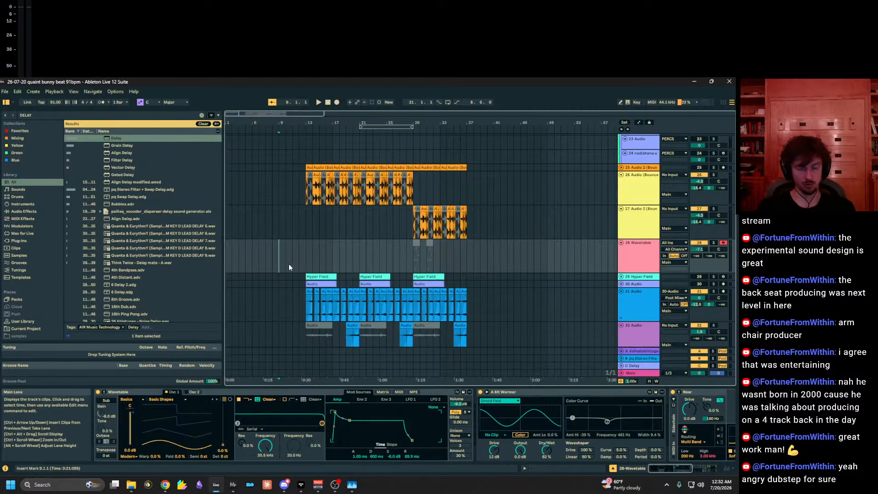
click(279, 262)
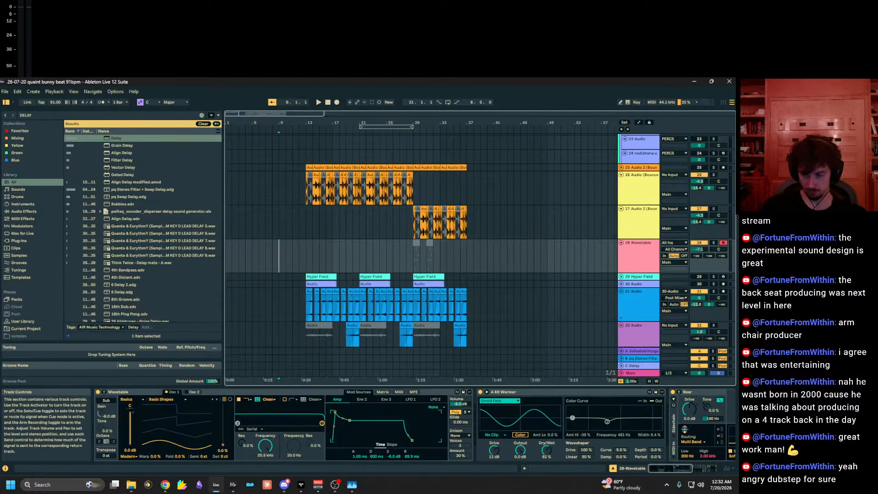